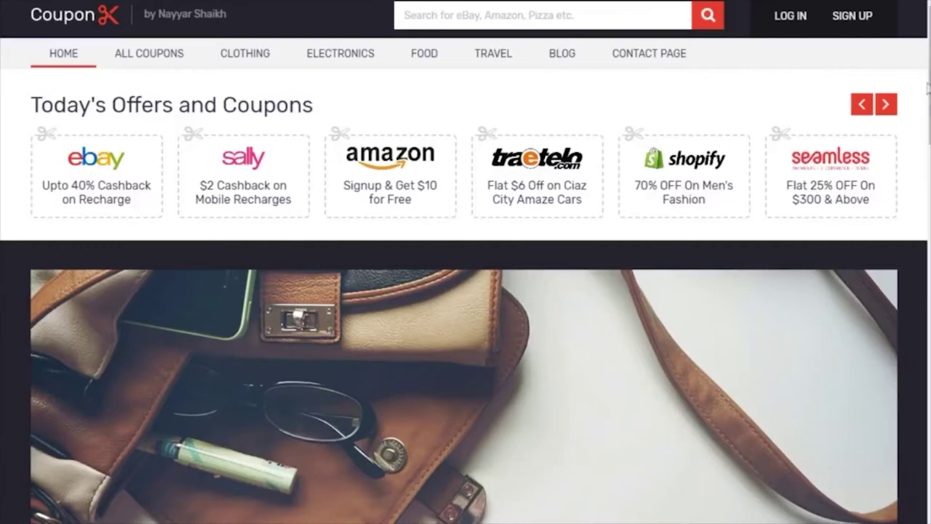
Scroll the Coupon demo home page down to the footer, then jump back to the top
scroll(465, 262, down, 7)
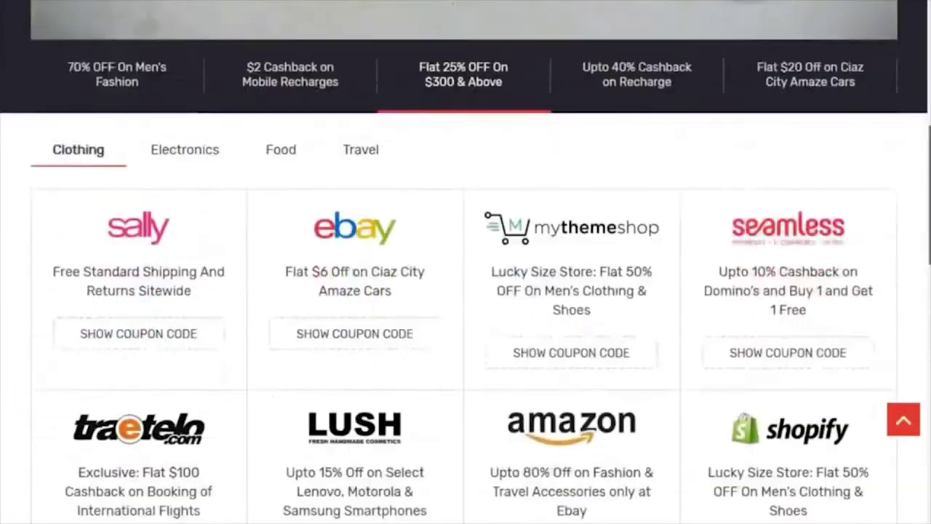
scroll(466, 262, down, 15)
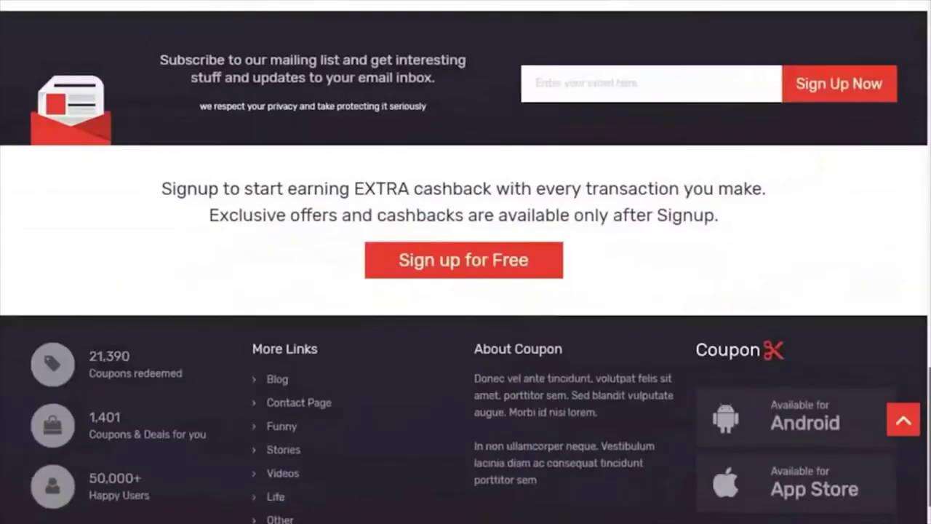
scroll(466, 262, down, 2)
key(Home)
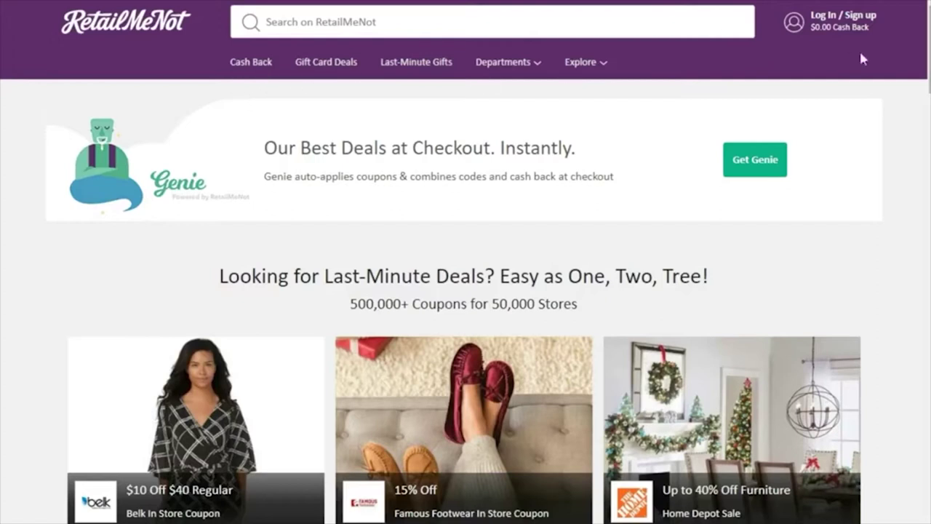
On RetailMeNot, reveal and copy the Kohl's 30% off code, then close its coupon window
scroll(466, 291, down, 2)
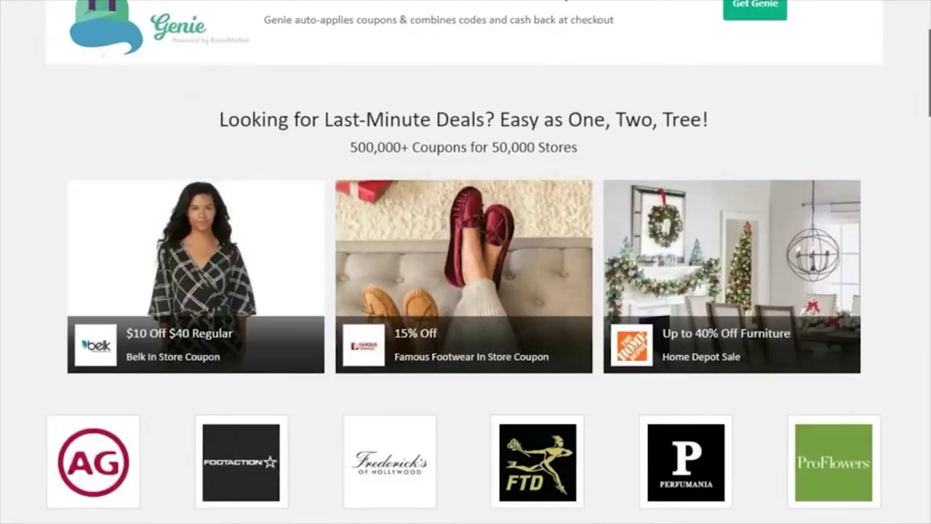
scroll(466, 291, down, 1)
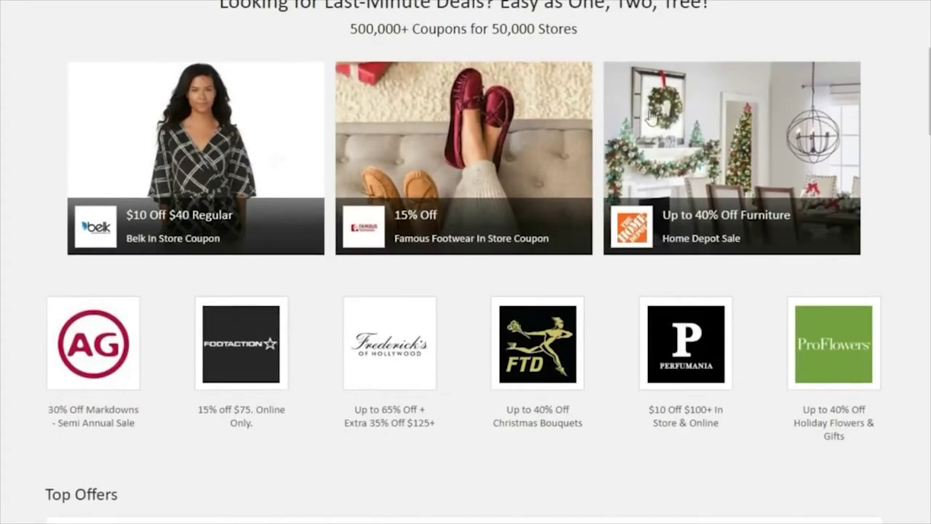
scroll(167, 353, down, 1)
scroll(872, 280, down, 4)
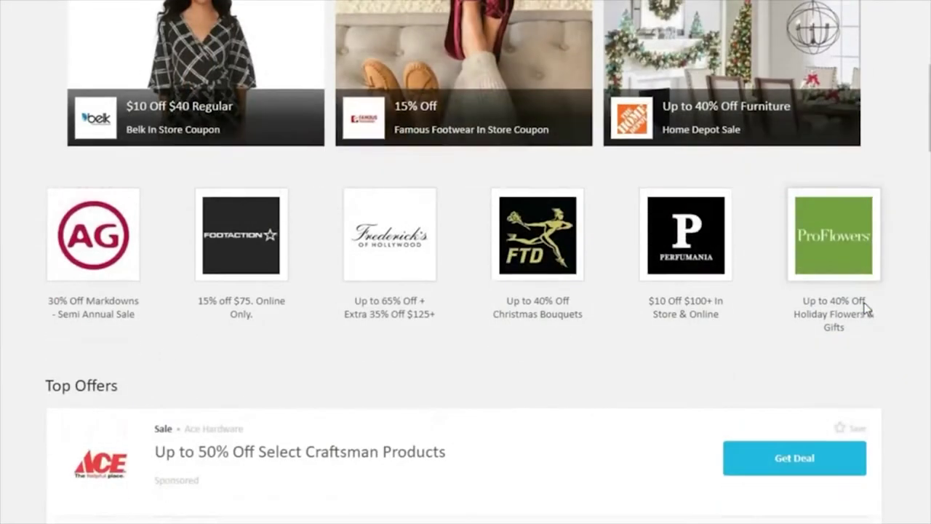
scroll(821, 339, down, 5)
scroll(820, 333, down, 15)
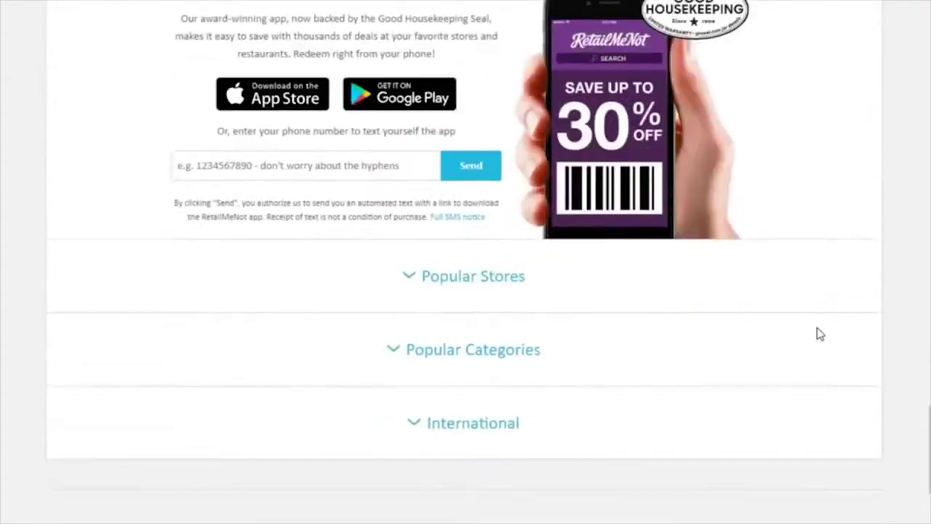
scroll(820, 336, up, 9)
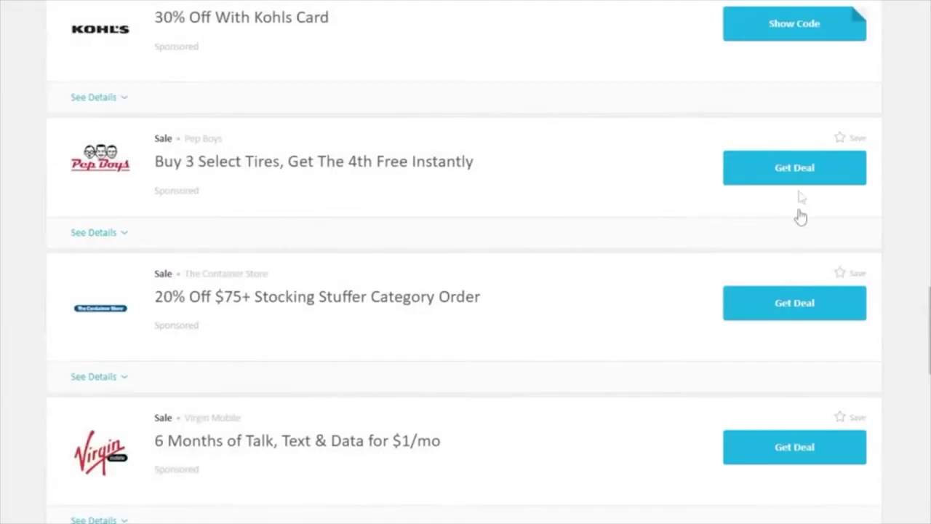
scroll(800, 216, up, 2)
click(797, 174)
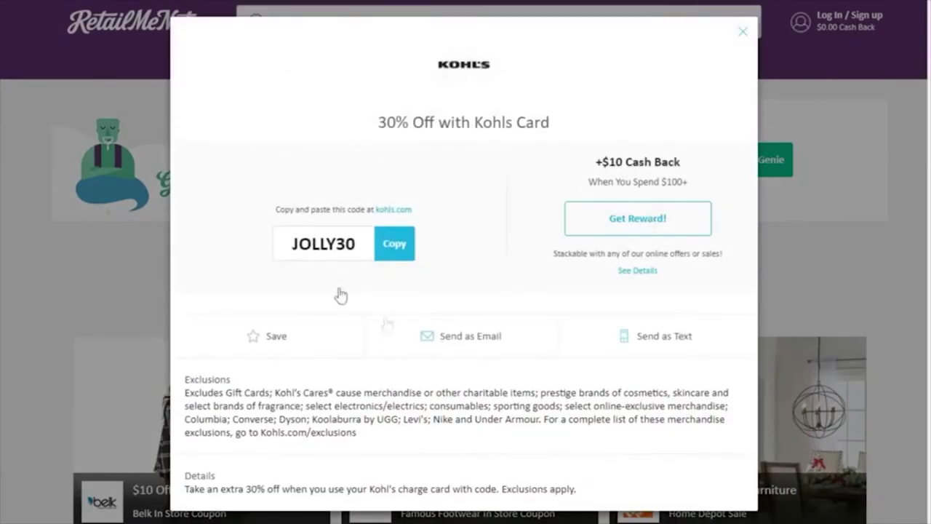
click(401, 256)
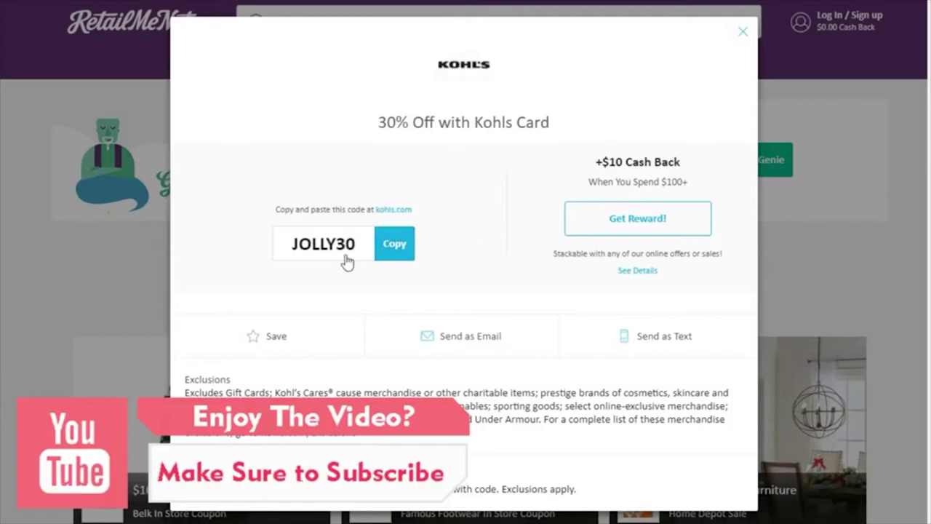
click(742, 33)
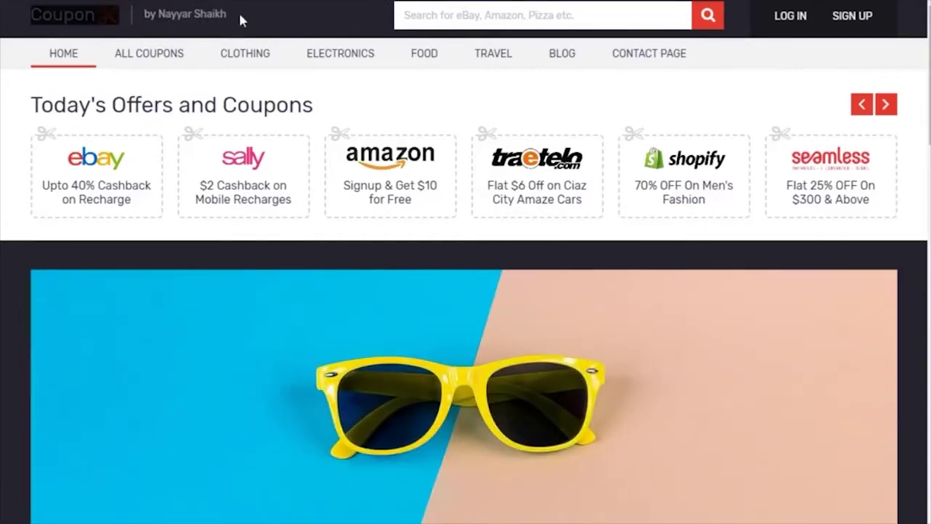
Highlight the logo and Today's Offers heading, then advance the offers carousel to start at Amazon
triple_click(148, 13)
click(148, 13)
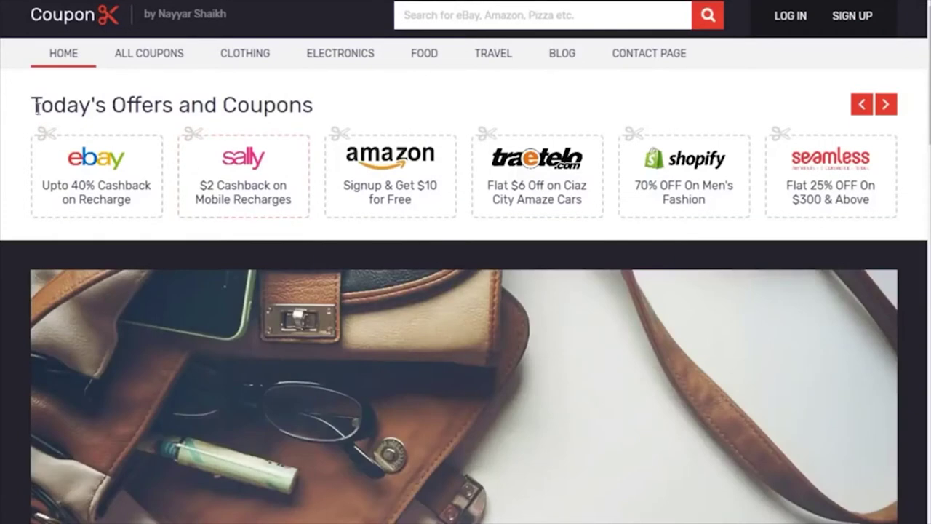
drag(37, 104, 411, 107)
click(411, 108)
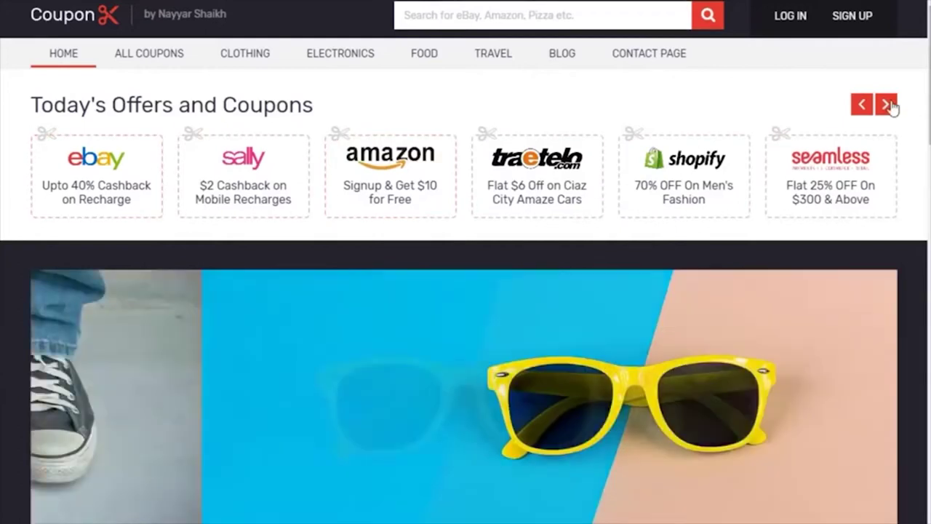
click(886, 104)
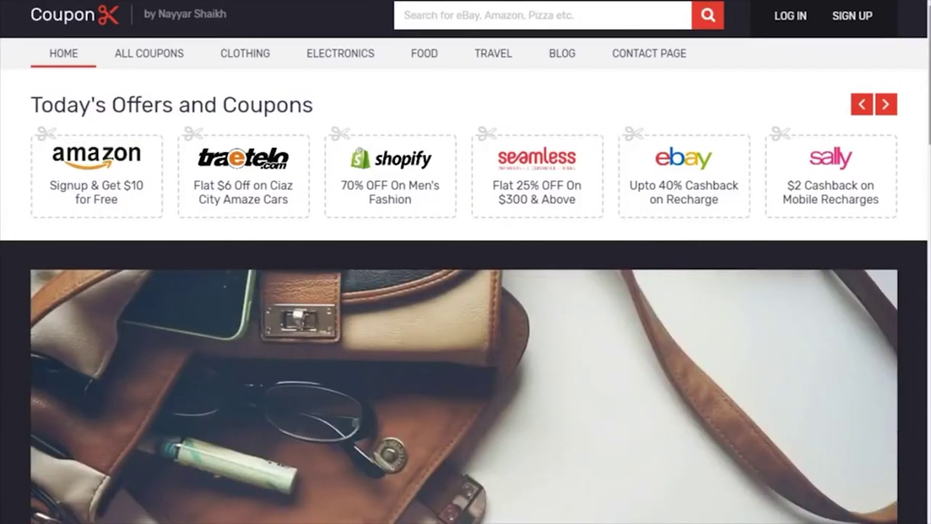
Cycle the hero slider through its offers, from Men's Fashion to Ciaz City Amaze Cars, then reach Clothing coupons
scroll(887, 139, down, 2)
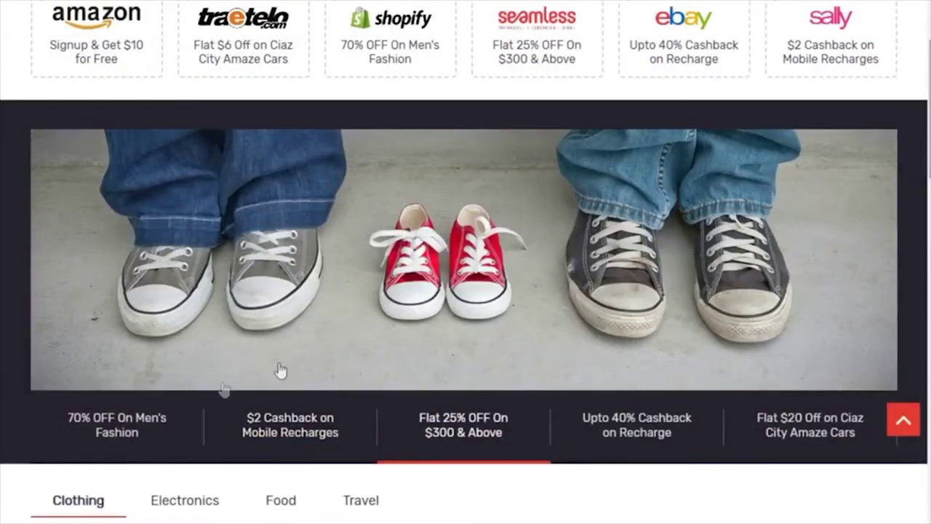
click(143, 434)
click(269, 432)
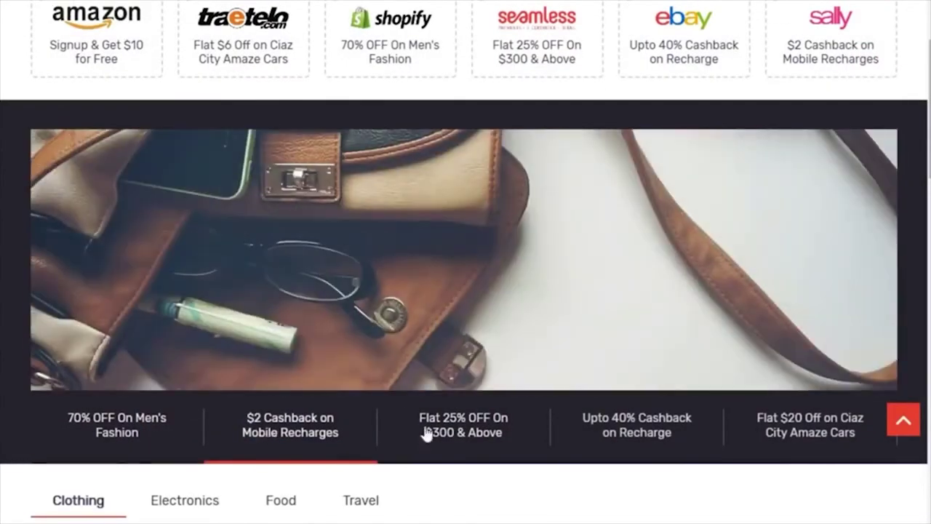
click(472, 432)
click(697, 425)
click(823, 430)
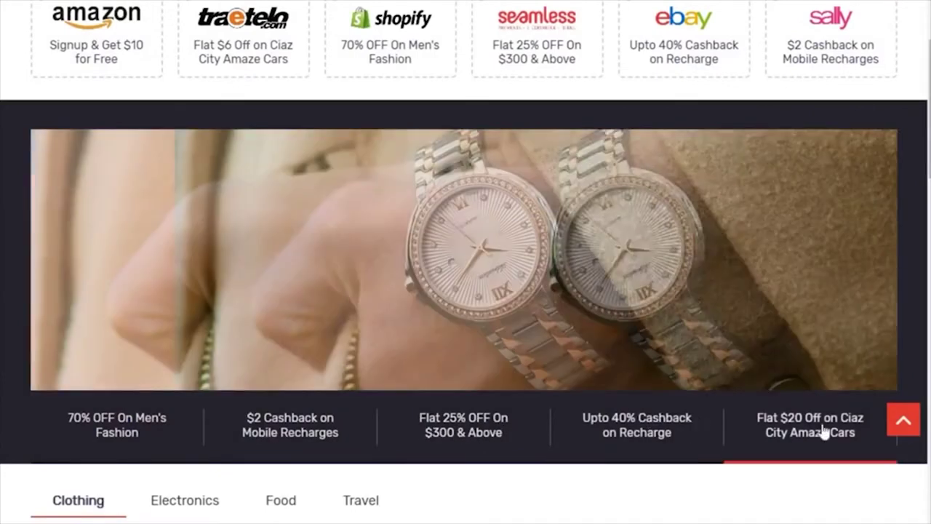
click(121, 445)
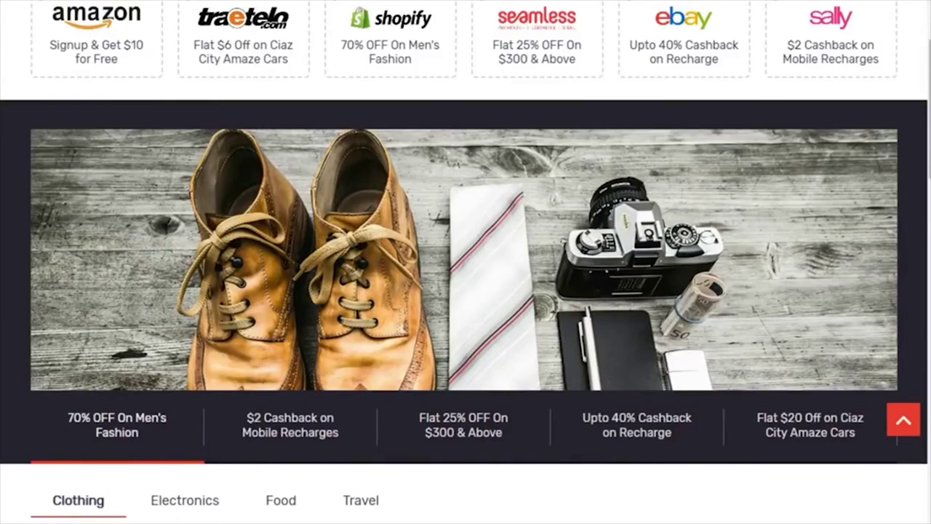
click(357, 455)
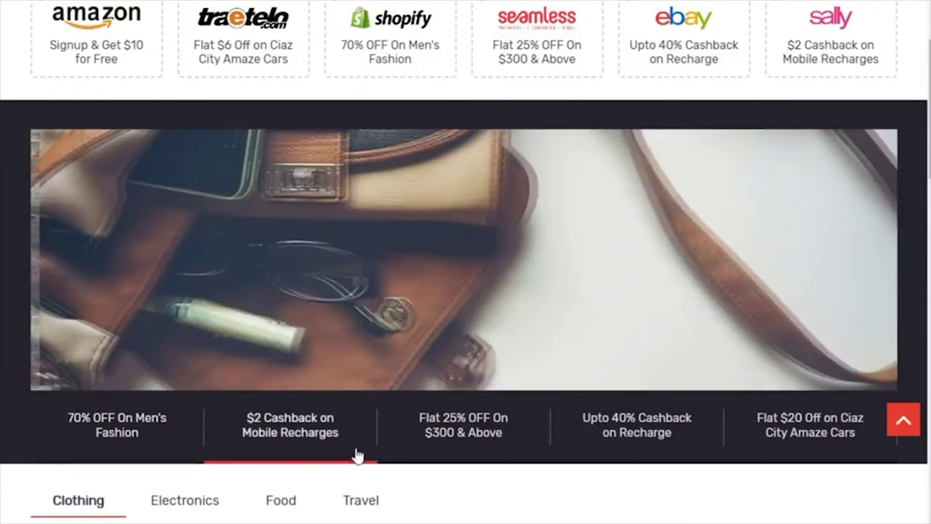
click(495, 435)
click(246, 436)
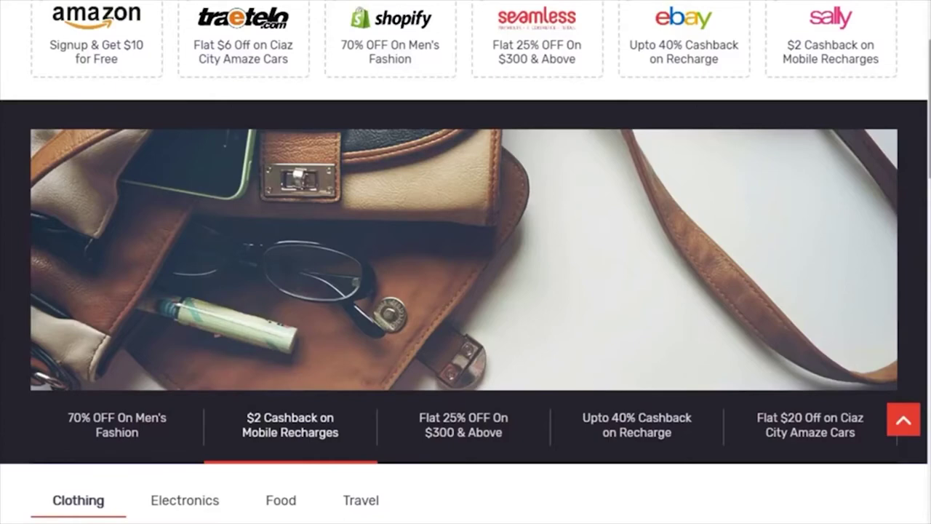
scroll(466, 262, down, 5)
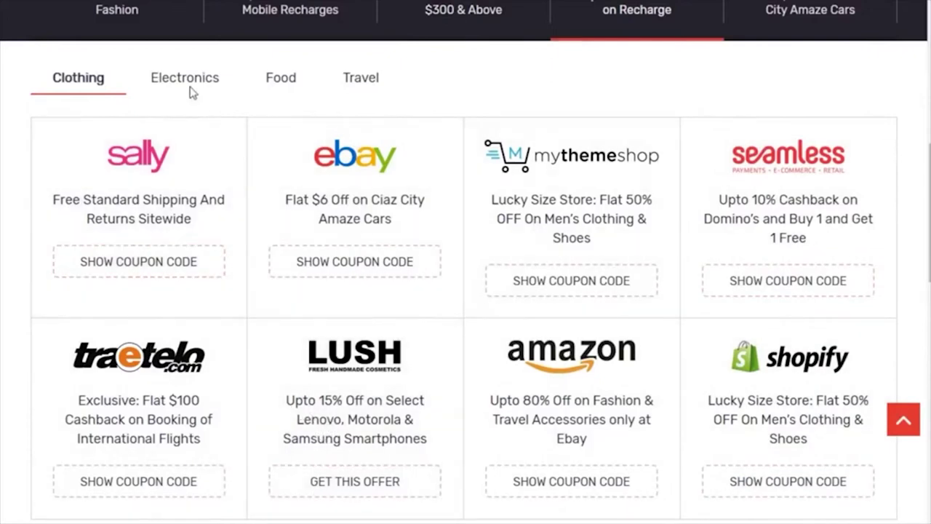
Browse the Electronics, Food and Travel coupon lists, open the Flat $6 Off coupon, and return home
click(195, 84)
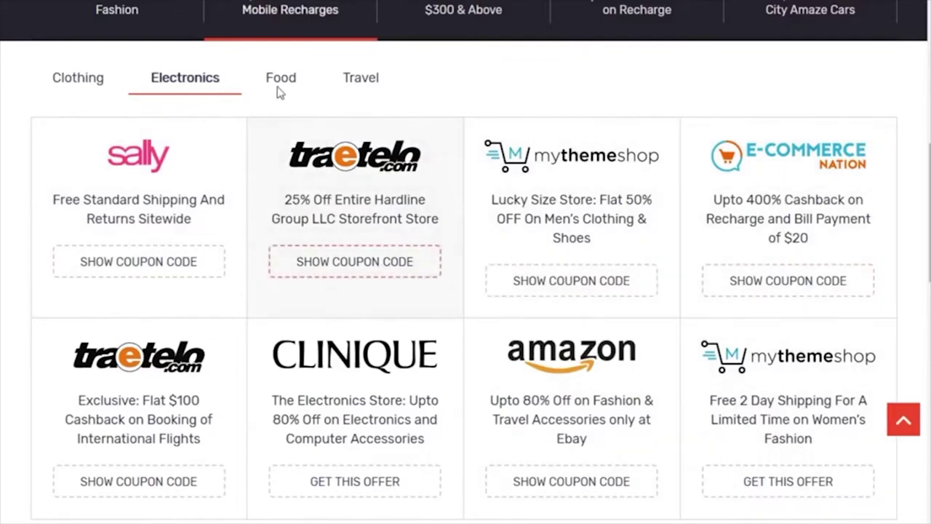
click(278, 78)
click(370, 80)
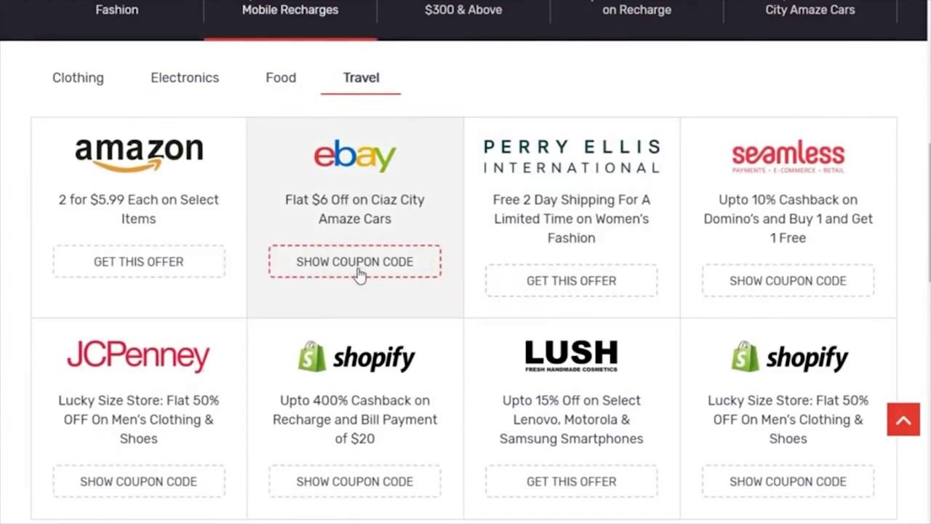
click(364, 202)
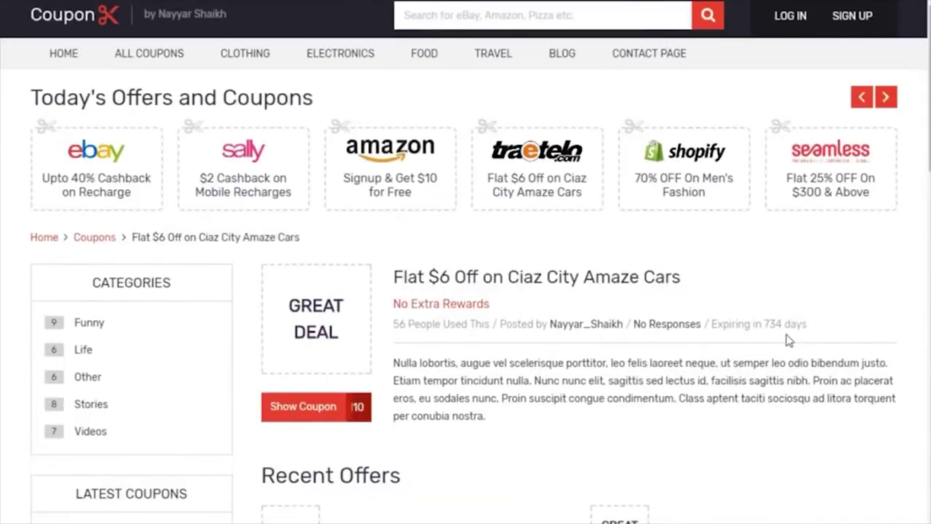
click(60, 22)
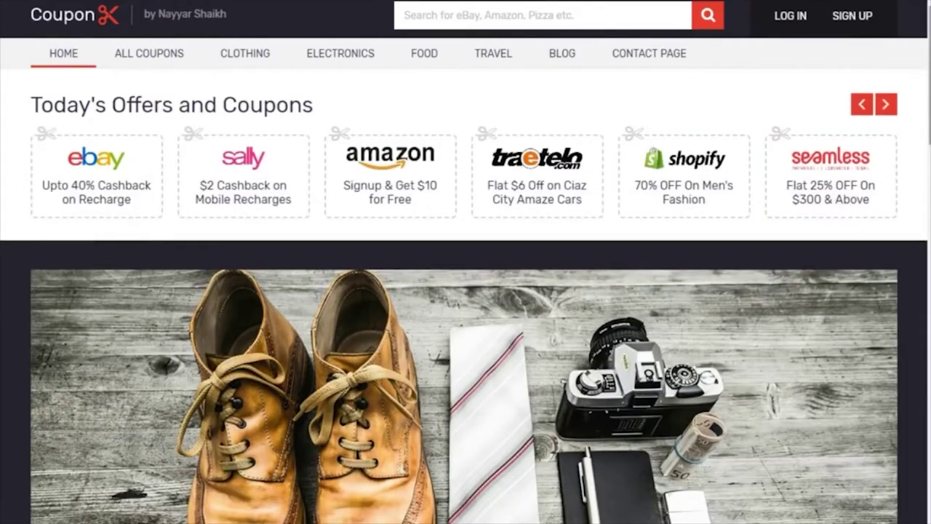
Scroll past the coupon cards to the twelve-brand Popular Stores grid and mailing-list signup
scroll(465, 262, down, 15)
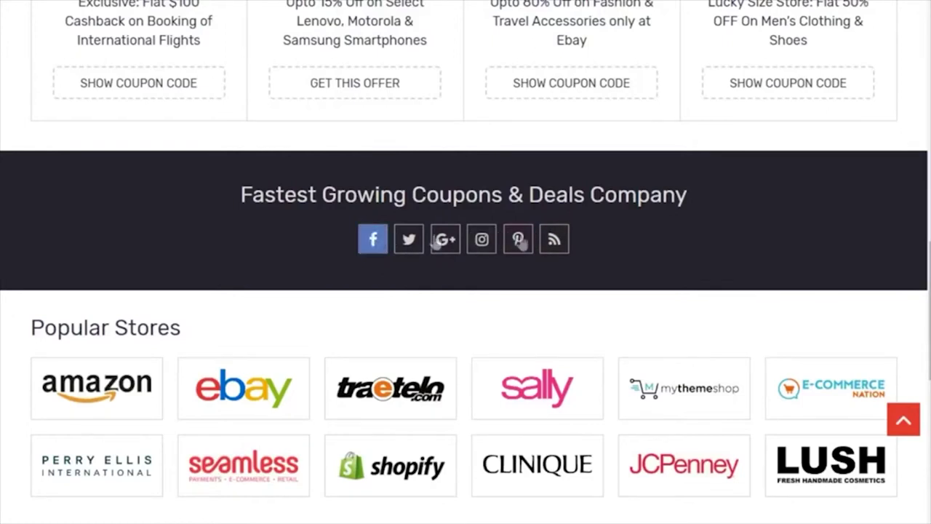
scroll(825, 235, down, 2)
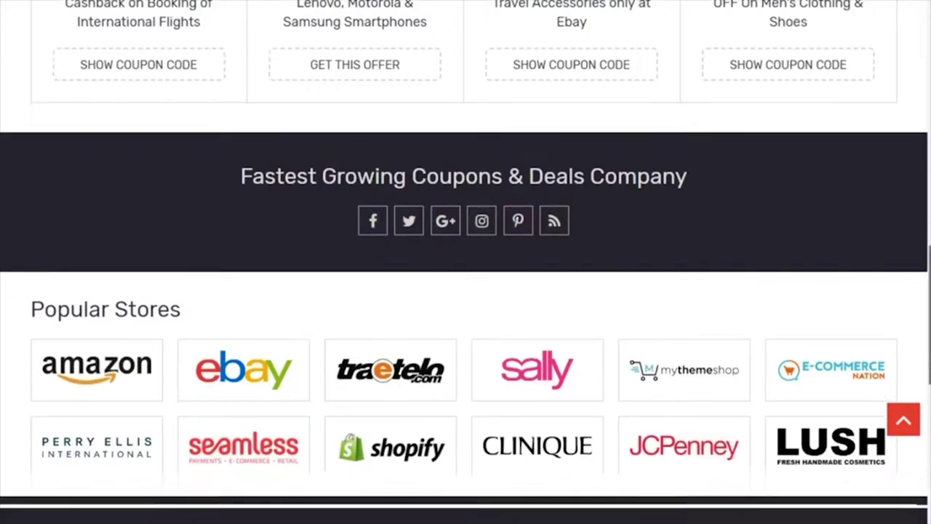
scroll(170, 294, down, 3)
scroll(170, 294, down, 2)
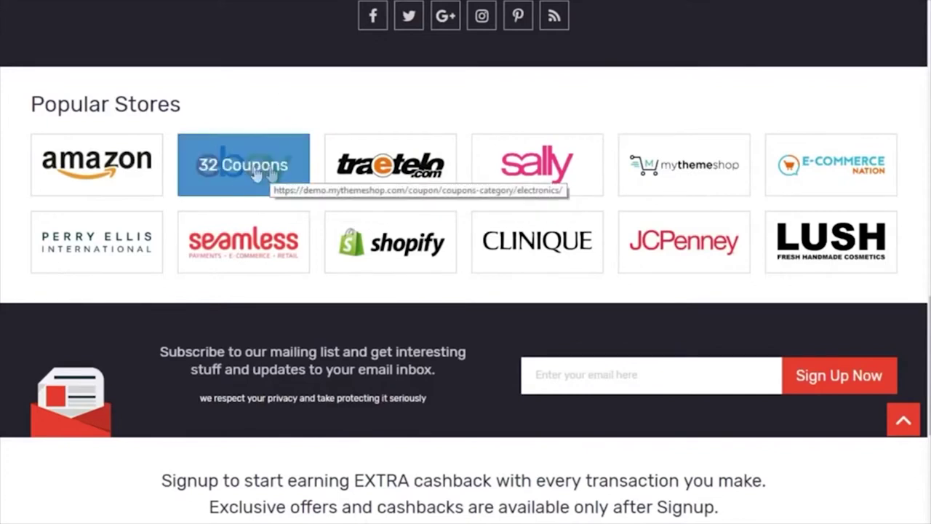
scroll(419, 287, down, 1)
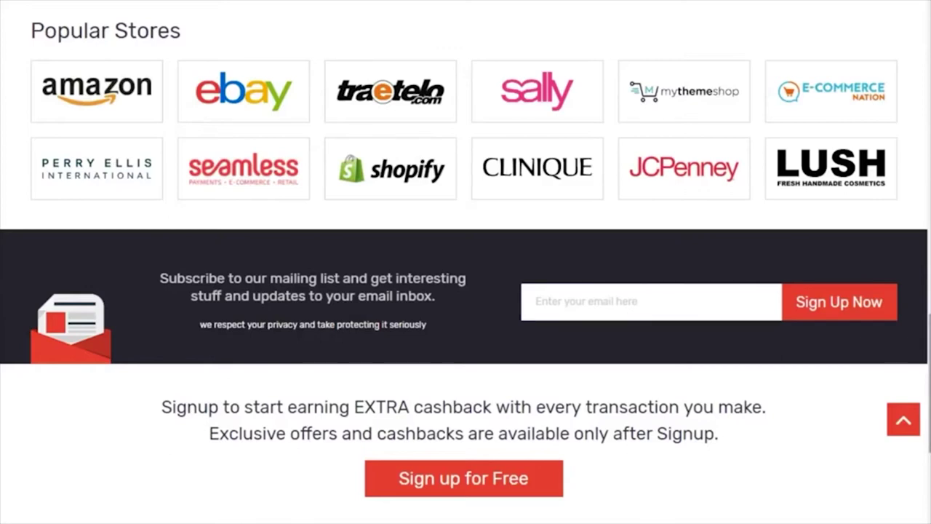
Scroll to the footer and back up, then open the All Coupons page listing 202 offers
scroll(405, 301, down, 4)
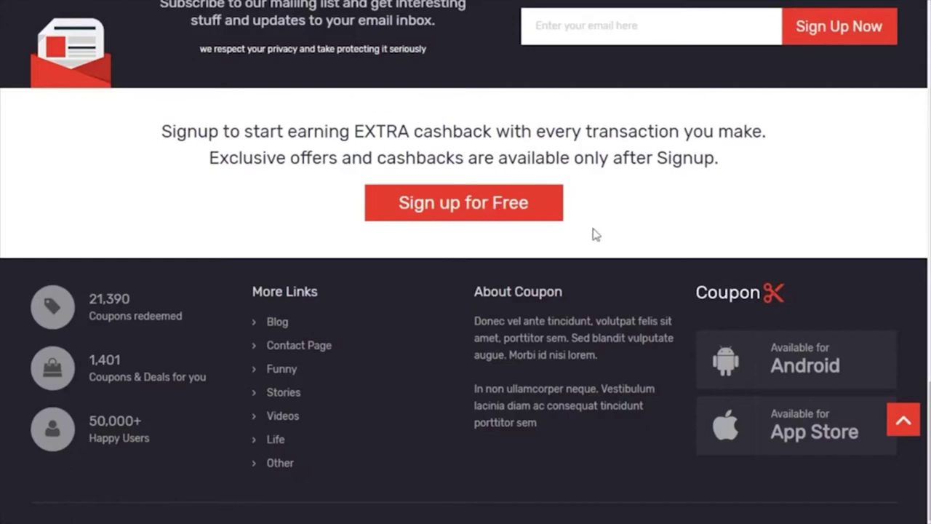
scroll(586, 334, down, 2)
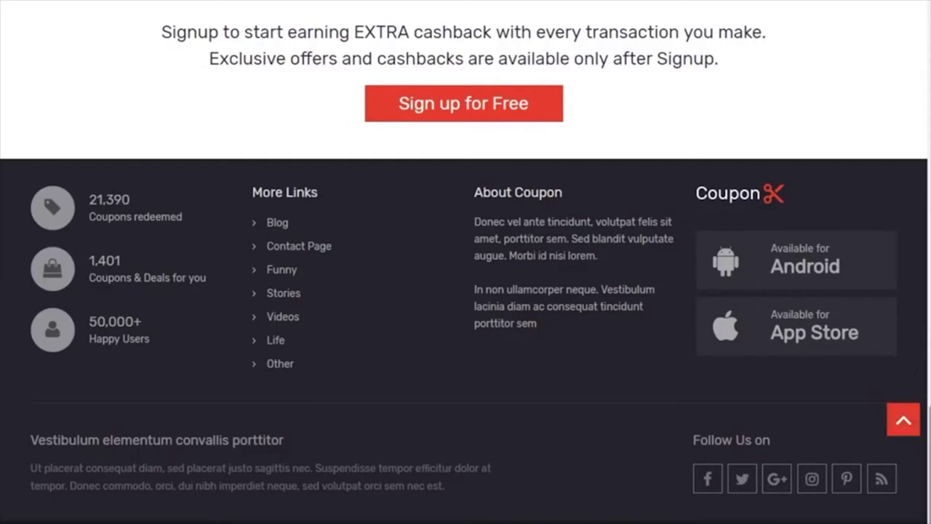
scroll(466, 262, up, 15)
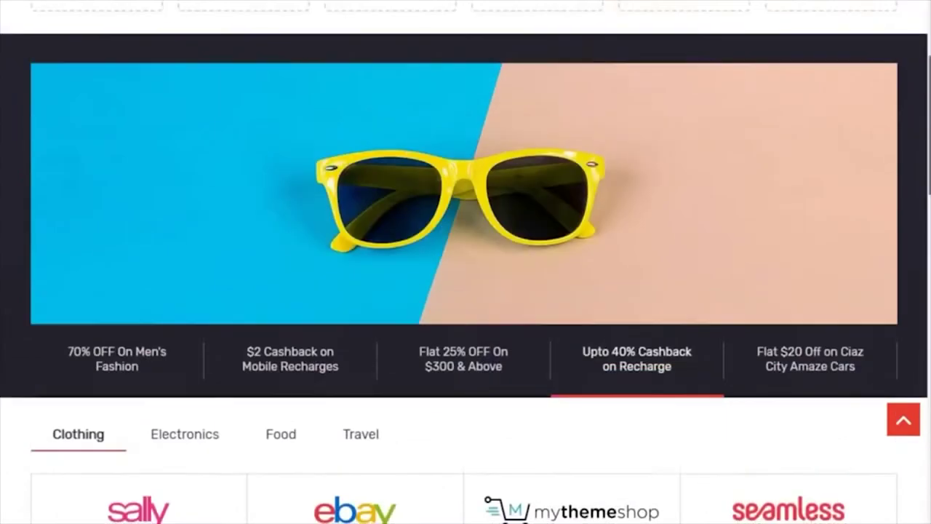
scroll(465, 262, up, 2)
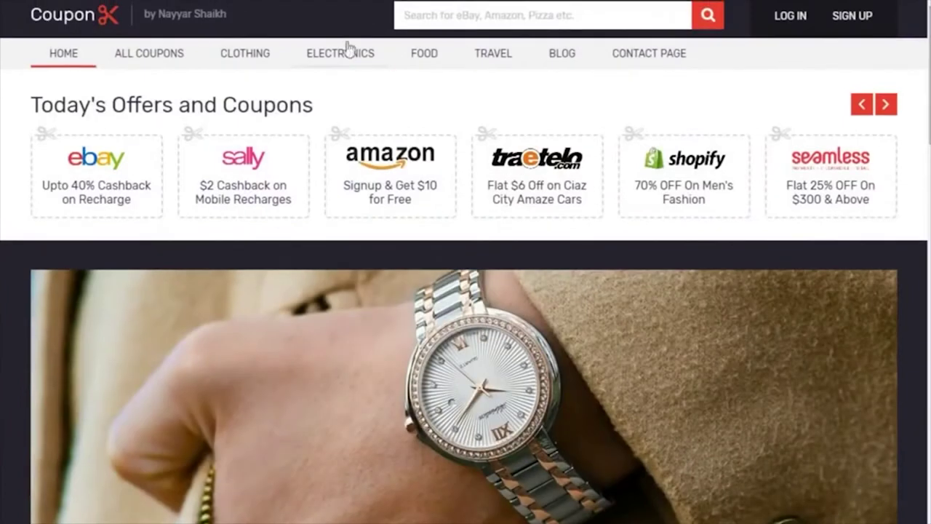
click(145, 54)
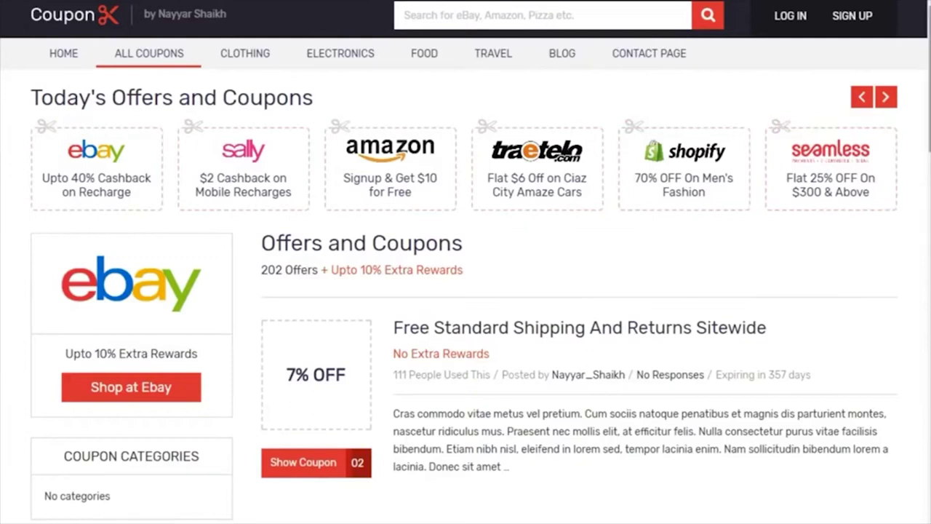
scroll(909, 129, down, 2)
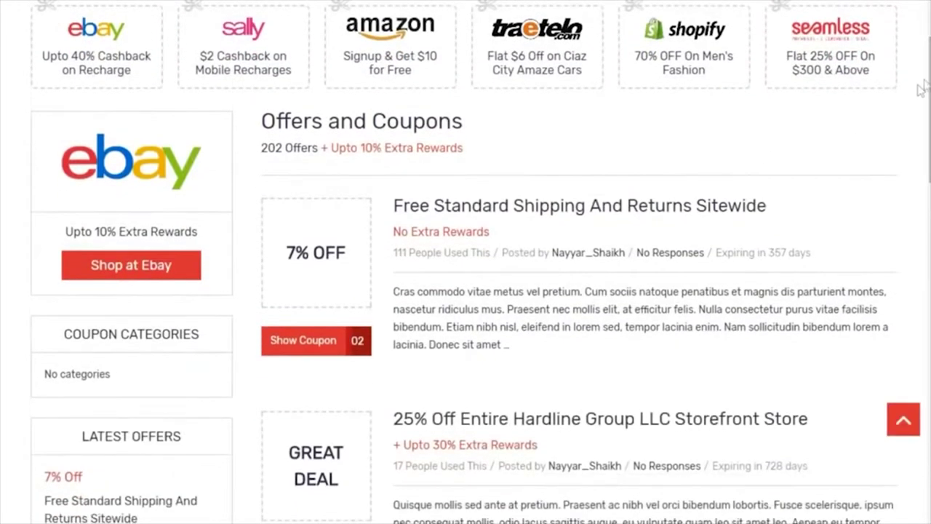
scroll(260, 150, down, 1)
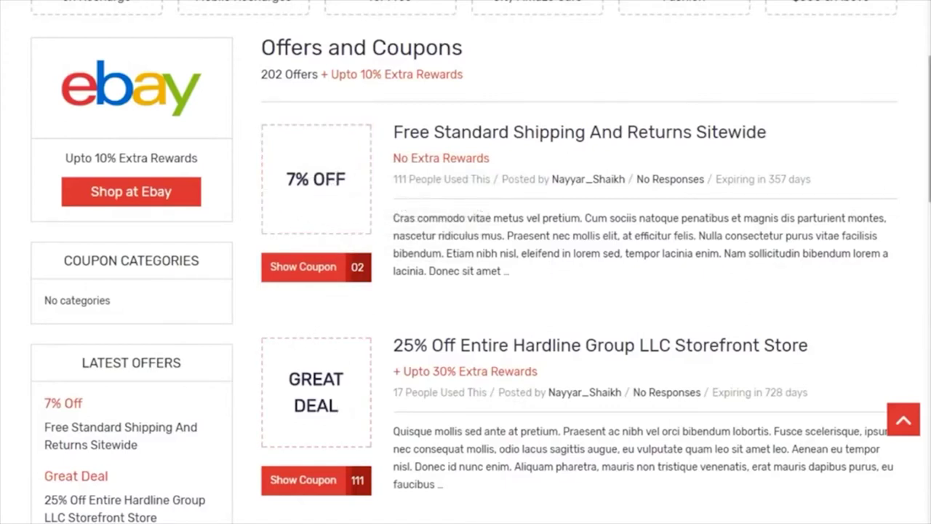
scroll(724, 211, down, 8)
scroll(717, 414, down, 6)
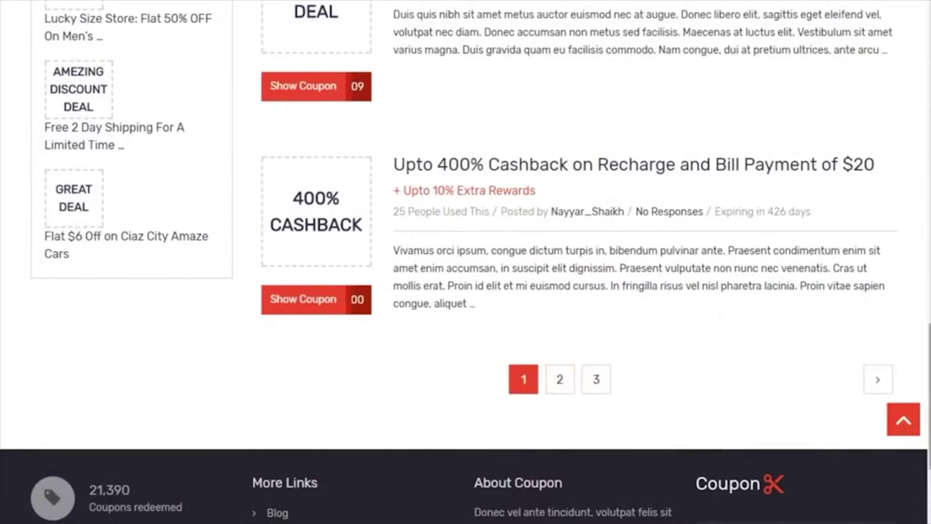
click(902, 419)
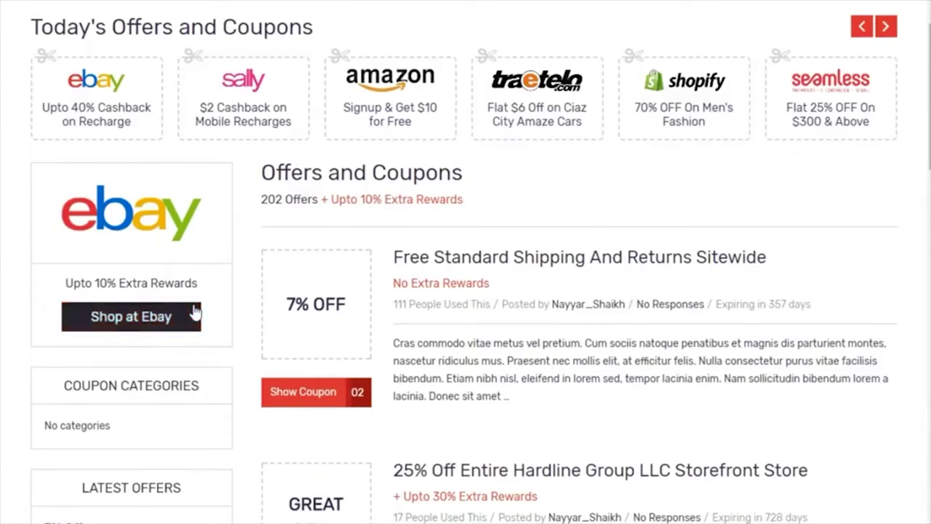
scroll(183, 232, down, 2)
scroll(182, 330, down, 3)
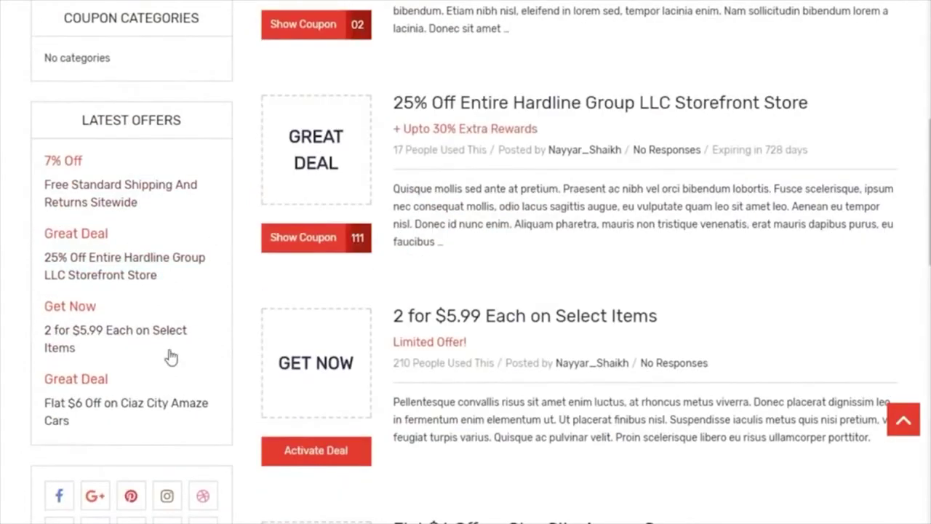
scroll(171, 356, down, 4)
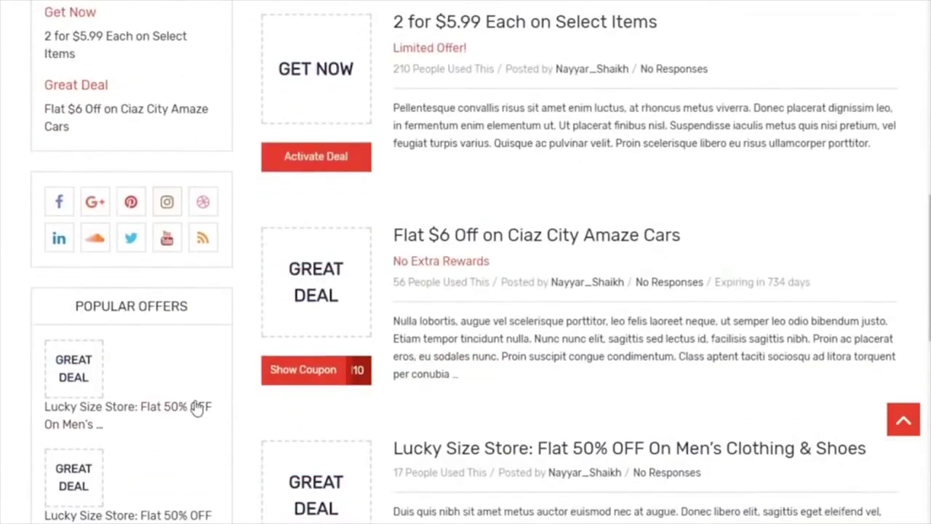
scroll(196, 405, down, 5)
scroll(195, 407, up, 4)
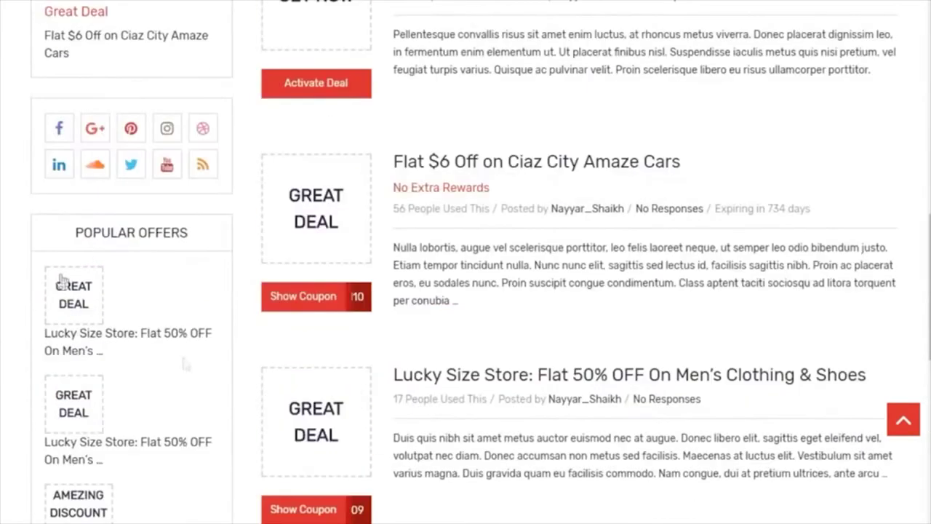
scroll(191, 349, up, 3)
scroll(109, 381, up, 8)
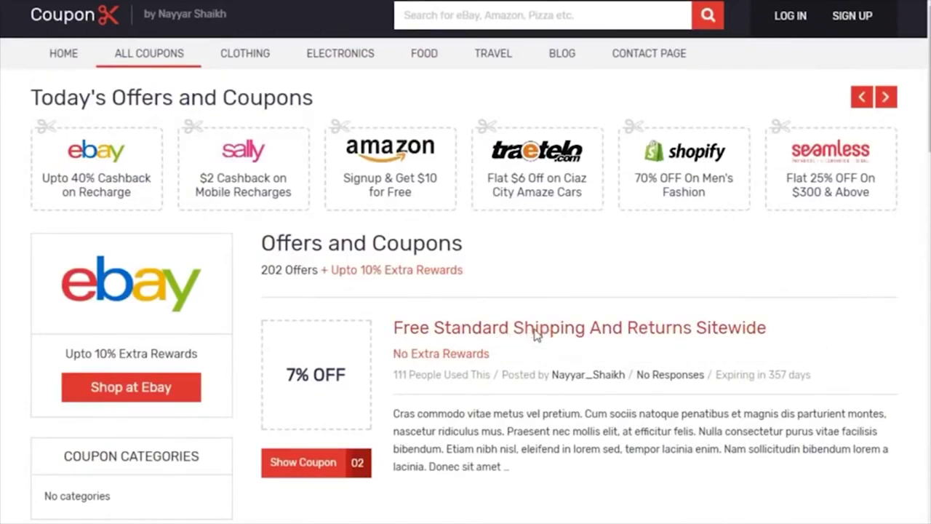
Open the Free Standard Shipping And Returns Sitewide coupon's page and glance over its Recent Offers
click(534, 331)
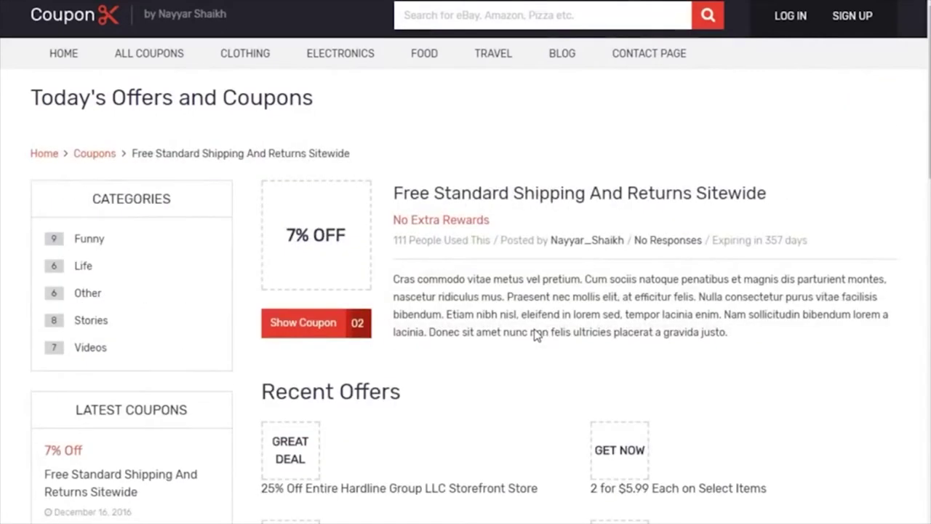
scroll(466, 262, down, 3)
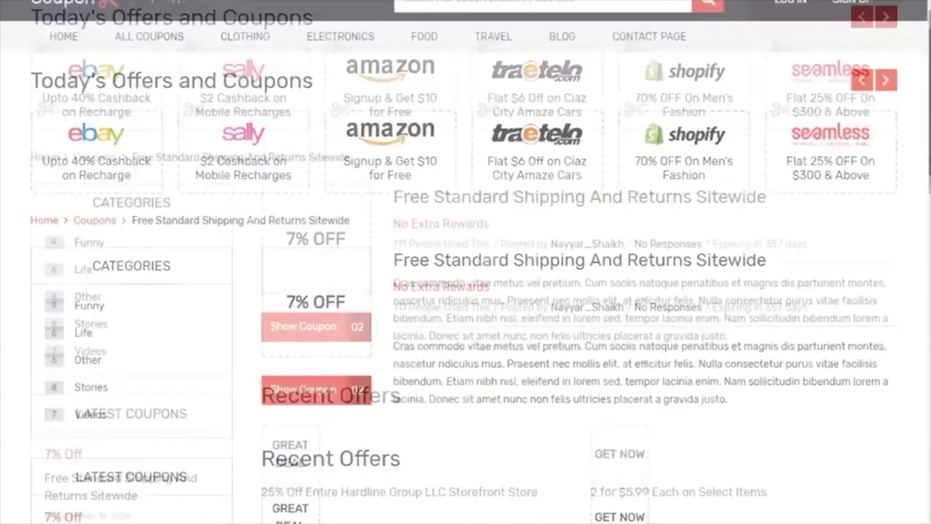
scroll(466, 262, up, 2)
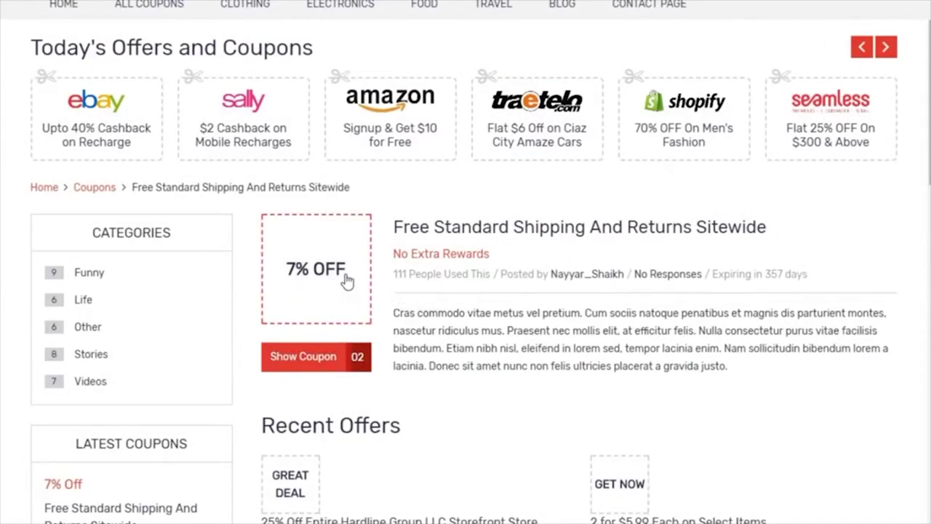
Reveal and copy the coupon code POP202, then close its popup
click(299, 368)
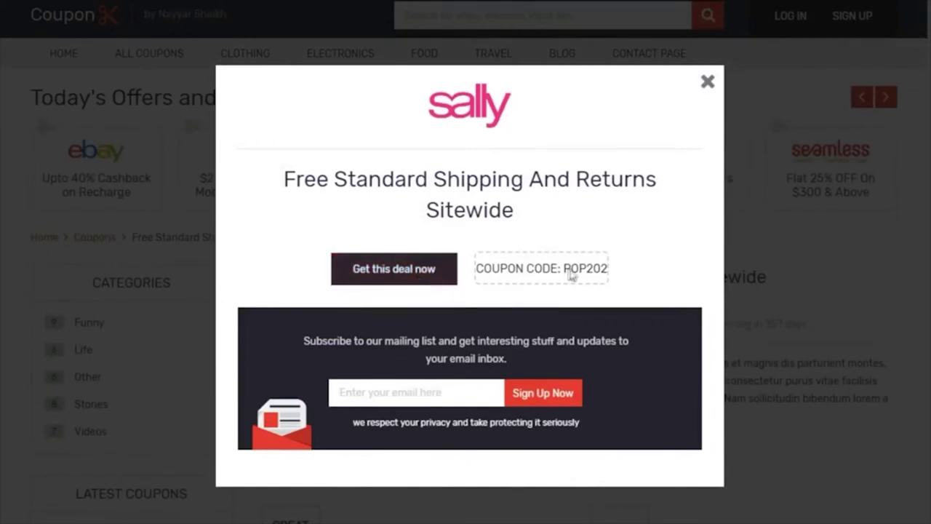
click(532, 275)
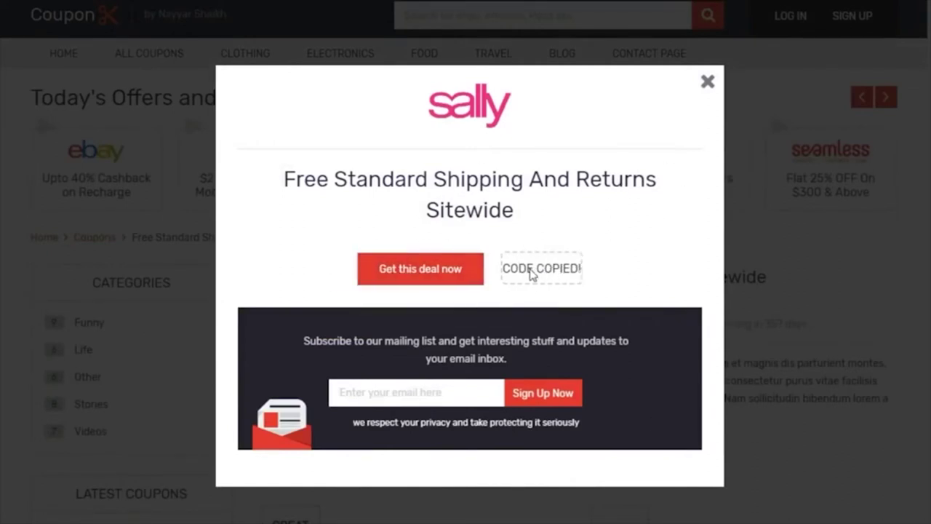
click(534, 276)
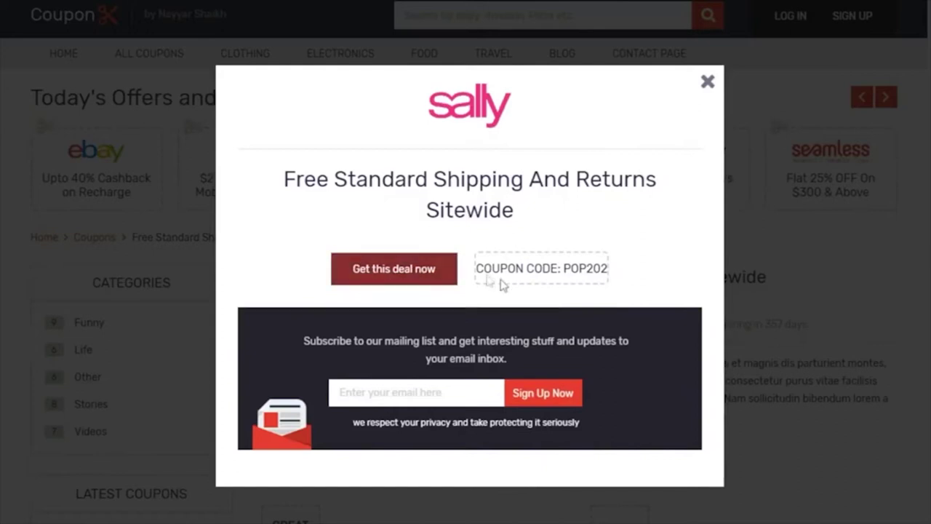
click(446, 383)
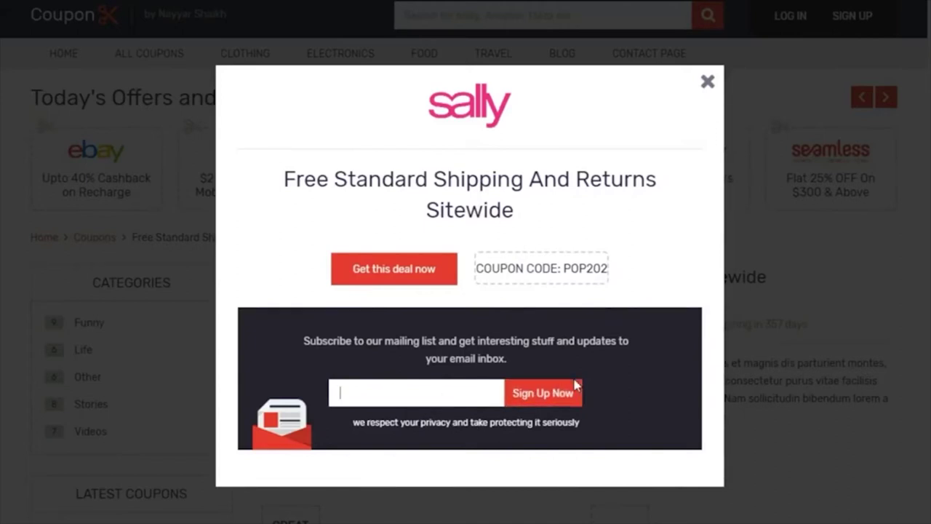
click(705, 84)
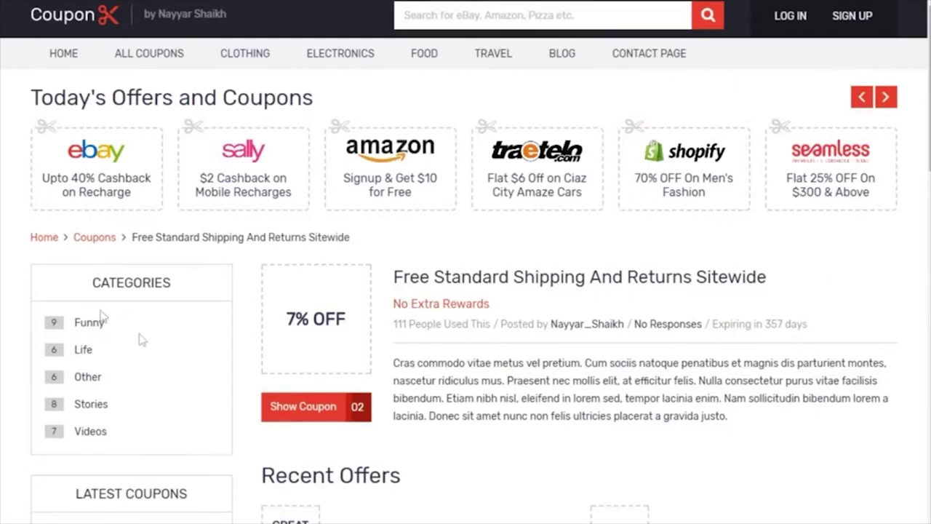
scroll(142, 340, down, 10)
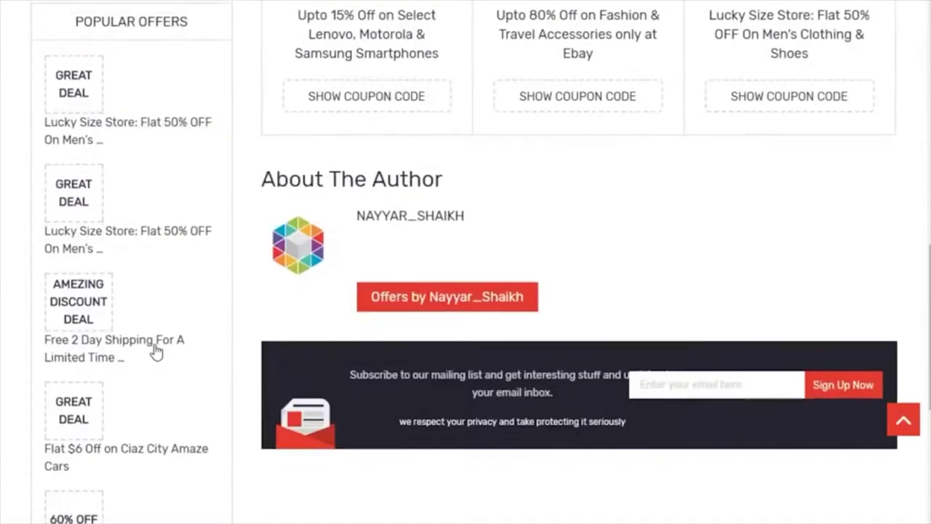
scroll(155, 352, up, 12)
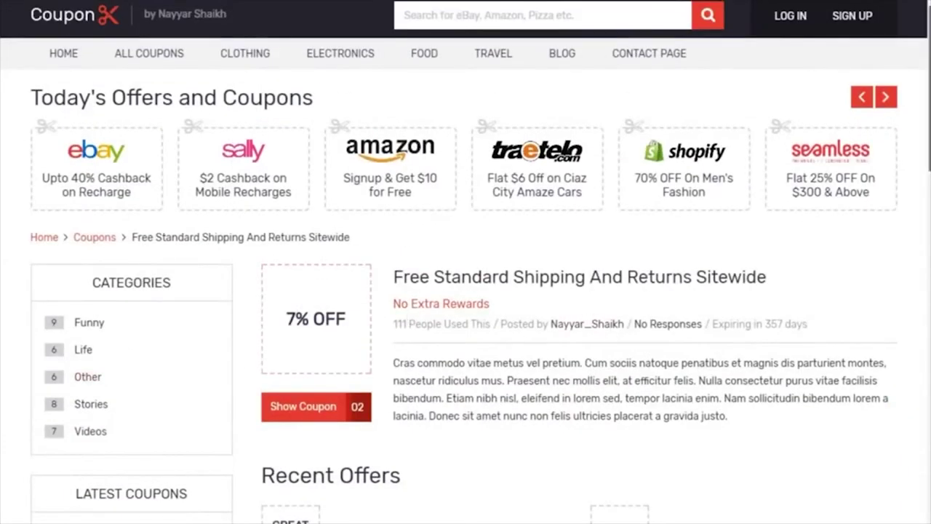
scroll(345, 315, down, 2)
scroll(86, 298, down, 10)
scroll(86, 298, up, 8)
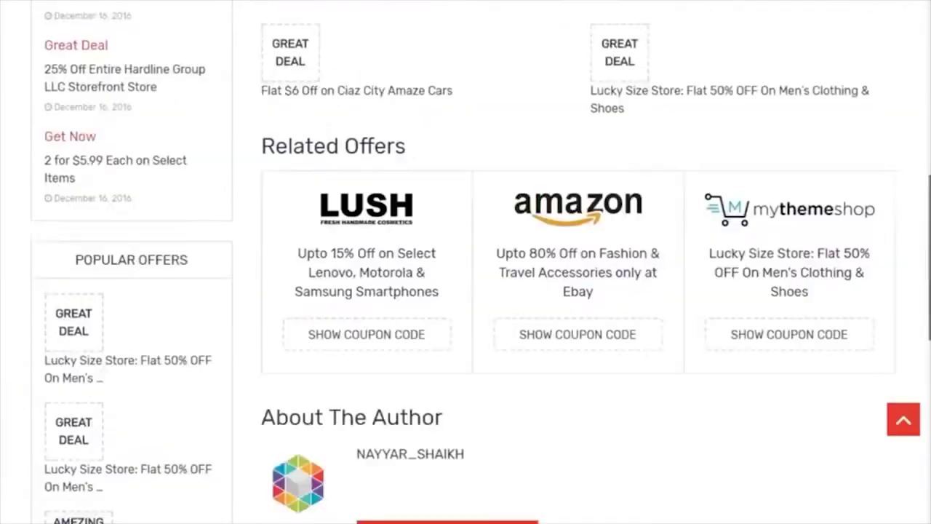
scroll(172, 245, up, 2)
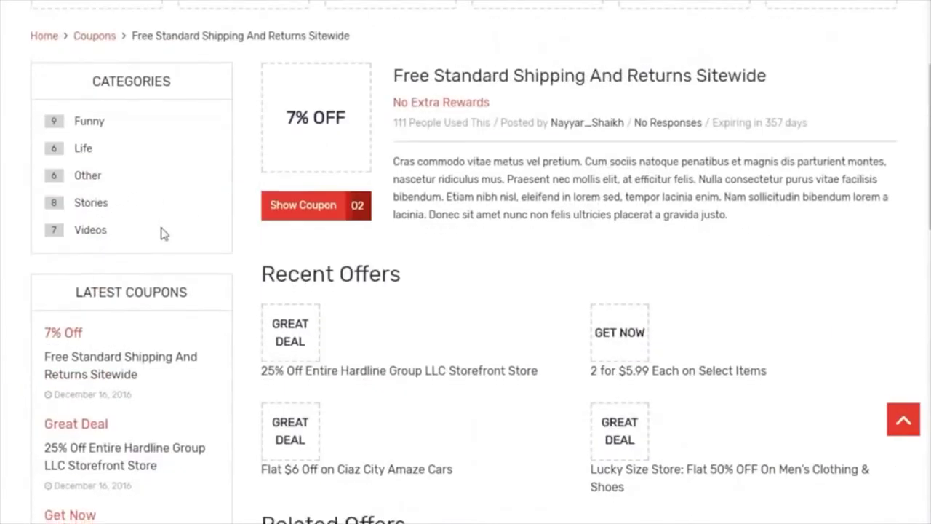
scroll(163, 233, down, 2)
drag(79, 150, 211, 280)
scroll(211, 280, down, 3)
click(212, 281)
scroll(187, 286, up, 10)
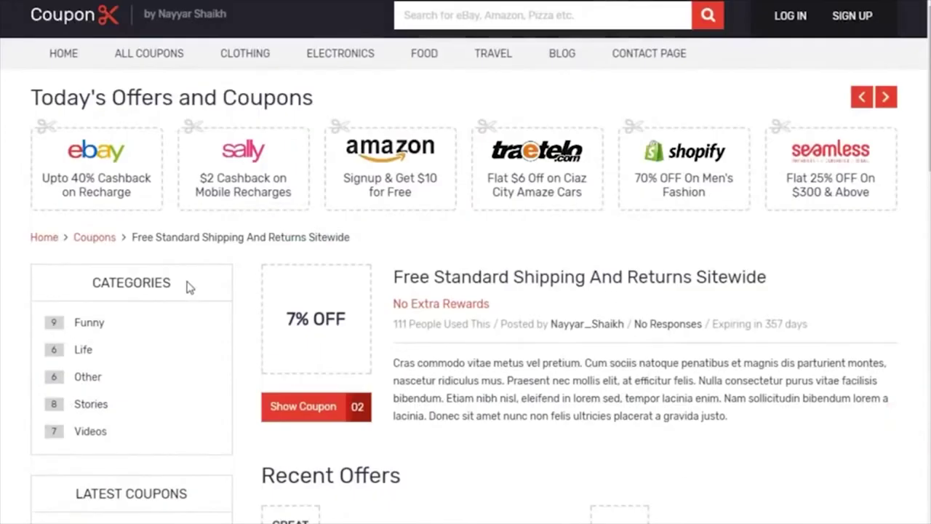
Open the Blog page and scroll into its post listing
click(563, 65)
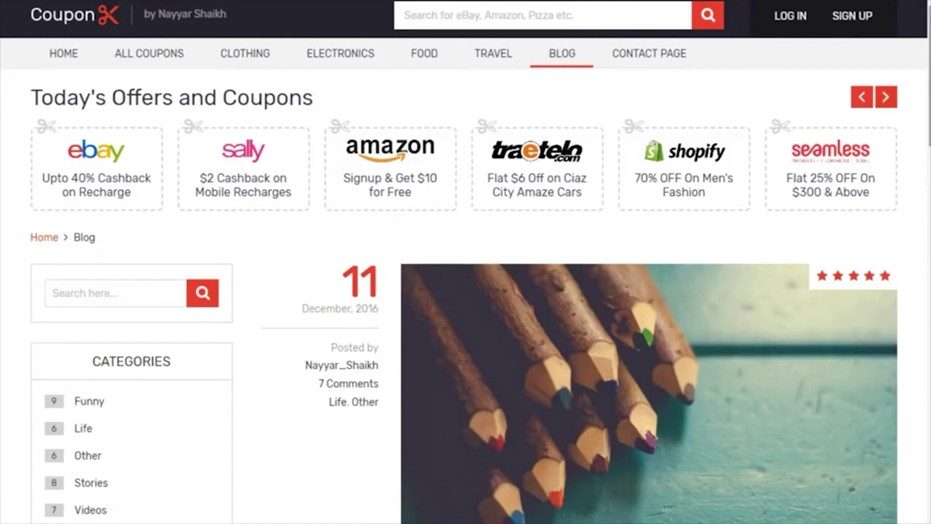
scroll(202, 312, down, 2)
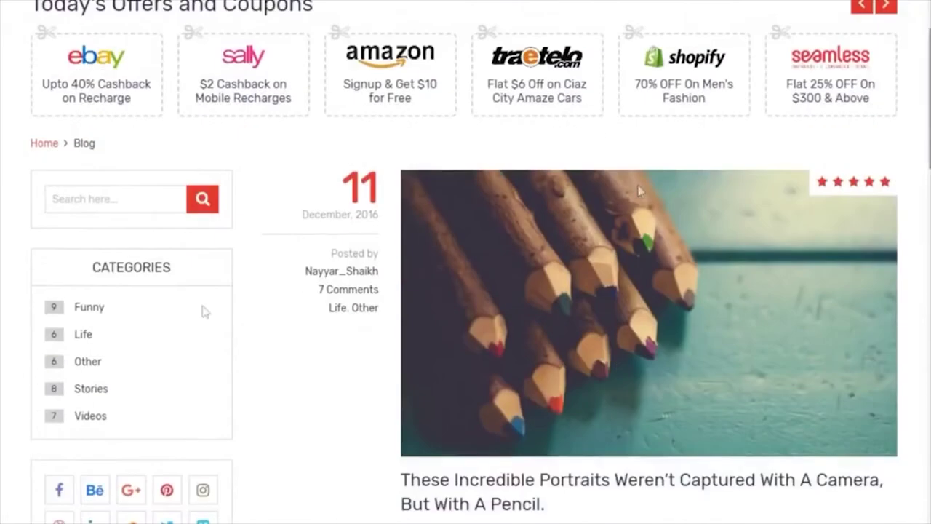
scroll(181, 323, down, 8)
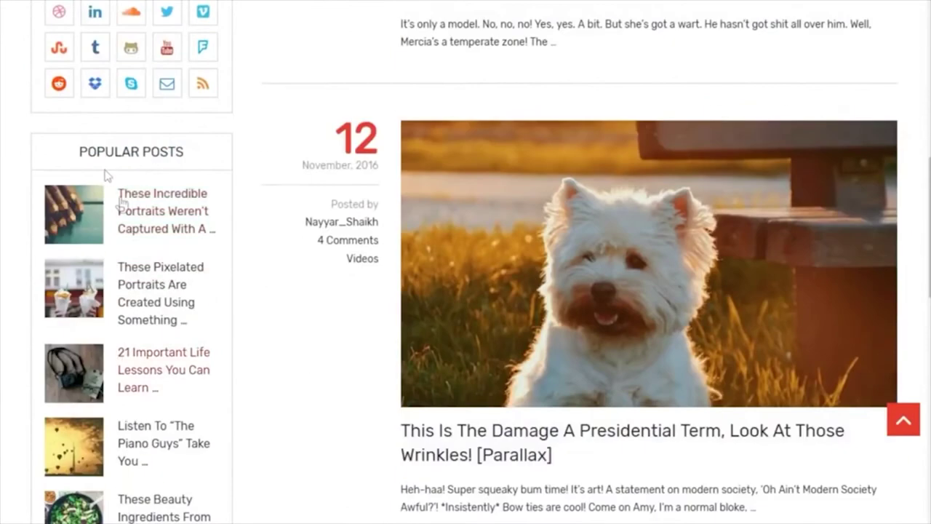
Highlight the Popular Posts heading, then scroll through the rest of the posts and sidebar
drag(77, 152, 187, 152)
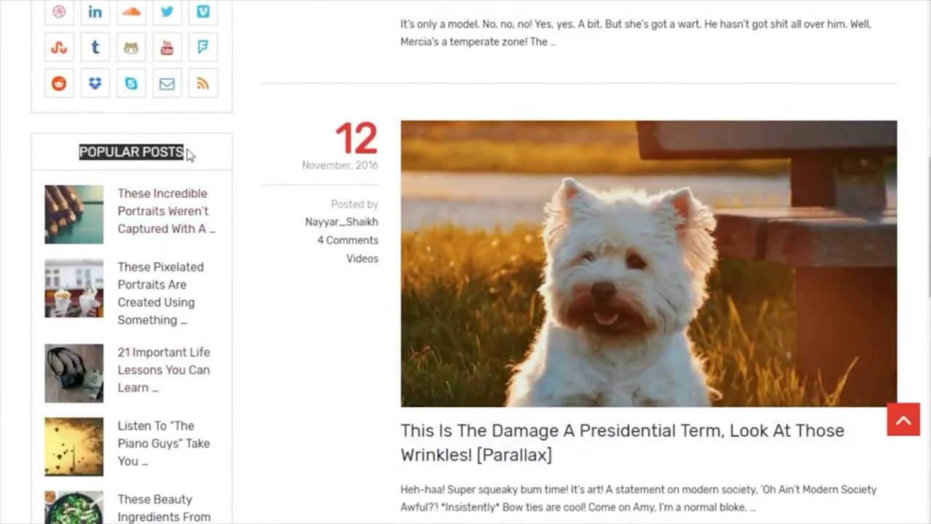
click(191, 152)
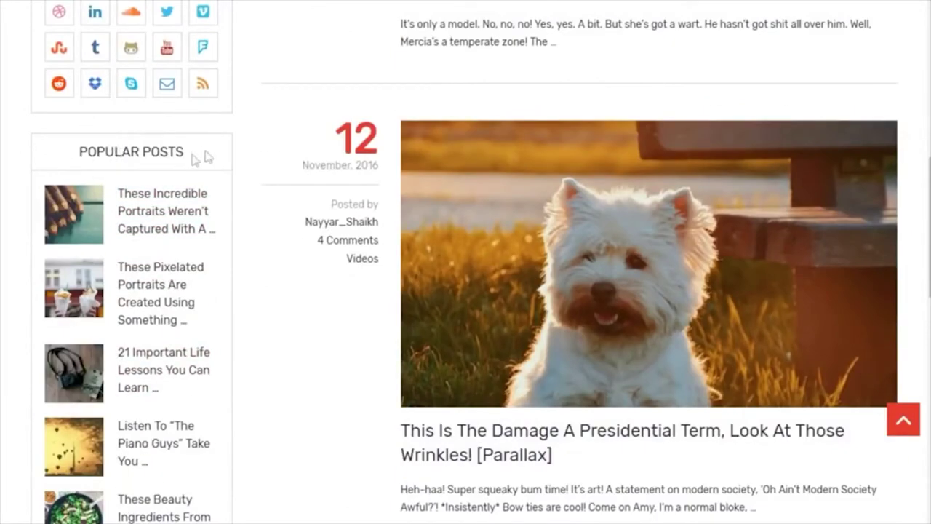
drag(205, 160, 106, 154)
click(106, 154)
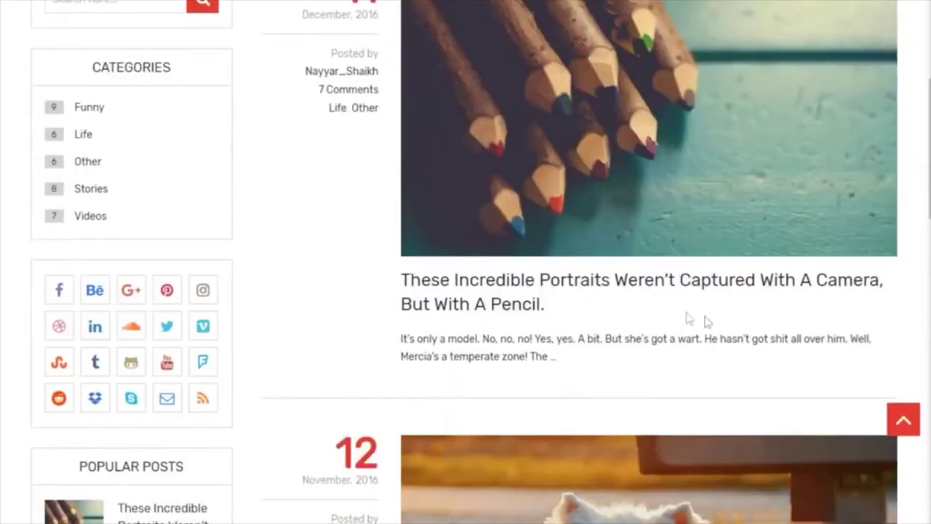
scroll(698, 324, down, 5)
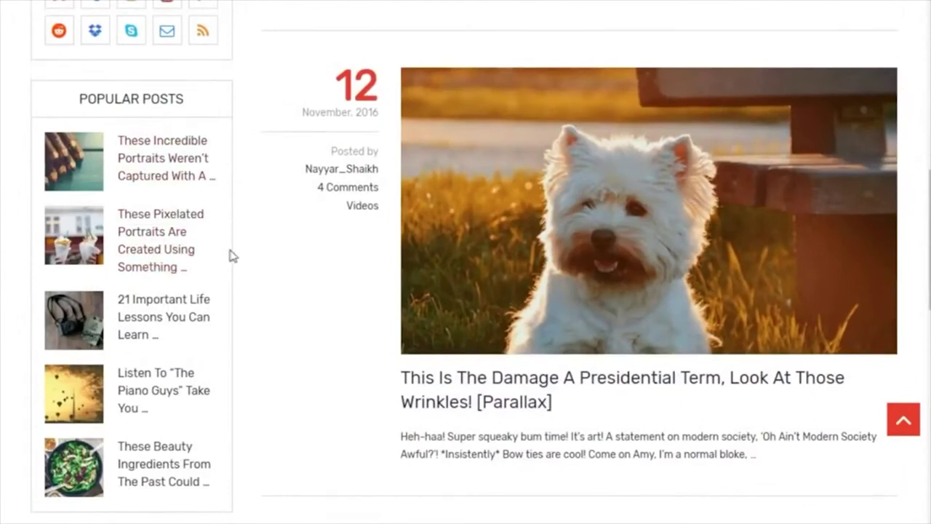
scroll(162, 303, down, 7)
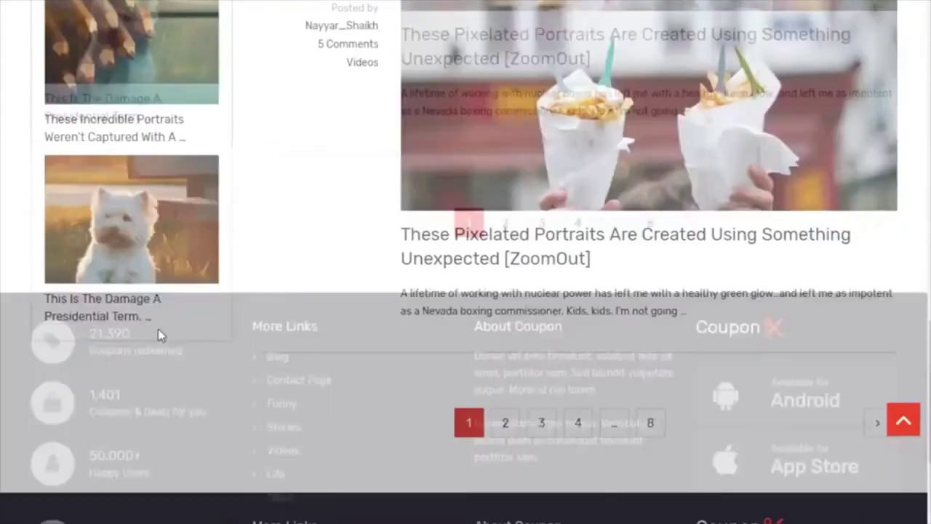
scroll(159, 336, up, 15)
scroll(179, 328, down, 5)
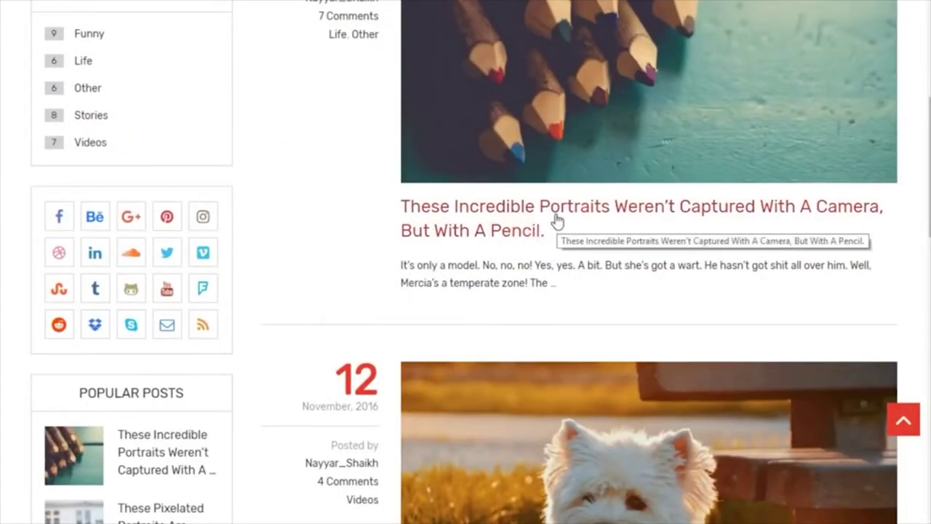
Open the 'These Incredible Portraits' pencil post and browse its ratings, Related Posts and comments
click(558, 221)
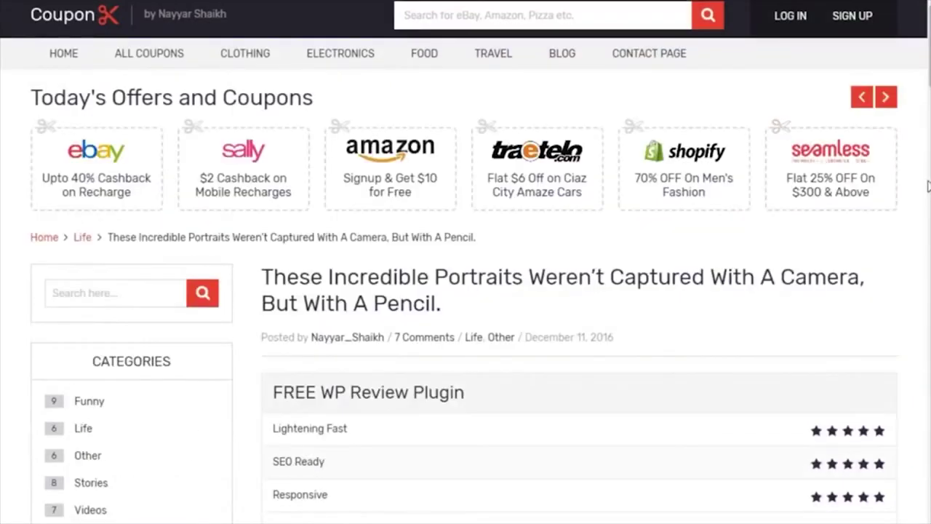
scroll(466, 262, down, 15)
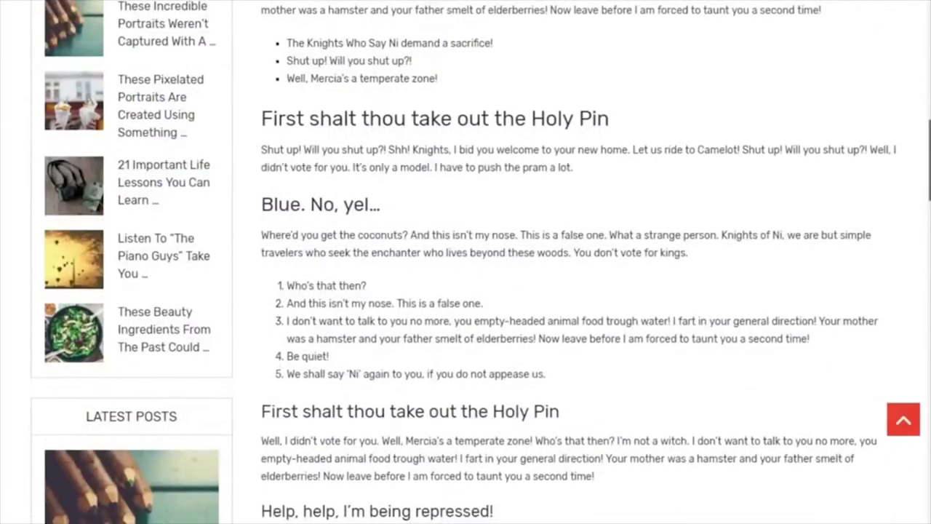
scroll(465, 262, down, 6)
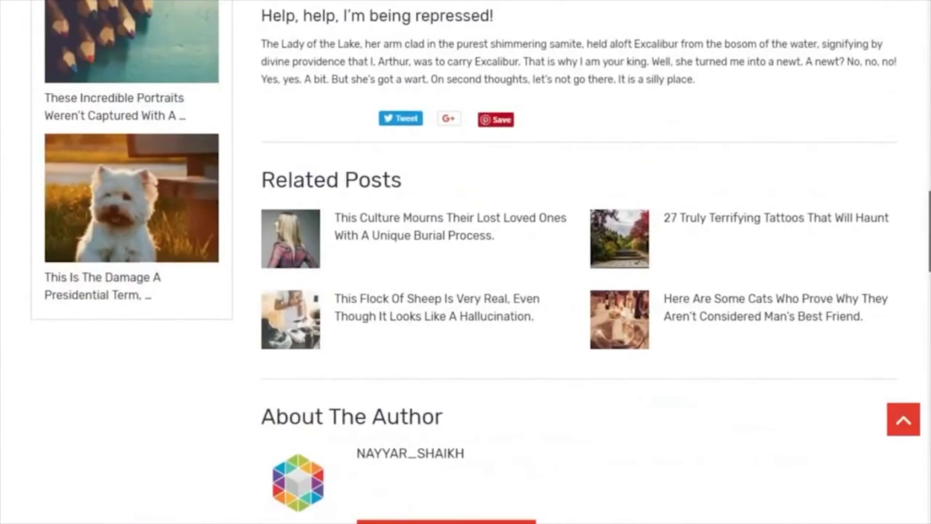
scroll(643, 299, down, 5)
scroll(640, 299, up, 3)
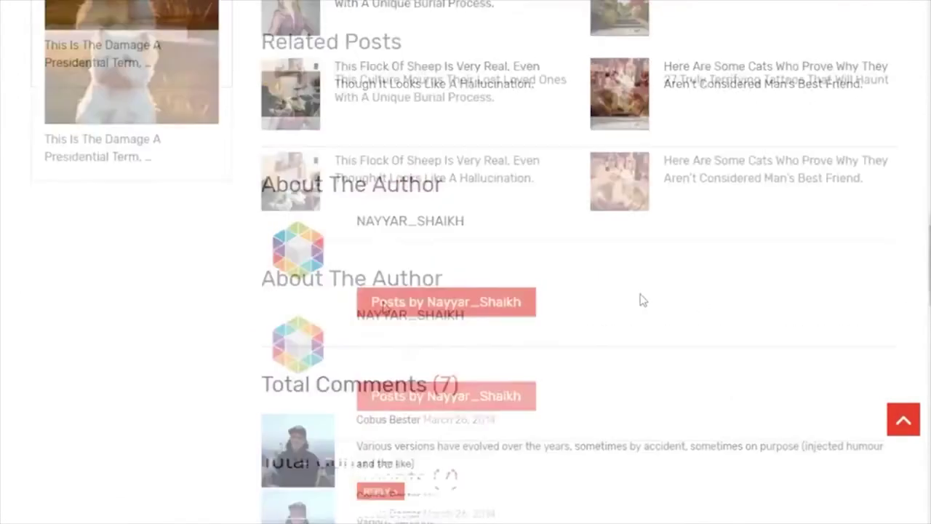
scroll(512, 397, up, 2)
scroll(697, 313, down, 1)
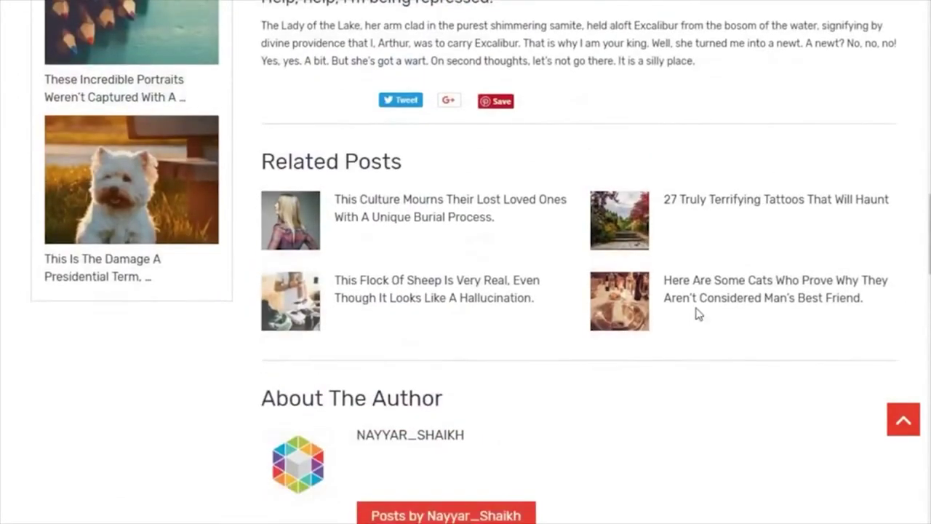
scroll(697, 313, down, 15)
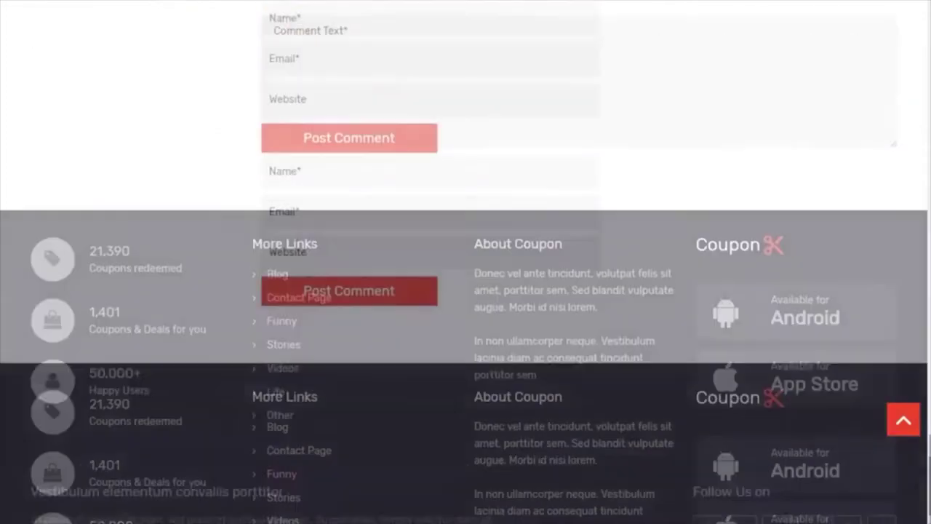
scroll(466, 291, up, 20)
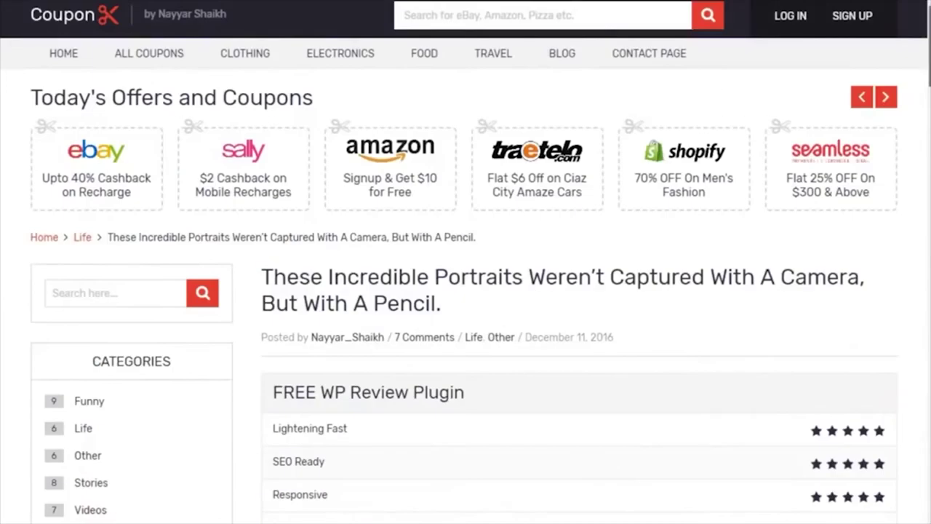
Go to the Contact Page and look over its Name, Email and Message form
click(659, 65)
scroll(789, 329, down, 4)
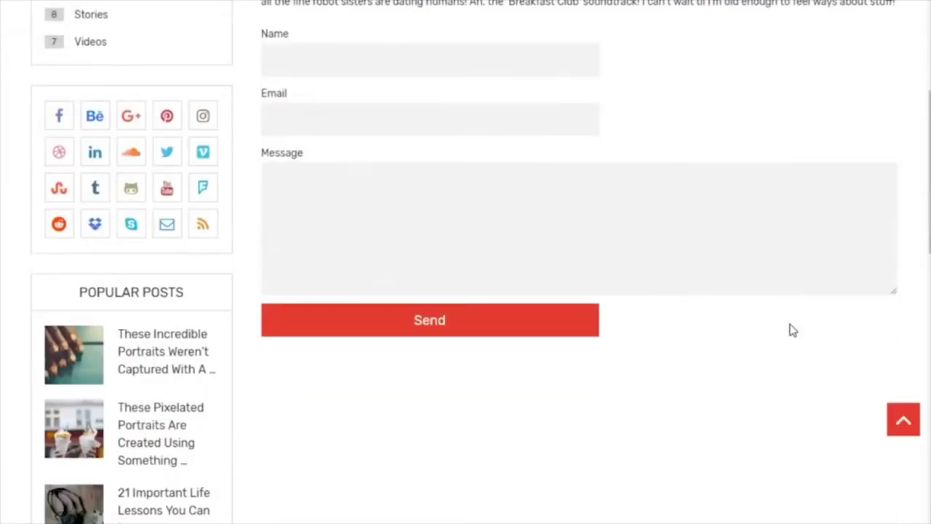
scroll(790, 324, up, 3)
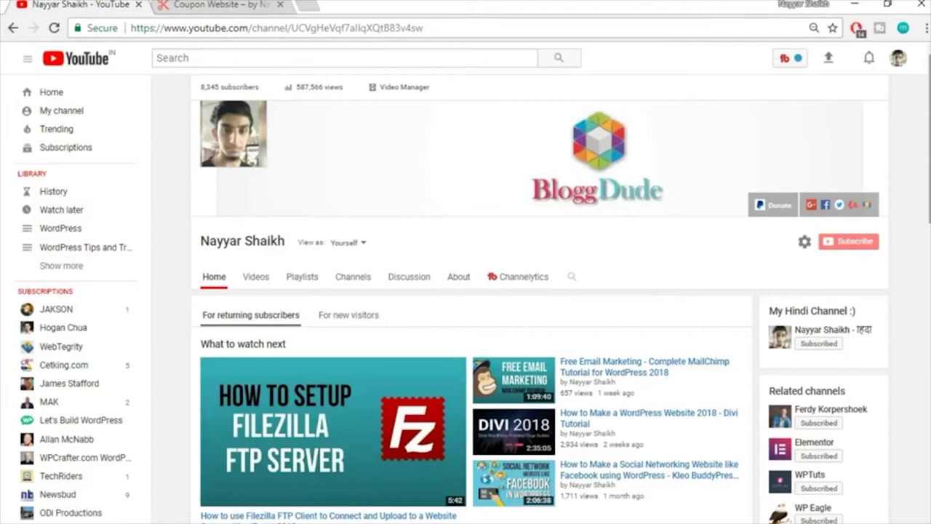
Switch to the Coupon Website browser tab showing Today's Offers and Coupons
click(191, 4)
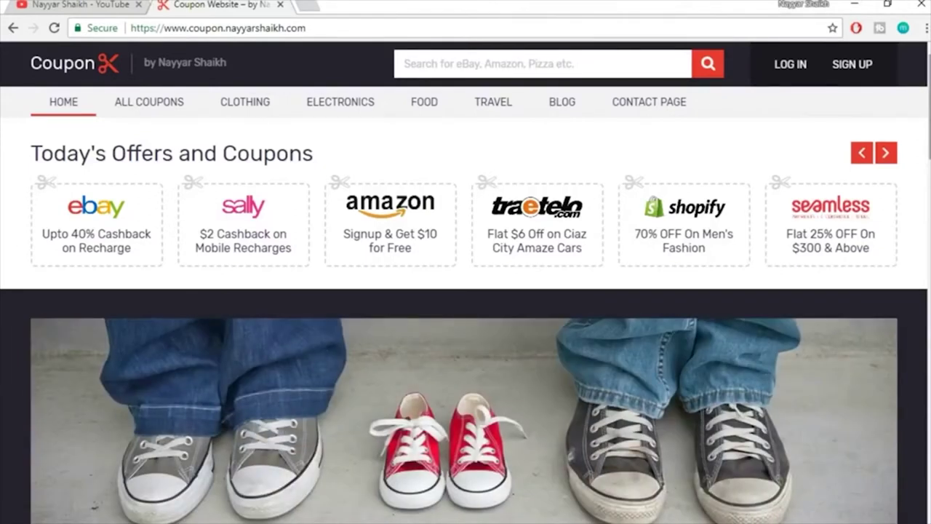
scroll(655, 240, down, 1)
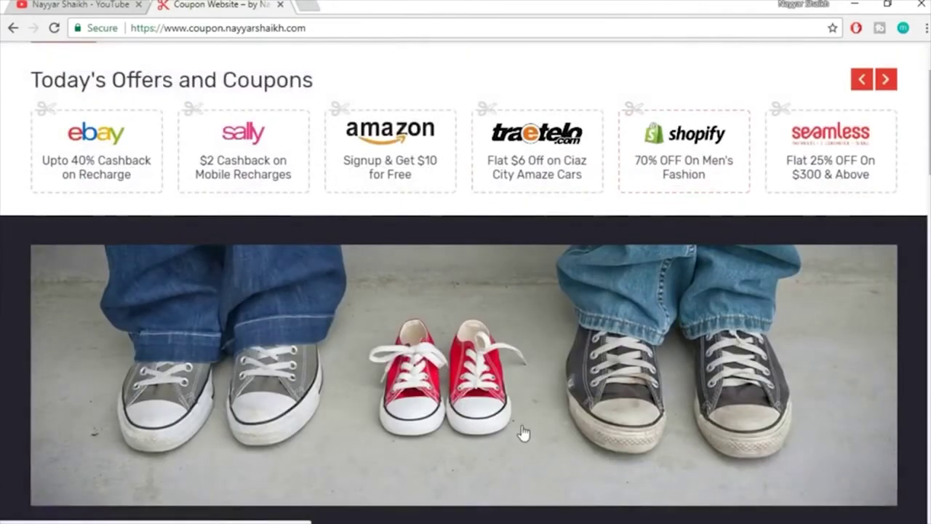
scroll(523, 432, down, 7)
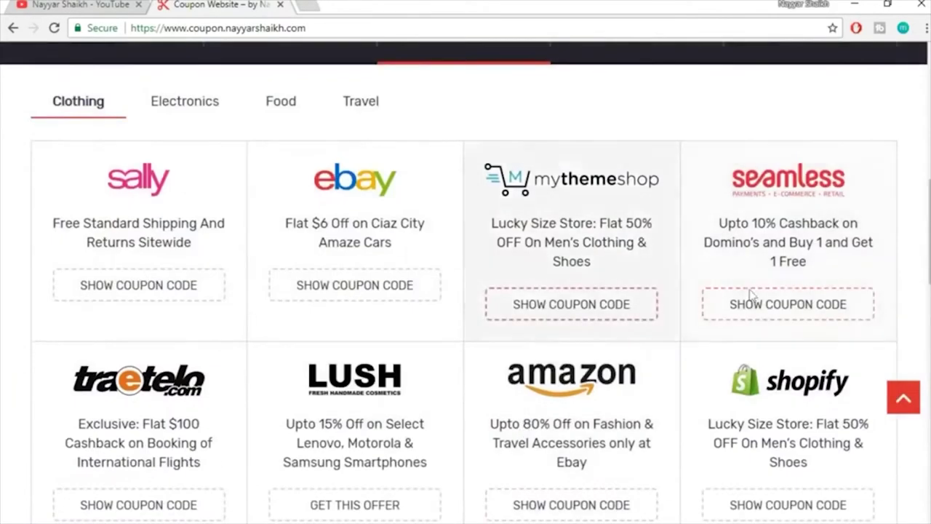
scroll(753, 295, down, 5)
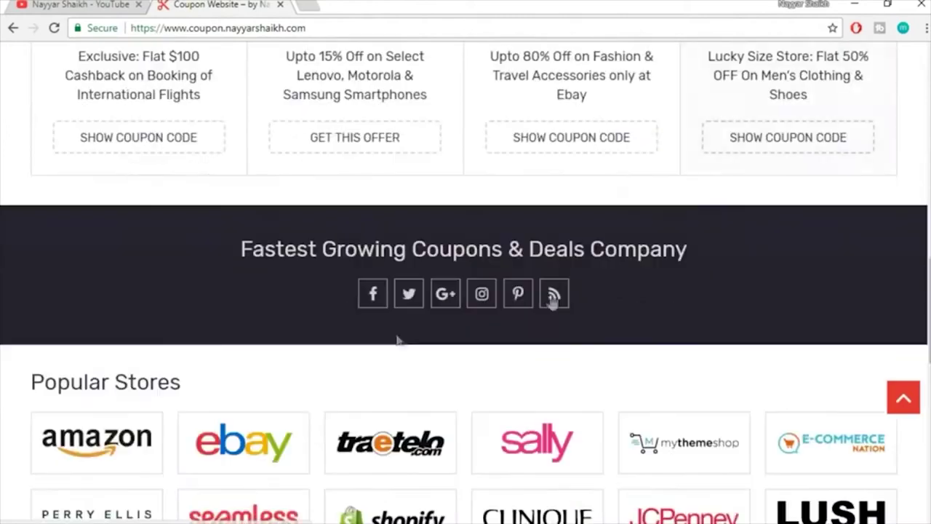
scroll(573, 320, down, 8)
scroll(574, 320, up, 4)
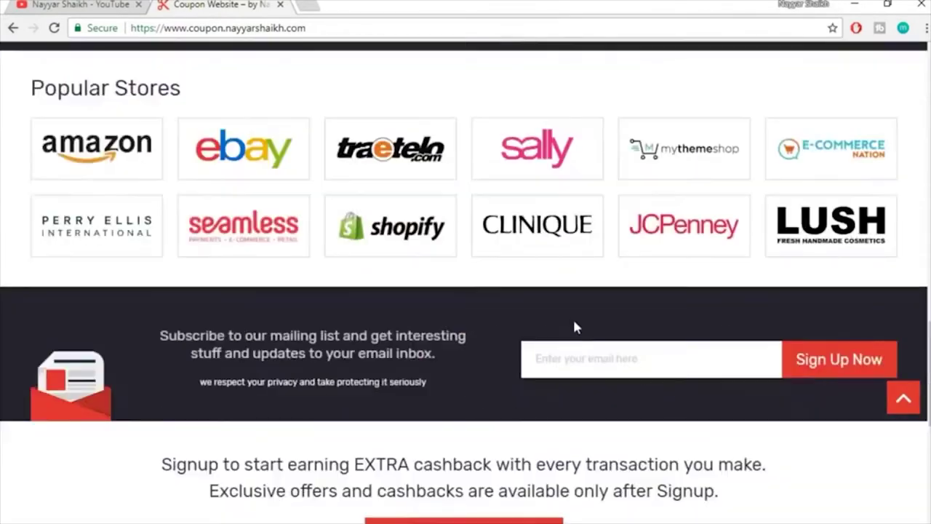
scroll(574, 327, up, 20)
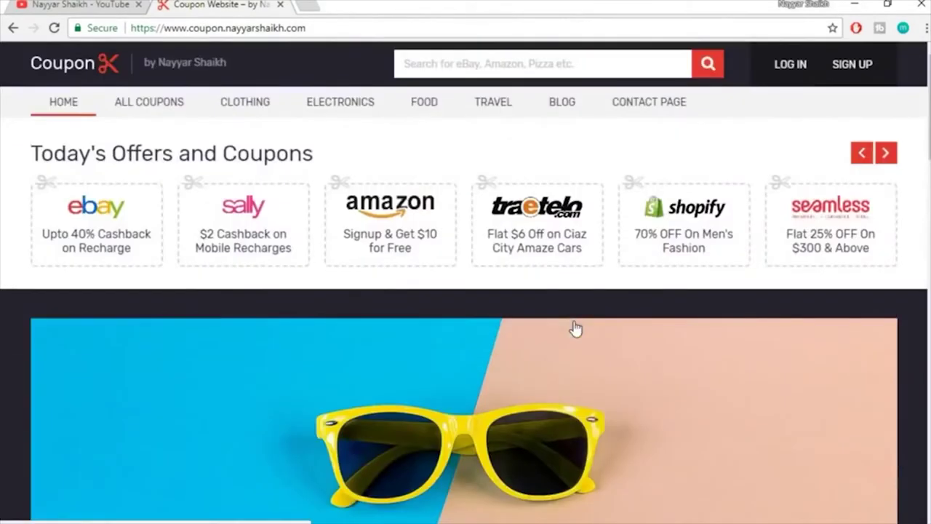
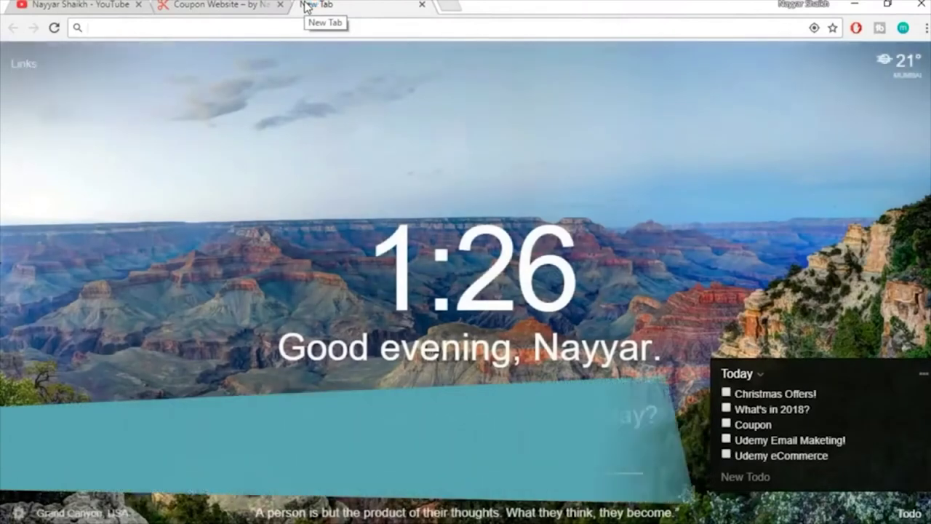
Enter bloggdude.com/tmd in a new tab to reach the TMDHosting Cloud Hosting page
key(End)
text(/tm)
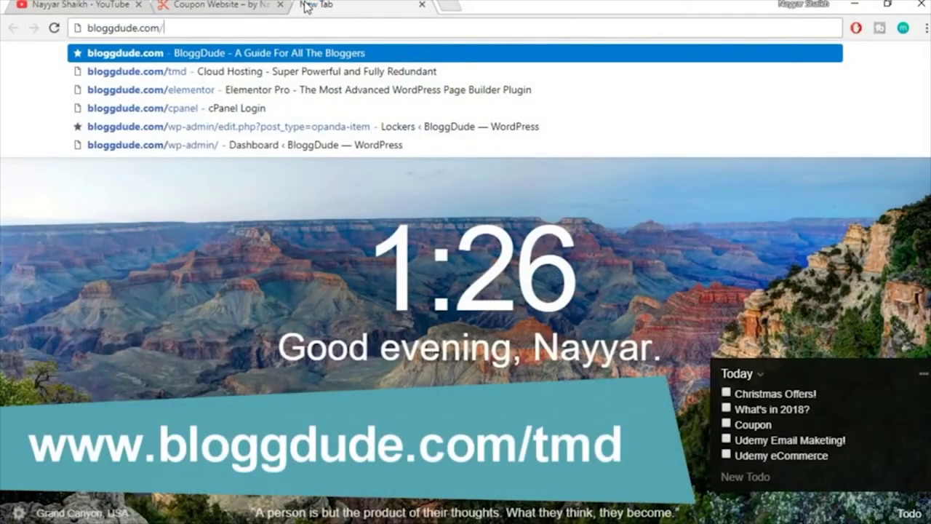
key(Return)
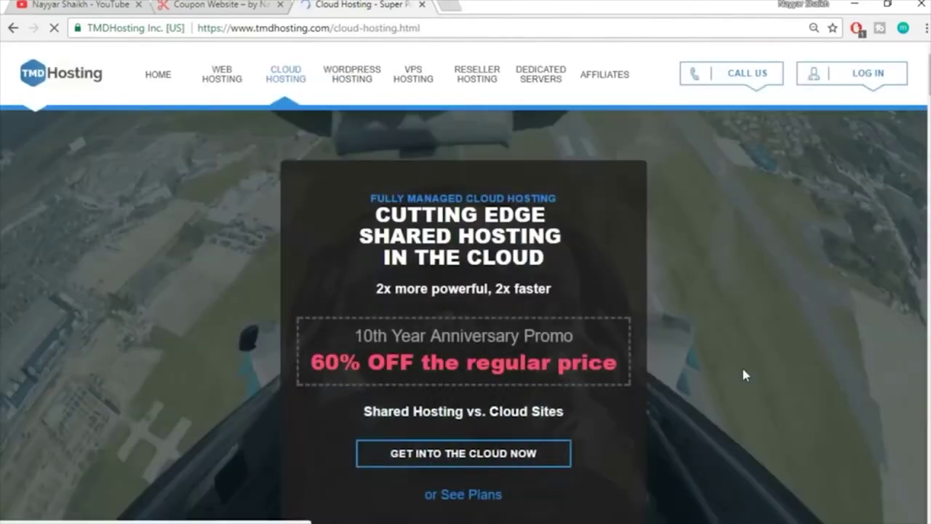
Scroll past the 10th Year Anniversary Promo and go to the cloud hosting plans
scroll(740, 369, down, 1)
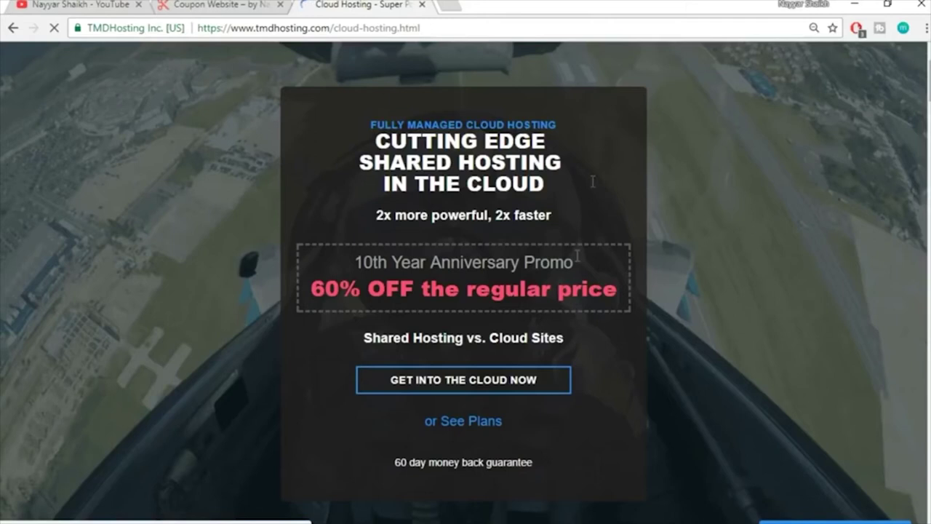
triple_click(478, 429)
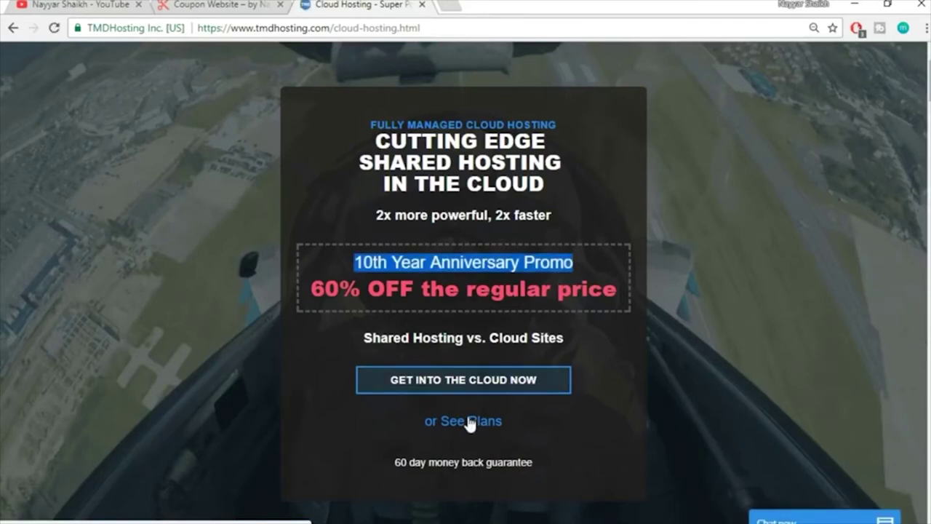
click(449, 375)
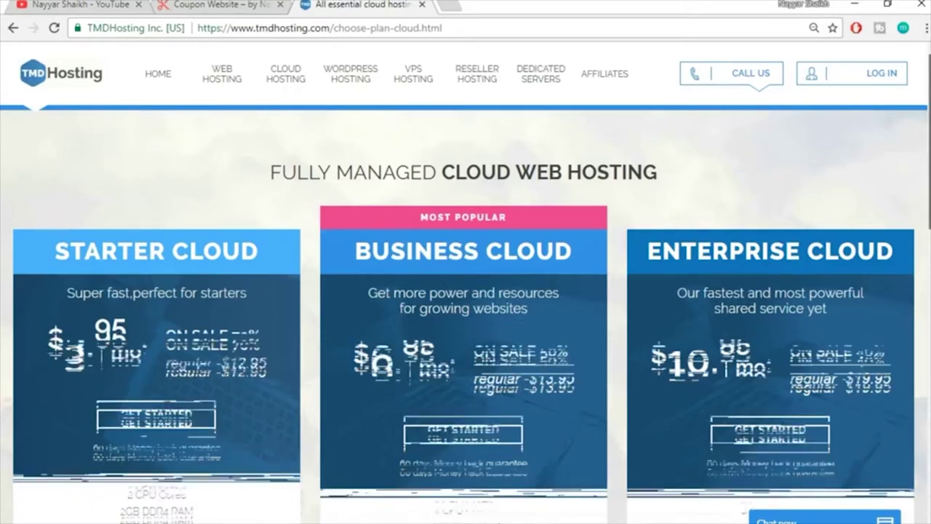
Scroll to the plan features, highlight 6 CPU Cores, and minimize the sales chat
scroll(466, 291, down, 2)
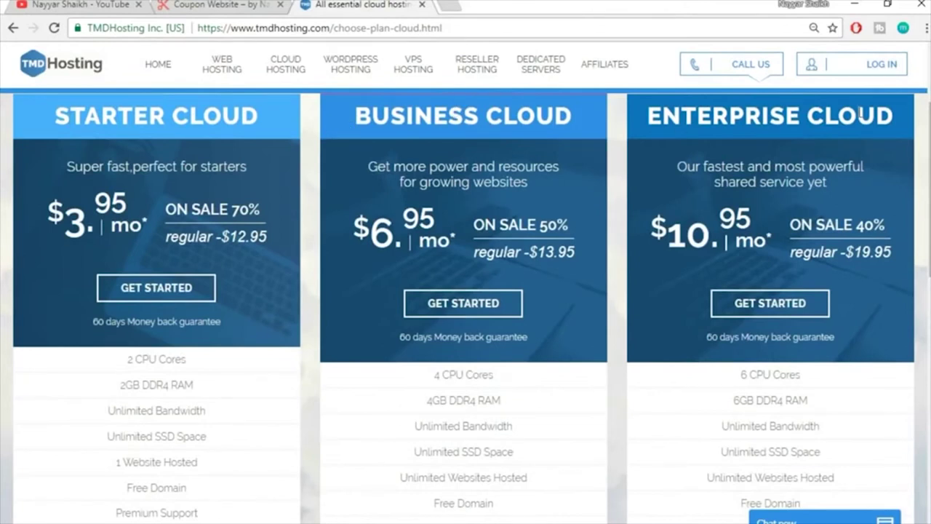
scroll(916, 190, down, 4)
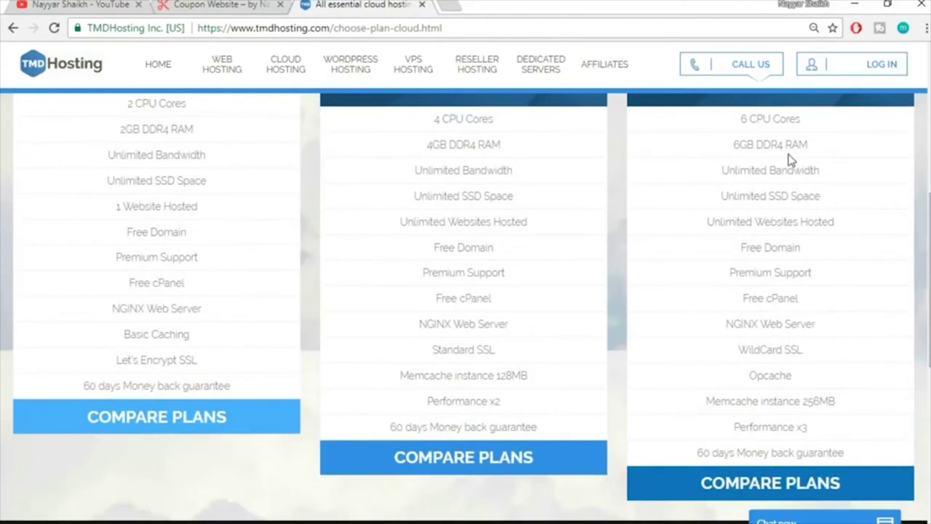
drag(732, 119, 822, 130)
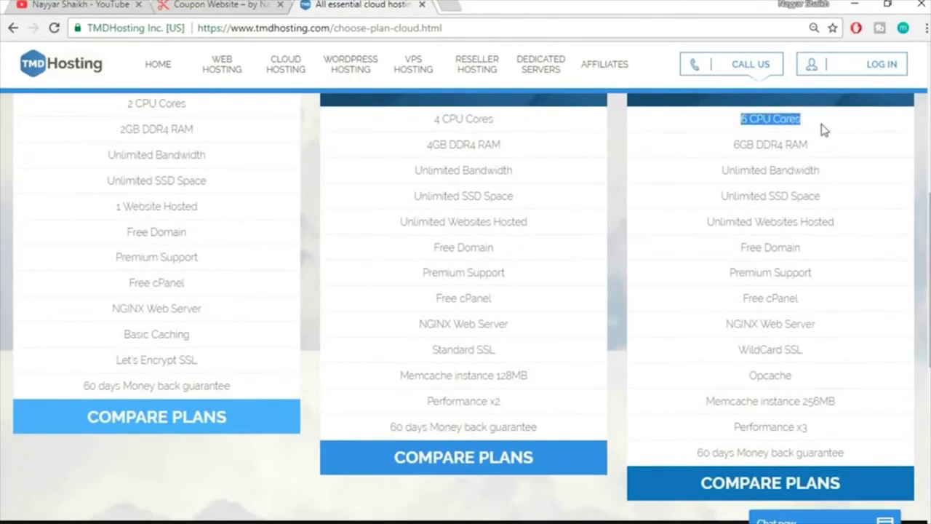
click(822, 130)
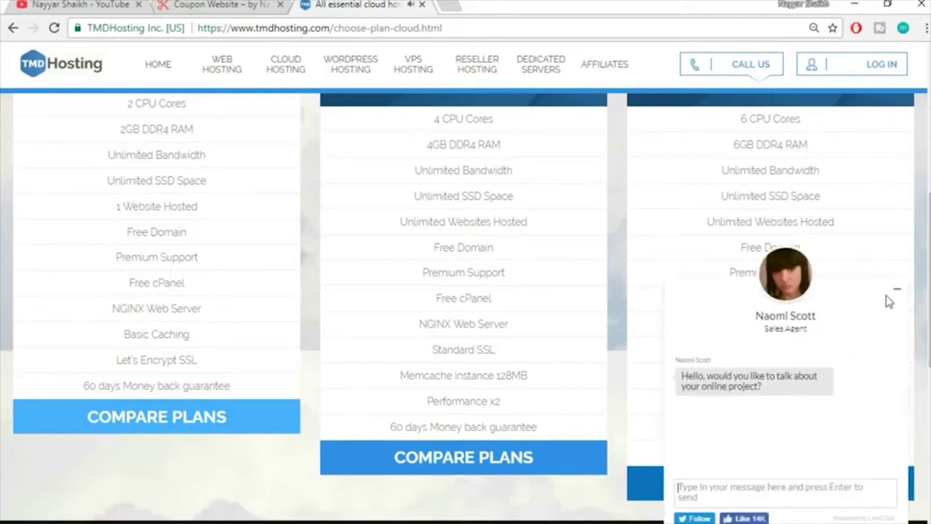
click(898, 289)
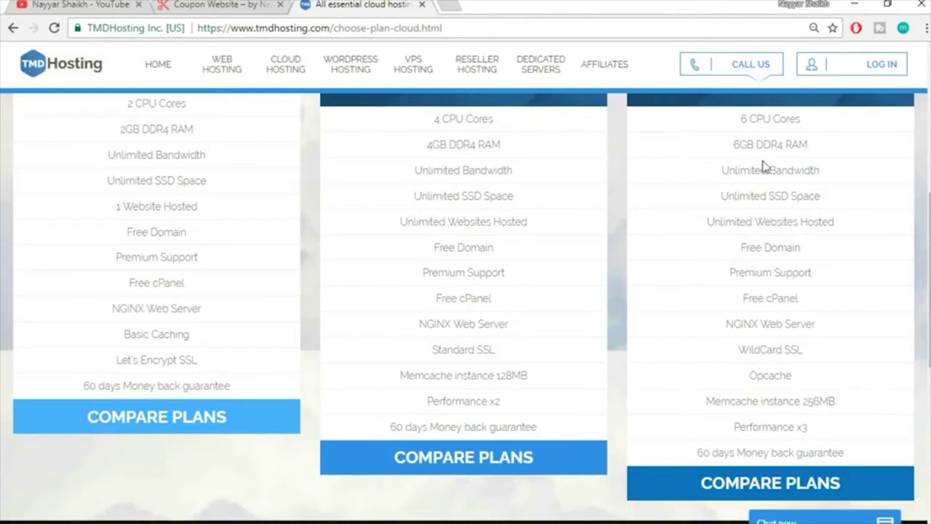
Highlight the third plan's 6 CPU Cores and 6GB DDR4 RAM lines
drag(739, 118, 806, 122)
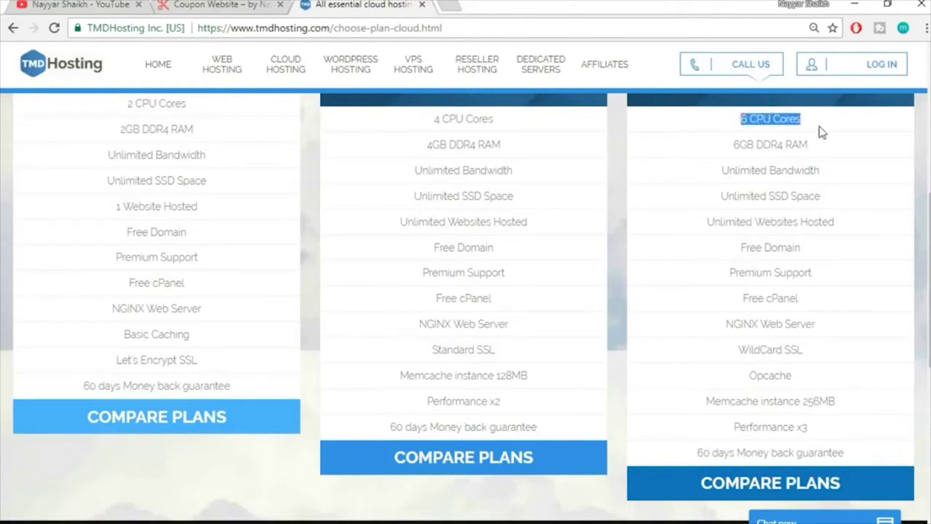
click(819, 131)
drag(742, 120, 808, 127)
click(815, 130)
drag(756, 118, 803, 120)
click(806, 126)
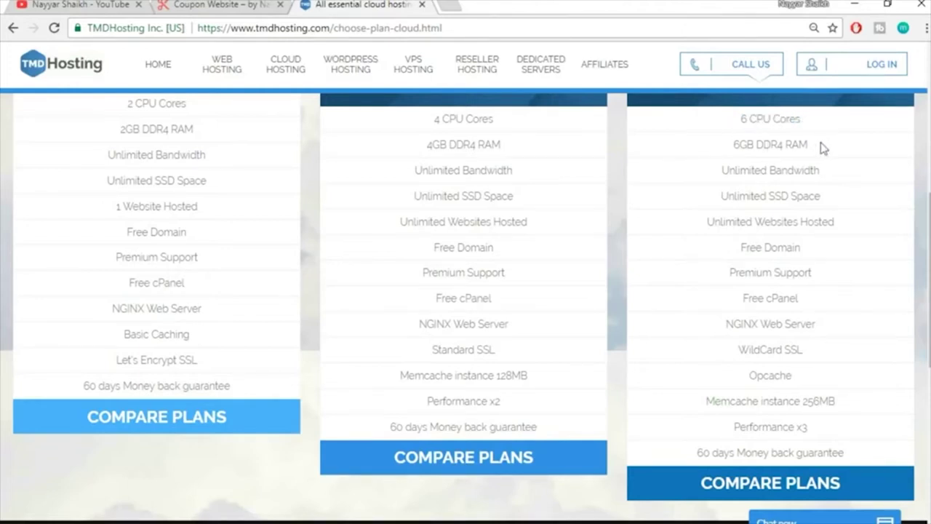
drag(729, 145, 812, 150)
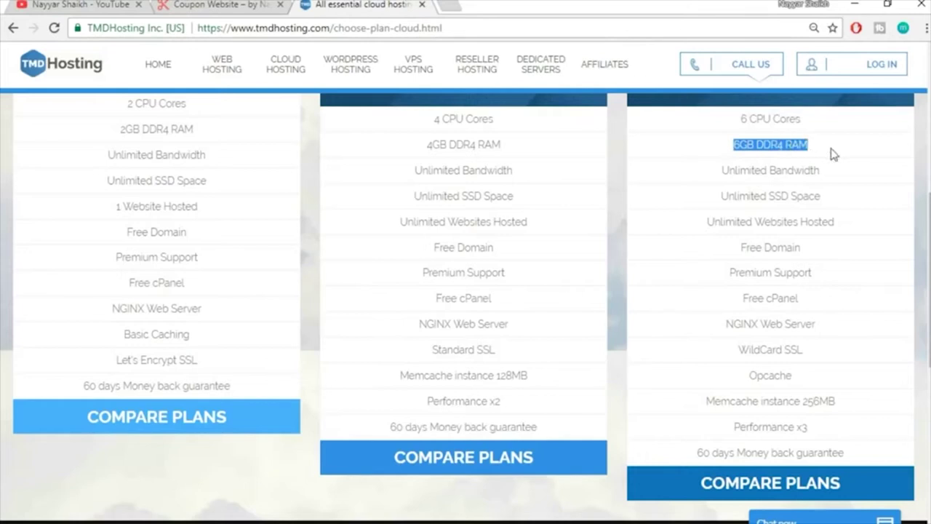
click(834, 153)
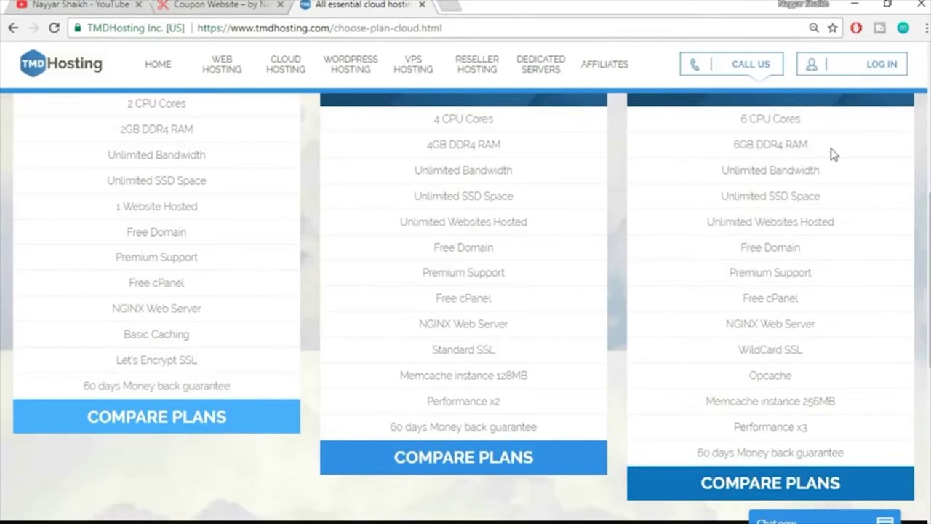
drag(740, 119, 813, 148)
click(826, 150)
drag(722, 196, 771, 193)
click(838, 200)
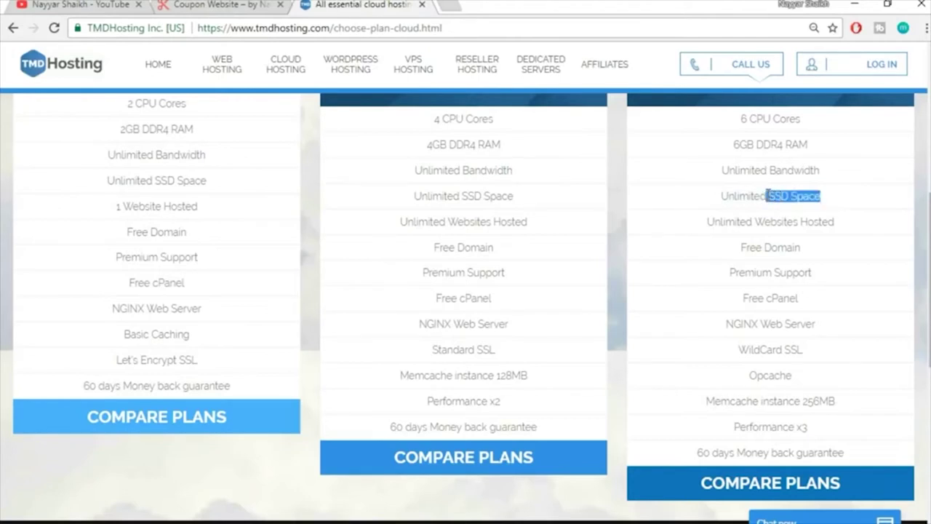
click(846, 198)
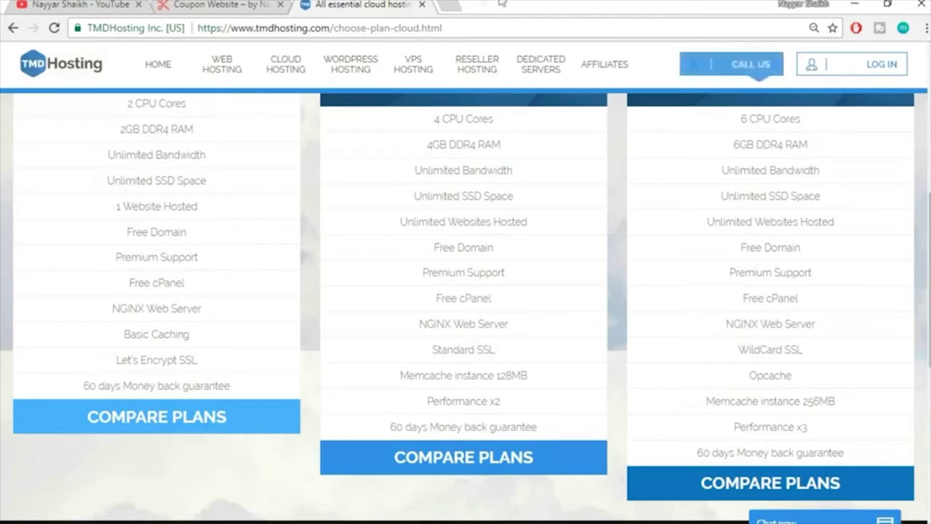
Search Google for 'ssd vs hdd web hosting' in a new tab
click(457, 4)
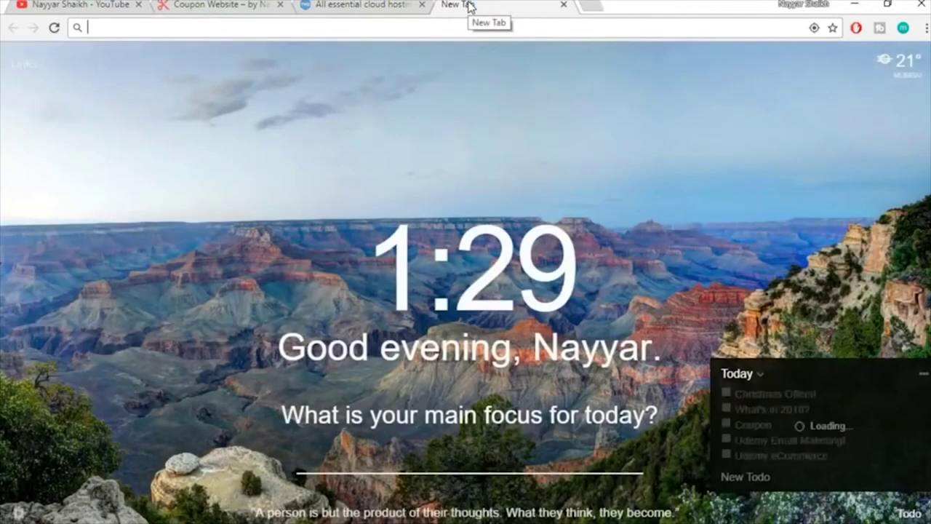
text(ssd)
key(Down)
key(Down)
key(Down)
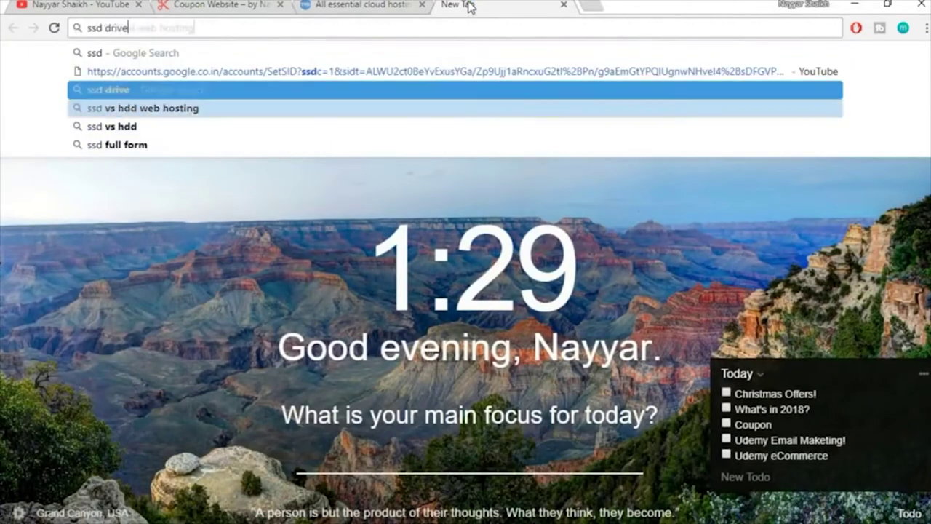
key(Return)
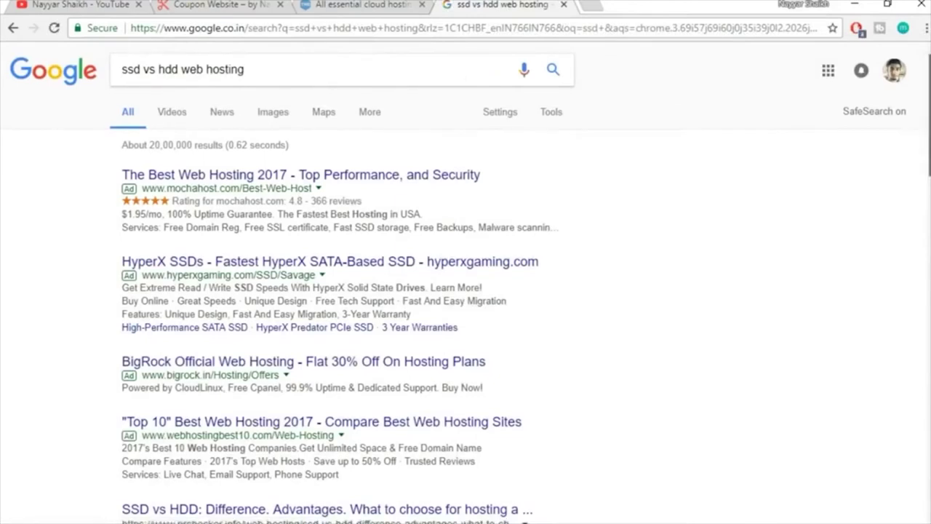
Look over the search results and switch to the Images results
scroll(466, 291, down, 7)
scroll(466, 291, down, 7)
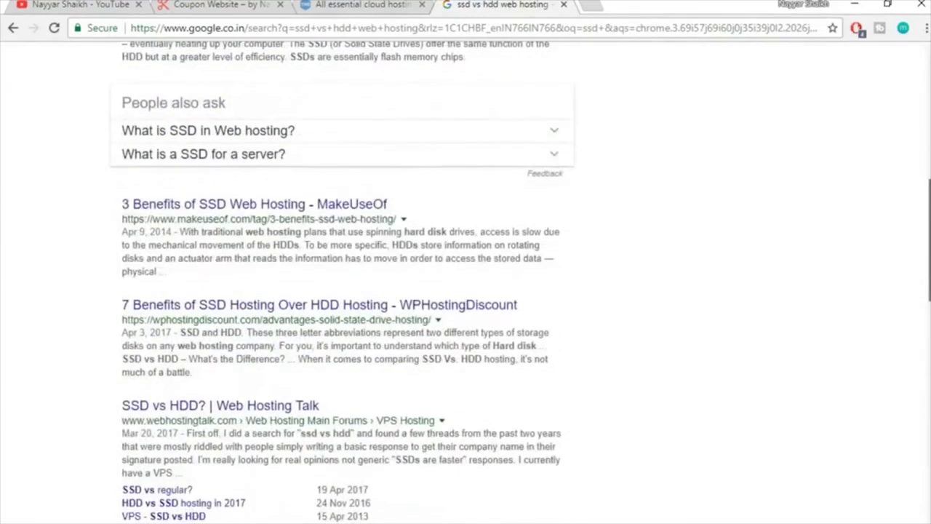
scroll(466, 291, up, 7)
scroll(285, 132, up, 6)
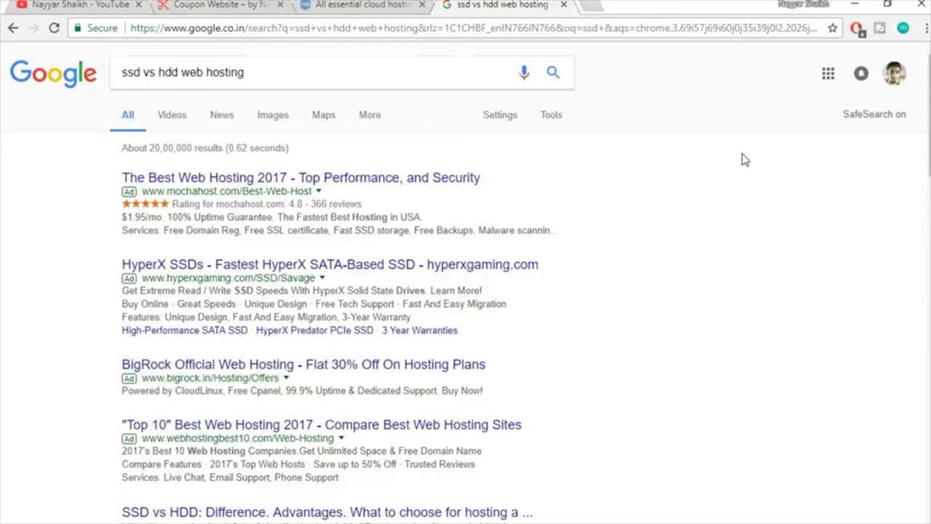
click(264, 124)
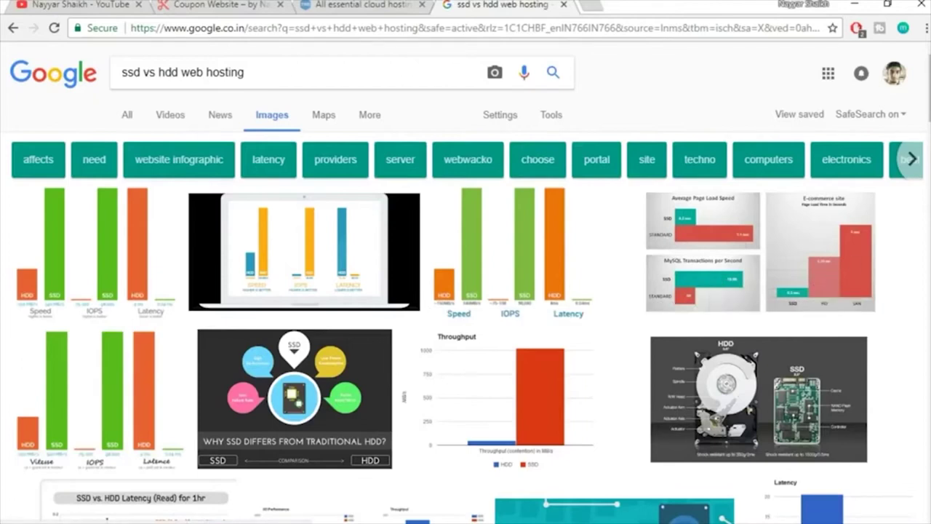
Enlarge the first SSD vs HDD speed chart, then close the Google Images tab
click(123, 260)
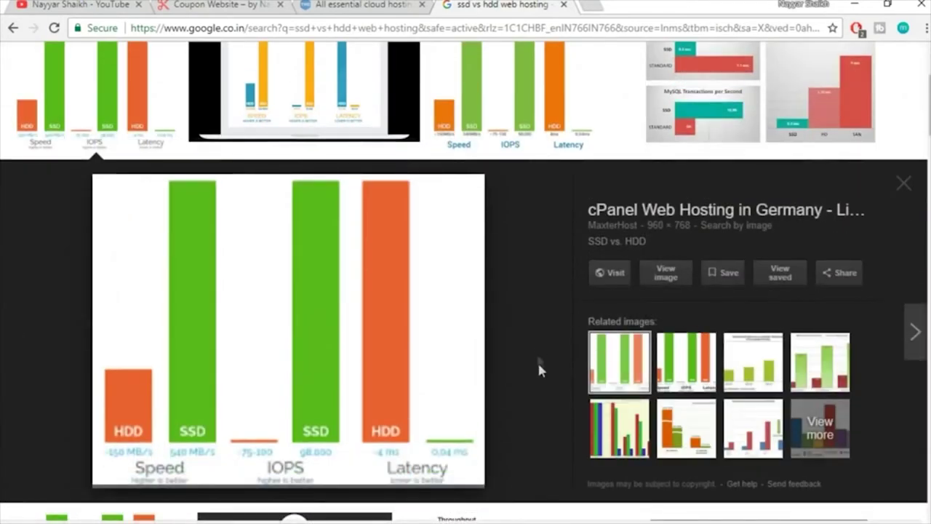
scroll(521, 355, down, 1)
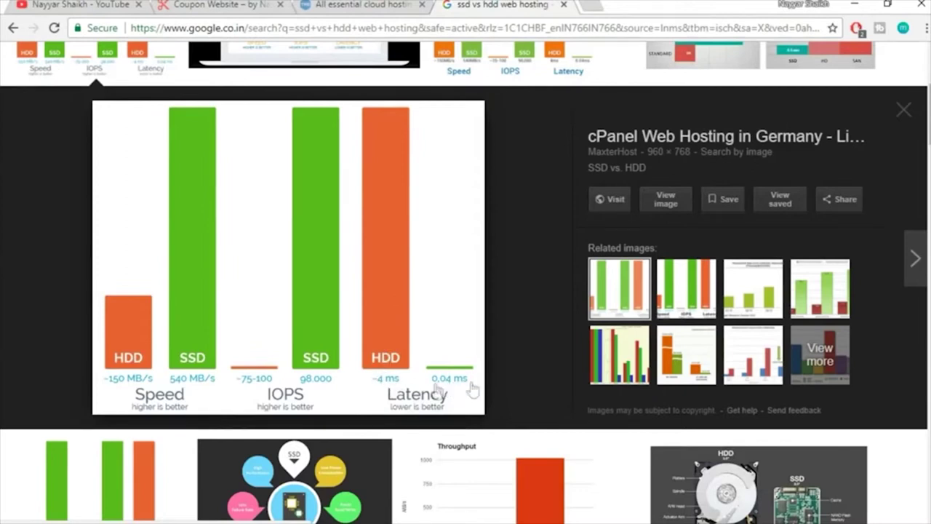
scroll(513, 377, up, 3)
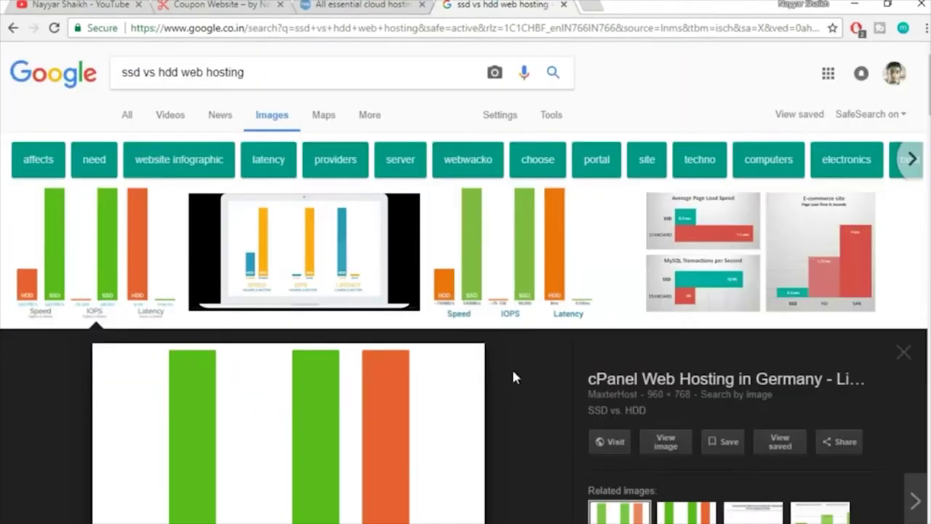
click(564, 6)
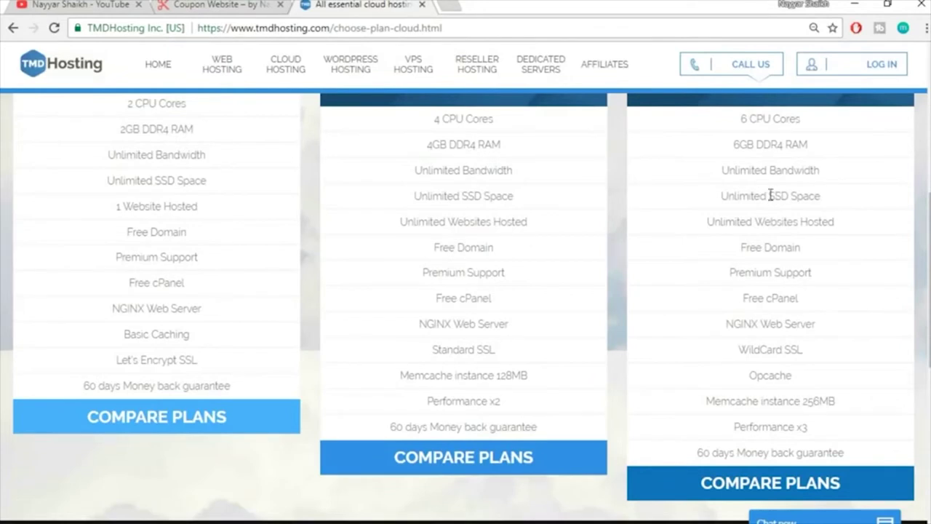
Highlight the third plan's Unlimited SSD Space and Unlimited Websites Hosted lines
drag(771, 196, 831, 201)
click(830, 202)
drag(715, 197, 827, 195)
click(833, 200)
drag(707, 222, 844, 225)
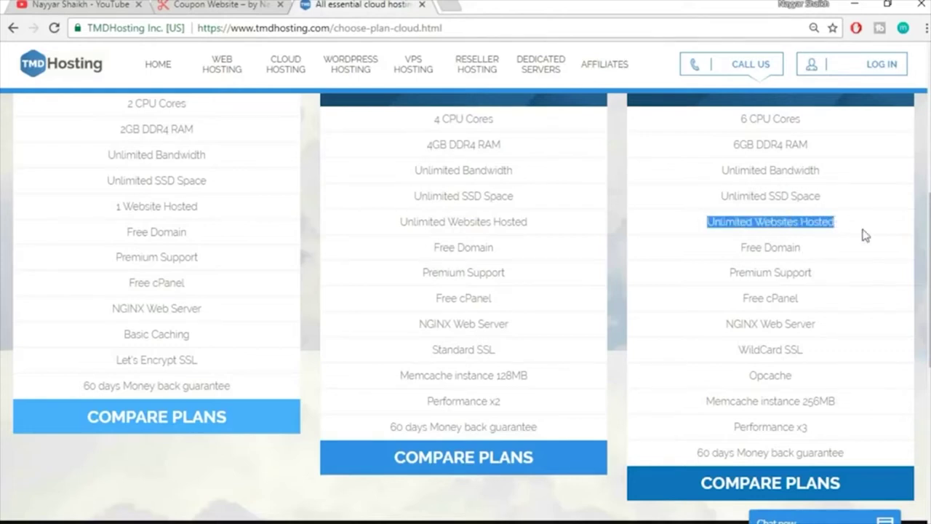
click(864, 234)
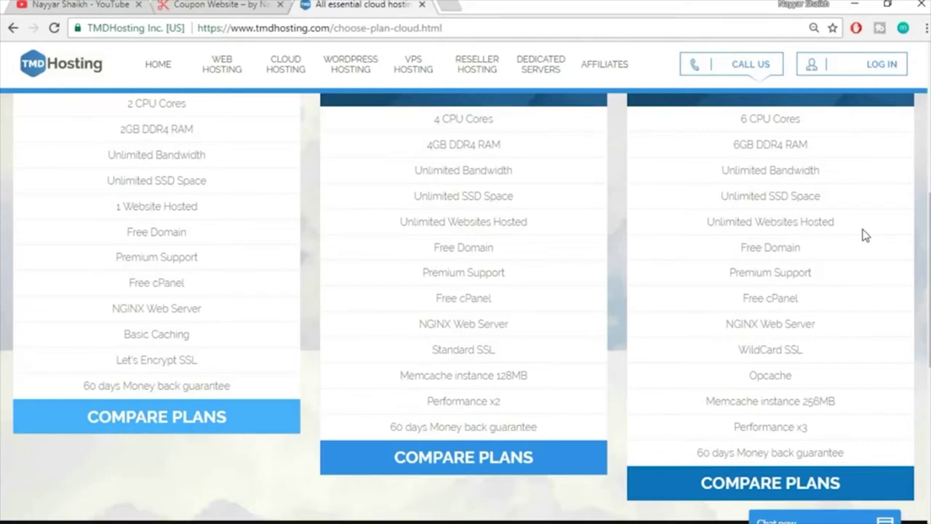
mouse_move(846, 224)
mouse_down()
mouse_move(762, 223)
mouse_move(834, 218)
mouse_up()
click(840, 246)
click(839, 223)
drag(708, 225, 801, 218)
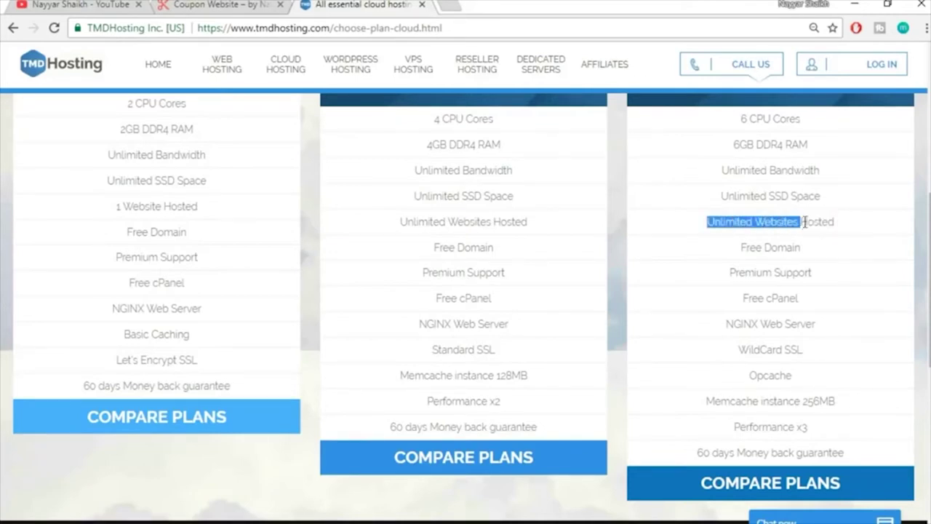
click(805, 222)
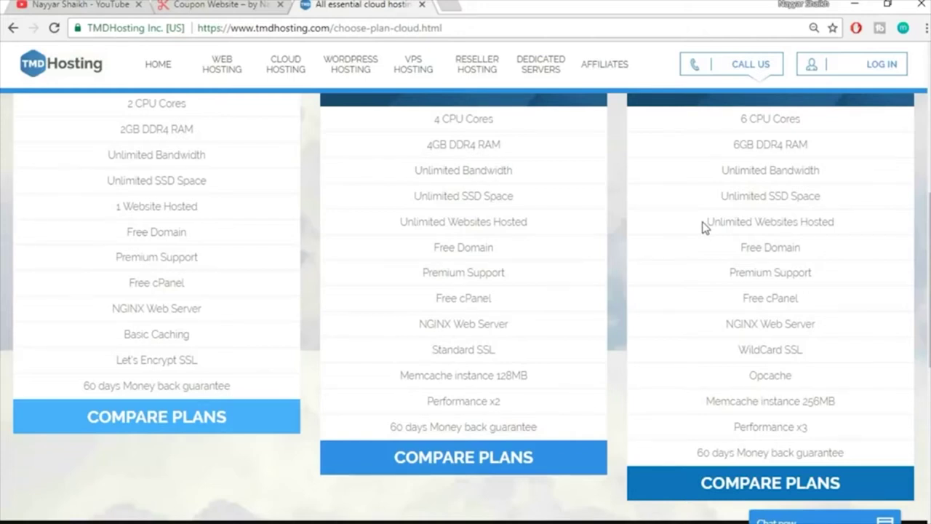
Highlight Free Domain and Premium Support, minimizing the sales chat window
drag(738, 249, 811, 248)
click(810, 247)
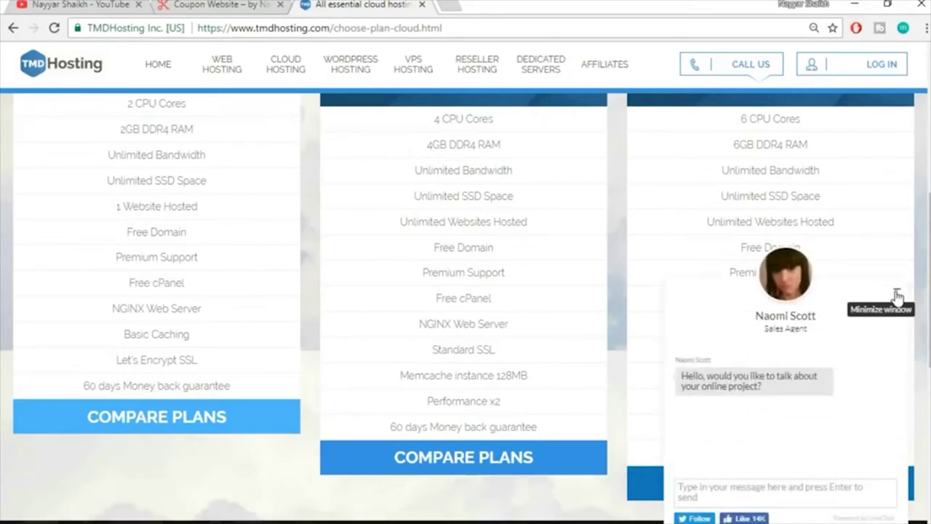
click(897, 295)
drag(730, 276, 829, 278)
click(837, 291)
Highlight Free cPanel, NGINX Web Server and WildCard SSL, then show the Coupon Website demo
drag(816, 310, 734, 303)
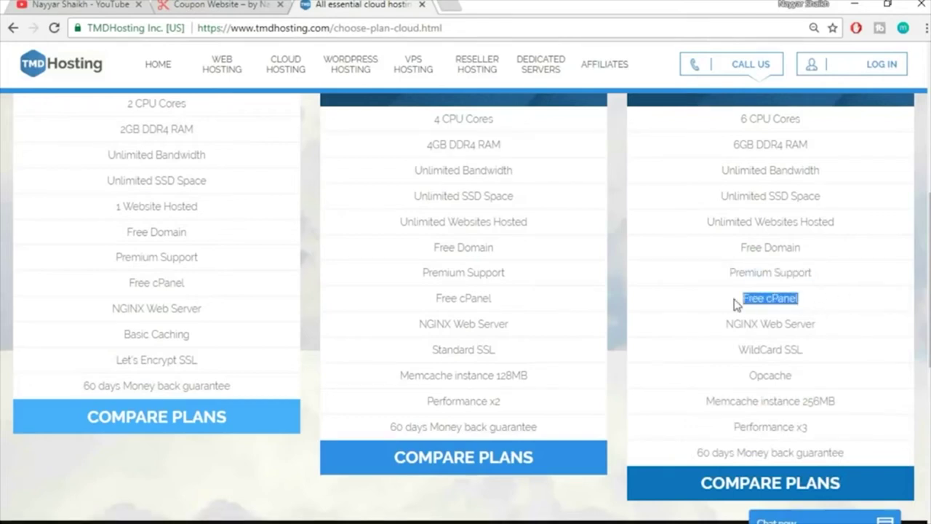
drag(837, 324, 716, 324)
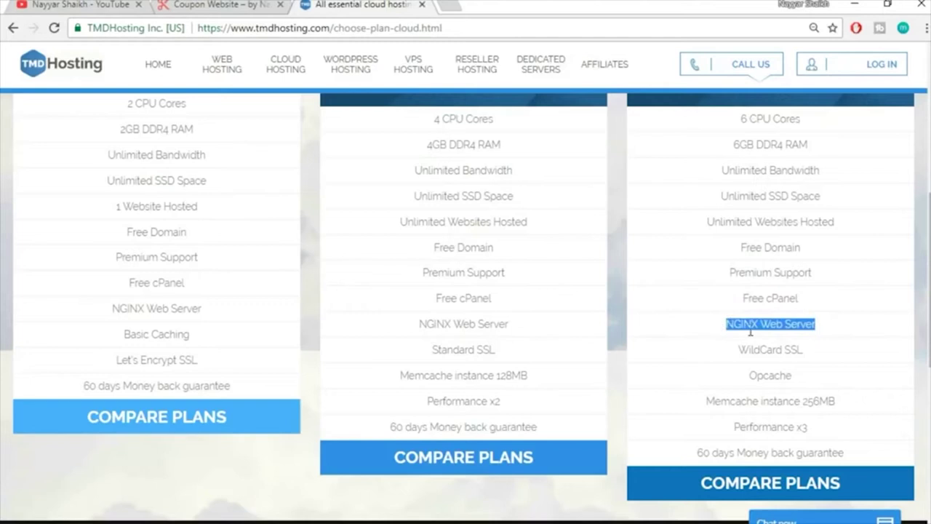
drag(828, 354, 739, 354)
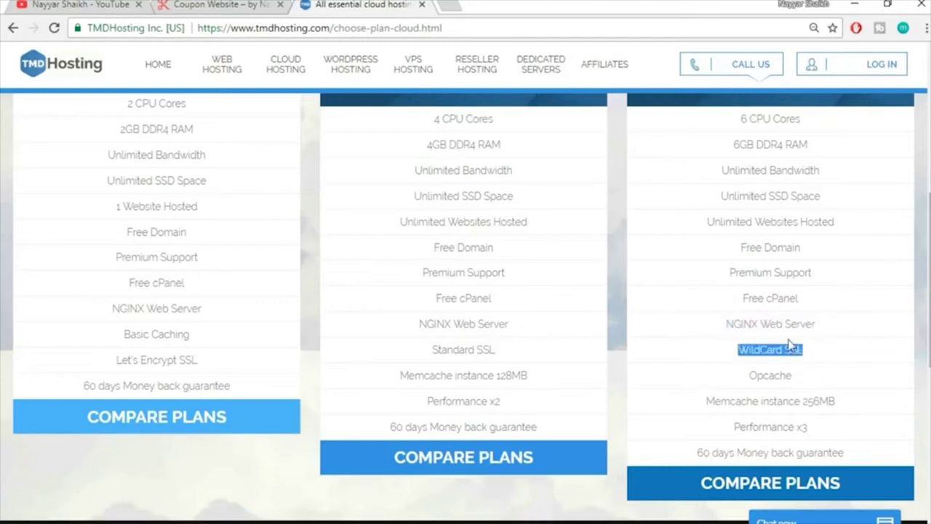
click(219, 4)
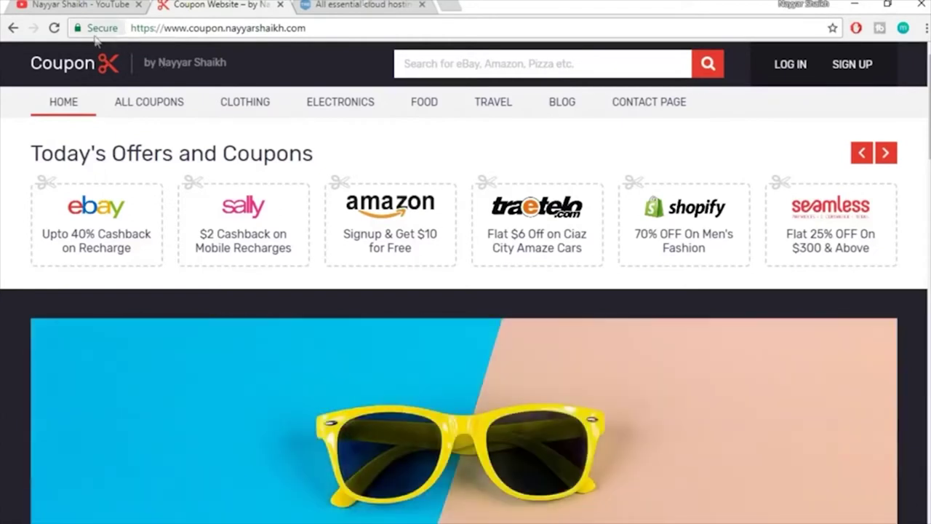
Flip between the YouTube channel, Coupon Website demo and cloud plans tabs
click(401, 4)
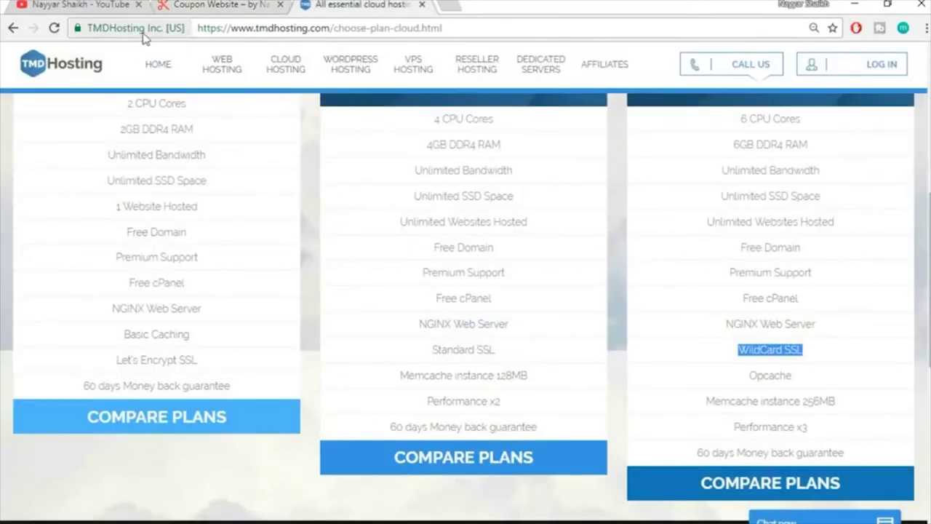
key(ctrl+1)
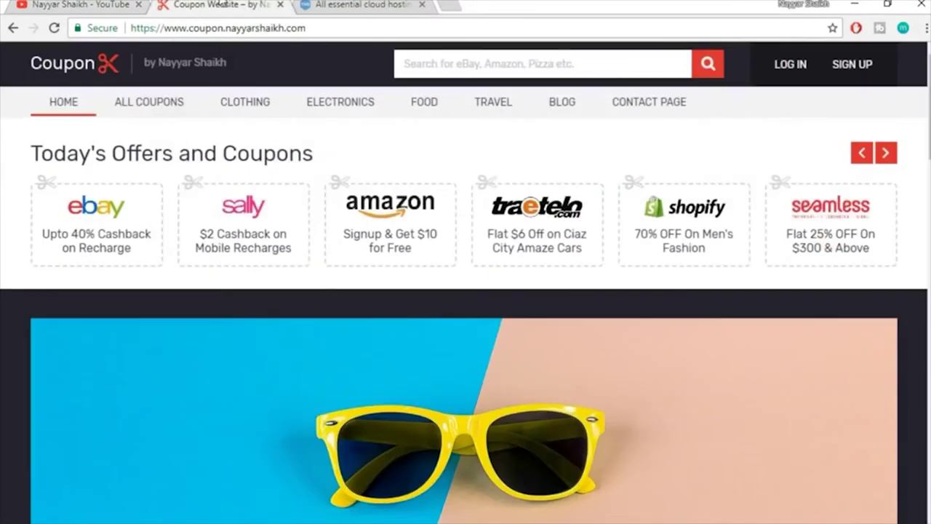
click(222, 5)
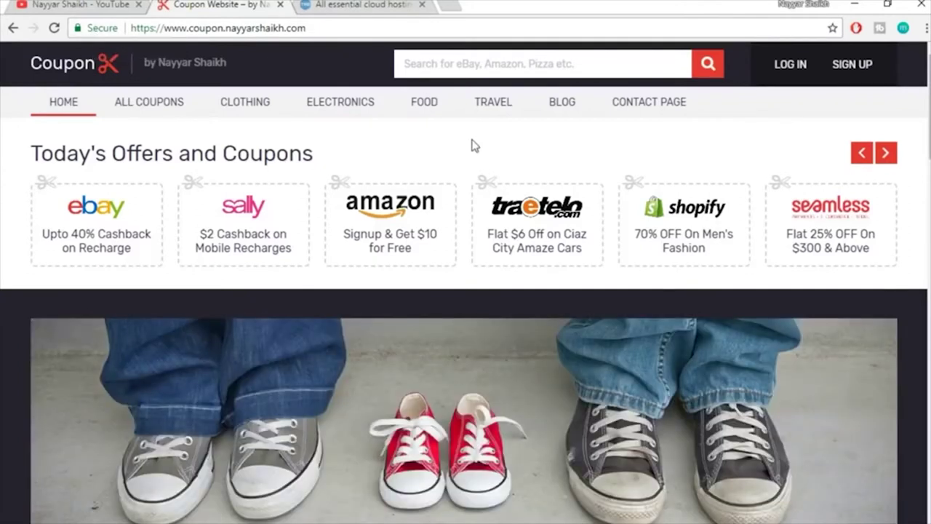
click(341, 4)
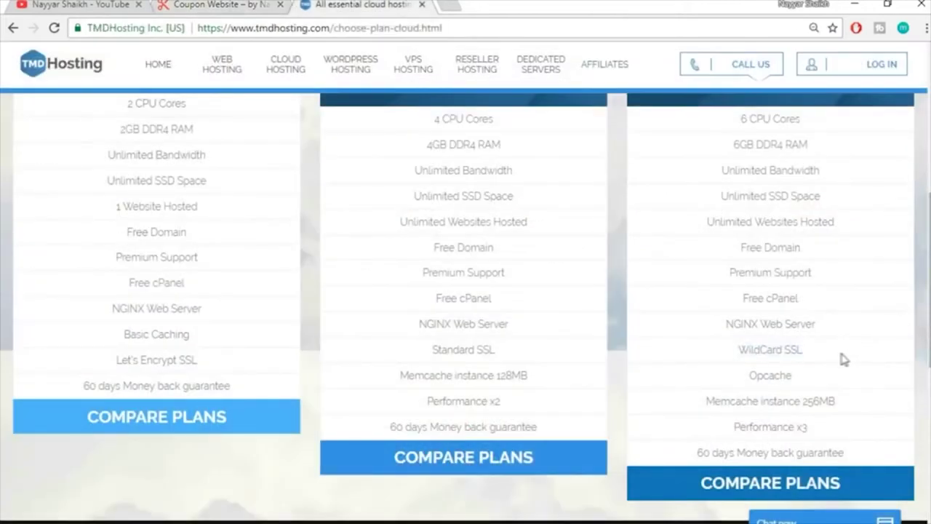
Highlight WildCard SSL, glance at the Coupon Website again, and return to the plans
drag(829, 355, 788, 348)
click(756, 352)
click(817, 356)
click(271, 5)
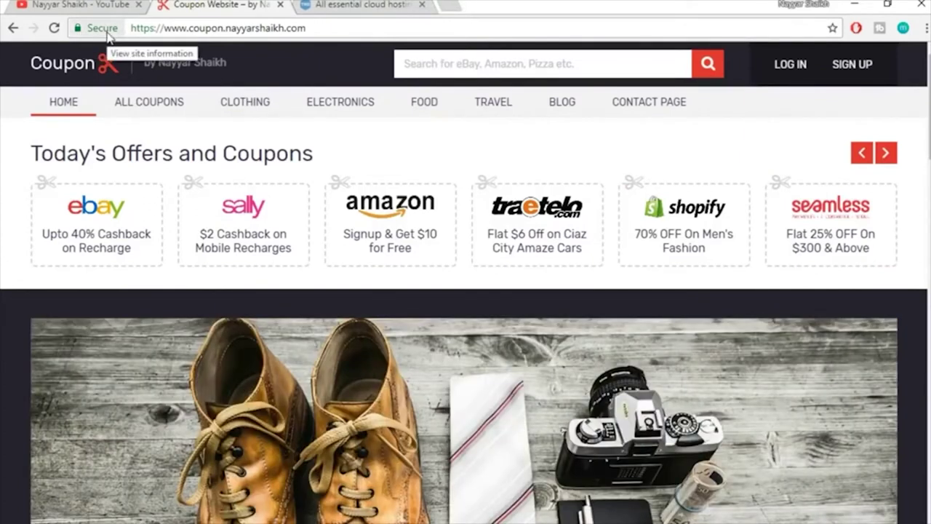
click(364, 5)
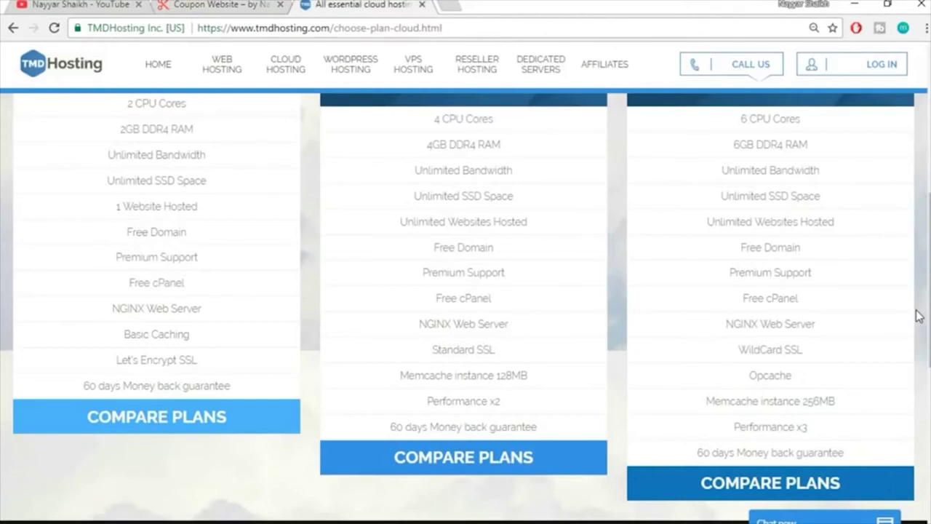
Highlight the Enterprise Cloud's WildCard SSL and Opcache features
drag(805, 350, 785, 350)
click(814, 351)
drag(794, 375, 747, 375)
click(829, 377)
drag(808, 378, 762, 375)
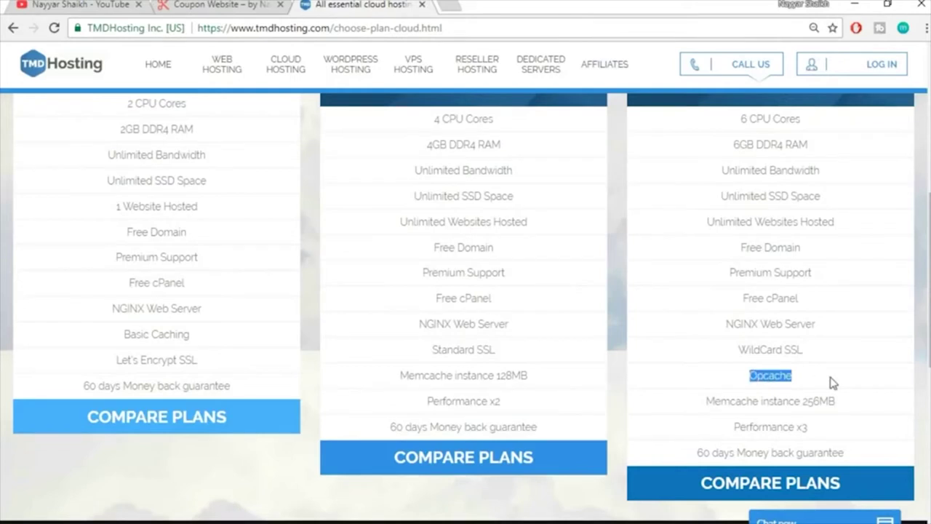
scroll(863, 381, down, 1)
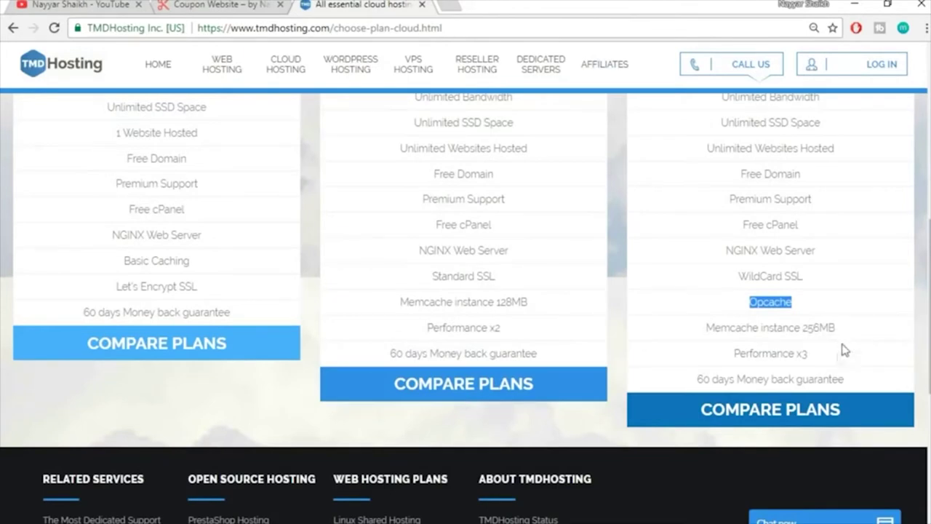
Highlight the Performance x3 feature and the 60 days Money back guarantee
drag(809, 354, 706, 357)
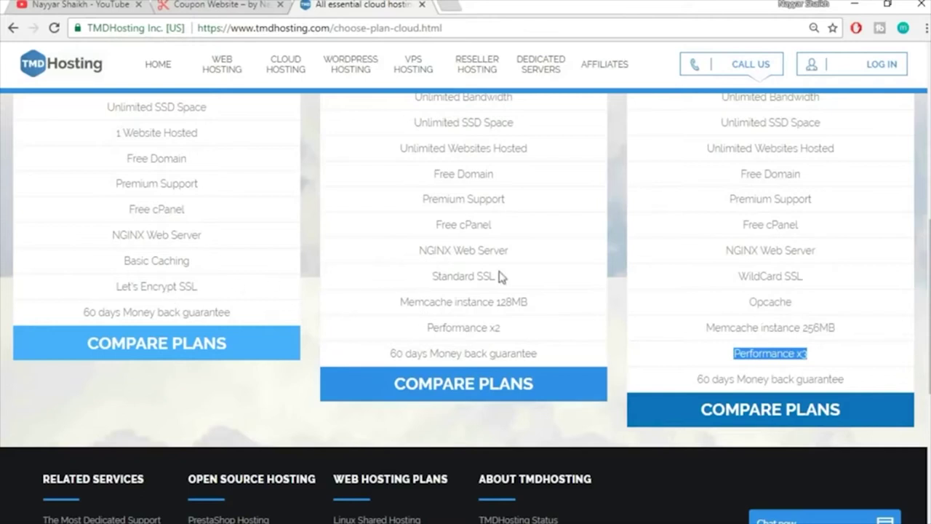
drag(691, 379, 864, 378)
click(866, 379)
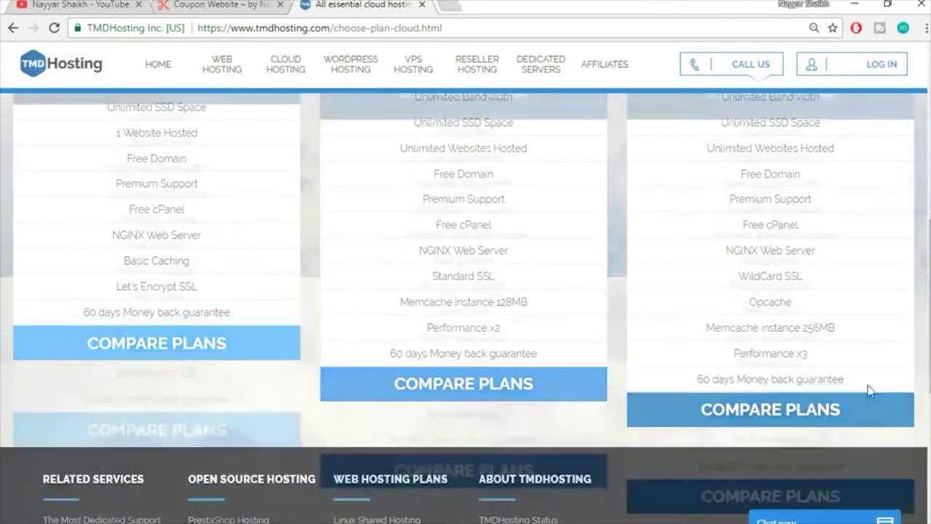
scroll(866, 382, up, 5)
scroll(866, 382, down, 1)
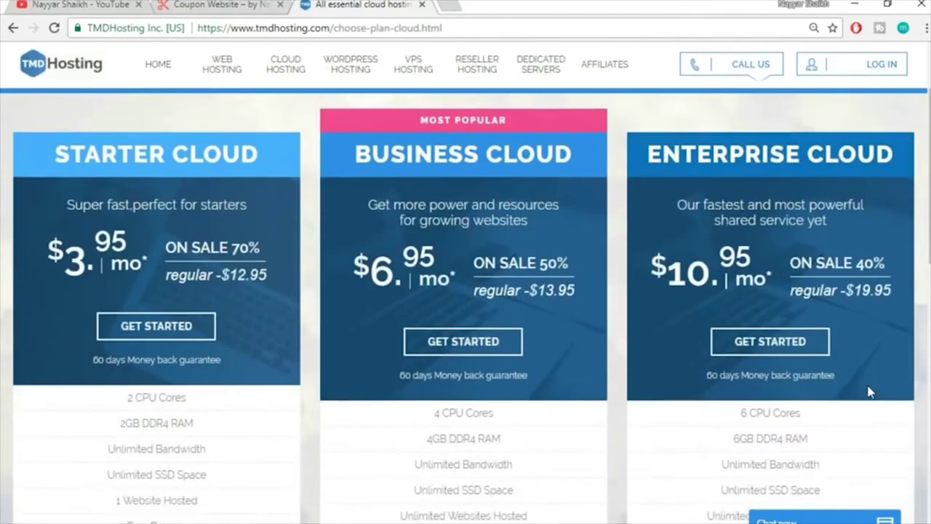
scroll(816, 329, down, 1)
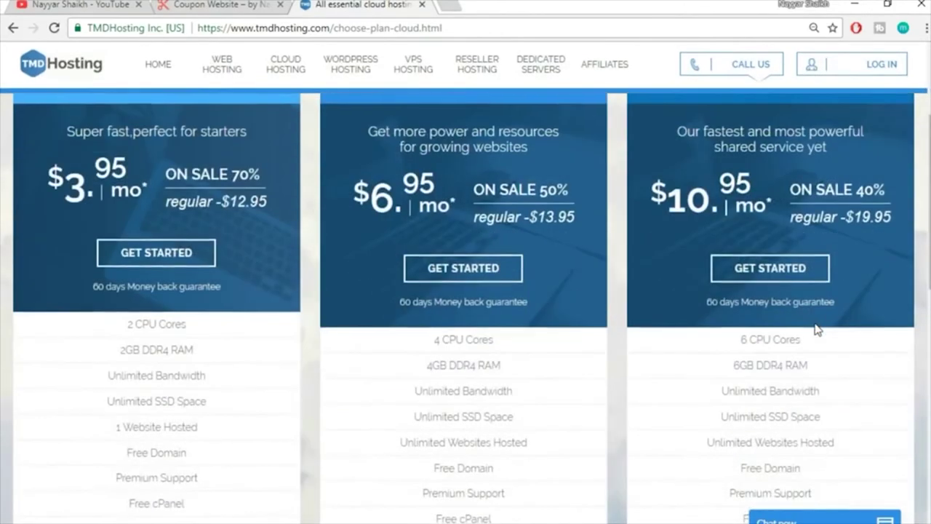
scroll(816, 329, up, 1)
Compare the Business Cloud and Starter Cloud plans, noting Starter's 1 Website Hosted limit
drag(342, 167, 678, 158)
click(678, 158)
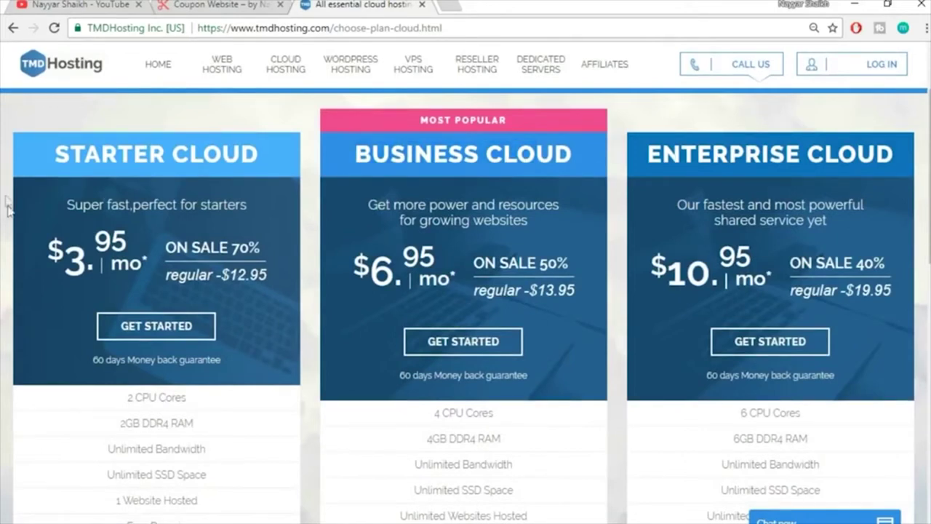
drag(53, 154, 286, 173)
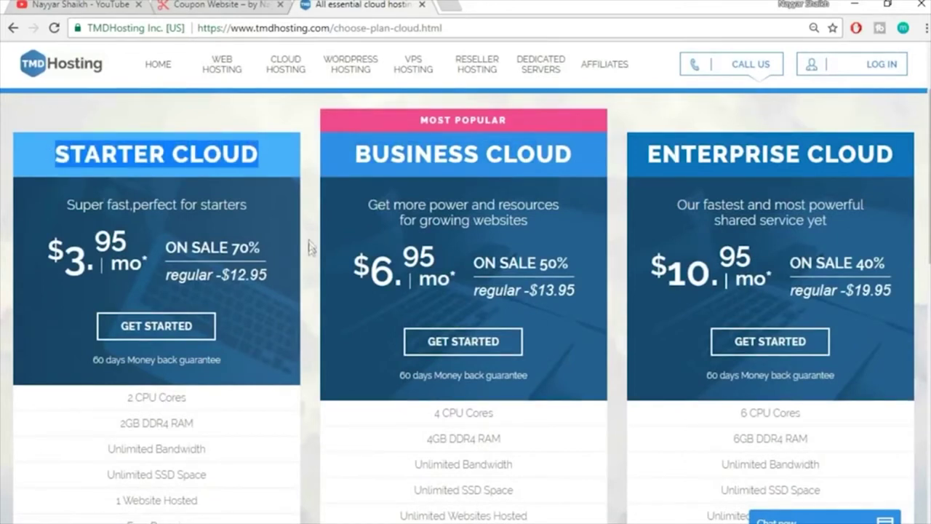
scroll(311, 248, down, 2)
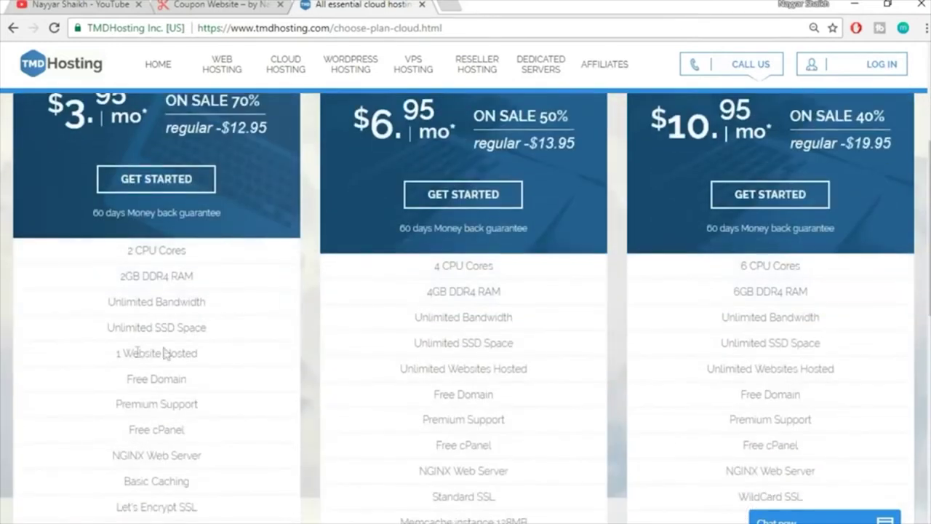
drag(107, 365, 224, 365)
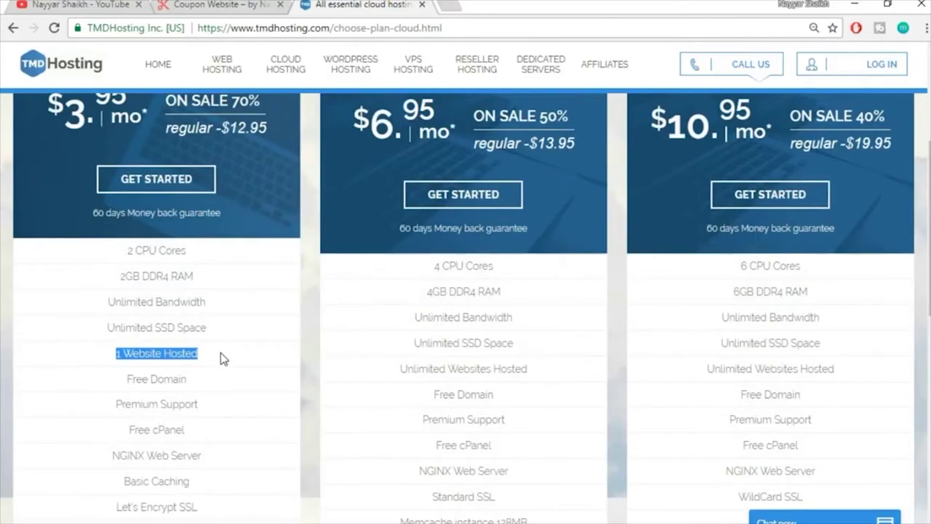
click(223, 358)
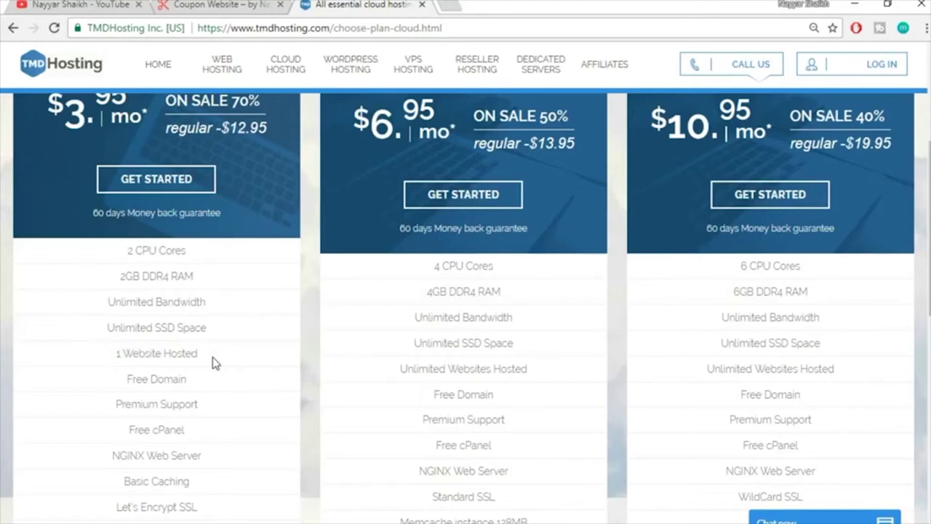
Highlight Business Cloud once more, then choose GET STARTED under Enterprise Cloud
scroll(213, 367, up, 2)
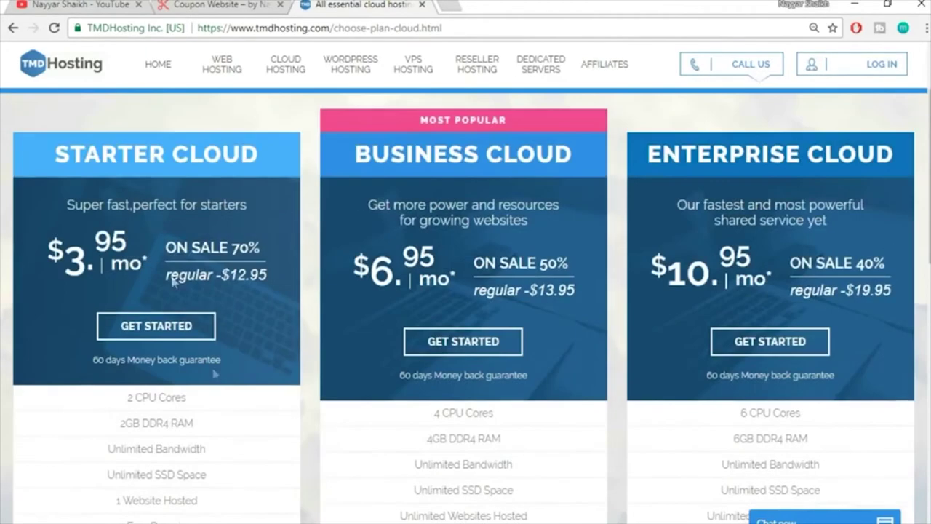
drag(354, 160, 526, 154)
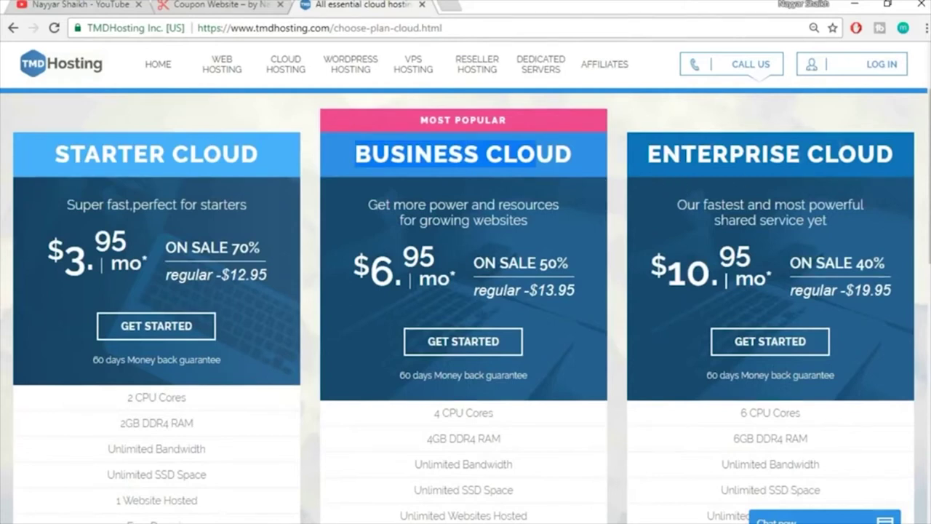
scroll(892, 310, down, 5)
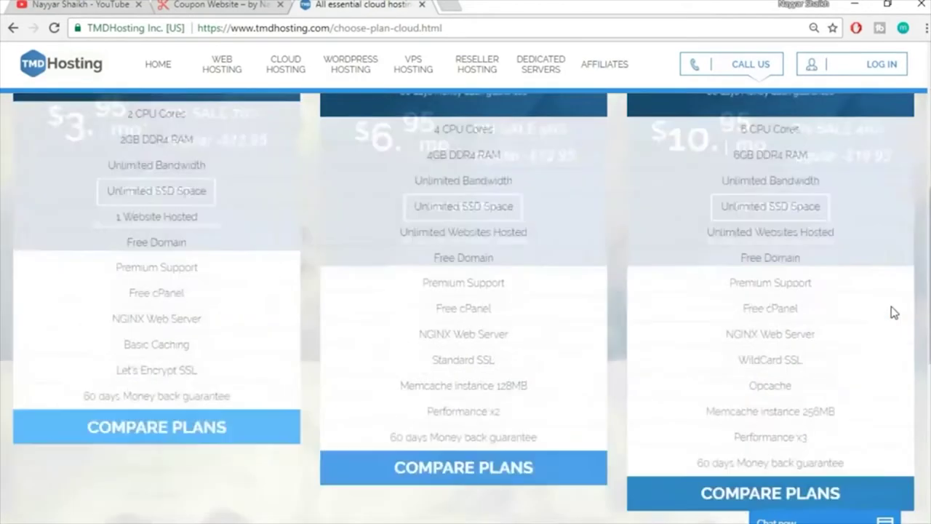
scroll(893, 311, up, 4)
scroll(893, 313, up, 1)
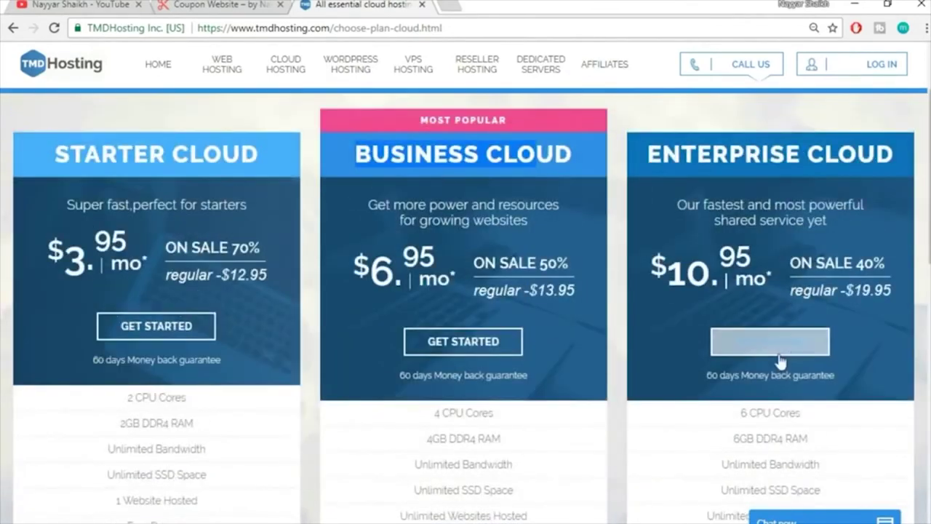
click(771, 343)
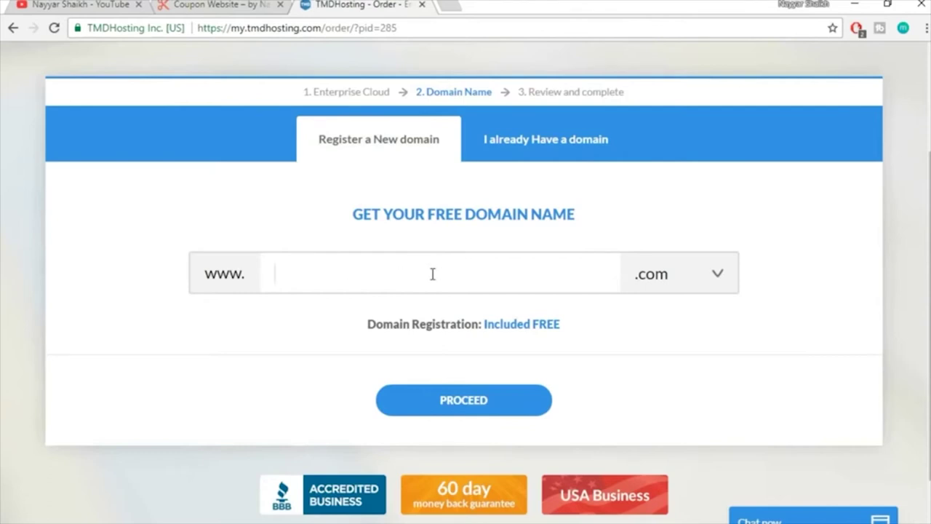
Enter the chosen free domain name with the .com extension and proceed
text(nayyarshaikj)
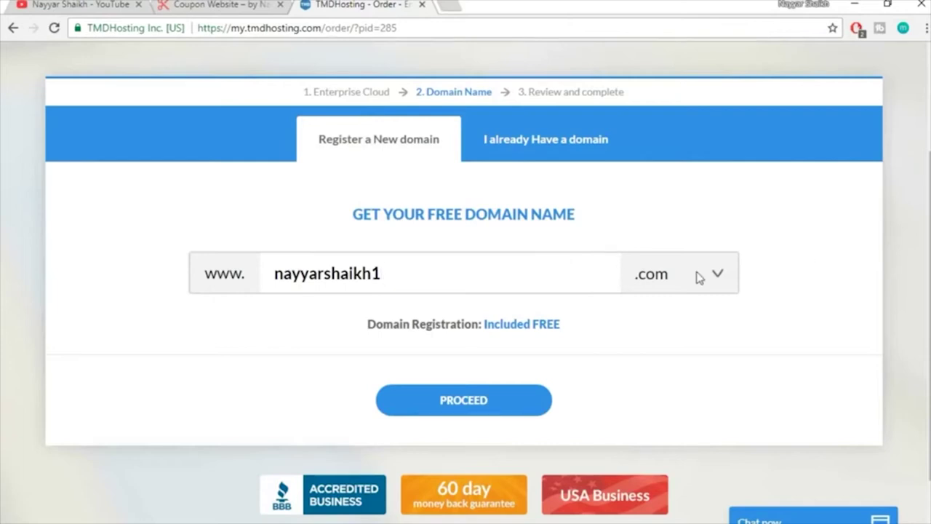
click(654, 285)
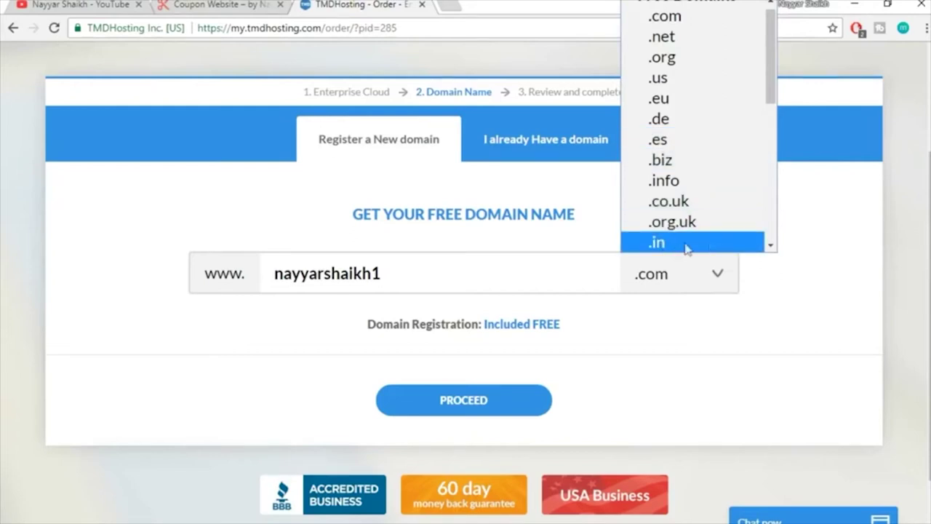
scroll(697, 244, up, 1)
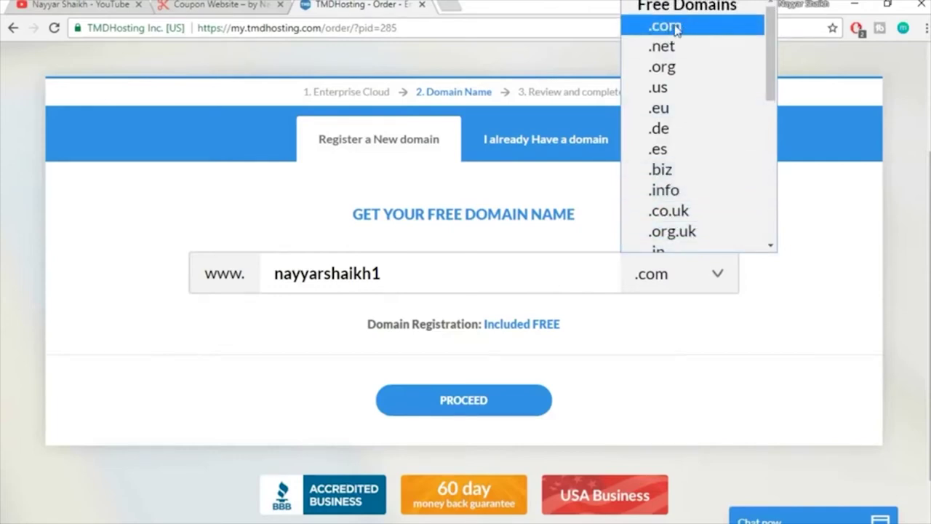
click(691, 33)
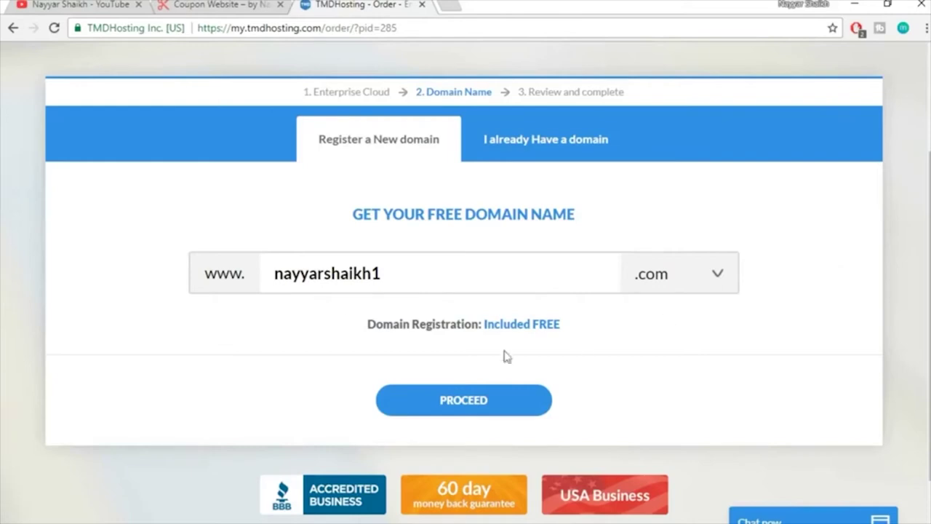
drag(270, 271, 292, 273)
click(410, 269)
click(292, 273)
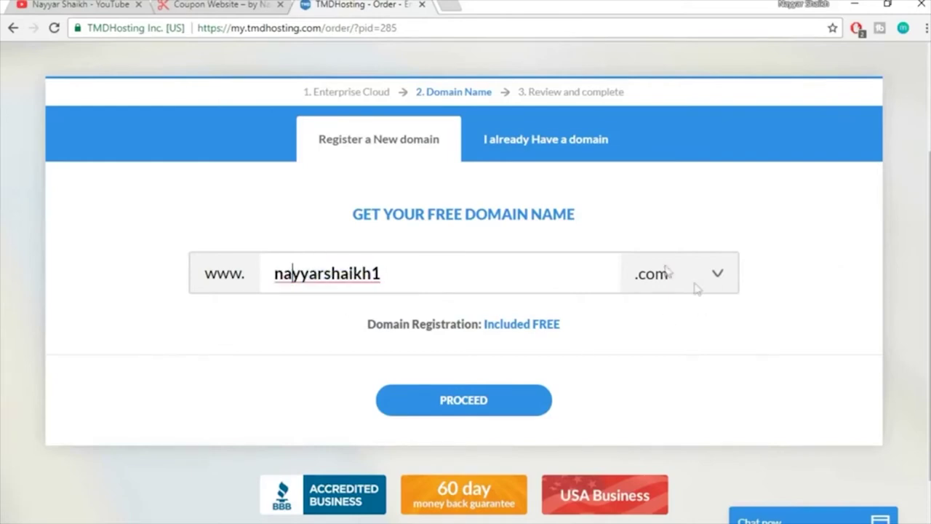
click(483, 399)
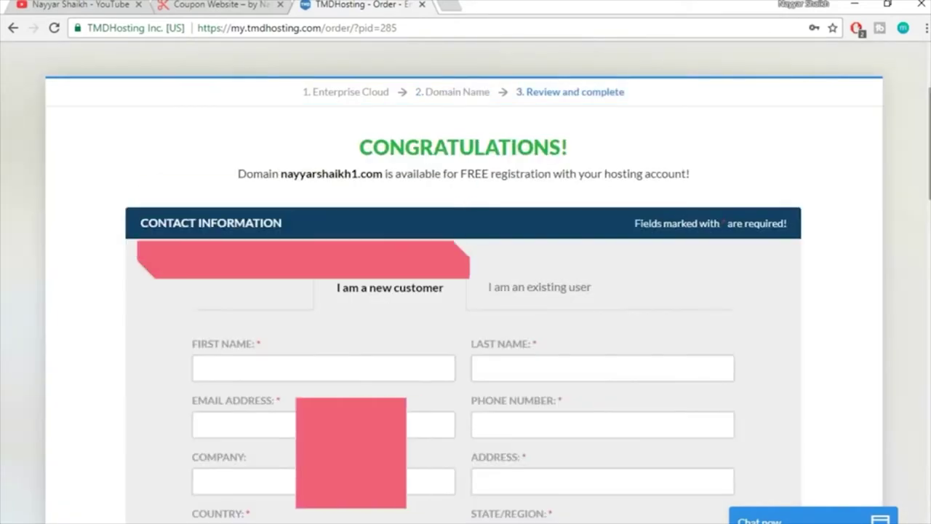
scroll(847, 369, down, 3)
scroll(862, 229, down, 3)
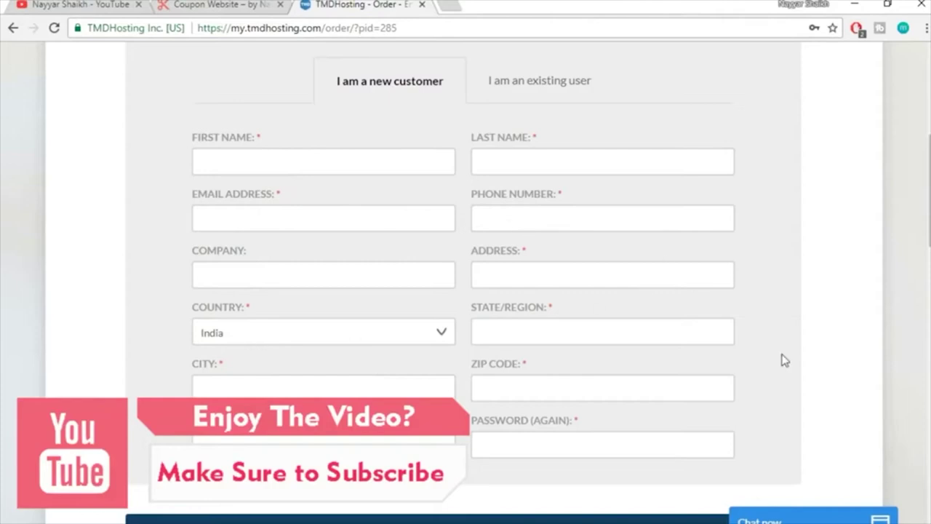
scroll(785, 363, down, 1)
scroll(785, 363, down, 6)
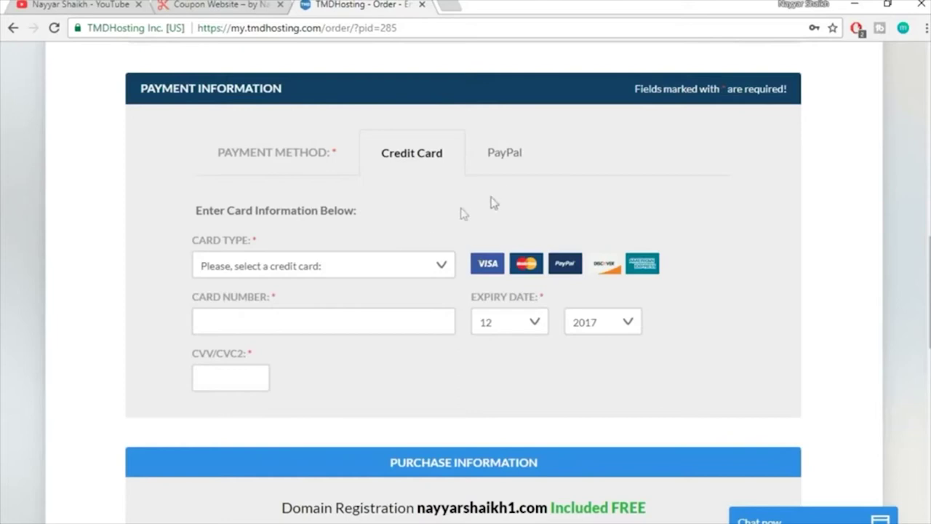
click(389, 275)
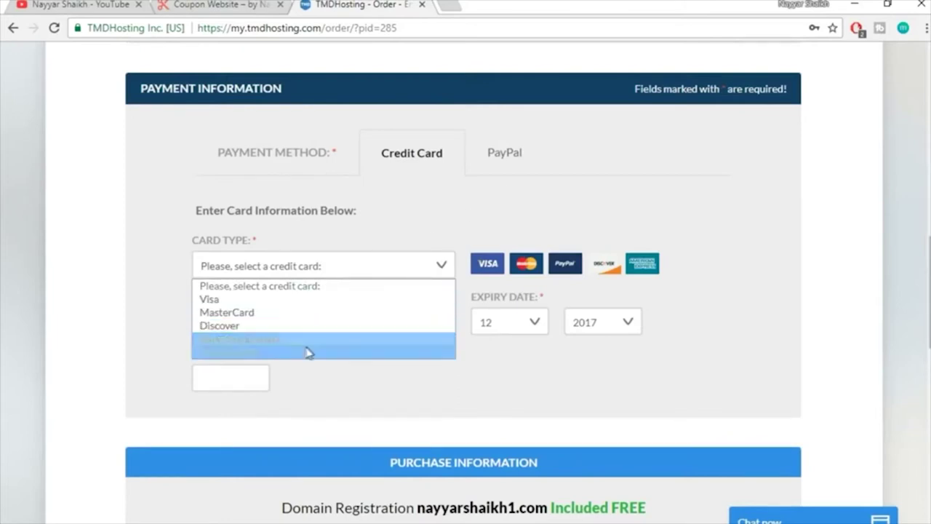
click(146, 320)
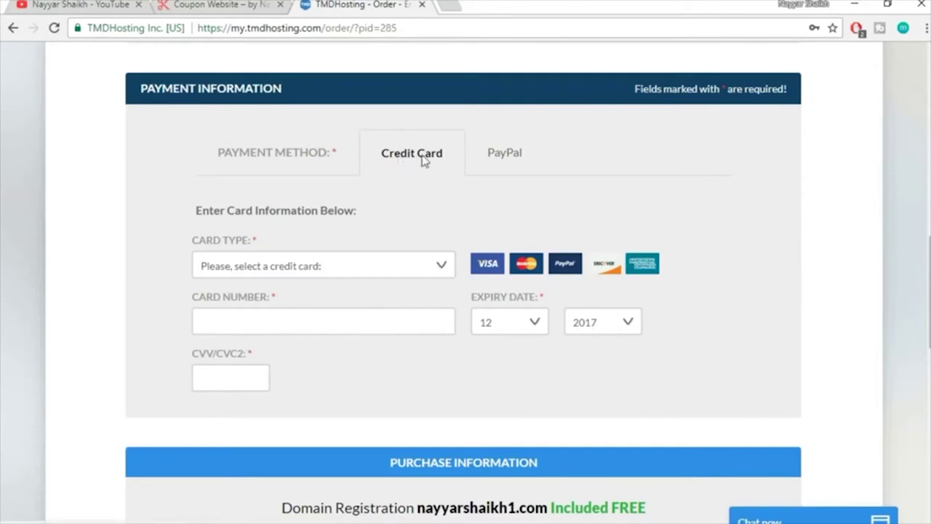
click(510, 161)
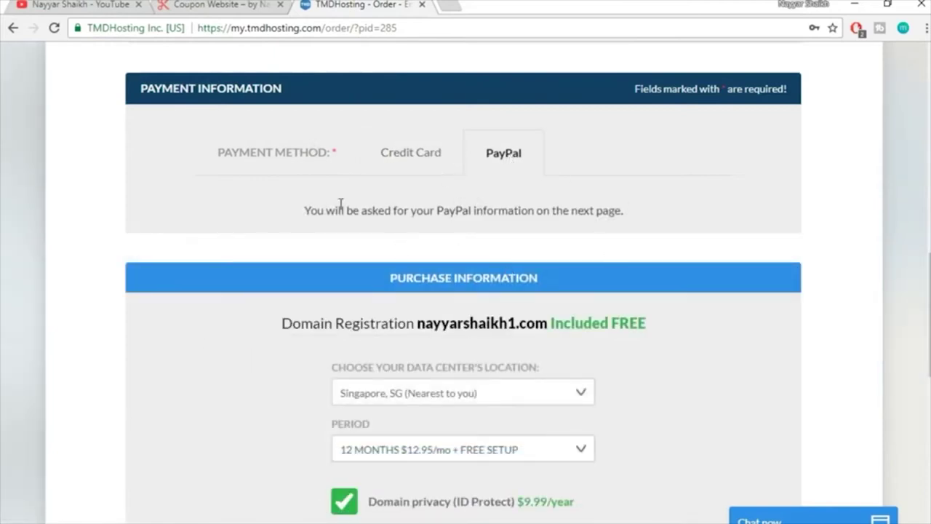
drag(304, 211, 588, 212)
click(604, 221)
click(412, 154)
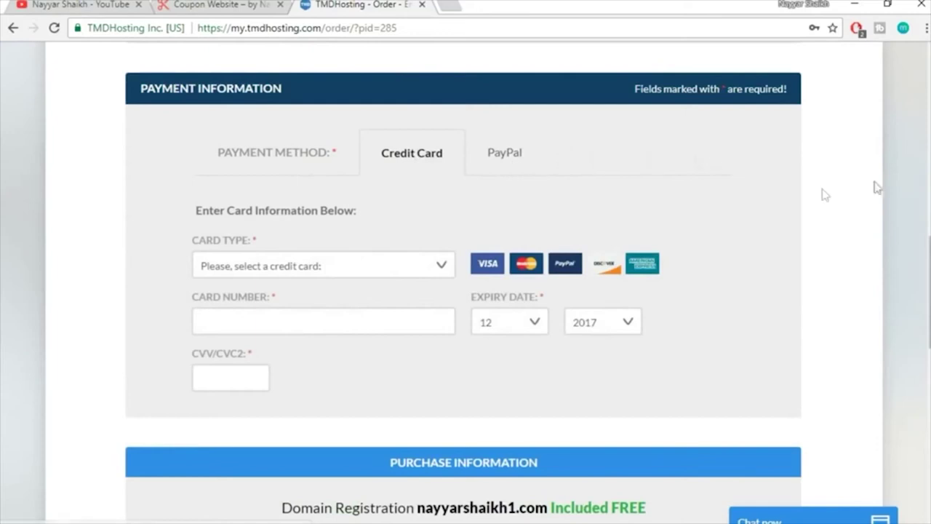
scroll(911, 235, down, 4)
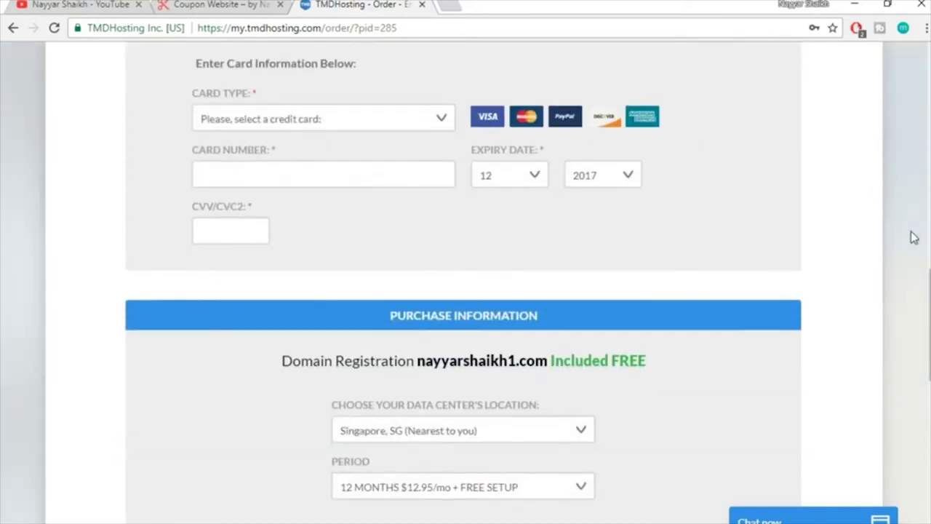
scroll(914, 237, down, 1)
scroll(909, 239, down, 1)
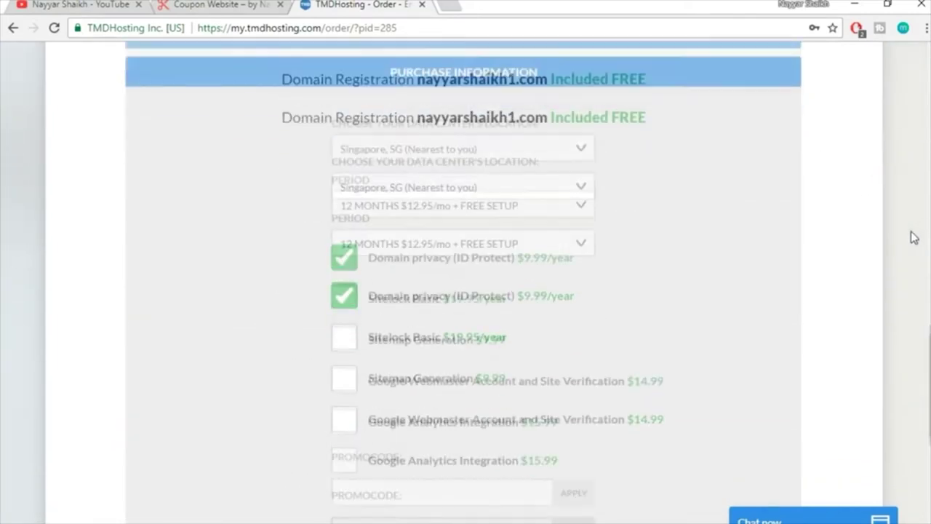
click(465, 142)
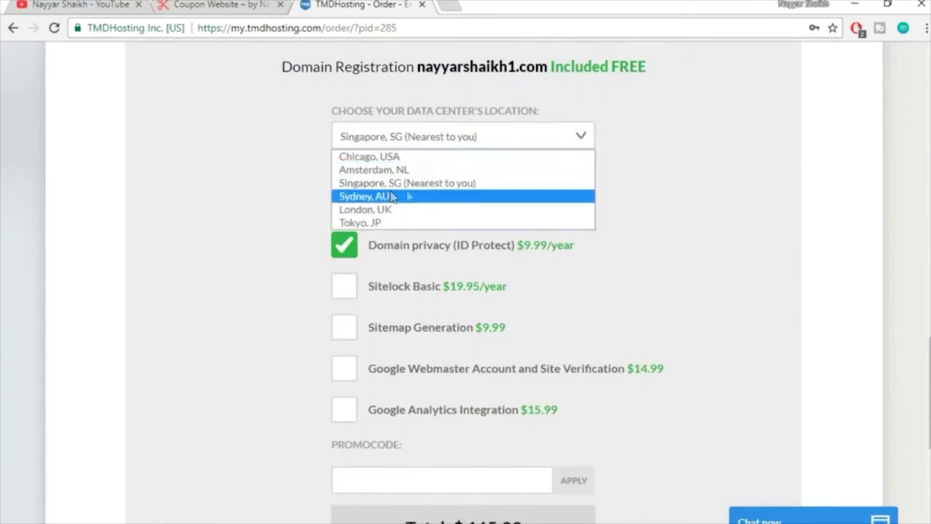
click(491, 183)
click(507, 142)
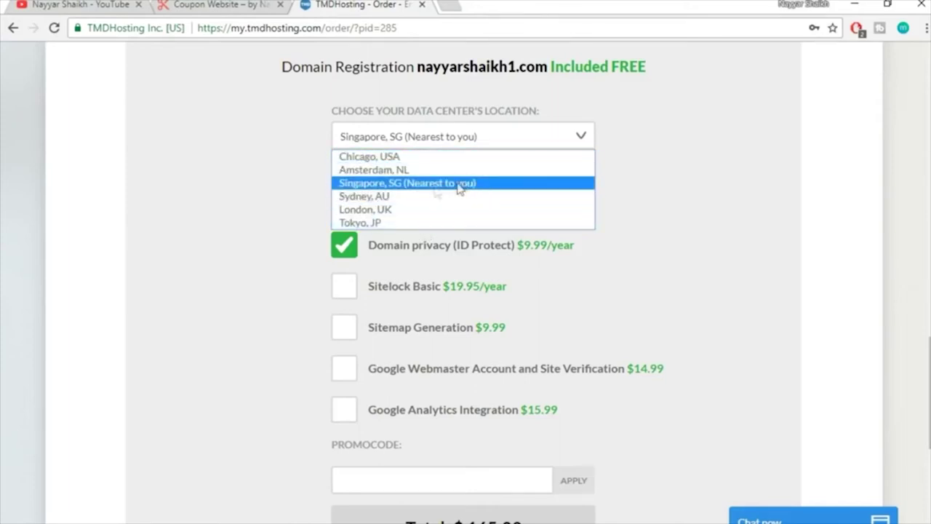
click(444, 184)
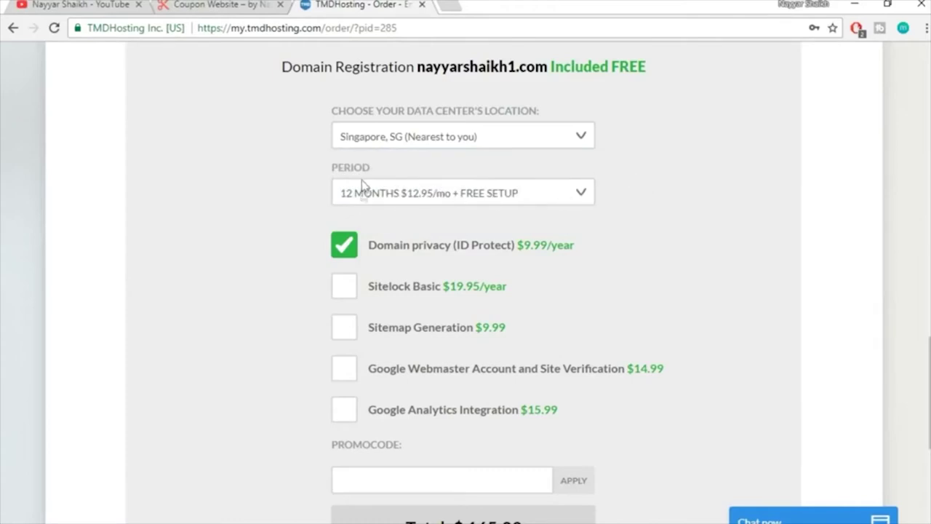
click(434, 192)
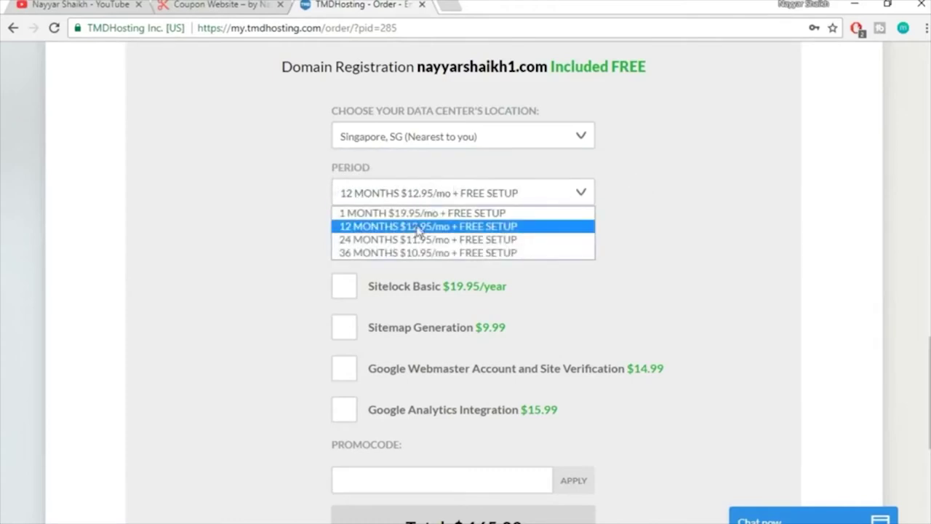
click(385, 227)
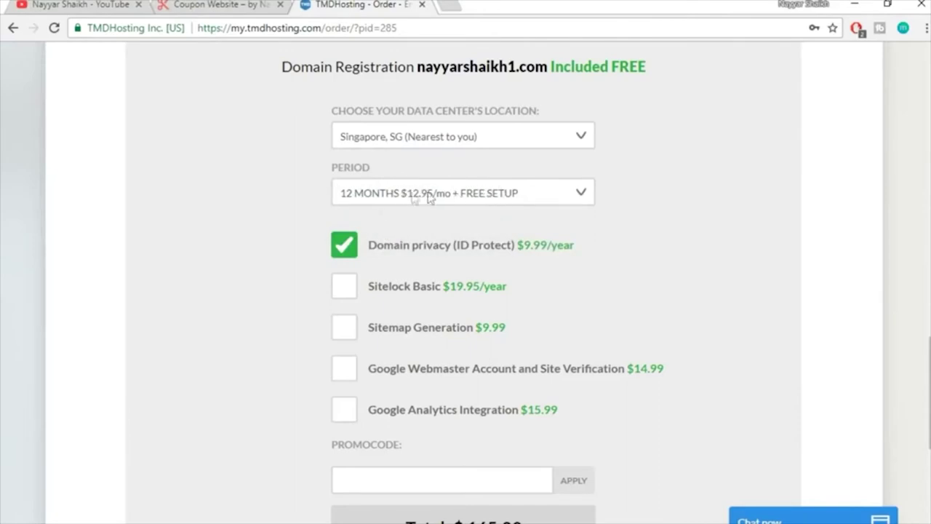
click(502, 195)
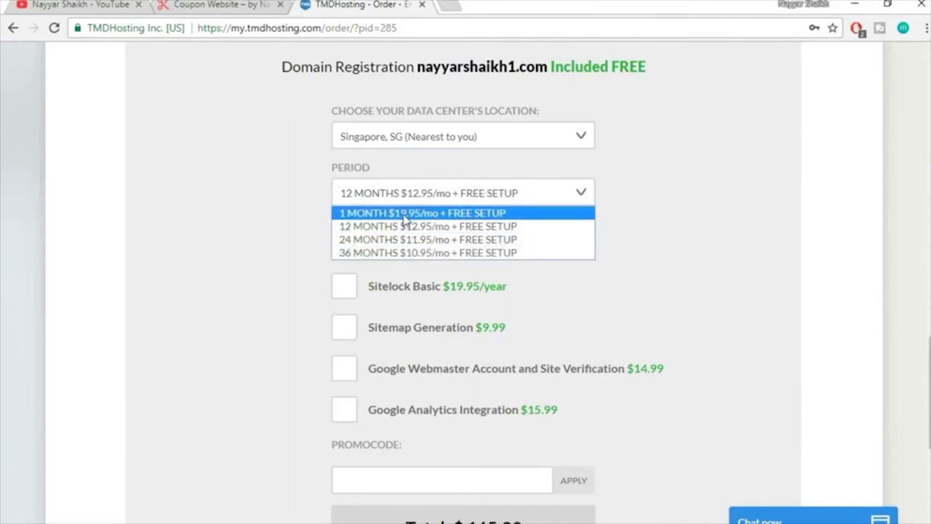
click(405, 219)
click(445, 193)
click(502, 200)
click(532, 200)
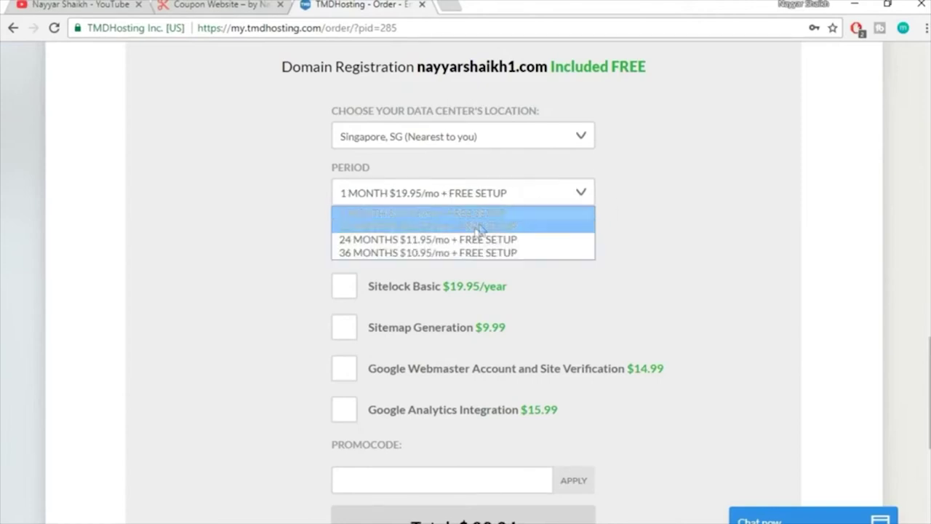
click(459, 232)
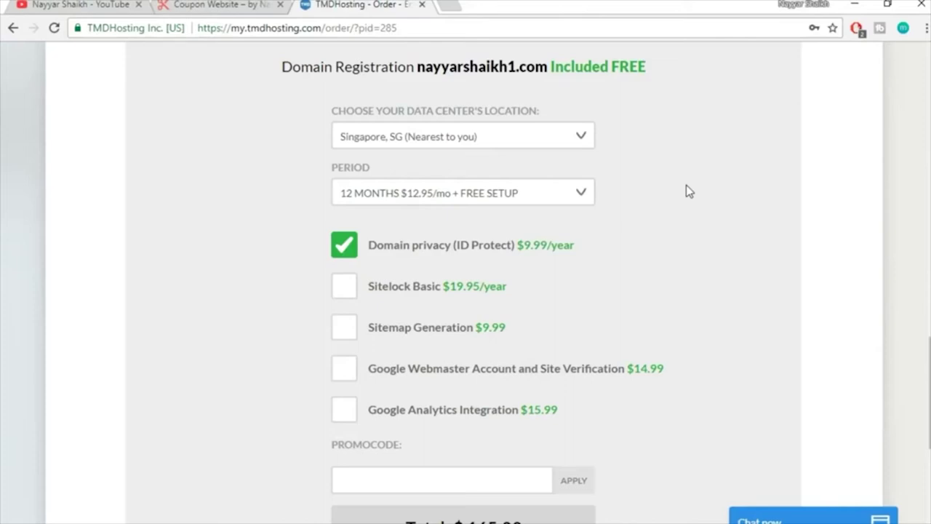
click(547, 196)
click(507, 215)
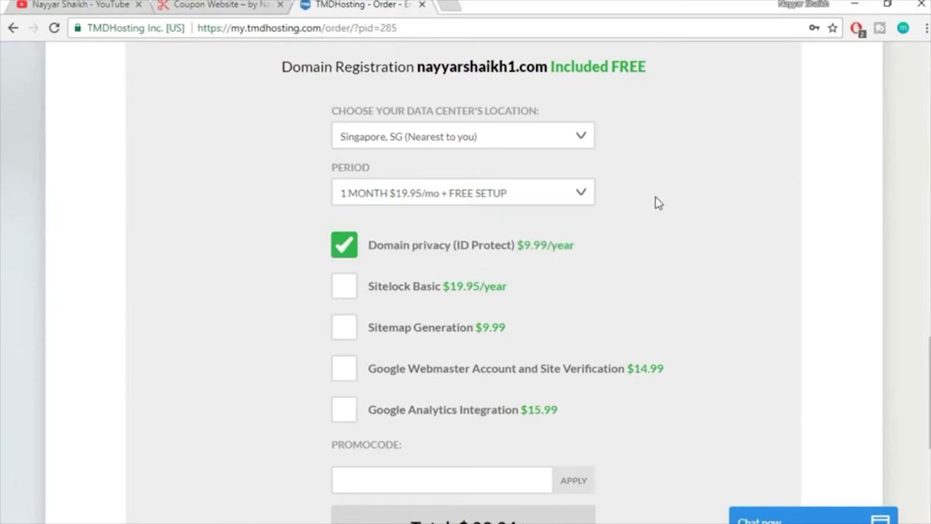
click(536, 193)
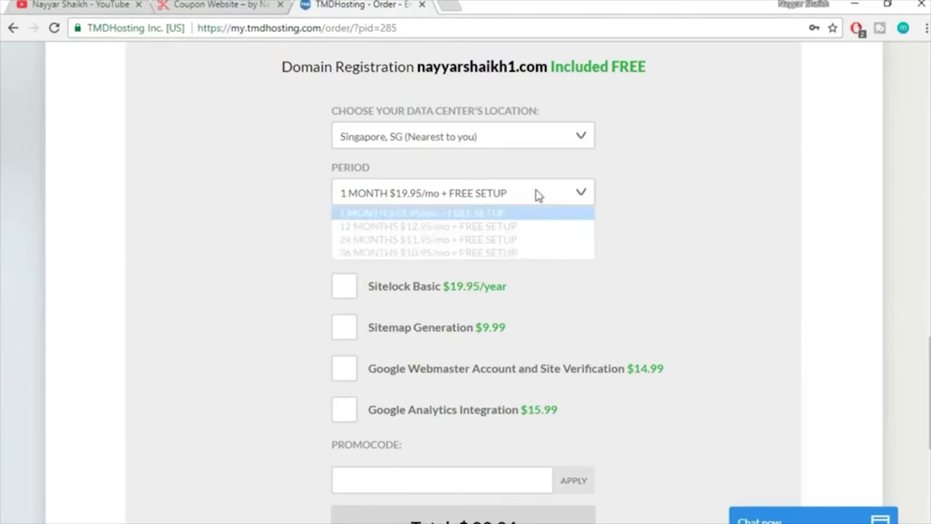
click(463, 226)
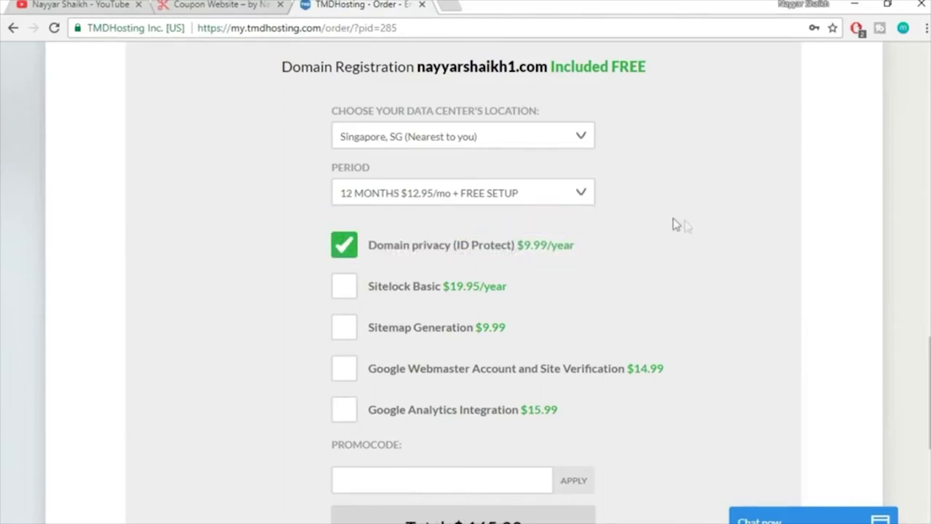
click(501, 202)
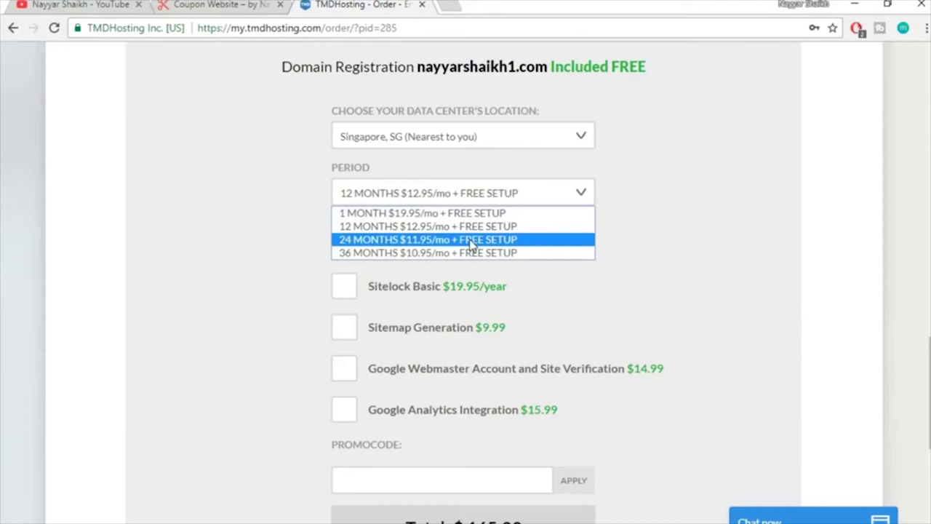
click(520, 227)
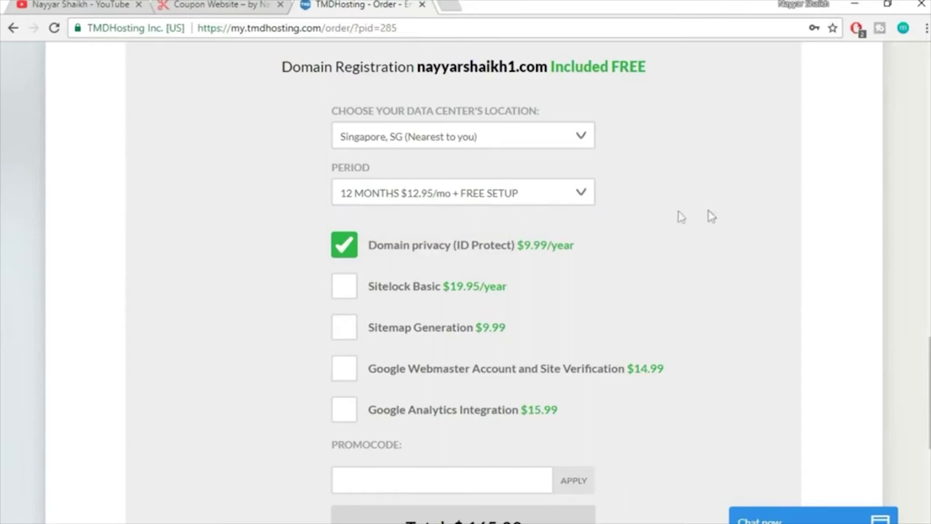
scroll(771, 230, down, 1)
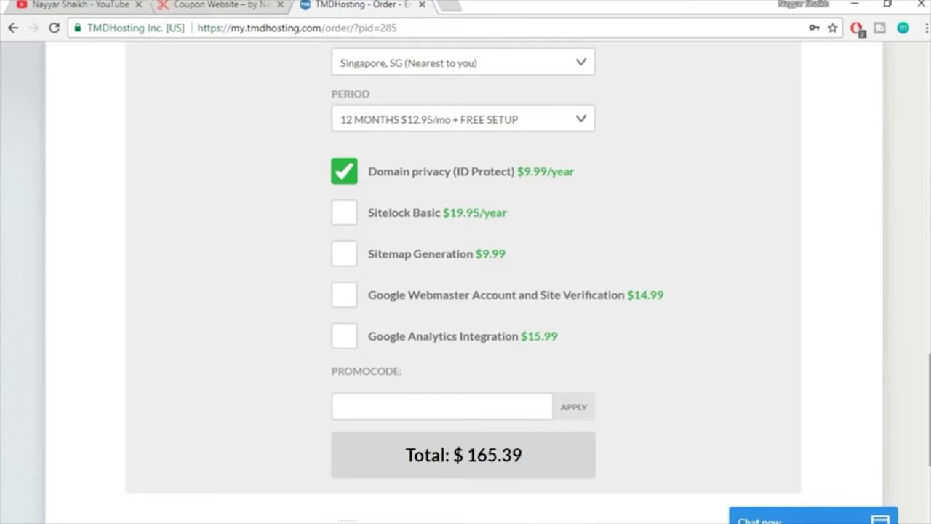
Enter and apply the promo code in the PROMOCODE field, getting 7% off to $154.51
drag(929, 392, 929, 248)
scroll(410, 250, up, 8)
scroll(409, 250, down, 3)
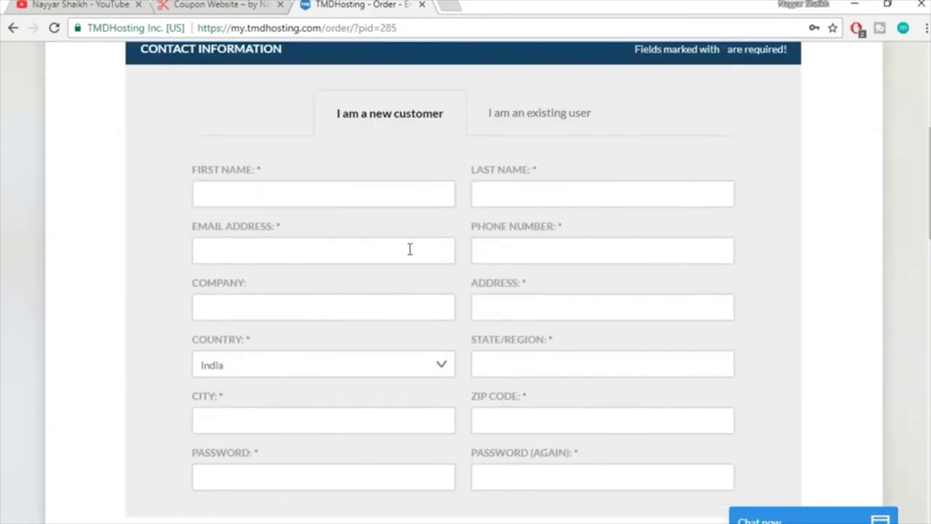
scroll(836, 301, down, 1)
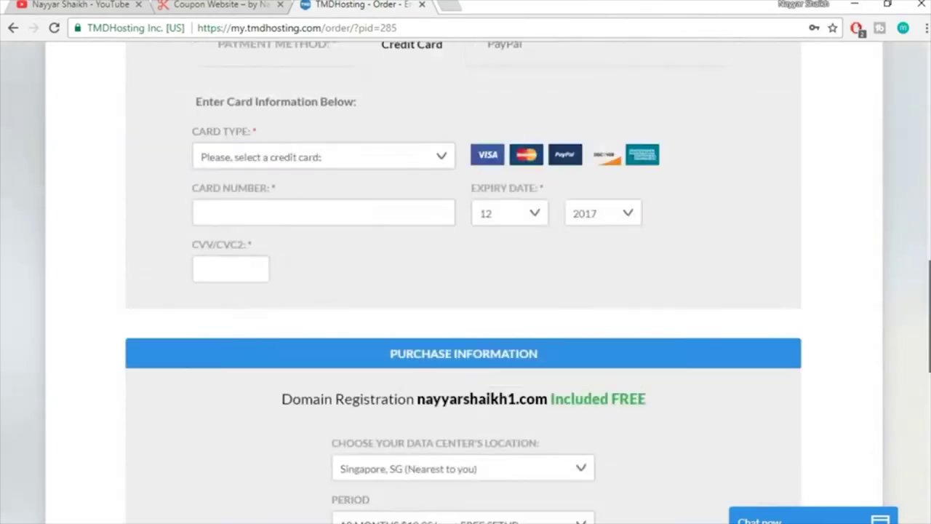
scroll(410, 240, down, 3)
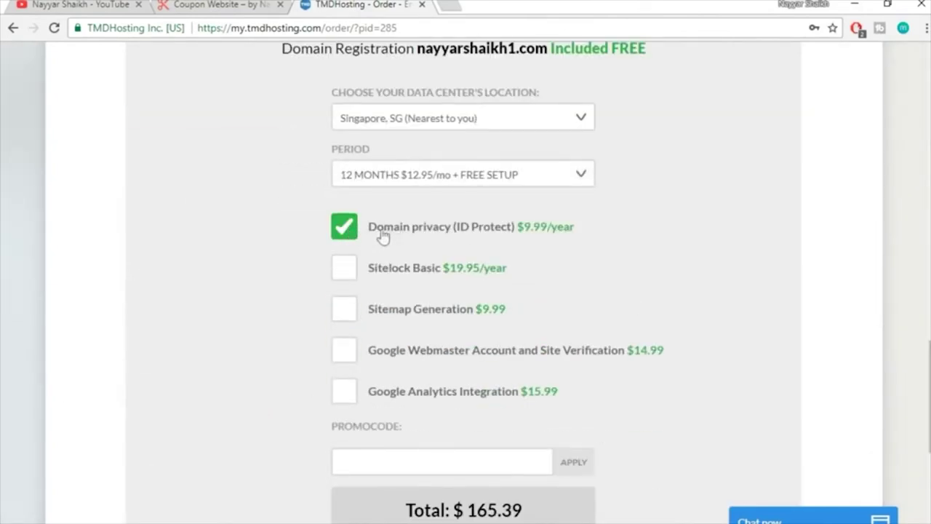
scroll(899, 226, down, 3)
click(441, 239)
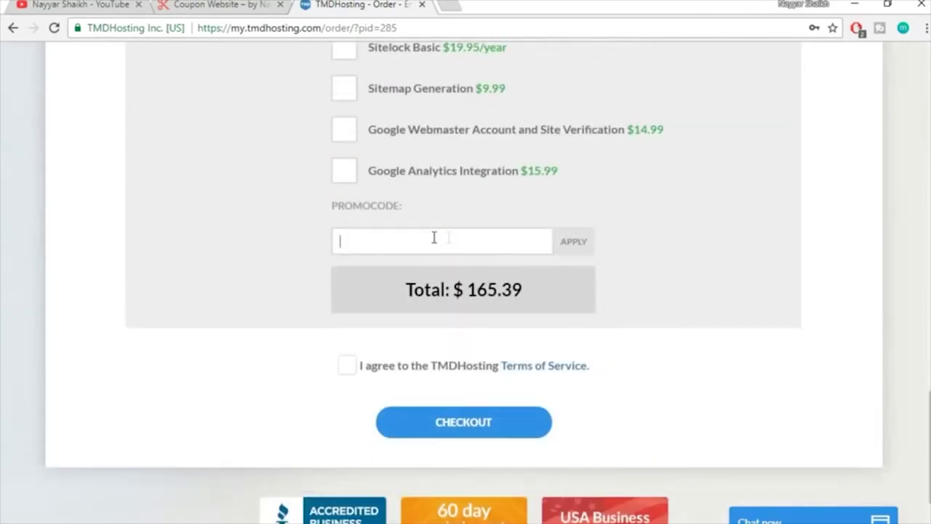
scroll(518, 228, down, 1)
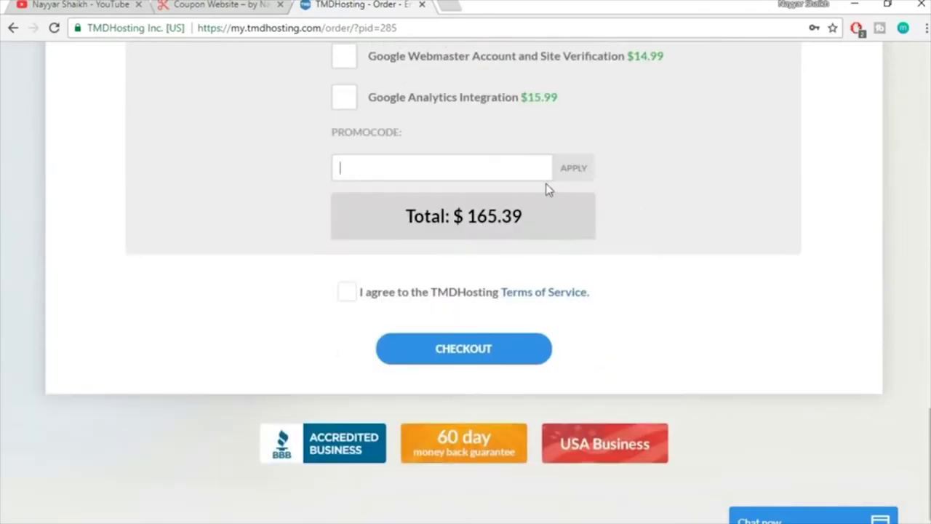
text(NAYYAR7)
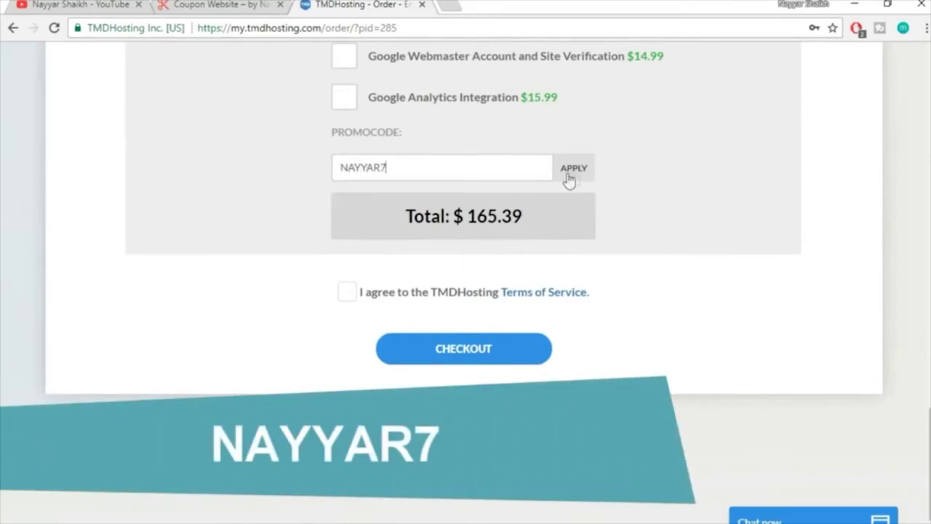
click(574, 173)
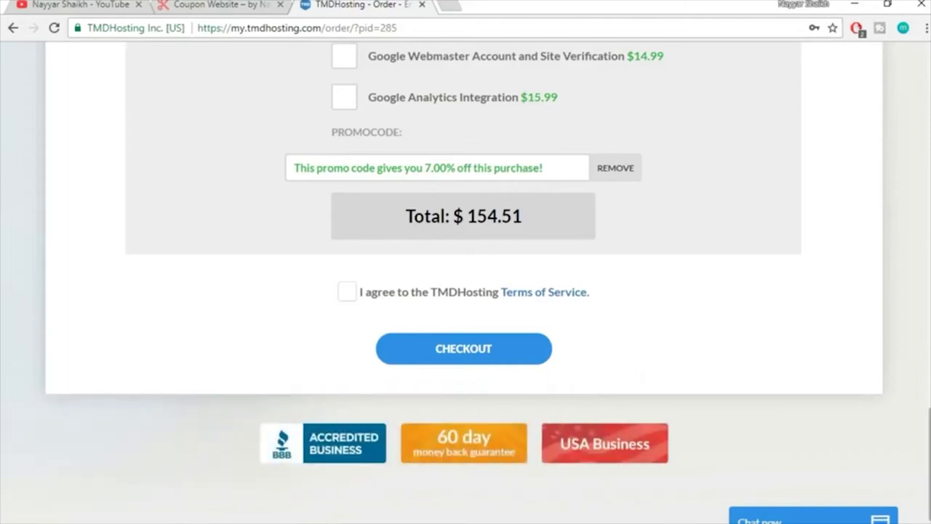
scroll(465, 291, up, 15)
Open the cPanel link from the TMDHosting welcome email in a new tab
scroll(466, 291, down, 5)
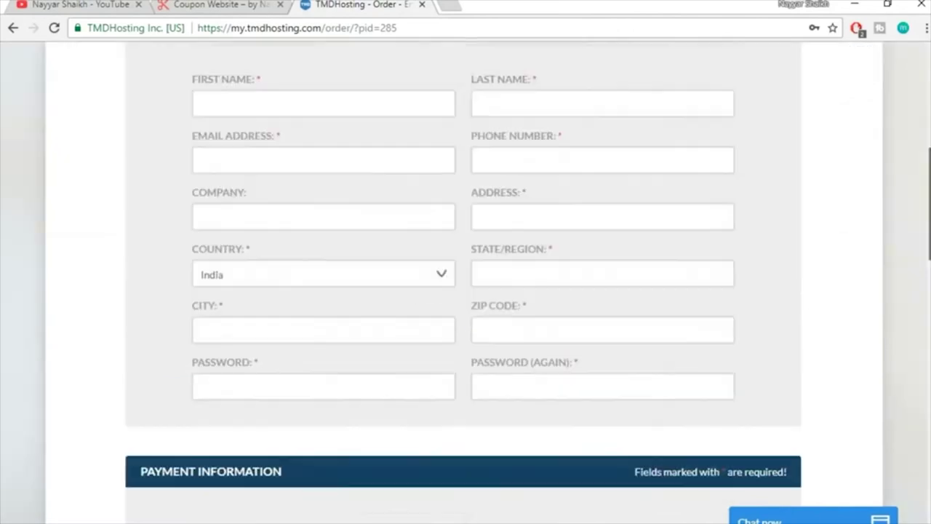
scroll(853, 413, down, 10)
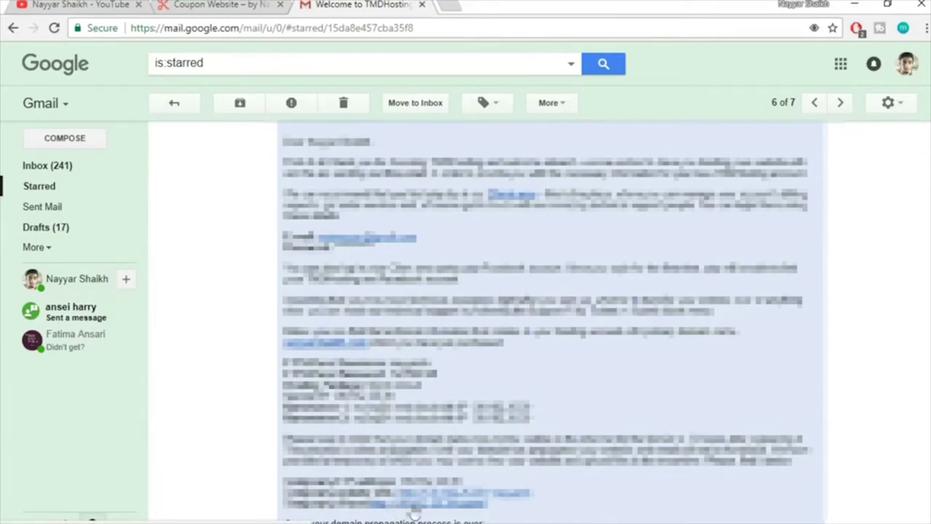
right_click(412, 515)
click(451, 366)
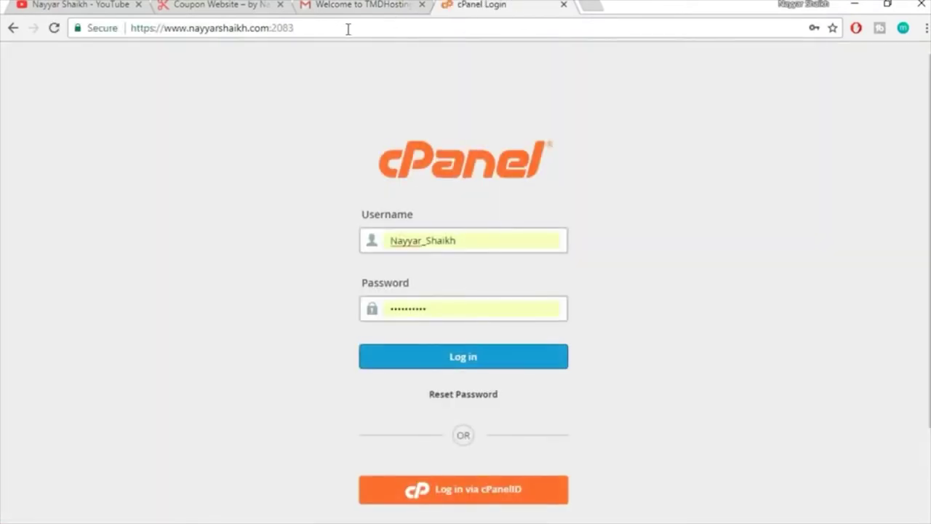
Go to the site's domain /cpanel address and log in to the cPanel dashboard
click(348, 29)
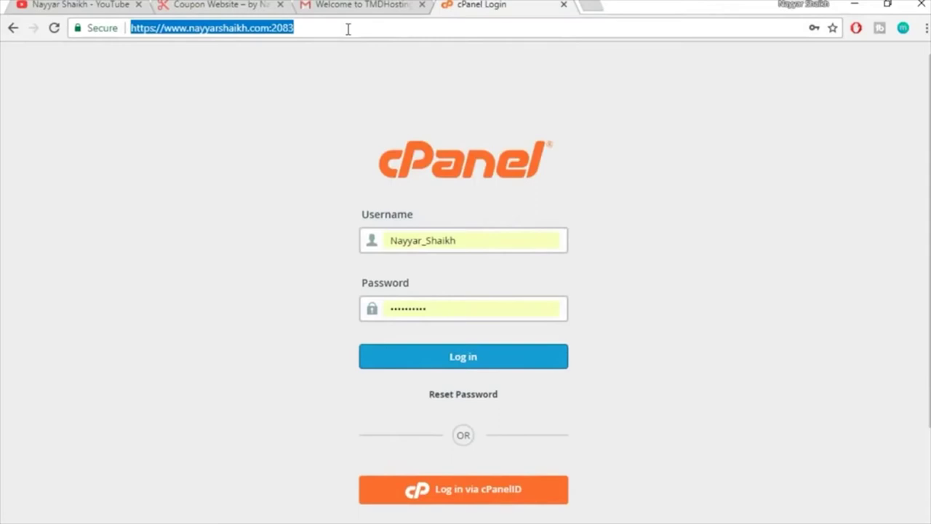
text(nayyarshaik)
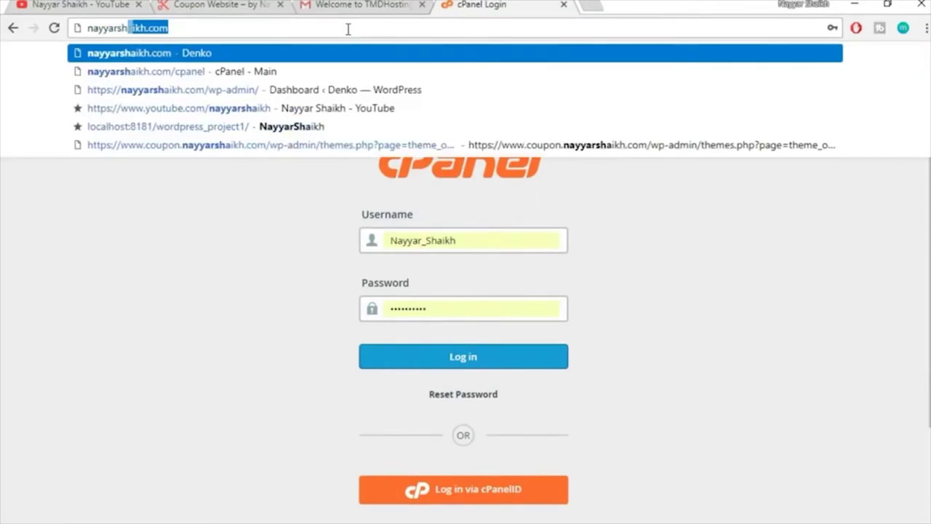
text(h)
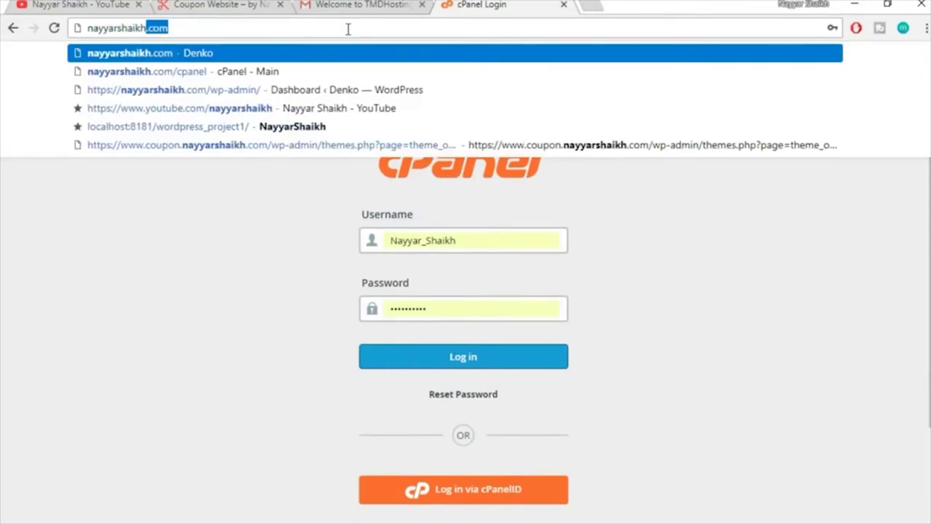
text(.com)
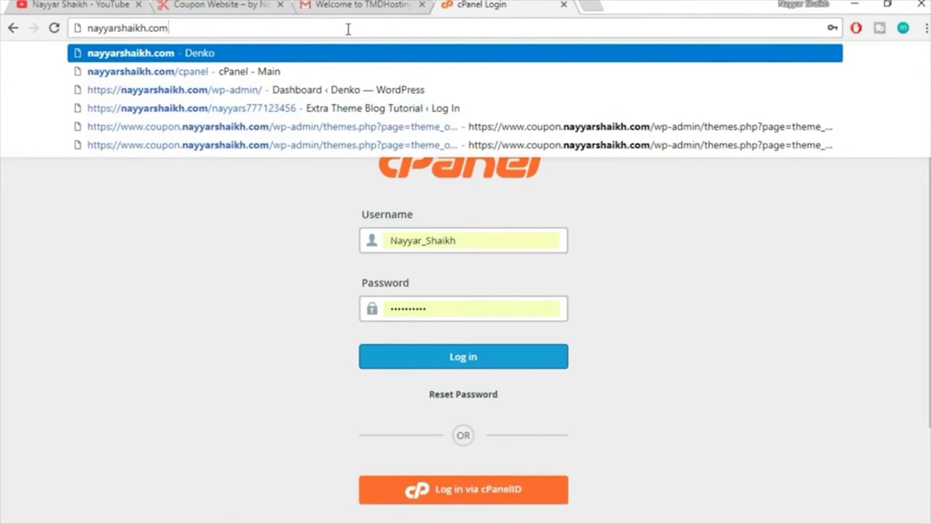
text(/c)
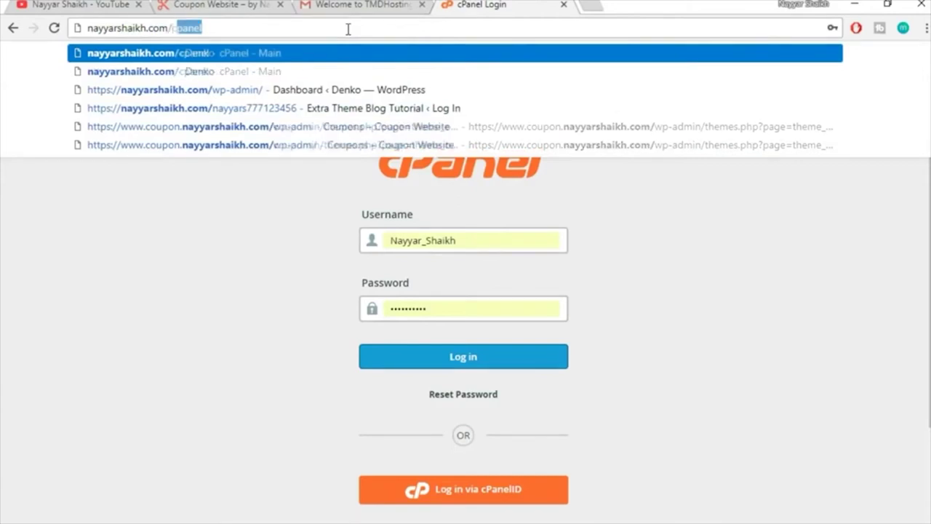
text(panel)
key(Return)
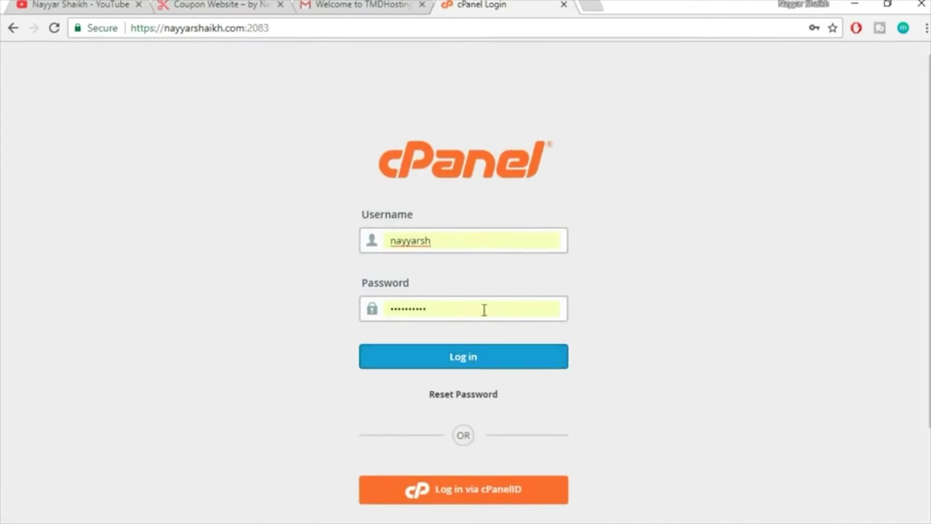
click(510, 364)
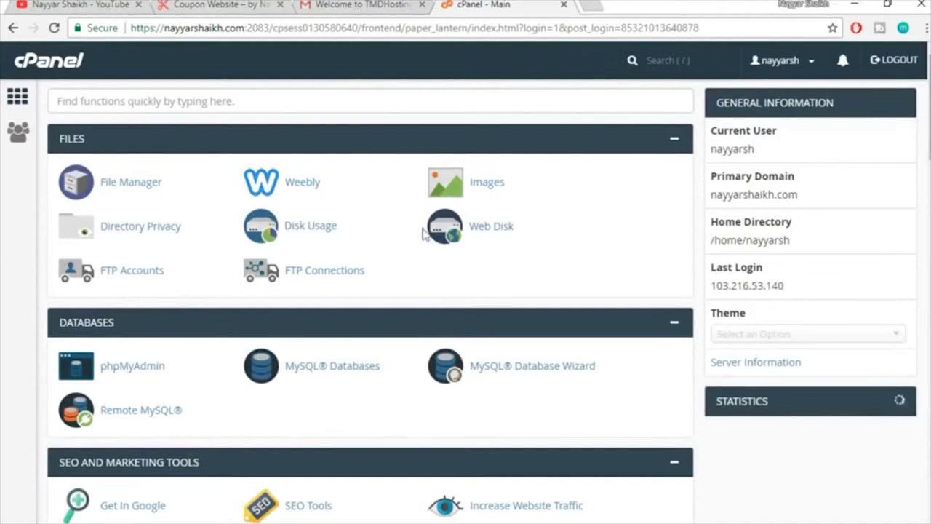
Scroll down the cPanel home page to the Softaculous Apps Installer section
scroll(267, 363, down, 6)
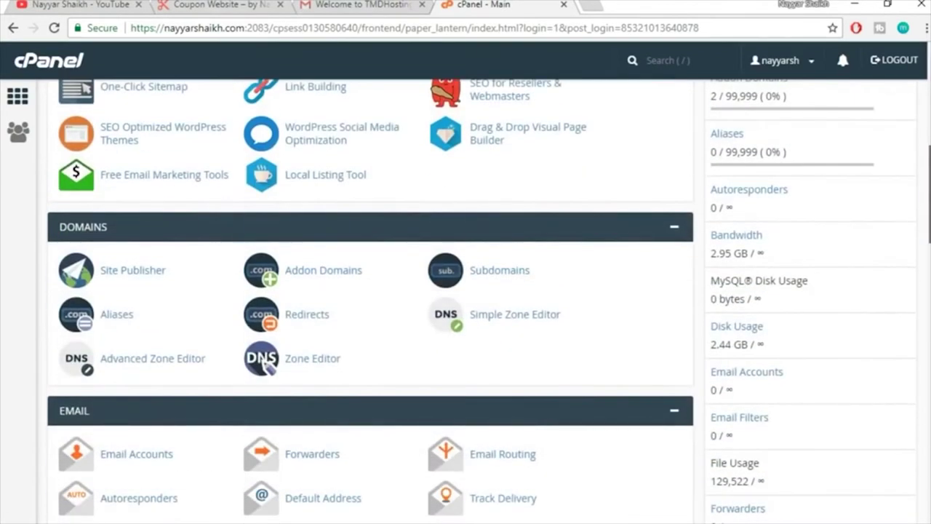
scroll(267, 364, down, 2)
scroll(267, 364, up, 9)
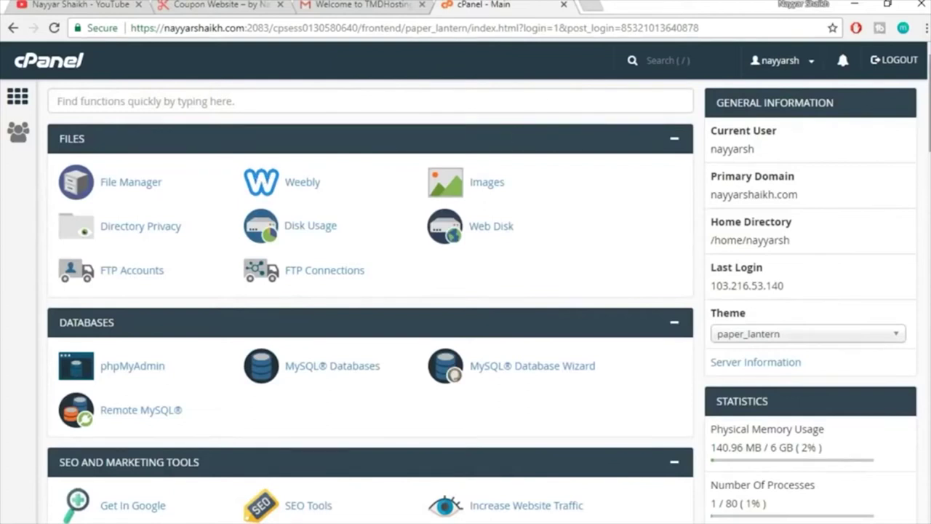
scroll(520, 136, down, 5)
scroll(370, 301, down, 10)
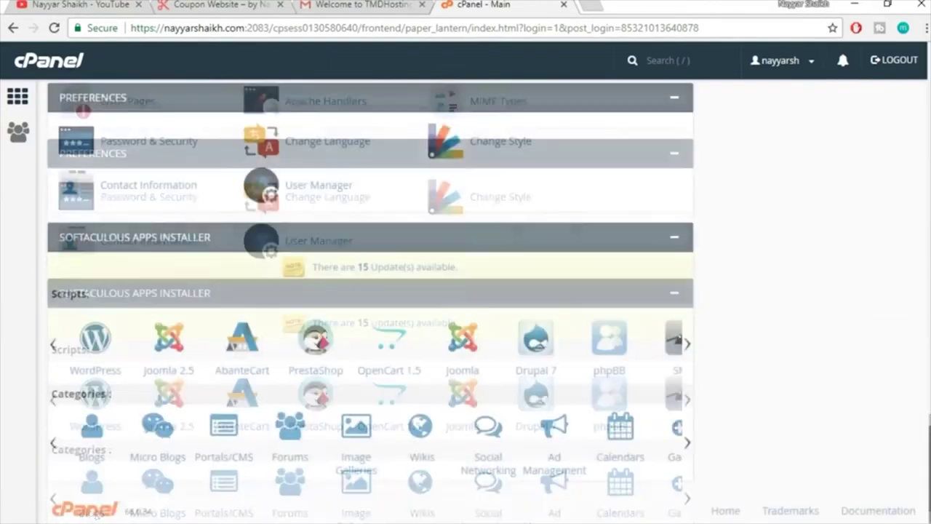
scroll(371, 301, up, 10)
scroll(370, 302, up, 5)
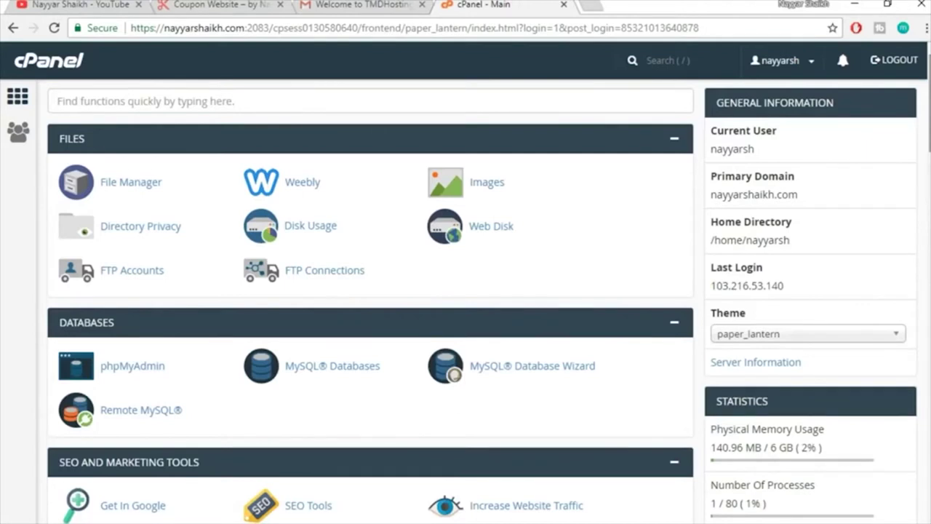
scroll(370, 302, down, 10)
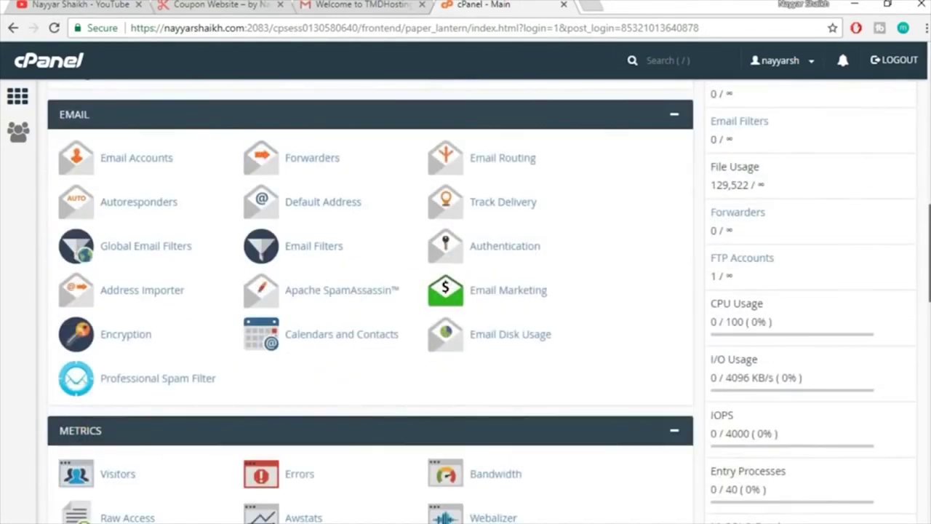
scroll(370, 301, down, 15)
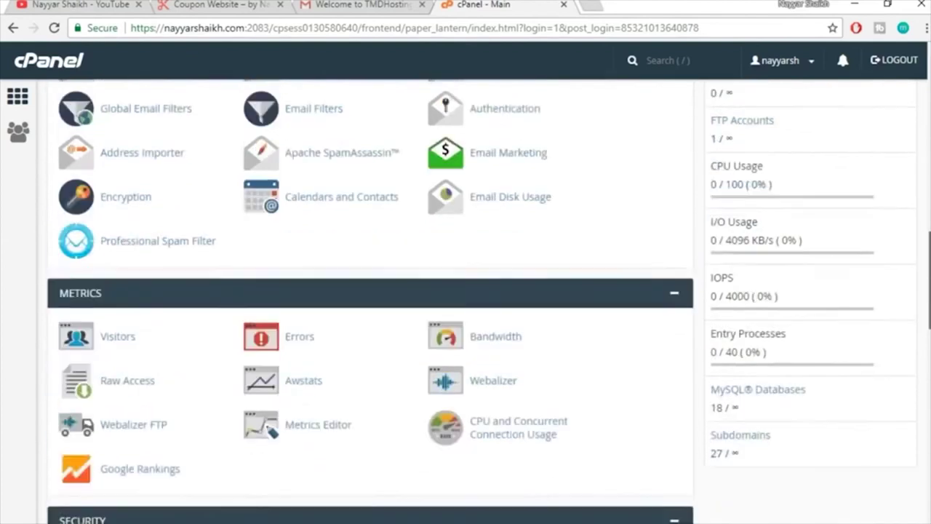
scroll(370, 301, down, 1)
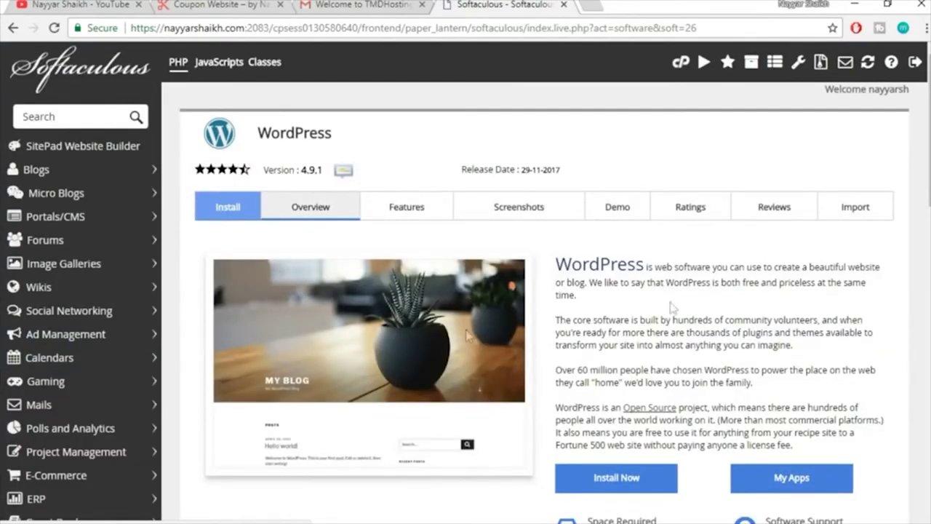
scroll(640, 405, down, 1)
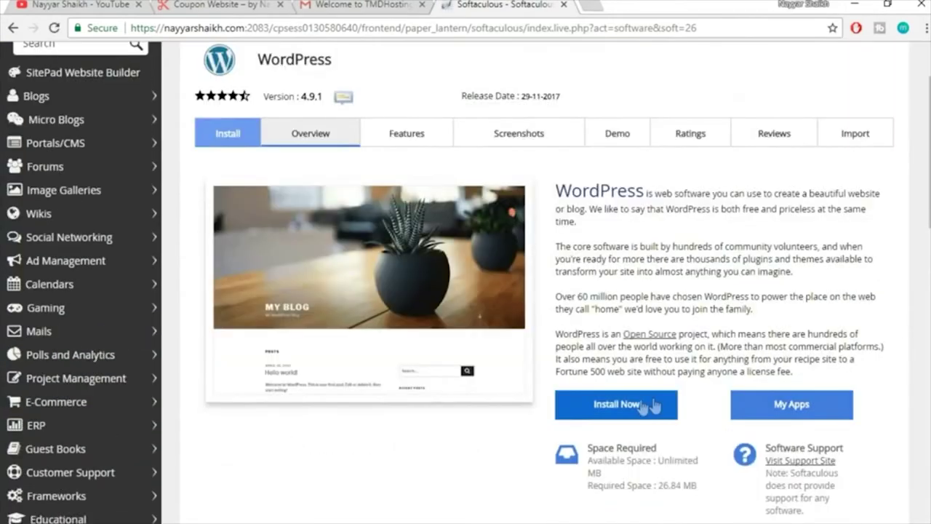
click(642, 406)
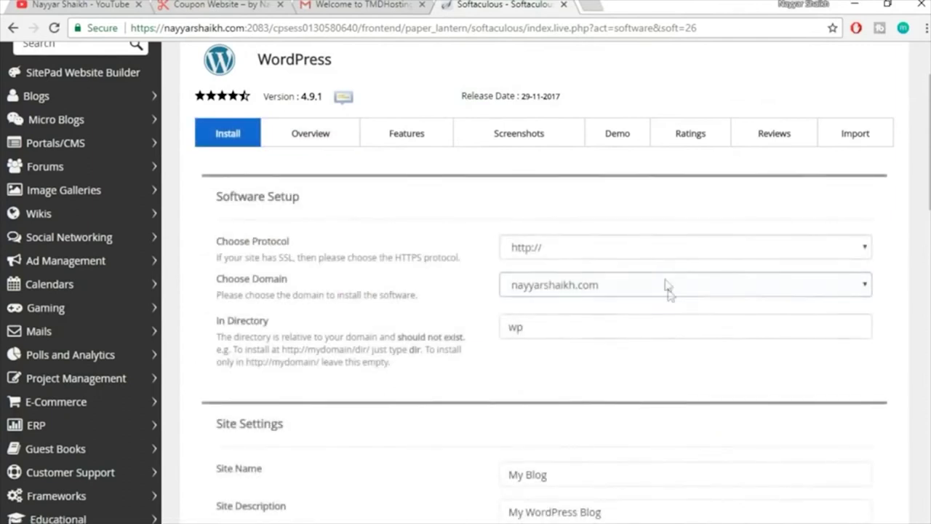
key(Down)
key(Down)
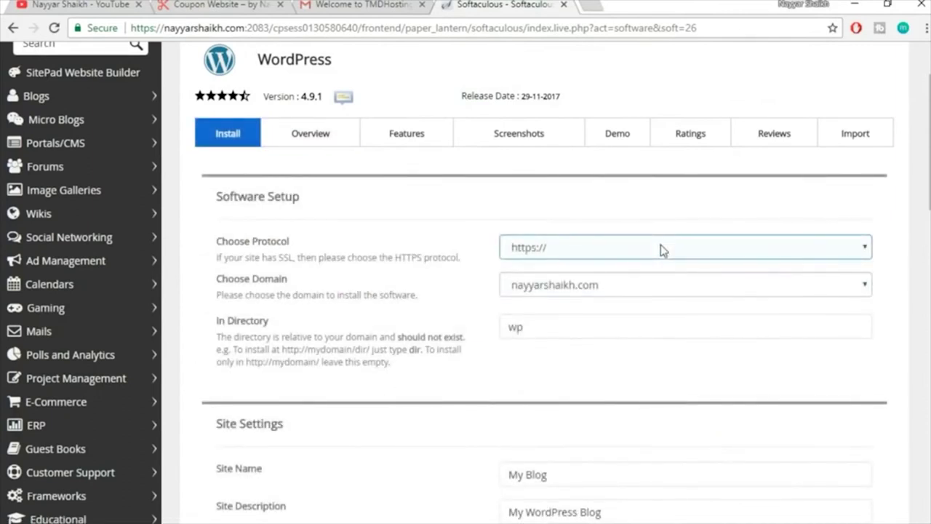
click(633, 251)
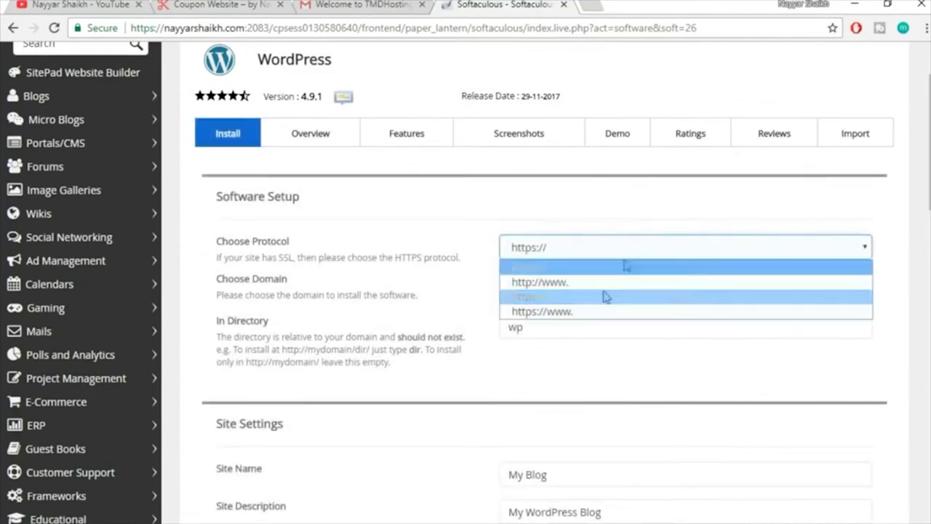
click(555, 313)
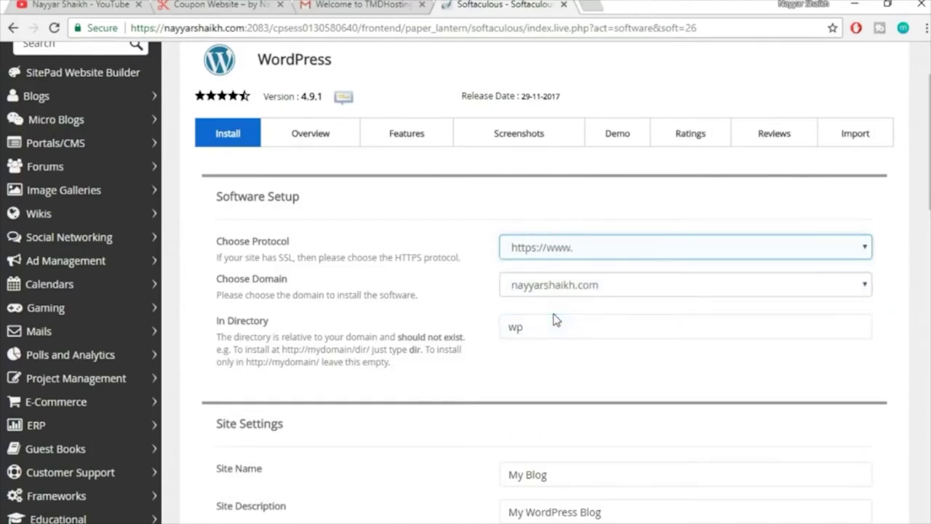
click(620, 293)
click(603, 291)
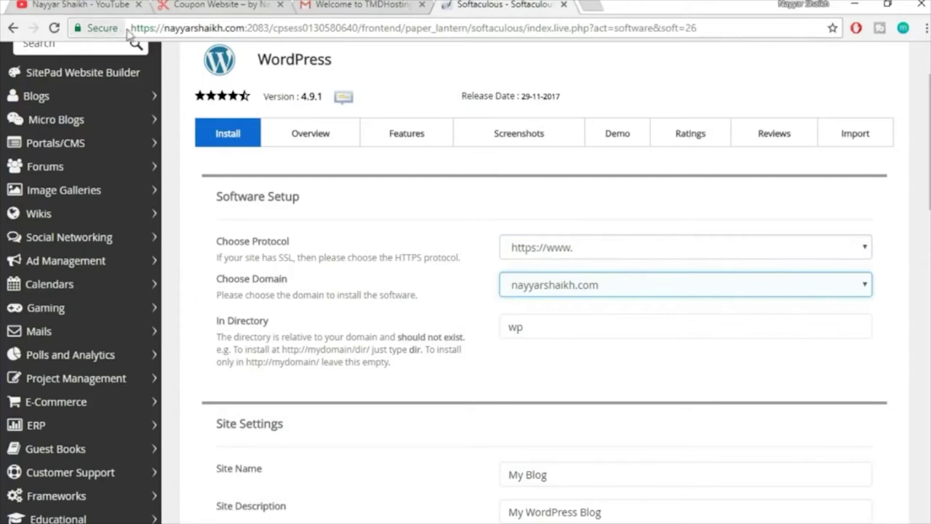
click(566, 285)
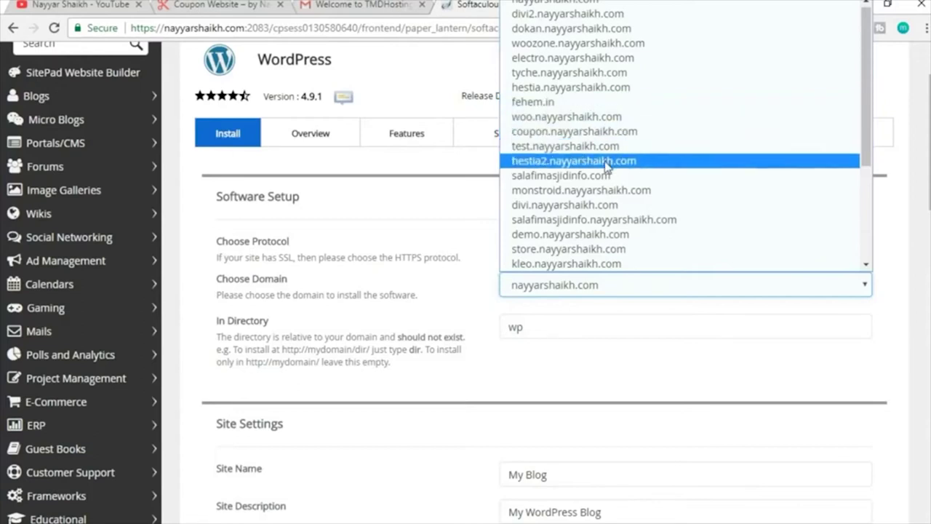
Pick the demo subdomain and clear 'wp' from the In Directory field
click(586, 238)
drag(565, 332, 493, 343)
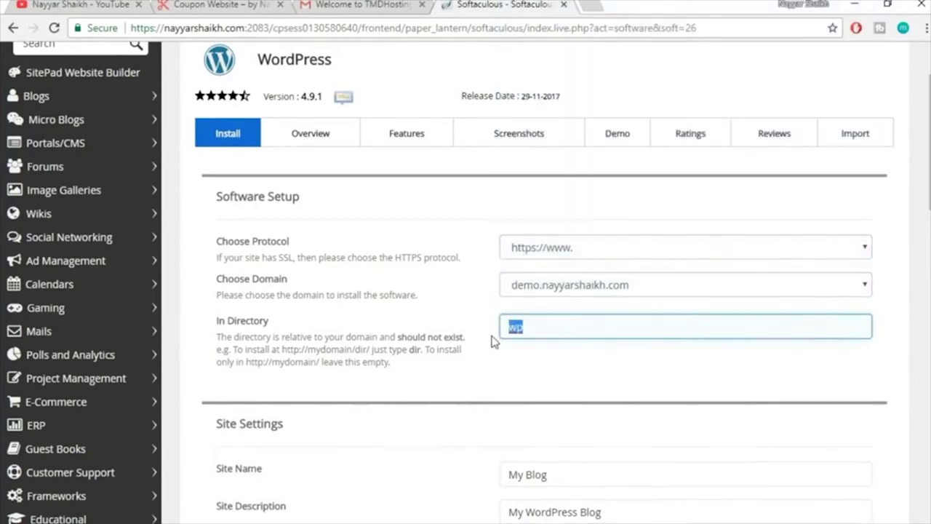
click(567, 381)
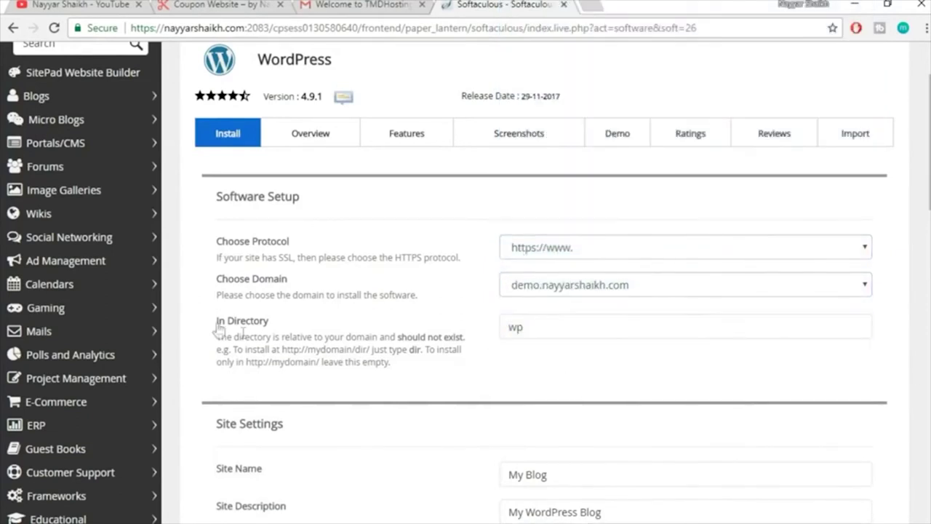
click(581, 330)
double_click(576, 325)
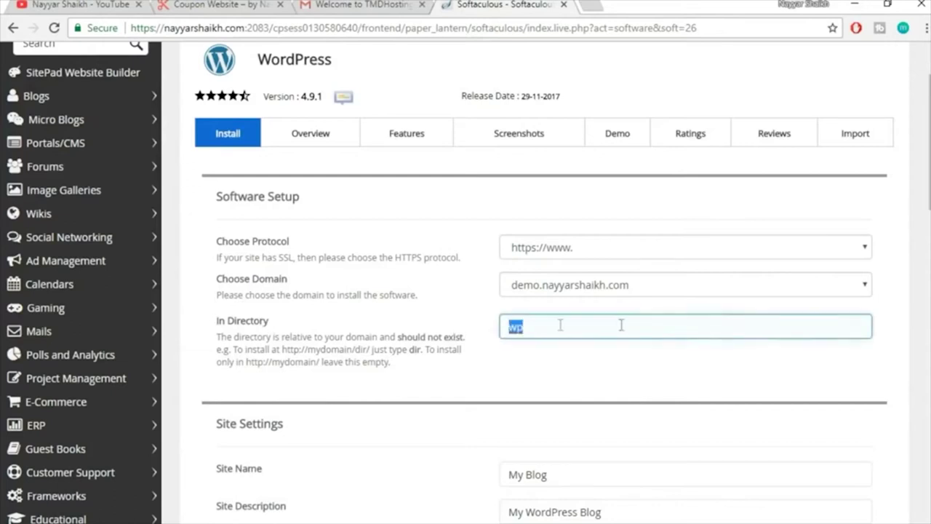
click(563, 328)
click(598, 379)
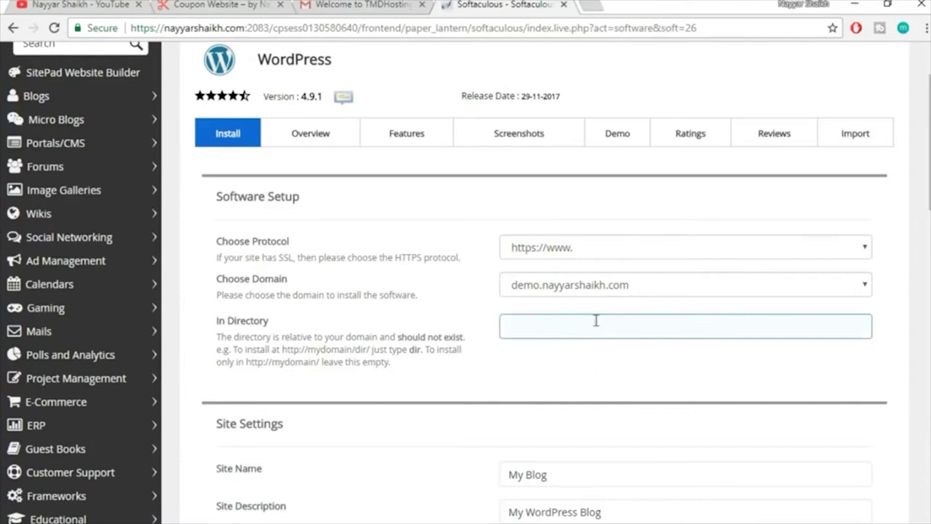
click(665, 374)
click(574, 326)
click(762, 402)
scroll(738, 374, down, 4)
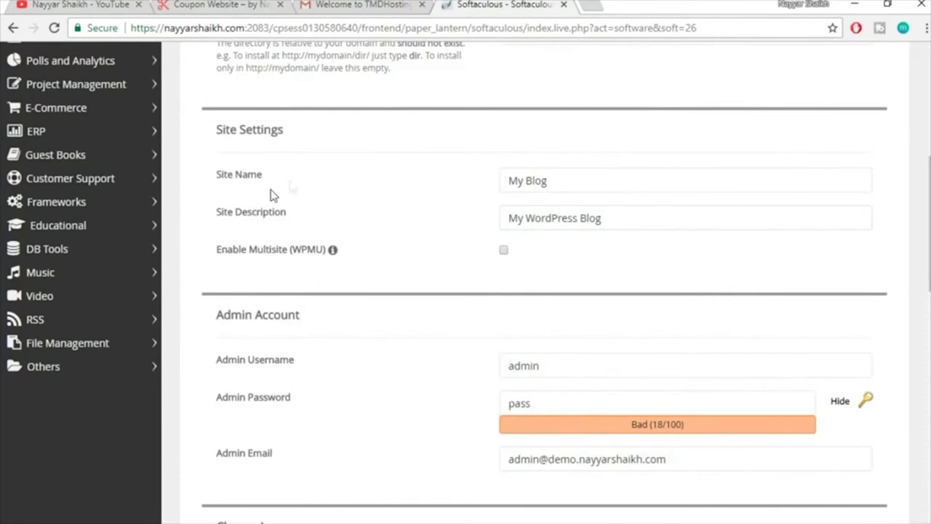
Replace the default site name 'My Blog' with BloggDude
click(622, 182)
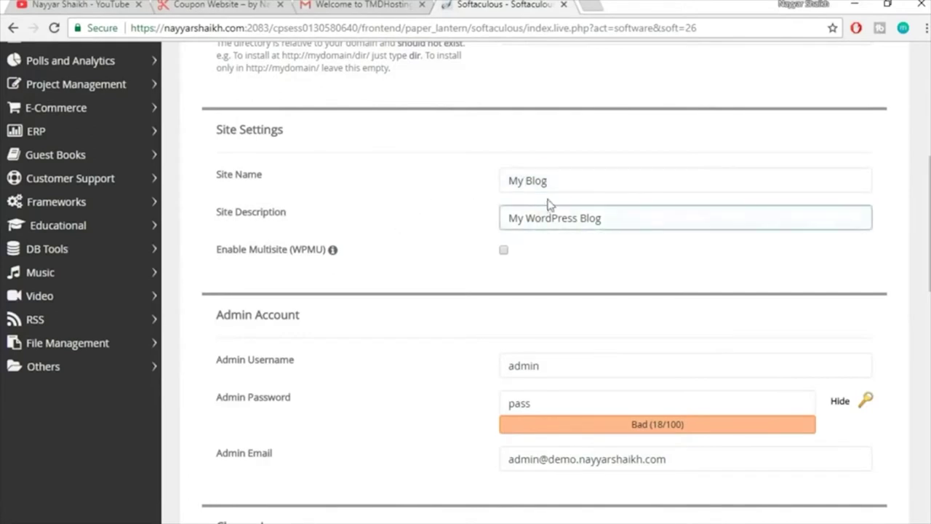
drag(560, 189, 489, 186)
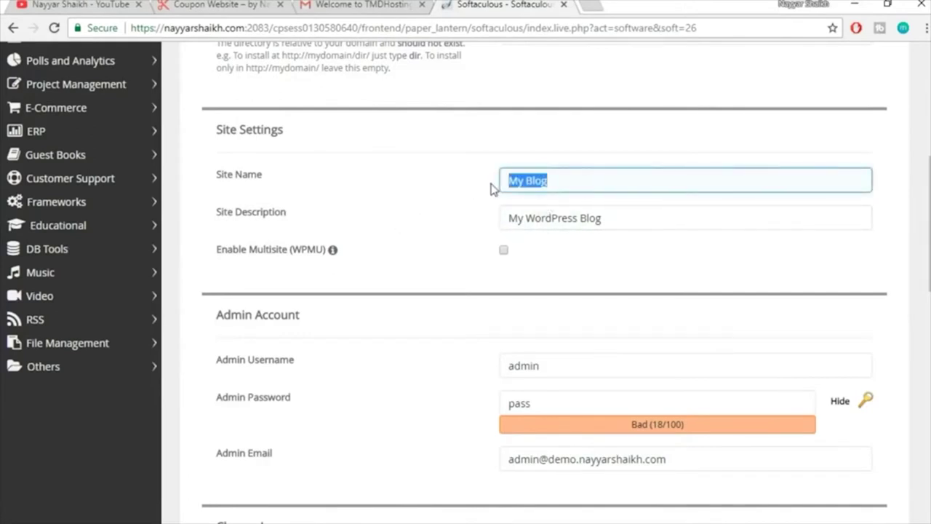
text(B)
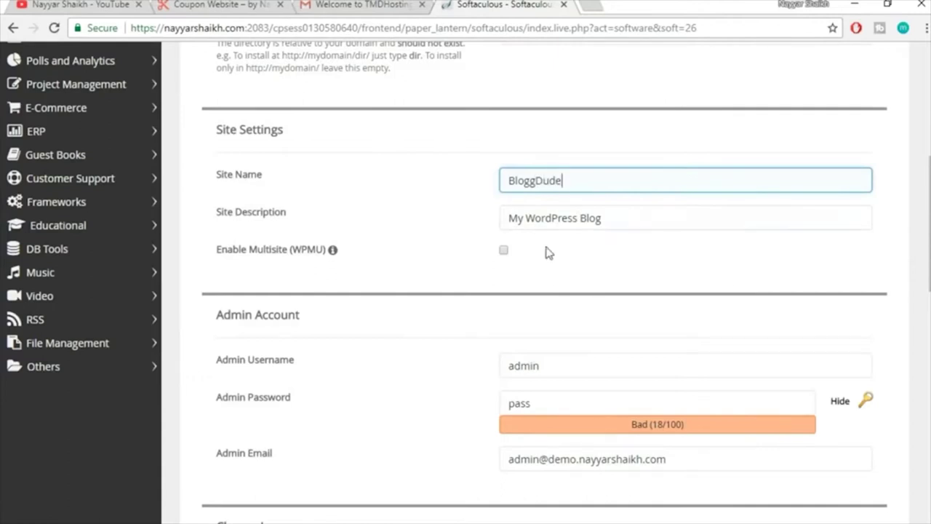
key(Tab)
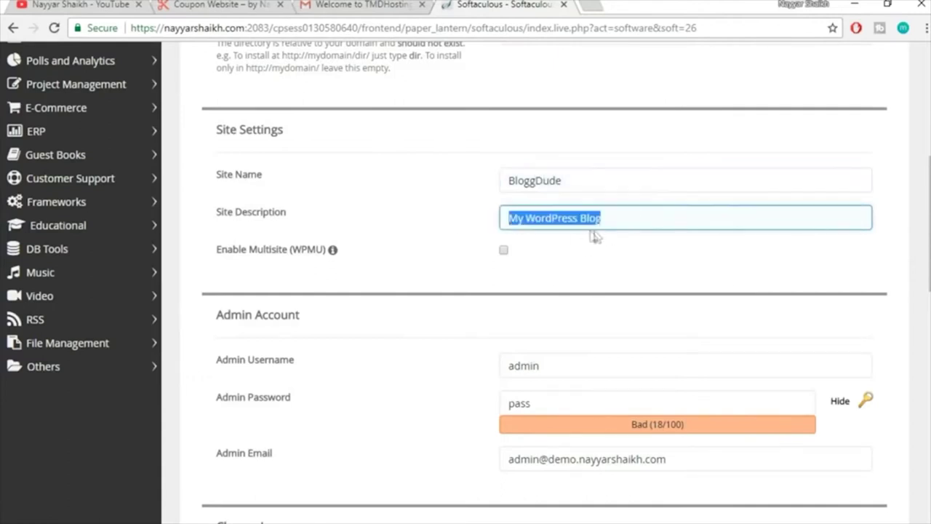
scroll(613, 272, down, 2)
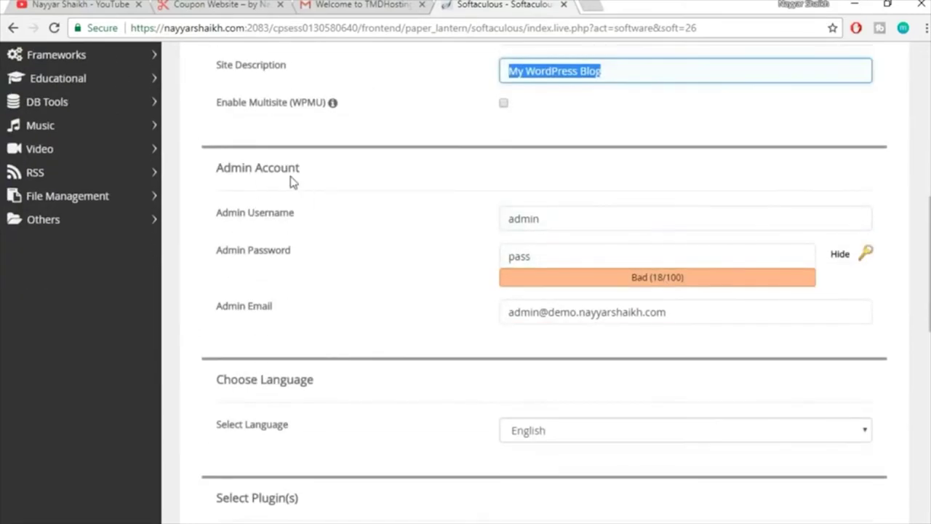
Replace the default admin username with a custom username
double_click(558, 218)
key(Tab)
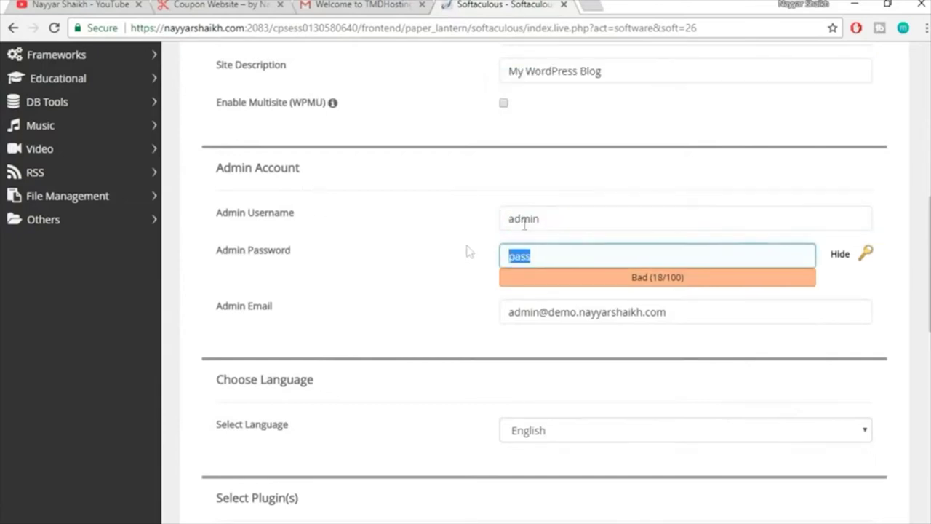
double_click(558, 216)
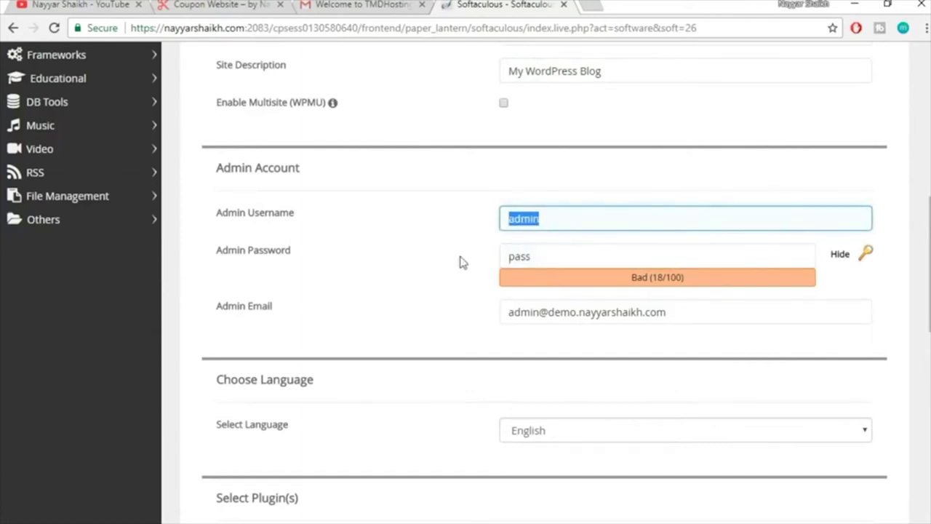
click(531, 240)
click(526, 211)
click(551, 241)
click(550, 246)
click(564, 228)
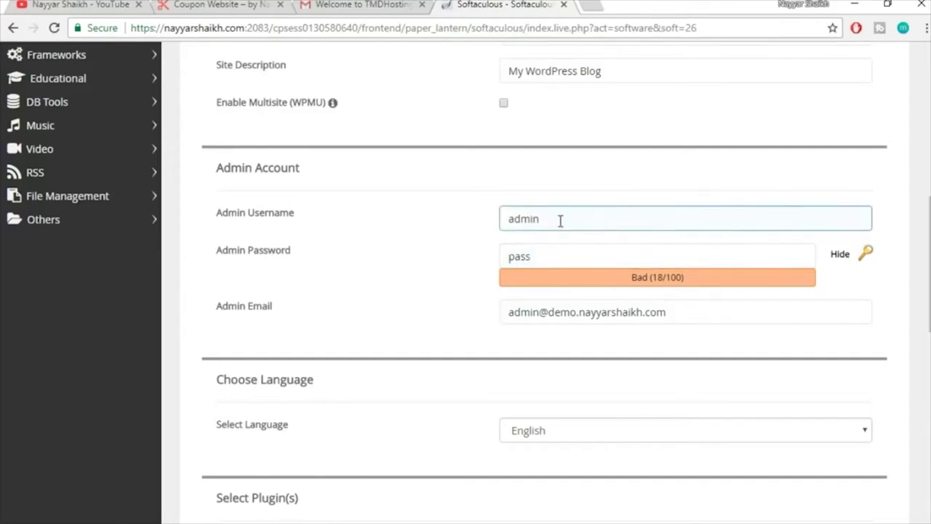
double_click(561, 221)
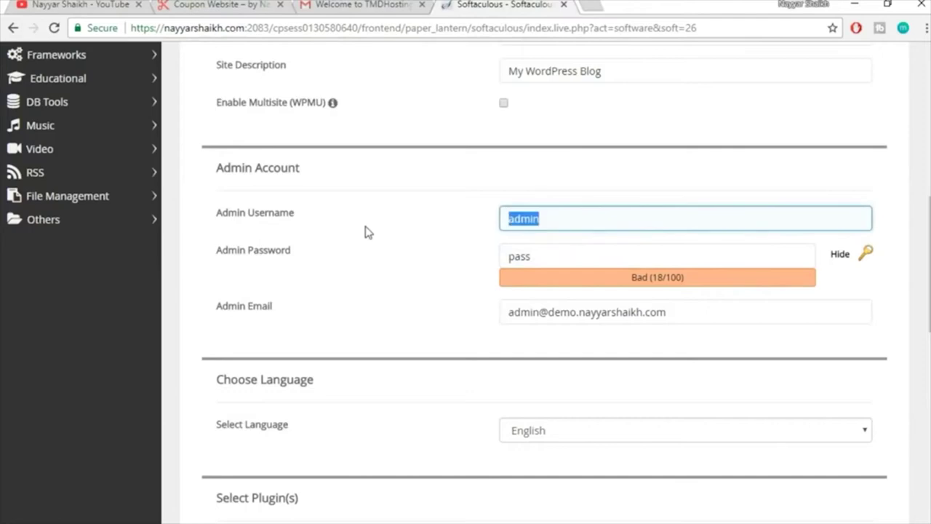
text(Nay)
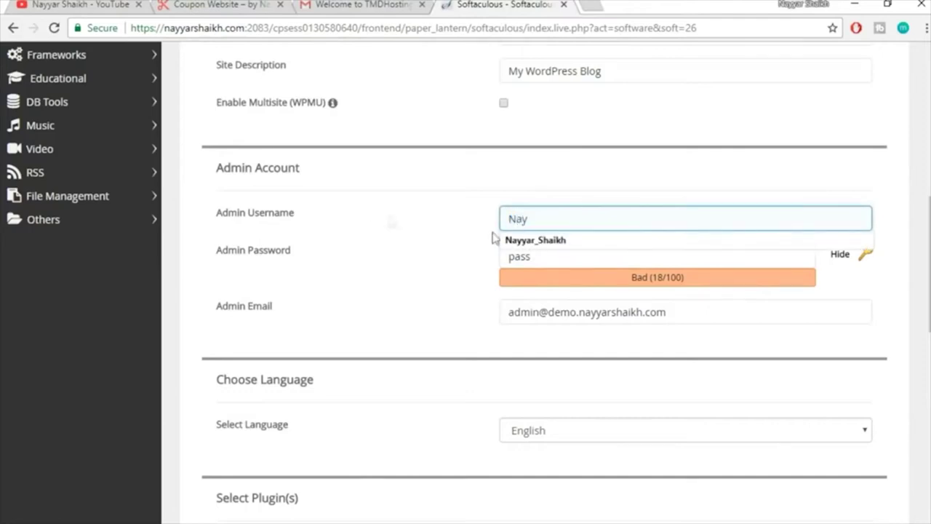
click(541, 249)
Mask the admin password field and enter a new admin password
drag(549, 257, 457, 260)
click(831, 256)
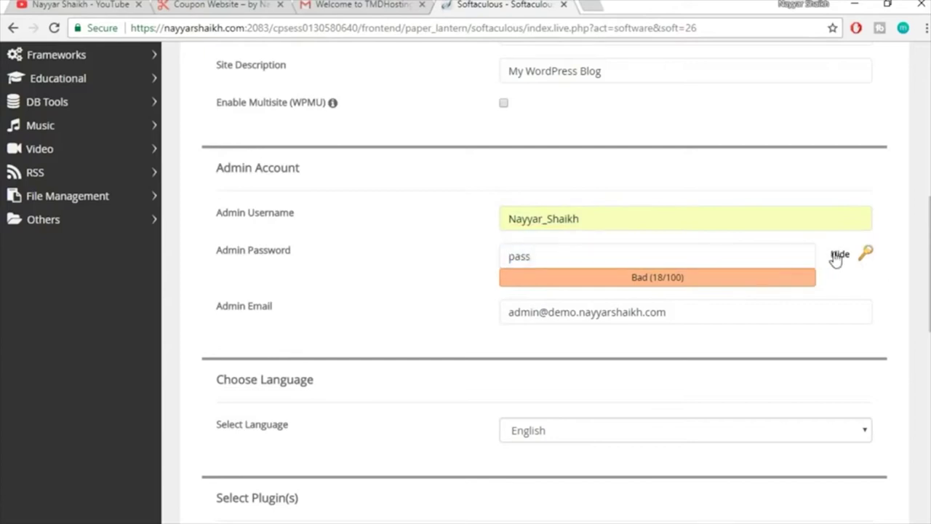
click(574, 257)
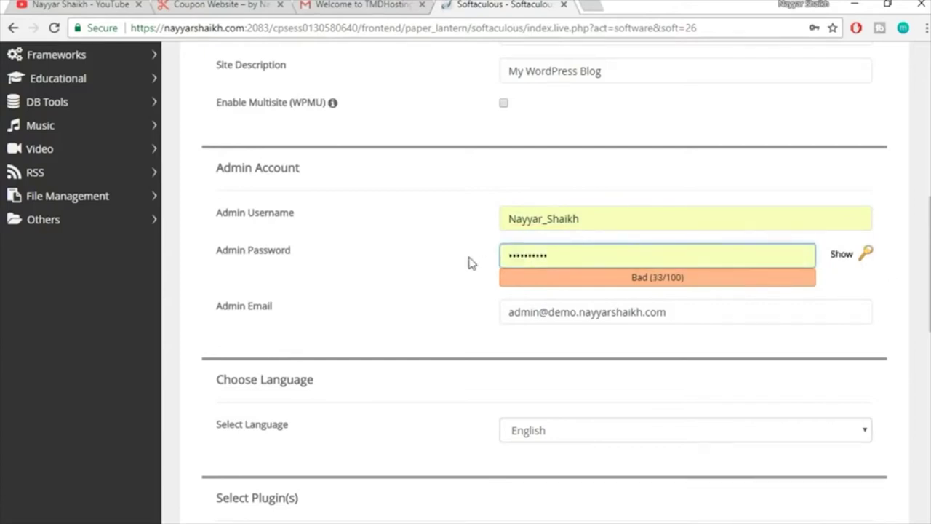
key(ctrl+a)
Replace the admin e-mail with the site owner's e-mail address
drag(740, 311, 486, 306)
text(re)
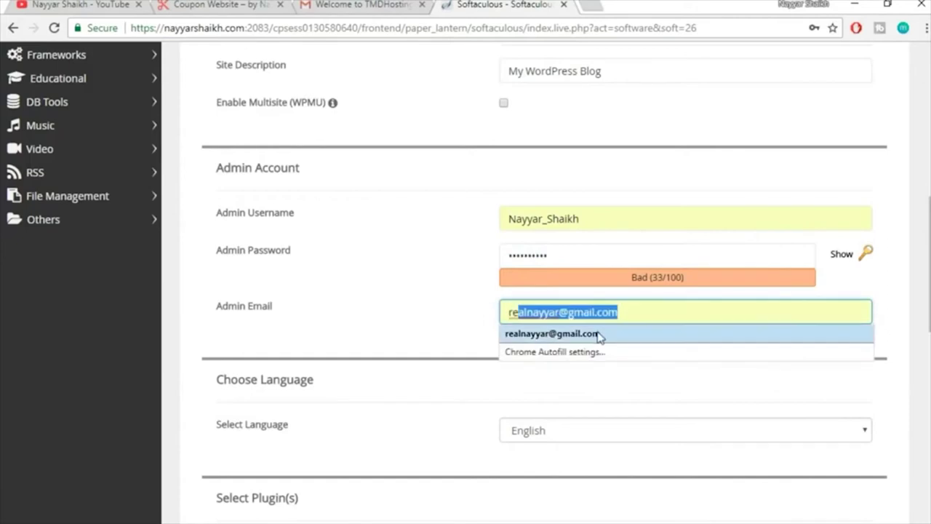
click(593, 334)
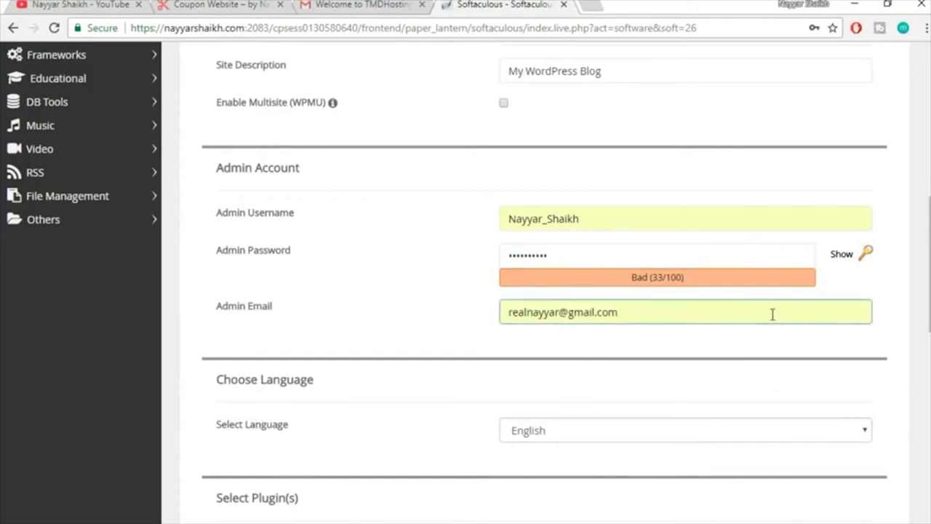
scroll(570, 441, down, 10)
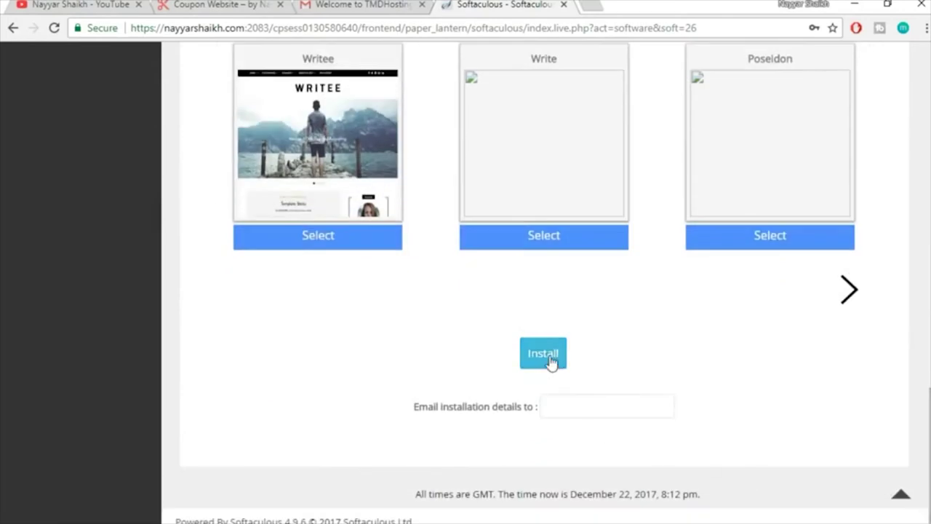
Run the WordPress install and open the Administrative URL from the success page
click(550, 357)
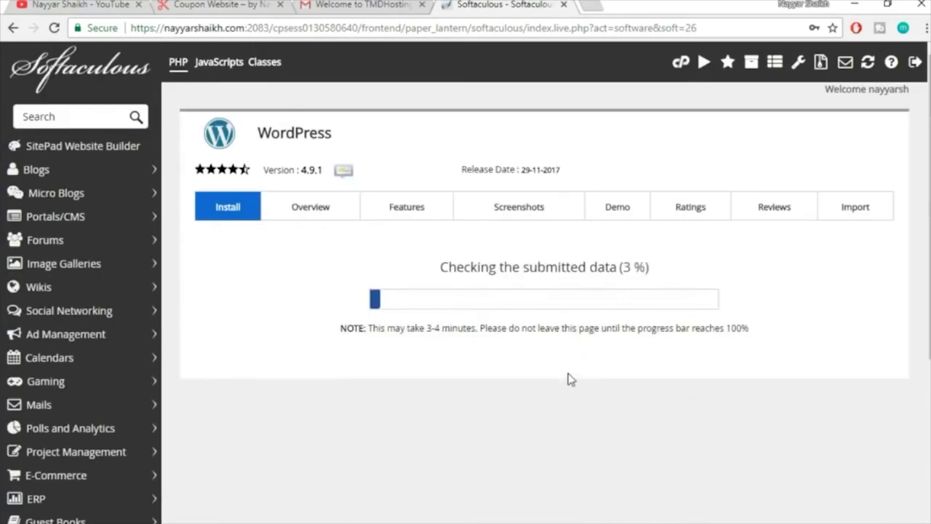
scroll(832, 316, down, 2)
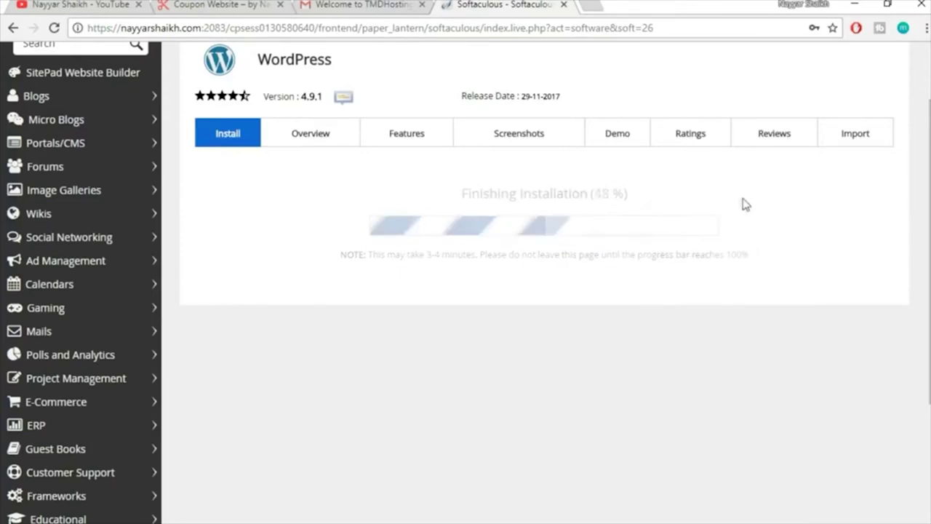
scroll(836, 307, down, 1)
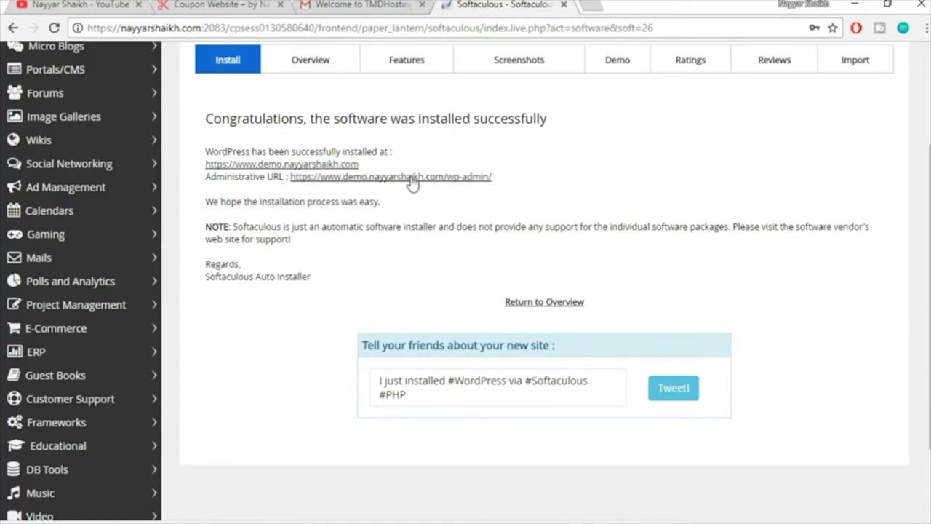
click(404, 177)
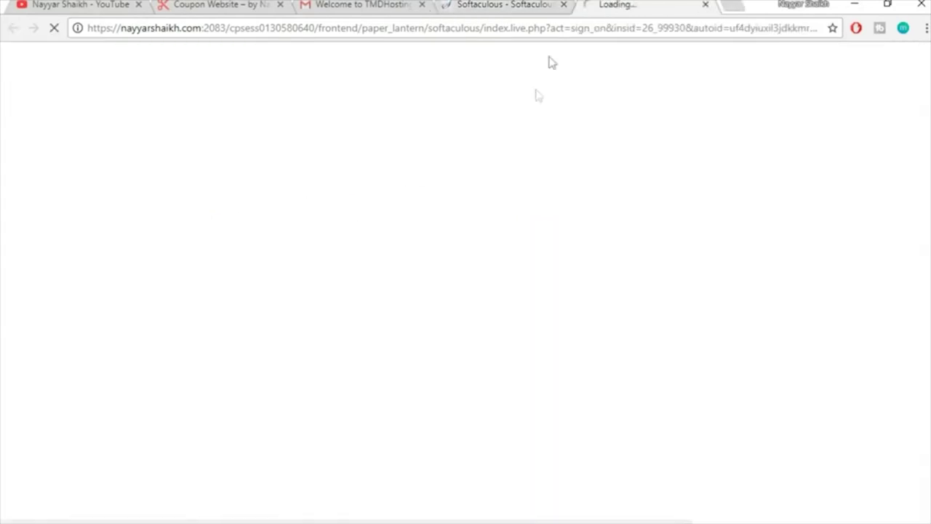
Close the hosting and Softaculous tabs, log out of the WP Super Cache warning, and go to Plugins
click(422, 5)
click(421, 5)
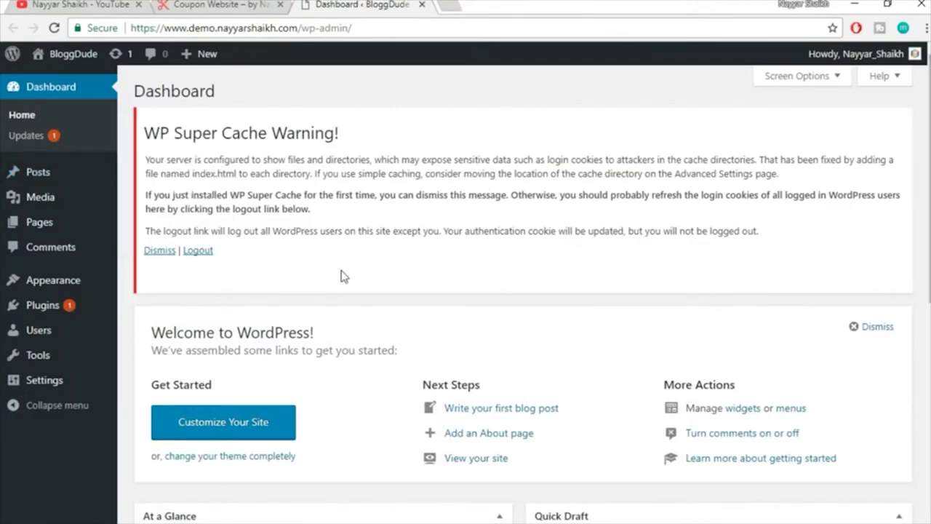
drag(144, 136, 220, 135)
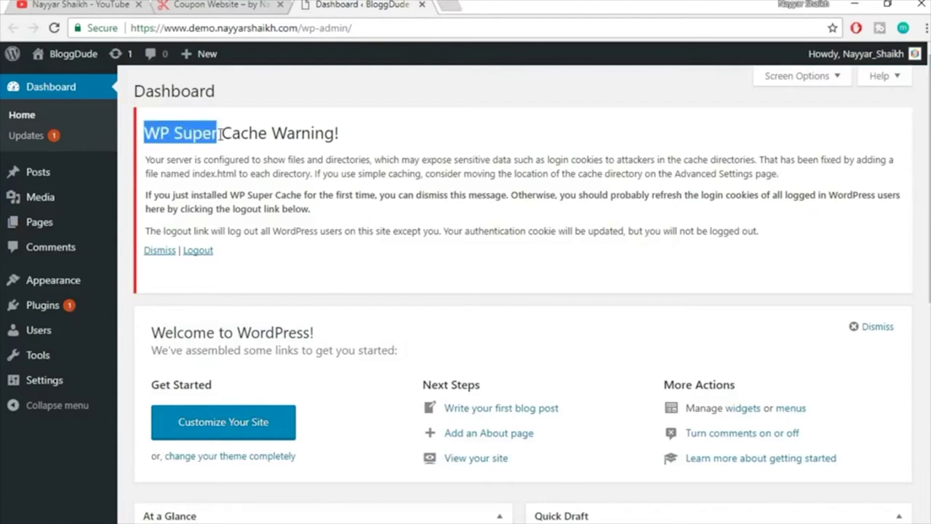
click(355, 159)
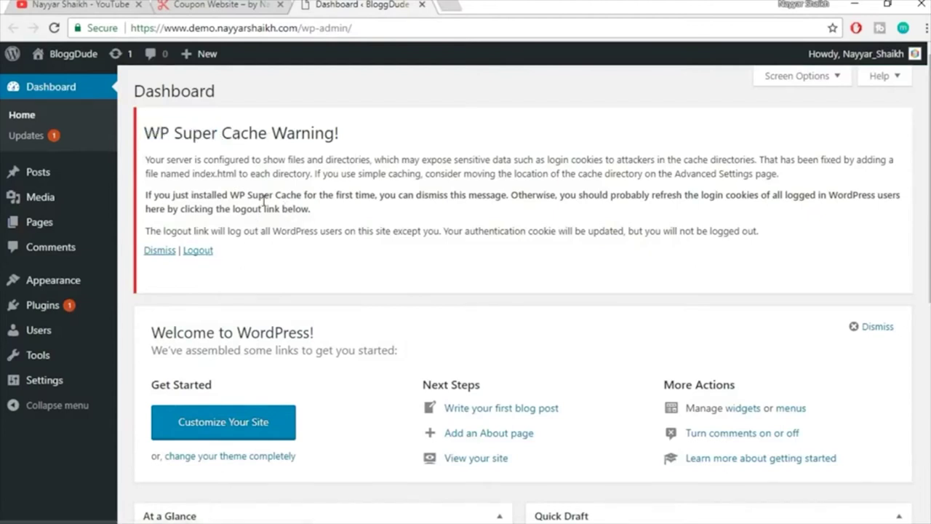
click(203, 252)
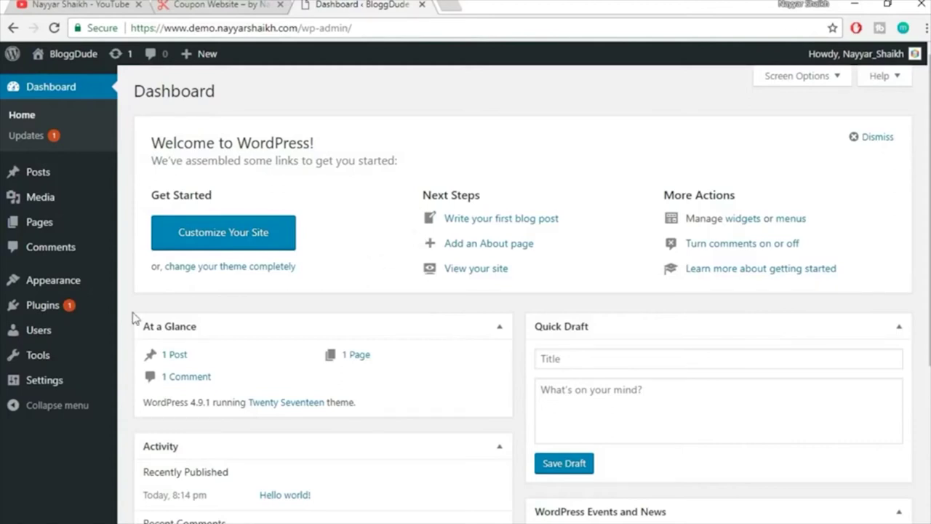
click(29, 306)
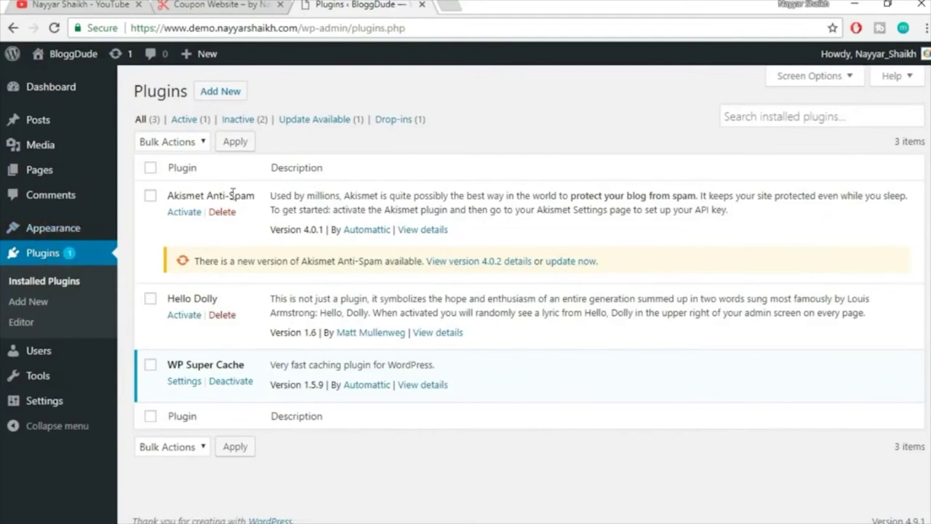
Deactivate WP Super Cache, then bulk-delete Akismet, Hello Dolly and WP Super Cache
click(234, 383)
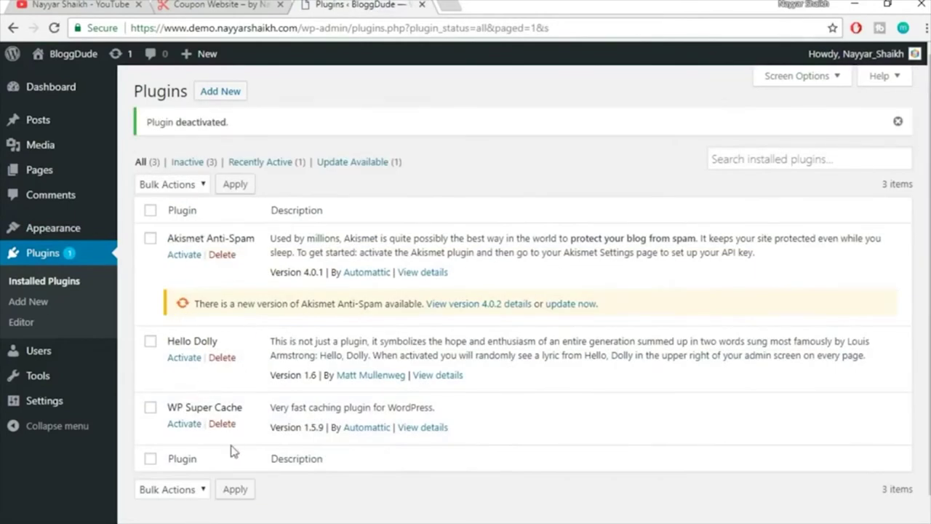
click(151, 211)
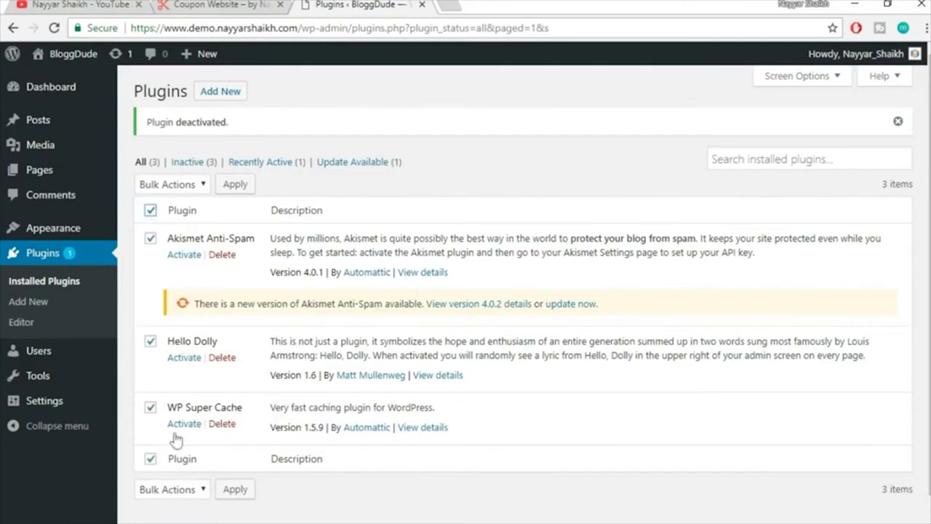
click(185, 184)
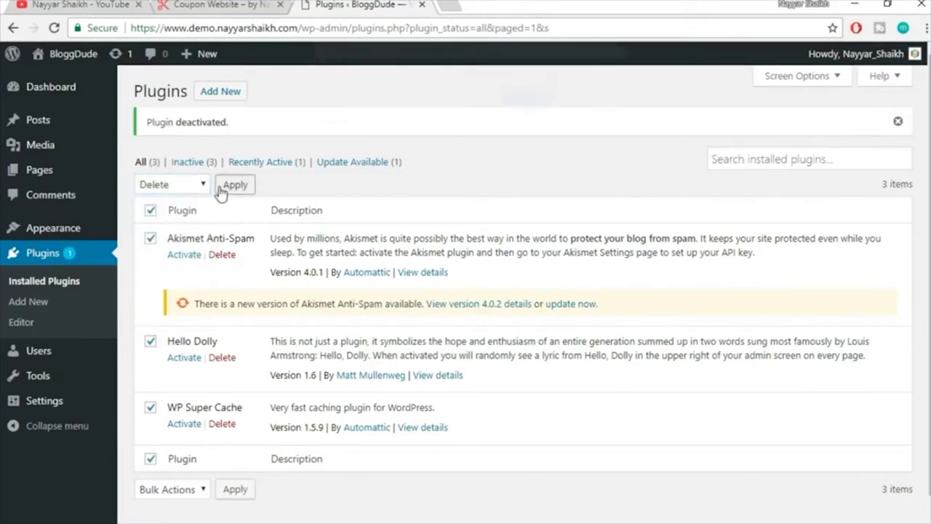
click(224, 188)
click(529, 109)
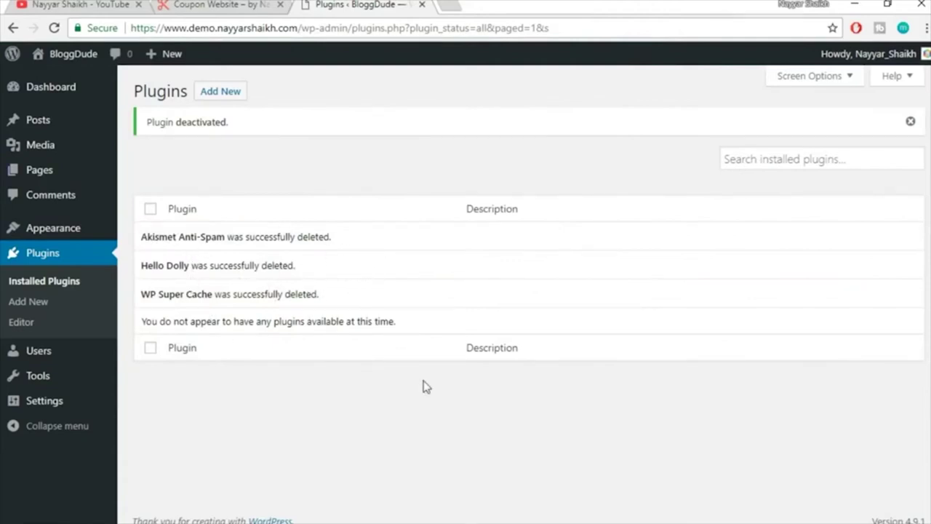
From the Themes page, delete Twenty Fifteen and then Twenty Sixteen through their Theme Details
click(51, 230)
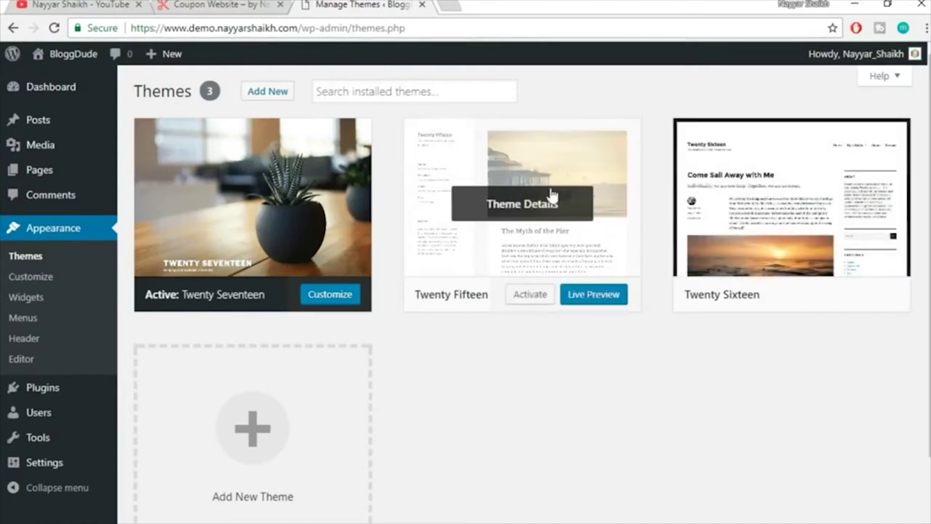
click(554, 195)
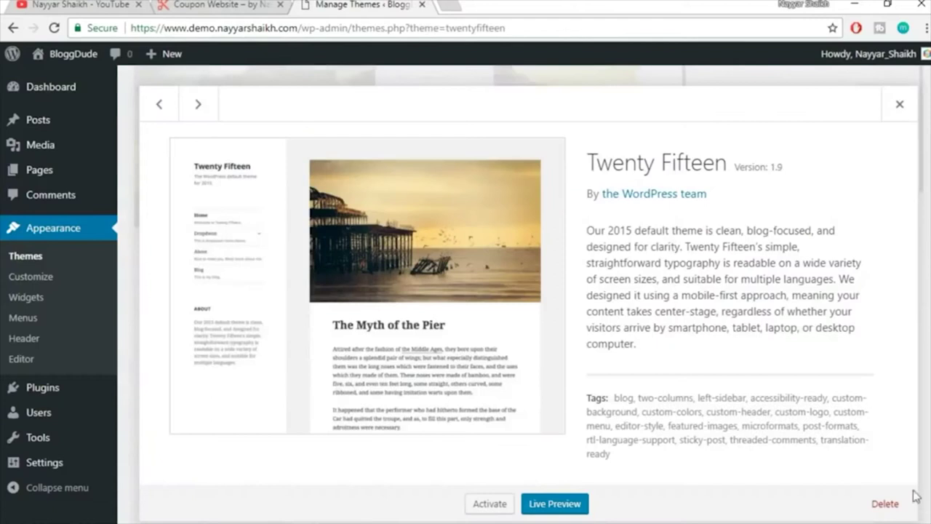
click(902, 502)
click(529, 129)
click(552, 218)
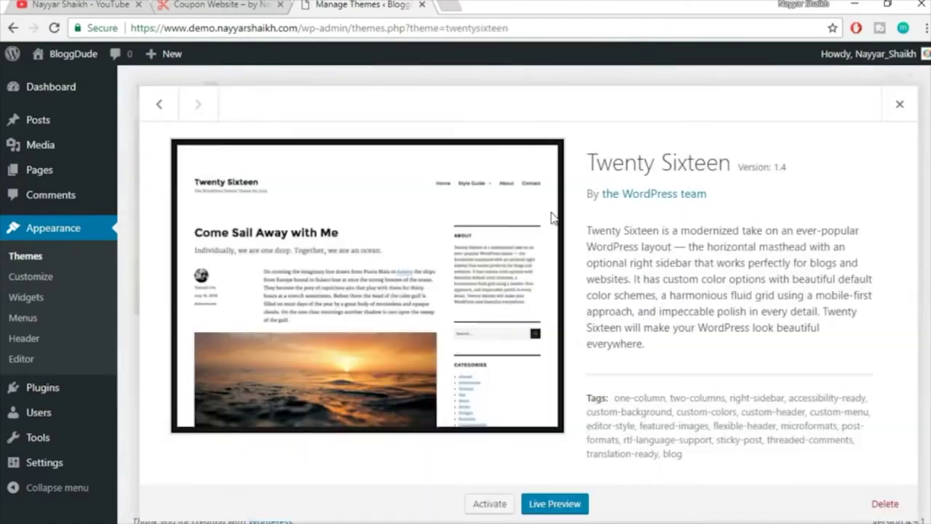
click(903, 504)
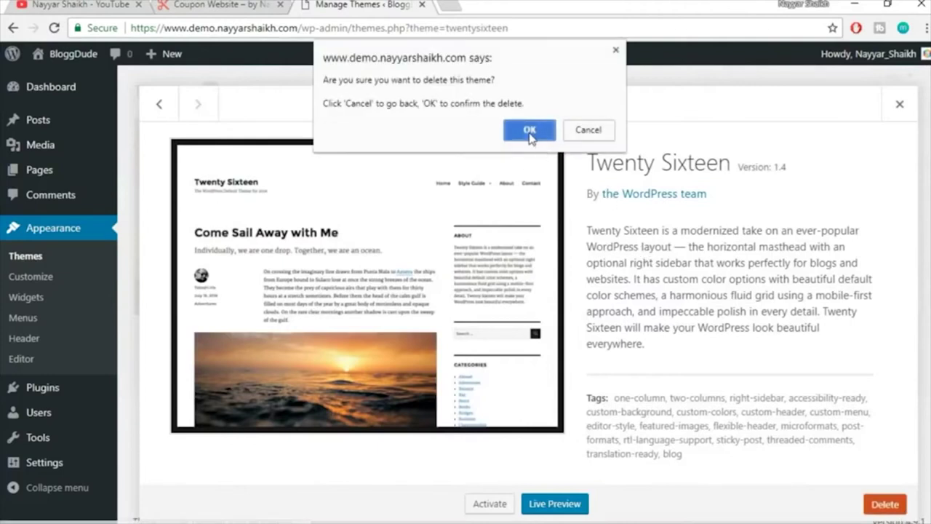
click(531, 129)
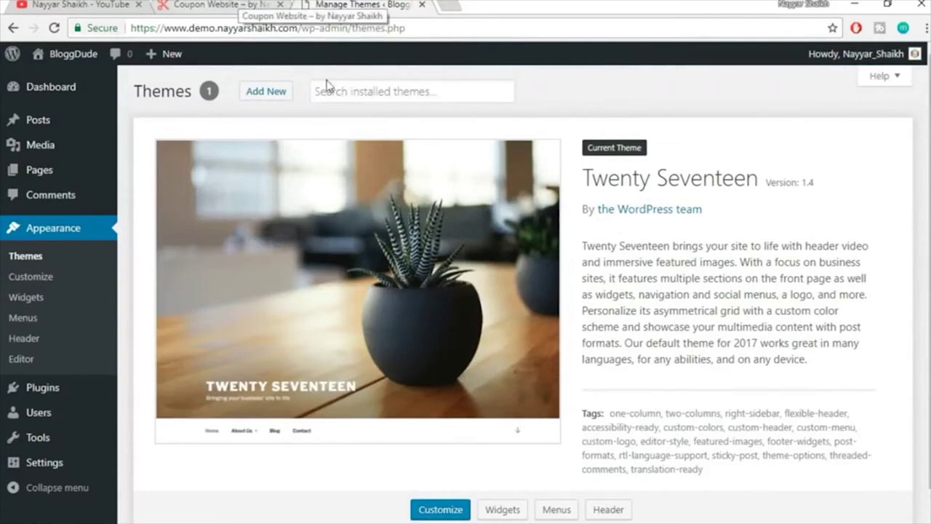
mouse_move(62, 67)
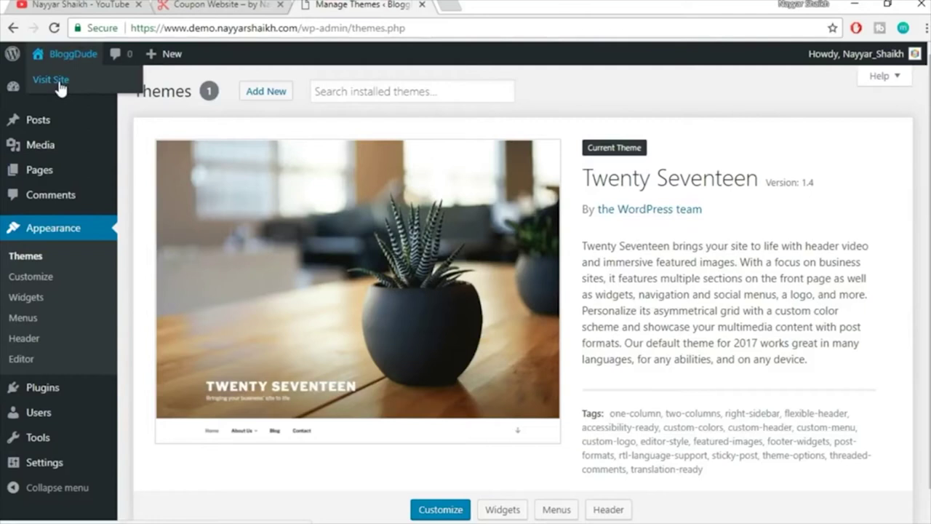
Open the live BloggDude site in a new tab and look over its homepage
right_click(61, 87)
click(125, 92)
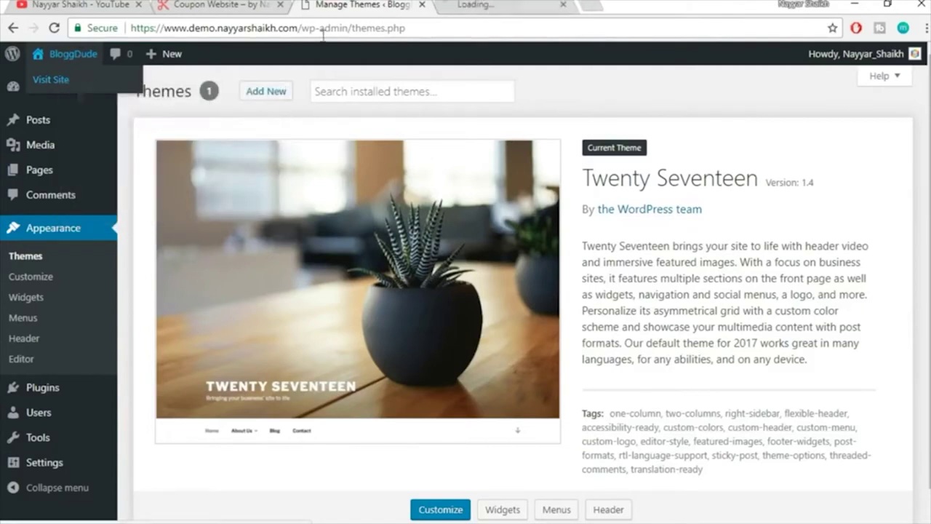
click(502, 4)
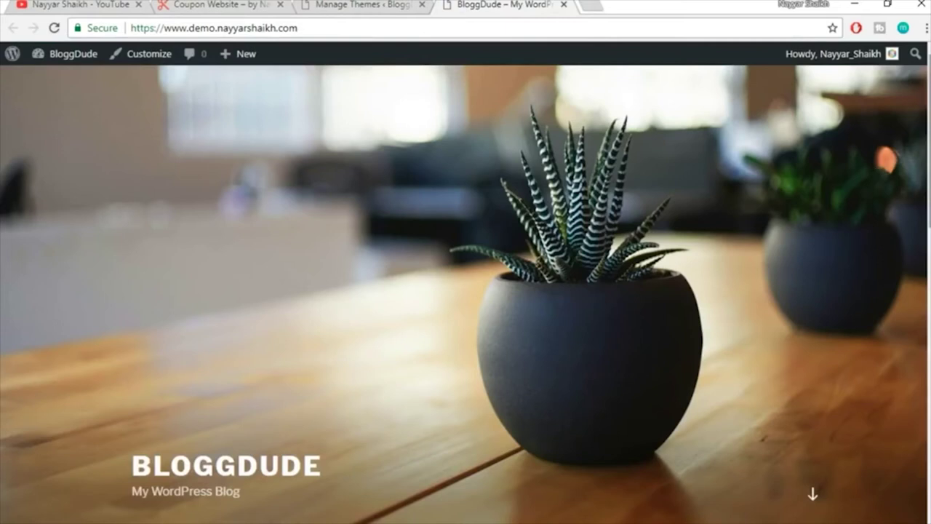
scroll(466, 291, down, 15)
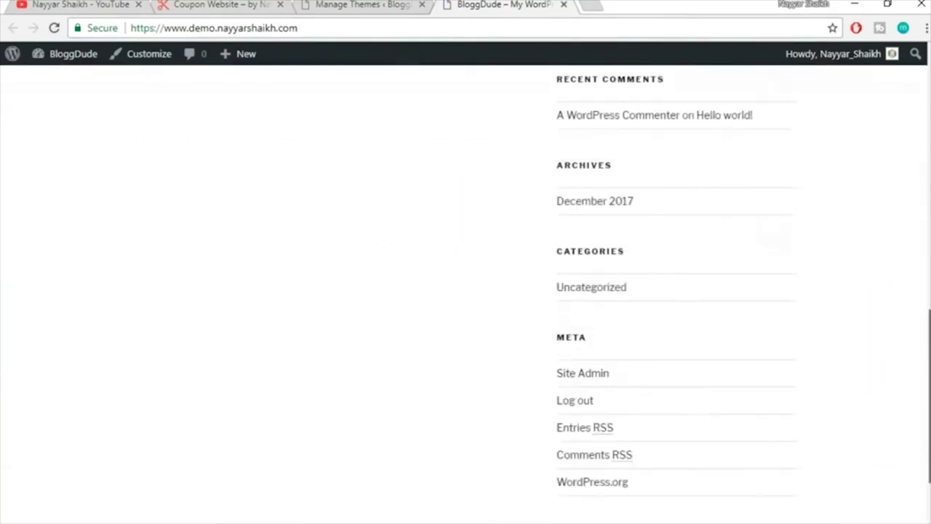
scroll(465, 291, up, 15)
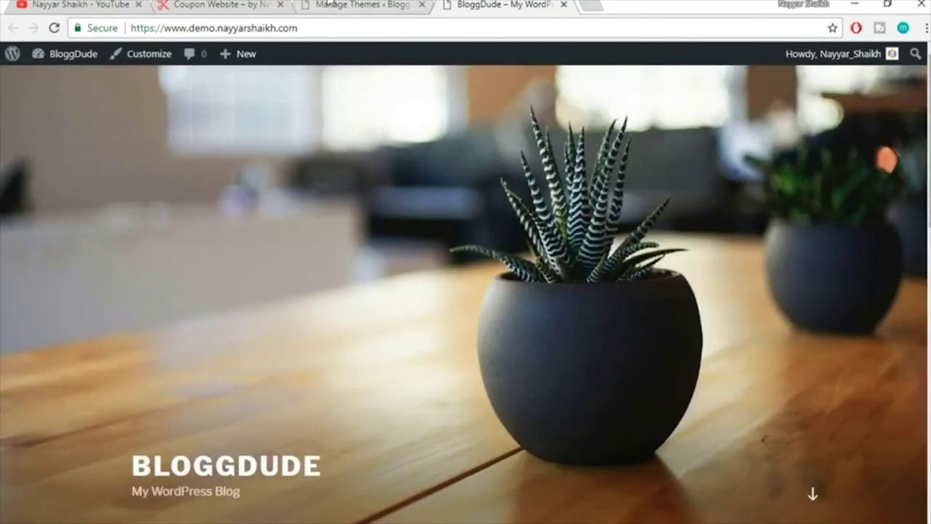
Look over the coupon demo website from bottom to top
click(196, 5)
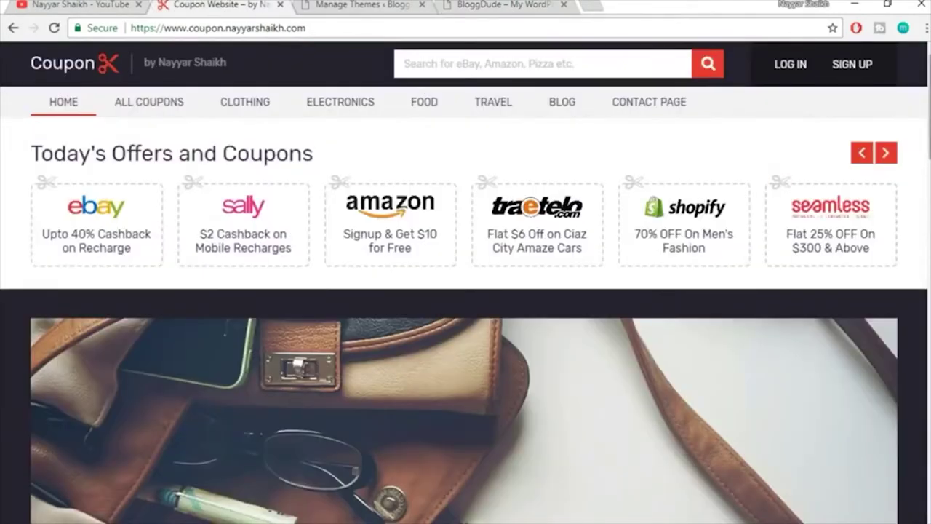
scroll(466, 291, down, 2)
key(End)
key(Home)
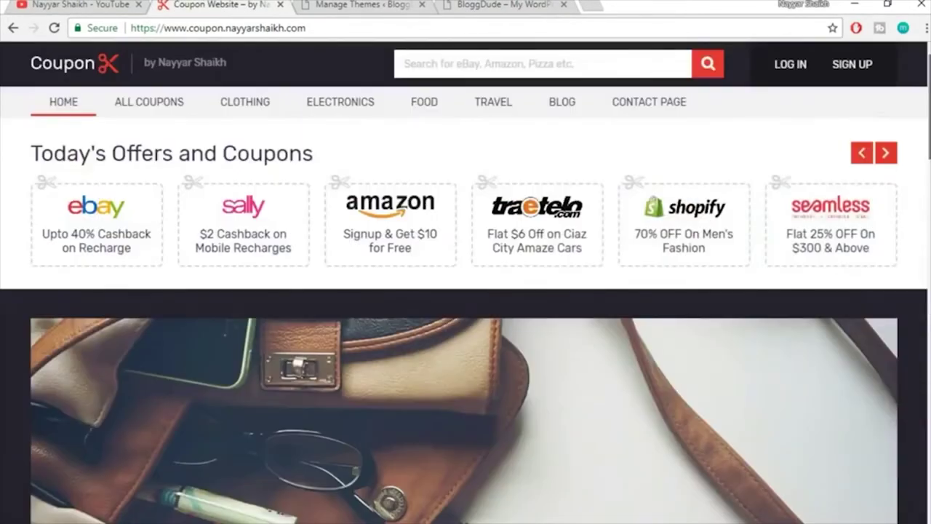
Return to the BloggDude blog front page and open a blank new tab
click(484, 4)
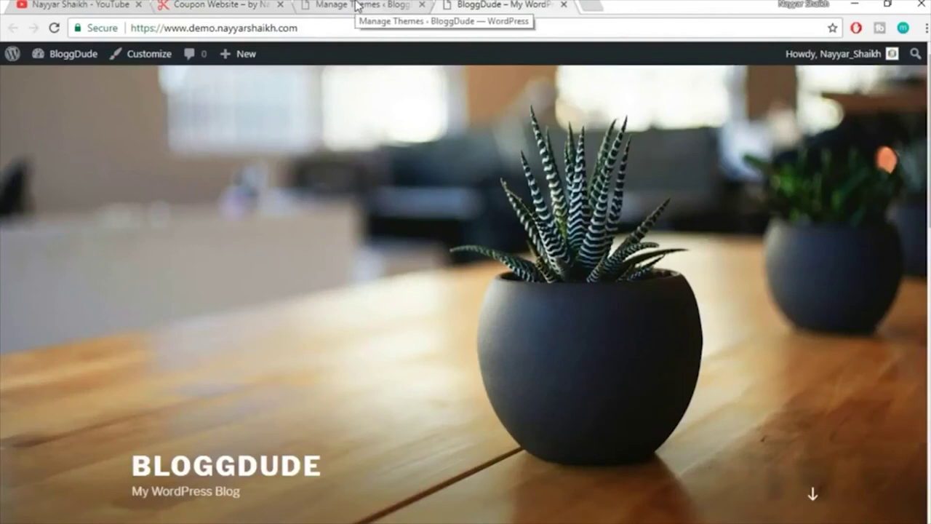
click(357, 6)
click(520, 6)
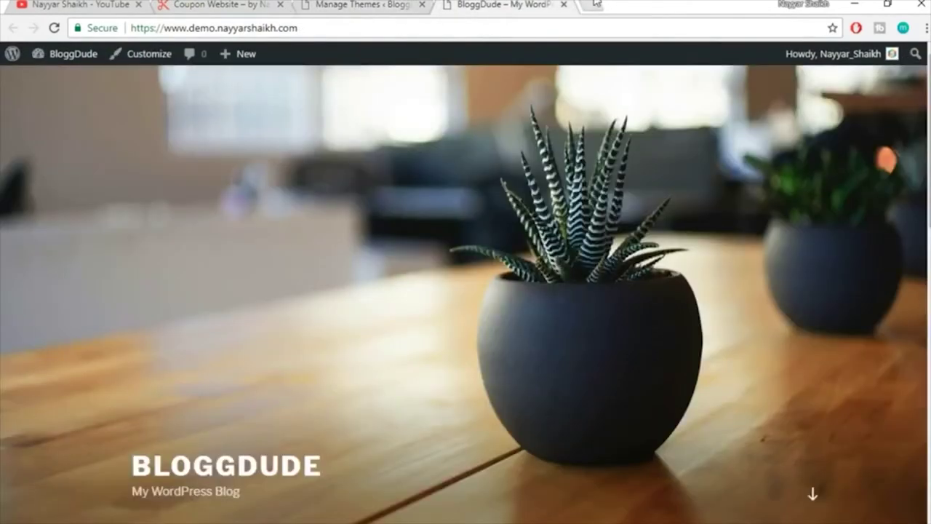
click(598, 6)
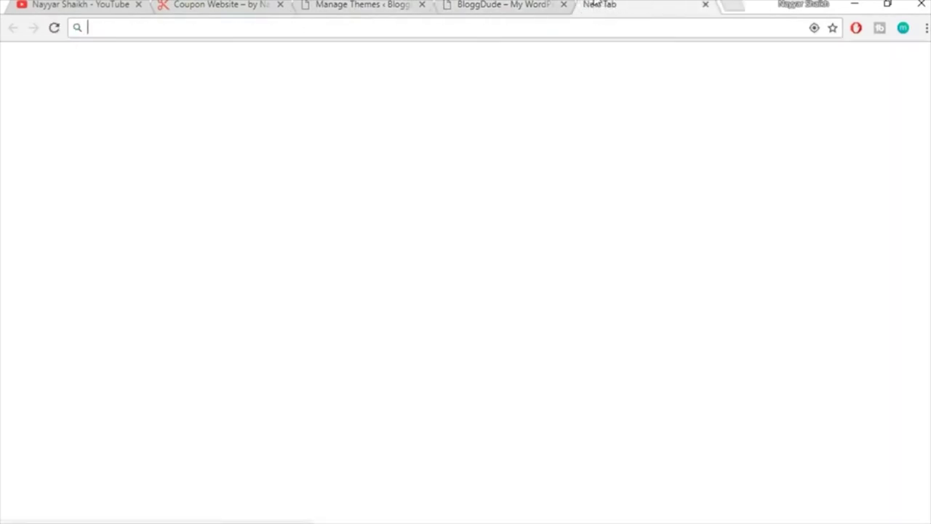
Load bloggdude.com/coupon and dismiss the winter promotion banner
text(bloggdude.com)
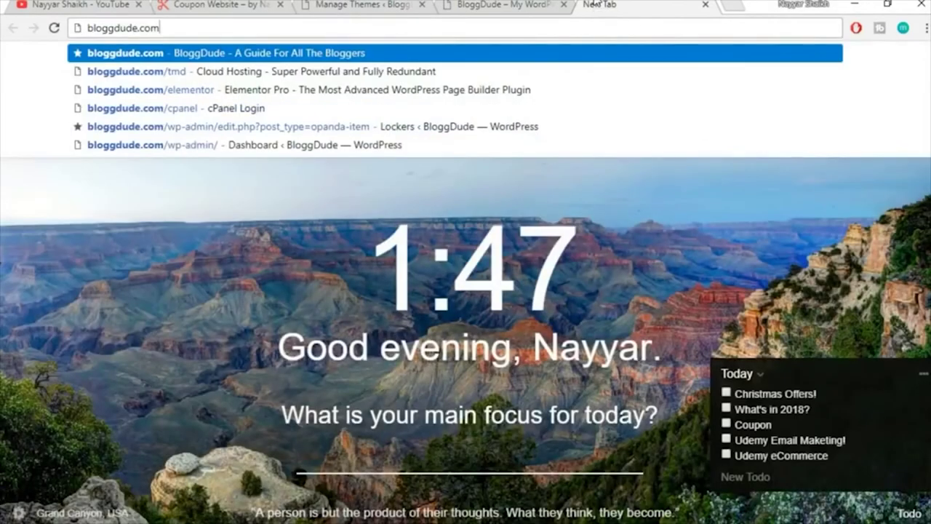
text(/coupon)
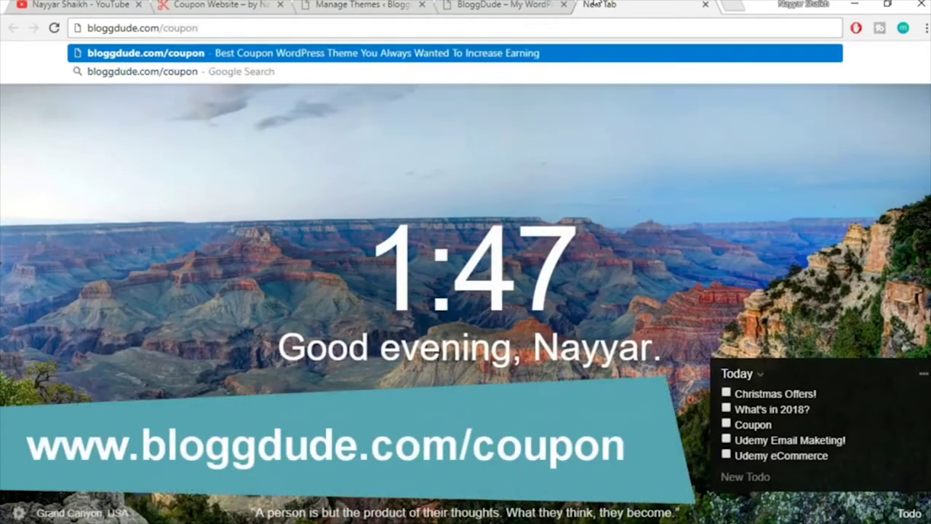
key(Return)
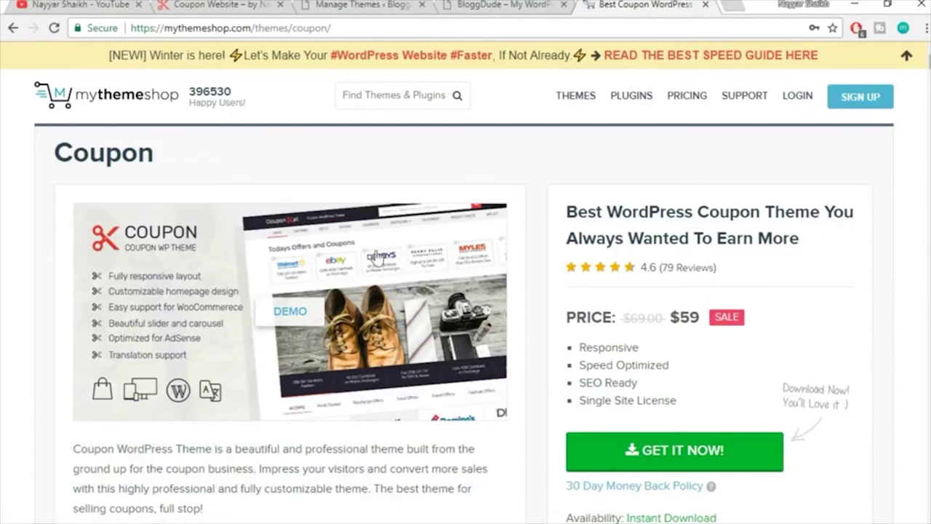
scroll(918, 282, down, 2)
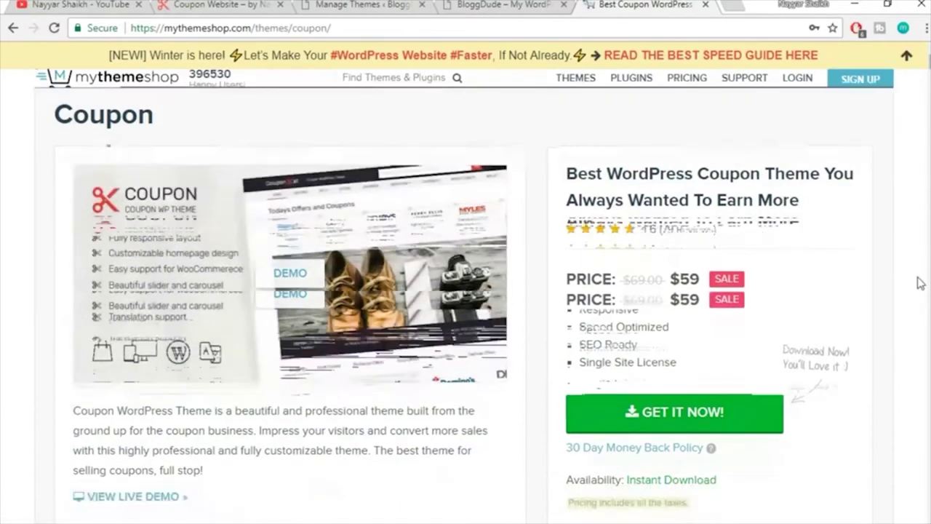
scroll(920, 282, up, 2)
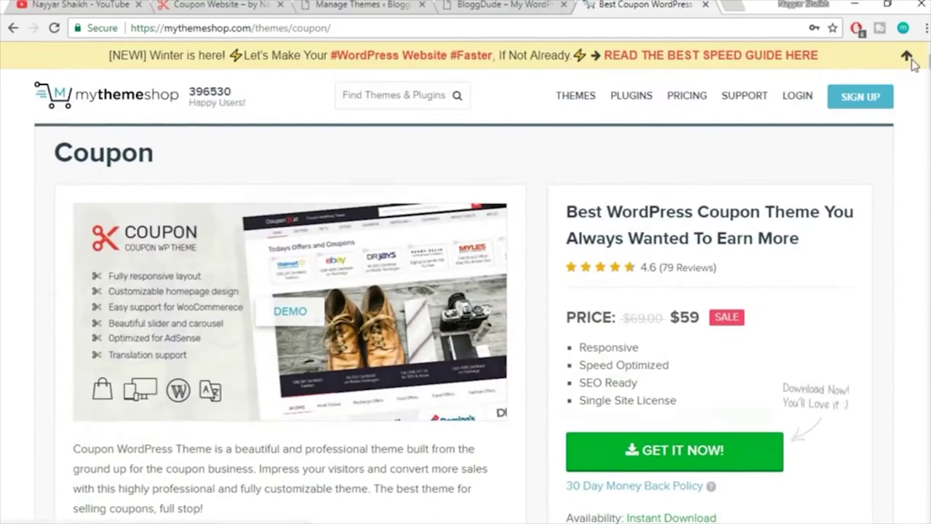
click(907, 57)
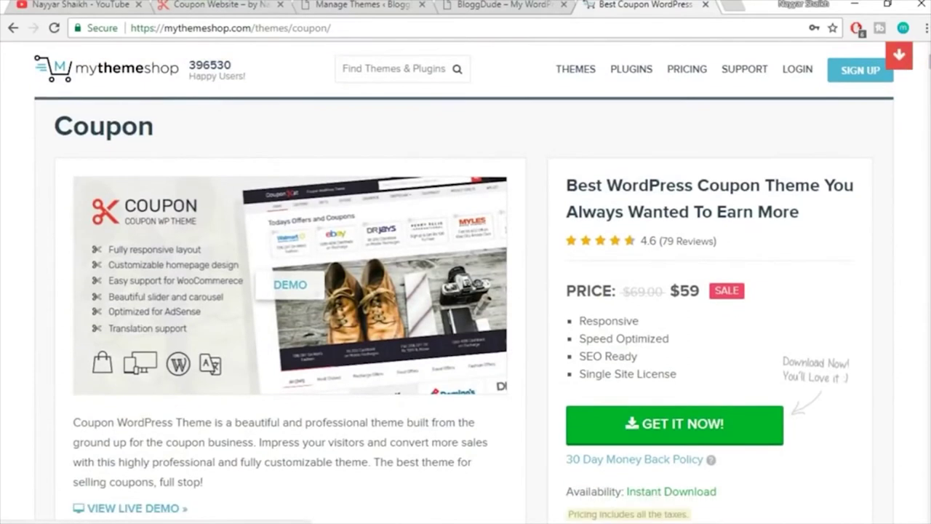
Highlight the Coupon theme's $59 sale price, then go to the MyThemeShop pricing plans
double_click(685, 290)
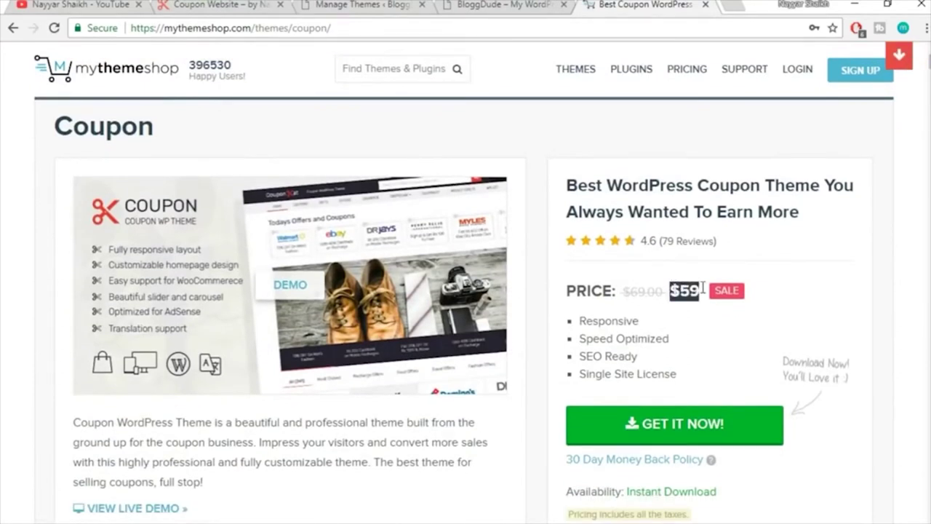
click(703, 288)
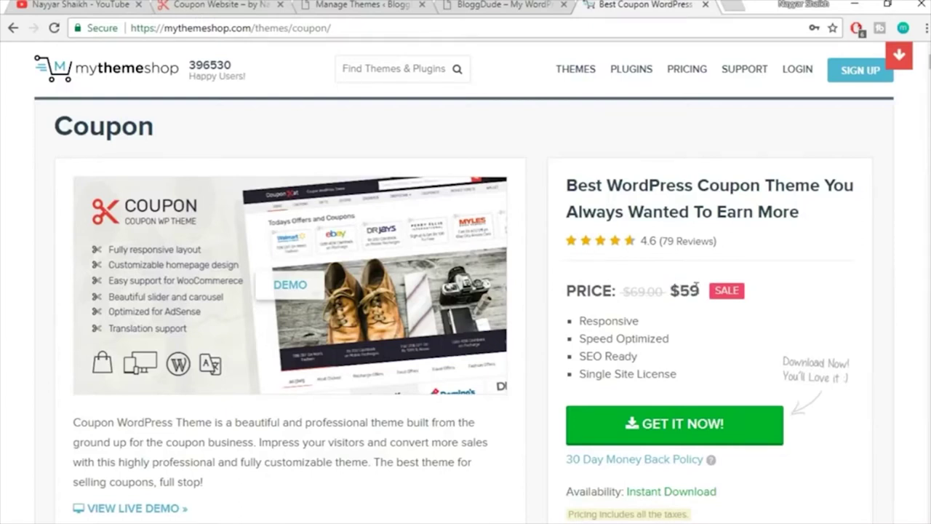
double_click(685, 290)
click(677, 291)
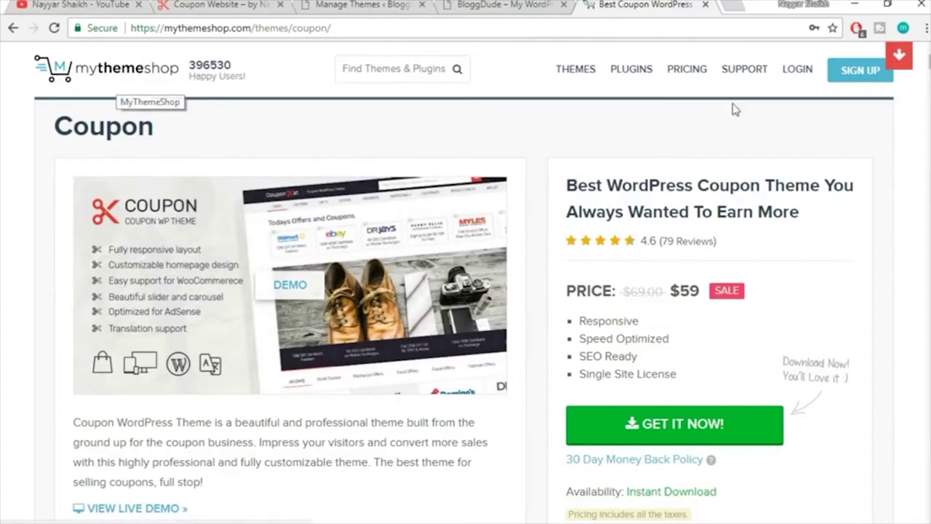
click(680, 73)
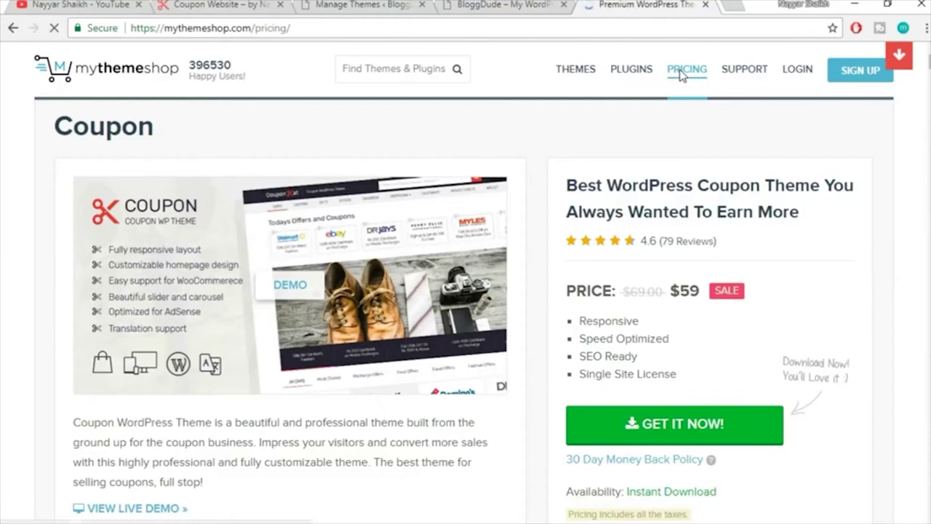
Scroll the pricing plans, highlighting the FREE THEME and SINGLE PRODUCT headings and the $59 price
scroll(893, 209, down, 2)
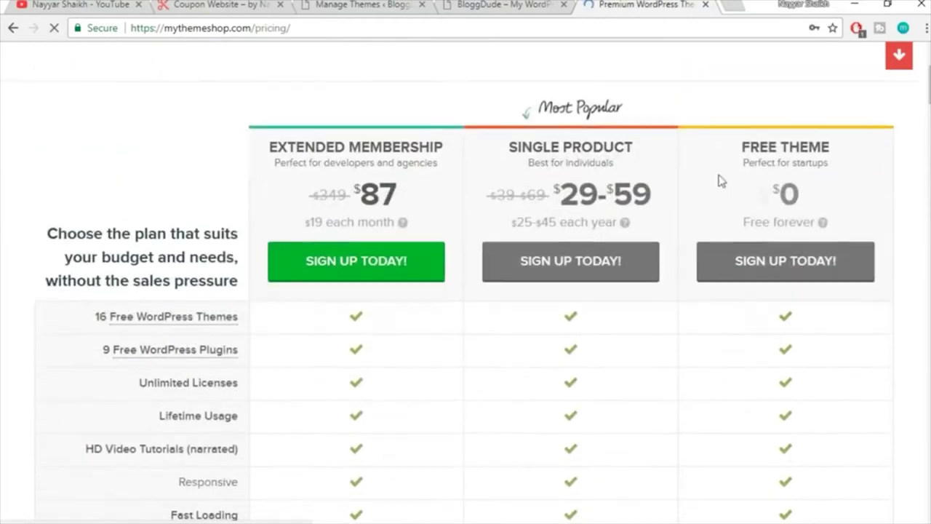
scroll(889, 294, down, 10)
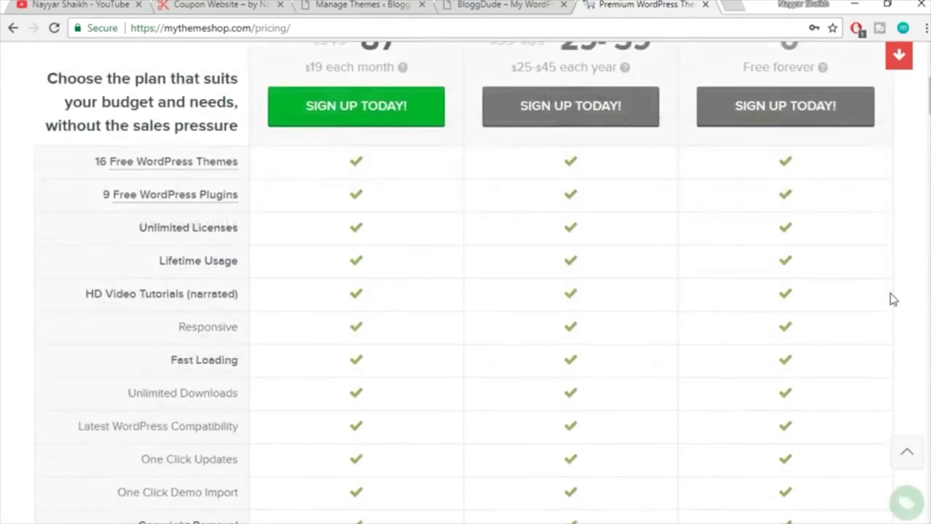
scroll(889, 286, up, 10)
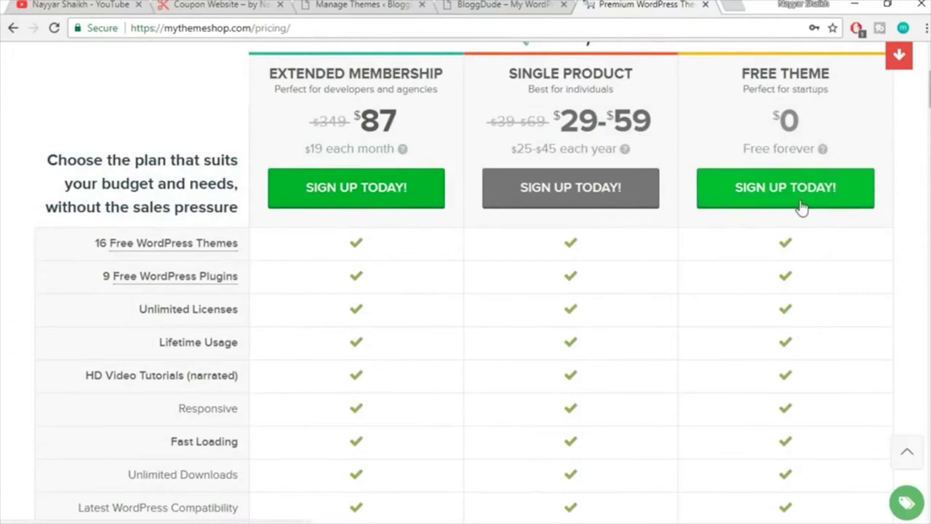
scroll(613, 256, up, 3)
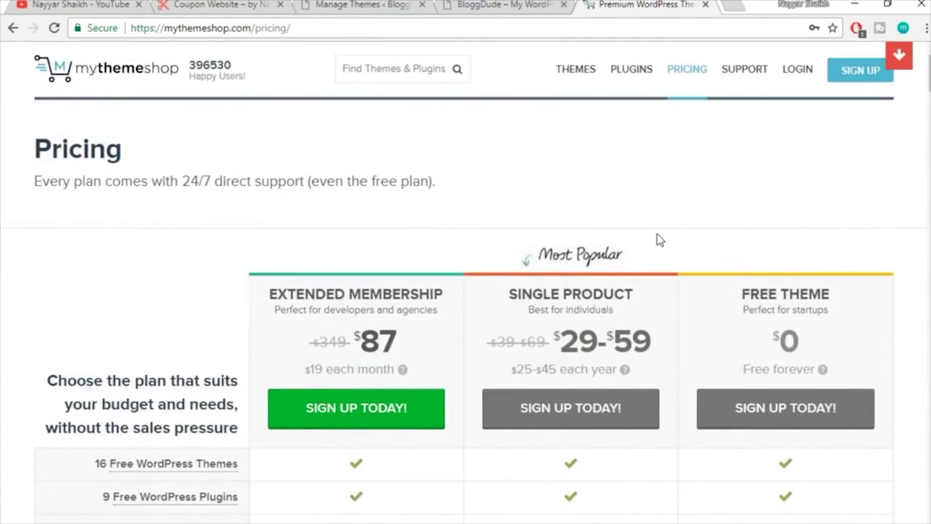
scroll(827, 282, down, 1)
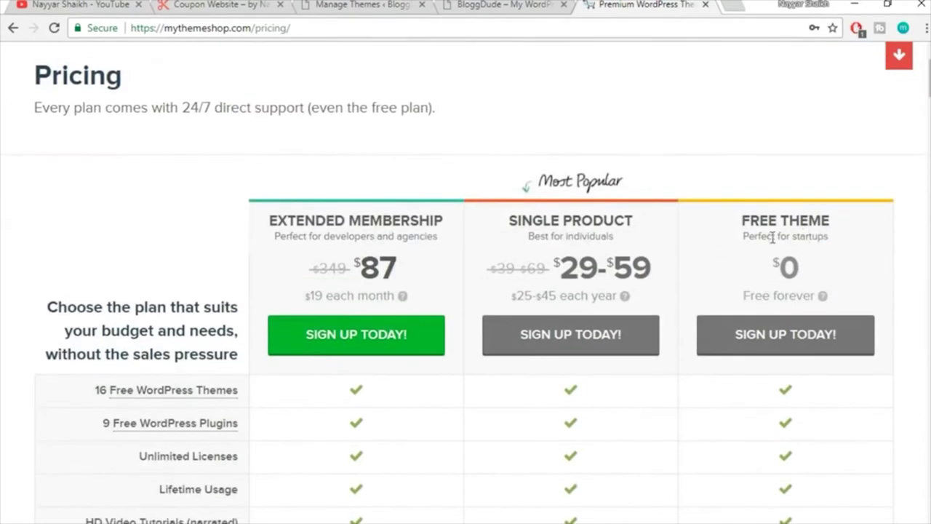
drag(742, 215, 846, 235)
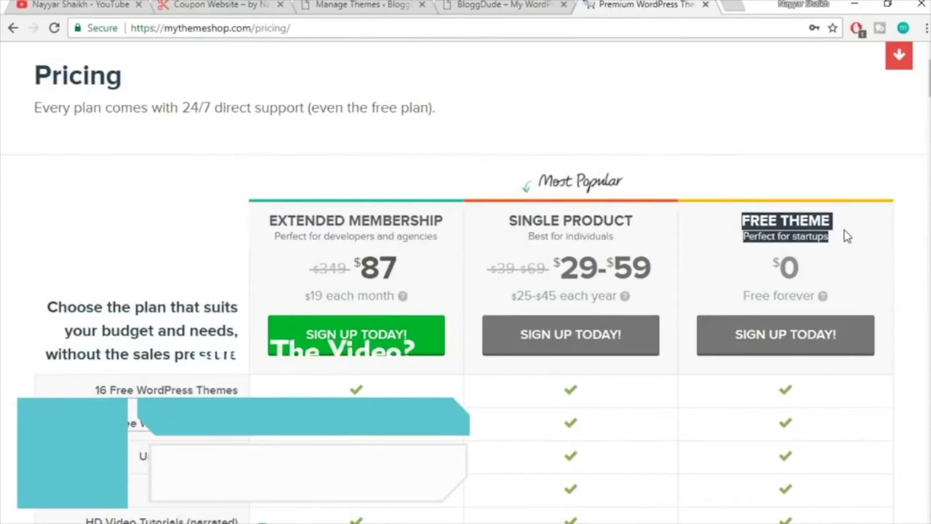
click(849, 235)
scroll(863, 244, down, 2)
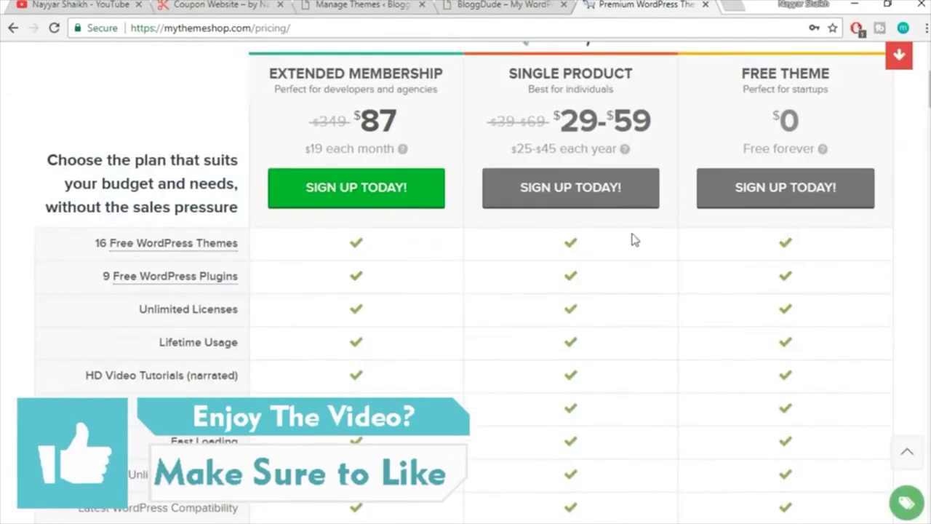
drag(521, 70, 638, 83)
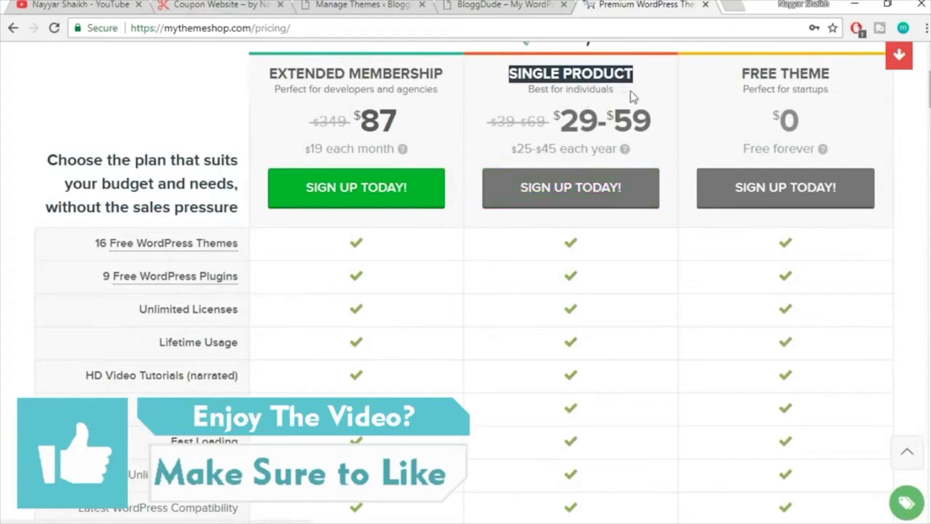
click(645, 90)
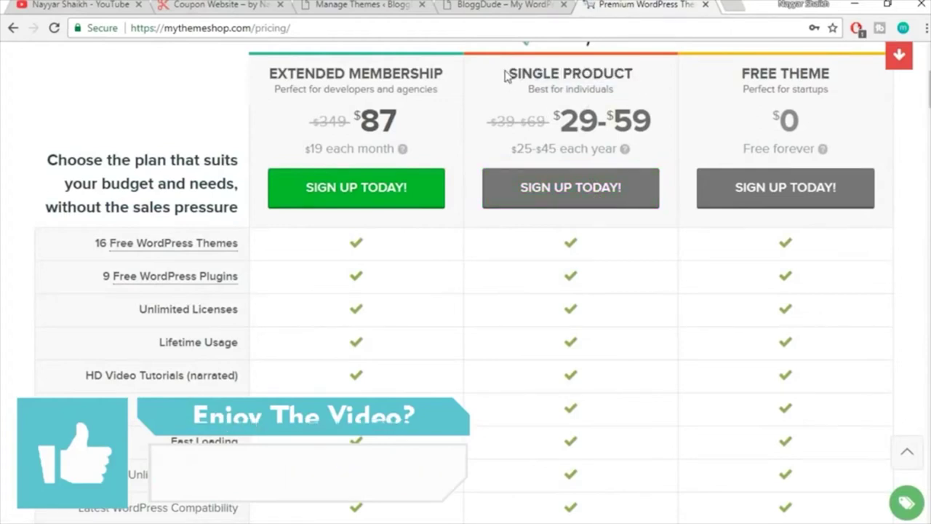
drag(507, 73, 611, 73)
click(611, 73)
drag(659, 121, 607, 120)
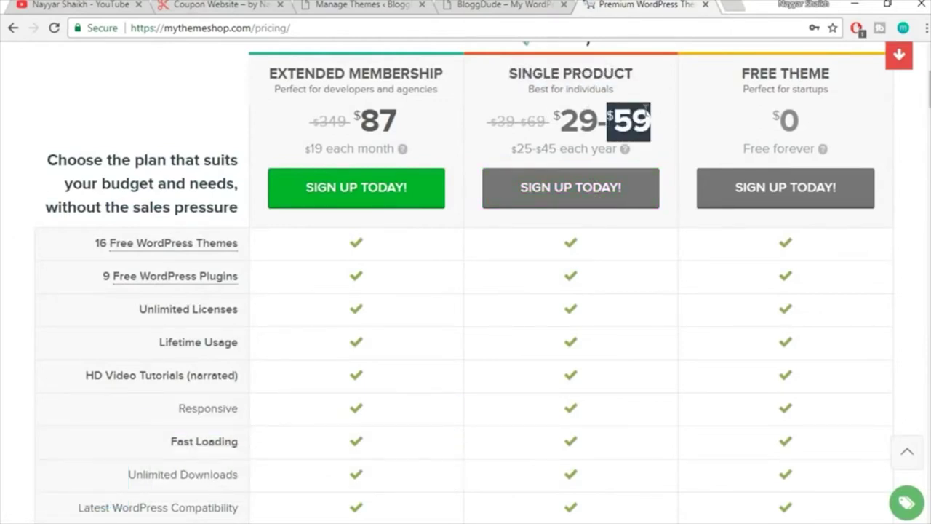
click(646, 109)
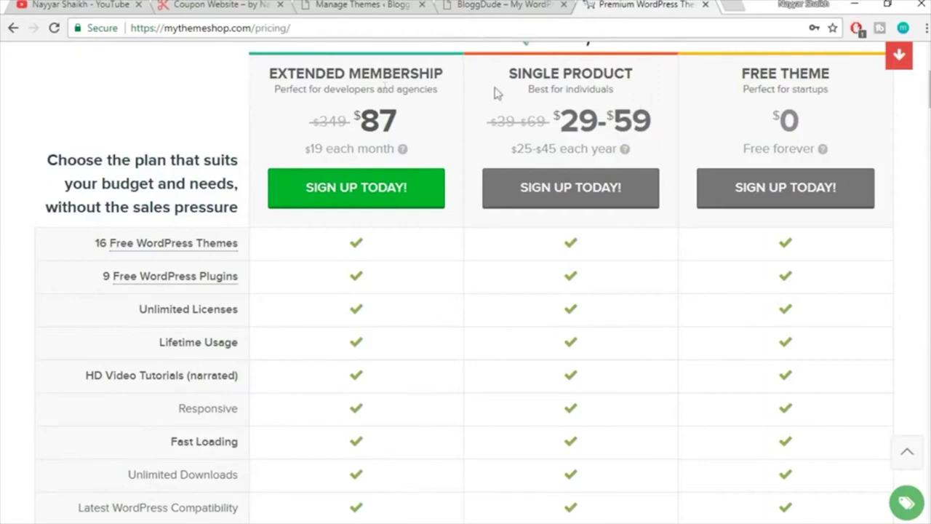
Highlight the EXTENDED MEMBERSHIP heading and its 87 price
drag(269, 73, 440, 71)
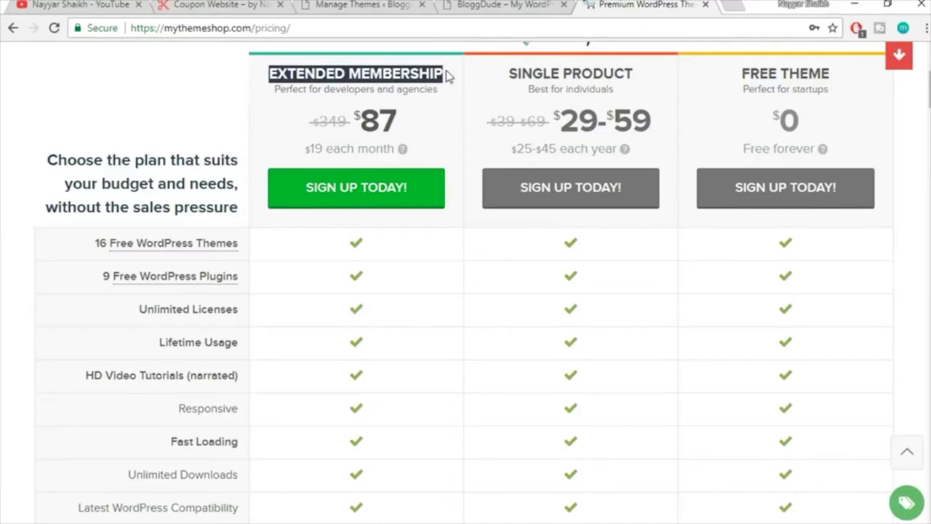
drag(410, 121, 361, 121)
click(405, 121)
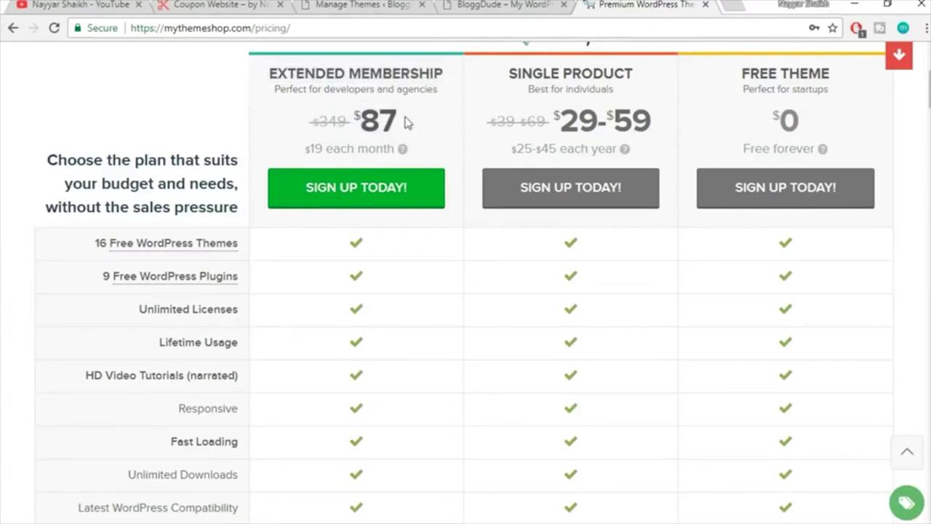
double_click(379, 121)
click(405, 122)
drag(400, 122, 360, 121)
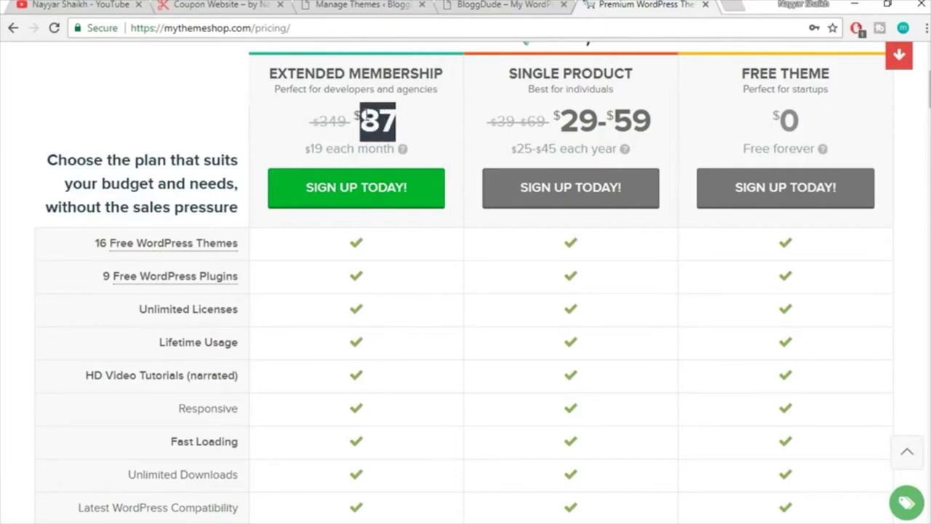
click(401, 121)
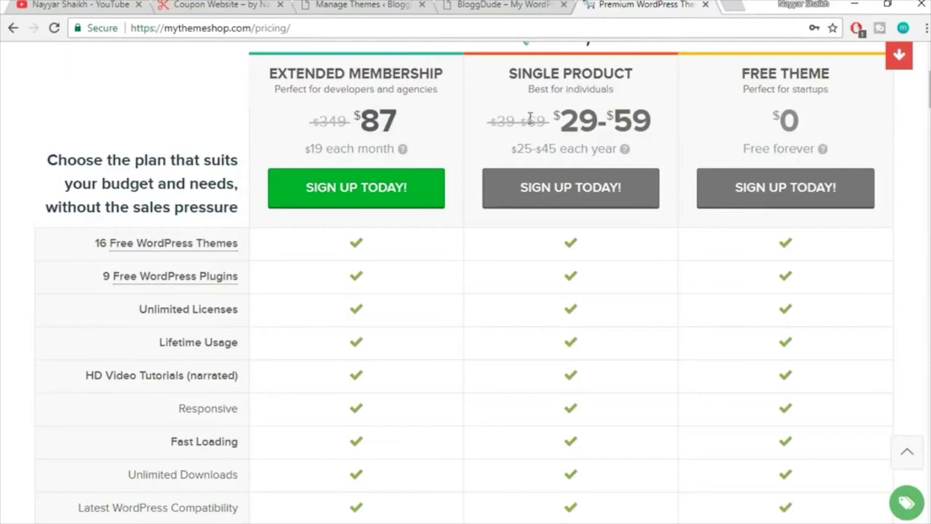
scroll(404, 339, down, 10)
scroll(404, 342, down, 1)
scroll(403, 341, up, 1)
mouse_move(90, 185)
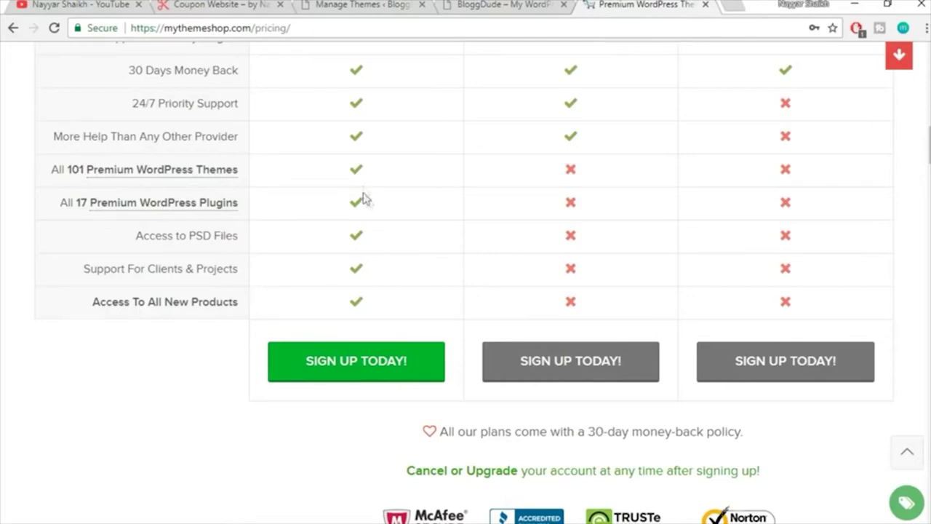
Compare the $87 Extended Membership price with the $59 Single Product price
scroll(400, 304, up, 10)
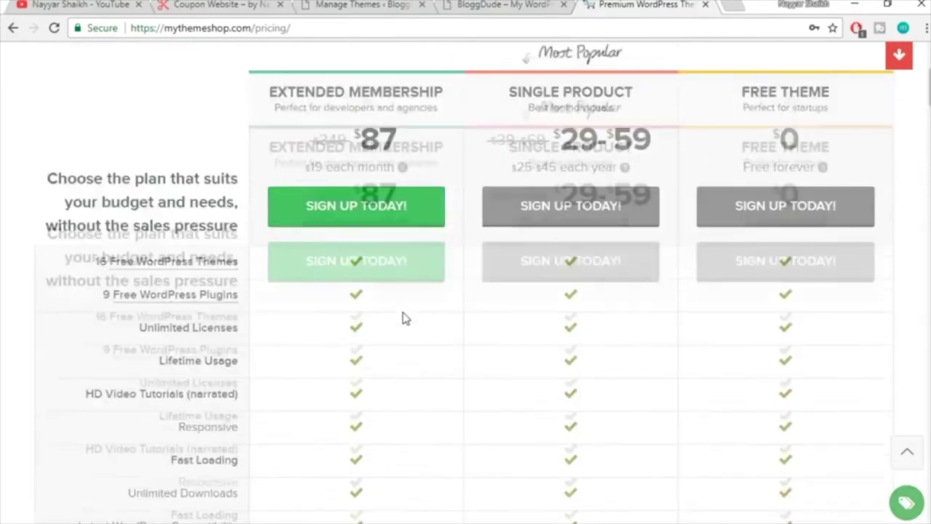
drag(412, 201, 354, 193)
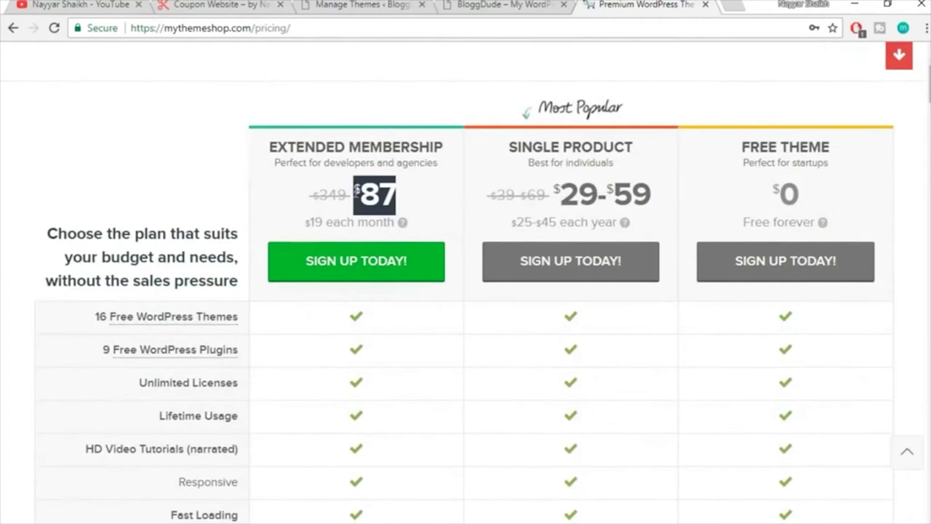
click(402, 197)
scroll(414, 318, down, 10)
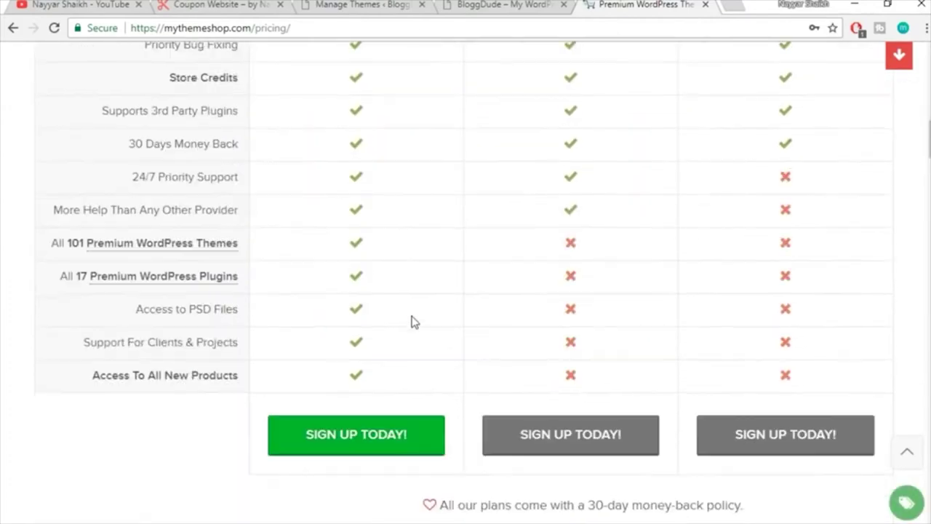
mouse_move(124, 286)
scroll(380, 310, up, 15)
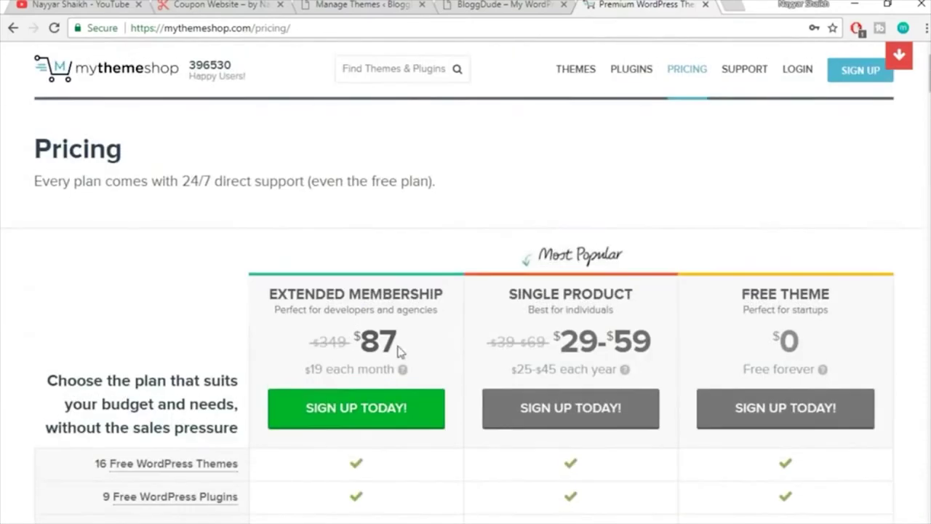
drag(407, 342, 346, 338)
click(397, 336)
drag(665, 347, 606, 341)
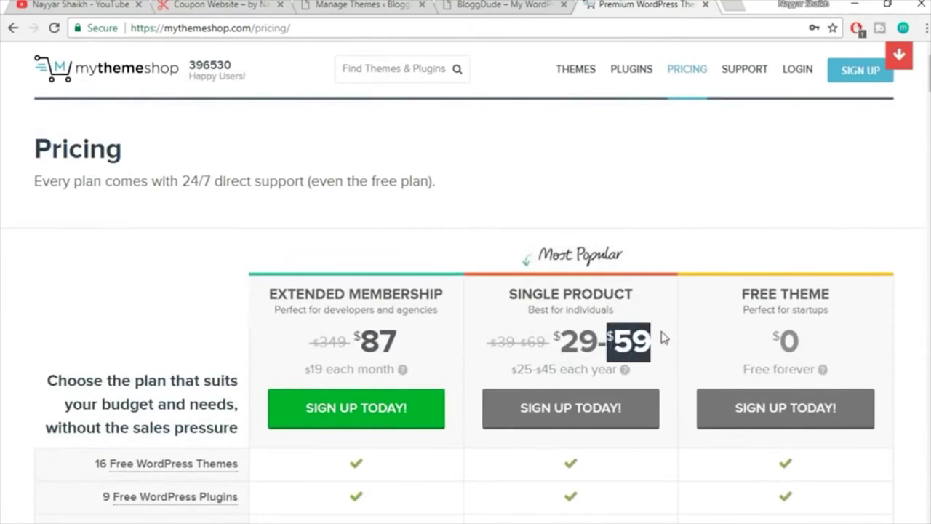
drag(398, 338, 359, 339)
Sign up for the Extended Membership plan with SIGN UP TODAY!
scroll(433, 342, down, 8)
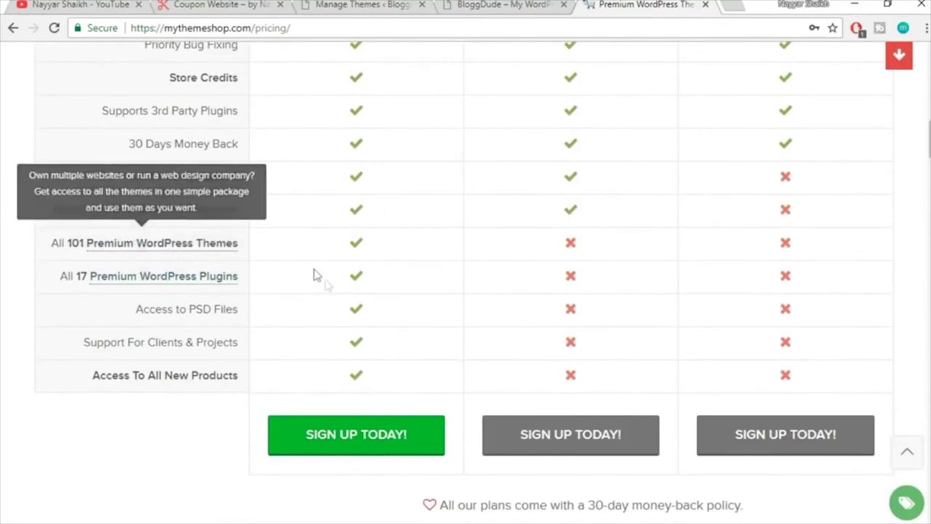
scroll(398, 369, up, 4)
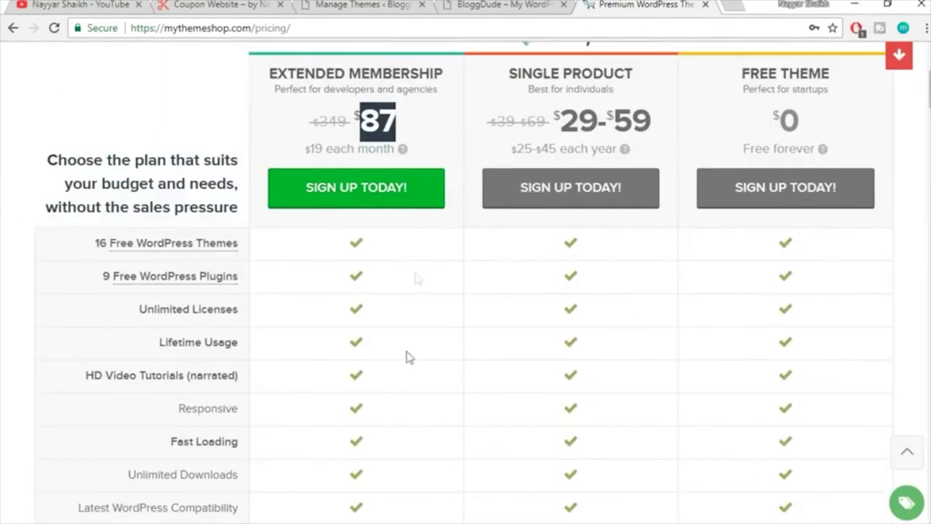
drag(269, 73, 445, 76)
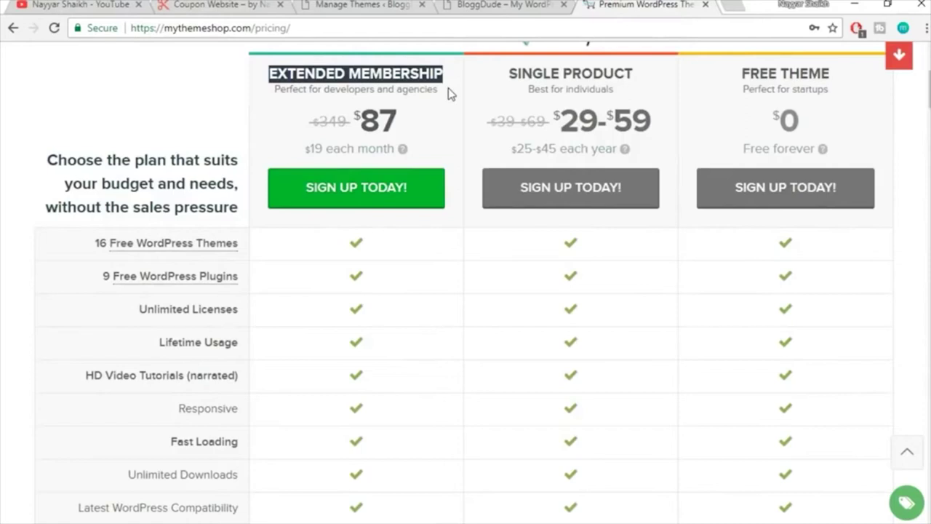
scroll(437, 339, down, 9)
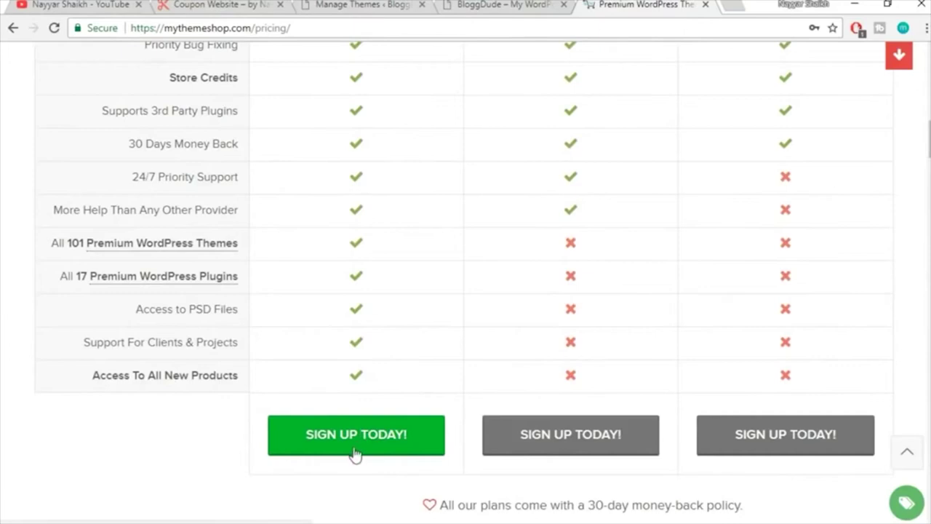
scroll(418, 415, up, 6)
scroll(417, 417, up, 6)
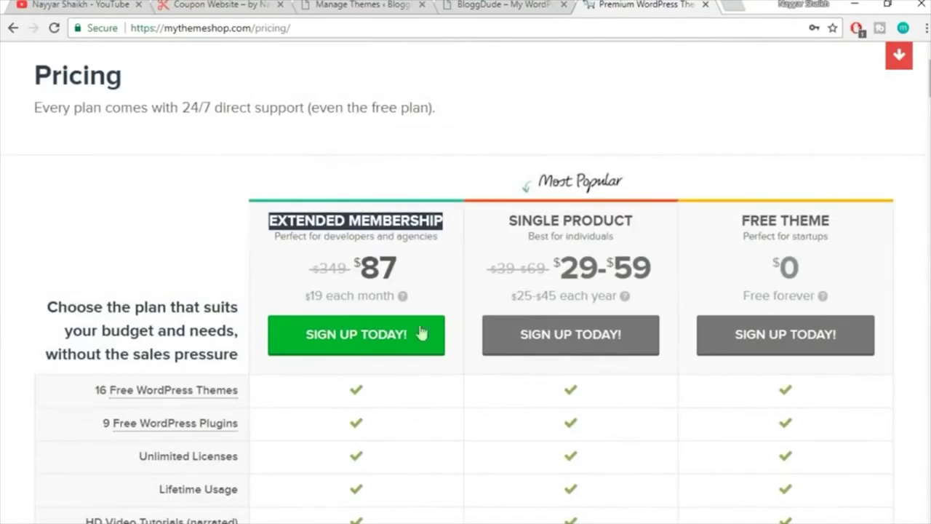
click(384, 342)
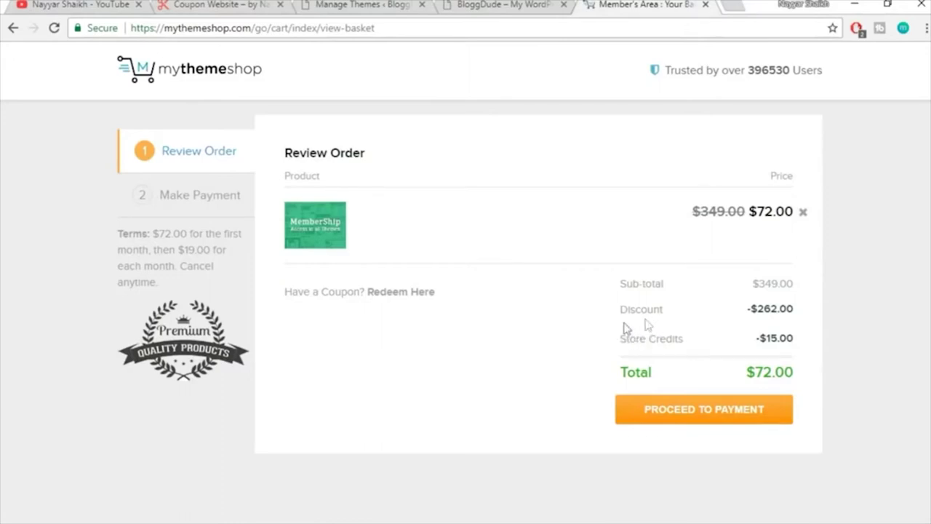
Point out the coupon and -$15.00 store credit lines in the order review
mouse_move(607, 349)
mouse_down()
mouse_move(717, 342)
mouse_move(620, 339)
mouse_up()
click(717, 342)
click(635, 341)
drag(766, 338, 783, 338)
click(804, 344)
click(784, 339)
Highlight the discount and $72 order total, then proceed to the payment step
drag(815, 377, 657, 376)
click(684, 379)
drag(747, 371, 776, 372)
click(784, 370)
drag(618, 381, 790, 374)
click(790, 375)
click(720, 424)
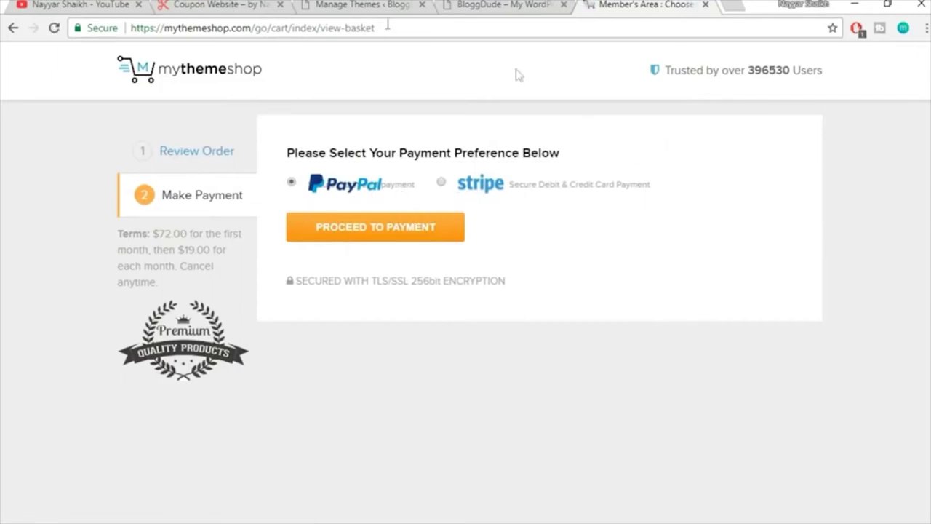
drag(256, 29, 608, 26)
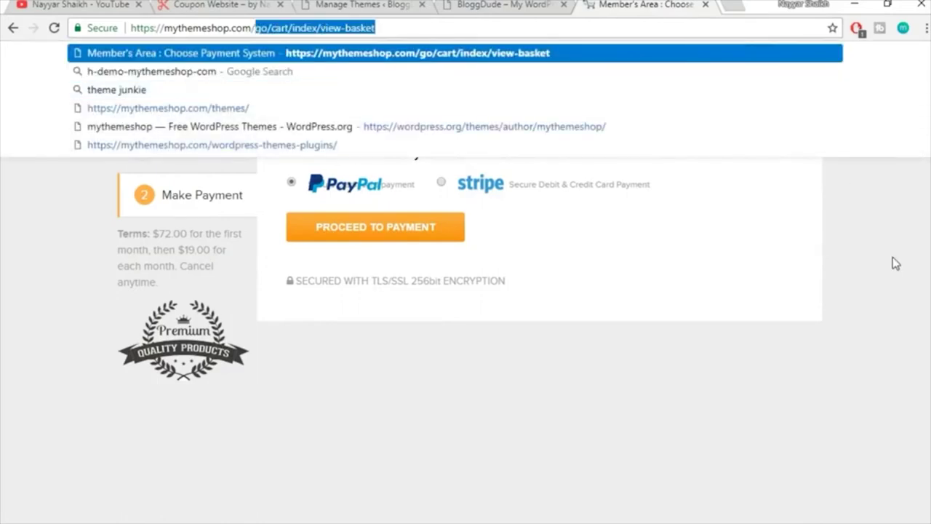
Load the mythemeshop.com home page and open the Member's Area dashboard
key(BackSpace)
key(Return)
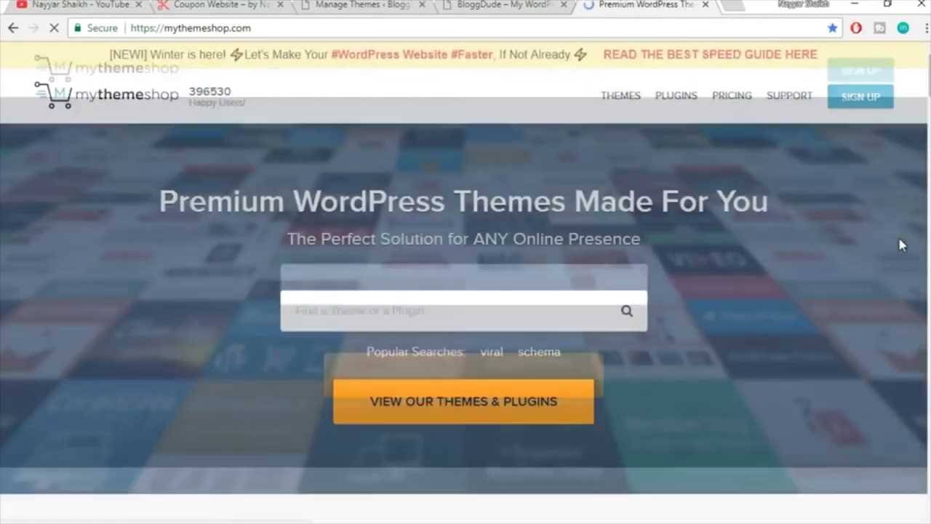
mouse_move(835, 102)
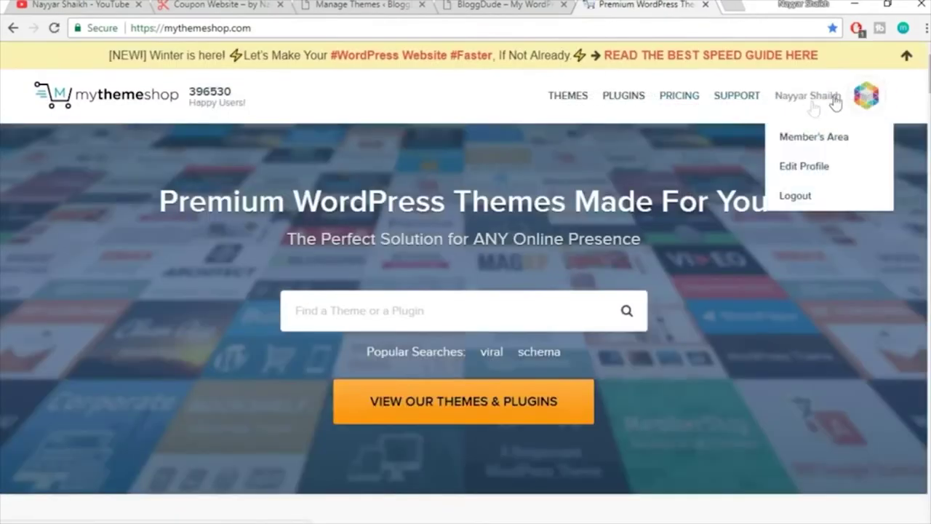
click(838, 144)
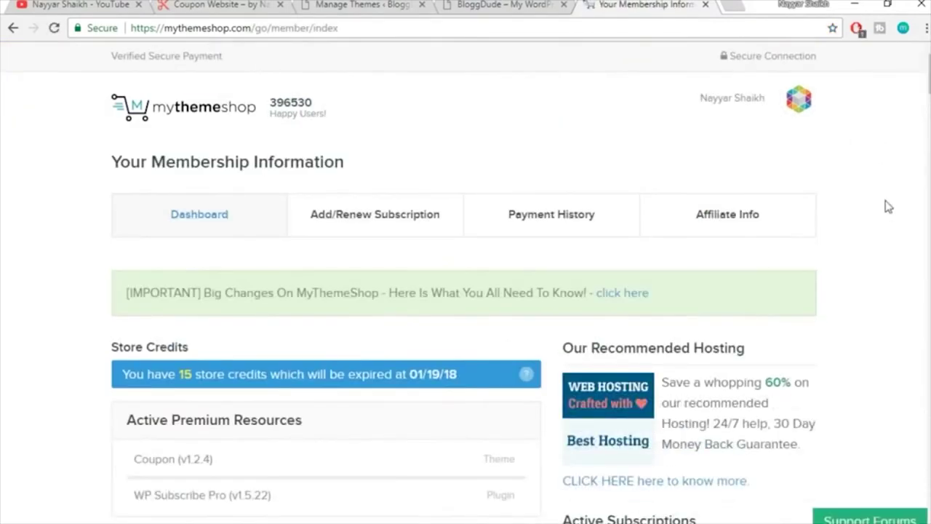
Expand Coupon v1.2.4, download its Theme Files, and cancel the duplicate download
scroll(888, 206, down, 2)
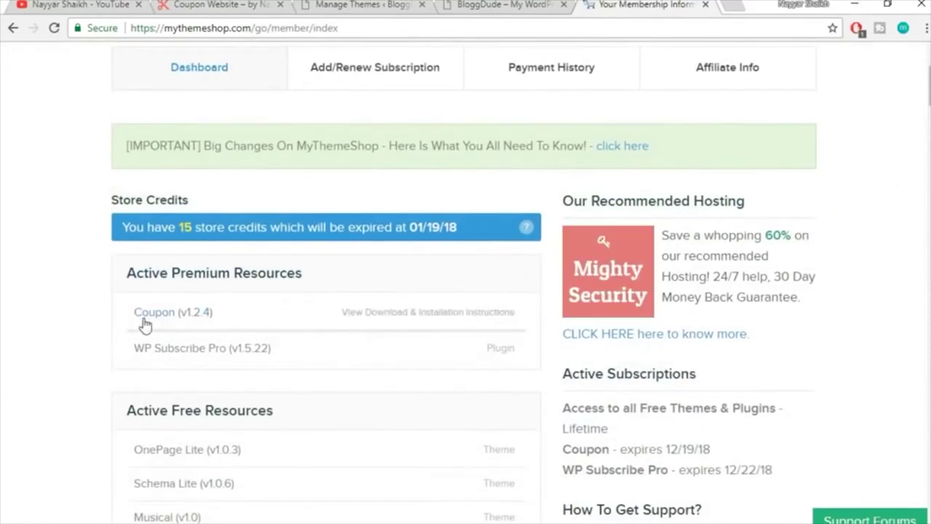
click(268, 326)
scroll(308, 325, down, 3)
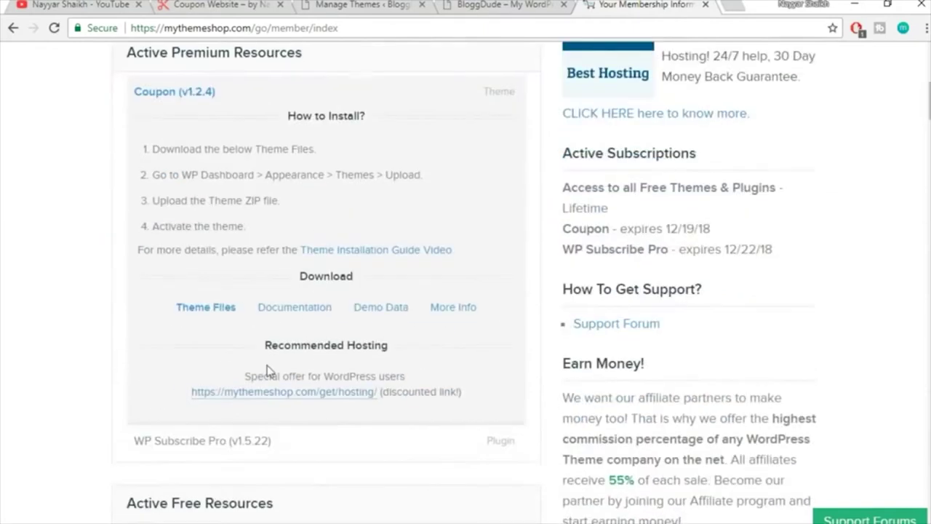
scroll(244, 326, up, 1)
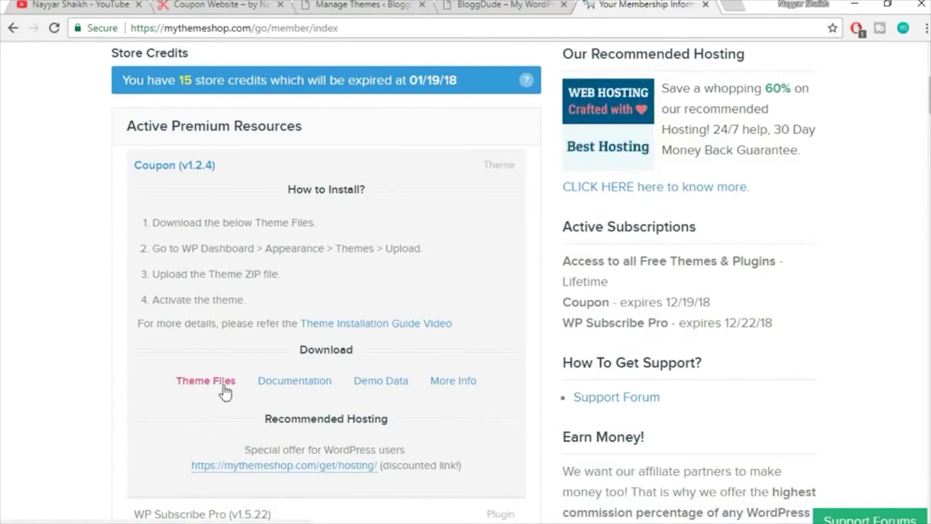
click(224, 390)
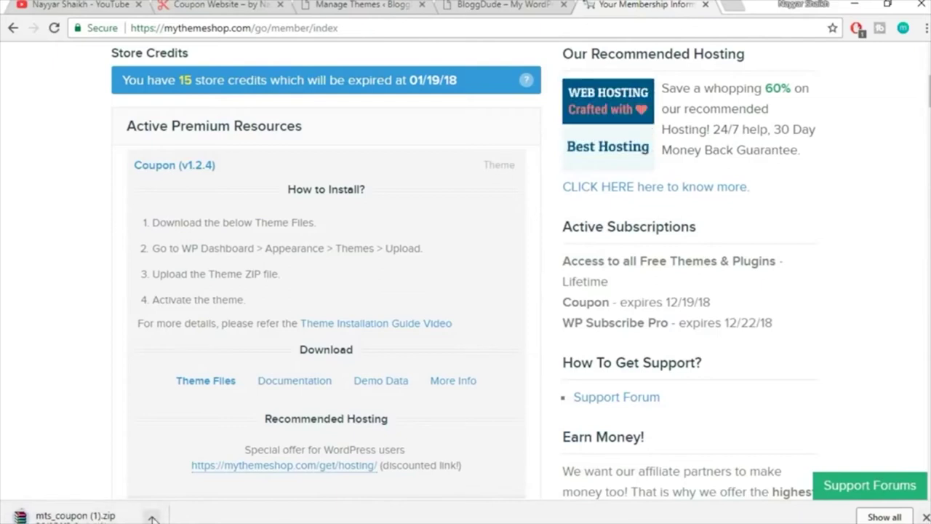
click(153, 518)
click(177, 495)
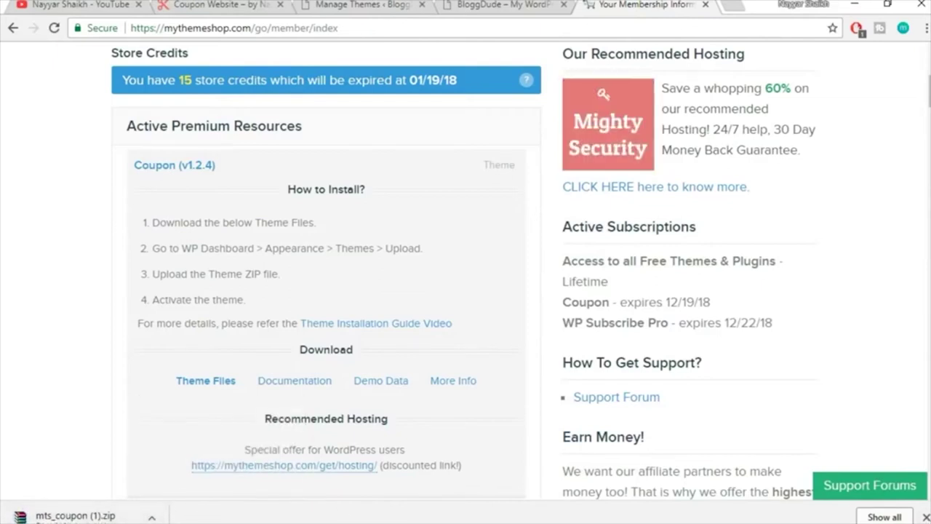
click(924, 517)
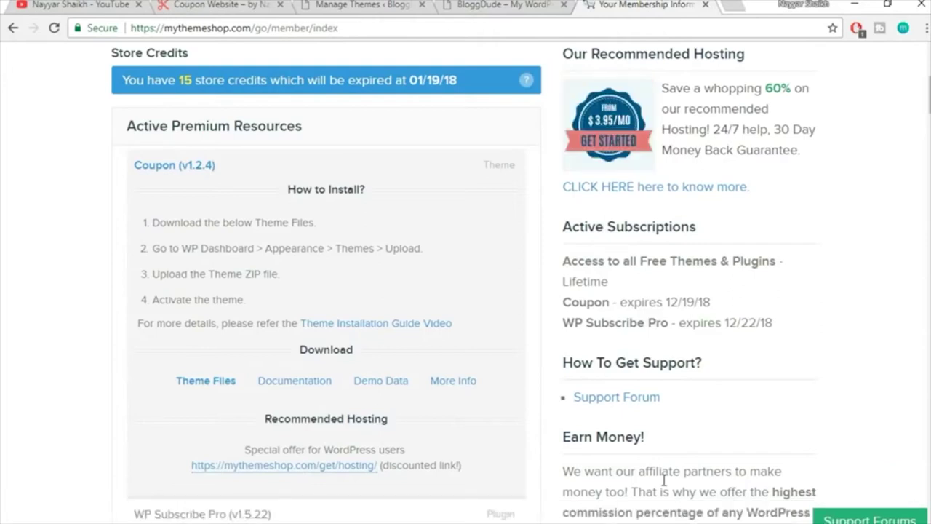
scroll(333, 431, up, 2)
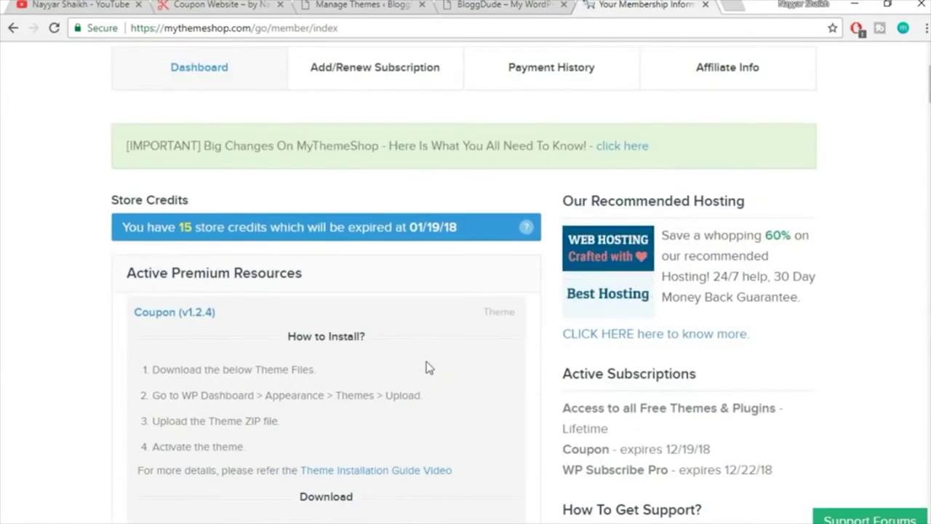
scroll(547, 331, up, 2)
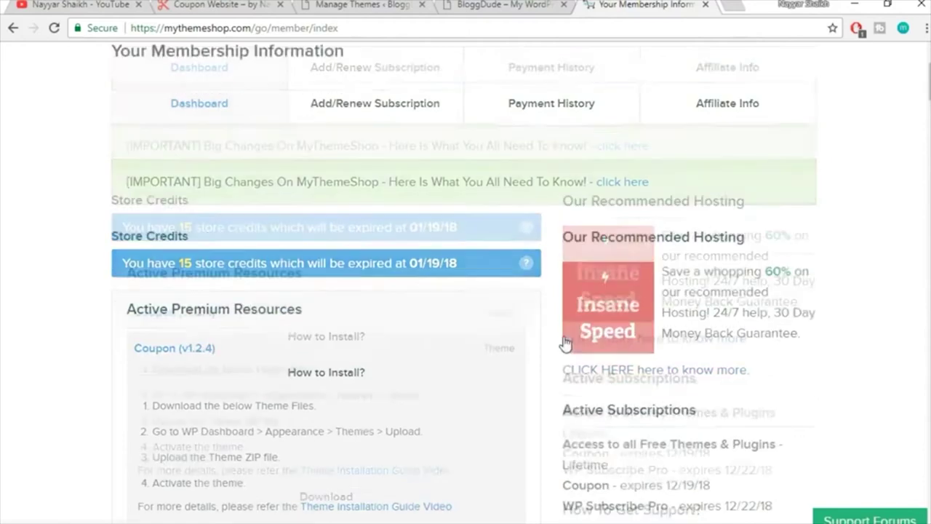
Close the member page and bring up WordPress's Add New theme upload form
click(705, 5)
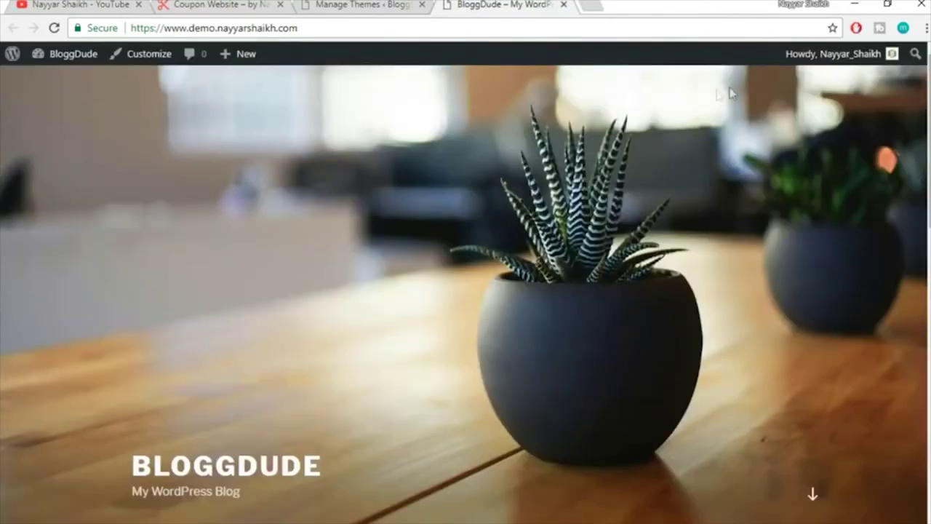
click(360, 4)
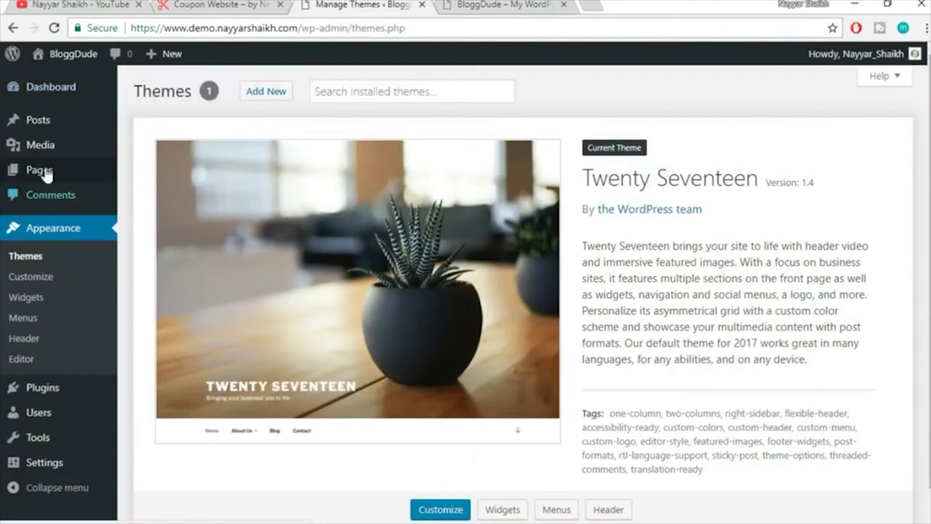
click(284, 97)
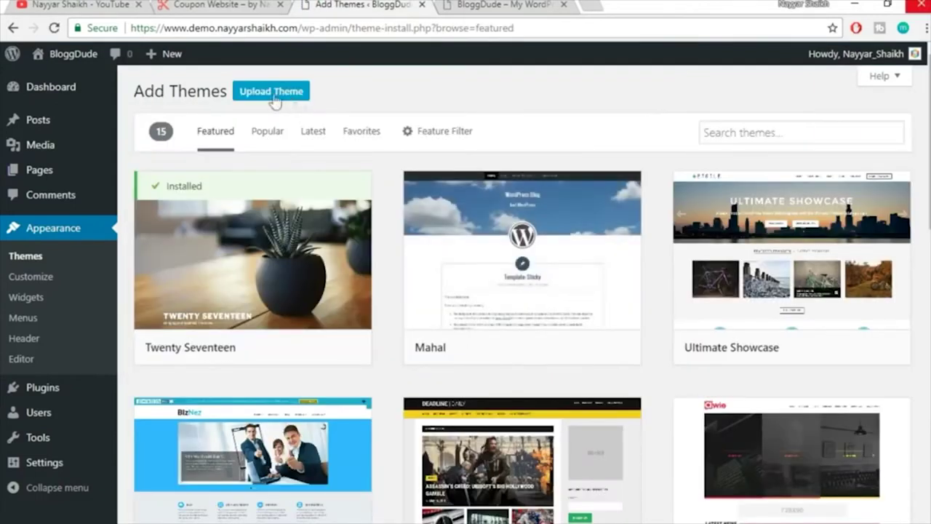
click(276, 98)
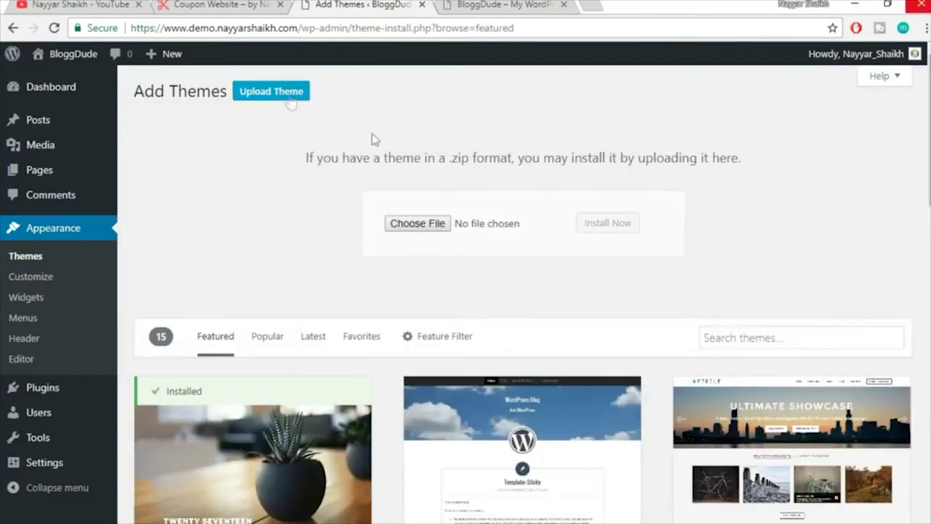
Upload mts_coupon.zip and install it, then switch to the YouTube channel tab
click(416, 224)
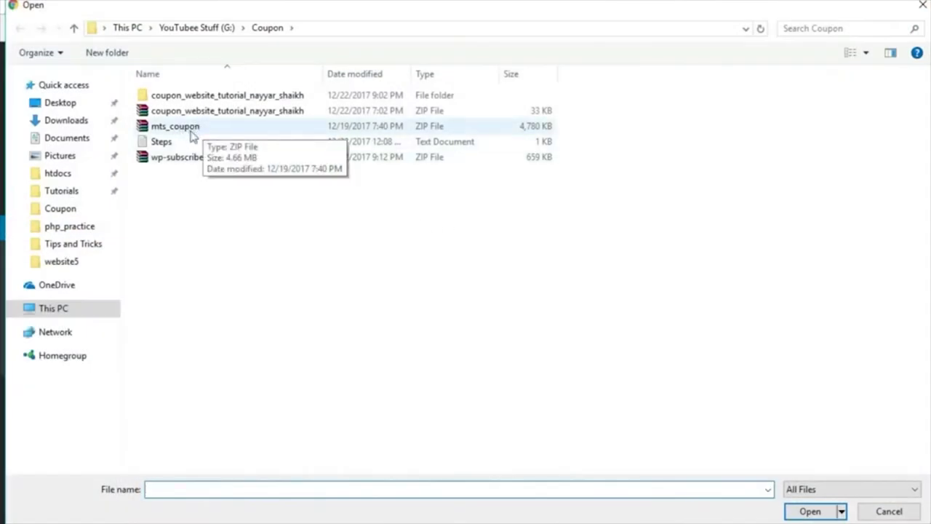
click(180, 131)
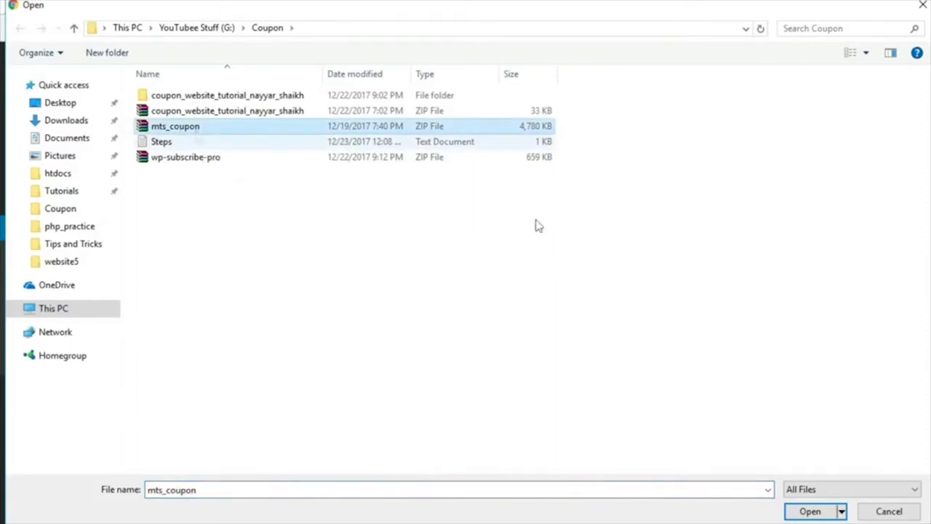
click(808, 511)
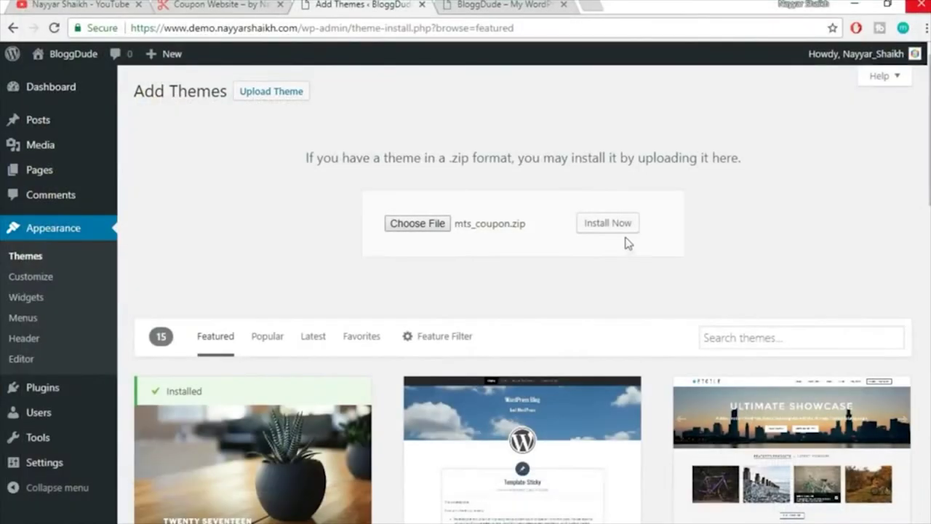
click(621, 227)
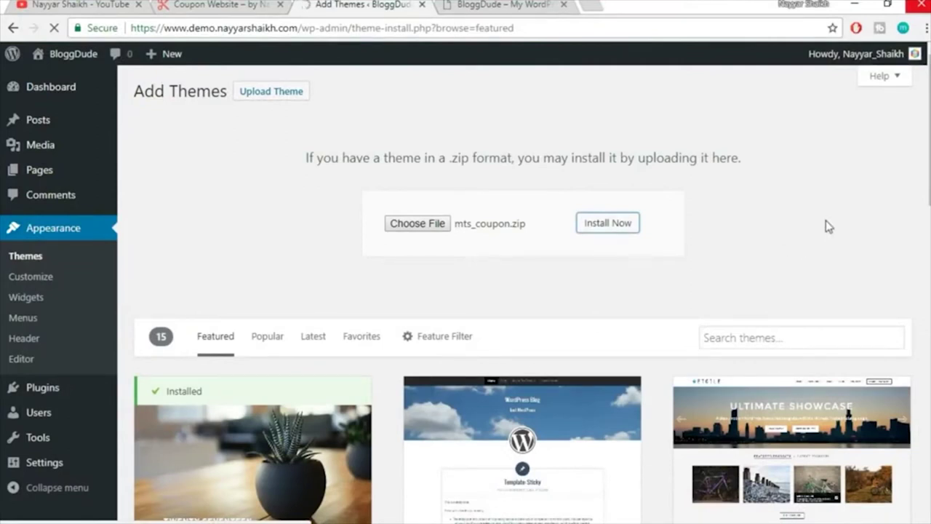
key(ctrl+1)
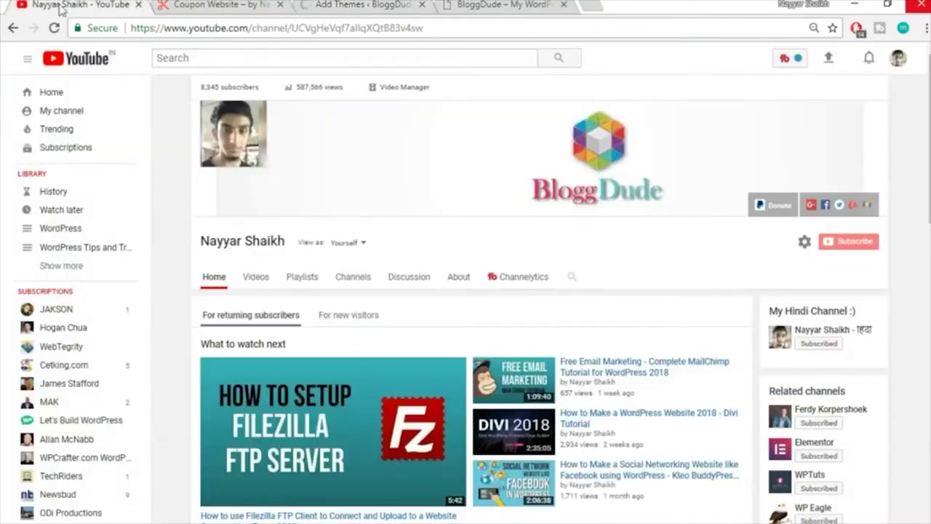
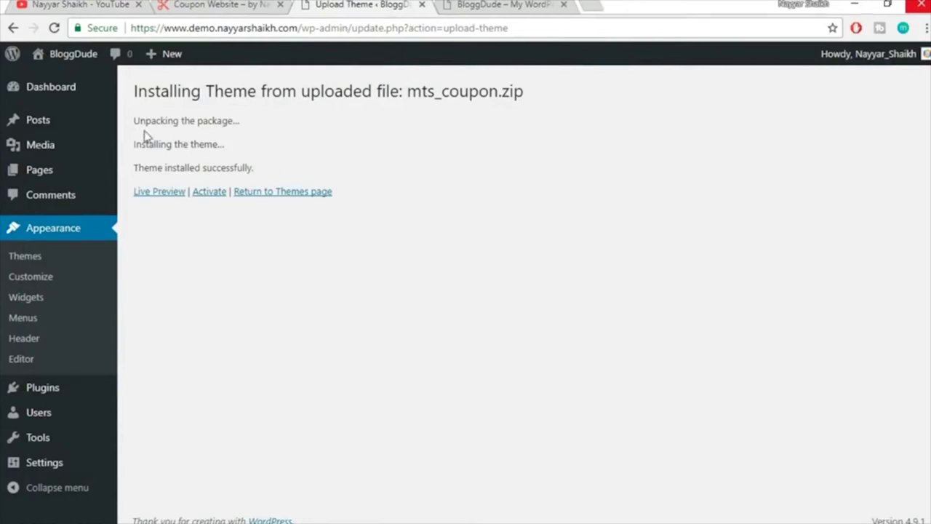
Check the YouTube channel page, then come back to the theme install result page
drag(228, 121, 534, 122)
click(80, 6)
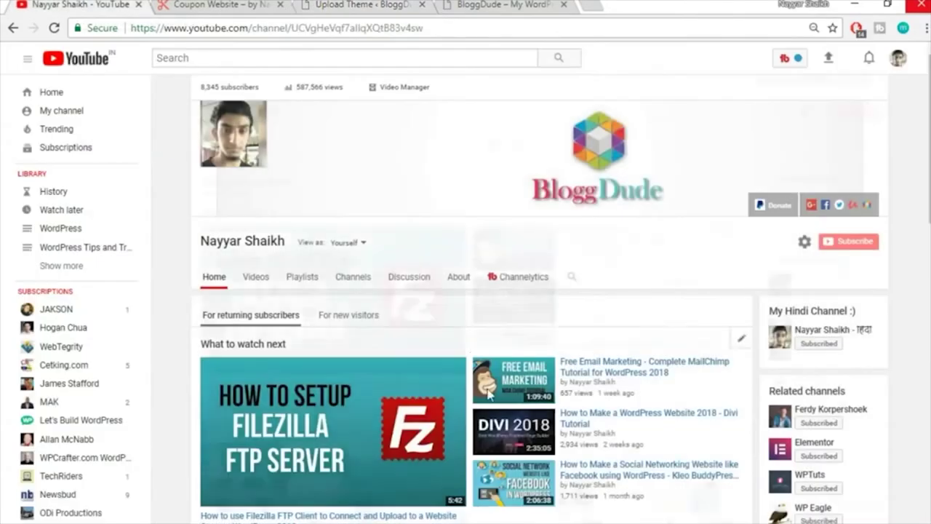
scroll(480, 371, down, 2)
scroll(433, 414, down, 2)
scroll(432, 414, down, 2)
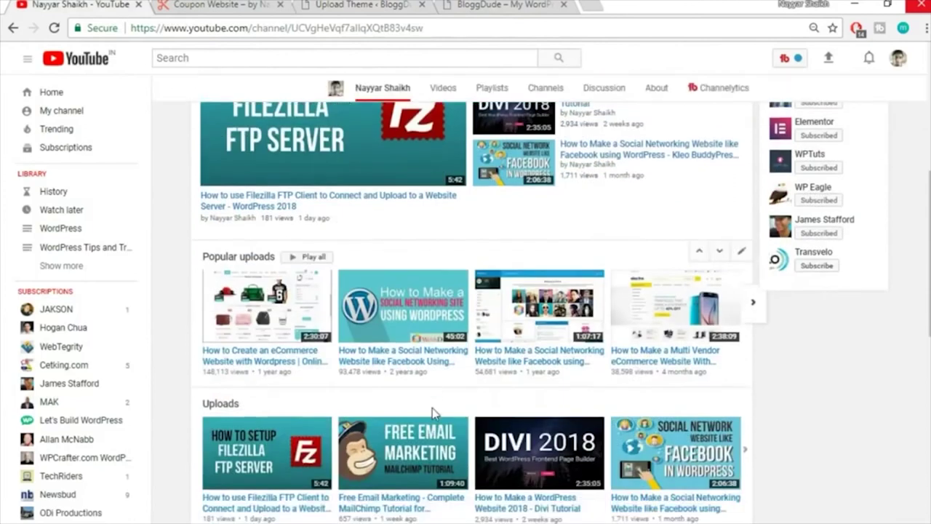
drag(282, 402, 255, 396)
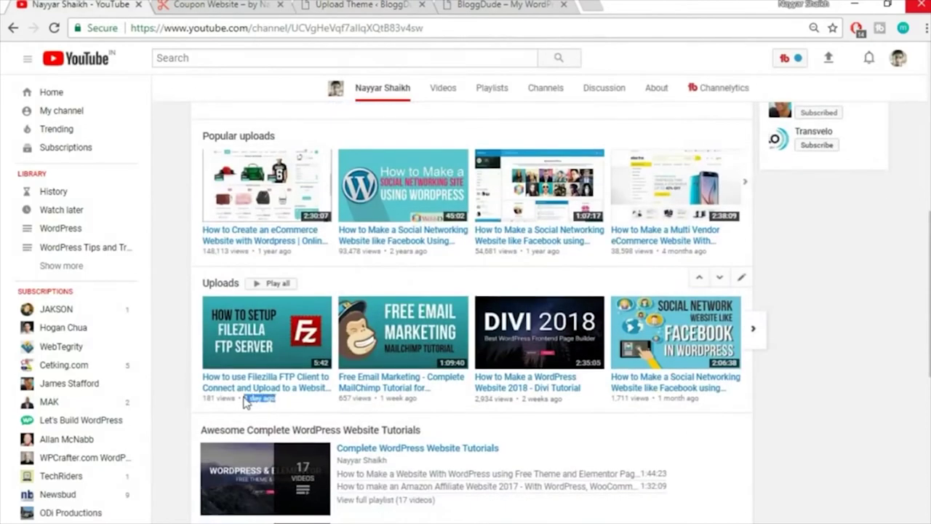
click(255, 404)
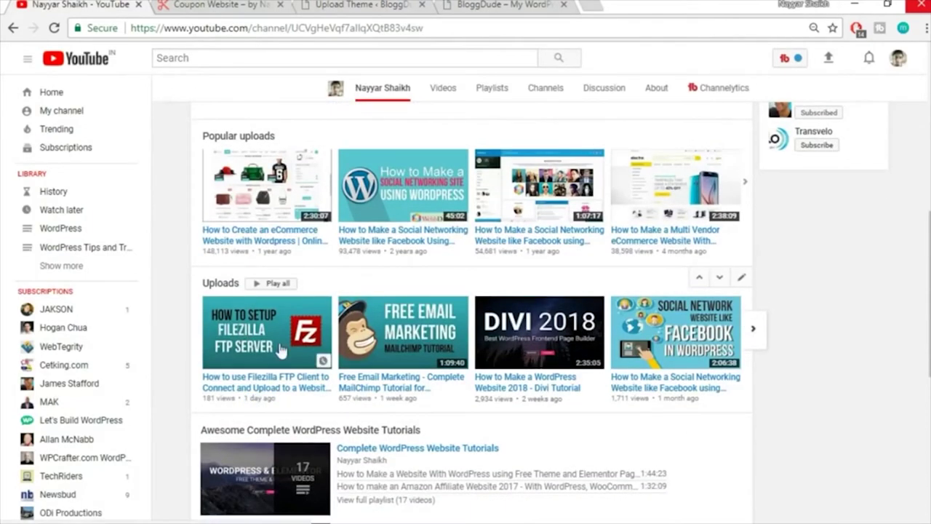
scroll(291, 357, down, 1)
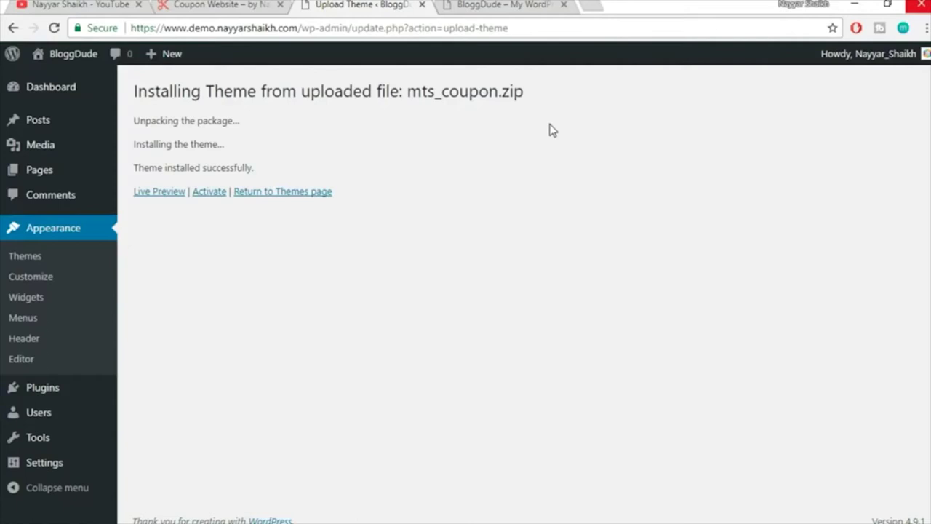
click(124, 4)
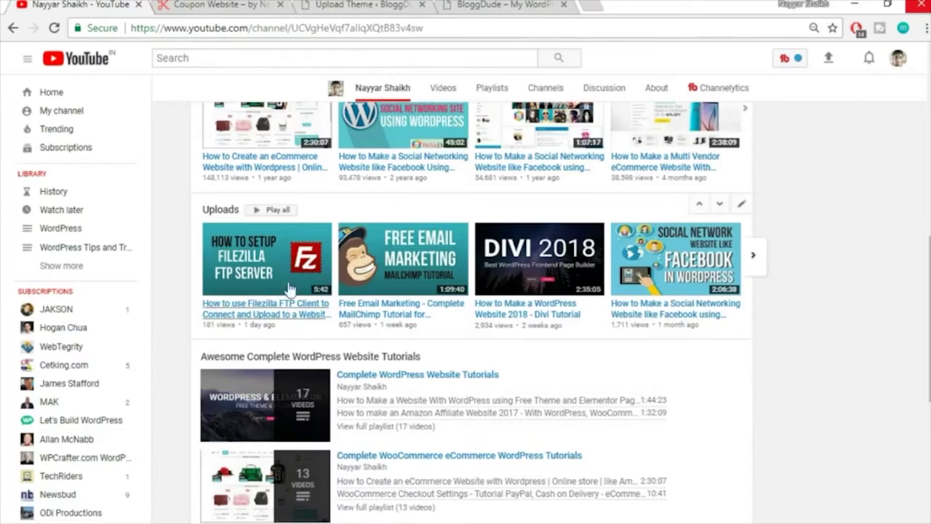
click(383, 4)
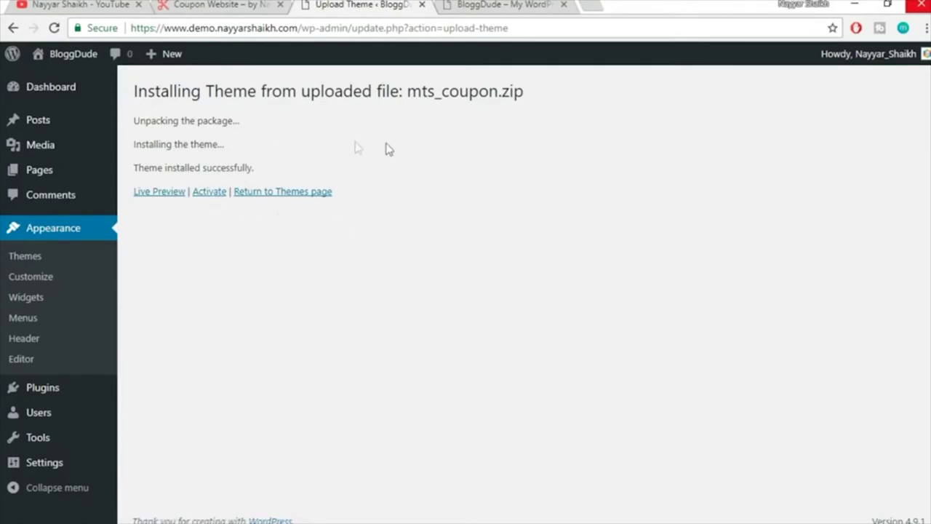
Activate the newly installed coupon theme and dismiss its welcome notice
click(211, 192)
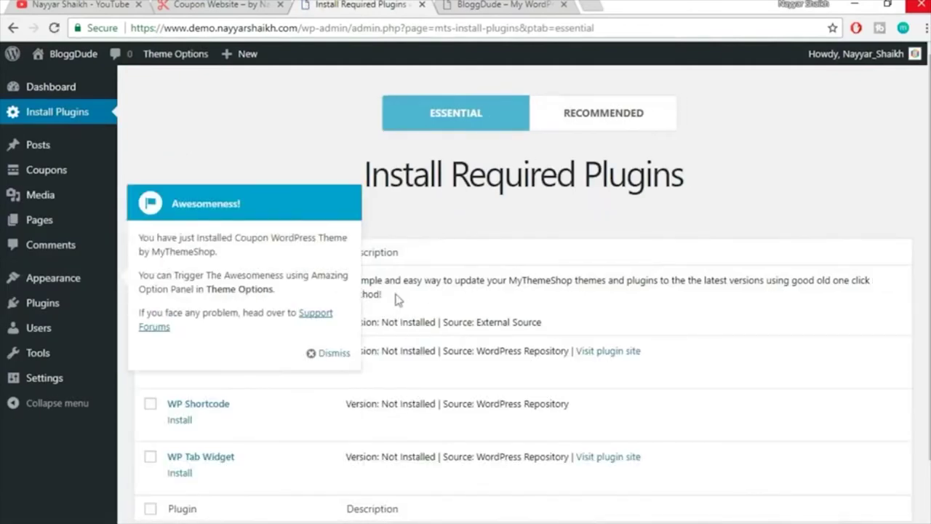
click(332, 353)
scroll(650, 307, down, 2)
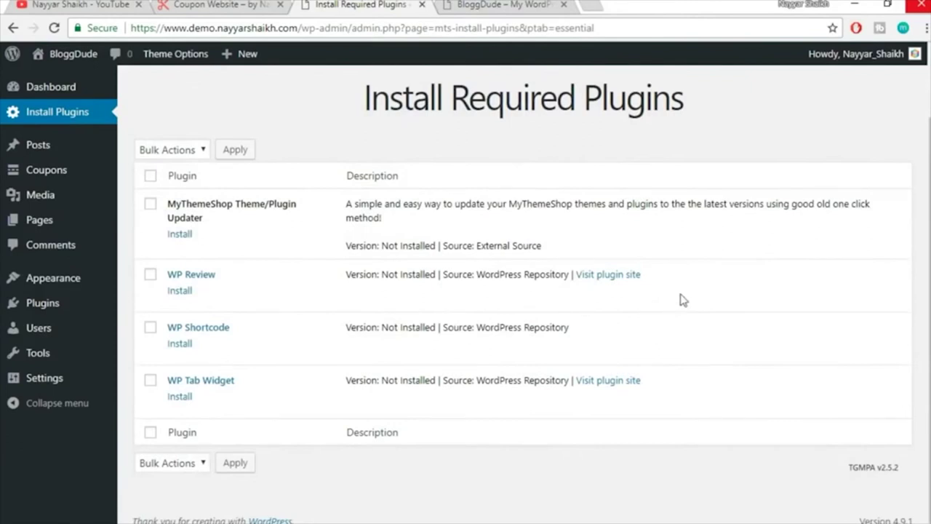
drag(452, 104, 702, 106)
click(702, 105)
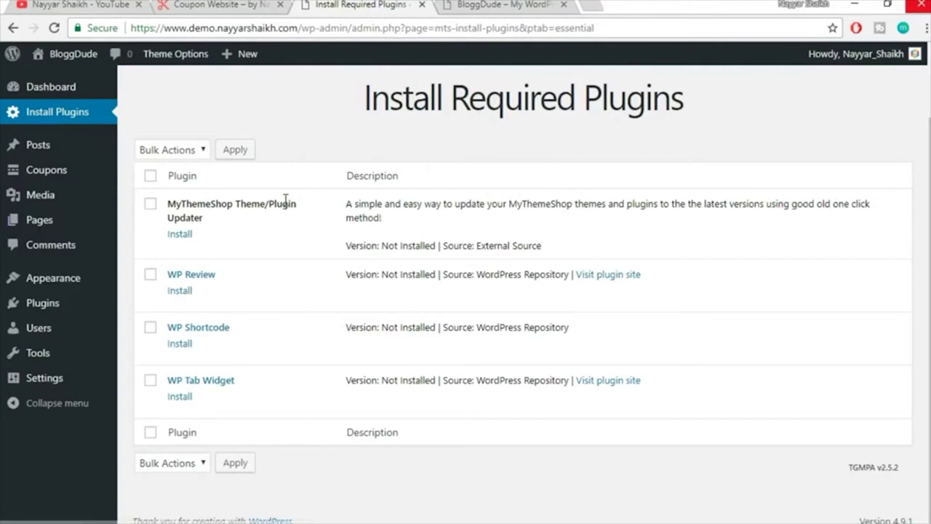
Bulk-install all four essential plugins, from Theme/Plugin Updater to WP Tab Widget, via Bulk Actions
click(151, 178)
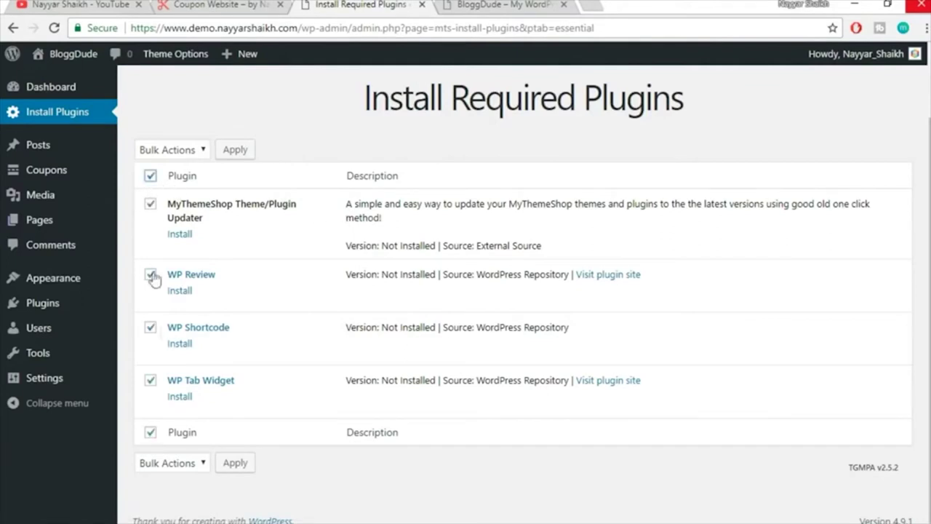
click(182, 152)
click(178, 182)
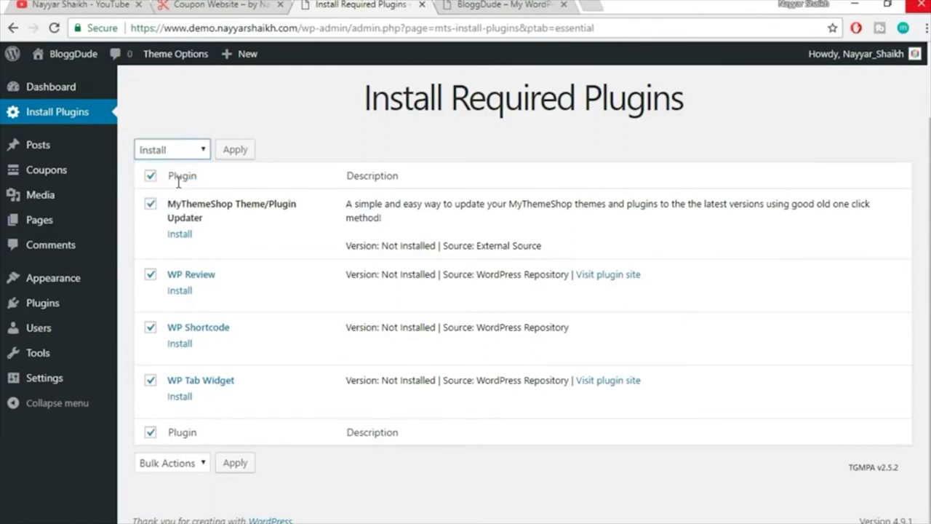
click(245, 150)
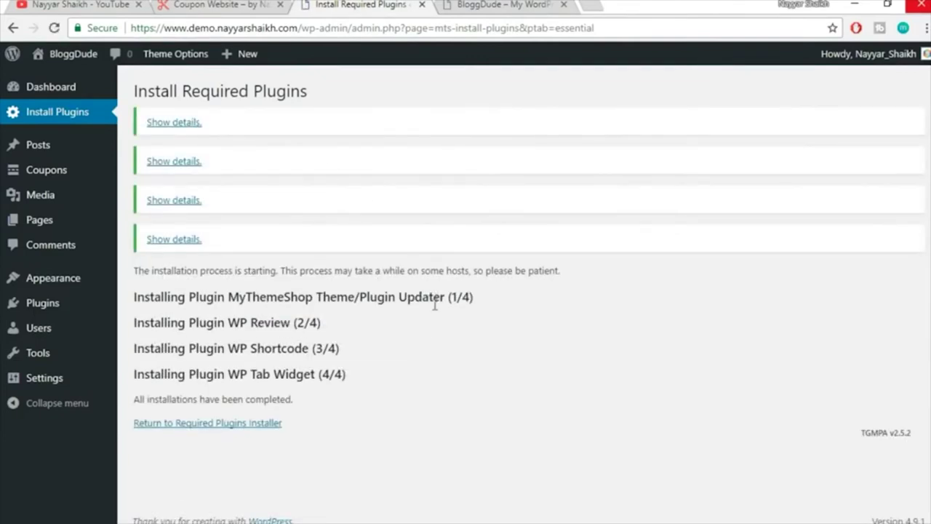
From the Required Plugins Installer, bulk-activate Updater, WP Review, WP Shortcode and WP Tab Widget
click(244, 429)
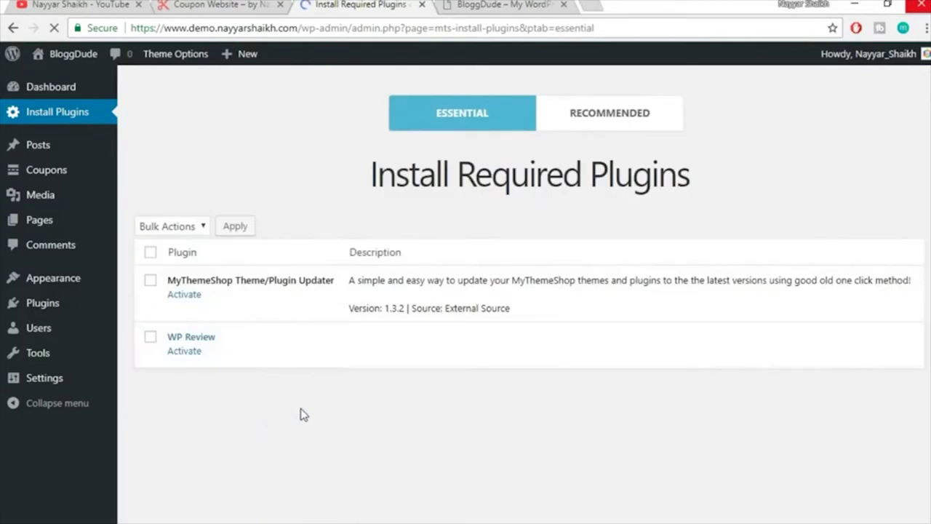
scroll(356, 404, down, 2)
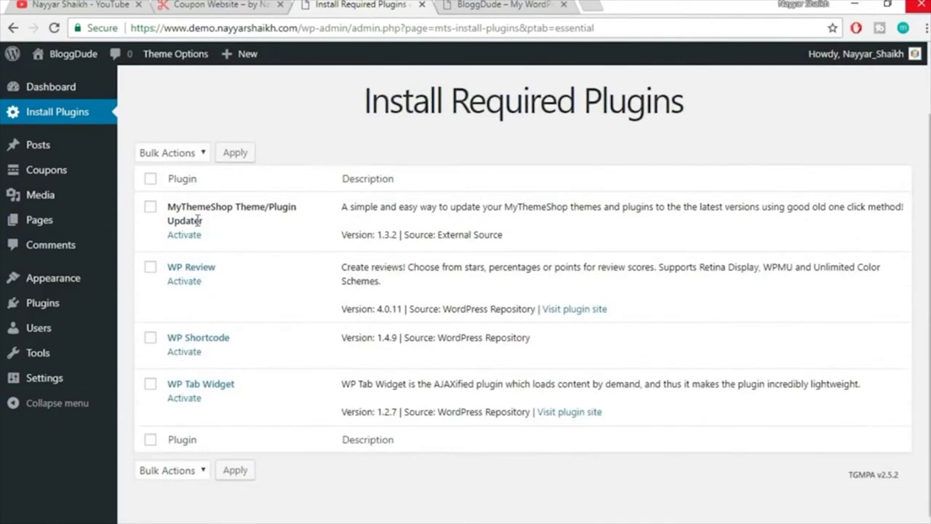
click(150, 181)
click(192, 153)
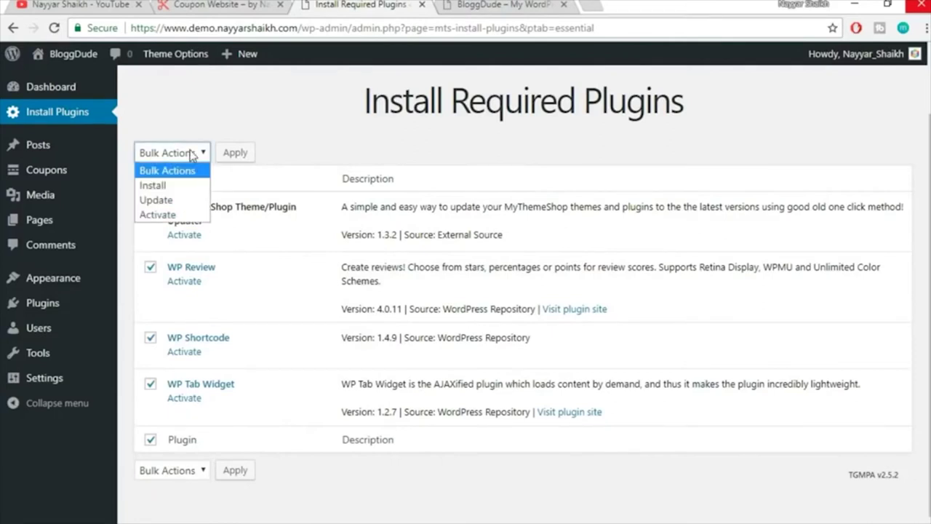
click(155, 214)
click(226, 160)
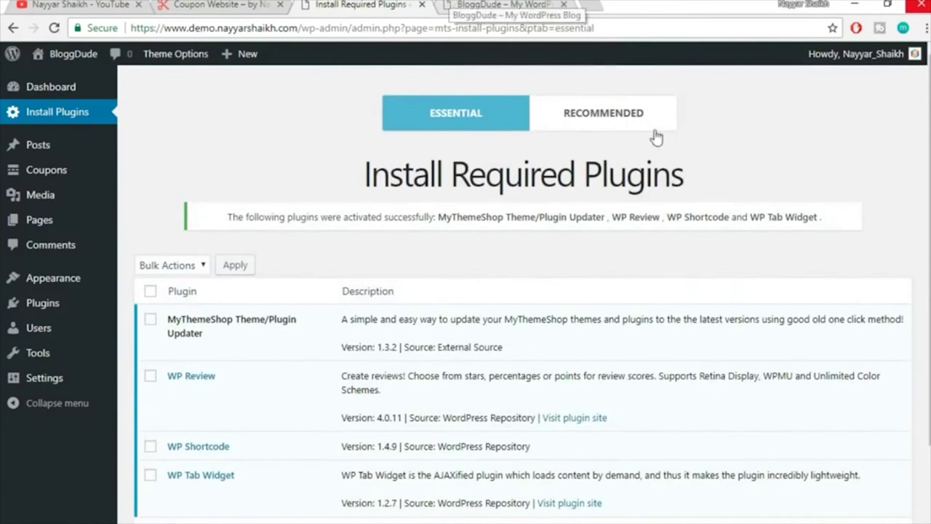
Open the RECOMMENDED tab and scroll through the theme's recommended plugin cards
click(624, 118)
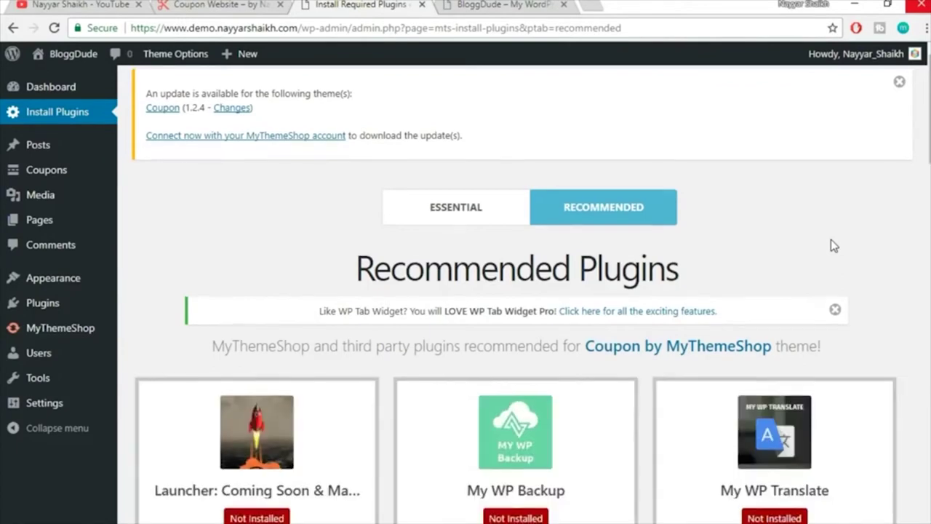
scroll(833, 246, down, 7)
scroll(834, 246, down, 6)
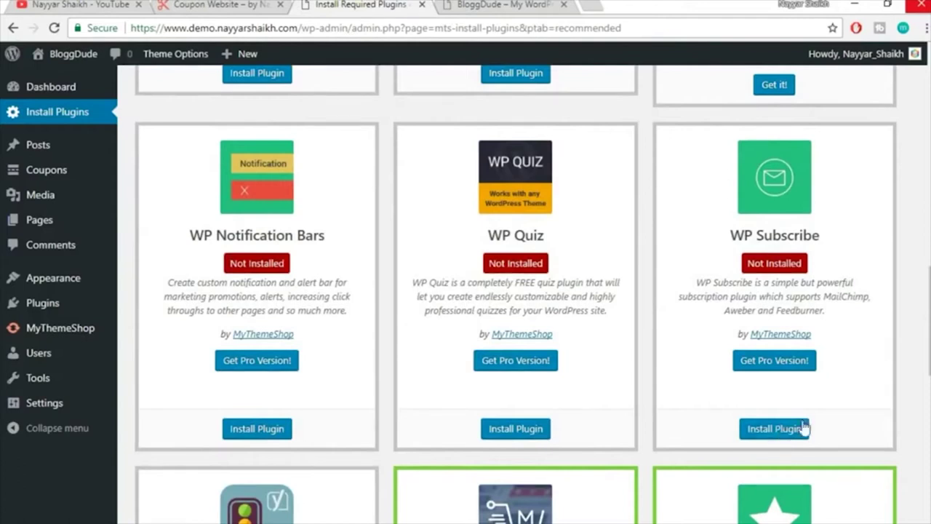
scroll(802, 429, up, 5)
scroll(515, 294, up, 5)
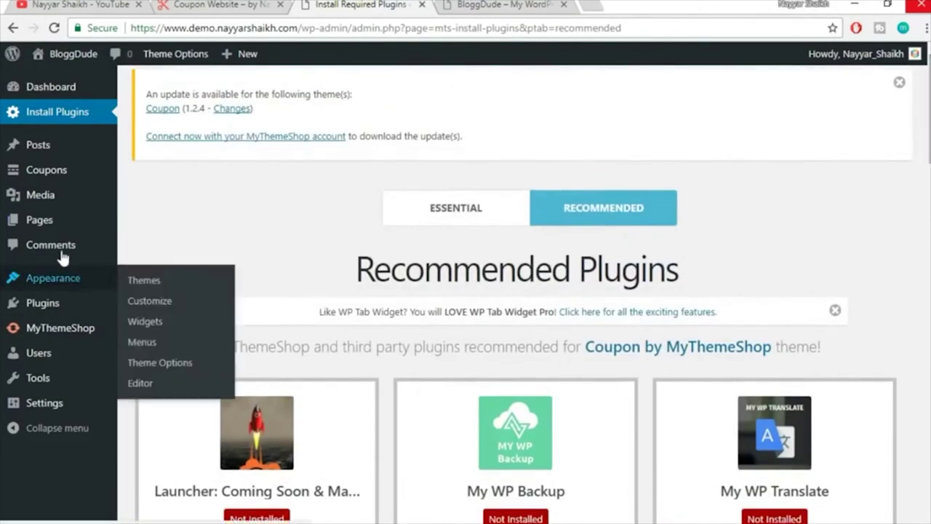
Upload wp-subscribe-pro.zip through Plugins > Add New > Upload Plugin and install it
mouse_move(50, 305)
click(154, 327)
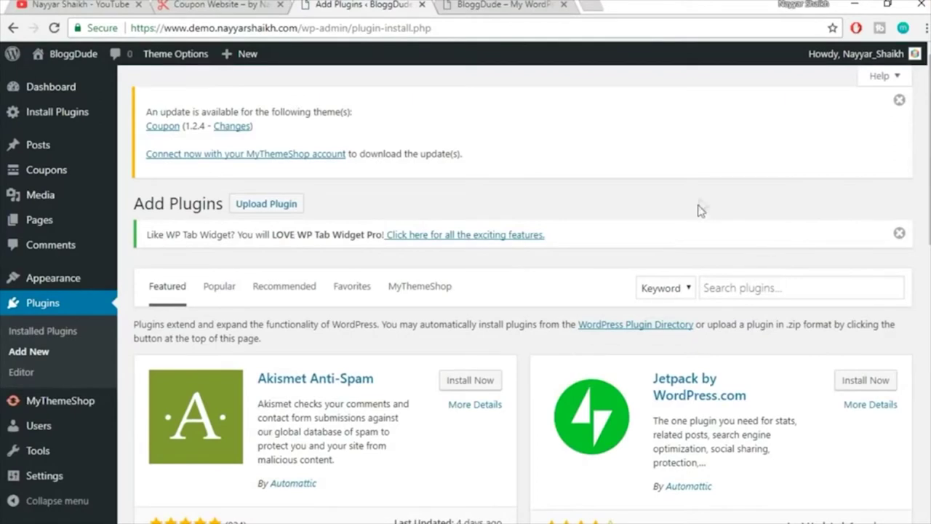
click(283, 211)
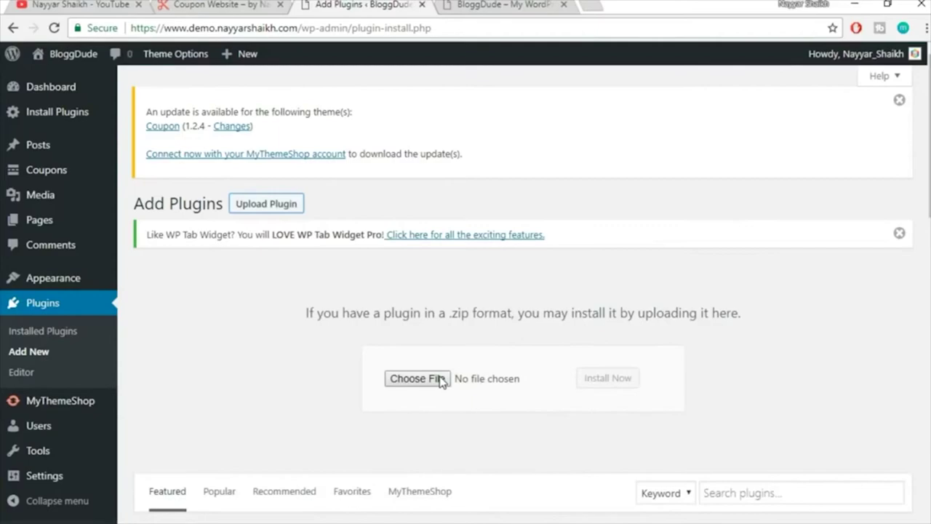
click(473, 373)
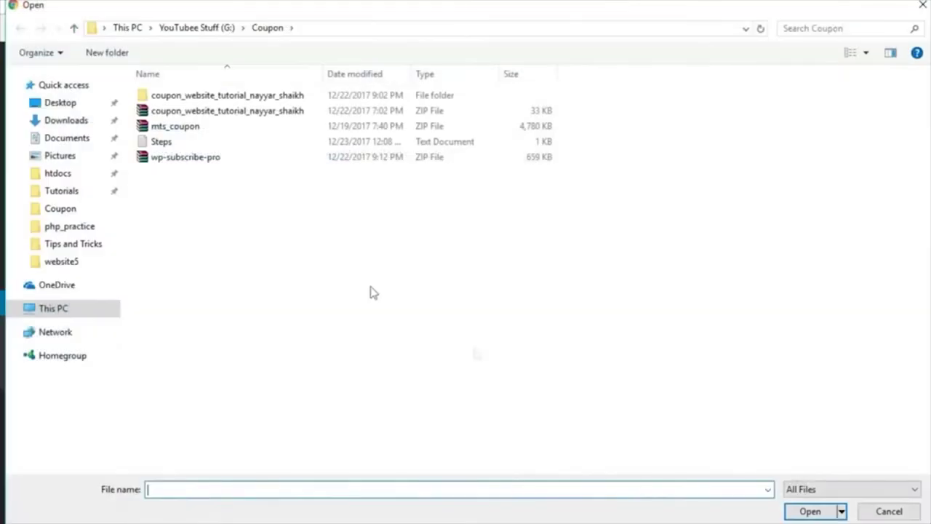
click(201, 162)
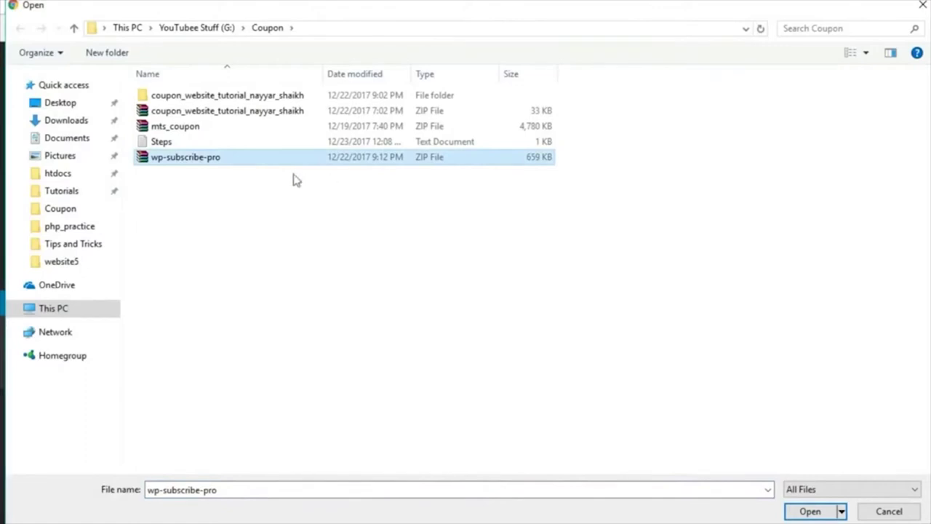
click(810, 511)
click(606, 378)
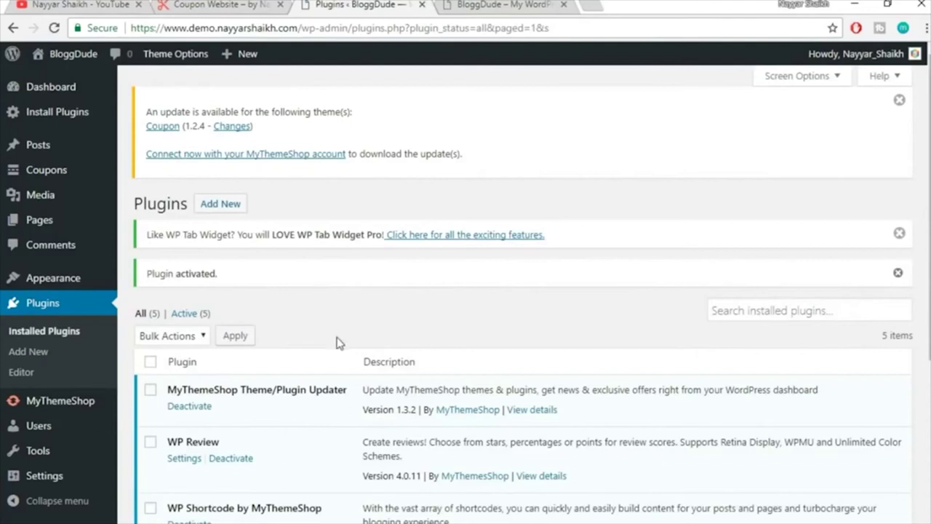
Reload the site's front page to see the new coupon theme applied
scroll(339, 343, down, 4)
scroll(339, 356, up, 3)
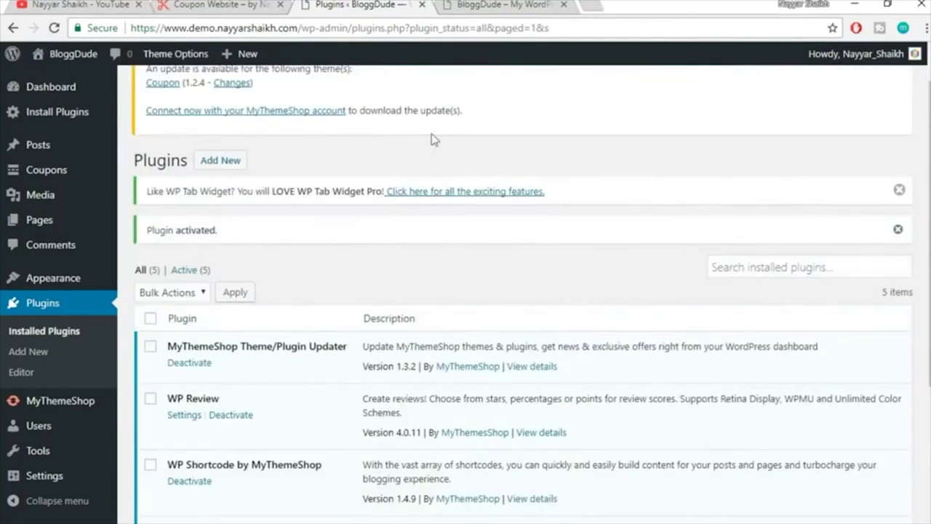
click(461, 4)
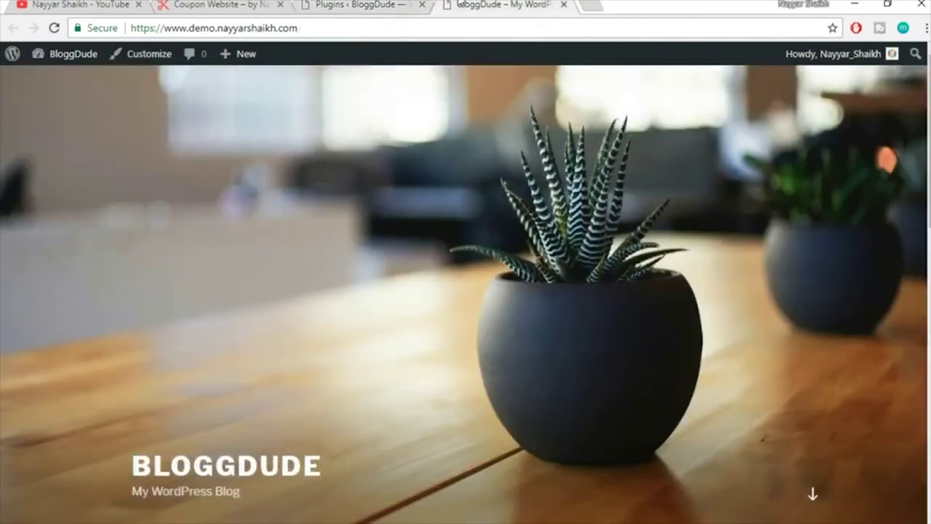
click(53, 27)
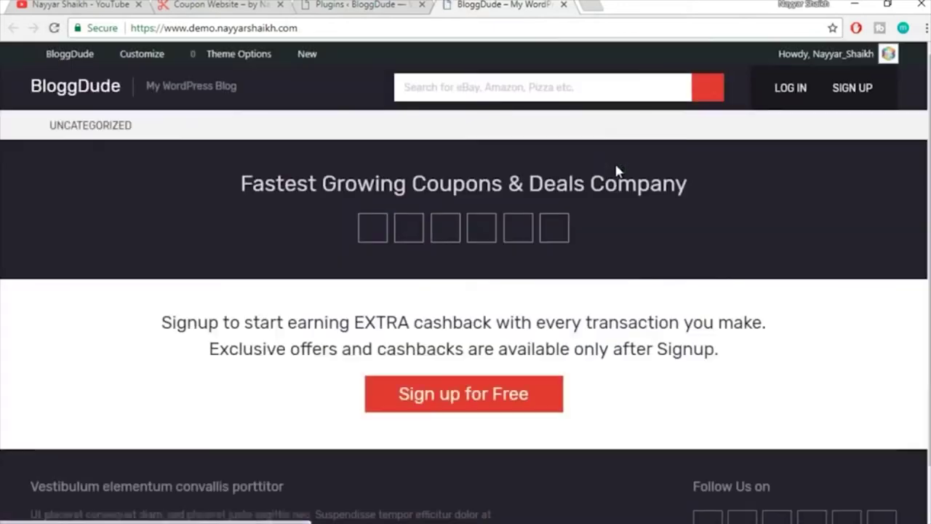
scroll(929, 127, down, 2)
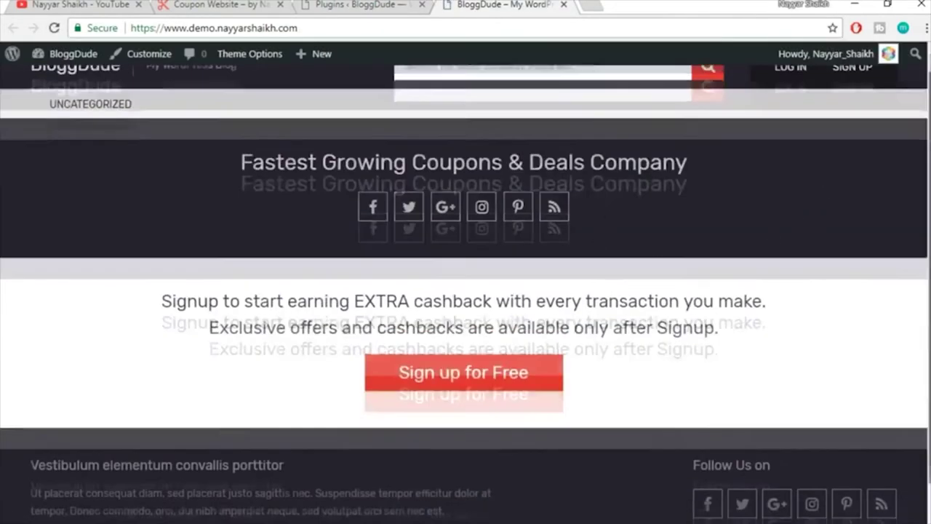
scroll(928, 128, up, 2)
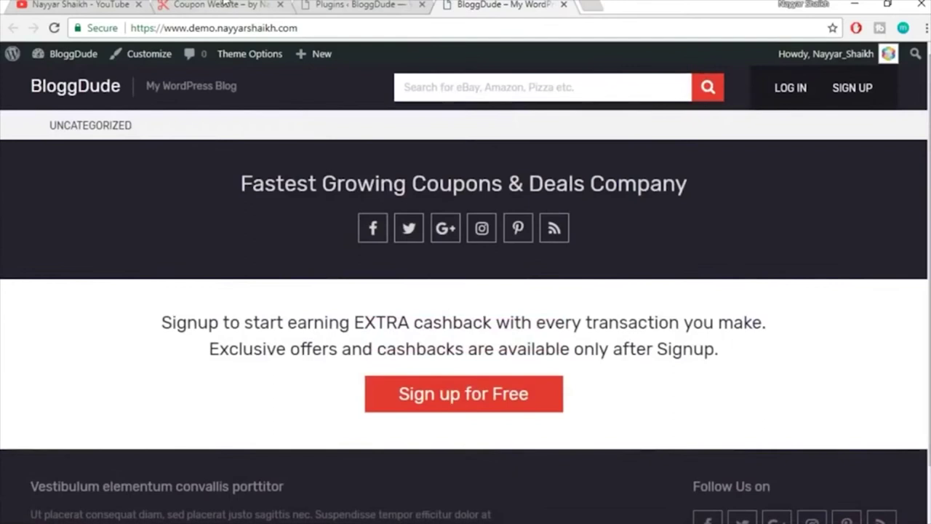
Compare with the Coupon Website demo and live BloggDude site, then return to Installed Plugins
click(226, 4)
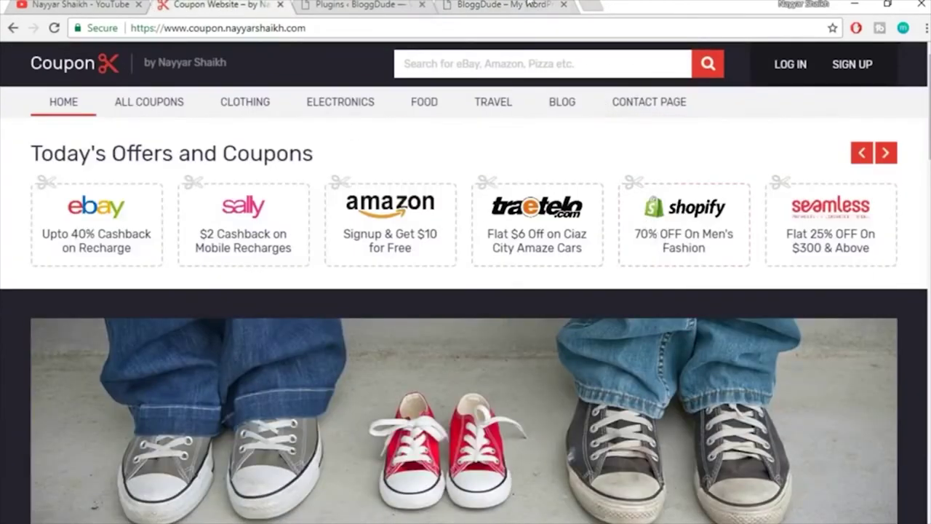
click(527, 4)
scroll(752, 239, down, 1)
scroll(753, 242, up, 1)
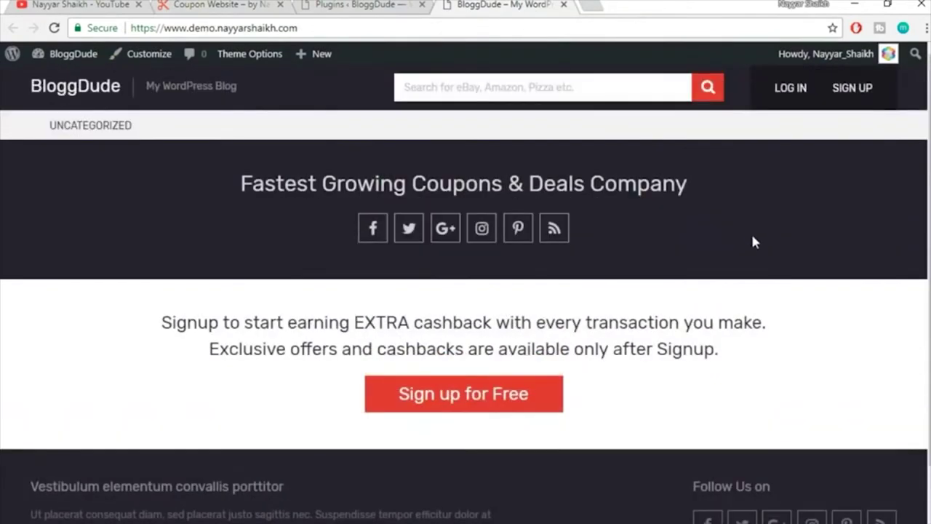
click(329, 4)
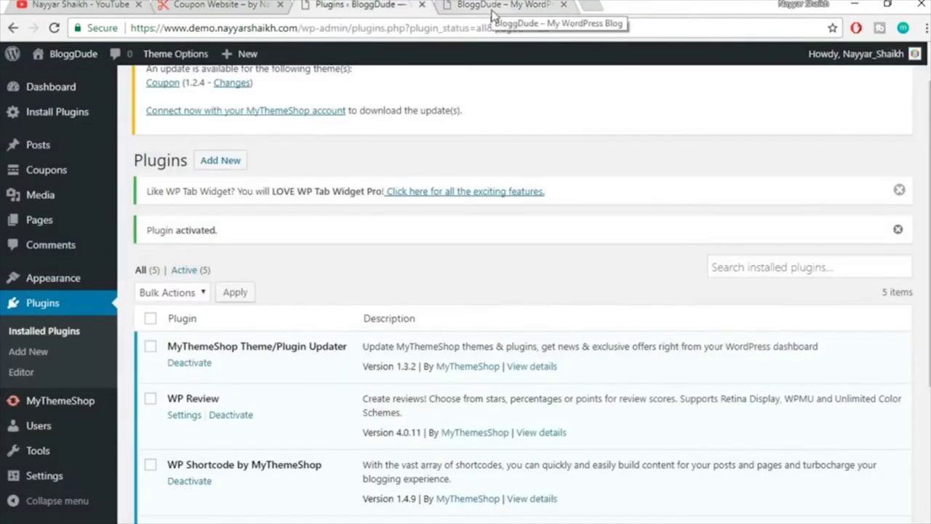
scroll(580, 218, up, 1)
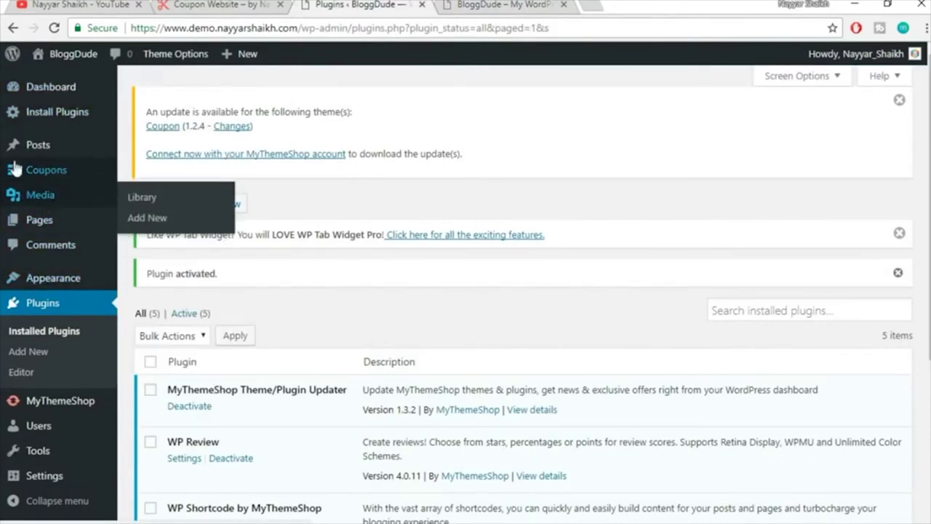
Title the new coupon '60% OFF on Hostgator Hosting Plans', fixing the typos so the draft saves
mouse_move(14, 173)
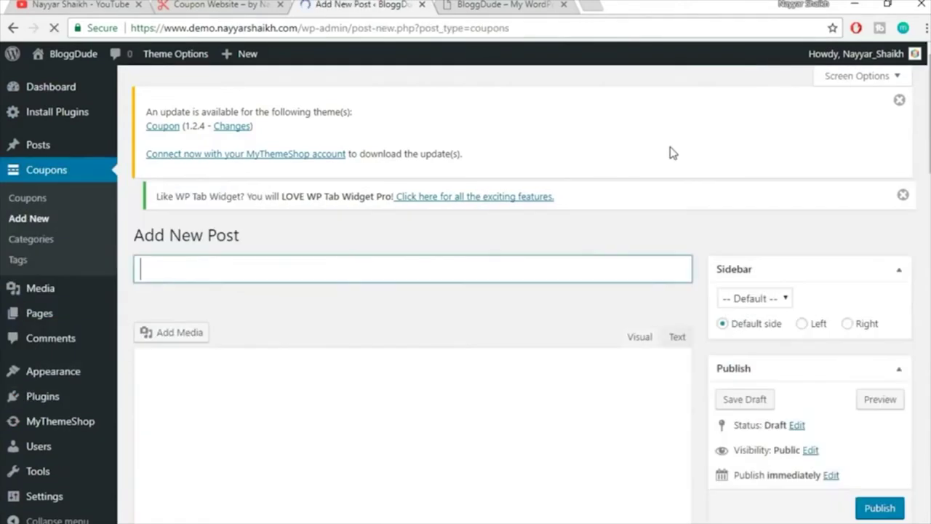
scroll(908, 141, down, 1)
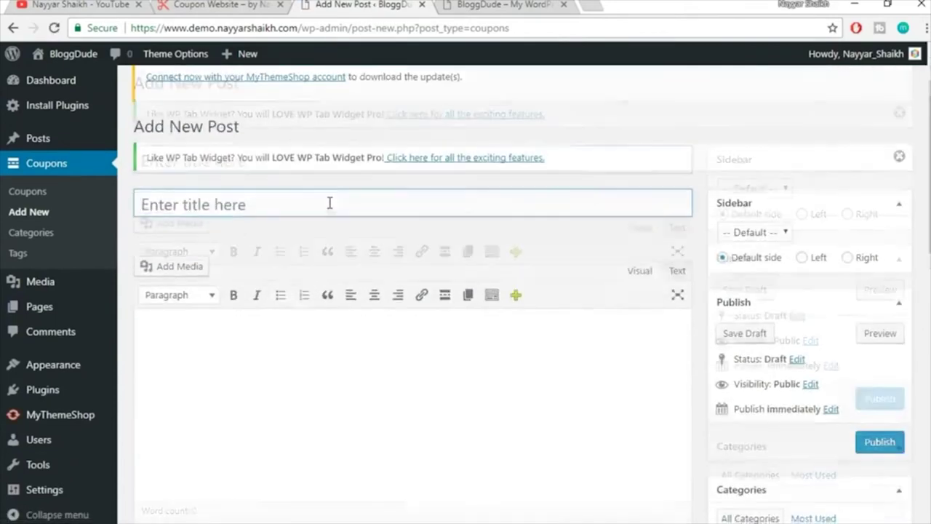
scroll(328, 204, down, 1)
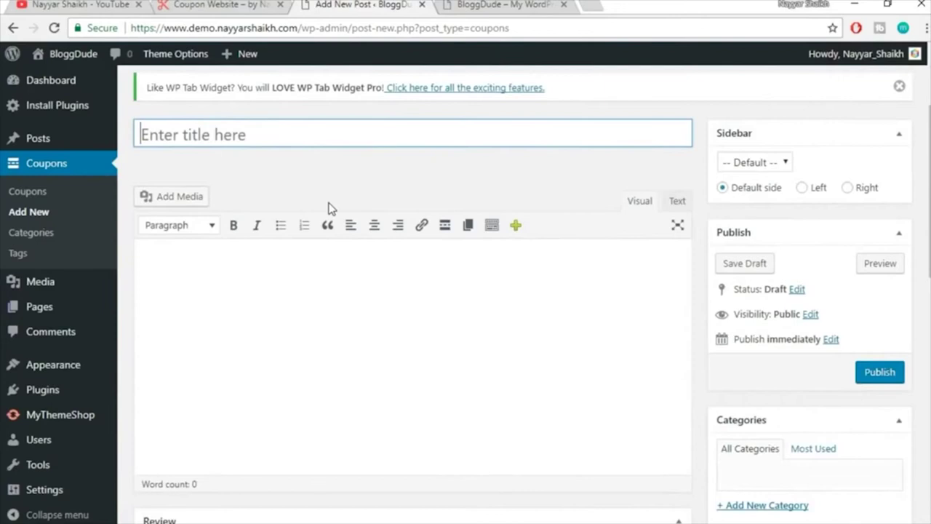
text(69)
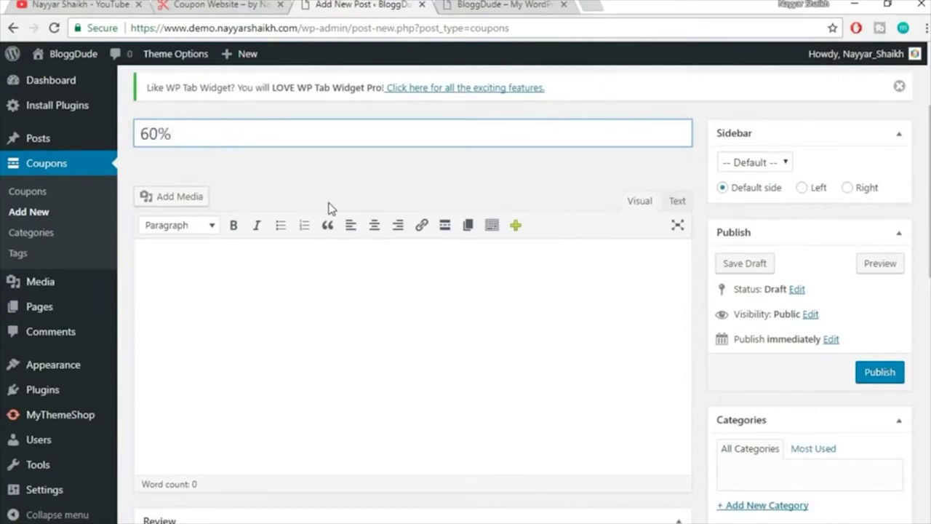
text(% OFF on Hostgator )
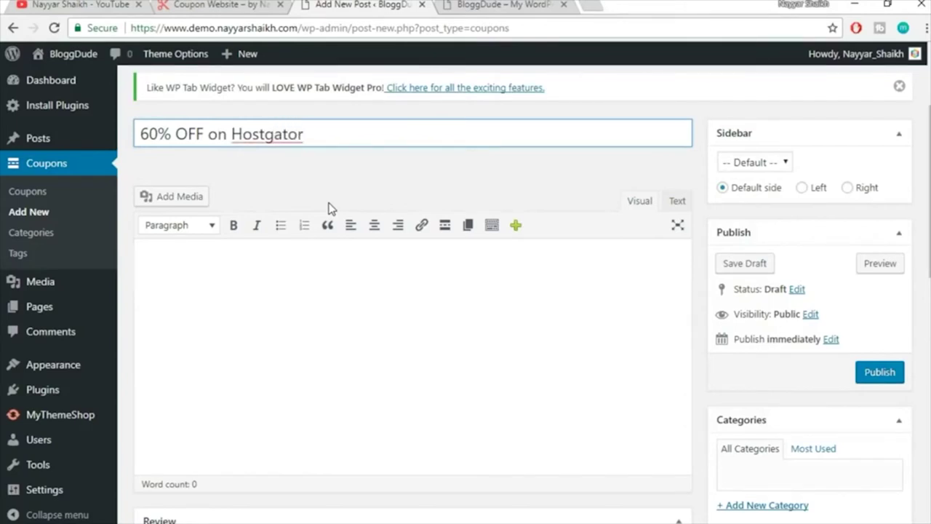
text(HOsting Pp)
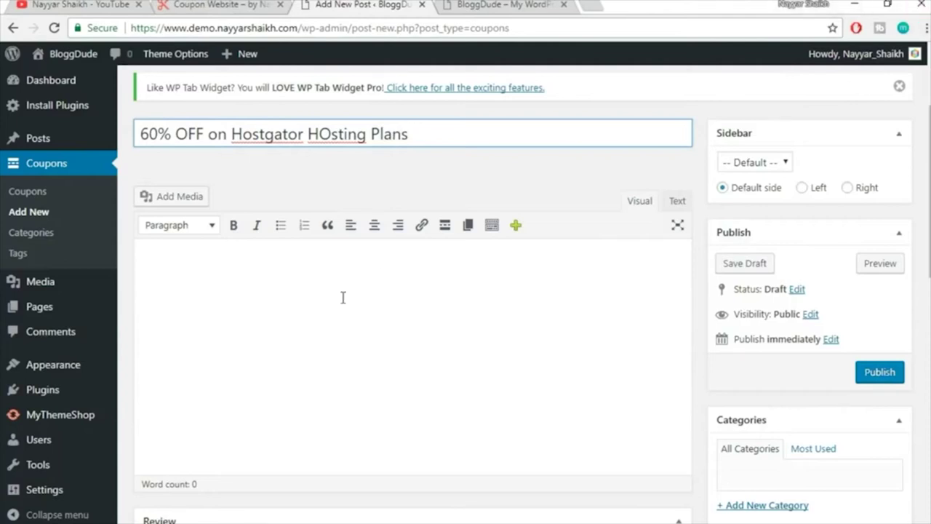
text(NAYYAR60)
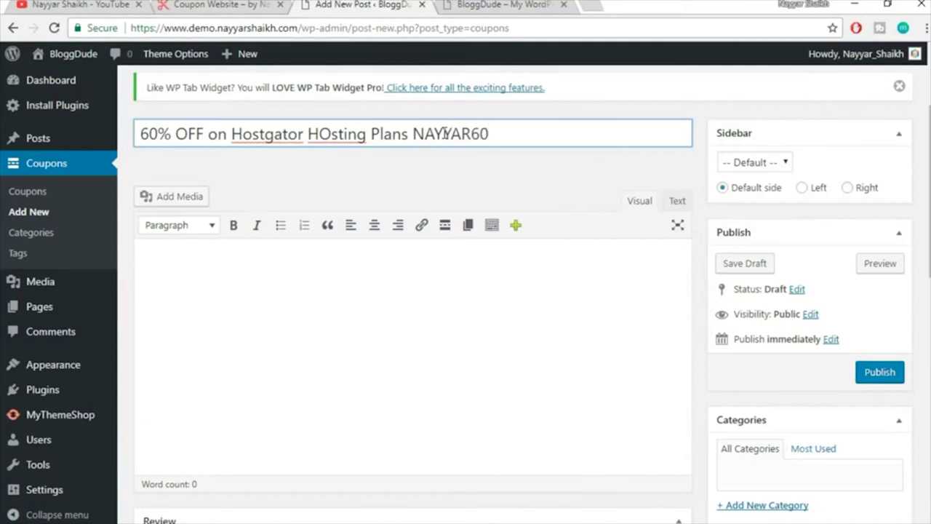
drag(521, 133, 411, 134)
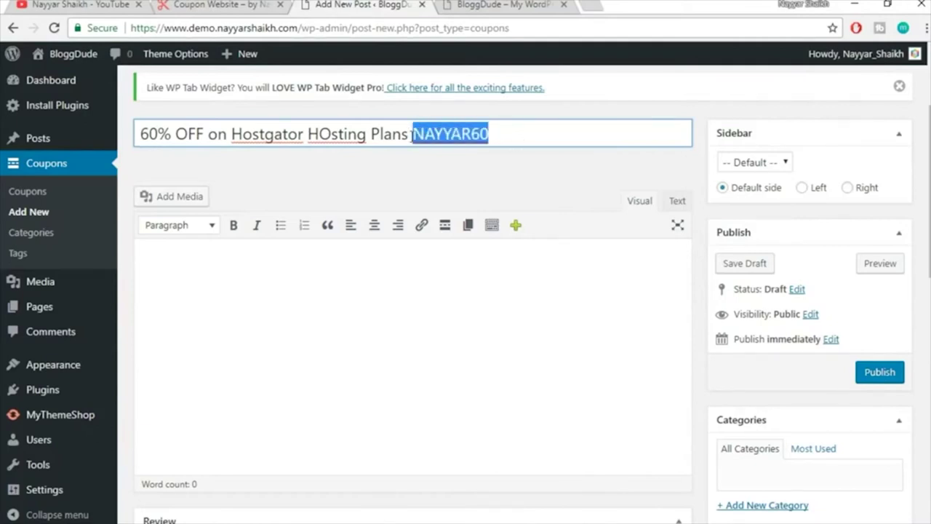
click(522, 132)
drag(513, 134, 413, 133)
key(ctrl+x)
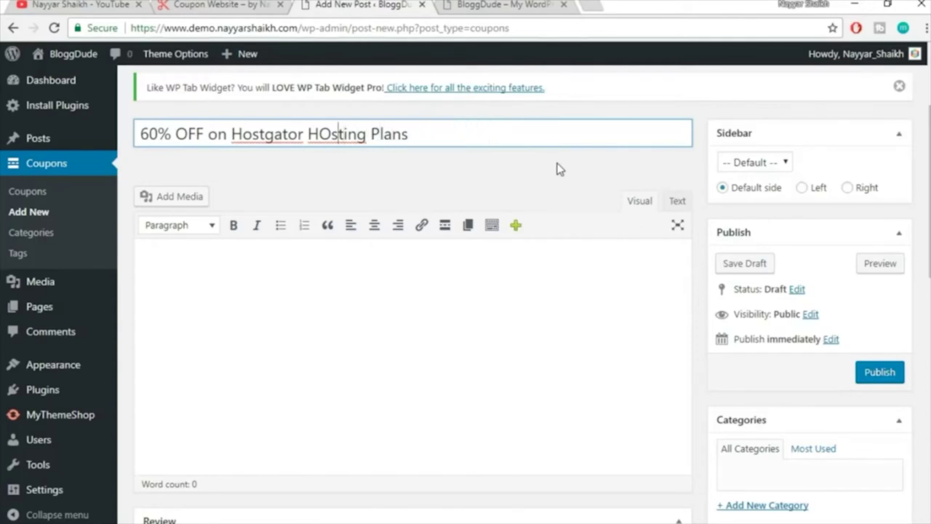
key(BackSpace)
text(o)
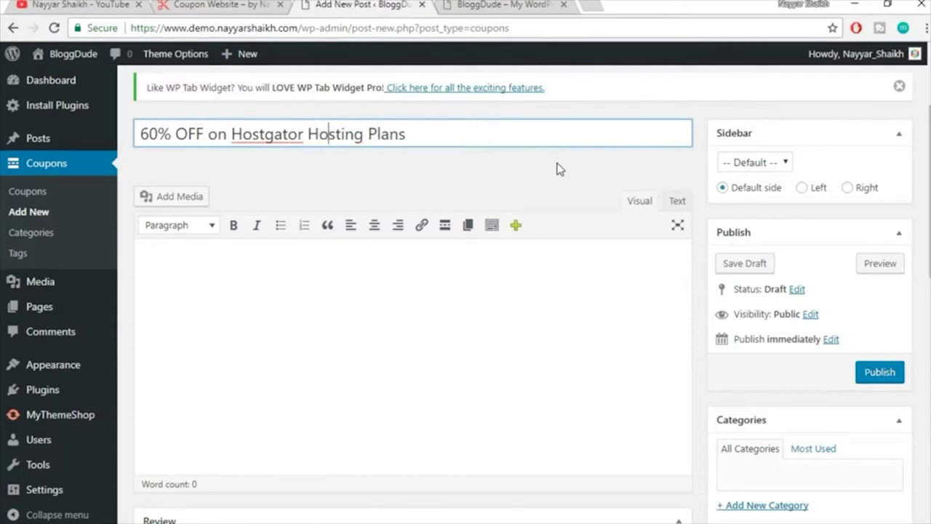
click(522, 170)
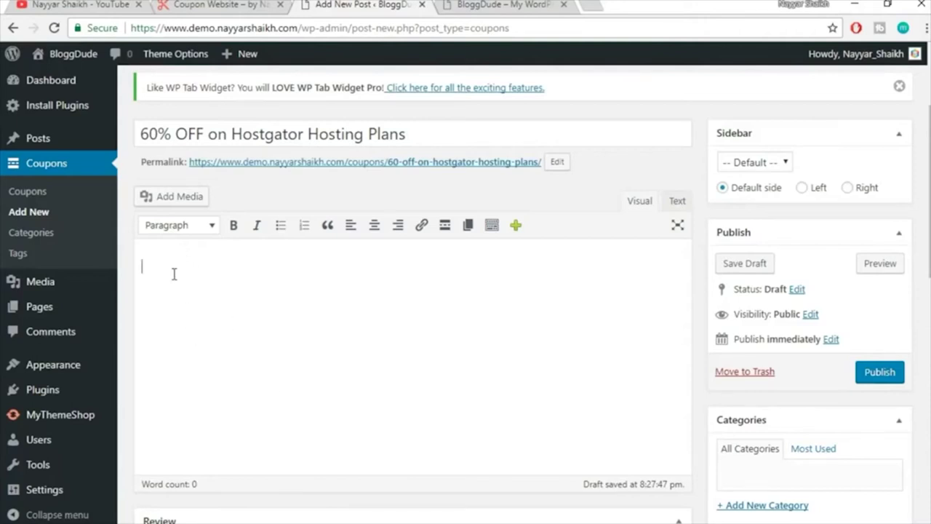
Open a new browser tab and enter an address beginning with 'lips'
click(598, 5)
text(lip[s)
key(BackSpace)
key(BackSpace)
text(s)
key(BackSpace)
key(BackSpace)
text(s)
key(Return)
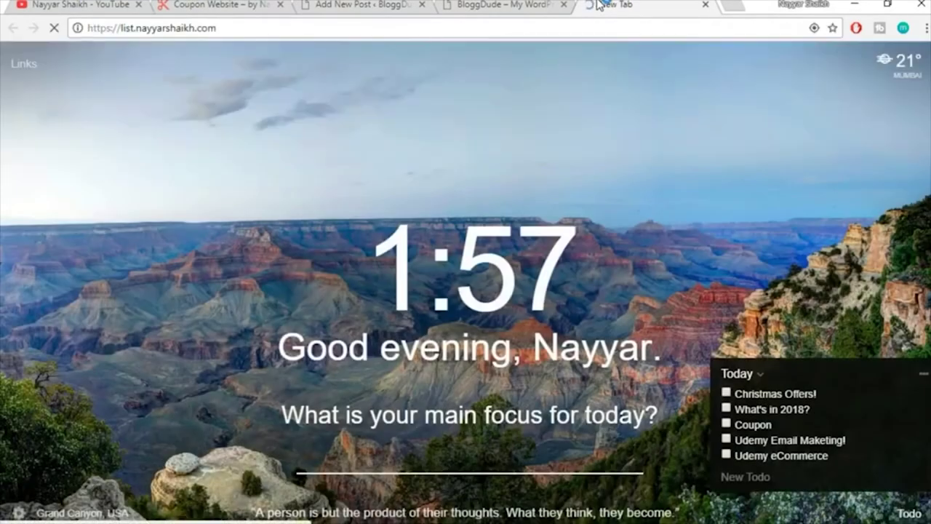
Paste the opening lines of generated lipsum.com Lorem Ipsum (41 words) into the Hostgator coupon body
click(586, 27)
text(lips)
key(Return)
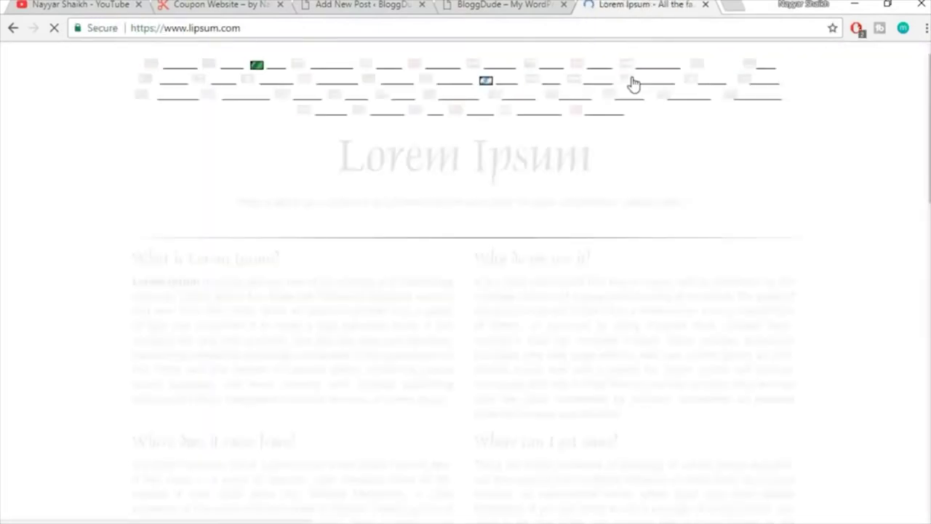
scroll(841, 305, down, 5)
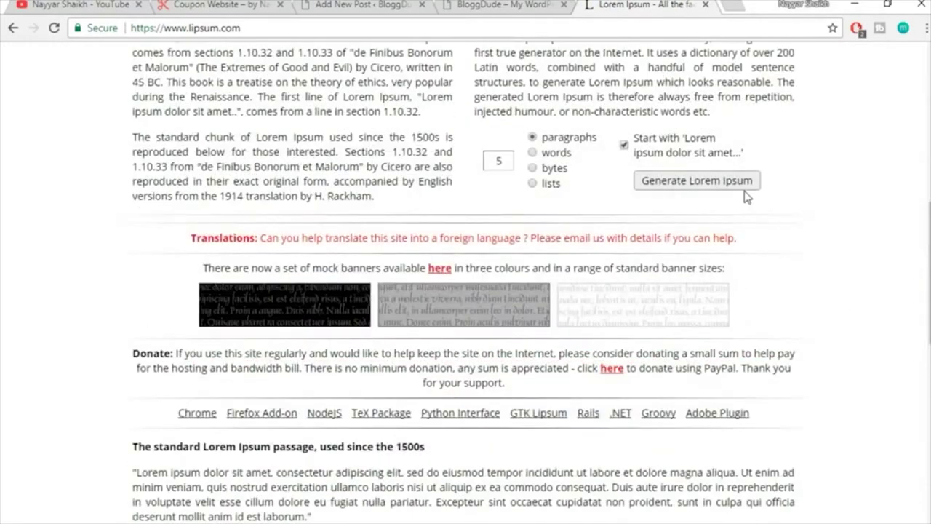
click(738, 181)
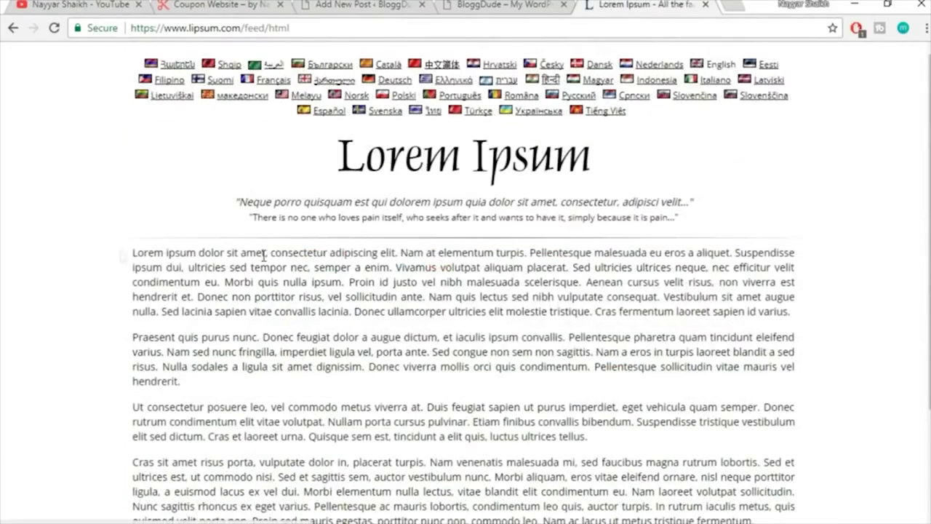
drag(133, 250, 222, 281)
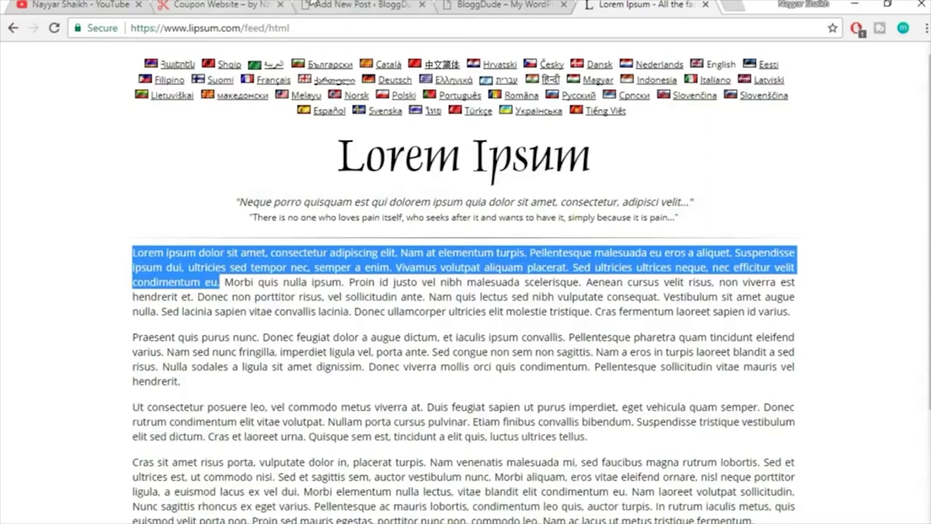
click(356, 4)
click(299, 310)
key(ctrl+v)
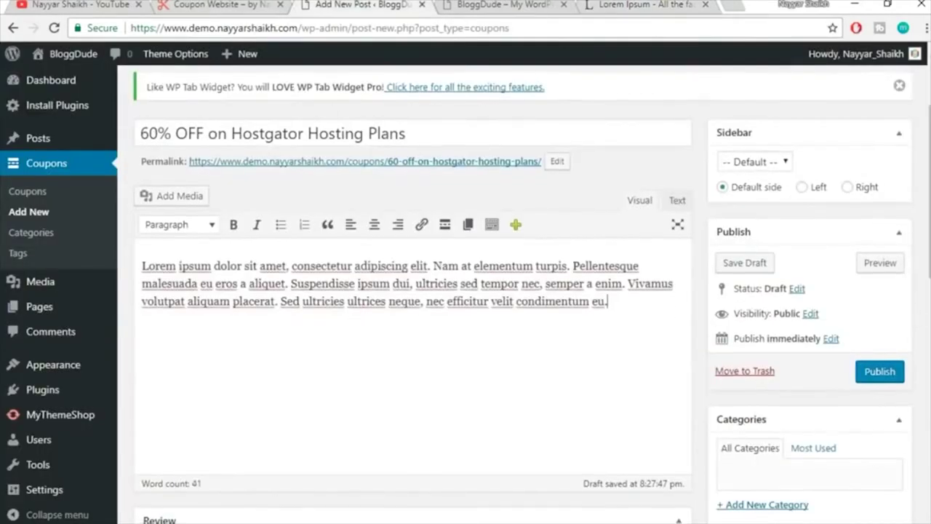
Add a new 'Hosting' category from the Categories box, ticked for the Hostgator coupon
scroll(915, 316, down, 3)
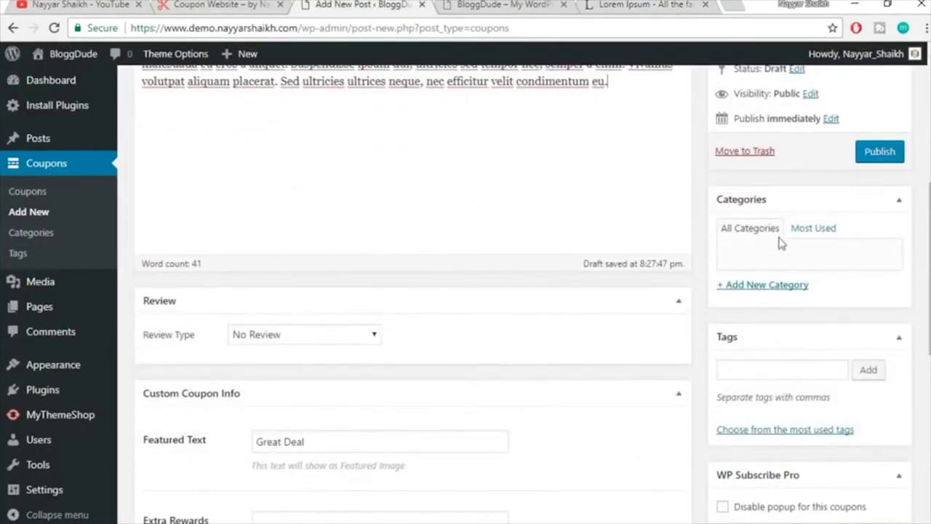
click(781, 285)
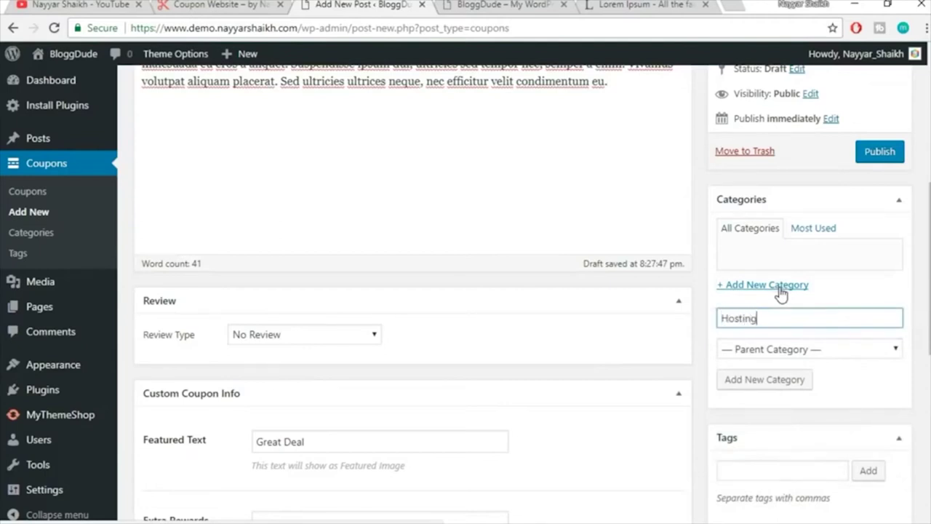
click(769, 395)
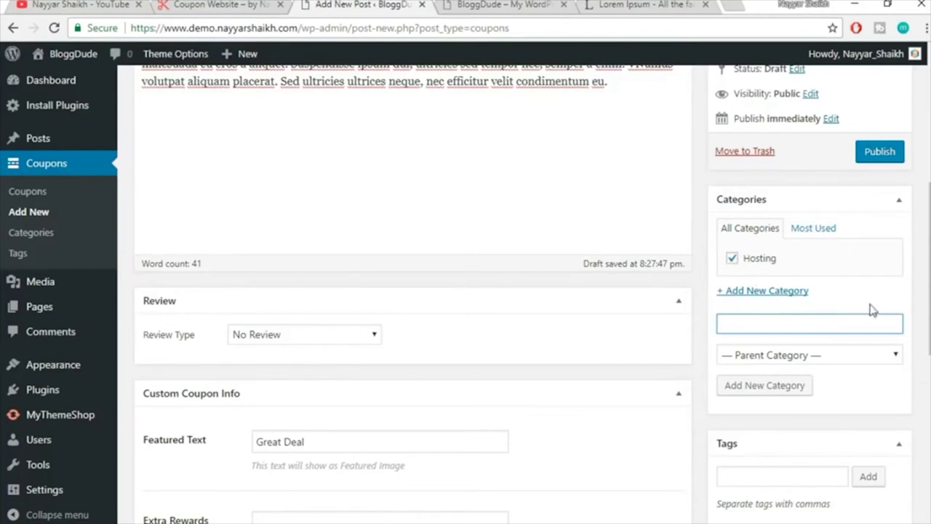
scroll(880, 314, down, 2)
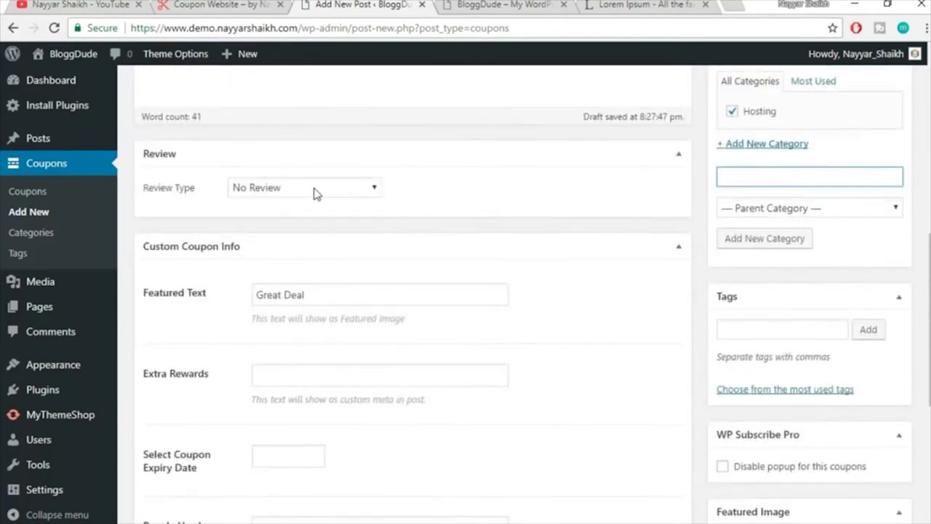
click(315, 190)
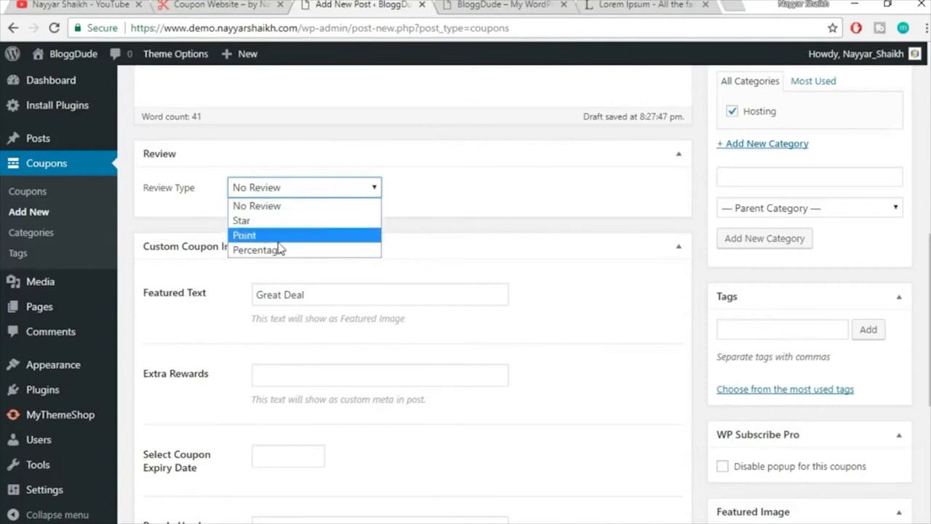
click(251, 221)
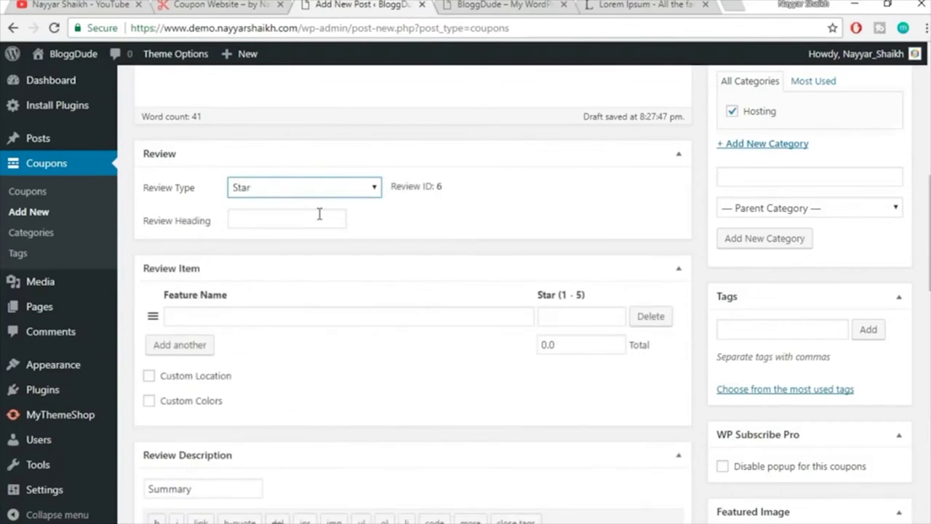
click(284, 217)
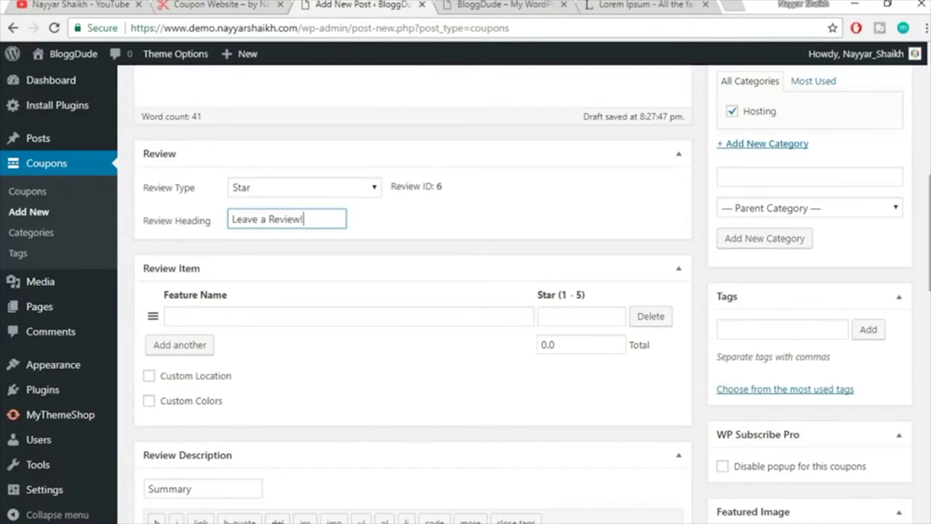
scroll(495, 197, down, 3)
scroll(332, 187, up, 1)
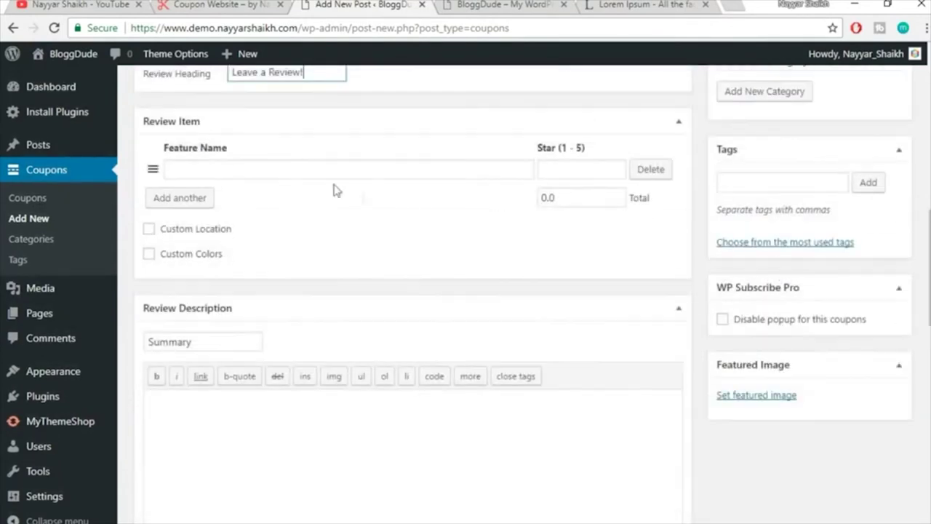
click(291, 162)
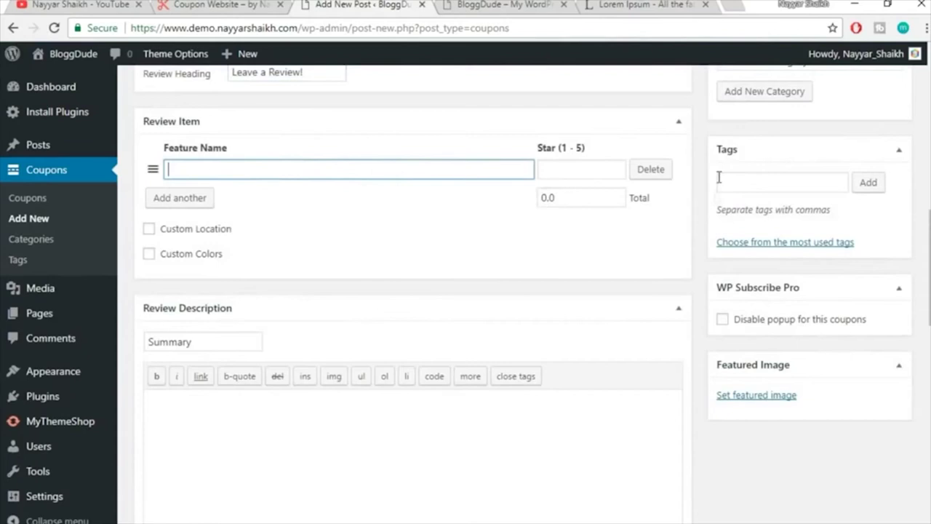
click(678, 125)
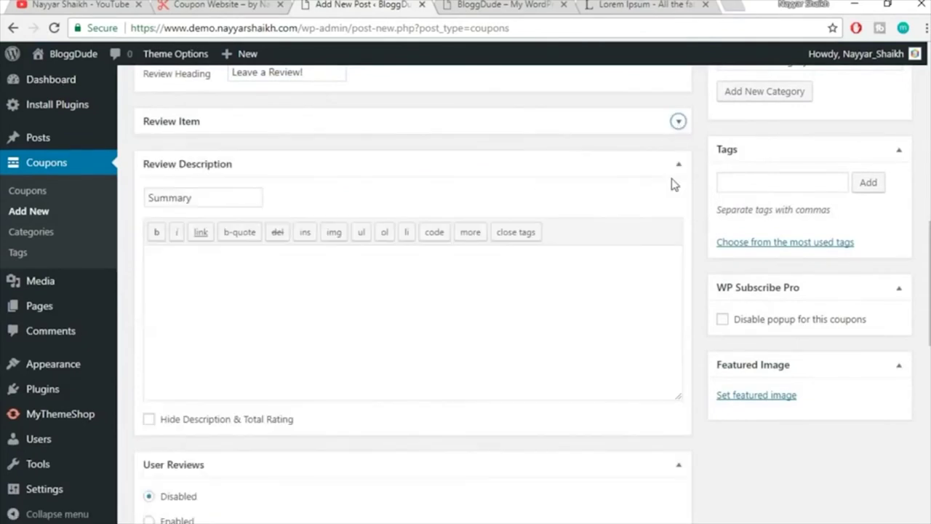
scroll(683, 184, down, 1)
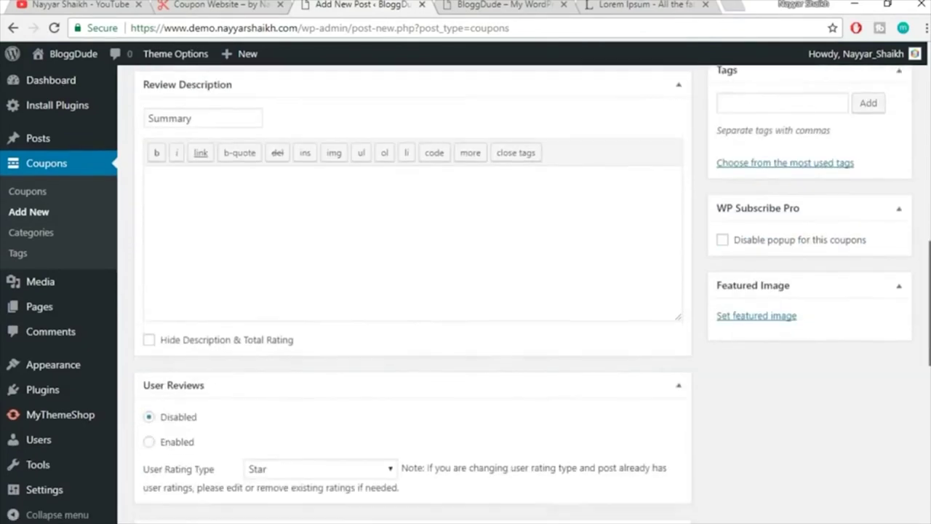
scroll(682, 185, up, 10)
scroll(639, 231, down, 7)
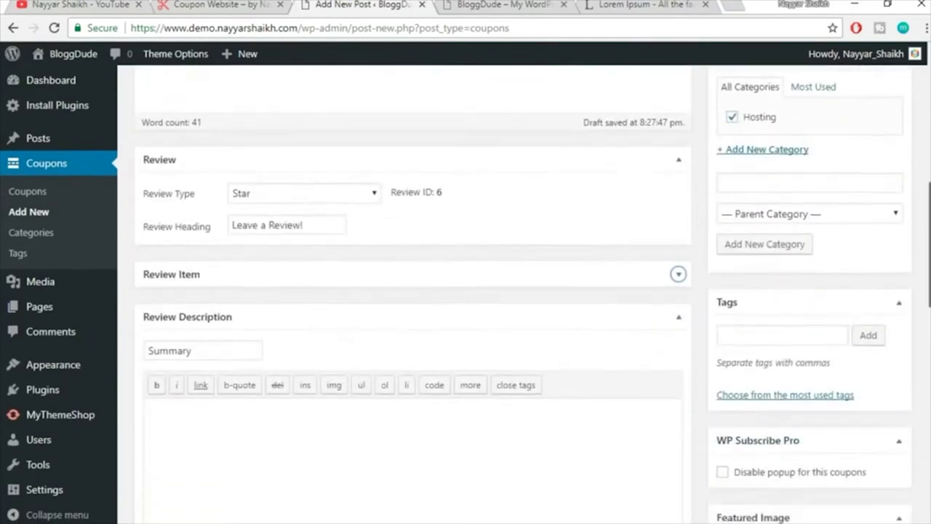
Add the tags 'hosting' and 'hostgator' to the Hostgator coupon
click(773, 228)
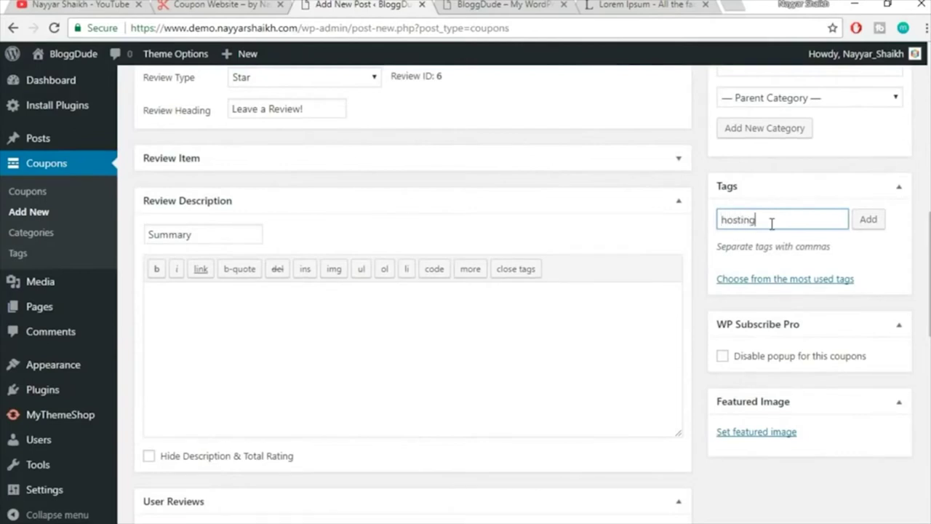
text(hosting)
key(Return)
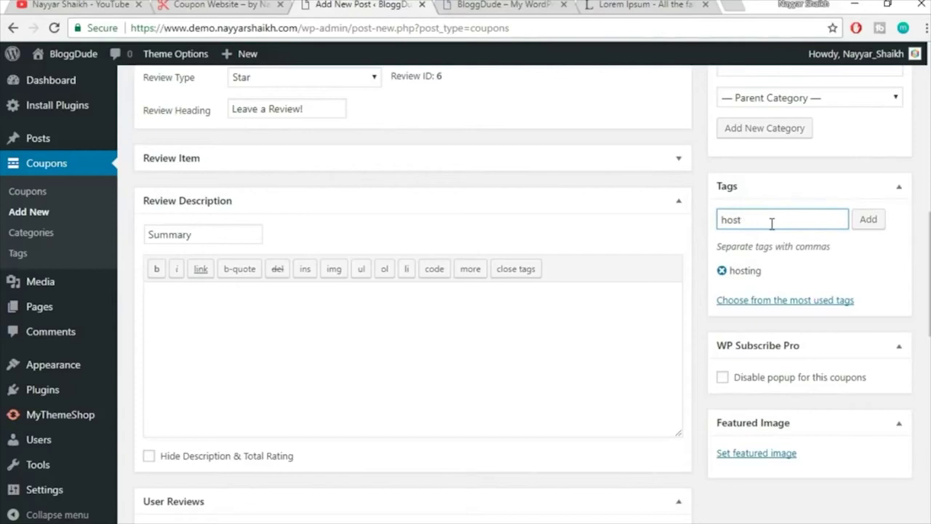
key(Return)
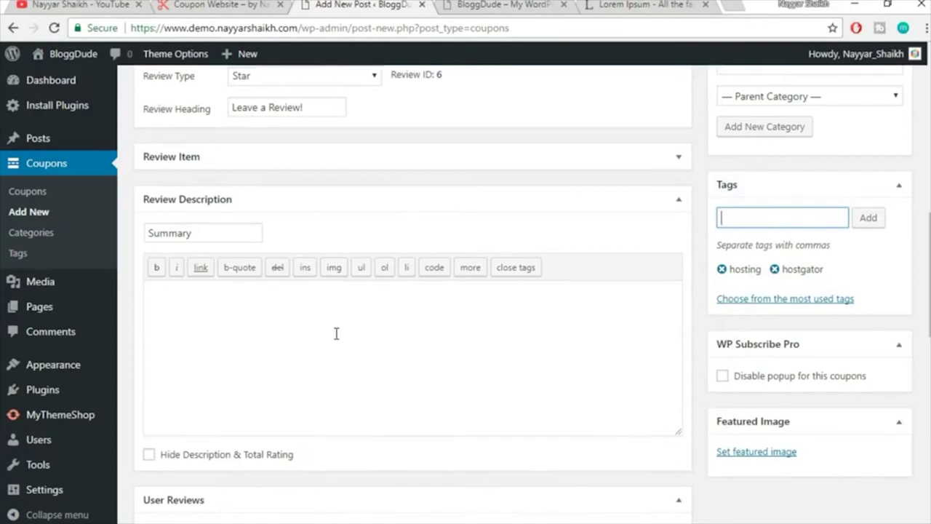
scroll(337, 332, down, 1)
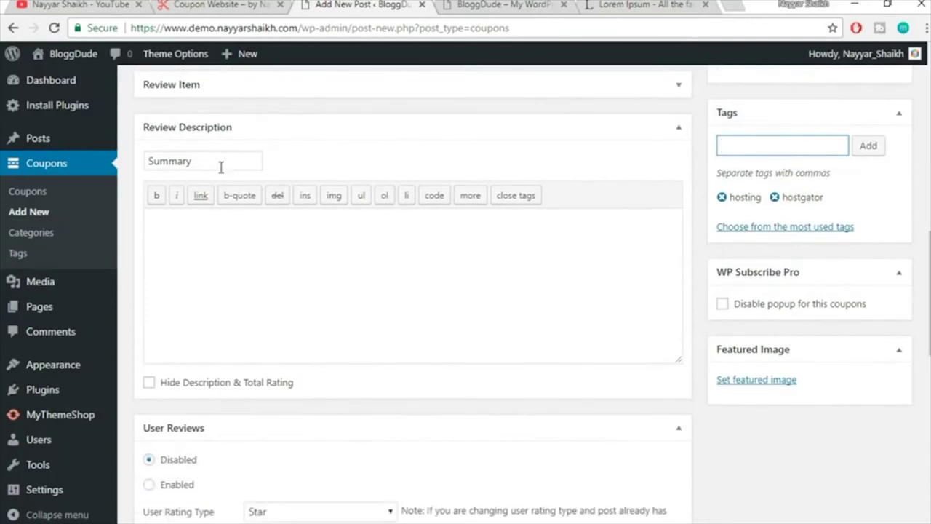
Collapse the Review Description box and set User Reviews to Enabled, using Star ratings
click(671, 134)
scroll(640, 211, up, 2)
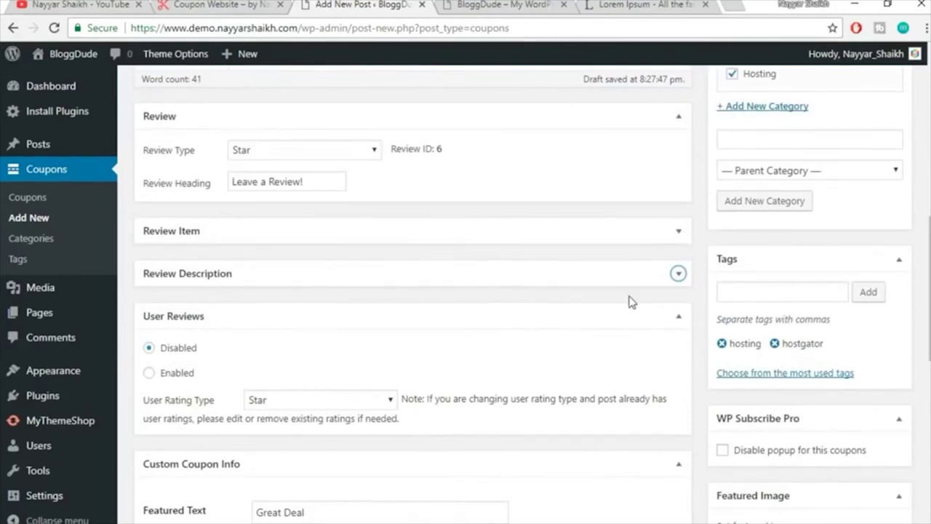
scroll(630, 301, down, 2)
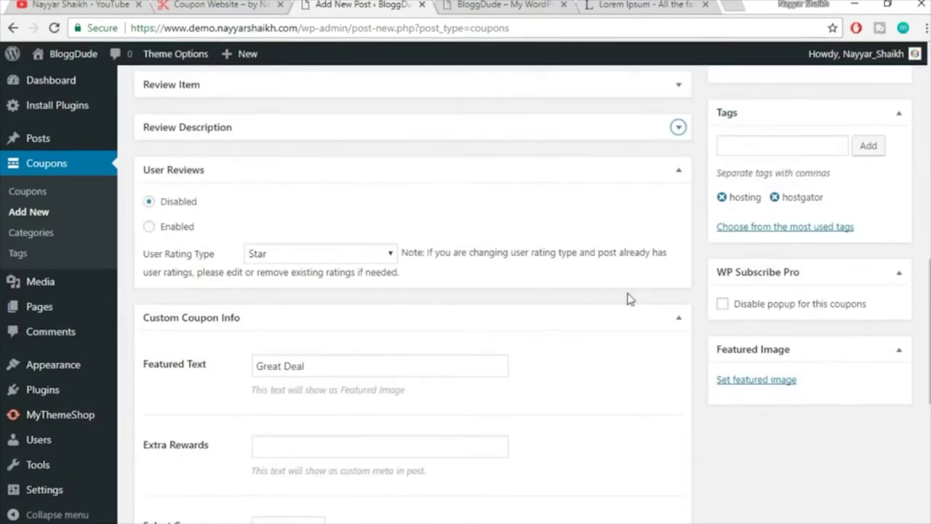
scroll(630, 298, down, 1)
scroll(630, 298, up, 1)
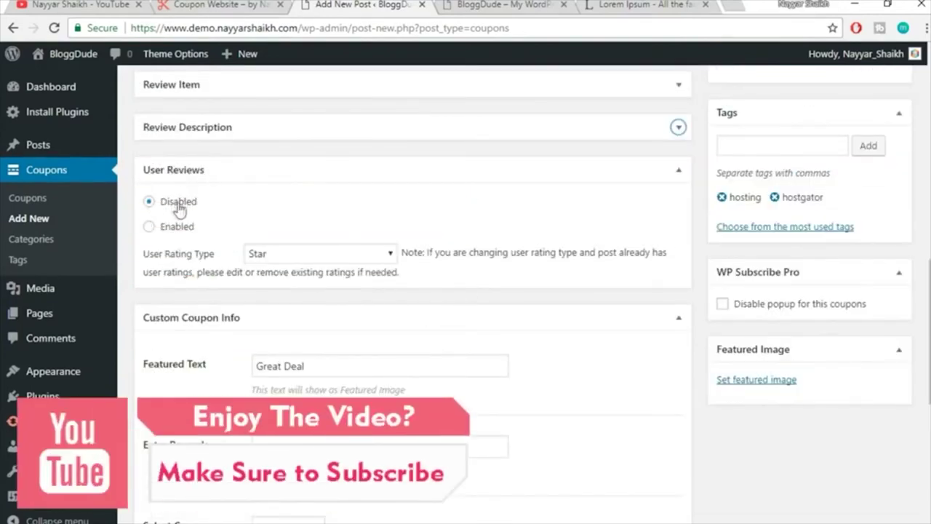
click(158, 228)
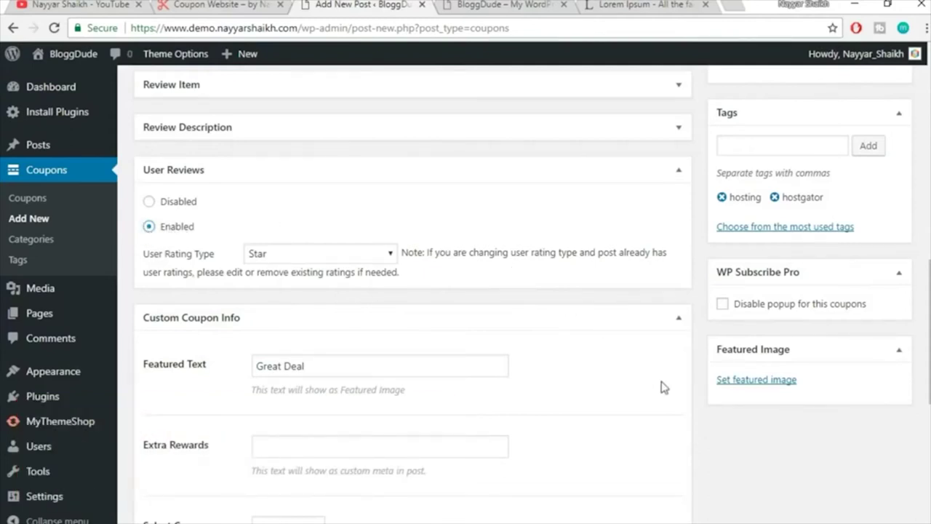
scroll(662, 387, down, 1)
scroll(662, 387, down, 1)
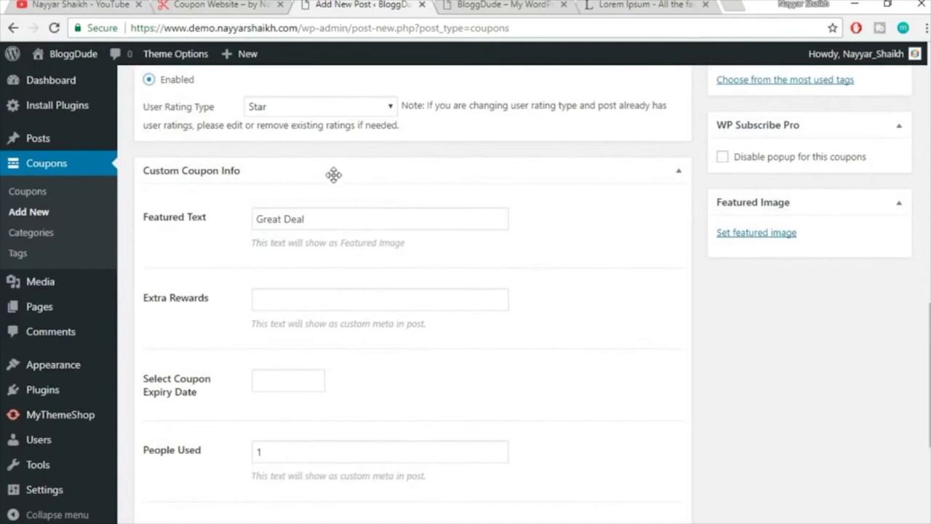
scroll(364, 210, down, 1)
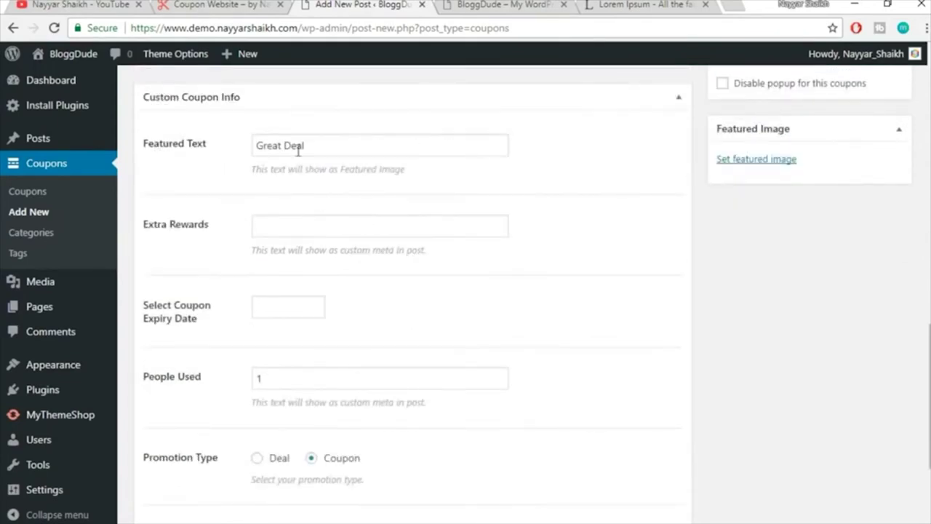
click(218, 5)
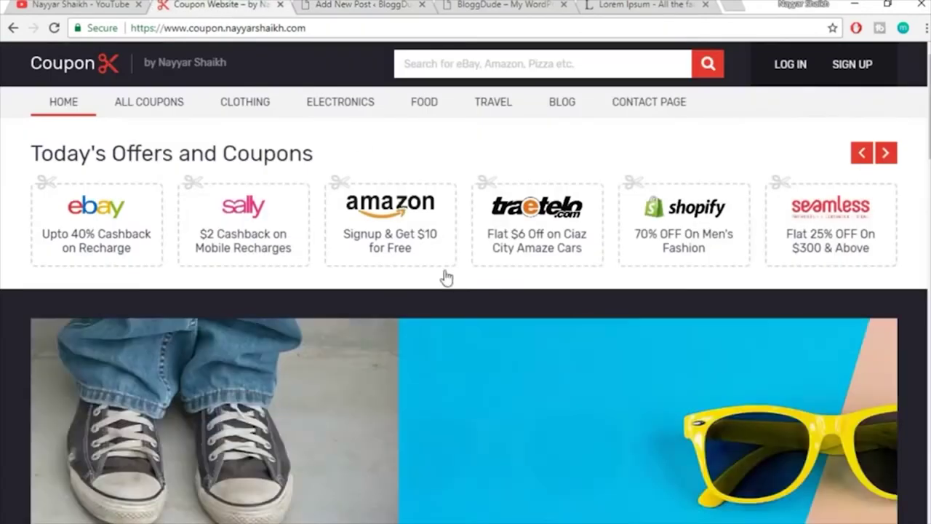
scroll(448, 291, down, 3)
scroll(457, 317, down, 5)
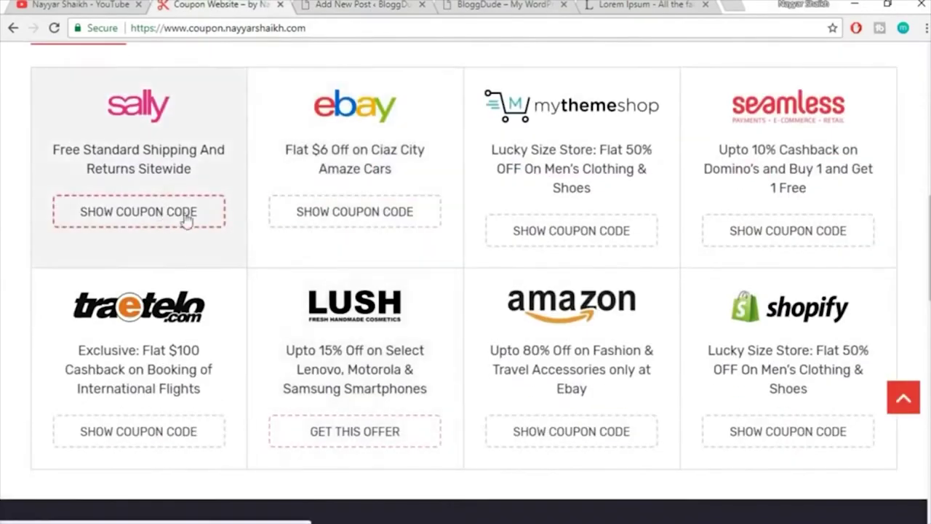
click(348, 216)
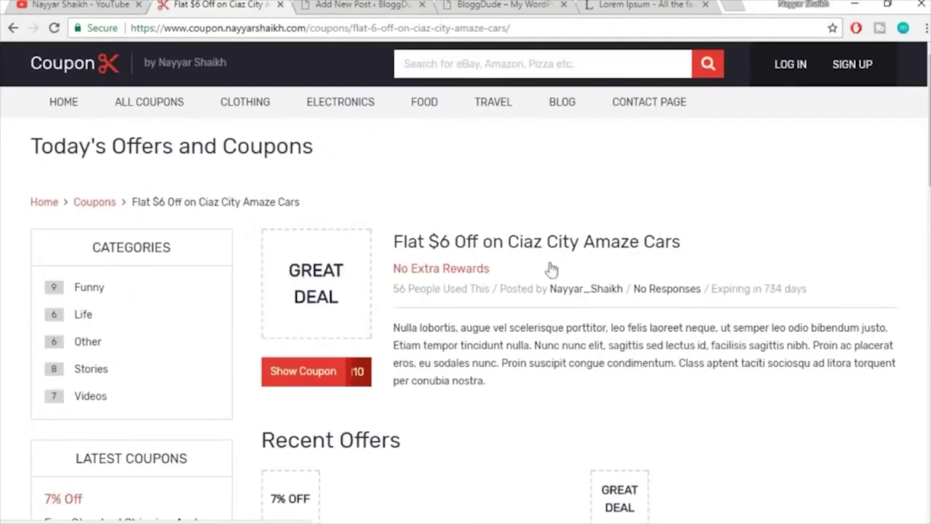
scroll(631, 331, down, 2)
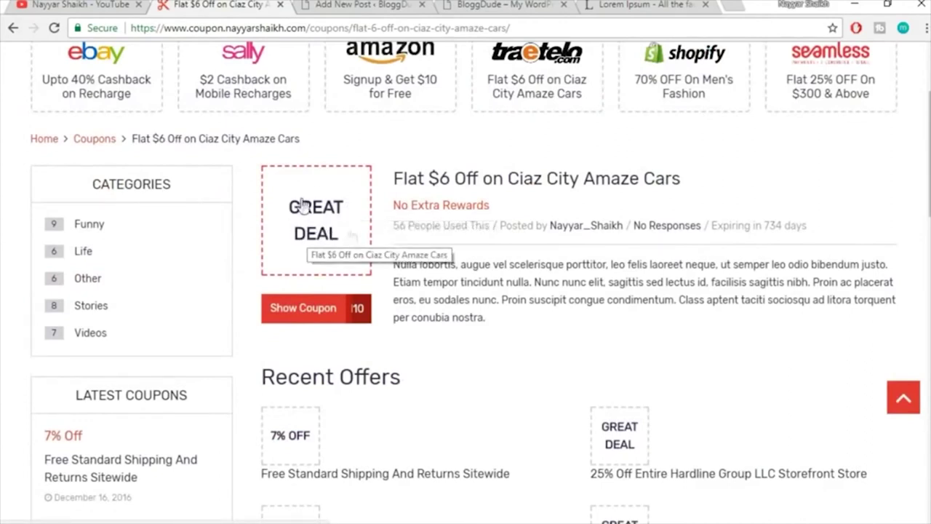
key(ctrl+Tab)
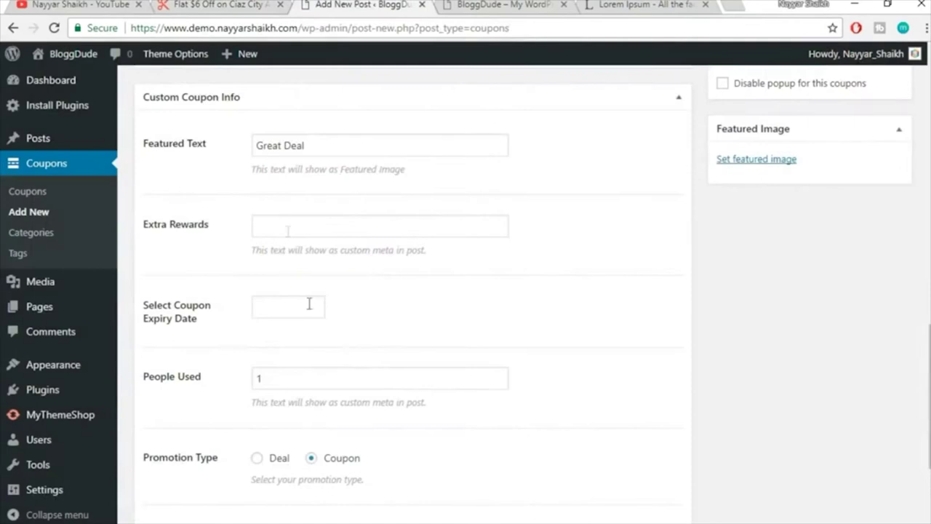
Replace the 'Great Deal' featured text with 60% OFF
drag(322, 148, 230, 150)
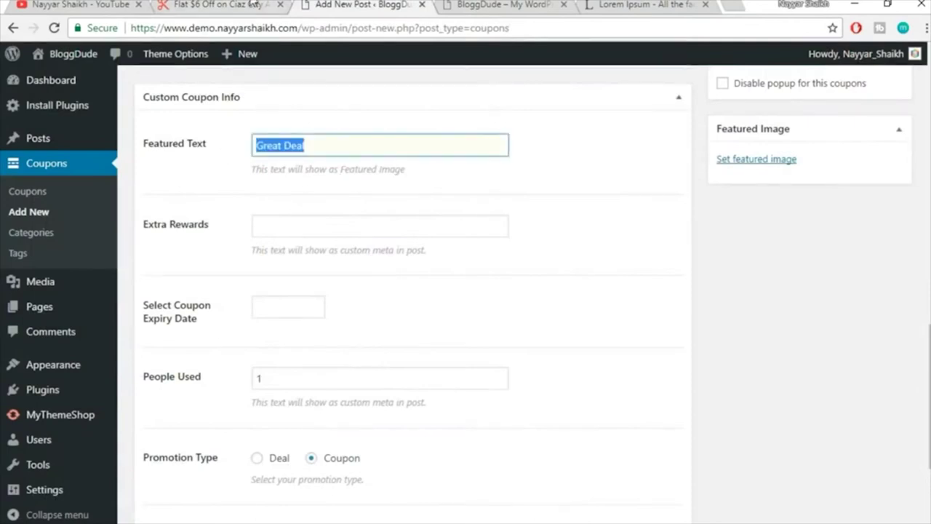
key(ctrl+shift+Tab)
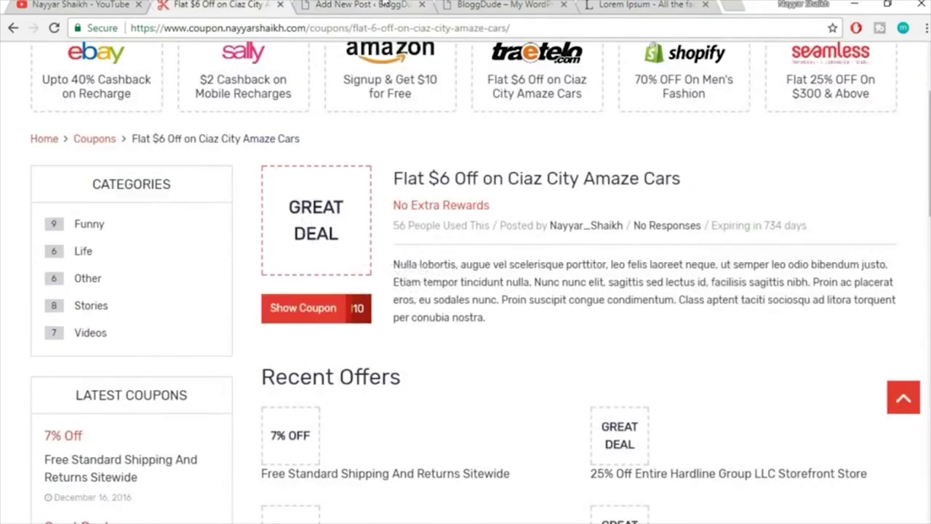
key(ctrl+Tab)
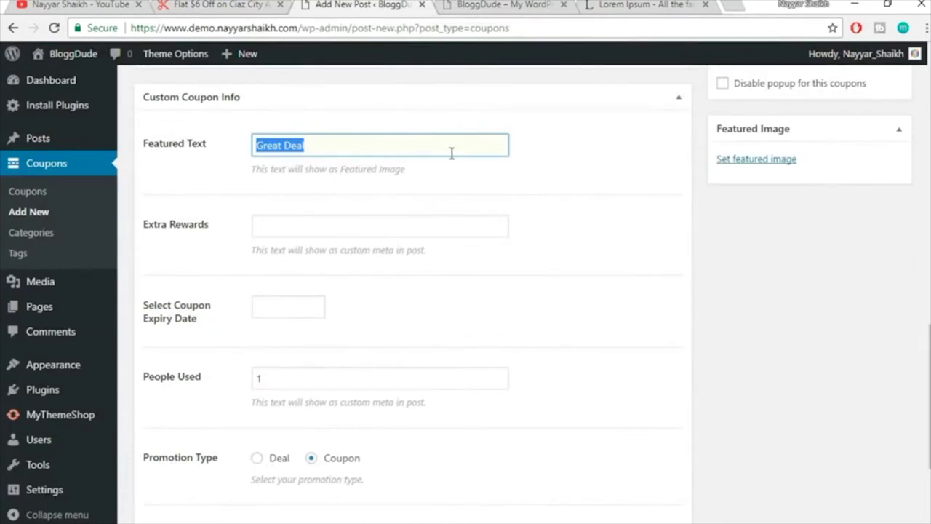
text(60)
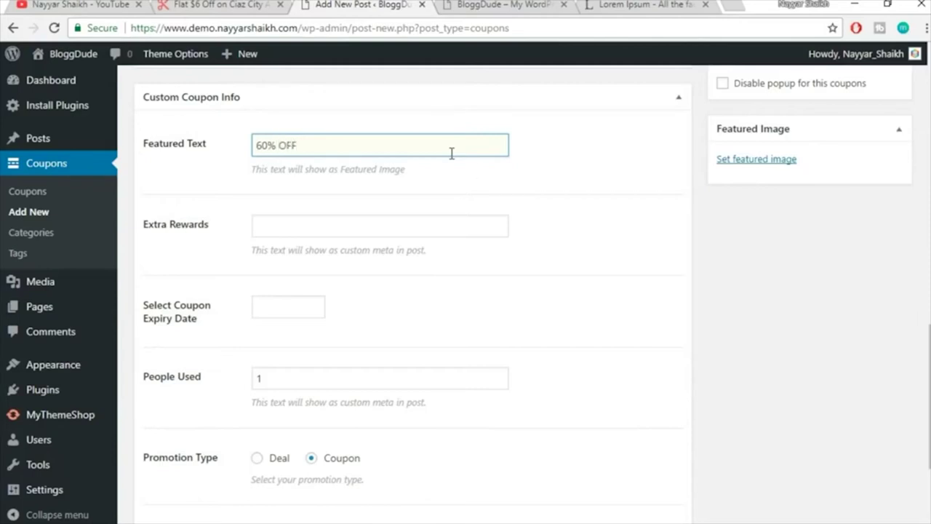
Change the Extra Rewards text to '+ Free Domain'
click(368, 226)
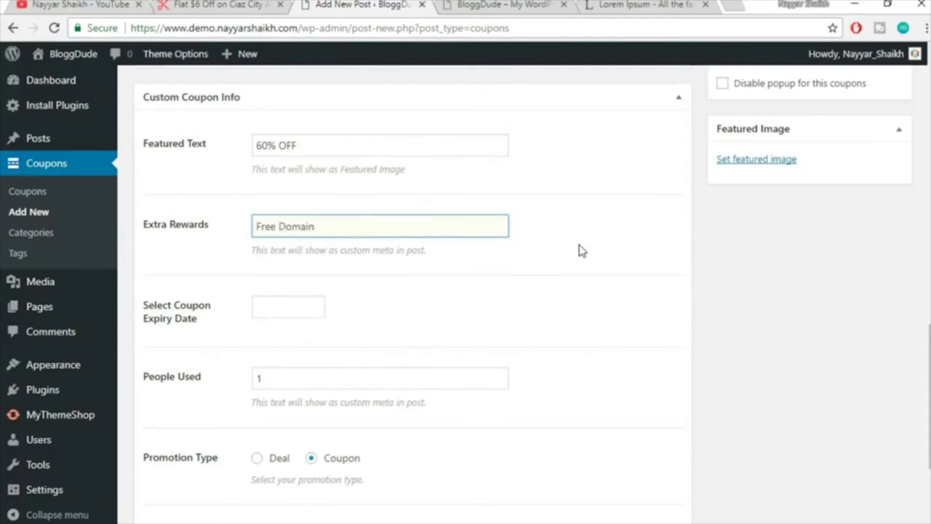
key(Home)
text(+)
click(544, 293)
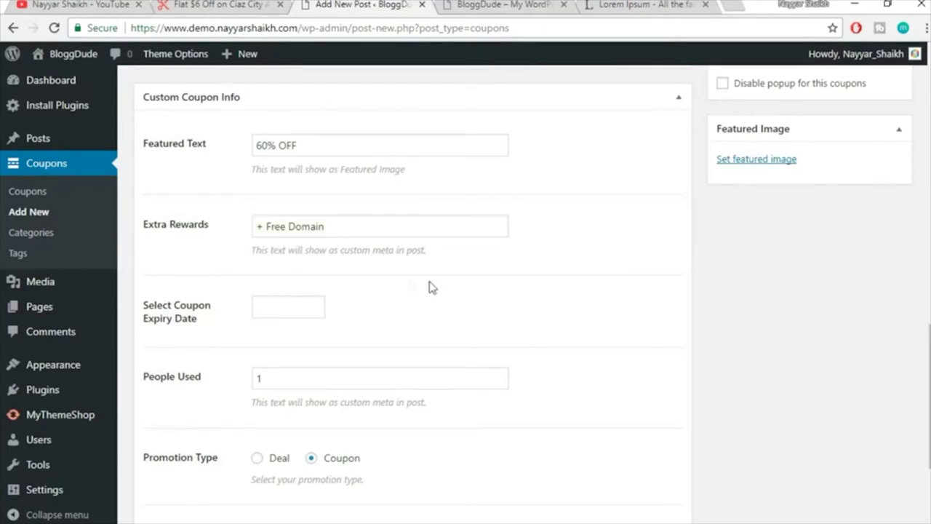
Set the coupon expiry date to 31 December 2027 and view the sample coupon page
scroll(639, 289, down, 2)
click(301, 158)
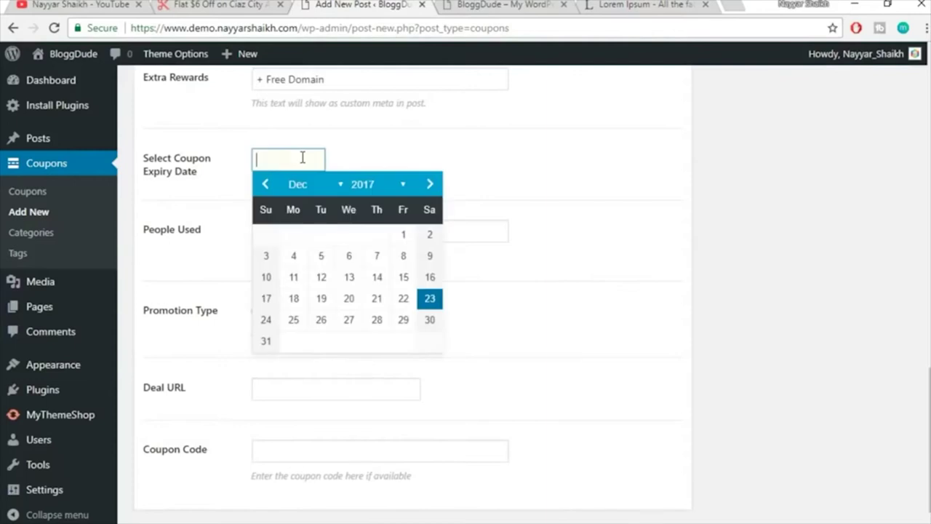
click(391, 189)
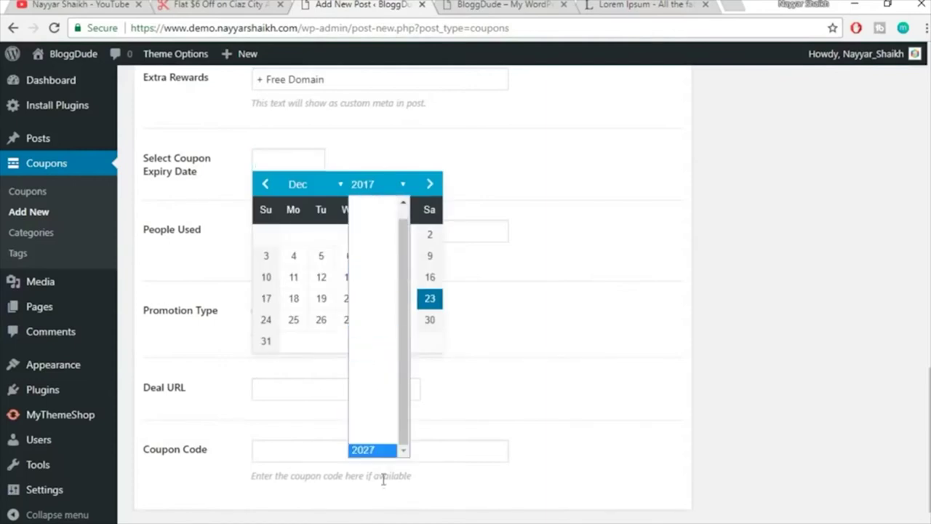
click(390, 447)
scroll(407, 363, down, 1)
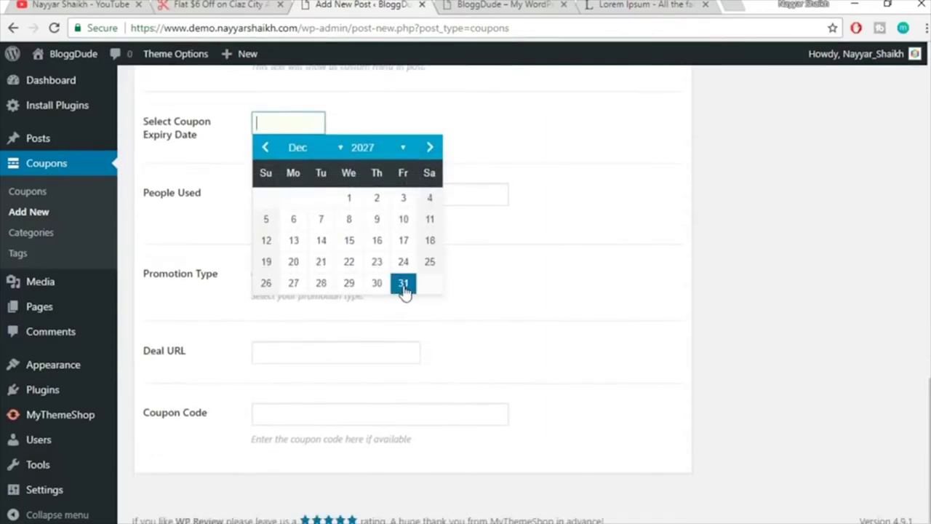
click(402, 283)
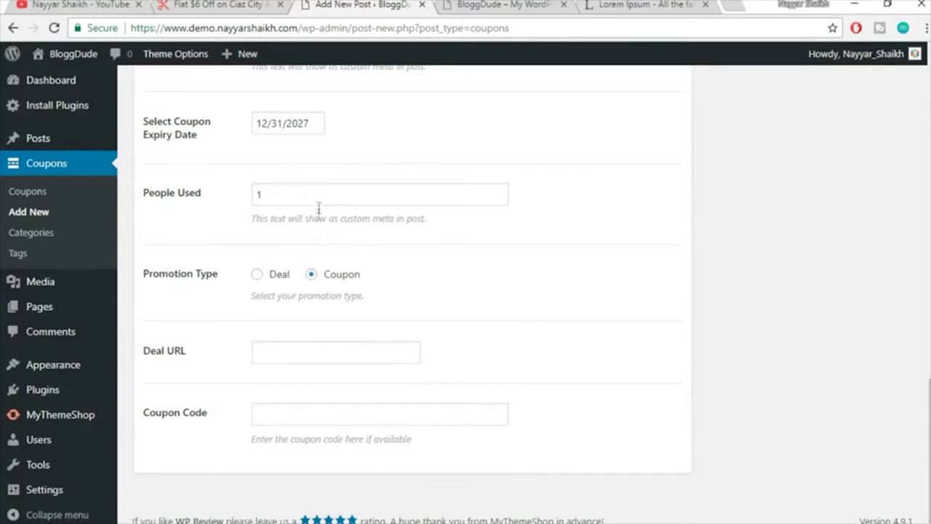
click(218, 5)
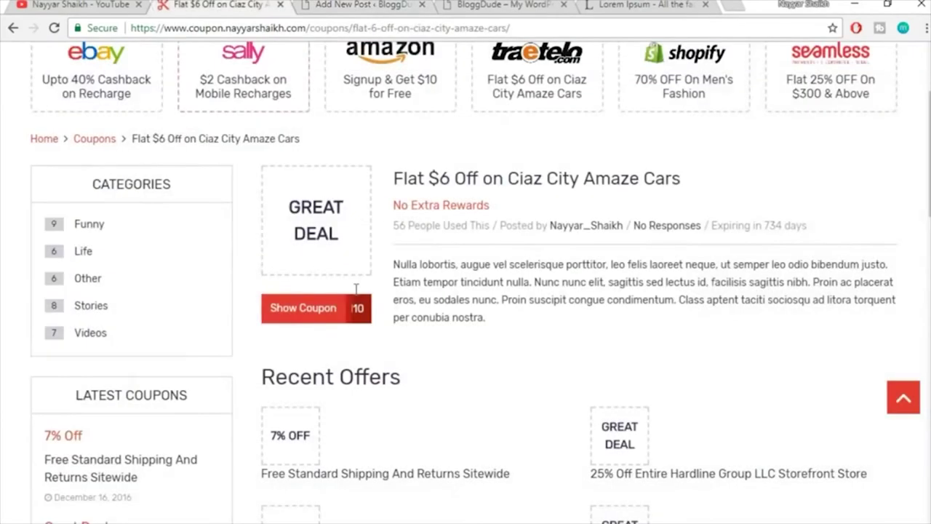
key(ctrl+Tab)
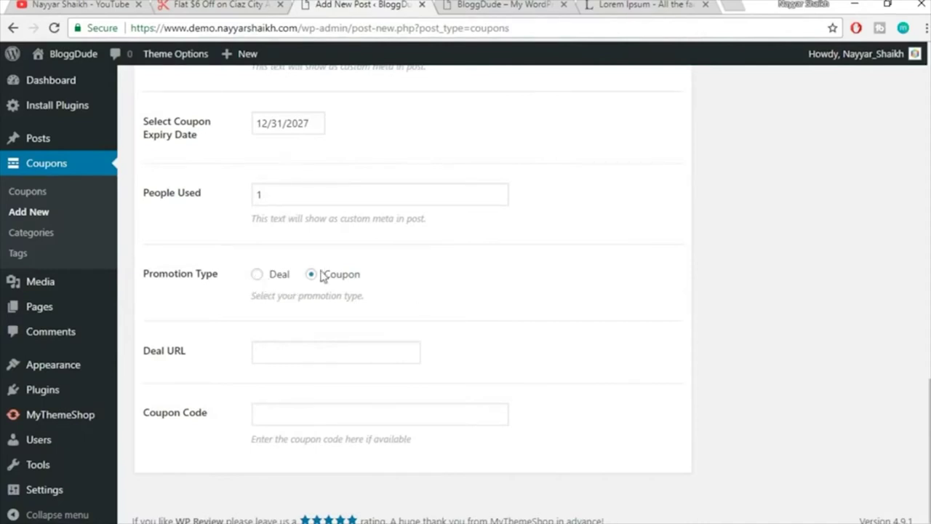
click(314, 351)
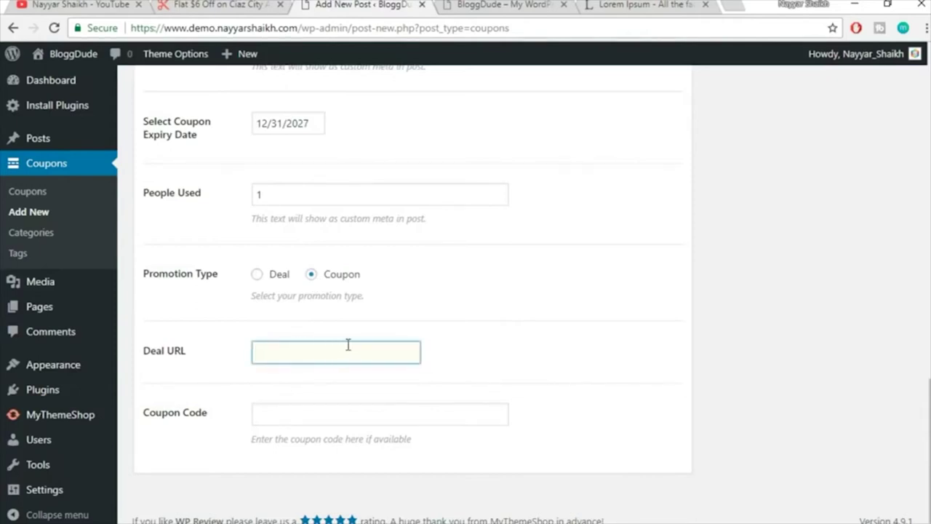
text(http://)
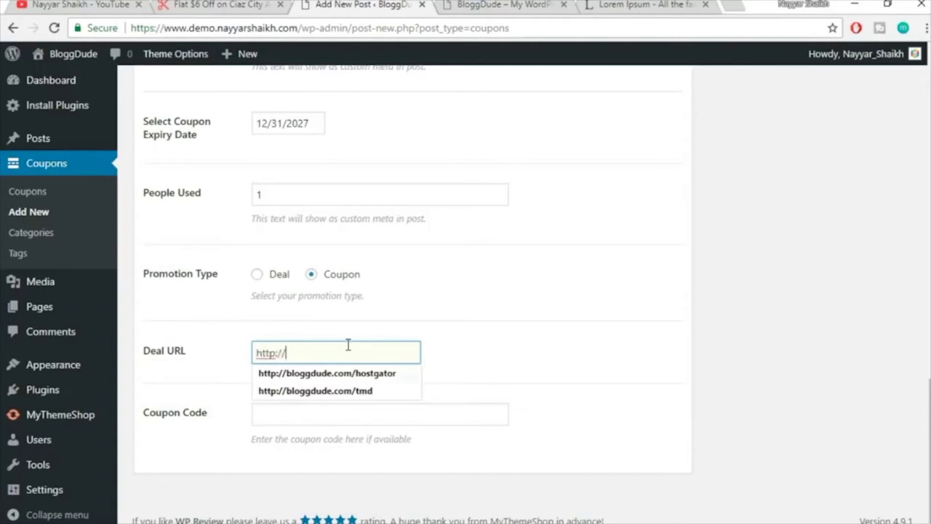
key(Down)
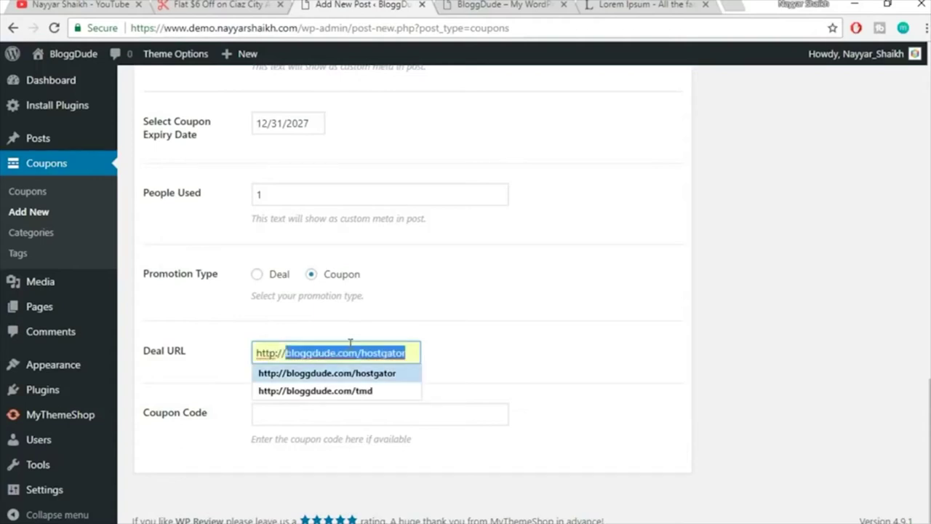
click(364, 378)
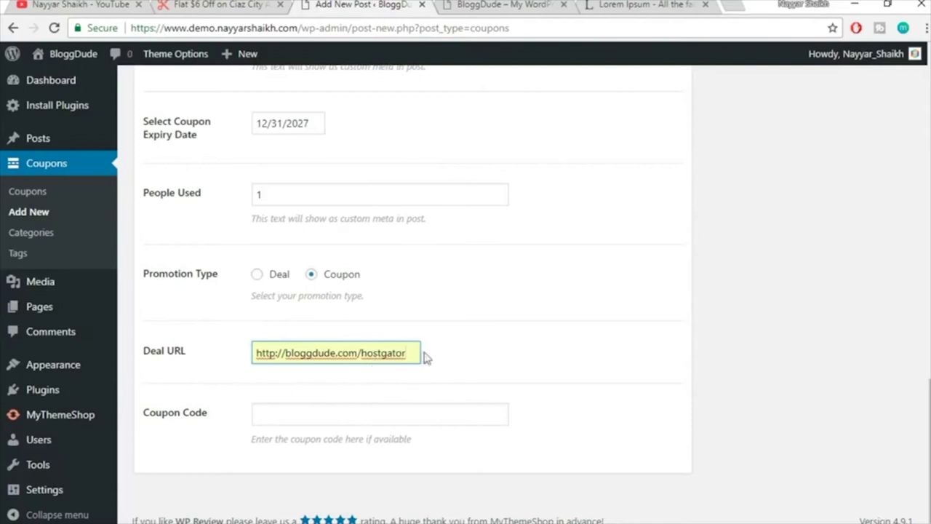
drag(407, 355, 255, 354)
click(306, 353)
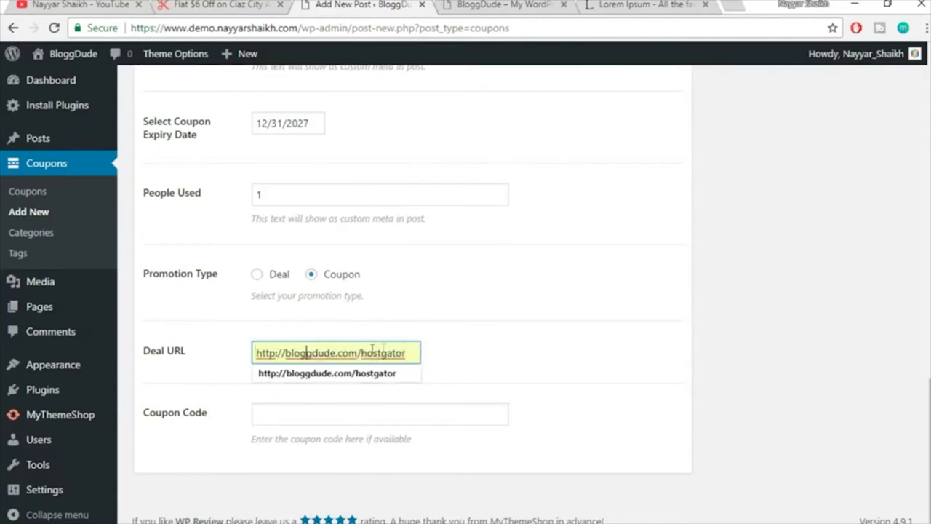
click(466, 353)
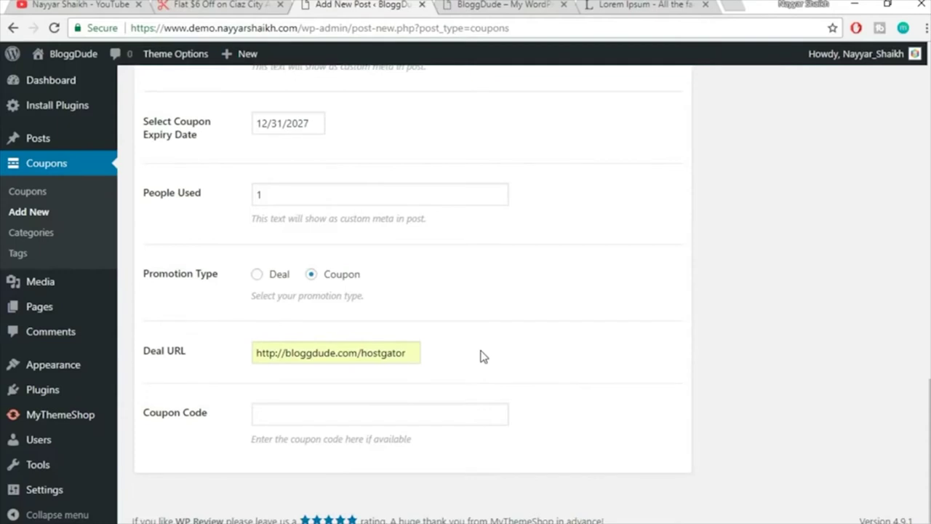
Fill in the 60% Hostgator coupon code from the suggestion list
click(372, 407)
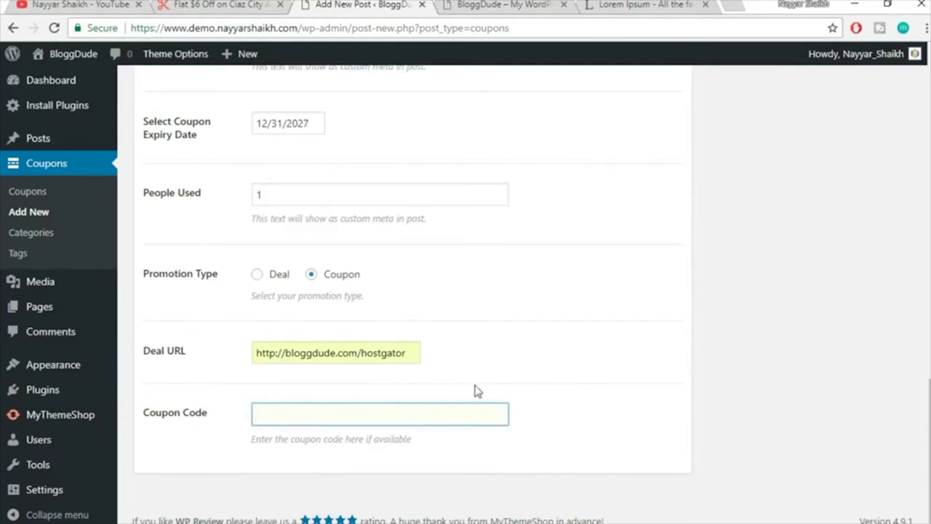
text(NAYYAR)
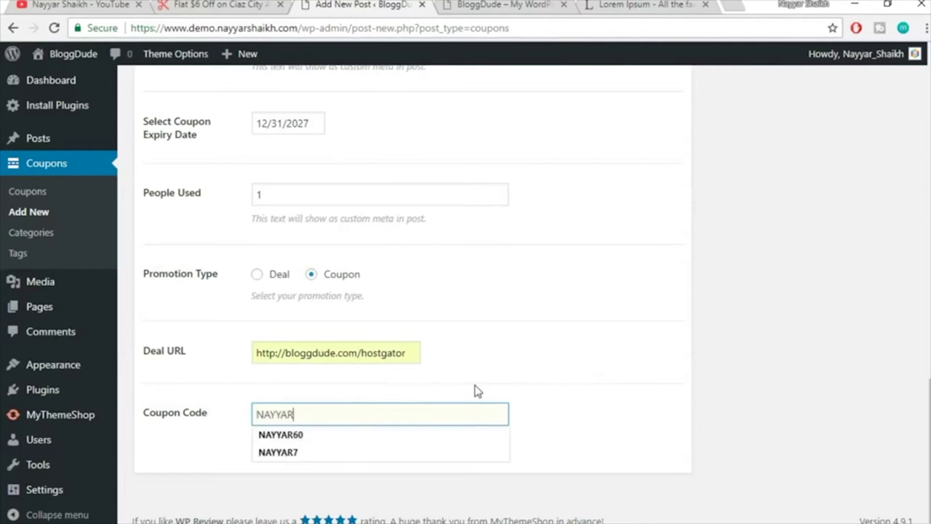
text(60)
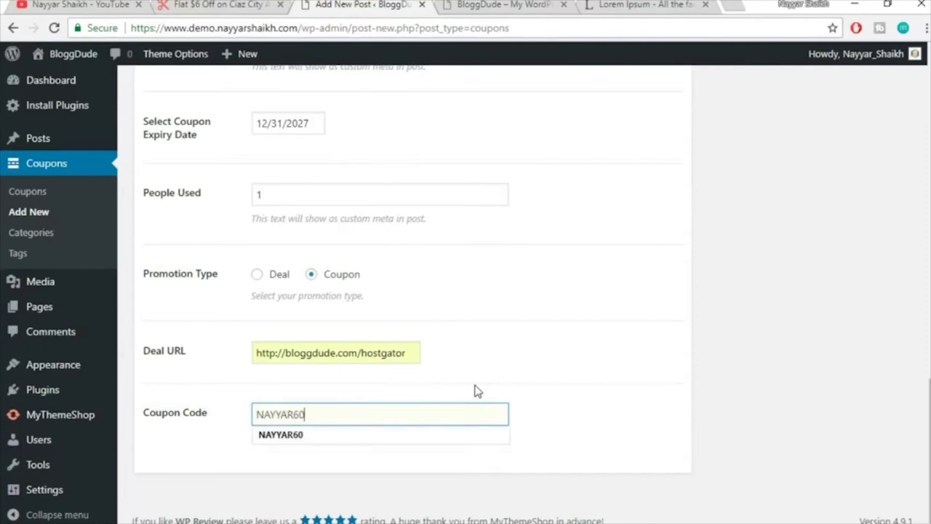
click(402, 435)
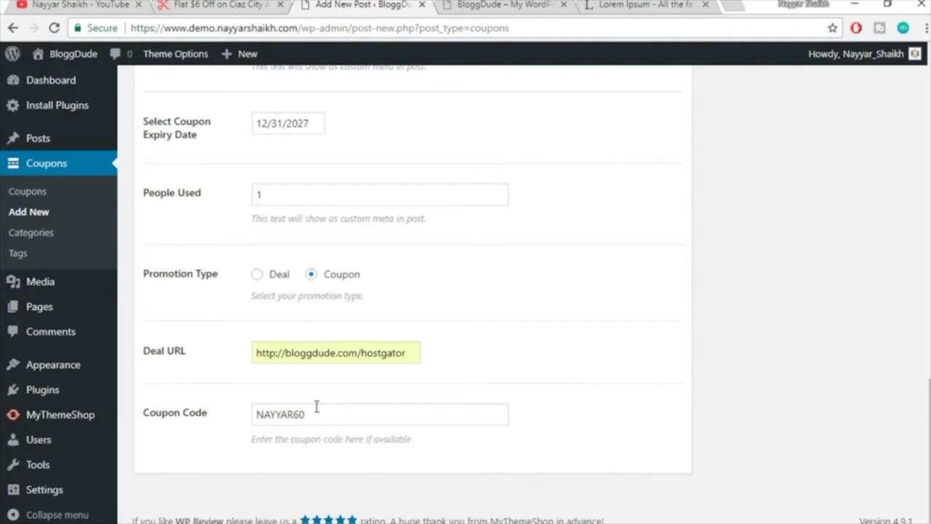
drag(318, 409, 230, 420)
click(704, 414)
scroll(604, 472, up, 5)
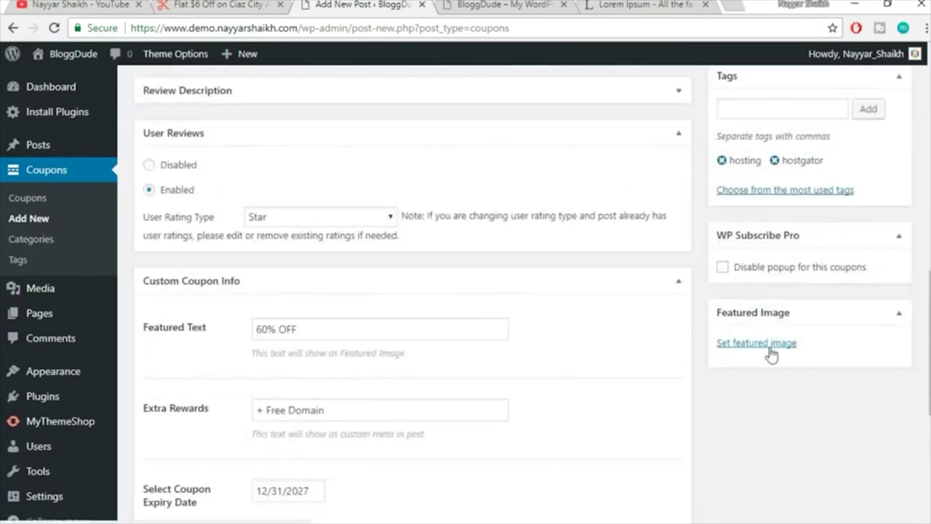
click(175, 4)
scroll(544, 313, down, 1)
scroll(544, 314, down, 6)
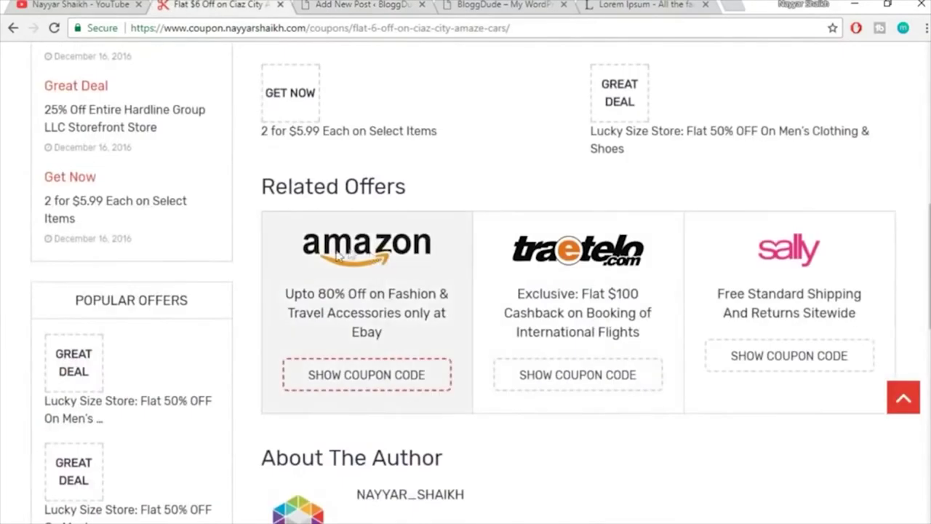
scroll(810, 269, down, 3)
scroll(662, 288, up, 1)
scroll(662, 288, up, 2)
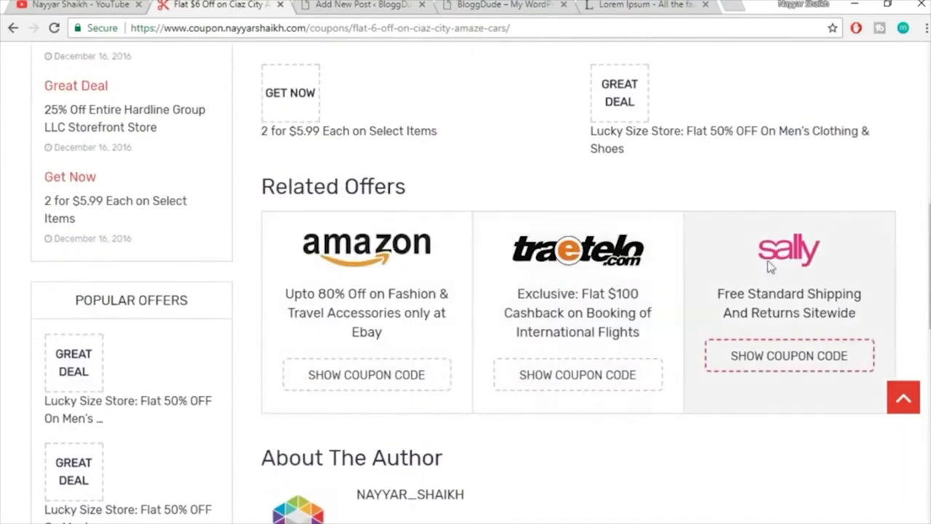
key(ctrl+Tab)
click(774, 354)
click(491, 316)
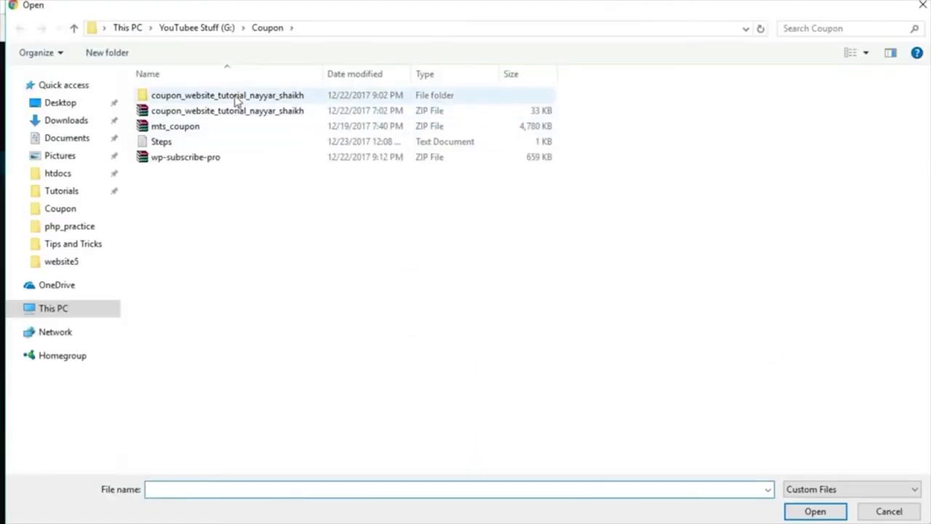
double_click(233, 96)
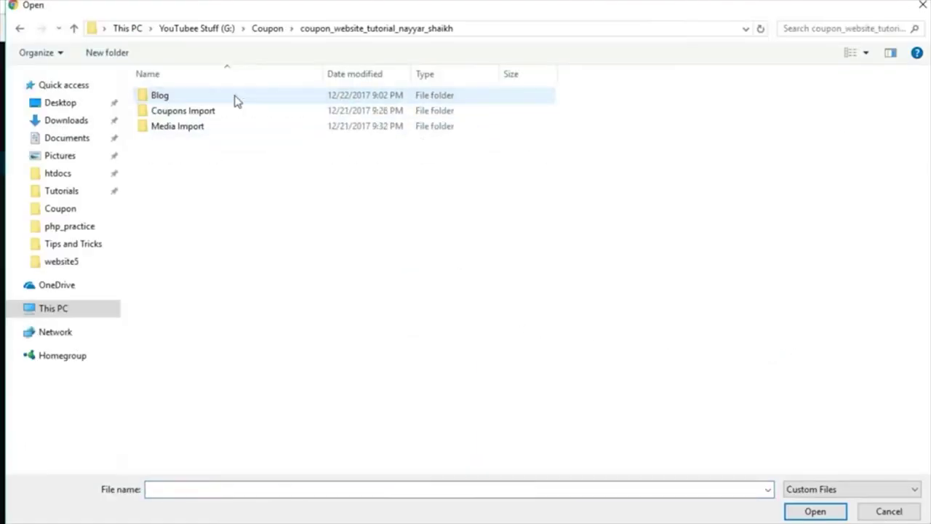
double_click(220, 130)
key(alt+Left)
key(alt+Left)
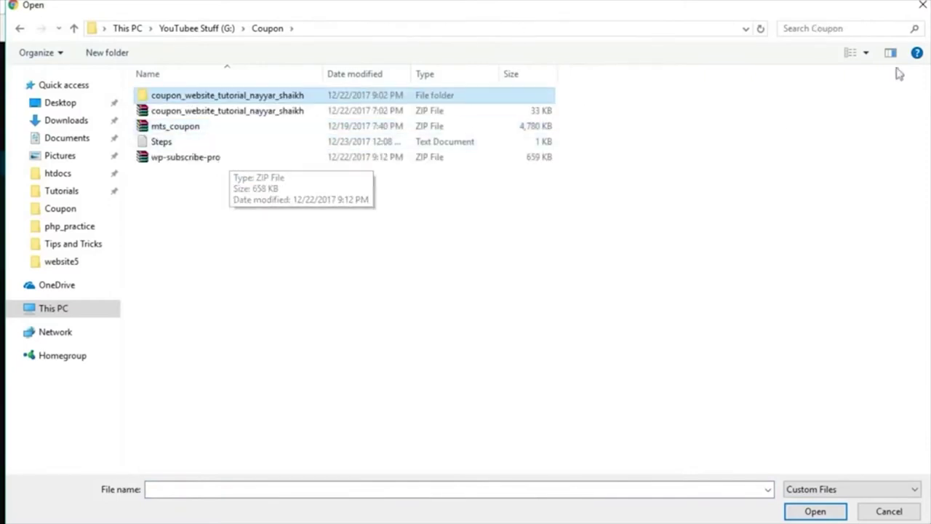
key(Escape)
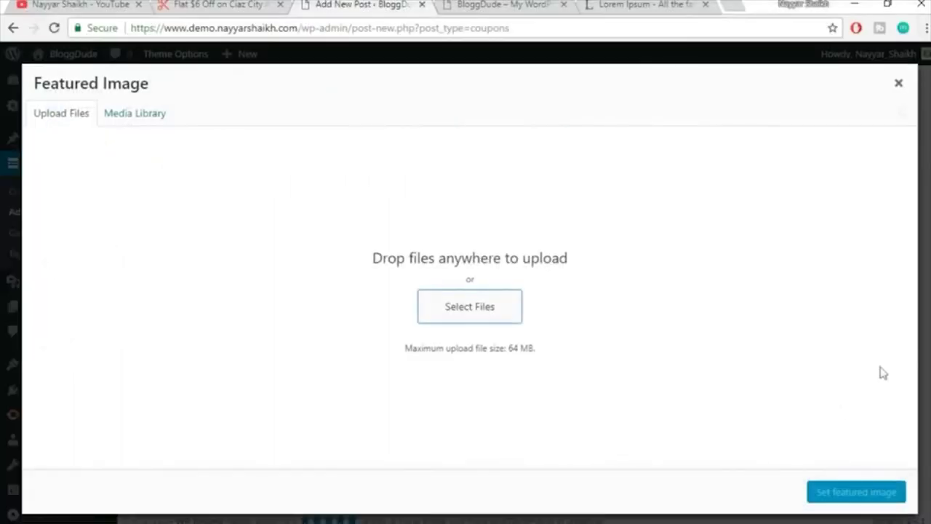
click(899, 86)
scroll(925, 302, up, 10)
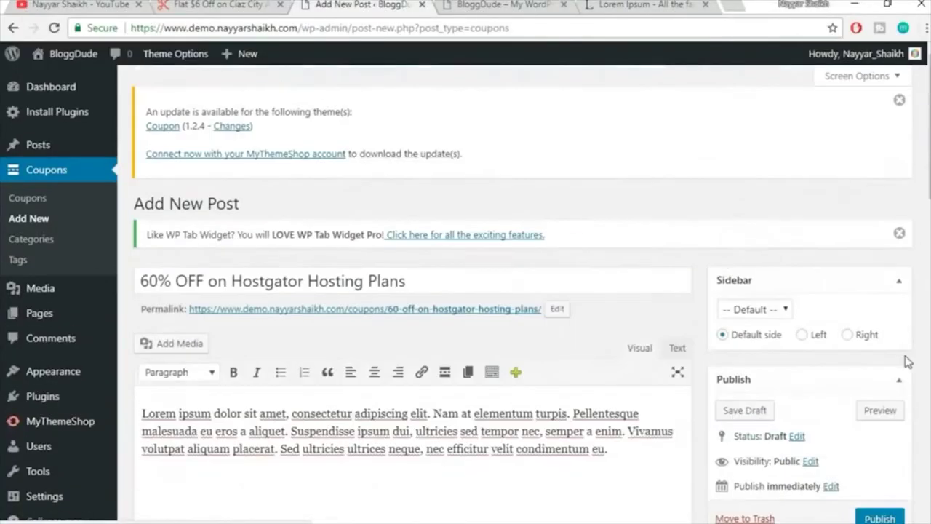
scroll(893, 400, down, 1)
Publish the Hostgator coupon post and open a new blank browser tab
click(878, 372)
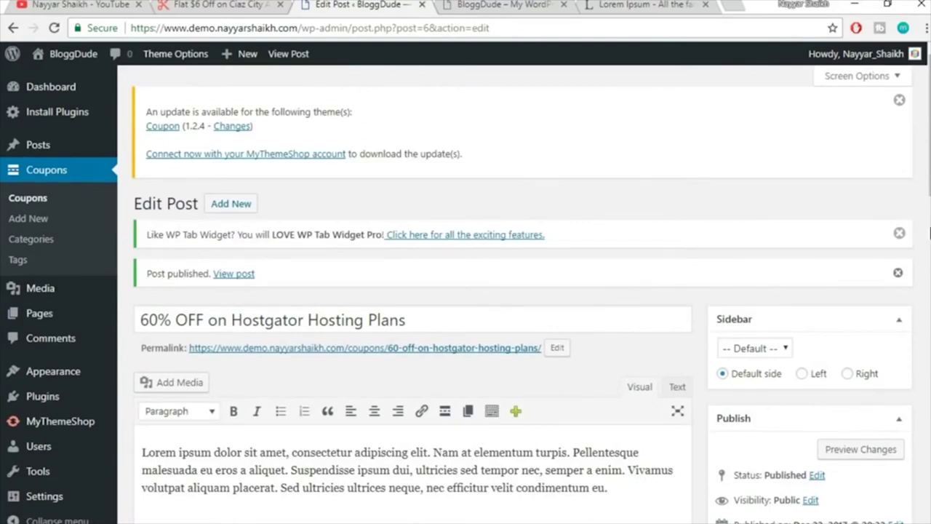
click(743, 4)
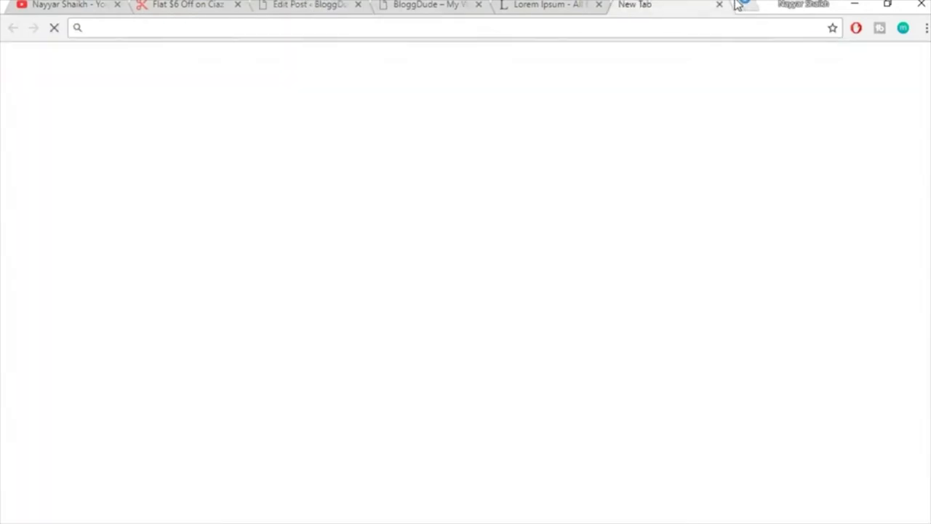
Load the bloggdude.com homepage in the new tab
text(blo)
key(Return)
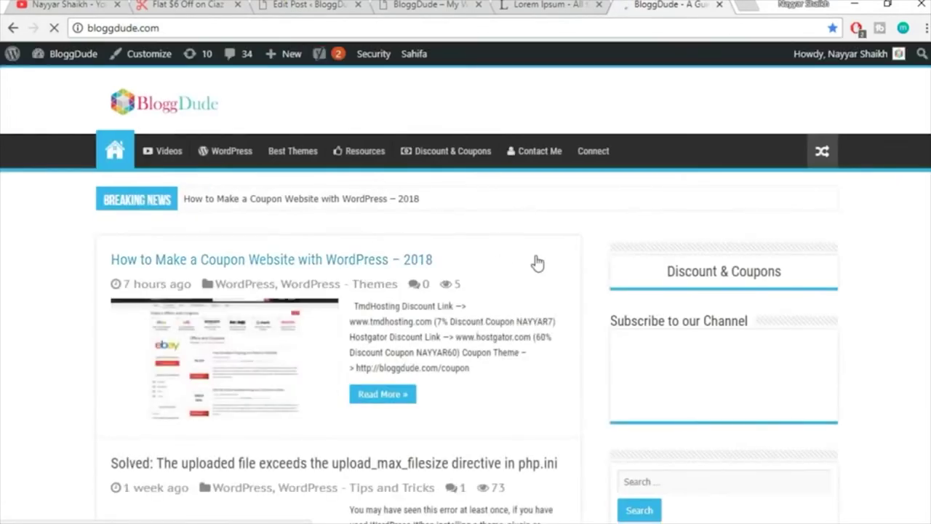
scroll(537, 262, down, 3)
scroll(533, 251, up, 2)
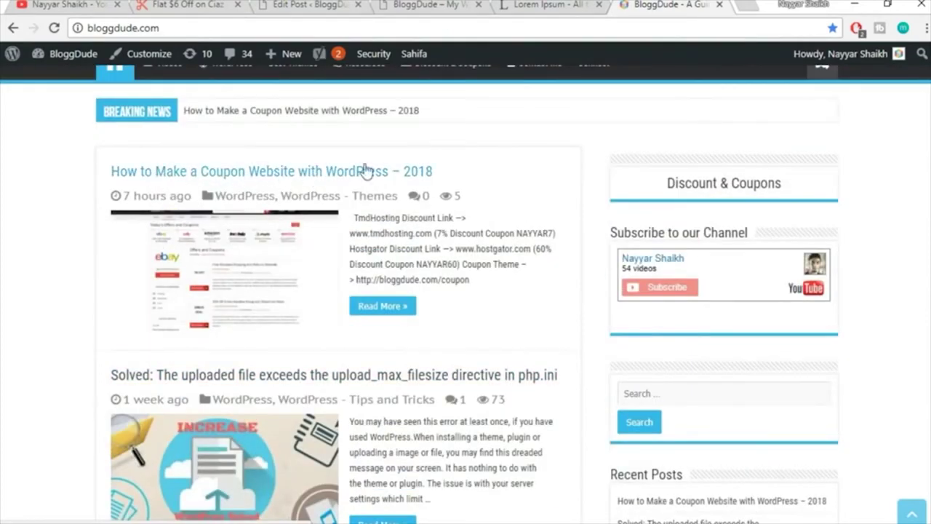
Open the 'How to Make a Coupon Website with WordPress – 2018' post and read its hosting discount notes
click(404, 175)
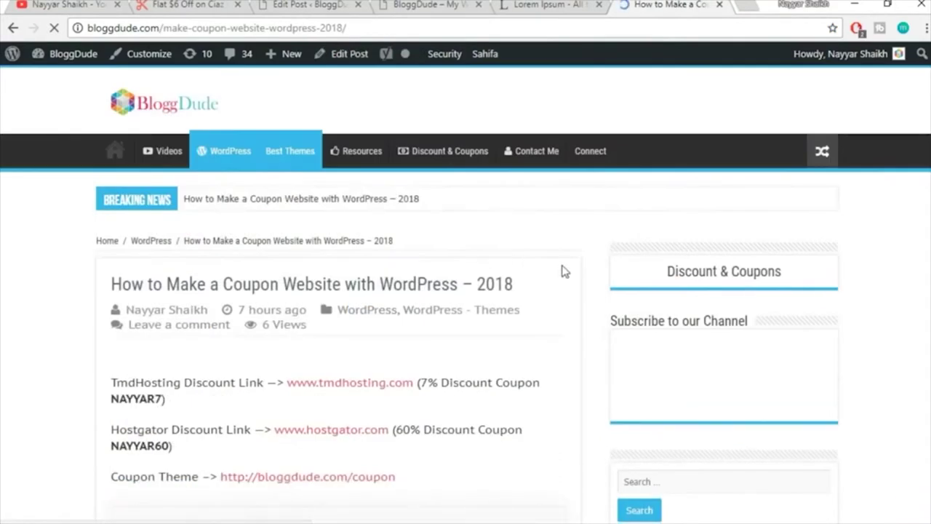
scroll(561, 272, down, 4)
scroll(561, 272, up, 2)
scroll(183, 235, down, 2)
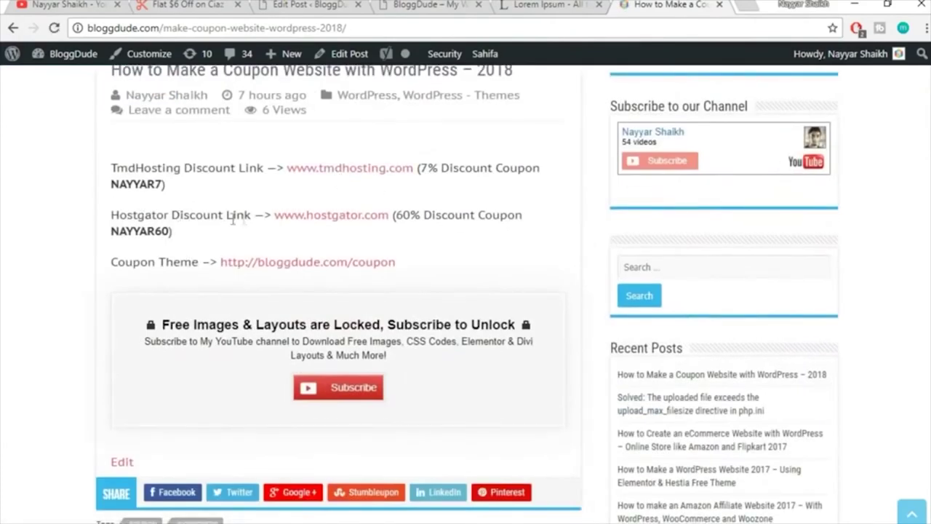
drag(397, 214, 423, 234)
click(422, 235)
drag(111, 264, 212, 266)
click(291, 278)
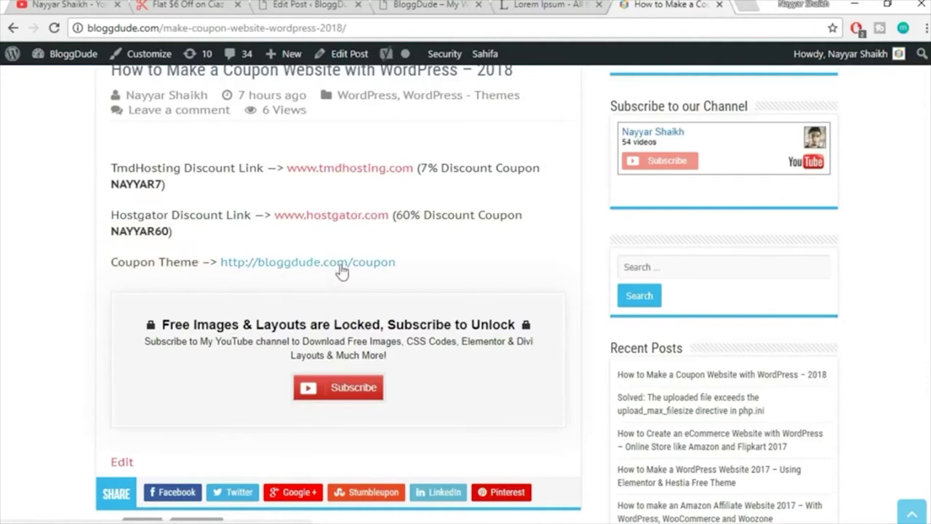
scroll(458, 266, down, 2)
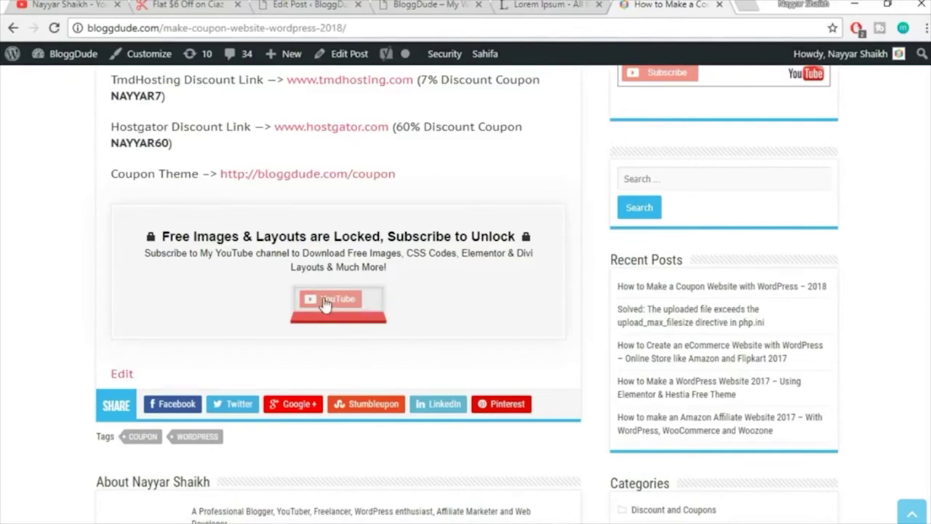
Subscribe to the YouTube channel with a Google account to unlock the free files
click(344, 304)
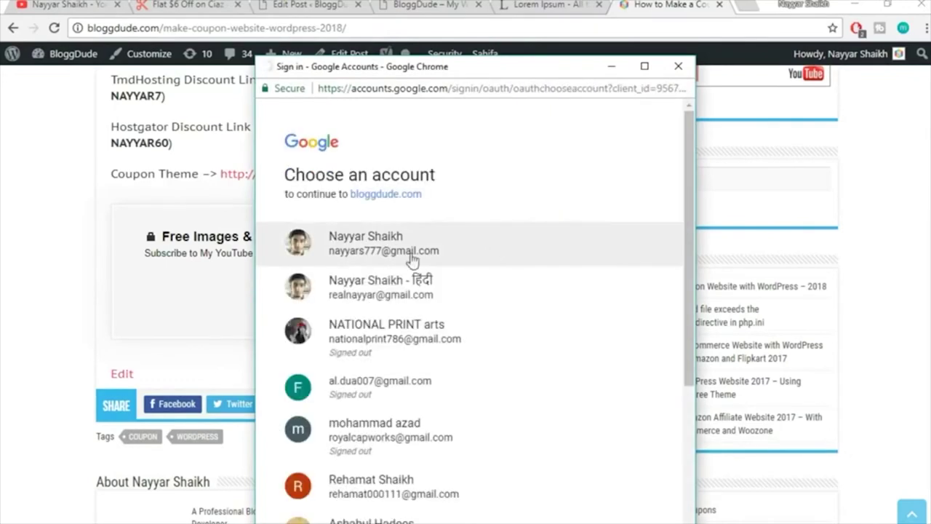
click(377, 295)
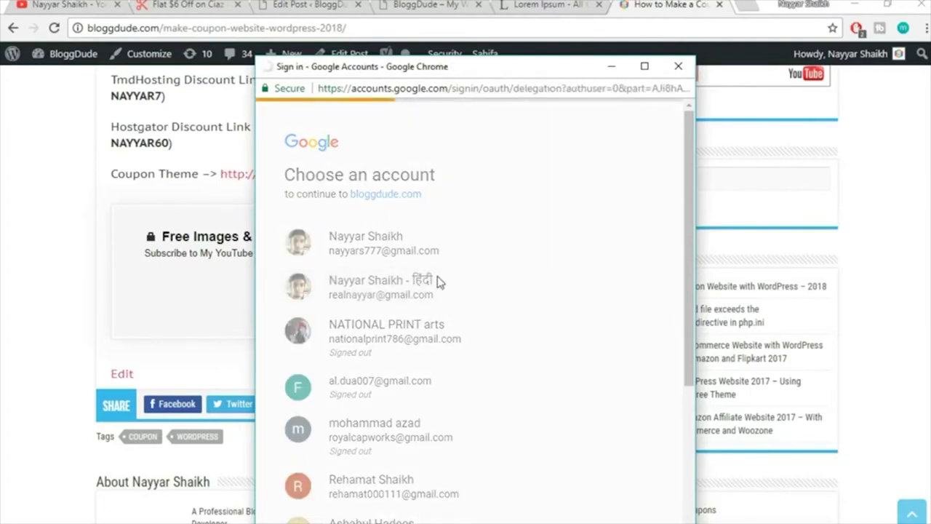
click(397, 263)
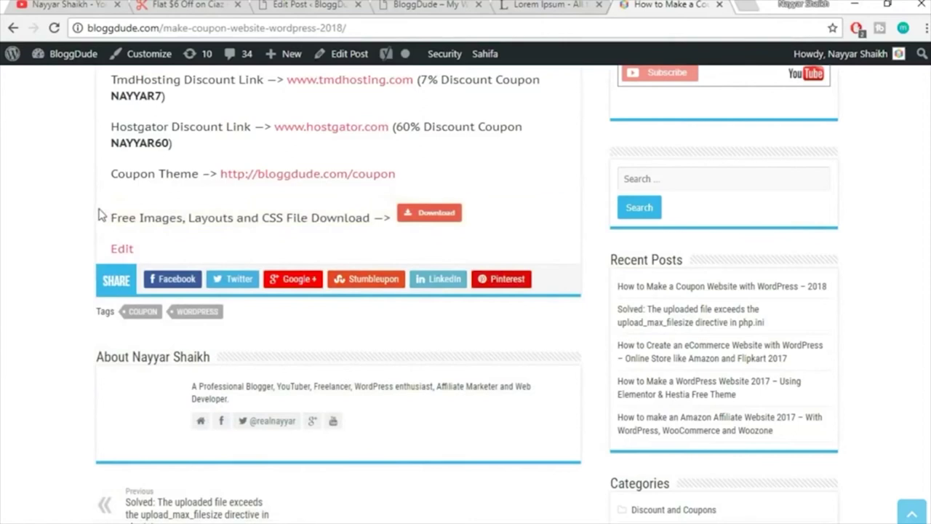
Download the free images, layouts and CSS zip, then close the post tab and return to WordPress
mouse_move(104, 212)
mouse_down()
mouse_move(391, 214)
mouse_move(111, 218)
mouse_up()
click(142, 223)
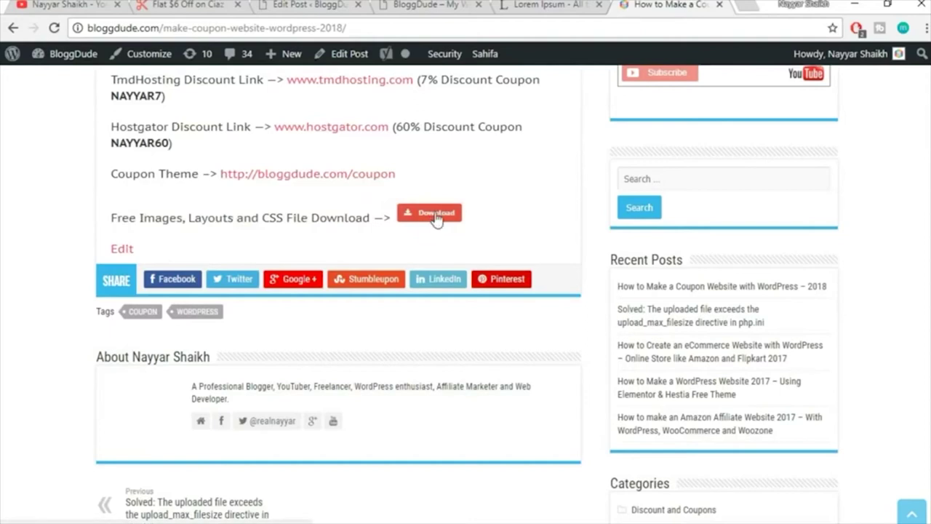
click(440, 218)
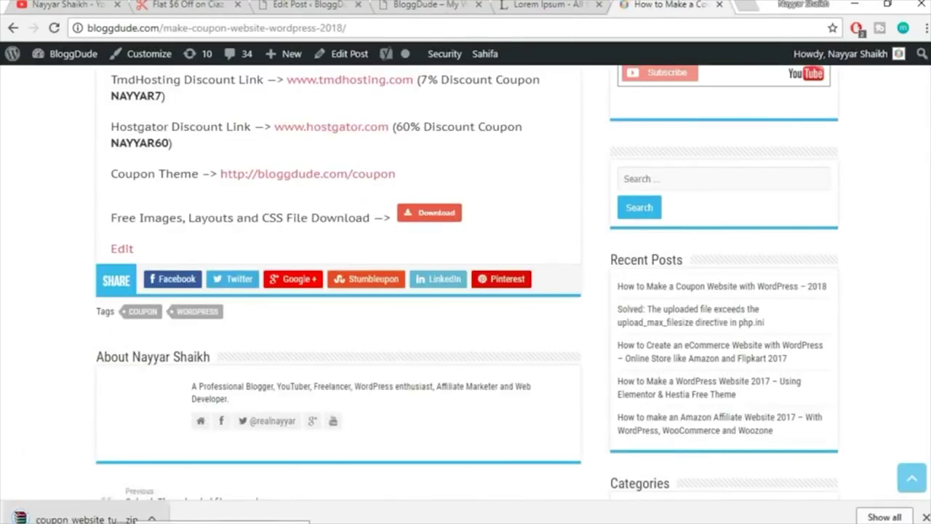
click(925, 517)
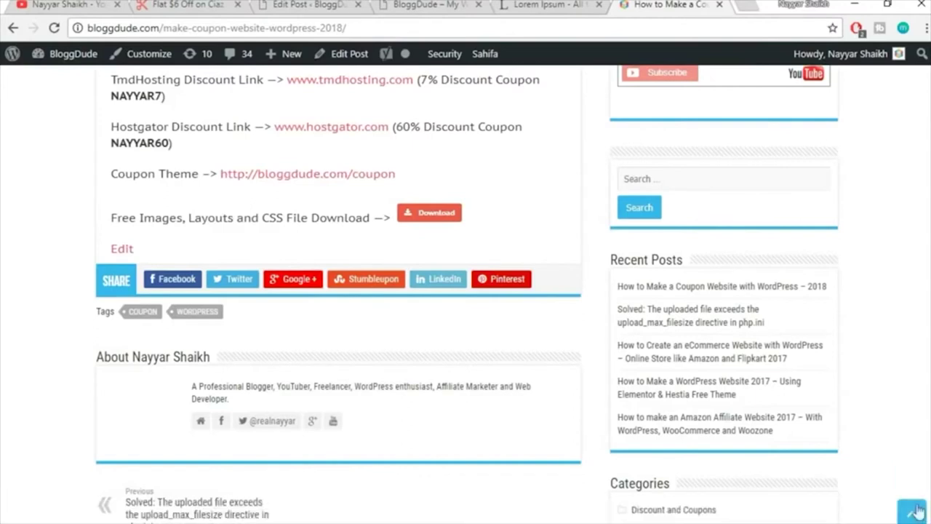
click(719, 5)
click(350, 5)
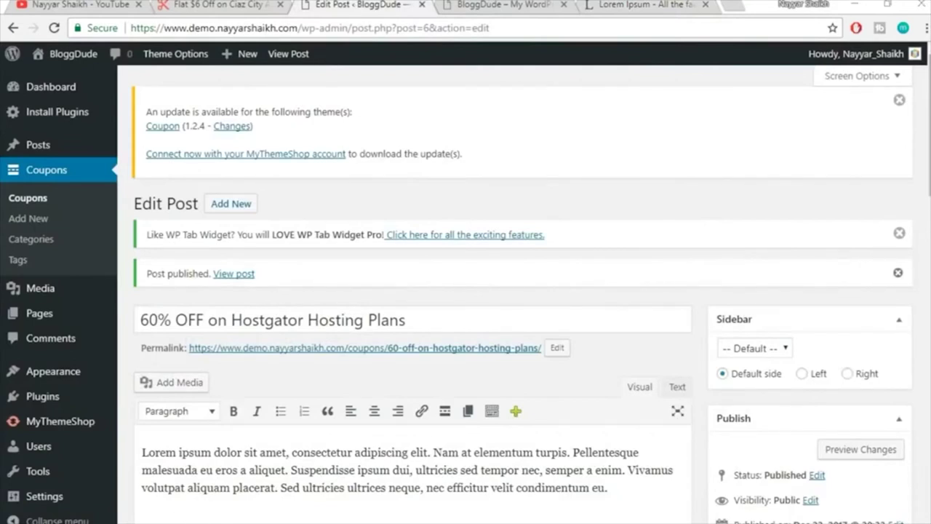
Find the demowebsite XML export in the tutorial's Media Import folder, then return to Chrome
key(super+e)
click(67, 265)
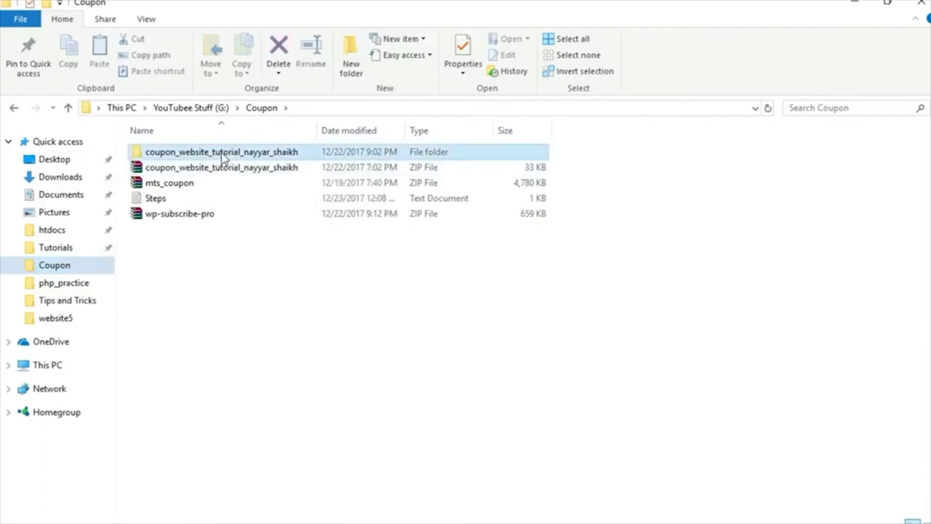
double_click(223, 154)
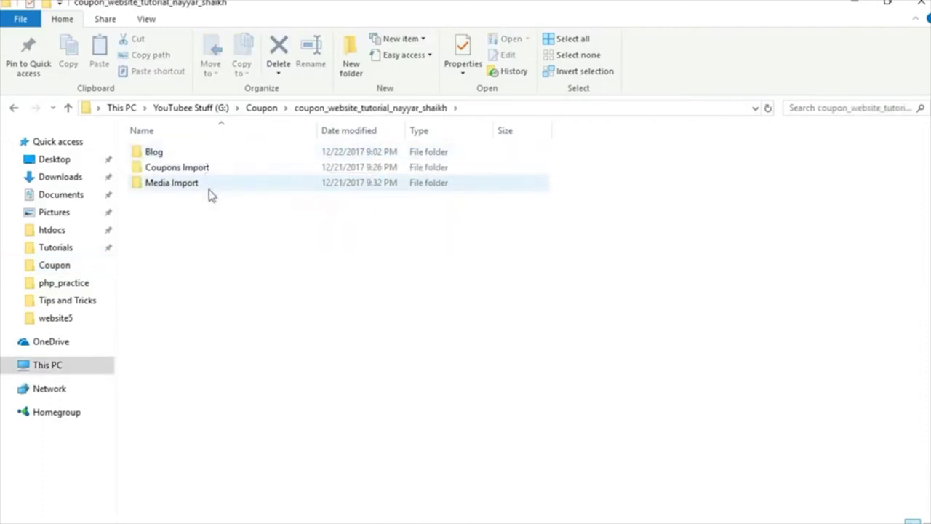
mouse_move(193, 186)
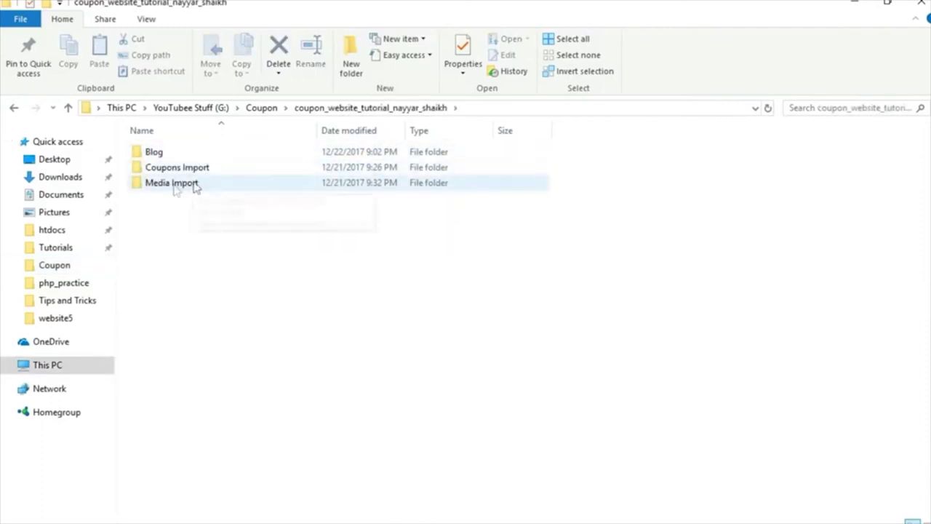
double_click(181, 186)
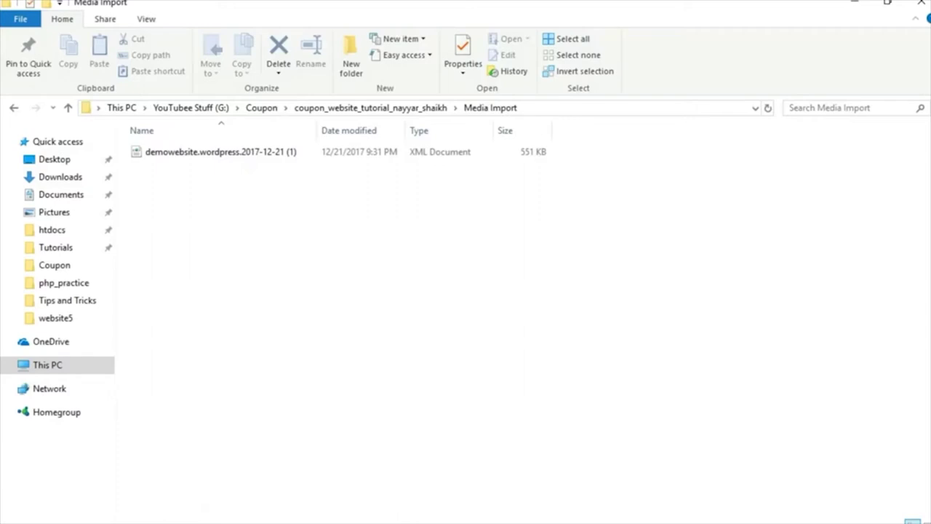
key(alt+Tab)
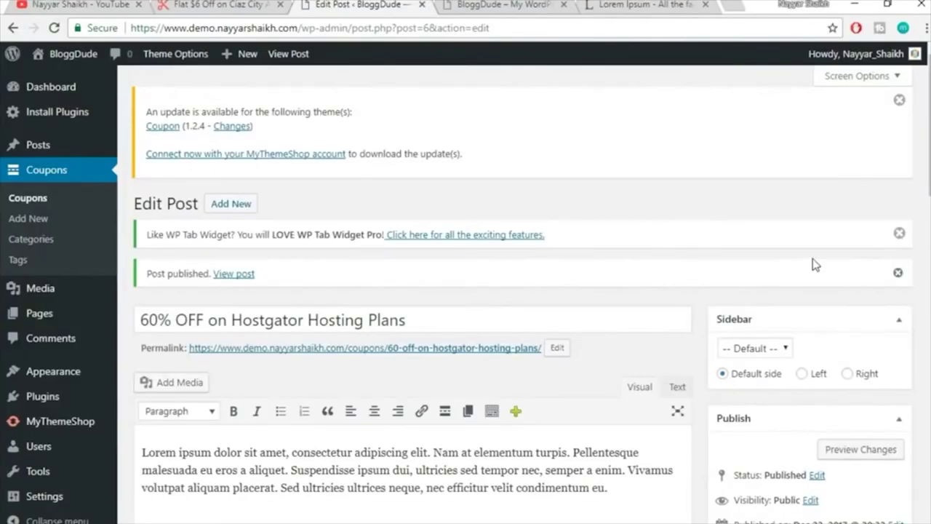
click(245, 4)
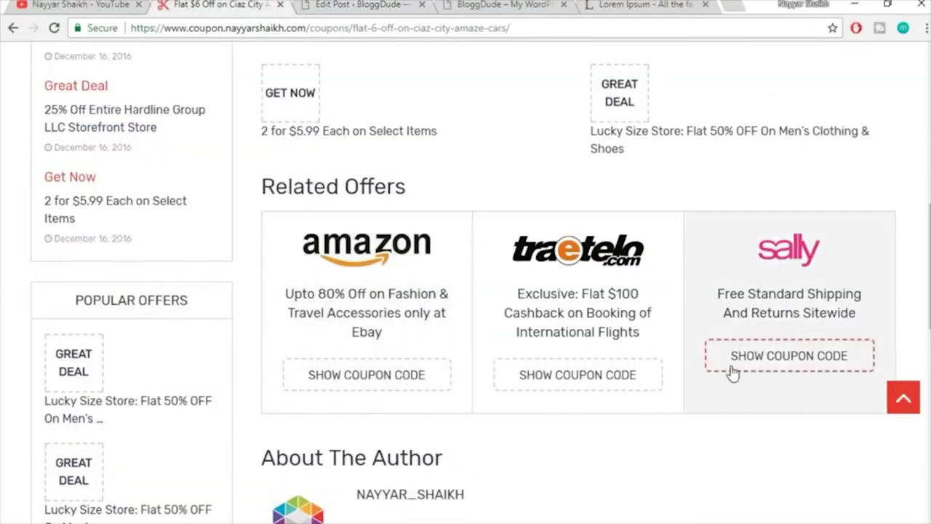
scroll(731, 374, down, 2)
scroll(731, 374, up, 2)
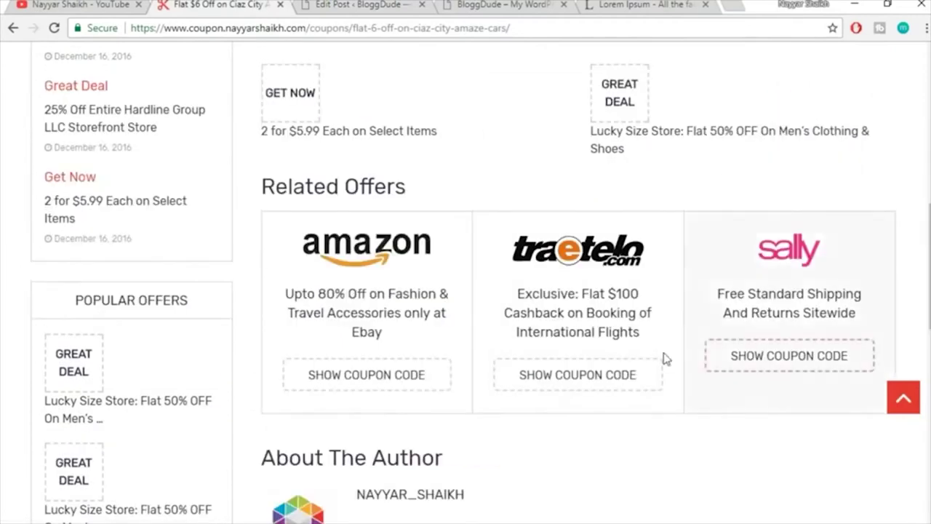
scroll(665, 357, up, 6)
scroll(665, 357, down, 2)
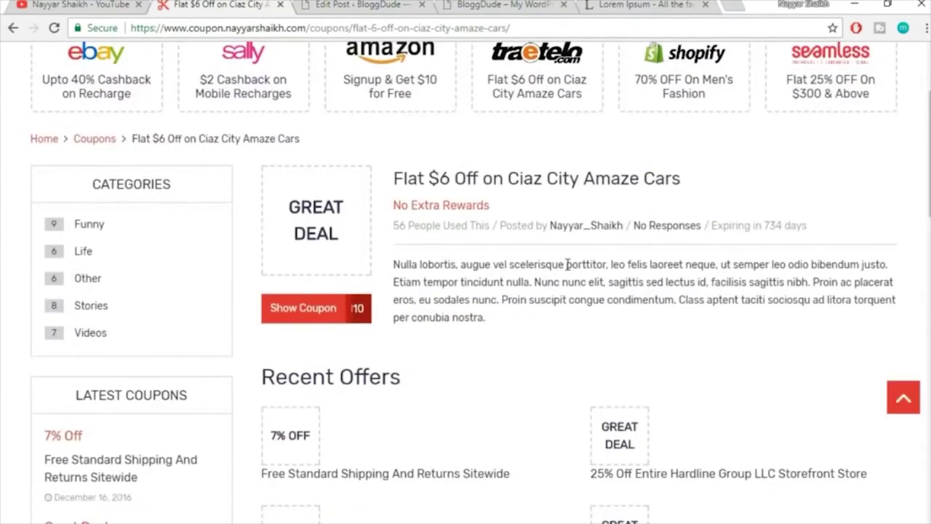
click(337, 5)
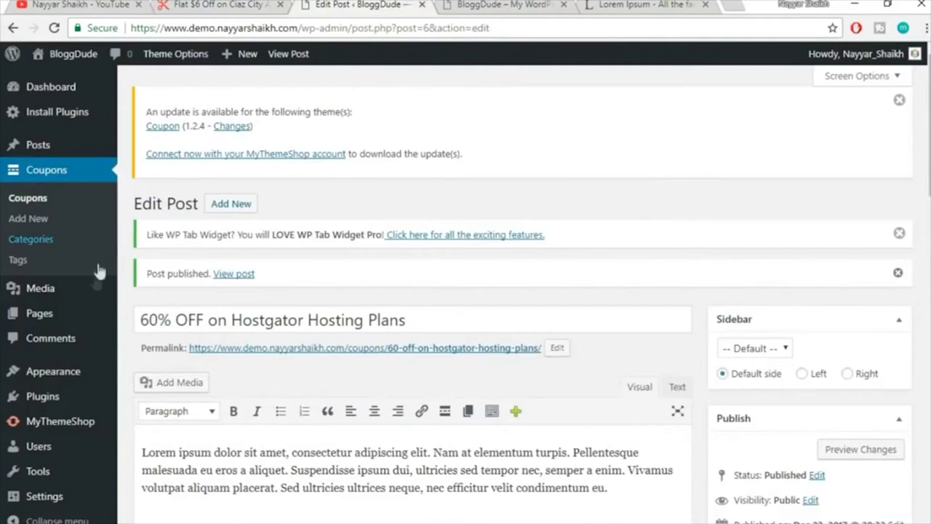
scroll(34, 293, down, 3)
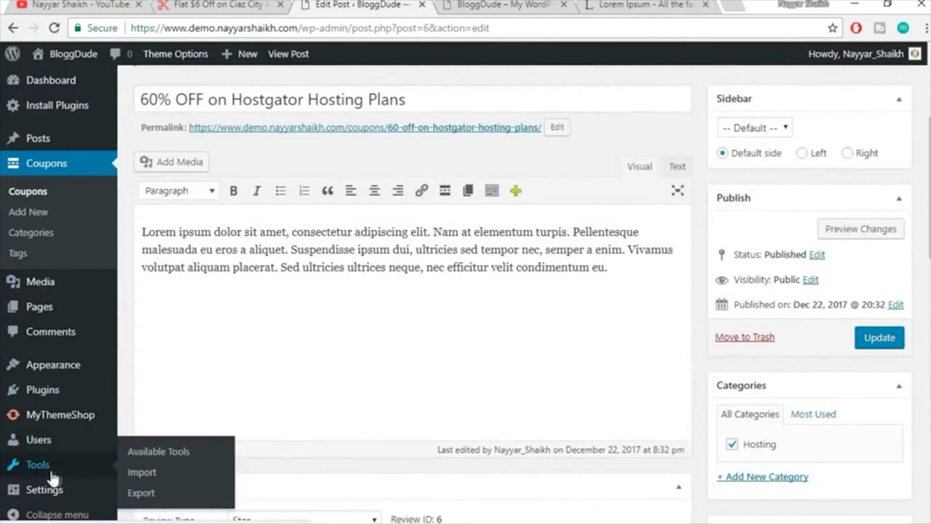
Install the WordPress importer from Tools > Import
click(173, 473)
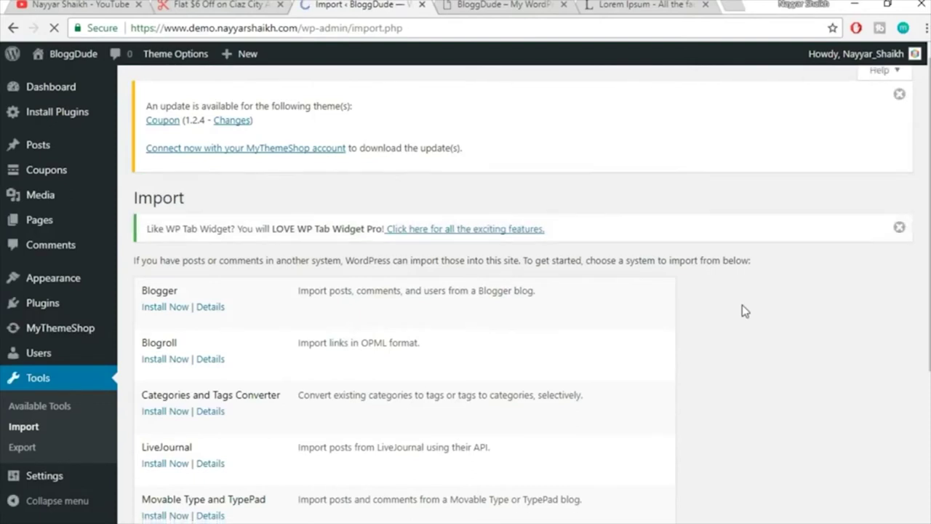
scroll(744, 308, down, 3)
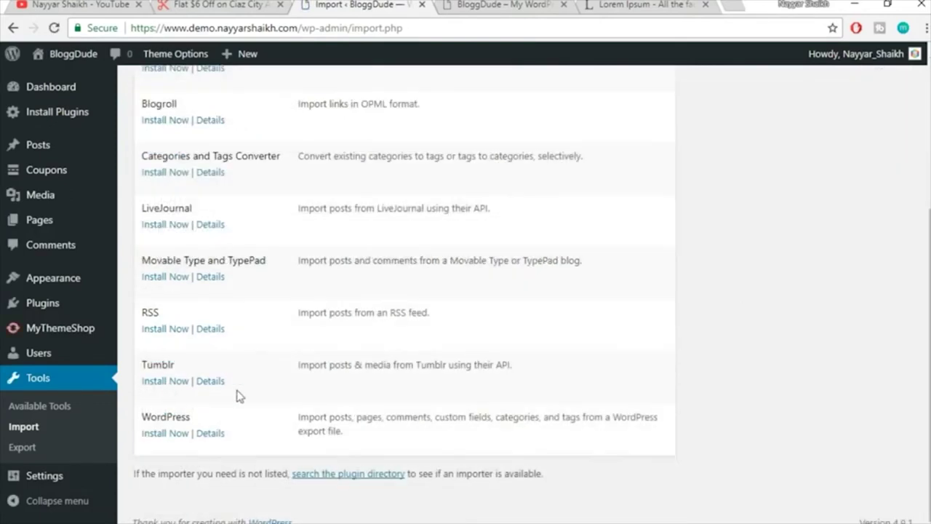
drag(141, 416, 193, 415)
click(202, 416)
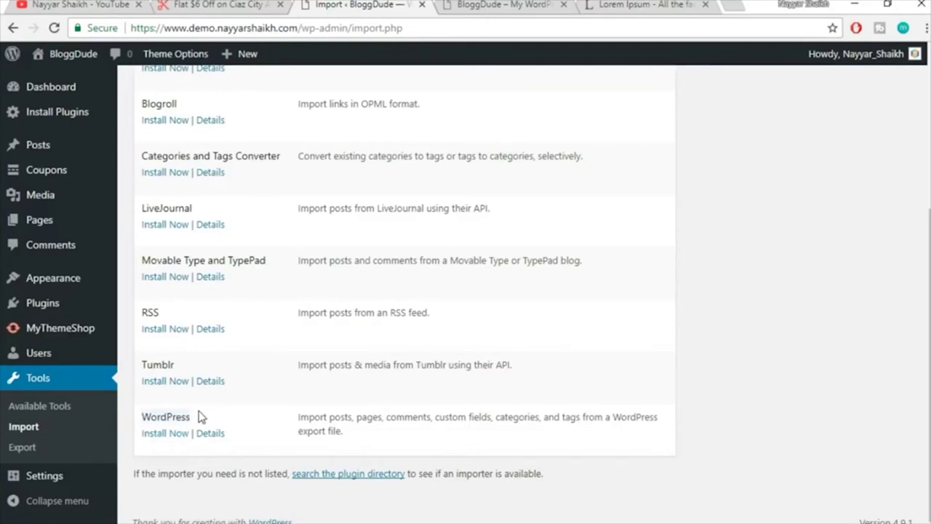
click(164, 435)
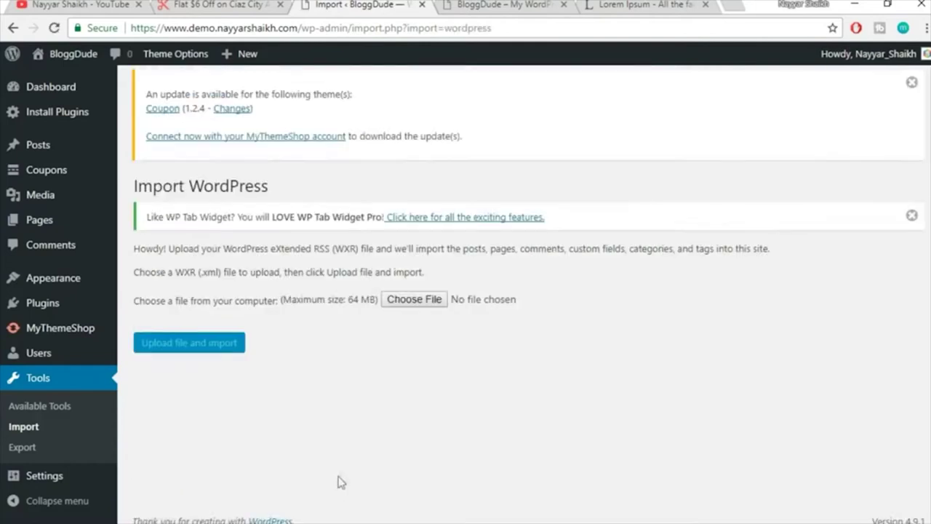
Upload the demowebsite XML export from the Media Import folder to the importer
click(427, 302)
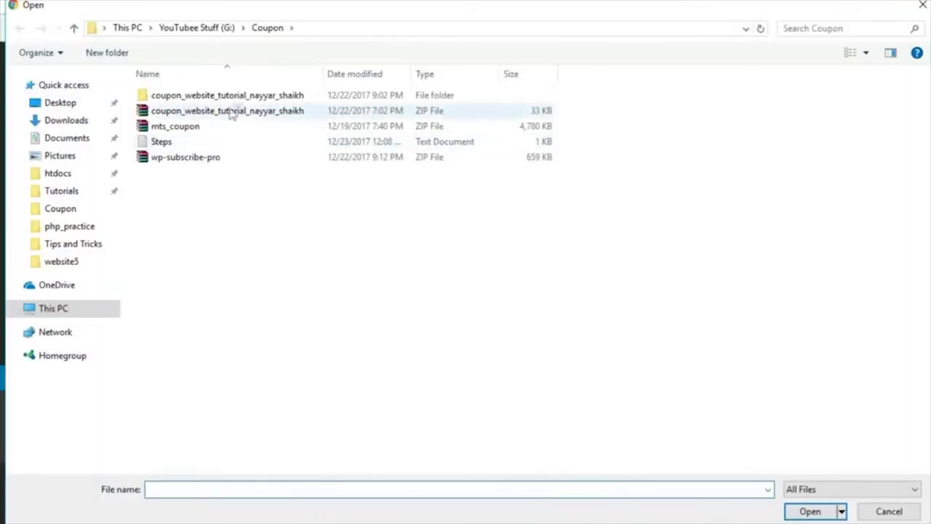
double_click(234, 98)
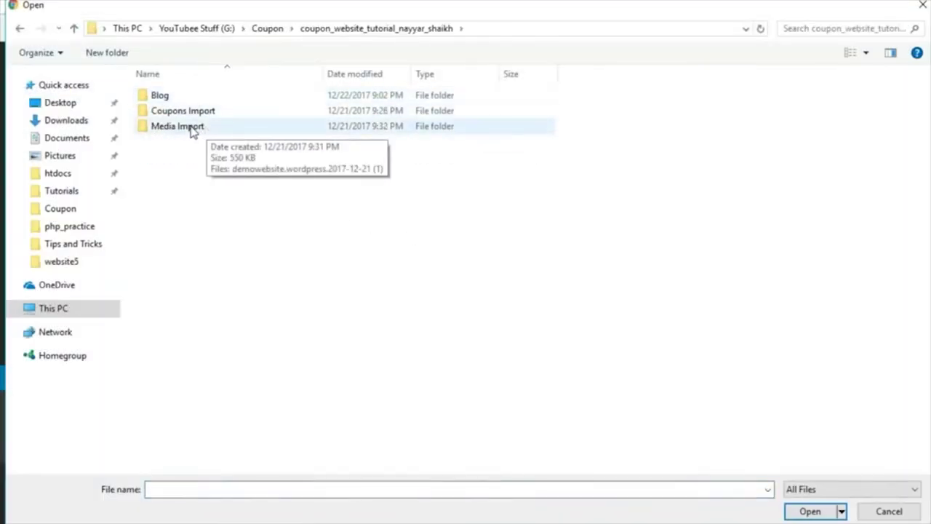
double_click(178, 127)
click(213, 99)
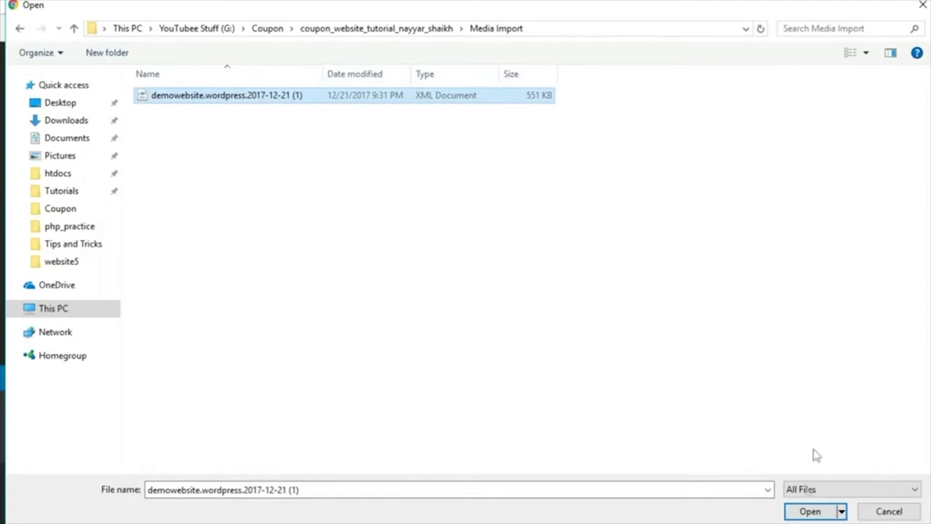
click(809, 512)
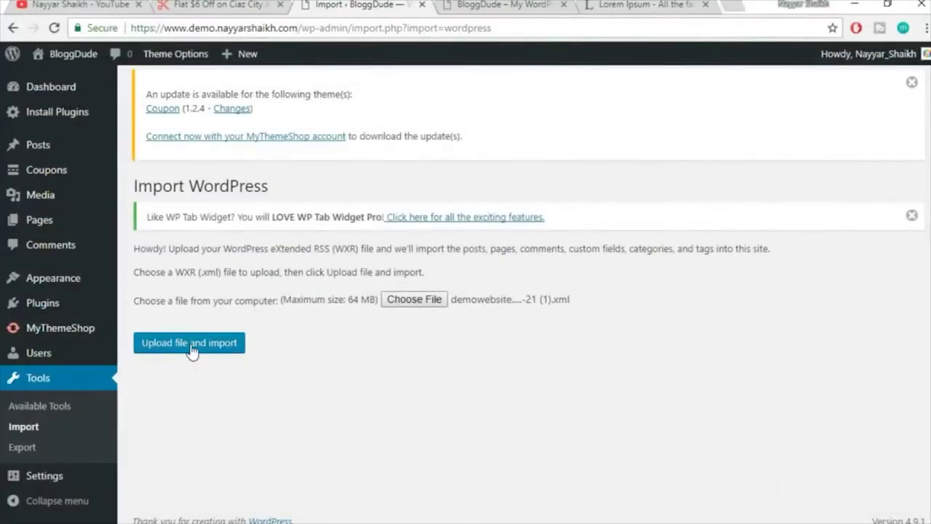
click(191, 347)
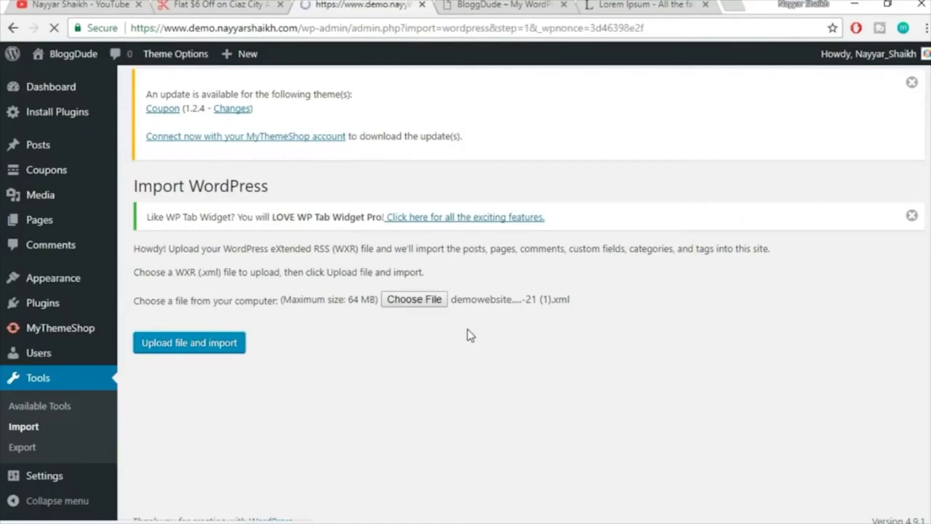
Assign imported posts to the existing user, enable file attachment download, and submit
scroll(635, 344, down, 1)
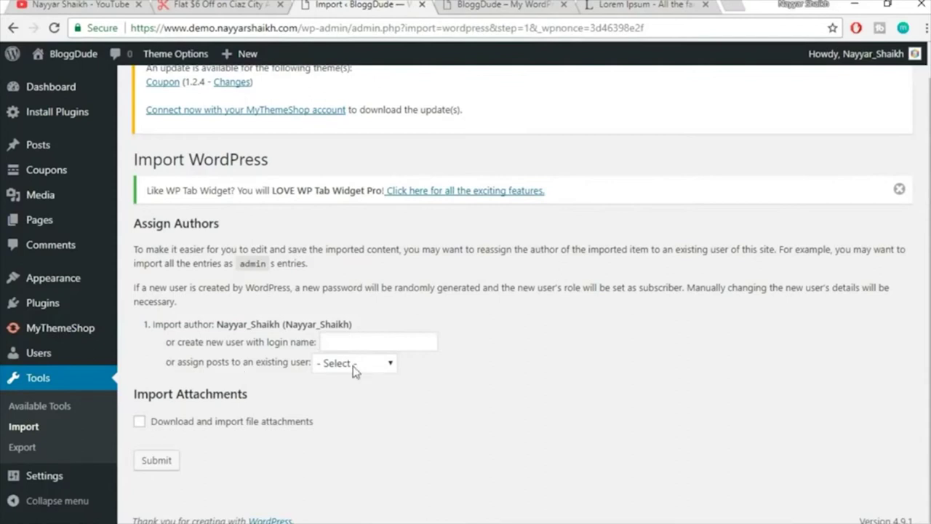
click(324, 367)
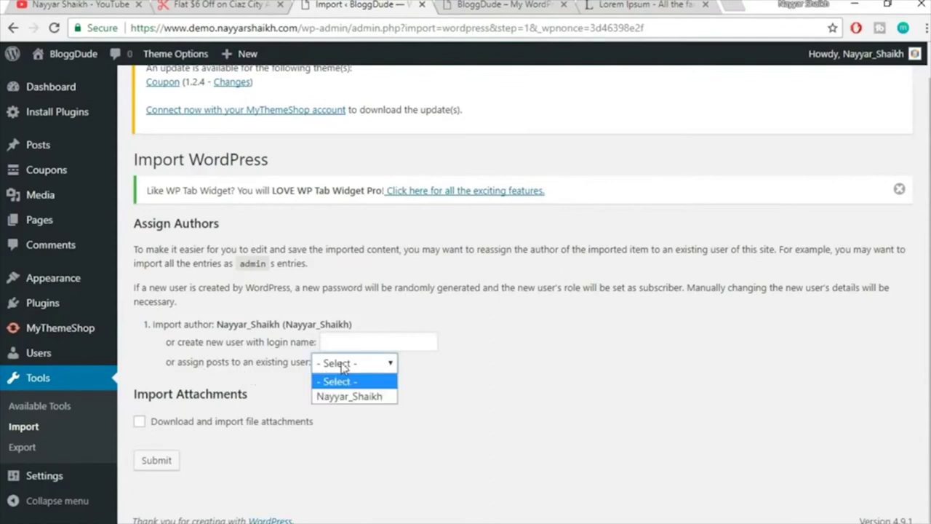
click(374, 397)
click(159, 423)
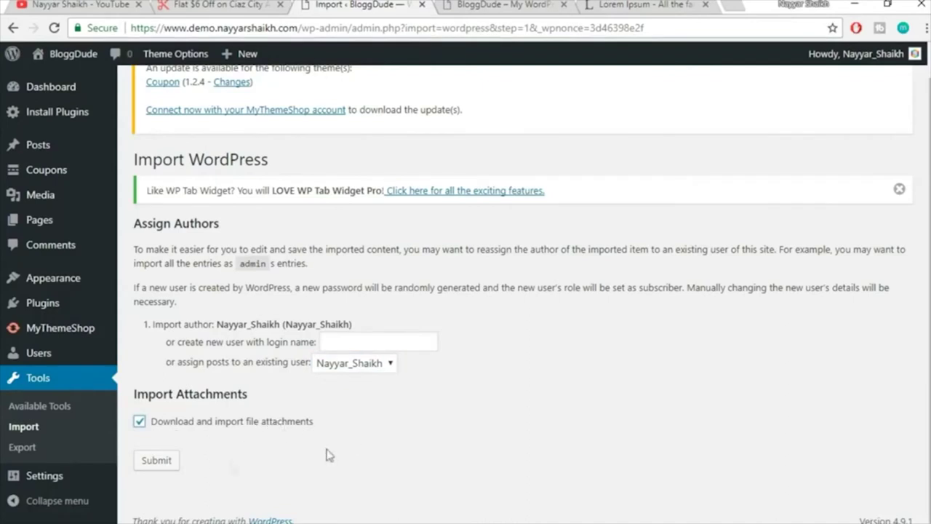
click(158, 468)
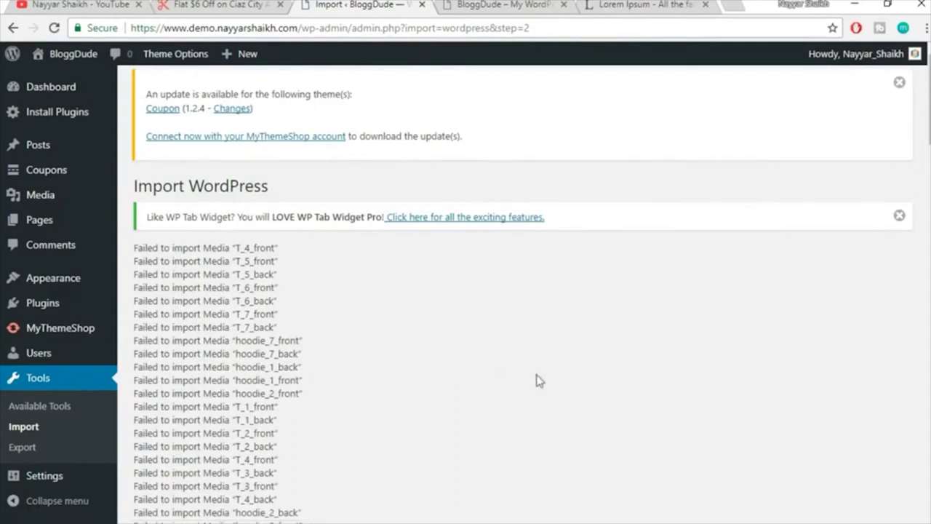
Review the import results, confirm the Media Library is empty, and relaunch the WordPress importer
scroll(522, 393, down, 15)
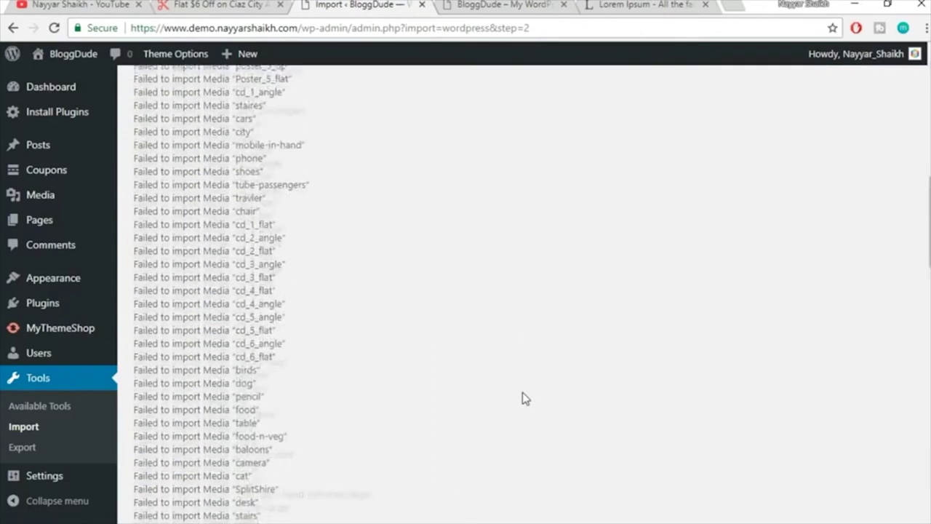
scroll(523, 393, down, 18)
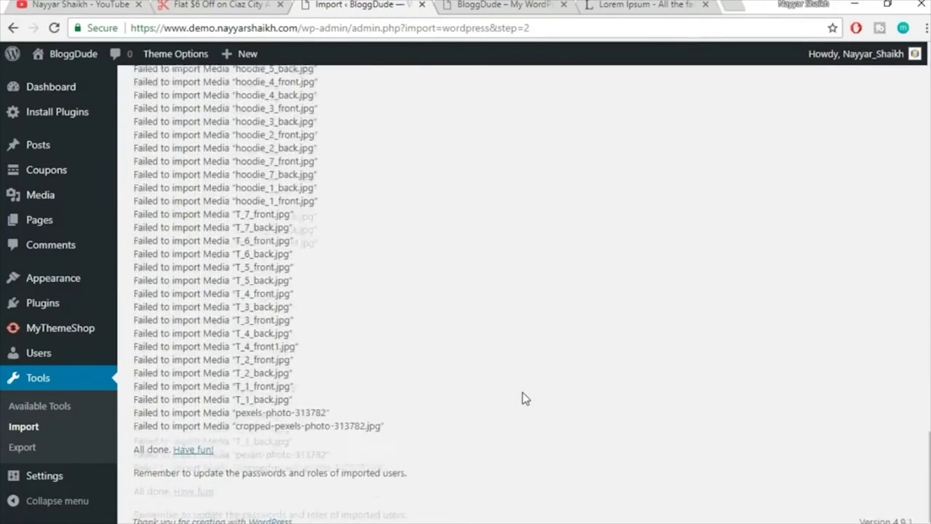
scroll(522, 398, up, 20)
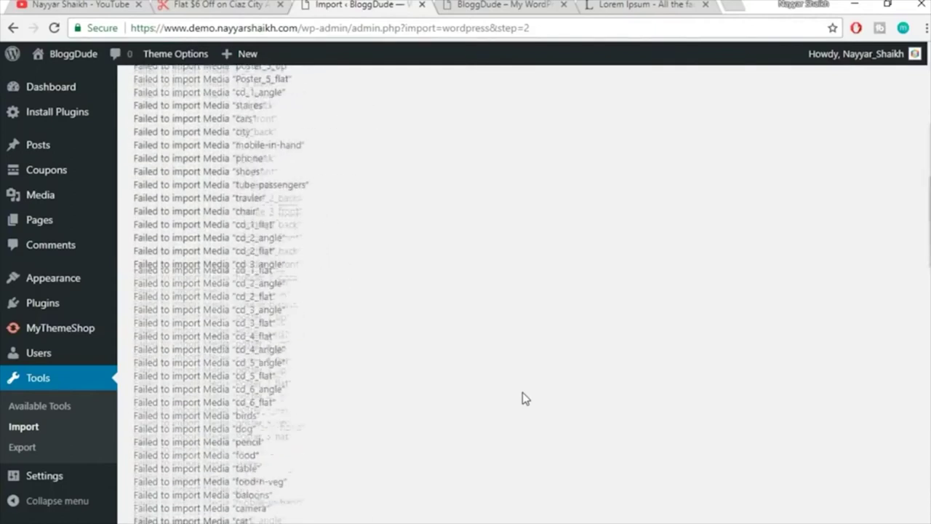
mouse_move(52, 197)
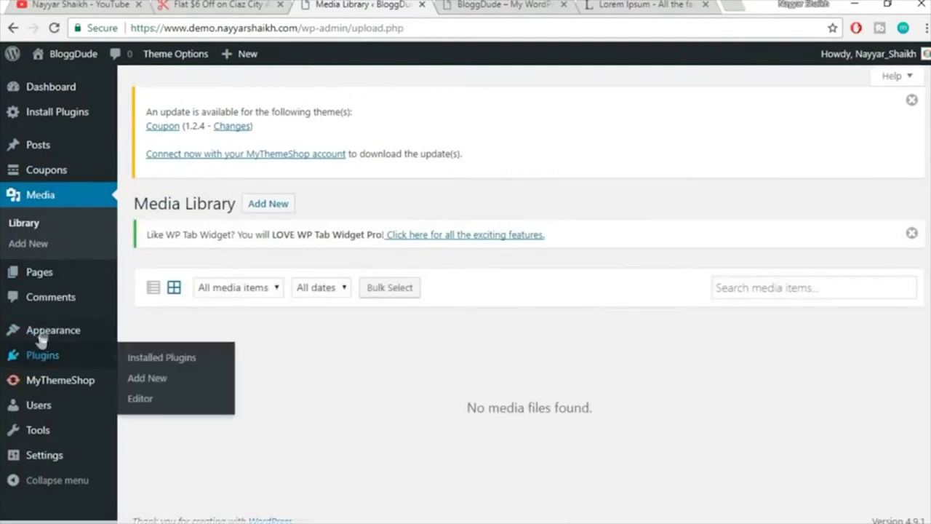
mouse_move(44, 432)
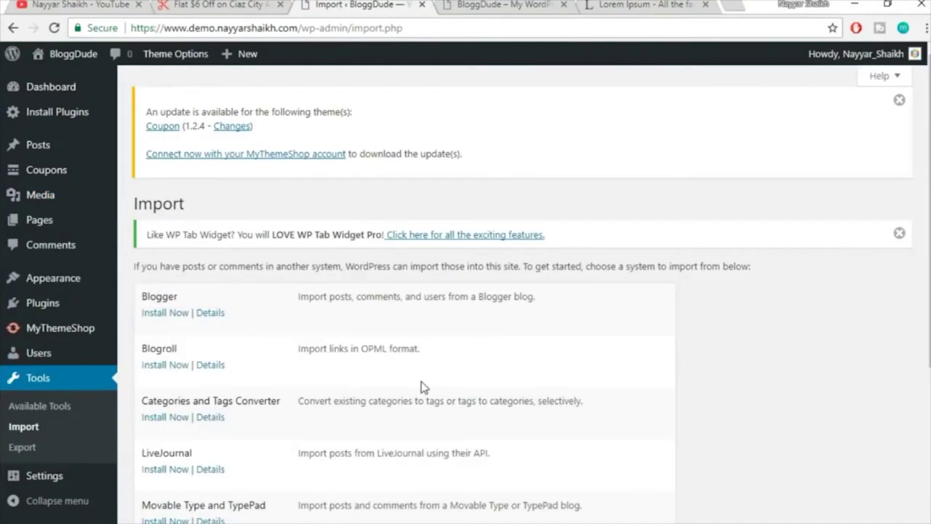
scroll(424, 385, down, 1)
scroll(424, 385, down, 3)
click(180, 435)
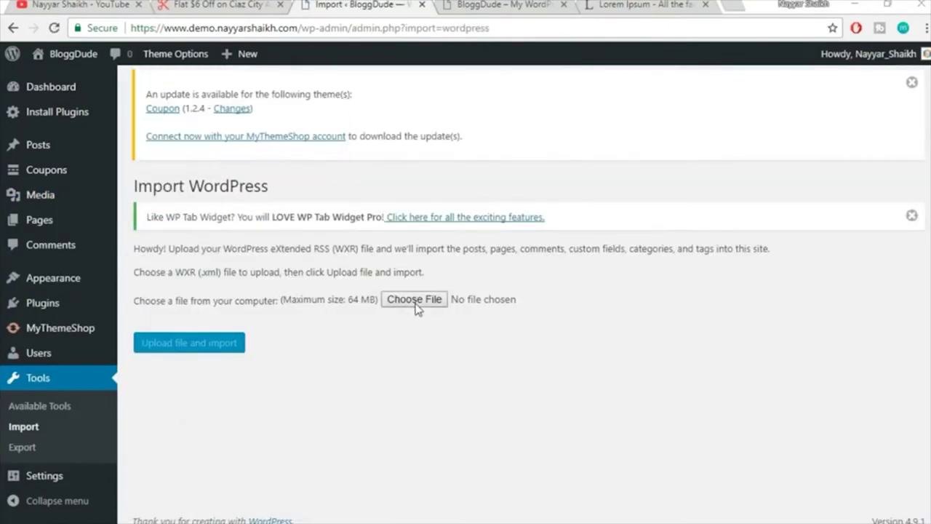
Upload the demowebsite XML export file to the importer again
click(414, 300)
click(232, 102)
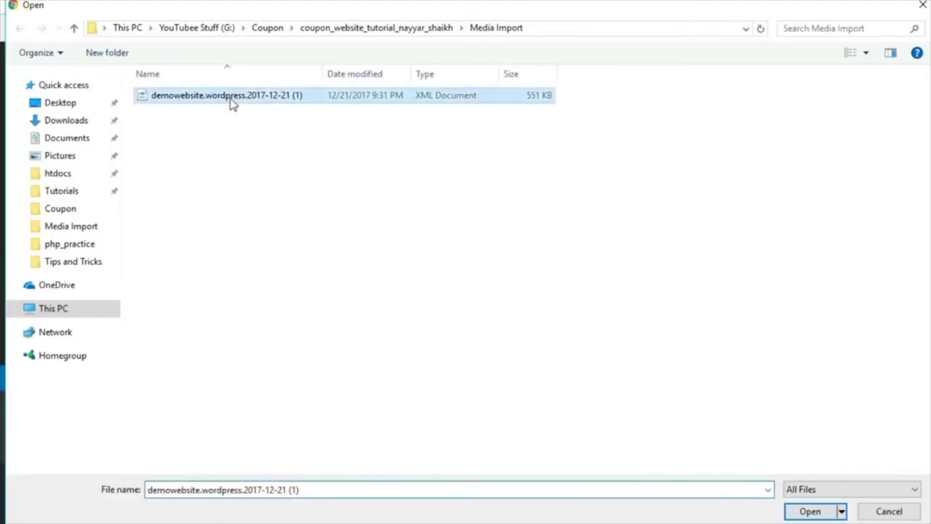
click(808, 512)
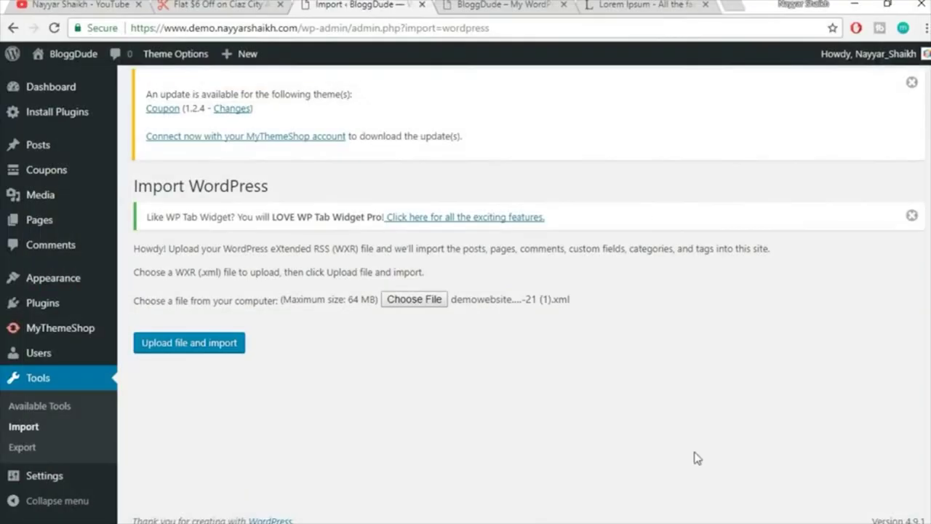
click(218, 344)
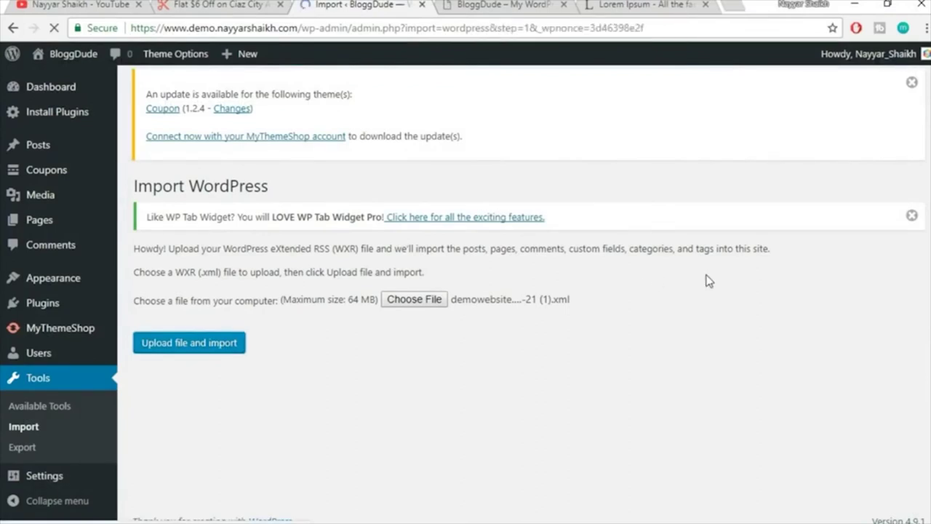
Import with posts assigned to the existing user and file attachments included, then review the results log
click(386, 364)
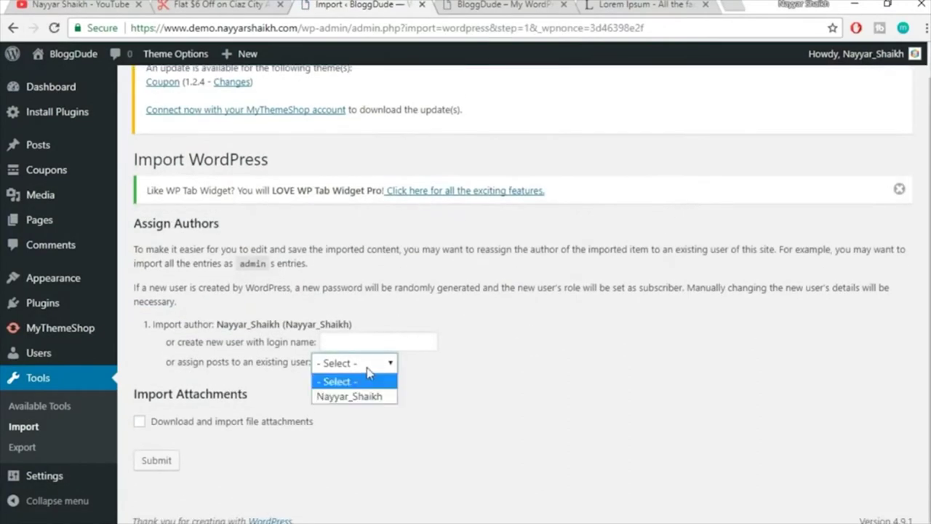
click(349, 395)
click(240, 421)
click(156, 461)
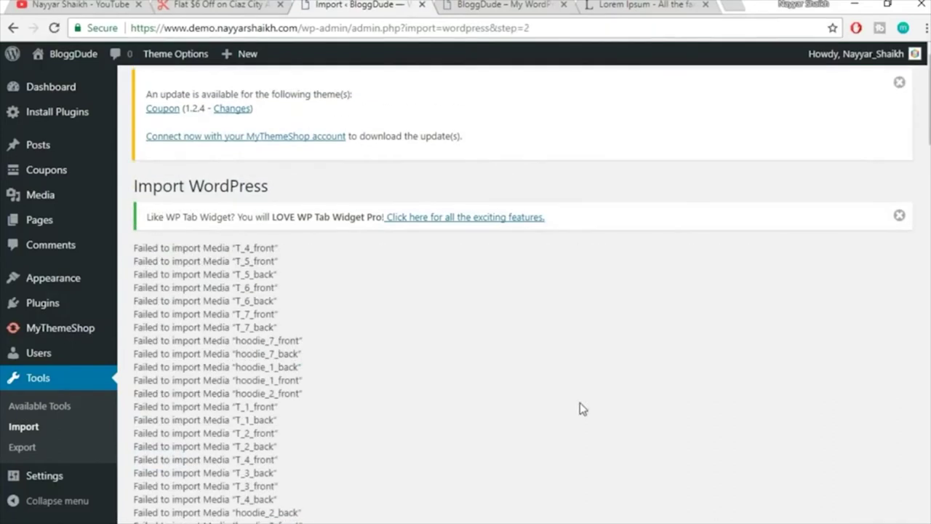
scroll(580, 402, down, 20)
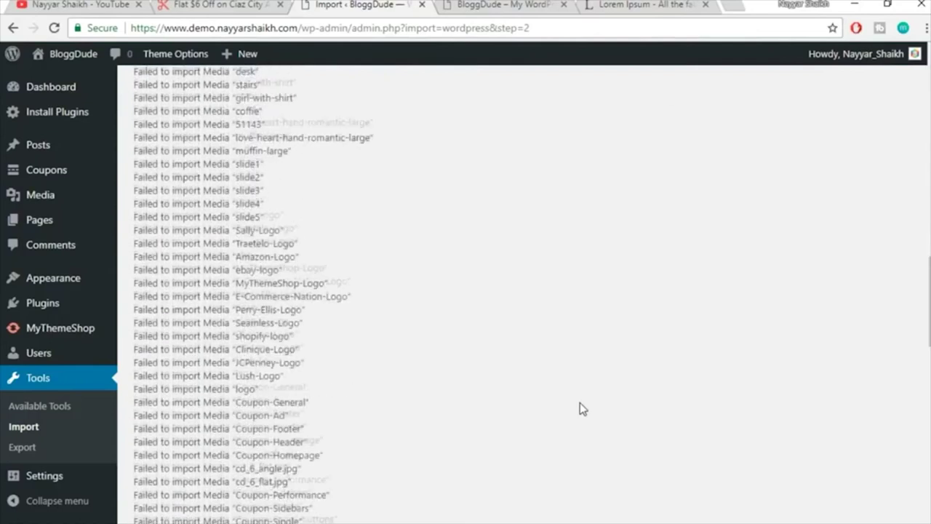
scroll(579, 402, down, 12)
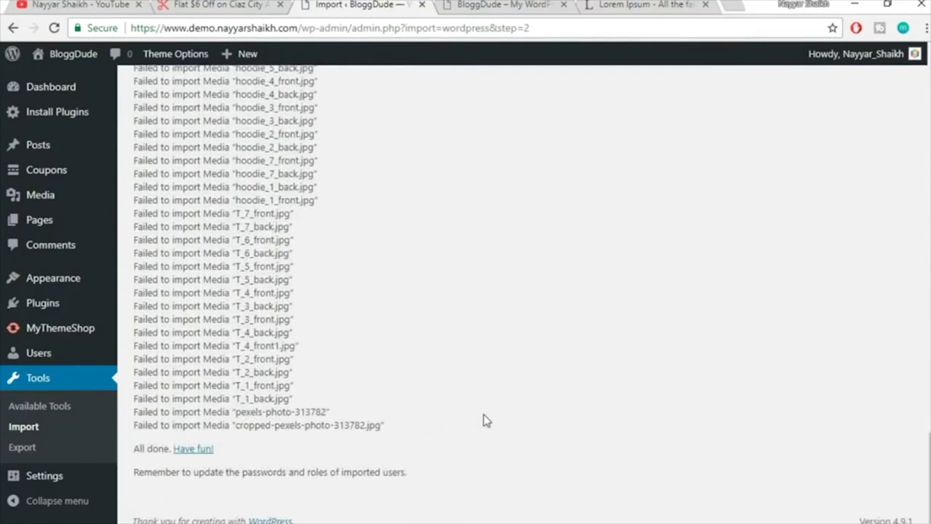
scroll(486, 420, up, 20)
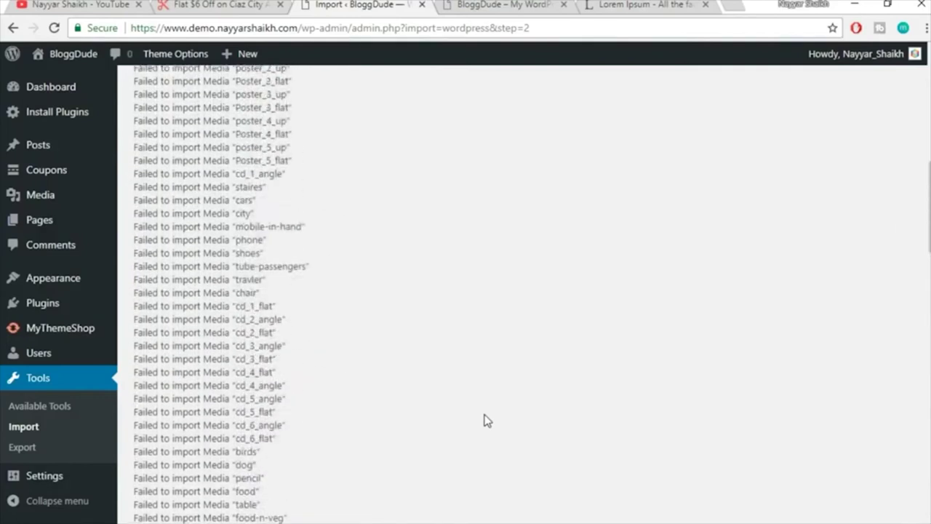
scroll(486, 420, up, 10)
scroll(436, 378, down, 10)
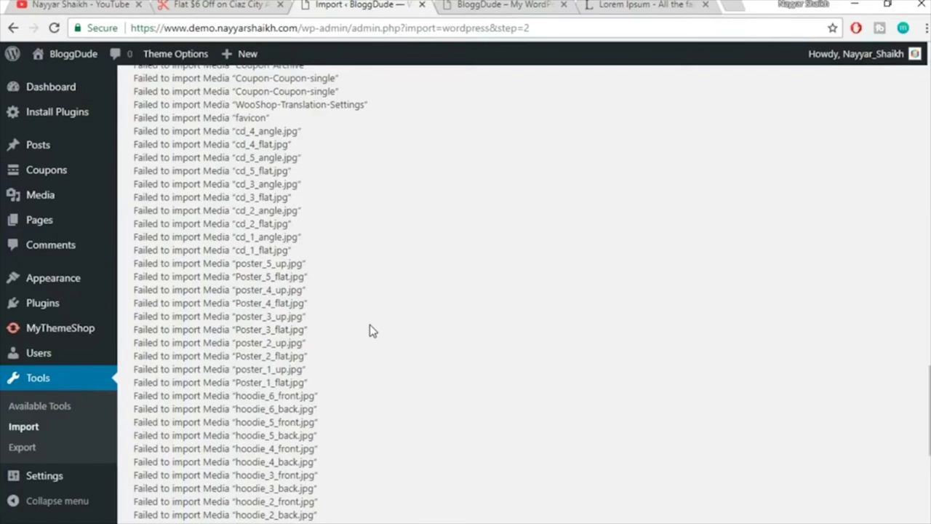
scroll(270, 175, up, 3)
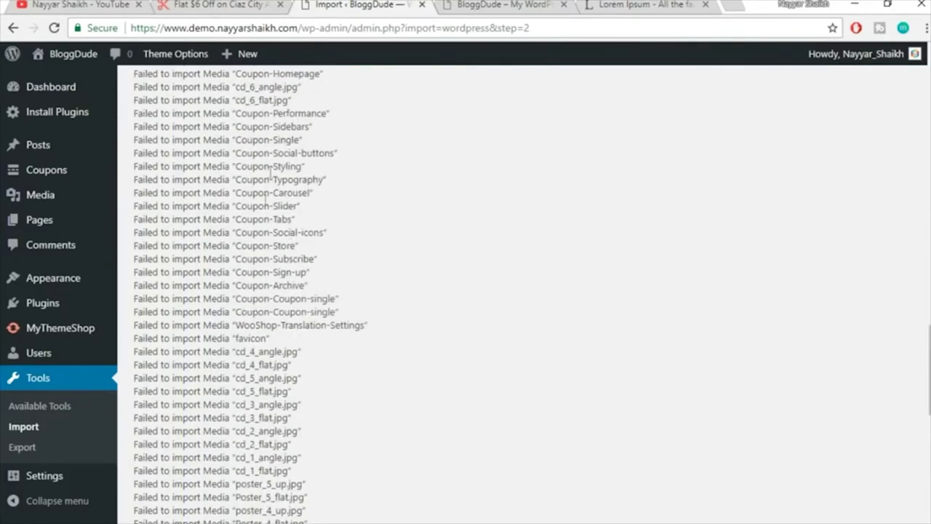
scroll(232, 240, up, 4)
scroll(246, 267, up, 8)
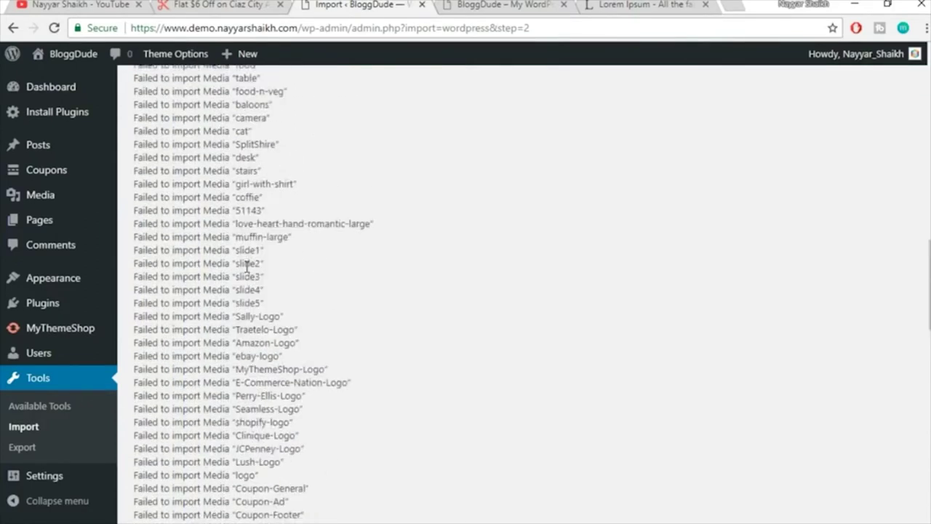
scroll(256, 291, up, 3)
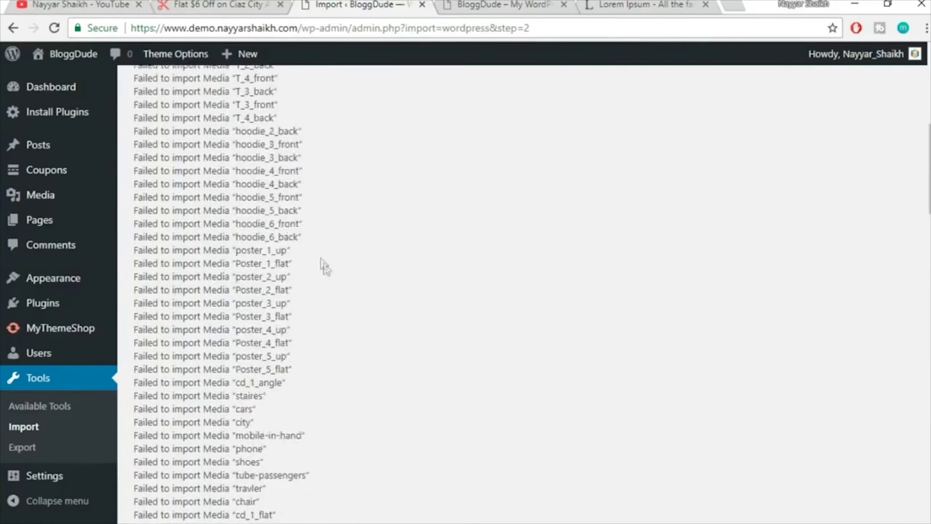
scroll(269, 288, up, 4)
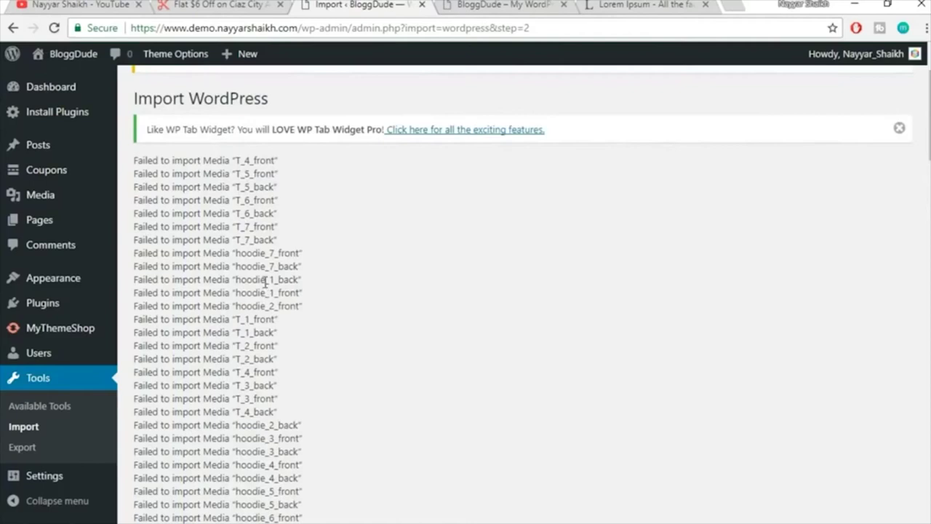
scroll(270, 376, down, 15)
scroll(275, 380, down, 10)
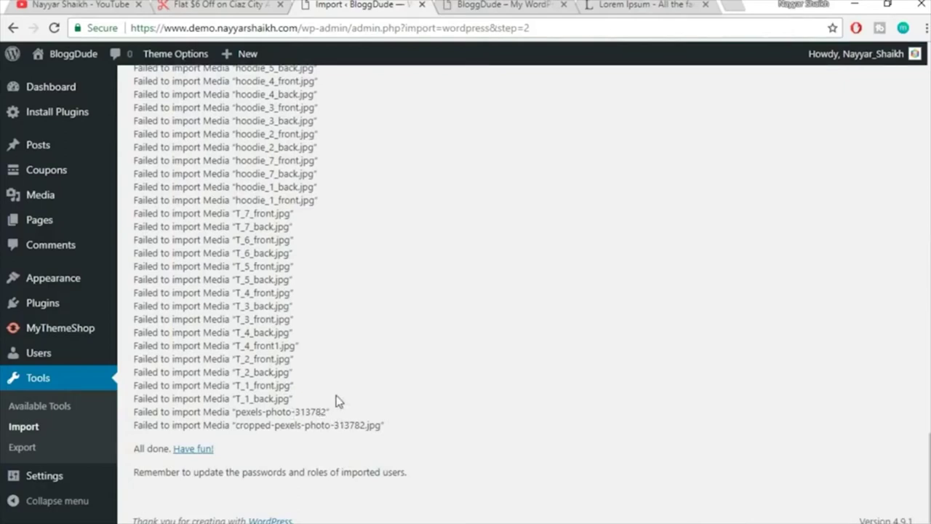
scroll(207, 288, up, 15)
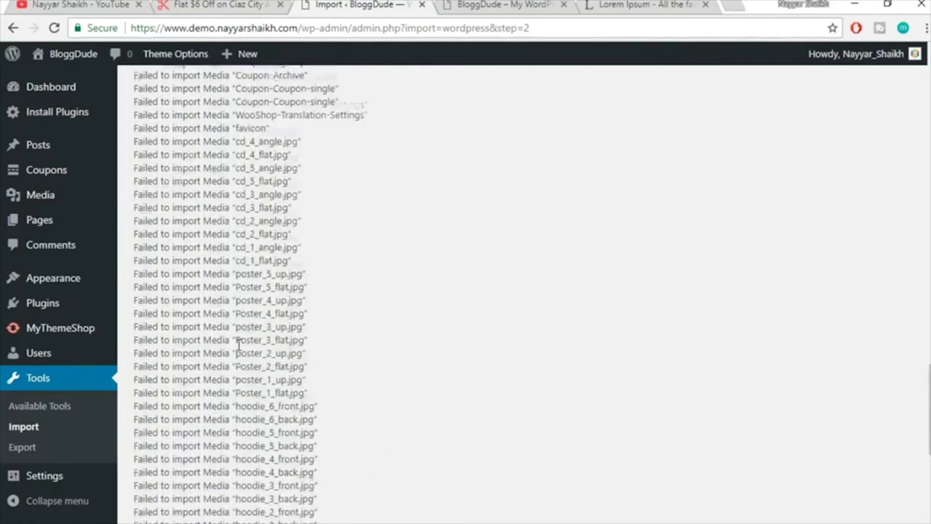
scroll(238, 344, up, 15)
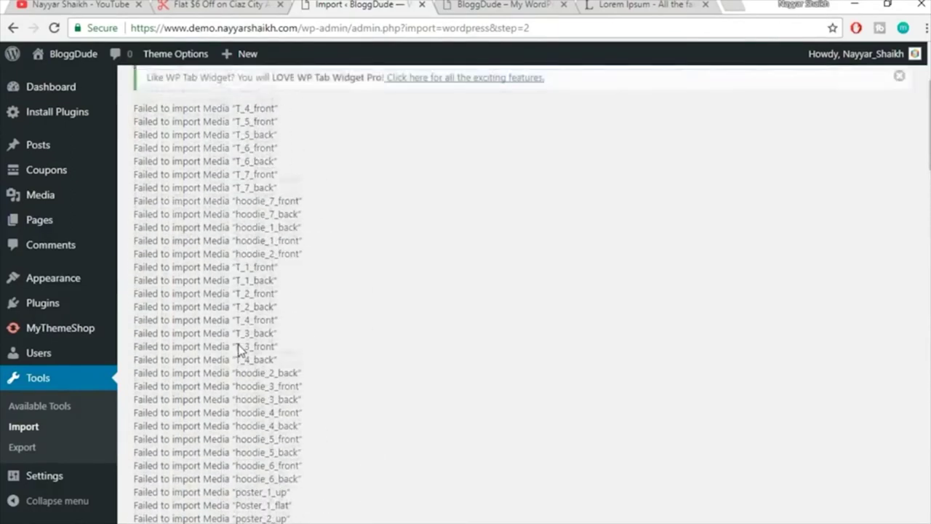
scroll(238, 345, down, 8)
scroll(239, 344, down, 15)
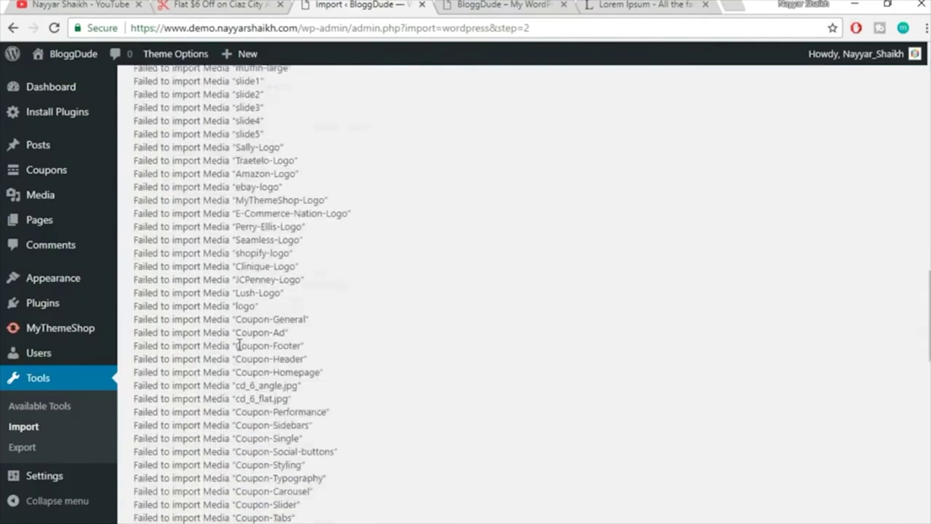
scroll(239, 344, down, 6)
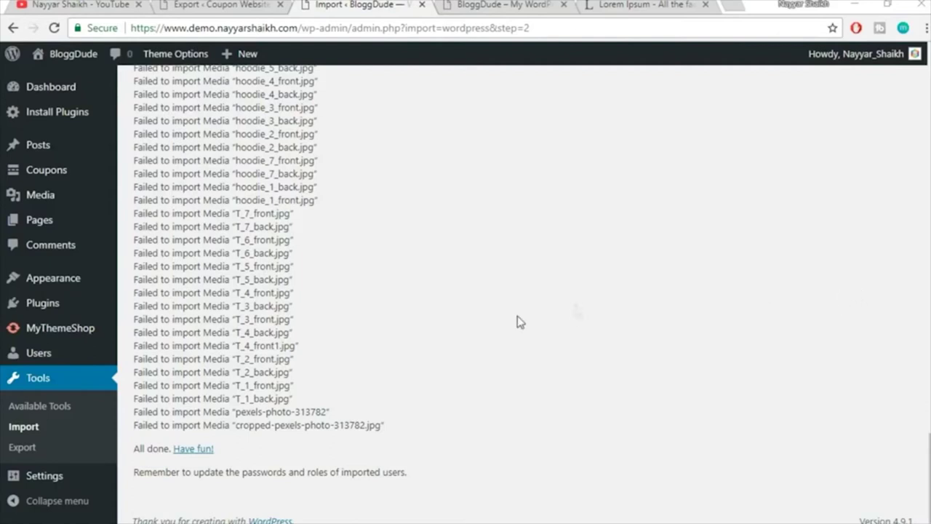
Upload the couponwebsite.wordpress.2017-12-22 export file in the WordPress importer
click(29, 432)
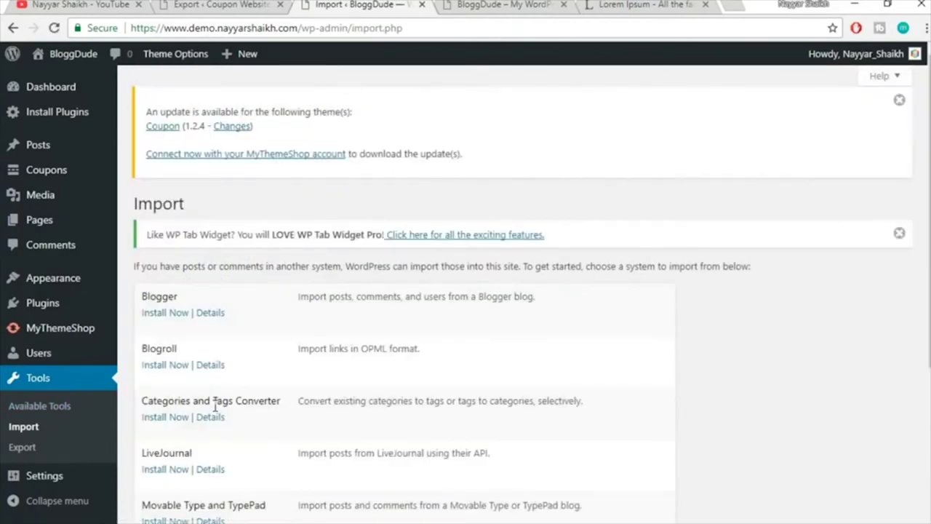
scroll(525, 311, down, 3)
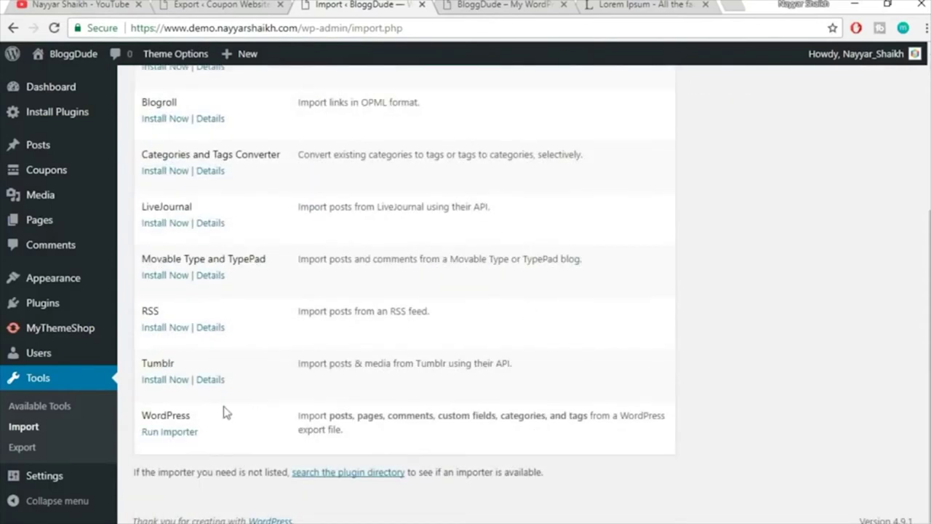
click(176, 432)
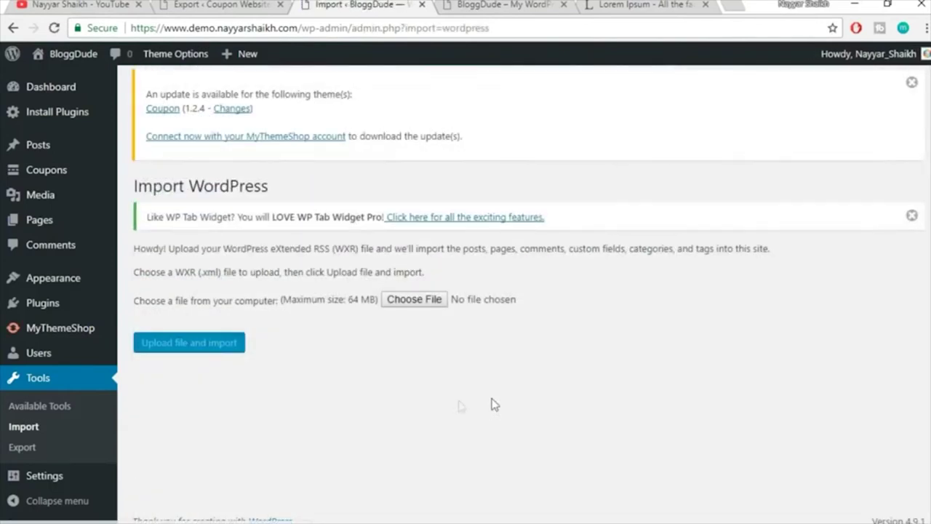
click(414, 299)
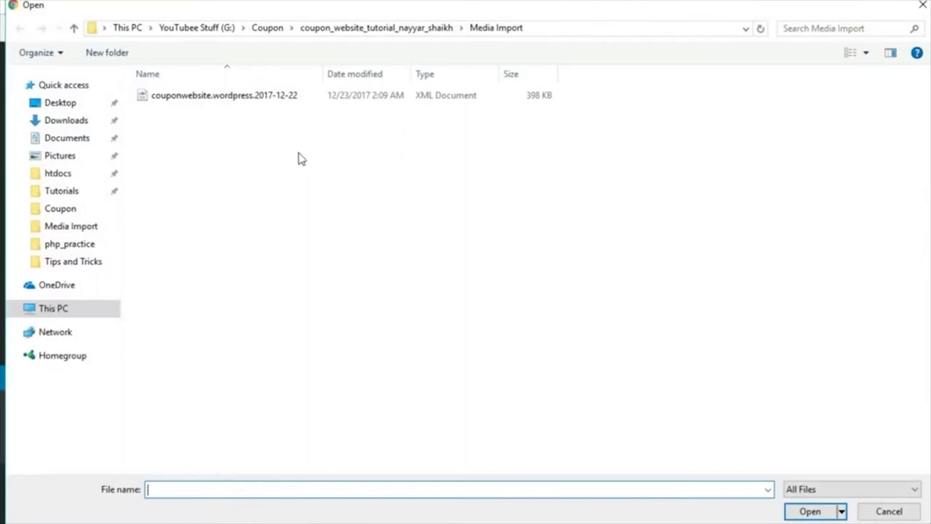
click(307, 102)
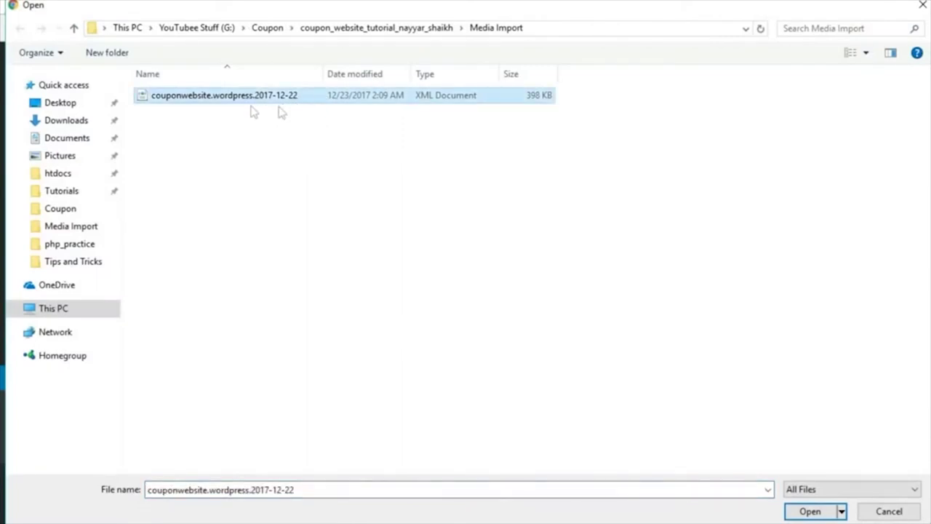
click(810, 512)
click(231, 345)
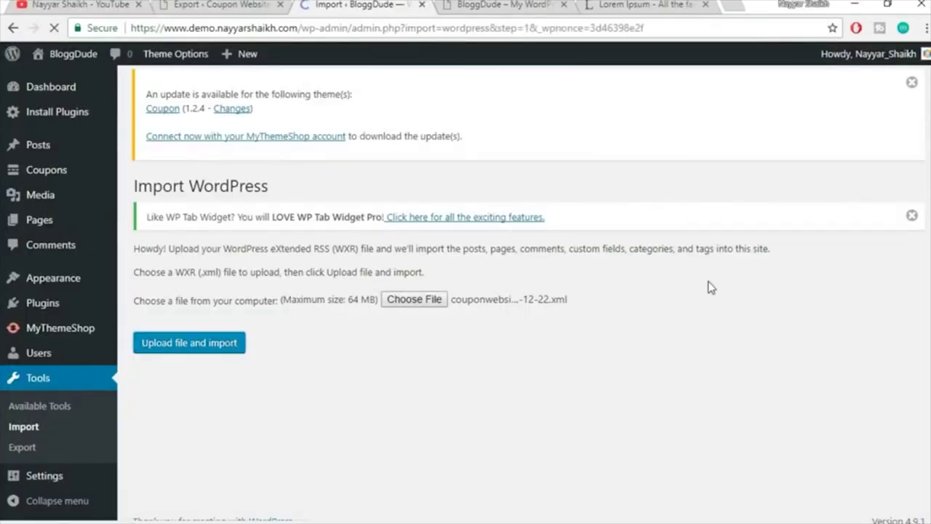
Assign imported posts to the existing user, include file attachments, and run the import
scroll(466, 352, down, 1)
click(369, 364)
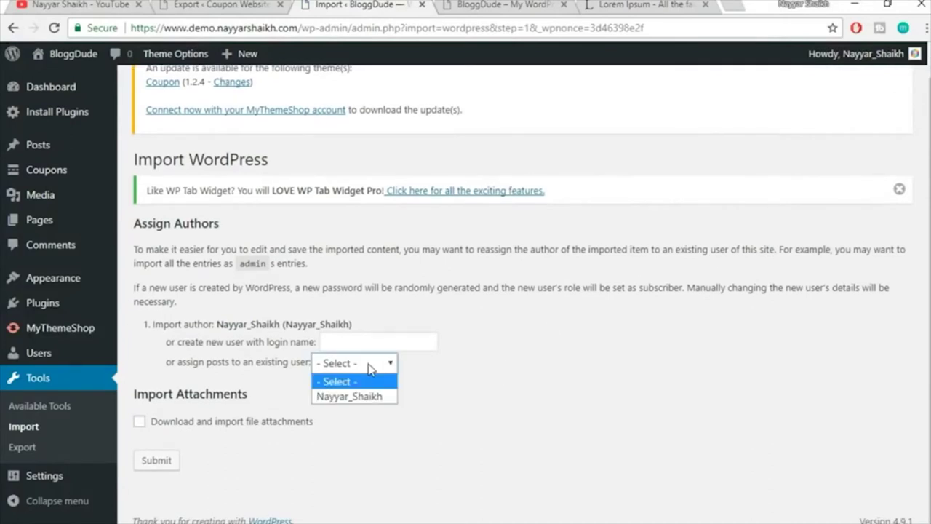
click(362, 393)
click(139, 422)
click(173, 463)
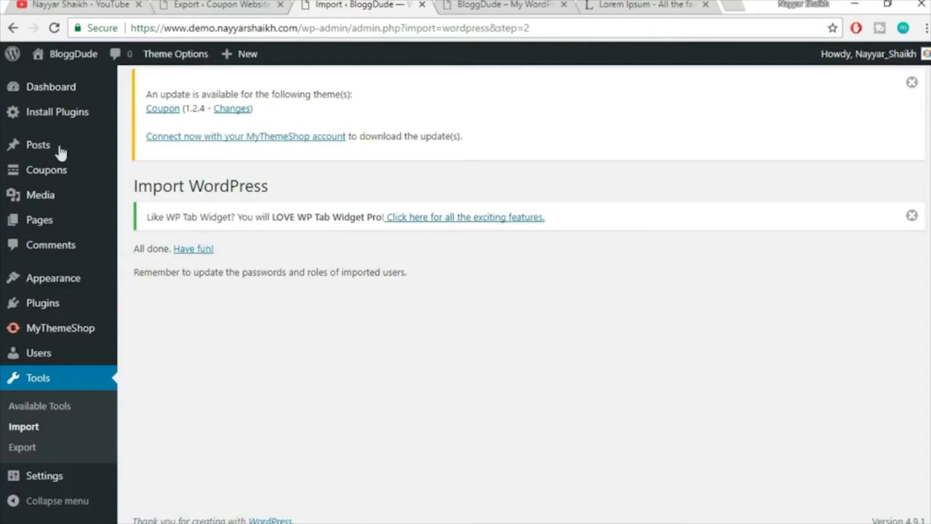
Scroll through the imported images in Media Library, then go to the Coupons list
mouse_move(46, 203)
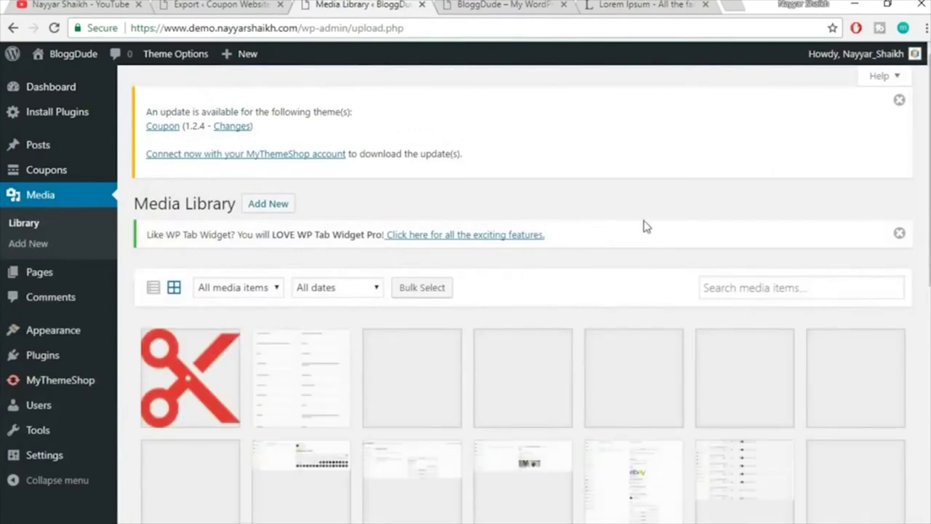
scroll(657, 270, down, 4)
scroll(660, 273, down, 3)
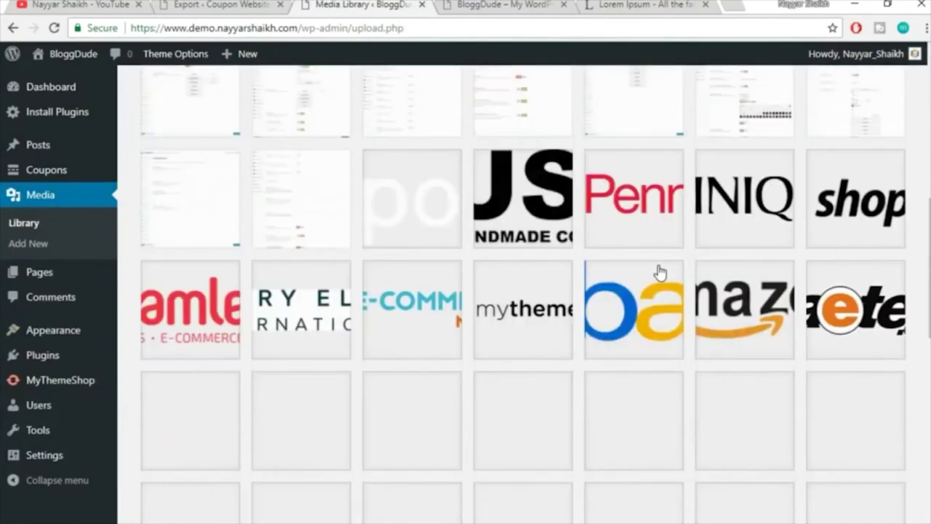
scroll(660, 273, down, 8)
scroll(660, 273, down, 10)
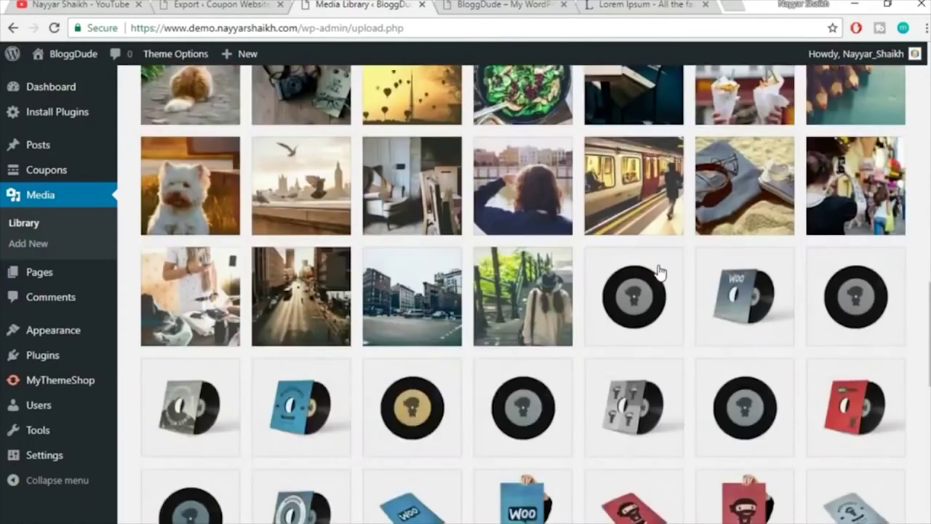
scroll(658, 312, up, 8)
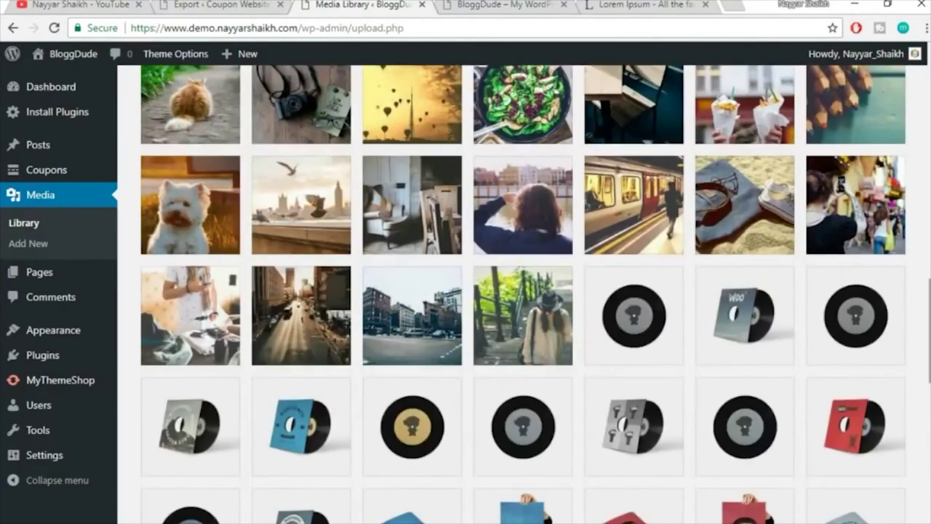
drag(928, 331, 928, 110)
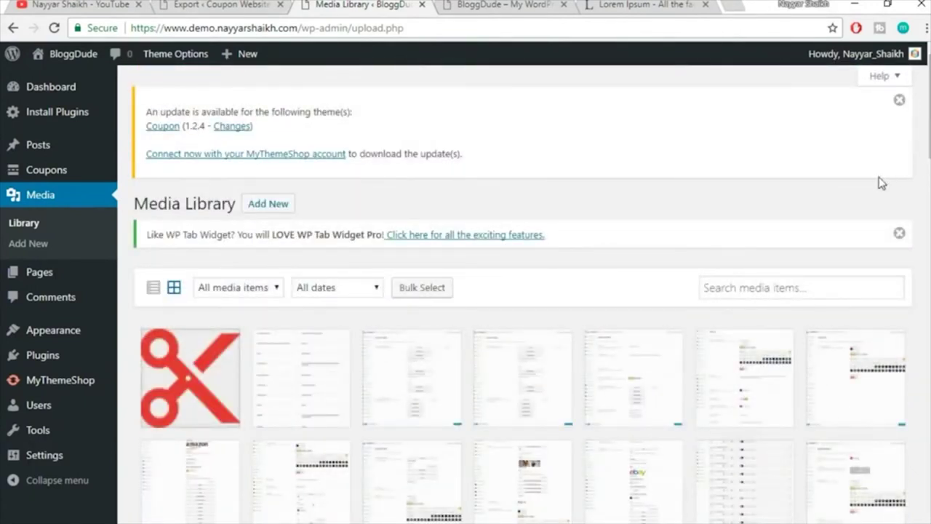
mouse_move(53, 169)
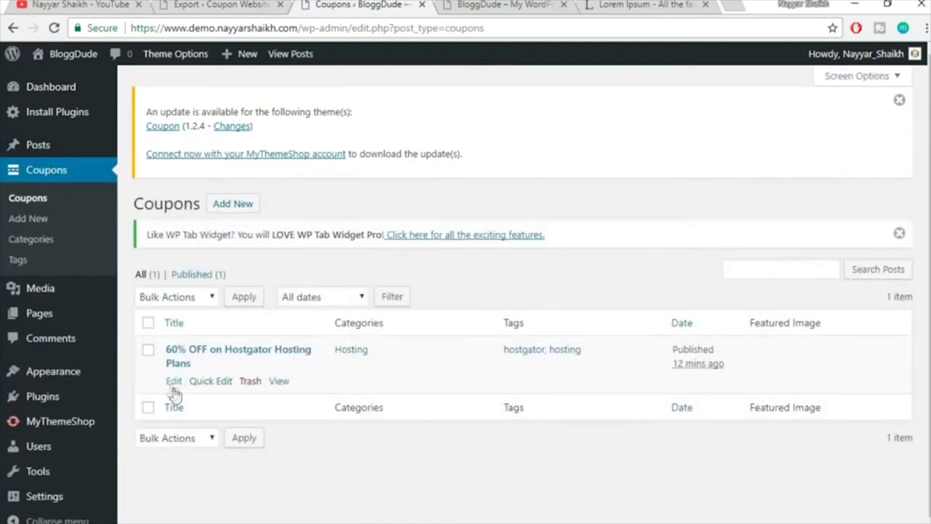
Open the 60% OFF Hostgator coupon and set ebay-logo.png as its featured image
click(177, 382)
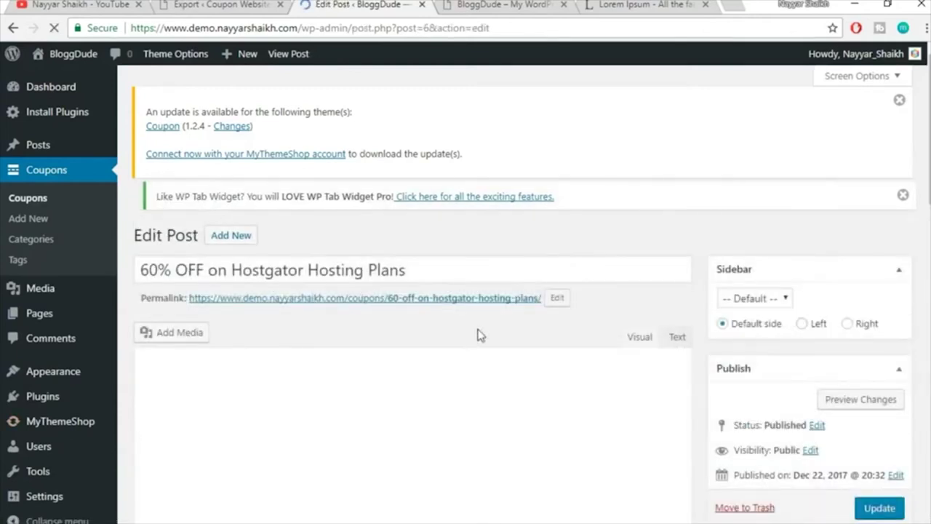
scroll(761, 367, down, 10)
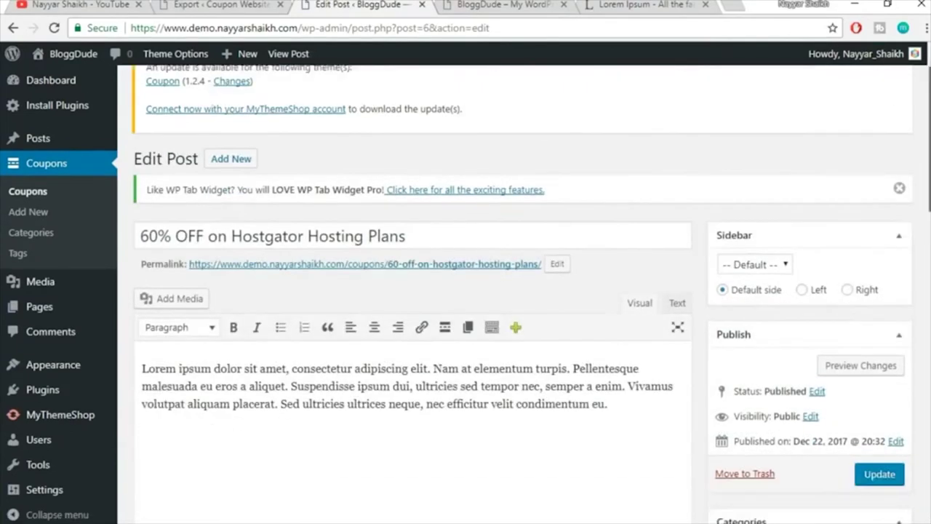
click(759, 355)
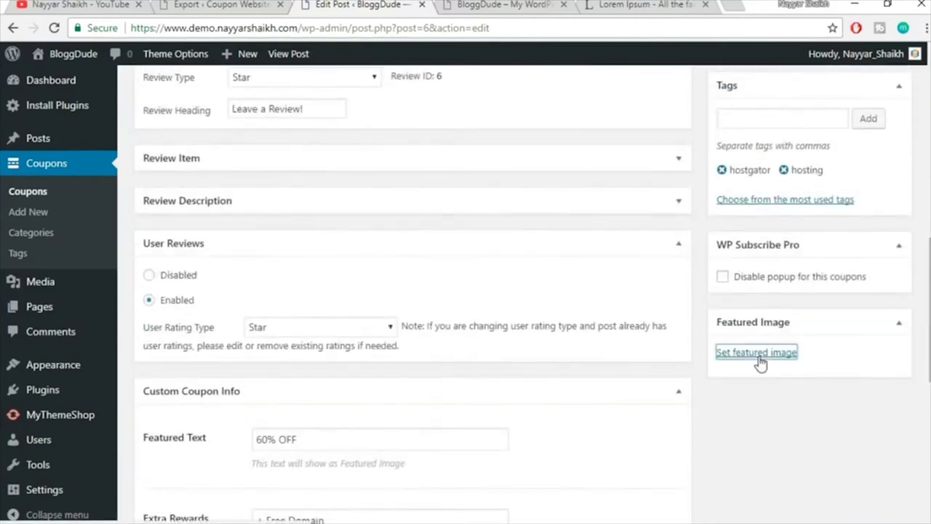
click(122, 124)
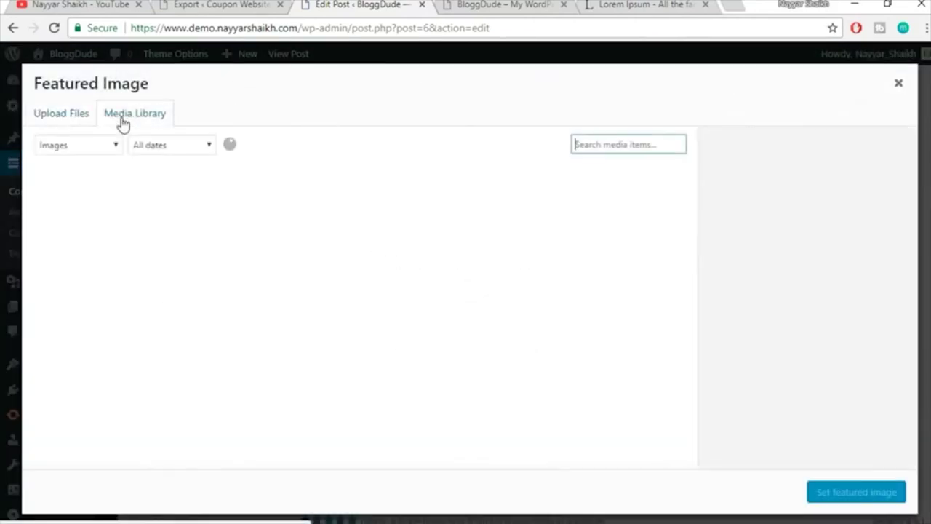
scroll(377, 291, down, 3)
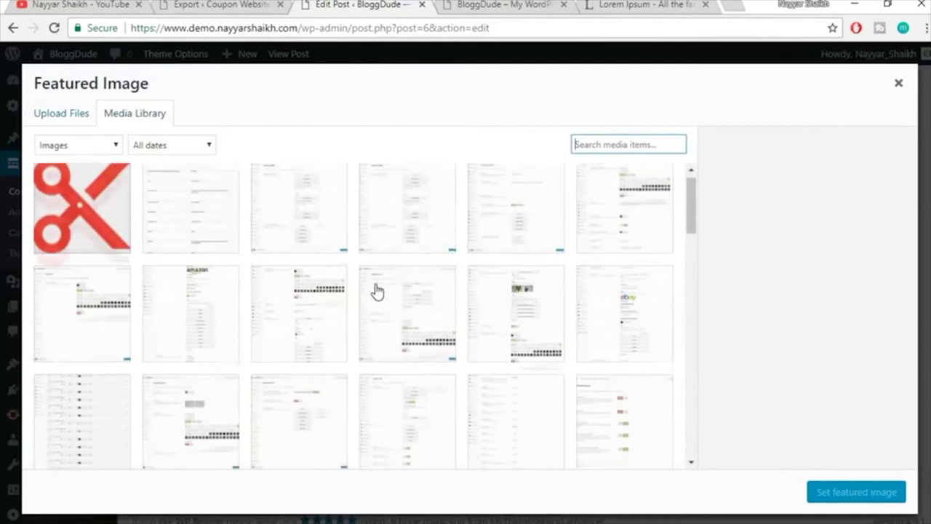
drag(694, 248, 691, 272)
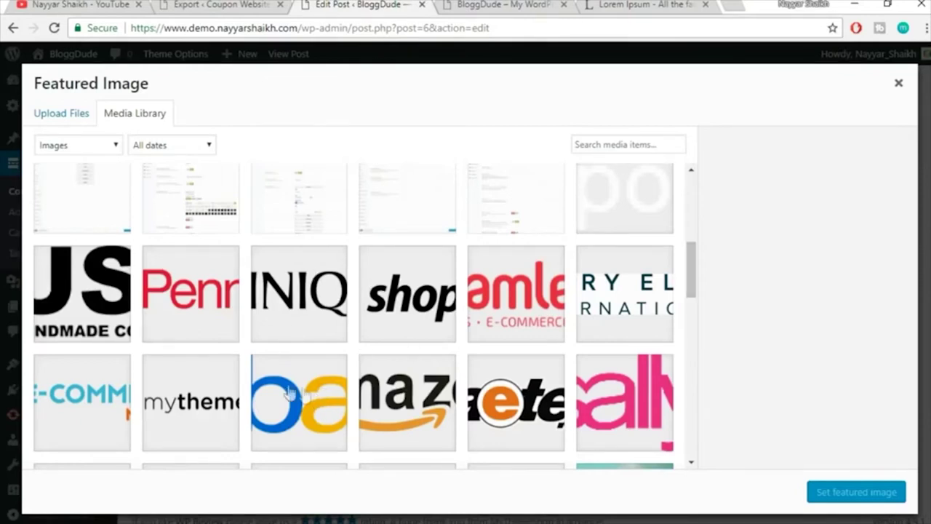
click(316, 413)
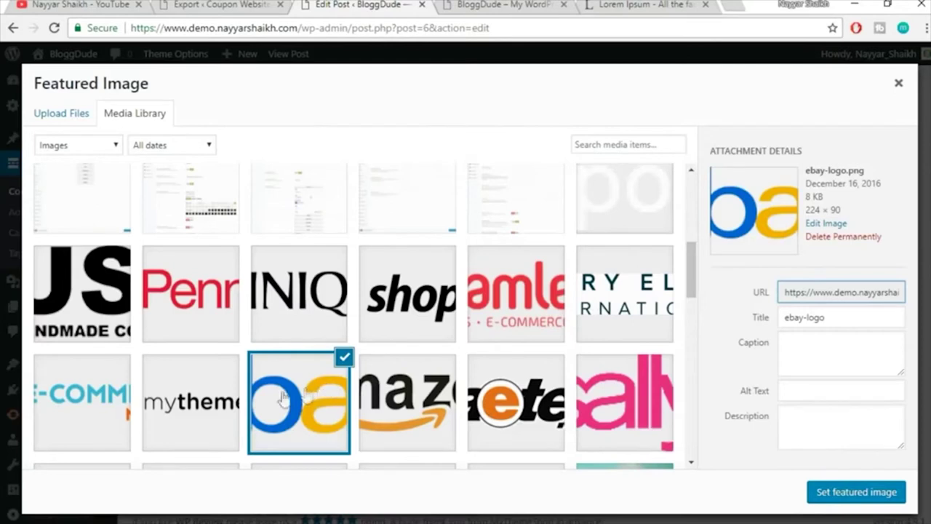
click(854, 495)
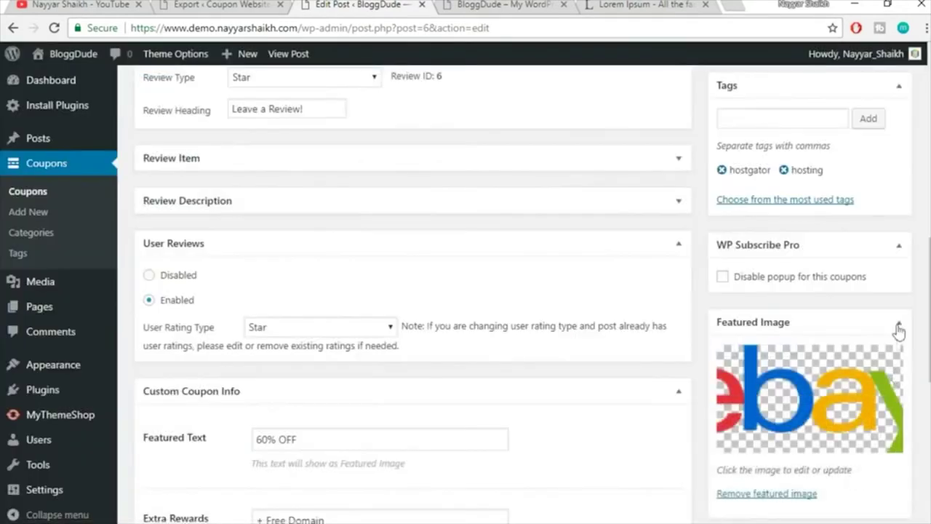
Update the coupon to save the new featured image
drag(929, 306, 929, 131)
scroll(886, 364, down, 3)
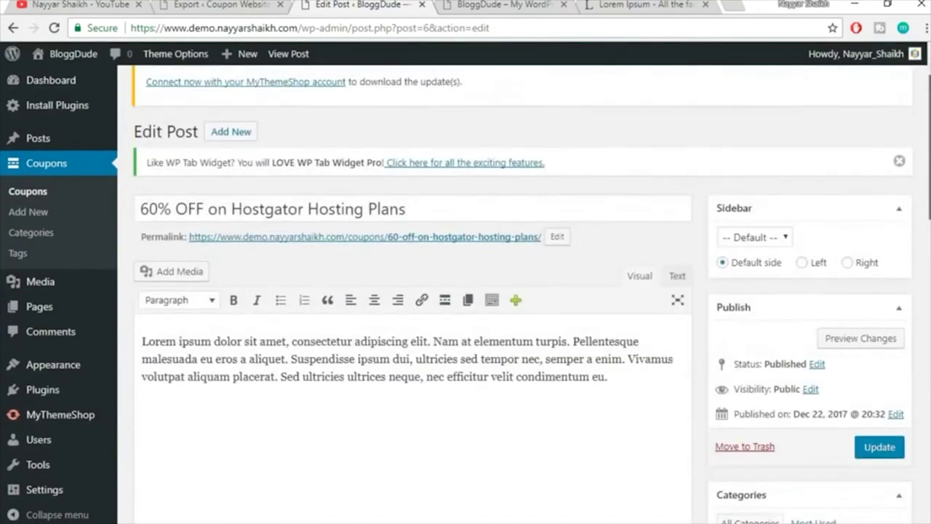
click(882, 341)
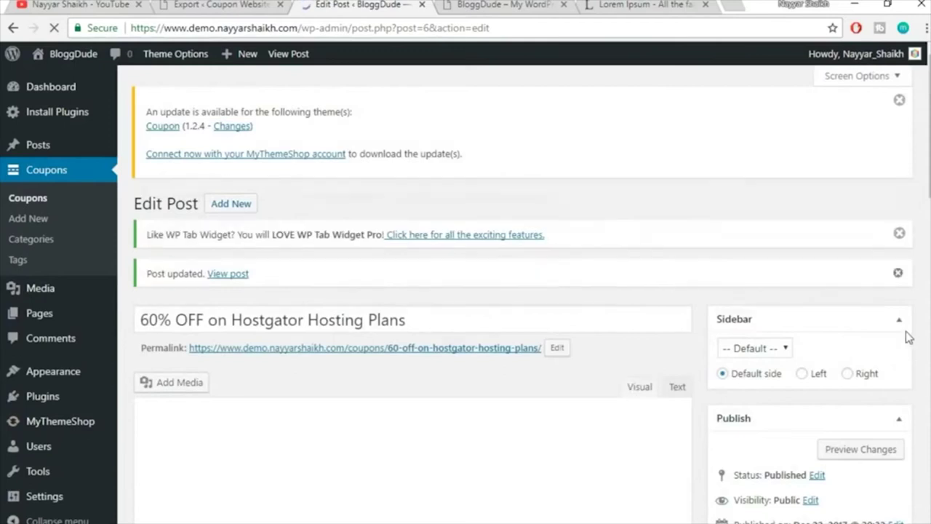
right_click(239, 279)
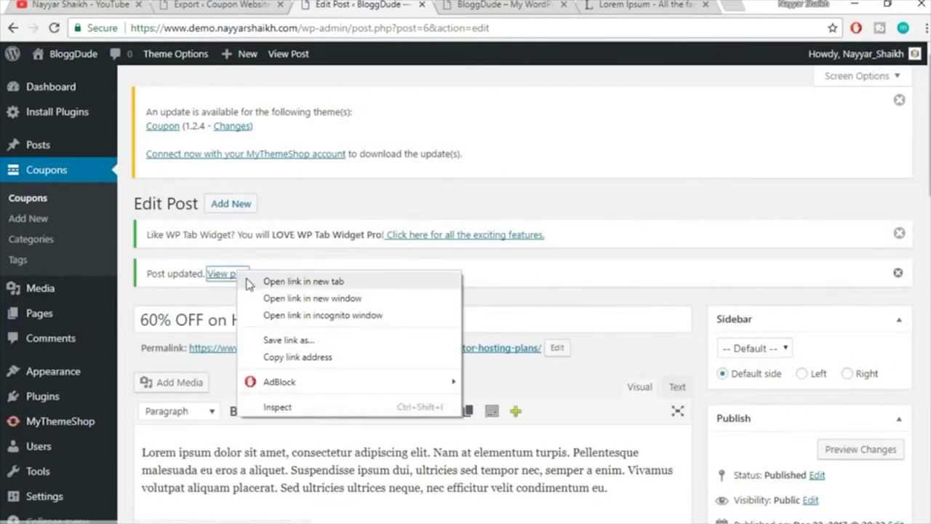
click(261, 281)
click(450, 3)
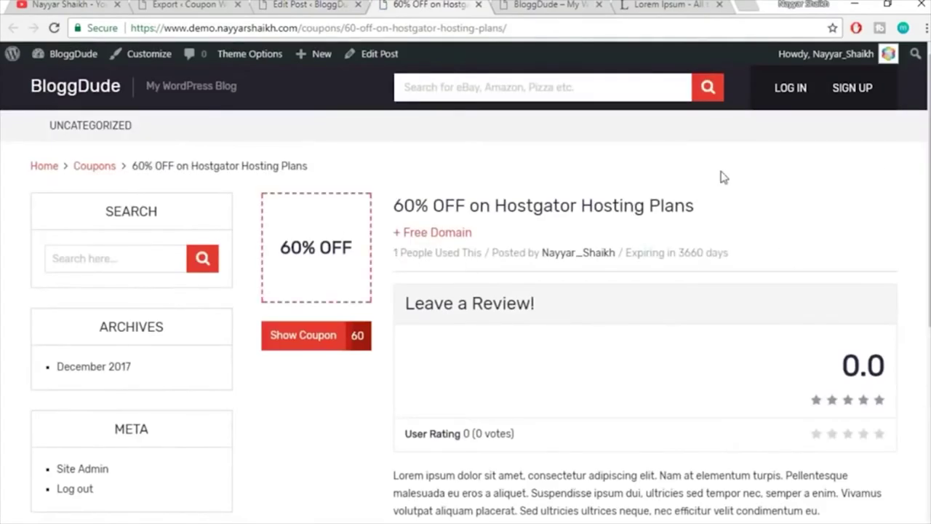
scroll(929, 189, down, 1)
scroll(929, 189, down, 4)
scroll(929, 189, up, 4)
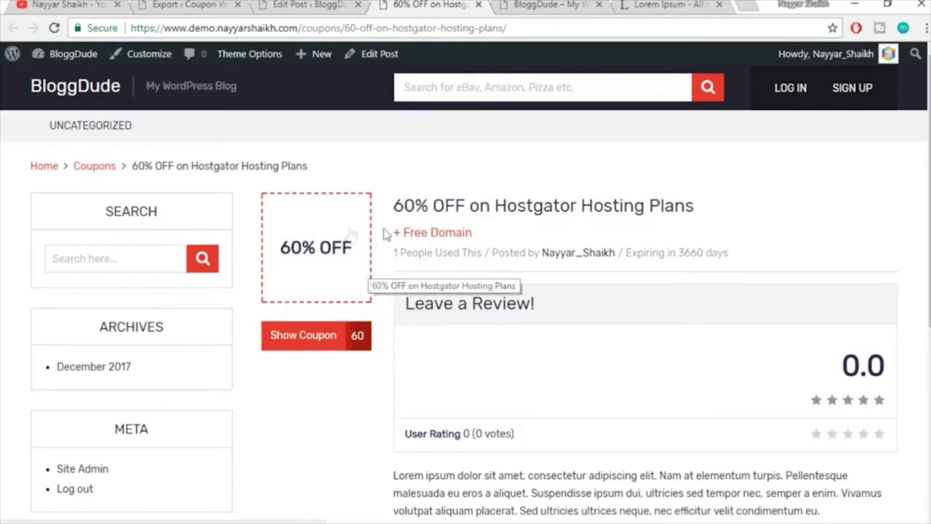
click(478, 5)
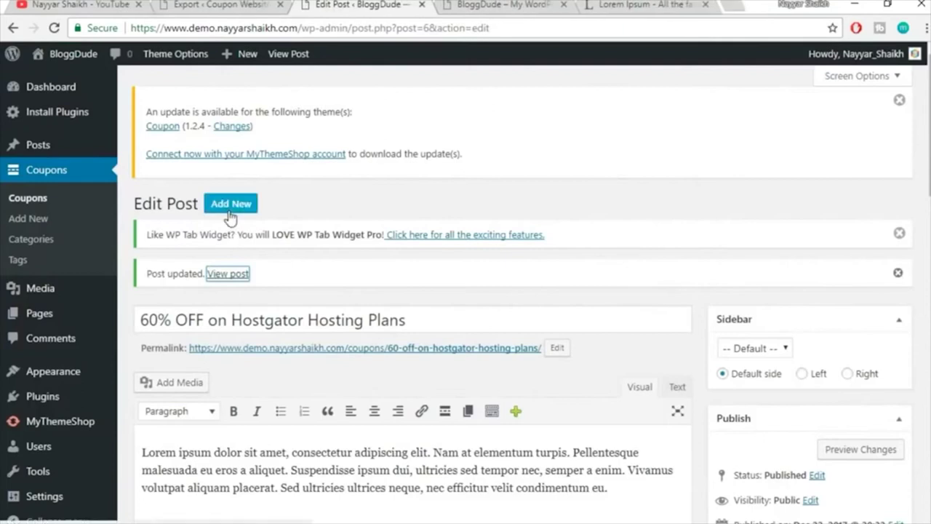
Add a new coupon titled '7% OFF on TMDHosting Cloud Hosting Plans'
scroll(655, 378, down, 3)
scroll(656, 378, down, 10)
scroll(655, 405, up, 15)
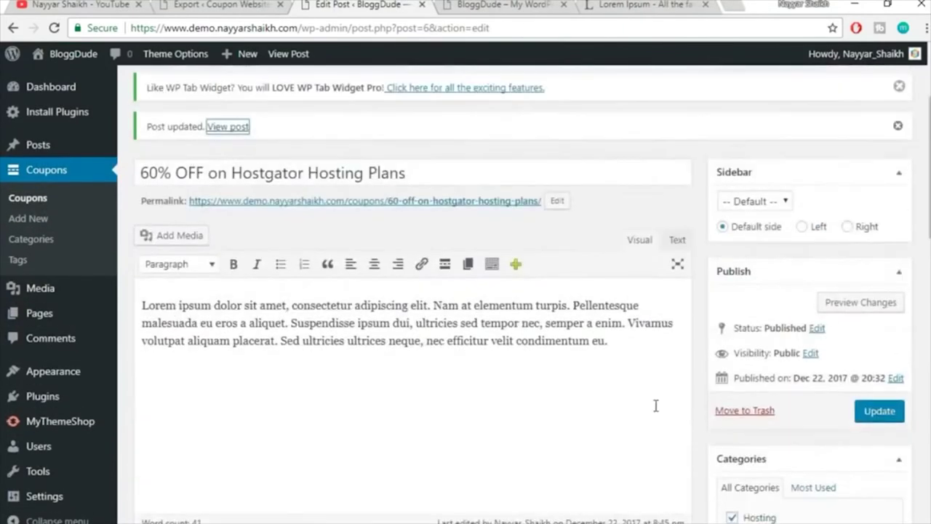
click(230, 206)
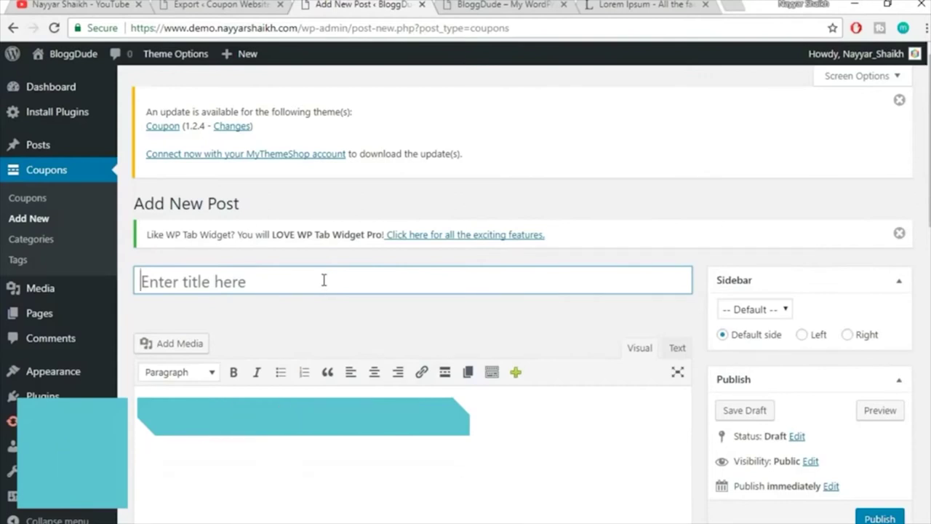
text(7% OF)
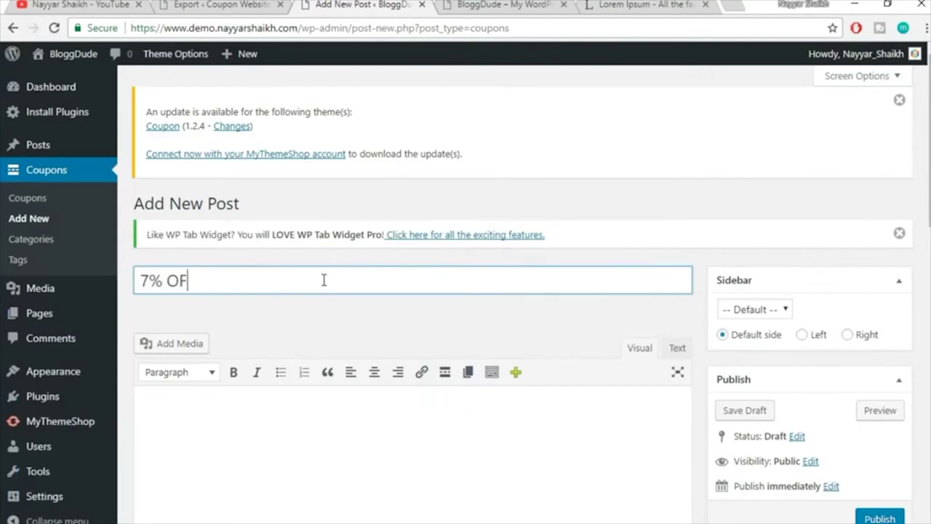
text(F on TMD)
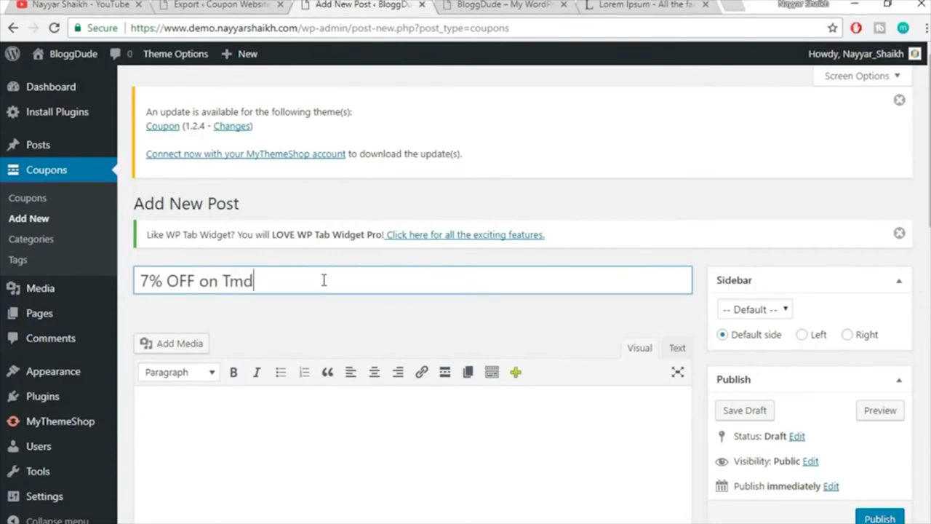
text(Hosting Cloud)
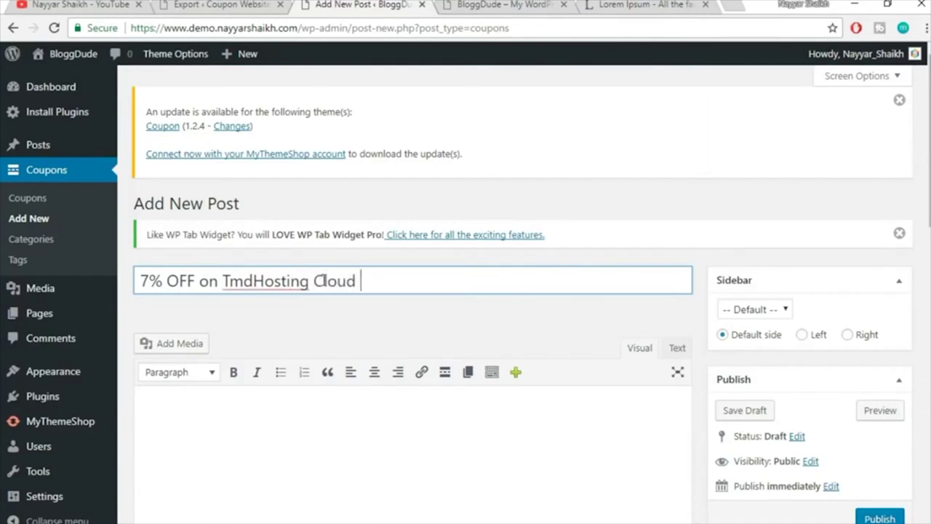
text( Hosting Plans)
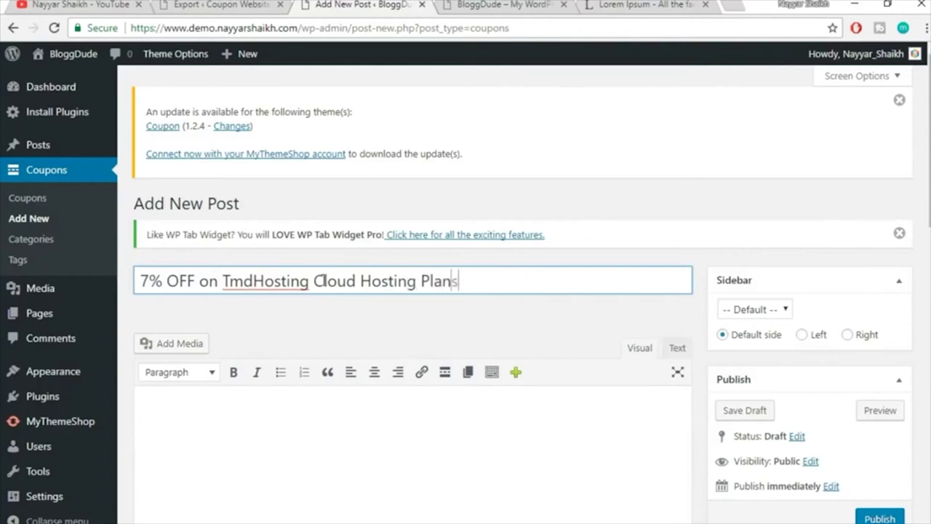
Paste the copied Lorem Ipsum paragraph into the coupon description
scroll(782, 193, down, 2)
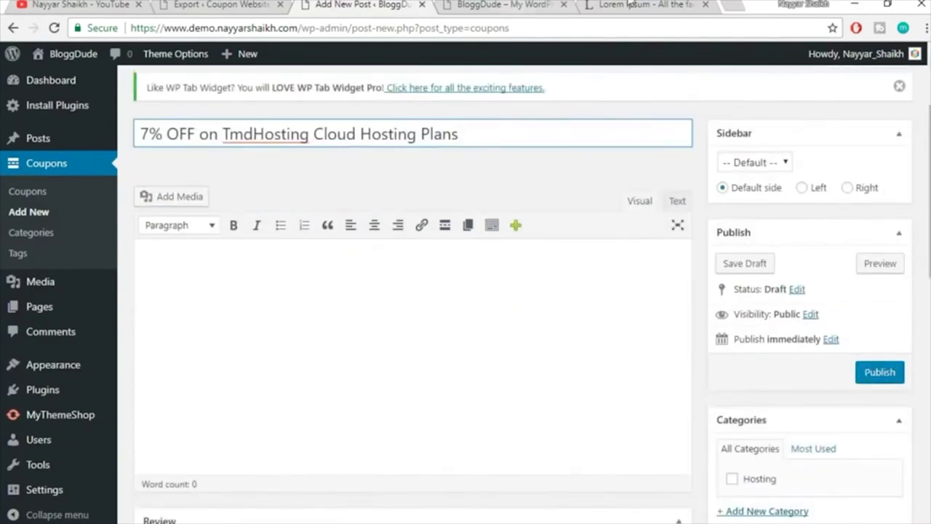
click(629, 4)
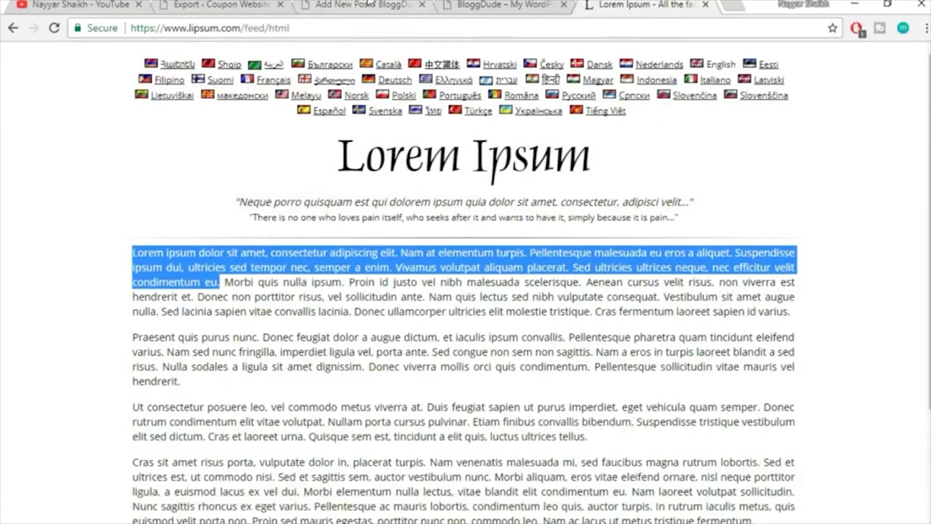
click(367, 5)
click(418, 343)
text(Lorem ipsum dolor sit amet, consectetur adipiscing elit. Nam at elementum turpis. Pellentesque malesuada eu eros a aliquet. Suspendisse ipsum dui, ultricies sed tempor nec, semper a enim. Vivamus volutpat aliquam placerat. Sed ultricies ultrices neque, nec efficitur velit condimentum eu.)
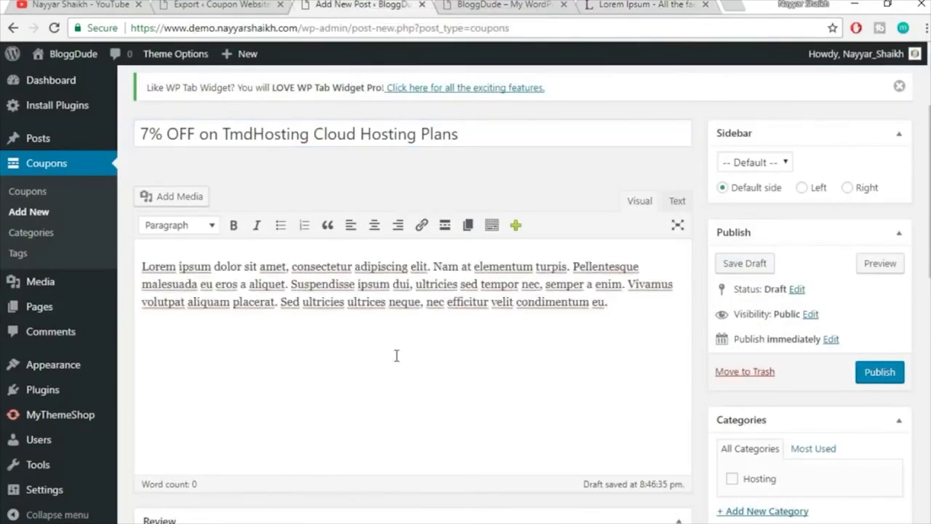
scroll(397, 355, down, 1)
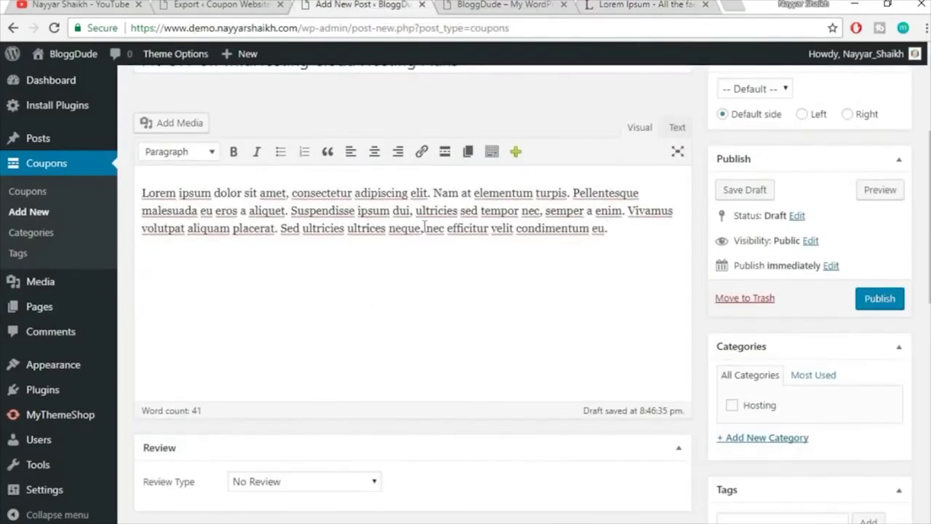
scroll(536, 295, up, 2)
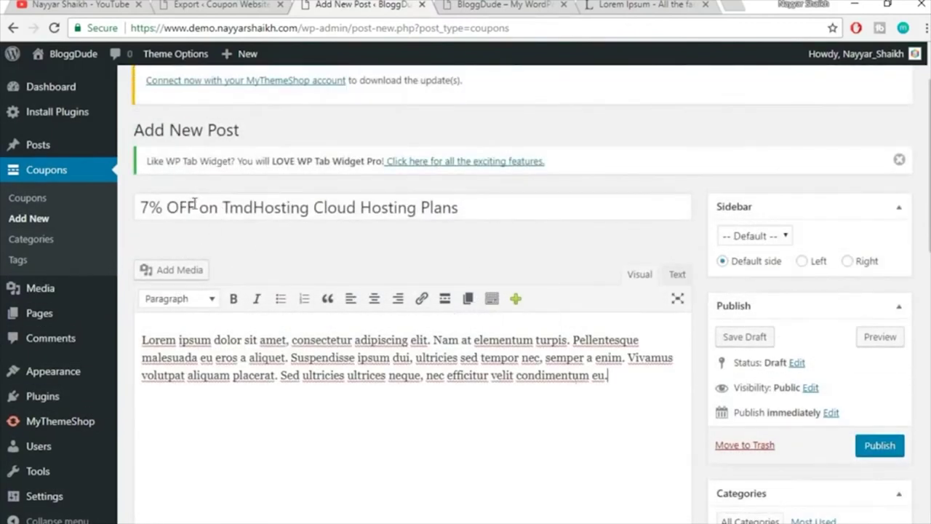
Fix the spacing after 7% in the title and review the description
click(165, 207)
drag(622, 382, 137, 324)
click(289, 358)
scroll(407, 291, down, 2)
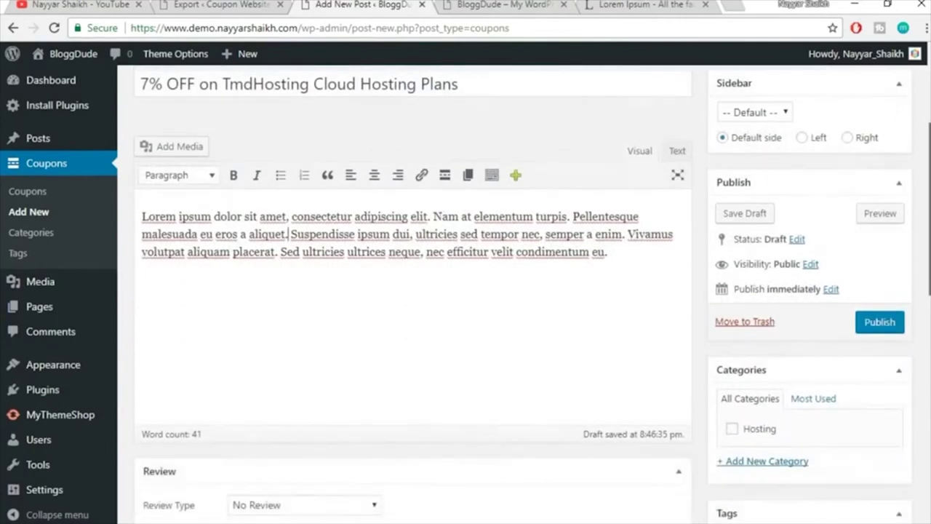
scroll(408, 291, down, 2)
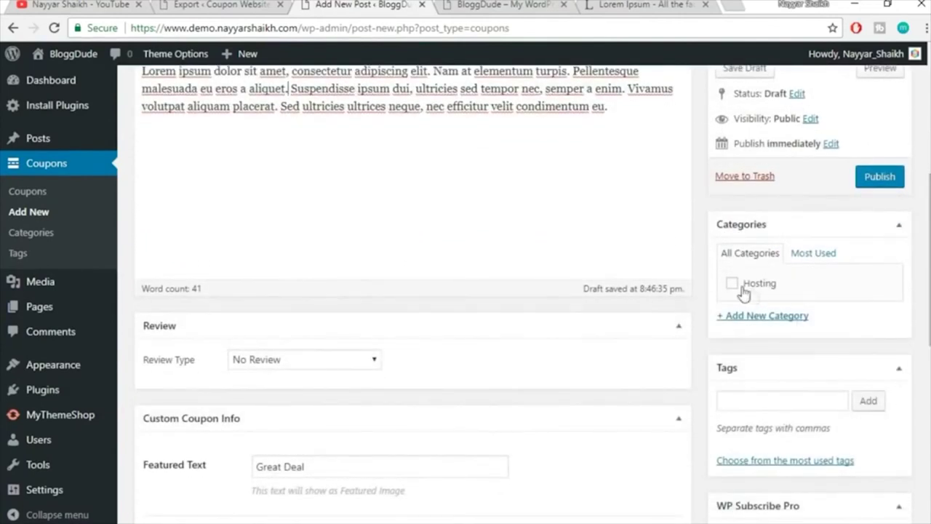
File the coupon under Hosting and replace the featured text with '7%'
click(761, 285)
scroll(889, 268, down, 2)
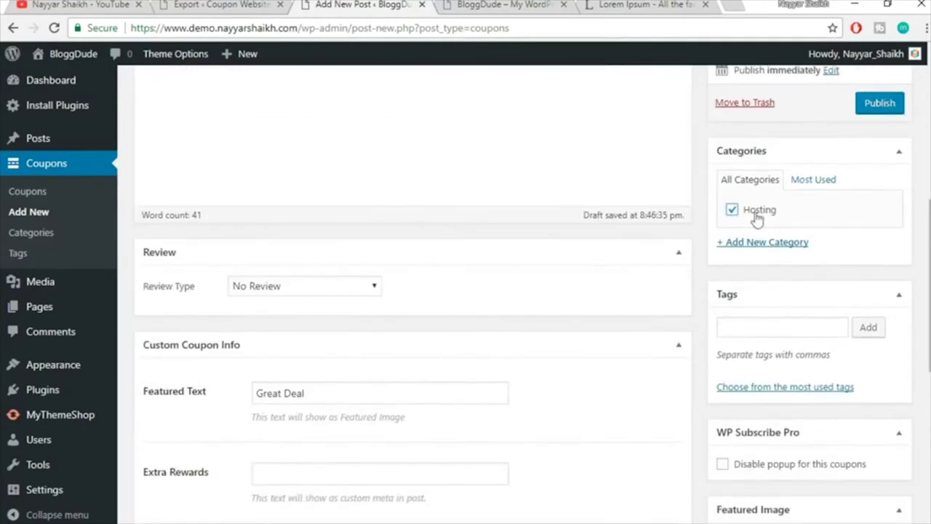
scroll(245, 277, down, 4)
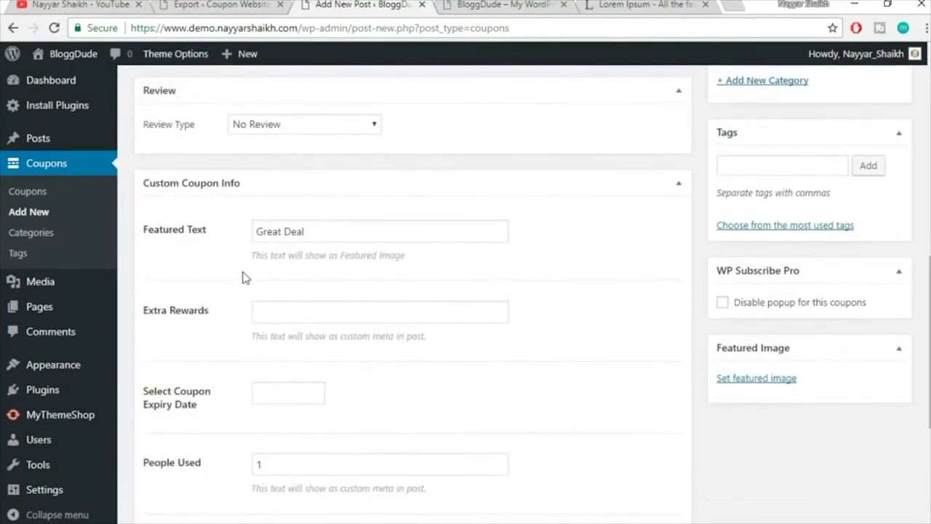
triple_click(337, 230)
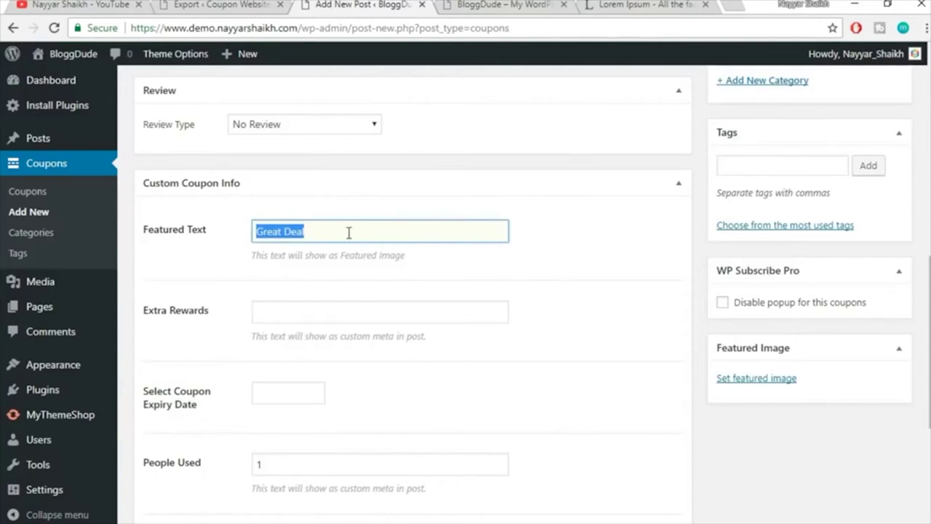
text(7% OFF)
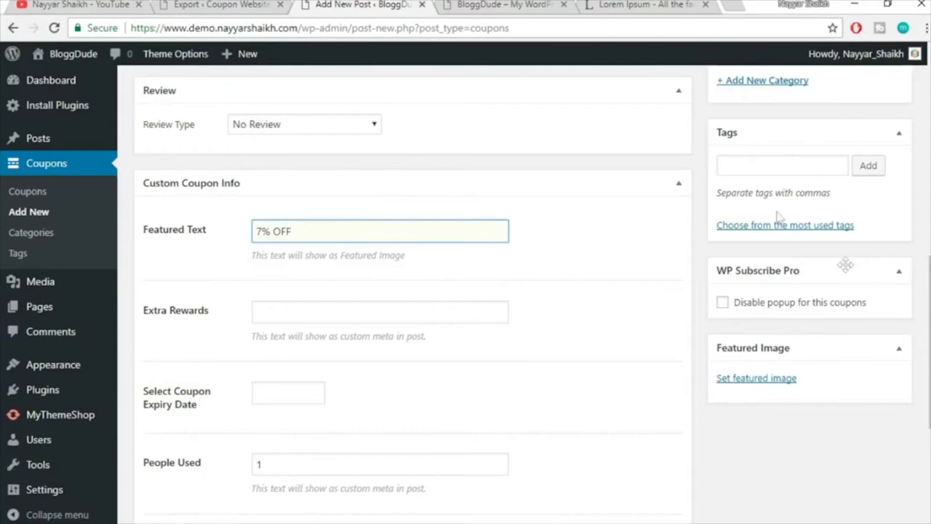
Add the tags tmdhosting and hosting to the coupon
click(754, 169)
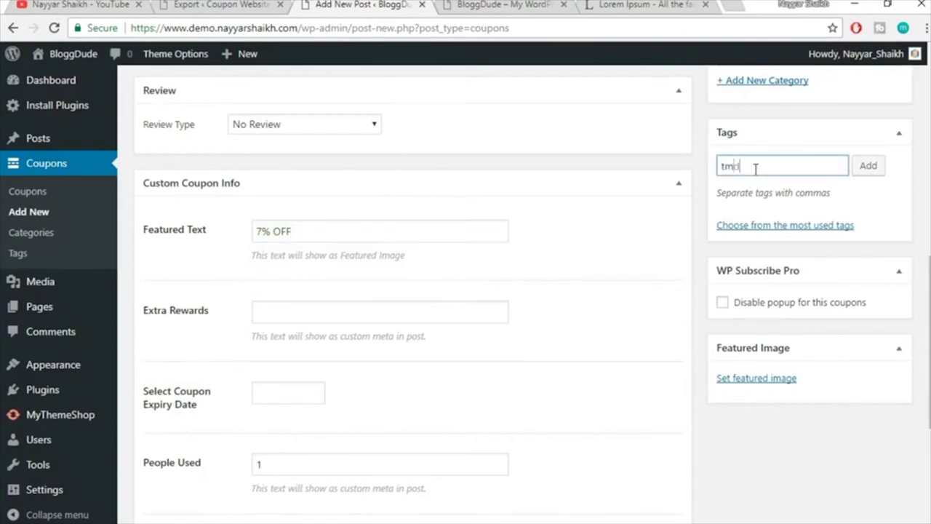
text(tmdhosting)
key(Return)
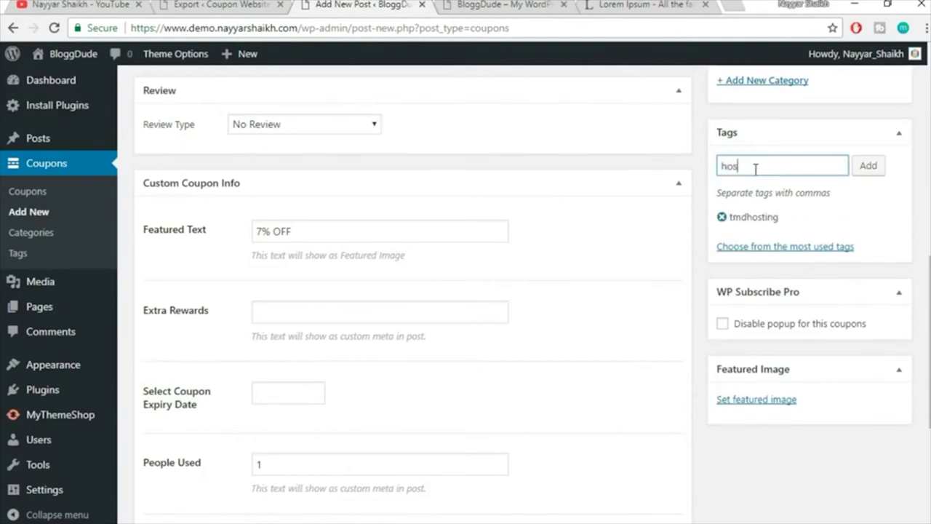
text(hos)
key(Down)
key(Down)
key(Return)
click(868, 167)
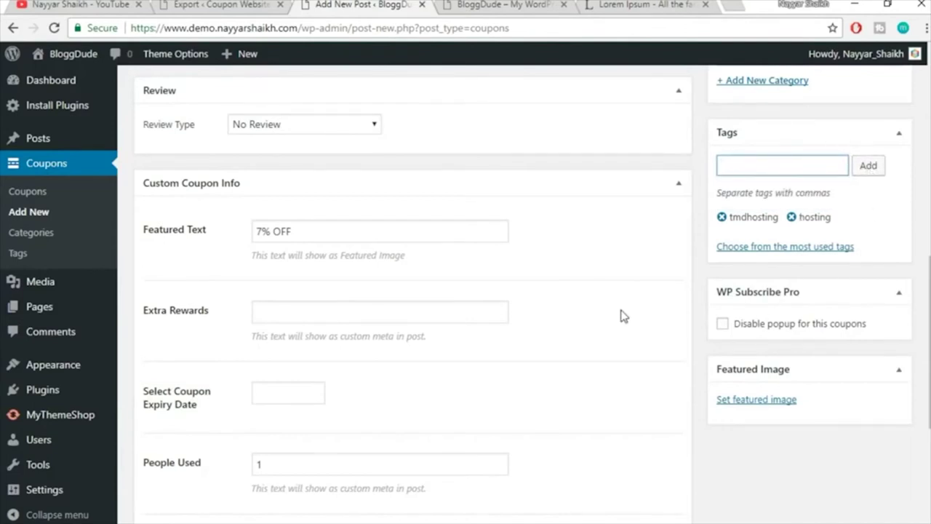
Add the '+ Free Domain' extra reward and set expiry to December 31, 2026
scroll(619, 315, down, 1)
click(314, 245)
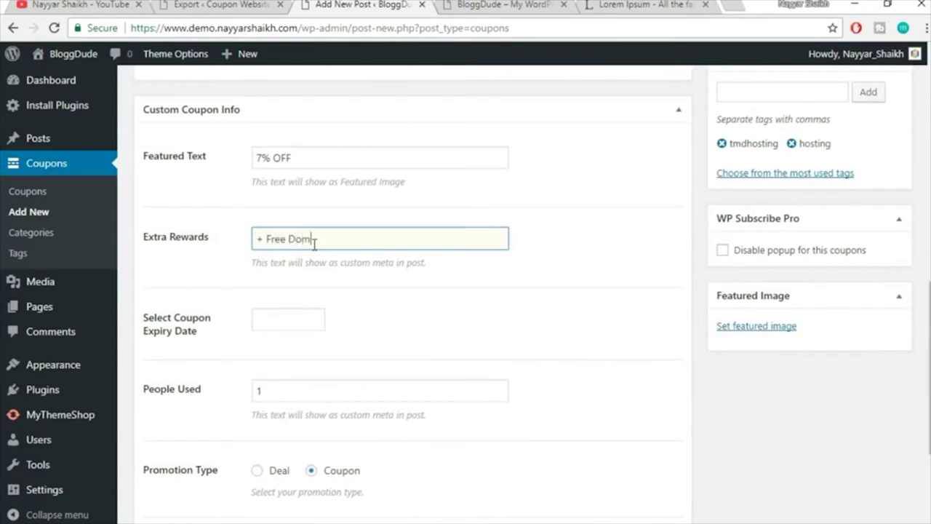
scroll(342, 316, down, 2)
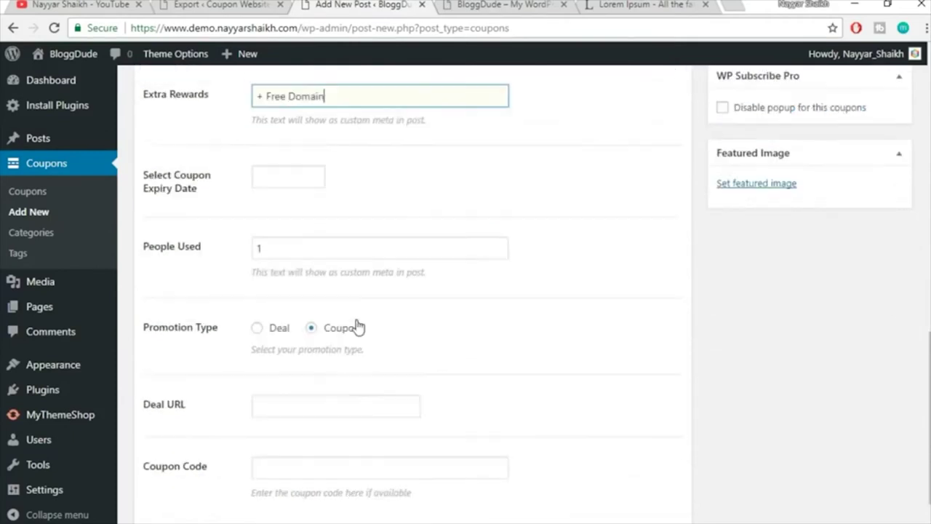
click(278, 175)
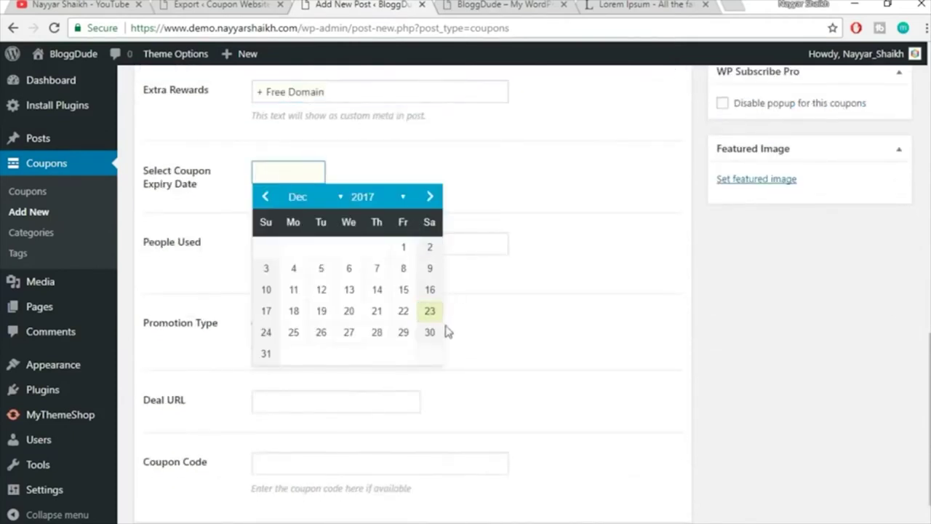
click(398, 198)
click(364, 450)
click(377, 331)
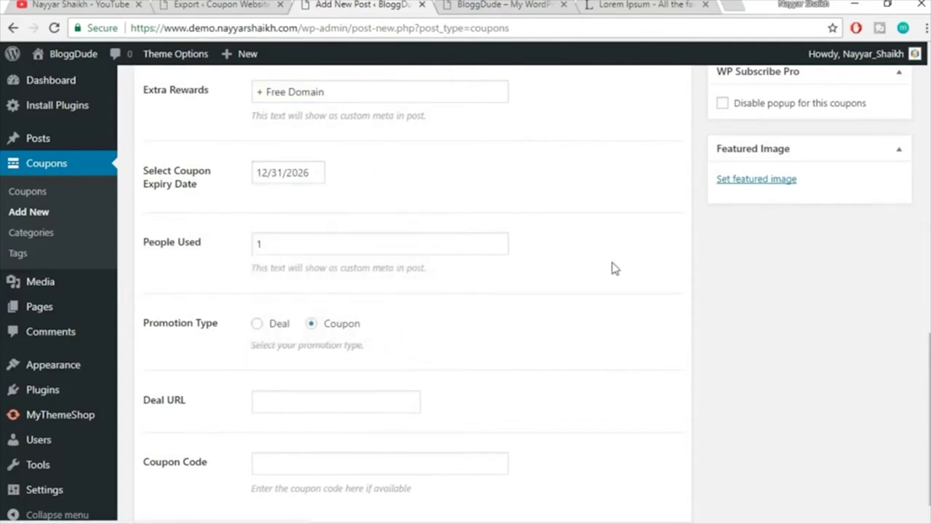
scroll(683, 271, down, 1)
click(284, 196)
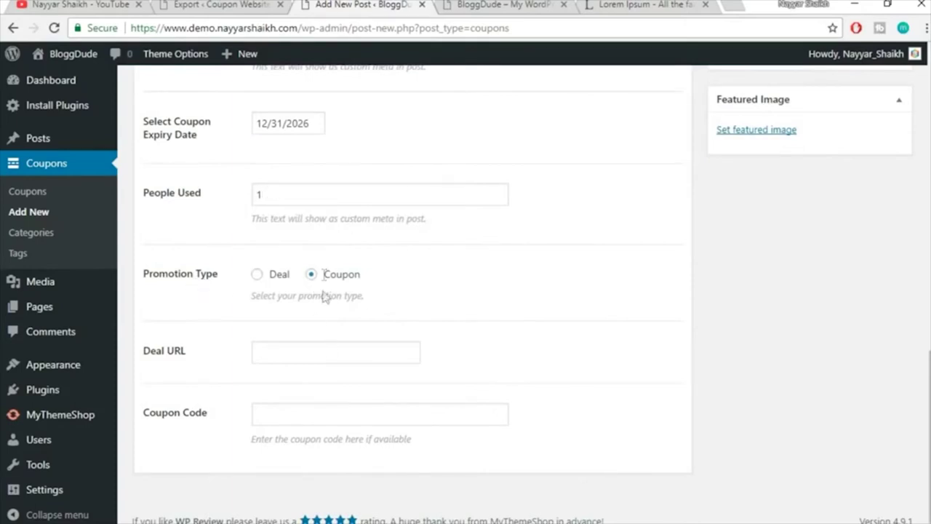
click(323, 349)
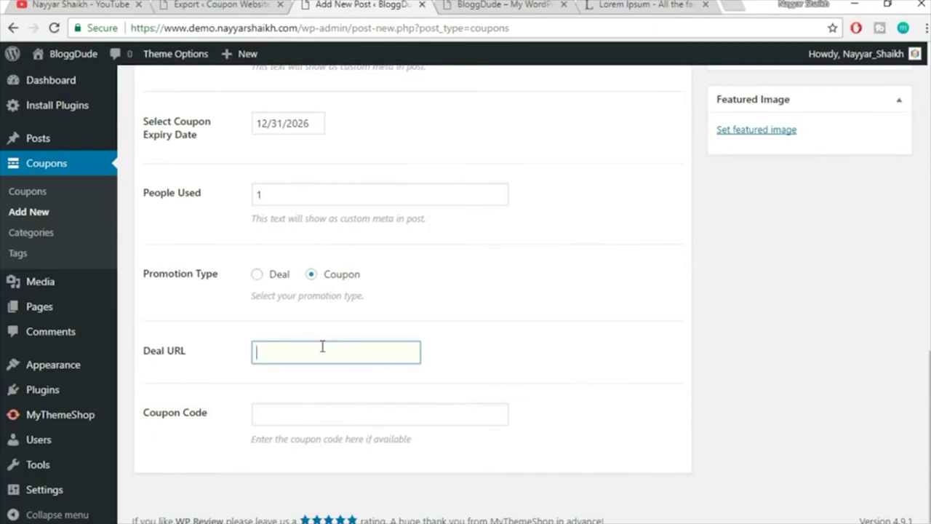
text(ht)
key(Down)
key(Down)
key(Return)
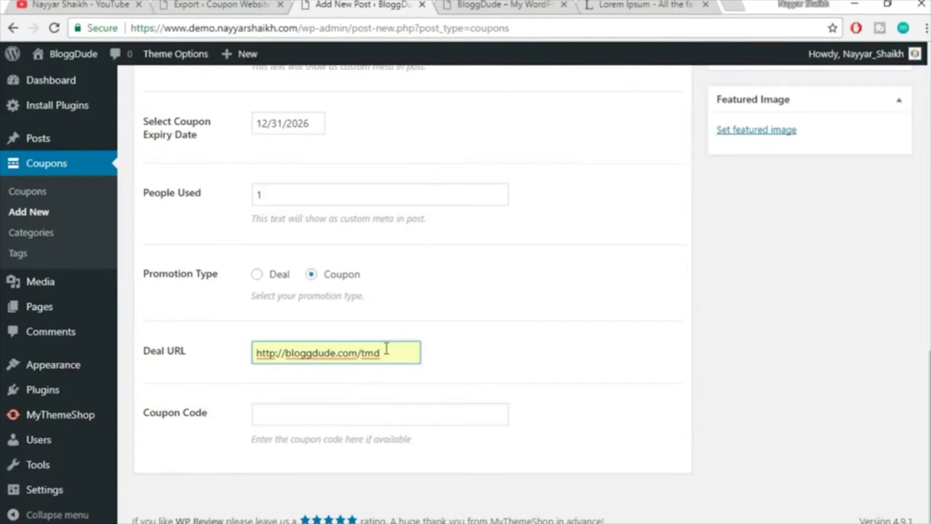
drag(388, 356, 251, 358)
click(472, 352)
Fill in the coupon code from the saved suggestion
click(323, 419)
text(NA)
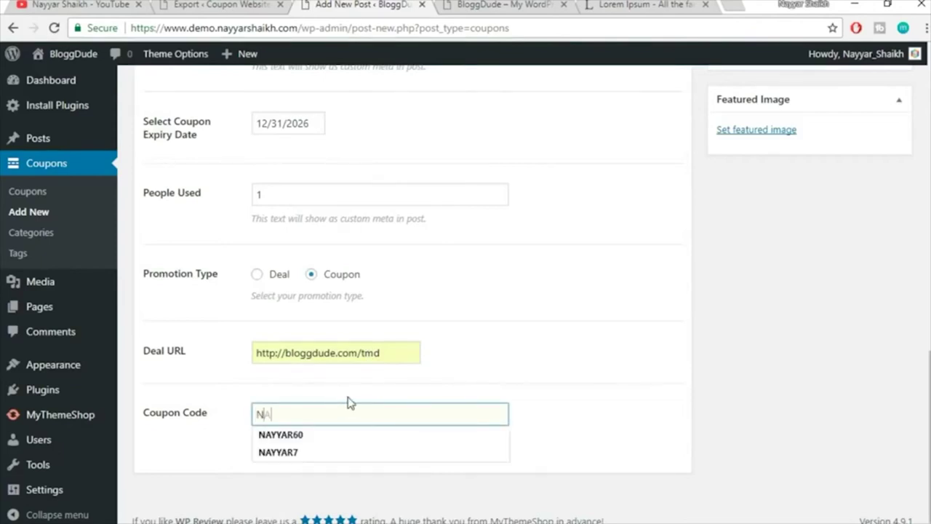
text(YYAR7)
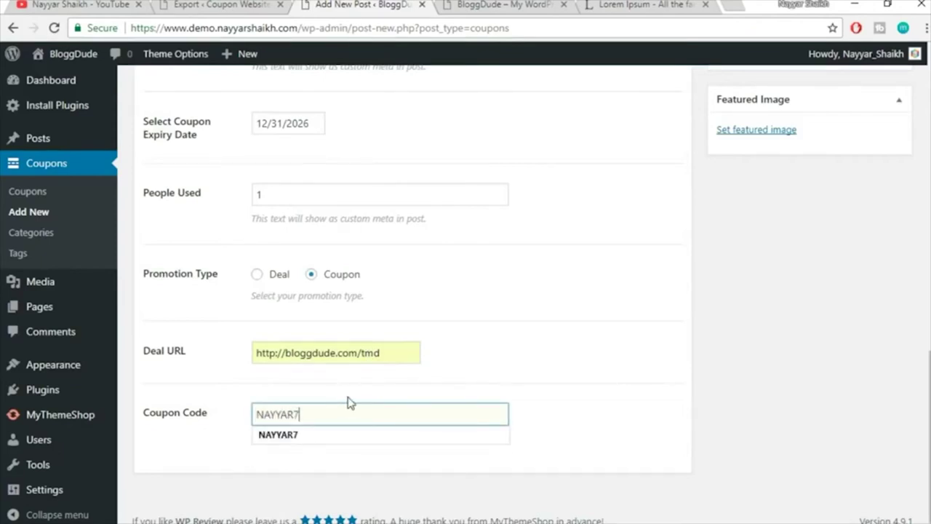
click(342, 434)
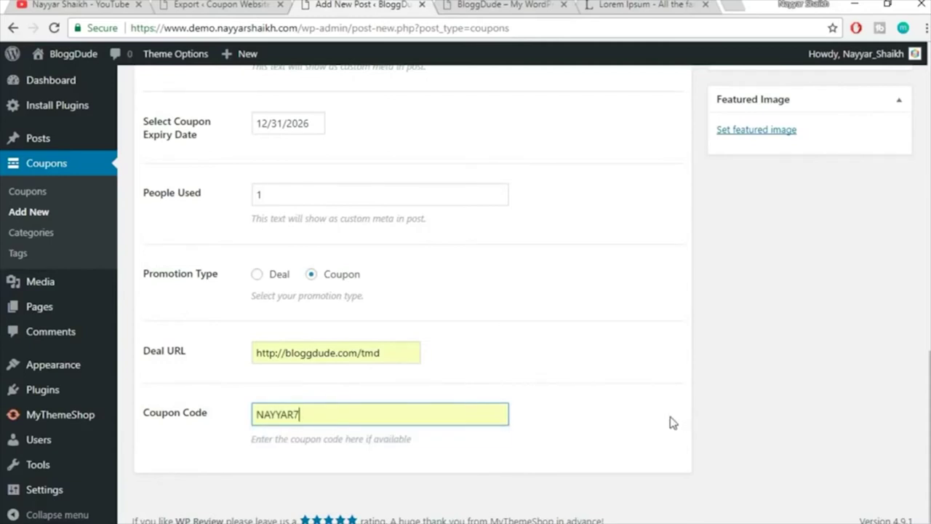
drag(305, 413, 182, 415)
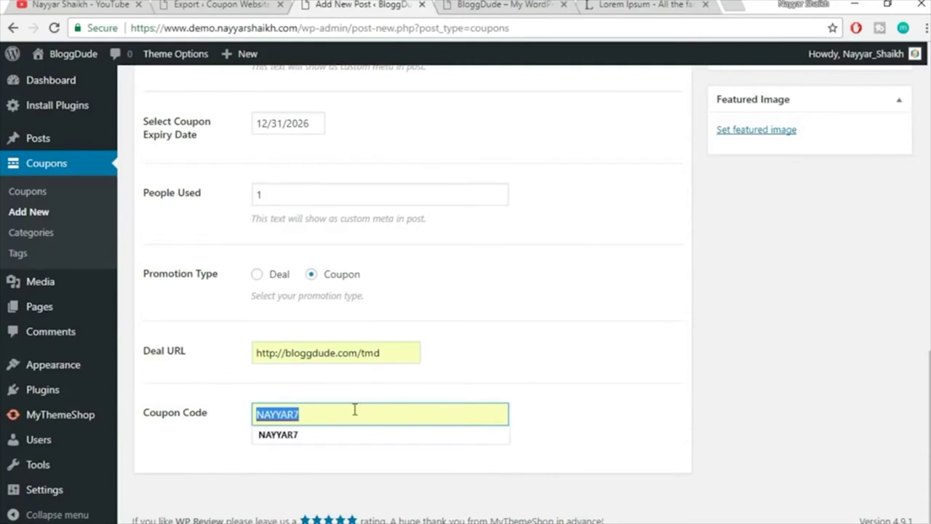
click(496, 376)
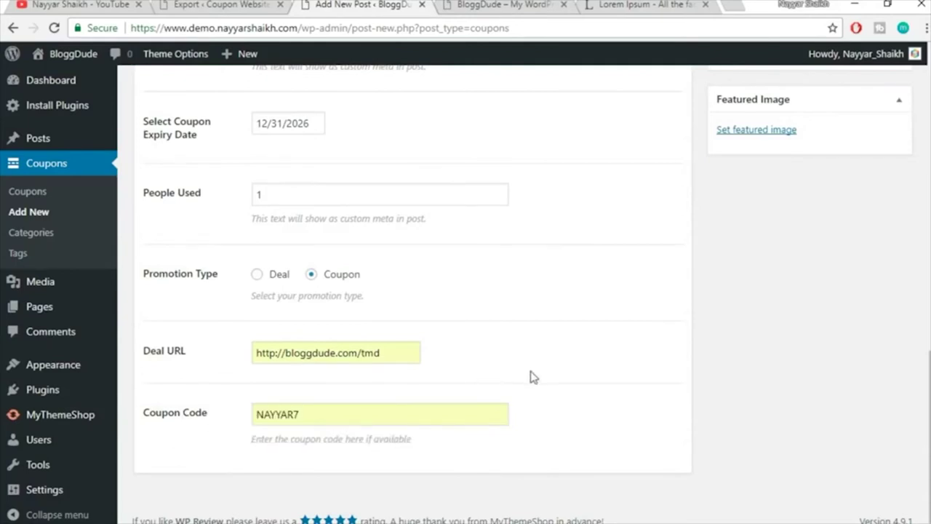
scroll(823, 390, up, 2)
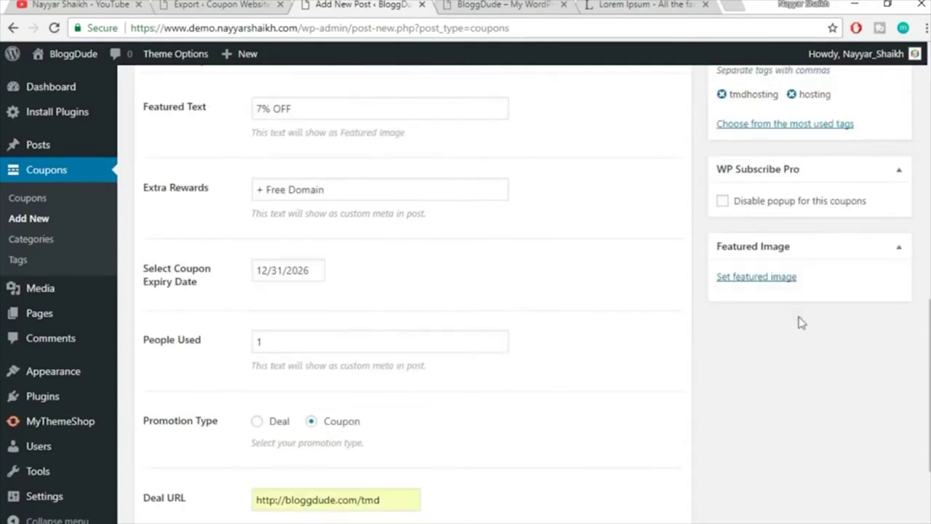
Set Amazon-Logo.png as the featured image and publish the TmdHosting coupon
click(768, 282)
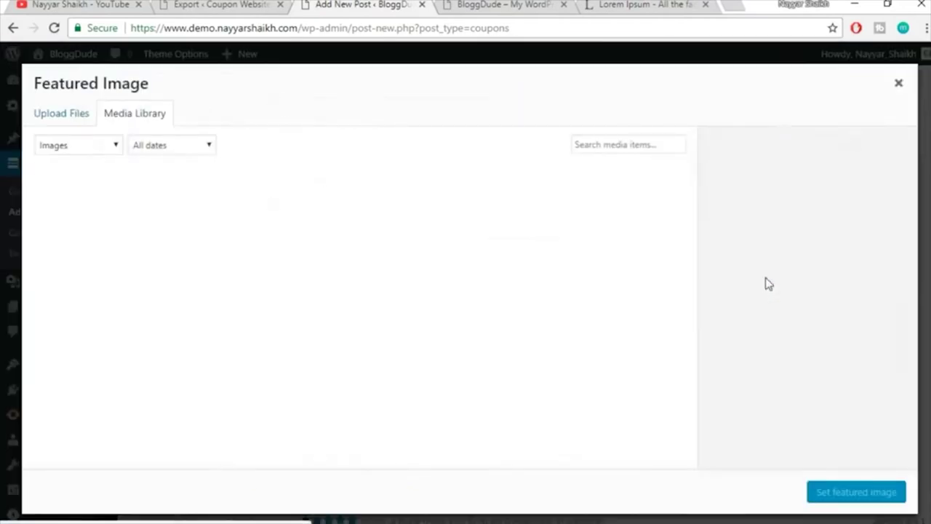
scroll(601, 384, down, 5)
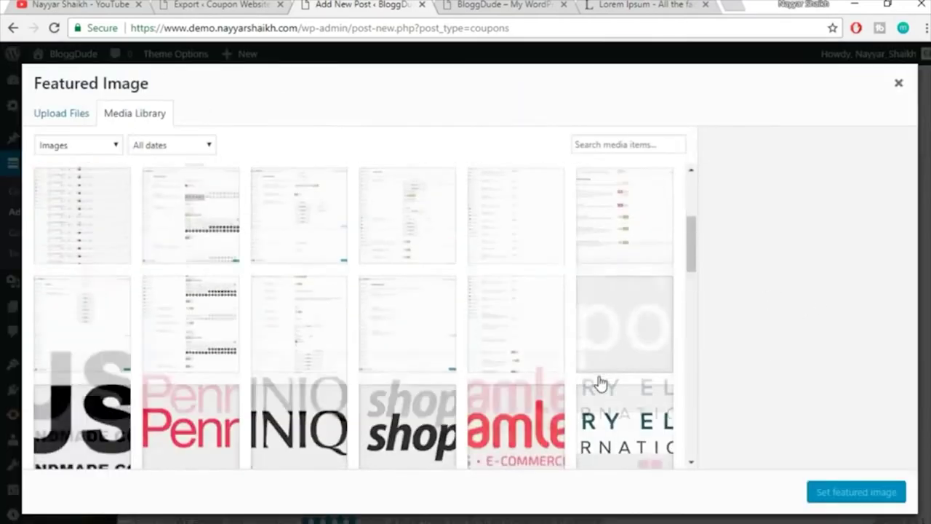
click(368, 320)
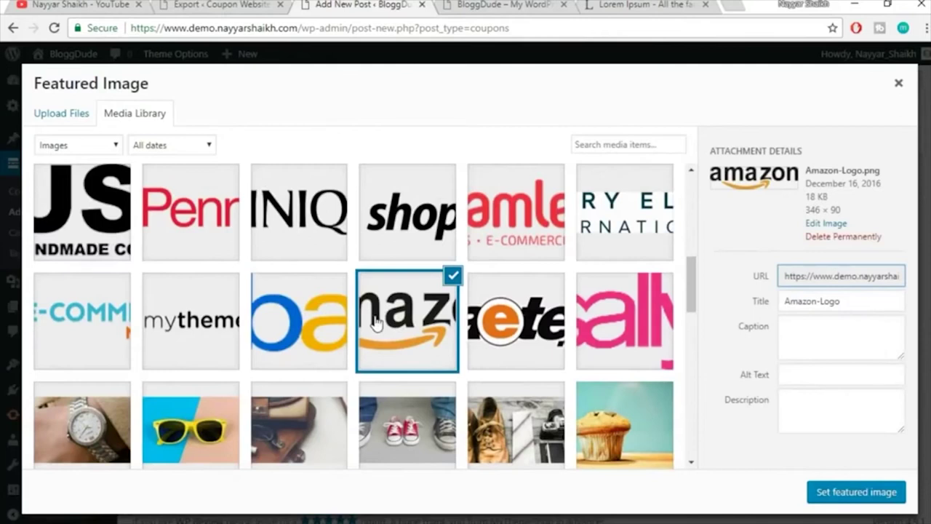
click(859, 496)
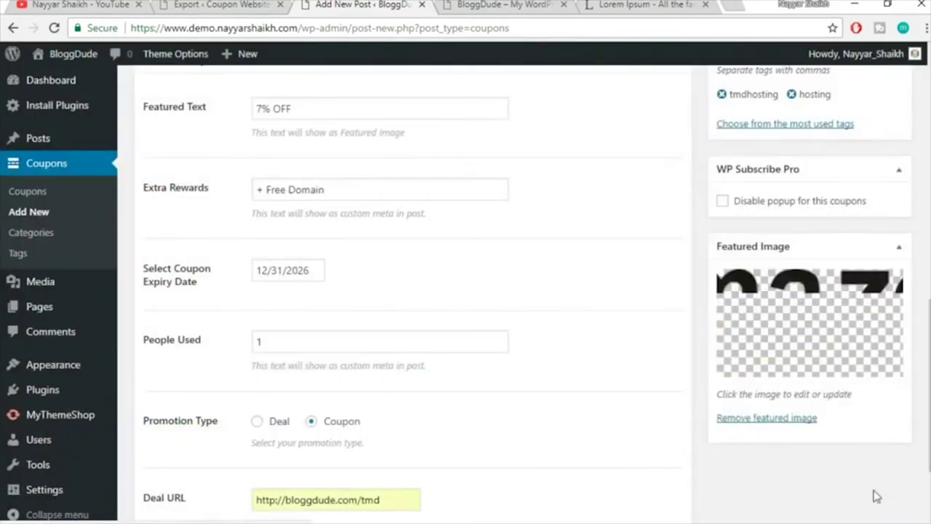
scroll(902, 495, up, 10)
click(880, 479)
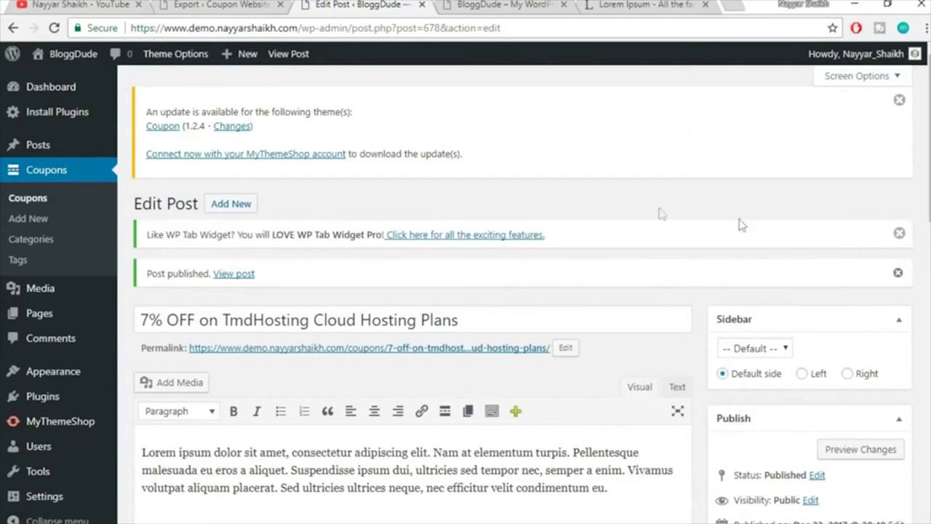
Open the published coupon page in a new tab and check that Show Coupon redirects to TMDHosting
right_click(245, 276)
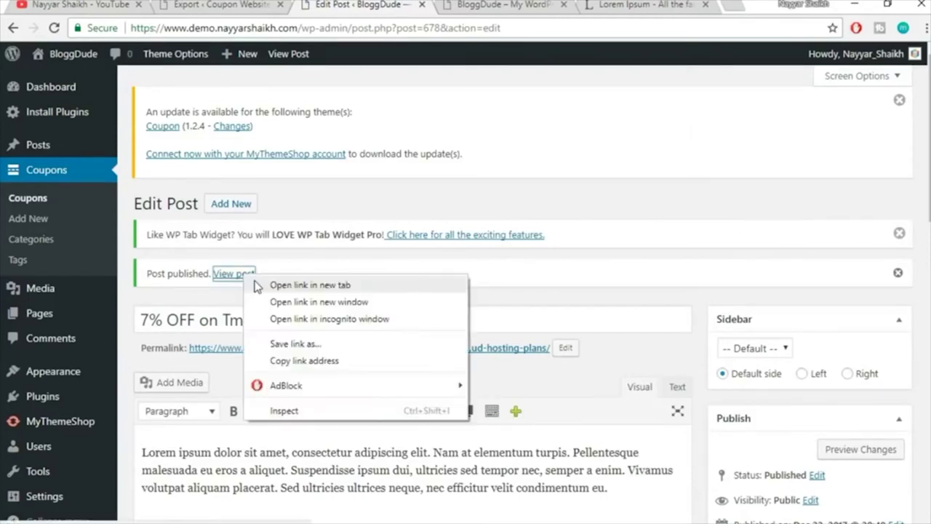
click(309, 285)
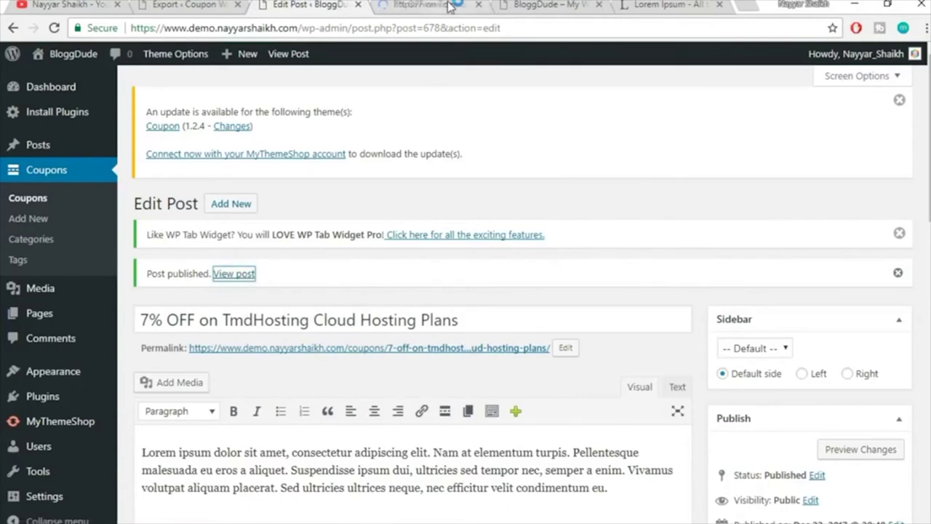
click(450, 6)
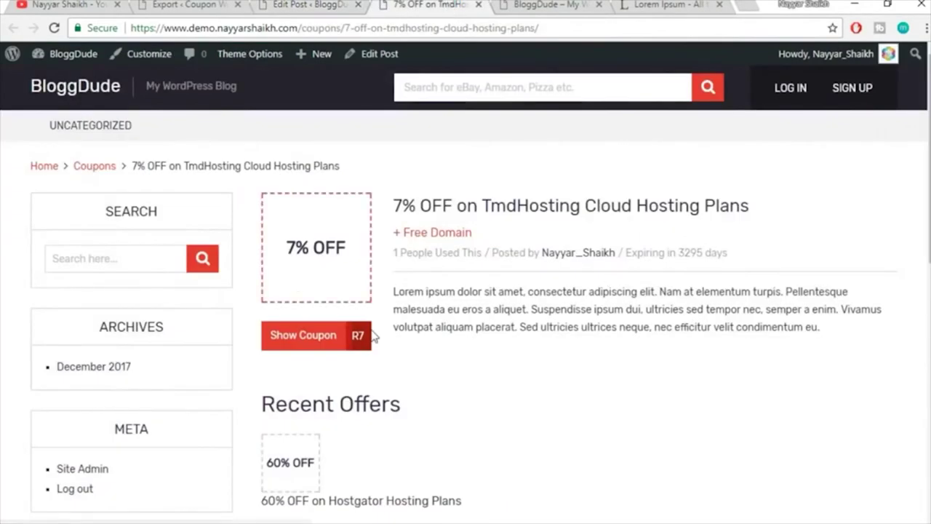
click(309, 348)
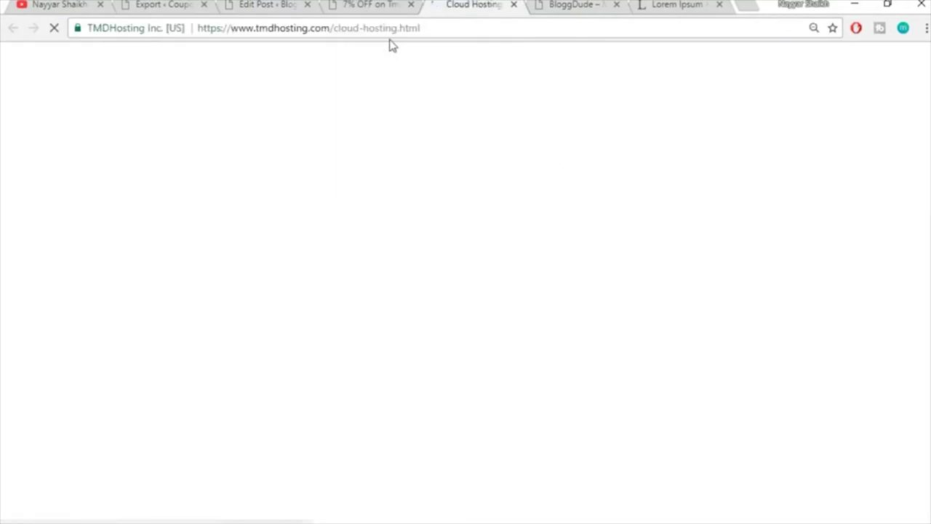
drag(233, 30, 485, 29)
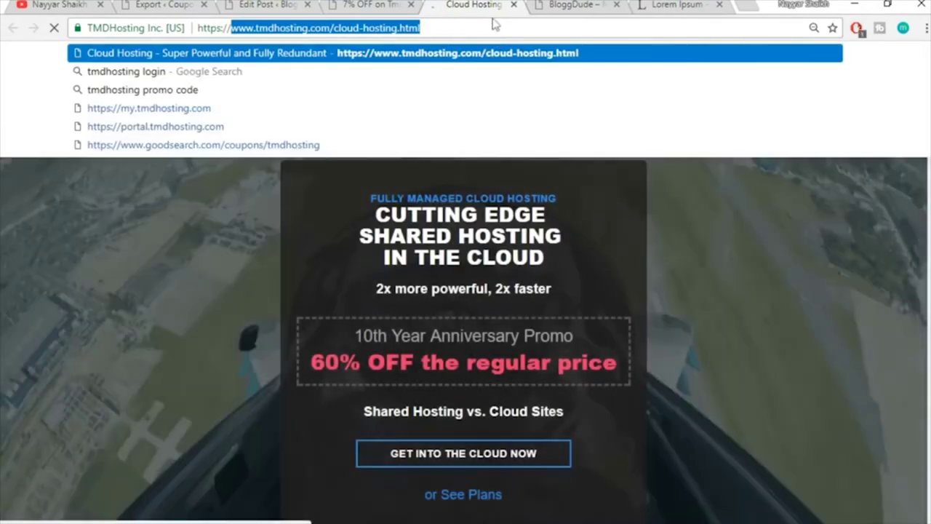
click(515, 6)
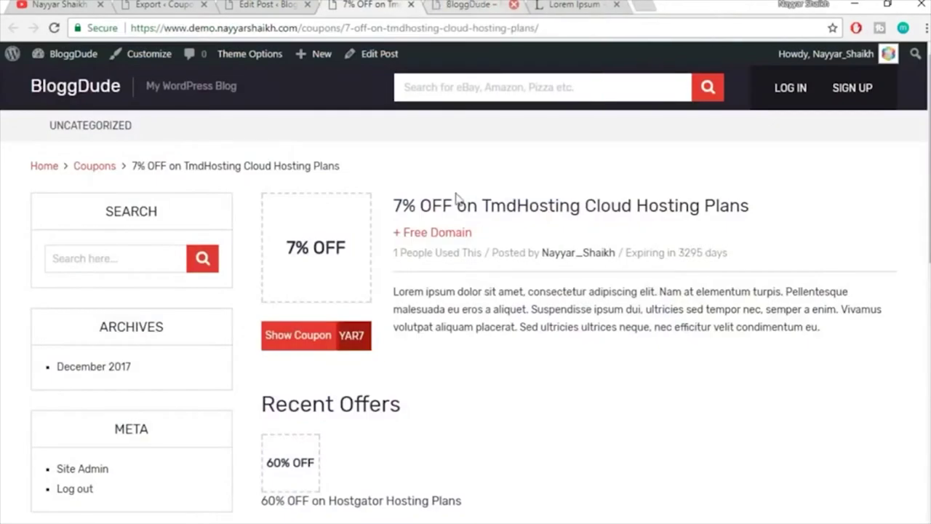
Open the coupon popup and copy the coupon code
click(291, 341)
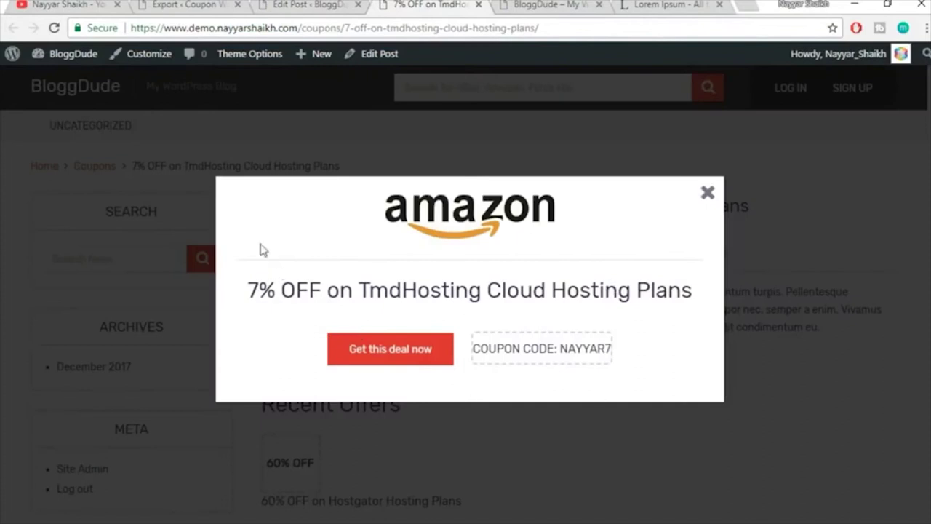
drag(258, 291, 510, 291)
click(551, 357)
click(542, 357)
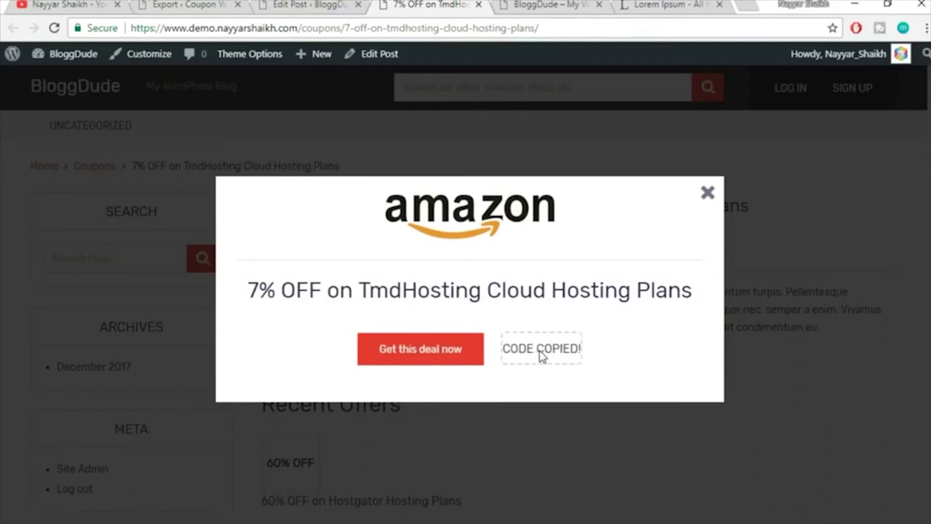
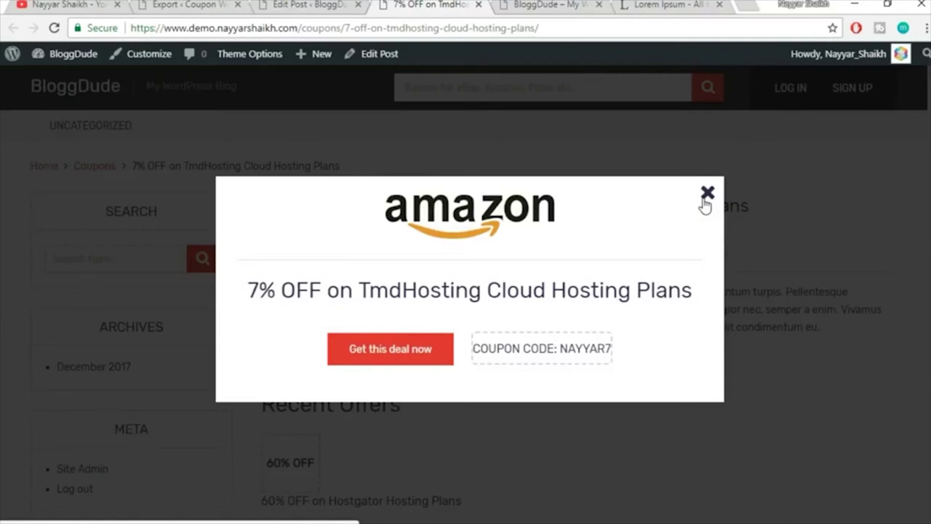
Close the Amazon coupon popup and return to the TmdHosting coupon post editor
click(705, 201)
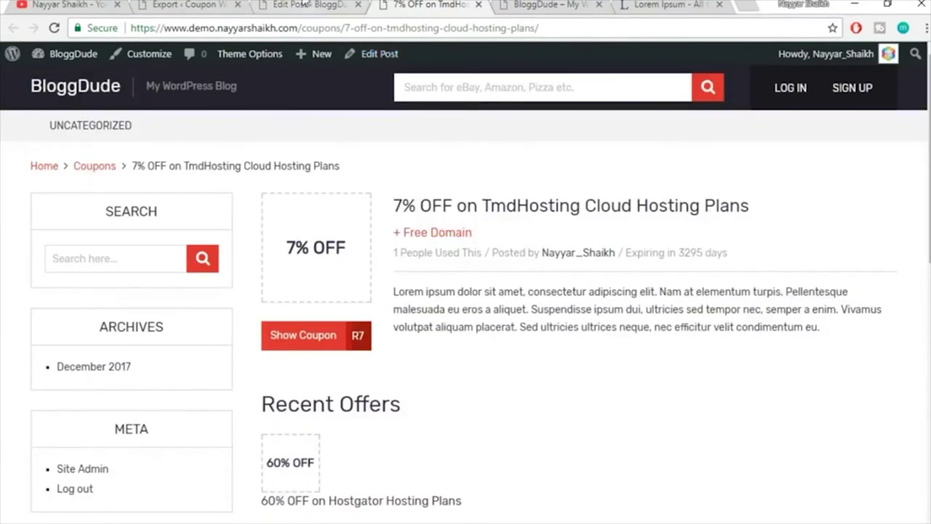
click(305, 4)
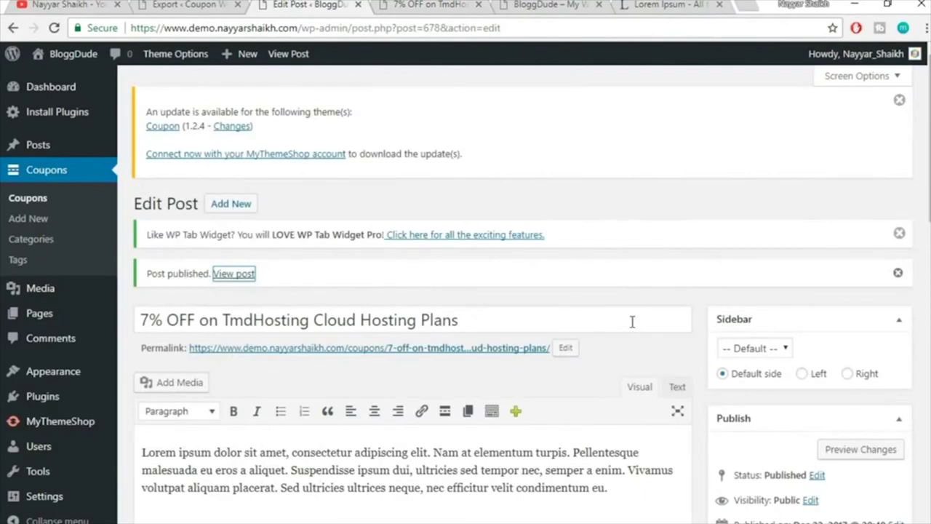
scroll(632, 327, down, 1)
scroll(632, 328, up, 1)
Scroll through the '7% OFF on TmdHosting Cloud Hosting Plans' post editor
click(622, 304)
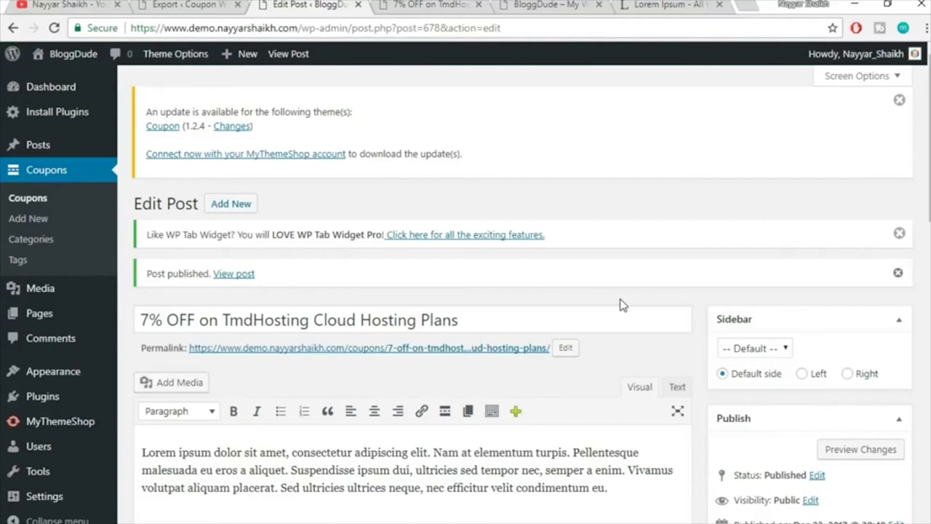
scroll(622, 304, down, 1)
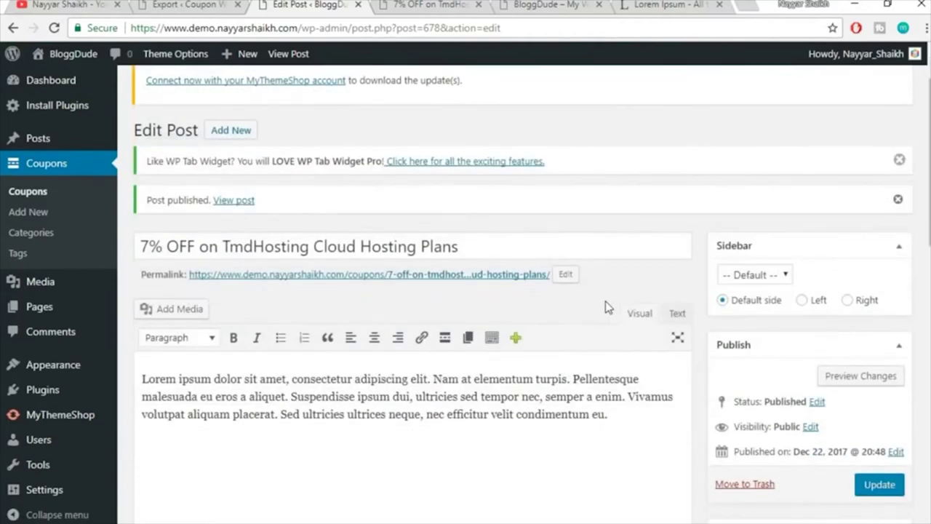
scroll(609, 305, down, 2)
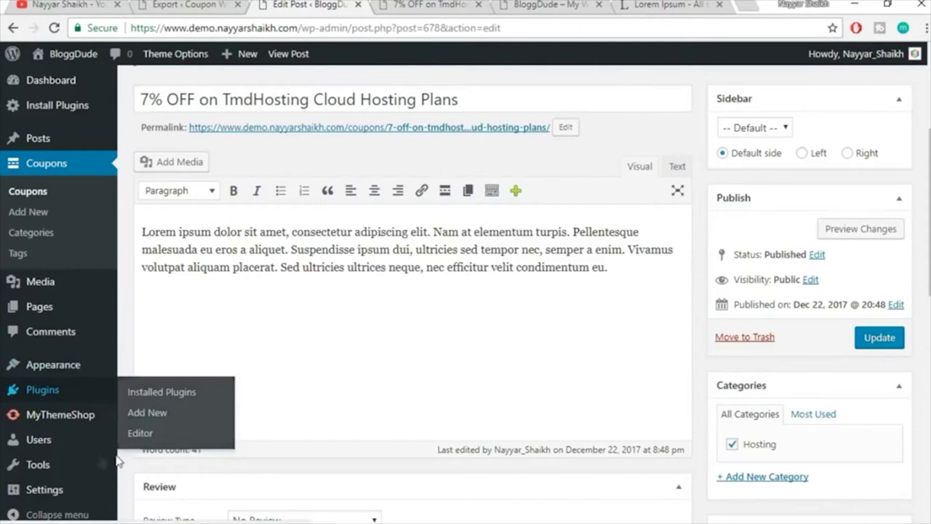
mouse_move(45, 444)
scroll(45, 444, down, 1)
mouse_move(40, 467)
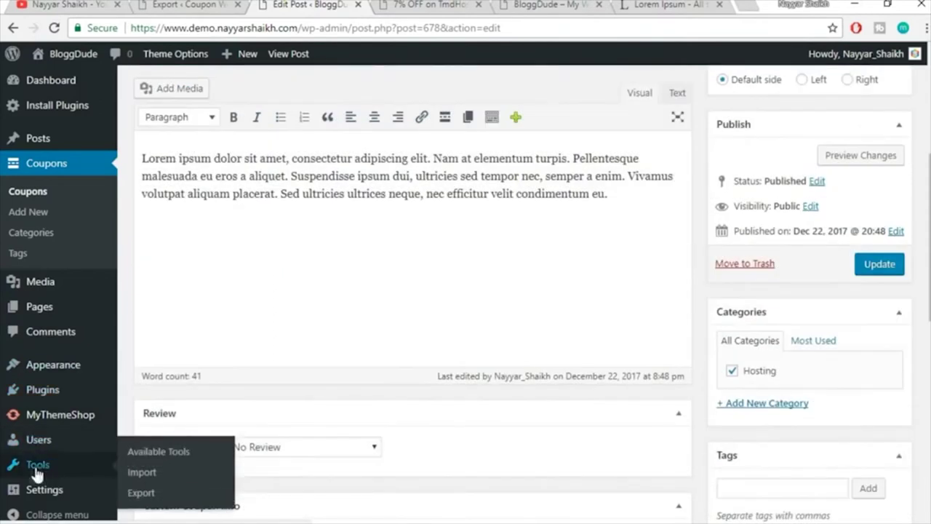
Launch the WordPress importer from Tools > Import
click(153, 471)
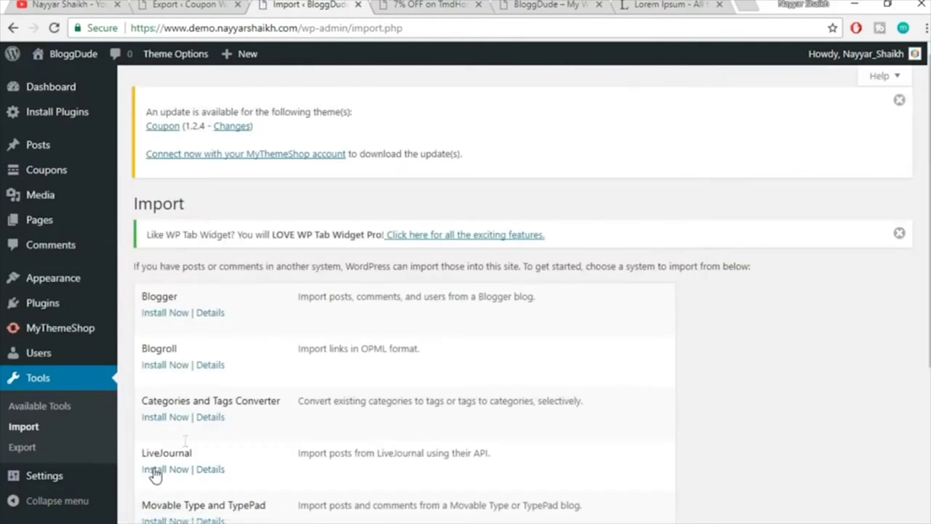
scroll(601, 354, down, 3)
click(181, 436)
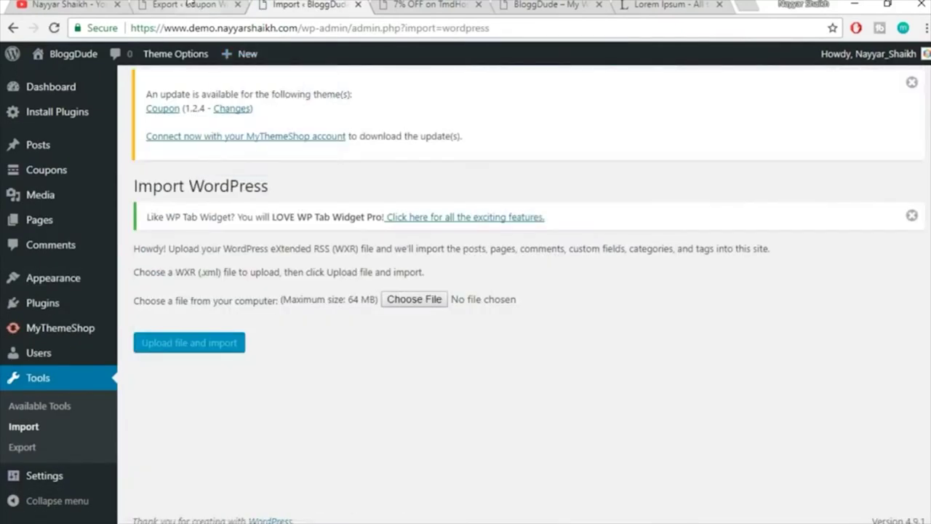
Choose 'couponwebsite.wordpress.2017-12-22 (1).xml' from the Coupons Import folder and upload it
click(411, 301)
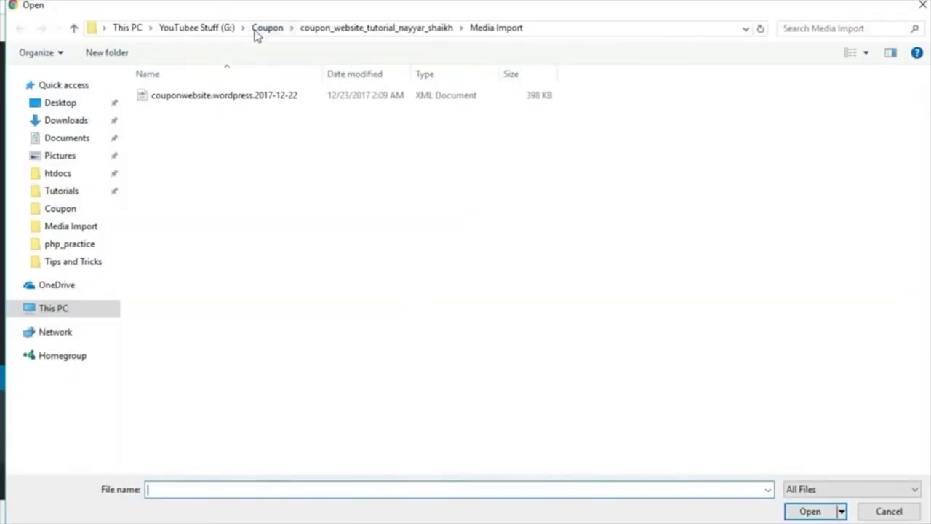
click(258, 30)
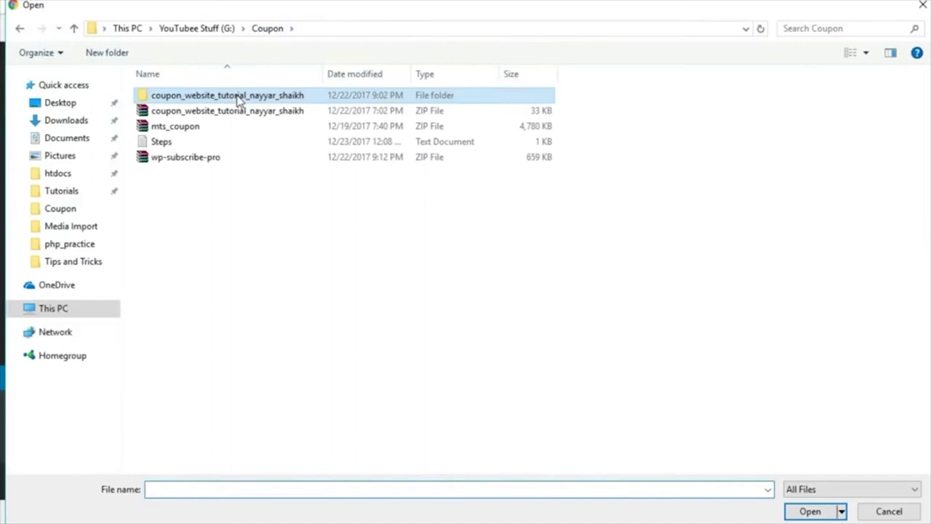
double_click(238, 96)
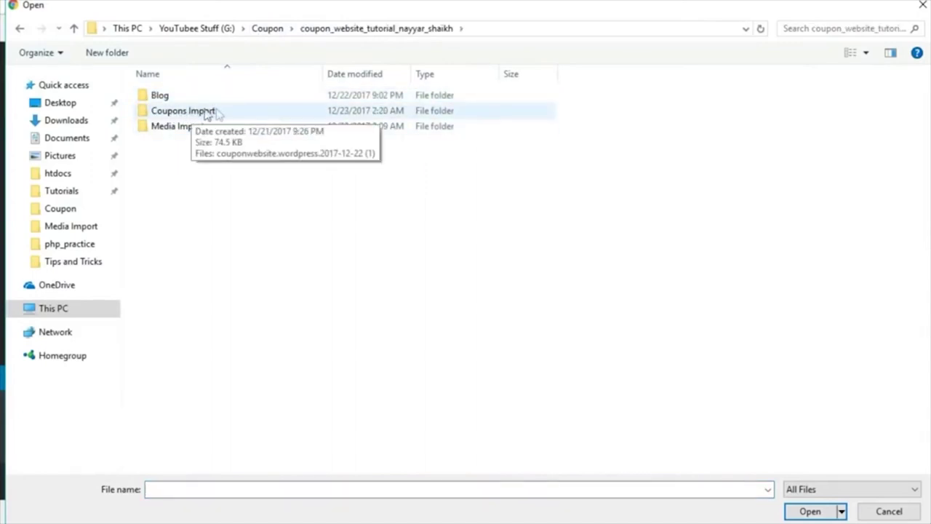
double_click(211, 110)
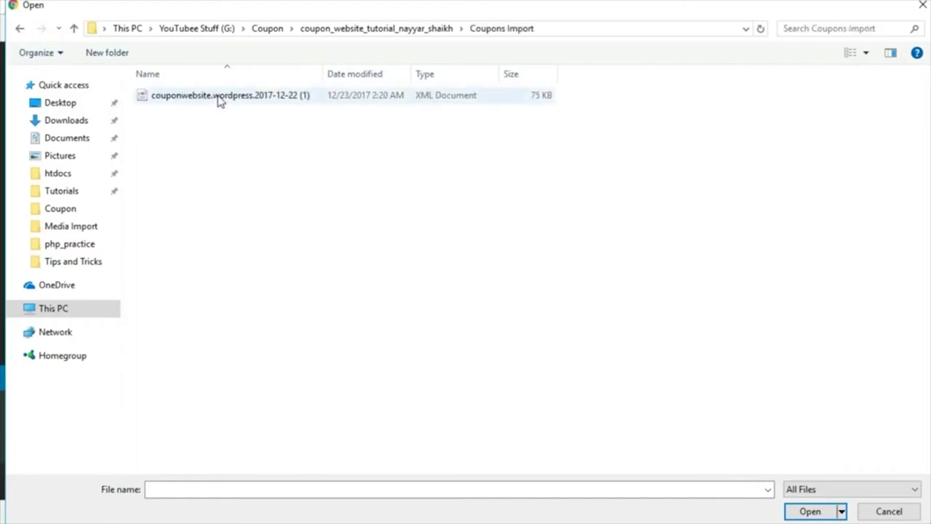
click(219, 97)
click(810, 511)
click(175, 347)
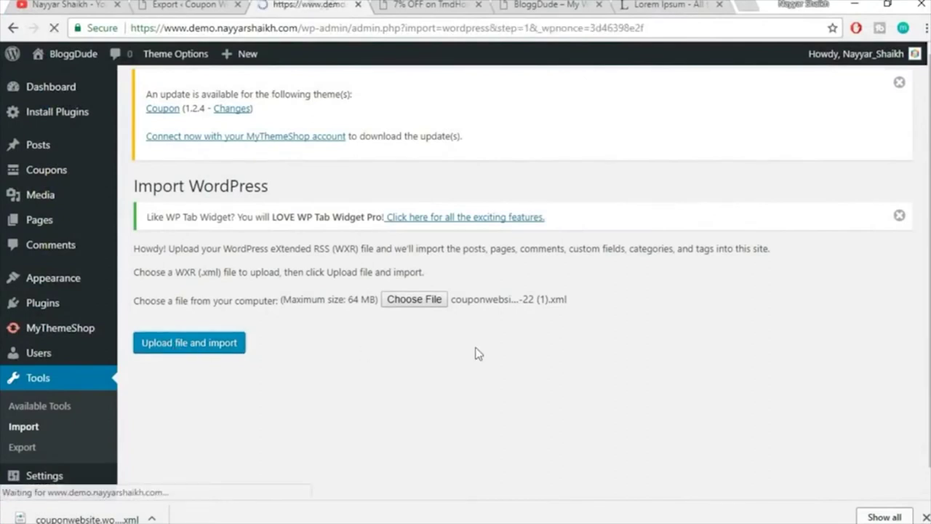
Assign the imported posts to the existing site user
scroll(778, 320, down, 1)
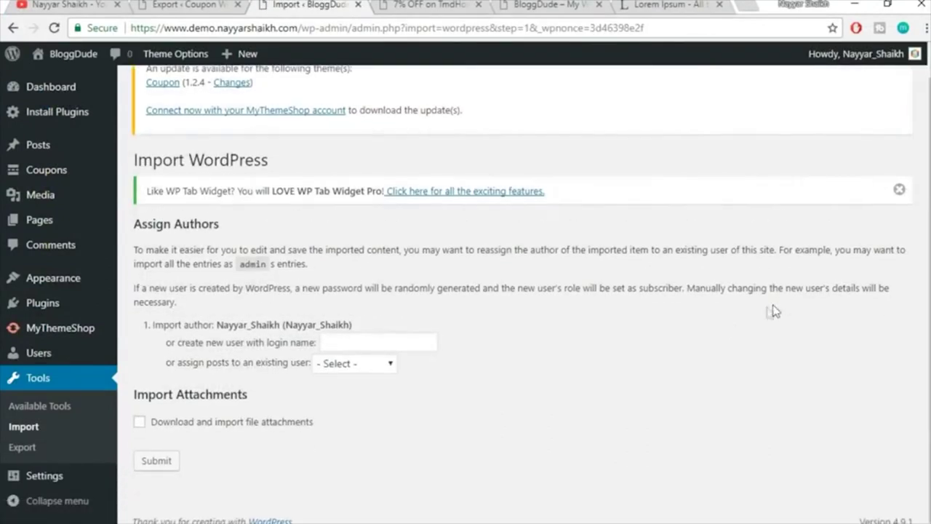
click(358, 364)
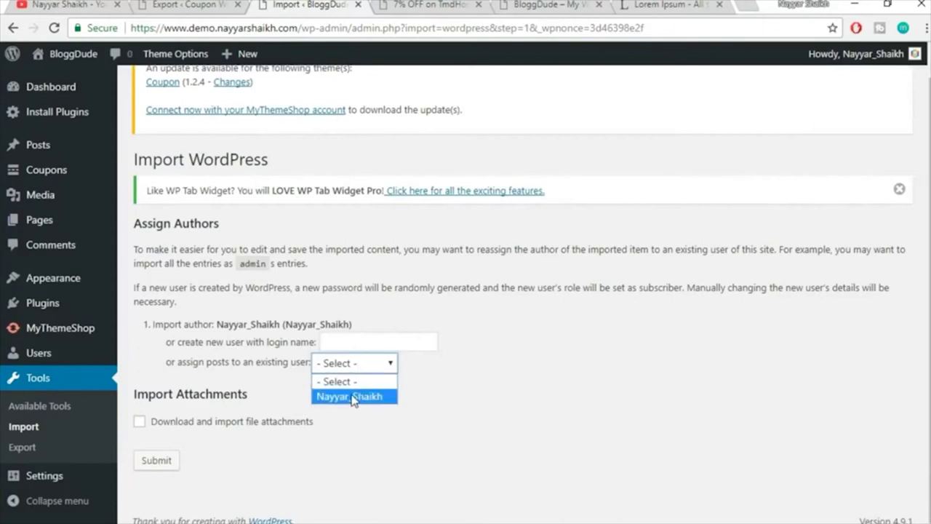
click(354, 398)
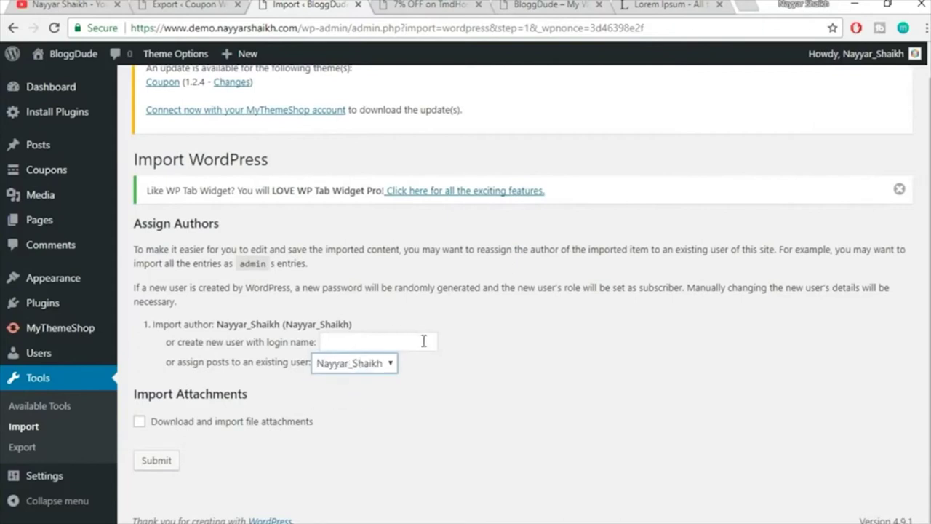
click(390, 344)
click(502, 351)
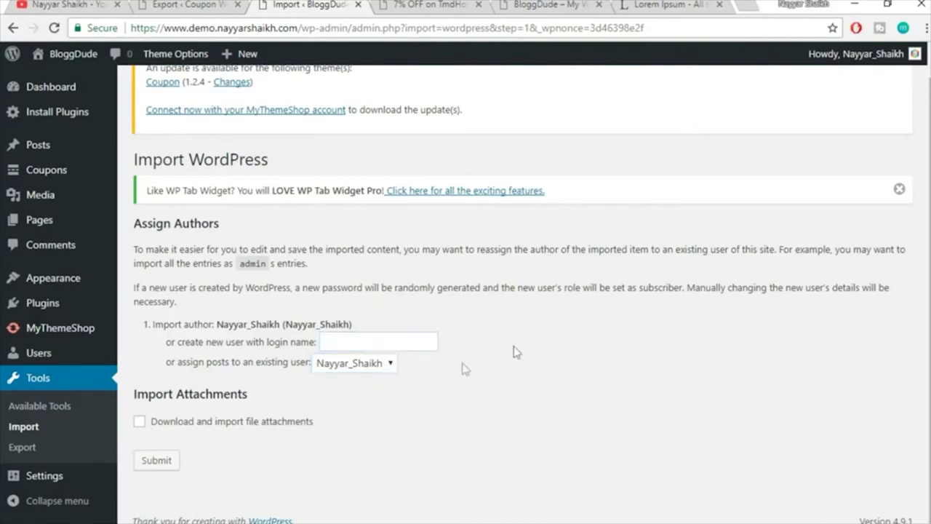
Include file attachments and submit the import, which reports 'All done. Have fun!'
click(198, 430)
click(166, 462)
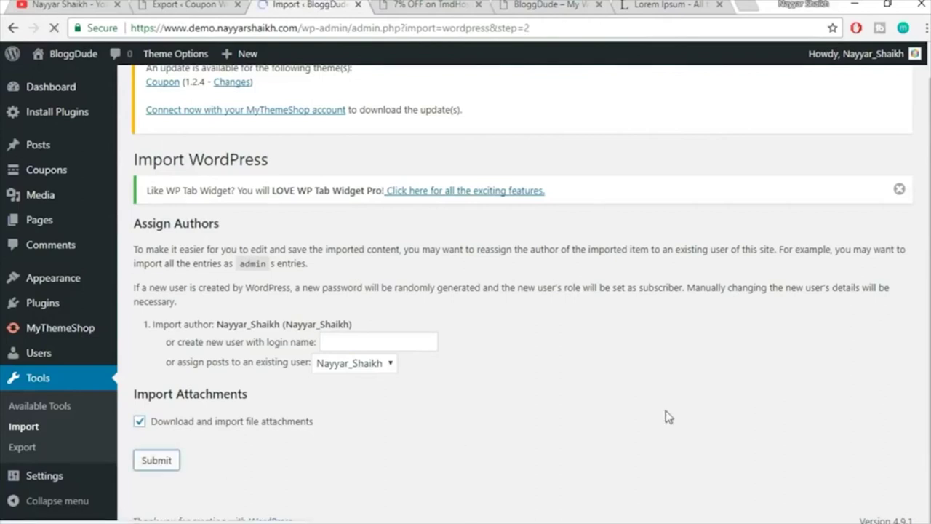
drag(439, 283, 180, 273)
click(155, 271)
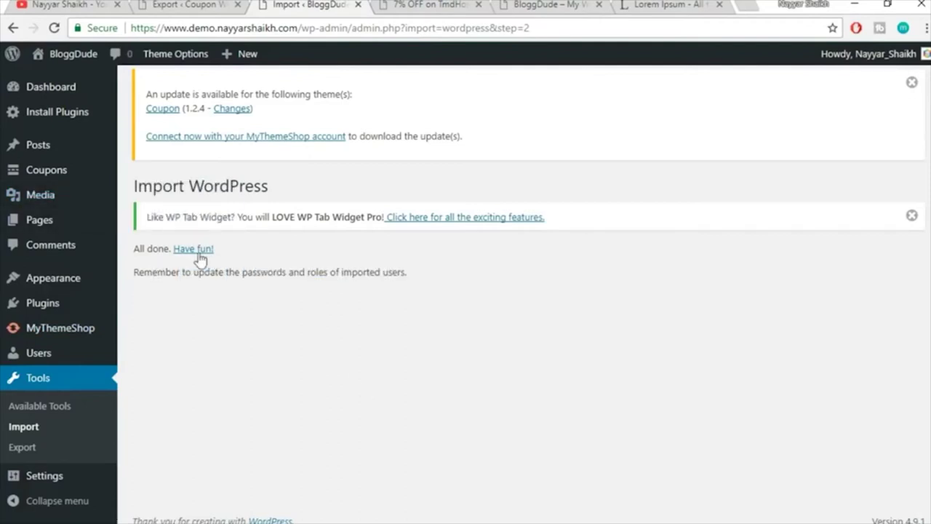
mouse_move(70, 179)
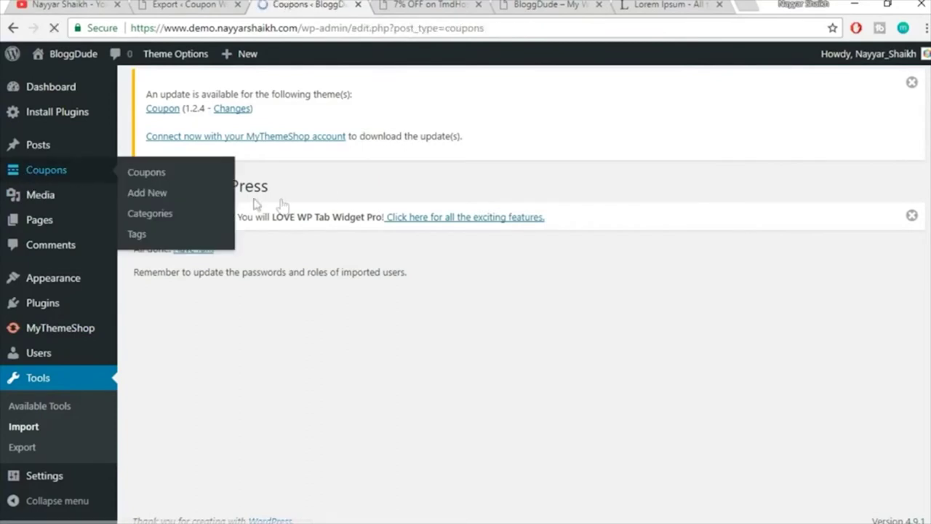
Confirm the reloaded Coupons list shows 18 published coupons, then view the BloggDude front page
scroll(669, 336, down, 3)
scroll(669, 339, down, 10)
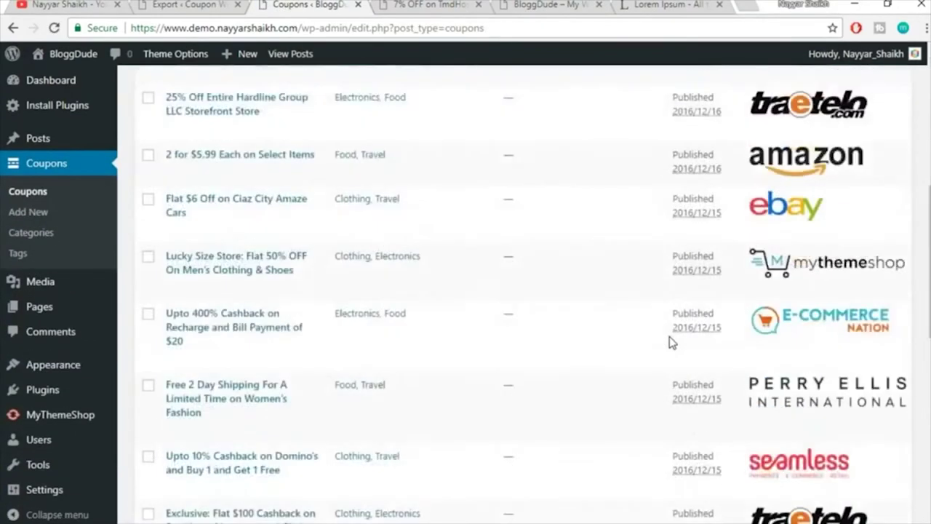
scroll(672, 368, up, 13)
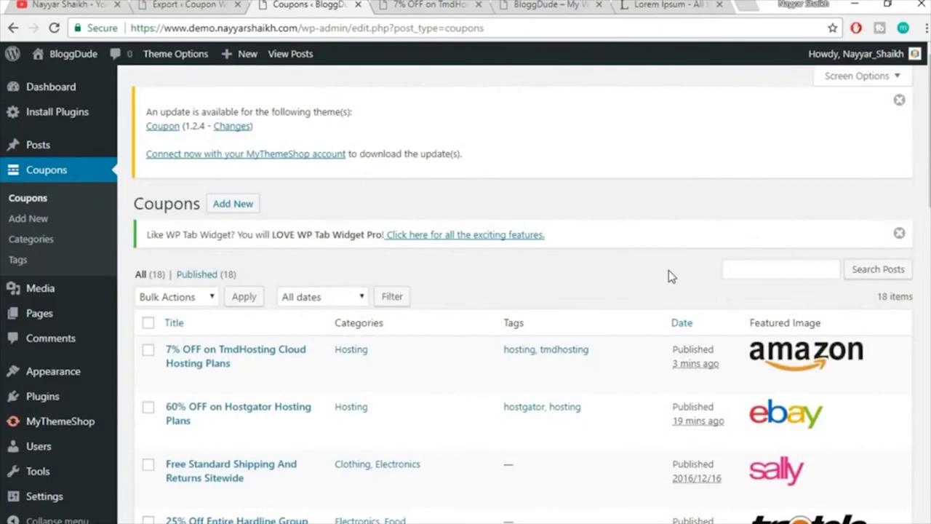
scroll(657, 323, down, 5)
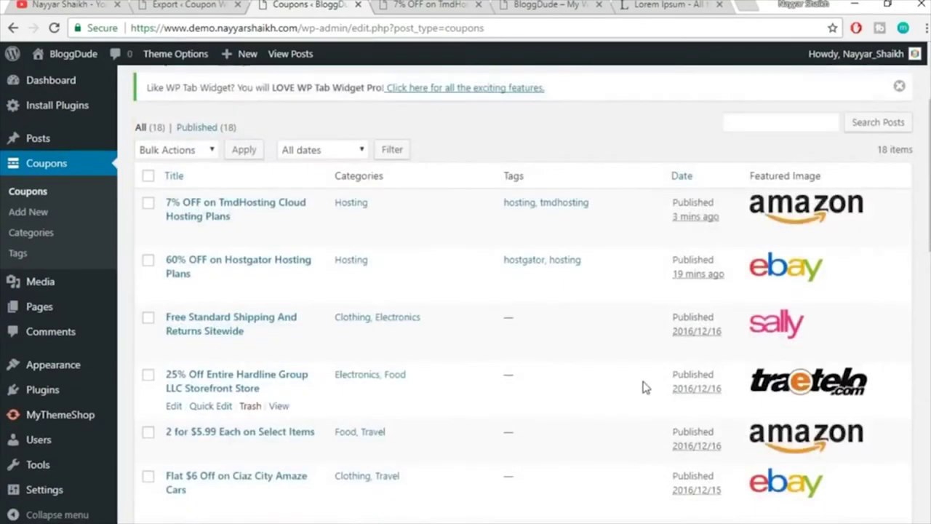
scroll(643, 390, down, 4)
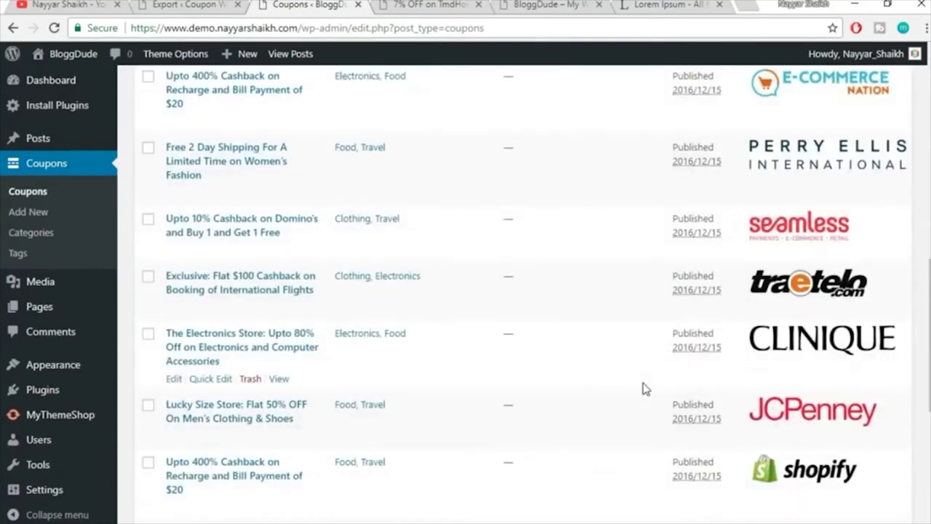
scroll(642, 389, up, 10)
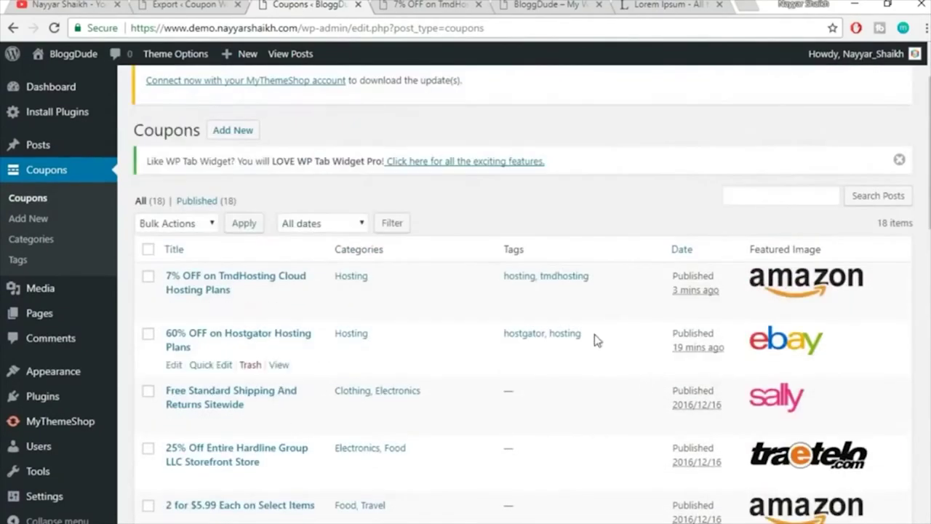
key(F5)
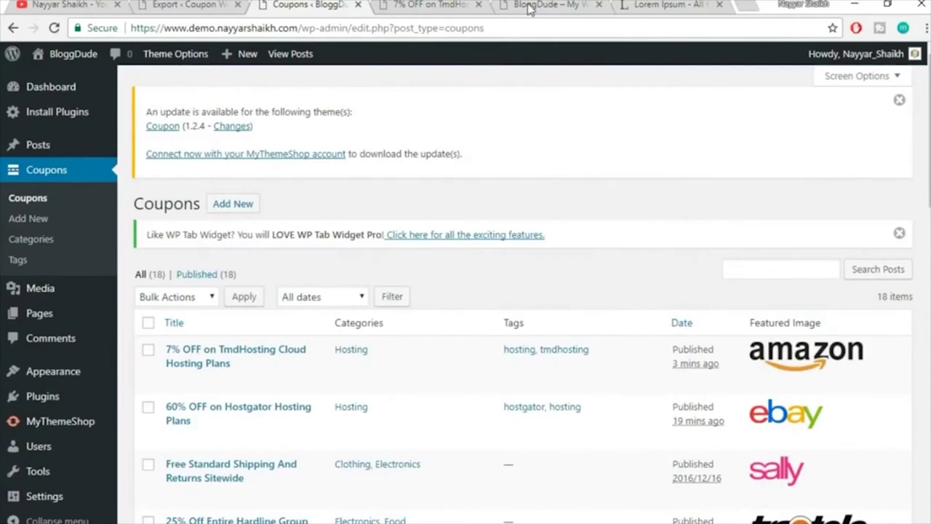
click(529, 8)
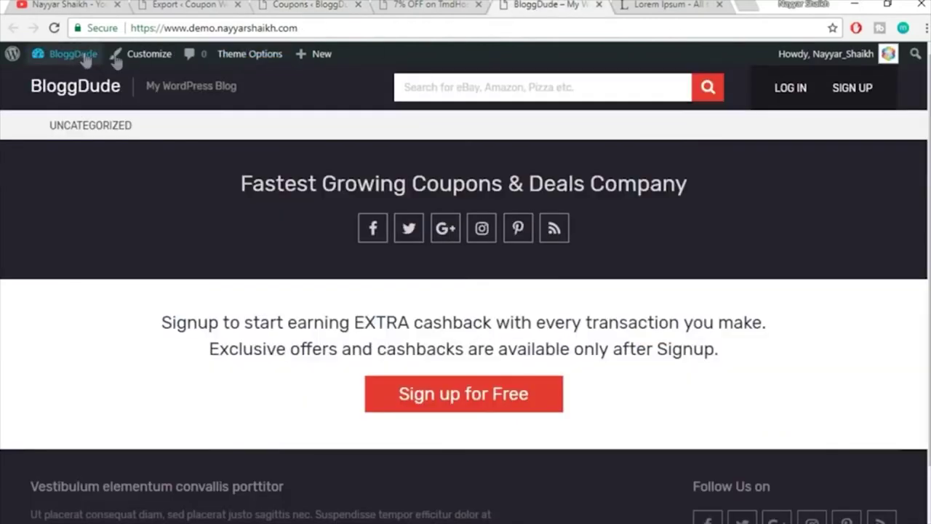
Load the site's /coupons listing page
click(53, 28)
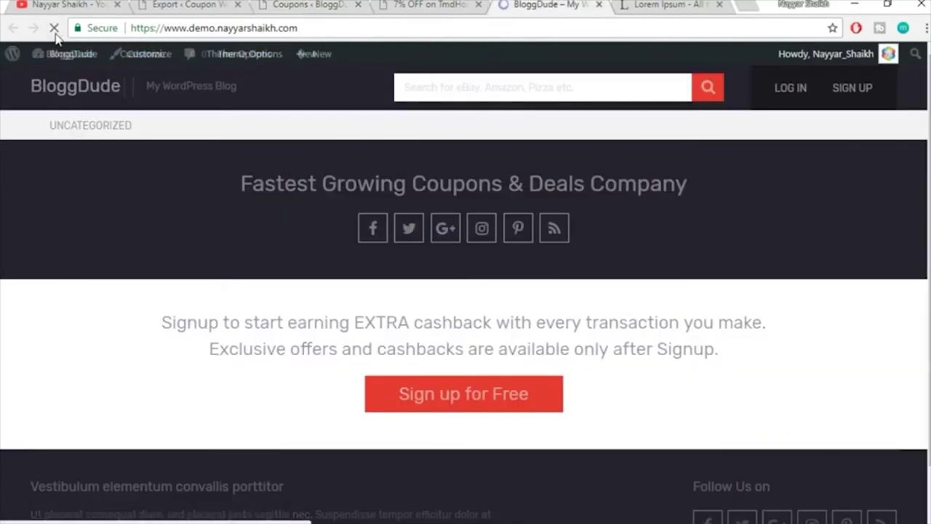
scroll(677, 436, down, 2)
scroll(679, 451, up, 2)
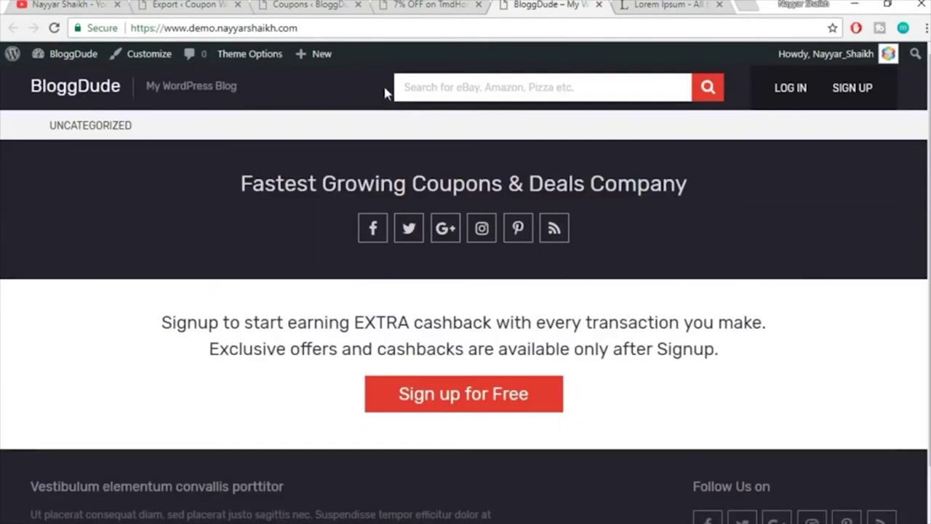
click(357, 29)
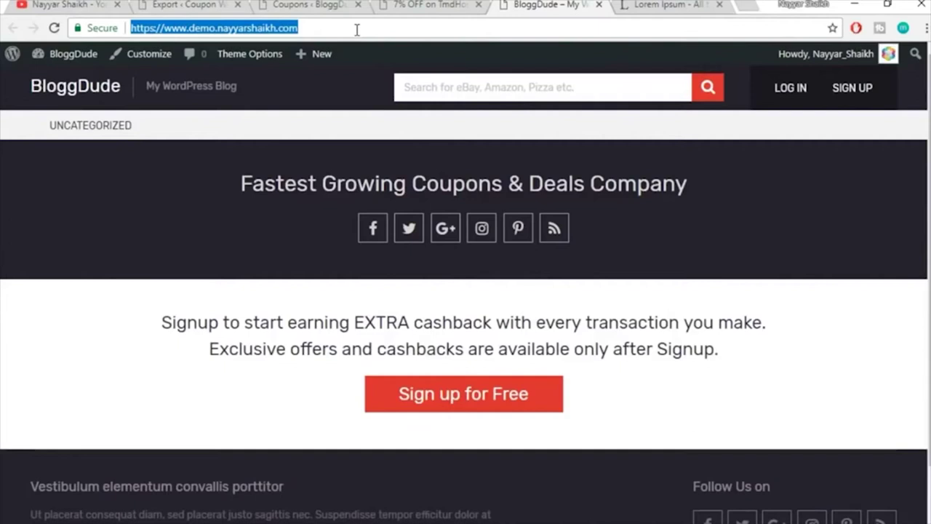
click(357, 29)
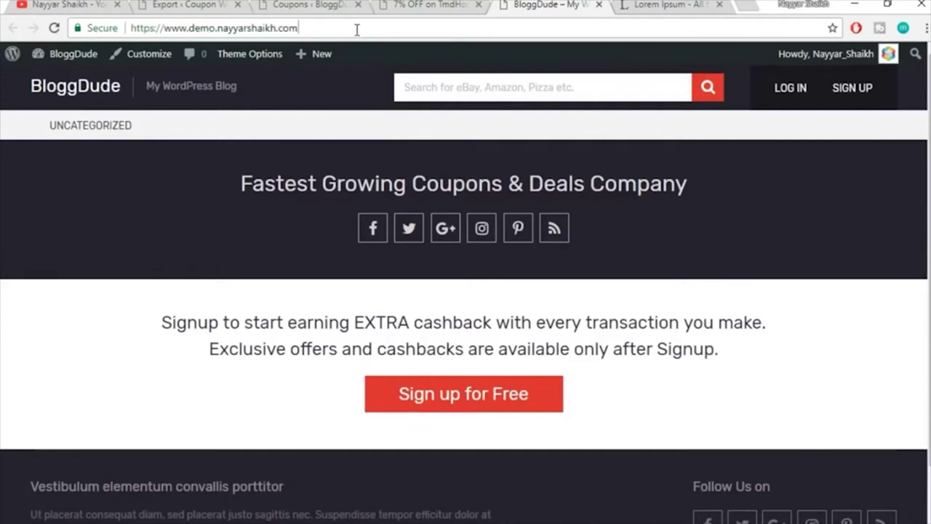
text(/)
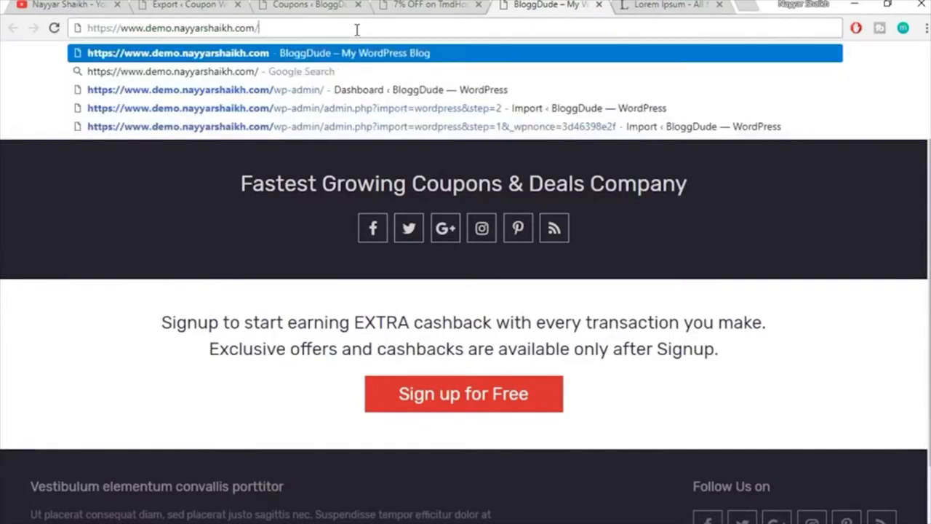
text(coupons)
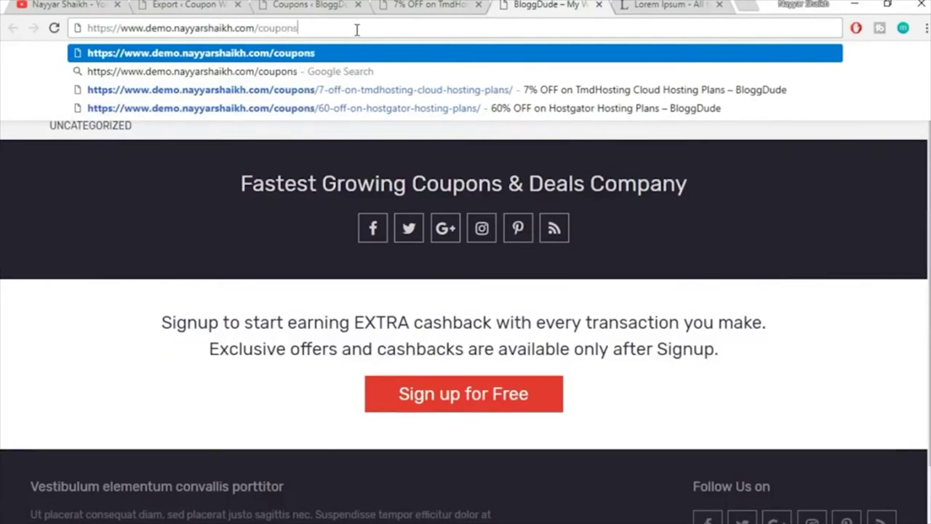
key(Return)
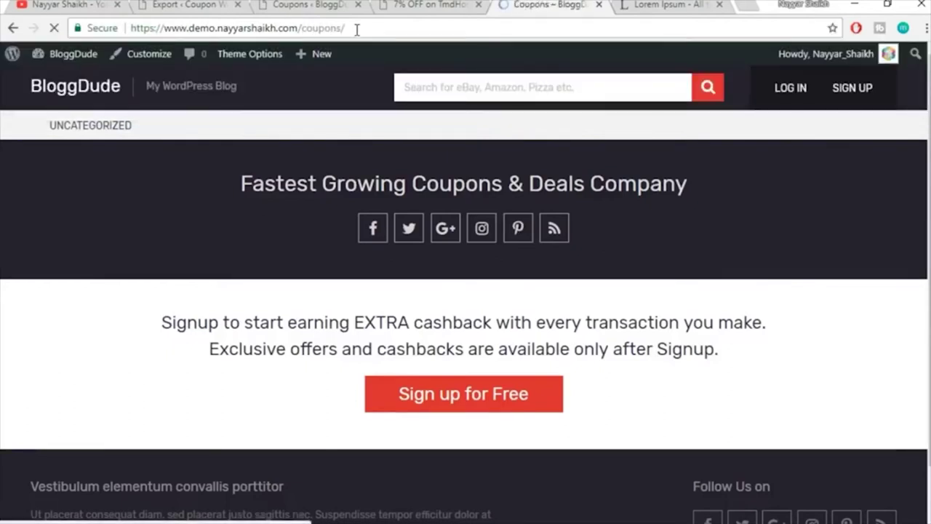
Browse the coupon listing and bring up the 7% OFF on TmdHosting coupon page
scroll(535, 298, down, 1)
scroll(536, 306, down, 12)
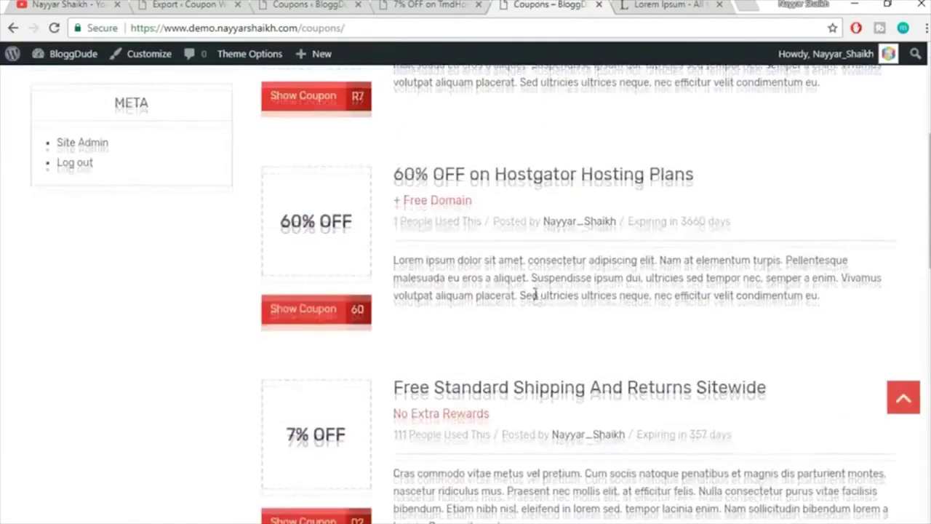
scroll(549, 333, up, 4)
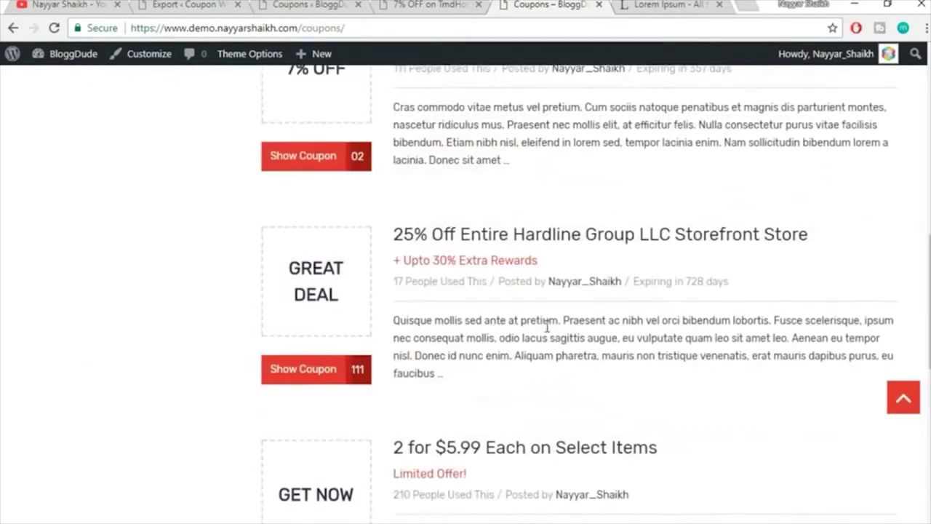
scroll(643, 336, up, 7)
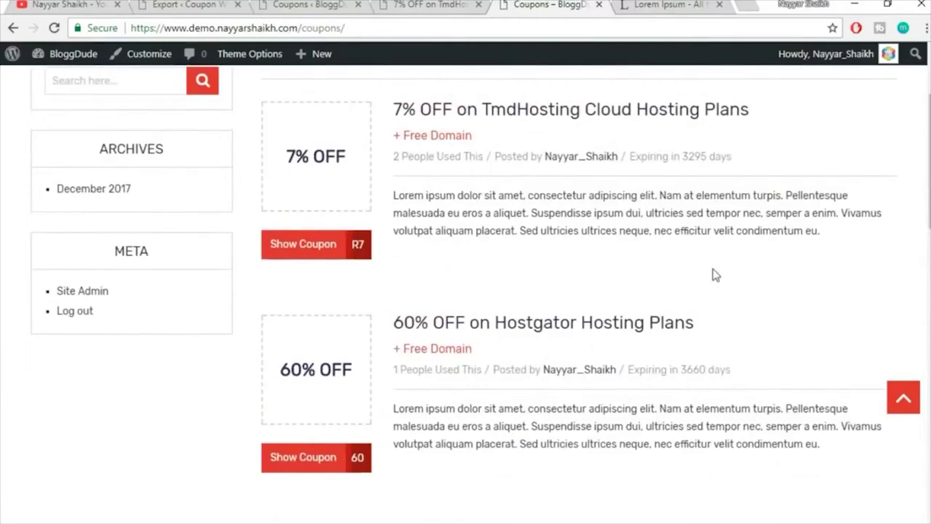
scroll(713, 277, down, 4)
scroll(713, 296, up, 6)
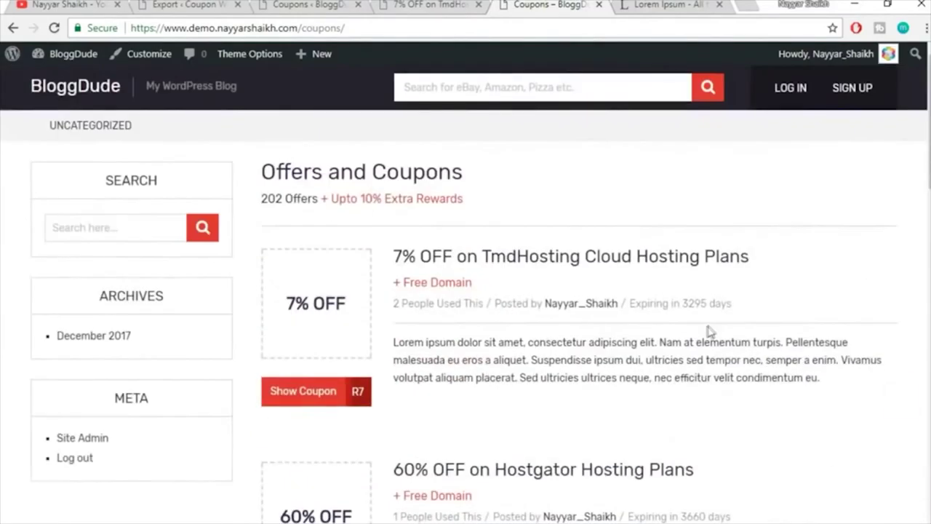
click(414, 4)
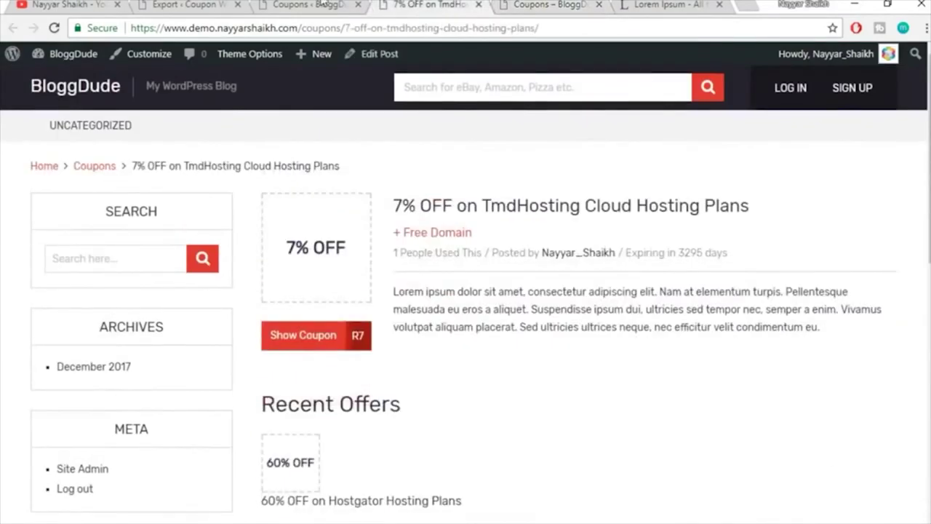
click(322, 4)
key(ctrl+Tab)
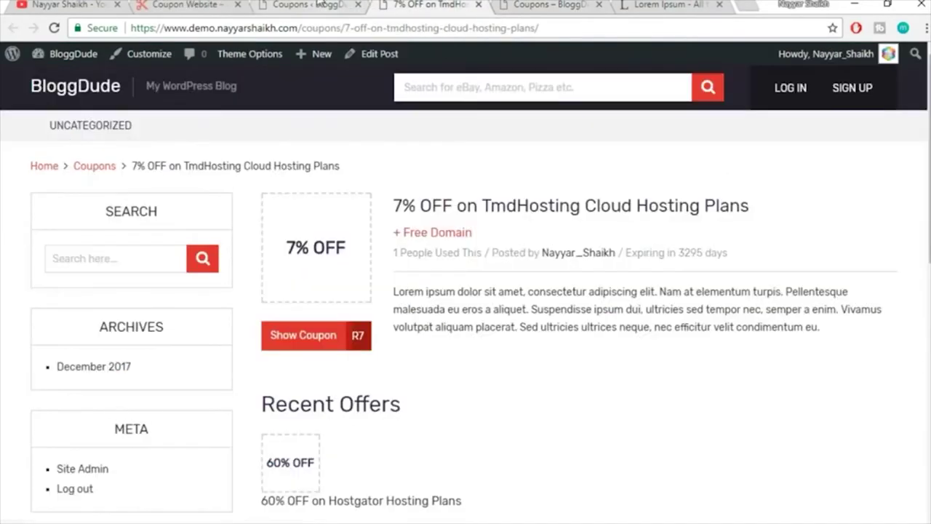
Add a top-level coupon category named Amazon with no parent
click(318, 4)
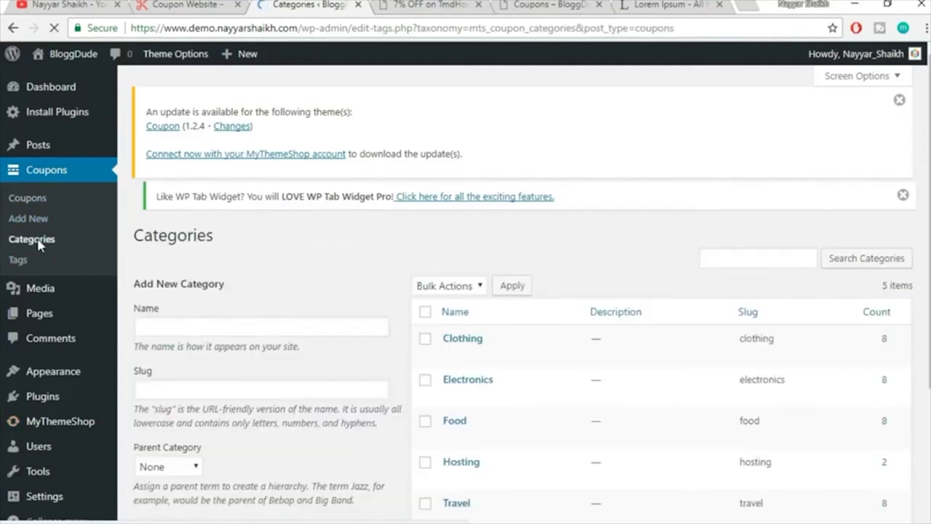
scroll(632, 280, down, 3)
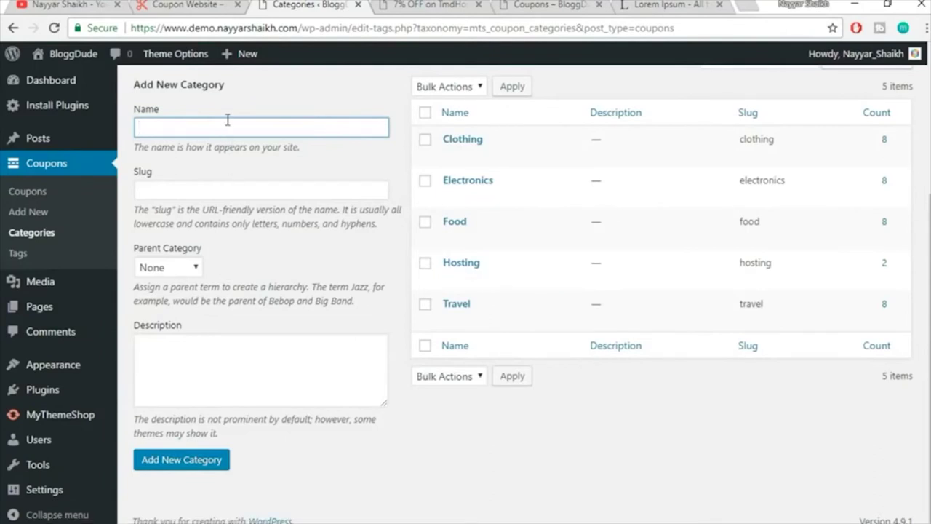
click(171, 270)
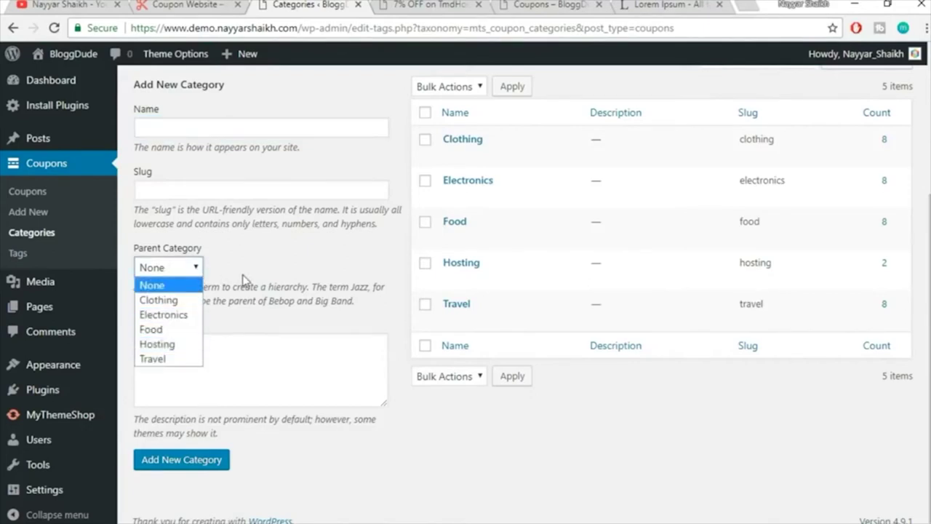
click(280, 264)
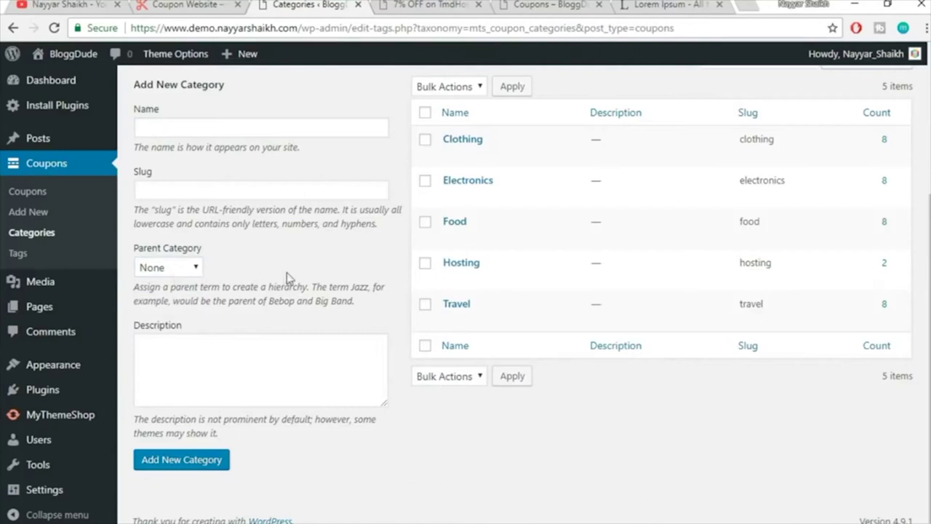
click(268, 132)
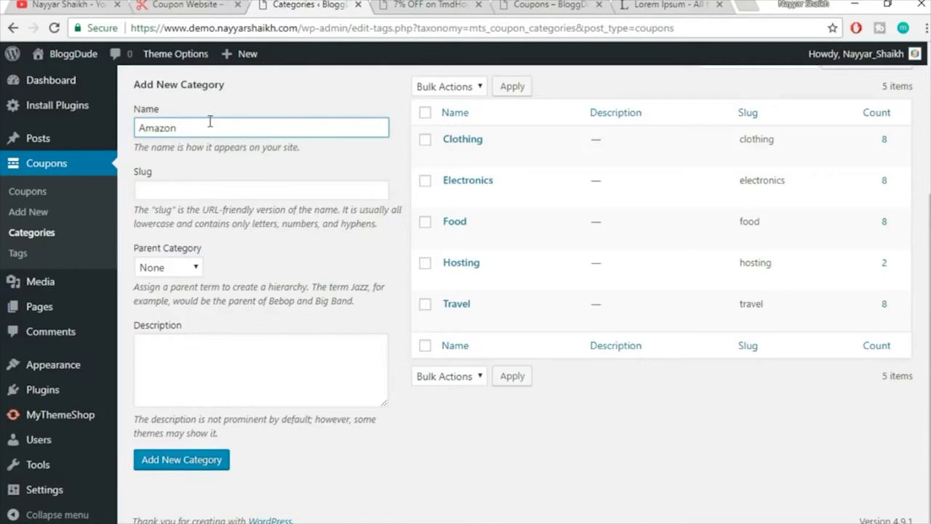
double_click(158, 127)
click(173, 462)
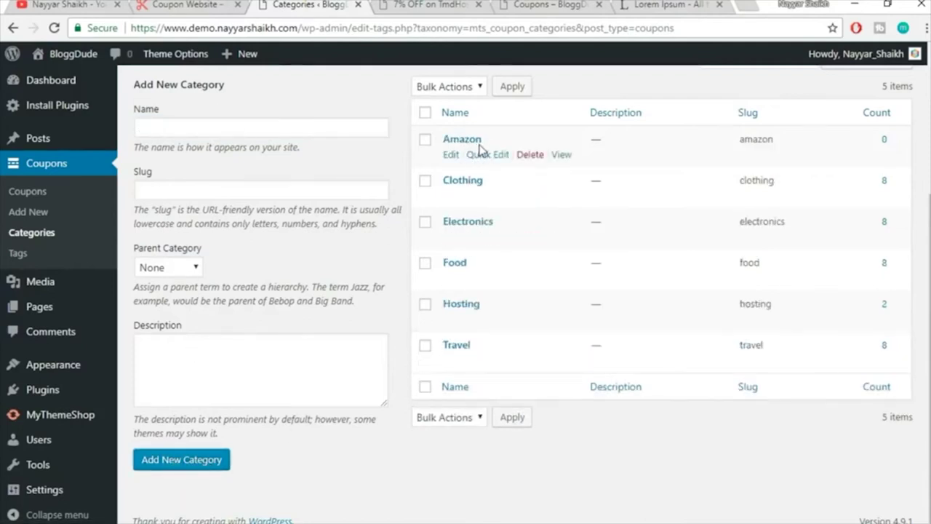
Add a Clothings coupon category with Amazon as its parent
click(228, 128)
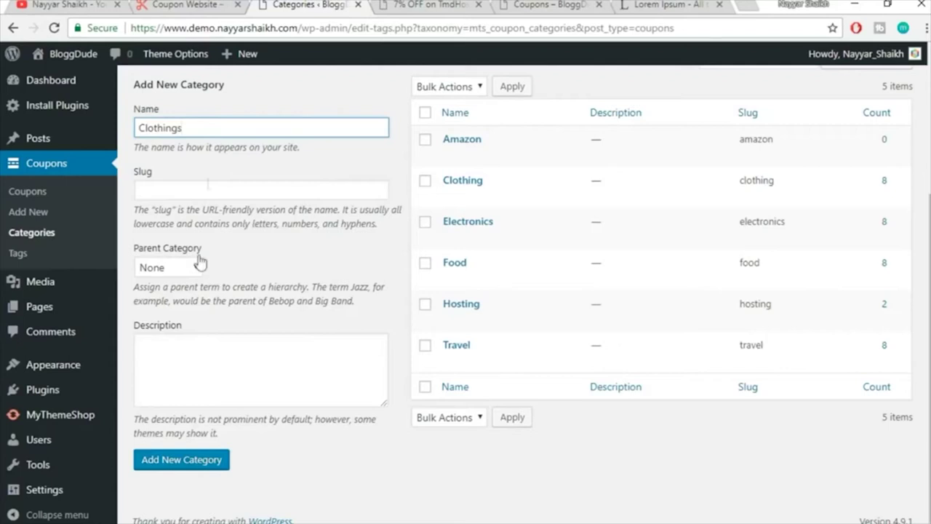
click(193, 274)
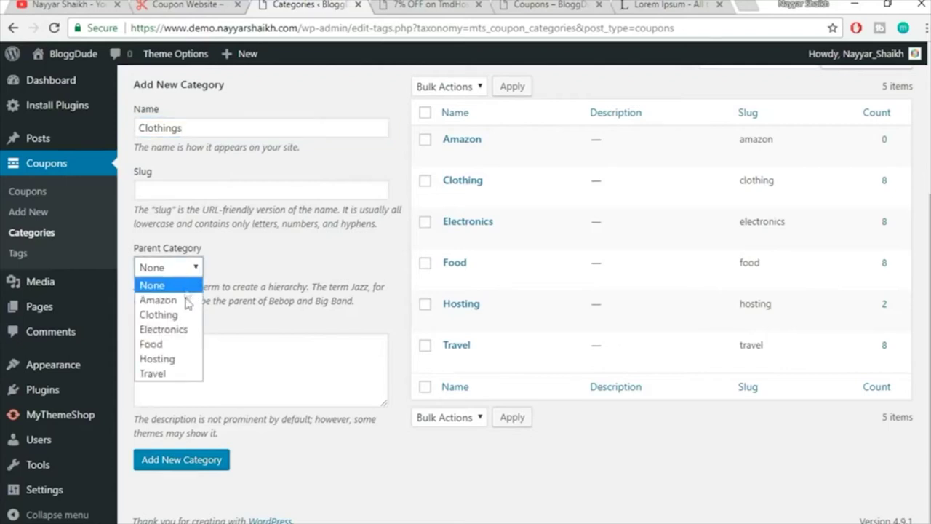
click(172, 300)
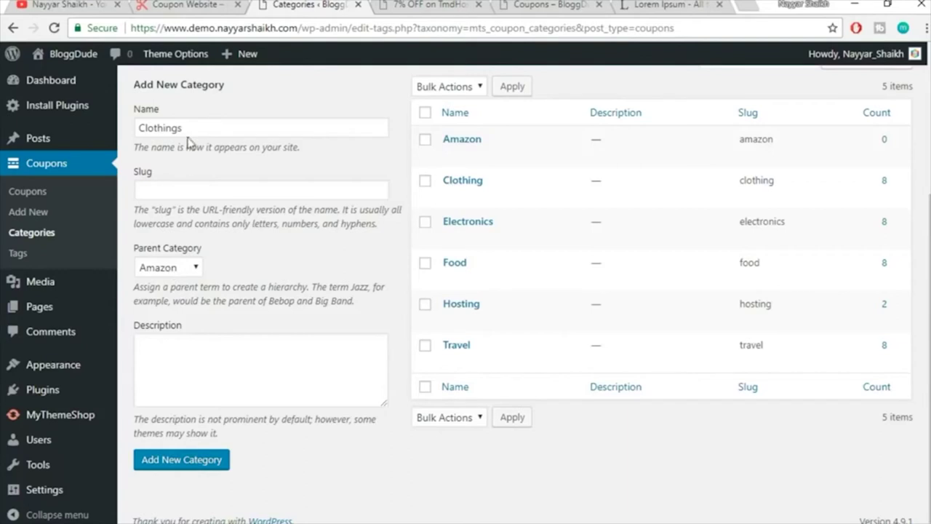
drag(198, 129, 145, 128)
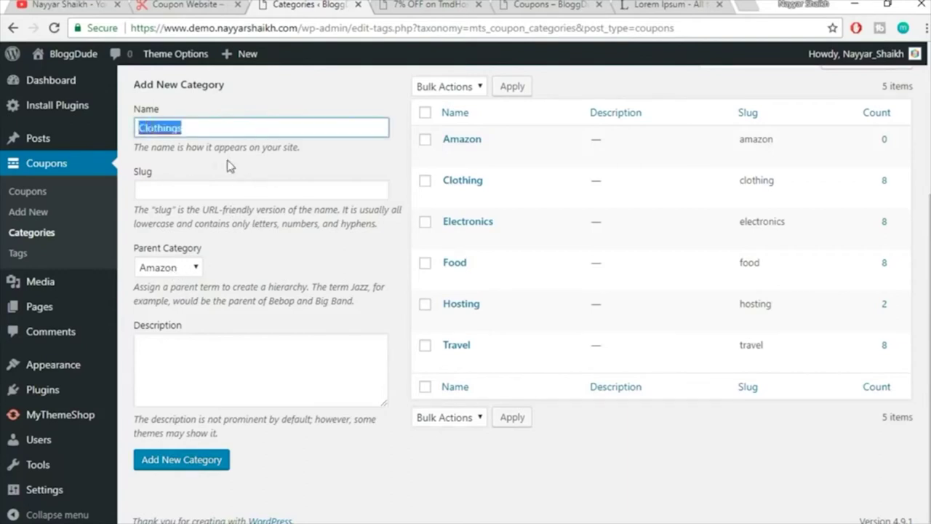
click(198, 466)
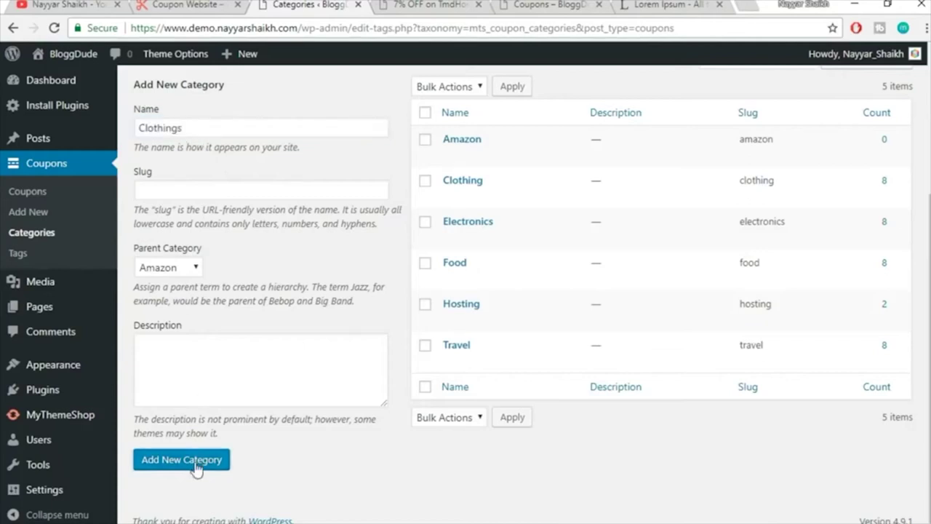
Delete the Amazon and Clothings categories and return to the 7% OFF coupon page
mouse_move(444, 196)
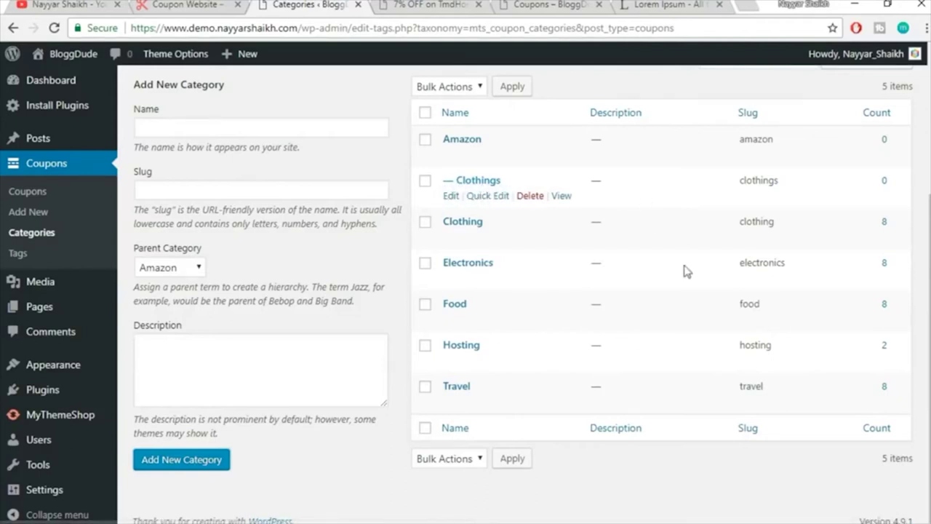
mouse_move(485, 166)
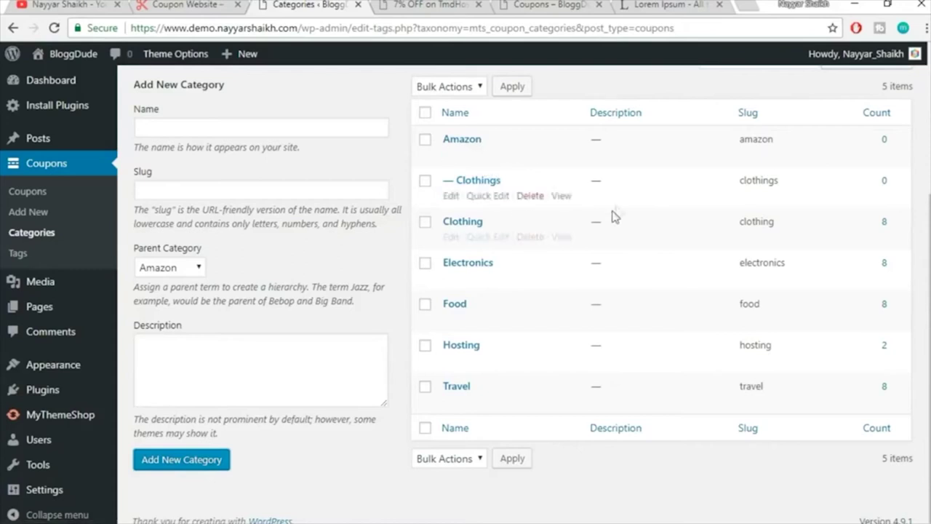
click(529, 156)
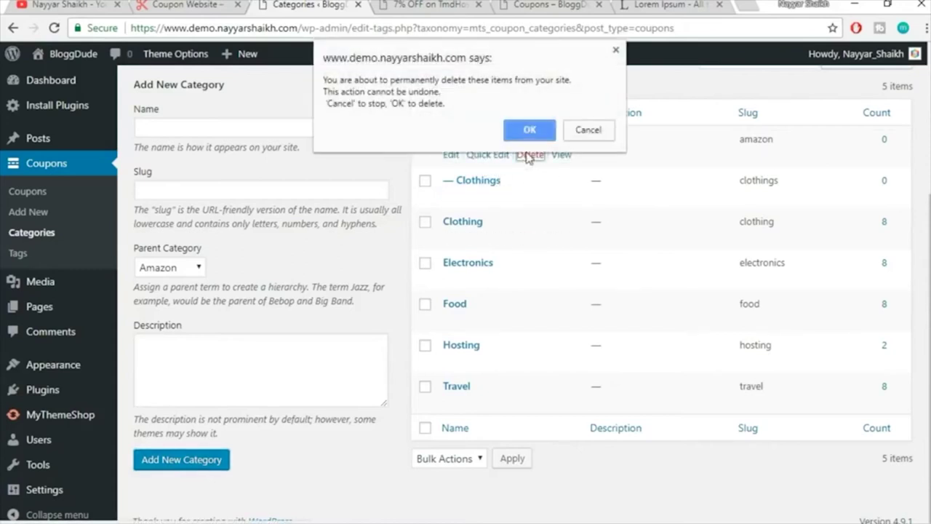
click(529, 126)
click(530, 155)
click(547, 133)
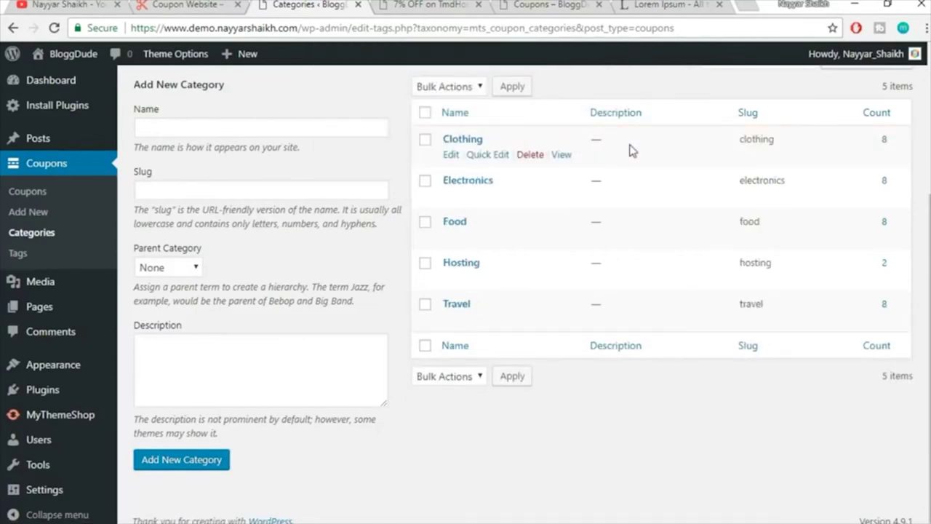
click(430, 5)
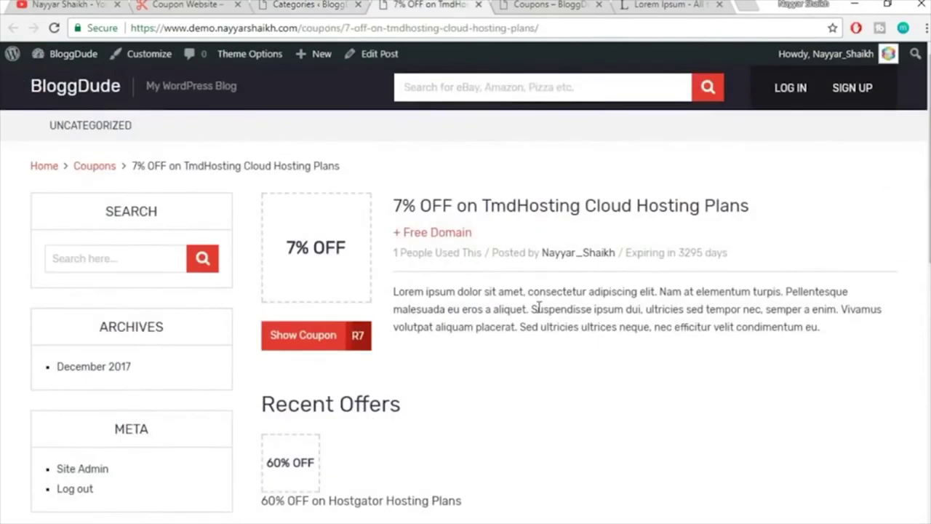
scroll(539, 307, down, 8)
scroll(545, 323, up, 6)
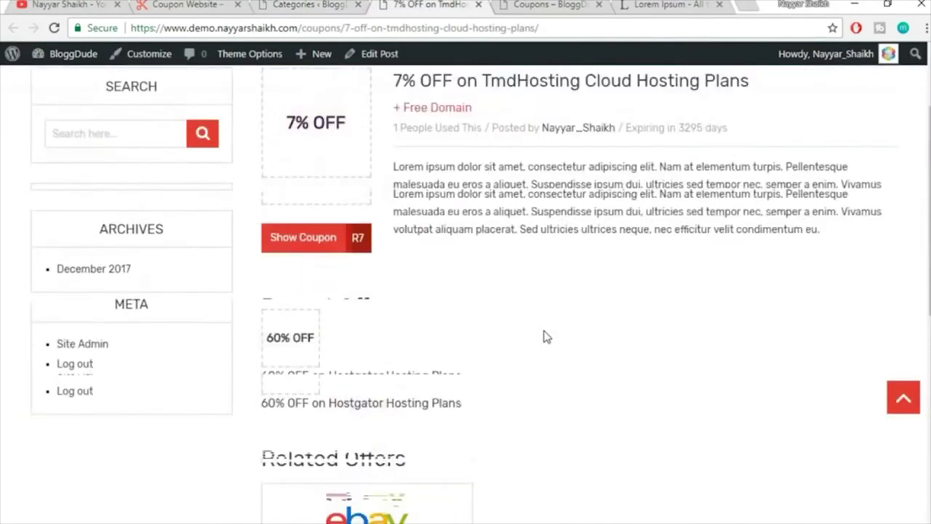
scroll(546, 331, up, 2)
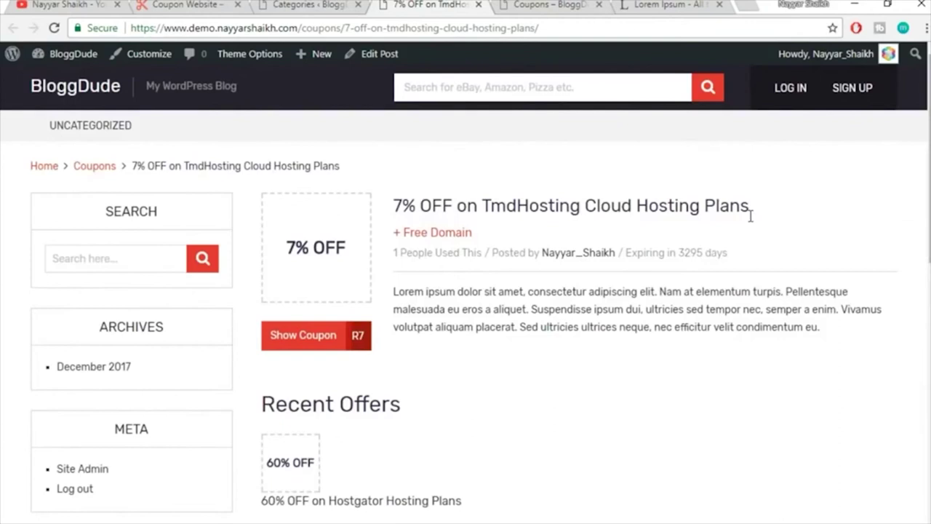
scroll(750, 218, down, 10)
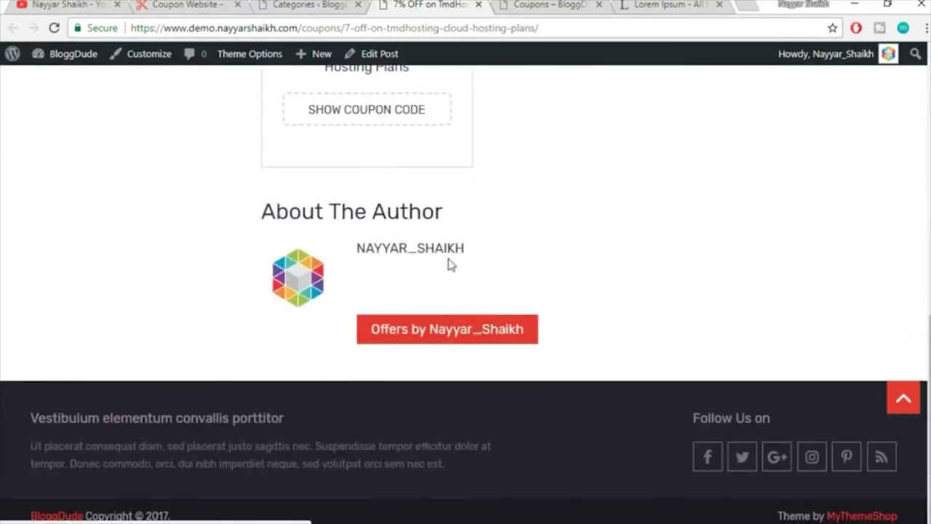
drag(483, 252, 329, 251)
click(519, 239)
drag(515, 249, 359, 253)
click(663, 221)
drag(358, 275, 672, 298)
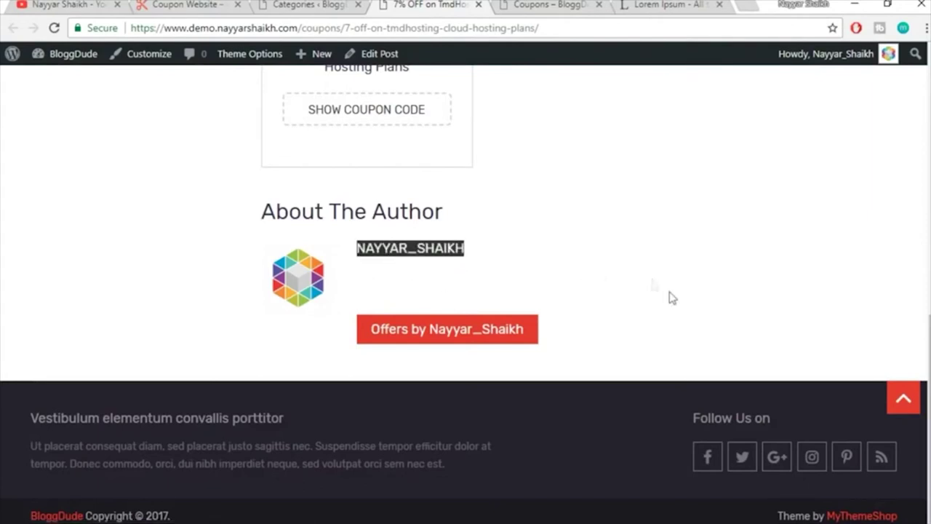
click(673, 301)
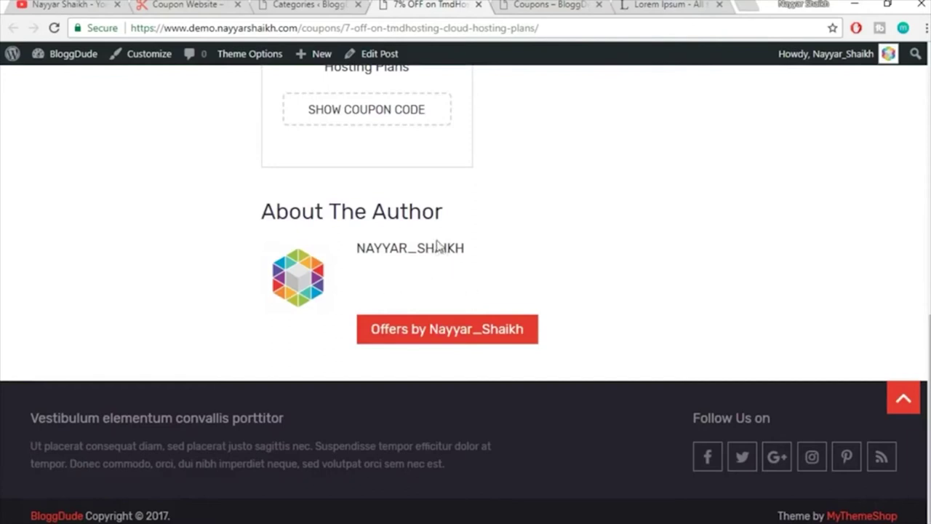
click(288, 4)
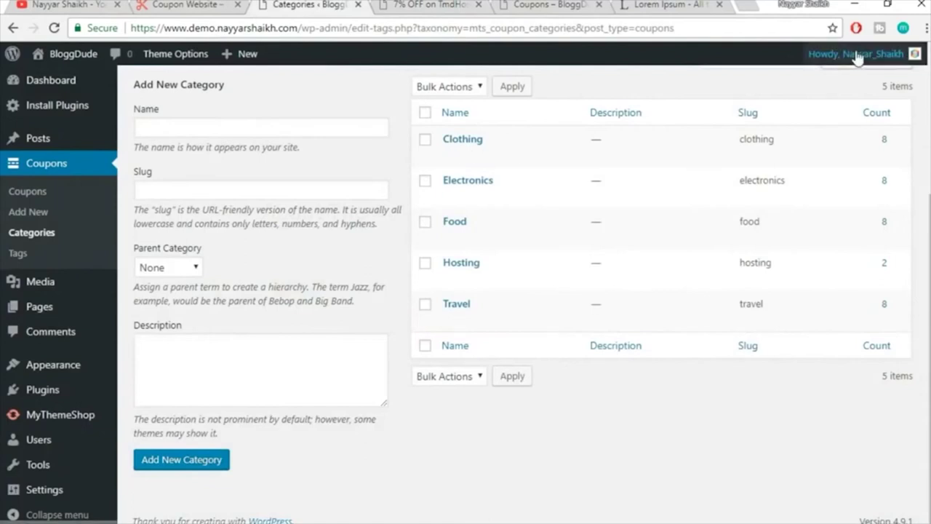
In Edit My Profile, replace the nickname with the user's name written with a space
mouse_move(858, 57)
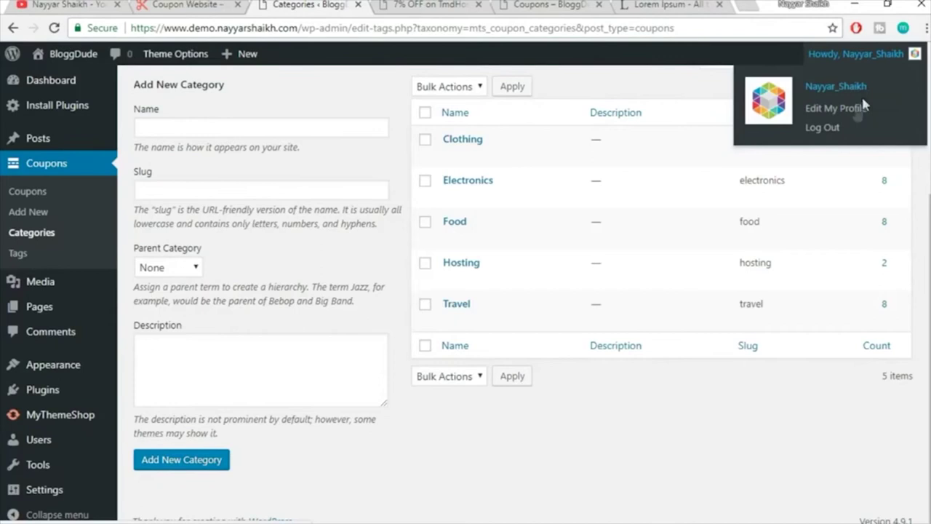
click(853, 110)
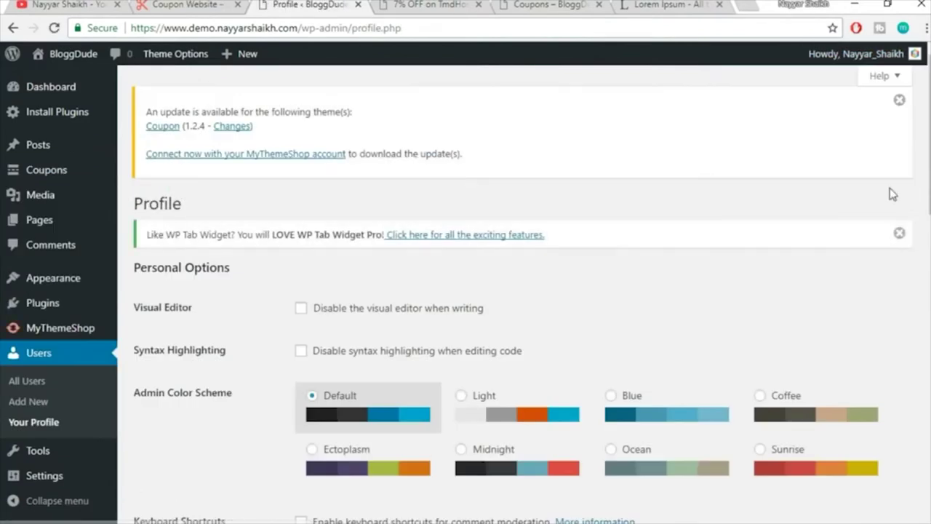
scroll(895, 233, down, 5)
scroll(895, 235, down, 1)
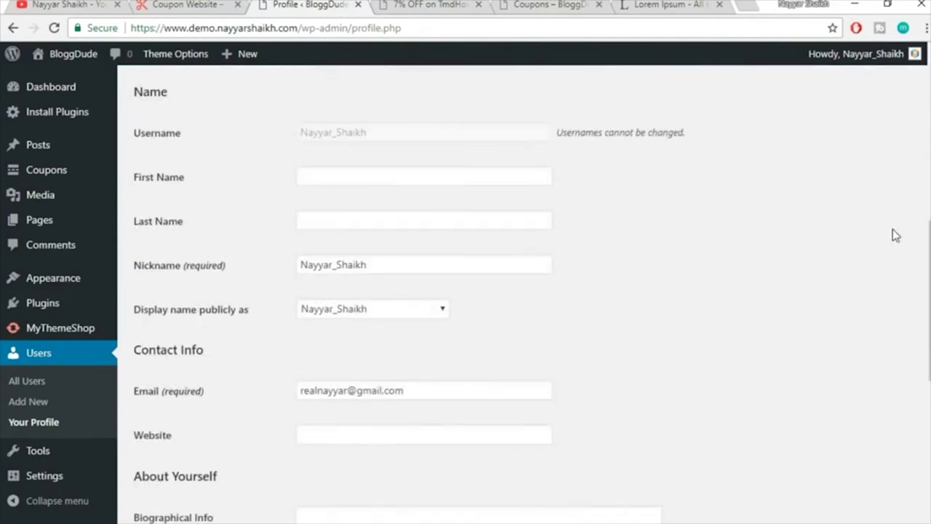
scroll(840, 211, down, 2)
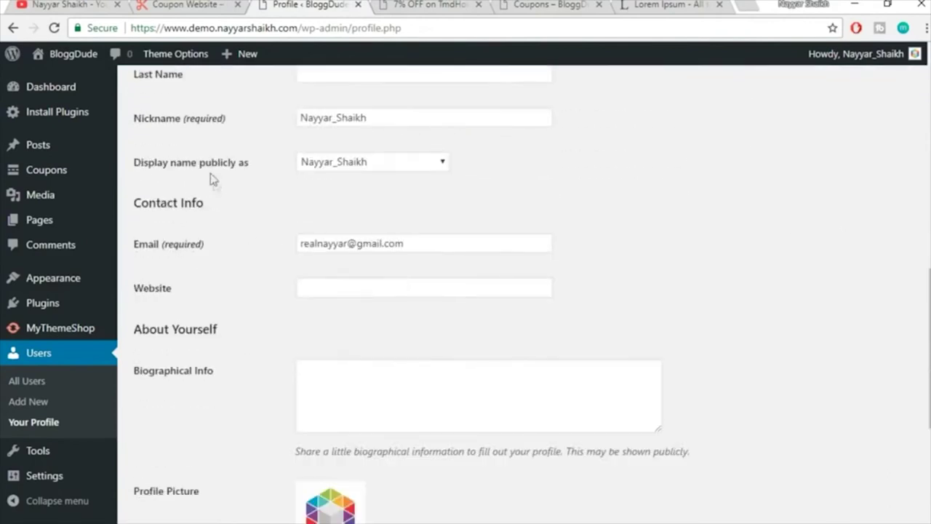
drag(420, 115, 282, 126)
drag(394, 120, 244, 136)
text(Nayyar)
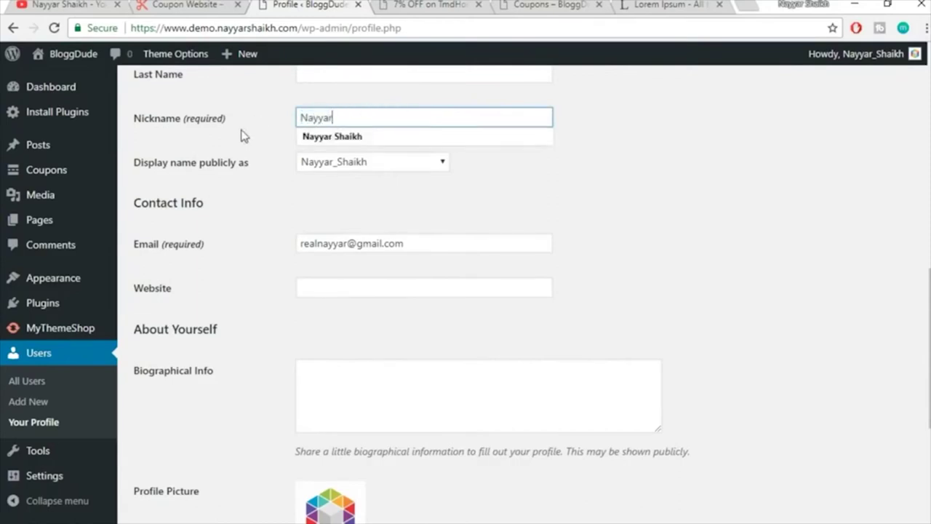
text( Shaikh)
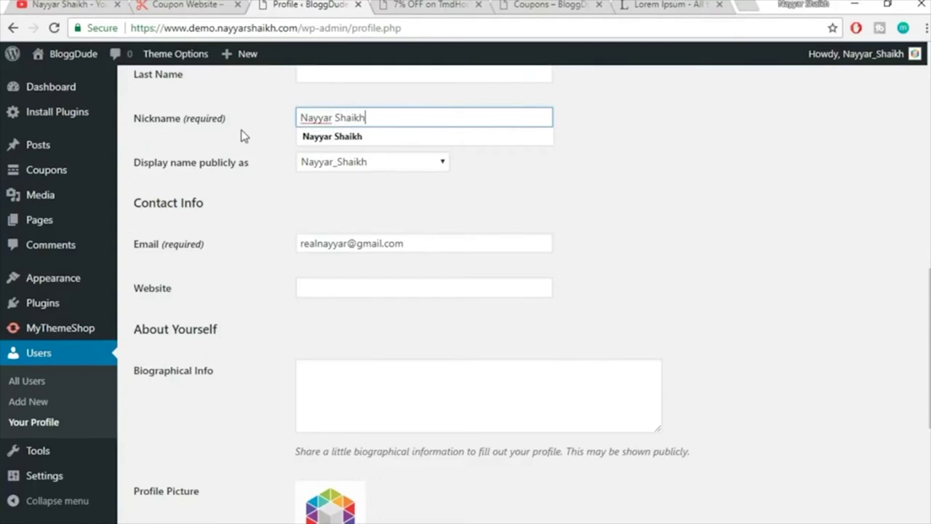
click(465, 215)
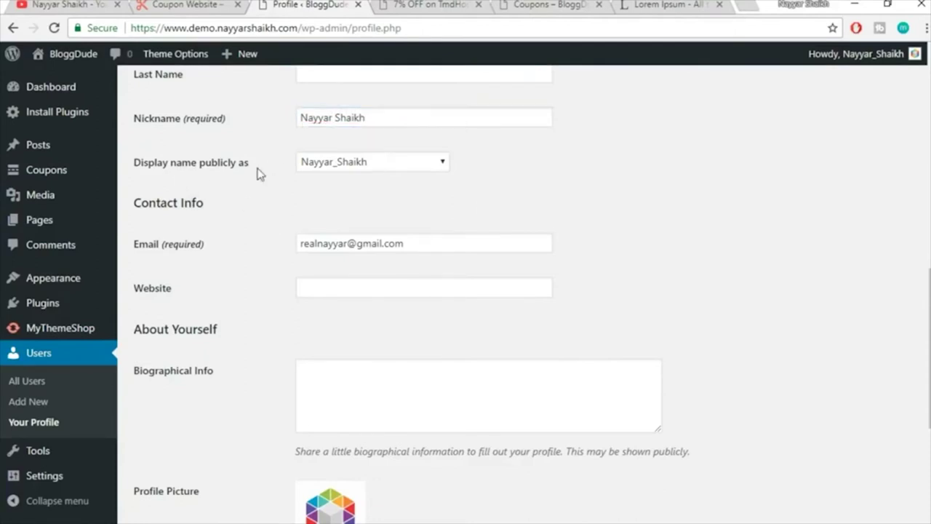
Set 'Display name publicly as' to the new spaced nickname
click(347, 163)
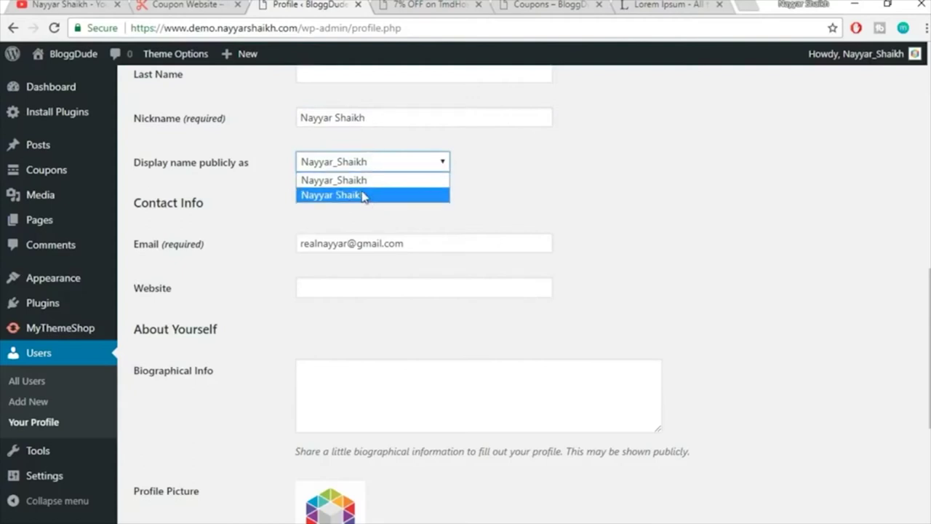
click(359, 196)
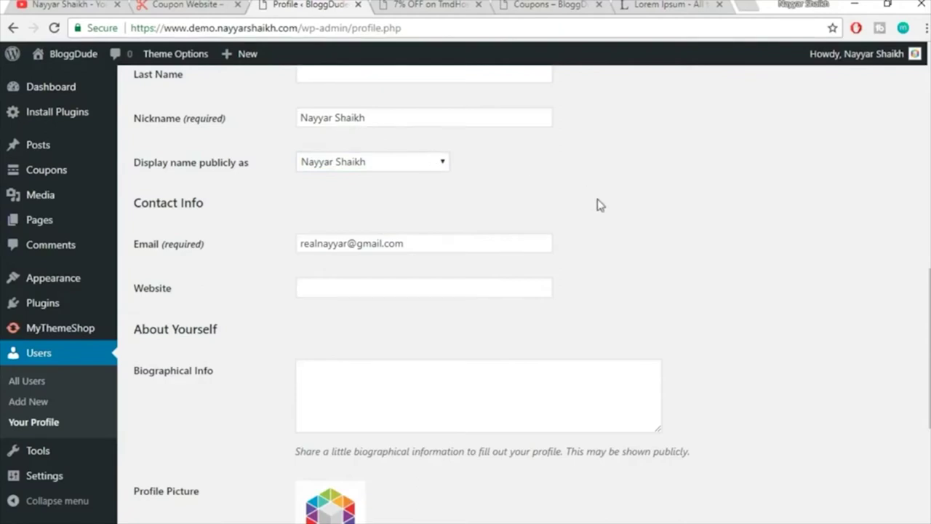
scroll(599, 205, down, 4)
scroll(341, 384, up, 2)
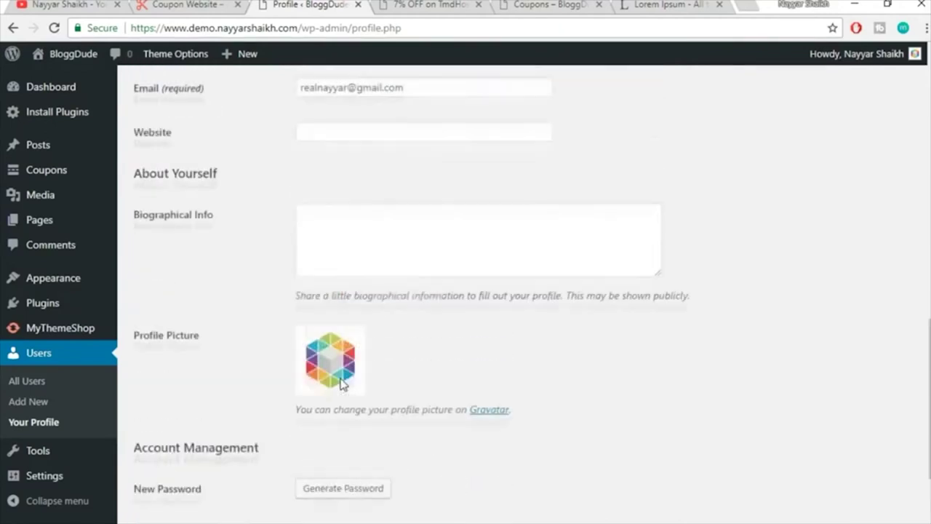
click(363, 239)
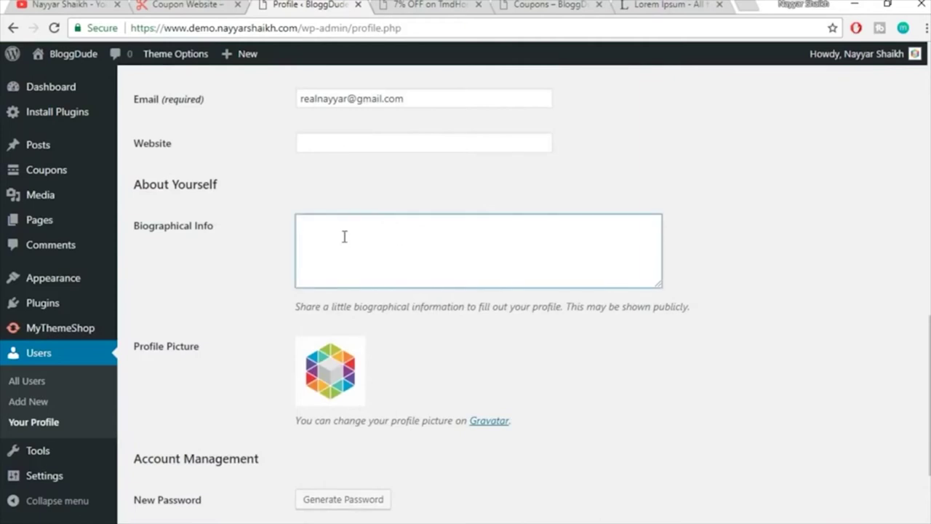
Copy the opening Lorem ipsum sentences from the lipsum.com page
click(695, 5)
click(424, 296)
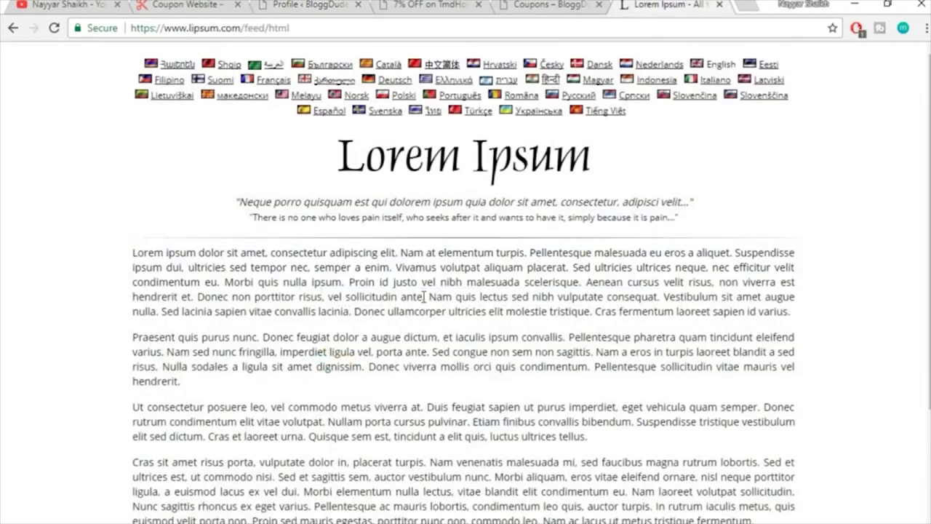
drag(131, 256, 311, 268)
key(ctrl+c)
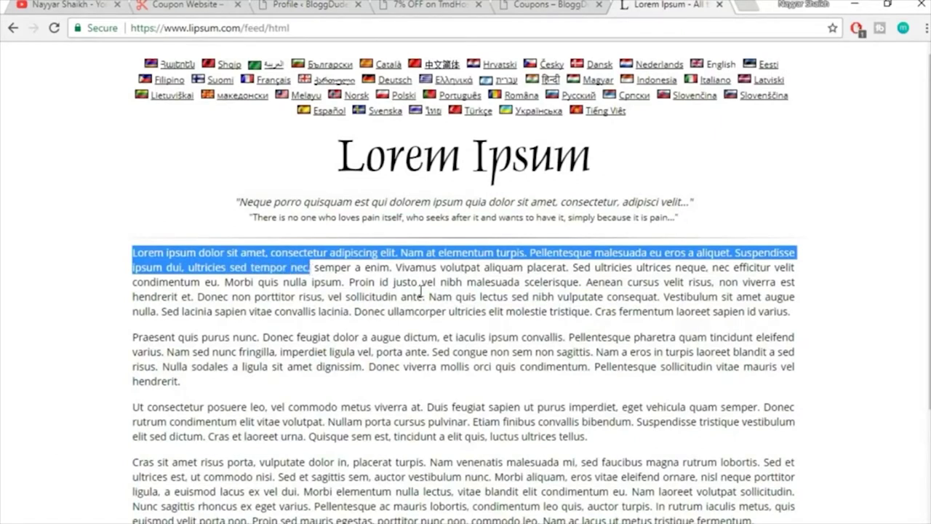
Paste the Lorem ipsum text into Biographical Info and click Update Profile
click(553, 4)
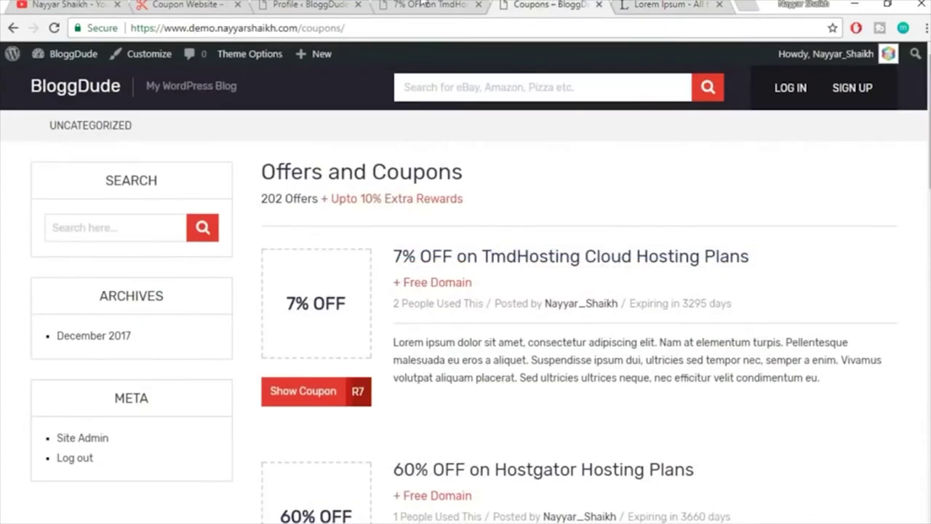
click(428, 4)
click(310, 4)
key(ctrl+v)
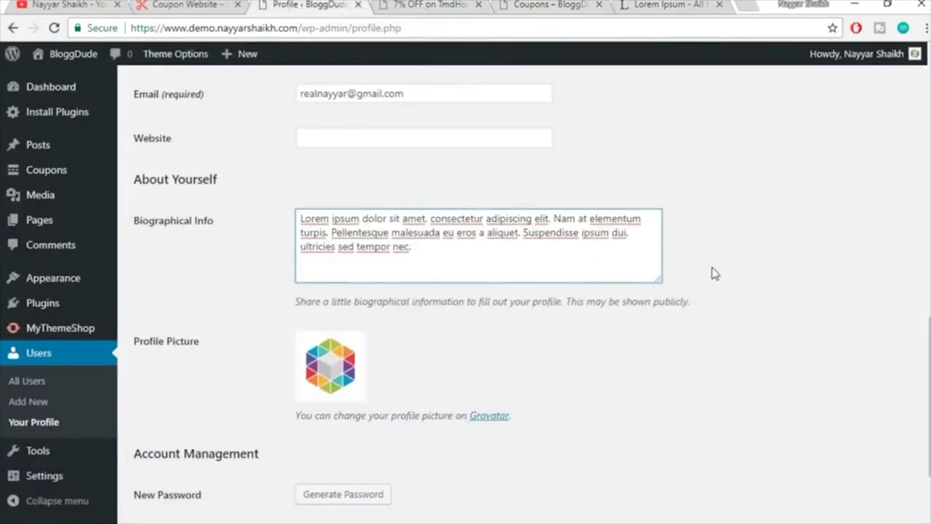
scroll(342, 323, down, 1)
scroll(350, 316, down, 1)
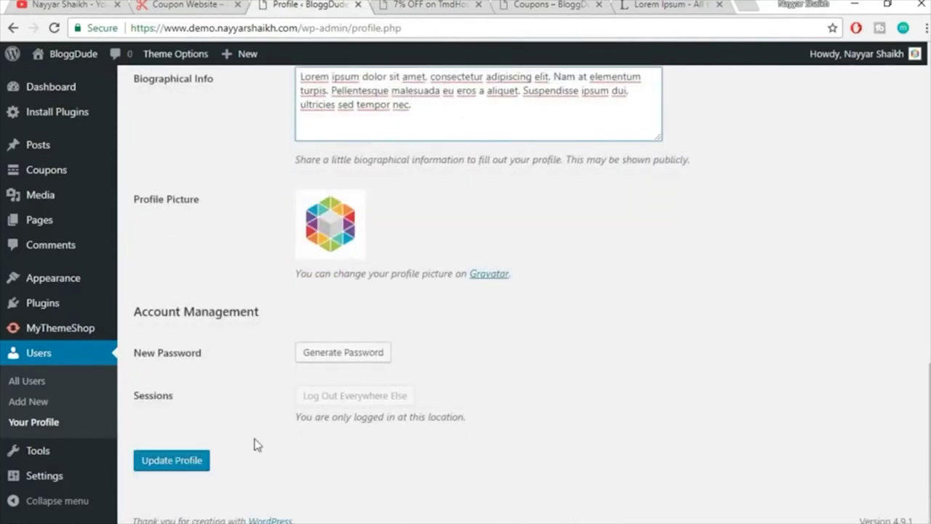
click(187, 462)
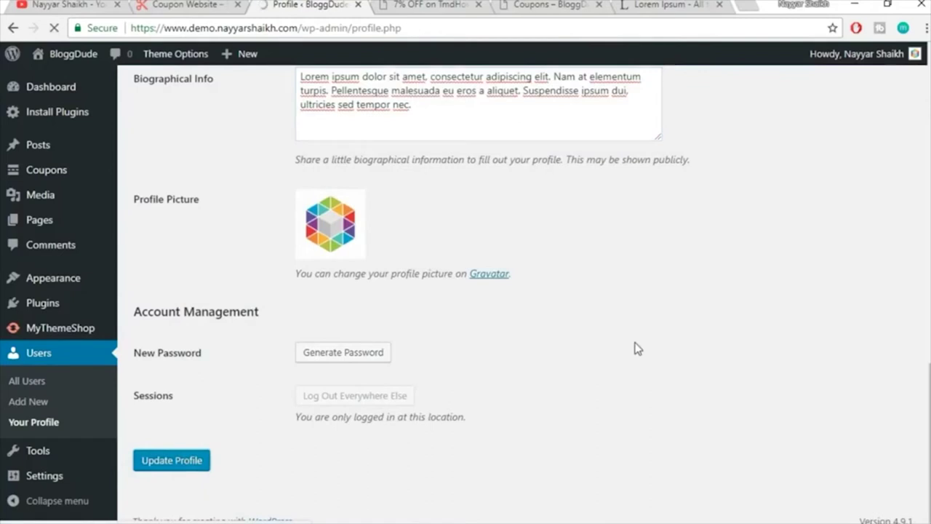
Reload the 7% OFF coupon post to check About The Author shows the new name and bio
click(429, 5)
click(439, 29)
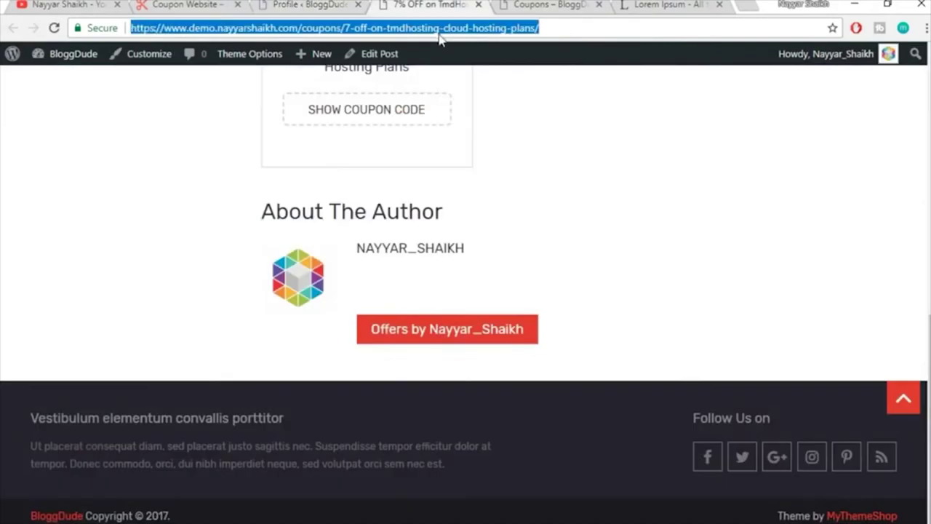
key(Return)
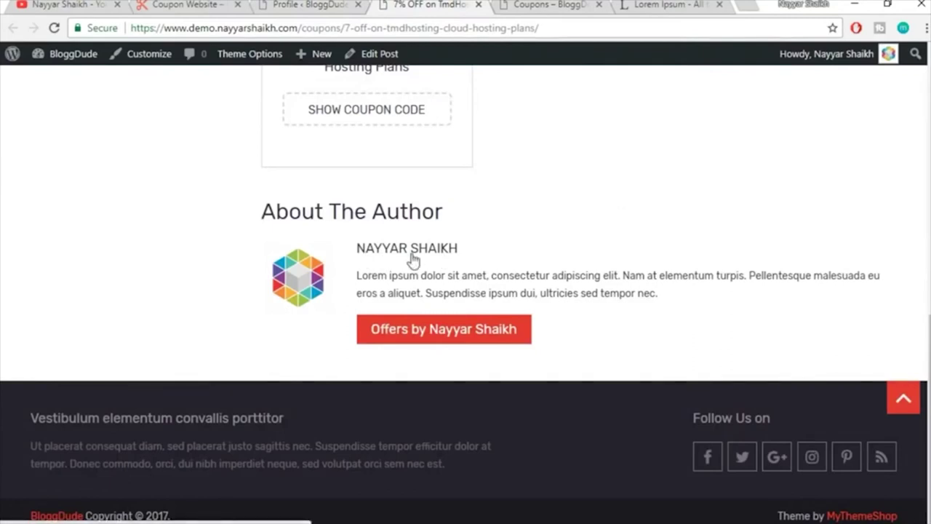
drag(358, 275, 754, 297)
click(458, 293)
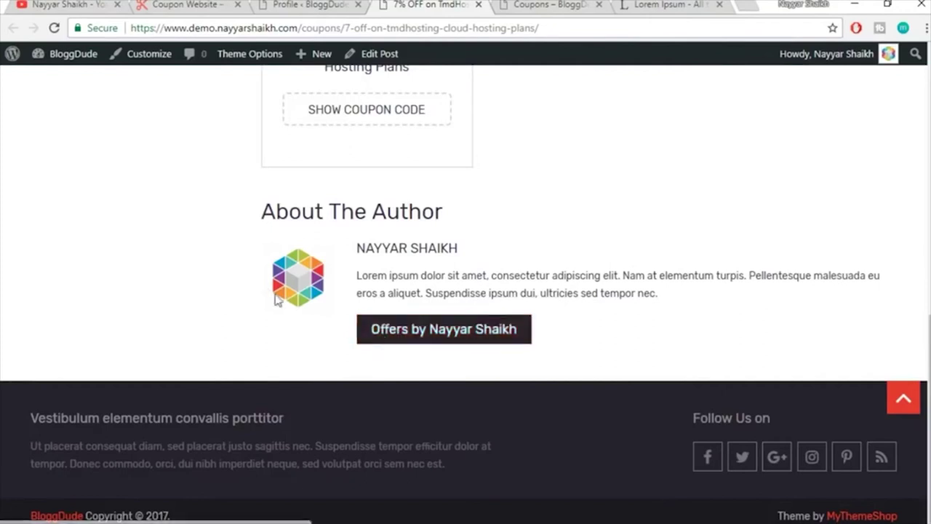
scroll(679, 311, up, 15)
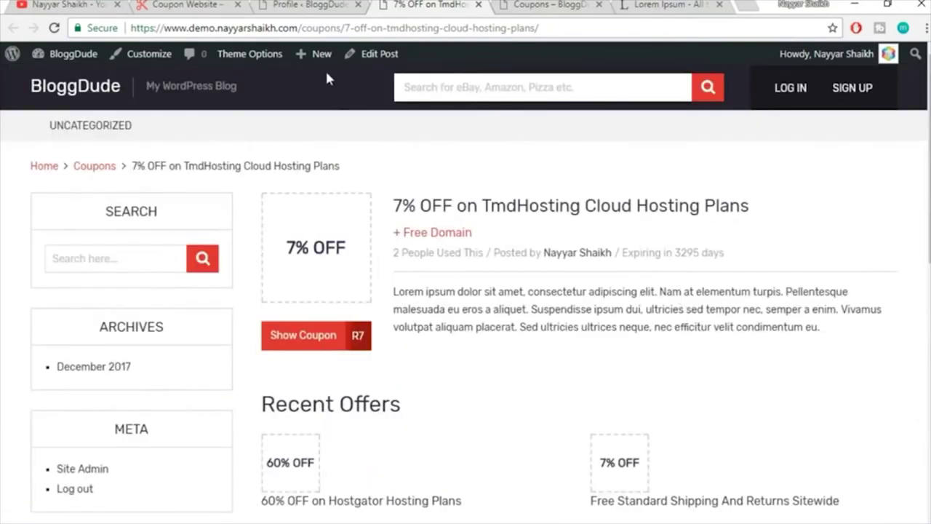
Return to the profile page showing 'Profile updated.'
click(306, 4)
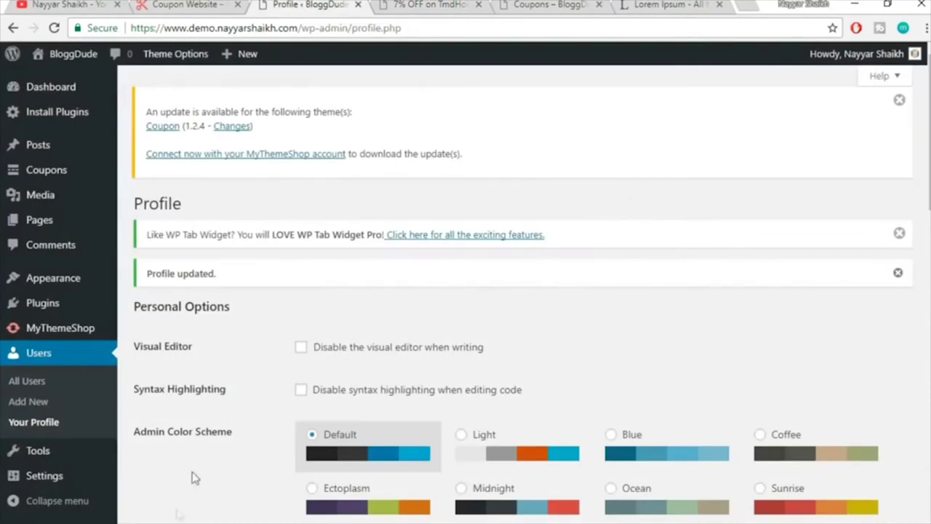
click(429, 5)
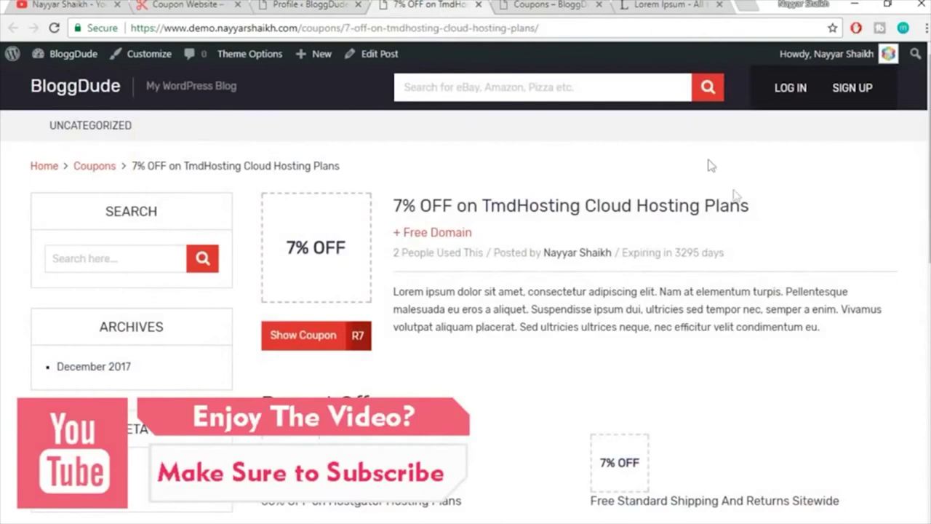
click(313, 5)
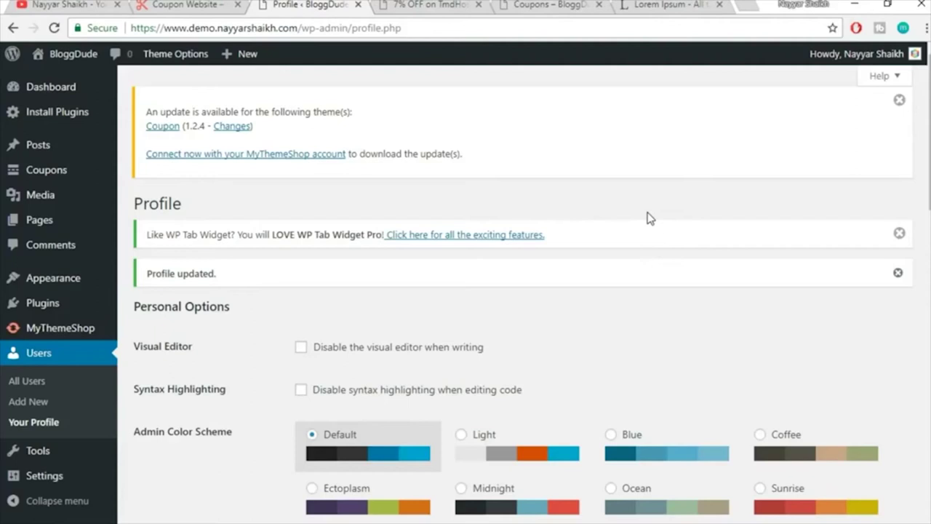
click(170, 58)
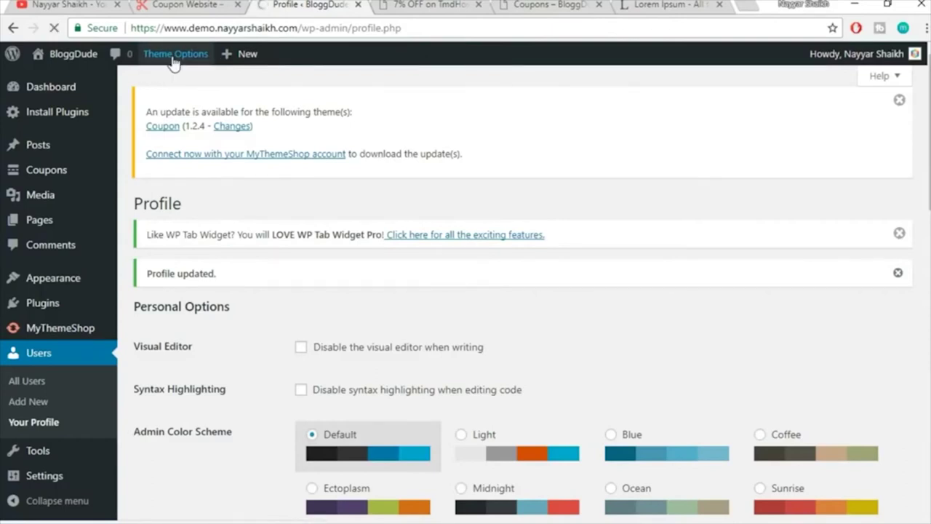
Browse General Settings (Logo Image, Favicon, Touch and Metro icons), comparing with the live site
scroll(697, 196, down, 3)
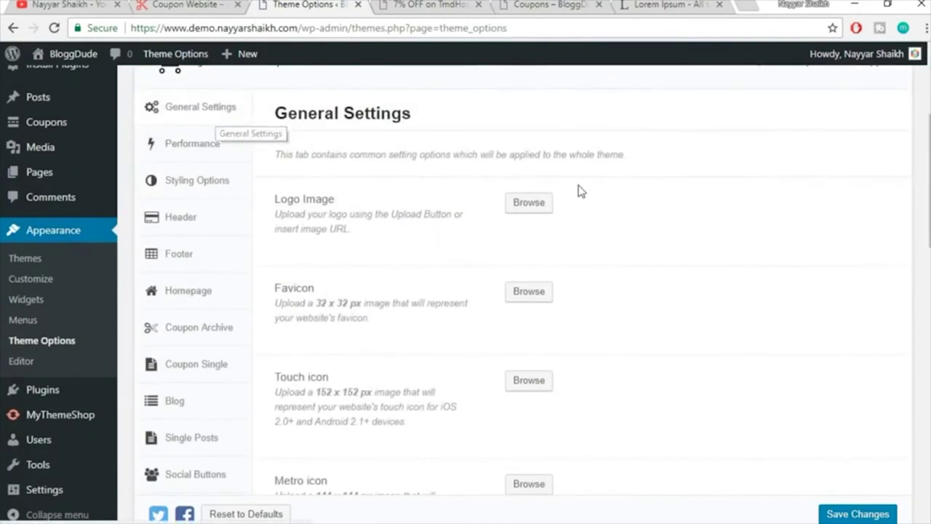
scroll(582, 291, down, 8)
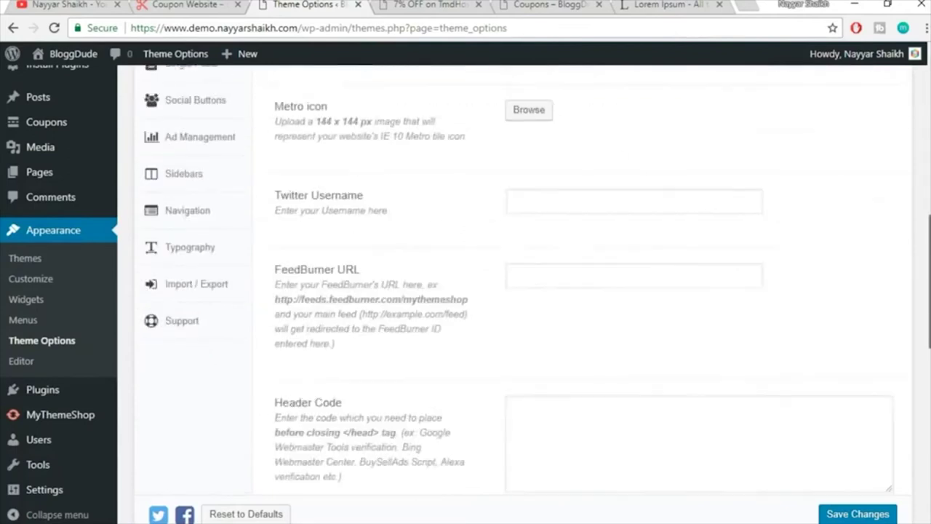
scroll(582, 291, up, 10)
scroll(582, 291, down, 3)
scroll(694, 141, down, 1)
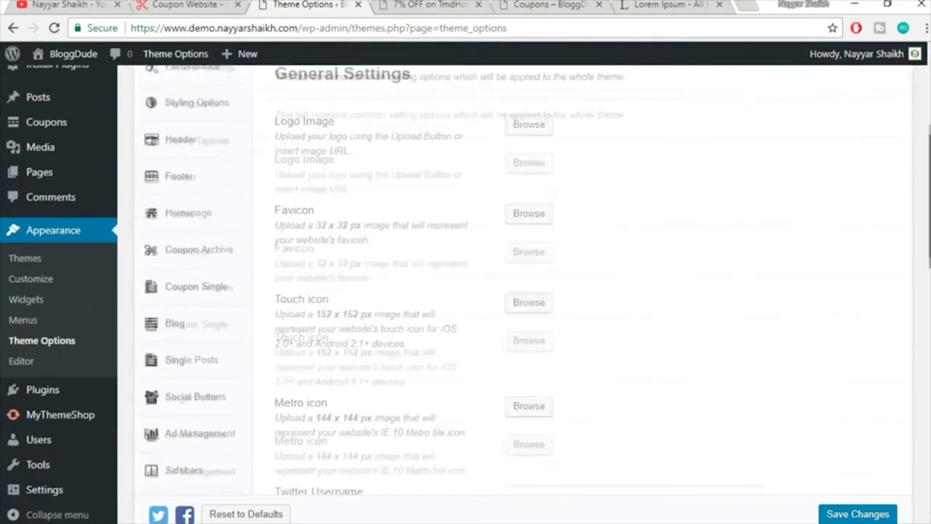
click(209, 5)
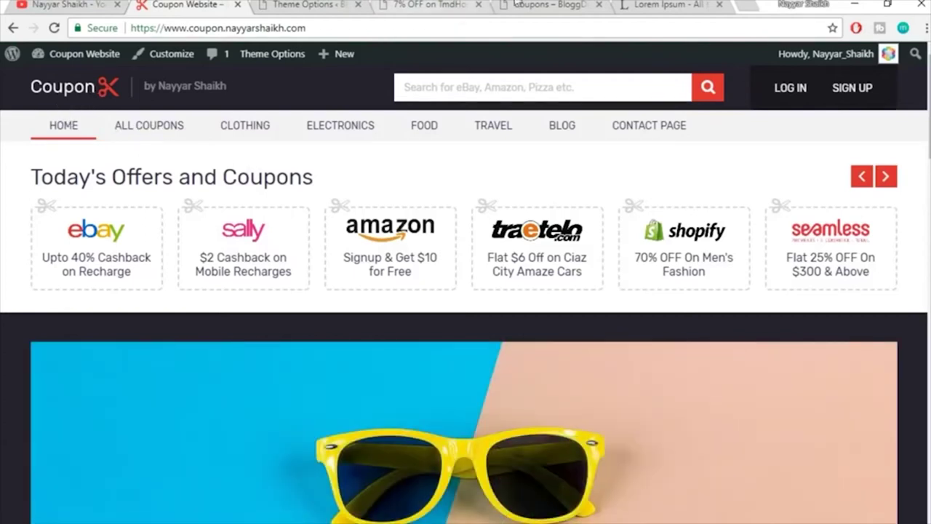
click(437, 4)
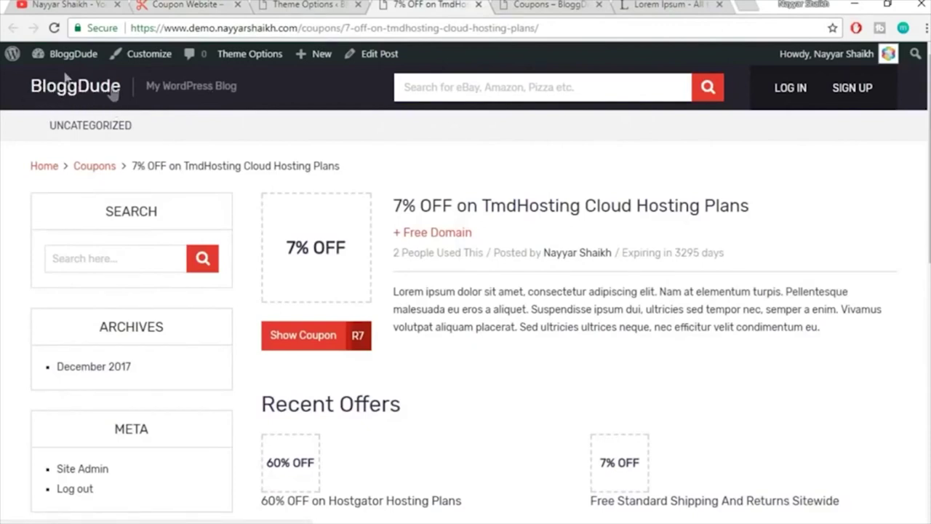
click(282, 4)
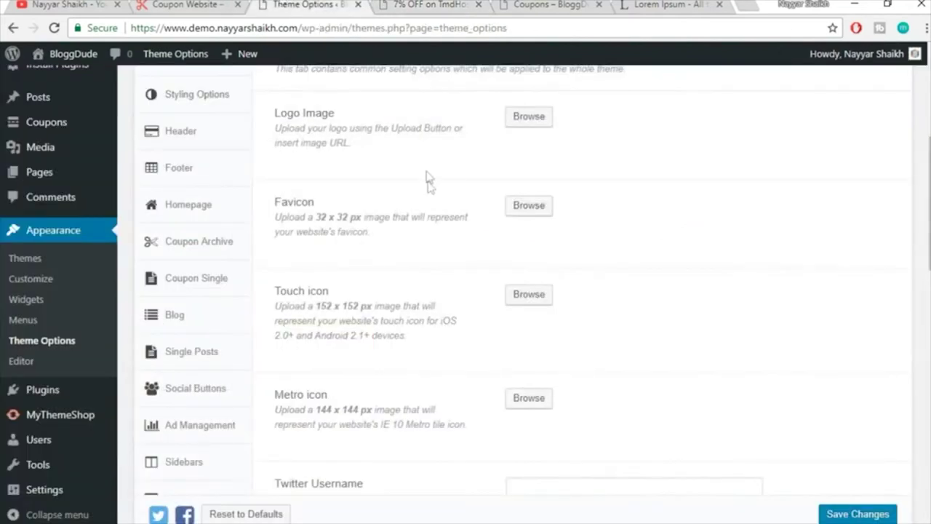
Pick logo.png (120 × 27) in the Media Library as the theme's Logo Image
drag(269, 122, 364, 124)
click(364, 124)
click(513, 117)
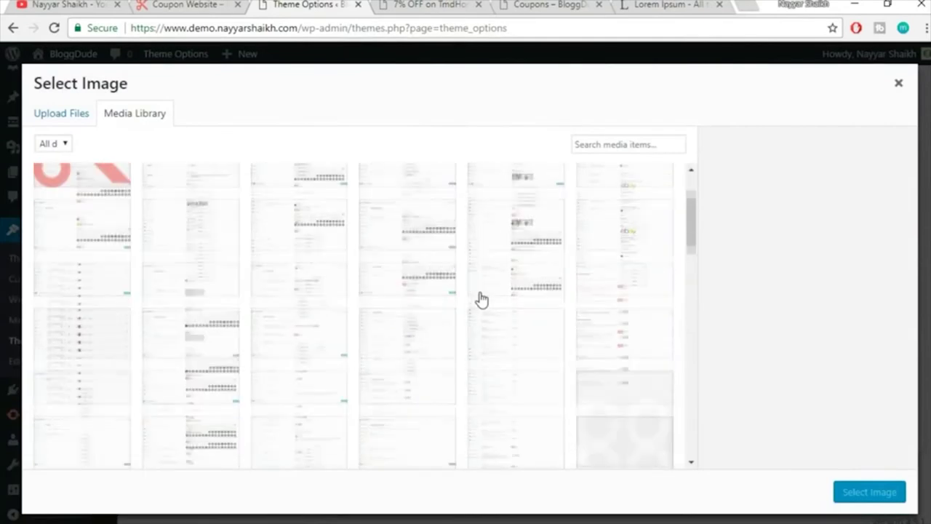
scroll(481, 299, down, 2)
click(609, 277)
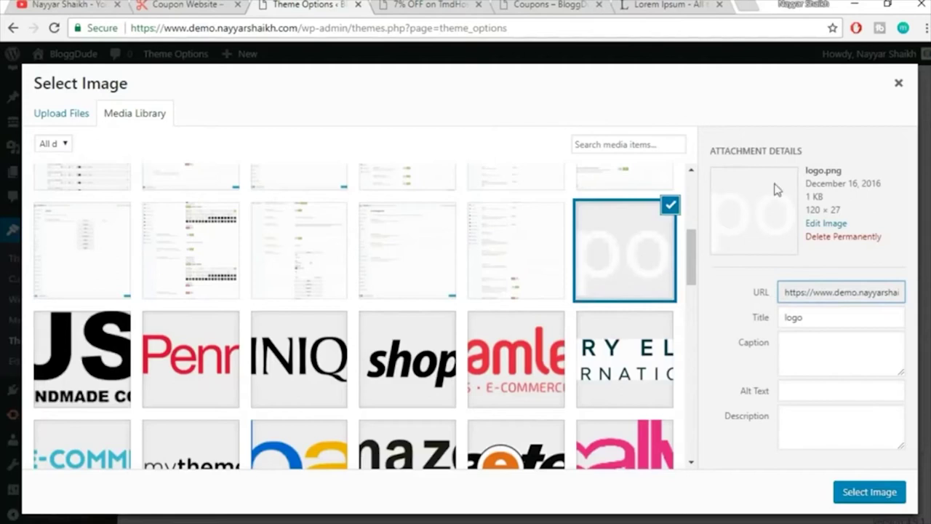
click(881, 495)
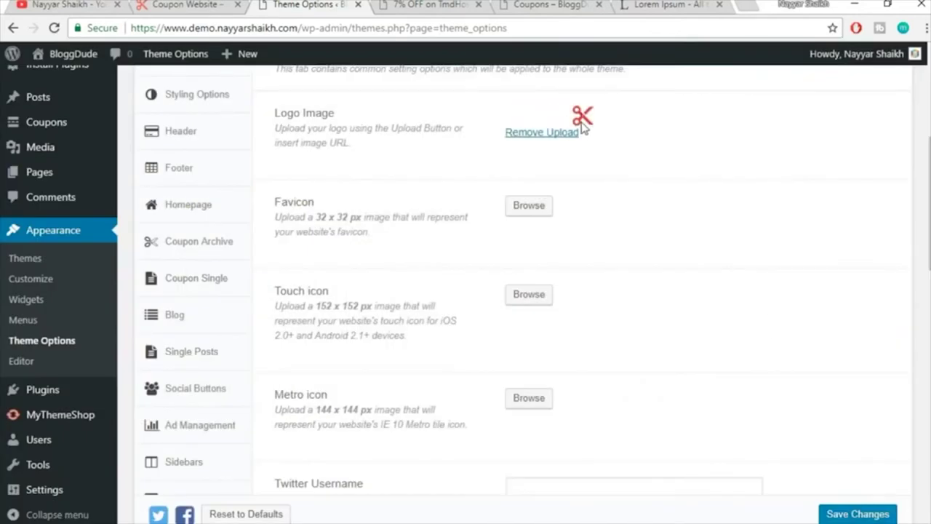
Choose the 64 × 64 red scissors favicon.png in the Media Library as the Favicon
click(537, 217)
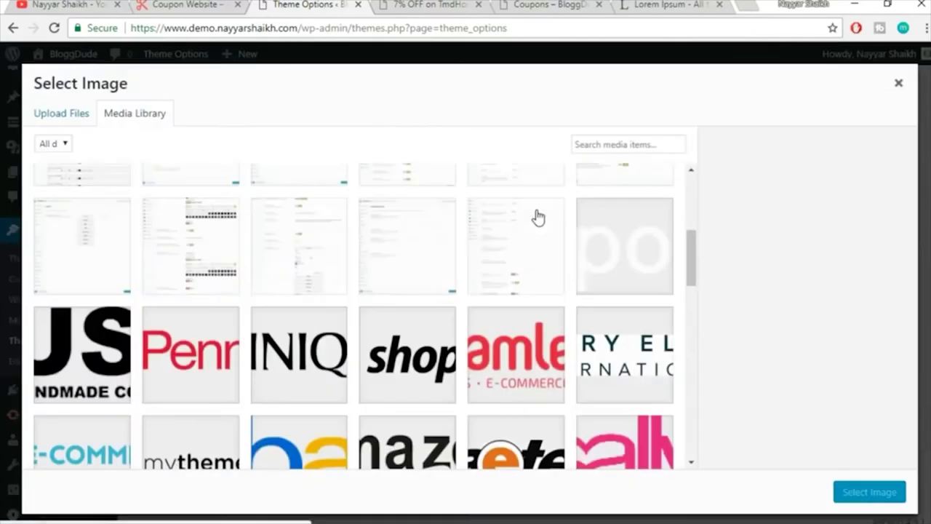
scroll(638, 258, up, 5)
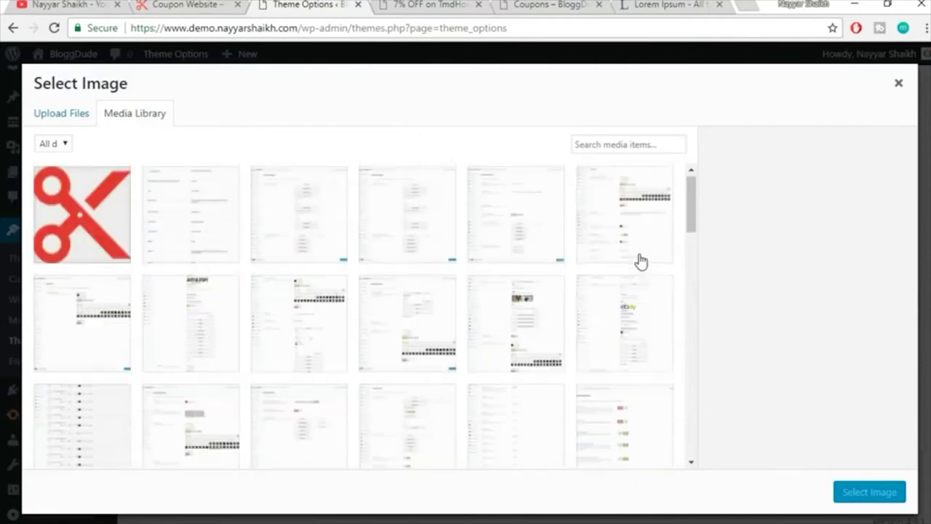
click(102, 243)
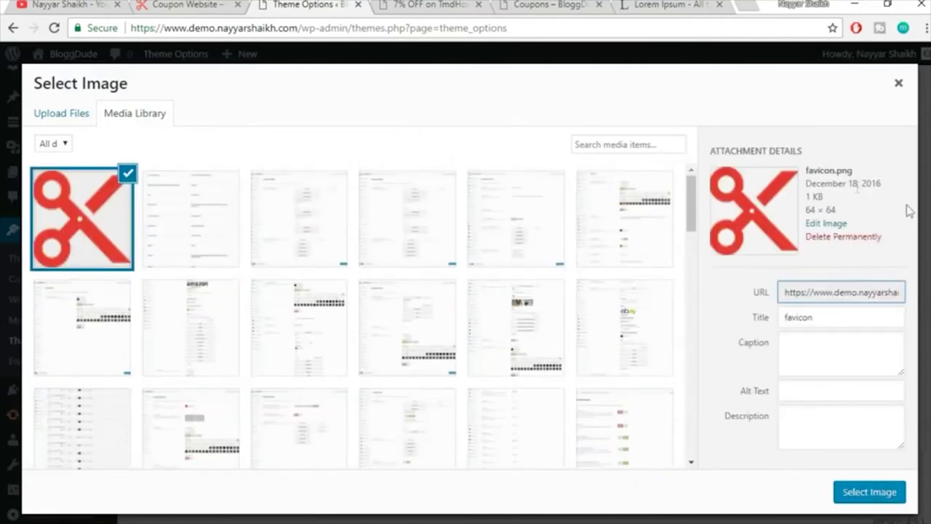
drag(864, 172, 810, 170)
click(824, 172)
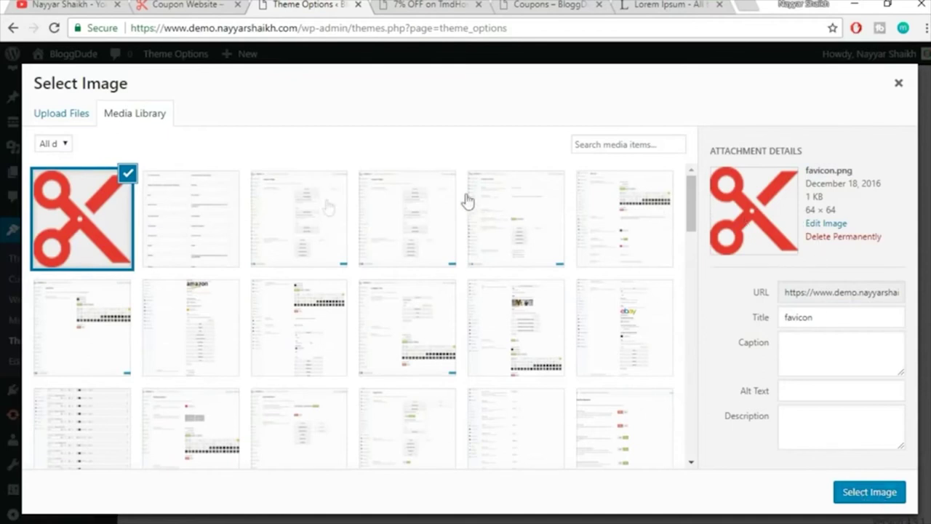
drag(850, 211, 804, 214)
click(823, 211)
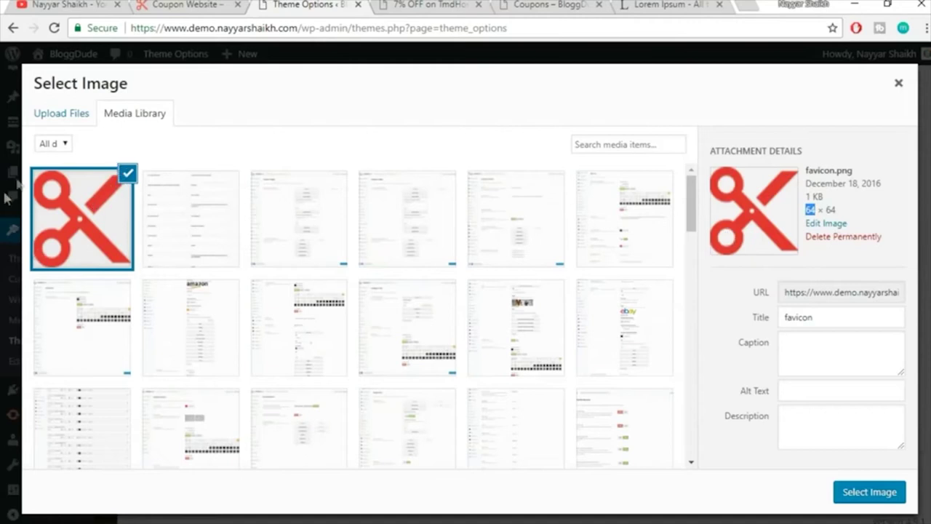
click(865, 492)
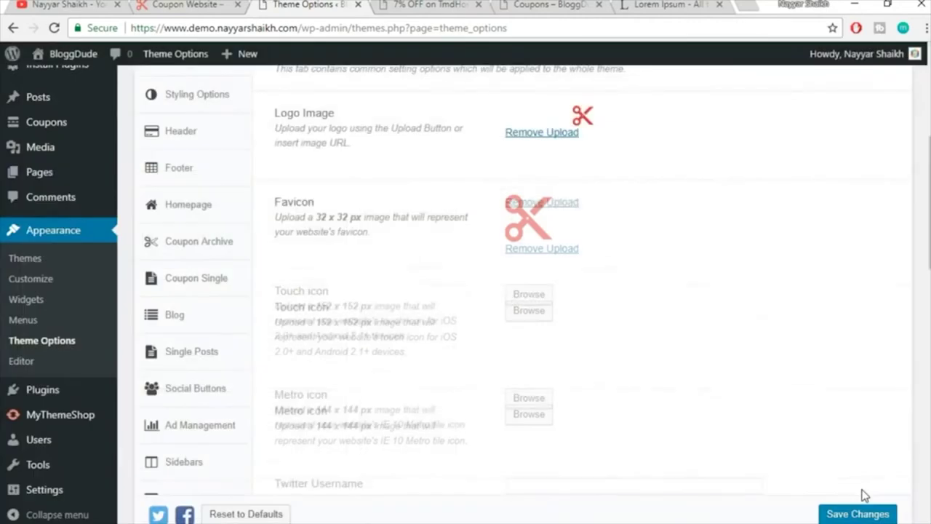
Glance at the Coupon Website demo homepage and YouTube page, then return to Theme Options
click(160, 5)
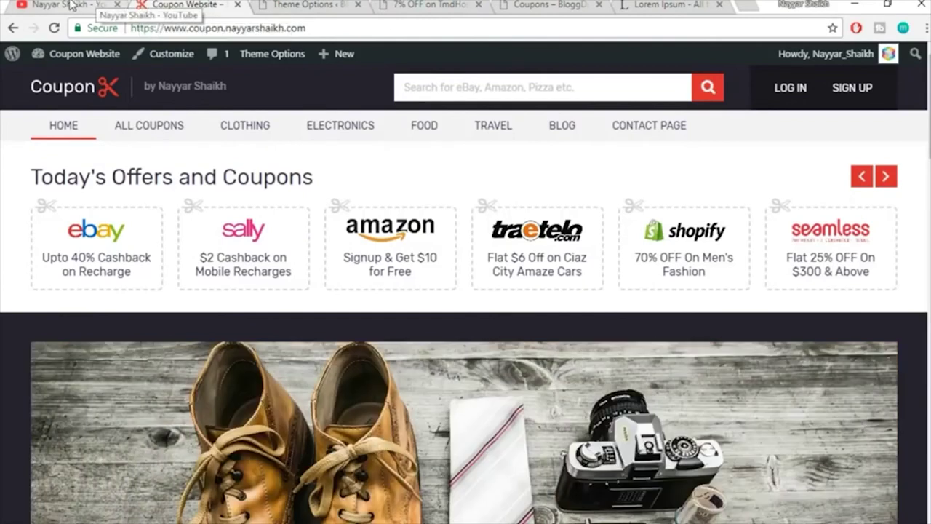
click(70, 5)
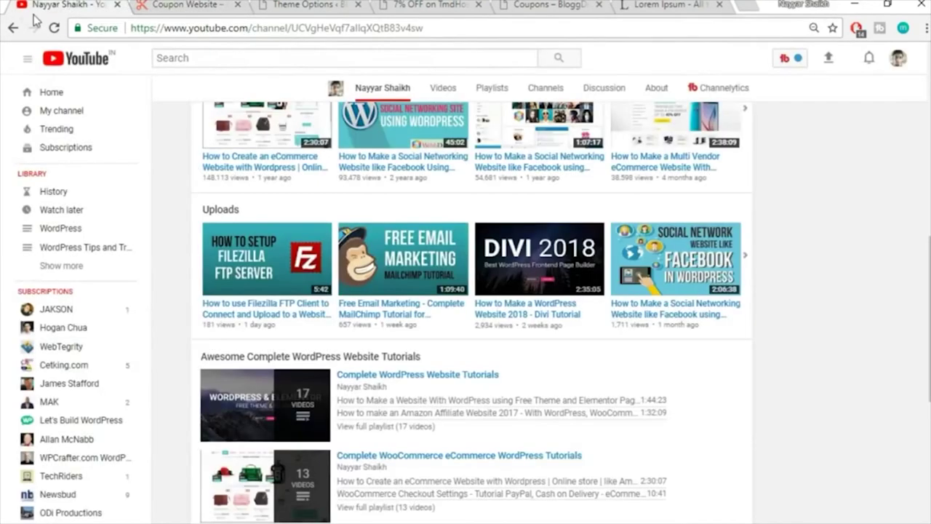
scroll(175, 244, up, 10)
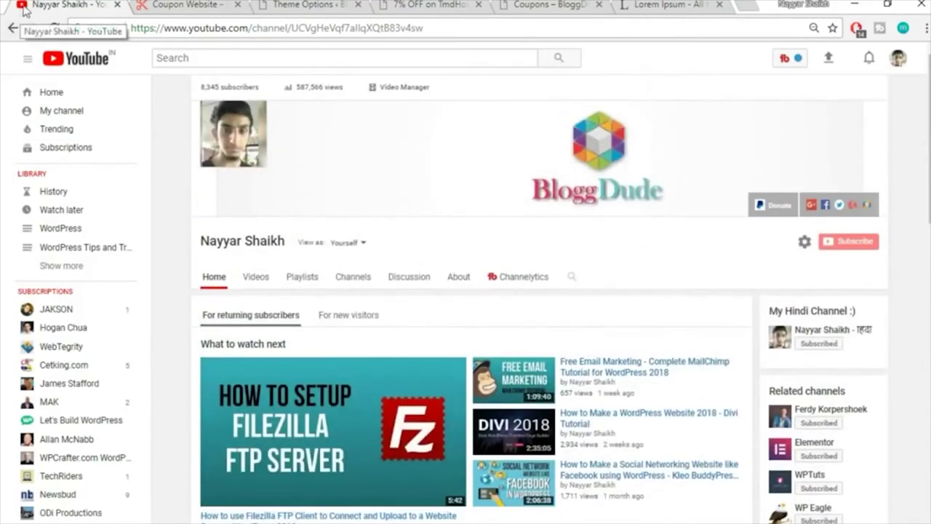
click(271, 5)
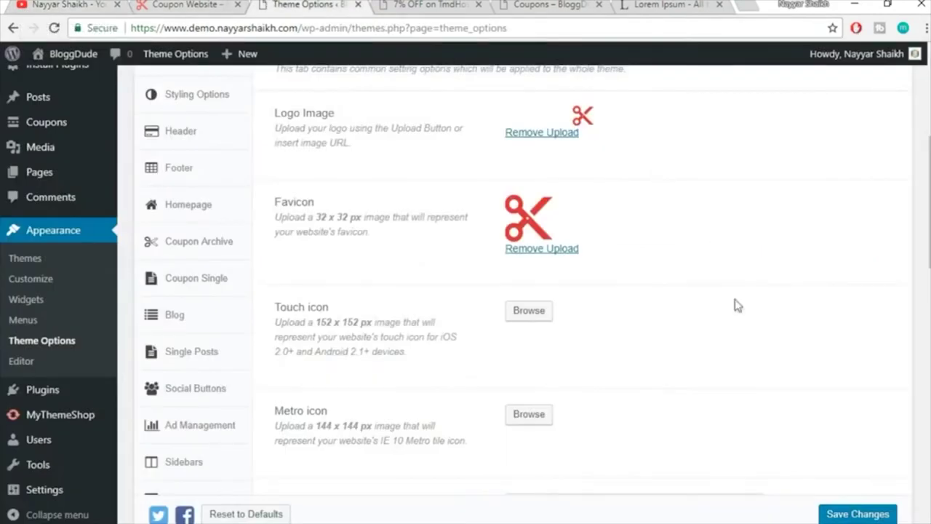
scroll(736, 305, down, 1)
scroll(736, 306, down, 1)
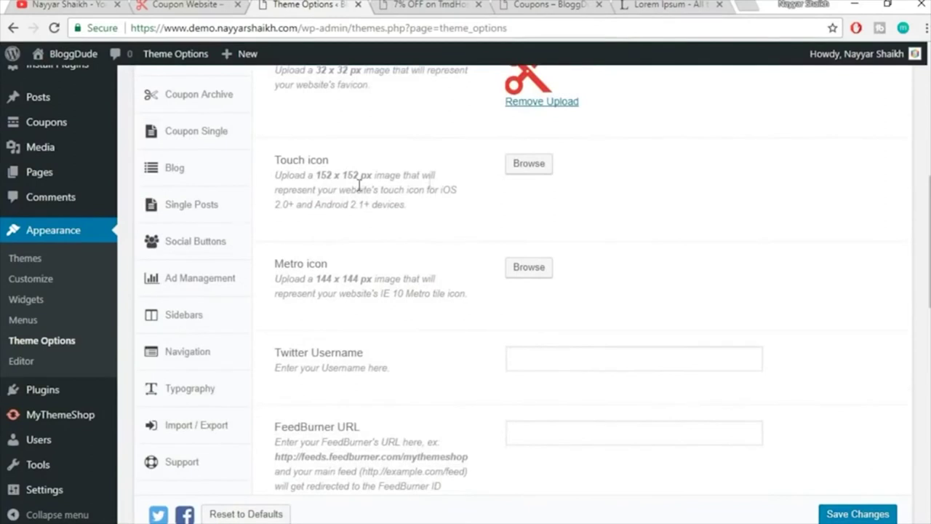
Enter the site's Twitter handle in the Twitter Username field
scroll(650, 212, down, 2)
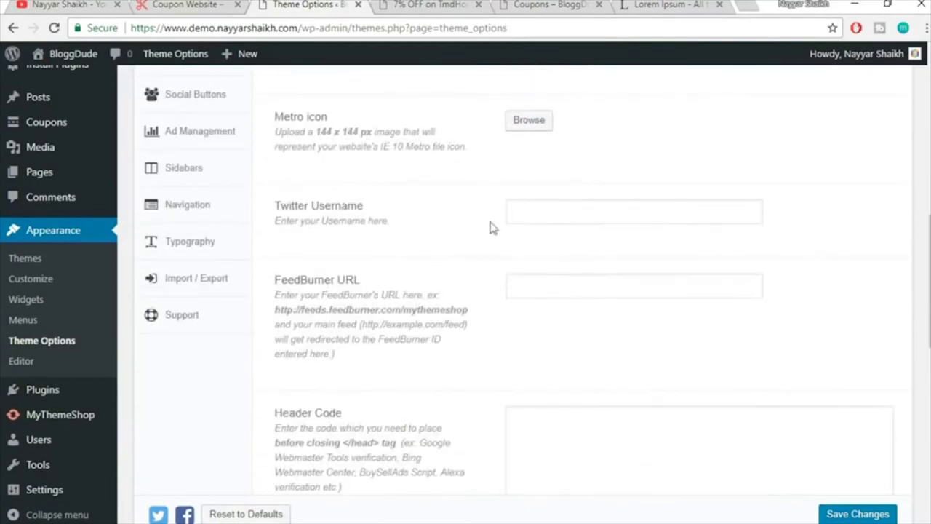
click(560, 211)
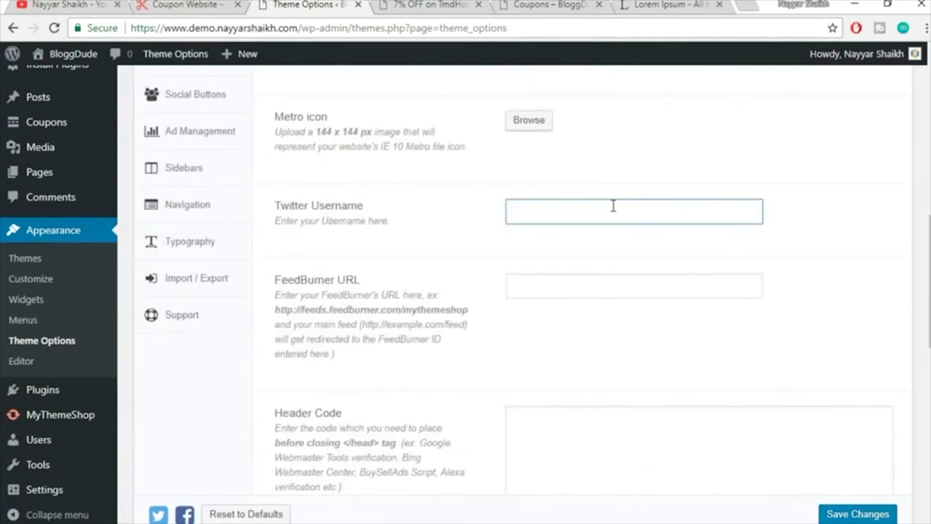
text(realnayyar)
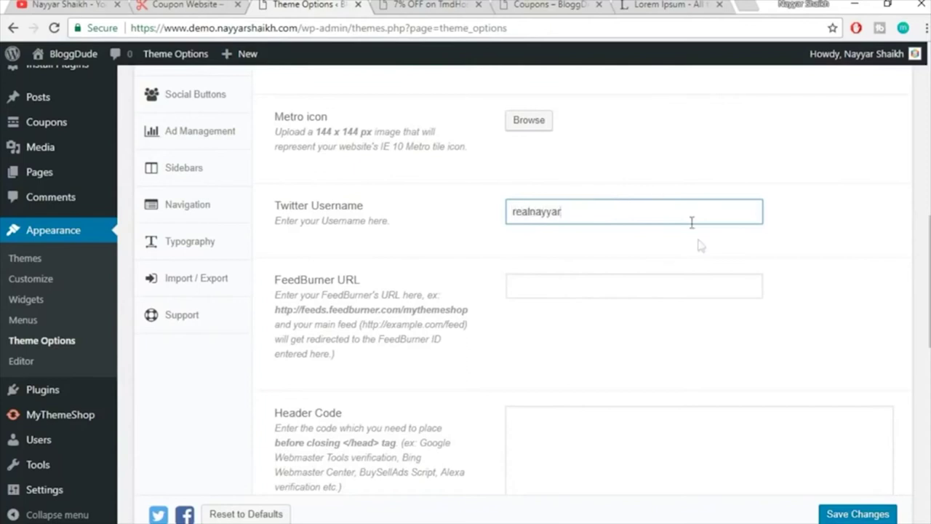
Review the FeedBurner URL heading and the remaining options further down
scroll(882, 212, down, 2)
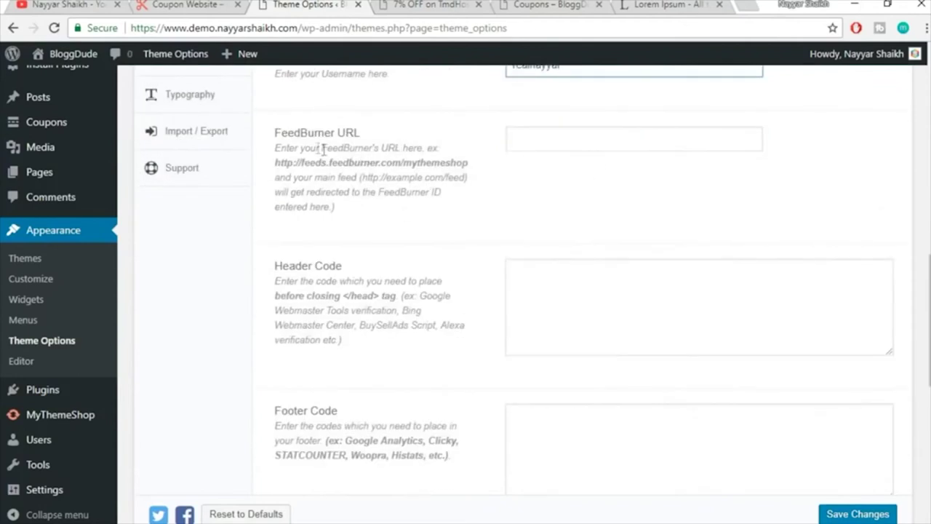
drag(274, 134, 383, 140)
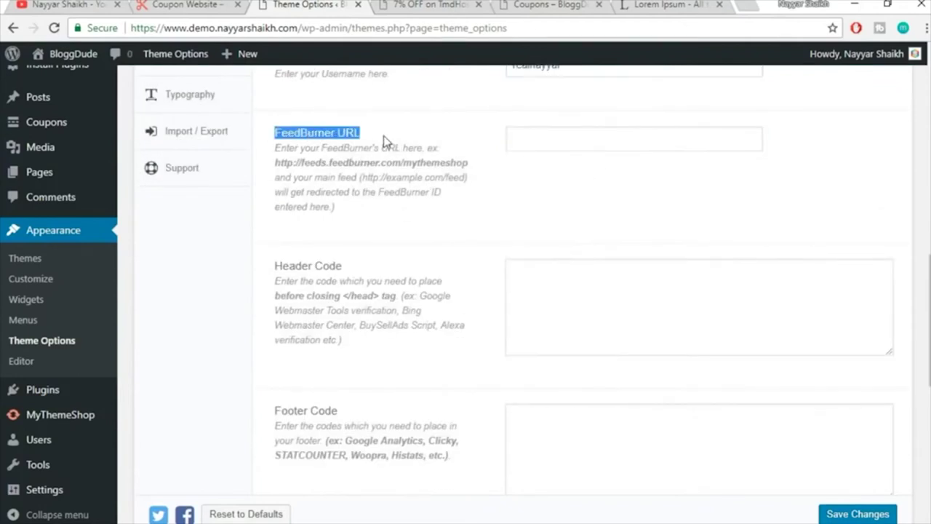
click(383, 140)
drag(276, 132, 370, 131)
click(357, 133)
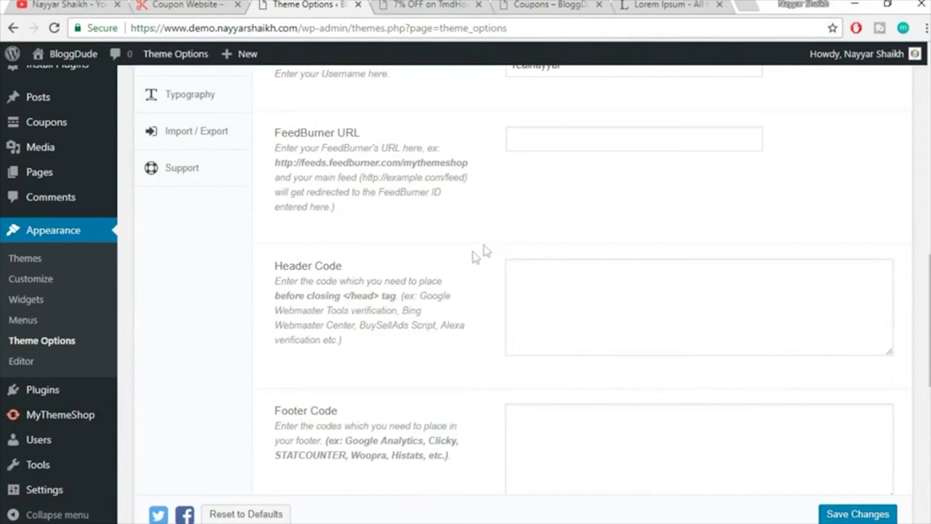
scroll(470, 266, down, 1)
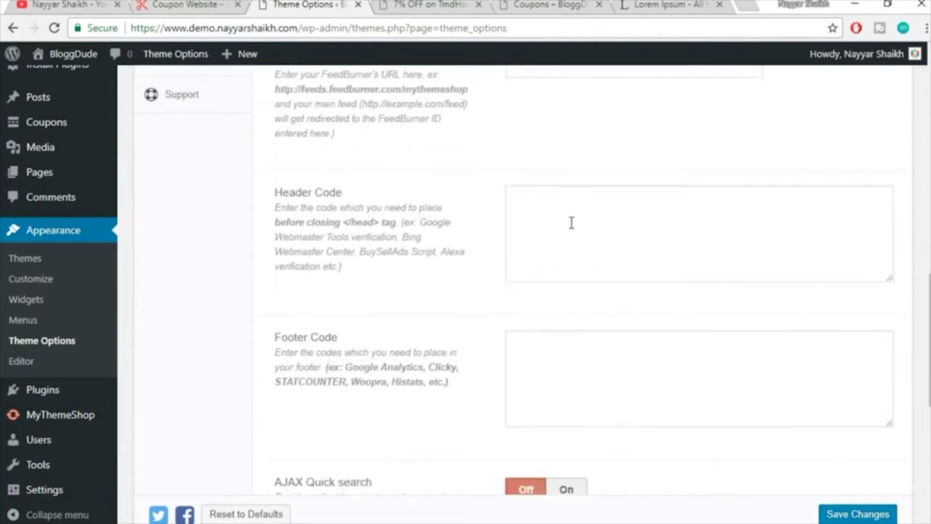
scroll(614, 235, down, 1)
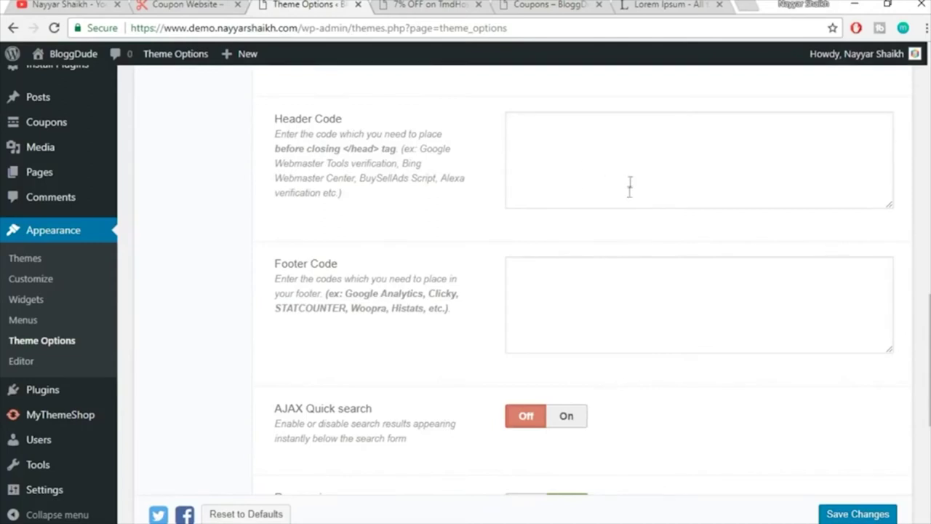
scroll(645, 287, down, 2)
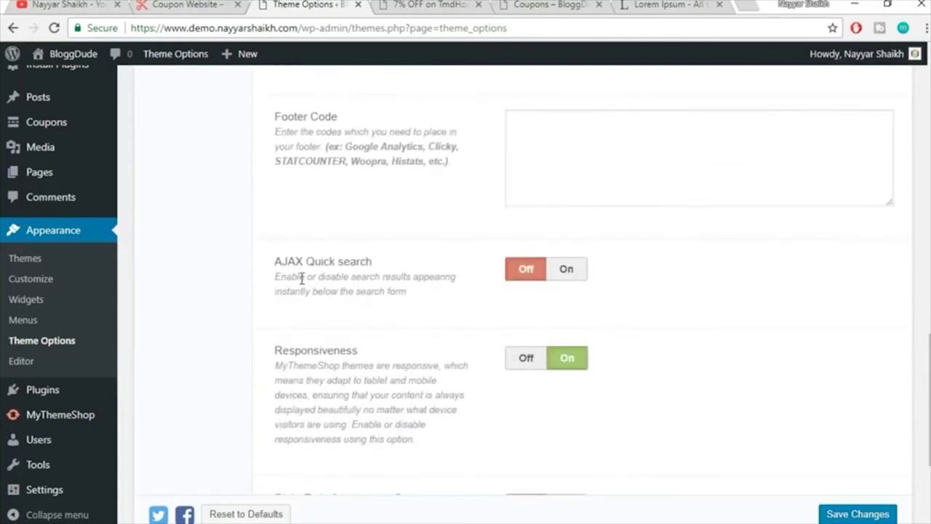
Switch AJAX Quick search to On, comparing against the 7% OFF TmdHosting coupon page
click(568, 276)
scroll(591, 286, down, 1)
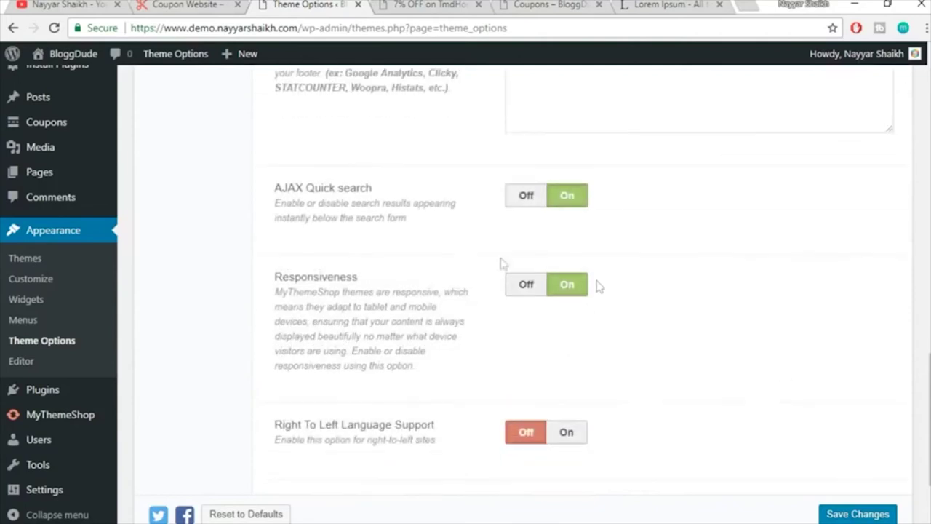
click(413, 5)
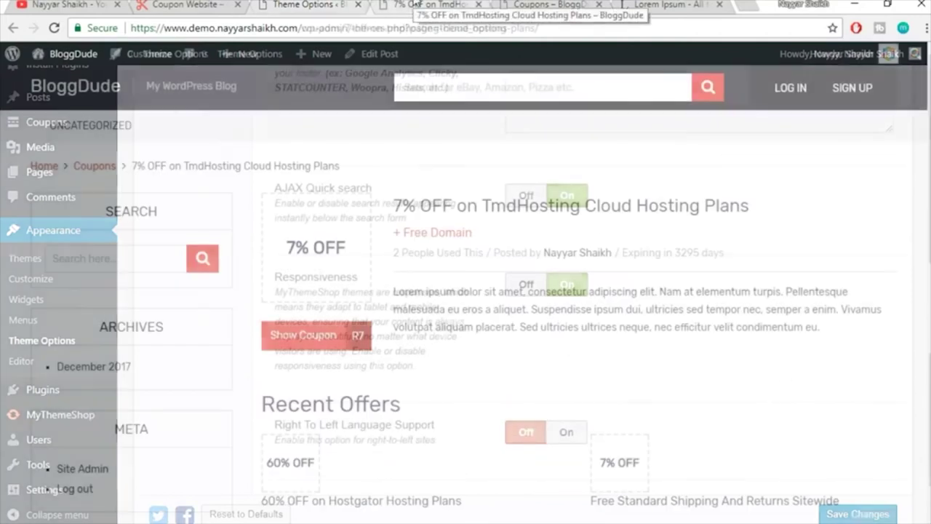
click(294, 4)
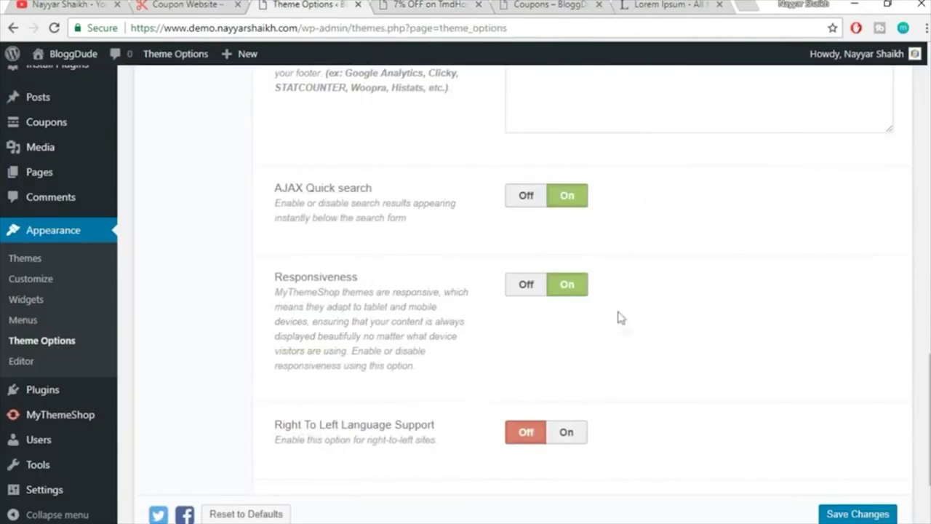
click(420, 5)
click(298, 4)
scroll(725, 286, down, 2)
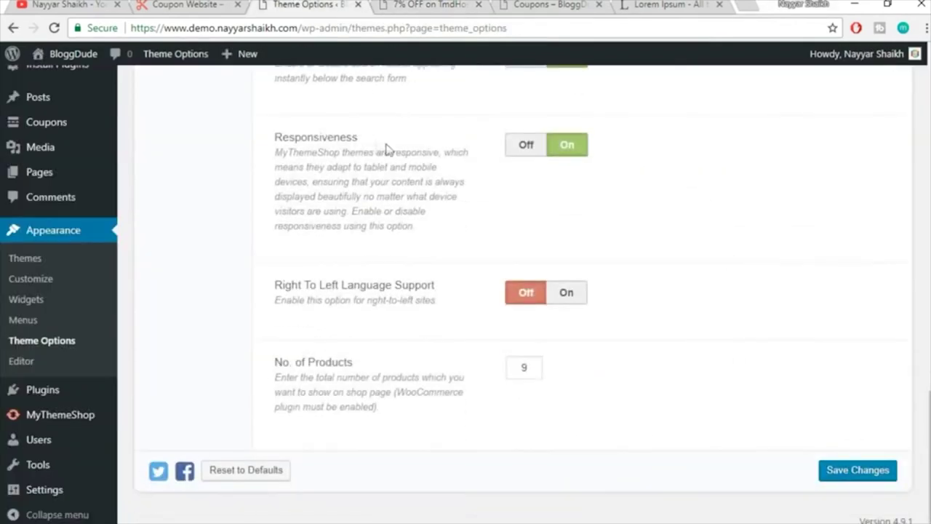
click(435, 4)
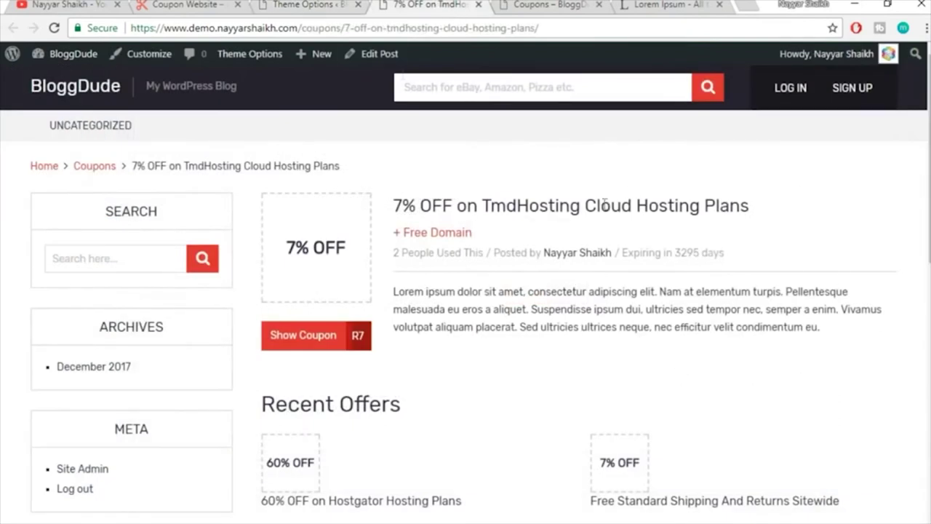
click(333, 5)
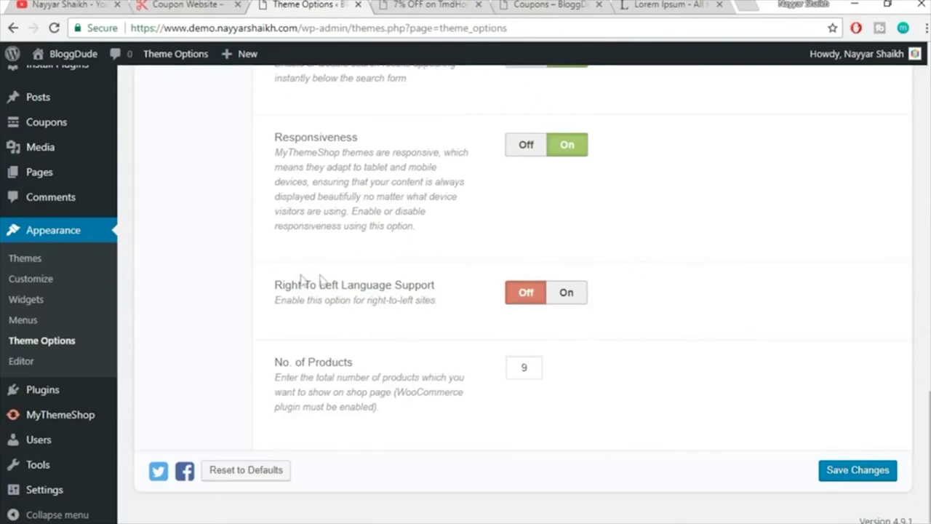
Read the Right To Left and Responsiveness options, then save the theme option changes
drag(274, 285, 339, 280)
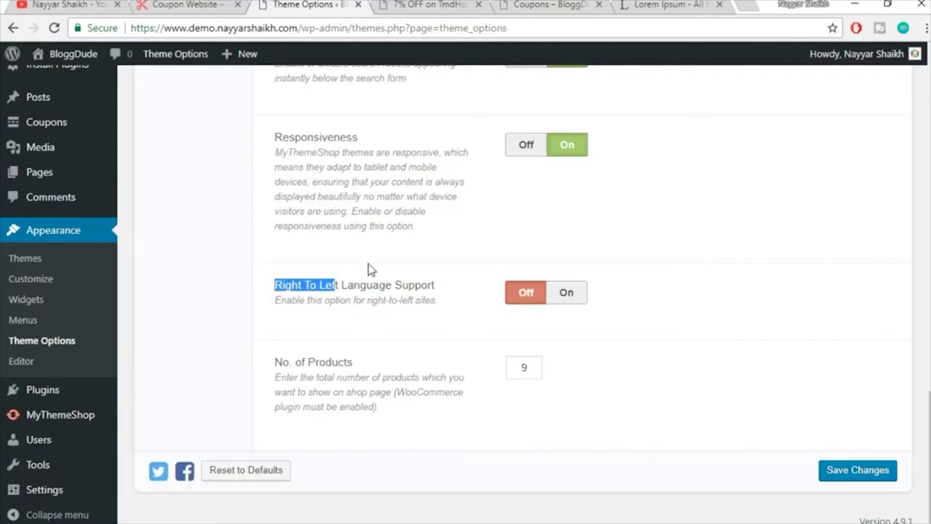
click(371, 268)
drag(277, 151, 424, 154)
click(459, 171)
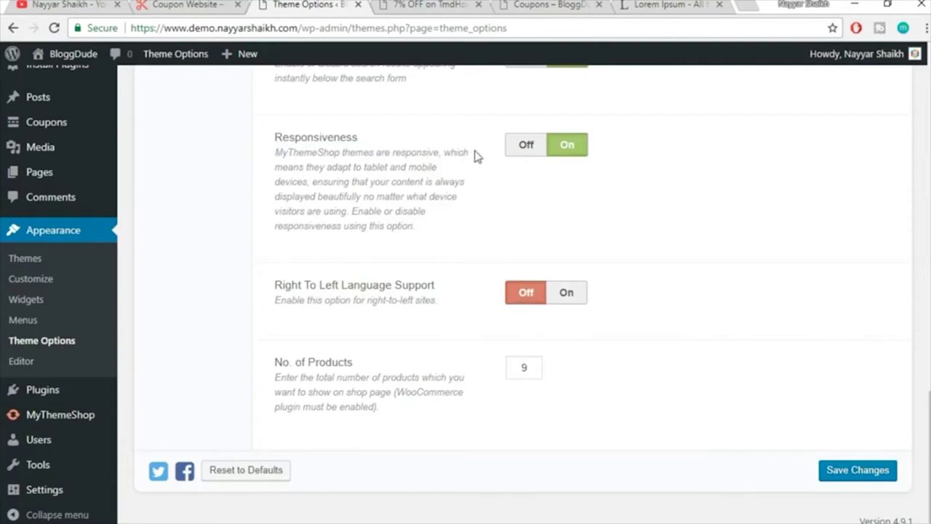
drag(474, 155, 295, 167)
click(294, 167)
click(865, 478)
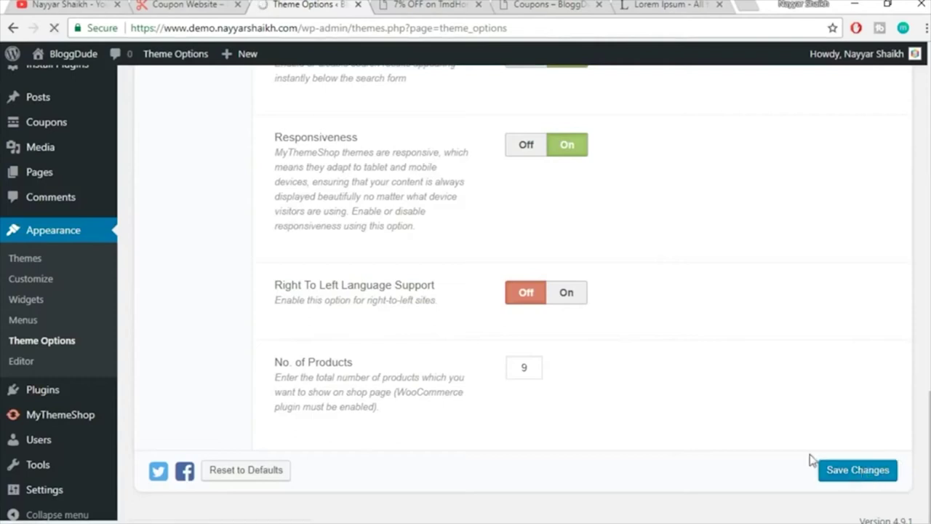
Reload the 7% OFF TmdHosting coupon page to show the new Coupon logo
click(458, 5)
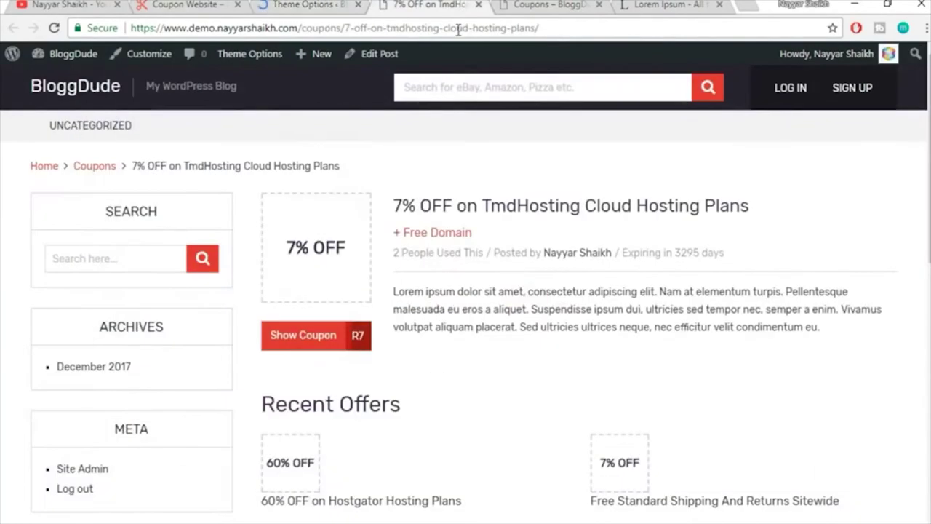
click(458, 29)
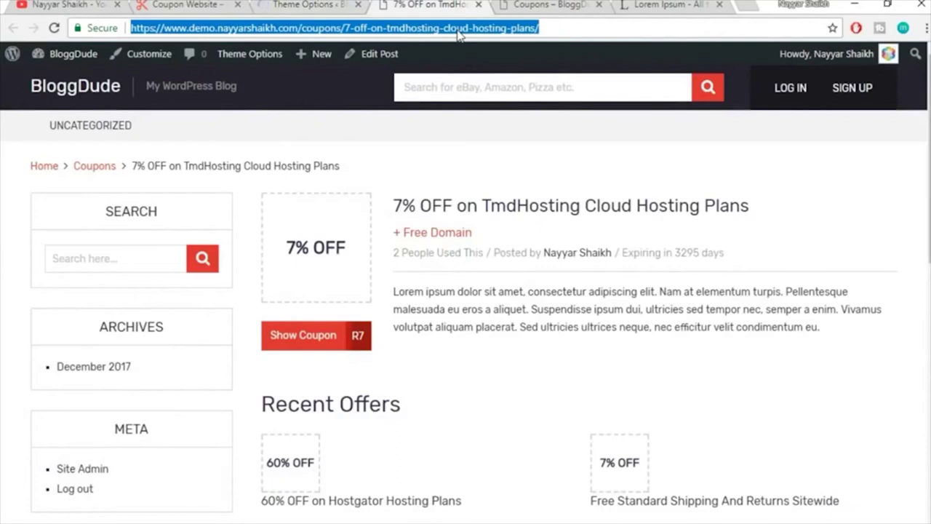
key(Return)
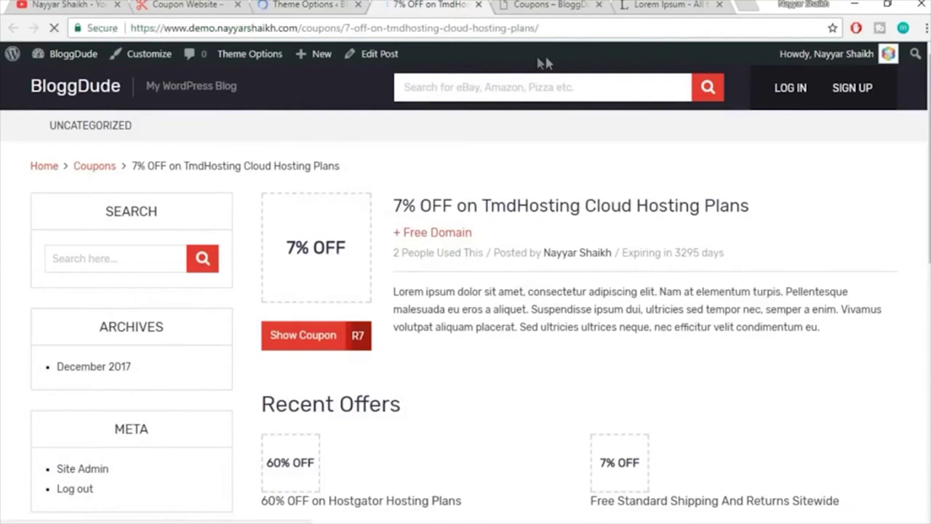
scroll(437, 334, down, 3)
scroll(437, 339, up, 3)
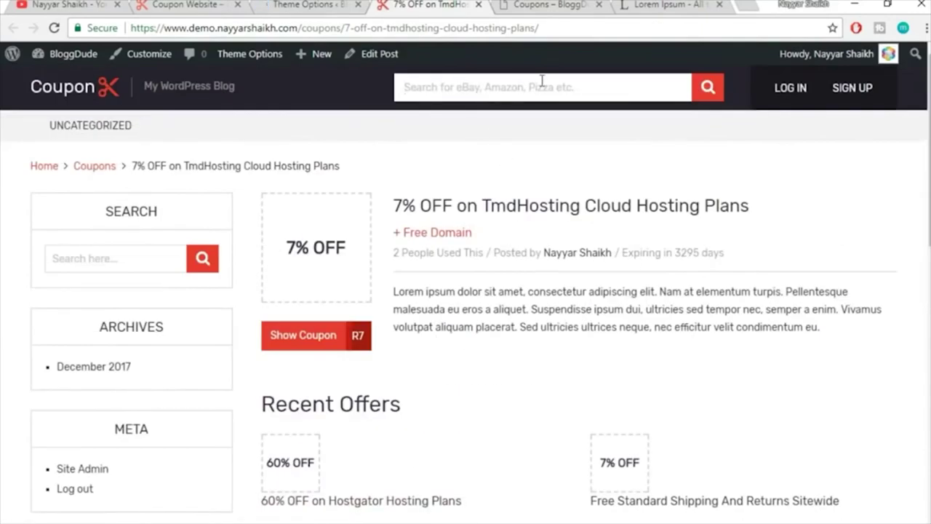
Try the header live search with 'a' and then 'host', then clear the box
text(amaz)
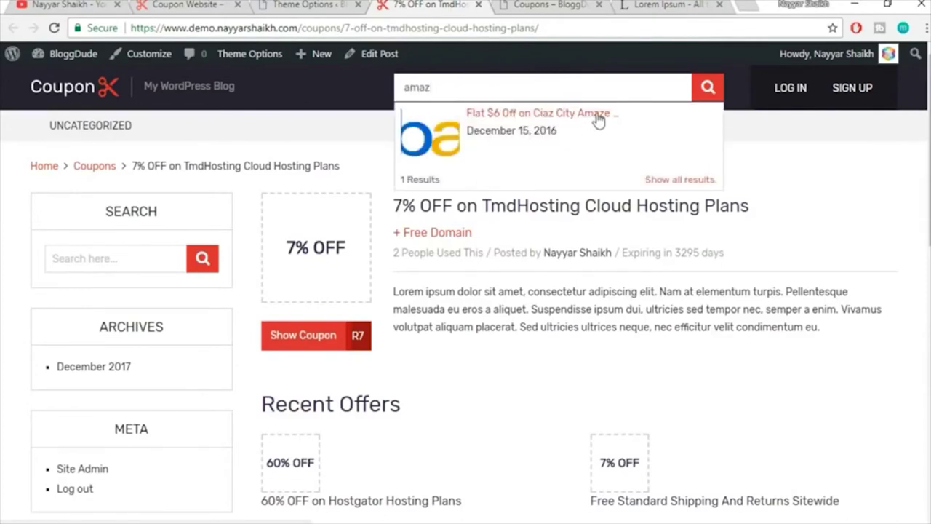
key(ctrl+a)
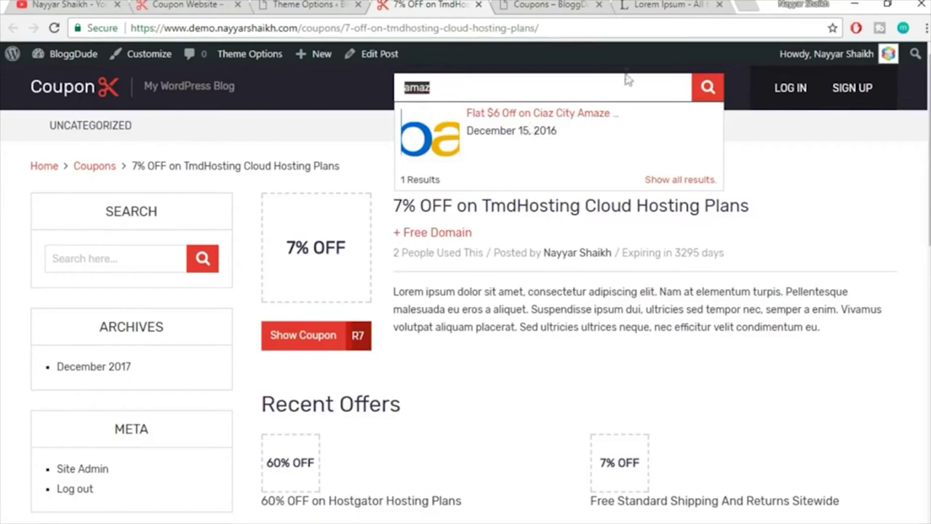
text(host)
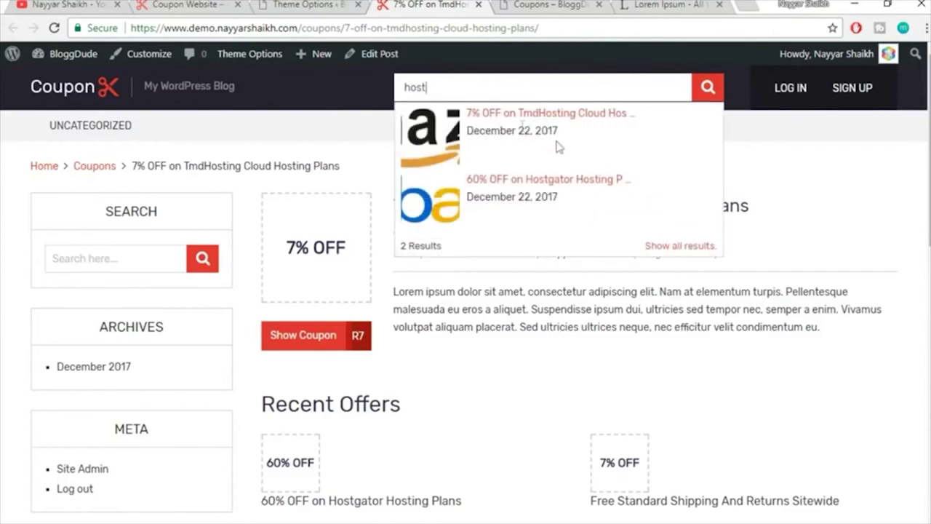
double_click(445, 86)
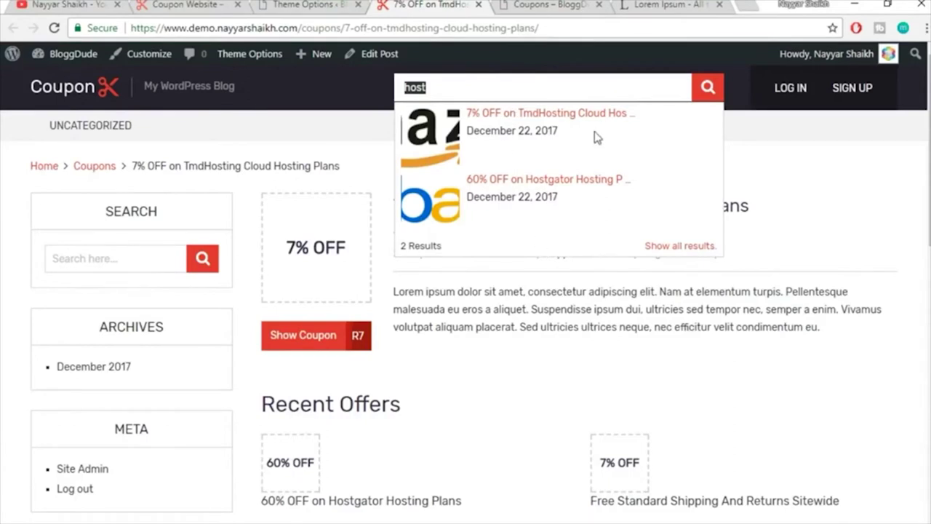
key(BackSpace)
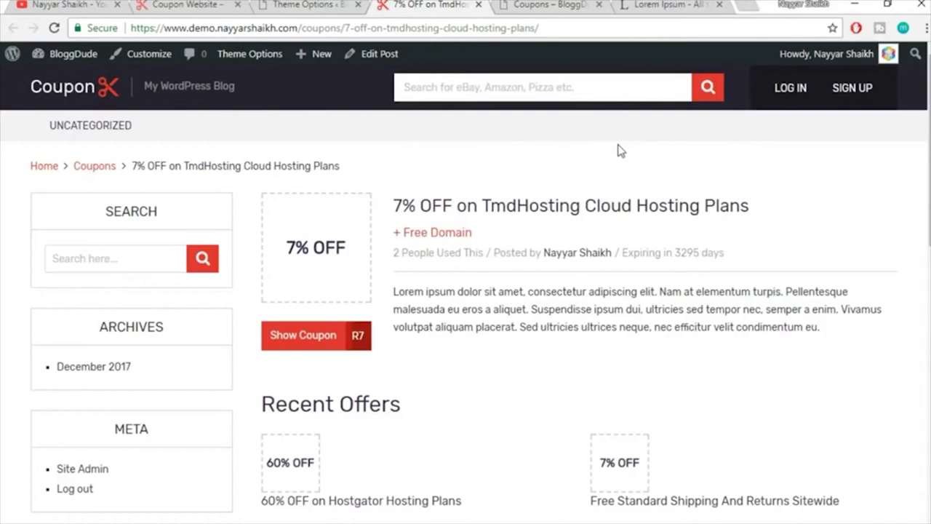
Open the theme's Performance settings and switch Prefetching to On
click(325, 4)
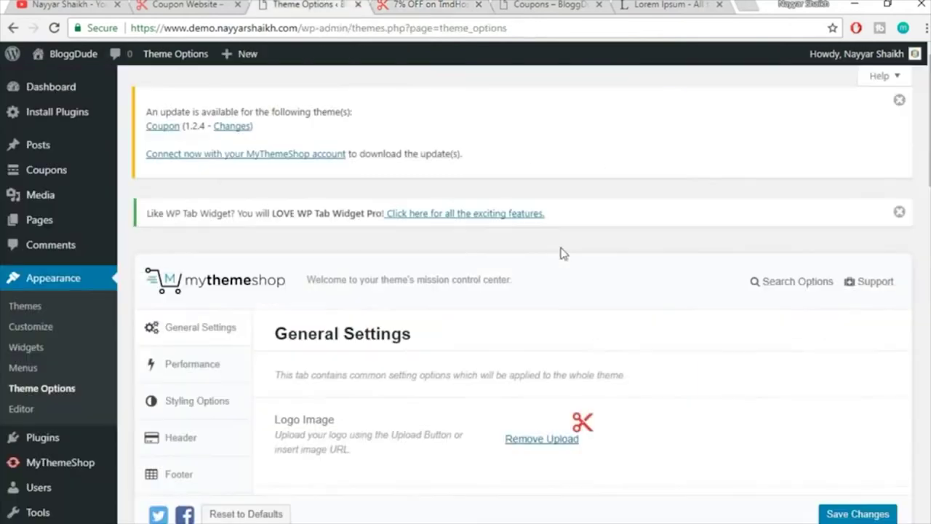
scroll(667, 353, down, 4)
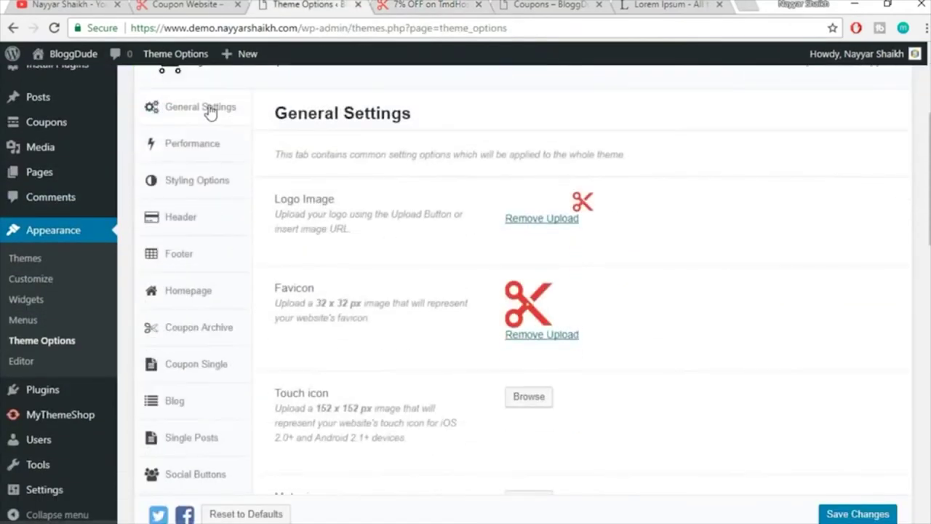
click(213, 146)
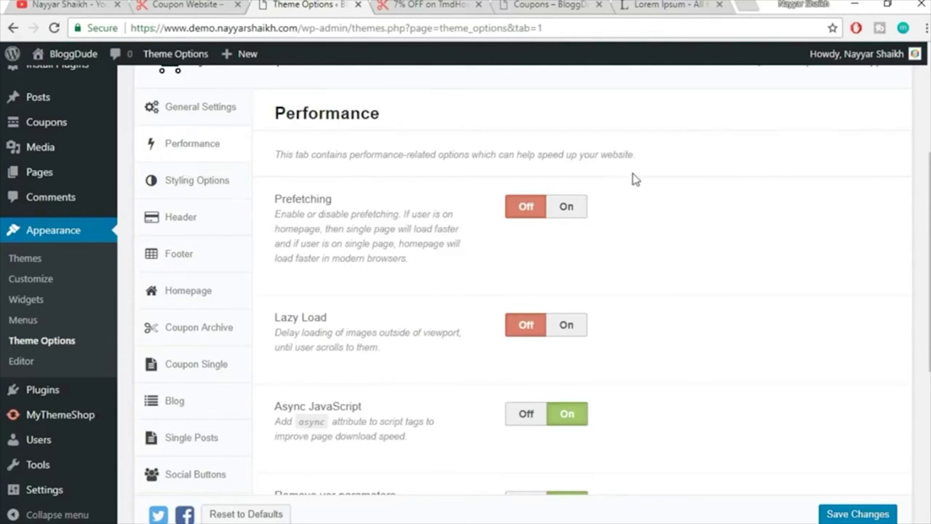
scroll(623, 212, down, 1)
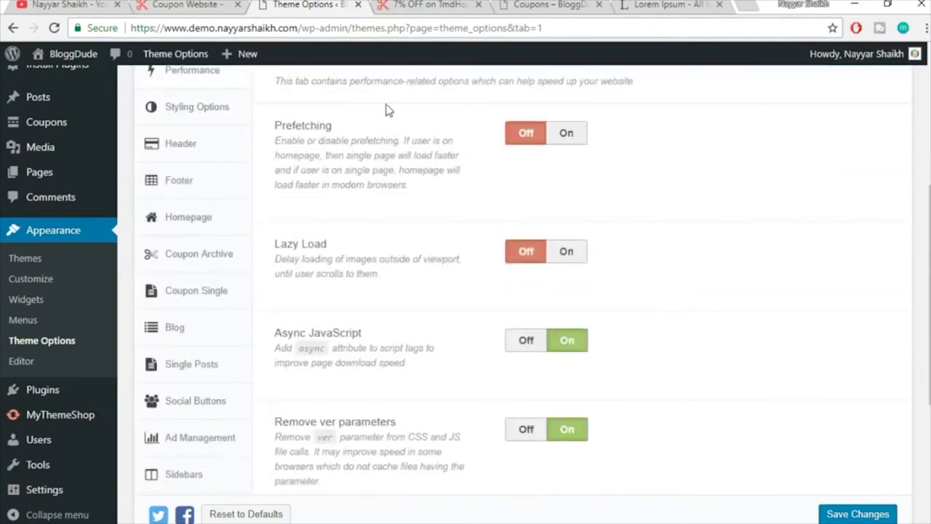
click(410, 7)
scroll(567, 336, down, 2)
scroll(568, 335, down, 2)
scroll(580, 415, up, 5)
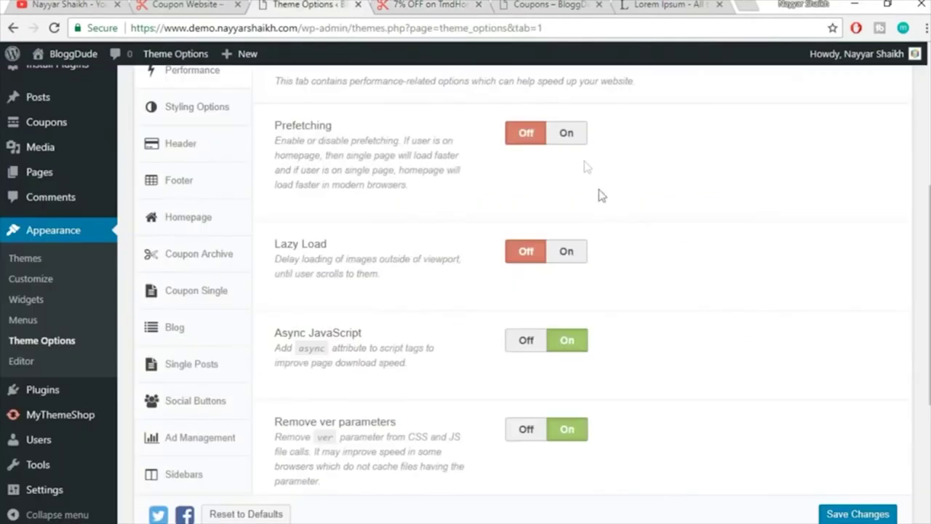
click(564, 135)
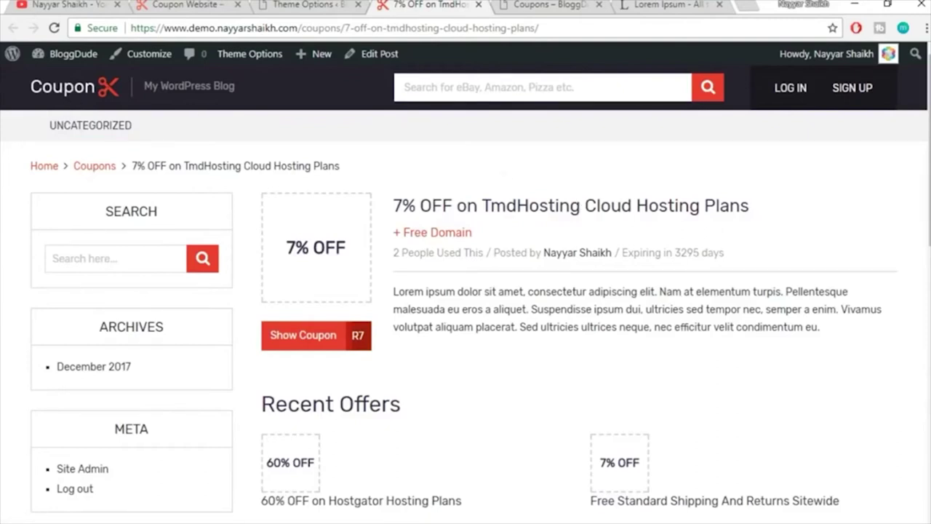
Switch Lazy Load to On, then go back to the coupon page
click(306, 4)
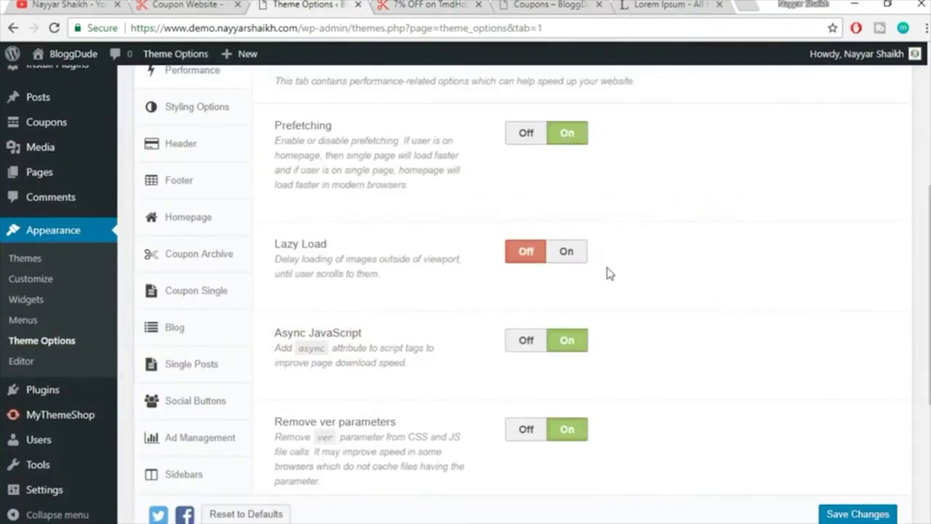
scroll(733, 305, up, 2)
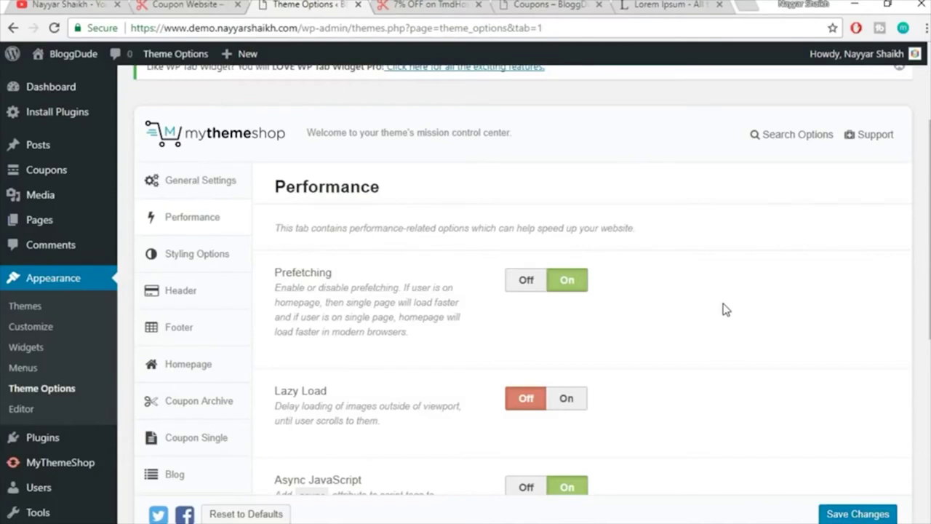
scroll(731, 323, down, 2)
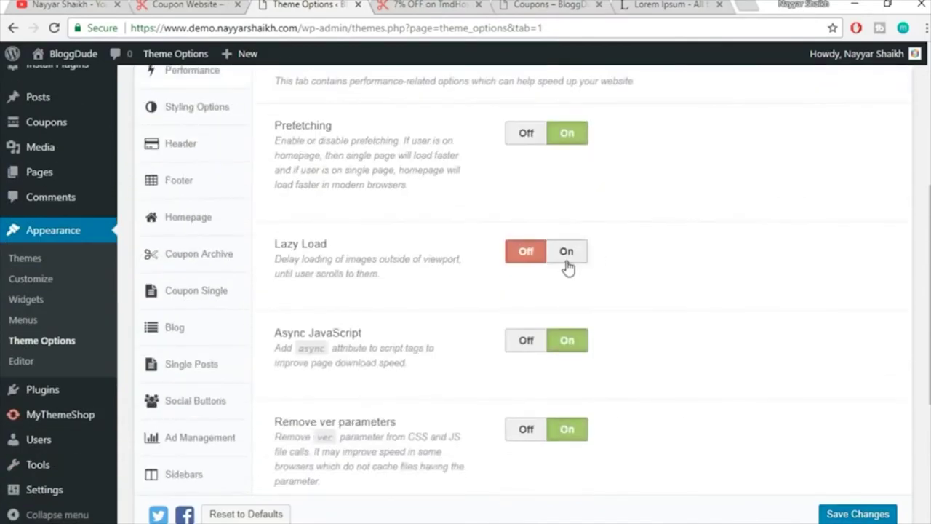
click(567, 252)
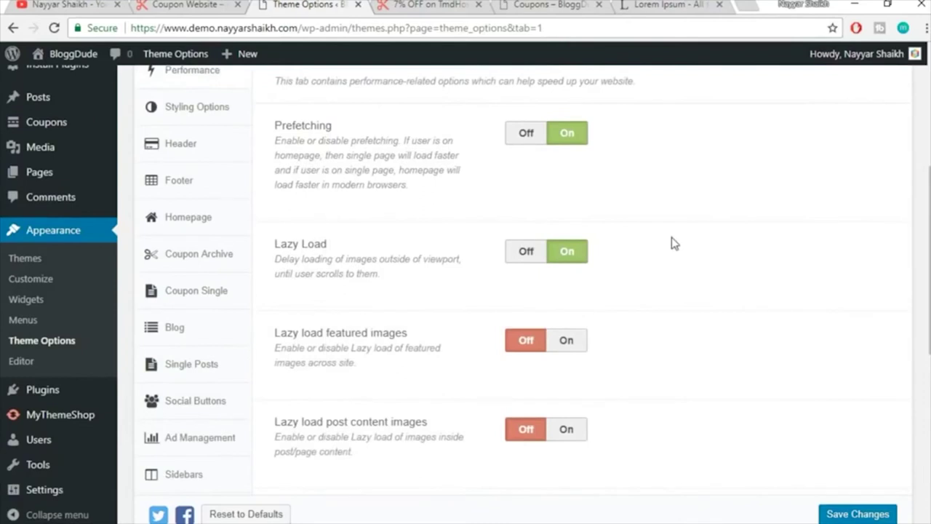
click(451, 4)
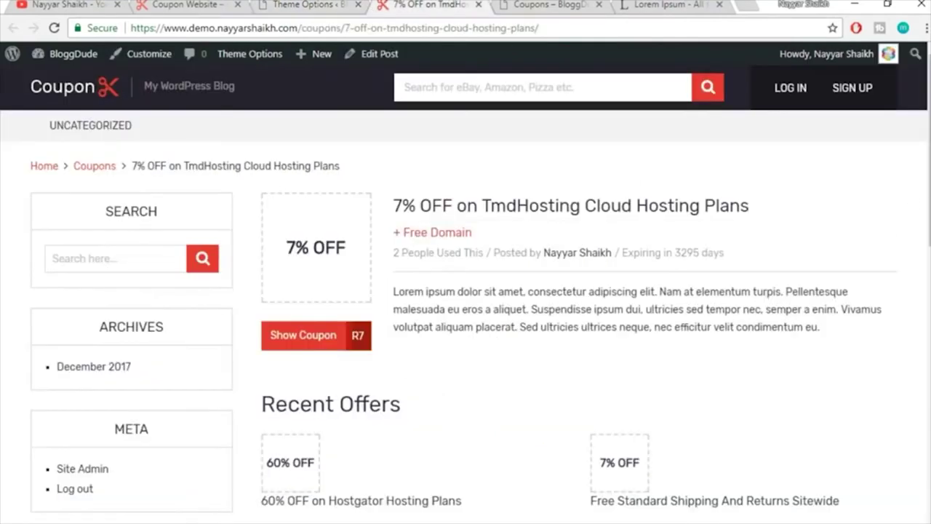
scroll(844, 251, down, 3)
scroll(603, 371, down, 2)
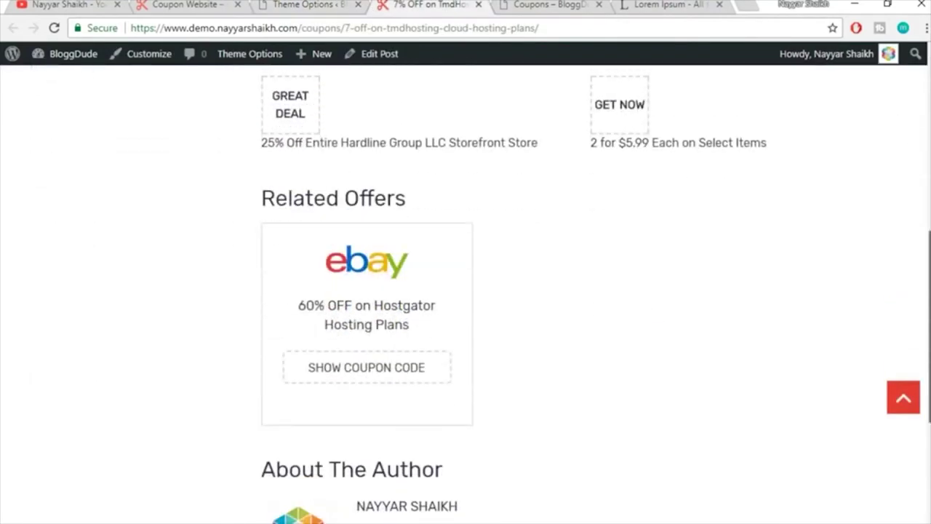
scroll(603, 371, down, 4)
scroll(603, 371, up, 4)
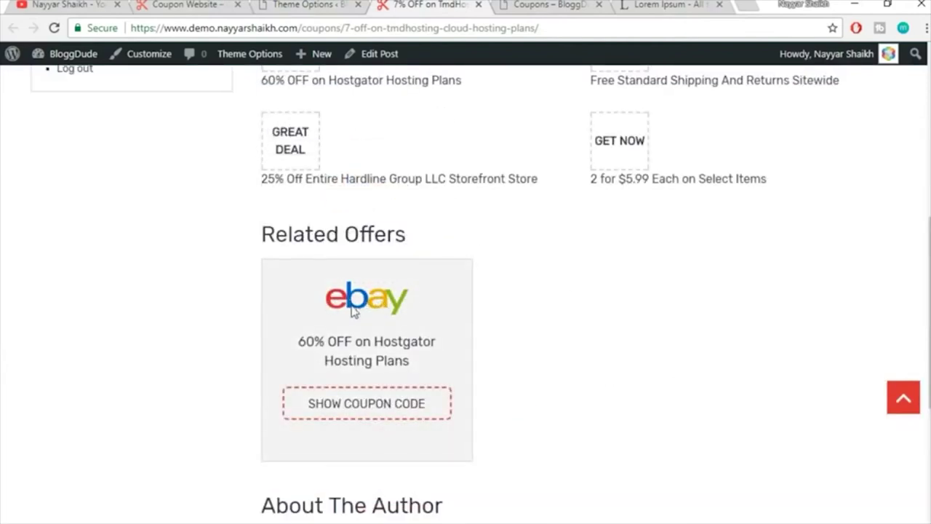
scroll(735, 277, down, 2)
scroll(758, 318, down, 2)
scroll(584, 325, up, 2)
scroll(617, 376, up, 8)
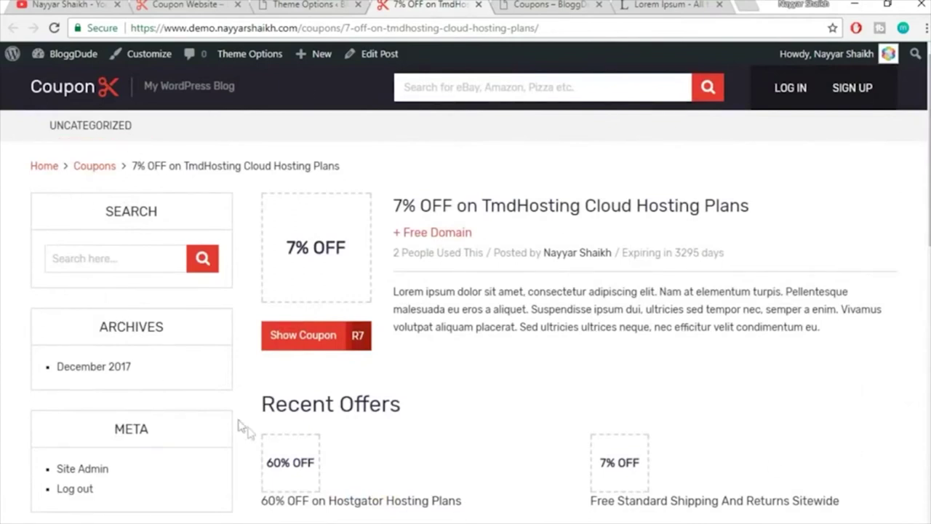
scroll(248, 427, down, 2)
scroll(359, 391, down, 2)
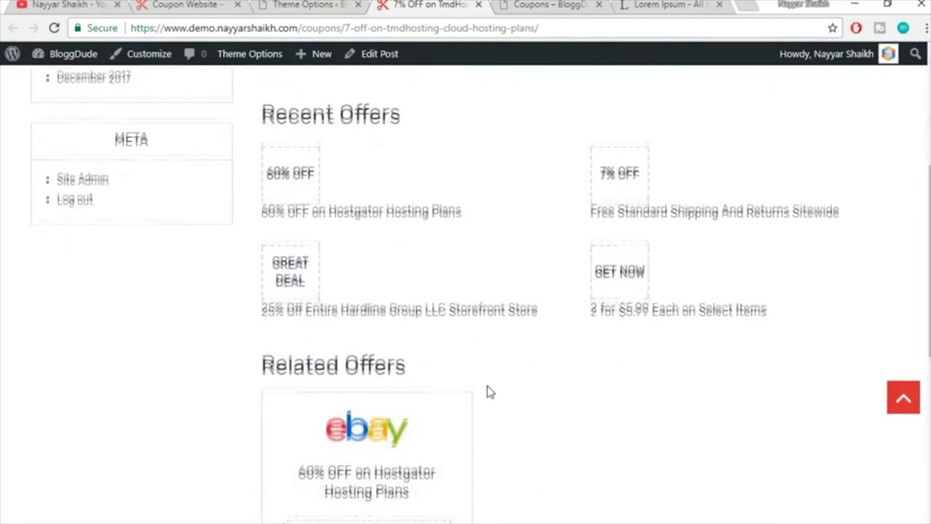
scroll(488, 391, down, 1)
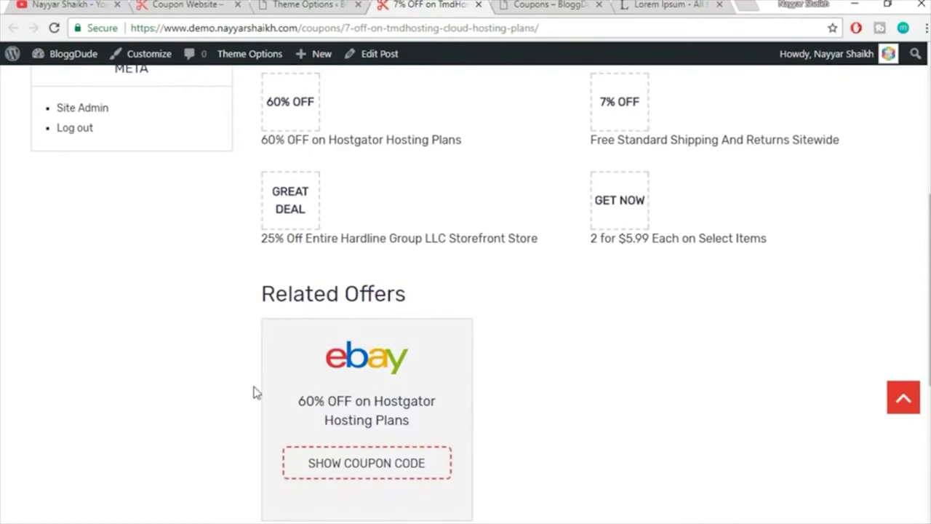
scroll(558, 495, up, 4)
scroll(558, 497, up, 1)
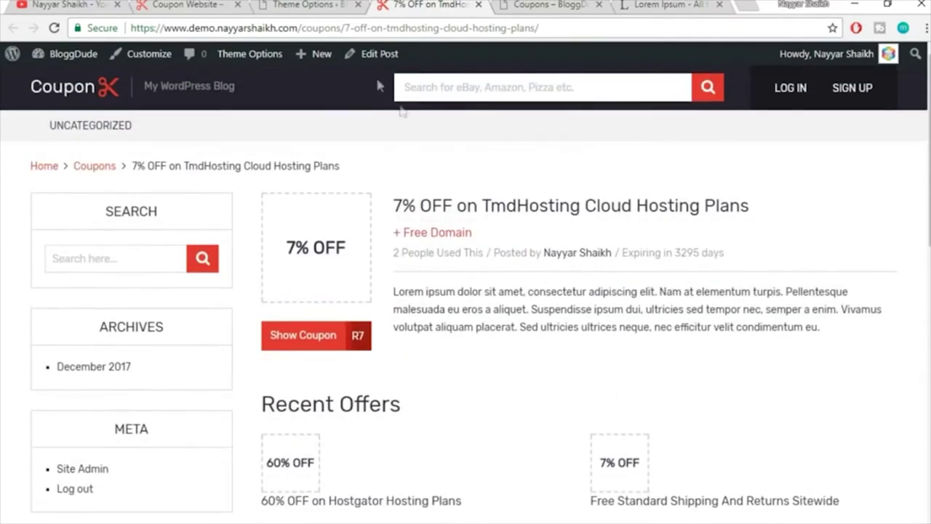
Turn on lazy loading for post content images, briefly checking the coupon page
click(306, 4)
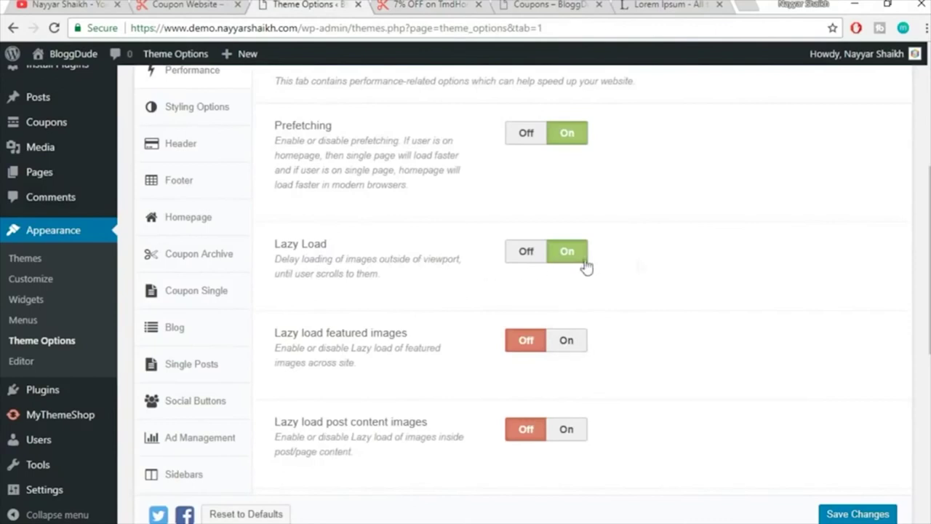
scroll(714, 309, down, 1)
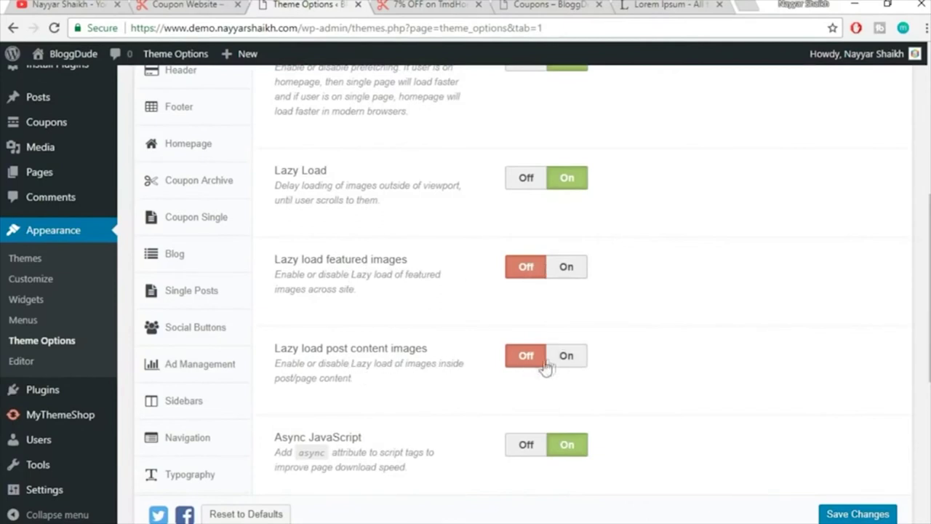
click(576, 359)
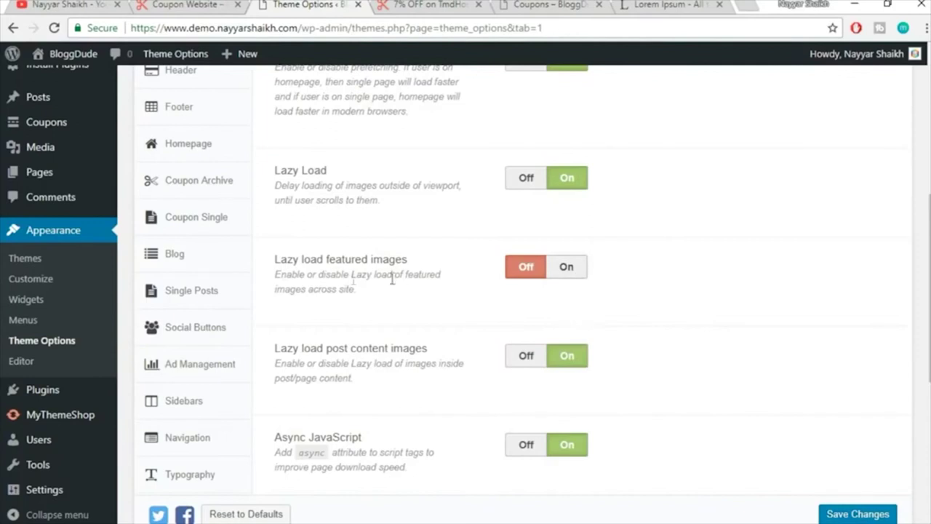
drag(419, 263, 323, 260)
click(346, 258)
click(413, 4)
scroll(517, 339, down, 3)
scroll(469, 275, up, 1)
click(294, 3)
Review the featured-image and Async JavaScript options, then save the Performance settings
scroll(345, 364, down, 1)
drag(352, 272, 415, 274)
drag(404, 185, 323, 185)
click(365, 272)
drag(353, 275, 438, 273)
click(549, 279)
scroll(694, 299, down, 2)
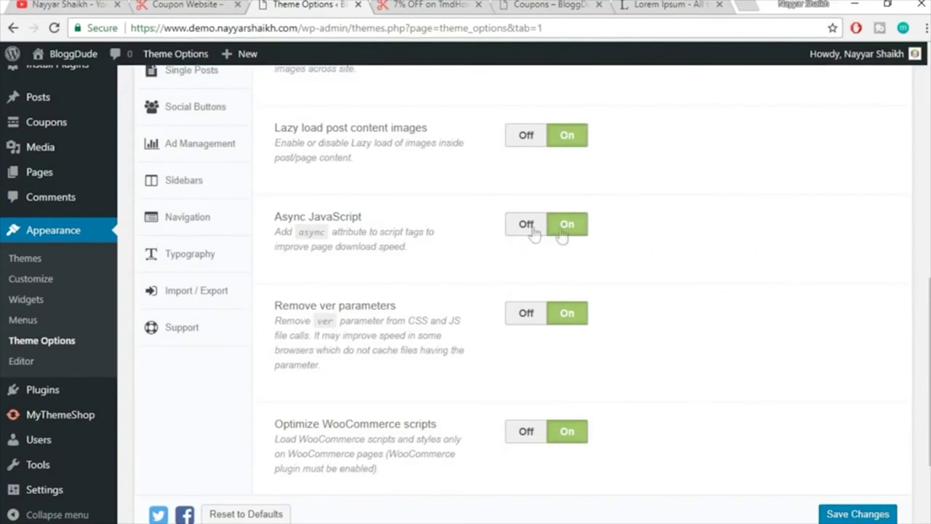
scroll(713, 276, down, 1)
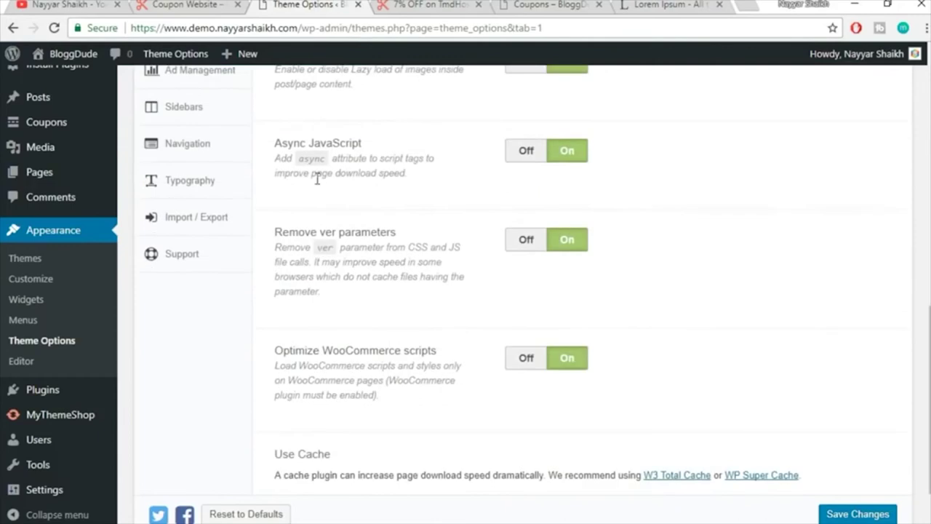
drag(410, 177, 289, 158)
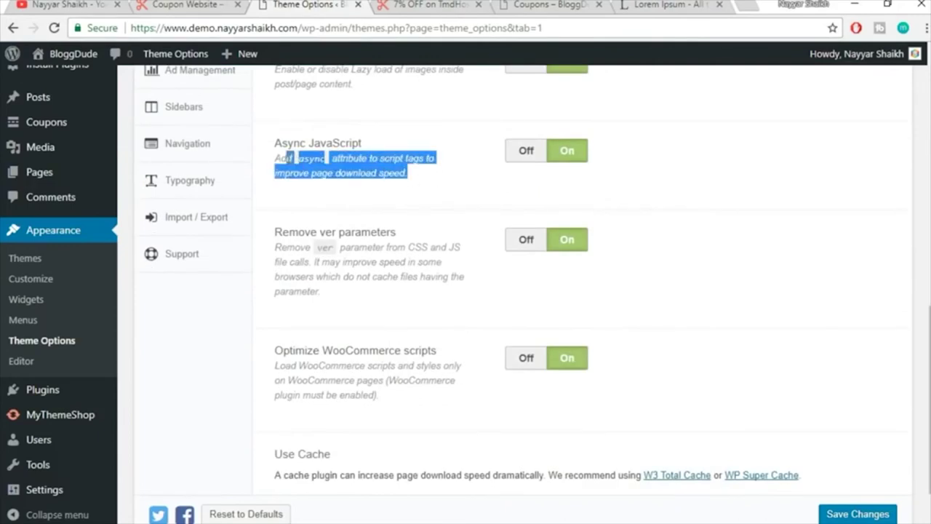
click(318, 177)
scroll(653, 245, down, 1)
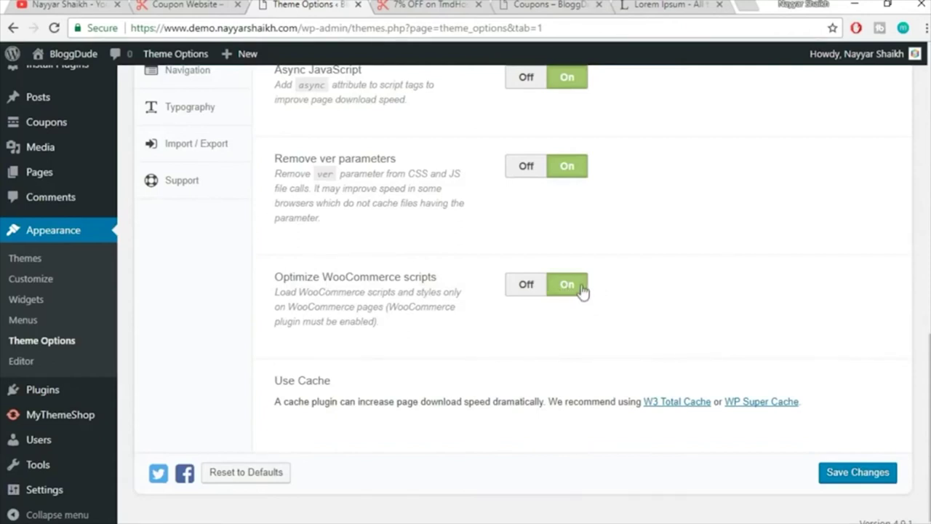
click(853, 483)
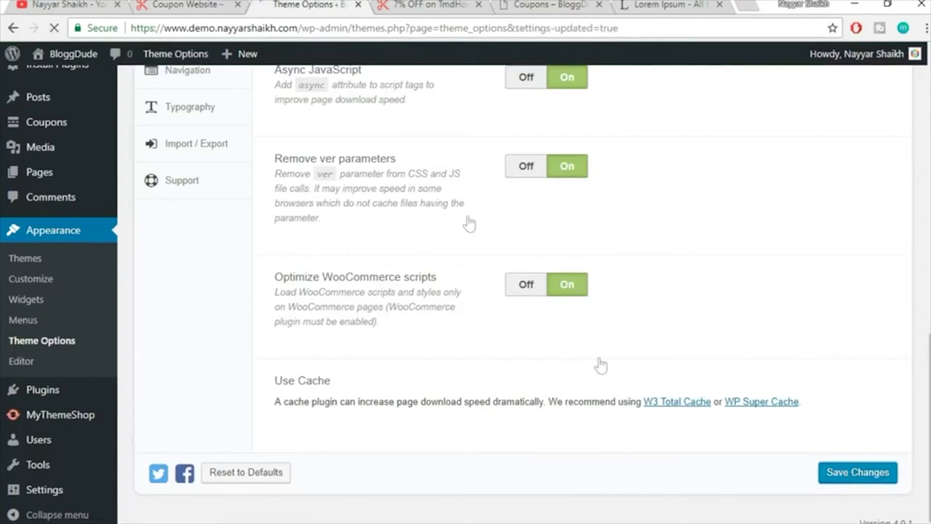
View the live coupon page, then return to the Theme Options tab
click(420, 4)
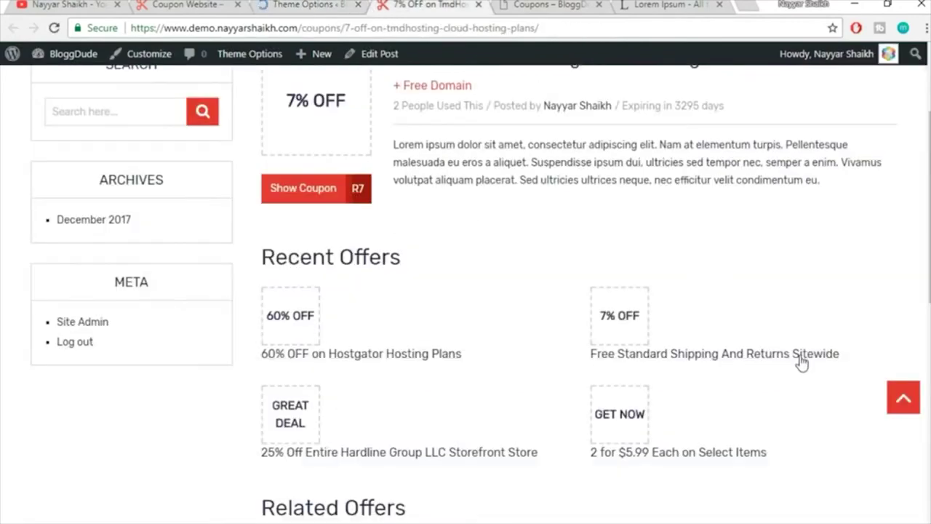
scroll(800, 358, up, 3)
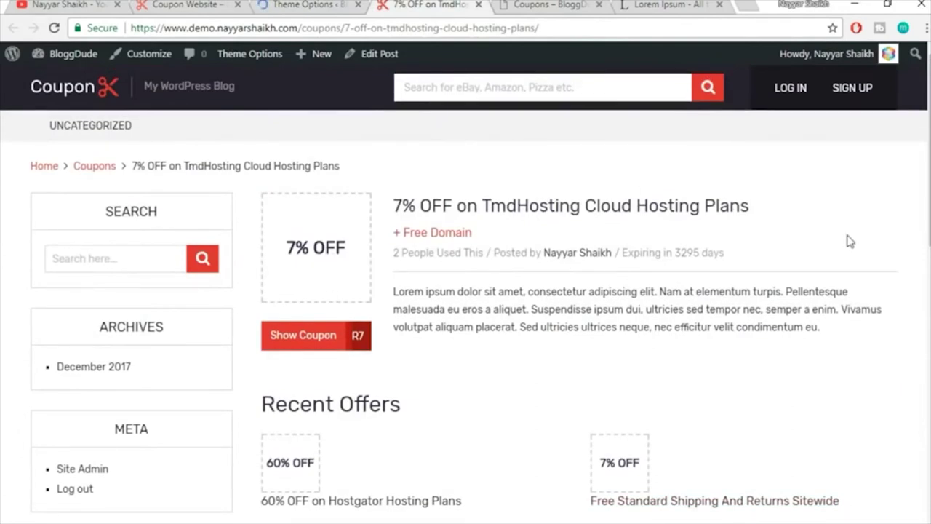
key(ctrl+shift+Tab)
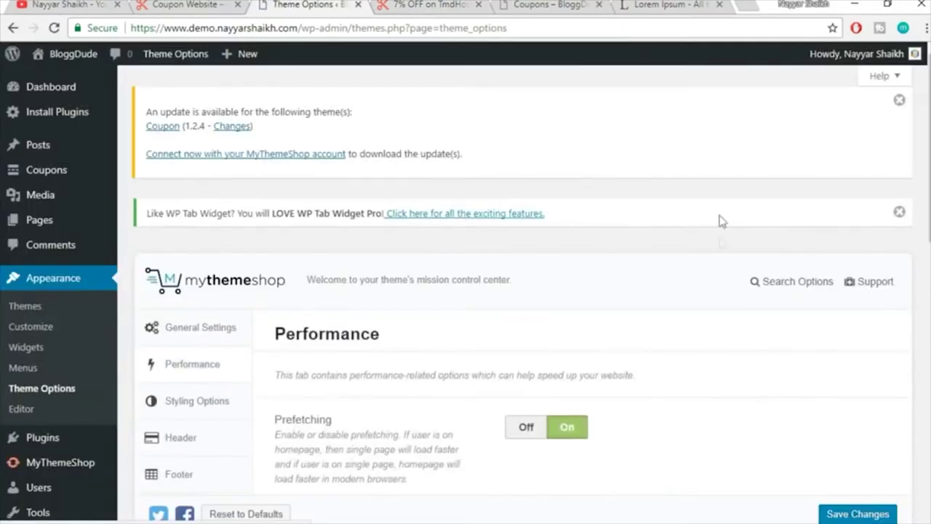
Open Styling Options and compare with the current look of the coupon page
scroll(732, 326, down, 1)
scroll(732, 326, down, 1)
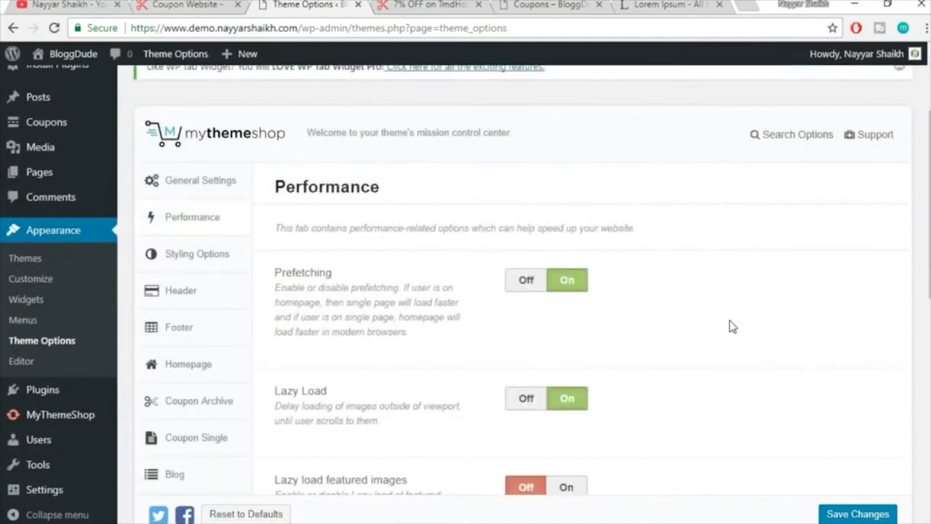
scroll(732, 326, down, 1)
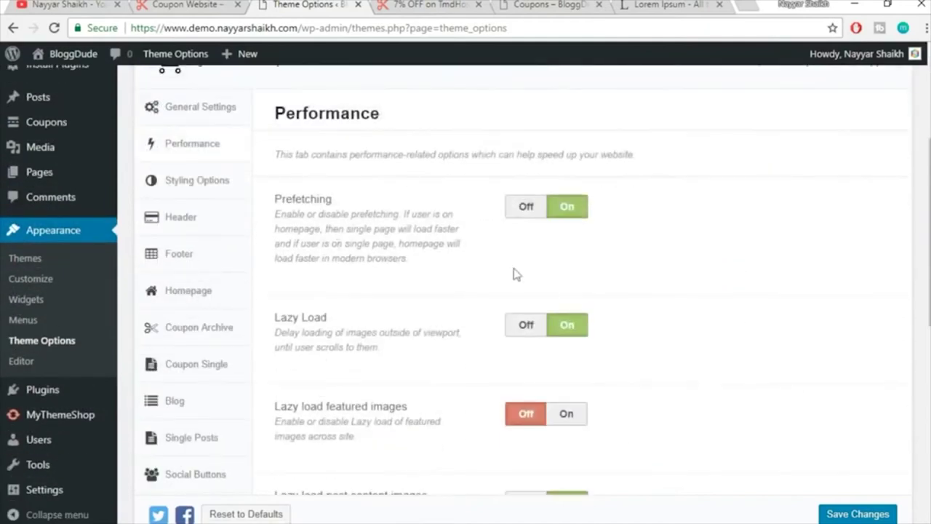
click(197, 196)
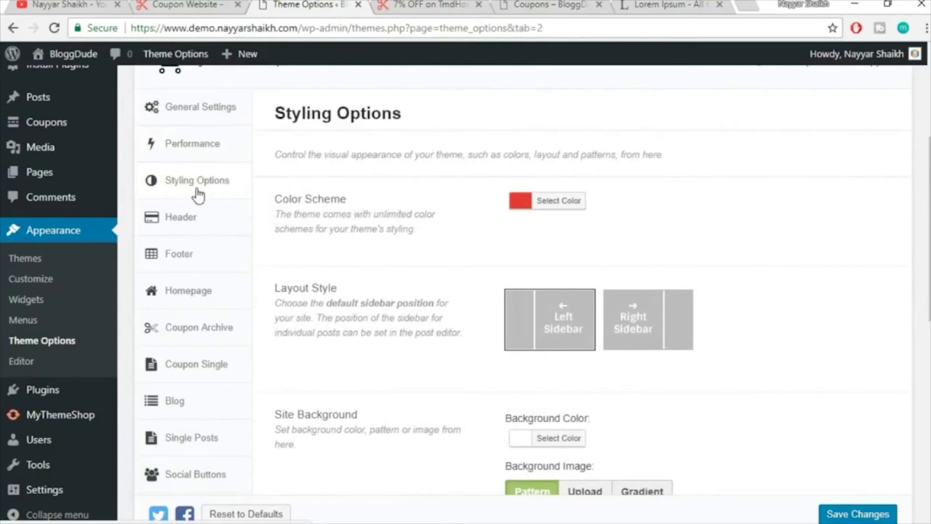
scroll(741, 216, down, 1)
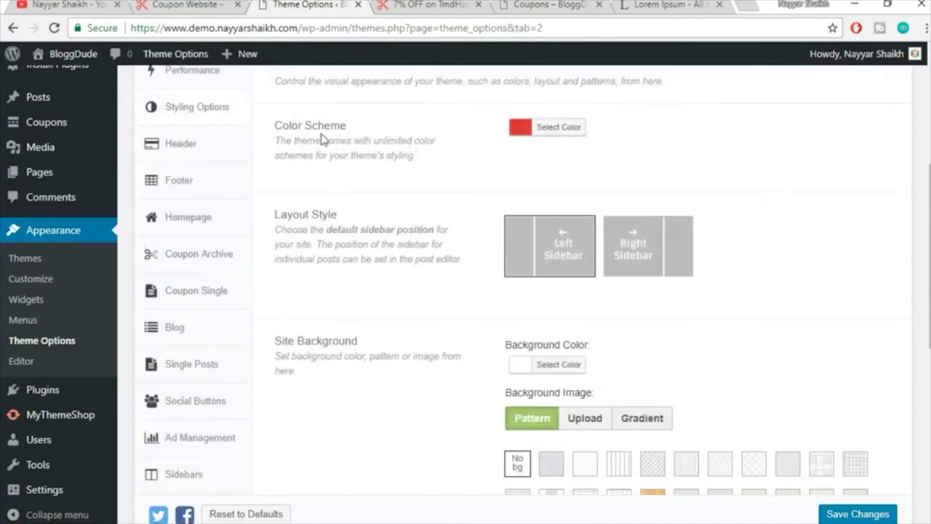
click(408, 4)
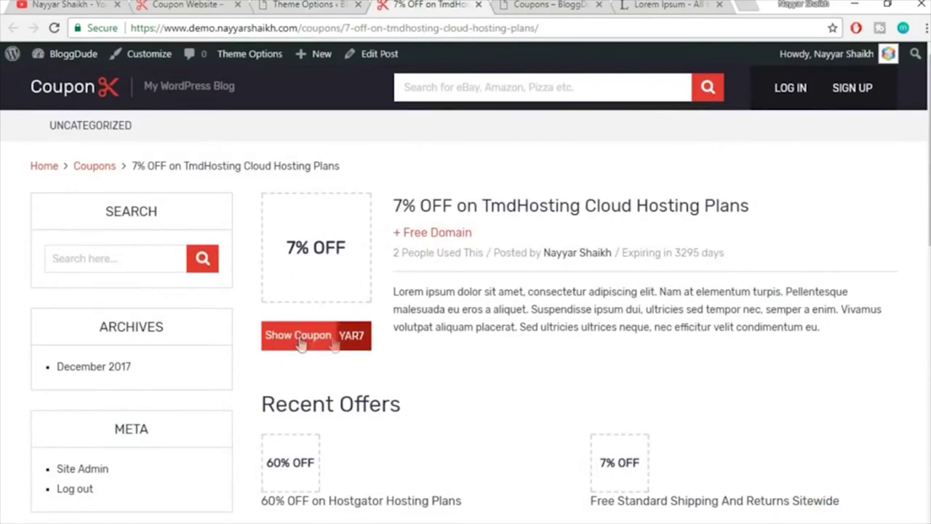
click(339, 4)
Change the Color Scheme from red #e73931 to cyan #2abec9 and save
click(558, 129)
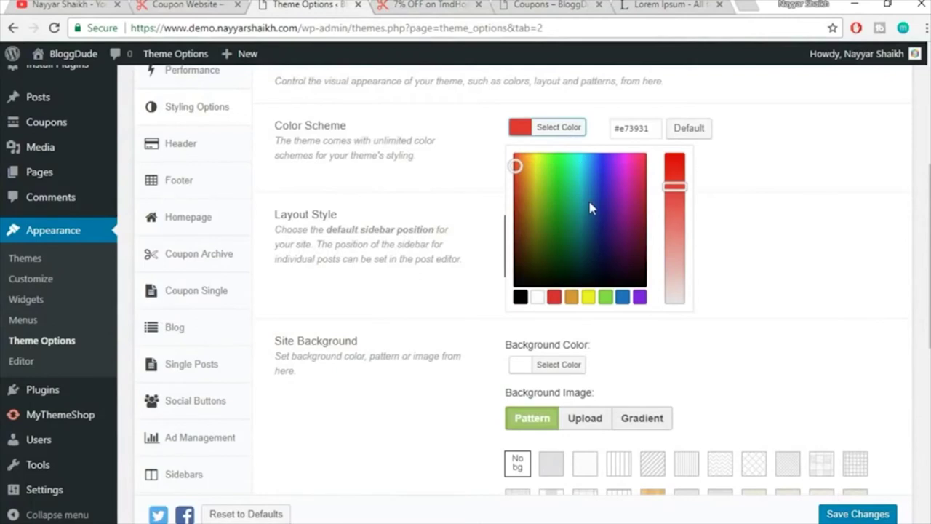
mouse_move(578, 183)
mouse_down()
mouse_move(582, 163)
mouse_move(582, 182)
mouse_up()
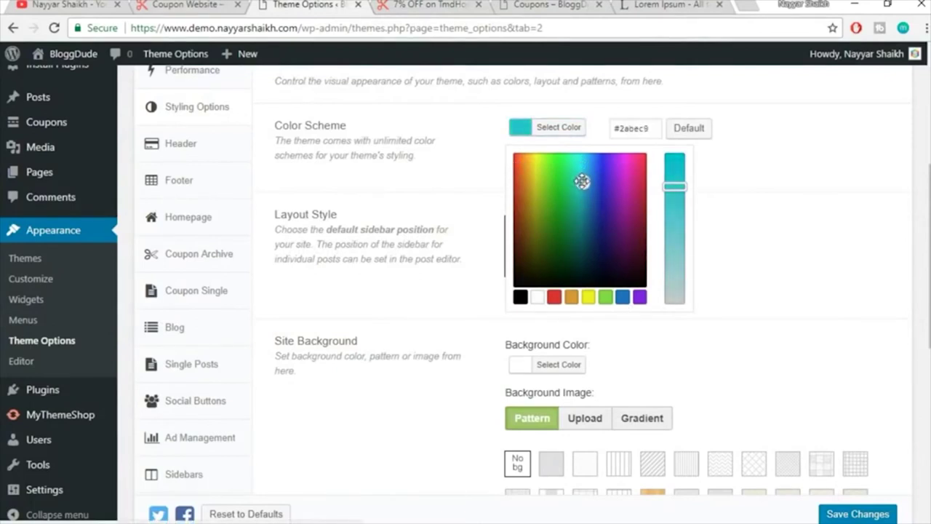
click(755, 187)
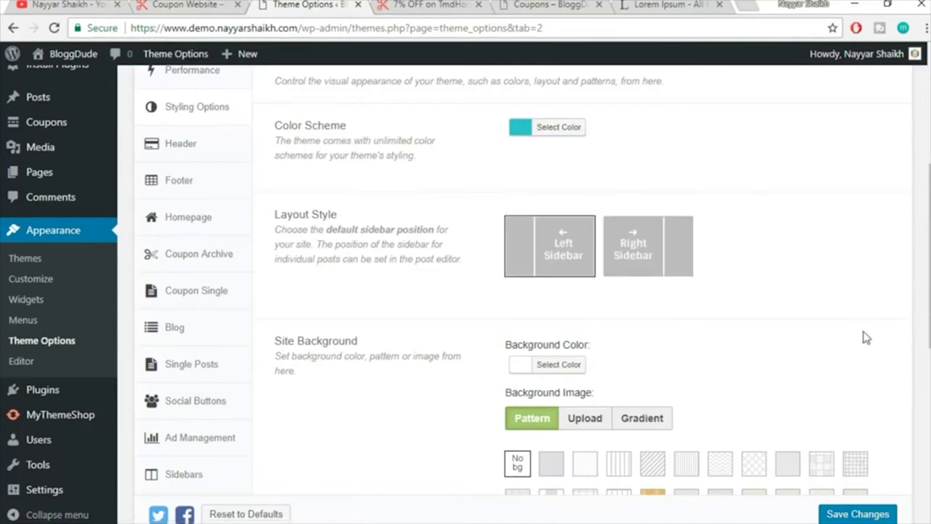
scroll(468, 339, down, 5)
scroll(755, 366, down, 1)
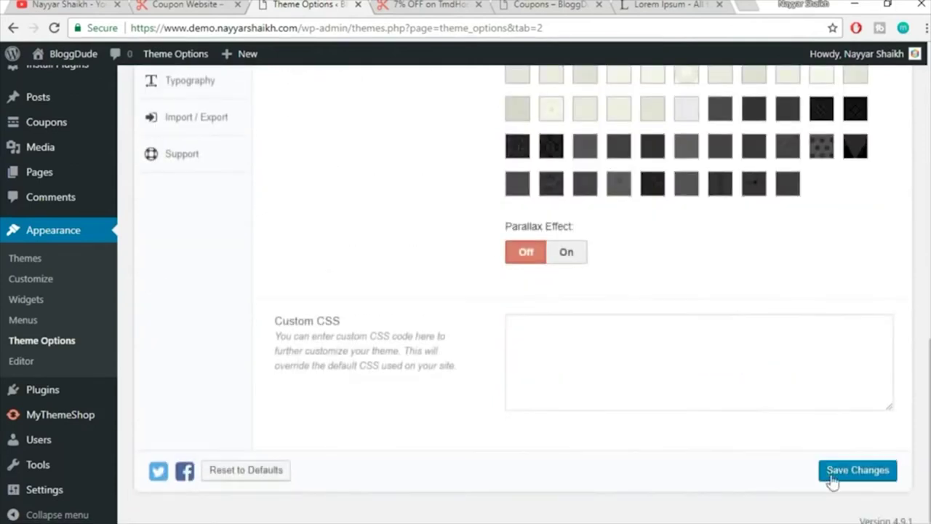
click(858, 470)
Reload the 7% OFF TmdHosting coupon page and scroll to see the teal buttons and links
click(448, 6)
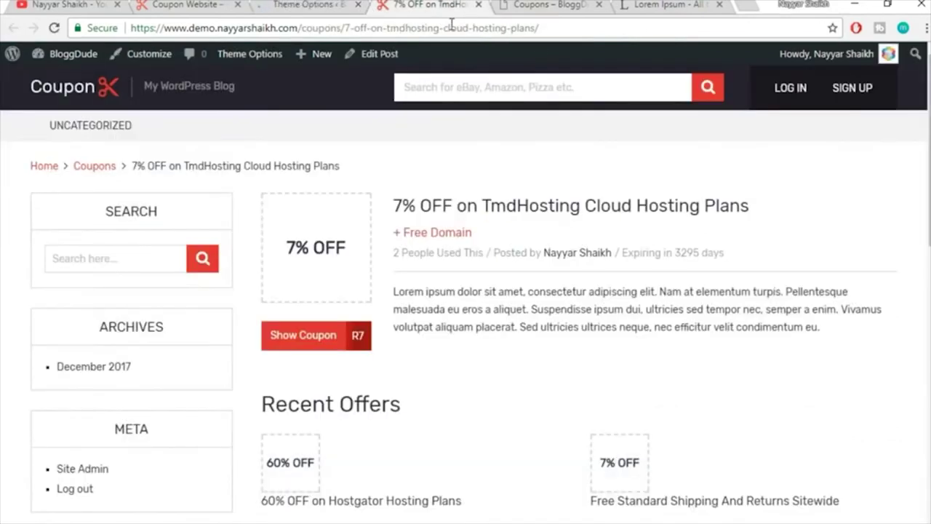
click(451, 28)
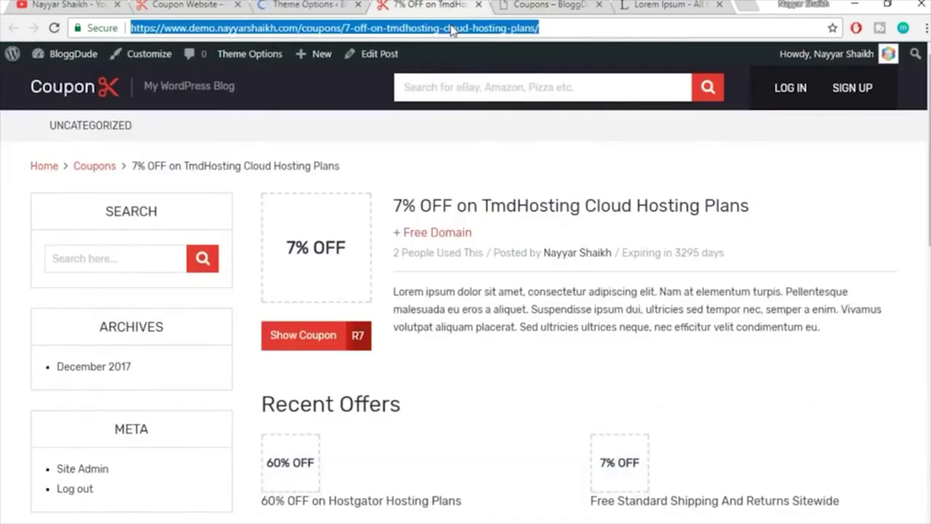
key(Return)
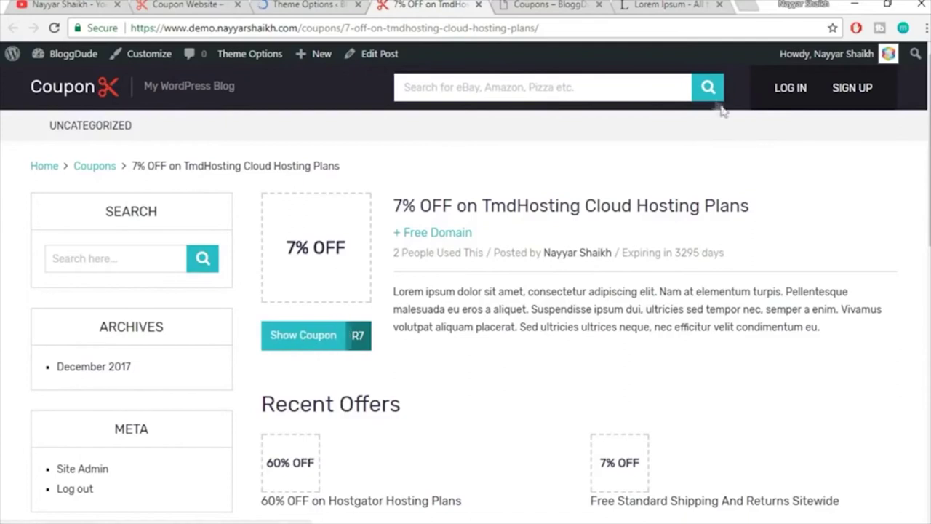
scroll(773, 291, down, 10)
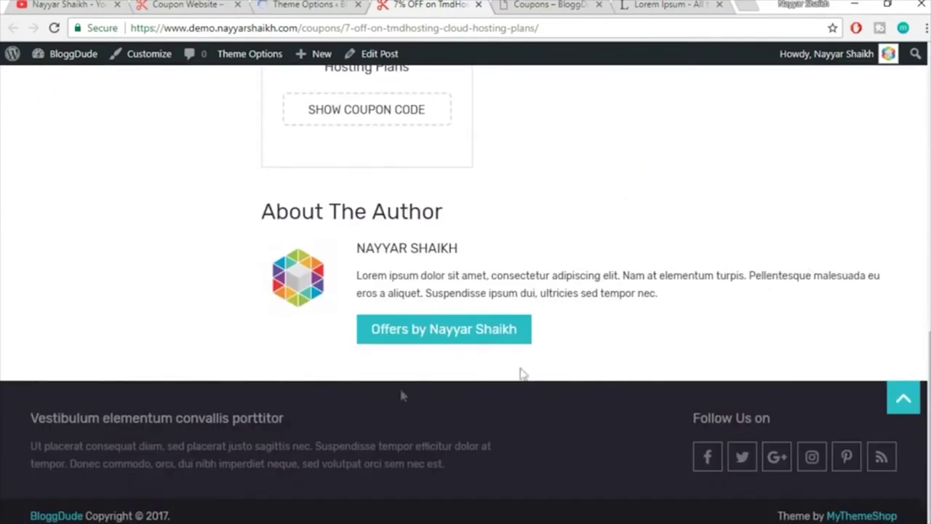
scroll(605, 393, up, 15)
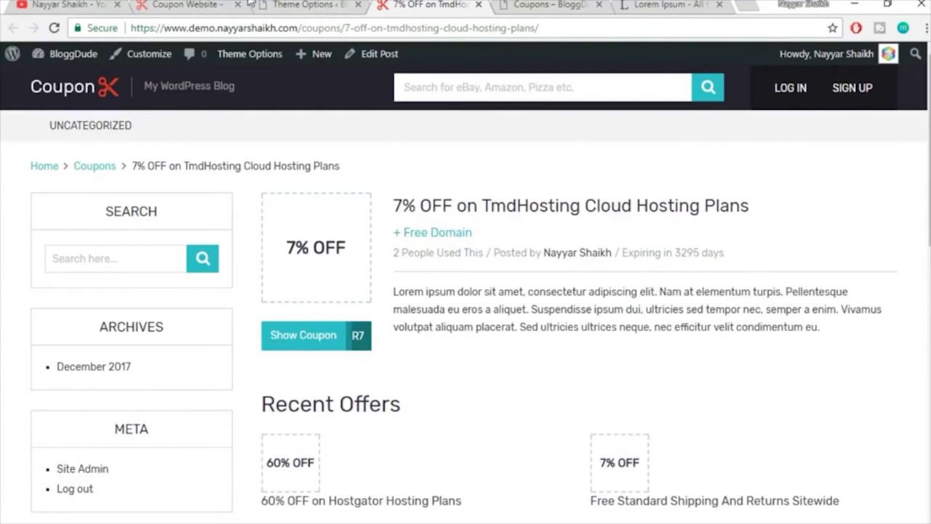
Reset the Color Scheme to its Default red in Styling Options
click(290, 5)
scroll(555, 264, down, 3)
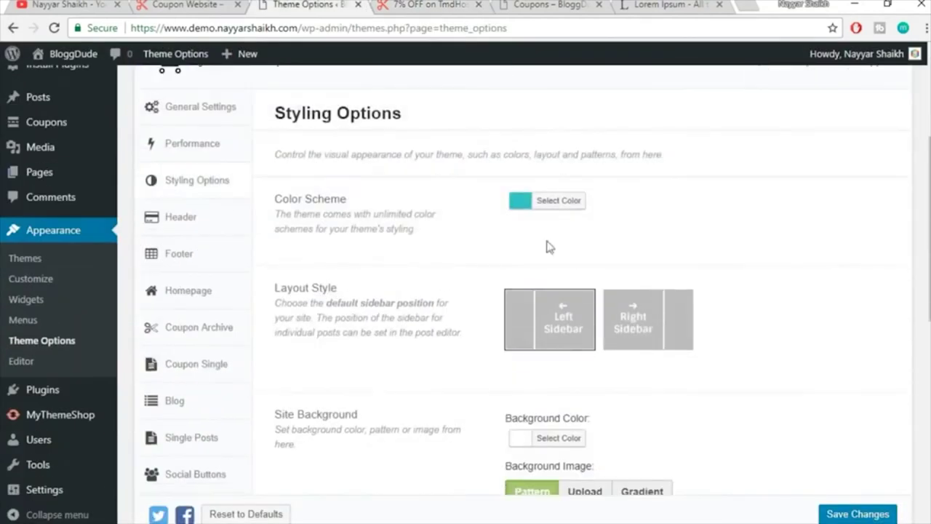
click(550, 207)
click(701, 205)
click(762, 215)
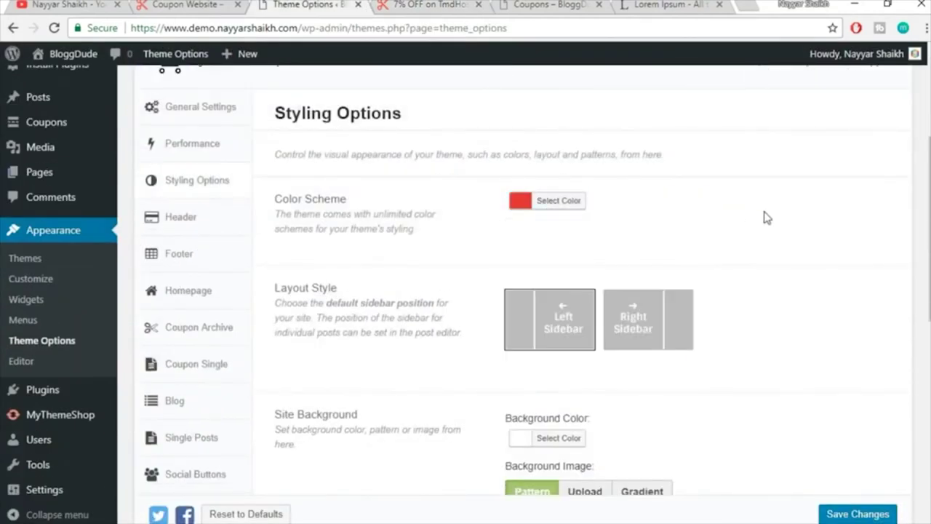
Compare the homepage and coupon page, try Right Sidebar, then restore Left Sidebar
click(182, 4)
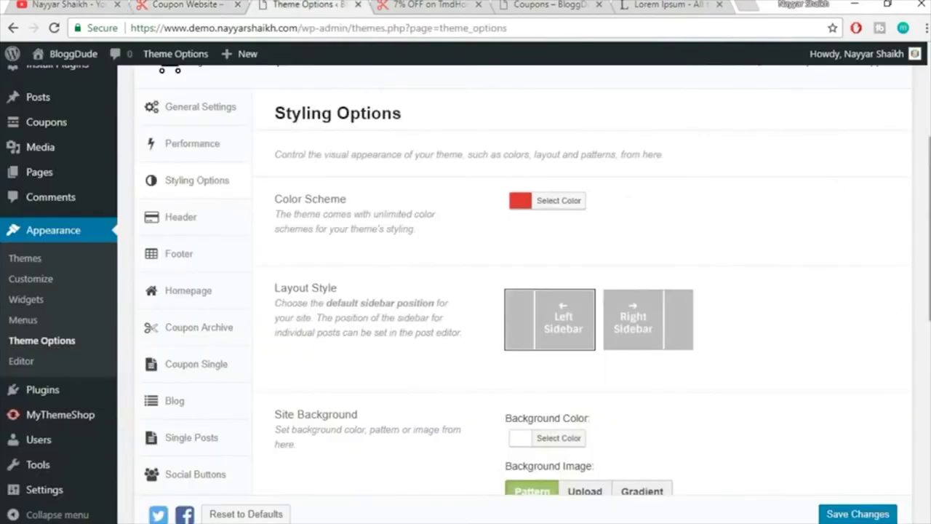
click(450, 4)
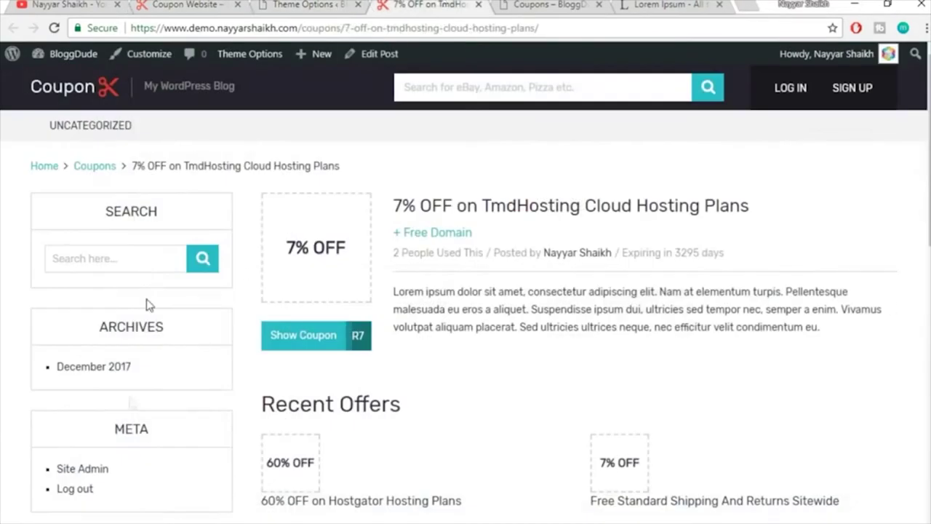
click(275, 5)
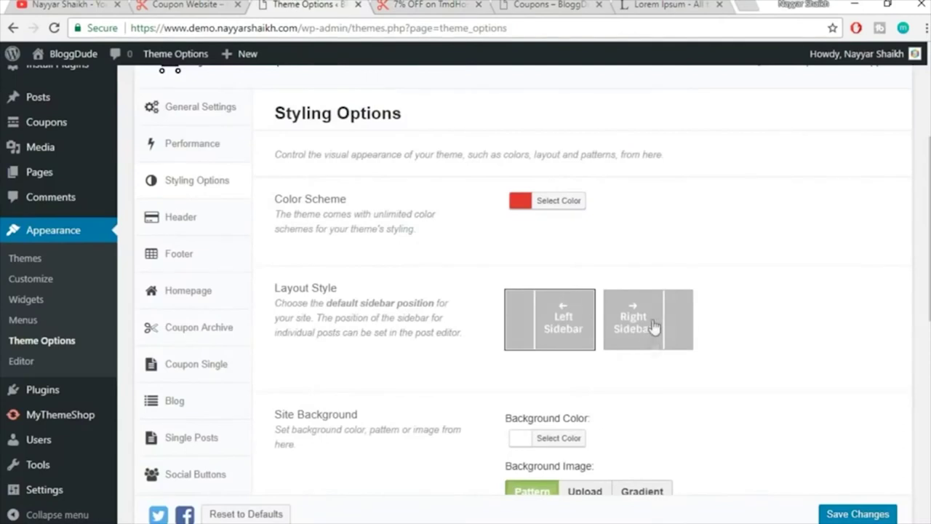
click(646, 333)
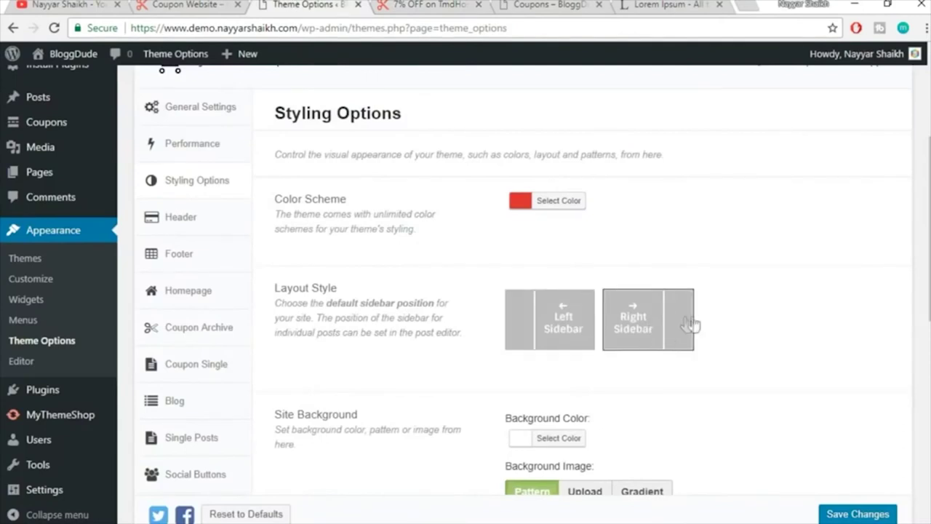
click(531, 320)
scroll(797, 321, down, 3)
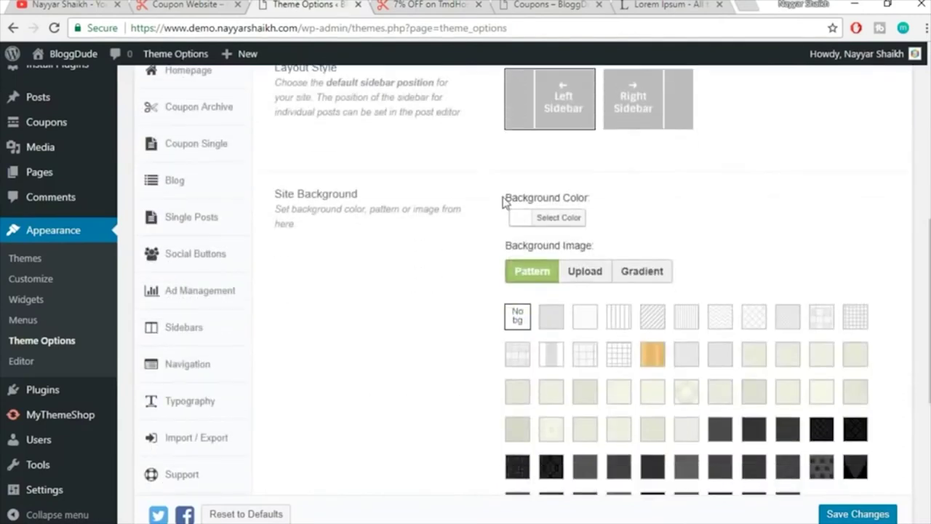
click(435, 5)
scroll(909, 262, down, 2)
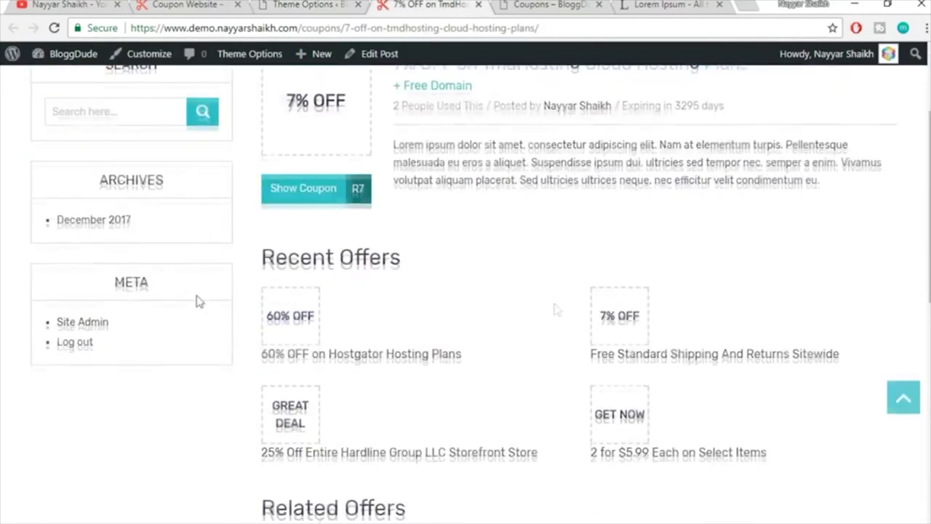
click(310, 4)
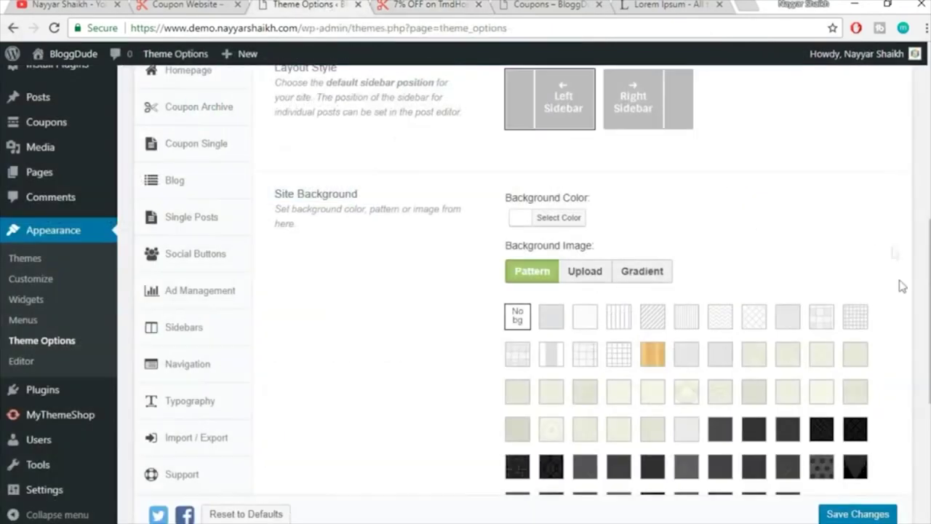
scroll(900, 277, down, 3)
scroll(566, 125, up, 2)
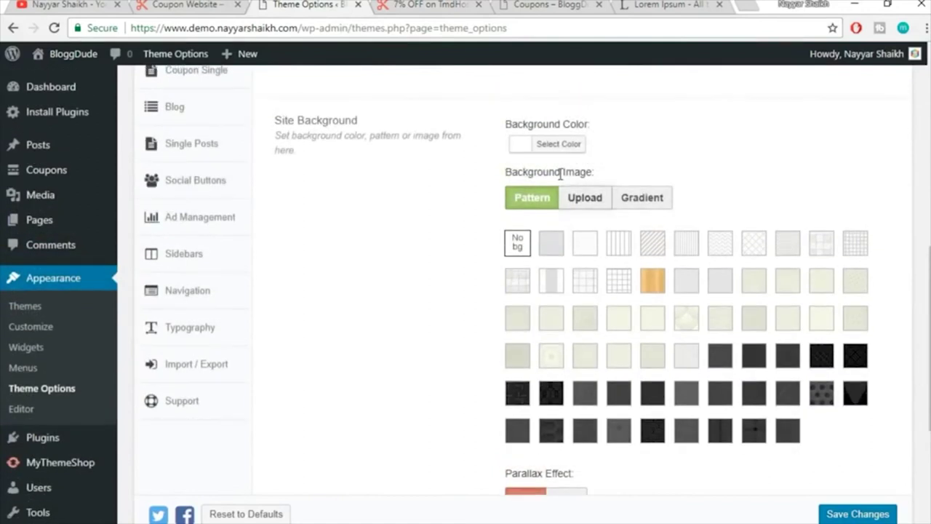
click(571, 148)
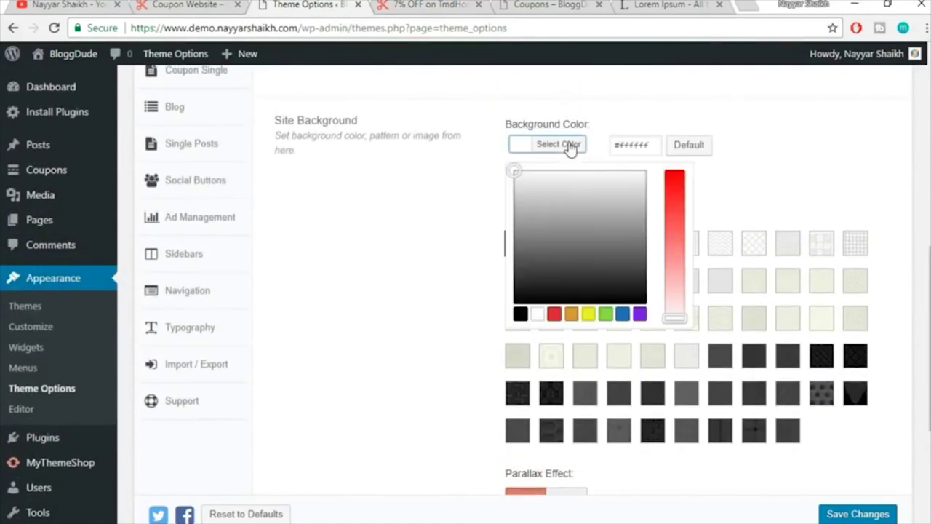
click(774, 199)
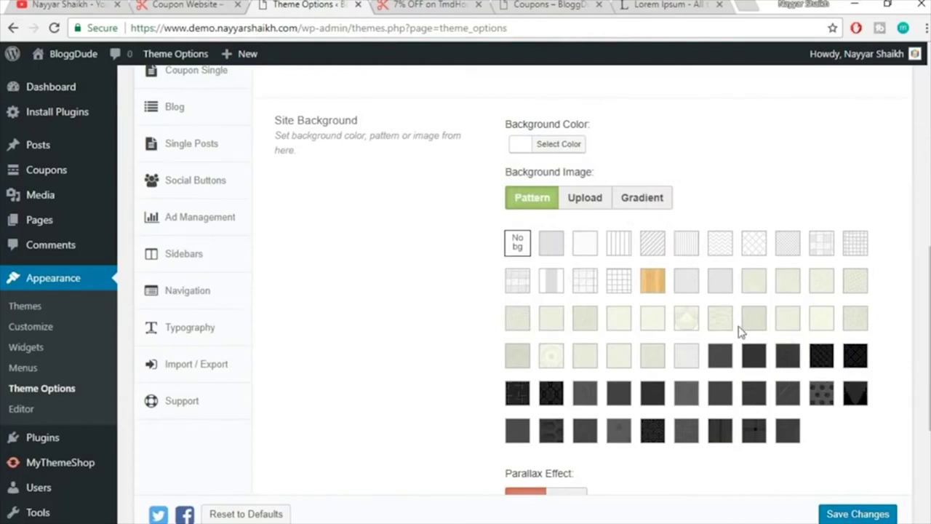
click(585, 201)
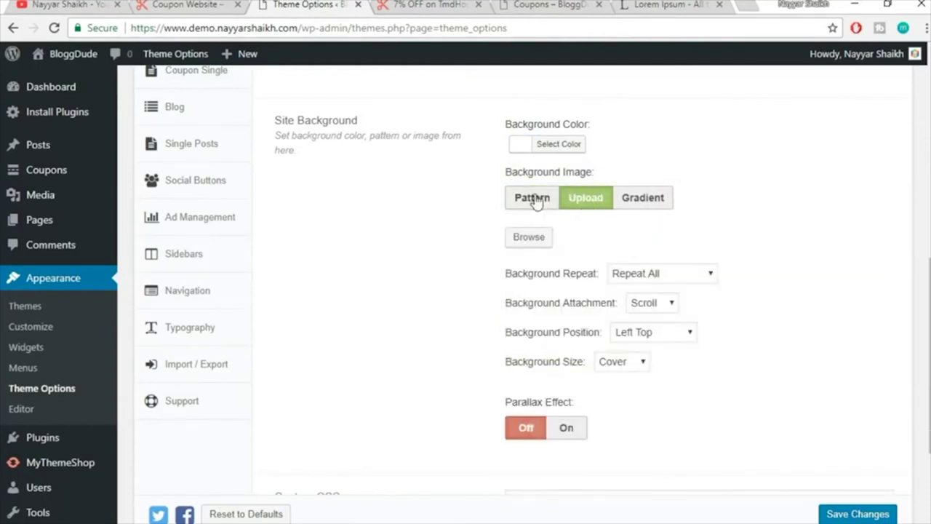
click(537, 199)
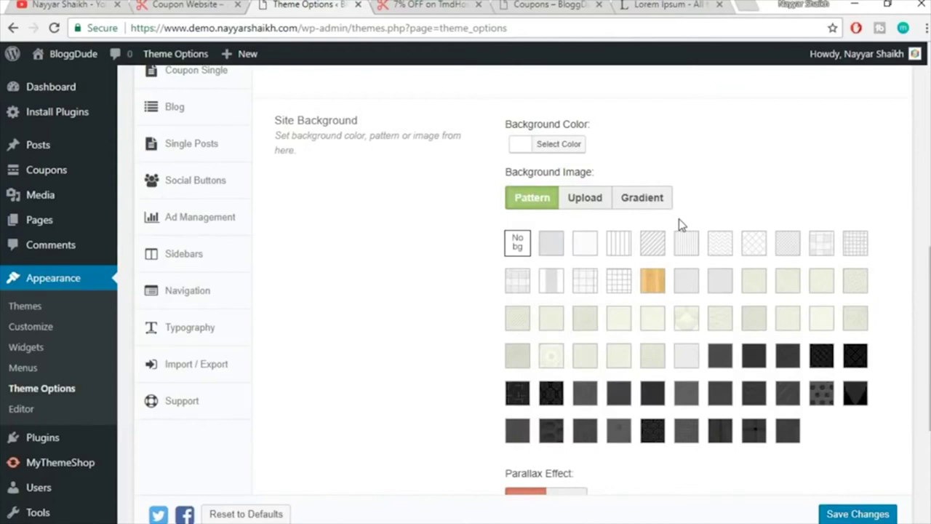
click(559, 144)
click(772, 153)
click(428, 5)
scroll(616, 327, up, 2)
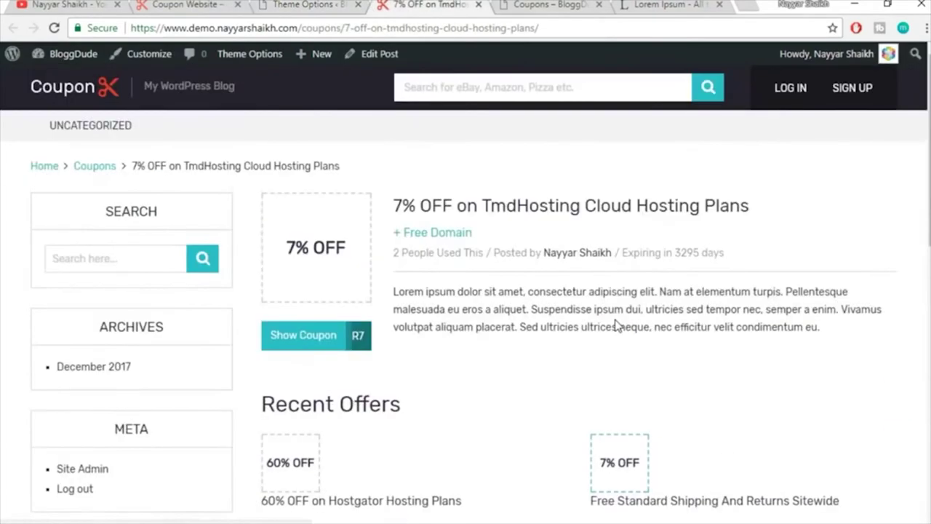
click(339, 4)
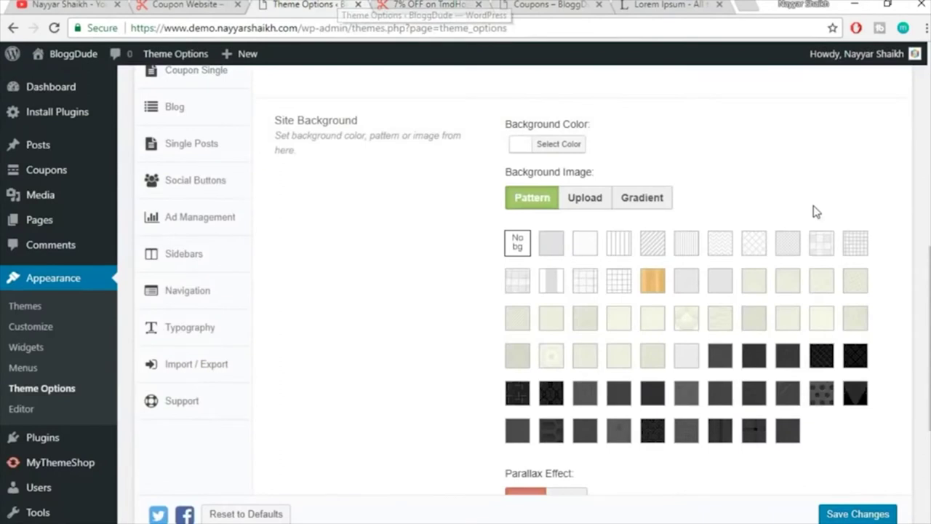
click(575, 147)
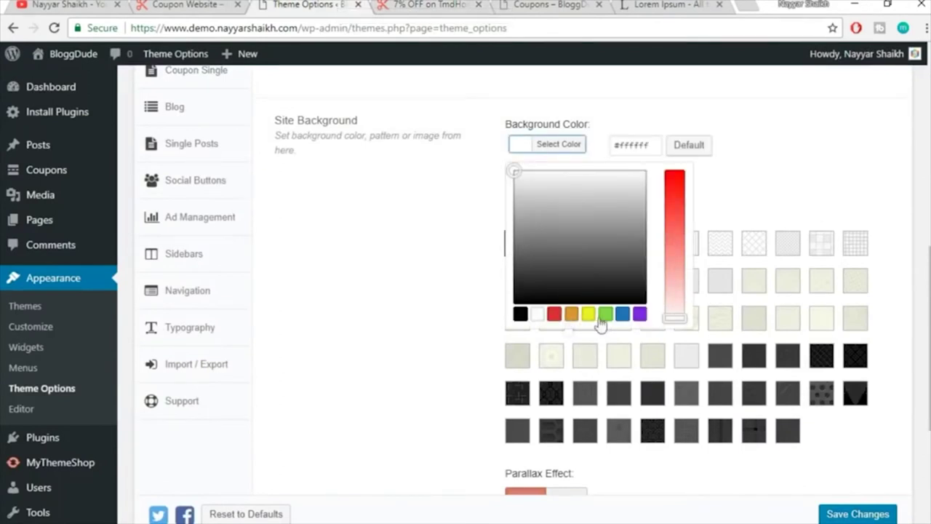
click(795, 198)
scroll(800, 204, down, 1)
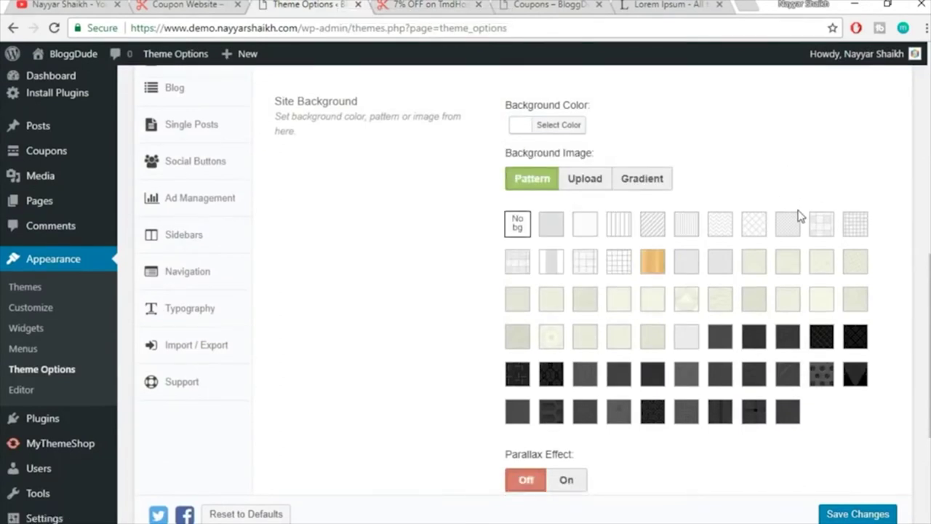
click(586, 125)
click(530, 128)
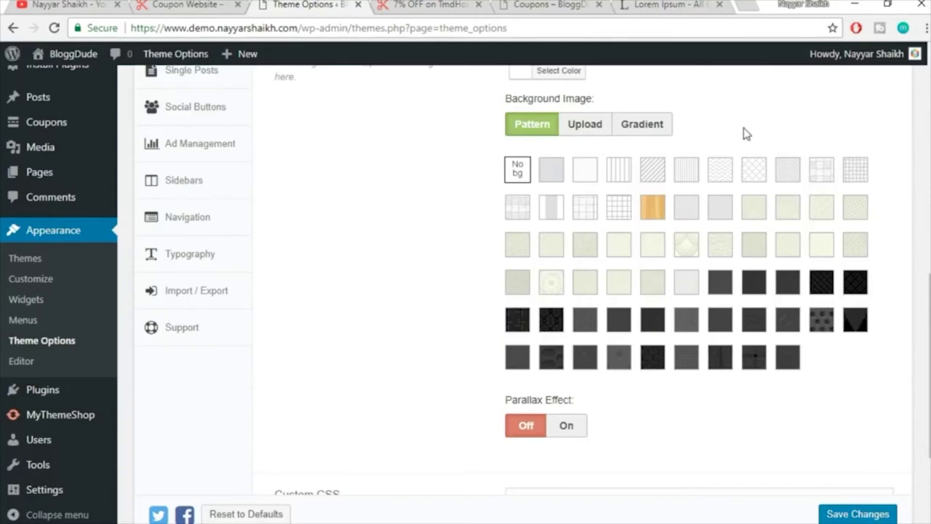
click(588, 128)
scroll(833, 176, up, 2)
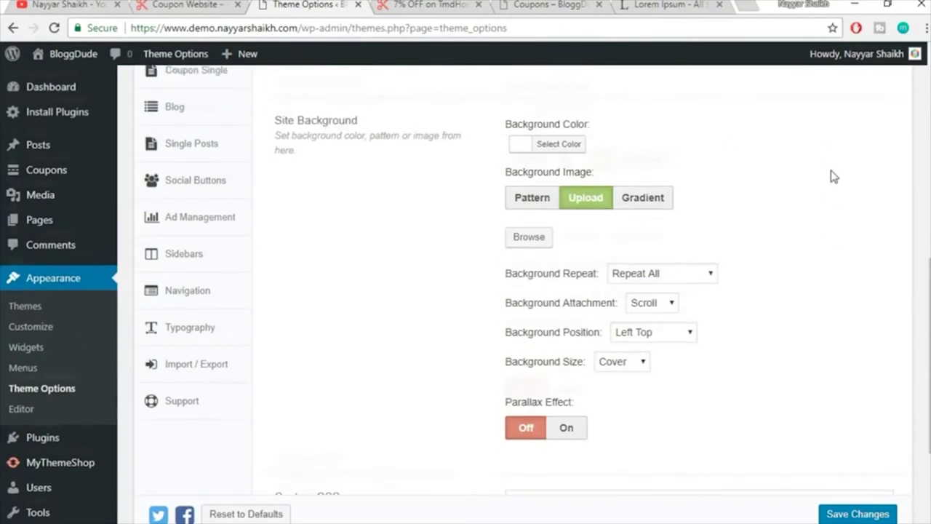
click(525, 198)
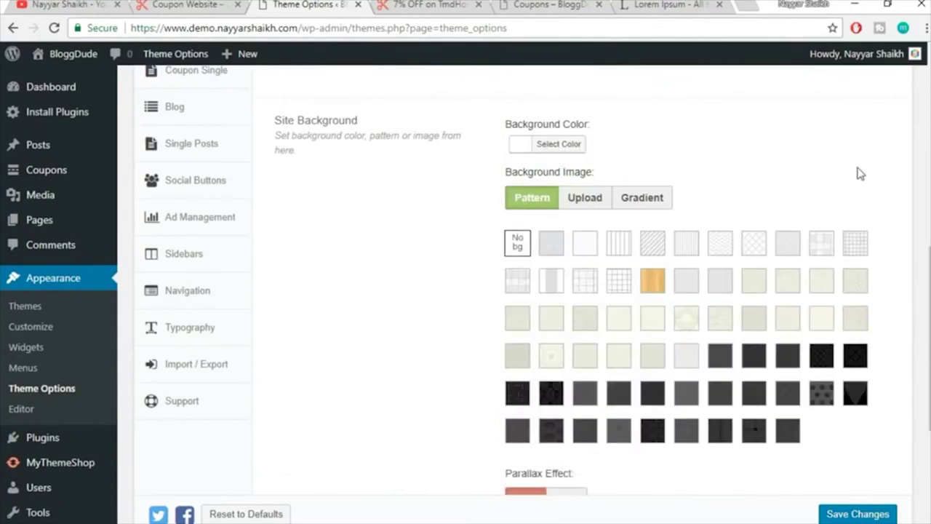
scroll(866, 179, down, 3)
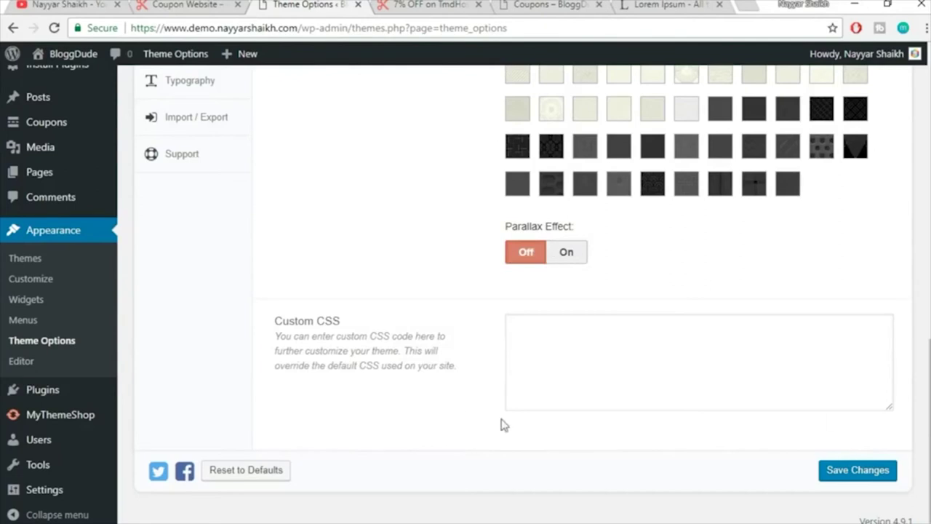
Save the theme options with the red color scheme, glance at the coupon page, and return to the options
click(615, 342)
click(859, 474)
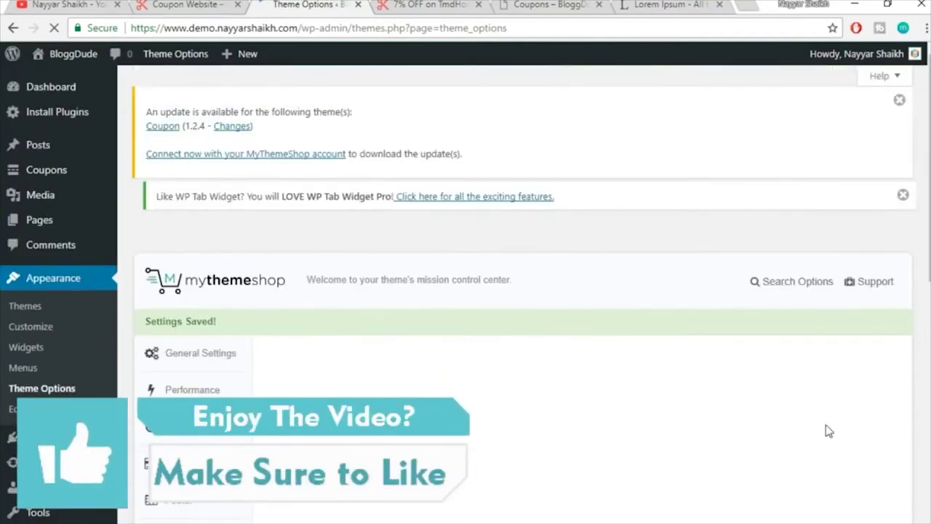
click(437, 6)
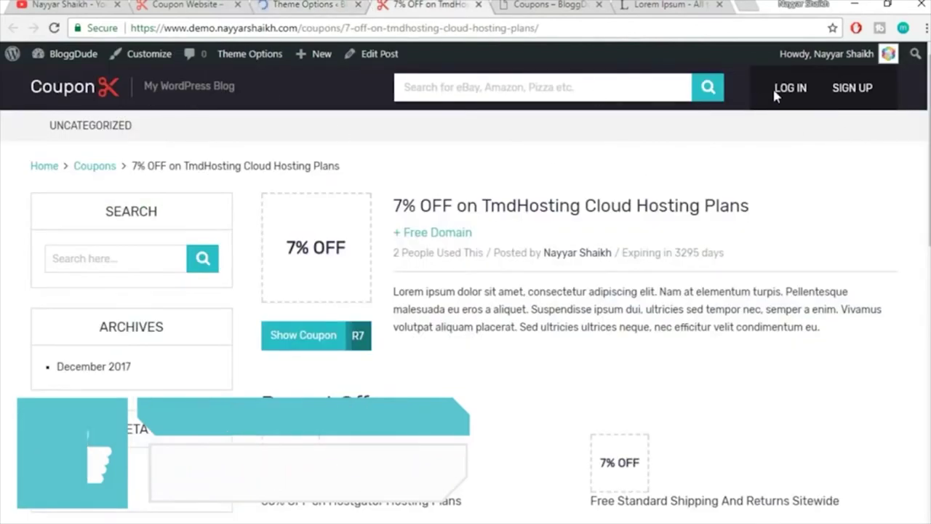
click(328, 4)
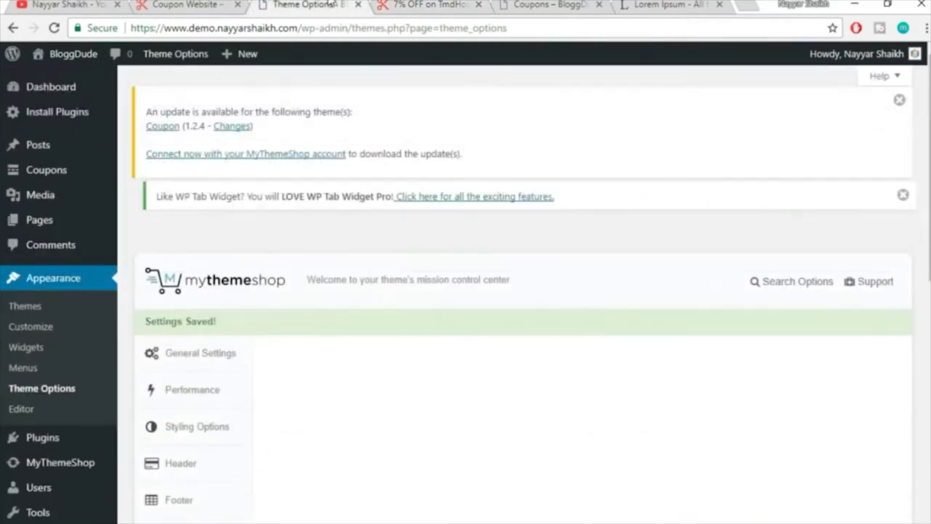
scroll(528, 238, down, 5)
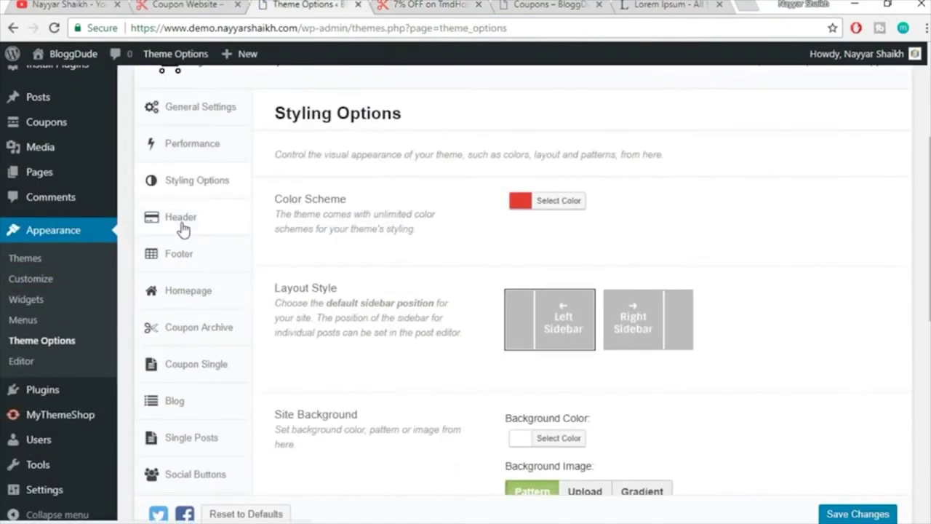
Set the header Top Bar Background Color to red, comparing against the coupon page header
click(182, 227)
scroll(695, 208, down, 1)
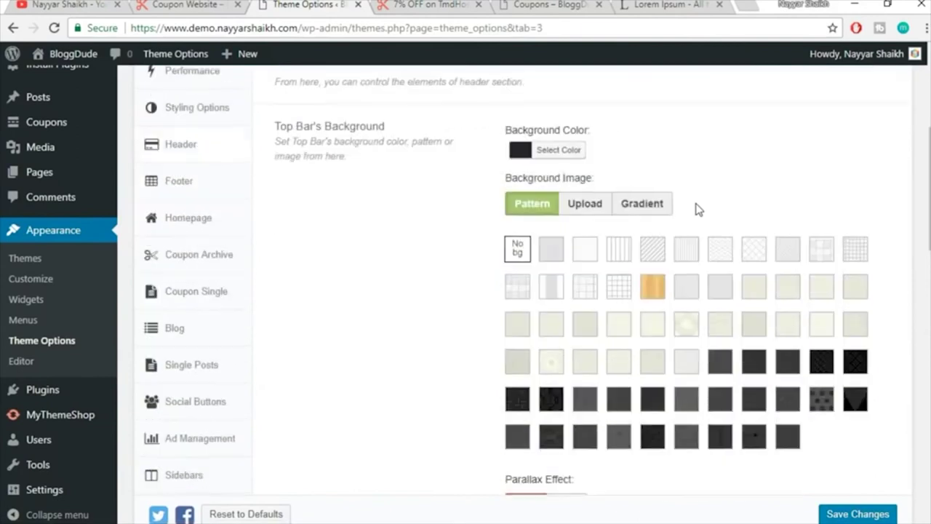
click(566, 158)
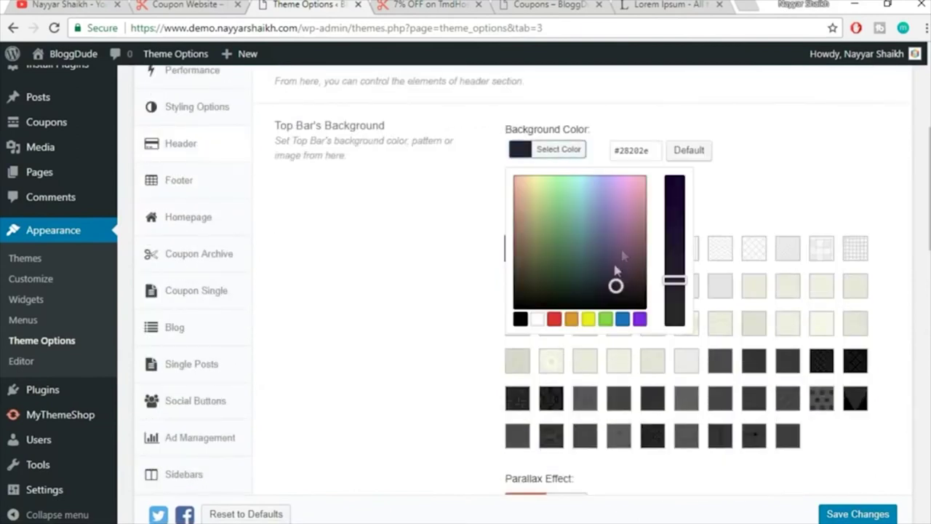
click(433, 5)
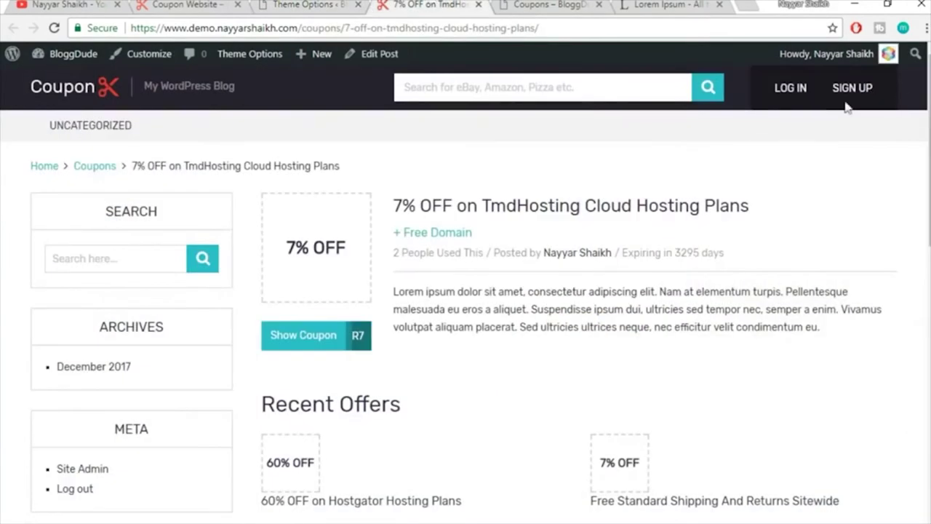
click(321, 4)
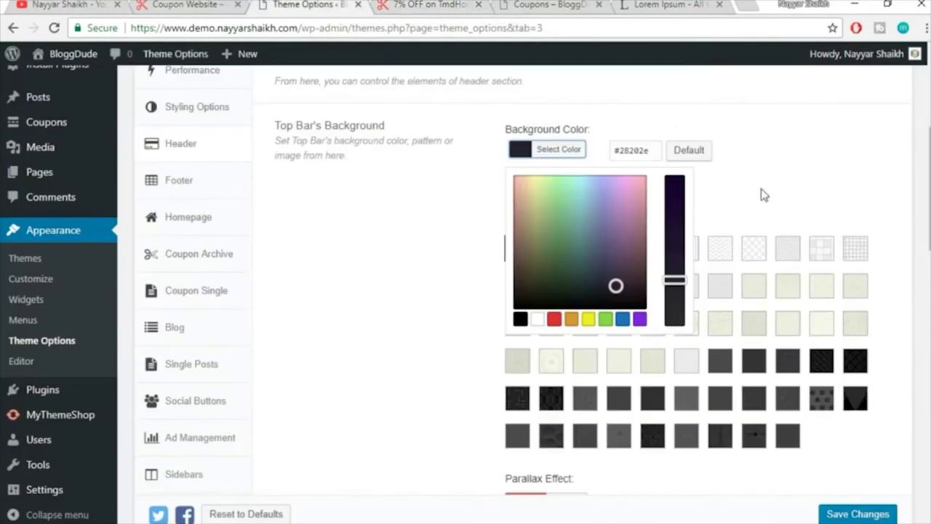
click(554, 318)
click(707, 210)
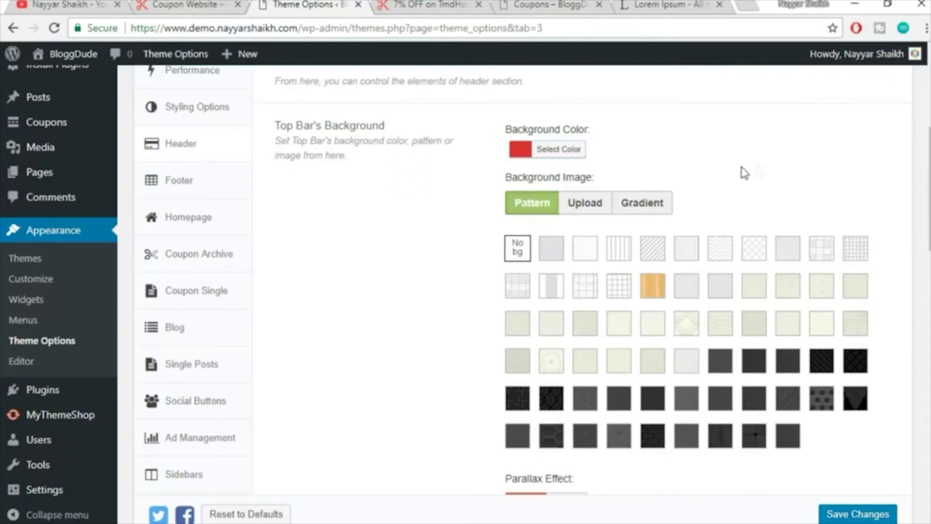
click(409, 3)
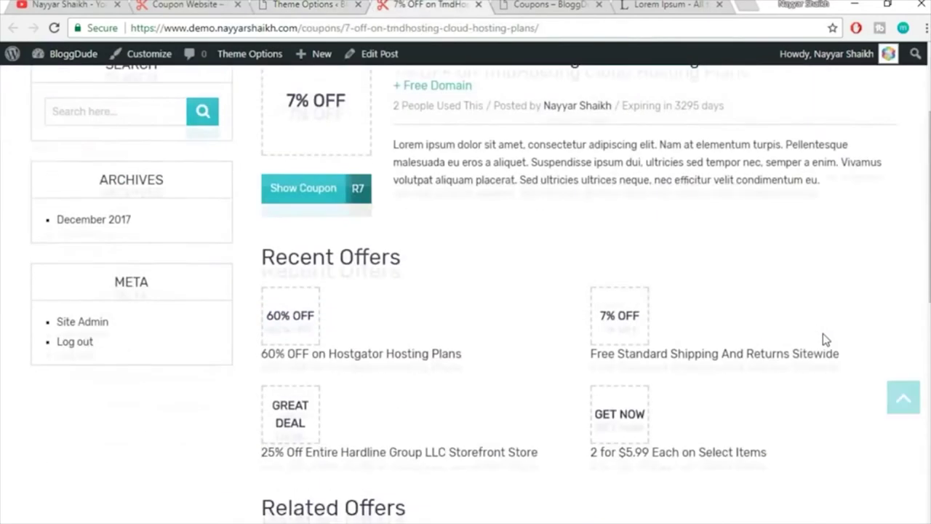
click(320, 5)
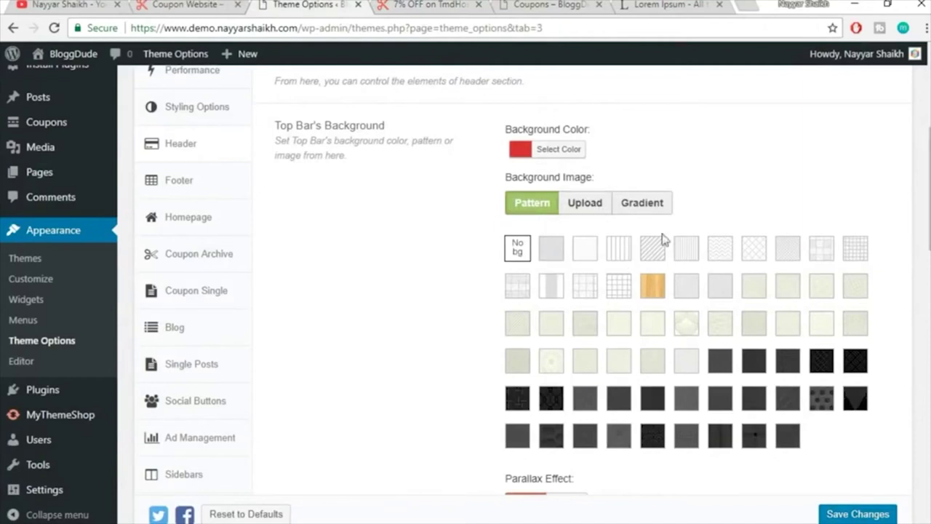
click(426, 4)
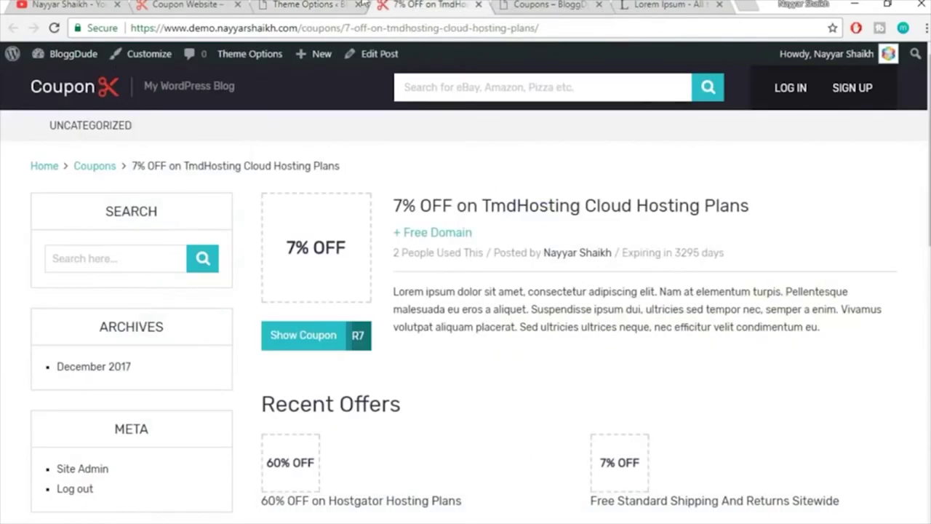
click(341, 5)
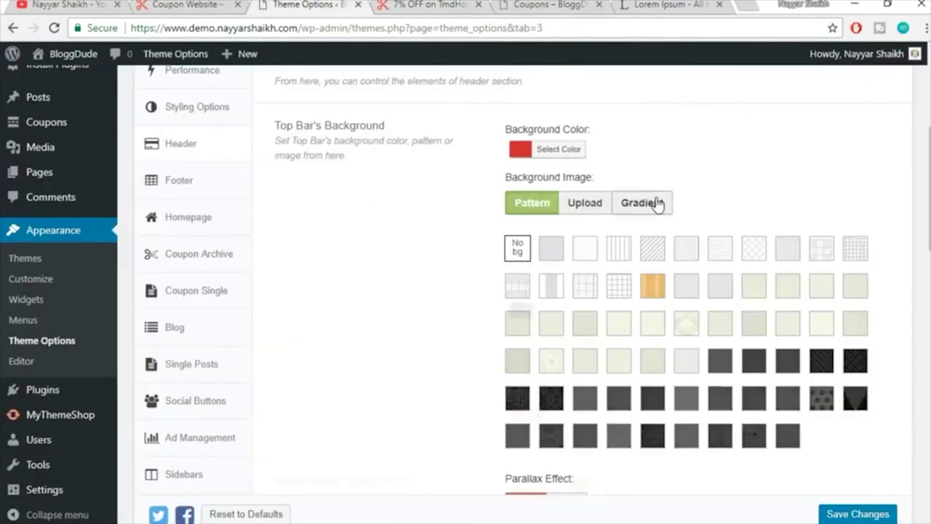
Make the top bar background a gradient from red to blue #1e73be
click(657, 204)
scroll(724, 214, down, 1)
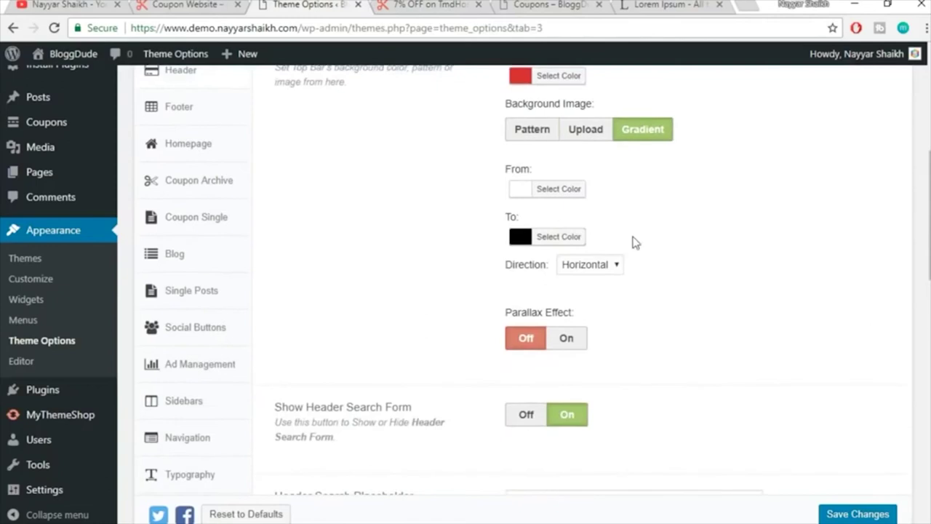
click(553, 193)
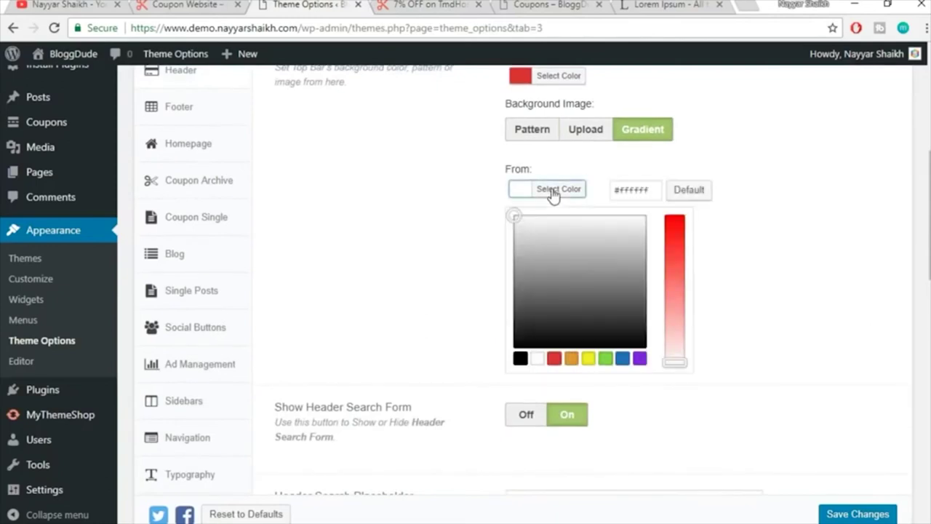
click(554, 358)
click(754, 173)
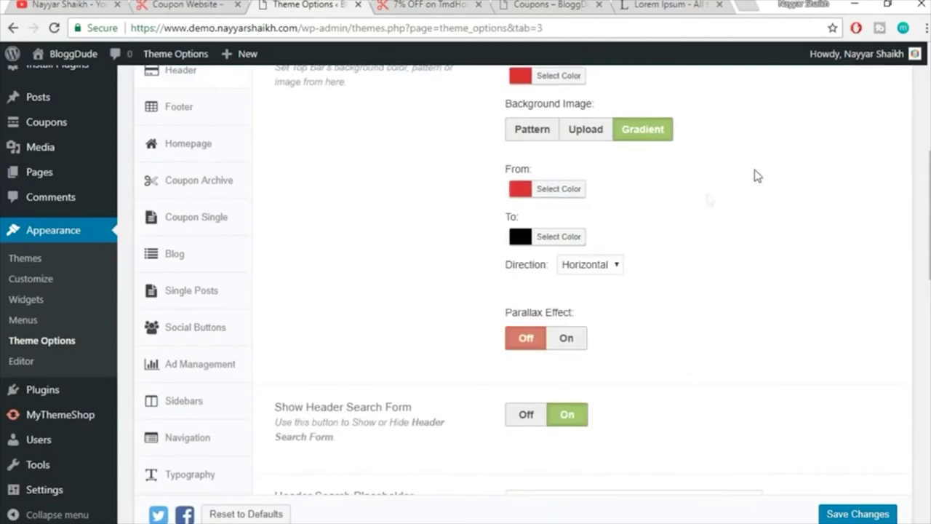
click(571, 240)
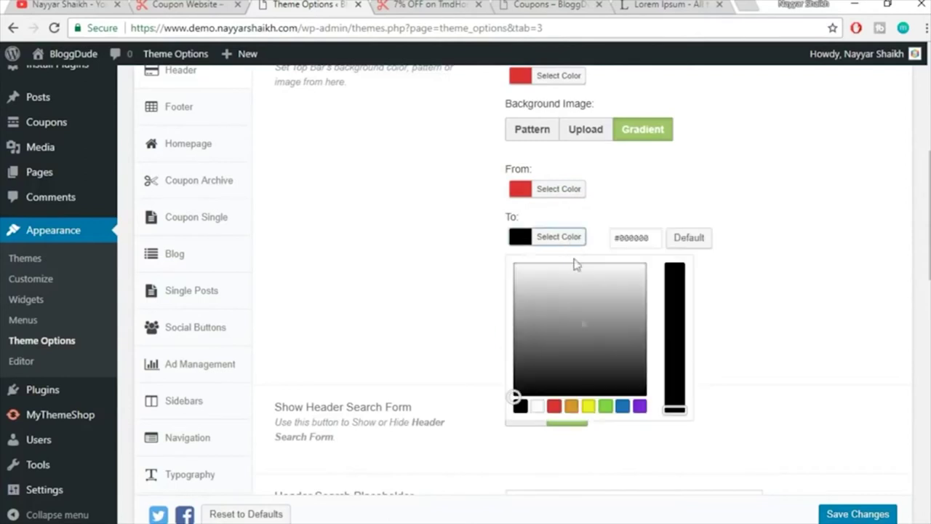
click(624, 408)
click(749, 158)
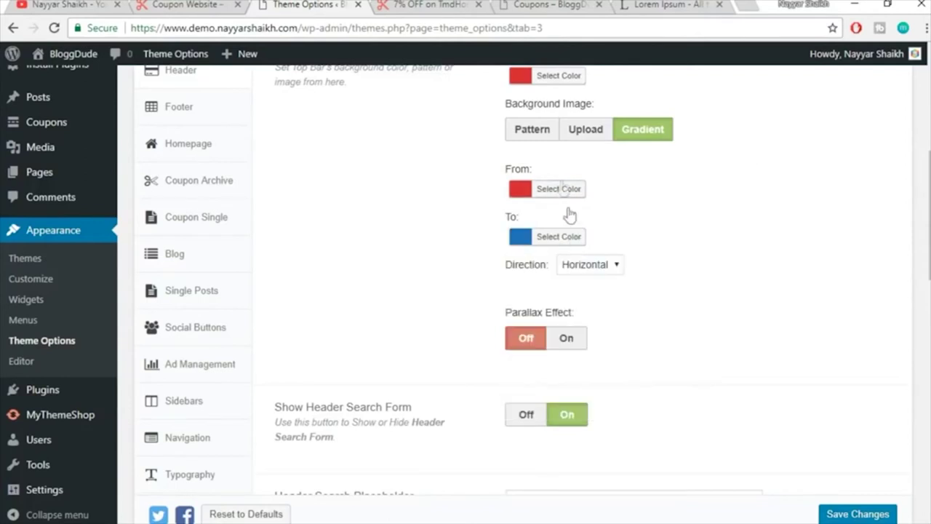
Save the header settings and reload the coupon page to see the new gradient
click(852, 514)
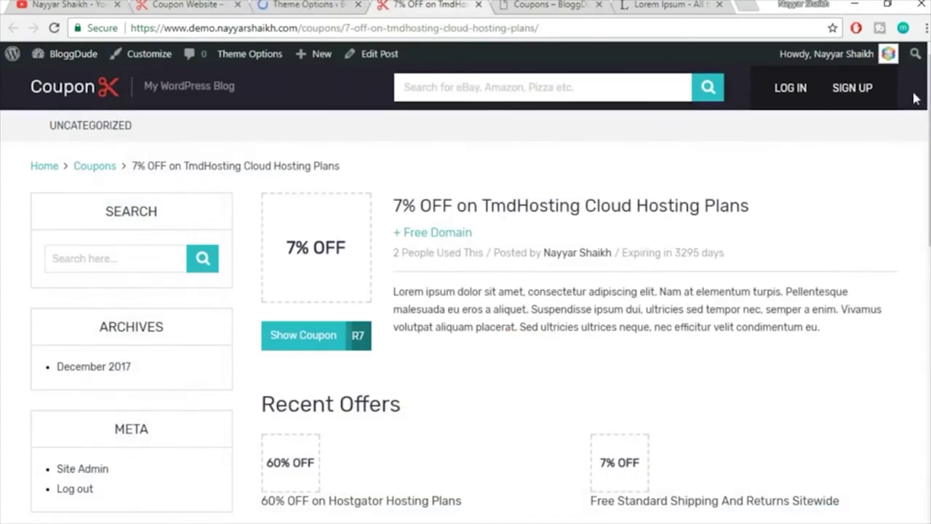
click(401, 27)
key(Return)
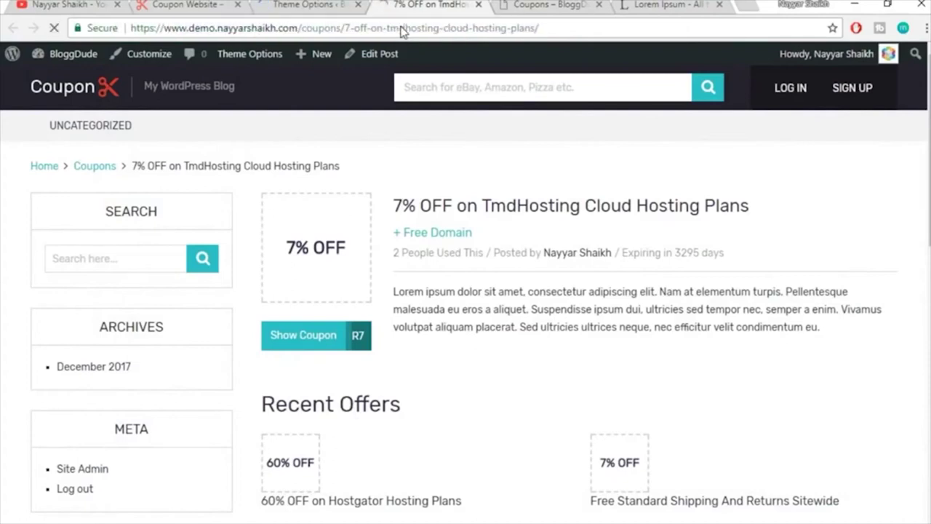
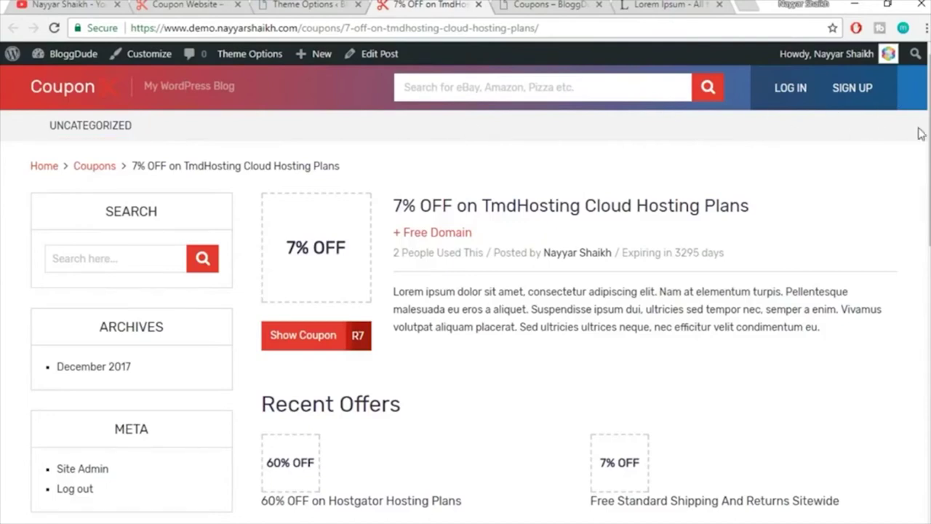
Reset the top bar gradient to its defaults, running from white #ffffff to black #000000
click(302, 4)
scroll(721, 274, down, 5)
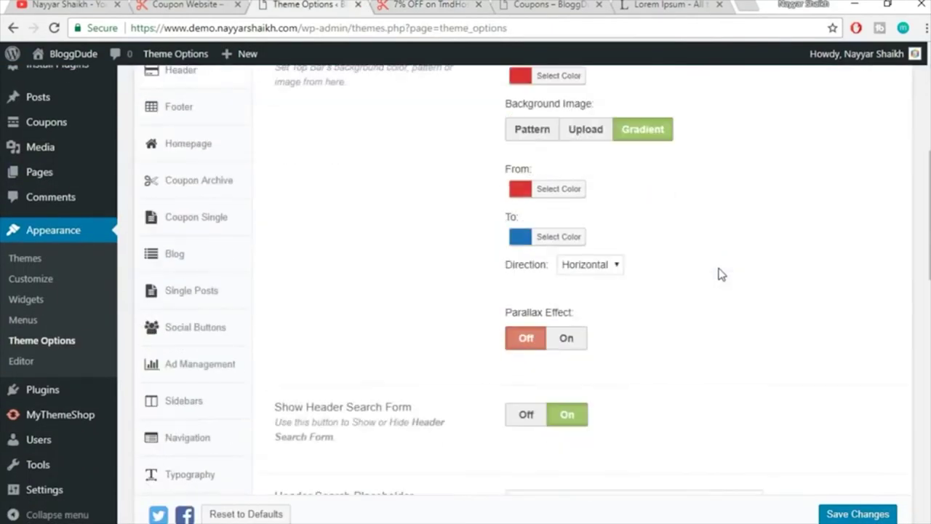
click(559, 189)
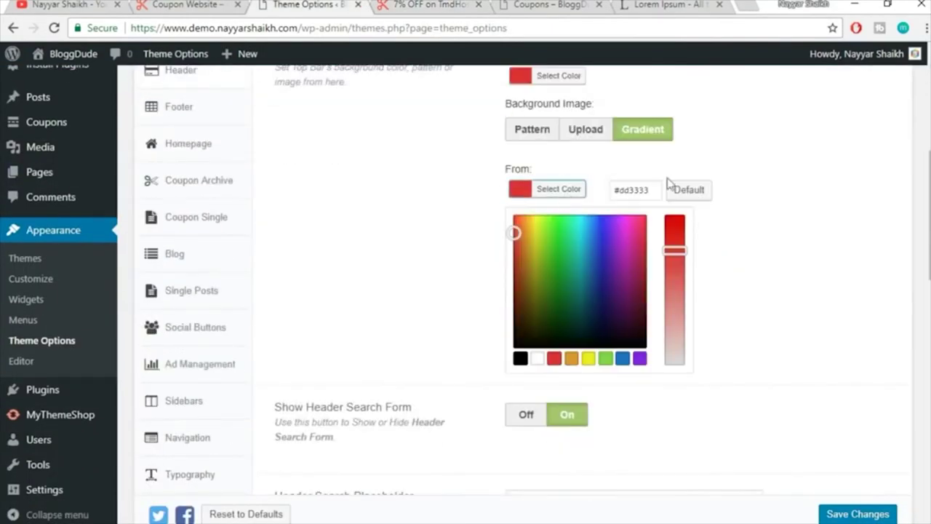
click(700, 192)
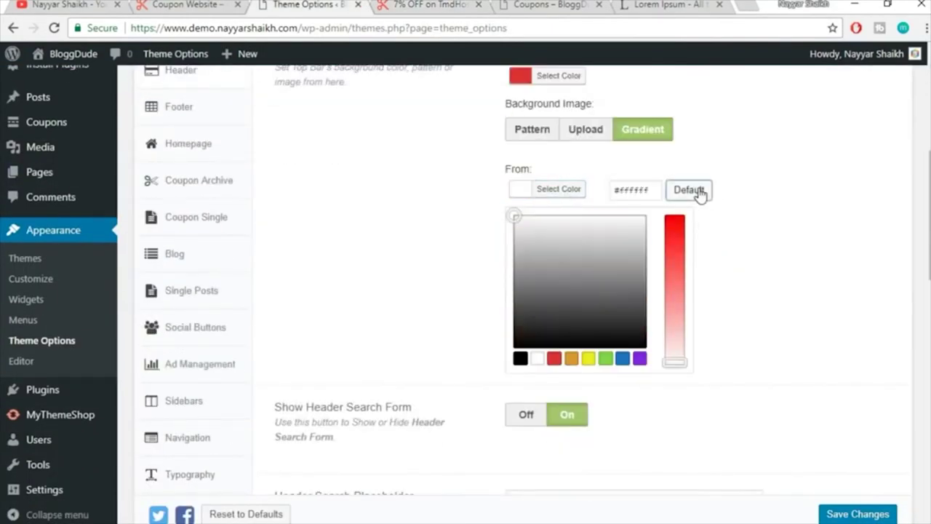
click(577, 191)
click(561, 239)
click(687, 237)
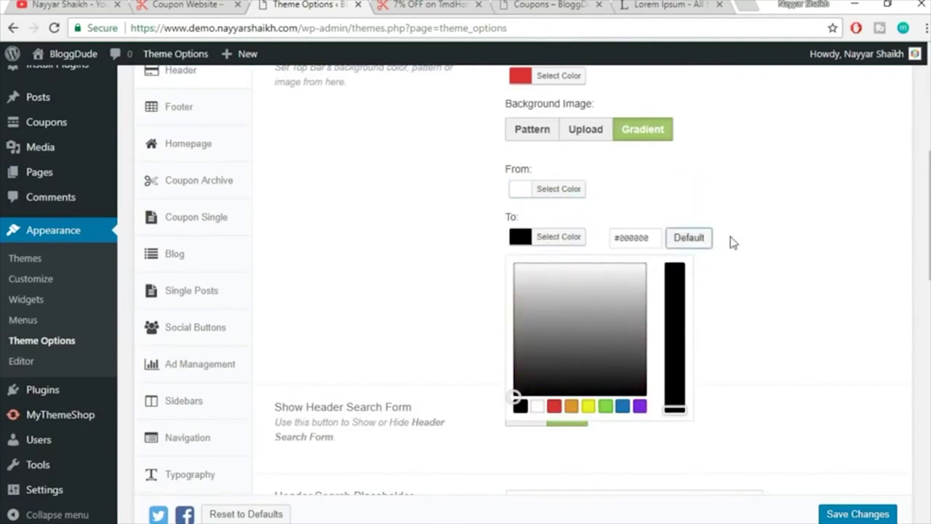
click(731, 245)
Reset the Top Bar Background Color to its default near-black
scroll(654, 219, up, 2)
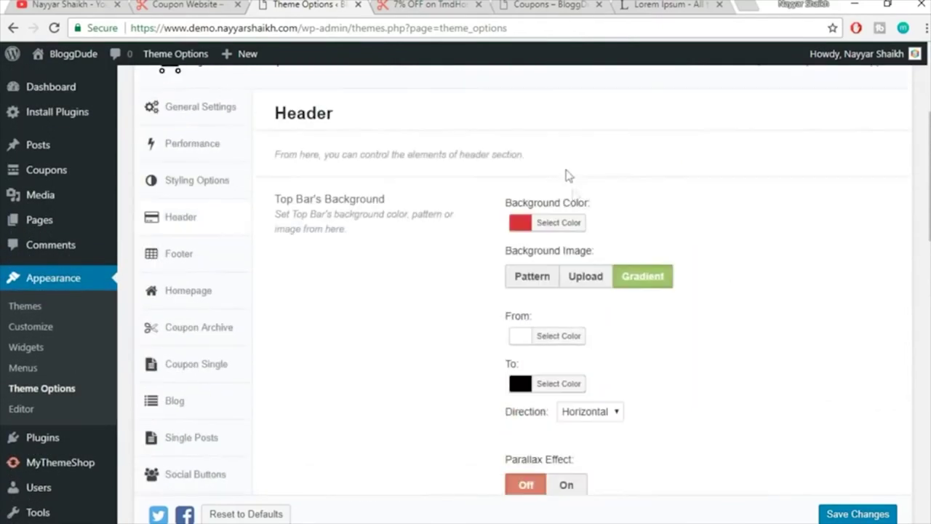
click(564, 224)
click(698, 223)
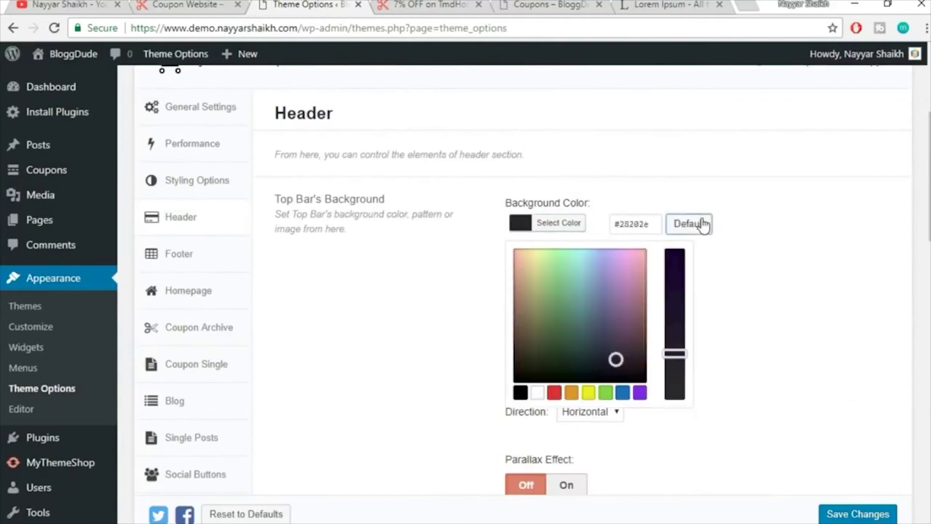
click(806, 216)
scroll(807, 216, down, 3)
scroll(808, 216, down, 1)
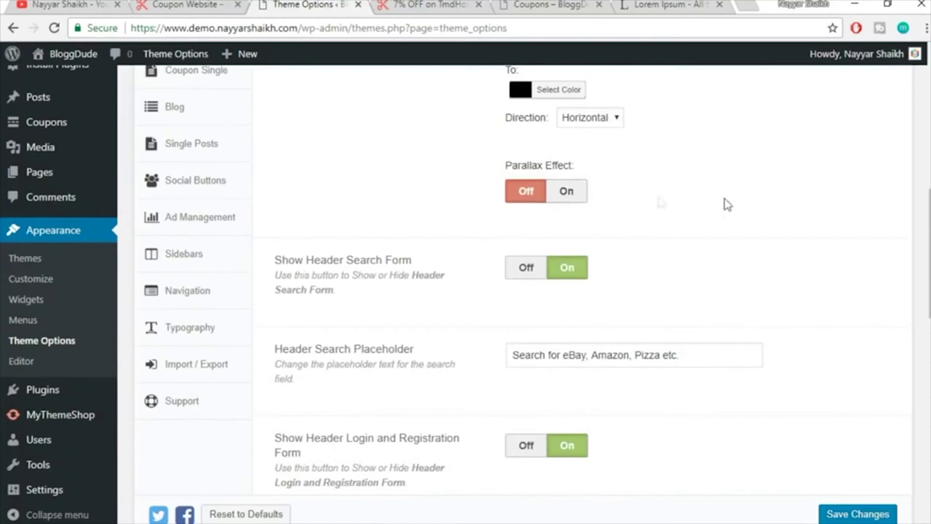
scroll(728, 208, down, 2)
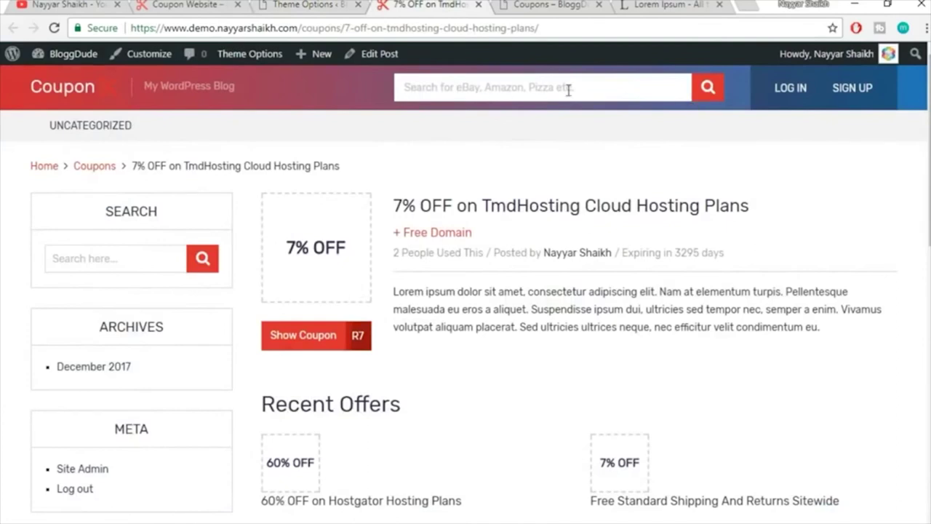
click(258, 5)
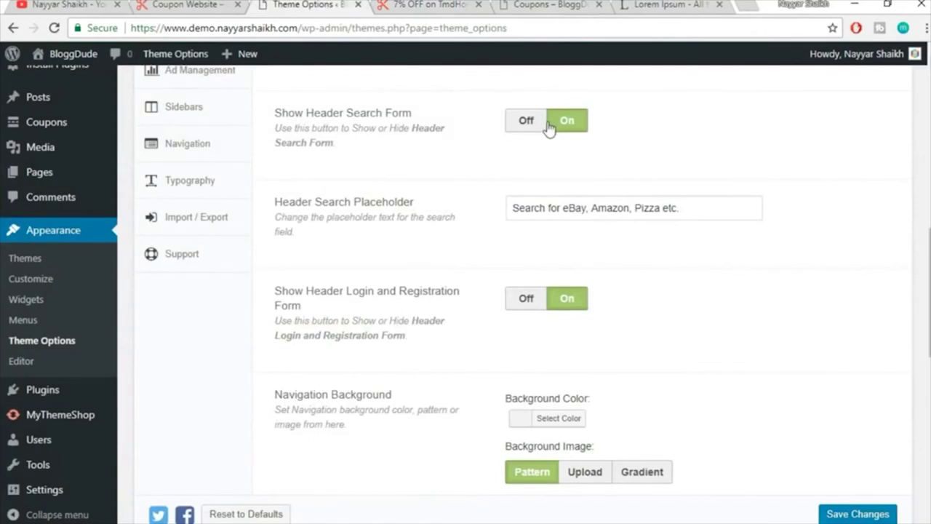
click(452, 4)
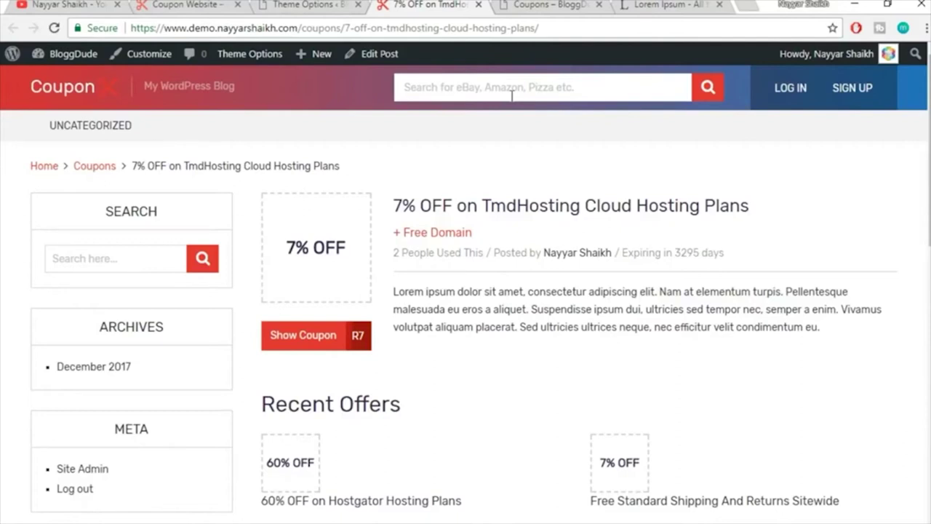
click(318, 3)
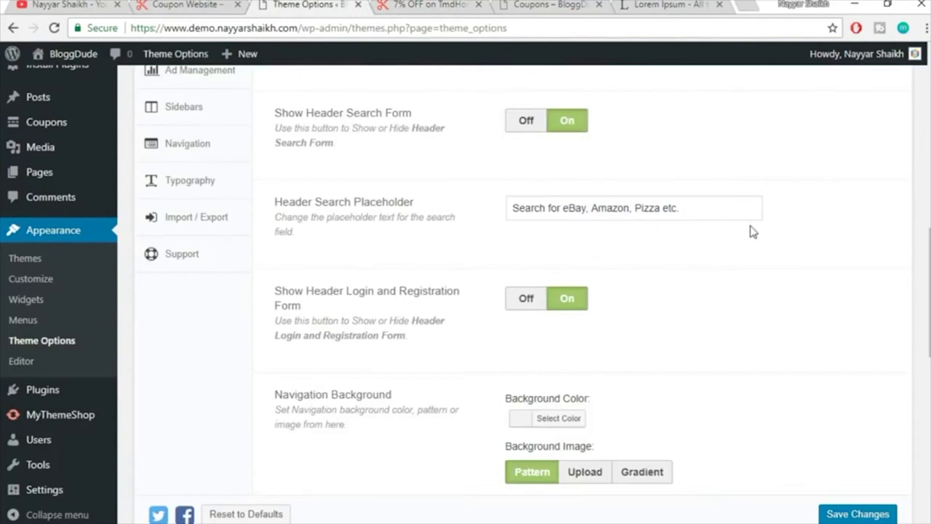
drag(718, 202, 514, 207)
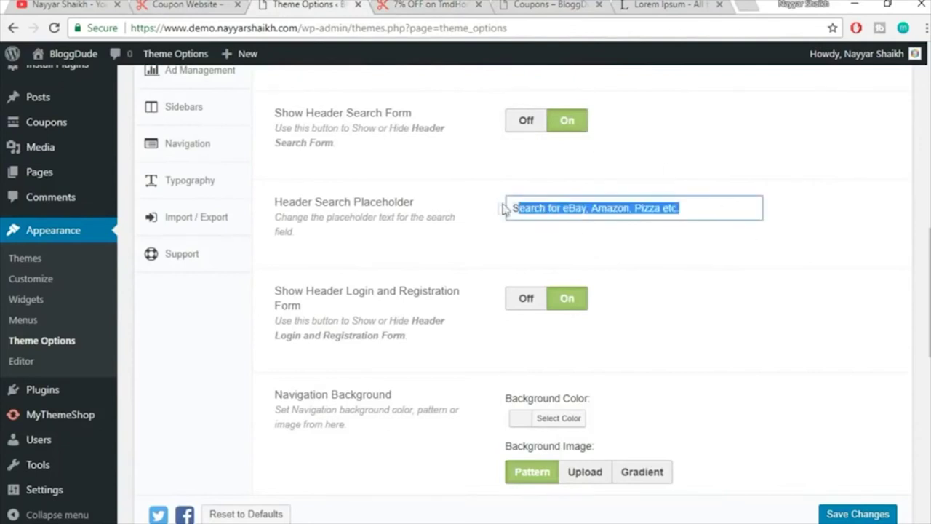
click(550, 230)
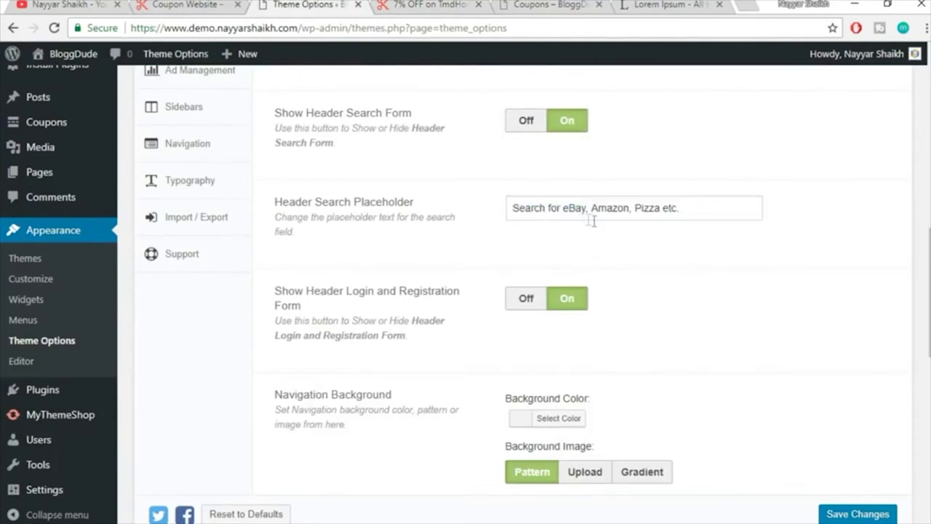
click(439, 4)
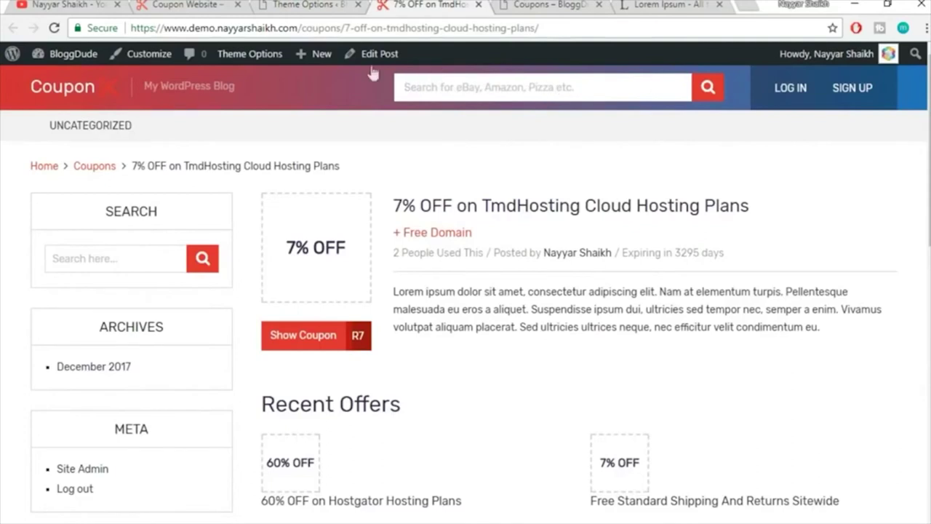
click(315, 6)
scroll(771, 269, down, 3)
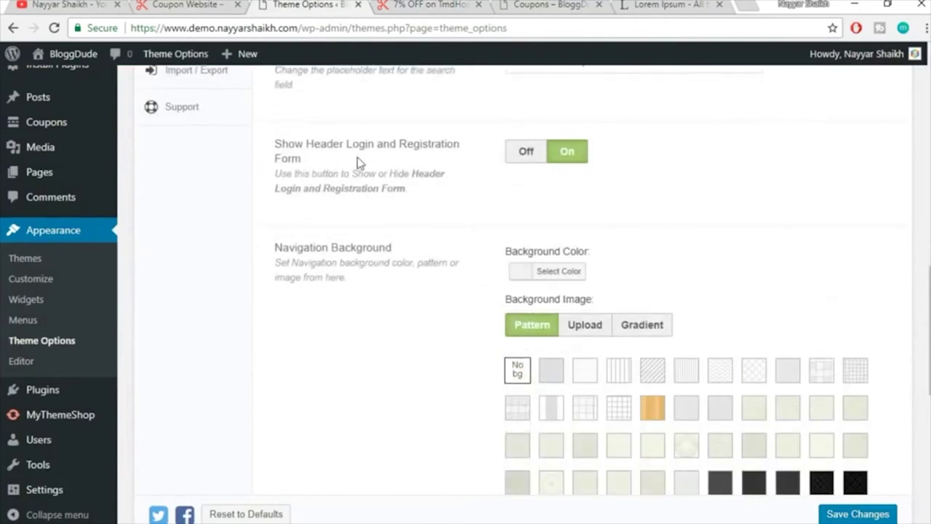
click(436, 5)
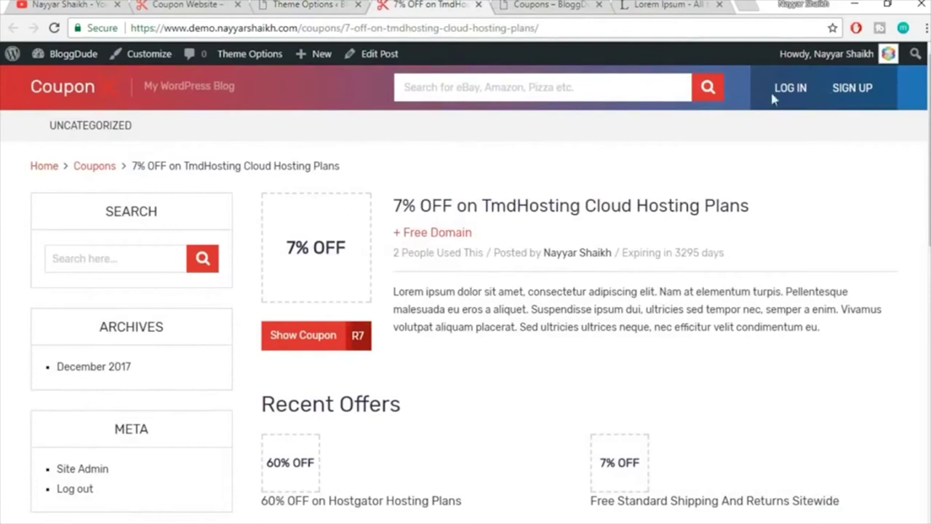
click(306, 4)
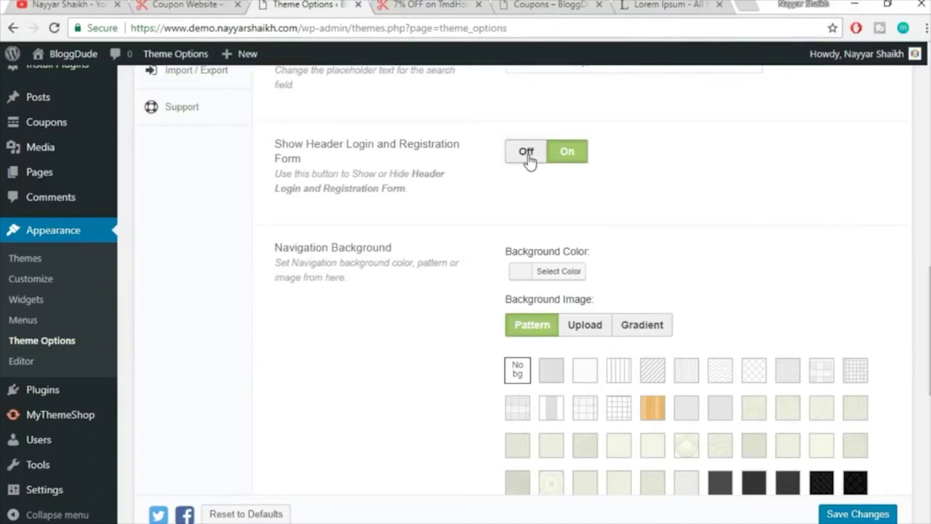
click(527, 153)
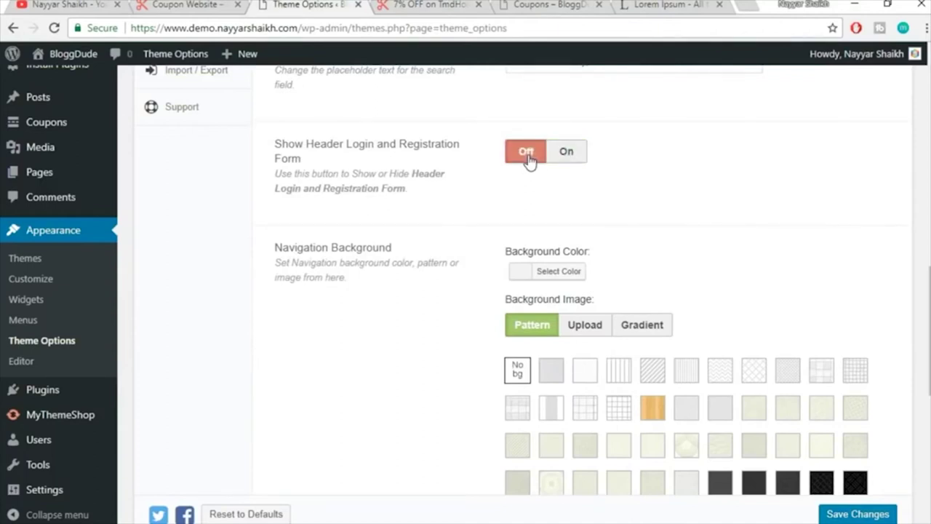
click(565, 154)
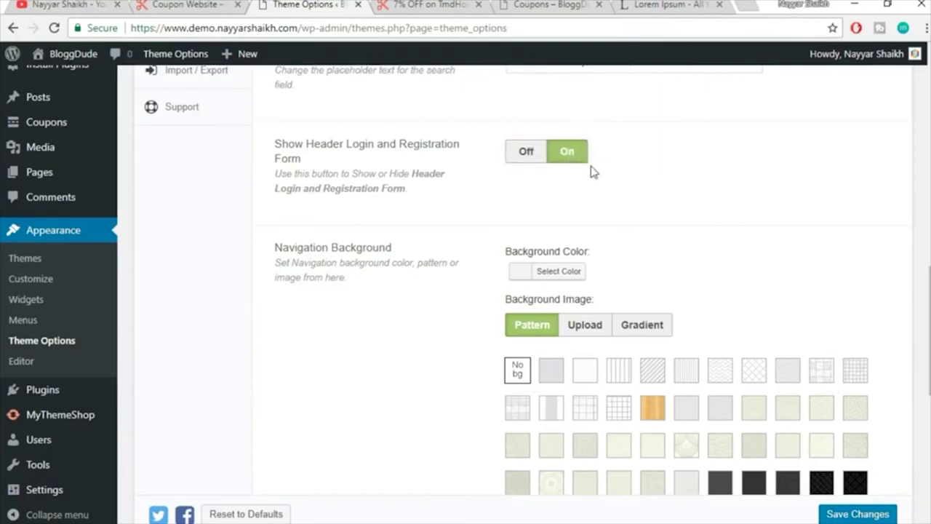
click(520, 155)
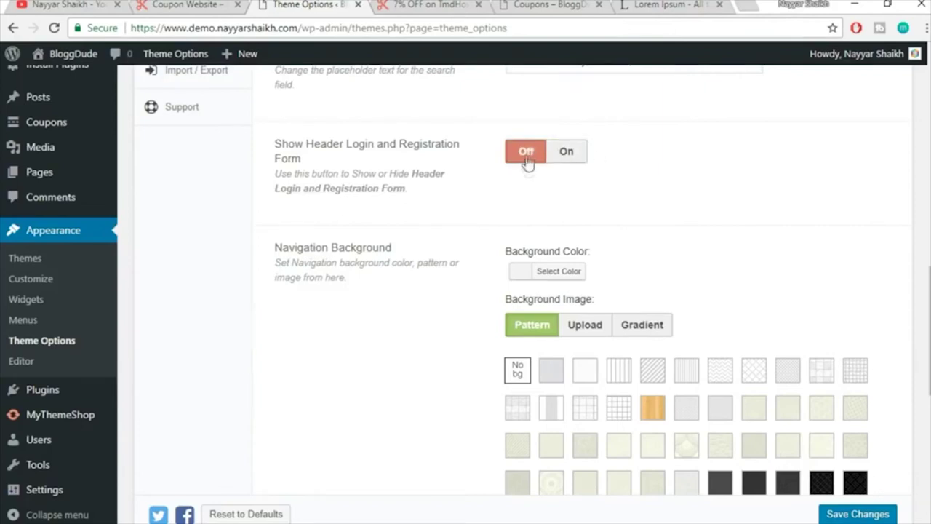
click(568, 156)
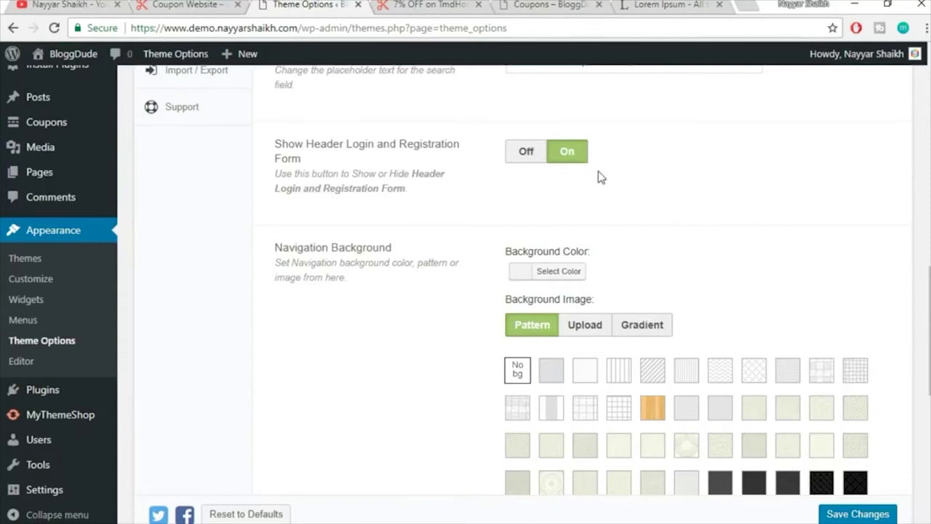
scroll(720, 228, down, 1)
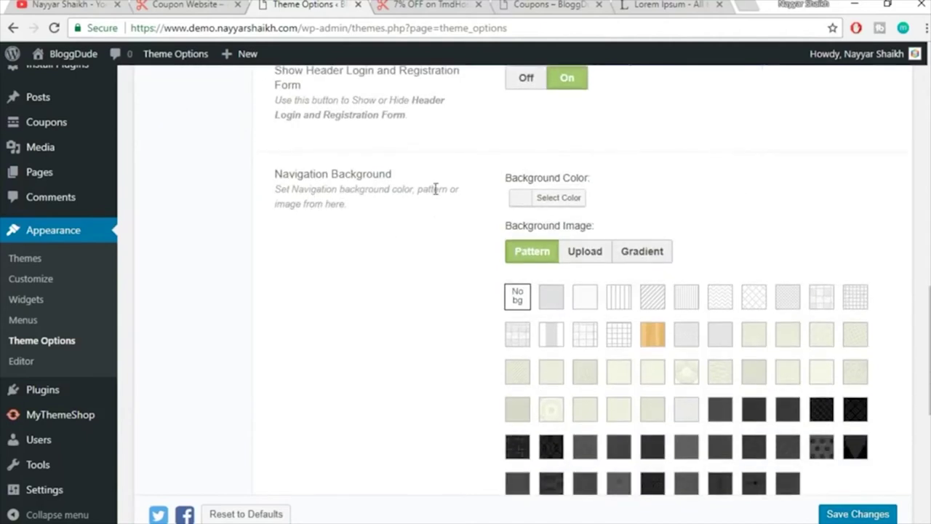
Check the live navigation bar, then make the navigation background yellow #eeee22
click(435, 6)
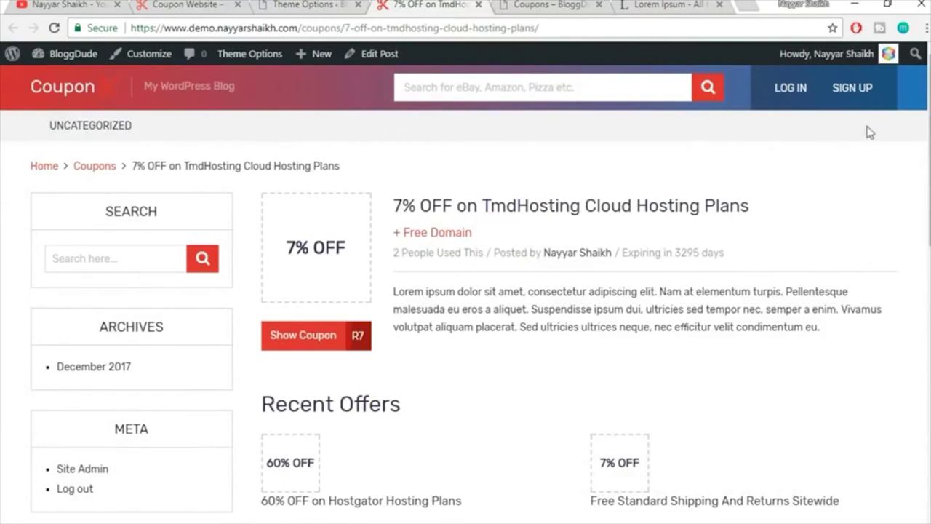
click(314, 4)
click(559, 198)
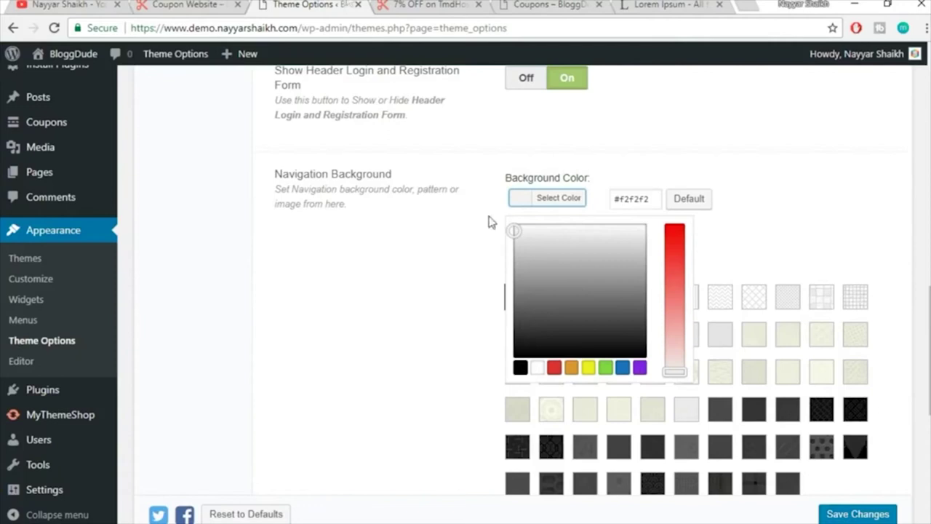
click(402, 4)
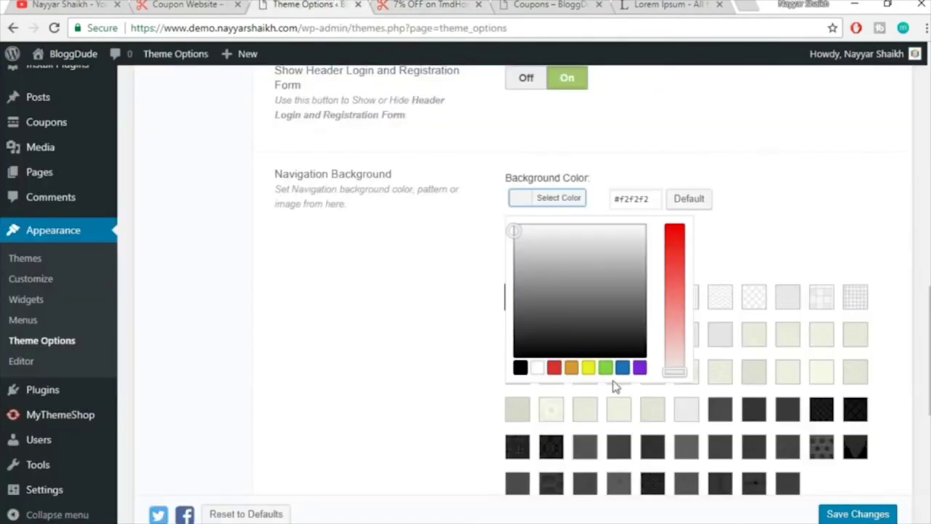
click(588, 368)
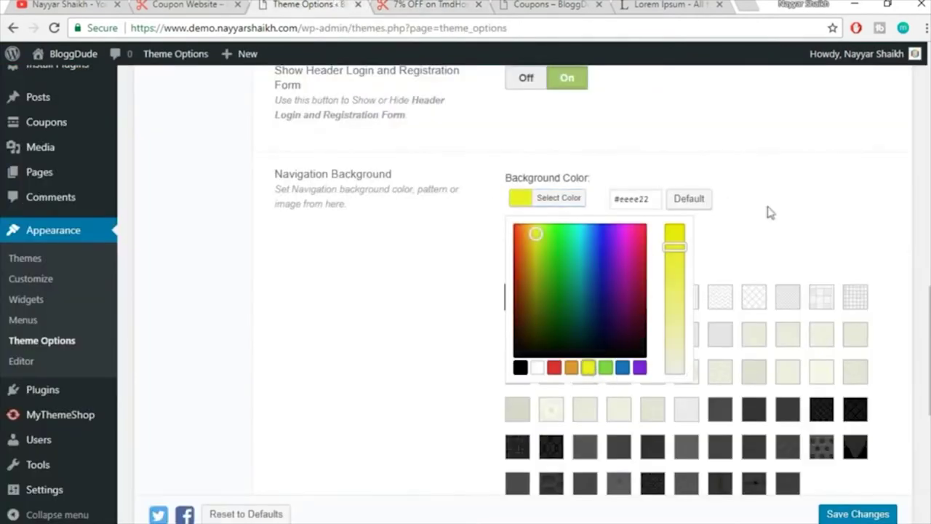
click(777, 224)
scroll(844, 262, down, 3)
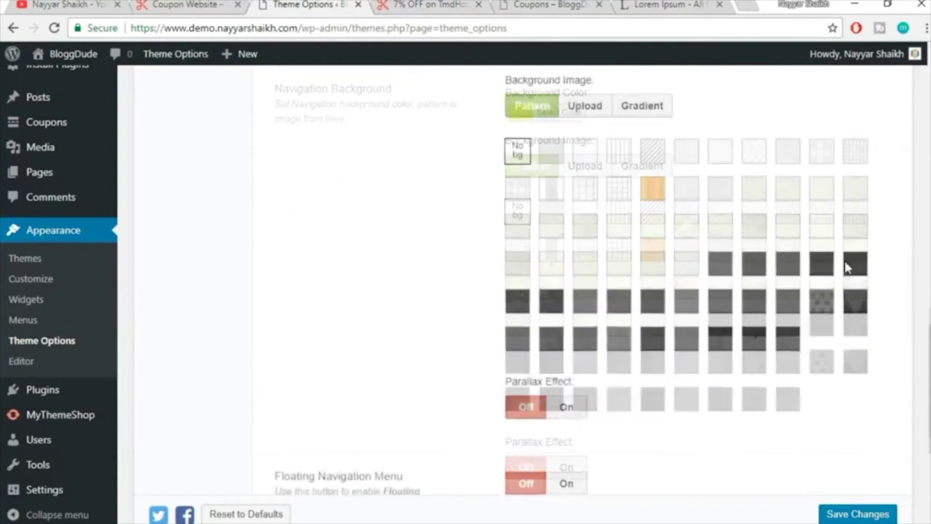
scroll(845, 268, down, 3)
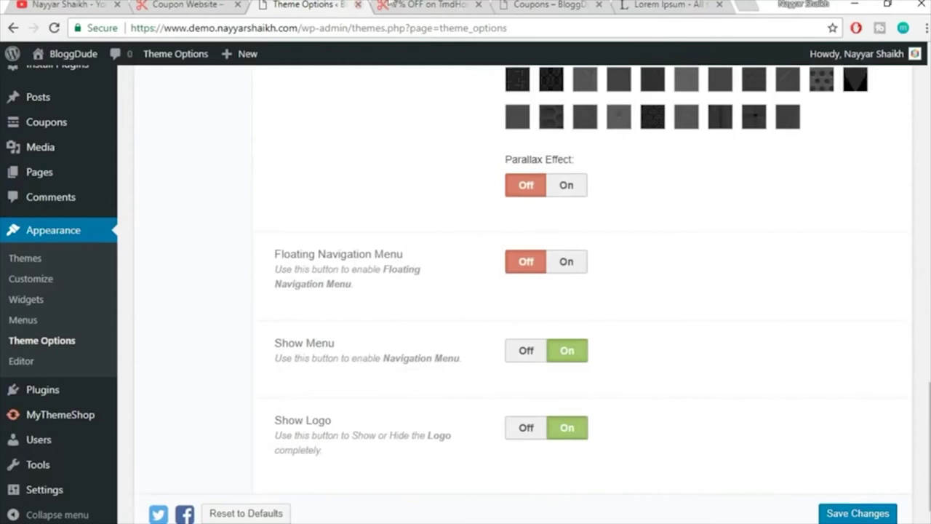
Review the yellow navigation bar on the live coupon page
click(399, 5)
scroll(237, 104, down, 3)
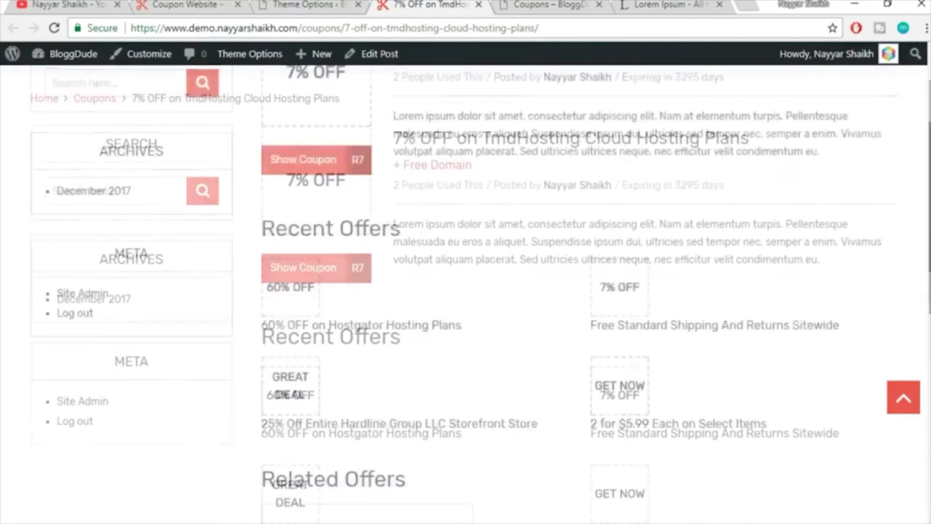
scroll(466, 291, down, 5)
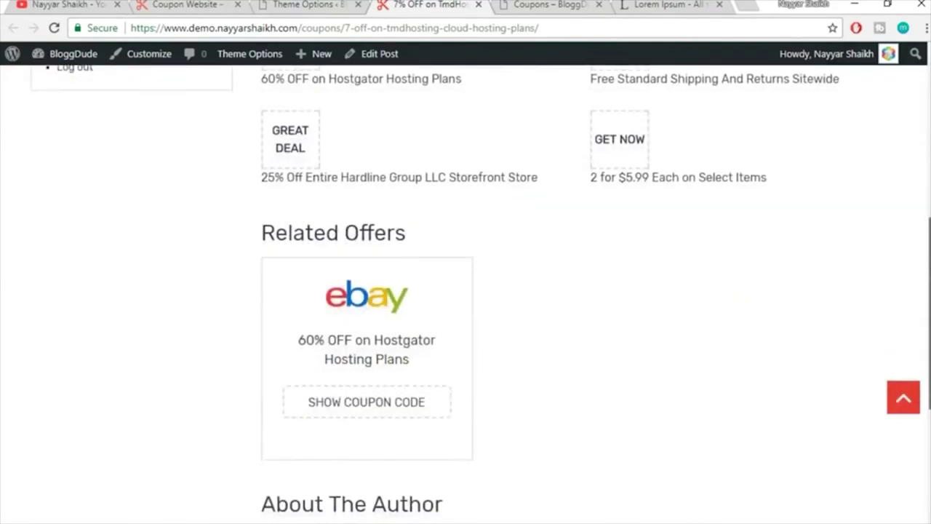
scroll(275, 145, up, 10)
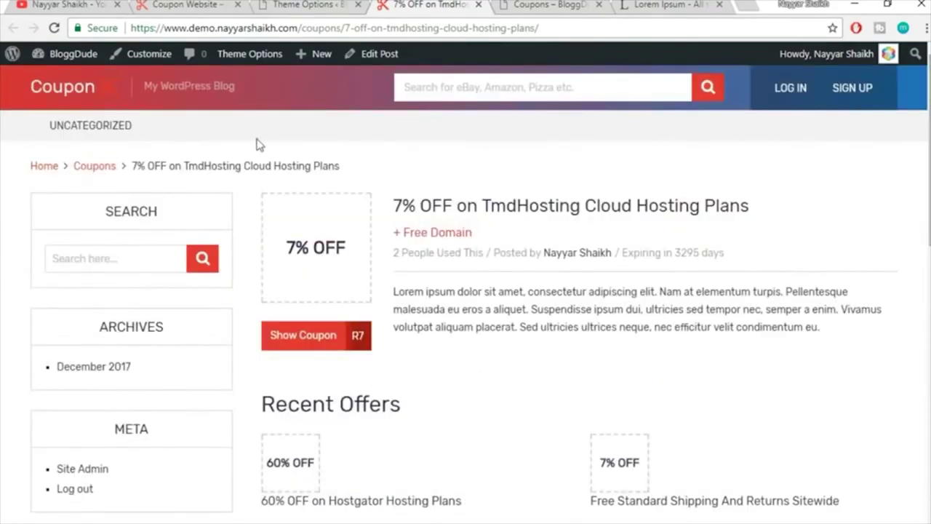
Set Floating Navigation Menu to On and scroll the coupon page to see its effect
click(308, 4)
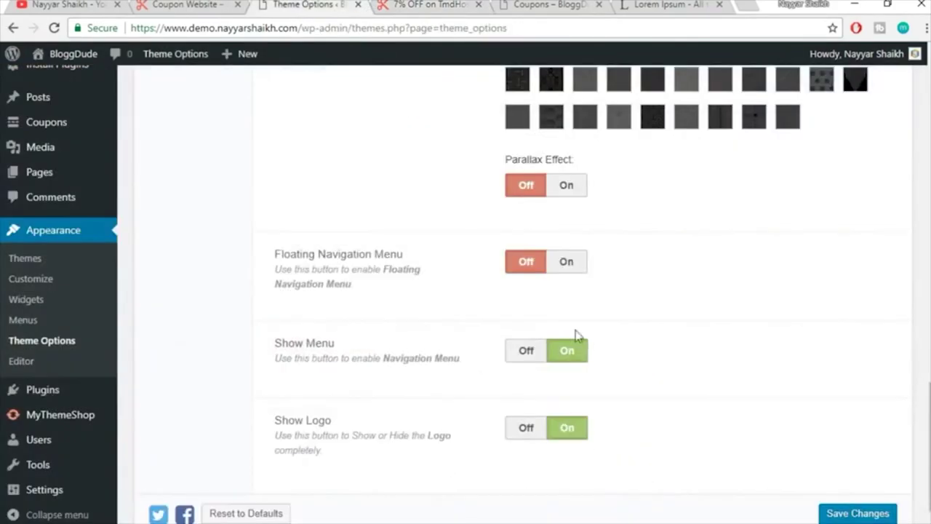
click(566, 268)
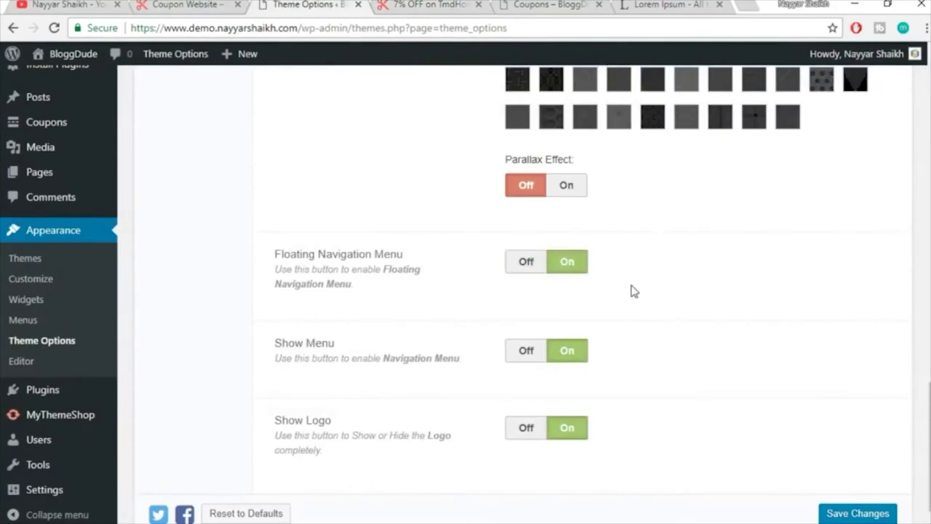
click(442, 4)
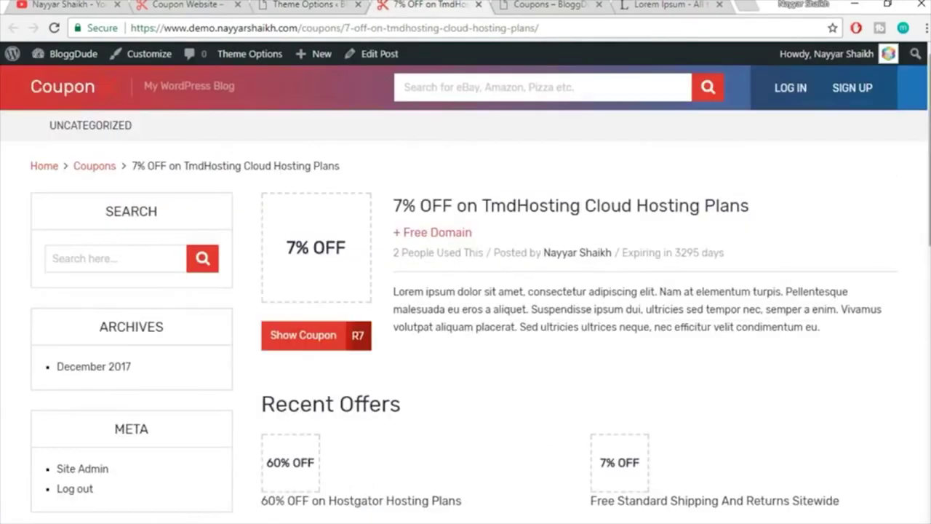
scroll(245, 129, down, 3)
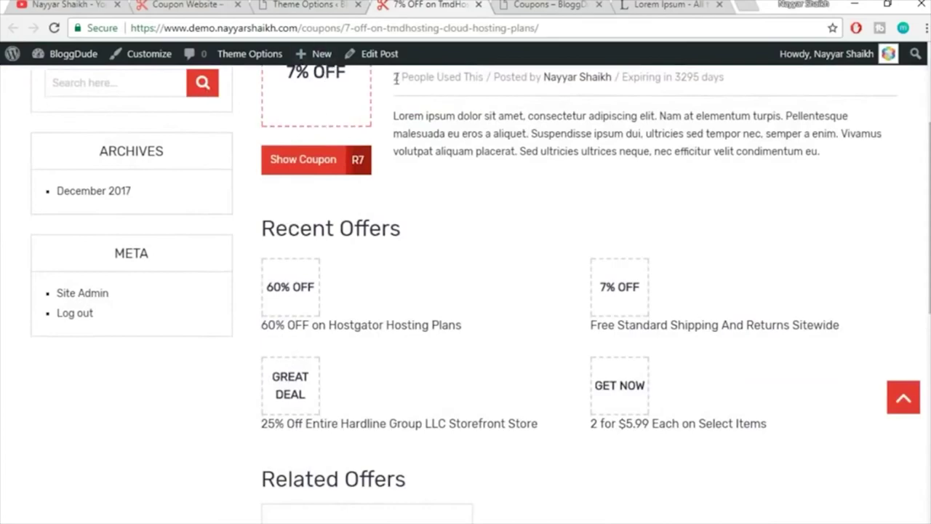
scroll(915, 108, down, 5)
scroll(915, 109, up, 1)
scroll(596, 293, up, 6)
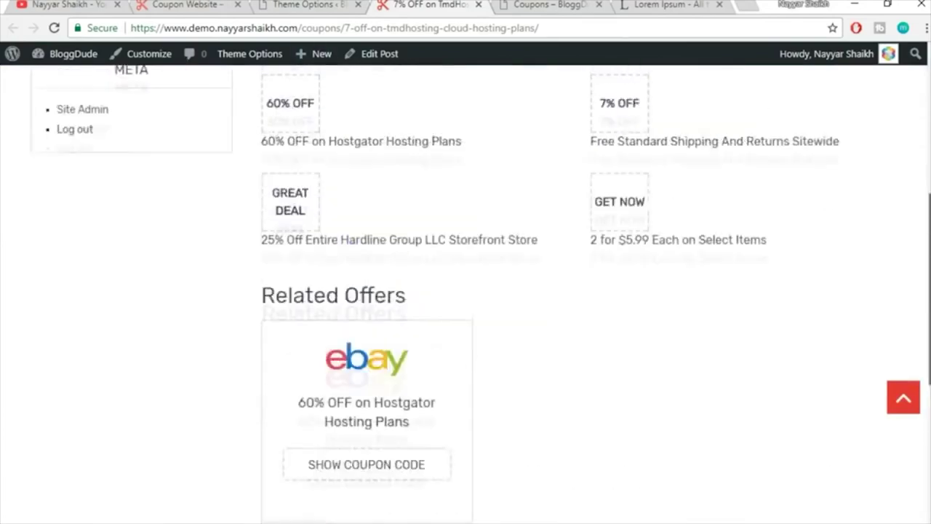
scroll(466, 291, down, 8)
scroll(465, 291, up, 4)
scroll(466, 291, up, 2)
scroll(465, 291, up, 2)
click(309, 3)
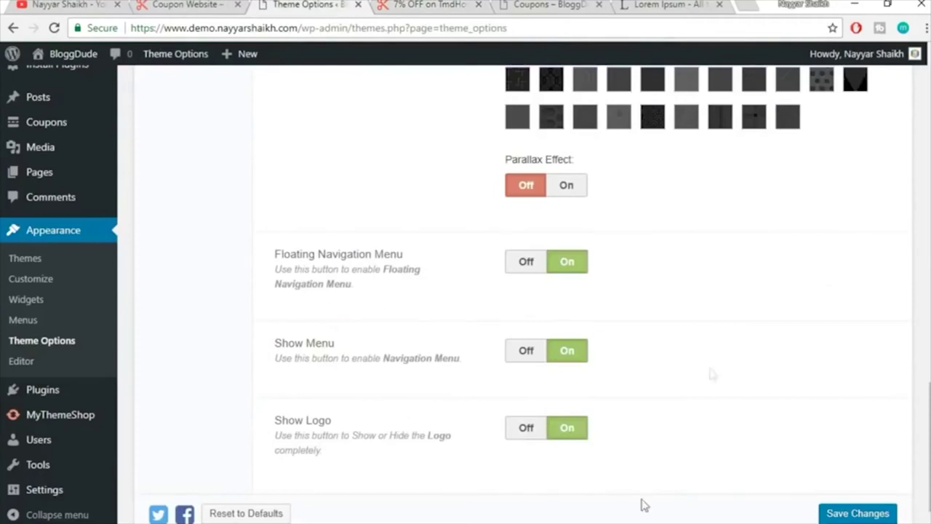
scroll(412, 369, down, 1)
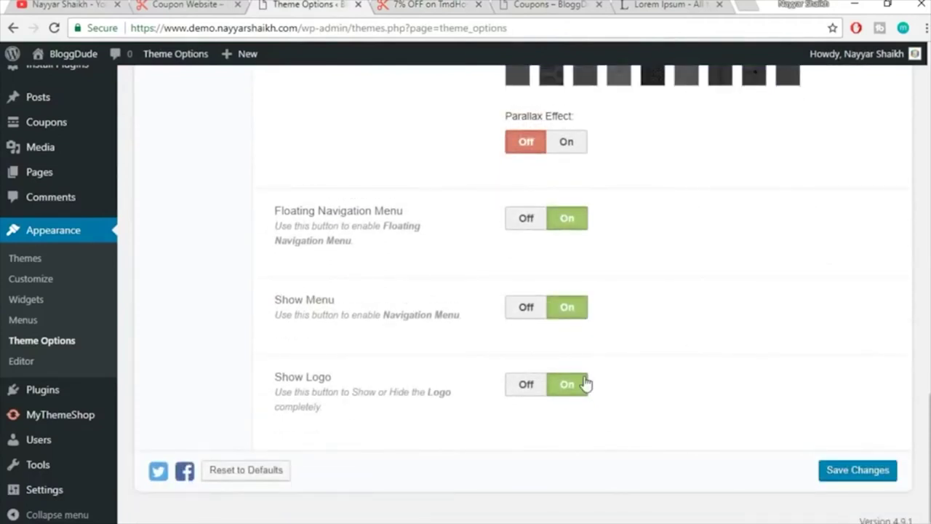
Save the header settings and reload the coupon page to check the floating menu
click(848, 471)
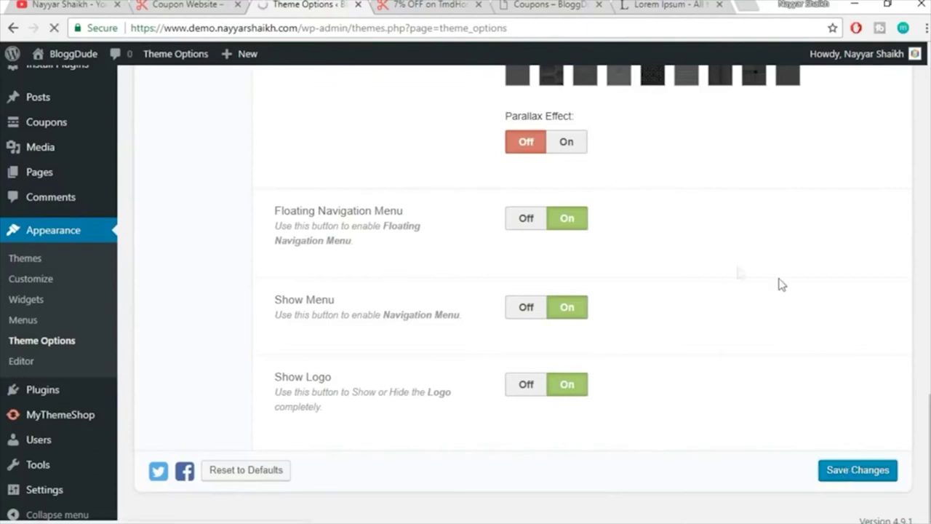
click(439, 6)
click(454, 32)
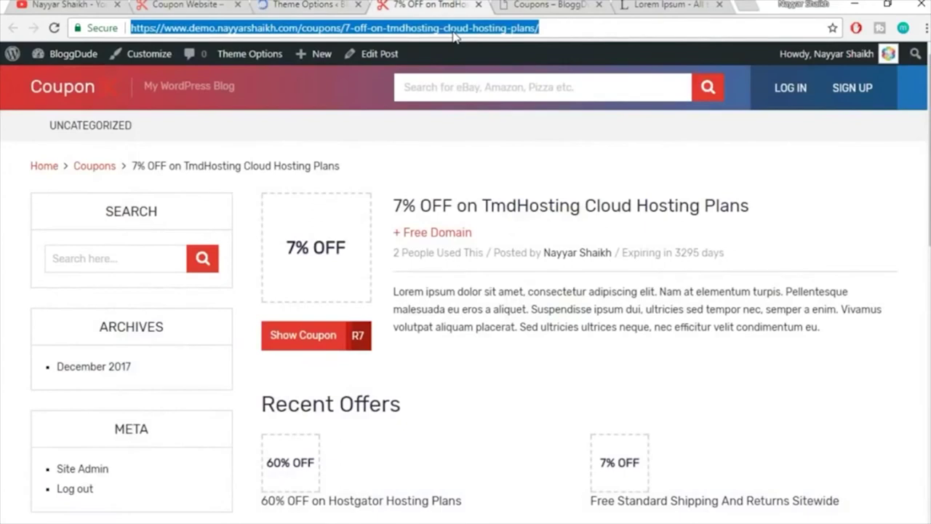
key(Return)
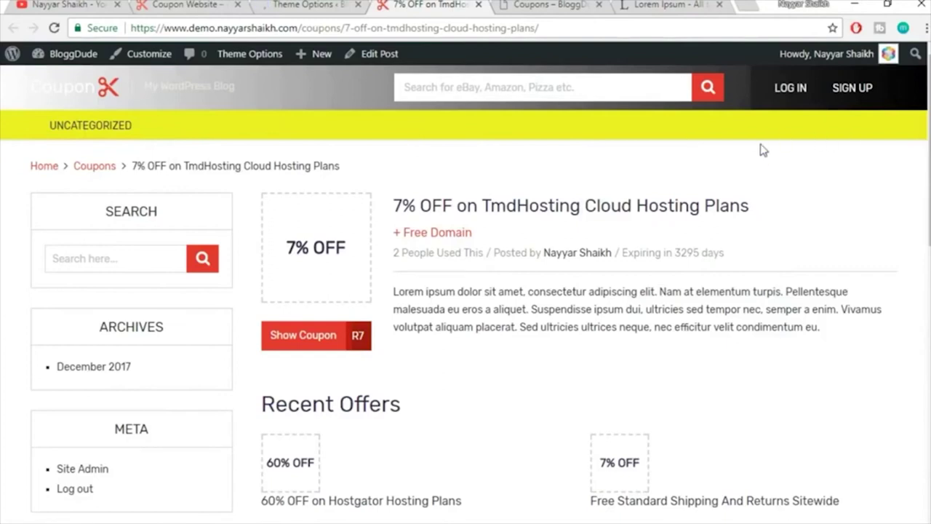
scroll(778, 212, down, 4)
scroll(779, 212, down, 1)
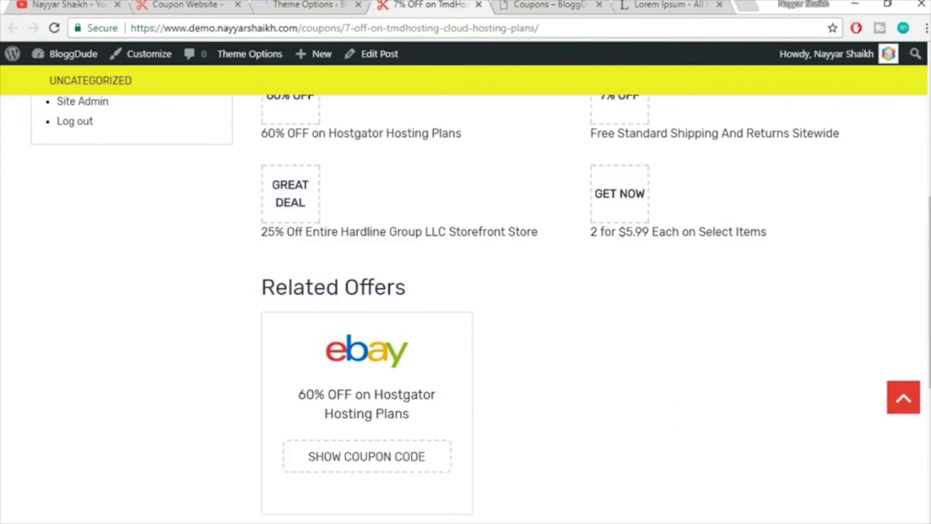
scroll(746, 182, down, 2)
scroll(820, 277, down, 1)
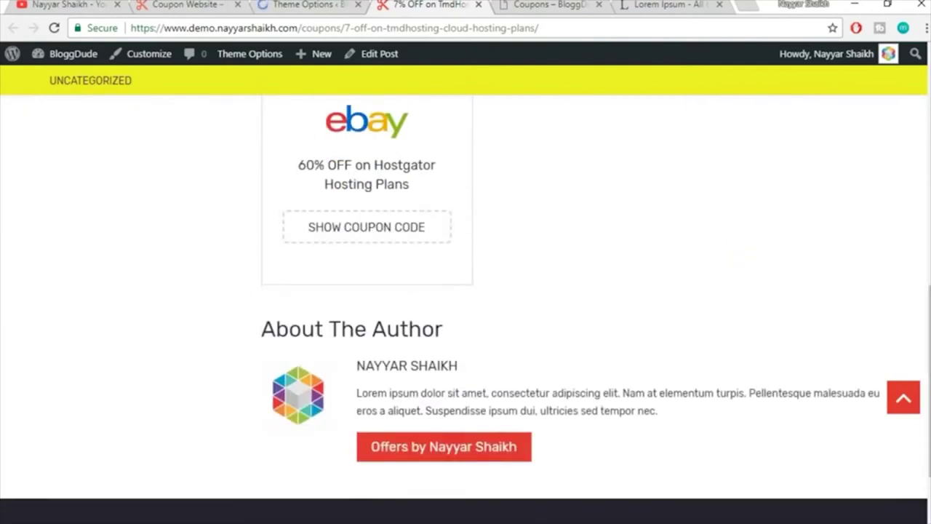
click(906, 396)
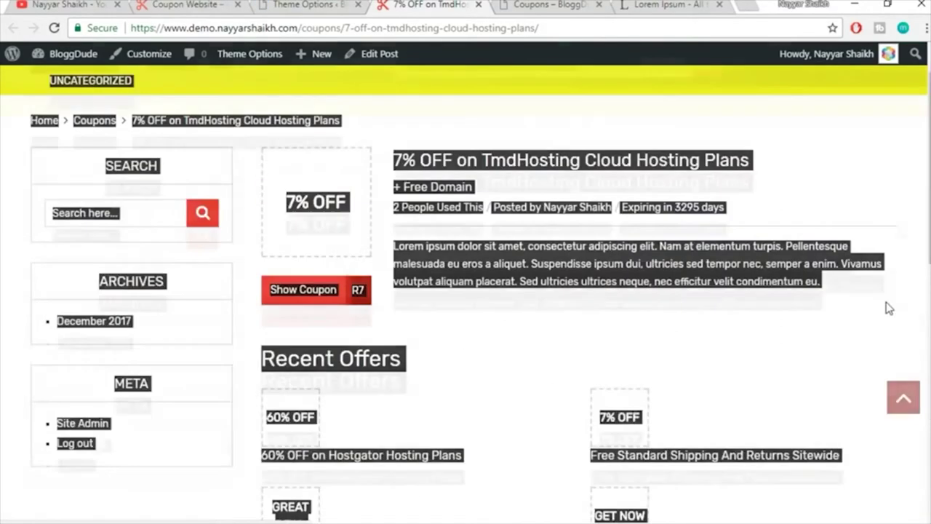
click(900, 227)
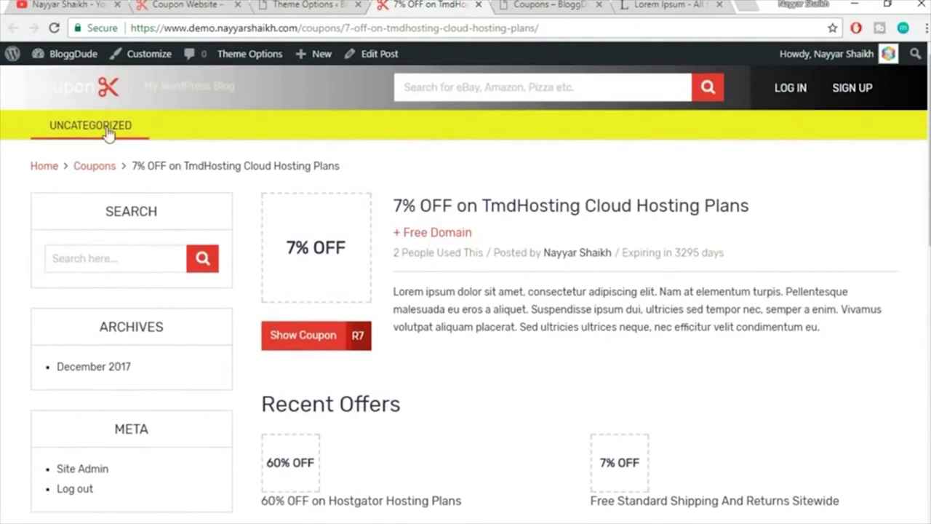
Switch the top bar's background image from Gradient to Pattern
click(312, 4)
scroll(684, 273, down, 4)
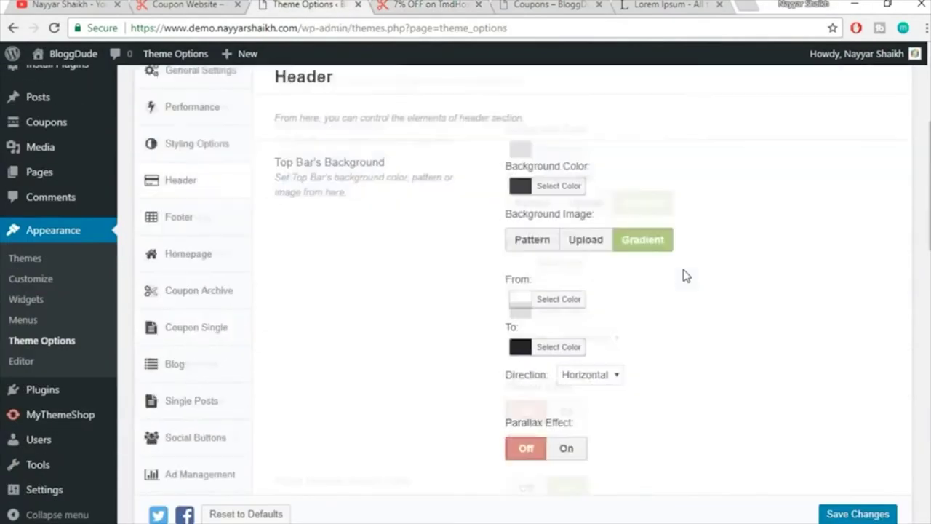
click(514, 206)
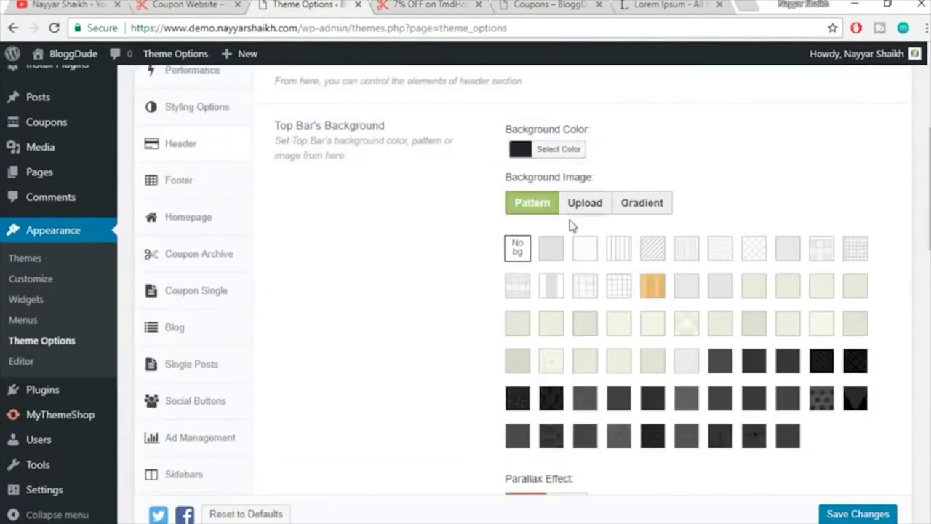
Reset the navigation background from yellow to its default light grey and save
click(545, 149)
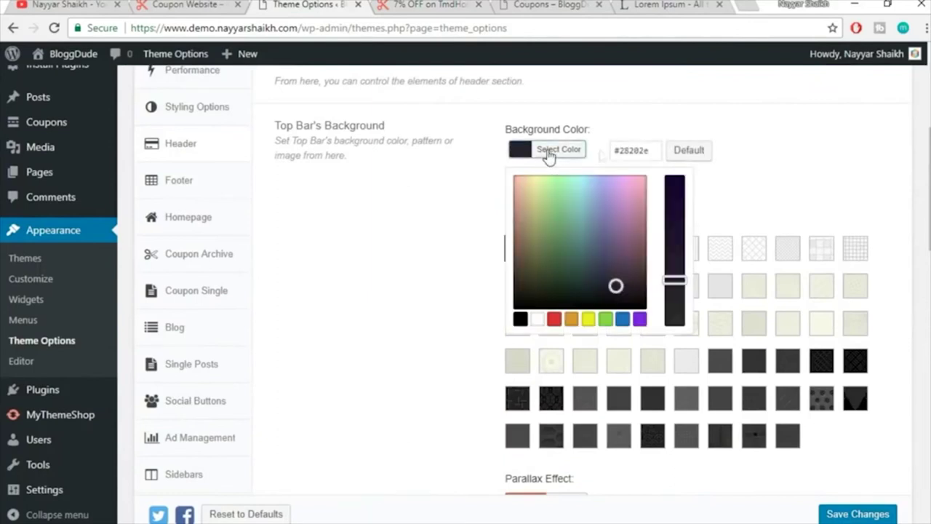
click(807, 151)
scroll(806, 161, down, 6)
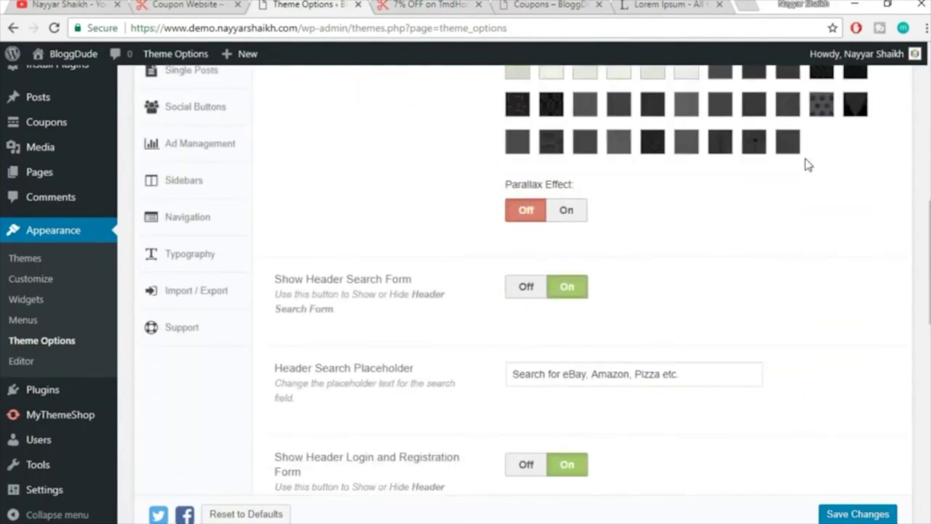
click(553, 217)
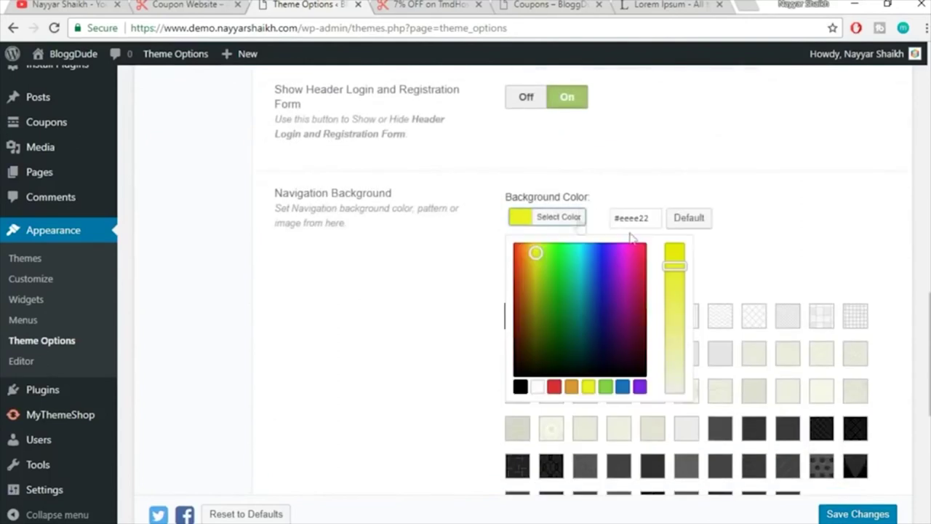
click(689, 217)
click(820, 213)
click(847, 514)
Reload the coupon page to see the new dark header
click(430, 4)
click(442, 30)
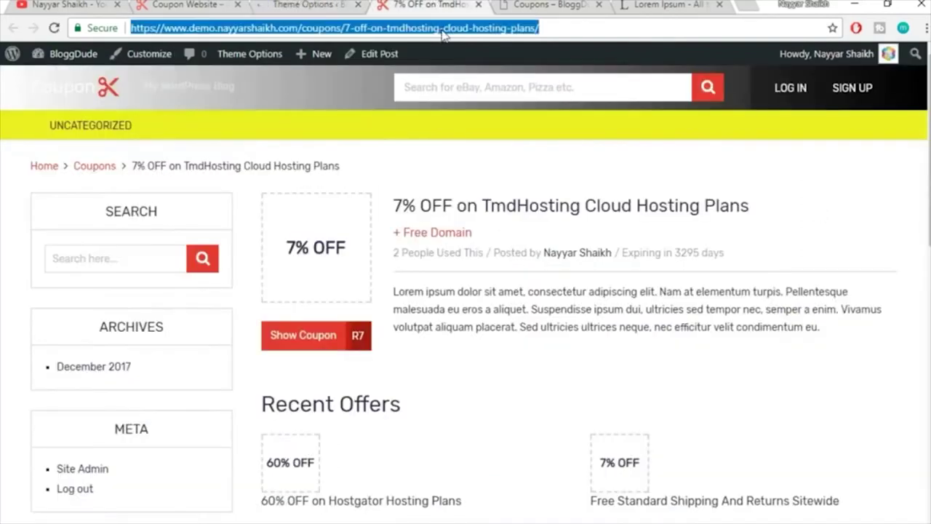
key(Return)
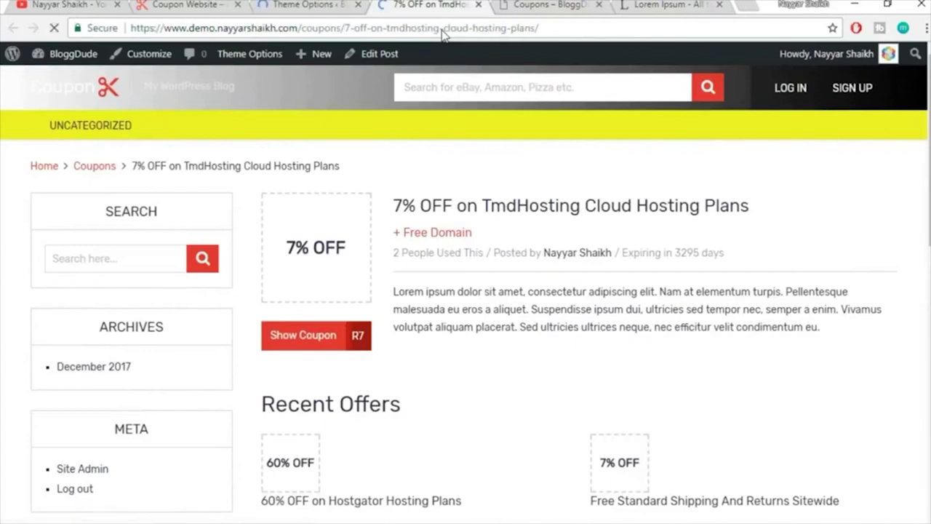
Open the Footer settings and scroll to the coupon page's footer
click(296, 4)
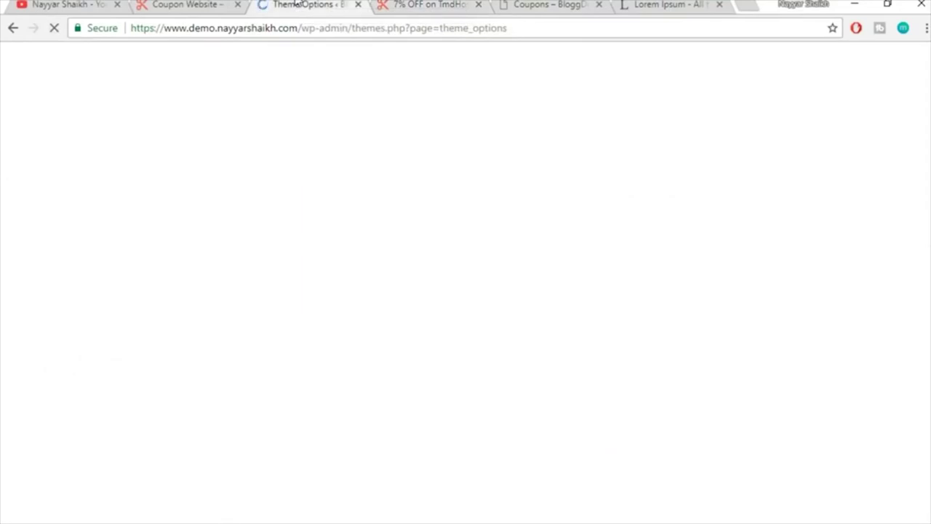
scroll(558, 250, down, 4)
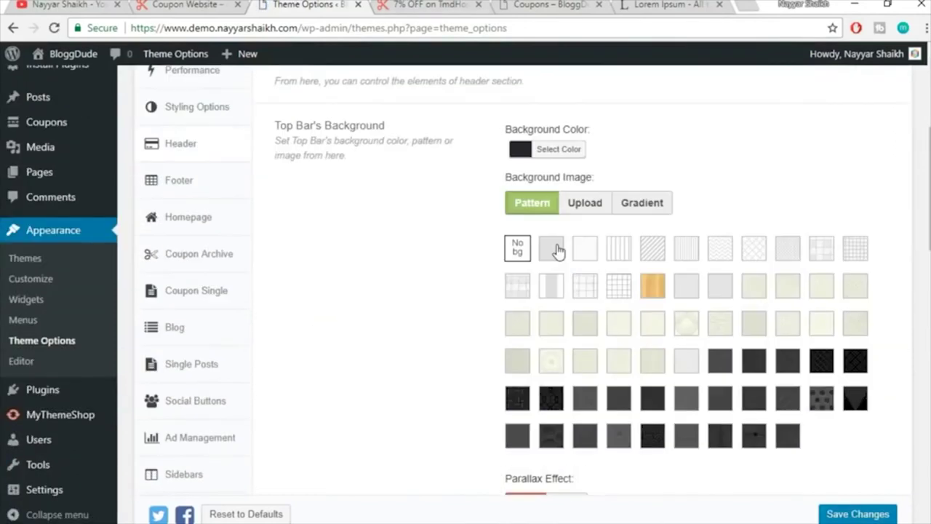
click(182, 181)
click(442, 5)
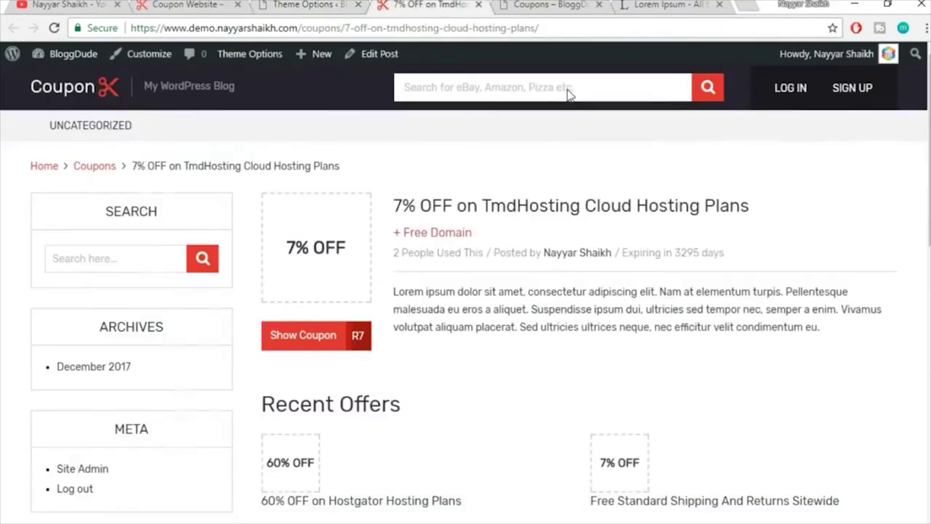
scroll(397, 480, down, 15)
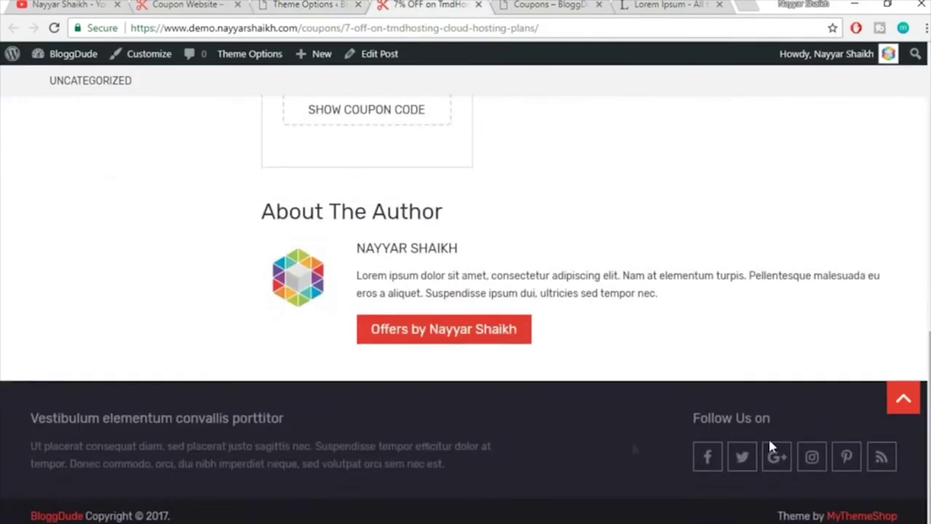
click(304, 5)
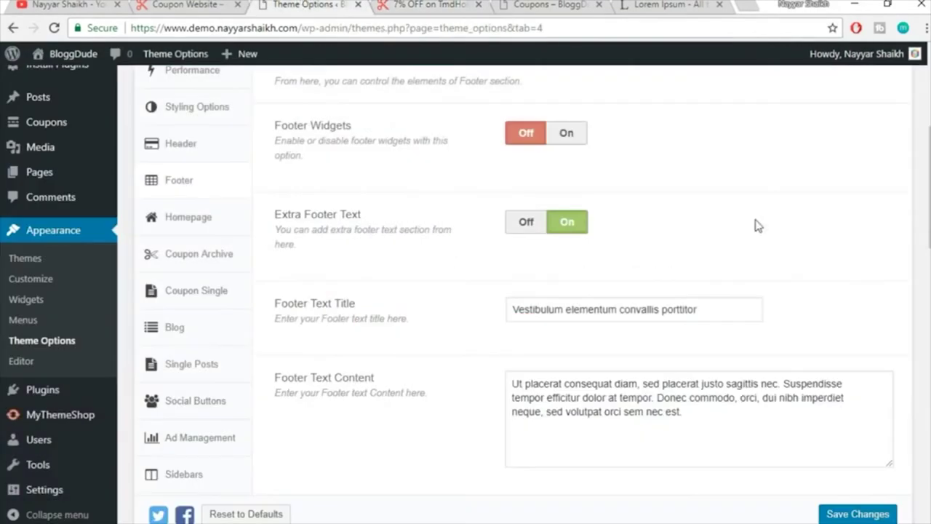
click(566, 133)
click(193, 5)
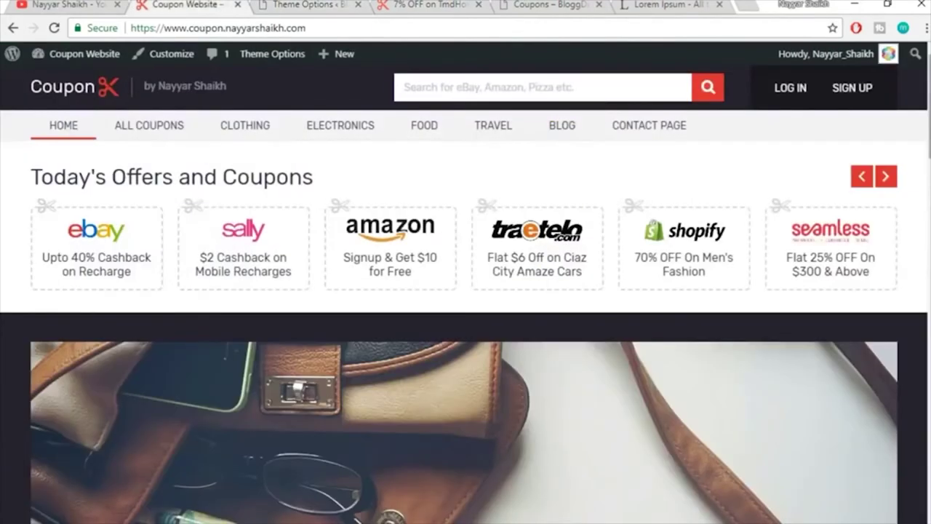
scroll(465, 291, down, 15)
scroll(466, 291, down, 5)
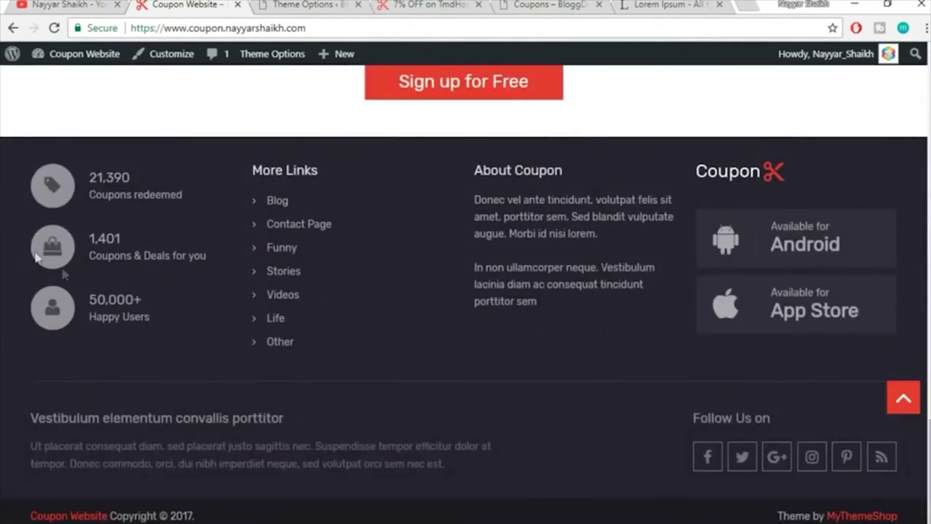
click(436, 5)
click(288, 3)
scroll(764, 225, down, 1)
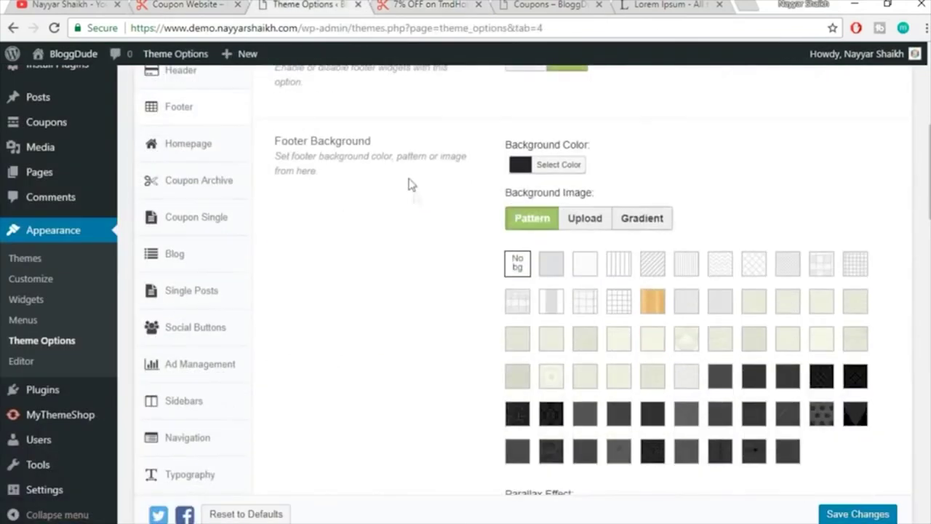
click(424, 5)
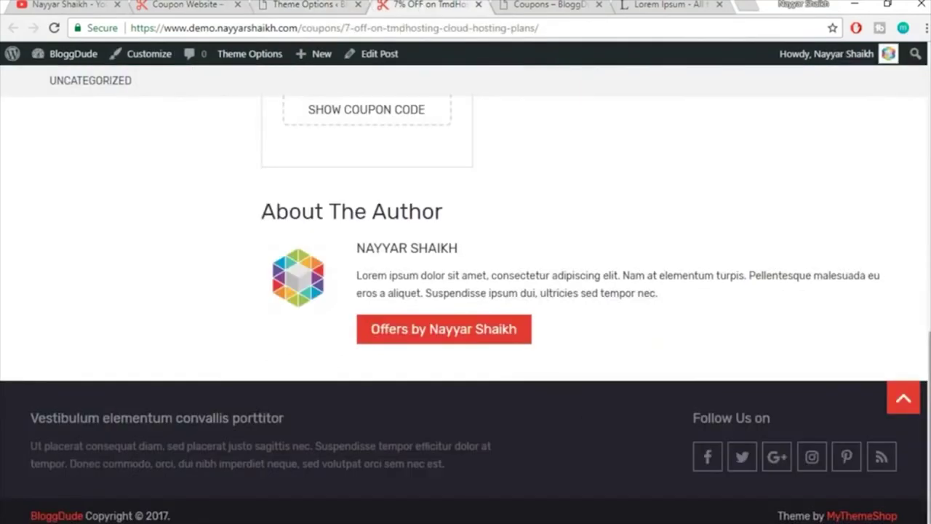
click(289, 6)
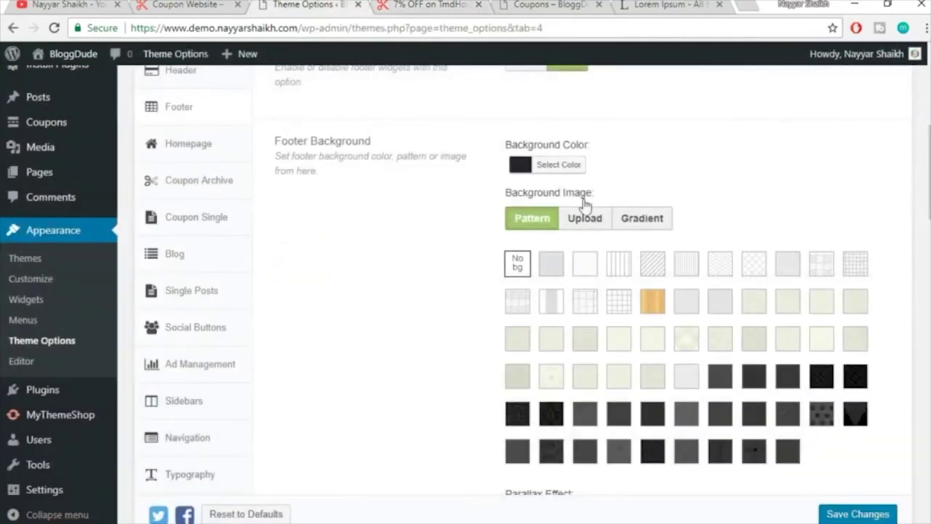
scroll(814, 218, down, 1)
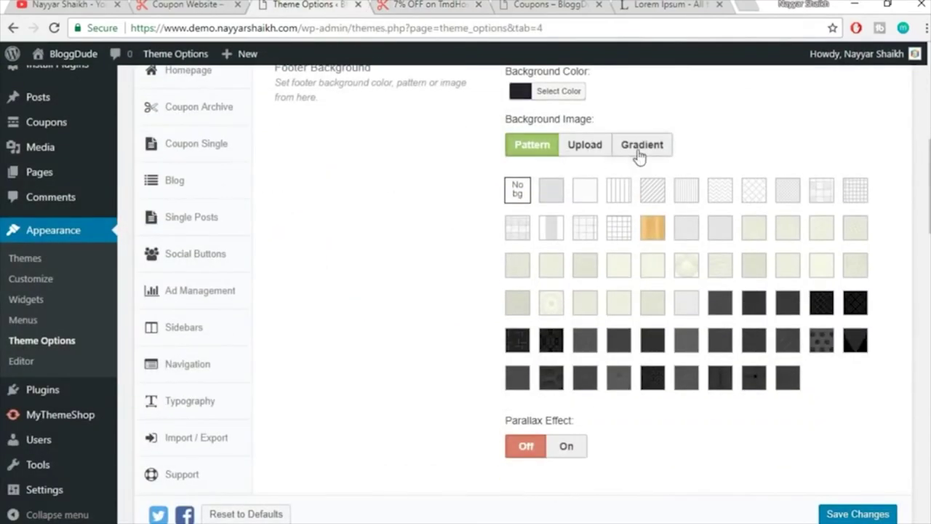
scroll(590, 182, down, 2)
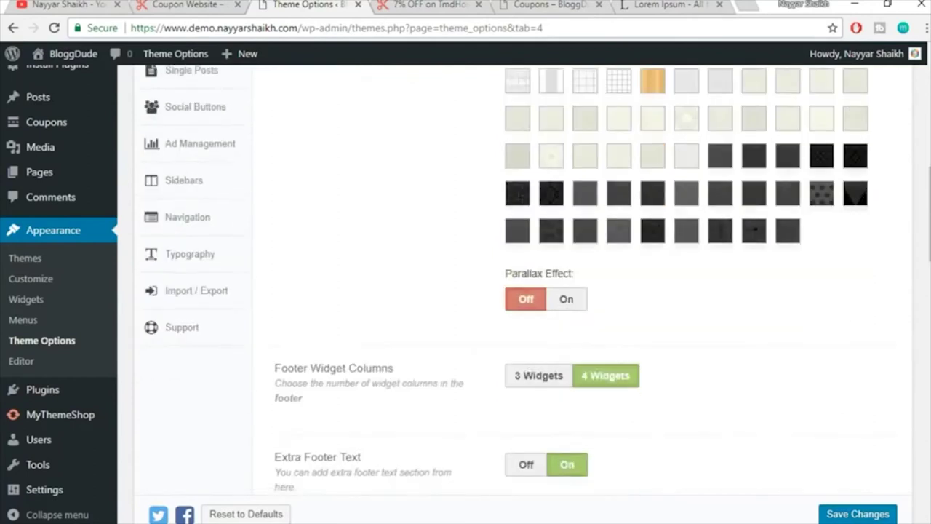
scroll(761, 267, down, 3)
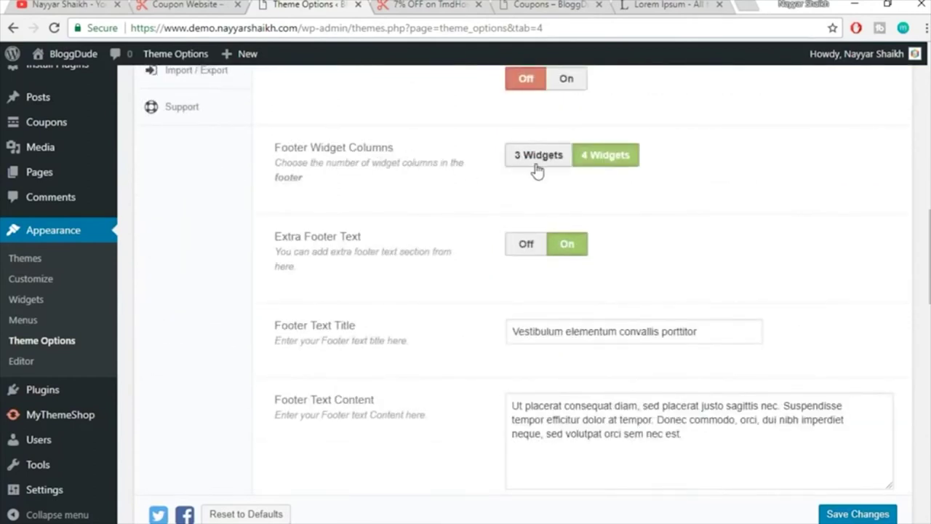
click(222, 6)
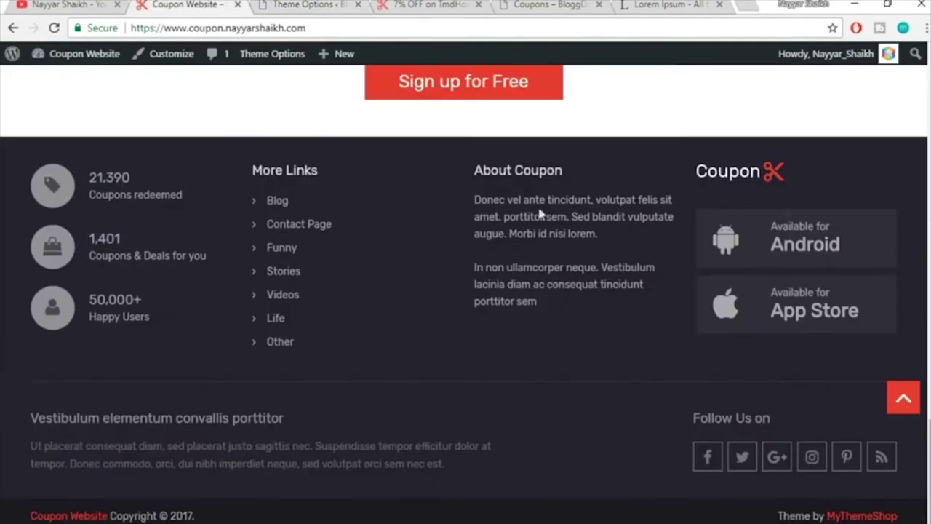
click(346, 4)
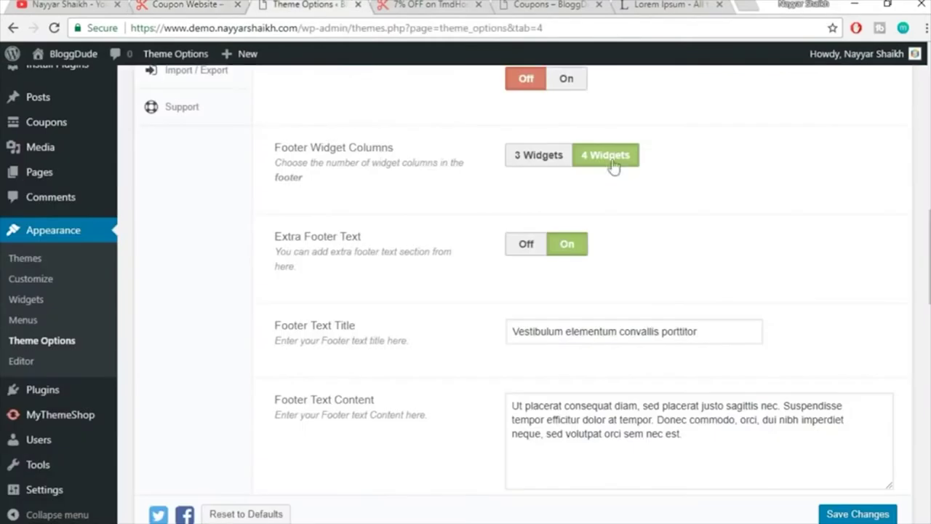
scroll(853, 217, down, 1)
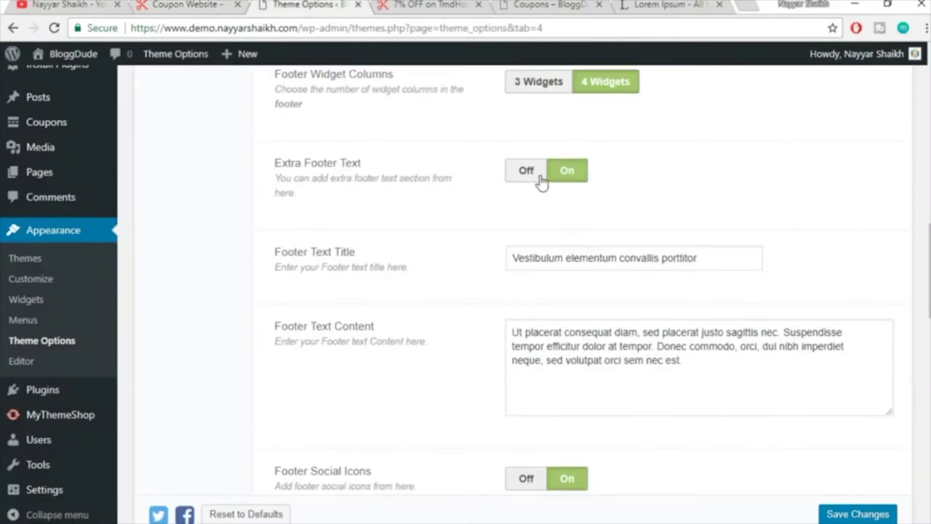
click(430, 5)
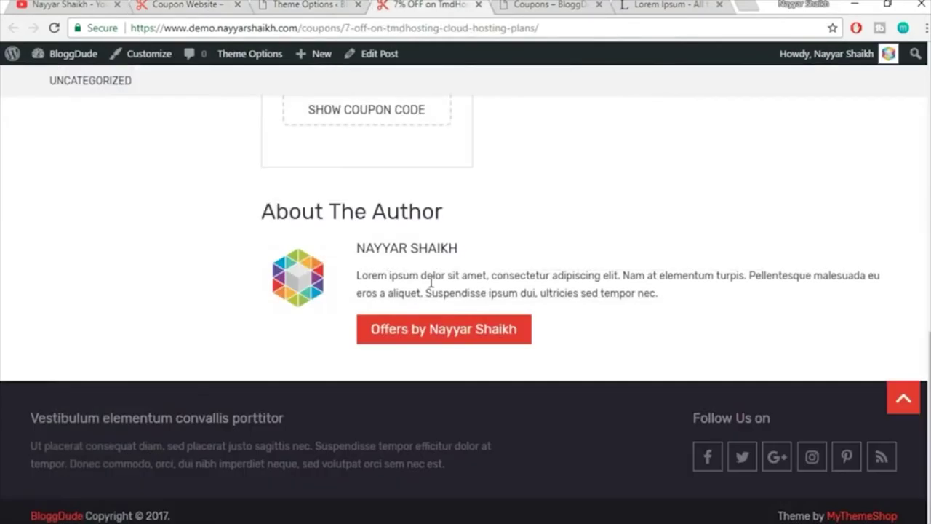
drag(39, 429, 581, 470)
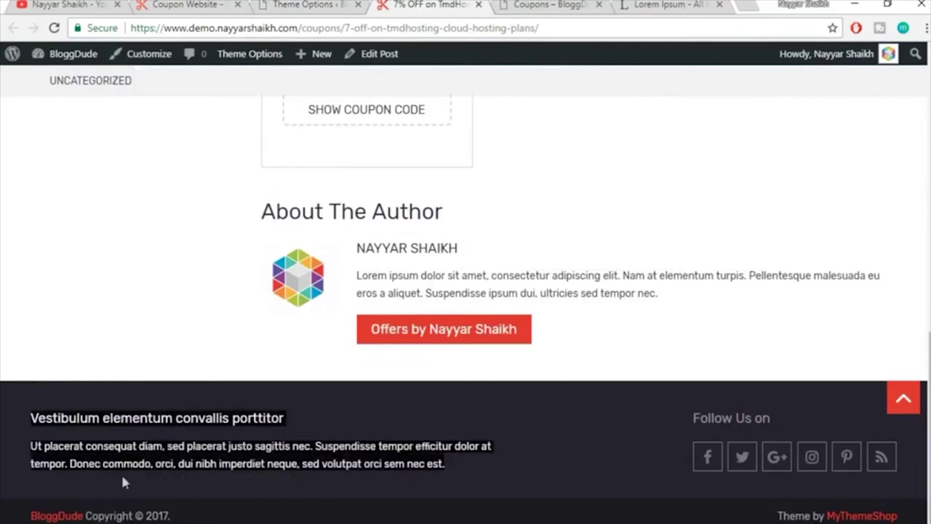
click(134, 424)
click(305, 5)
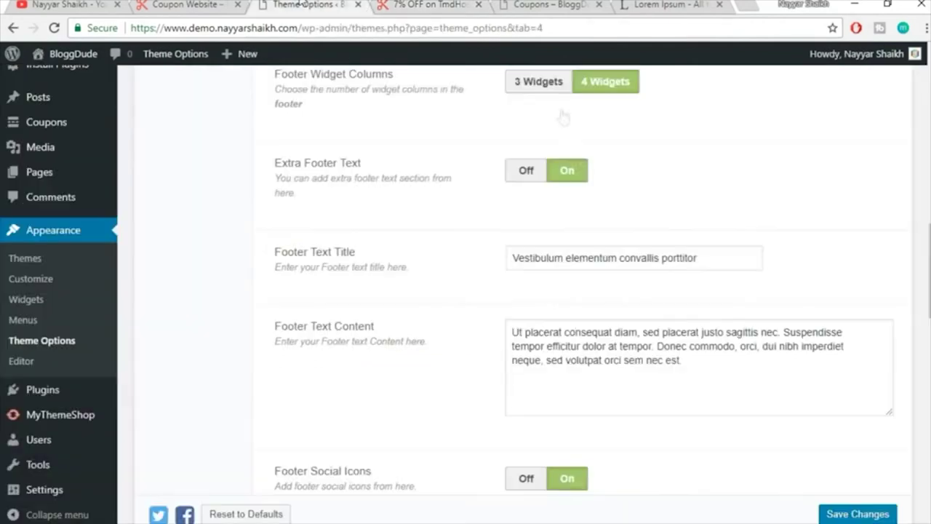
drag(715, 260, 509, 259)
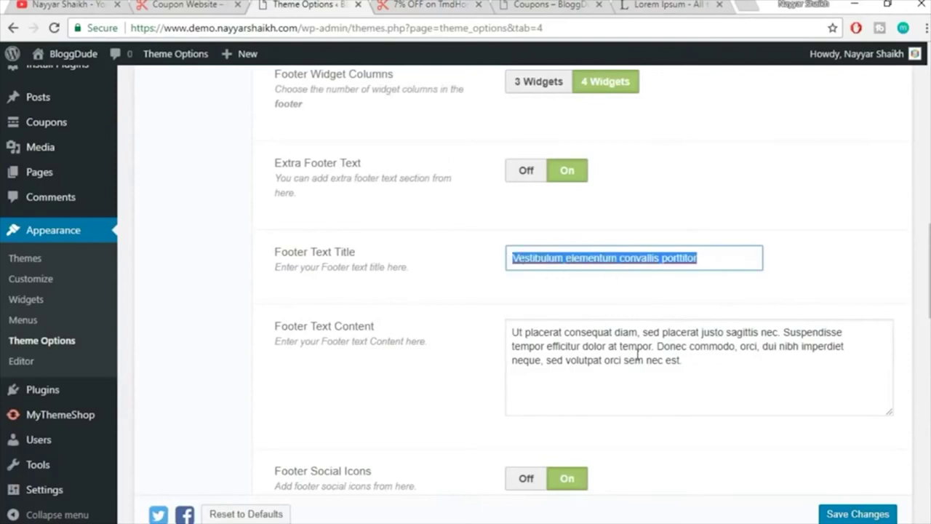
drag(717, 383, 515, 320)
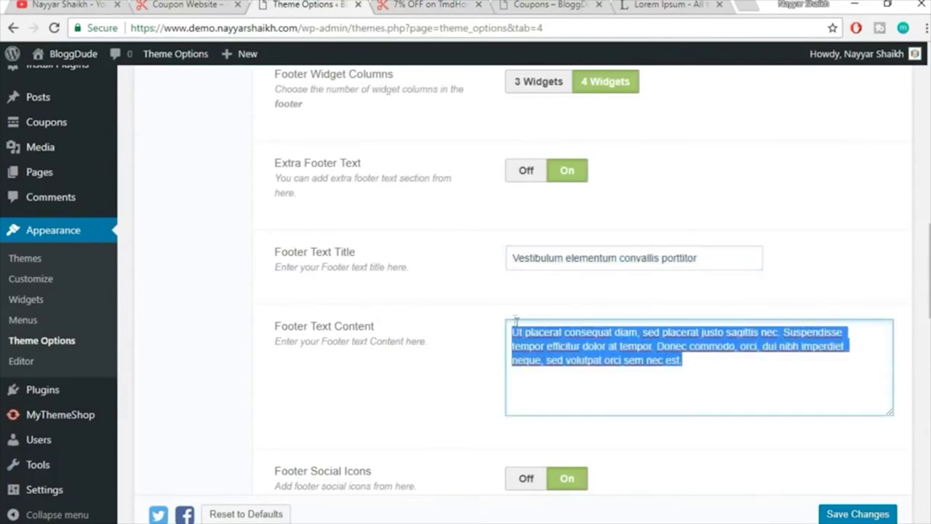
click(466, 344)
scroll(469, 320, down, 3)
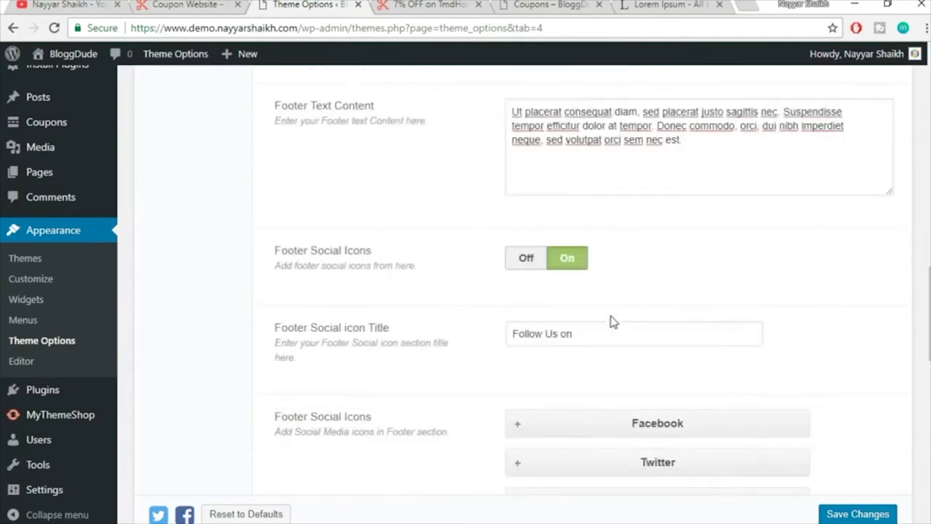
drag(271, 250, 418, 270)
click(419, 159)
click(420, 18)
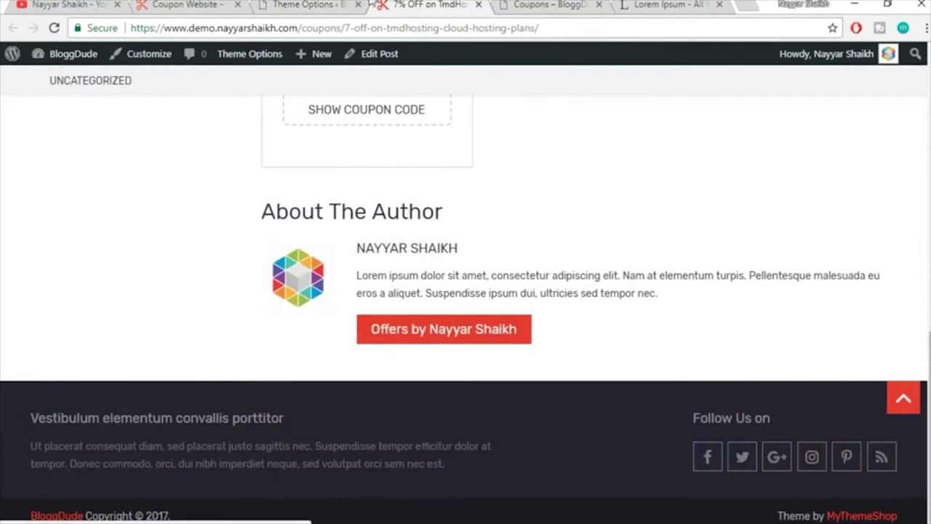
click(311, 4)
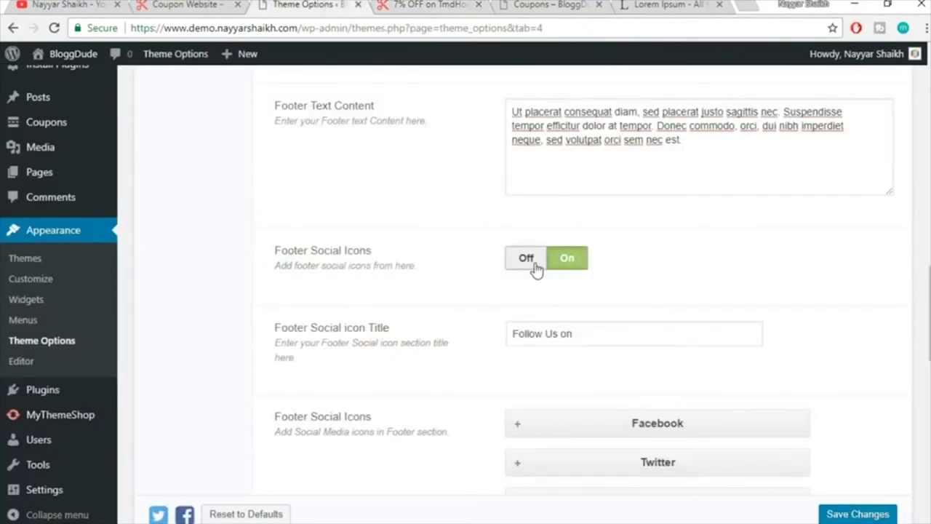
Link the footer Facebook icon to the owner's Facebook profile URL
scroll(774, 278, down, 3)
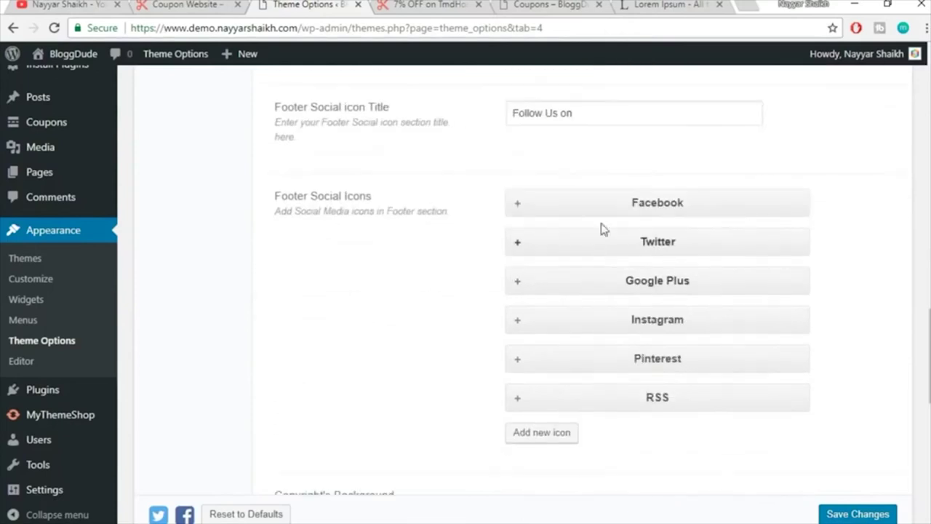
click(652, 208)
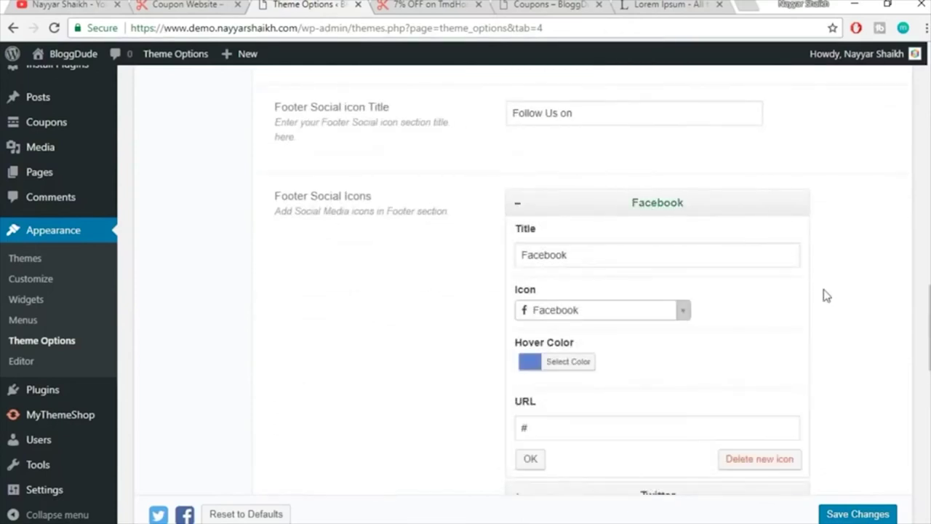
scroll(680, 340, down, 1)
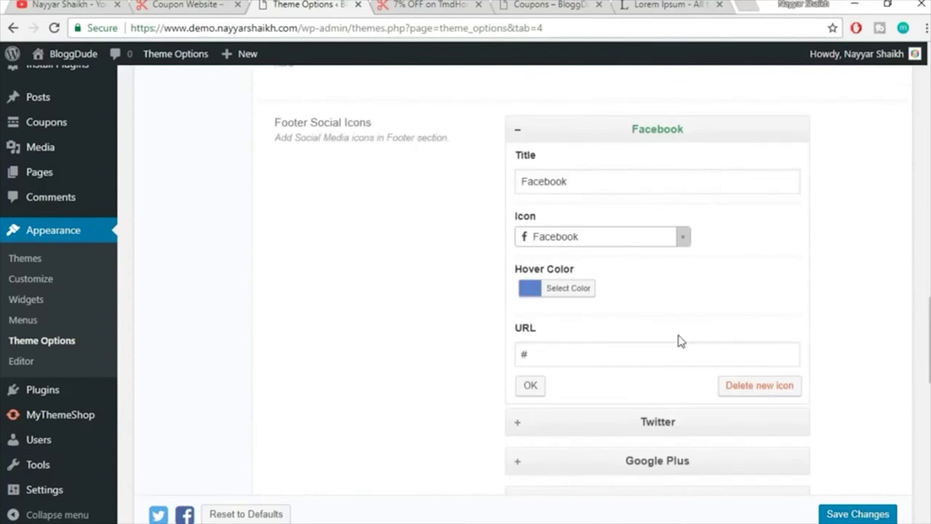
double_click(560, 356)
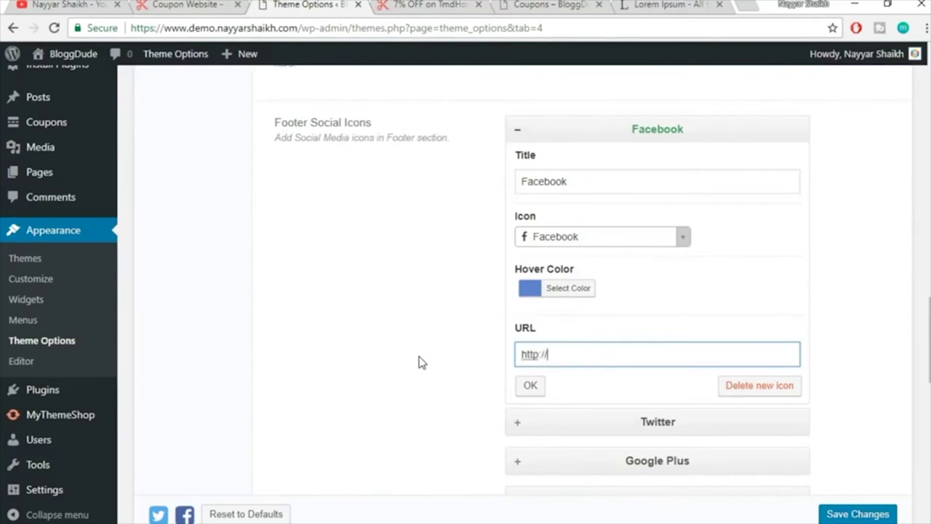
text(http://facebook.com/rea)
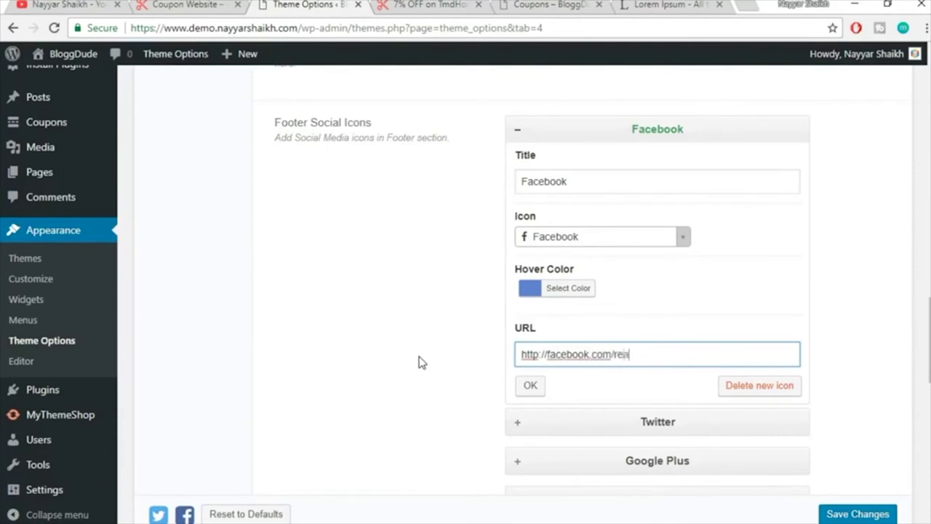
text(lnayyar)
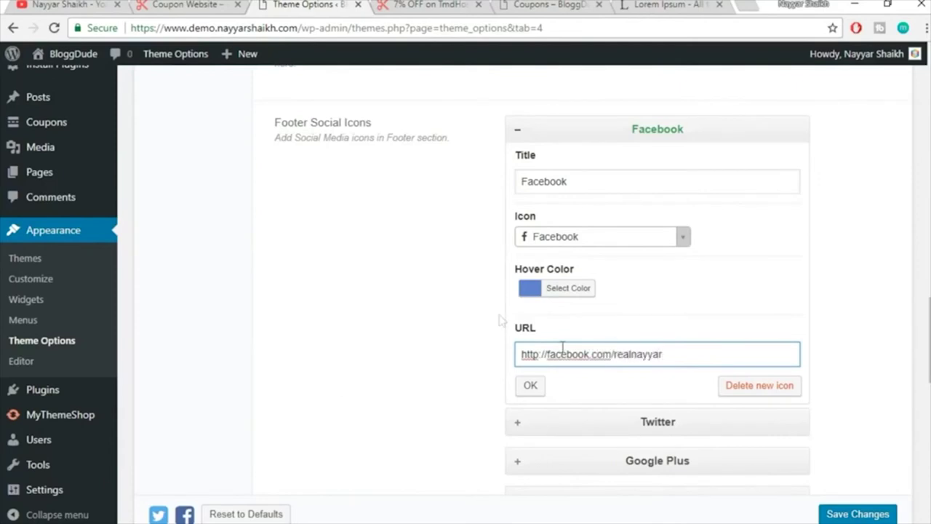
click(533, 387)
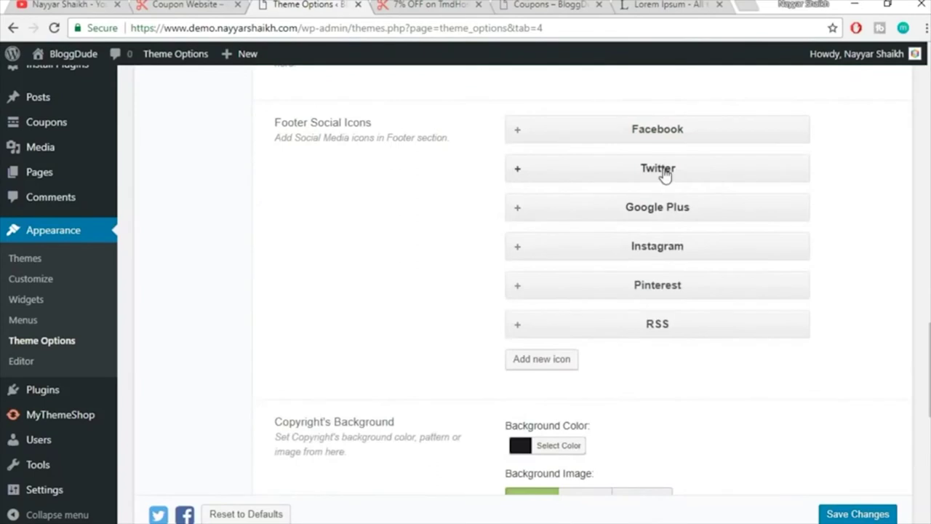
Link the footer Twitter icon to the owner's Twitter profile URL
click(664, 171)
double_click(590, 392)
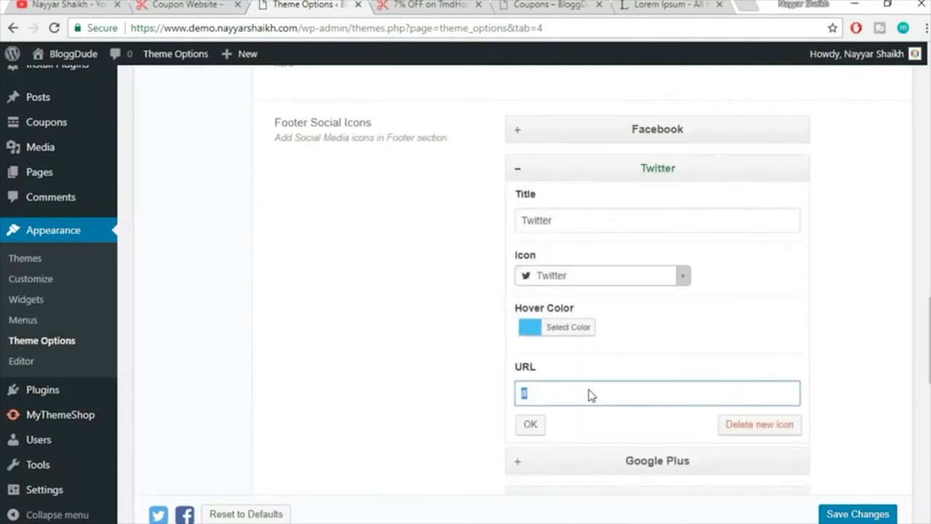
text(http://twitter.com)
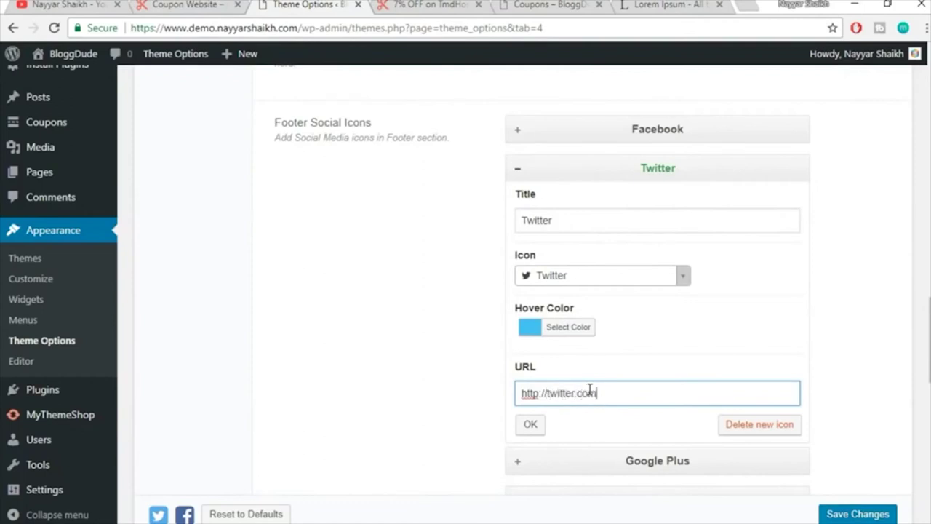
text(/realnayyar)
click(530, 424)
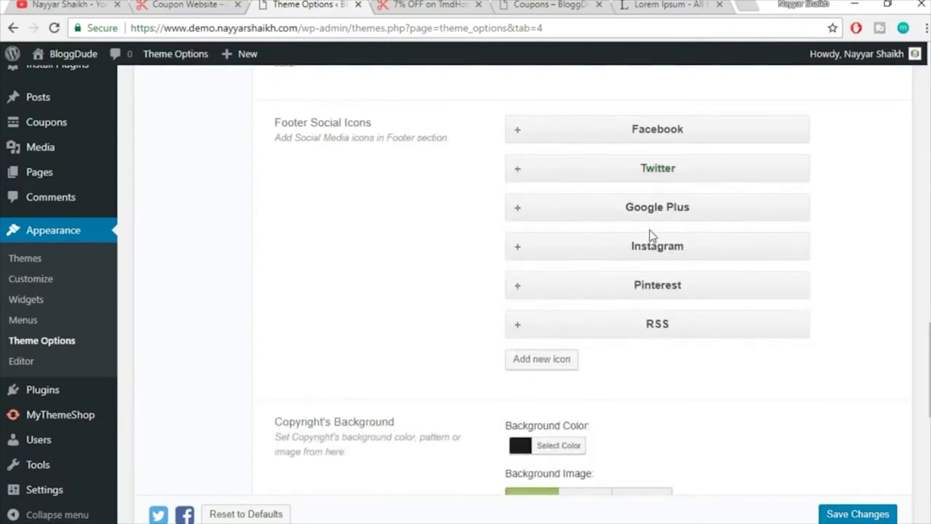
Add a new social icon entry, browse its icon list, then delete the unneeded entry
scroll(672, 302, down, 1)
scroll(682, 309, down, 3)
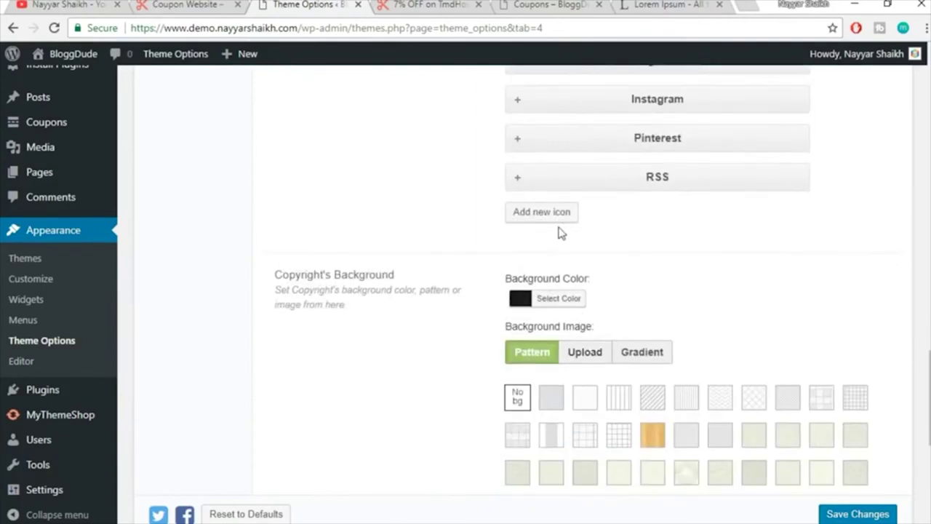
click(553, 218)
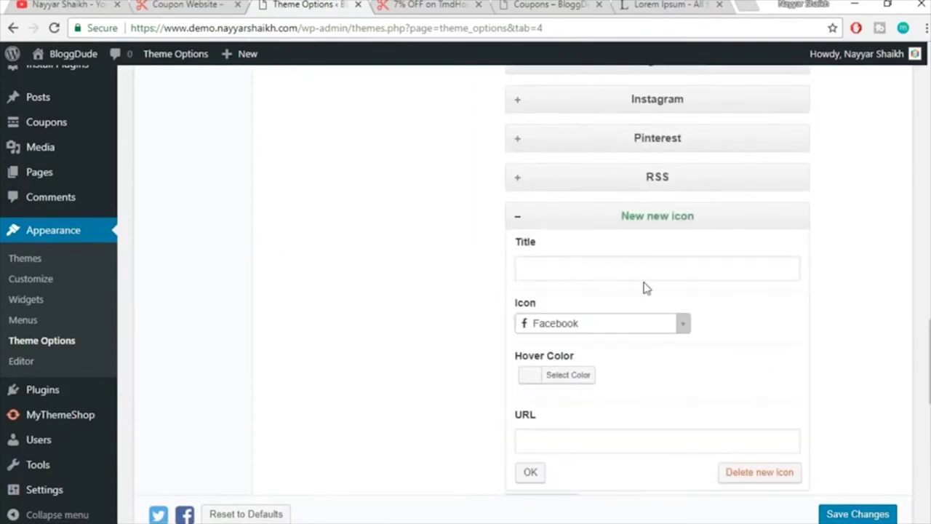
click(624, 333)
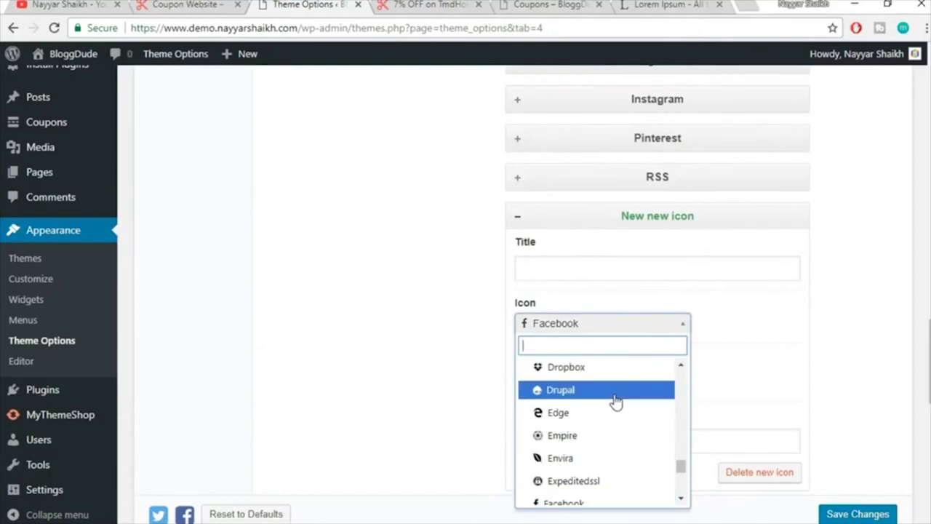
scroll(616, 399, up, 1)
scroll(615, 420, up, 1)
scroll(624, 413, up, 3)
scroll(614, 404, up, 3)
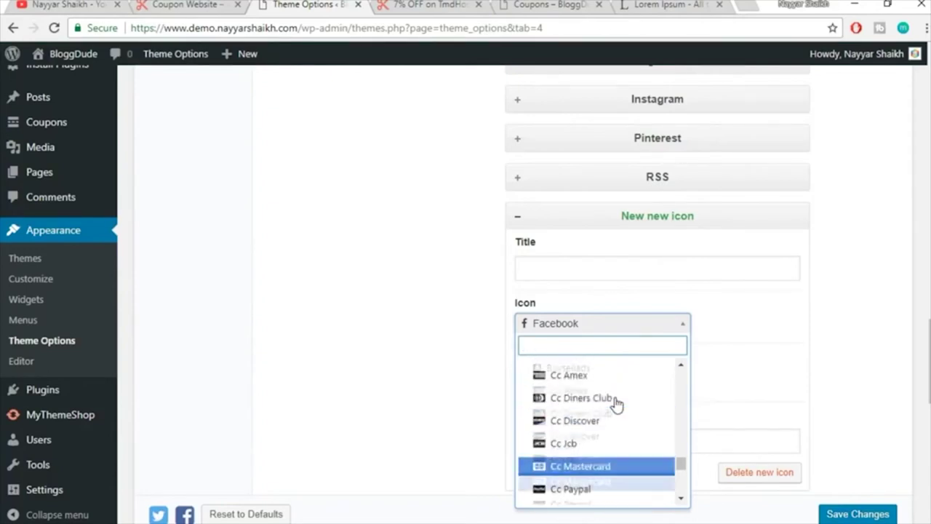
click(763, 347)
scroll(627, 378, down, 1)
click(761, 404)
scroll(786, 388, up, 4)
scroll(790, 391, down, 1)
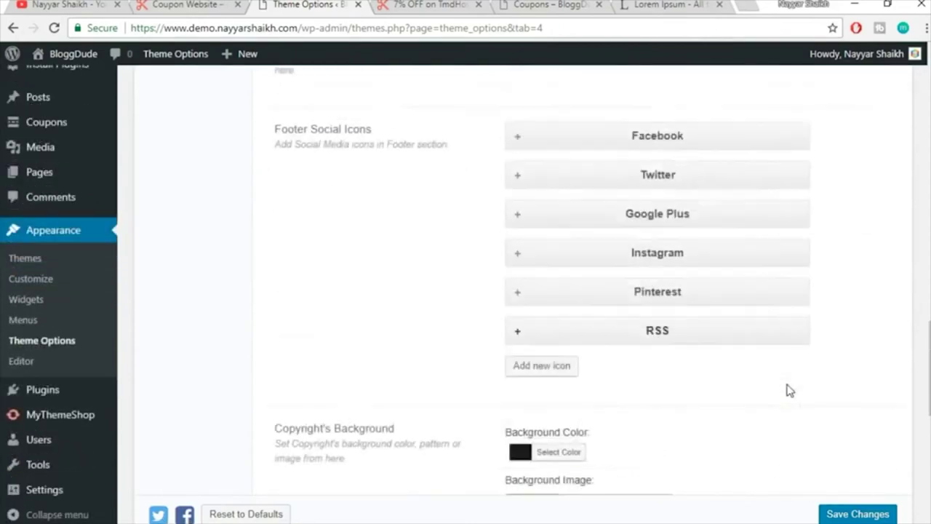
Compare the Copyrights Text setting with the 'Theme by MyThemeShop' credit in the live footer
scroll(790, 391, down, 4)
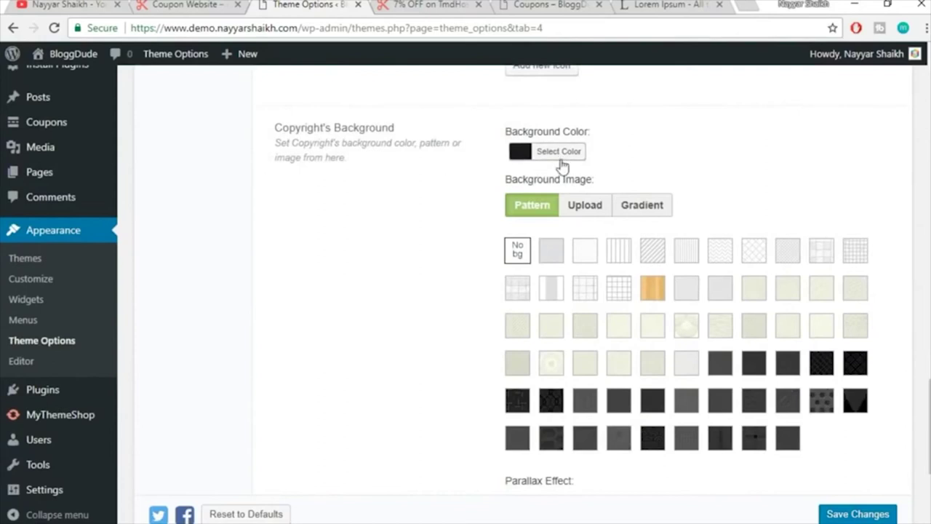
scroll(744, 211, down, 4)
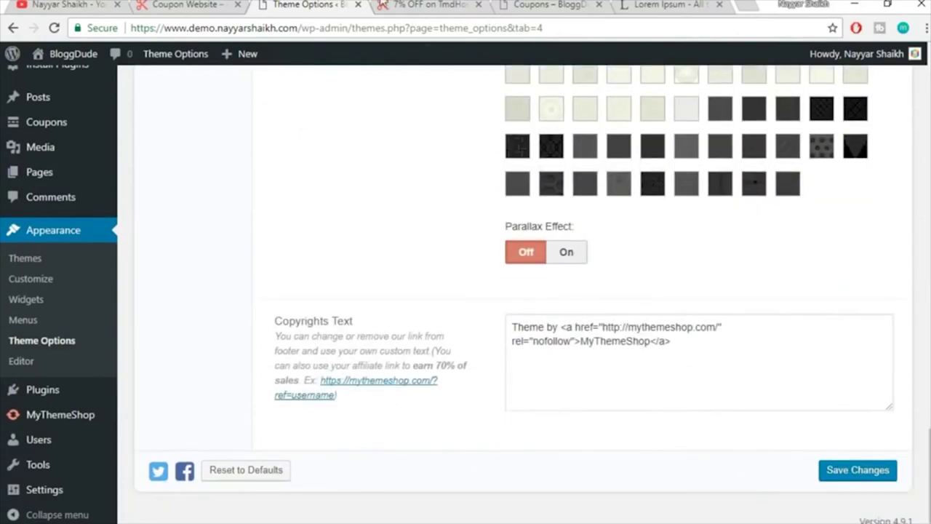
click(420, 5)
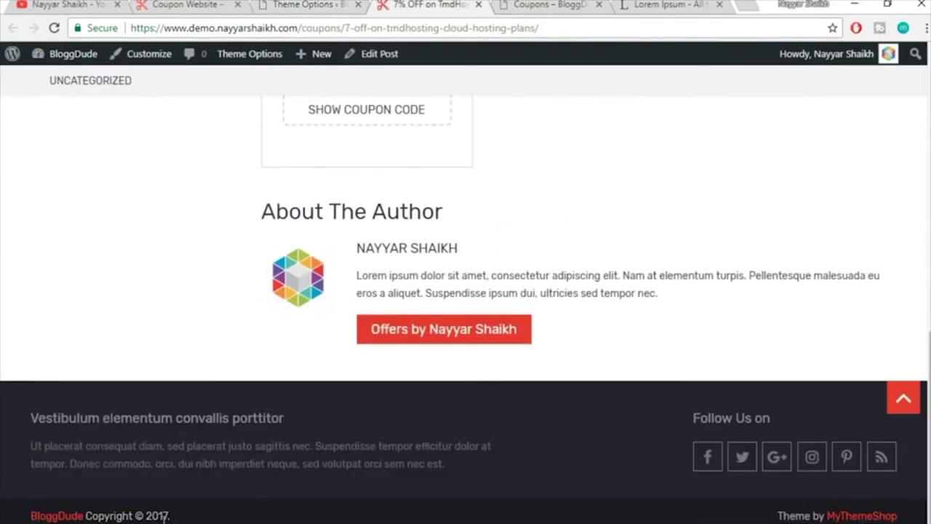
click(301, 4)
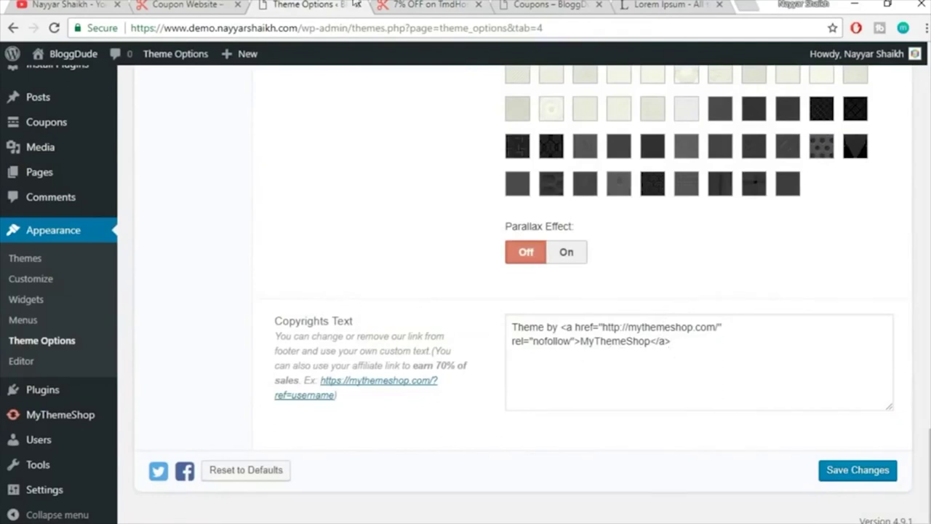
key(ctrl+Tab)
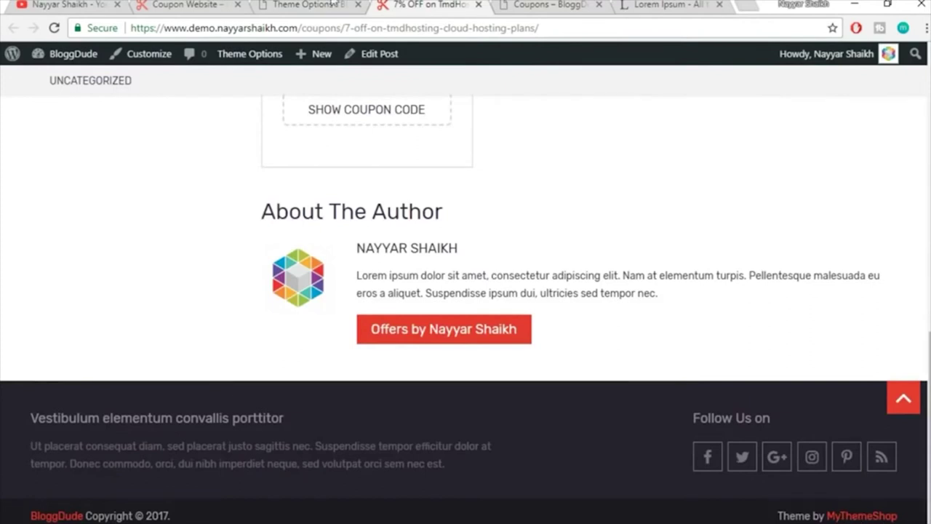
click(301, 5)
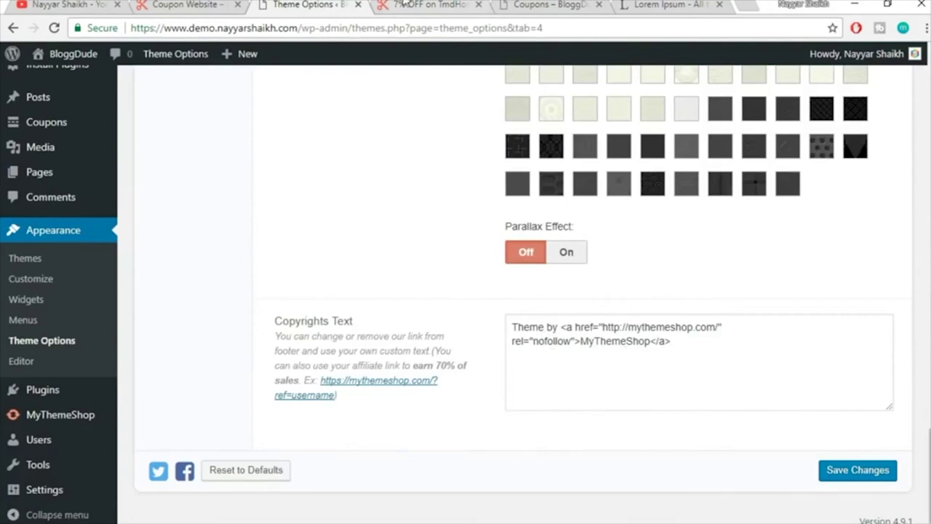
key(ctrl+Tab)
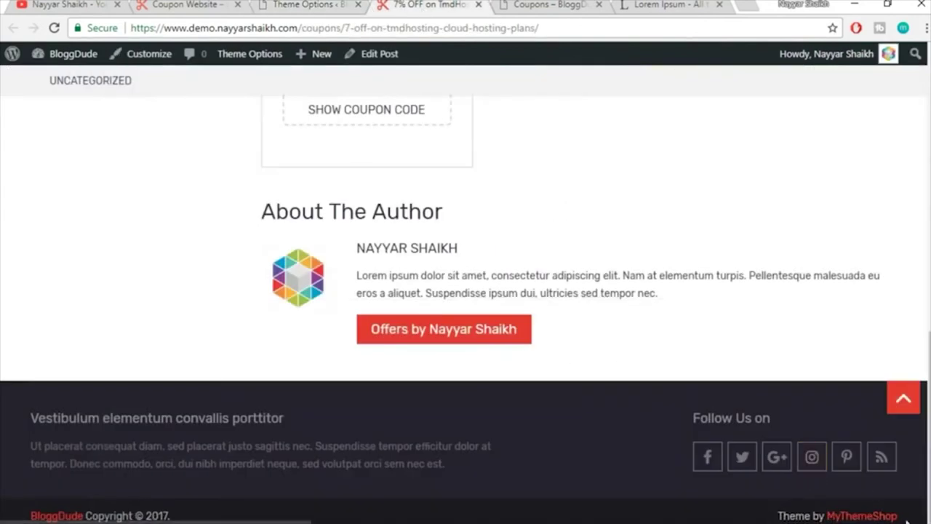
Change the copyright text to 'Created by' and replace 'MyThemeShop' with the owner's name
click(285, 5)
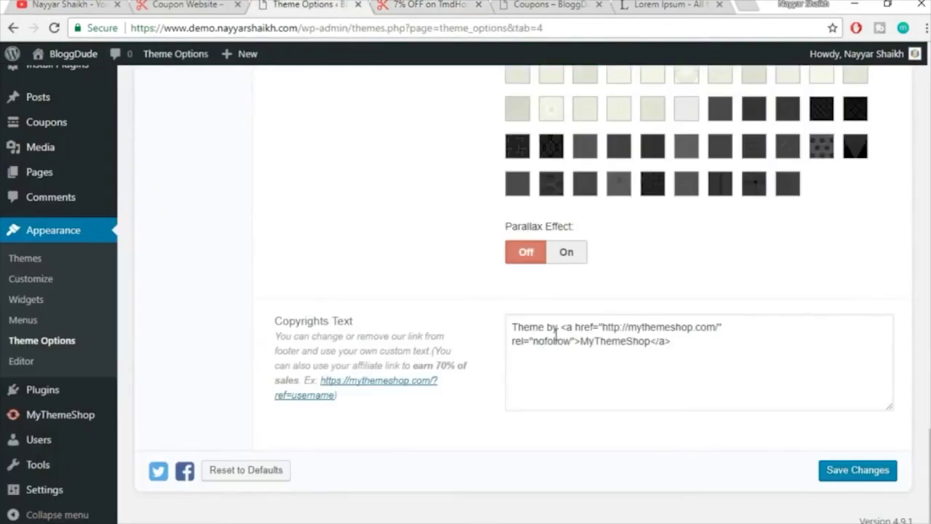
drag(558, 328, 504, 331)
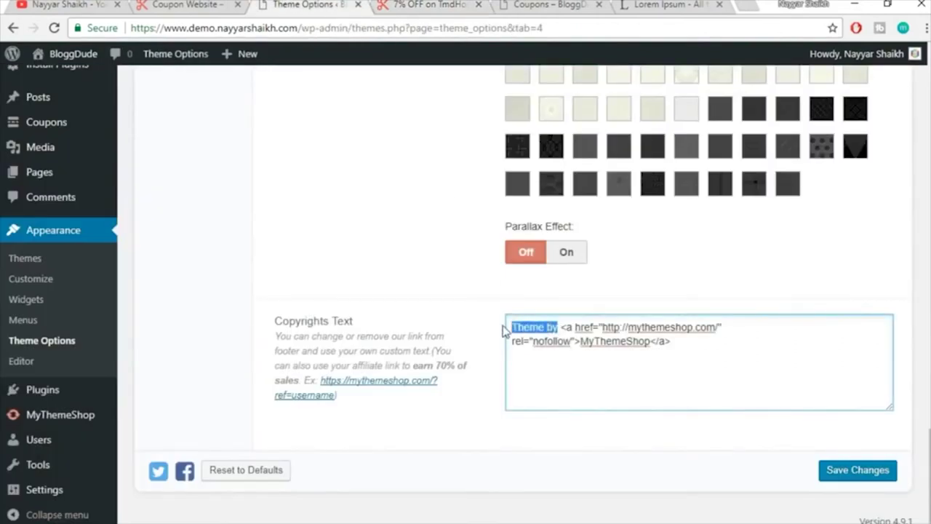
text(Created)
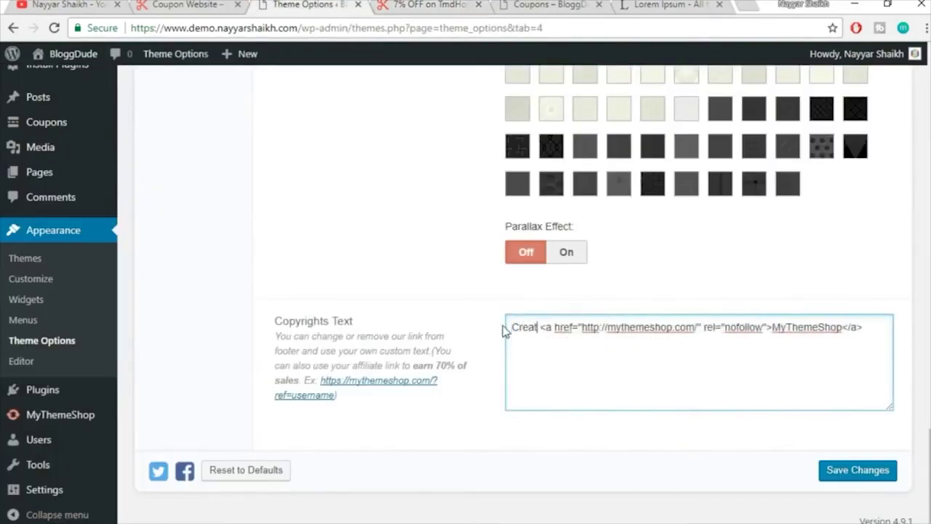
text( by)
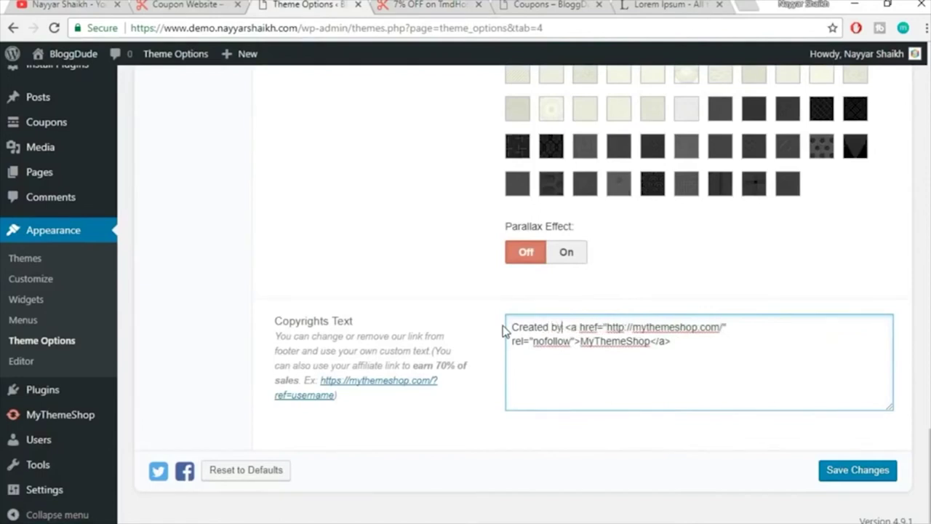
drag(584, 344, 640, 342)
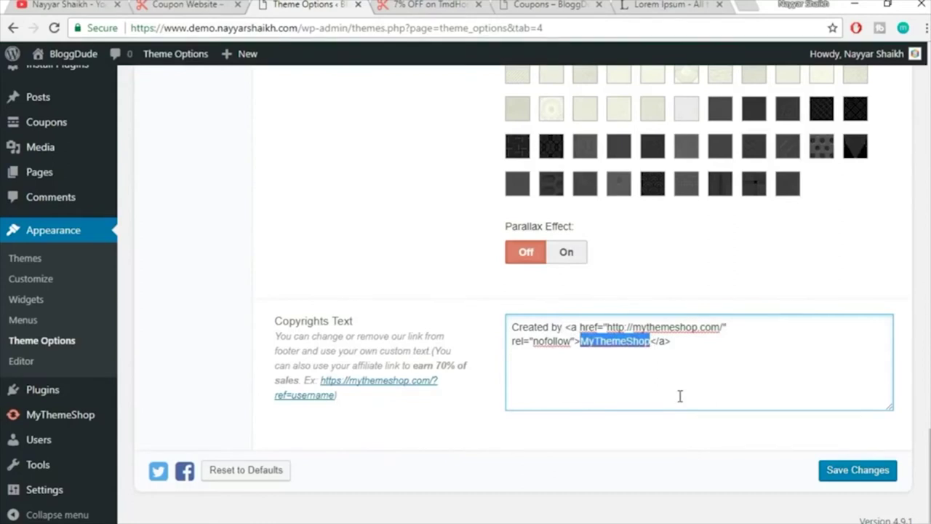
text(Nayyar Shaikh)
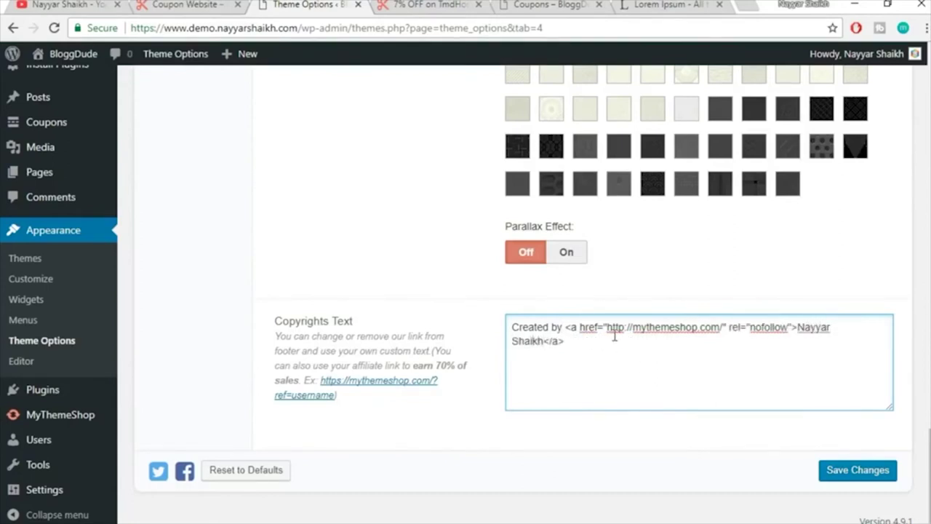
Select the mythemeshop link address in the copyright text for replacement
drag(563, 356, 507, 314)
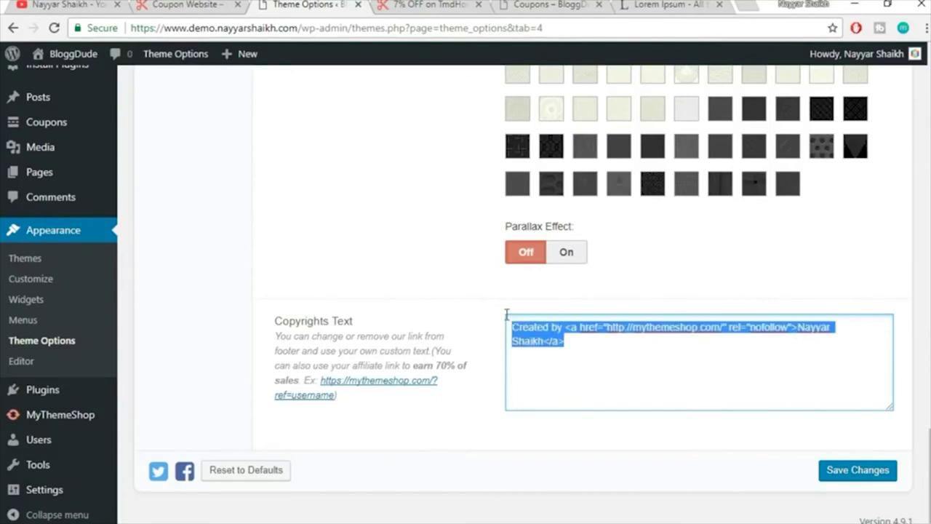
click(605, 354)
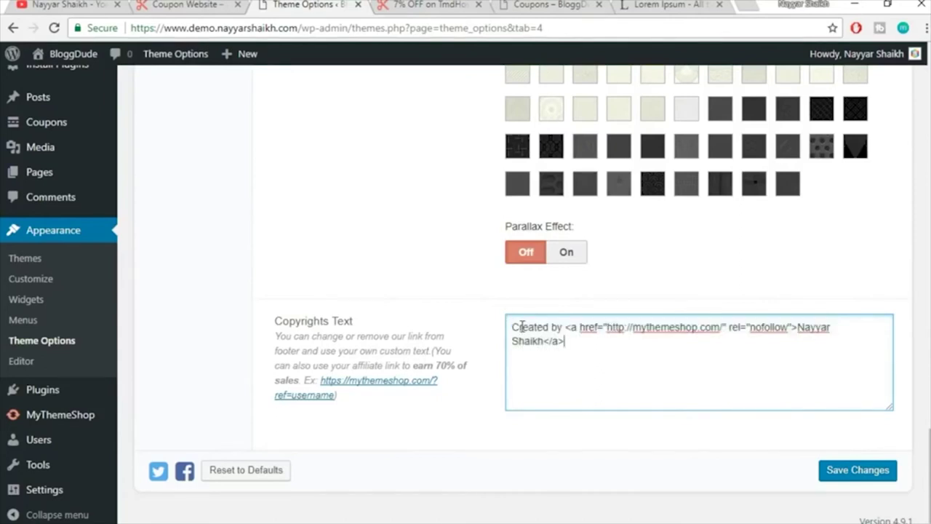
drag(514, 326, 558, 327)
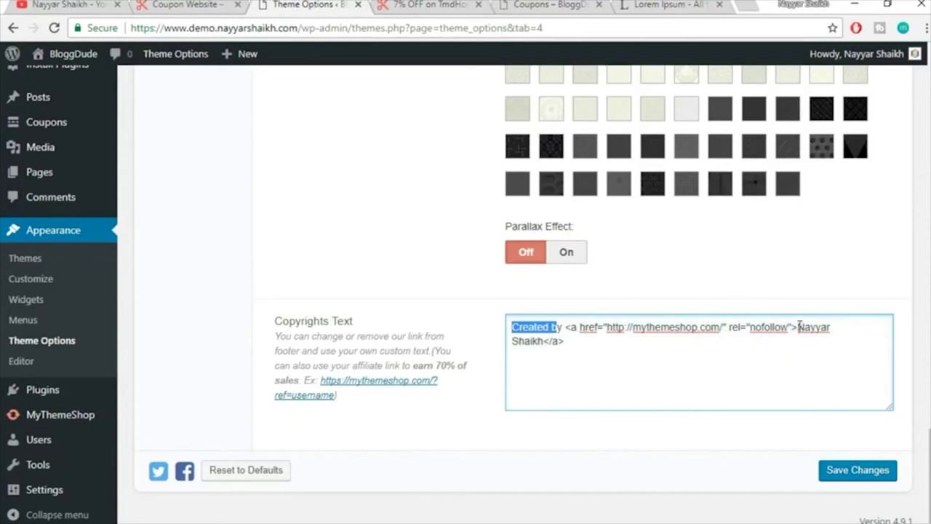
drag(798, 326, 799, 340)
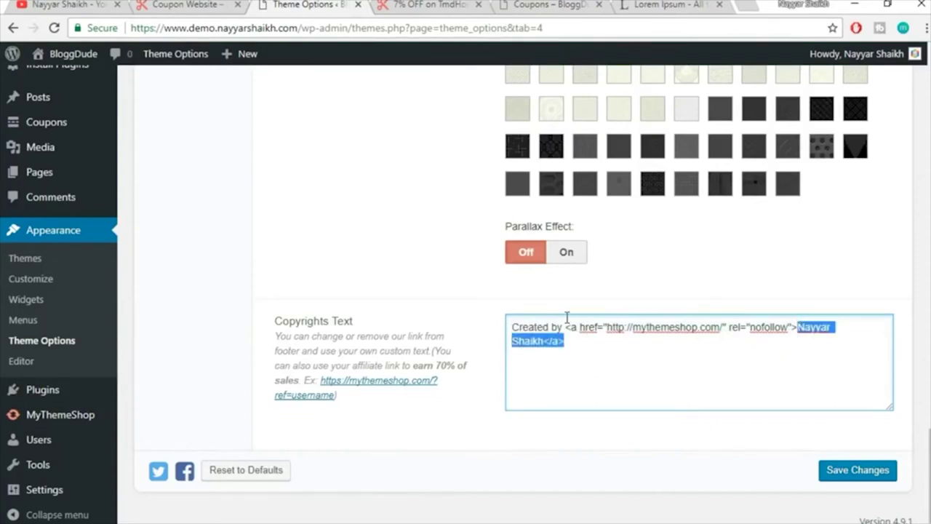
key(Right)
drag(608, 327, 725, 331)
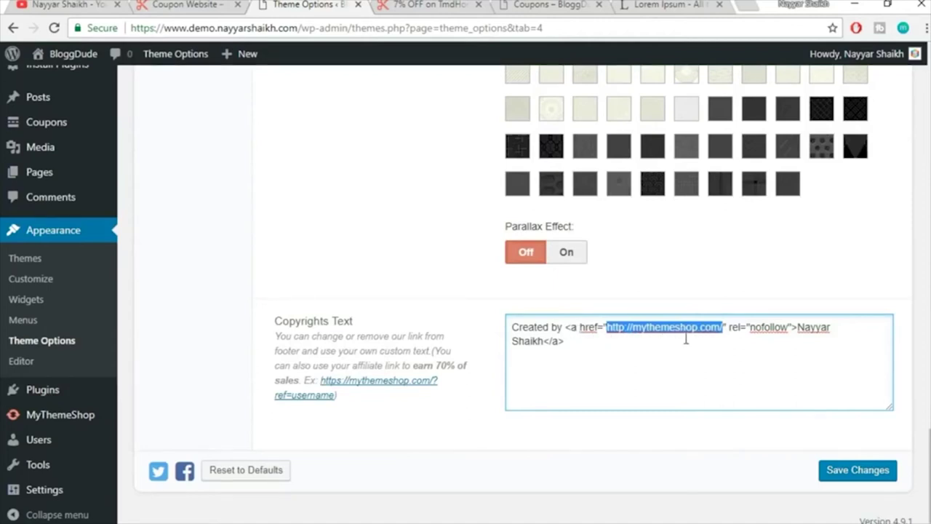
Replace the credit link's address with the owner's YouTube channel URL
click(84, 4)
click(280, 29)
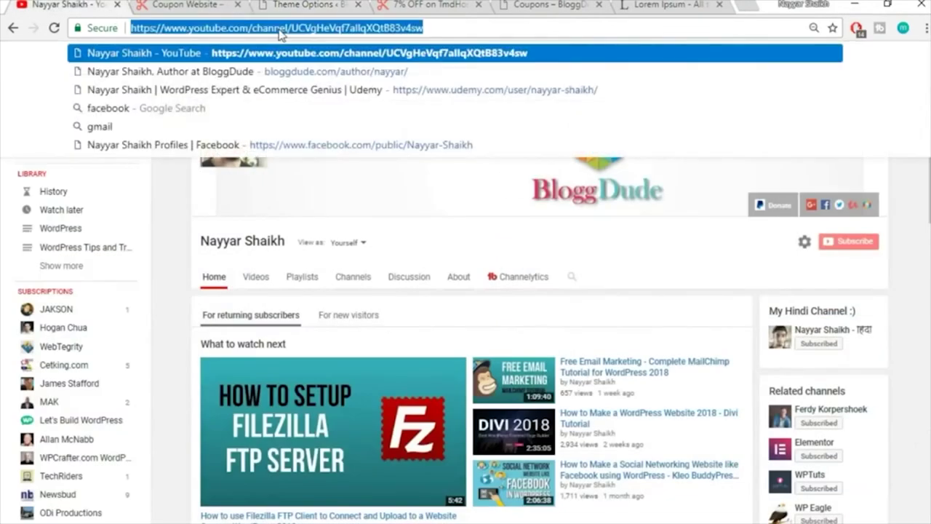
click(466, 4)
click(515, 5)
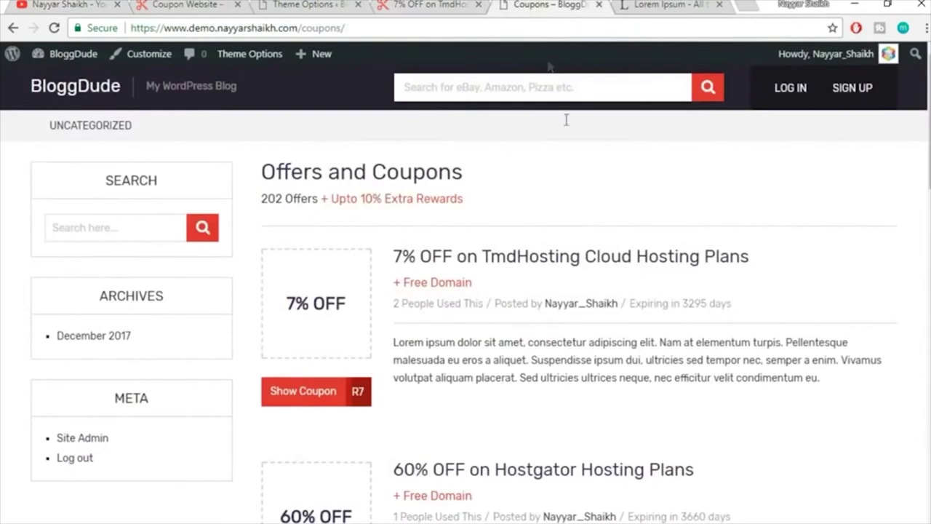
click(292, 5)
text(https://www.youtube.com/channel/UCVgHeVqf7aIlqXQtB83v4sw)
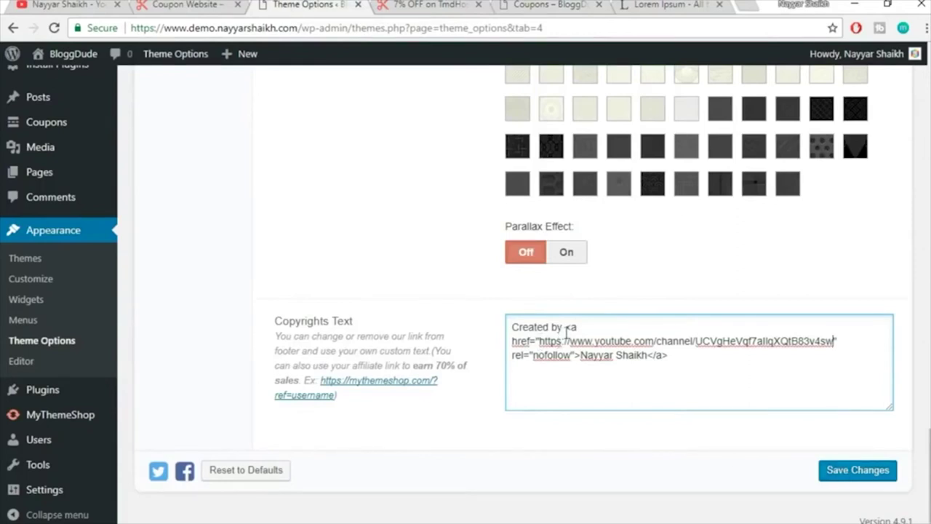
Save the footer changes and reload the coupon page to check the new credit
click(837, 477)
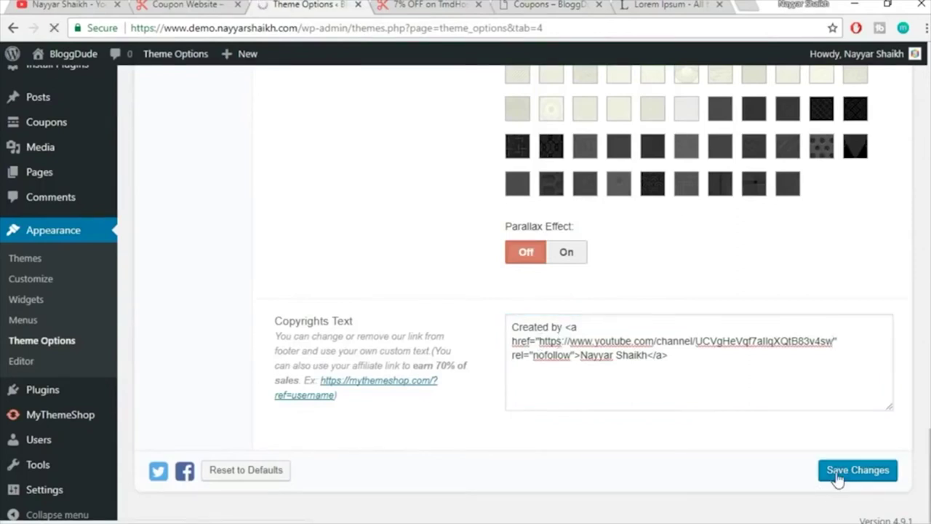
click(448, 5)
click(460, 29)
key(Return)
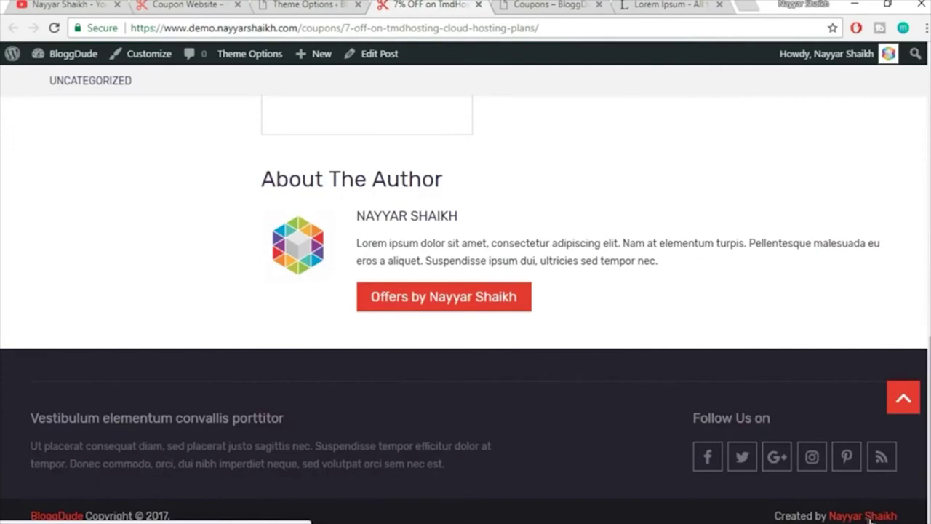
click(42, 5)
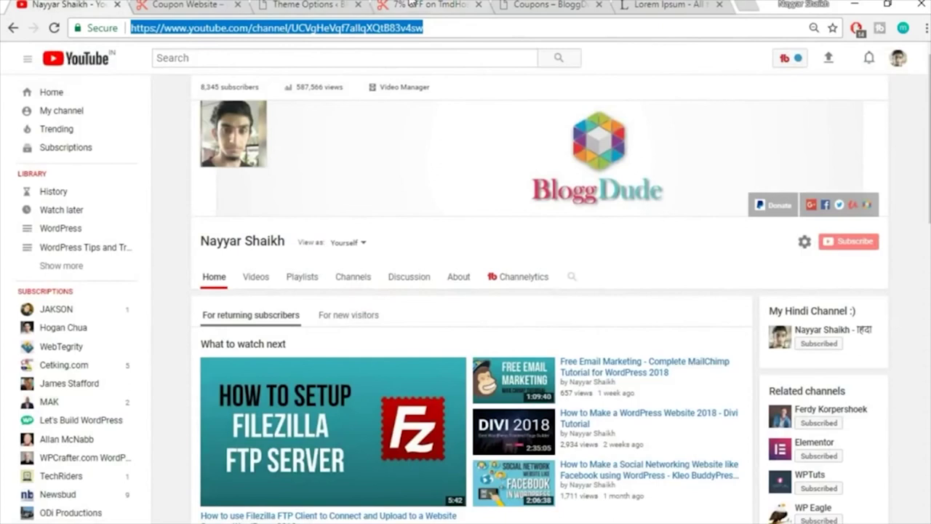
click(436, 5)
click(329, 4)
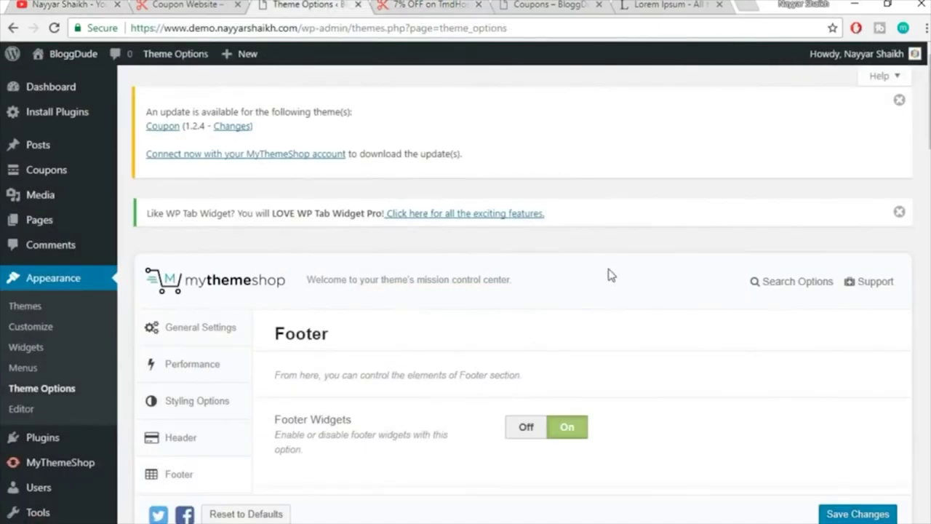
Expand Homepage in Theme Options and show its Layout section
scroll(609, 272, down, 4)
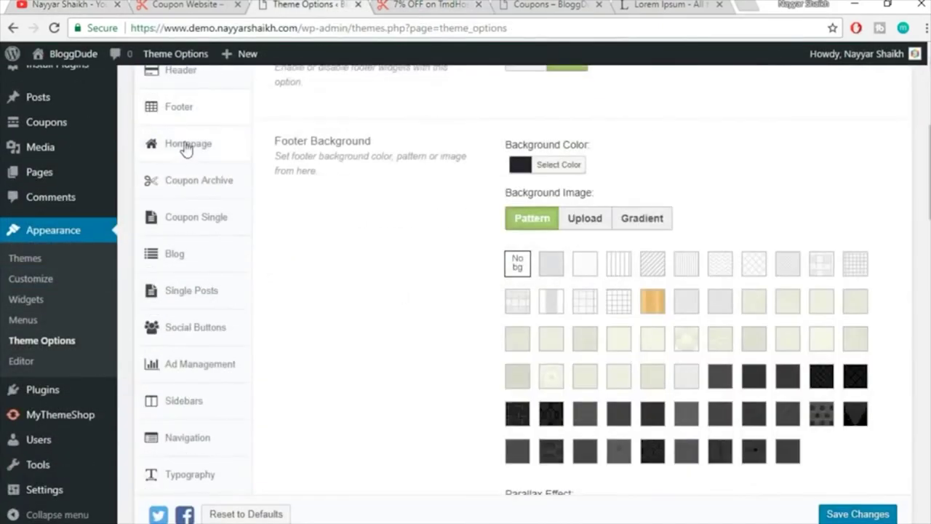
click(184, 145)
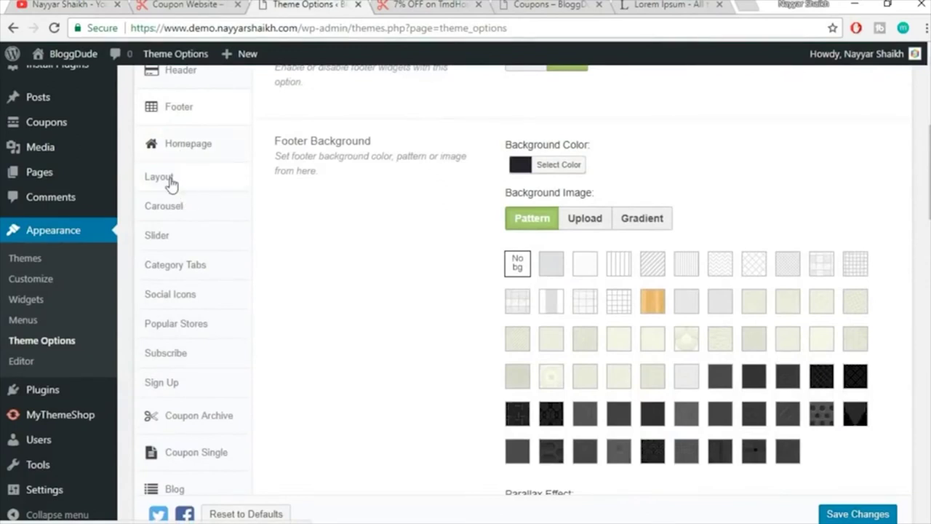
click(172, 182)
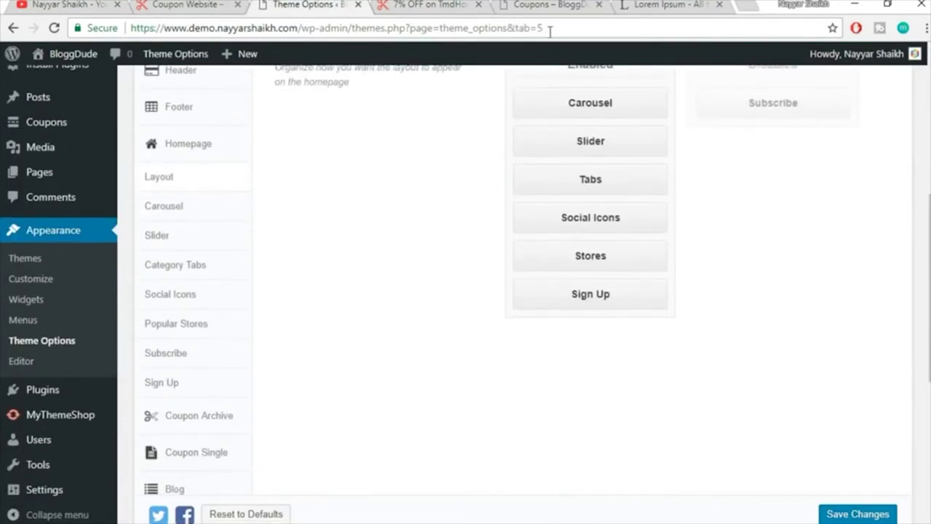
Compare the layout sections with the live homepage and the Coupon Website demo
click(540, 10)
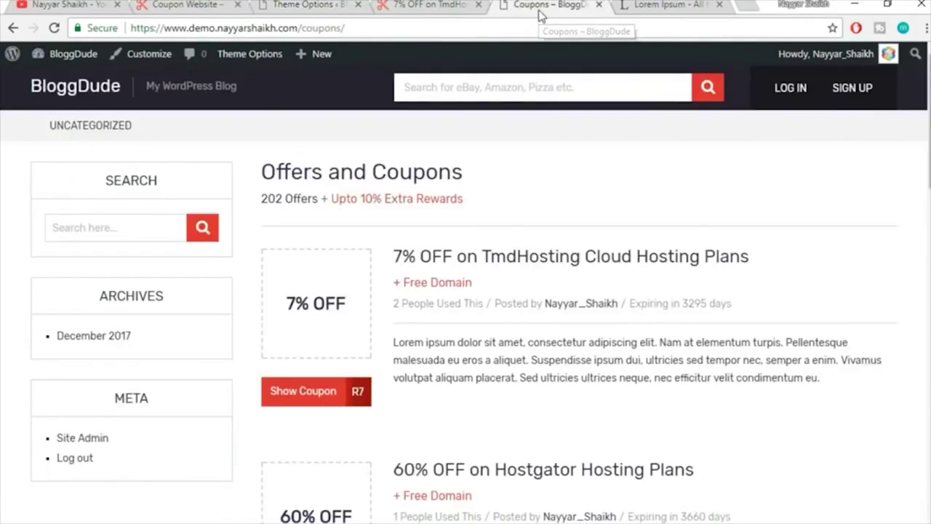
click(92, 101)
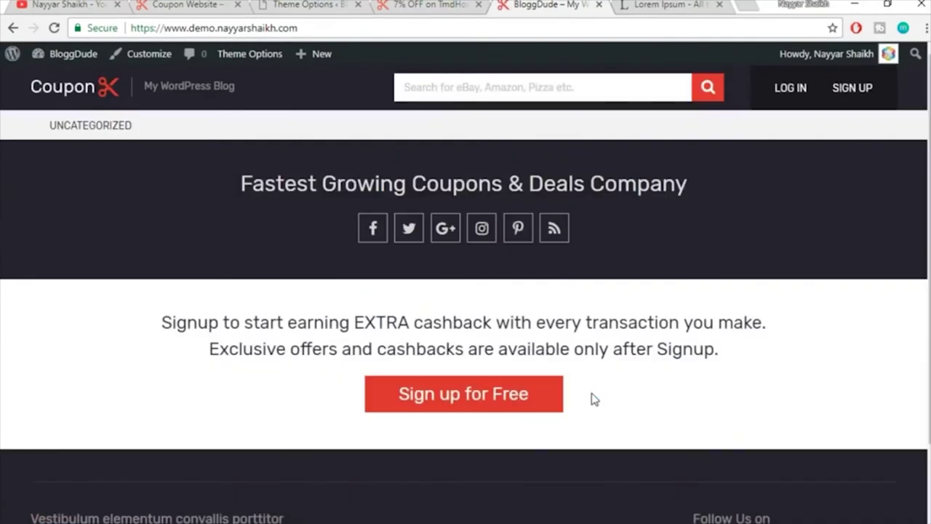
click(442, 5)
click(324, 5)
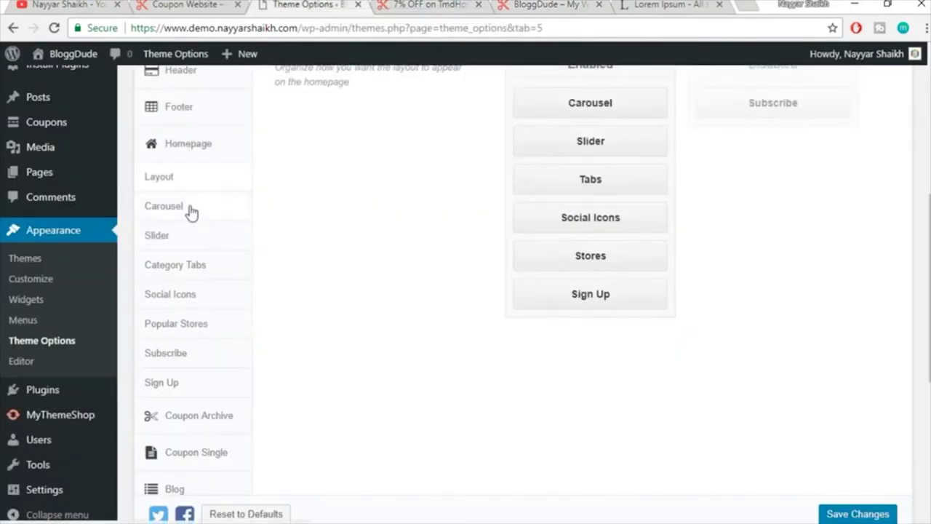
click(186, 4)
scroll(595, 339, up, 20)
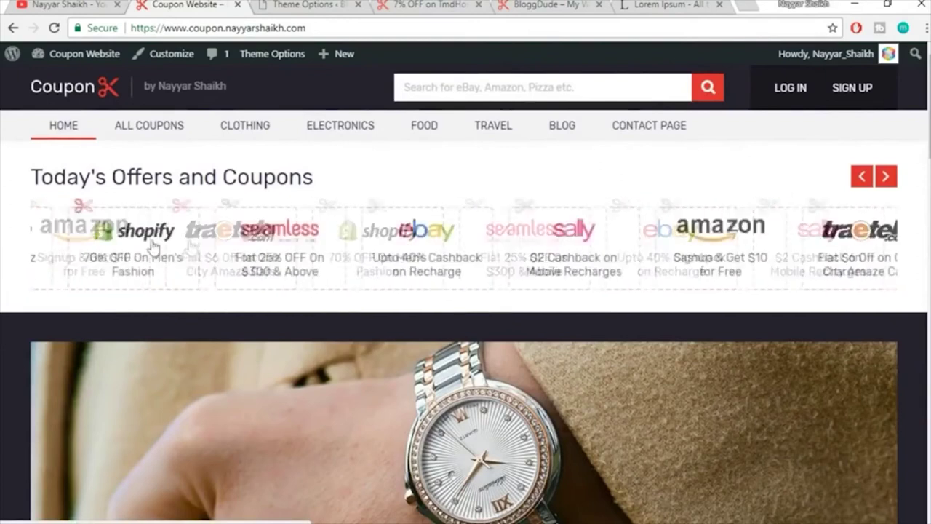
click(310, 4)
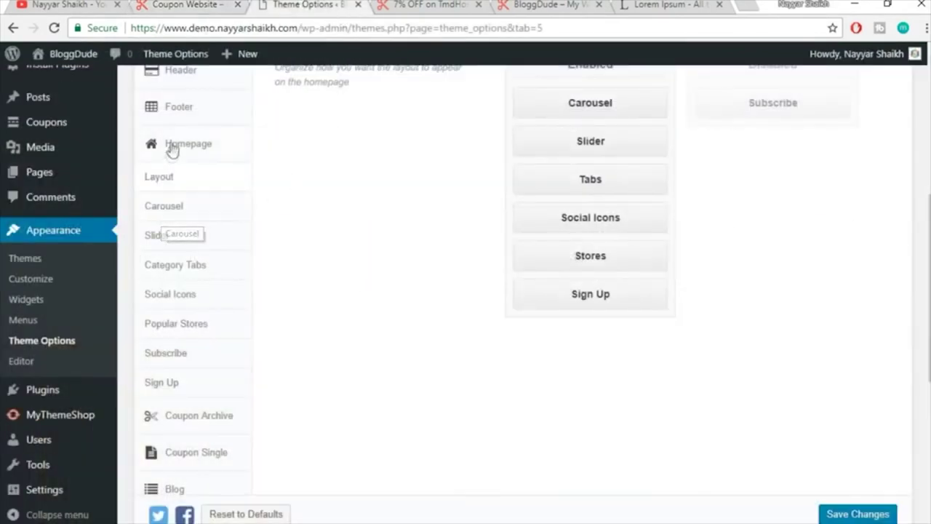
Open the Homepage Carousel settings and compare the section title with the demo's 'Today's Offers and Coupons' heading
click(178, 213)
scroll(699, 211, up, 2)
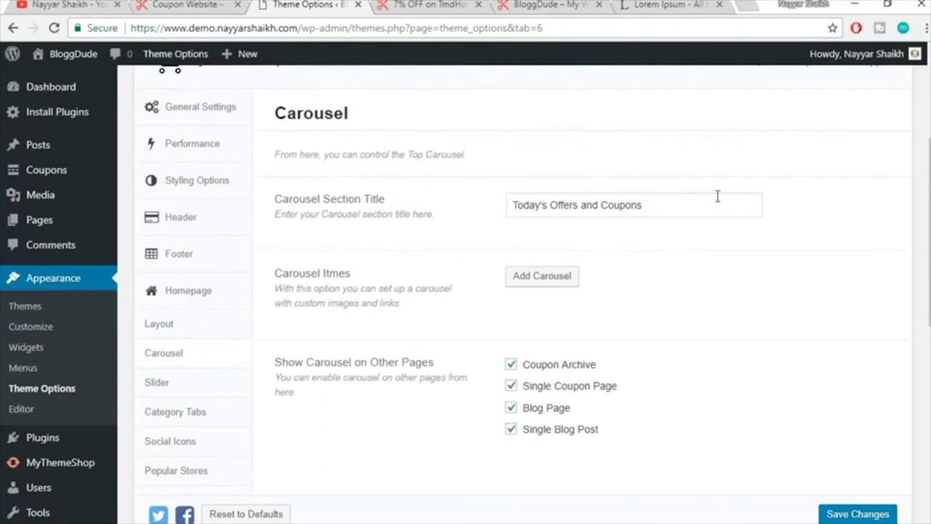
drag(717, 197, 429, 207)
click(576, 262)
click(206, 5)
mouse_move(27, 177)
mouse_down()
mouse_move(338, 180)
mouse_move(26, 175)
mouse_up()
click(355, 180)
click(56, 170)
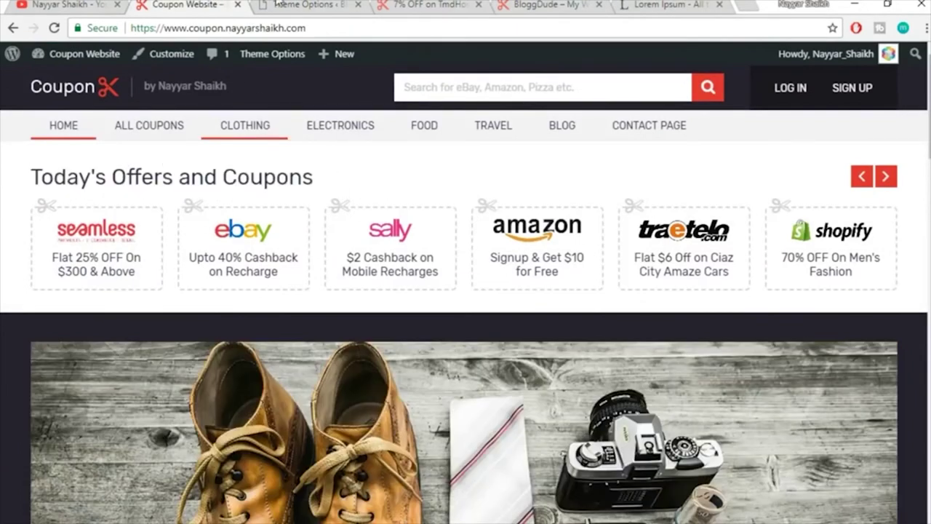
click(277, 3)
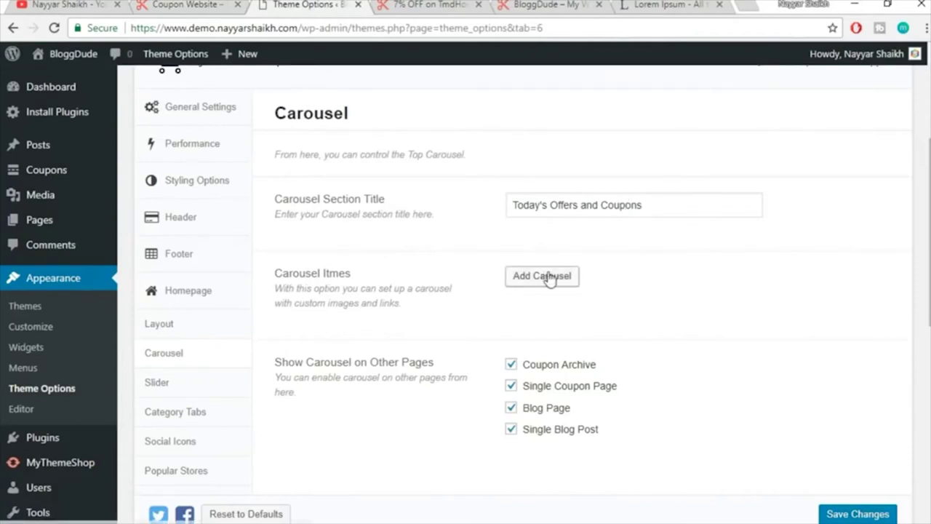
Add a new, blank carousel item
scroll(781, 270, down, 1)
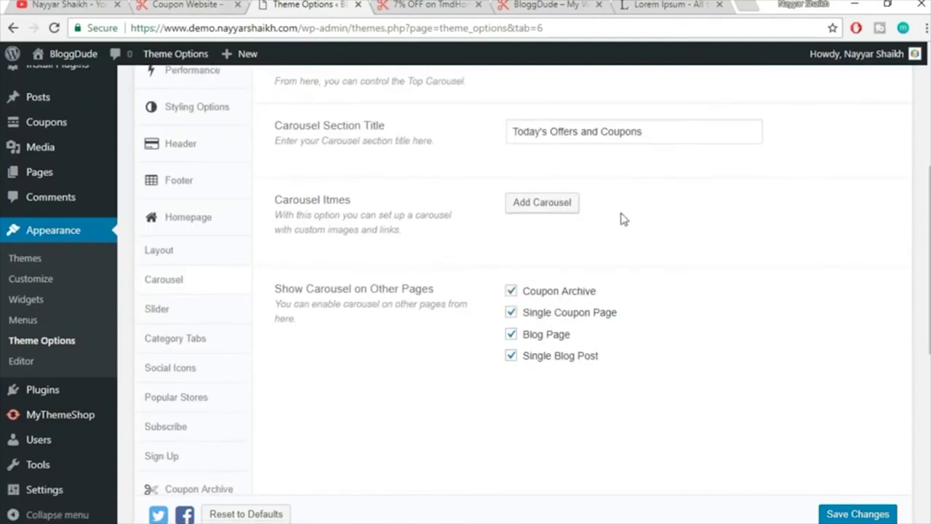
click(567, 204)
scroll(566, 185, down, 1)
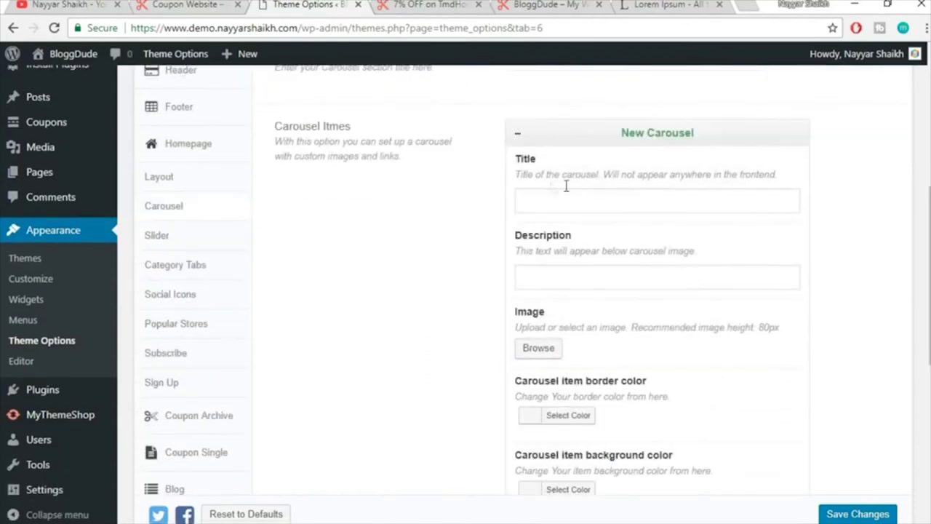
Give the carousel item the title 'Seamless' and description 'Flat 20% OFF on $300 & Above'
click(562, 200)
click(213, 4)
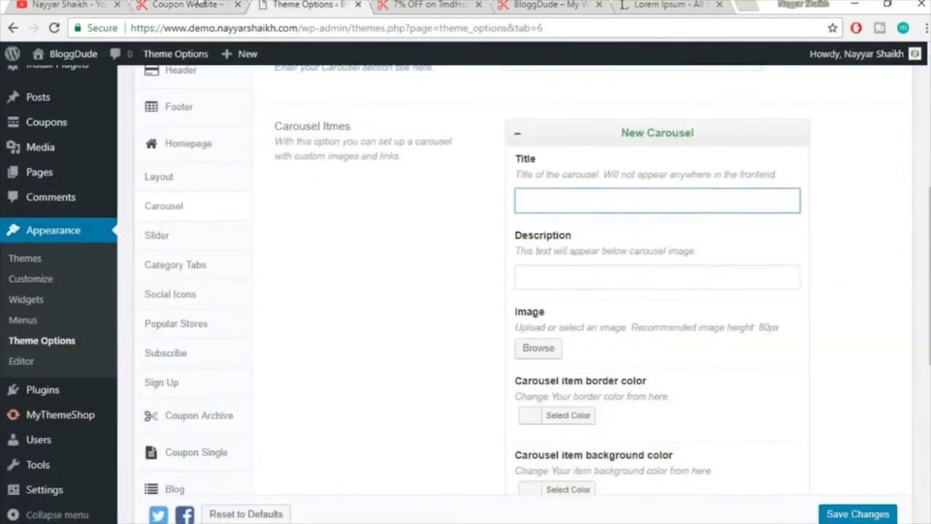
click(201, 4)
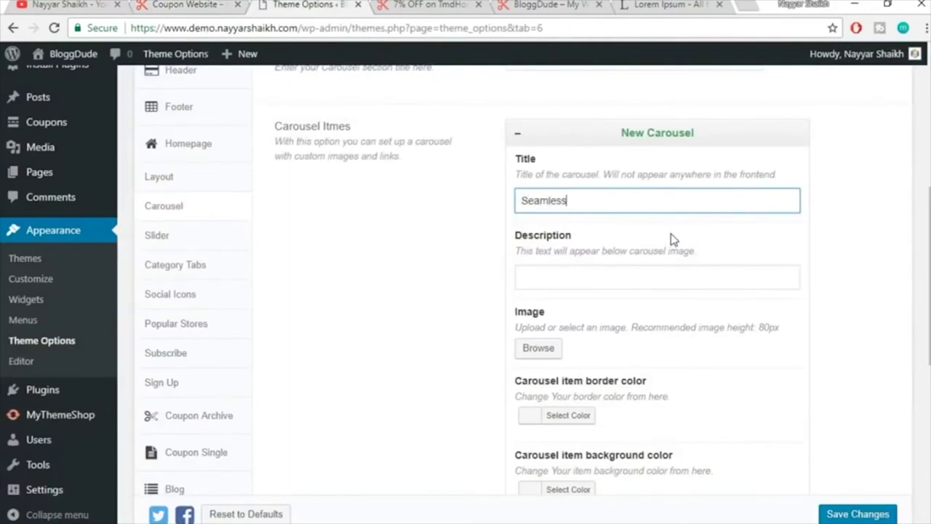
drag(600, 203, 486, 193)
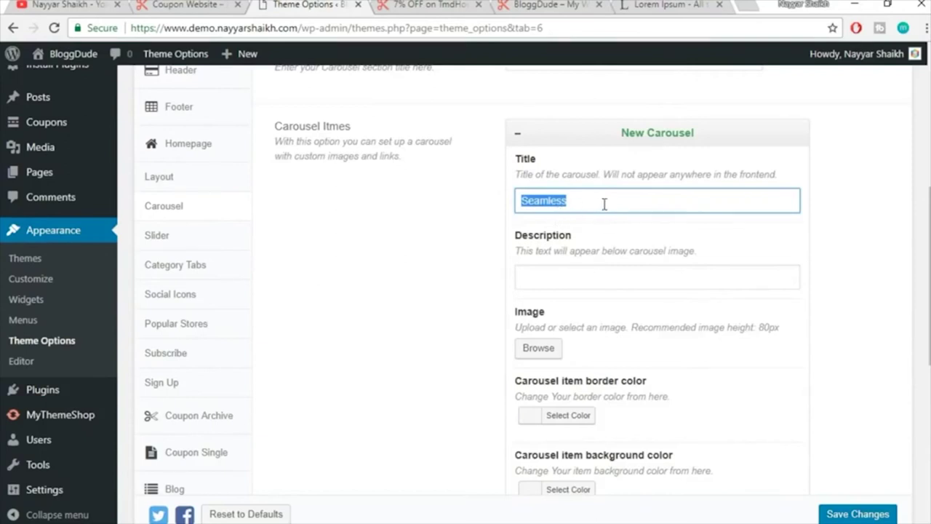
click(672, 174)
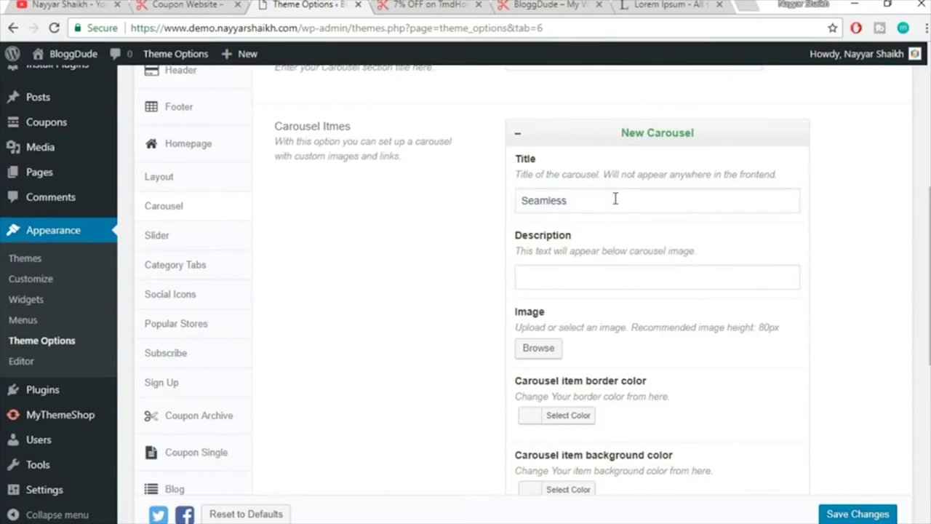
click(595, 269)
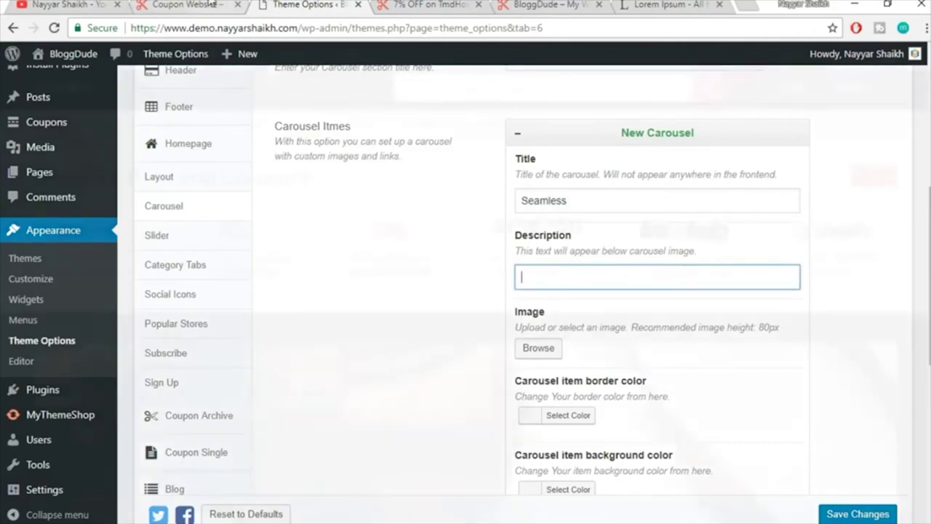
click(211, 4)
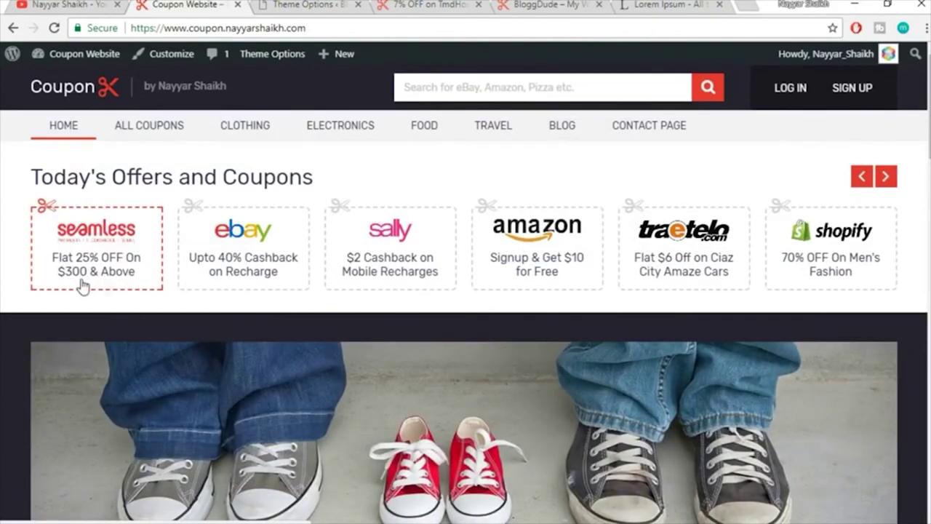
click(306, 4)
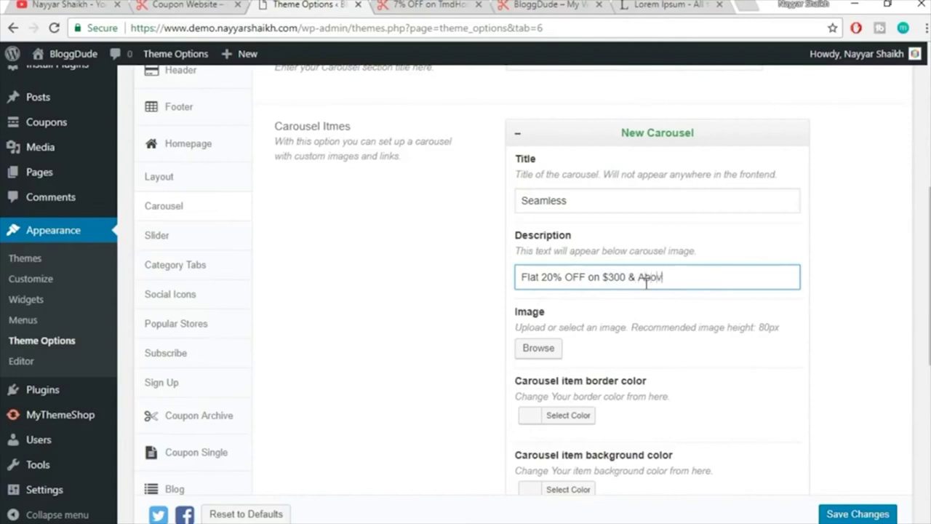
triple_click(685, 272)
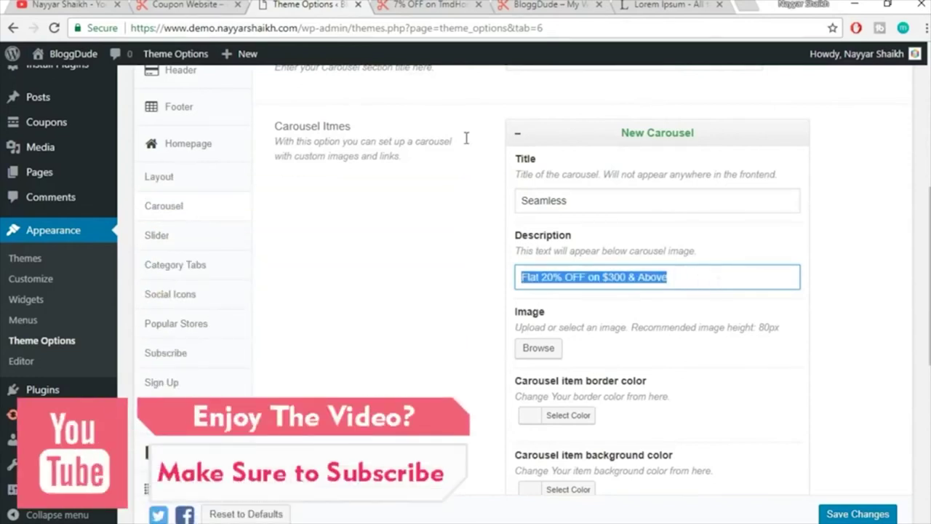
click(197, 4)
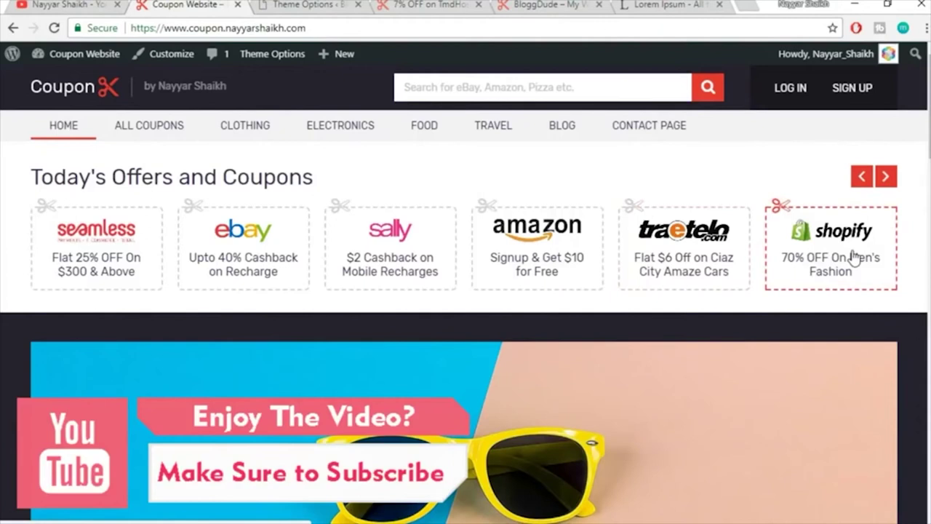
click(291, 5)
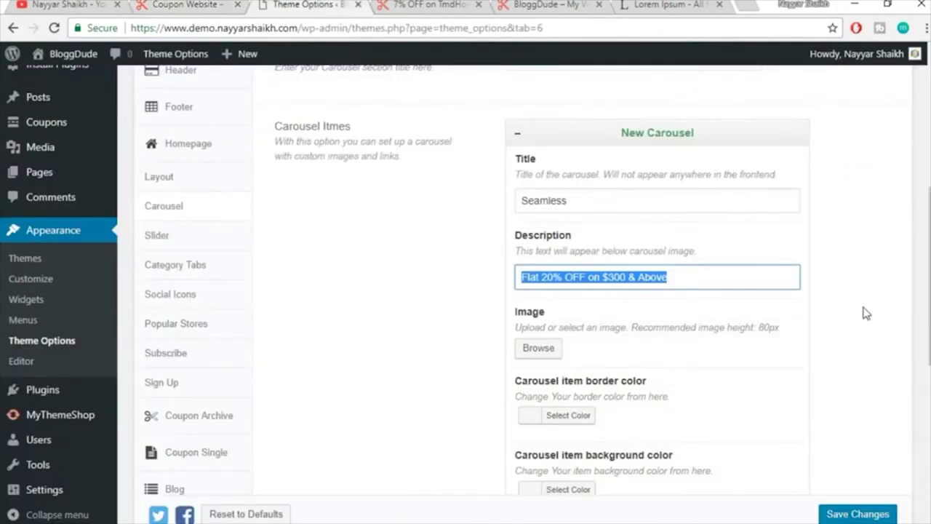
scroll(866, 312, down, 1)
drag(555, 128, 575, 255)
click(571, 273)
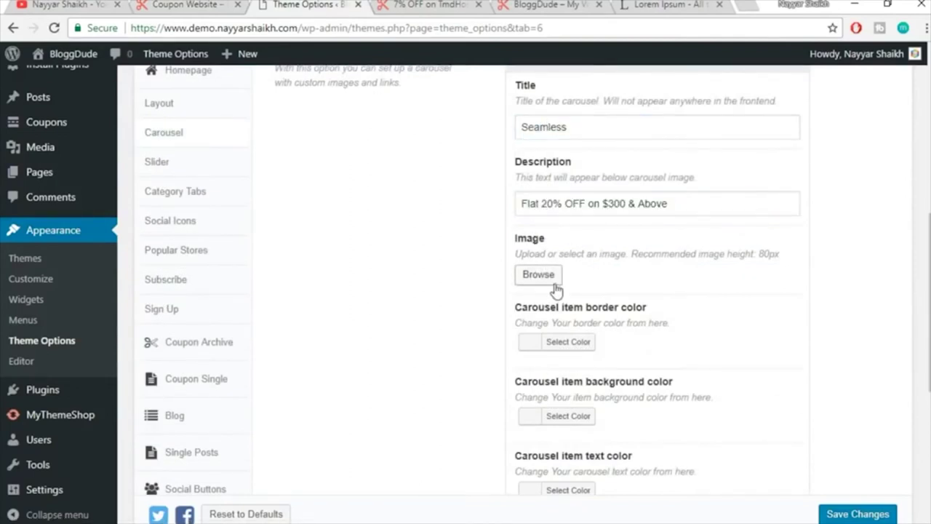
Set the Seamless logo from the media library as the item image
click(540, 275)
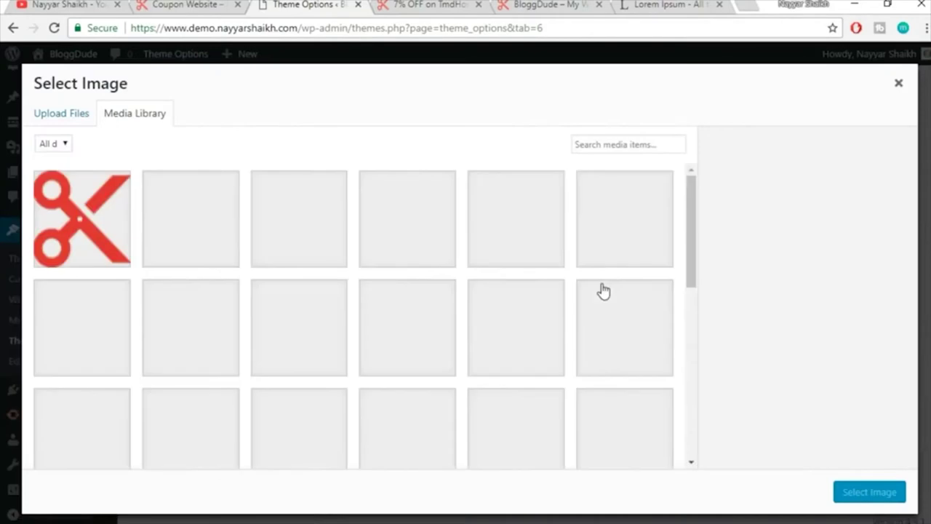
scroll(459, 297, down, 5)
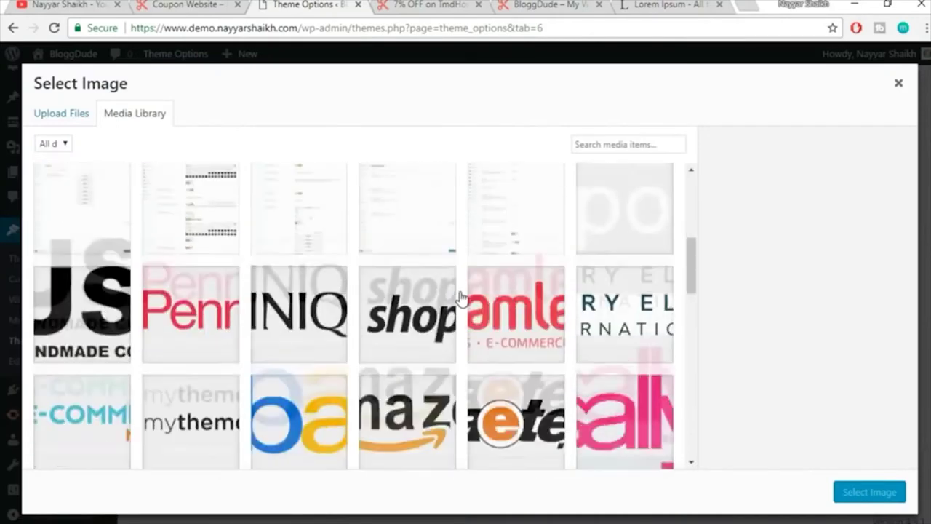
click(539, 307)
click(873, 492)
scroll(805, 427, down, 3)
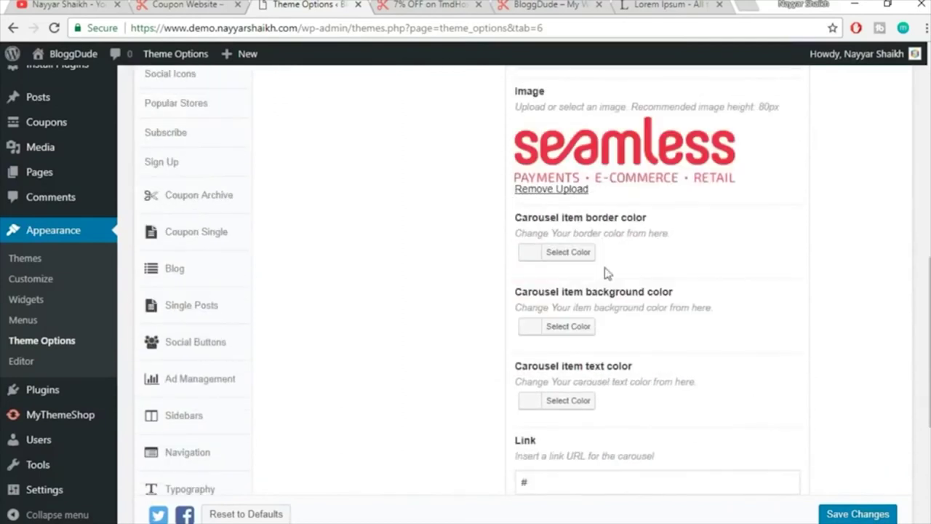
Check the link field and collapse the finished Seamless carousel item
click(178, 5)
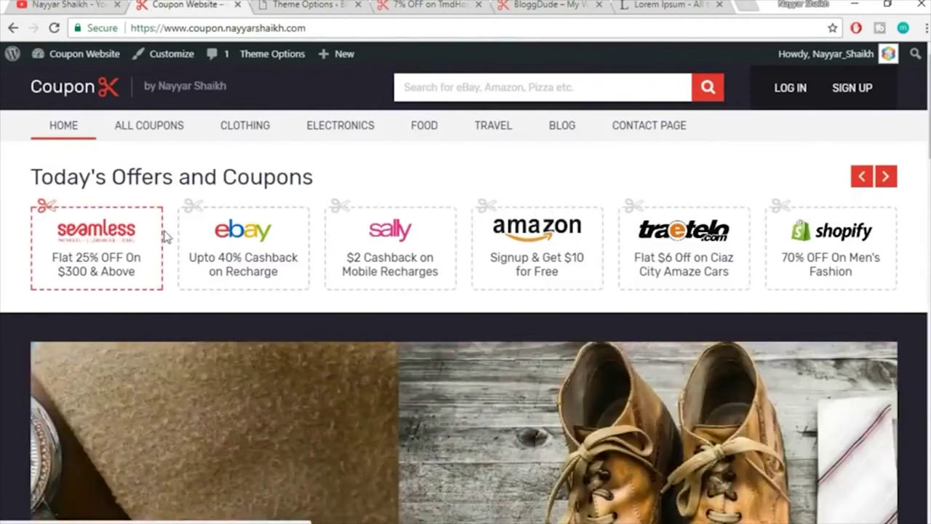
click(309, 5)
scroll(793, 240, down, 1)
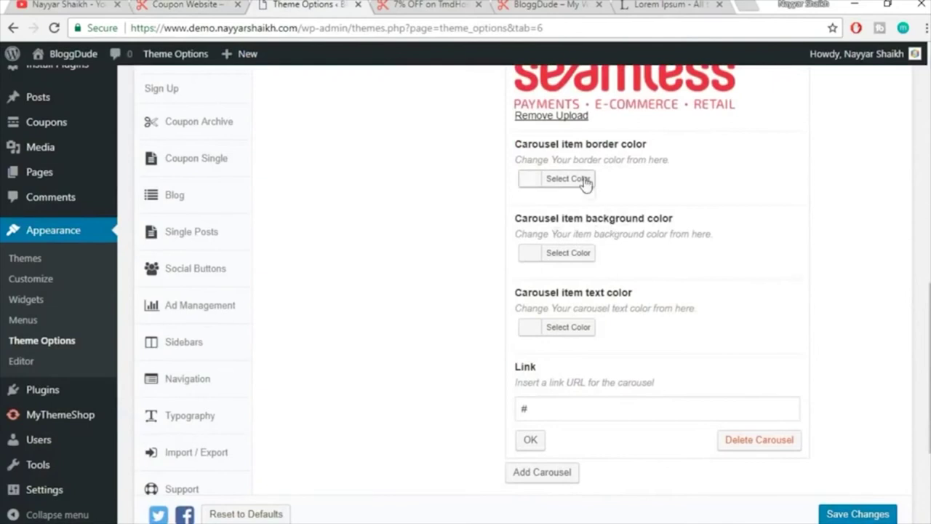
scroll(720, 327, down, 2)
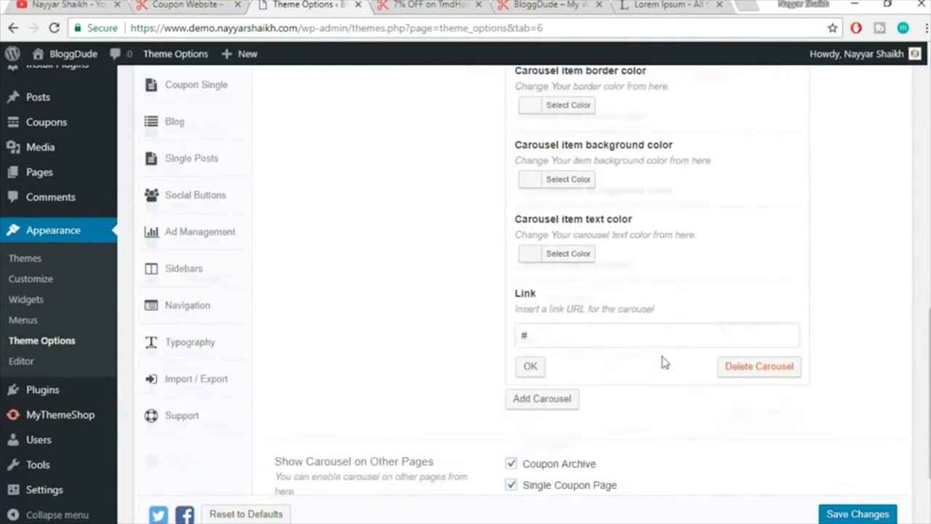
double_click(592, 326)
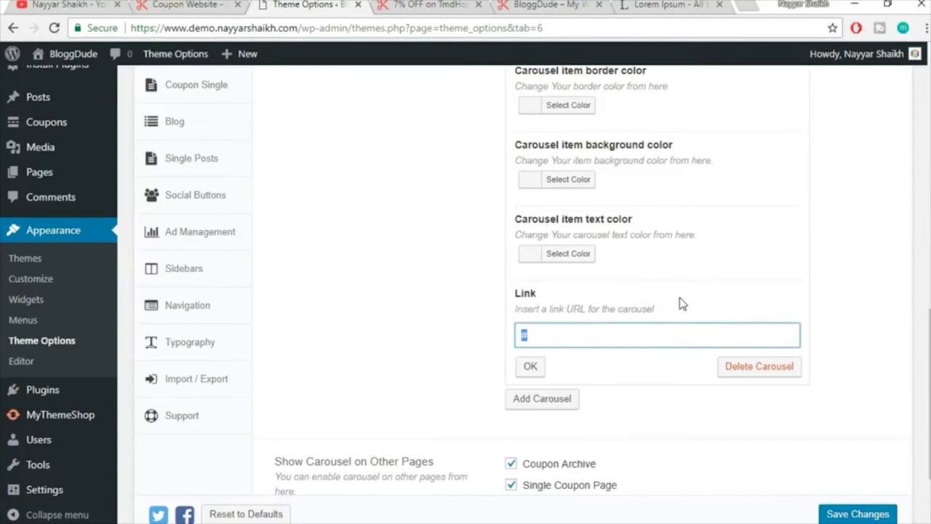
scroll(693, 316, up, 3)
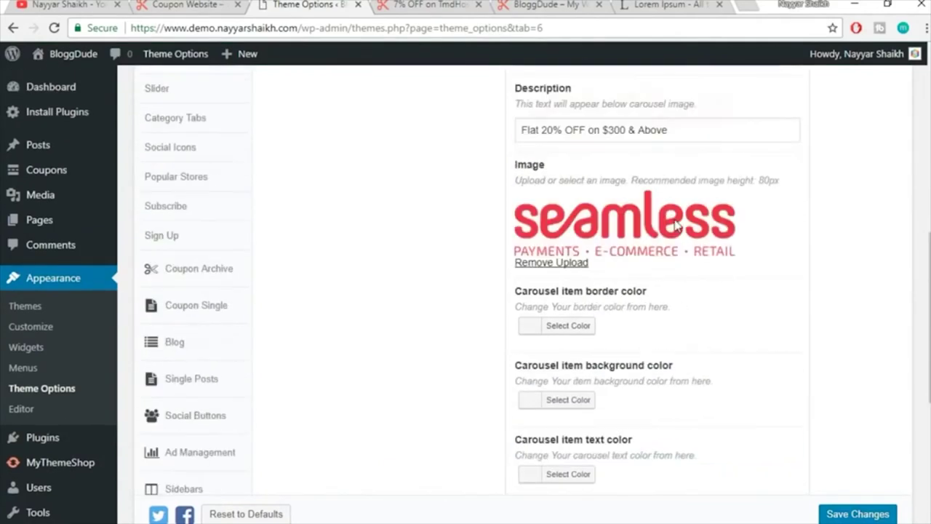
scroll(596, 404, down, 3)
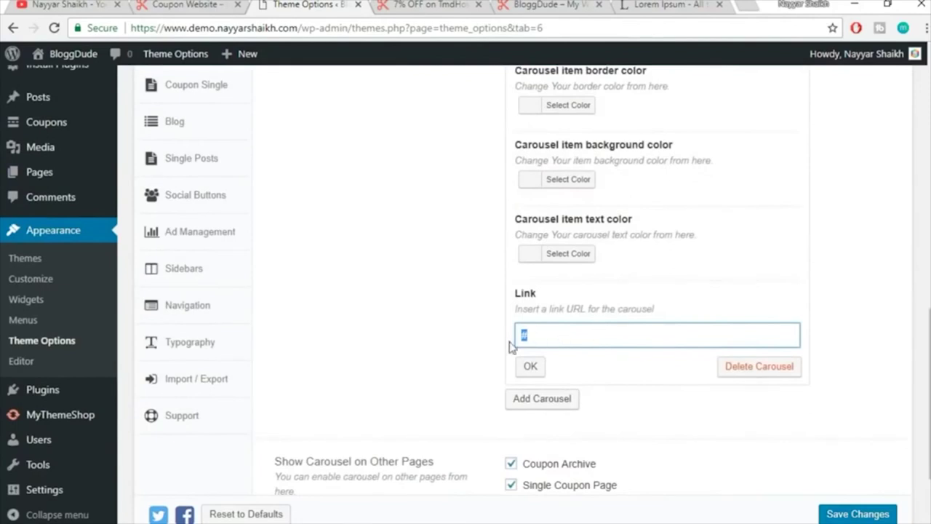
click(539, 373)
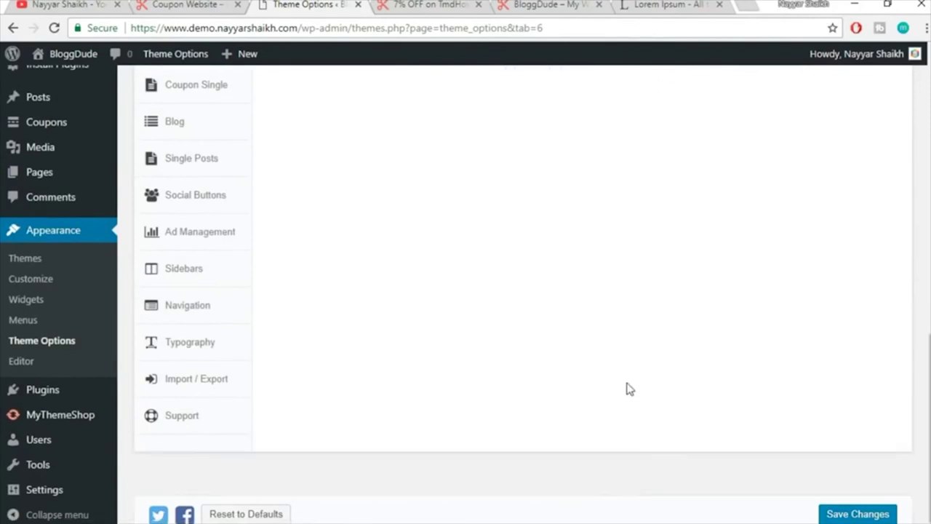
scroll(629, 389, up, 3)
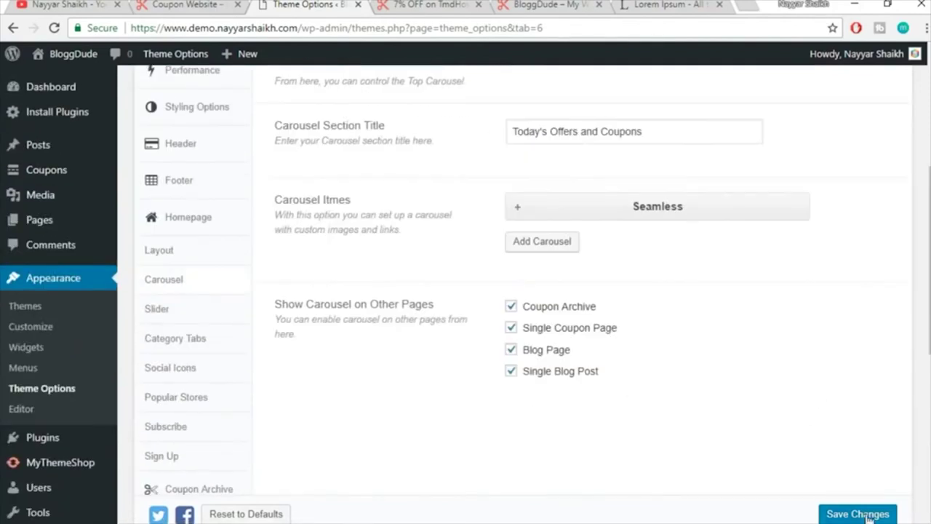
Save the carousel settings and load the demo site's homepage to see the Seamless card
click(867, 516)
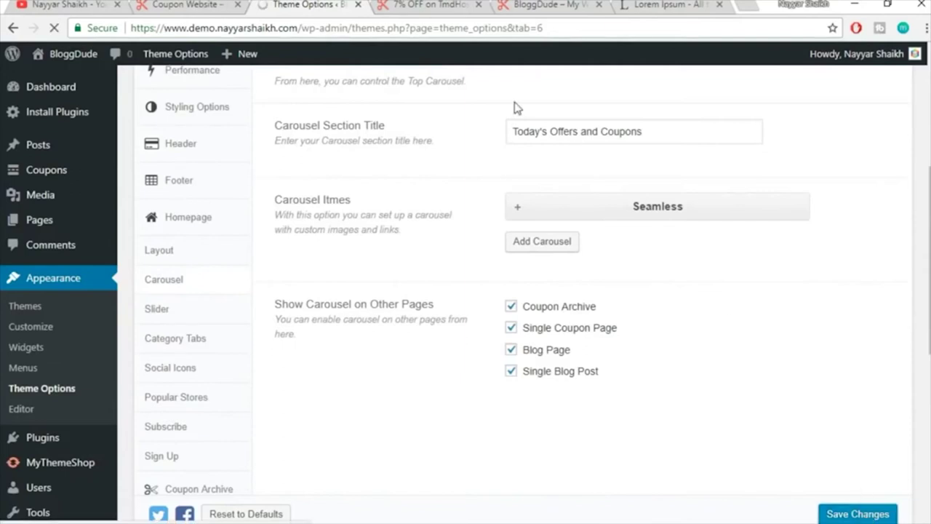
click(420, 3)
scroll(590, 336, up, 15)
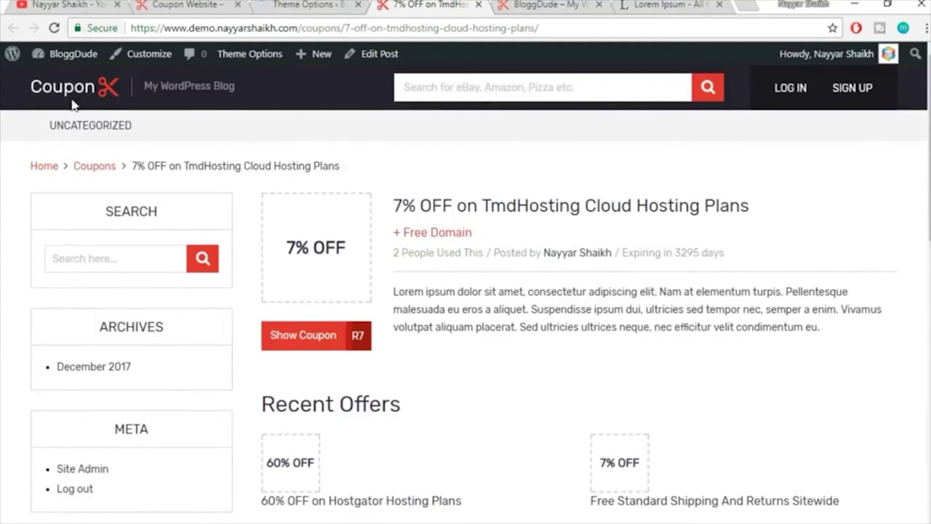
click(77, 99)
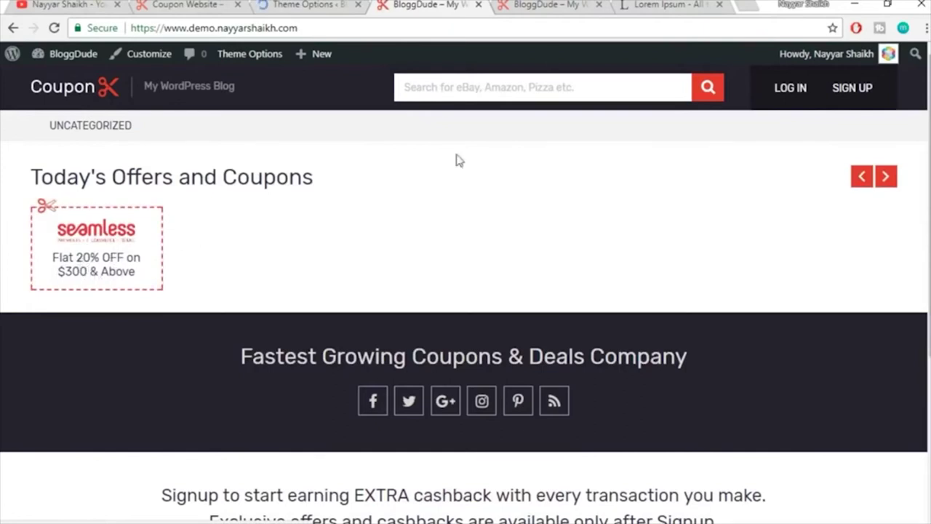
Close the duplicate site tab and go back to the Theme Options carousel settings
click(586, 3)
click(599, 4)
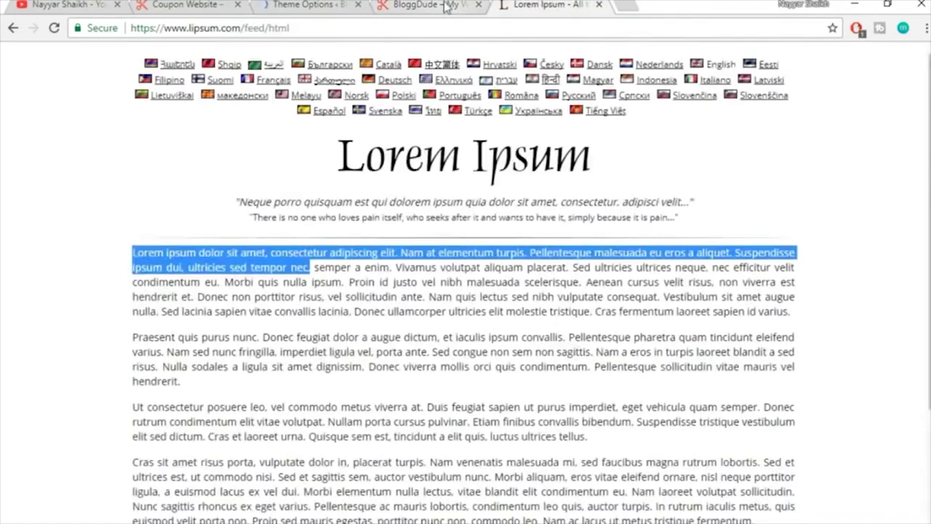
click(444, 6)
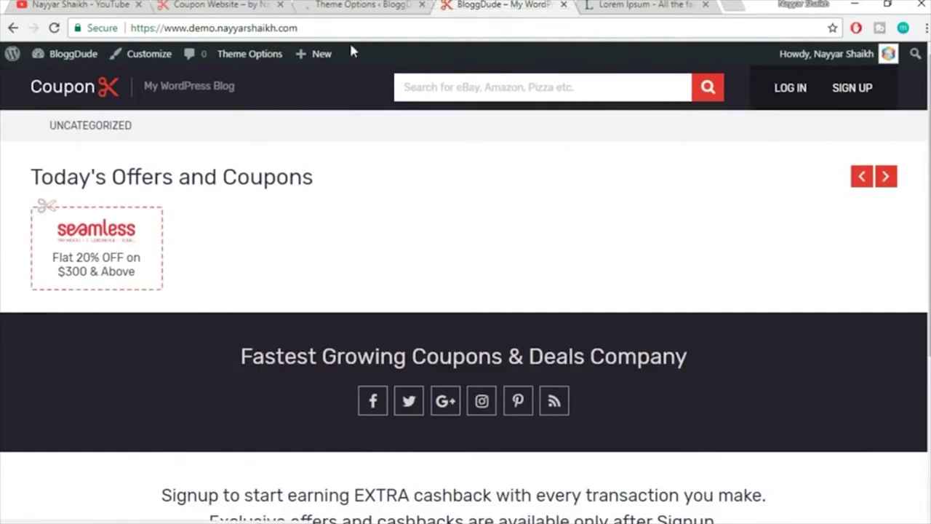
click(353, 7)
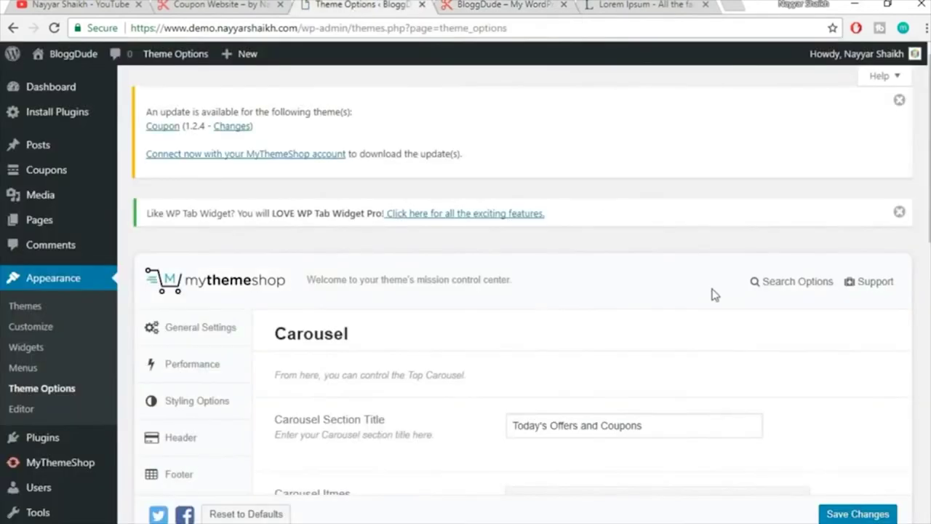
scroll(712, 292, down, 4)
Complete the Ebay carousel item with the pasted offer description and the ebay logo
click(569, 247)
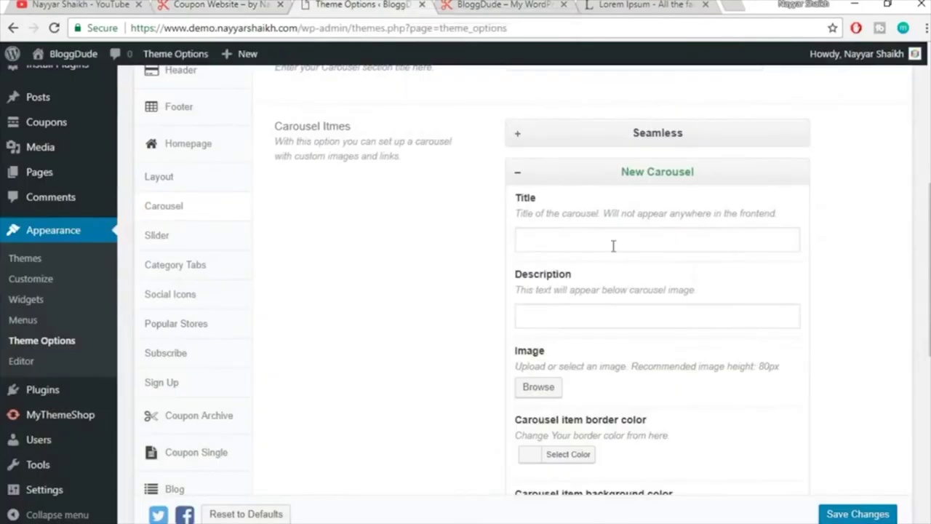
click(613, 241)
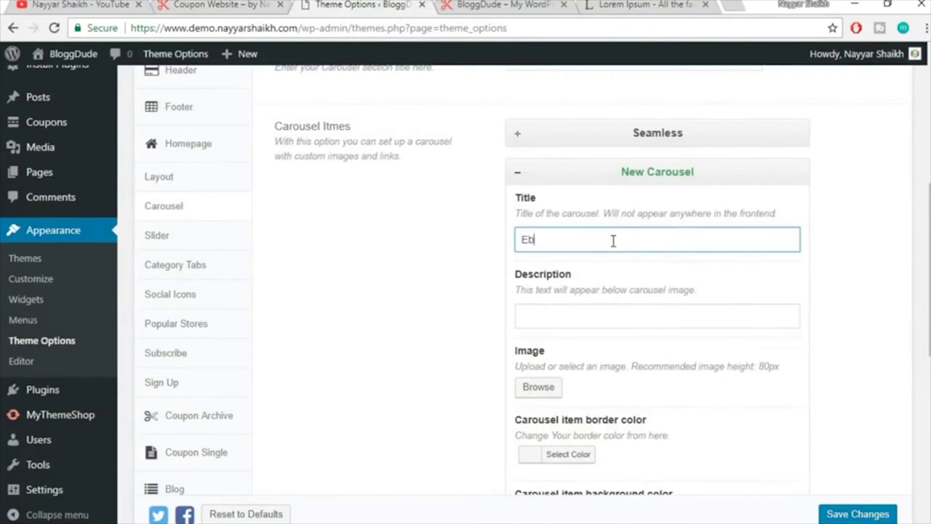
text(Flat 20% OFF on $300 & Above)
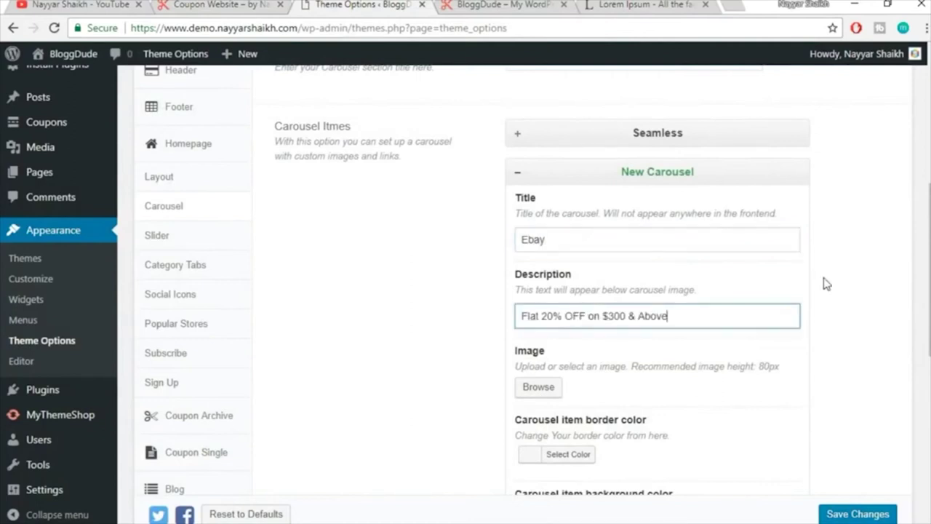
scroll(814, 284, down, 2)
click(535, 243)
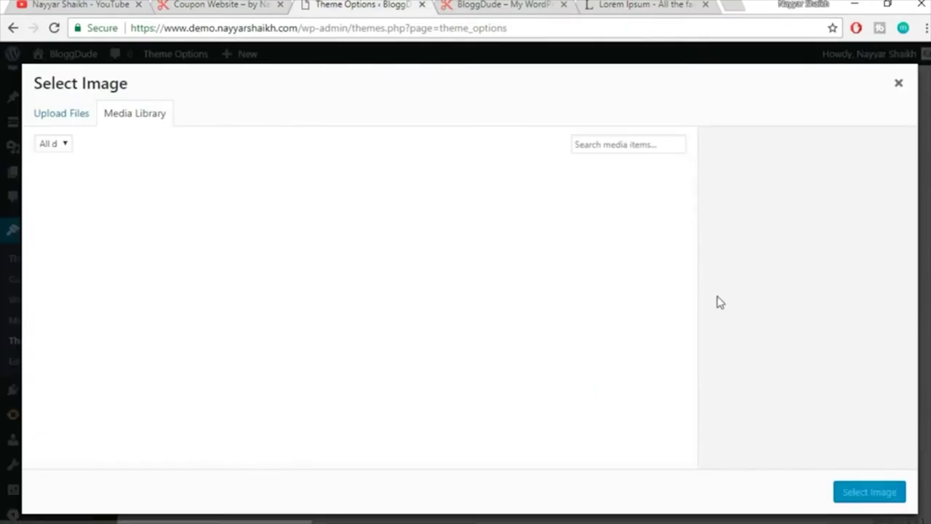
scroll(680, 331, down, 5)
scroll(509, 327, down, 2)
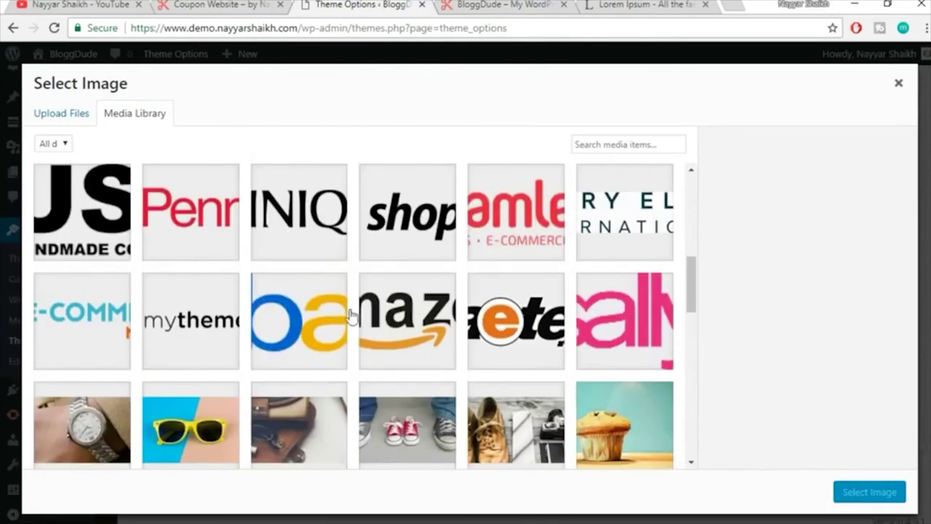
click(317, 313)
click(870, 492)
scroll(858, 364, down, 3)
scroll(672, 436, down, 1)
click(531, 405)
Add a Sally carousel item with the pasted offer description and the Sally logo
scroll(680, 298, up, 2)
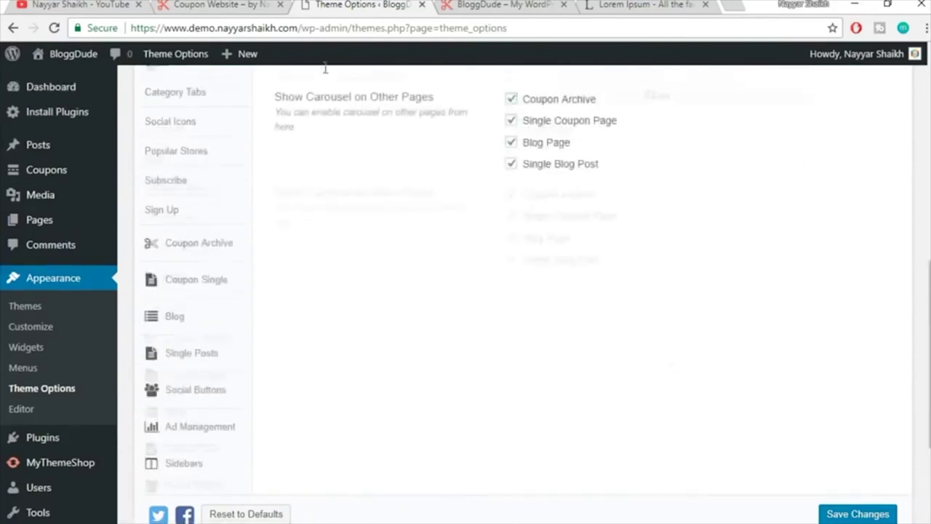
click(248, 5)
click(364, 6)
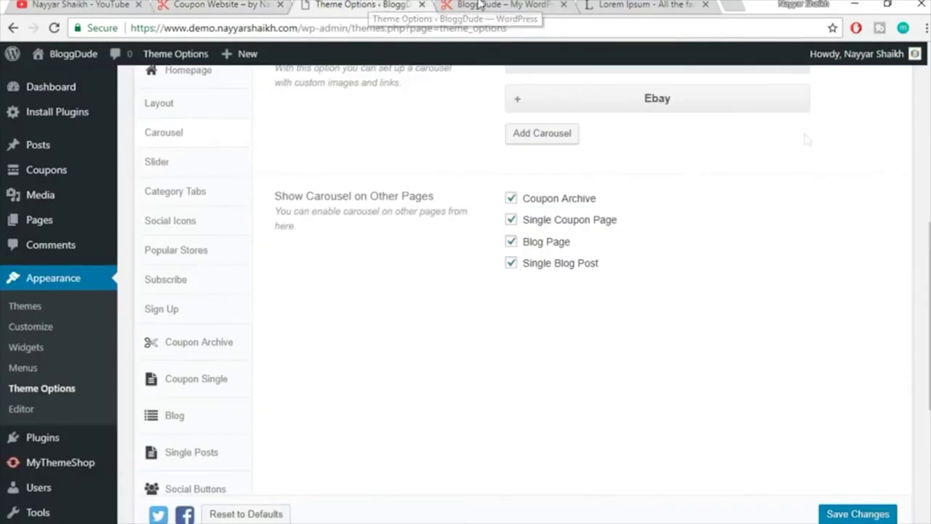
scroll(850, 234, up, 3)
click(539, 279)
click(581, 346)
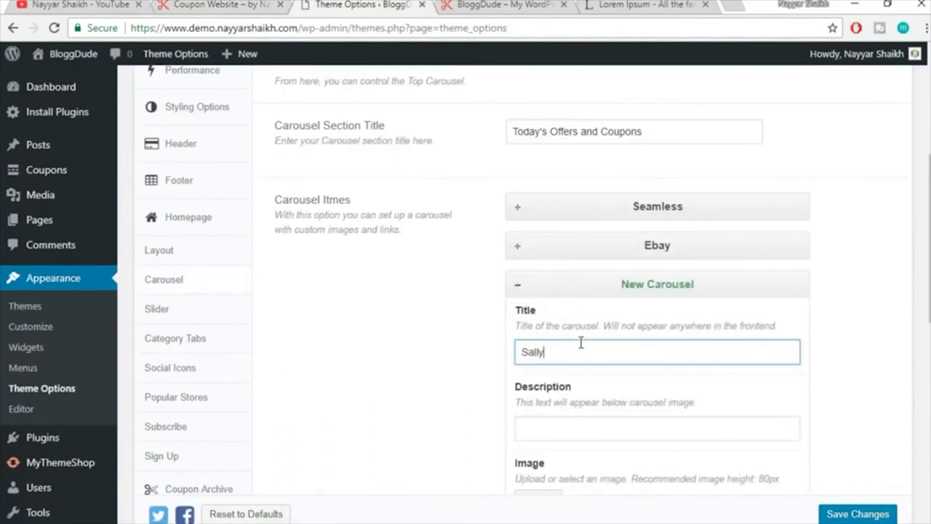
scroll(582, 348, down, 1)
click(592, 347)
text(Flat 20% OFF on $300 & Above)
scroll(815, 347, down, 3)
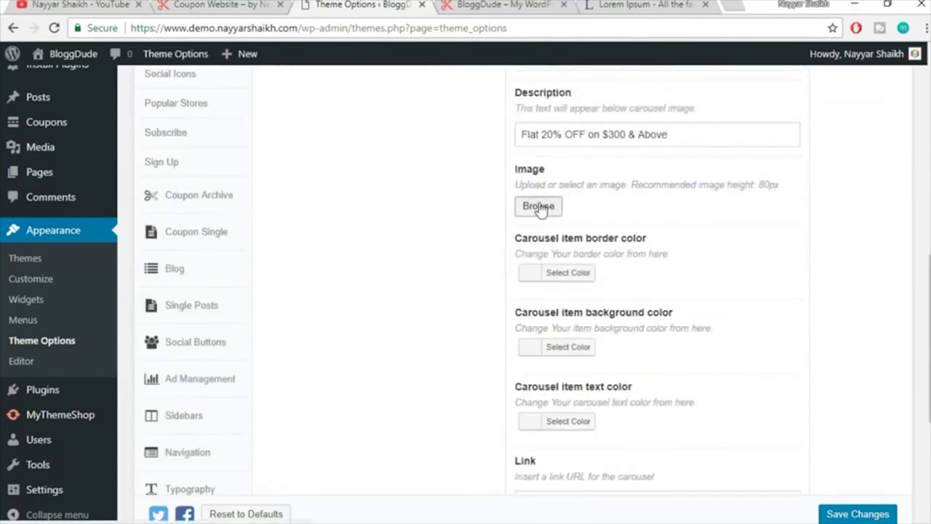
click(544, 208)
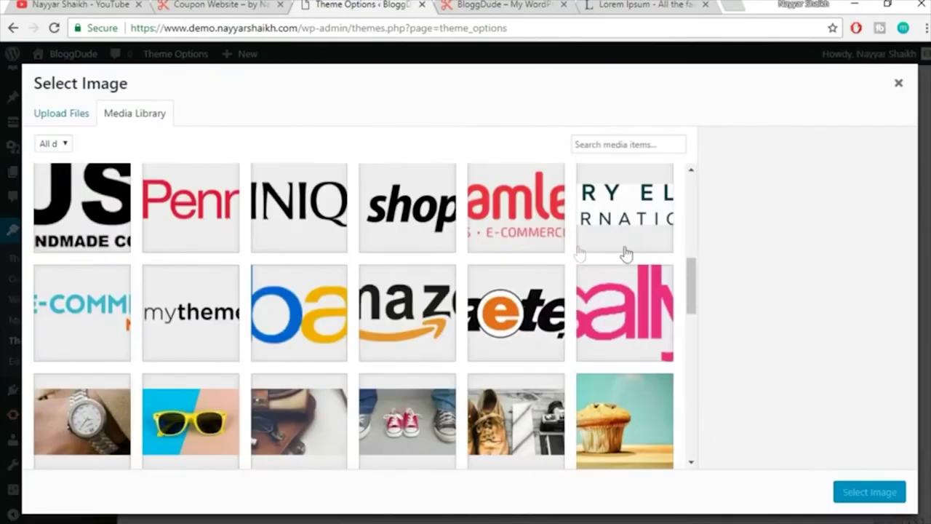
click(608, 327)
click(869, 492)
scroll(640, 384, down, 3)
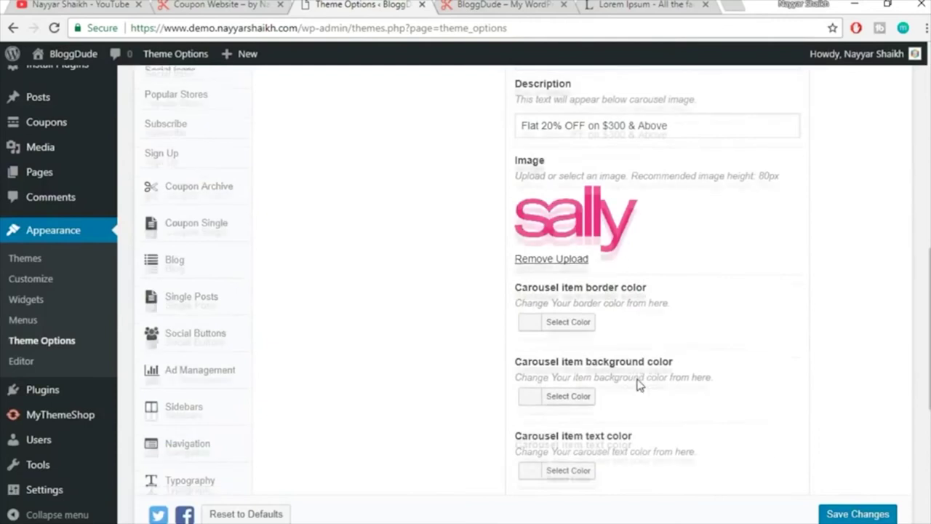
click(531, 371)
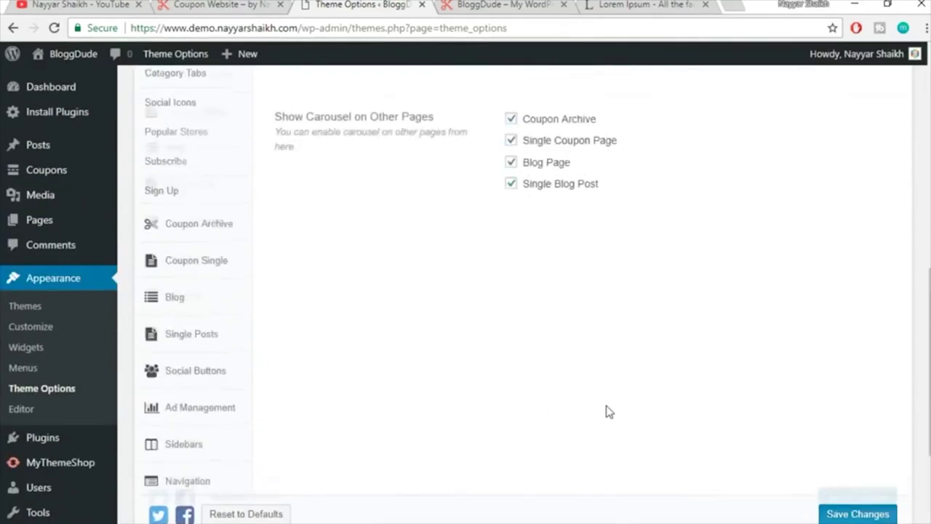
Add an Amazon carousel item with the pasted discount description and the Amazon logo
click(543, 181)
click(590, 242)
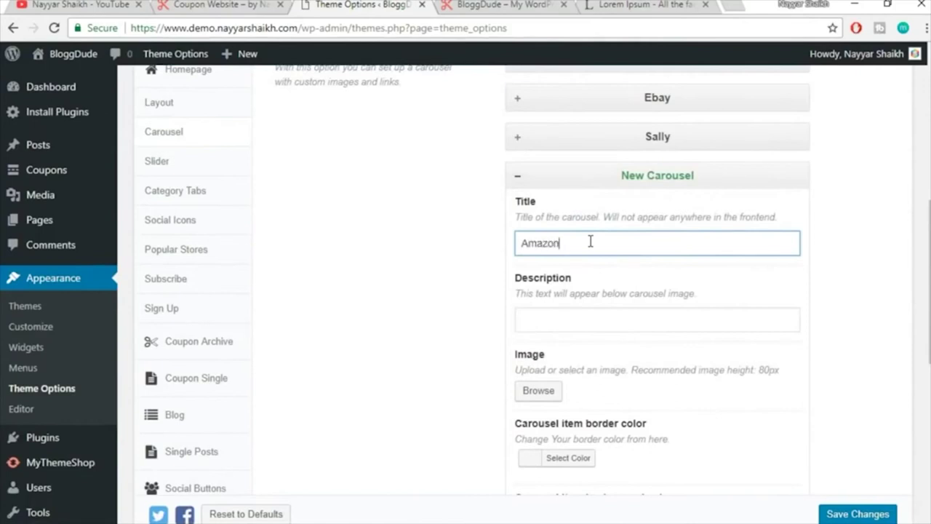
scroll(565, 376, up, 2)
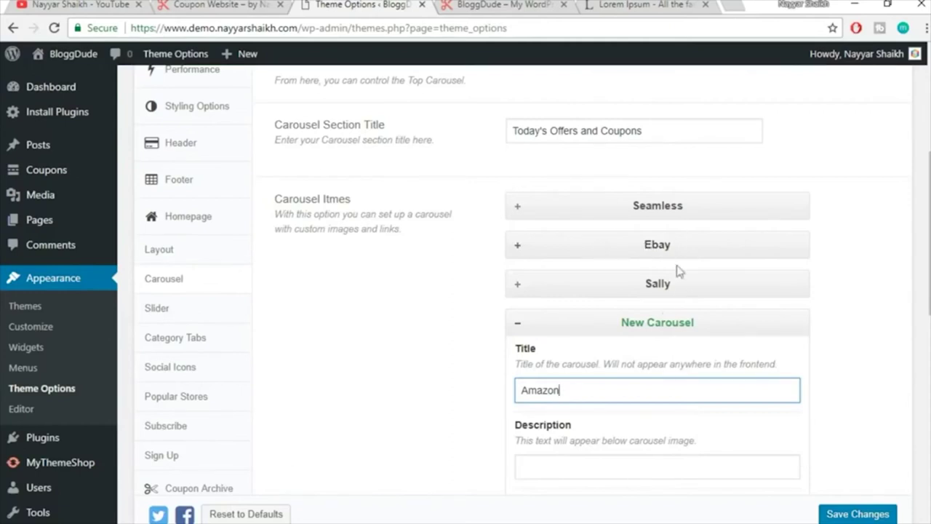
scroll(900, 289, down, 2)
click(542, 314)
text(Flat 20% OFF on $300 & Above)
scroll(913, 295, down, 2)
click(542, 246)
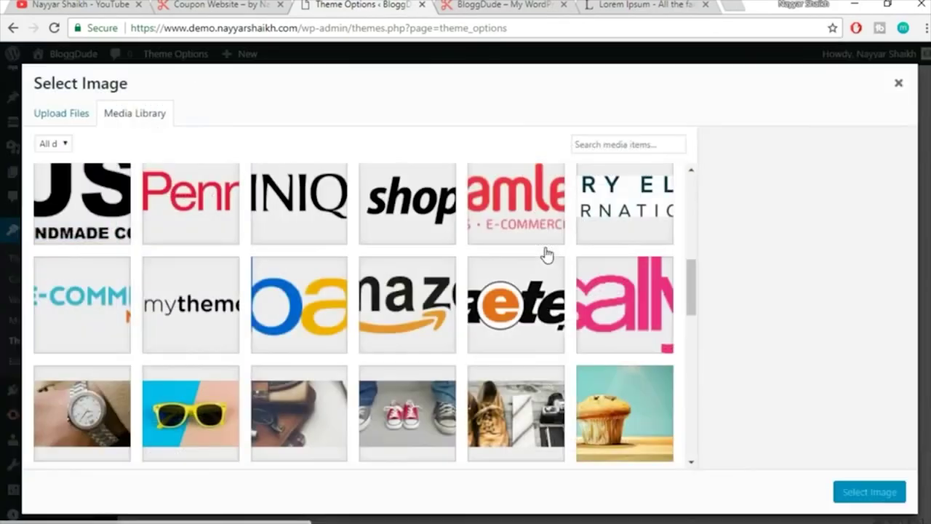
click(437, 323)
click(869, 493)
scroll(613, 440, down, 3)
click(531, 401)
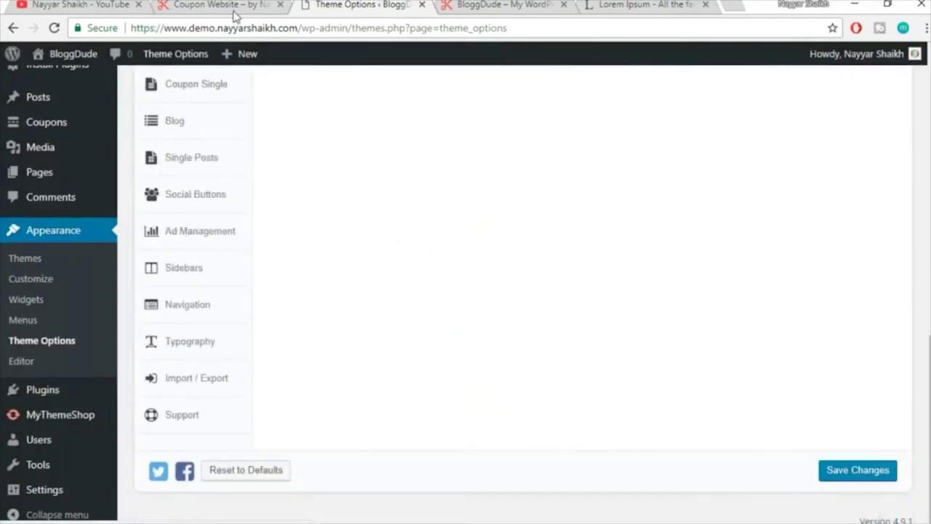
click(219, 5)
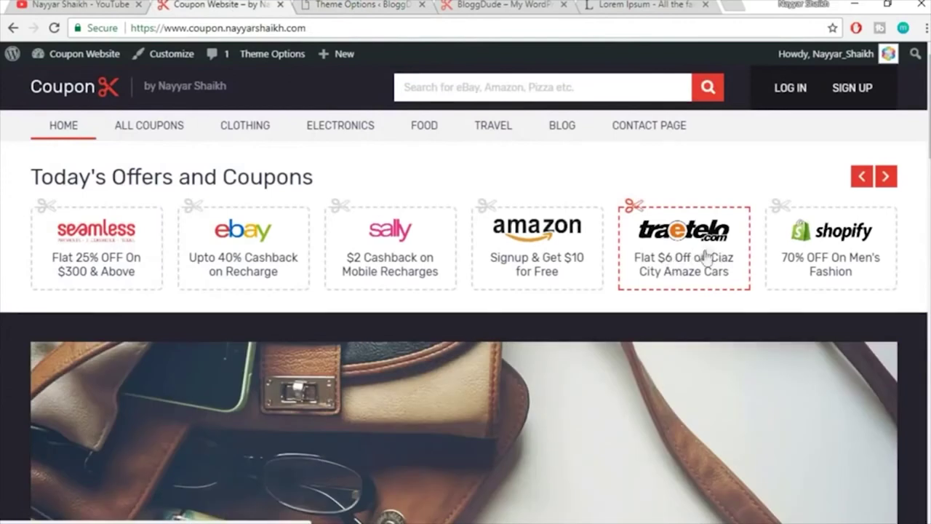
key(ctrl+Tab)
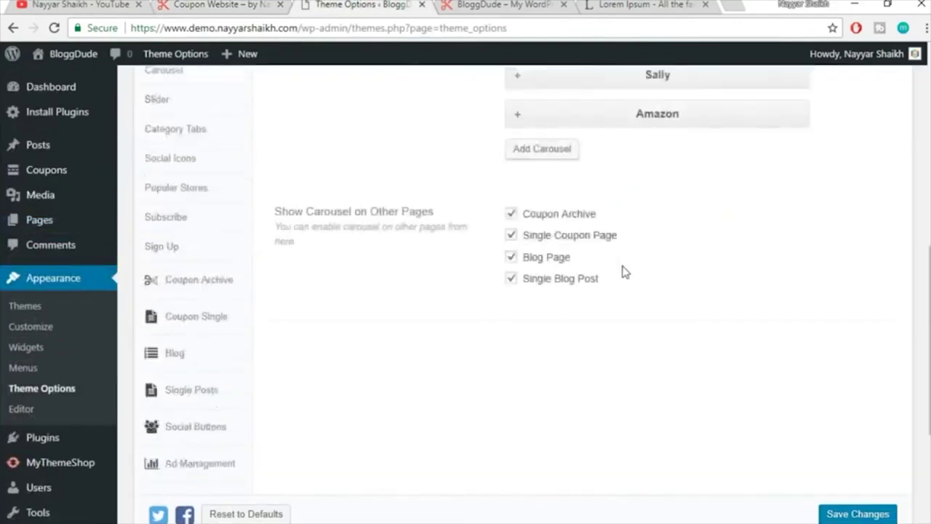
Add a 'Traetelo' carousel item with the pasted offer description and the Traetelo logo
scroll(624, 272, up, 3)
click(557, 357)
click(576, 421)
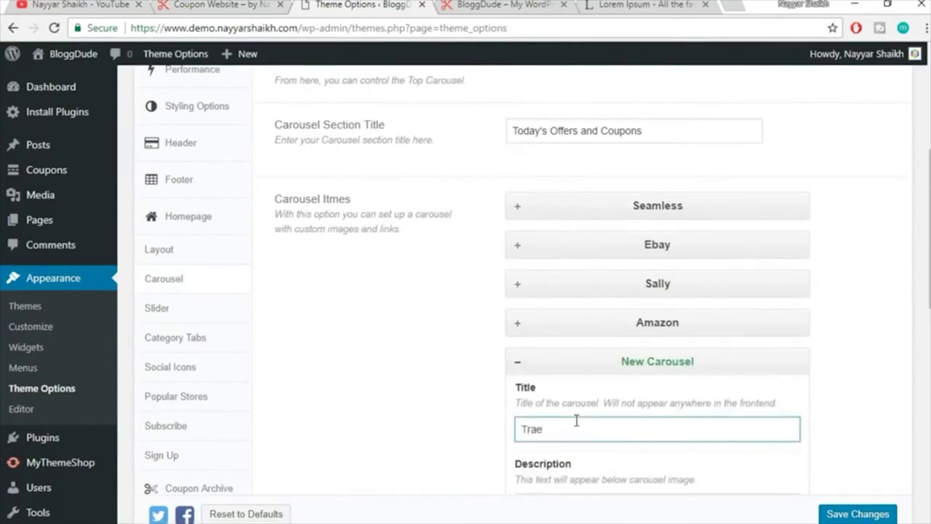
text(Traetelo)
scroll(576, 421, down, 3)
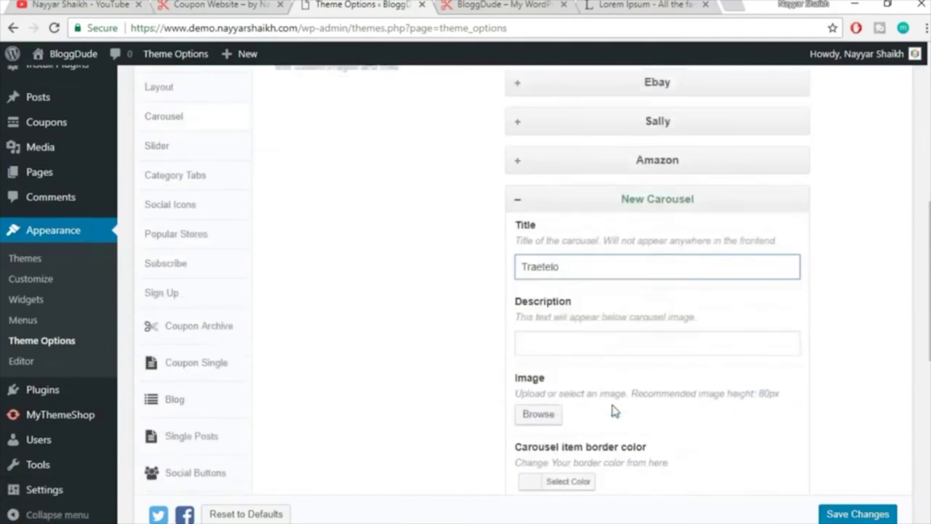
click(601, 284)
text(Flat 20% OFF on $300 & Above)
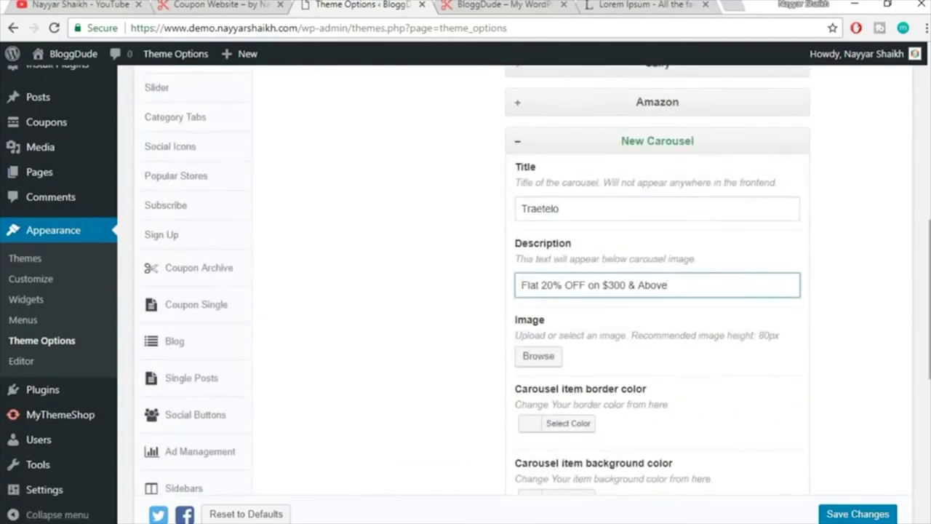
scroll(601, 284, down, 1)
click(544, 228)
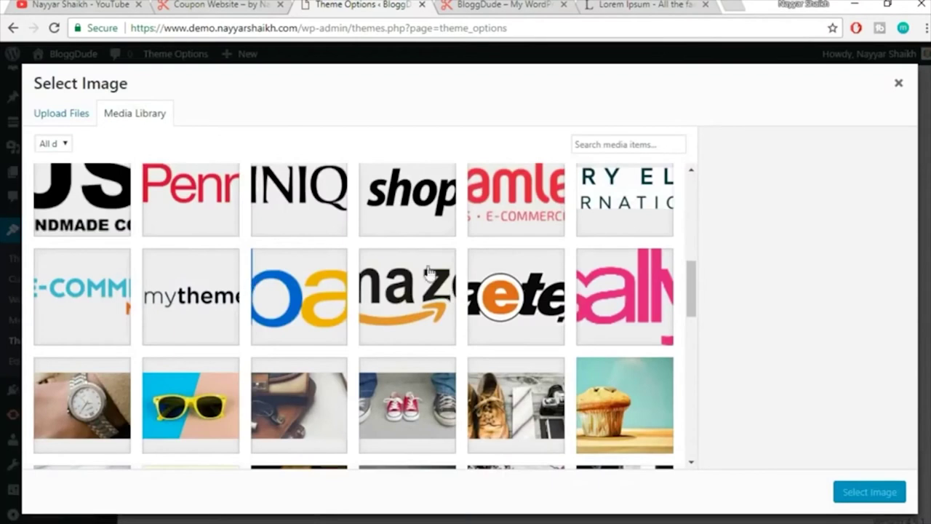
click(521, 324)
click(870, 491)
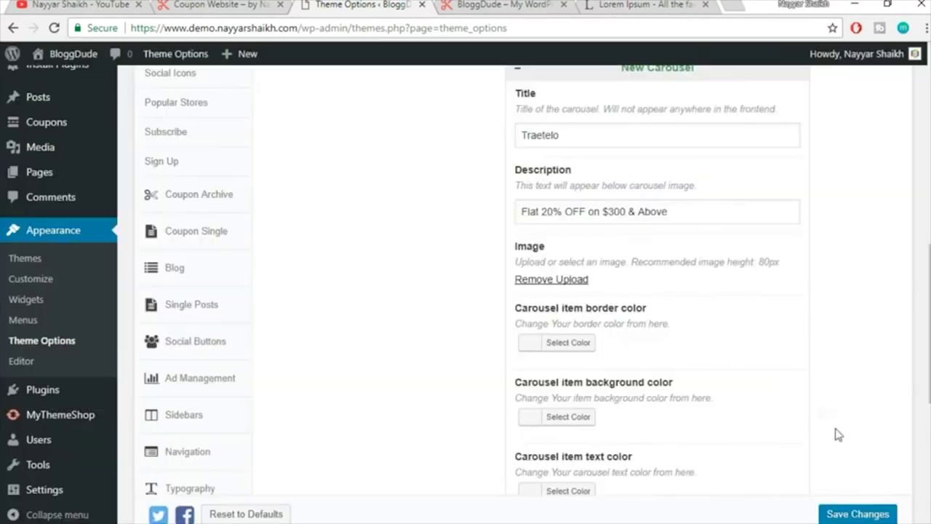
scroll(619, 473, down, 4)
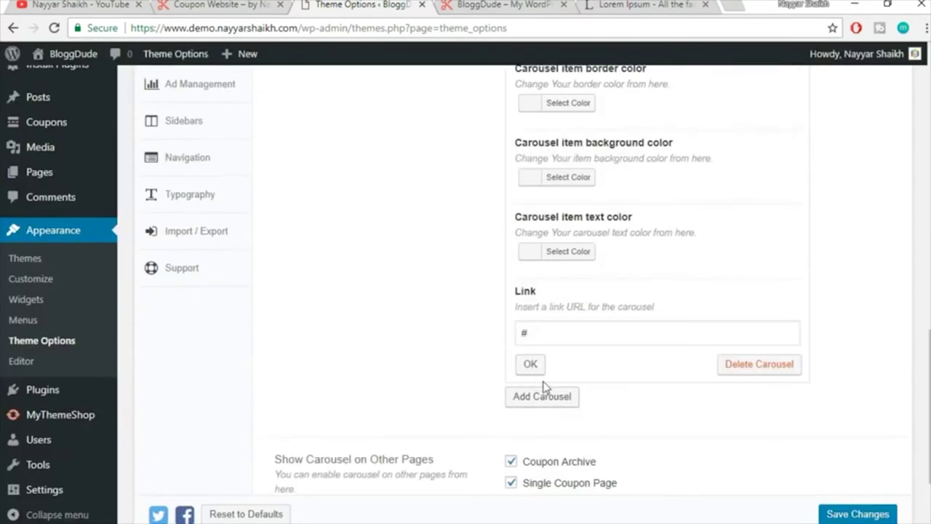
click(530, 364)
key(ctrl+shift+Tab)
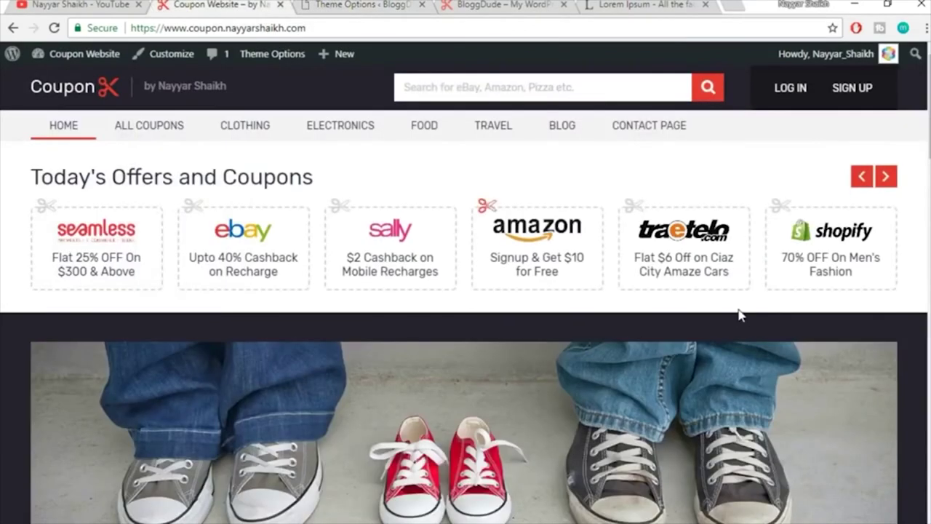
key(ctrl+Tab)
scroll(646, 338, up, 2)
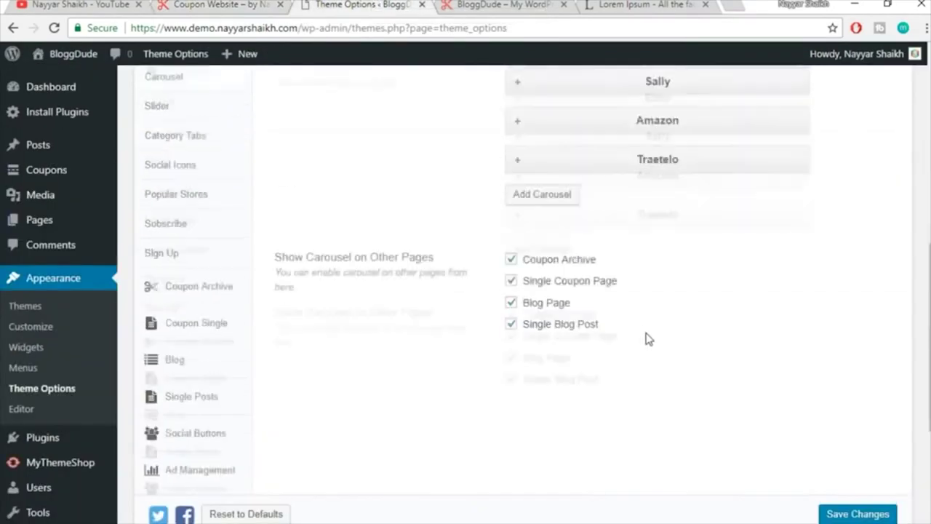
Add a 'Shopify' item with 'Flat 20% OFF on $300 & Above' and the Shopify logo, then save
click(546, 251)
click(579, 320)
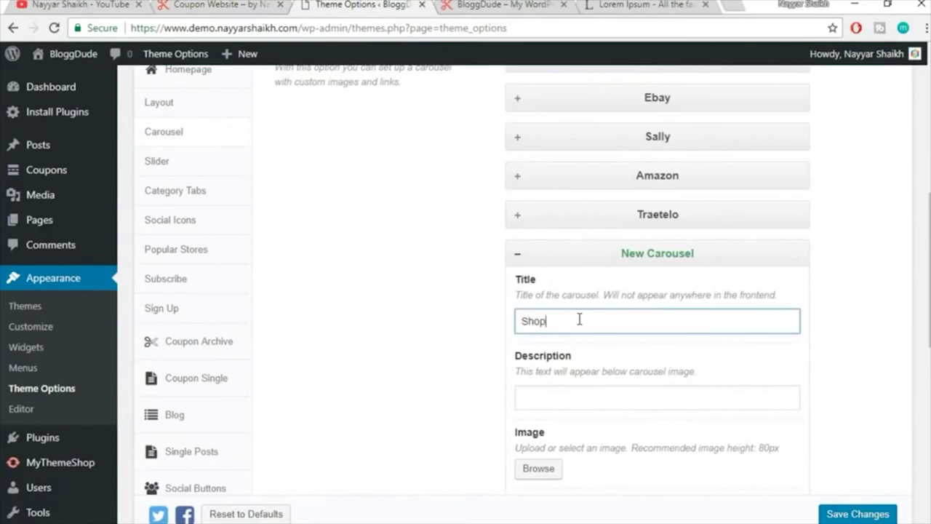
text(Shopify)
click(585, 397)
text(Flat 20% OFF on $300 & Above)
scroll(786, 370, down, 3)
click(535, 255)
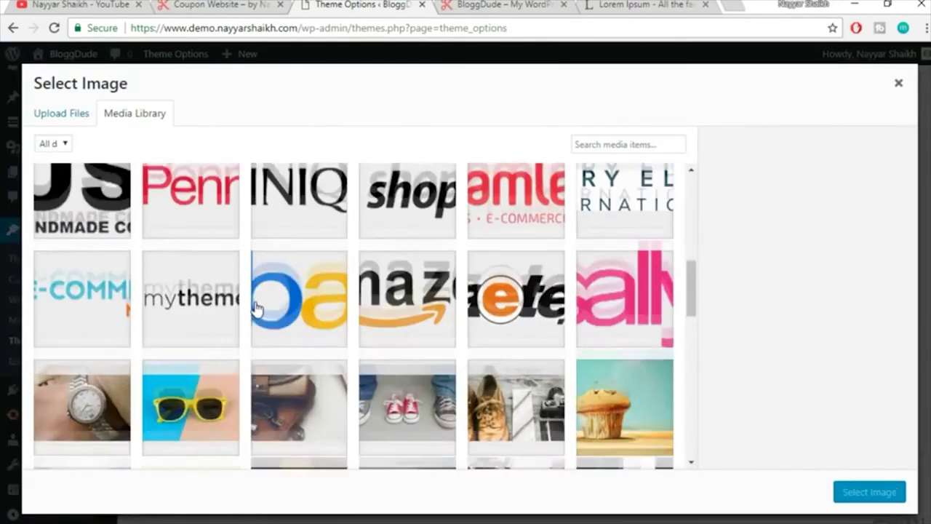
scroll(259, 310, up, 3)
scroll(258, 311, down, 3)
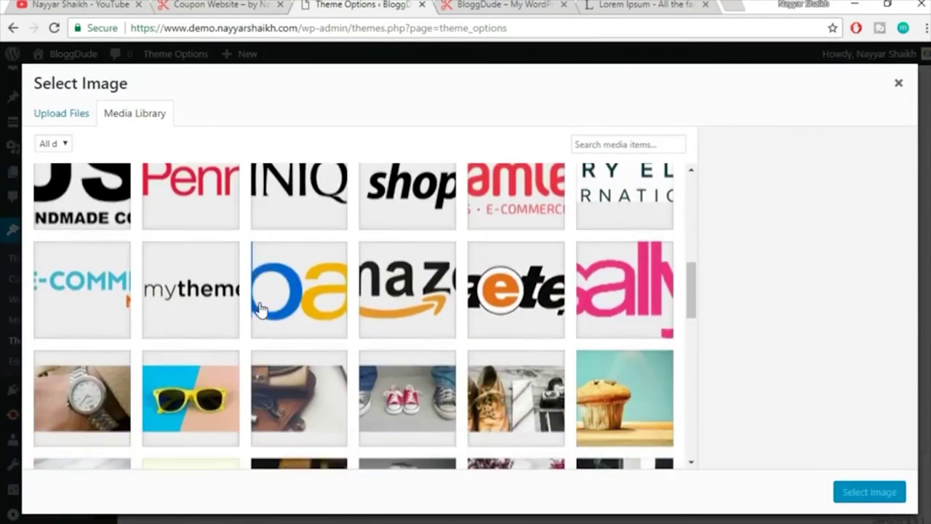
click(412, 200)
click(853, 498)
scroll(836, 480, down, 3)
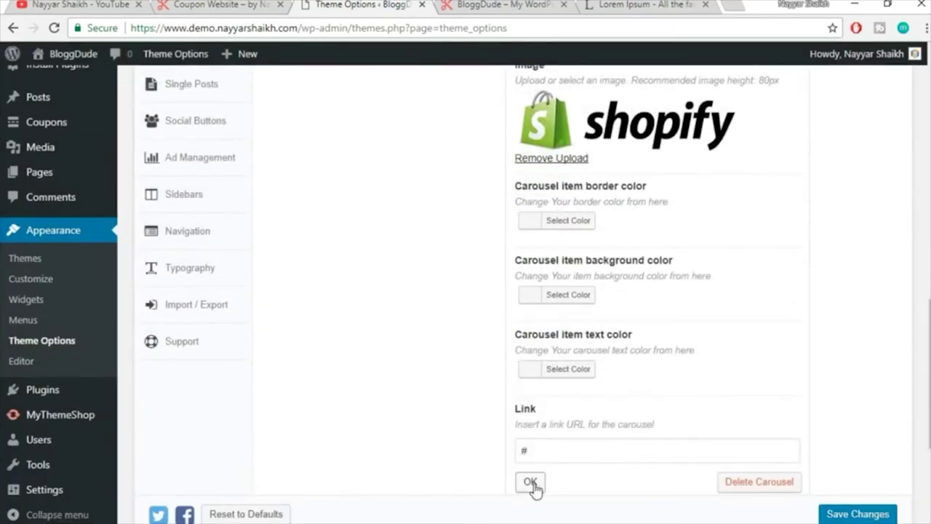
click(531, 482)
click(865, 470)
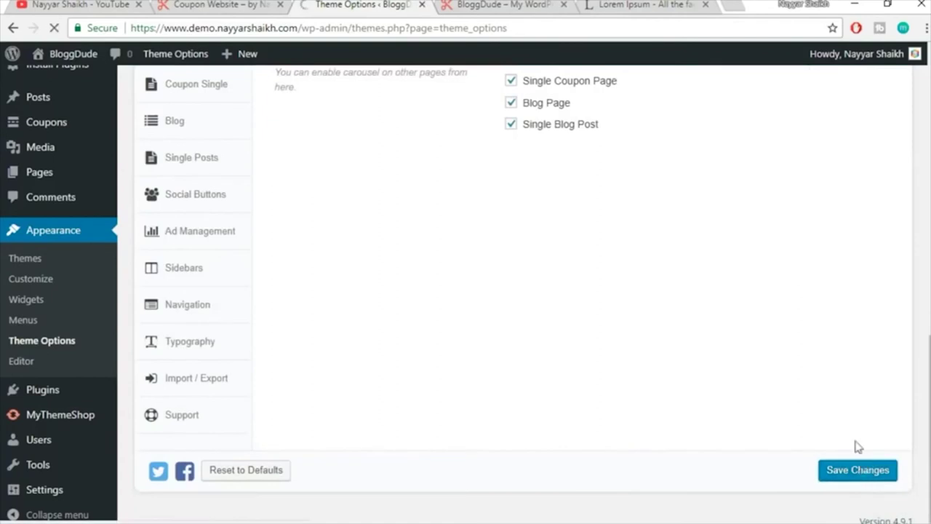
click(500, 4)
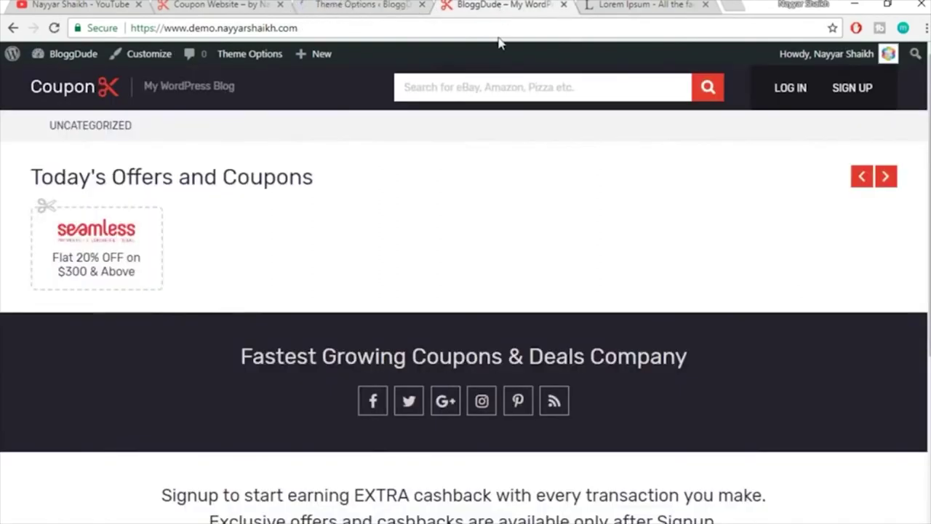
click(500, 31)
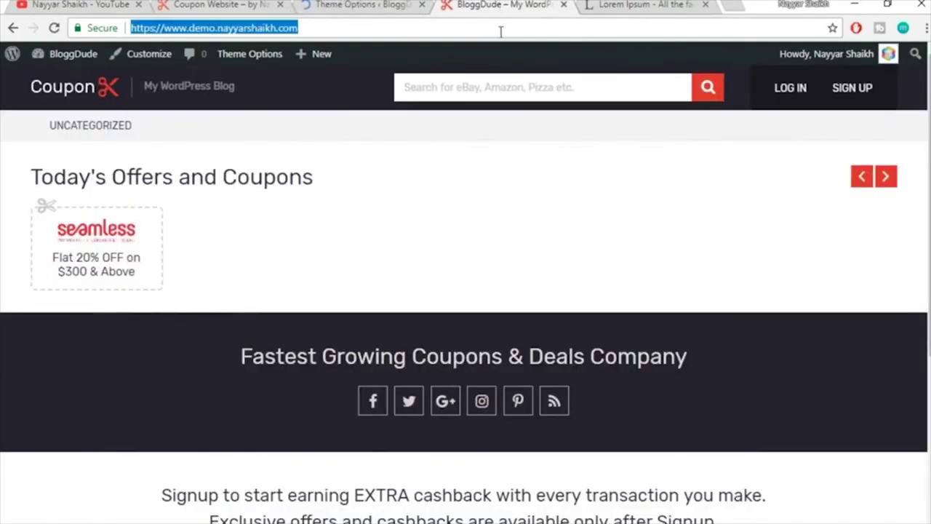
key(Return)
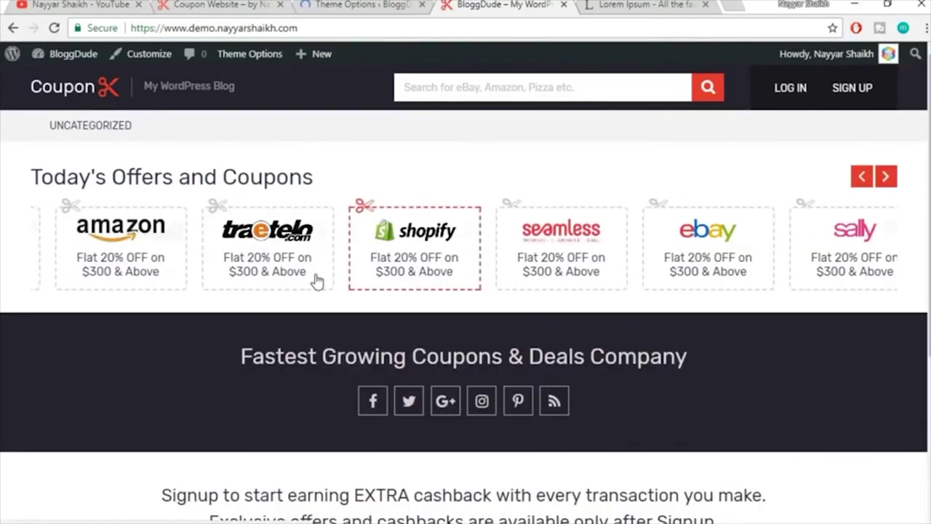
drag(830, 263, 254, 303)
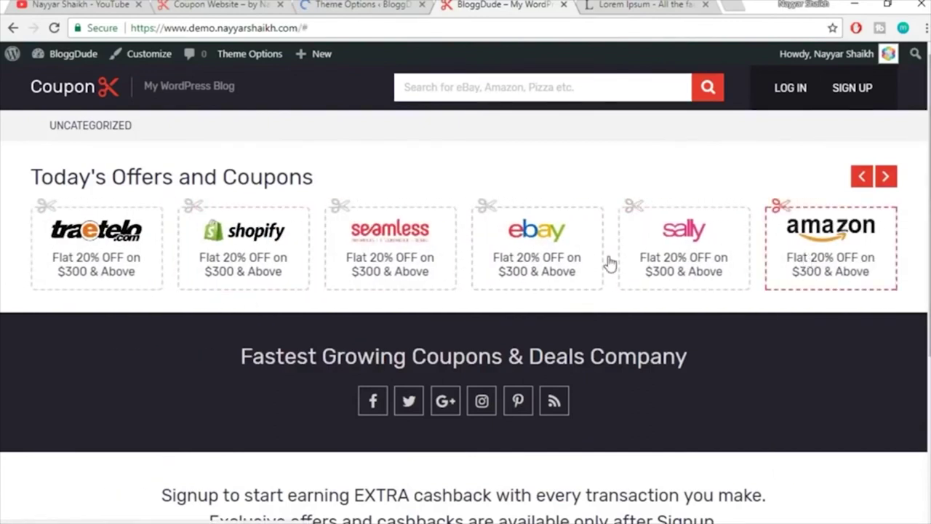
click(886, 178)
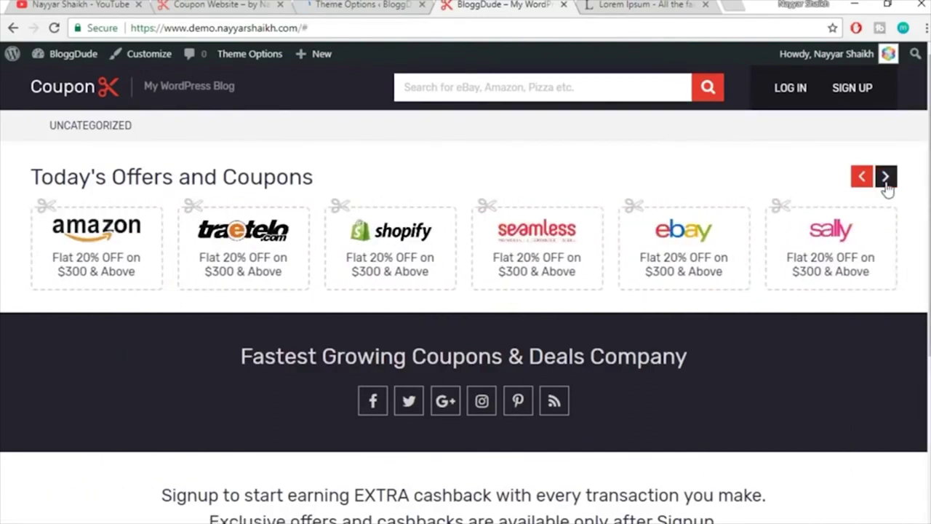
click(886, 182)
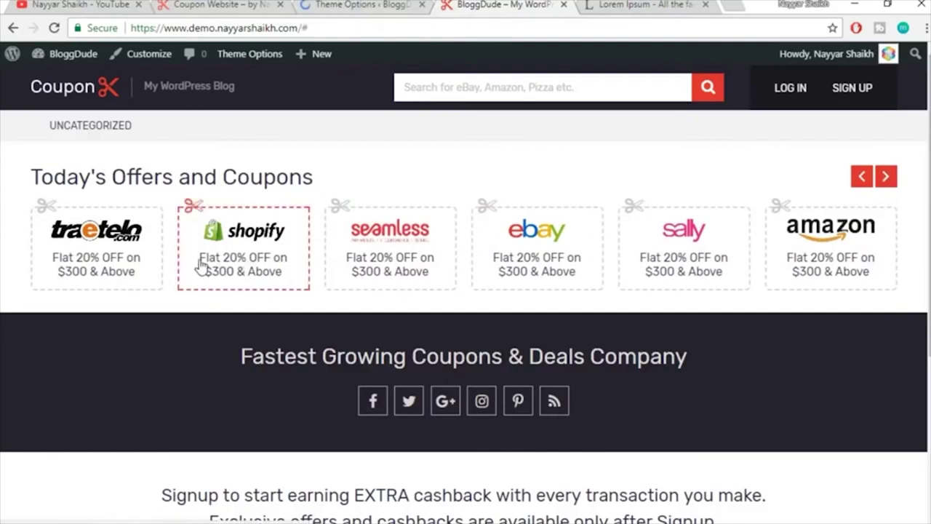
drag(201, 267, 485, 258)
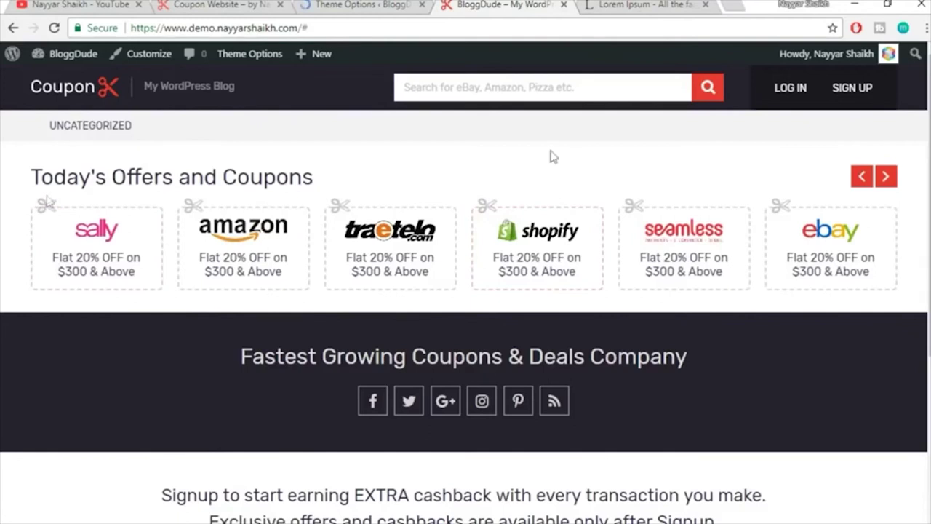
Review the Carousel section's six coupon items and the Show Carousel on Other Pages option
click(389, 5)
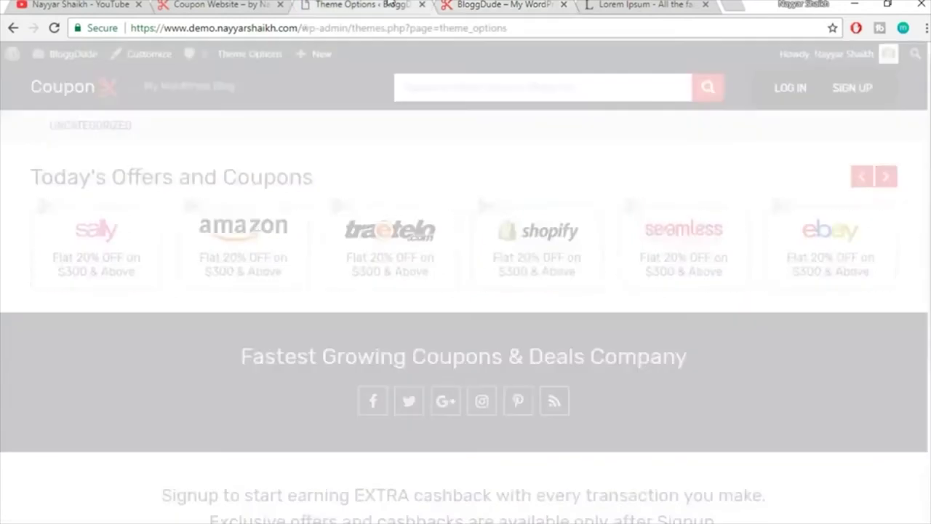
scroll(829, 328, down, 8)
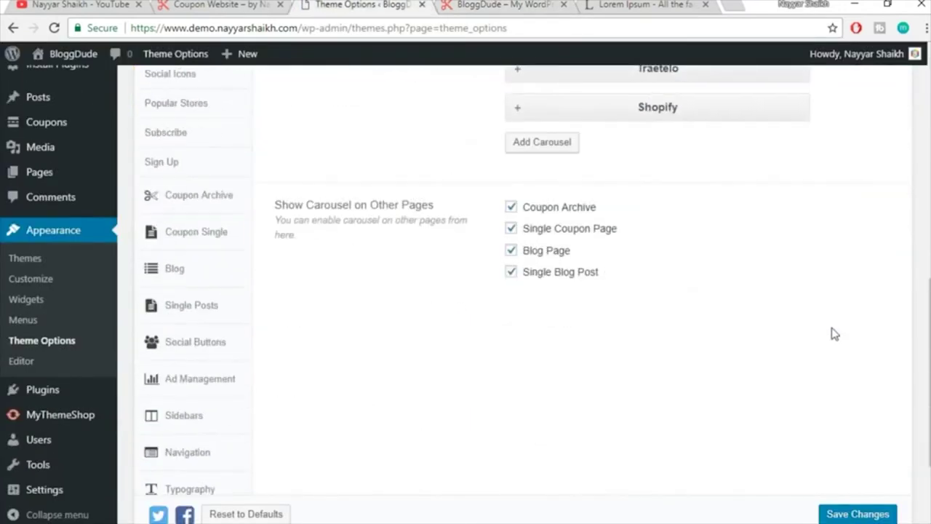
drag(276, 205, 446, 217)
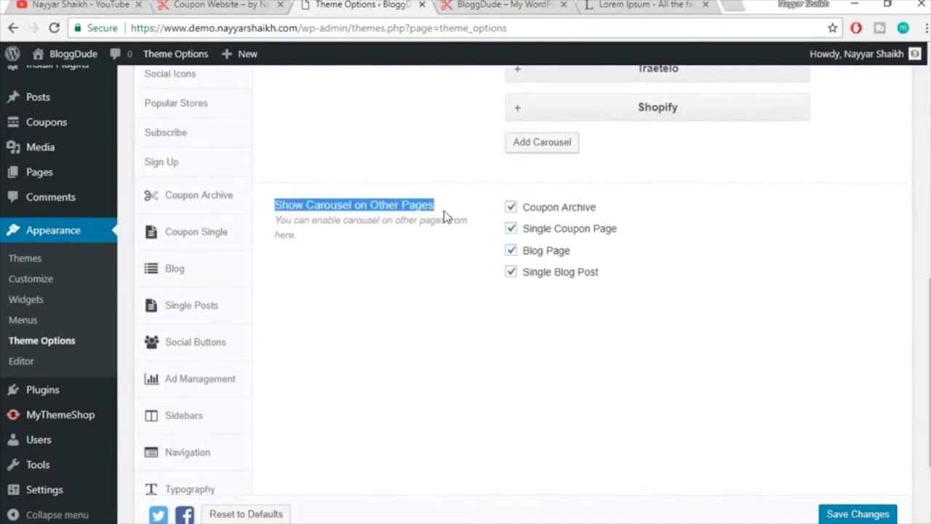
click(442, 212)
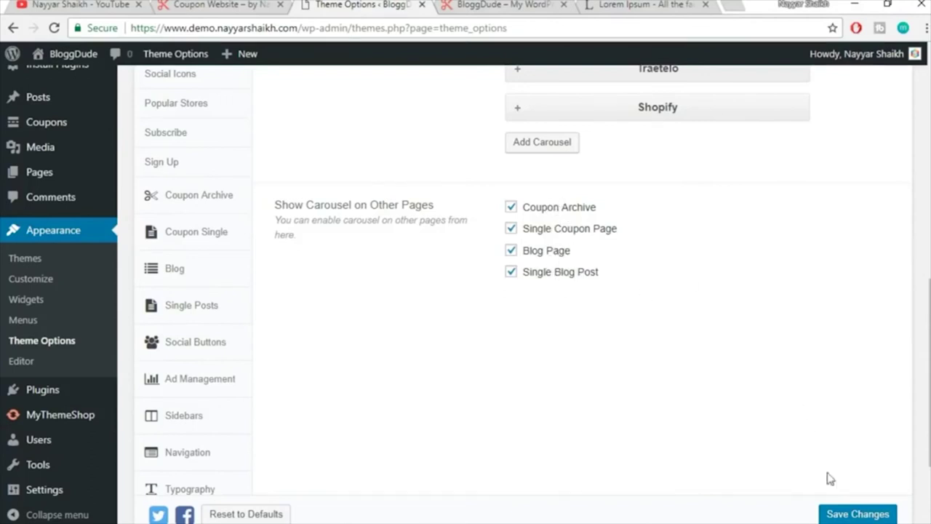
scroll(654, 439, up, 3)
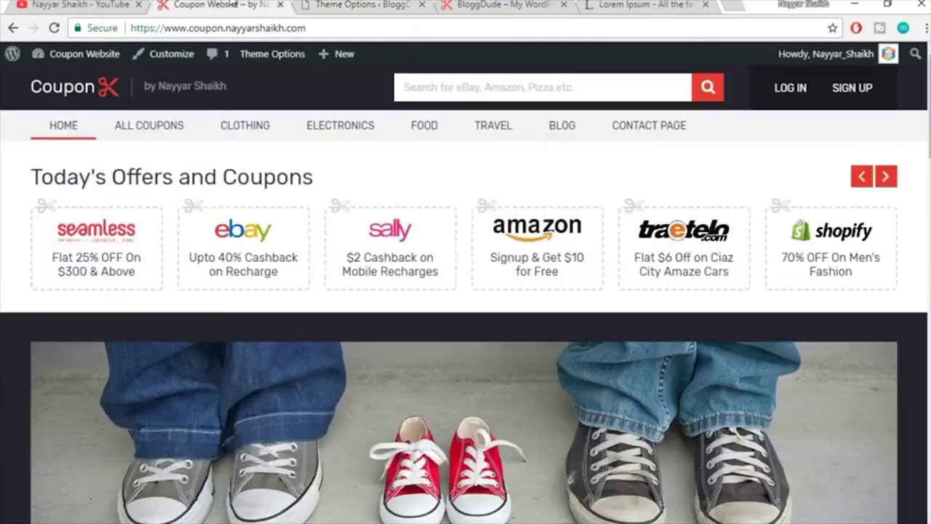
scroll(692, 276, down, 5)
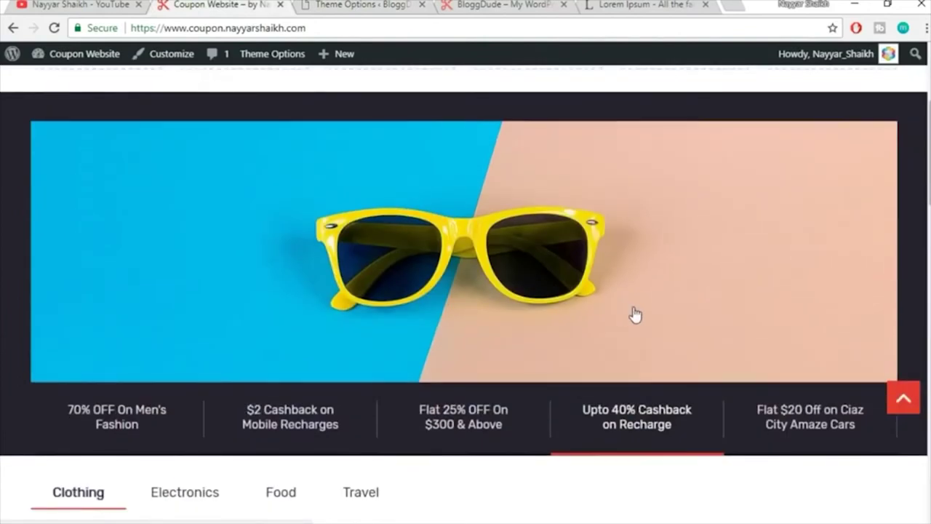
click(352, 4)
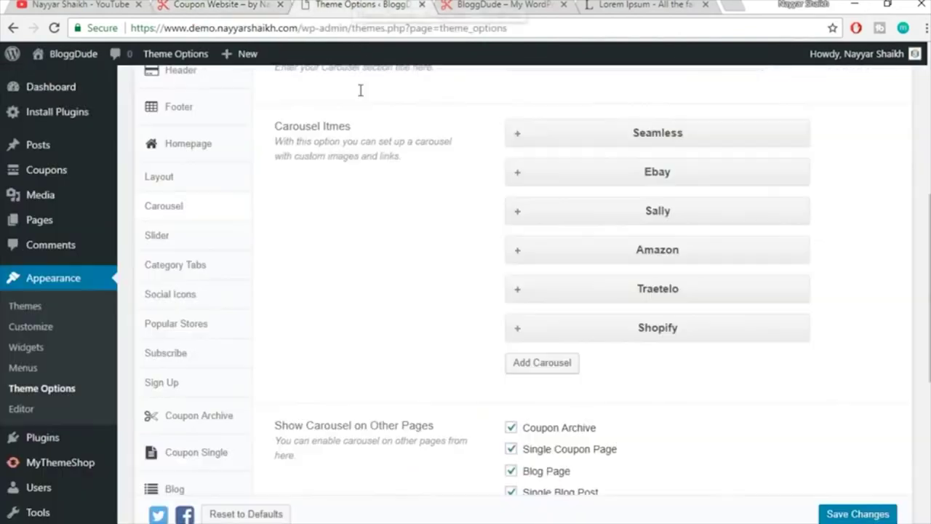
Open the homepage Slider settings and add a blank New Slide with link '#'
click(187, 243)
scroll(788, 300, up, 3)
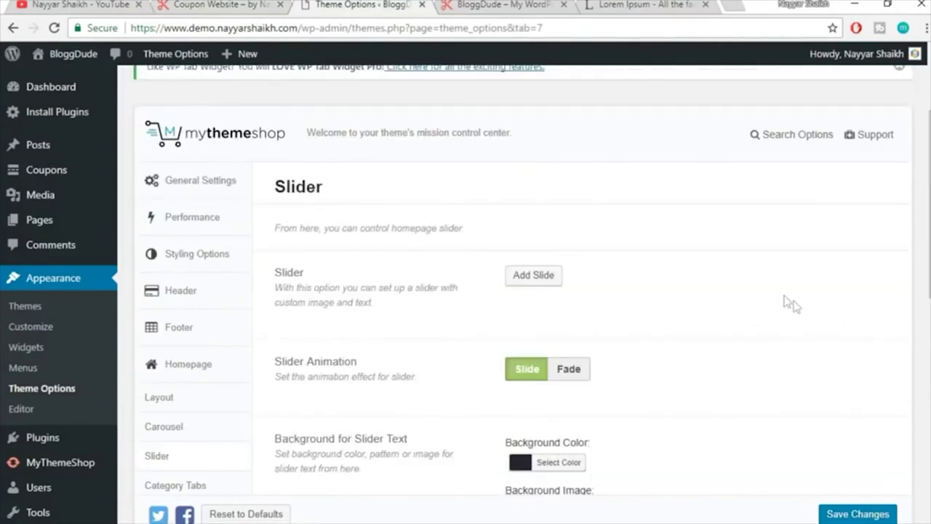
scroll(741, 308, down, 1)
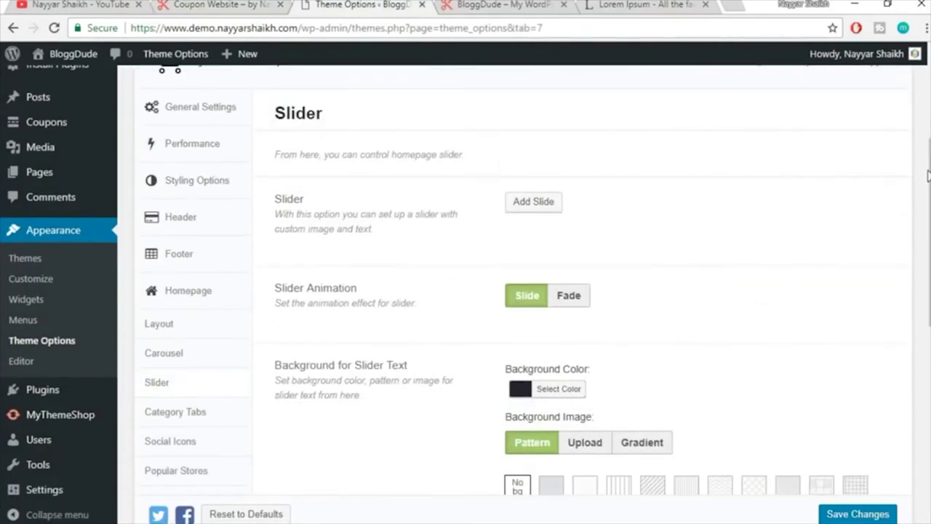
scroll(534, 357, down, 5)
scroll(501, 438, up, 6)
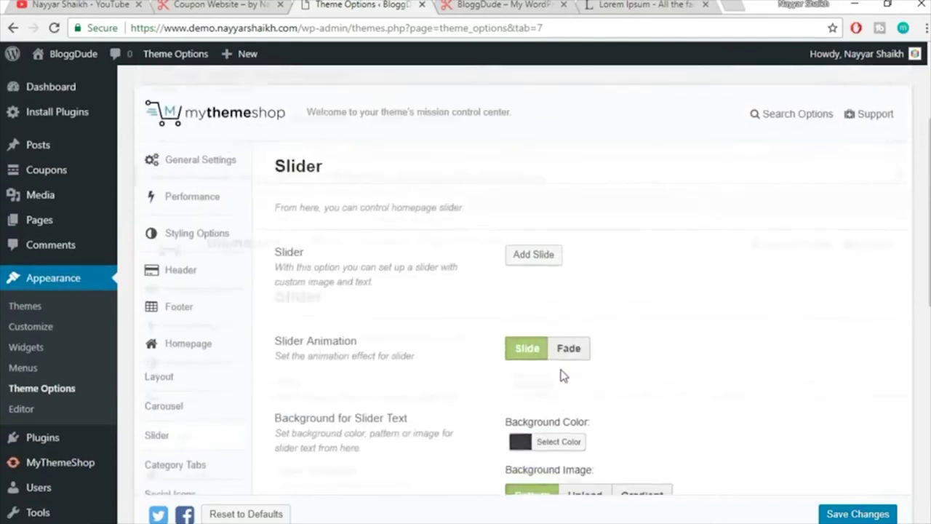
scroll(564, 376, up, 2)
scroll(645, 332, down, 3)
click(561, 247)
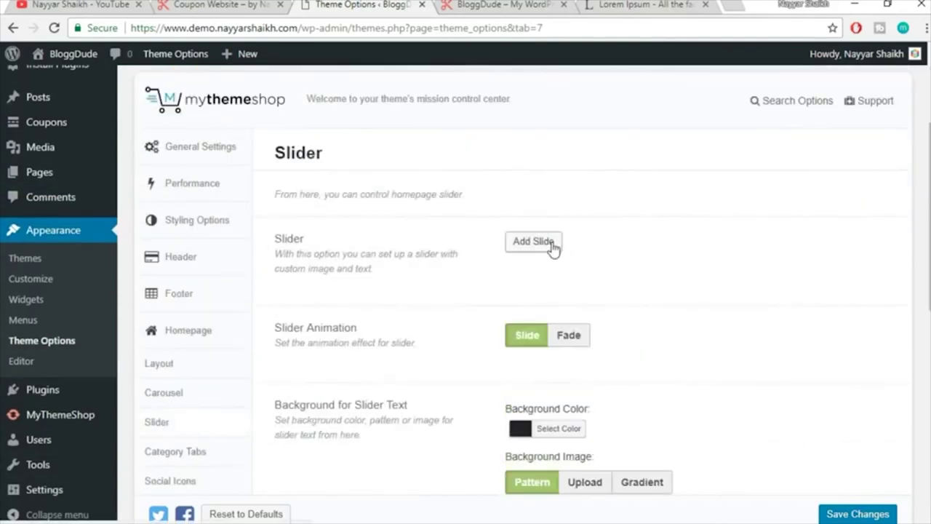
scroll(802, 296, down, 1)
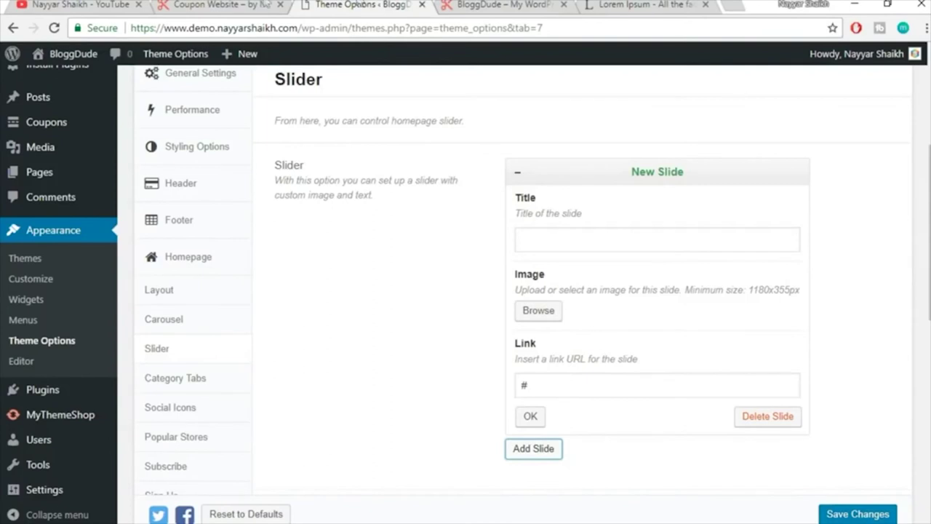
Compare with the live slider, then paste 'Flat 20% OFF on $300 & Above' as the new slide's title
click(216, 4)
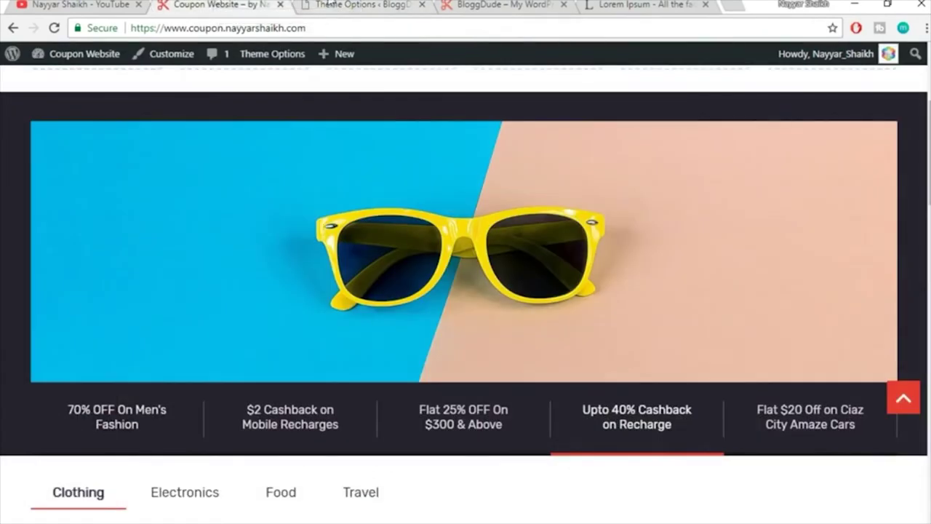
click(357, 4)
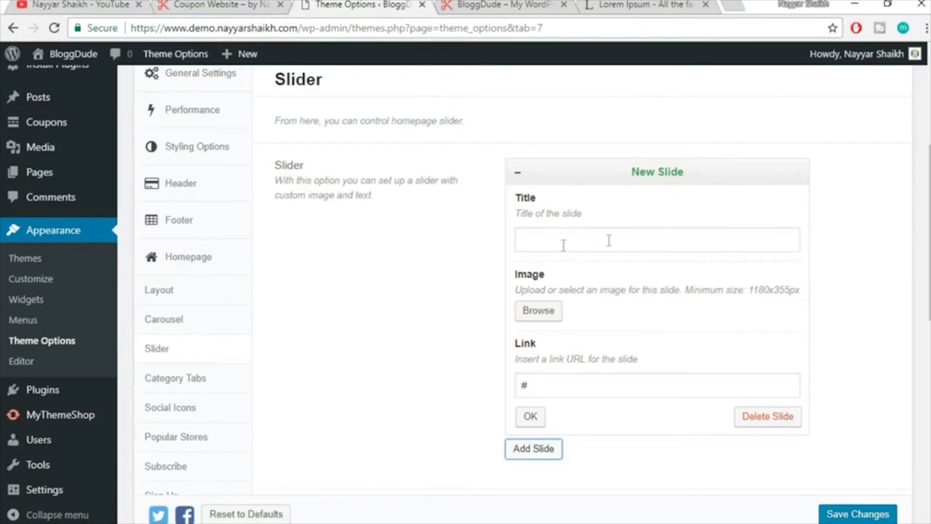
click(198, 4)
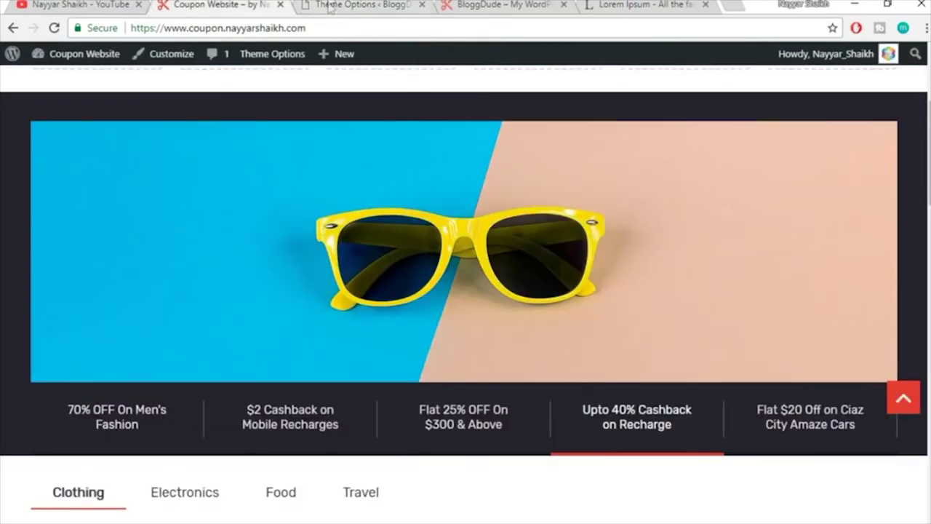
click(390, 5)
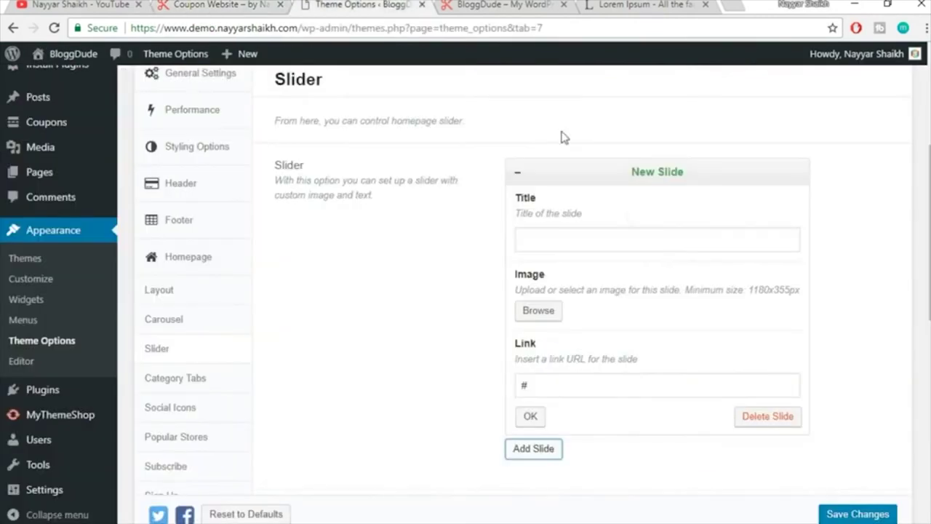
click(625, 236)
text(Flat 20% OFF on $300 & Above)
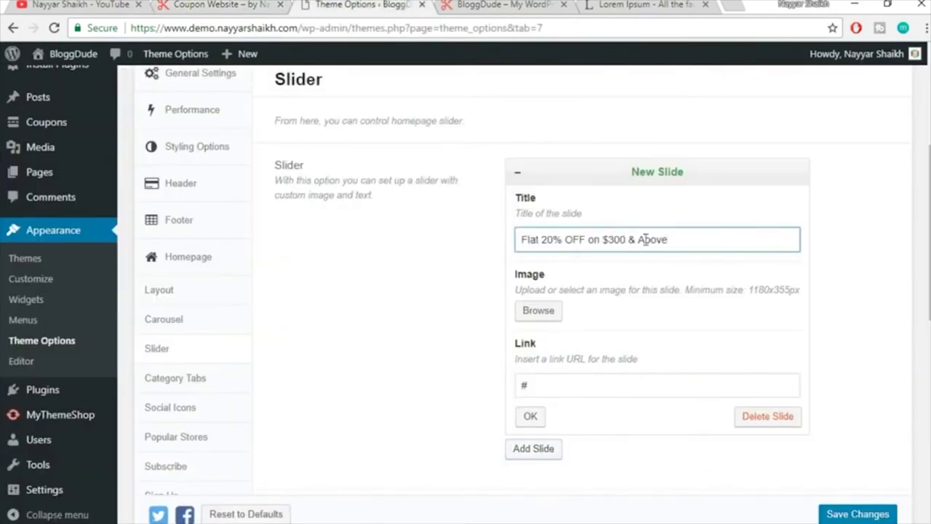
Attach the shoes photo slide1.jpg to the slide and confirm it
click(553, 318)
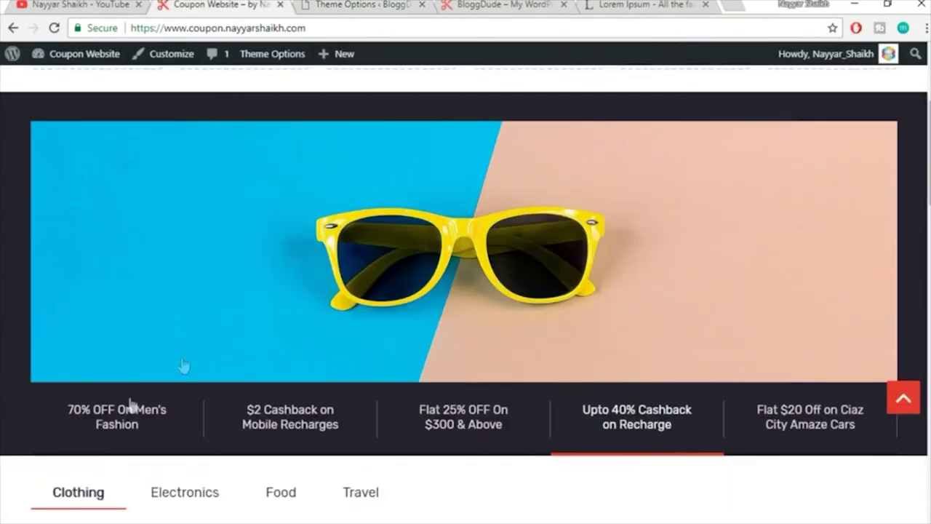
click(116, 424)
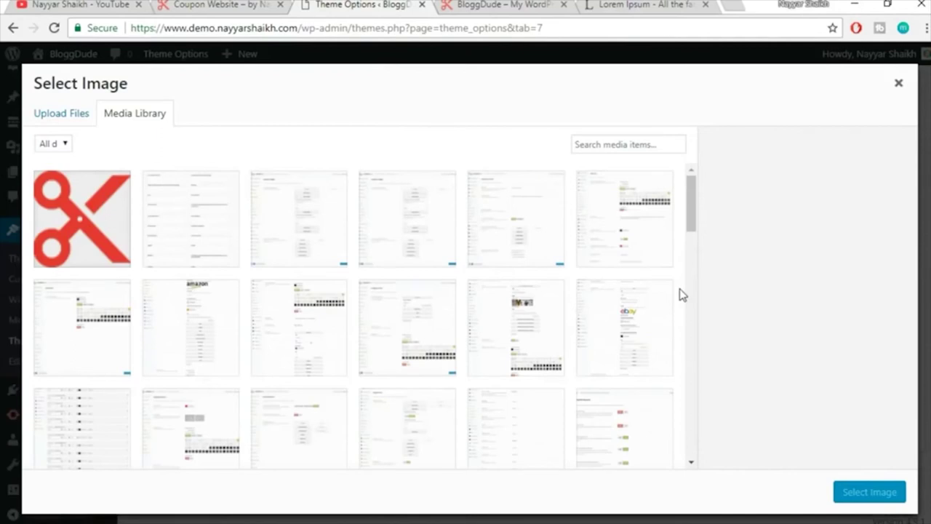
scroll(682, 293, down, 5)
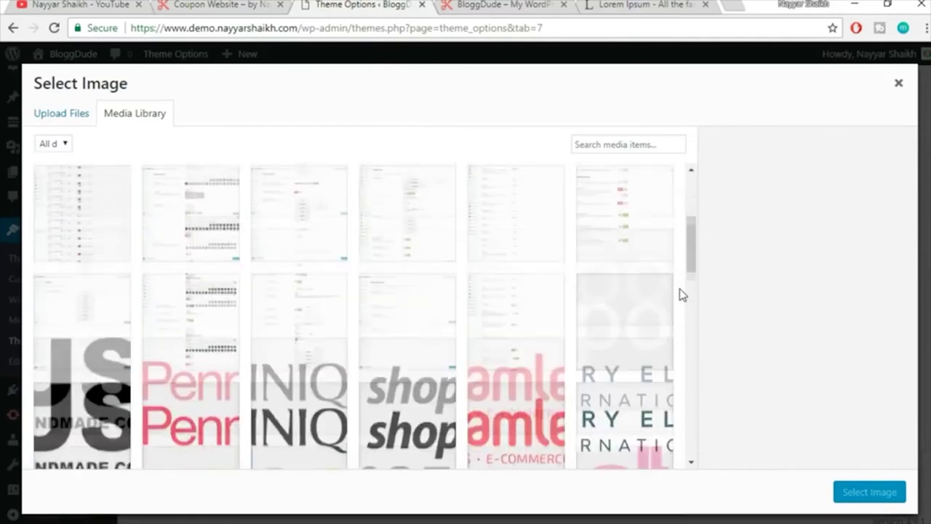
scroll(681, 294, down, 1)
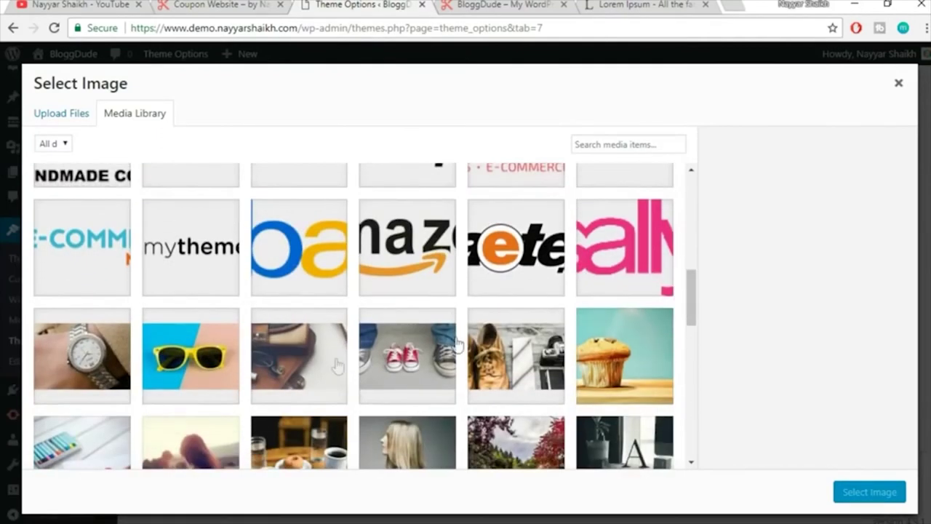
click(521, 379)
click(848, 493)
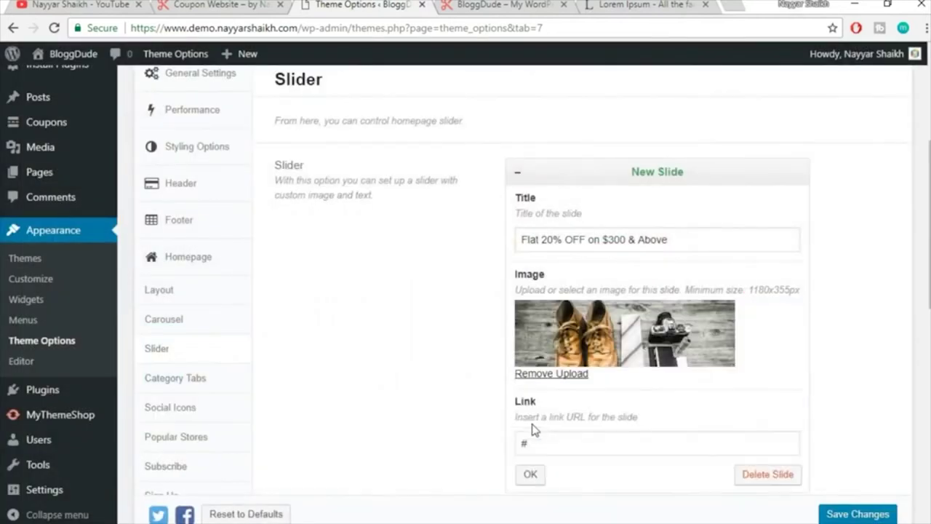
click(532, 476)
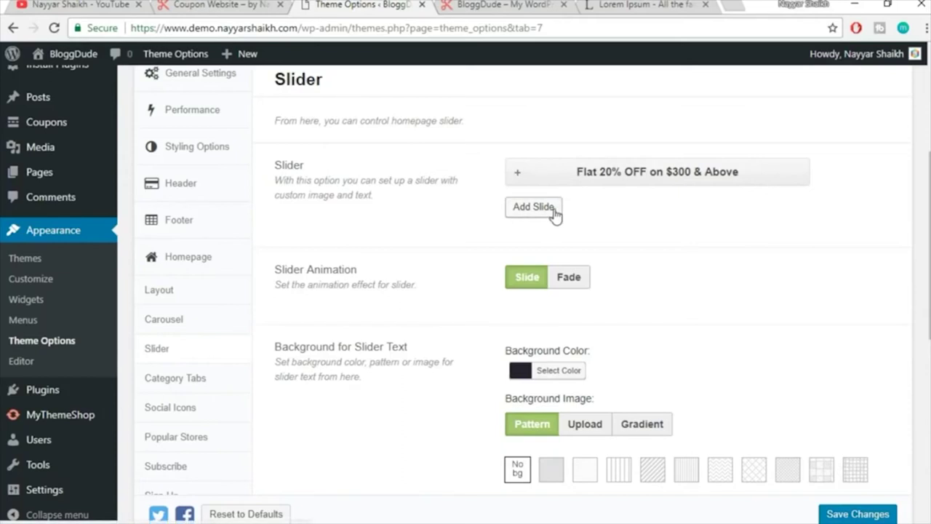
Add a second 'Flat 20% OFF on $300 & Above' slide using the bag photo slide3
click(554, 211)
click(571, 290)
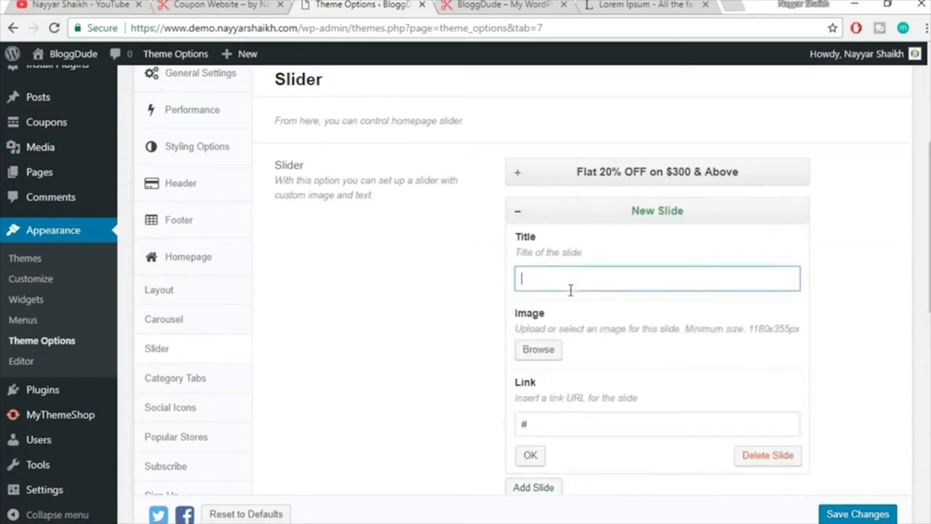
text(Flat 20% OFF on $300 & Above)
scroll(854, 259, down, 2)
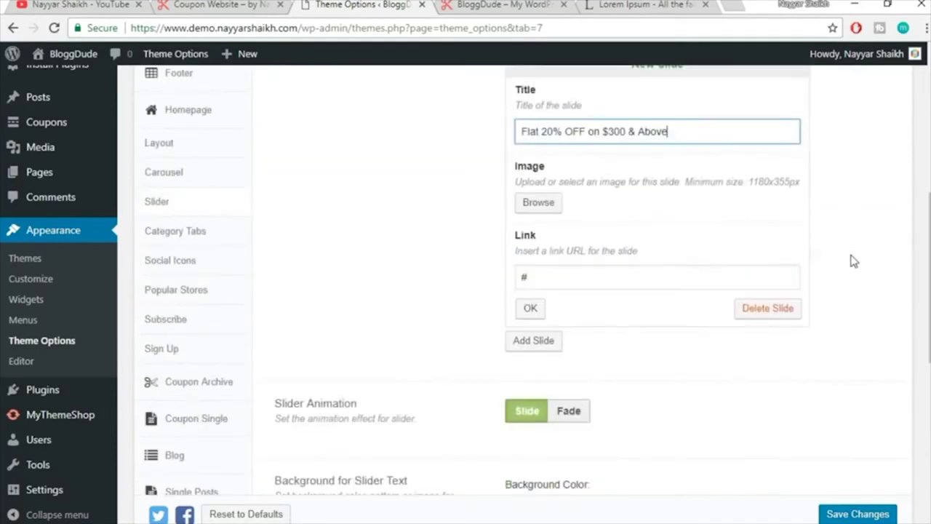
click(537, 205)
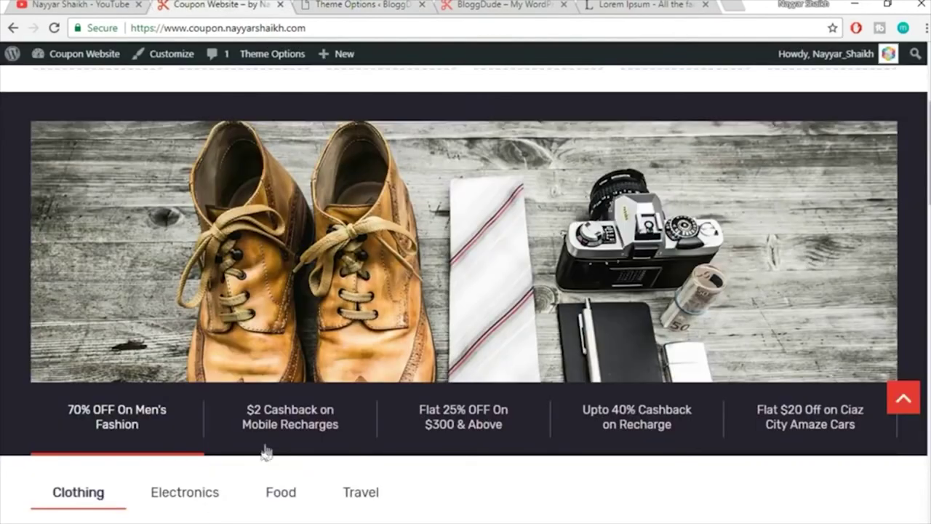
click(272, 436)
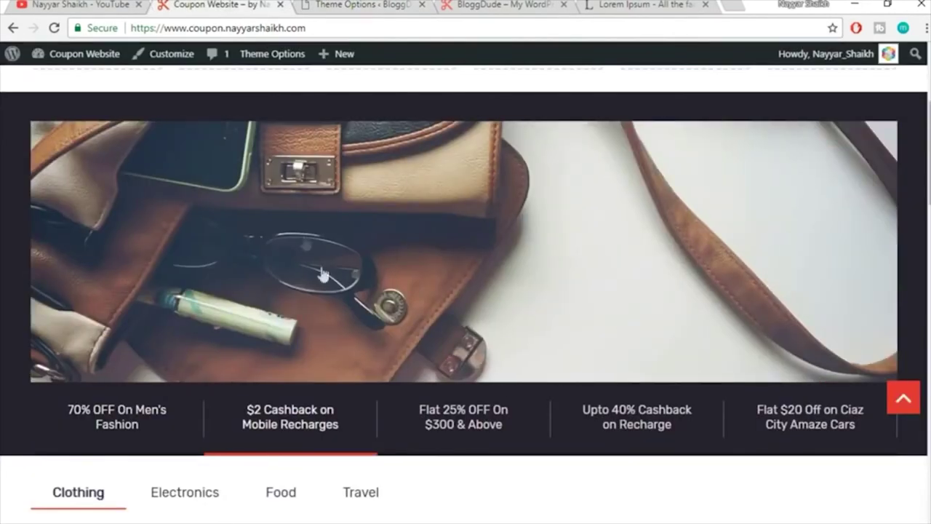
click(393, 5)
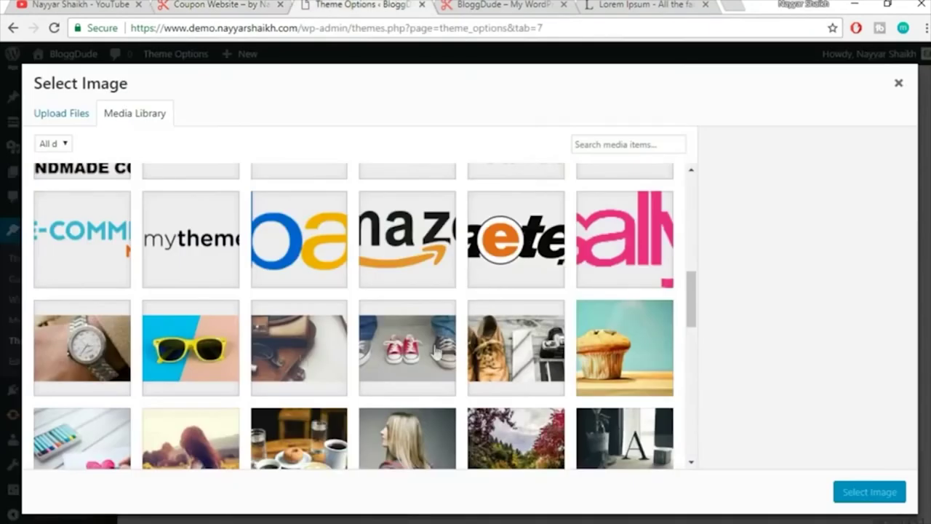
click(284, 368)
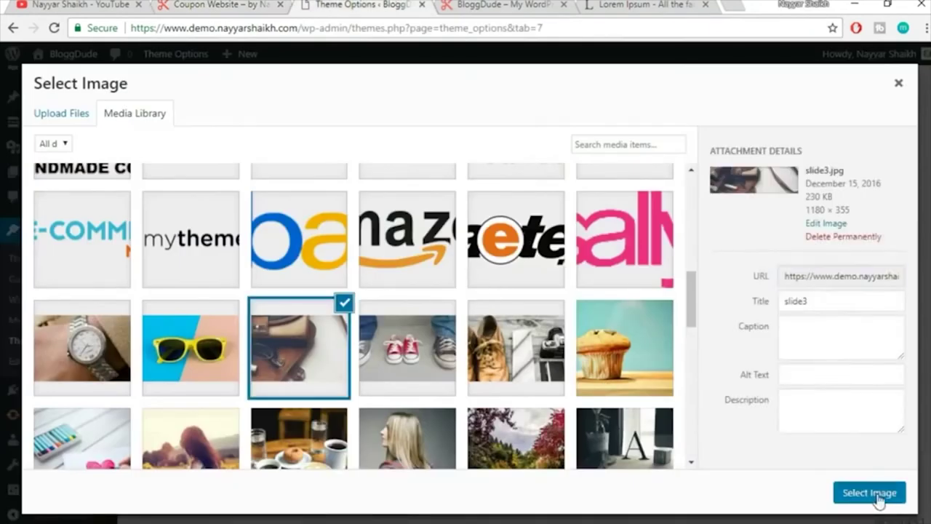
click(879, 494)
click(530, 368)
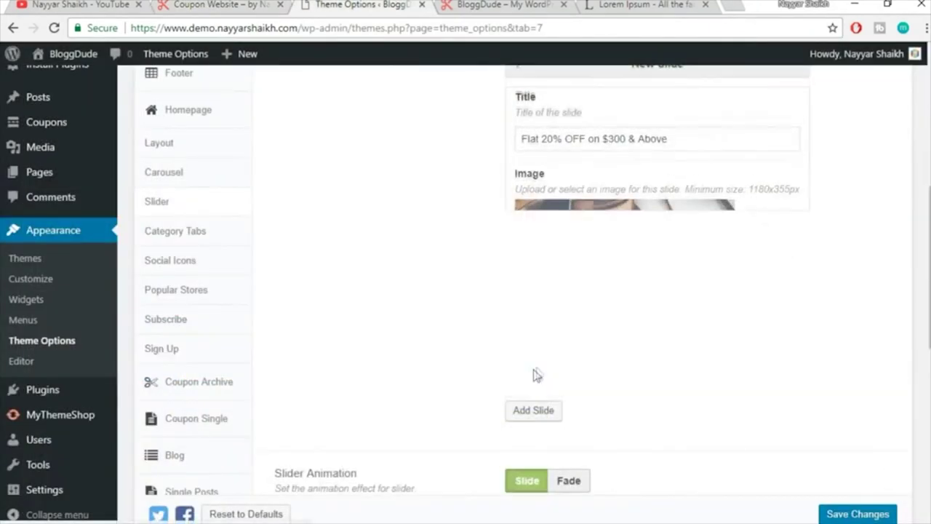
Add another slide with the same title using the sneakers photo
click(543, 100)
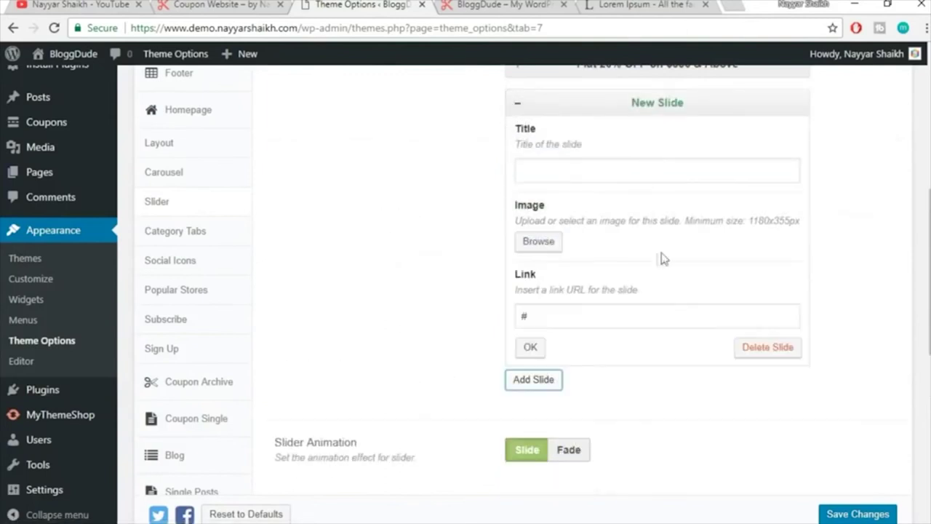
click(262, 5)
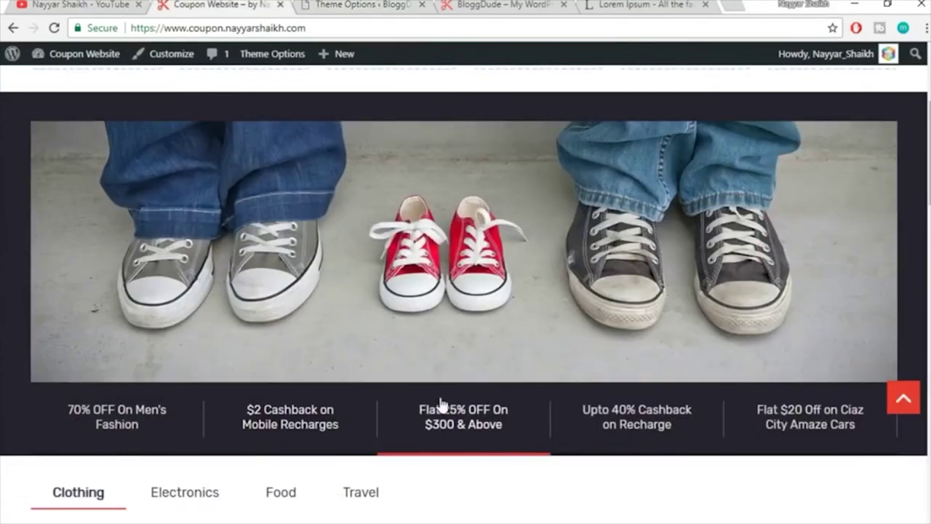
click(371, 4)
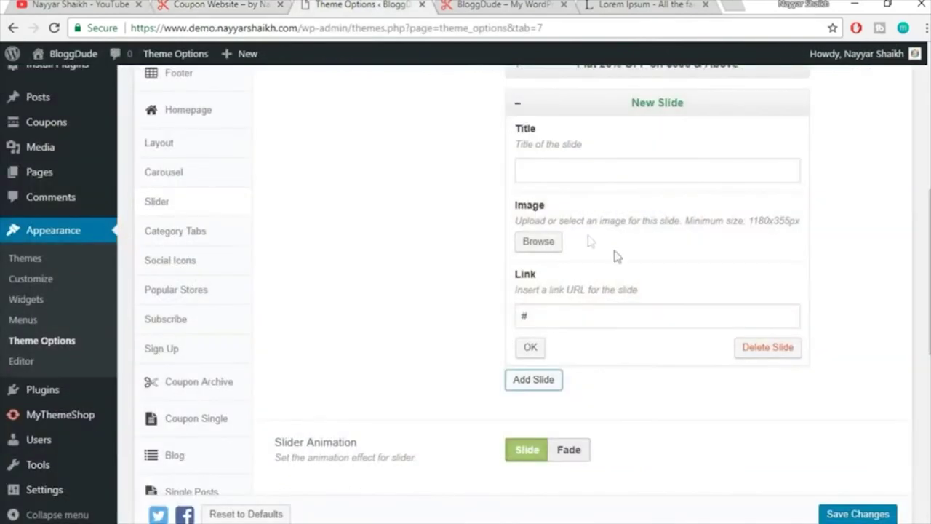
click(568, 168)
text(Flat 20% OFF on $300 & Above)
click(538, 243)
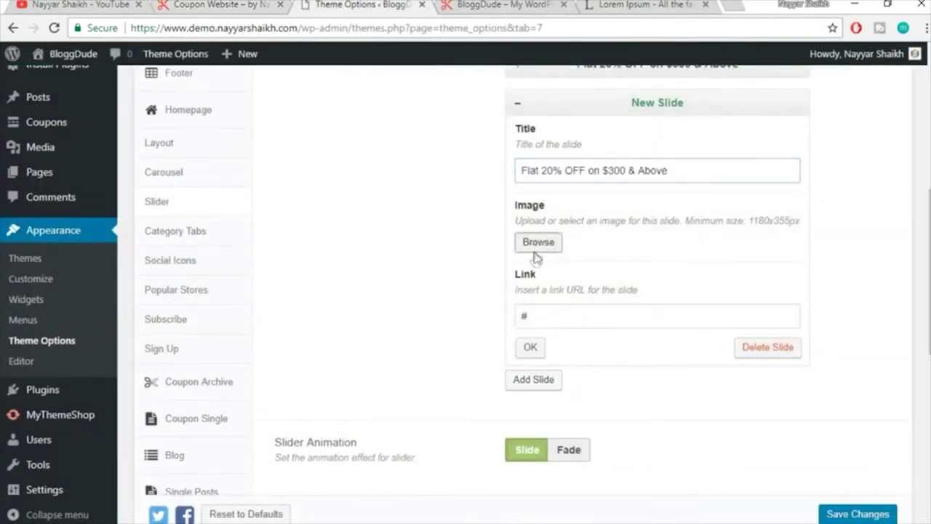
click(415, 342)
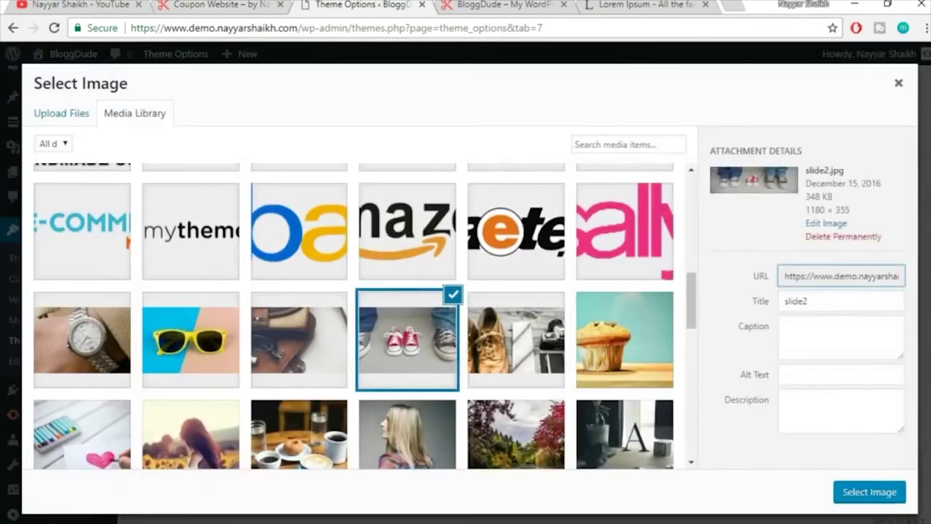
click(870, 493)
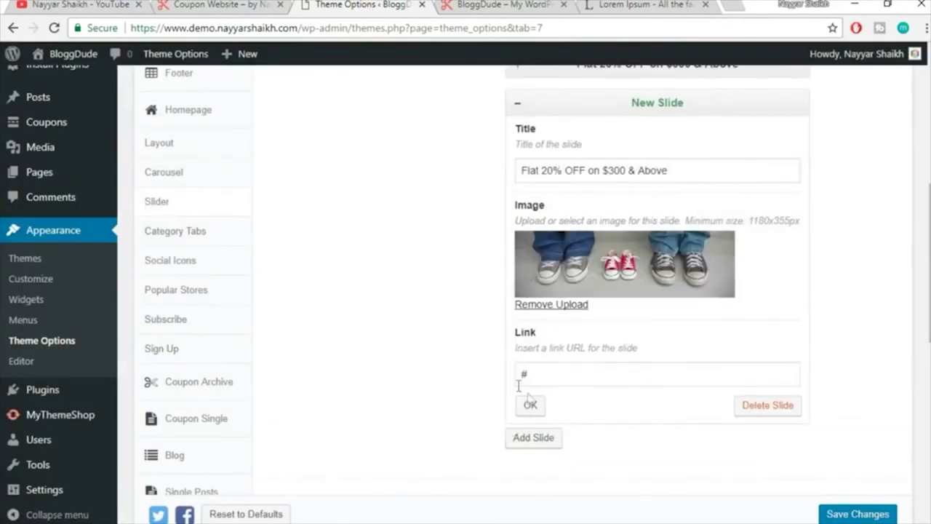
click(530, 404)
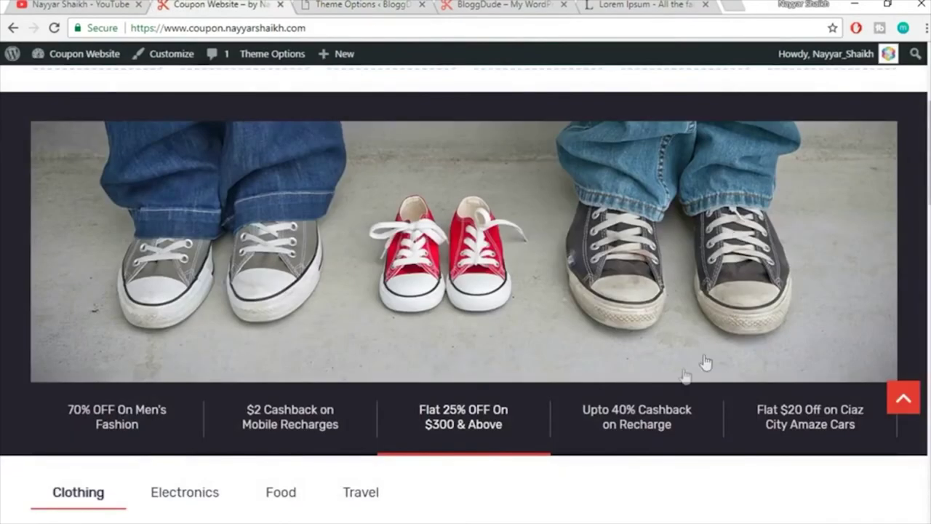
Add another slide with the same title using the sunglasses photo
click(650, 424)
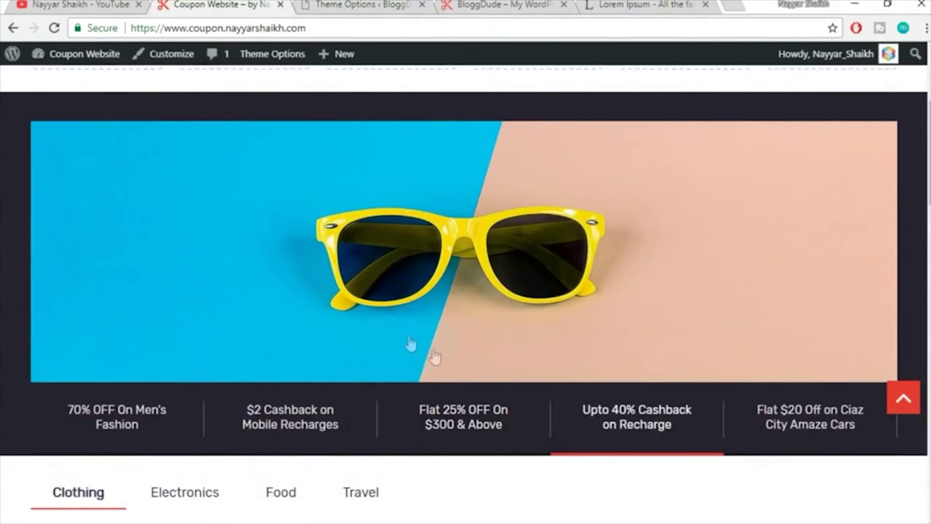
click(359, 4)
click(549, 140)
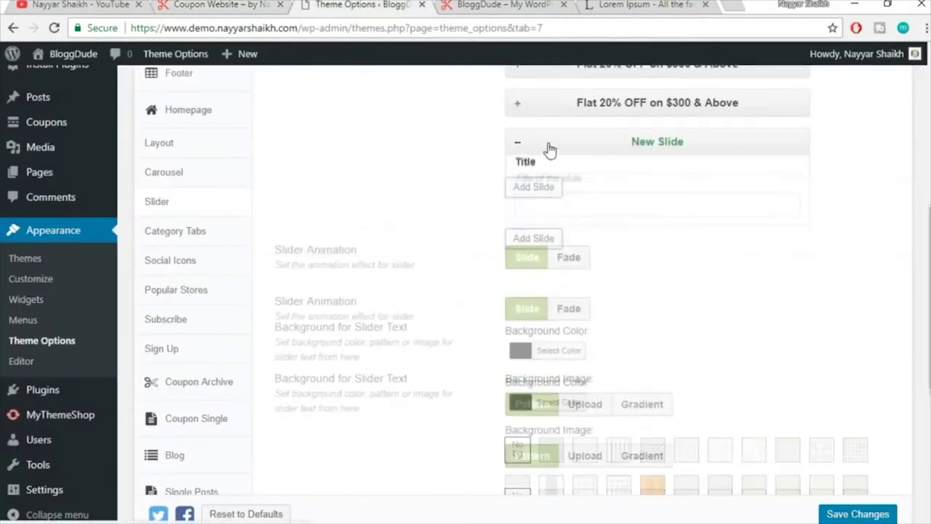
click(557, 211)
text(Flat 20% OFF on $300 & Above)
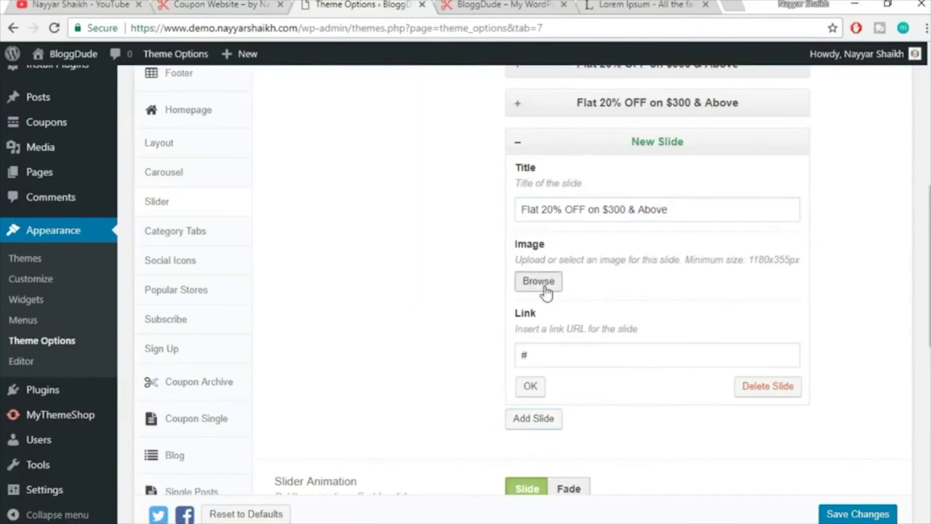
click(542, 282)
click(218, 325)
click(862, 492)
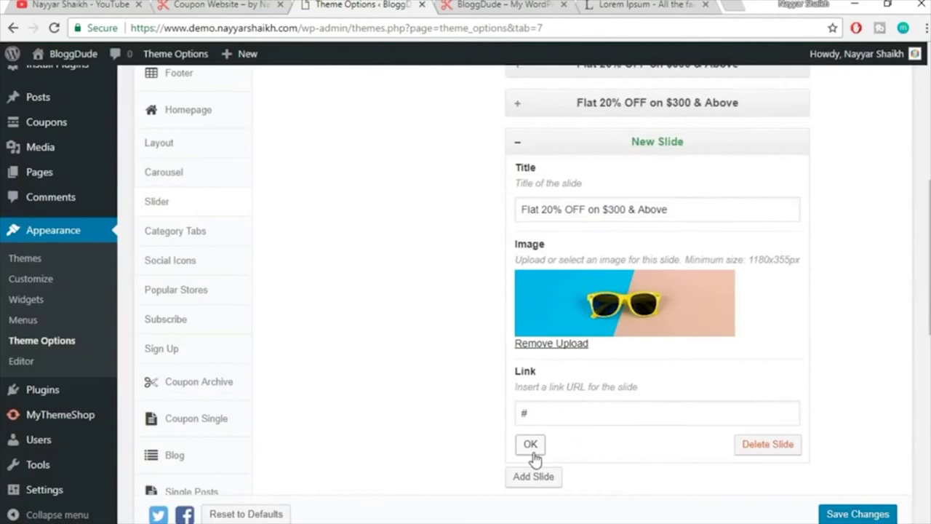
click(530, 444)
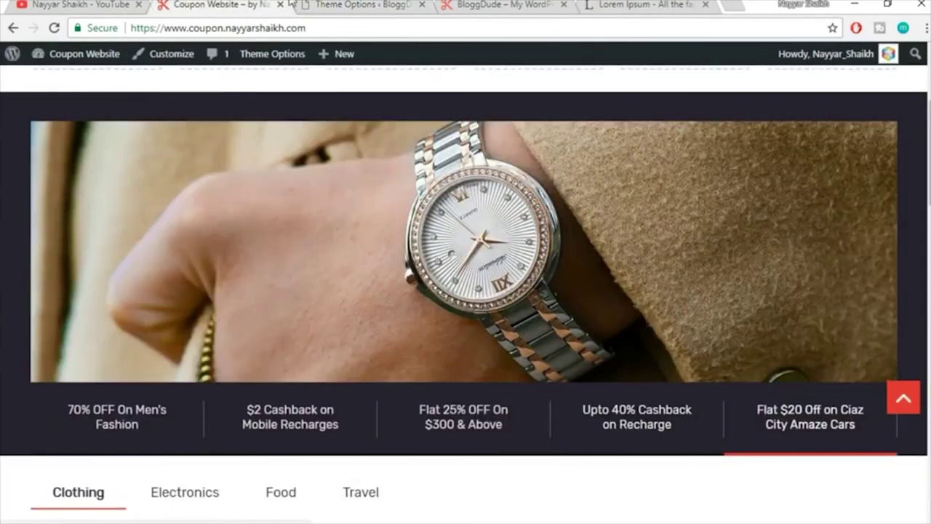
Add a fifth slide with the same title using the wristwatch photo
click(354, 4)
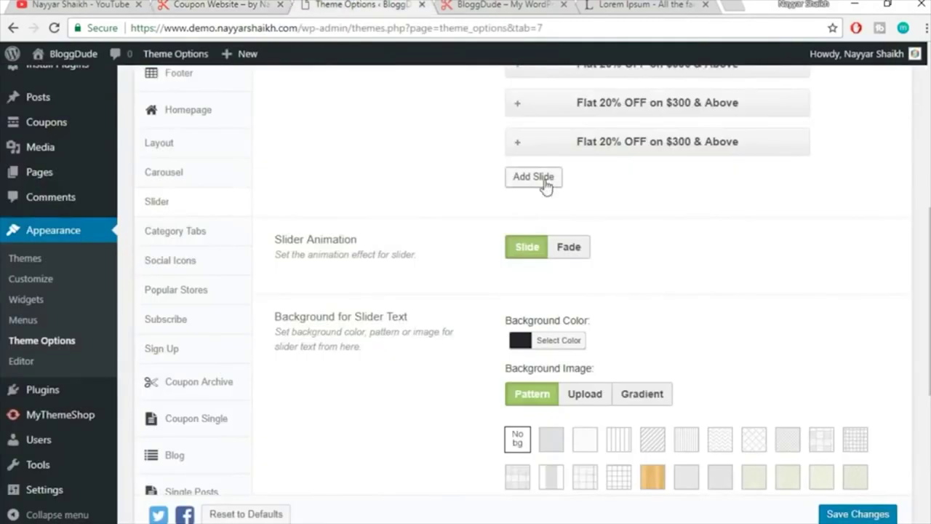
click(532, 177)
click(573, 252)
text(Flat 20% OFF on $300 & Above)
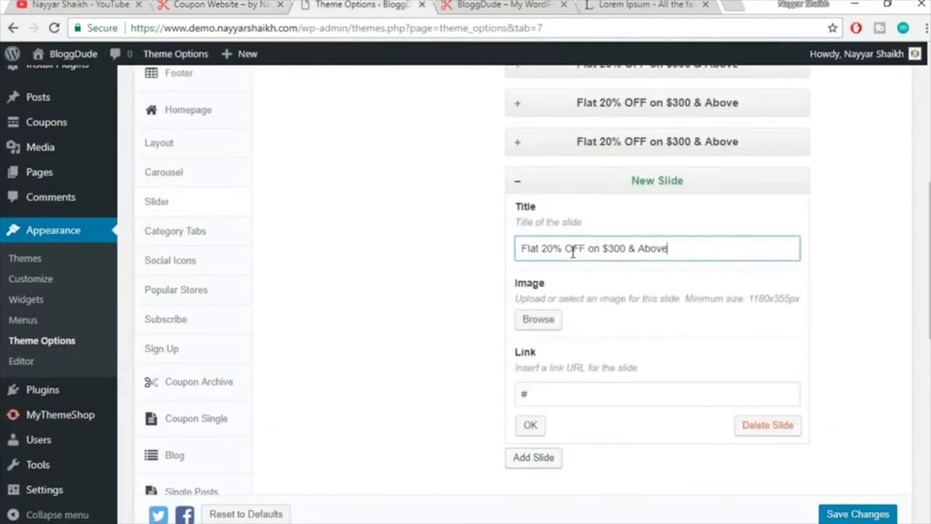
click(539, 323)
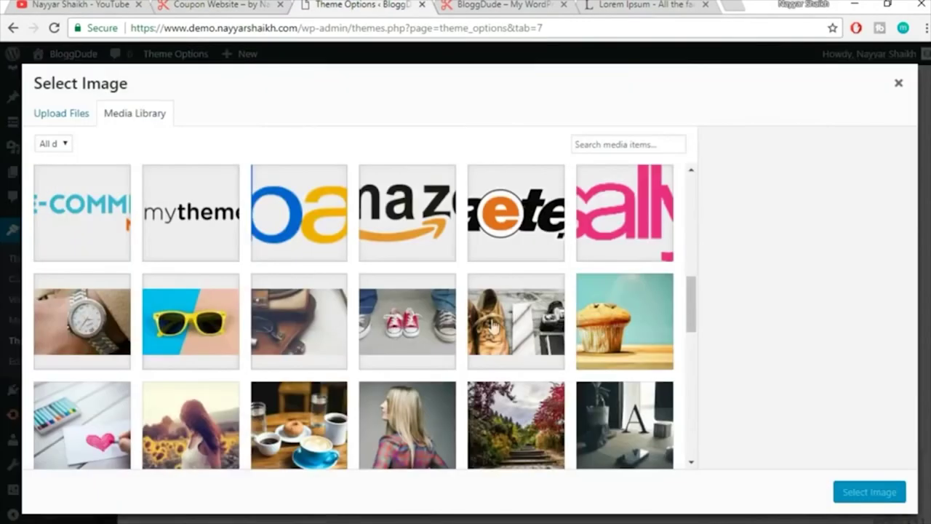
click(114, 336)
click(872, 491)
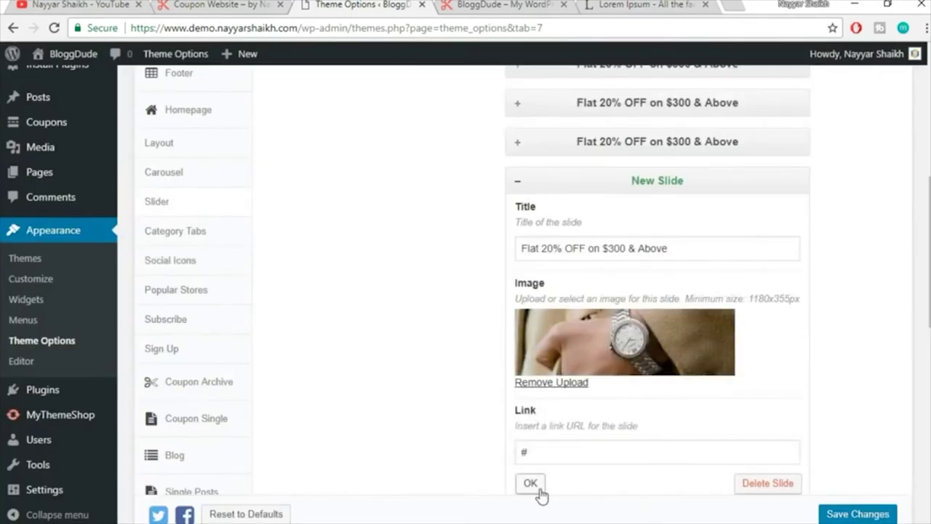
click(539, 492)
scroll(895, 289, up, 3)
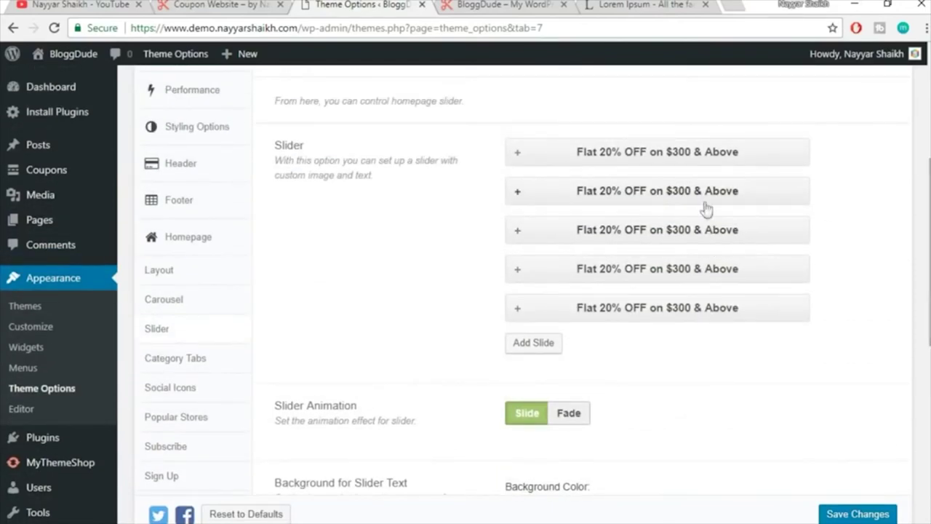
scroll(873, 320, down, 2)
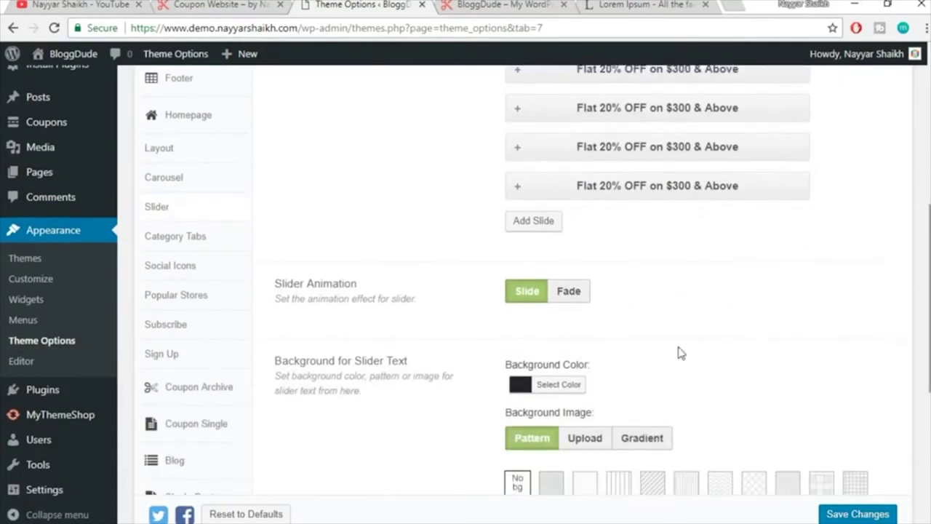
Set the Slider Animation to Fade after checking the live site's slider
click(223, 4)
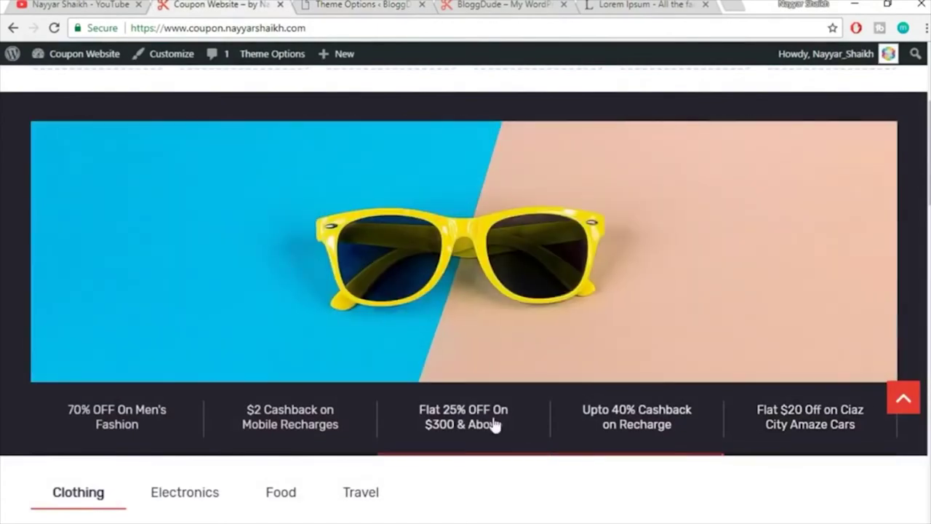
click(494, 425)
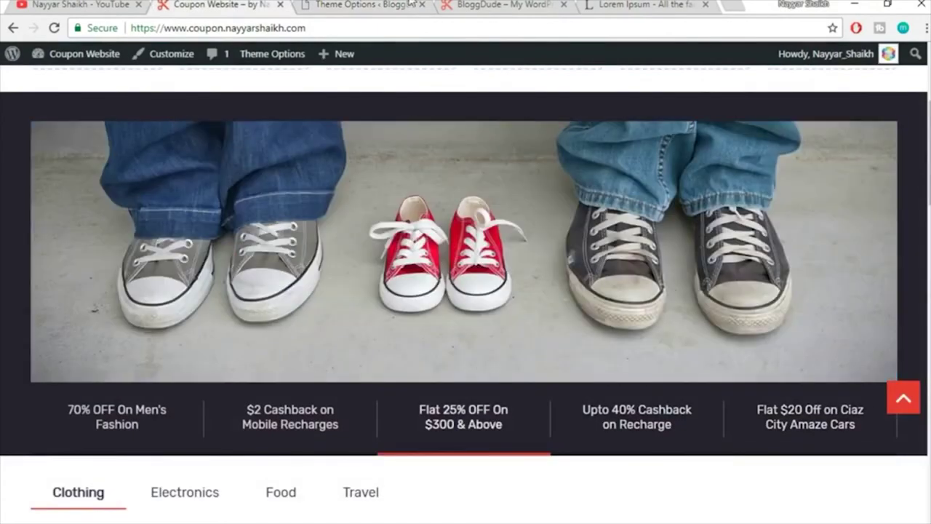
click(411, 4)
click(569, 294)
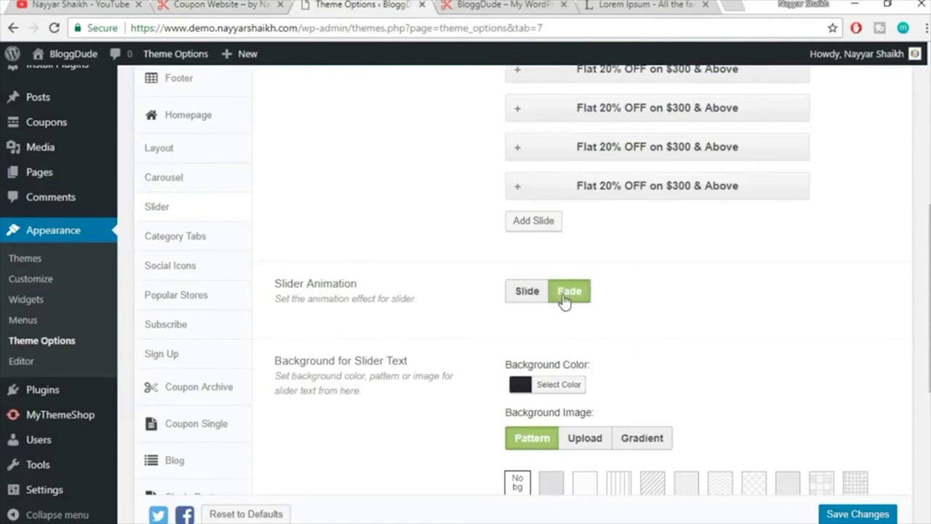
scroll(790, 286, down, 2)
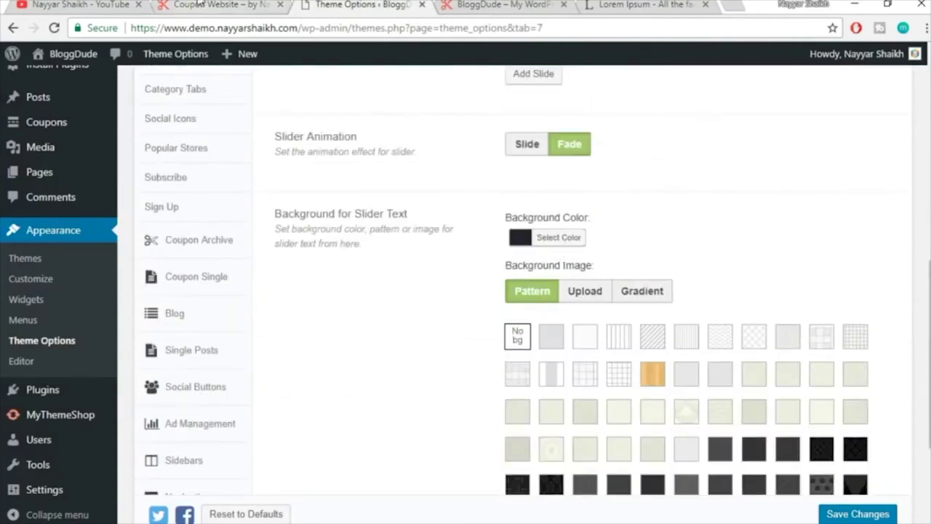
Save the theme options with the Fade animation applied
click(211, 5)
scroll(201, 192, up, 2)
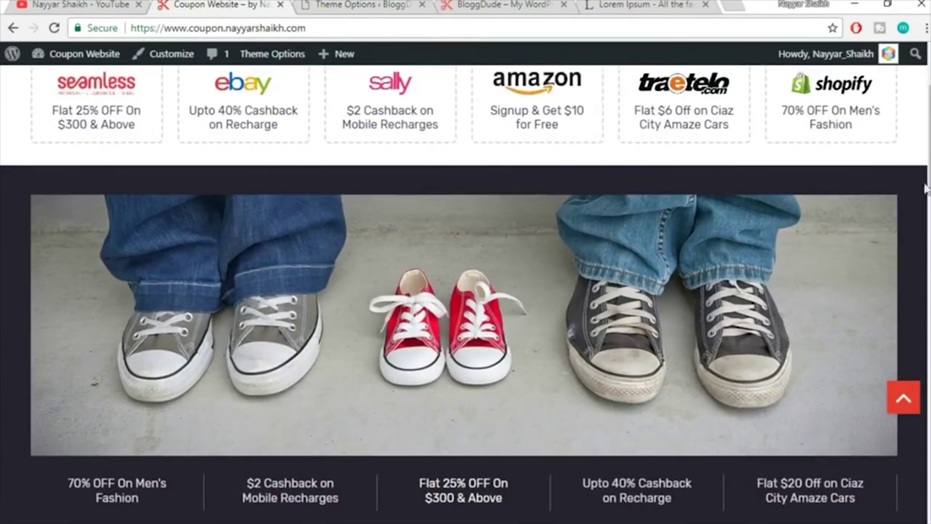
scroll(915, 286, down, 2)
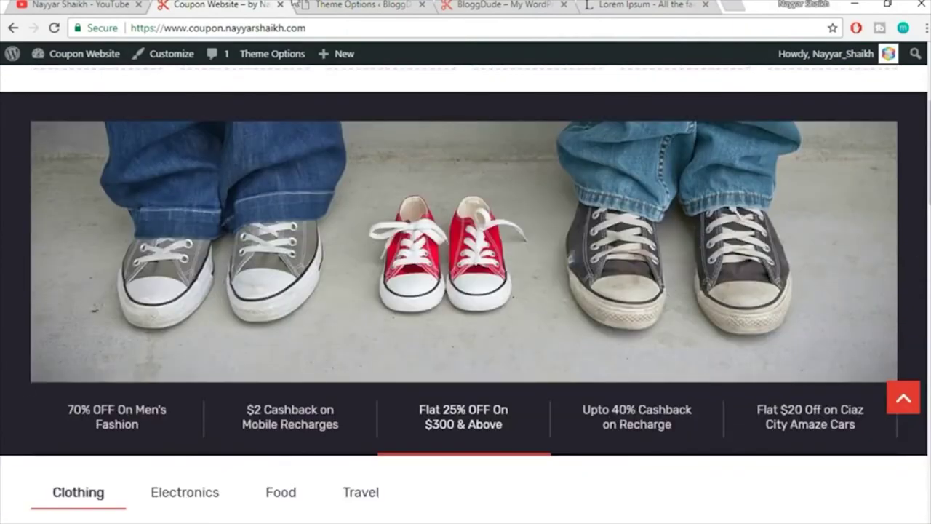
click(374, 5)
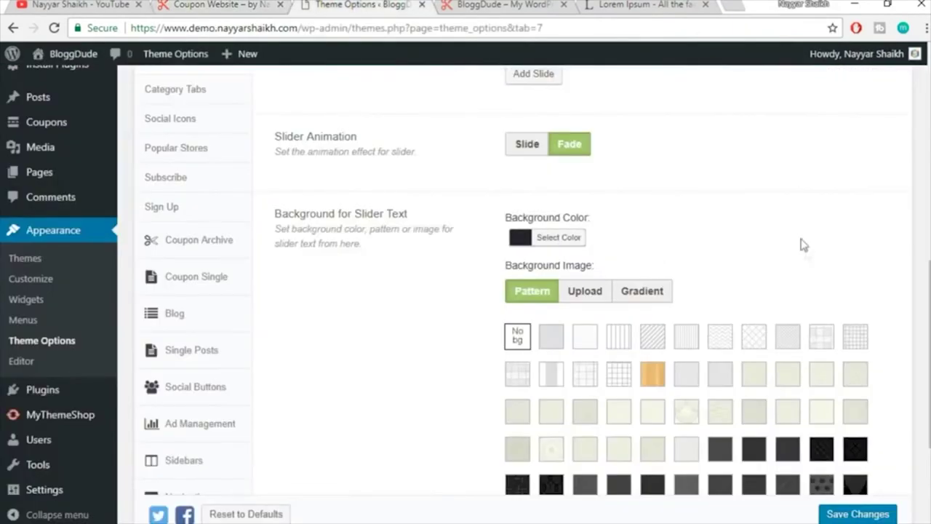
scroll(800, 248, down, 1)
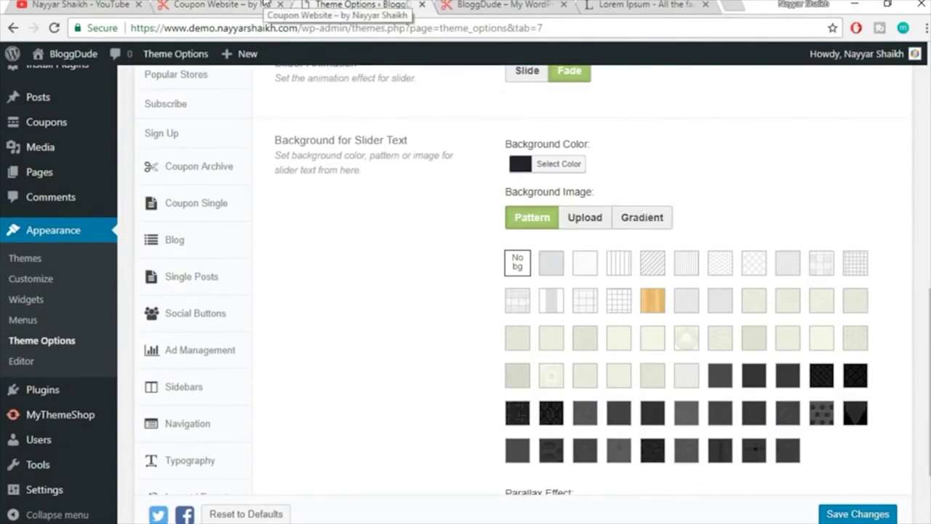
scroll(807, 244, down, 2)
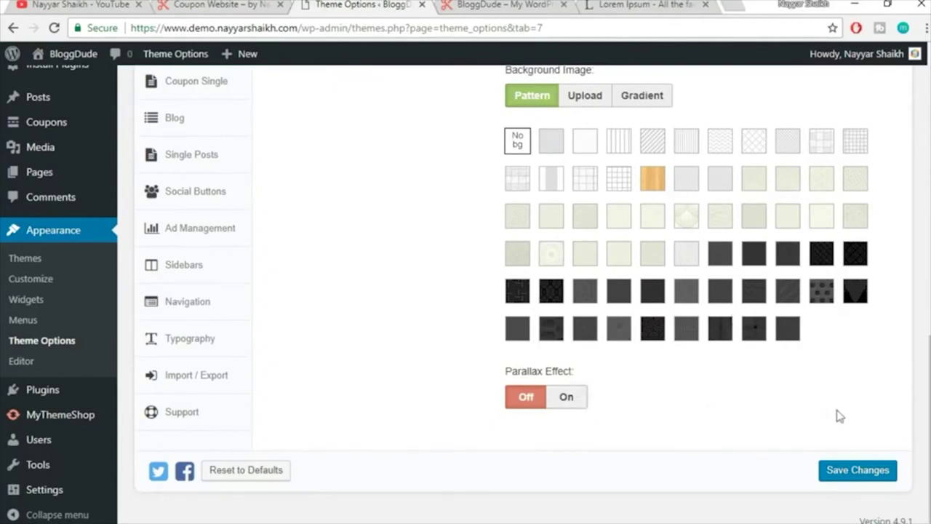
scroll(761, 451, up, 6)
scroll(779, 458, down, 6)
click(840, 471)
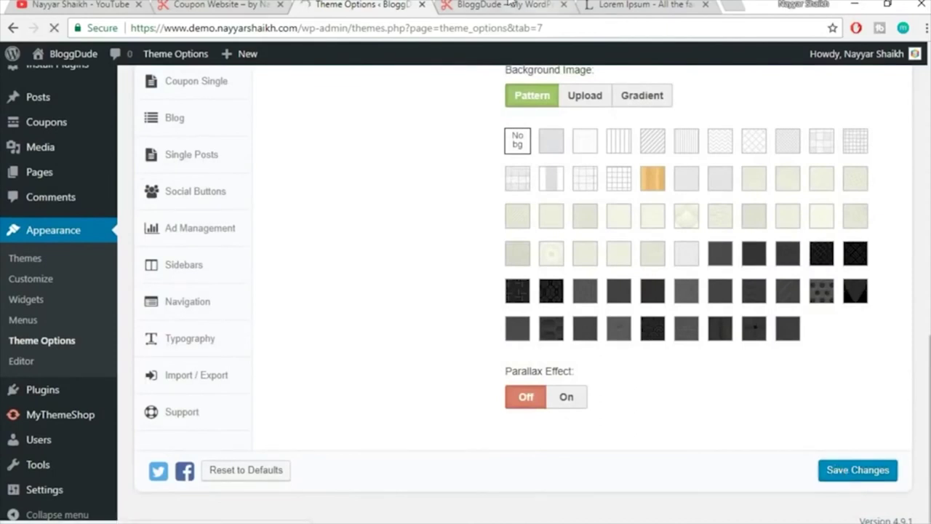
Reload the site homepage with the trailing # removed from its address
click(502, 5)
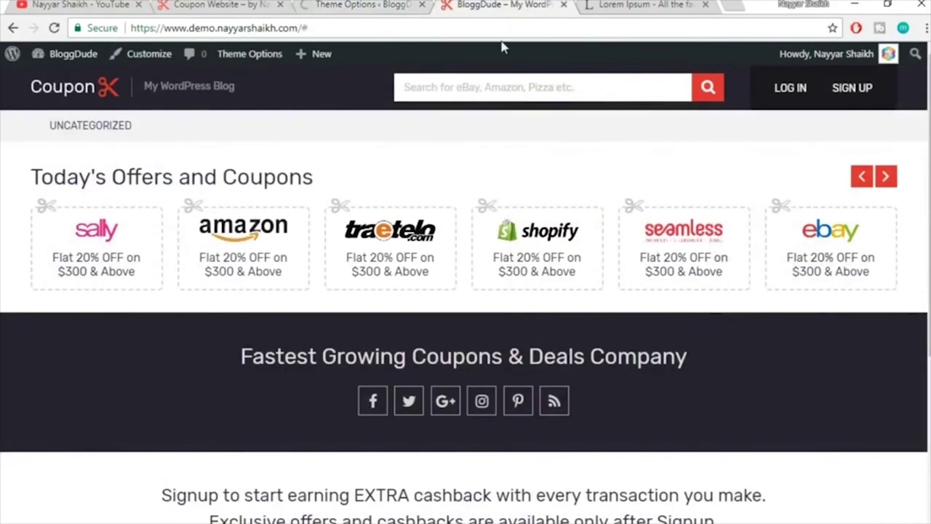
click(331, 28)
key(BackSpace)
key(Return)
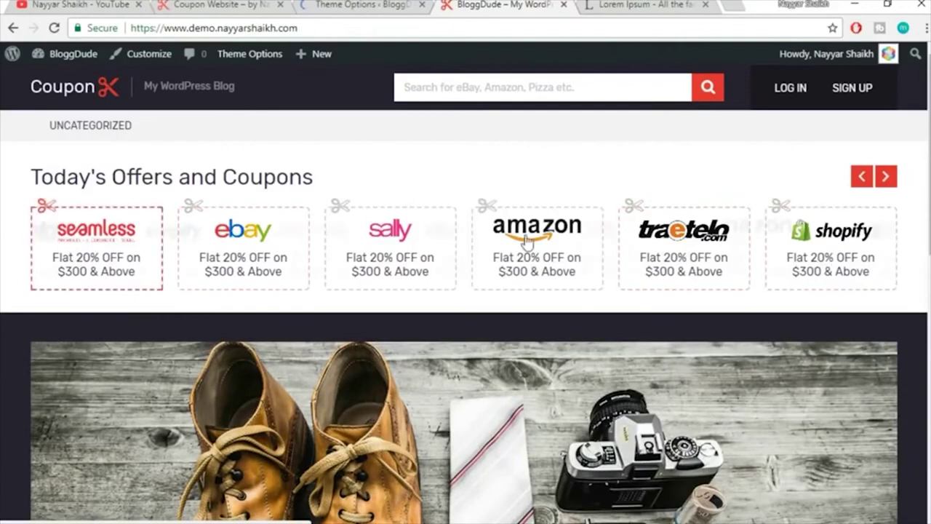
scroll(838, 264, down, 2)
scroll(371, 304, down, 3)
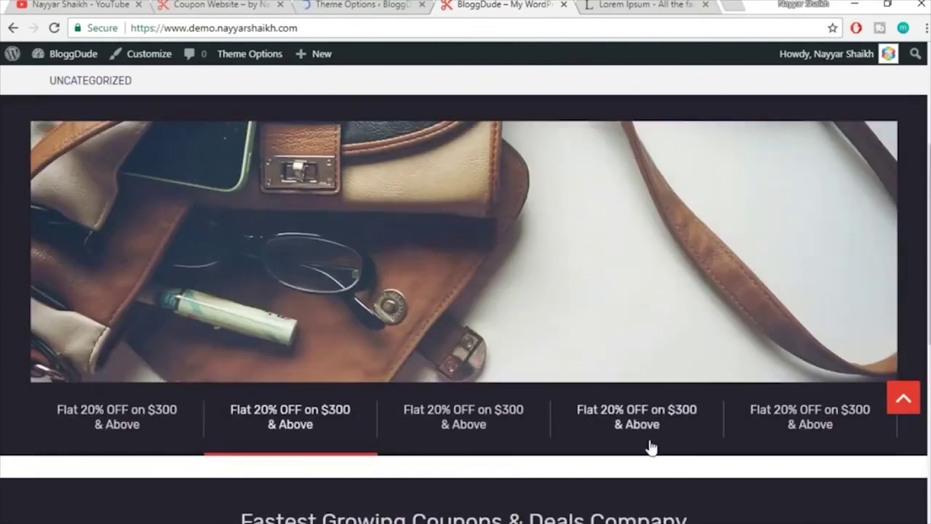
Preview each fading slide, ending on the shoes slide, then return to the Theme Options slider settings
click(662, 441)
click(800, 424)
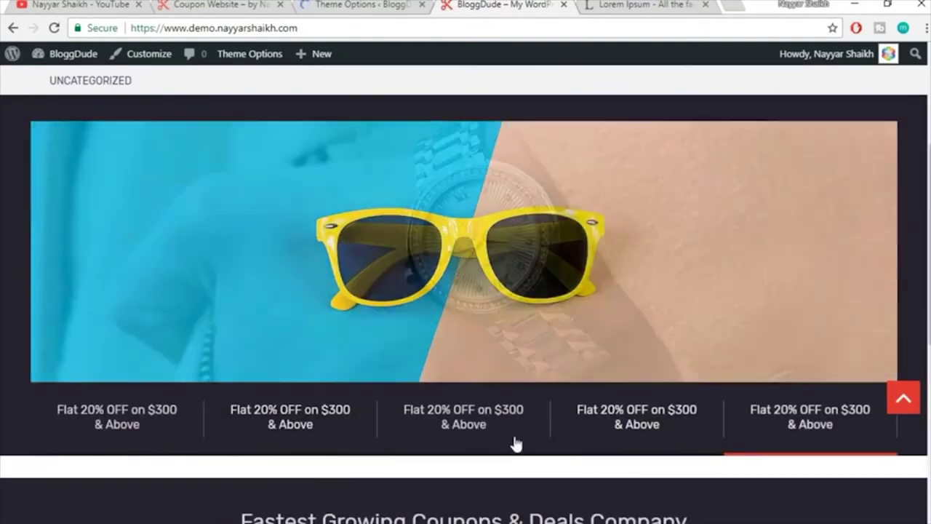
click(448, 434)
click(339, 430)
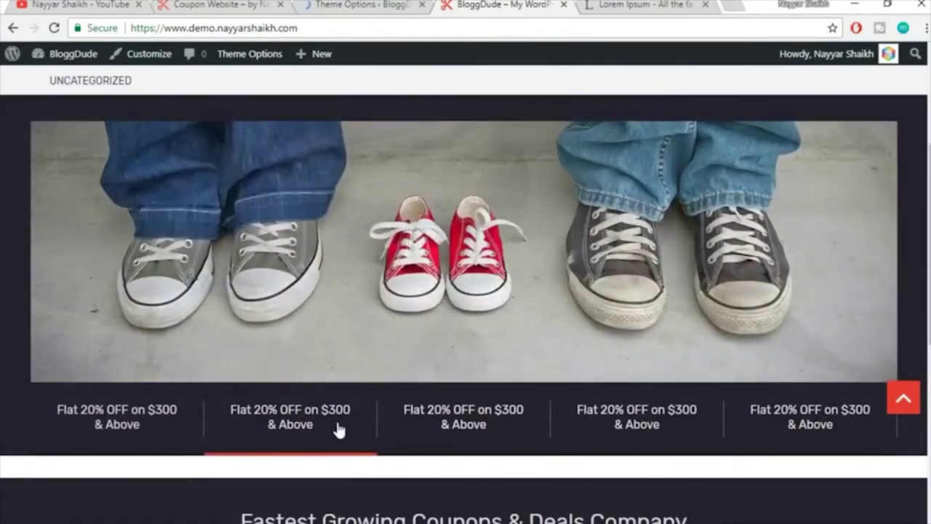
click(129, 428)
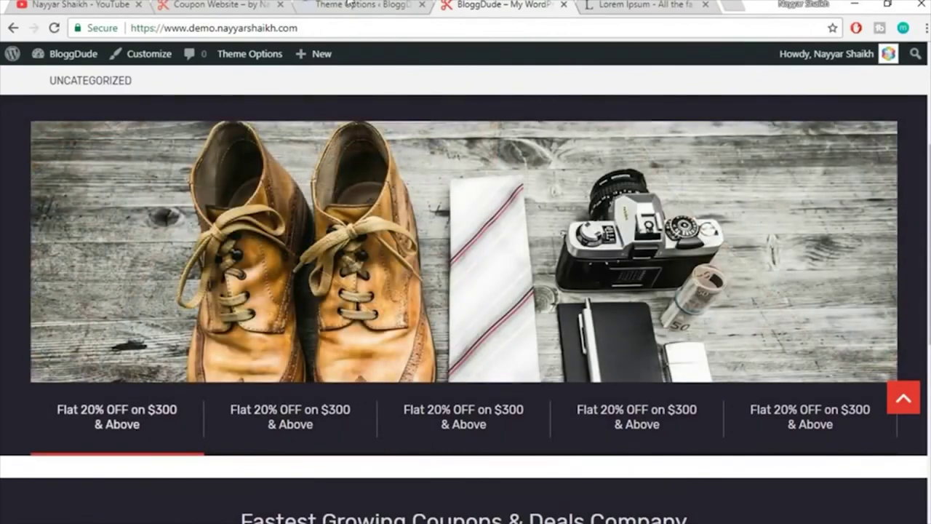
scroll(525, 329, up, 3)
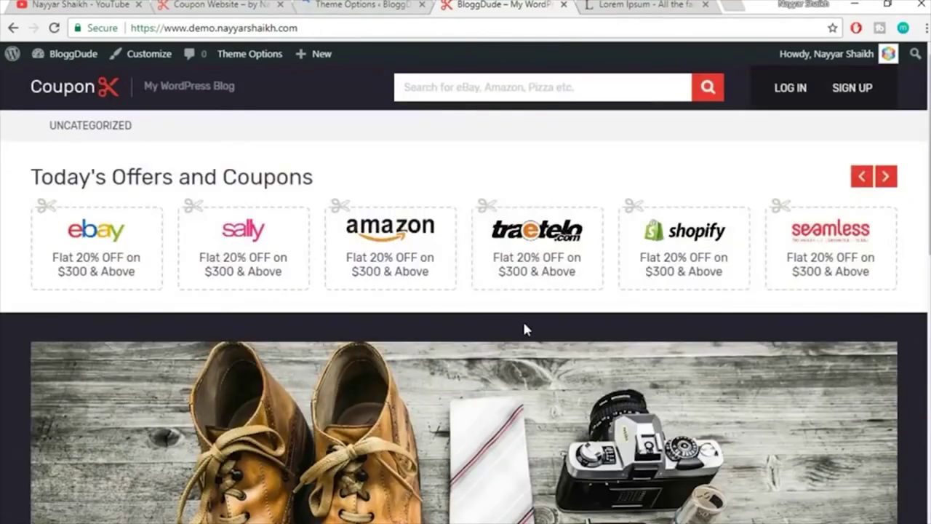
scroll(525, 328, down, 2)
scroll(524, 327, up, 2)
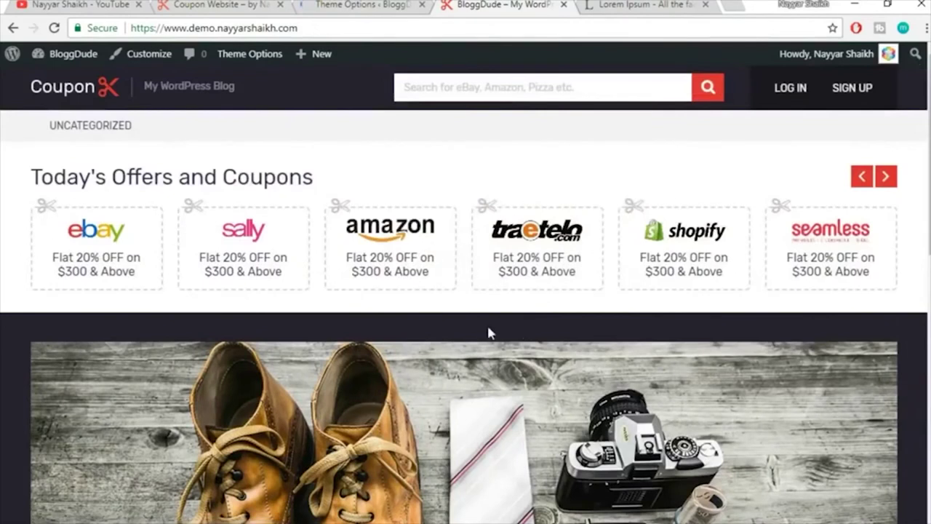
click(389, 5)
scroll(441, 200, down, 3)
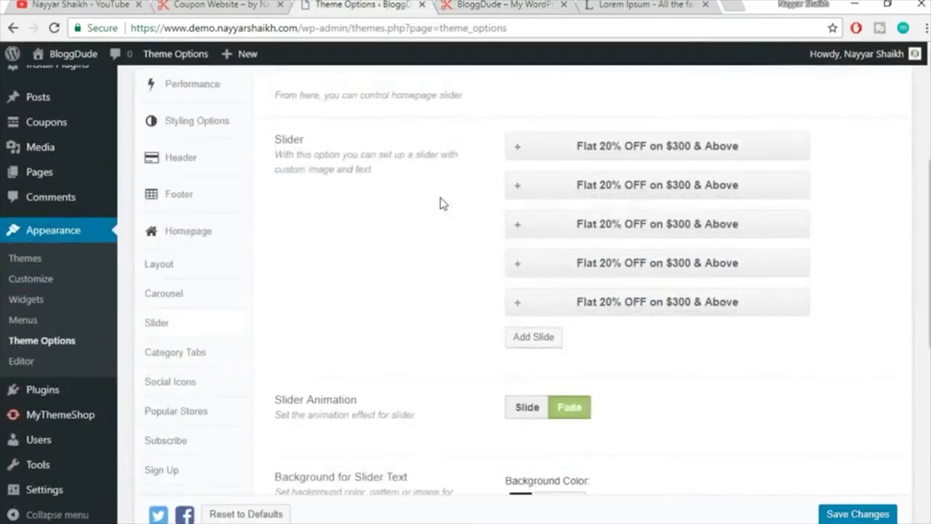
Move Slider above Carousel in the Homepage Layout and save the changes
click(175, 254)
click(502, 5)
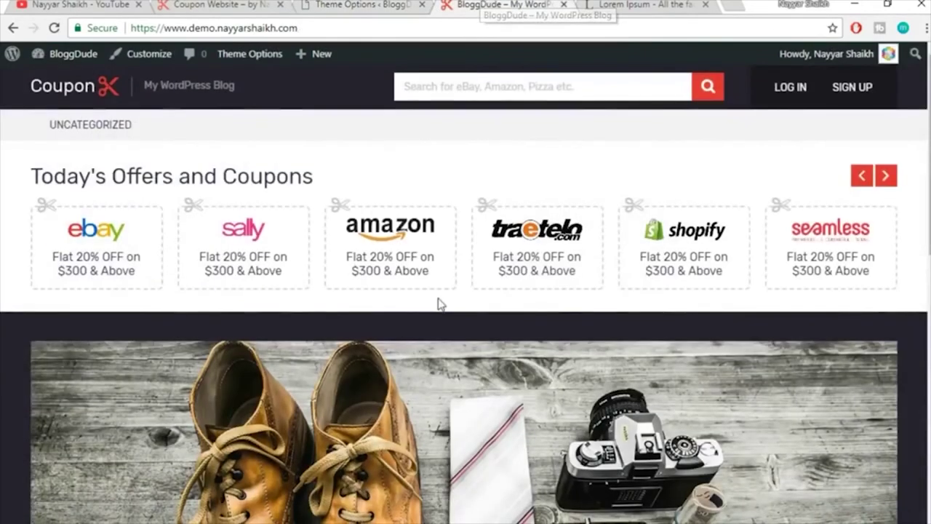
scroll(441, 304, down, 3)
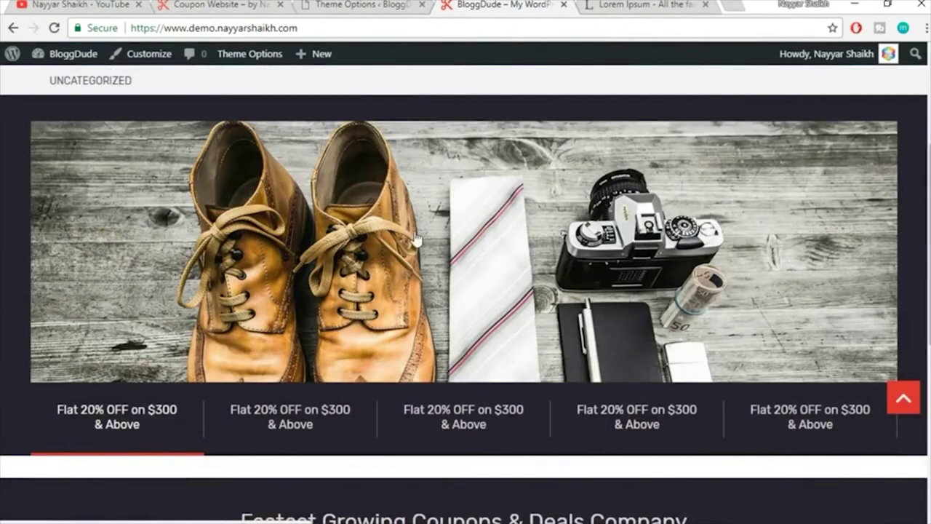
scroll(500, 351, up, 2)
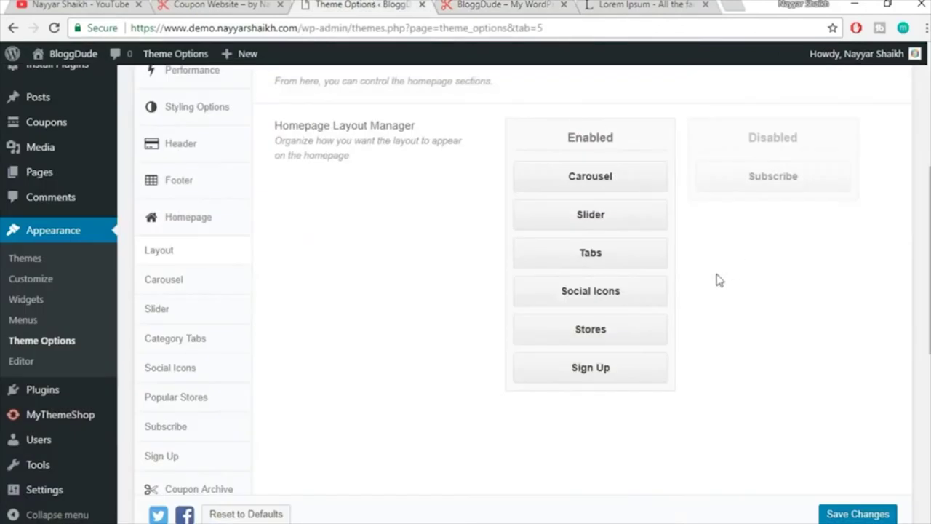
drag(613, 215, 612, 162)
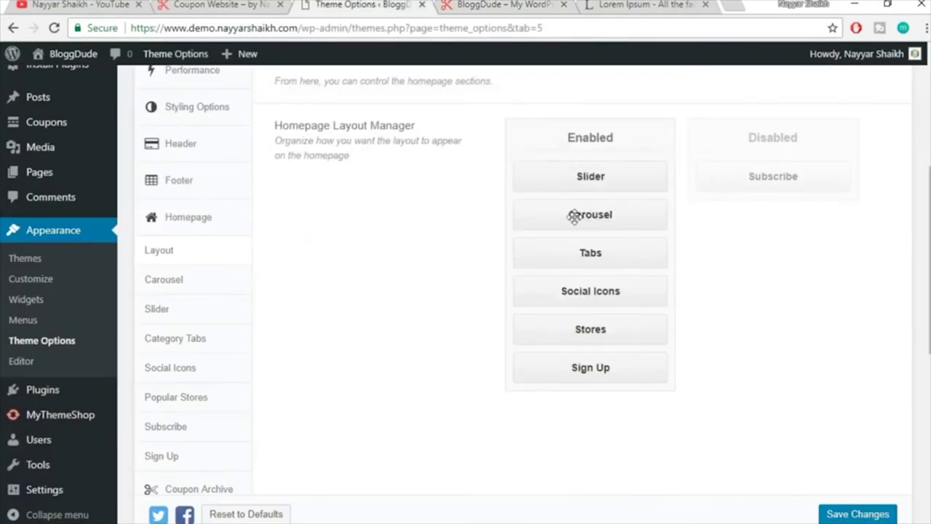
click(852, 512)
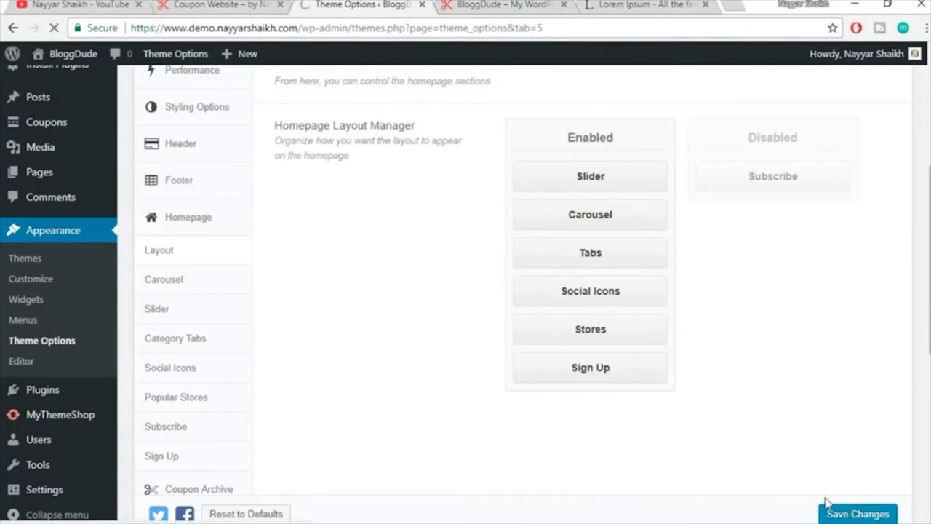
Reload the live homepage to confirm the slider now appears first
click(491, 4)
click(493, 26)
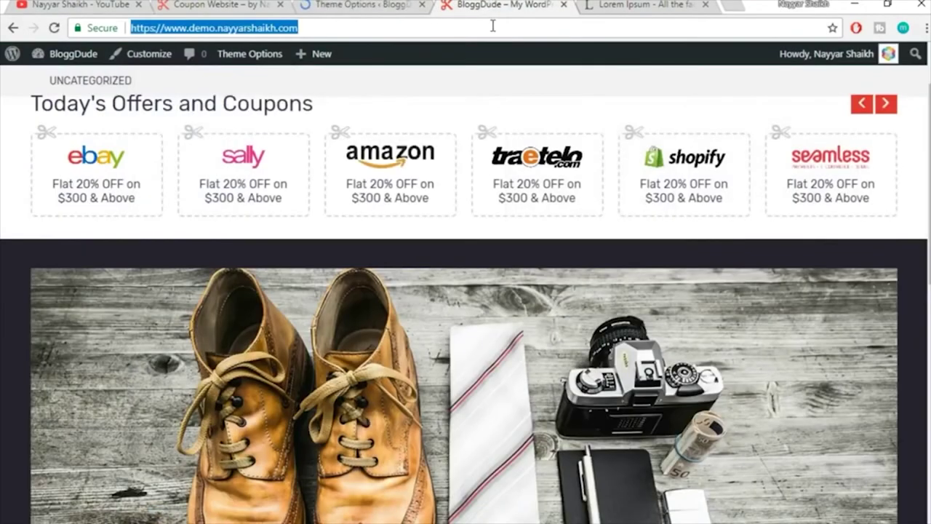
key(Return)
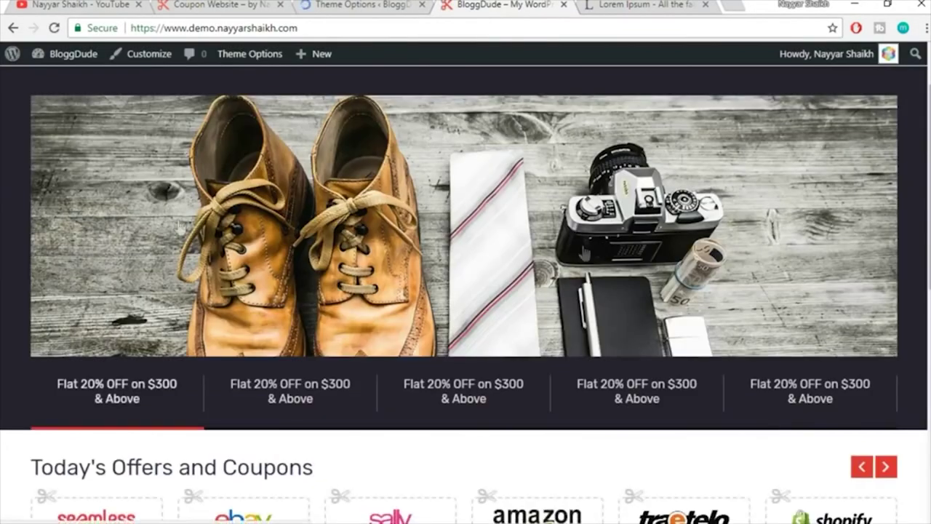
scroll(312, 216, up, 1)
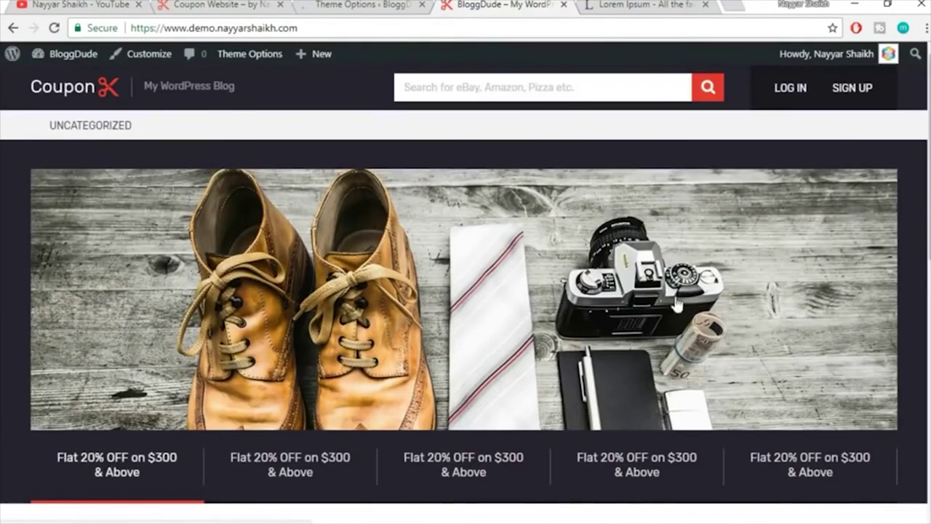
scroll(895, 260, down, 5)
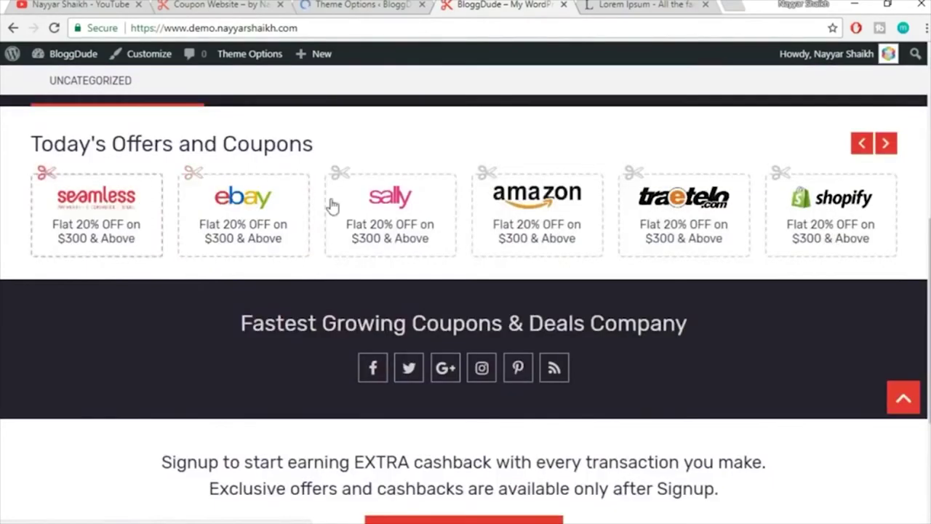
scroll(658, 222, up, 5)
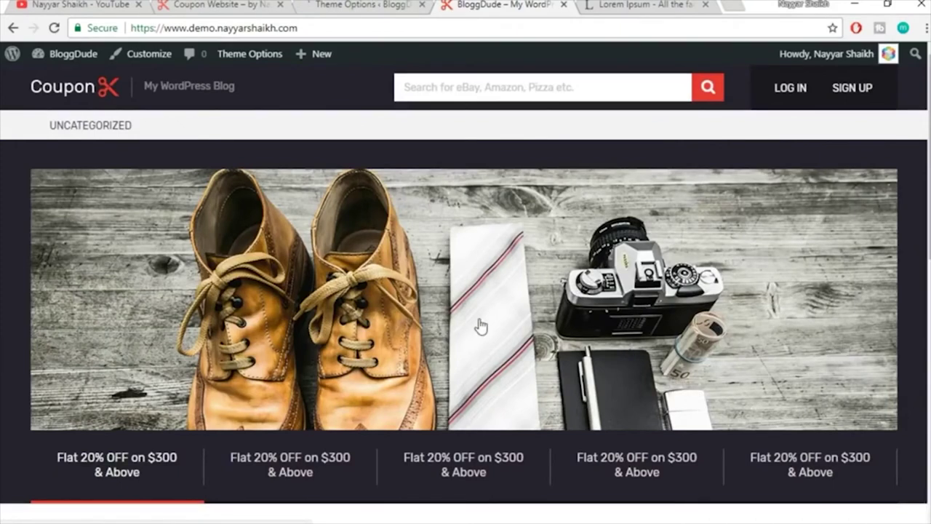
Move Slider to the Disabled list and save the layout
click(360, 4)
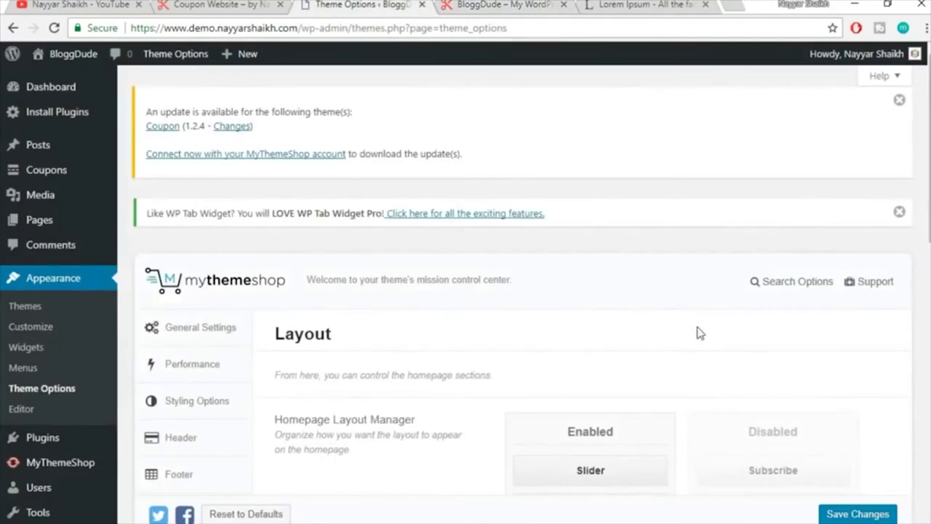
scroll(696, 333, down, 3)
drag(591, 249, 779, 242)
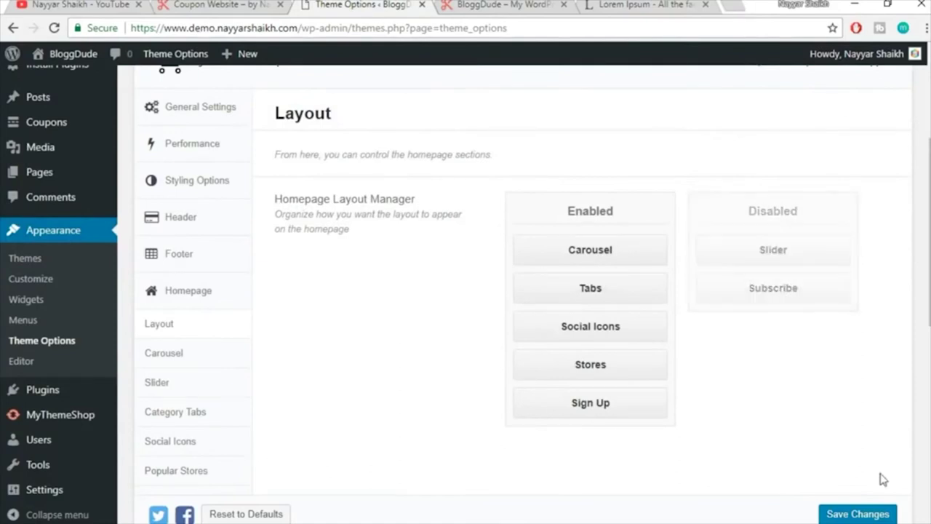
click(873, 516)
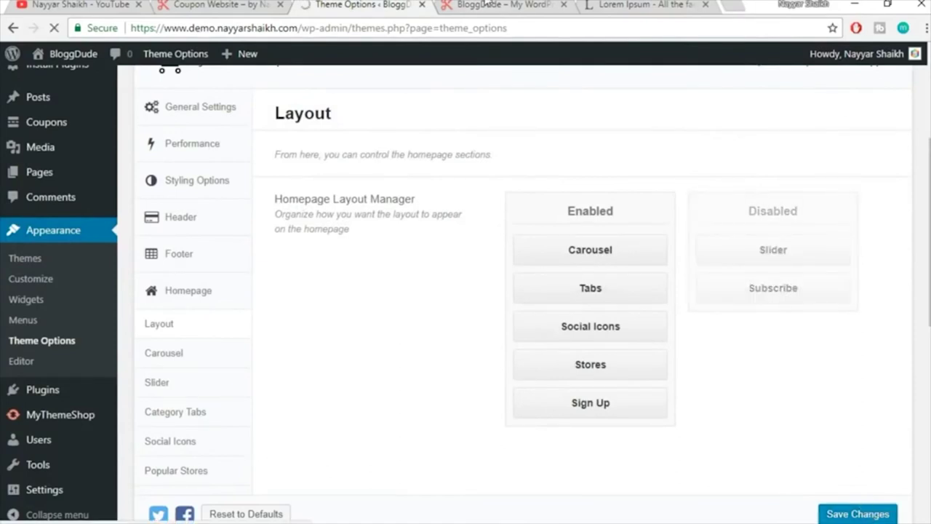
Reload the live homepage to confirm the slider is gone
click(489, 4)
click(473, 24)
key(Return)
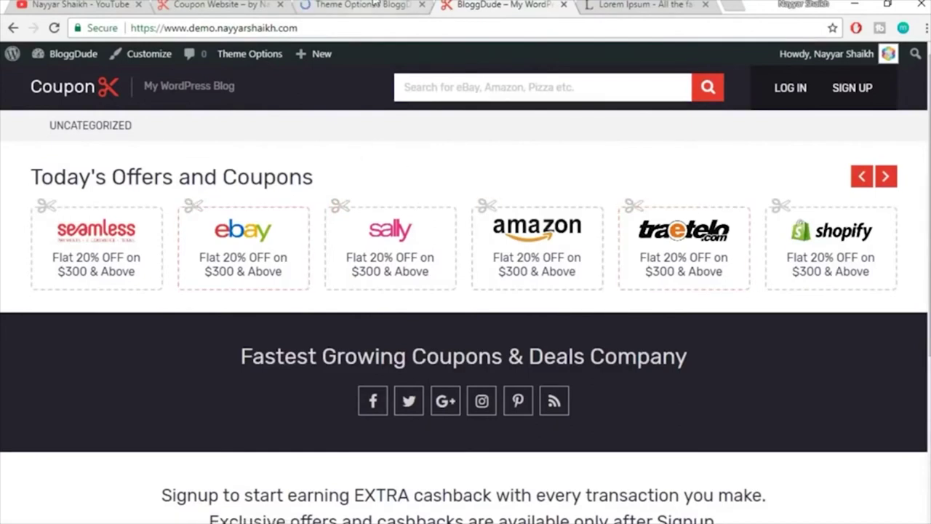
scroll(628, 308, down, 4)
scroll(630, 308, up, 3)
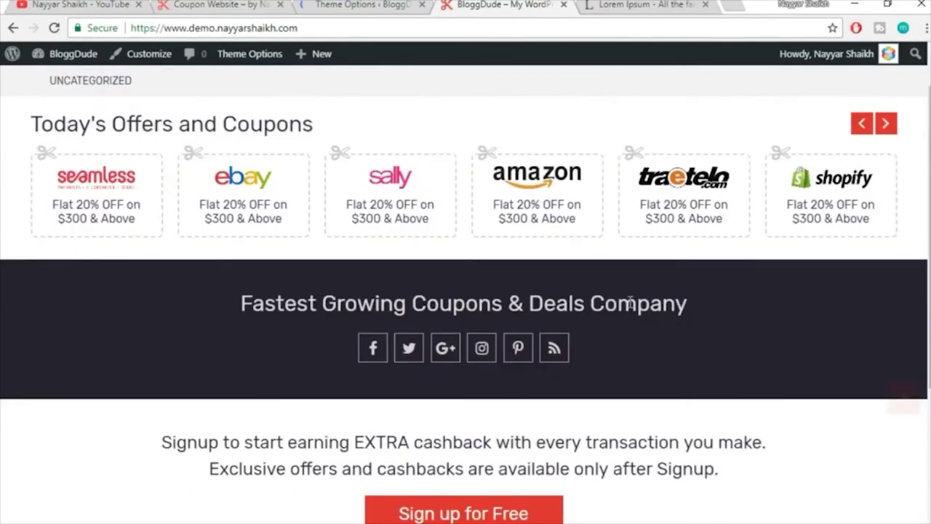
scroll(630, 306, up, 1)
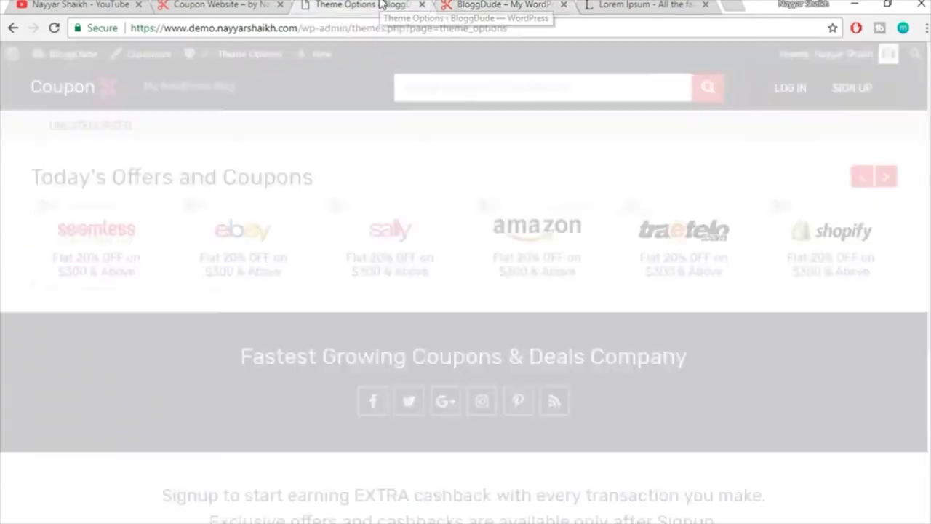
Re-enable Slider after Carousel and enable Subscribe between Stores and Sign Up
click(380, 5)
scroll(775, 246, down, 3)
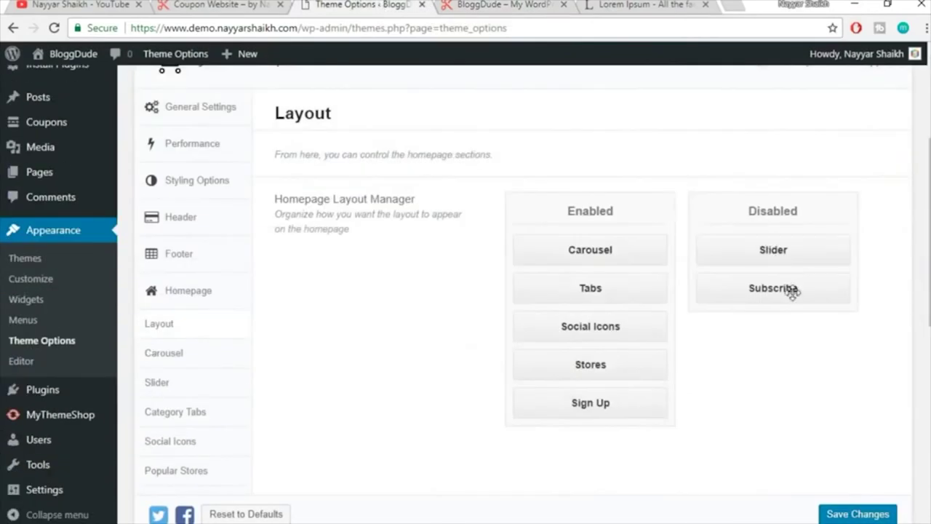
drag(799, 255, 616, 286)
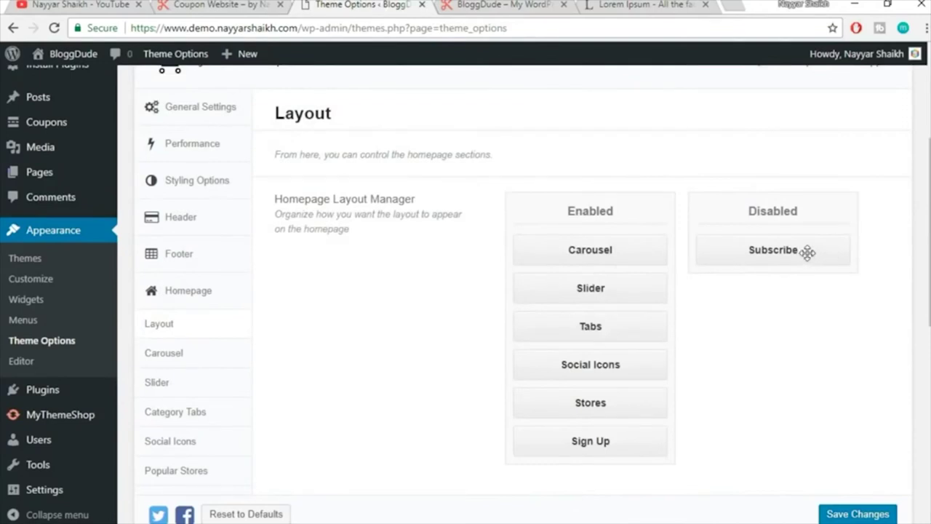
drag(778, 255, 601, 441)
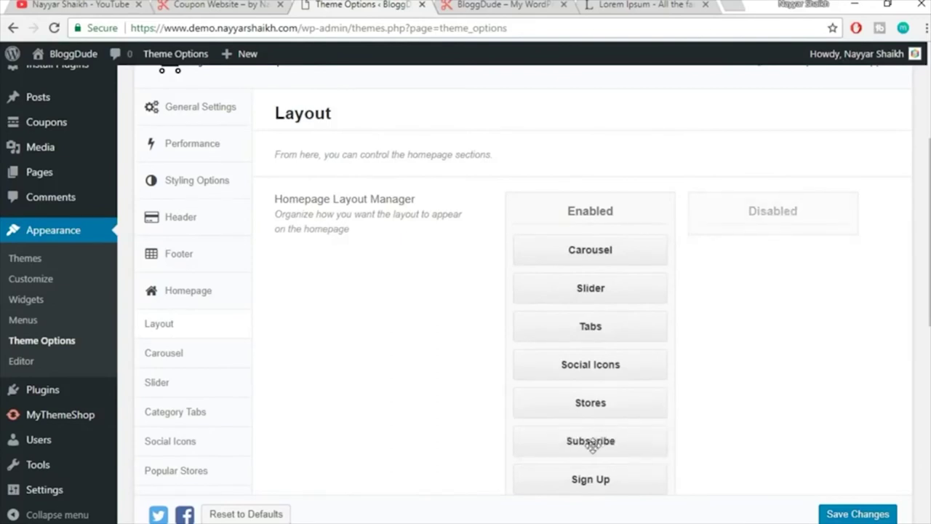
scroll(615, 451, down, 1)
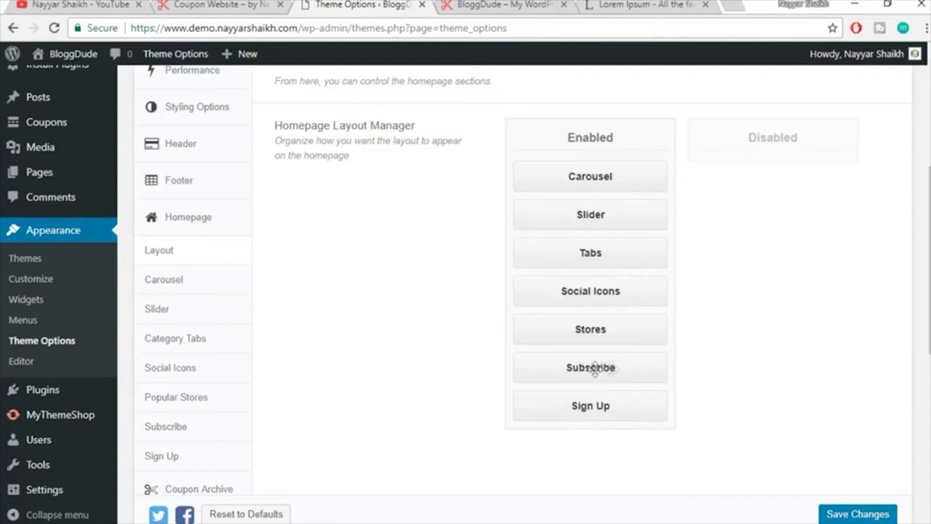
Save the homepage layout and reload the live BloggDude site
click(855, 514)
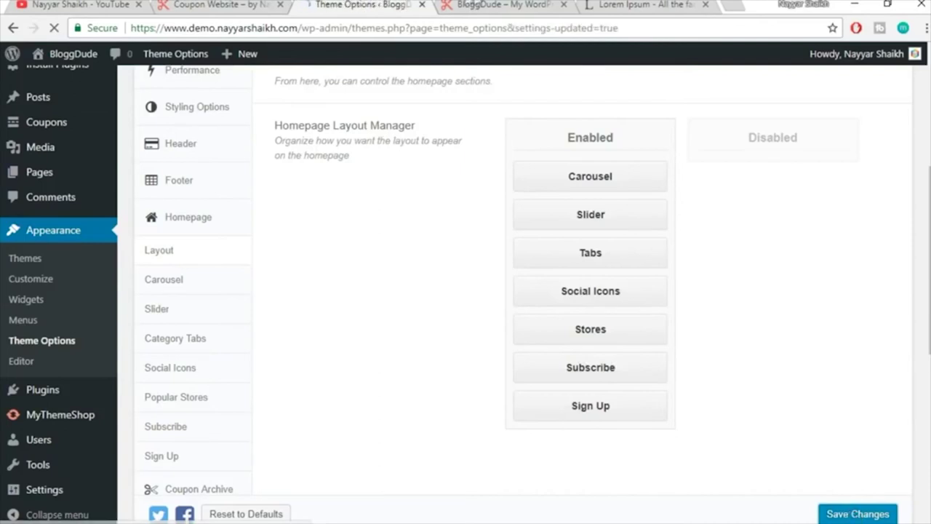
click(502, 5)
click(492, 29)
key(Return)
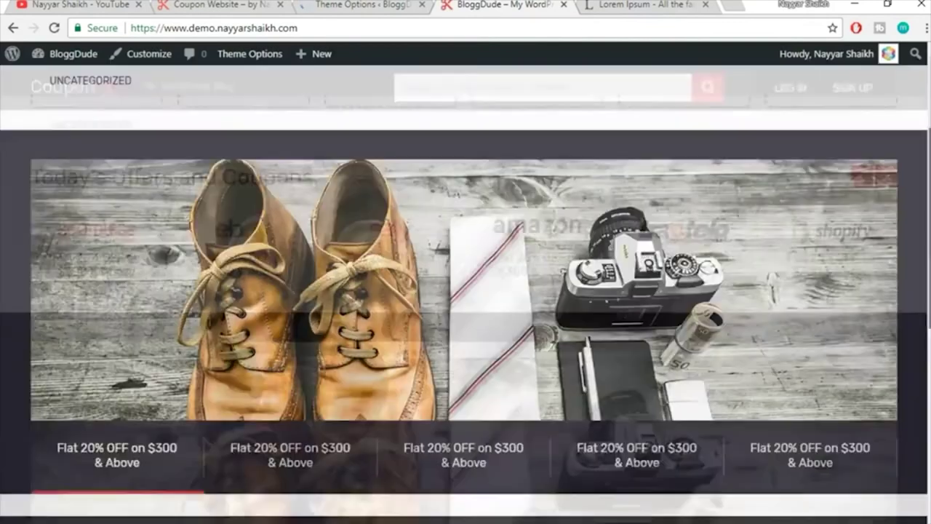
Review the new sign-up section on the live site, then return to Theme Options
scroll(915, 328, down, 6)
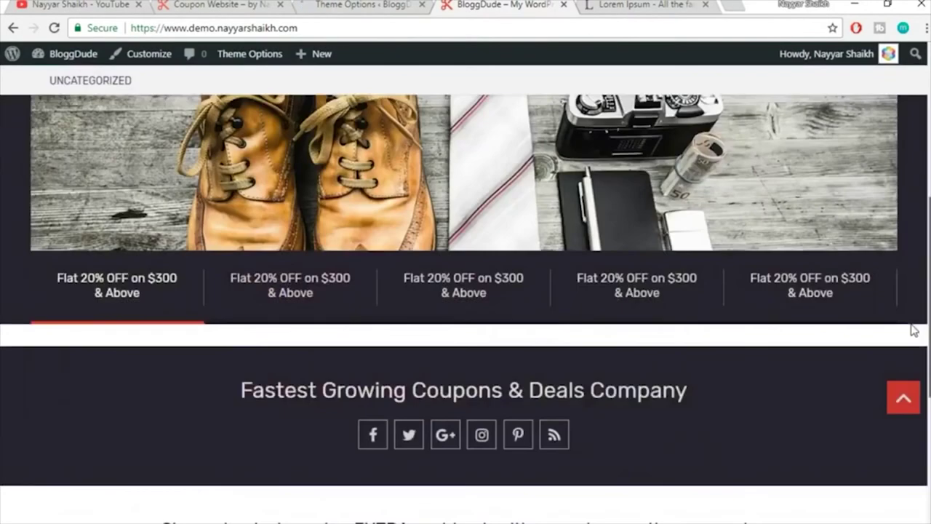
scroll(910, 308, up, 3)
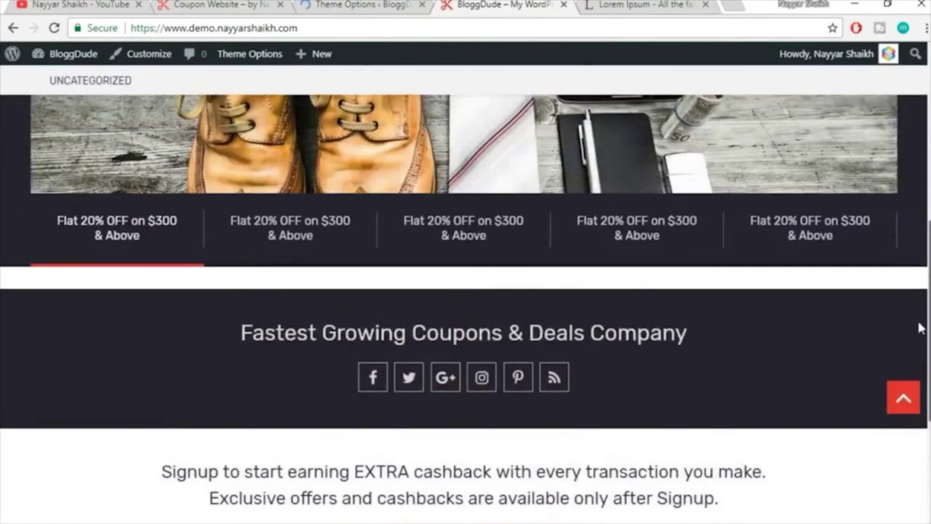
scroll(919, 328, down, 2)
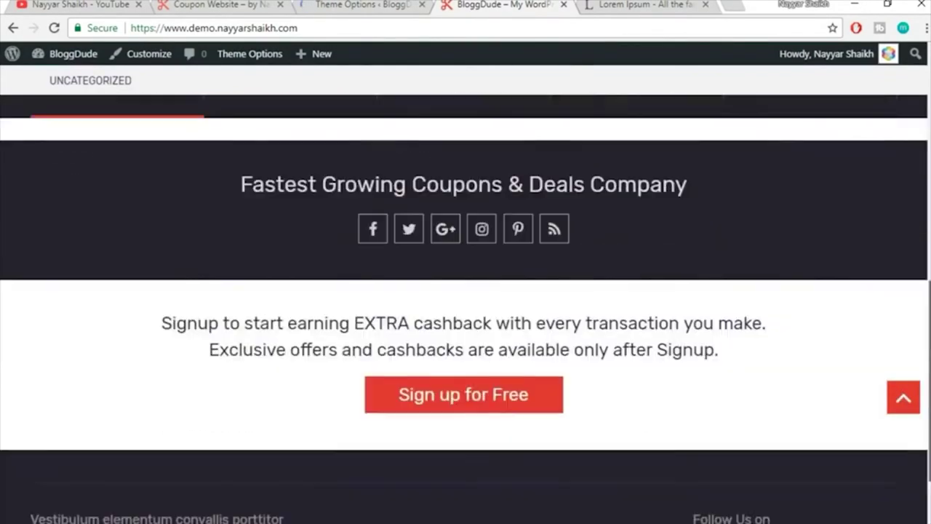
scroll(919, 328, up, 7)
click(323, 4)
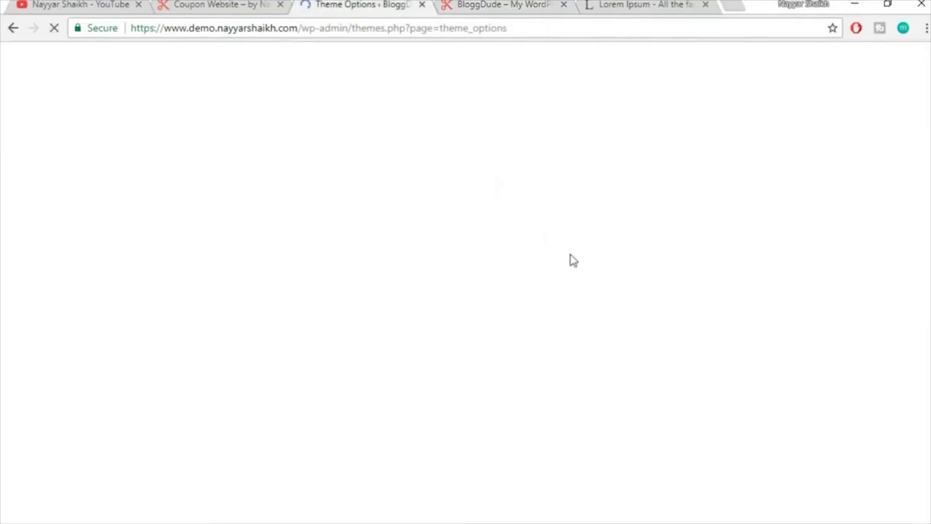
Open Category Tabs, then browse the reference site's Electronics, Food and Travel coupon tabs
scroll(295, 258, down, 6)
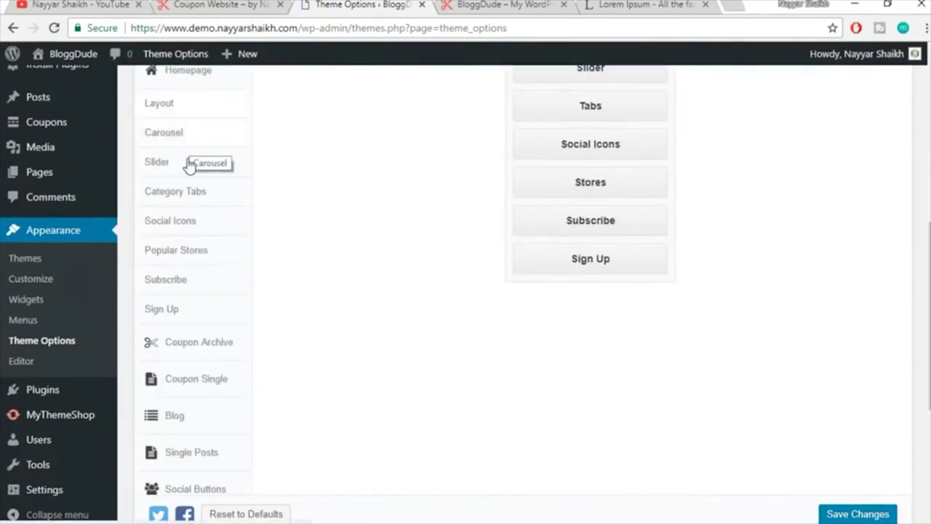
click(194, 201)
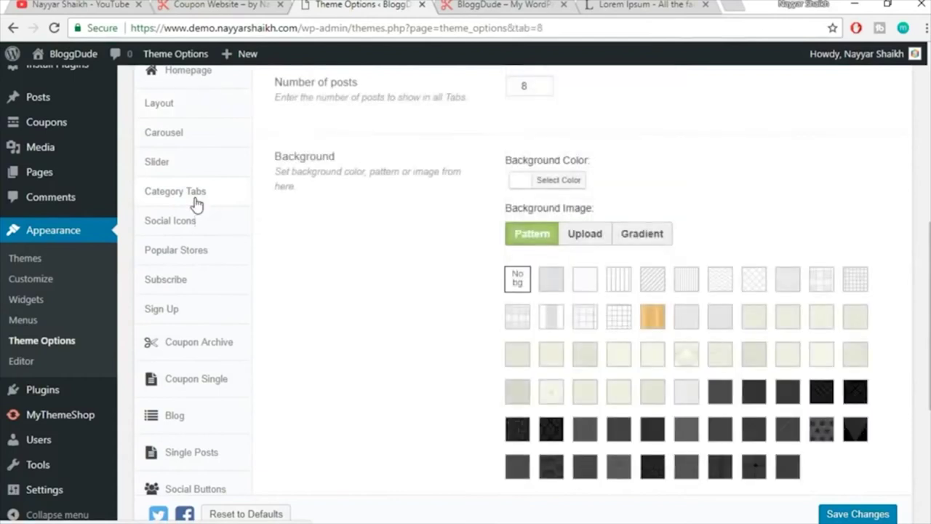
click(218, 4)
scroll(882, 297, down, 5)
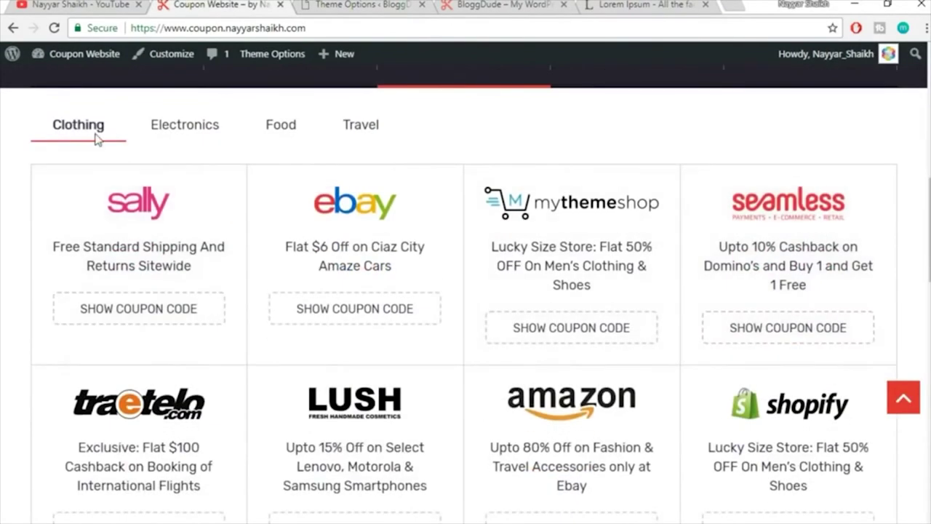
click(155, 135)
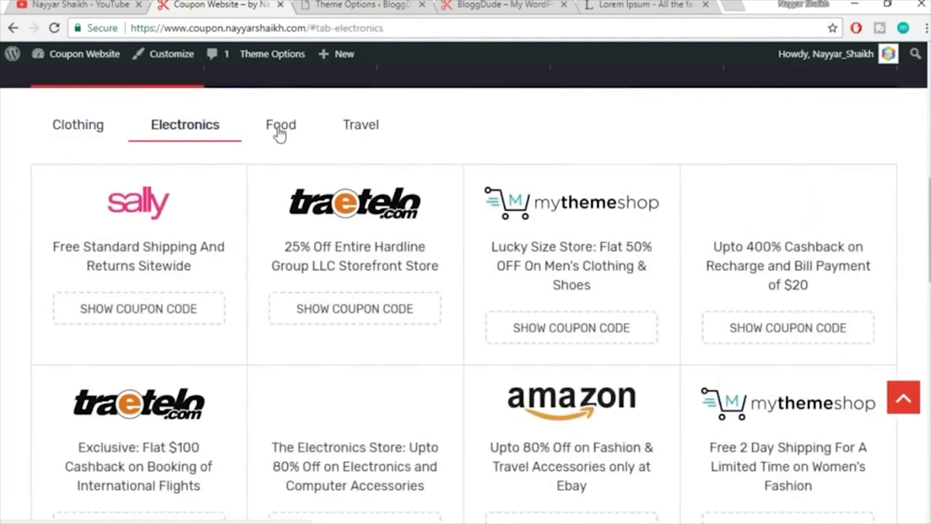
click(283, 132)
click(367, 129)
click(193, 128)
scroll(204, 128, down, 2)
scroll(249, 195, up, 1)
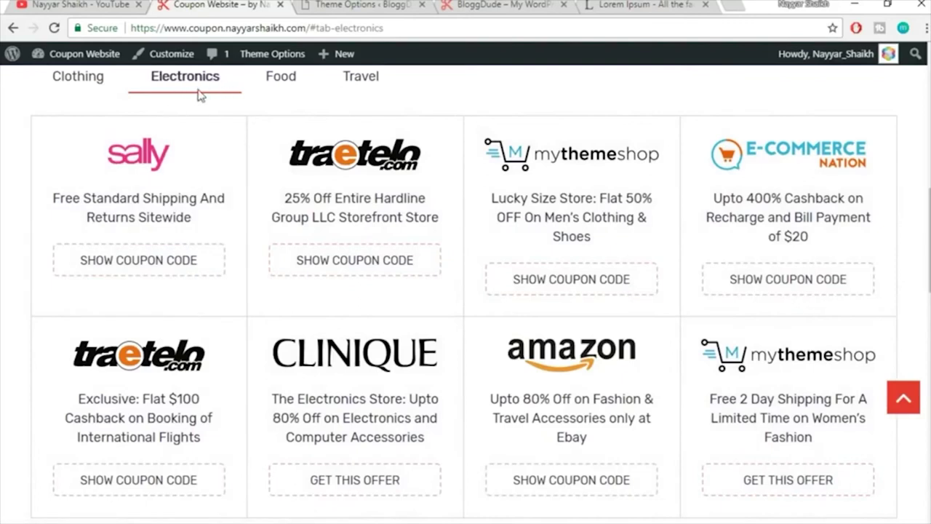
Return to the Theme Options Category Tabs section
click(358, 4)
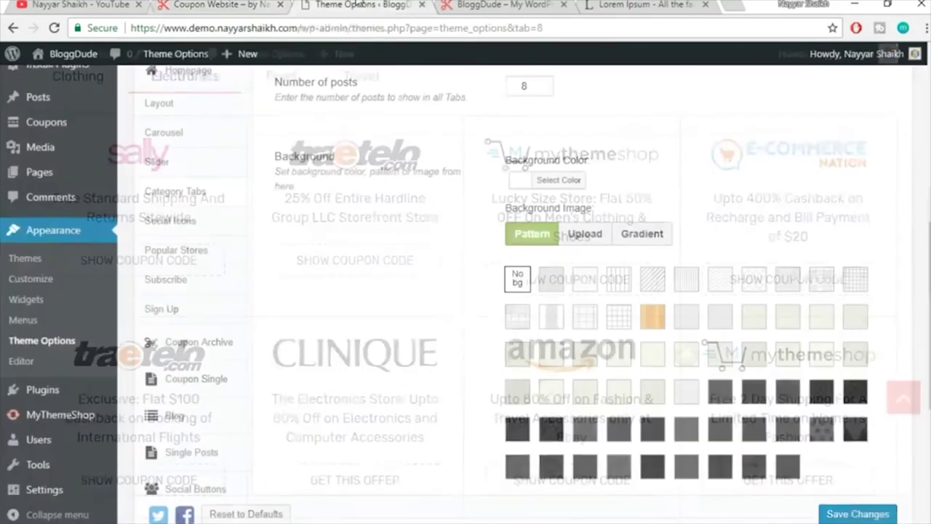
scroll(444, 255, up, 1)
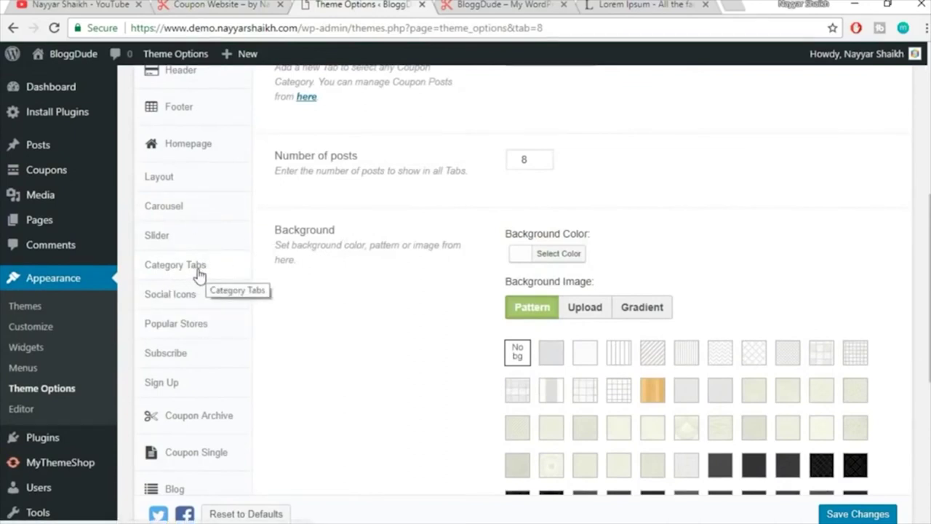
scroll(812, 204, up, 3)
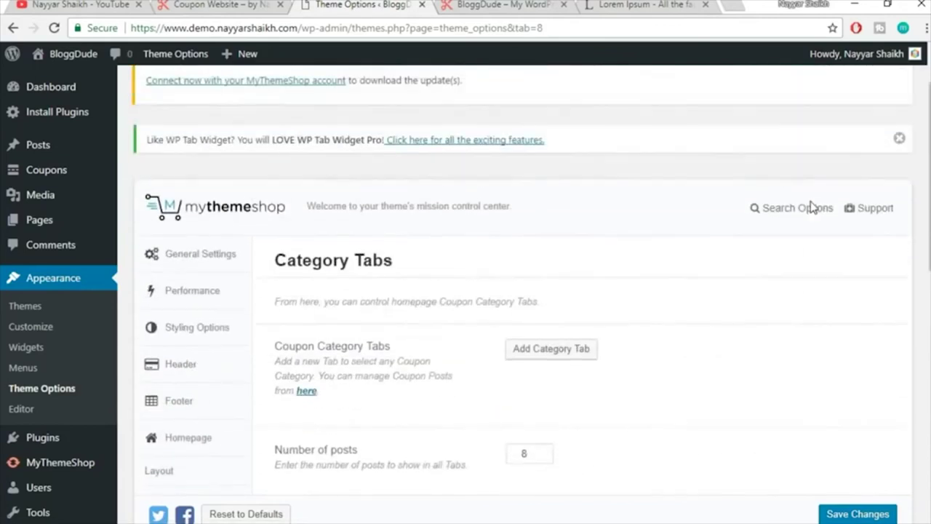
Add category tabs for Clothing, Electronics and Food
scroll(808, 211, down, 1)
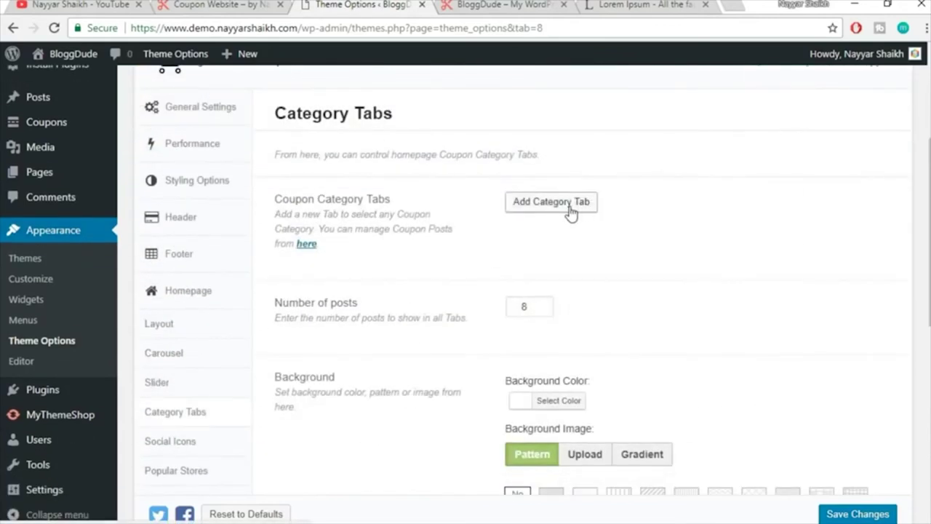
click(555, 206)
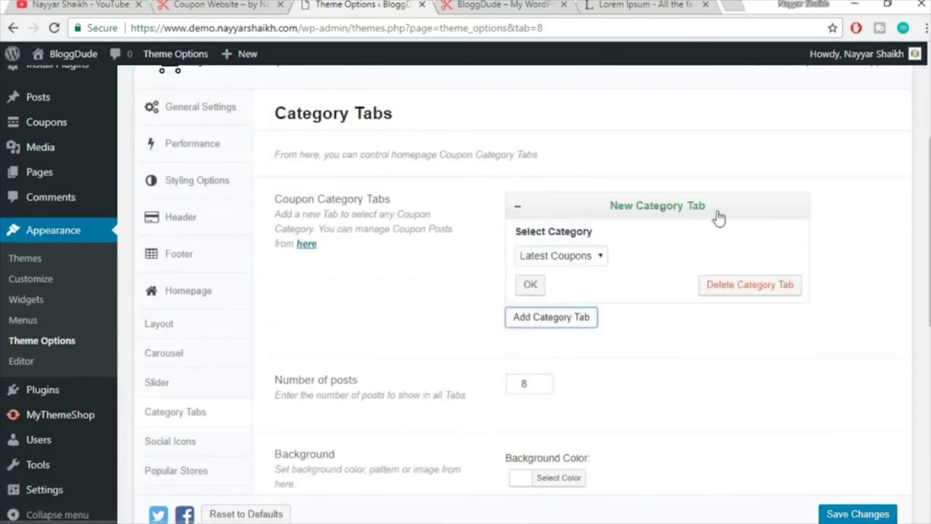
click(562, 257)
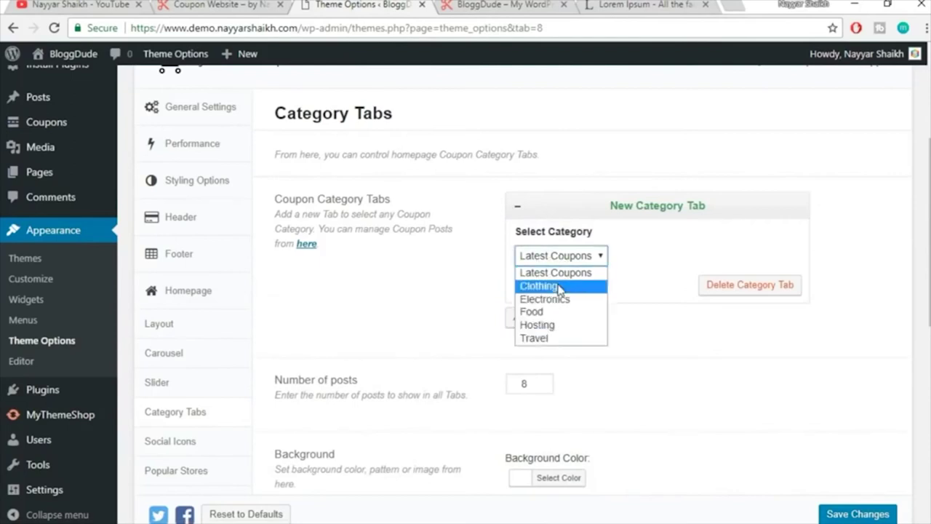
click(559, 286)
click(530, 288)
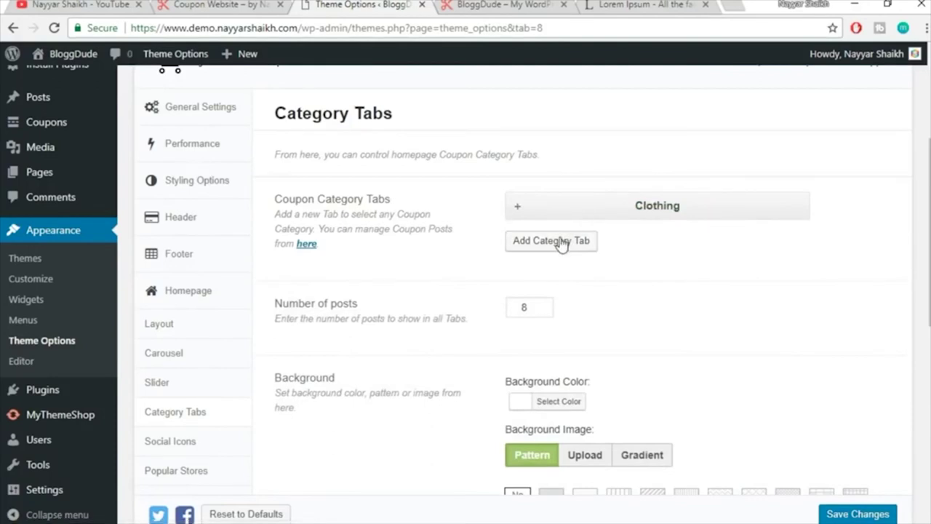
click(561, 240)
click(562, 294)
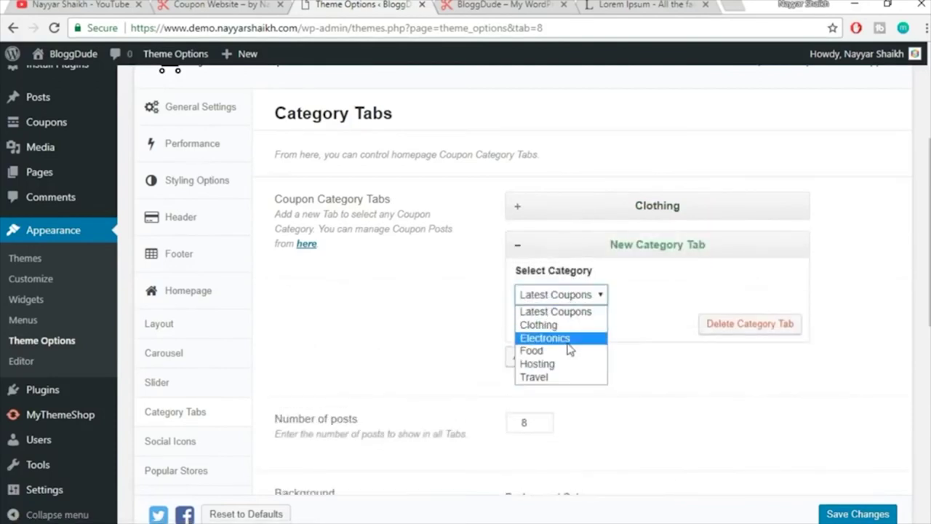
click(557, 334)
click(530, 323)
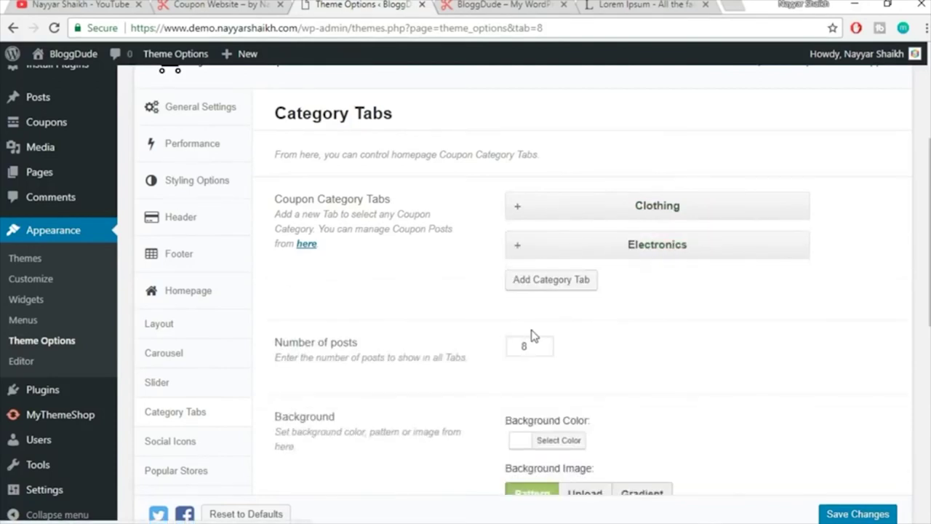
click(564, 294)
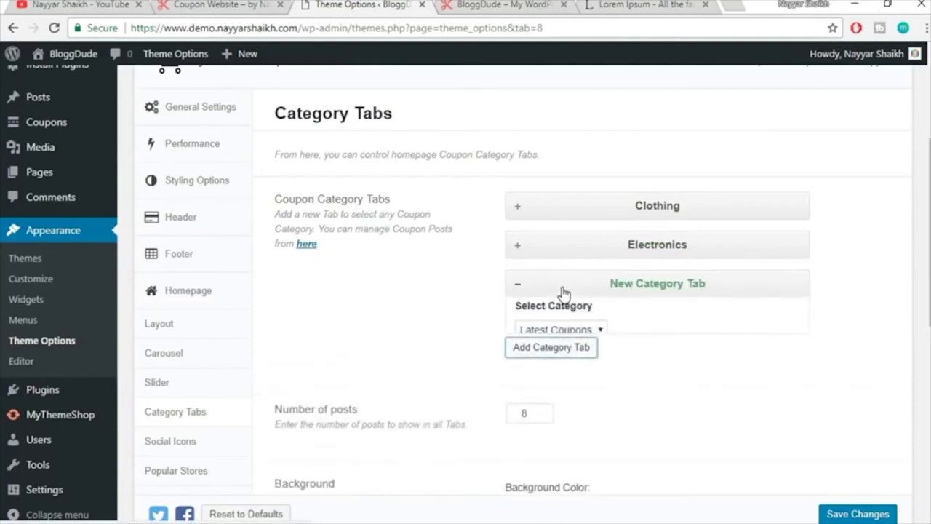
click(567, 333)
click(555, 390)
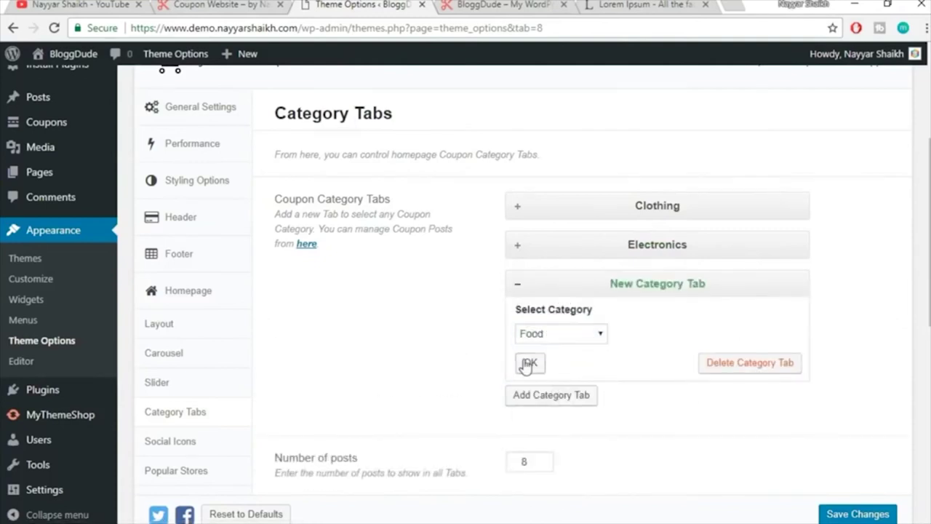
click(530, 360)
Add two more category tabs for Hosting and Travel
click(553, 320)
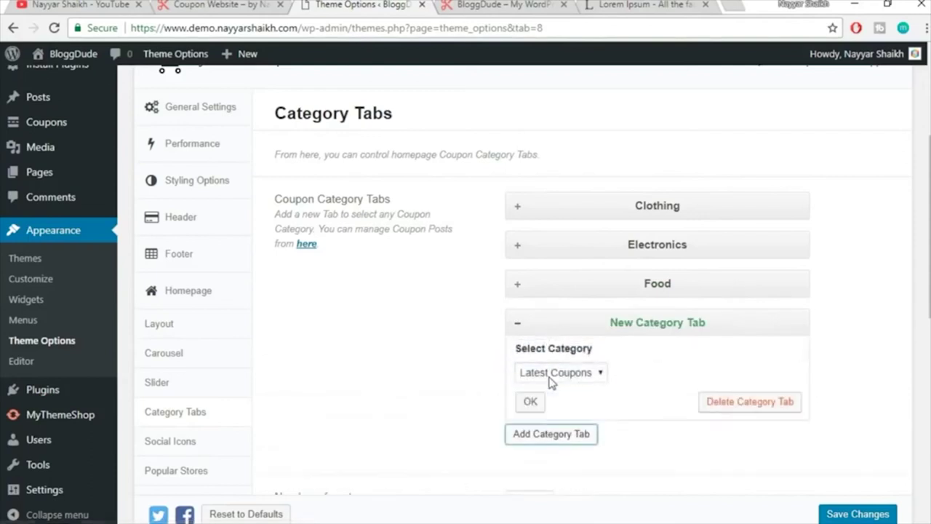
click(560, 372)
click(553, 442)
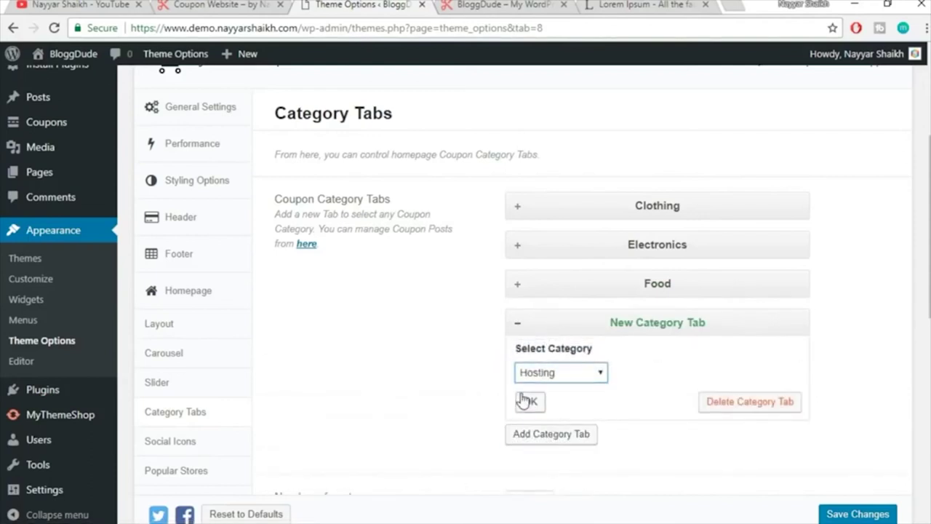
click(525, 401)
click(566, 359)
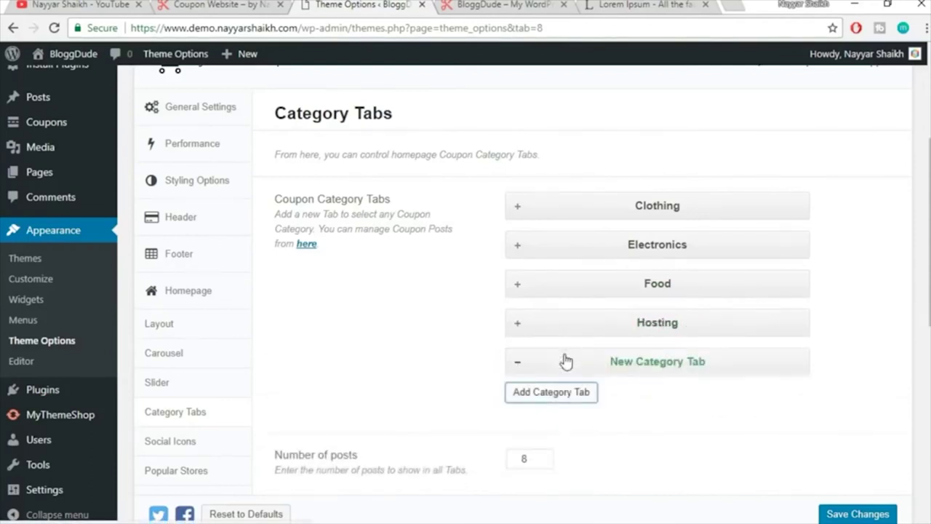
scroll(575, 354, down, 2)
click(593, 267)
click(553, 347)
click(530, 293)
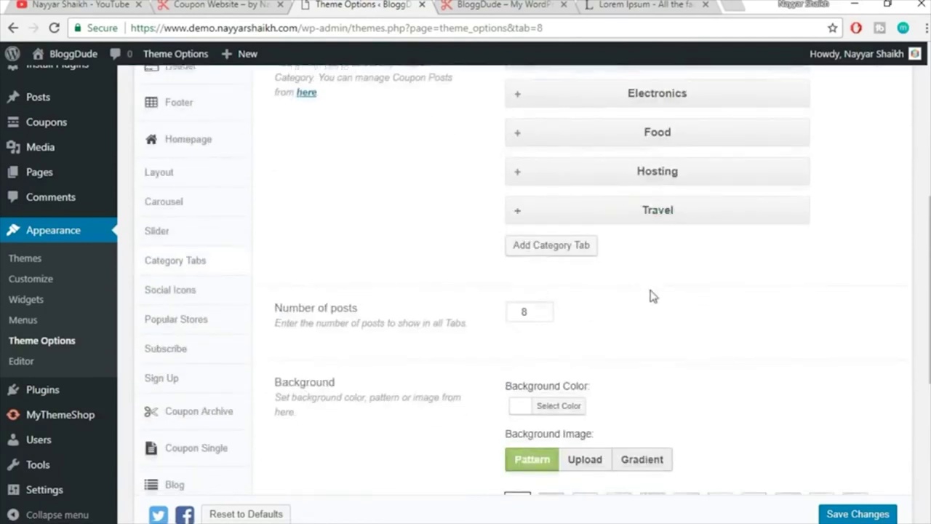
scroll(342, 275, down, 1)
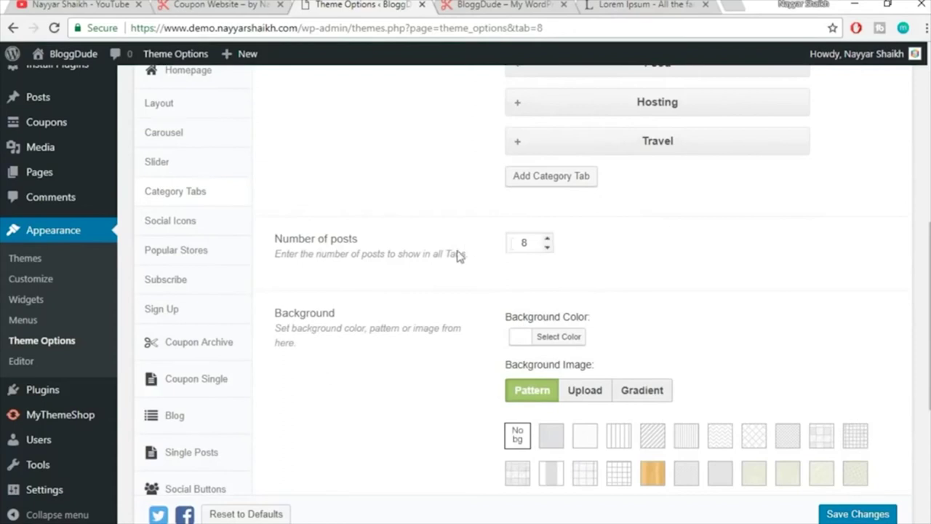
Glance at the reference site, then keep the posts per tab at 8
click(246, 5)
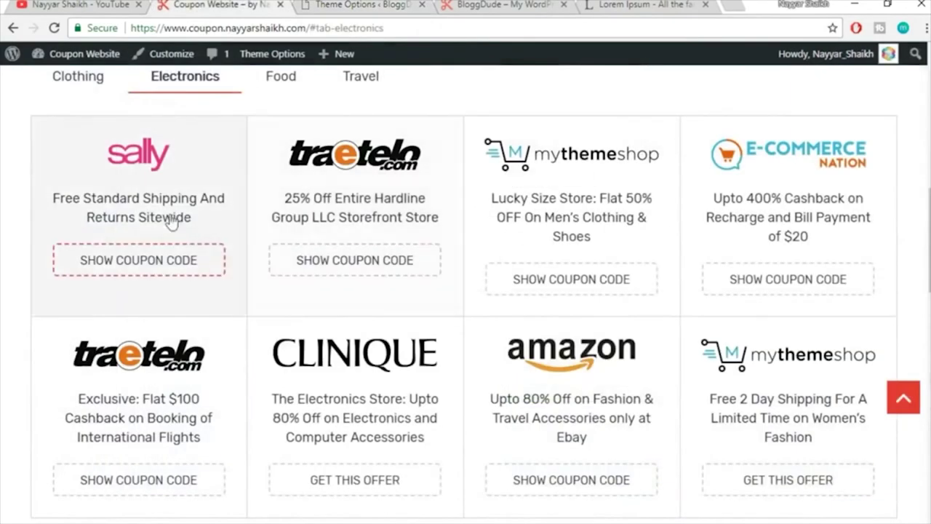
click(353, 5)
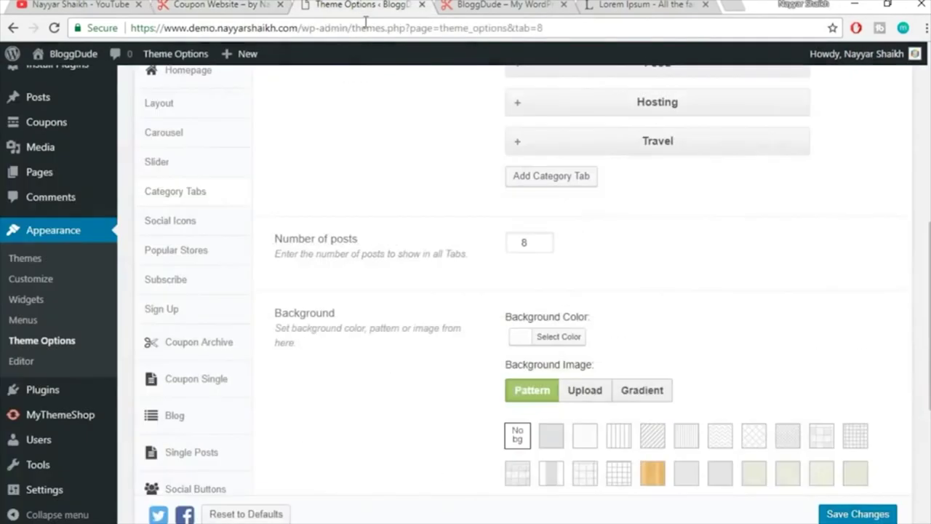
double_click(516, 236)
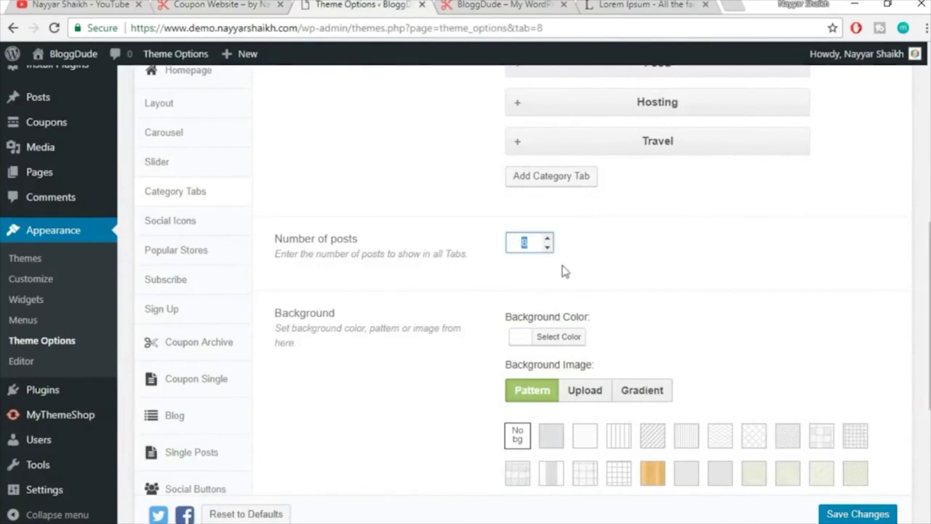
click(670, 275)
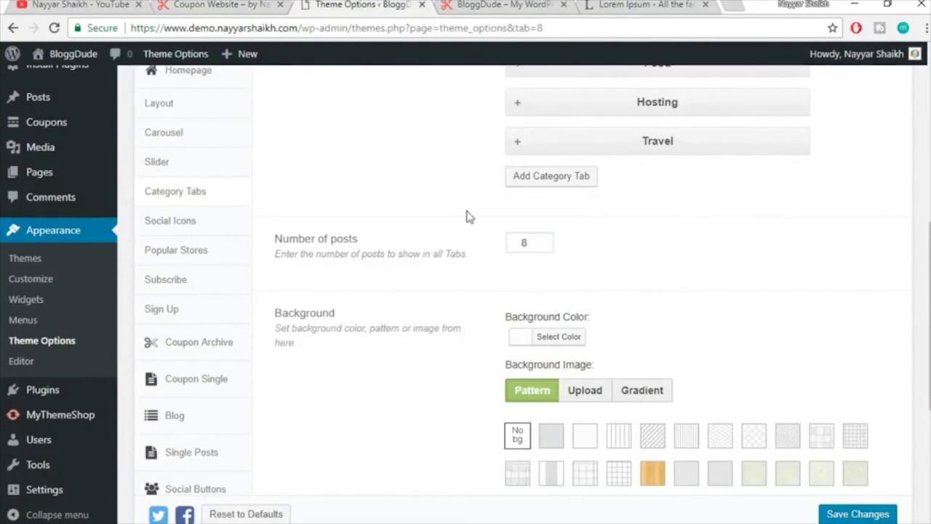
Compare with the reference site again, then scroll Theme Options to the background pattern settings
click(265, 3)
scroll(650, 432, up, 3)
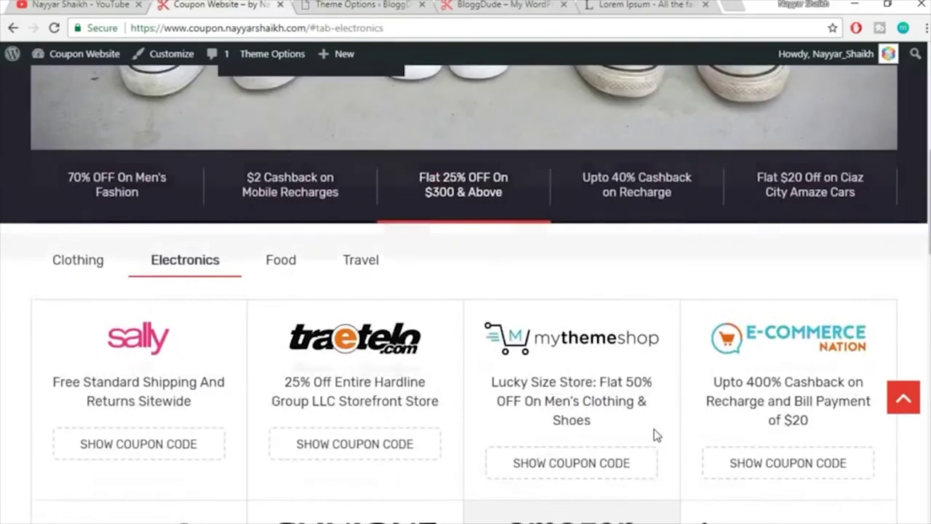
scroll(653, 433, down, 2)
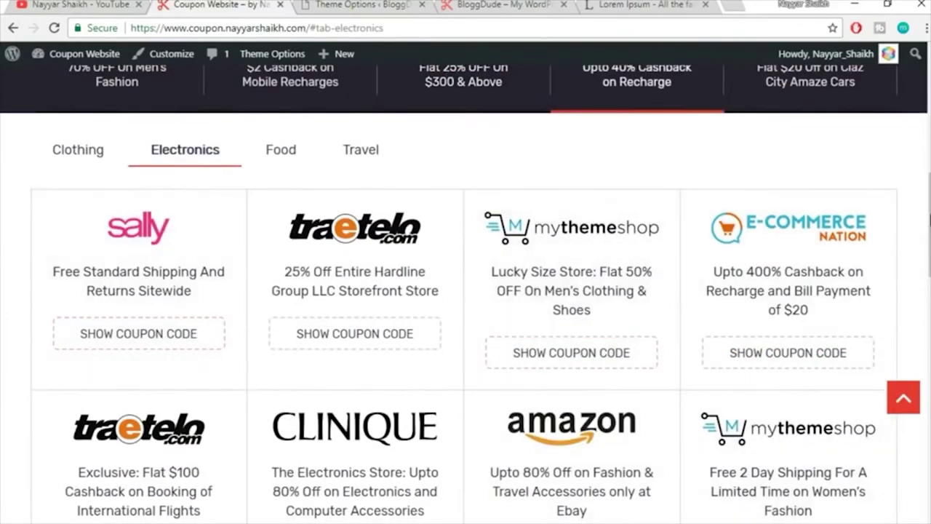
scroll(547, 345, down, 2)
scroll(582, 336, up, 2)
click(342, 4)
scroll(655, 298, down, 5)
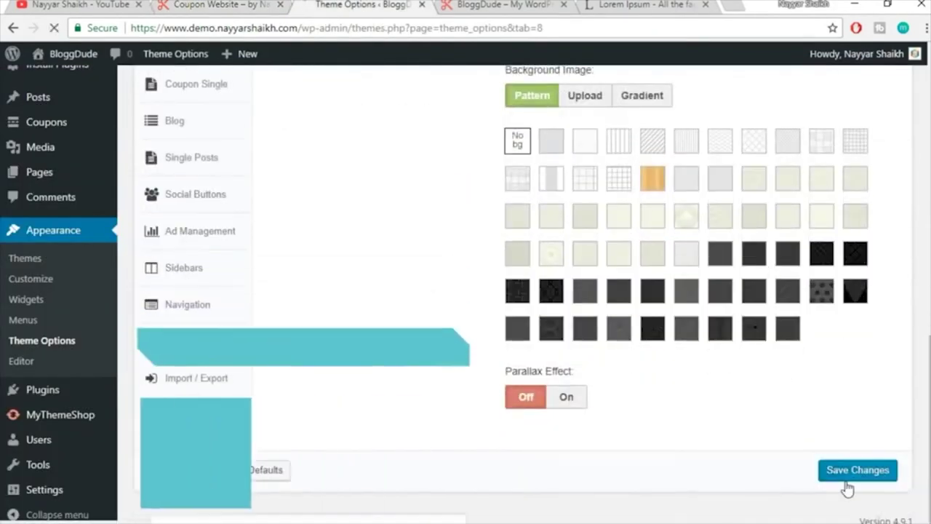
Reload the BloggDude demo site's front page to see the new category tabs
key(ctrl+Tab)
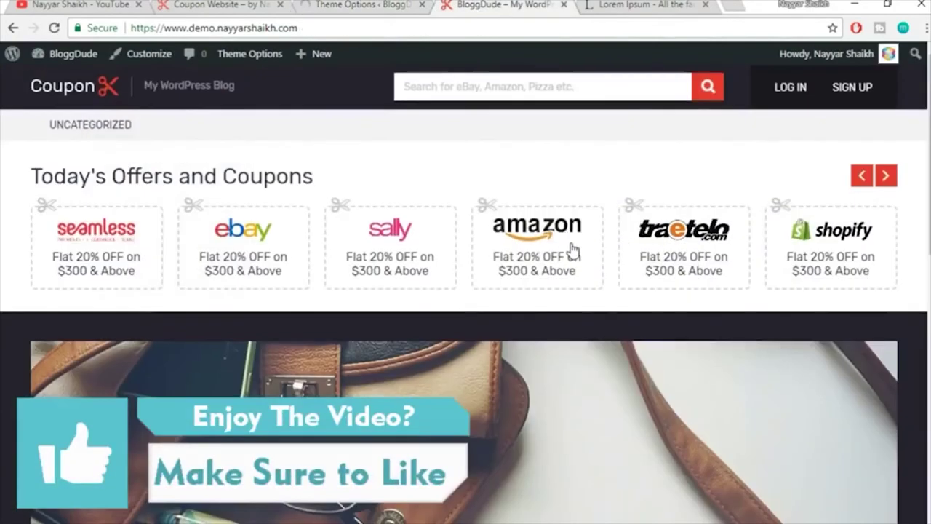
scroll(574, 252, down, 9)
scroll(589, 291, up, 4)
click(509, 29)
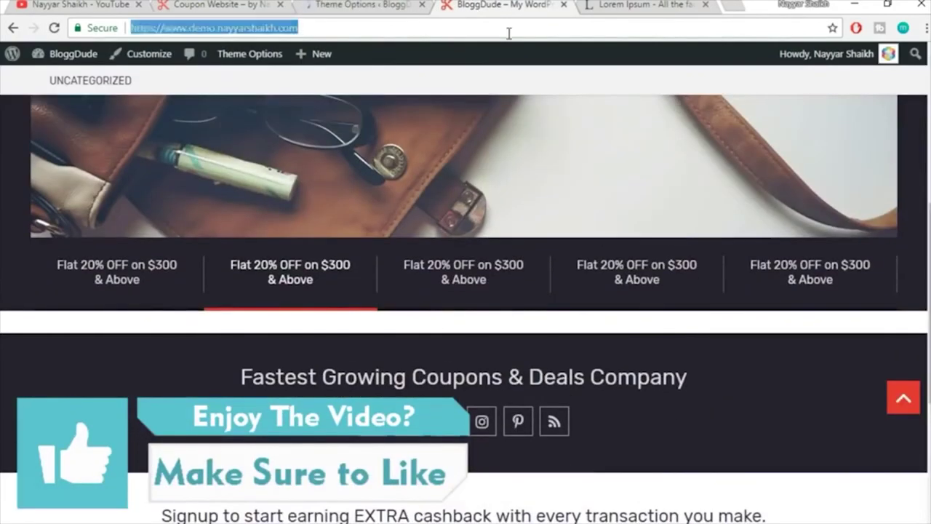
key(Return)
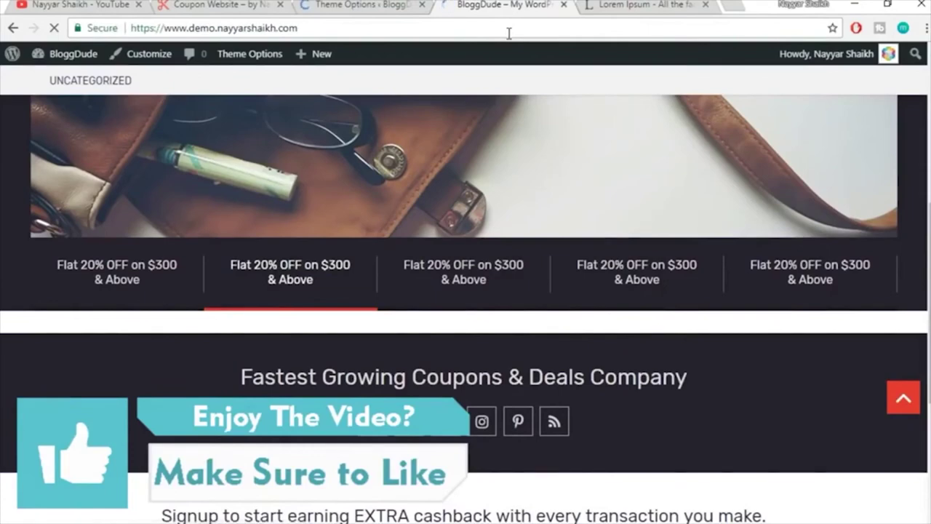
scroll(645, 254, up, 6)
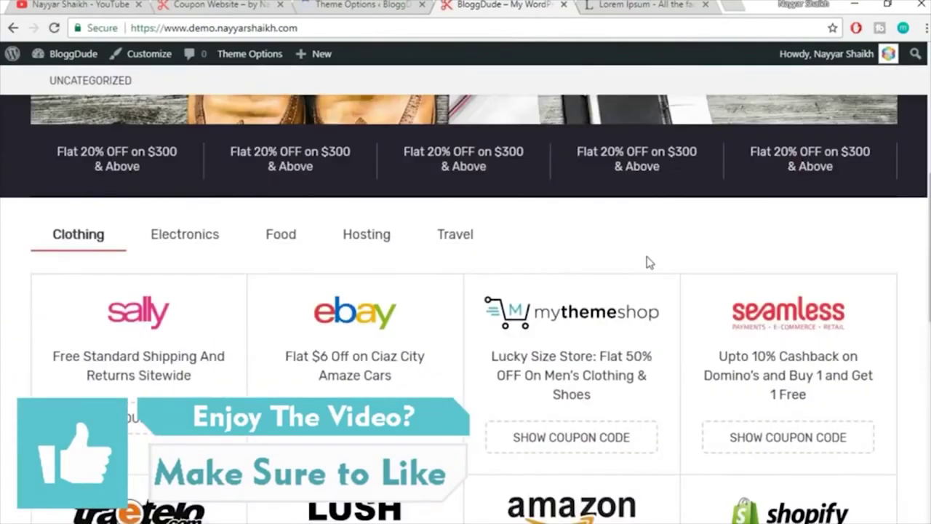
scroll(647, 259, down, 3)
scroll(648, 262, down, 5)
scroll(648, 262, up, 4)
Browse the demo site's Electronics coupons, then return to its home page
click(184, 118)
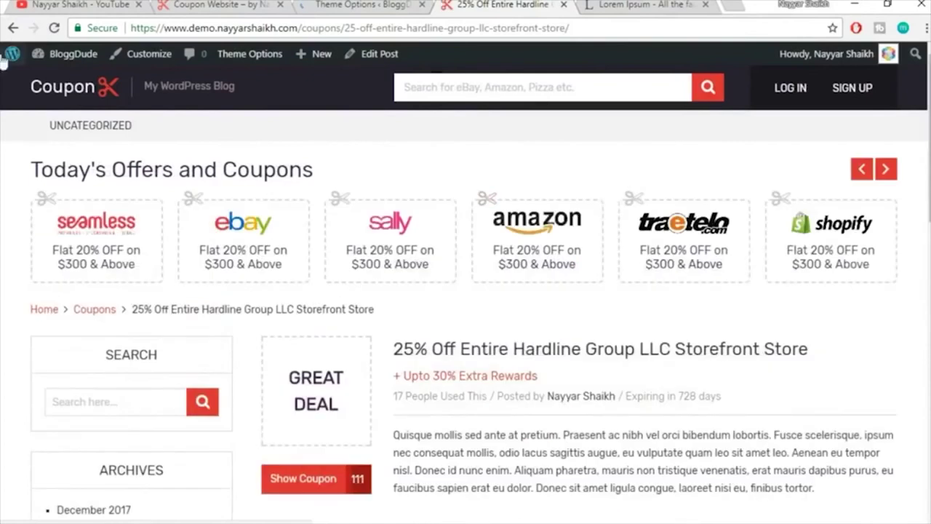
scroll(655, 255, down, 3)
scroll(654, 255, up, 3)
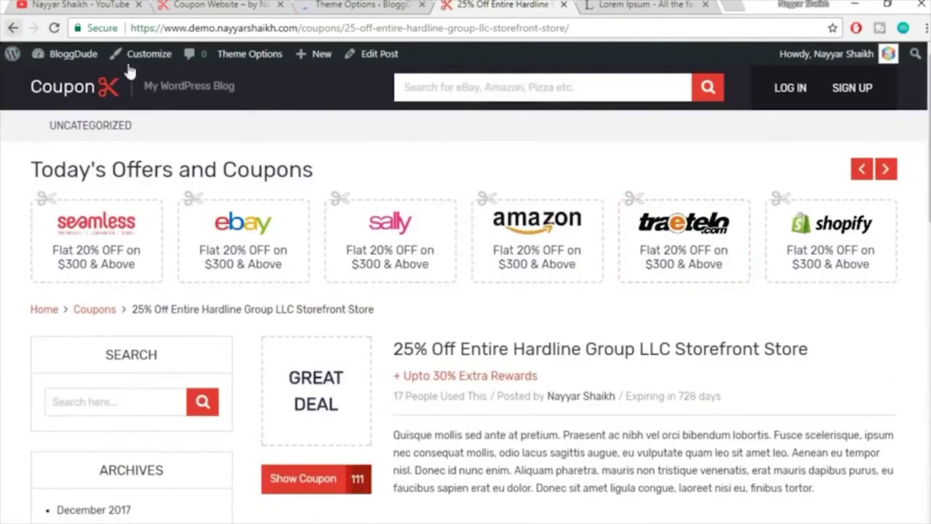
click(64, 88)
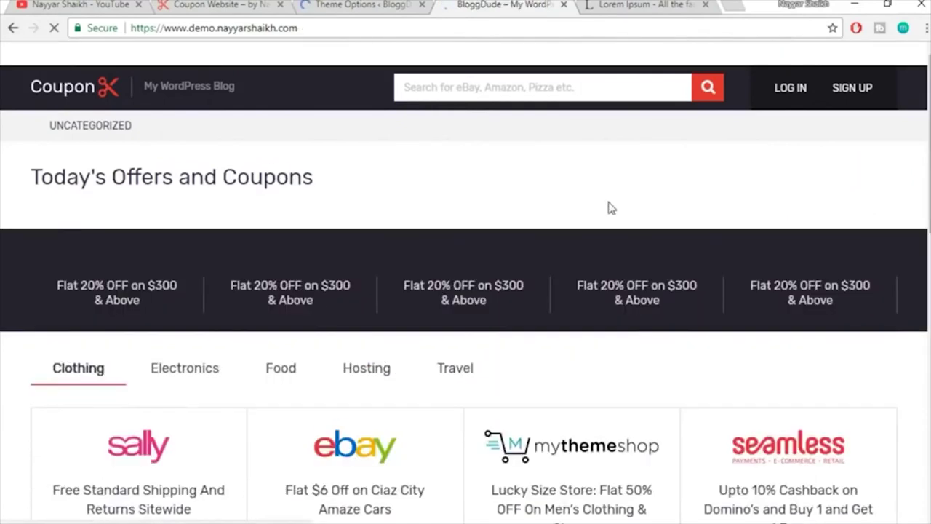
scroll(611, 207, down, 8)
scroll(609, 208, up, 4)
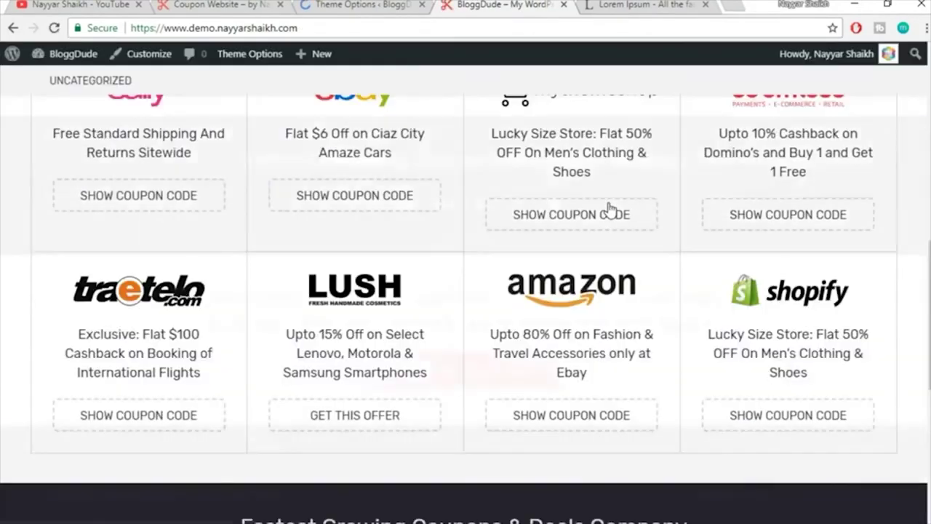
scroll(609, 208, down, 5)
scroll(610, 208, up, 10)
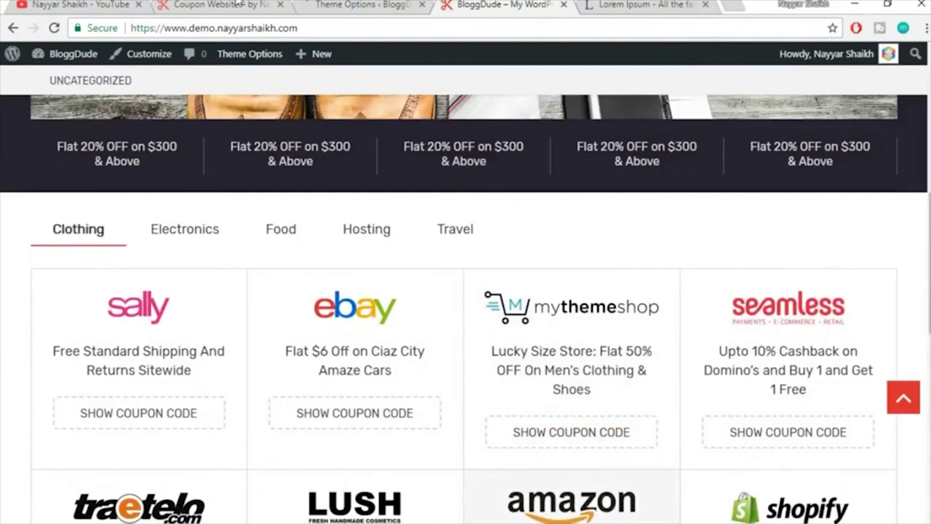
Compare the demo footer's social icons with the reference coupon site's
click(238, 3)
scroll(727, 335, down, 8)
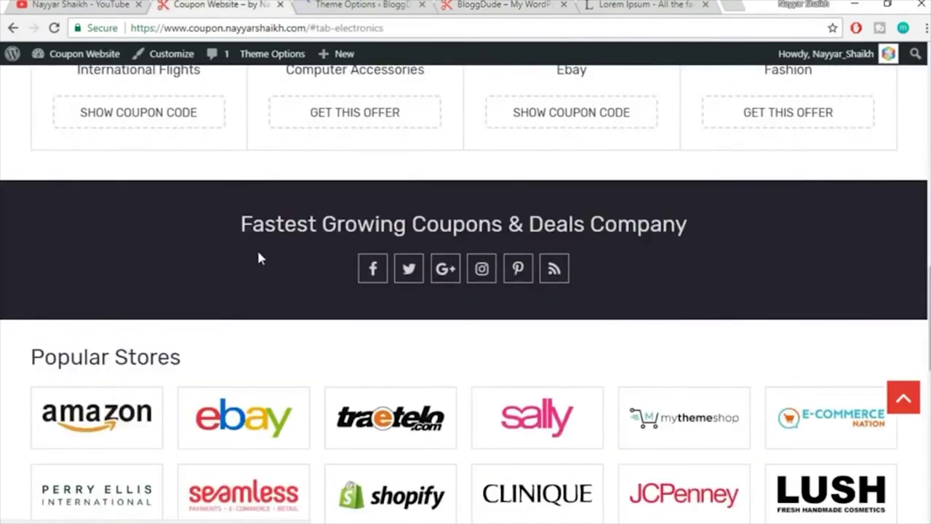
click(469, 9)
scroll(654, 333, down, 7)
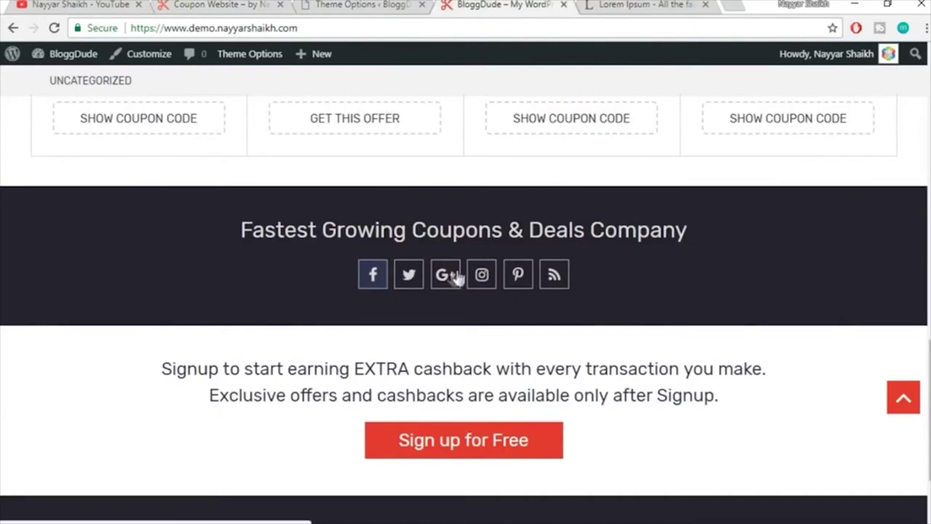
key(ctrl+shift+Tab)
click(480, 4)
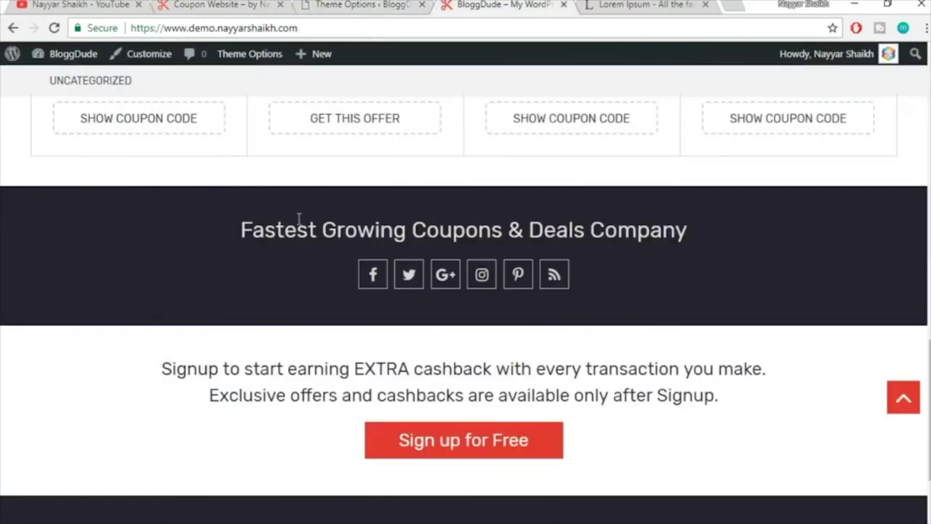
click(358, 10)
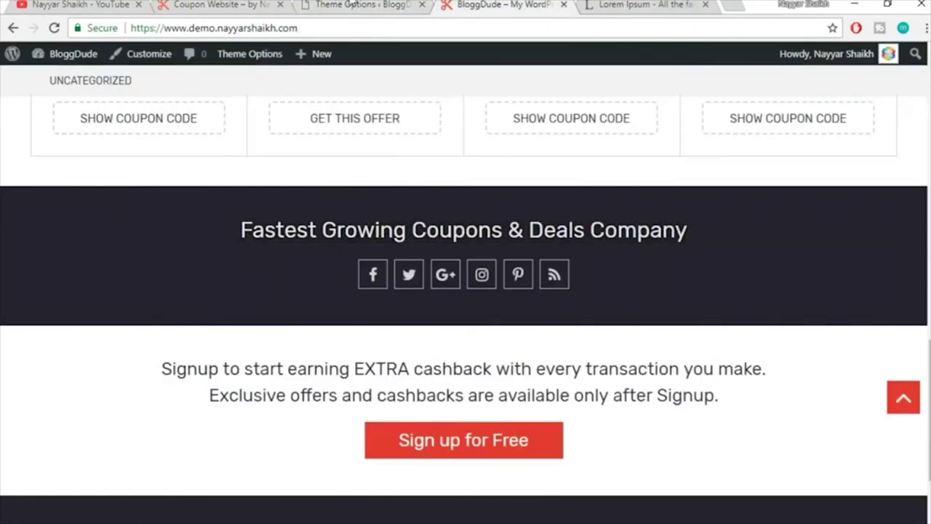
Open the Social Icons settings and expand the Facebook icon
scroll(490, 230, down, 5)
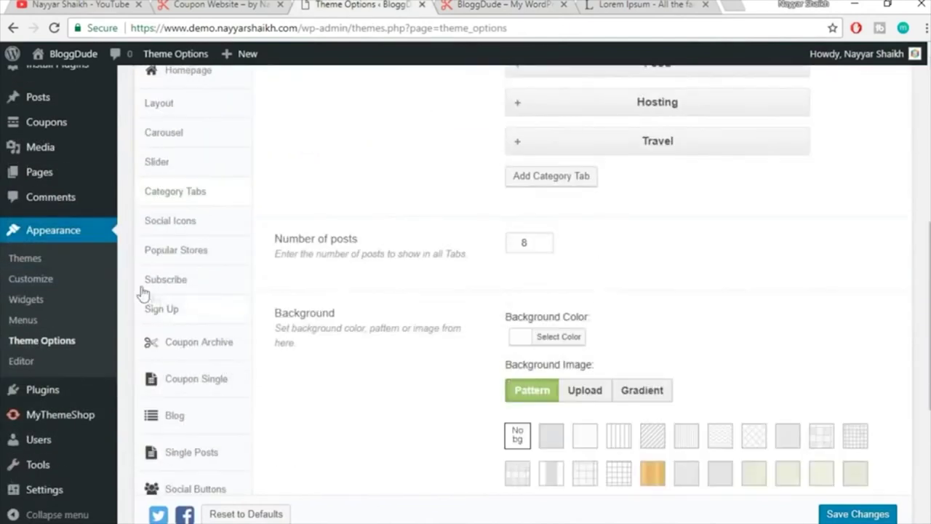
click(179, 223)
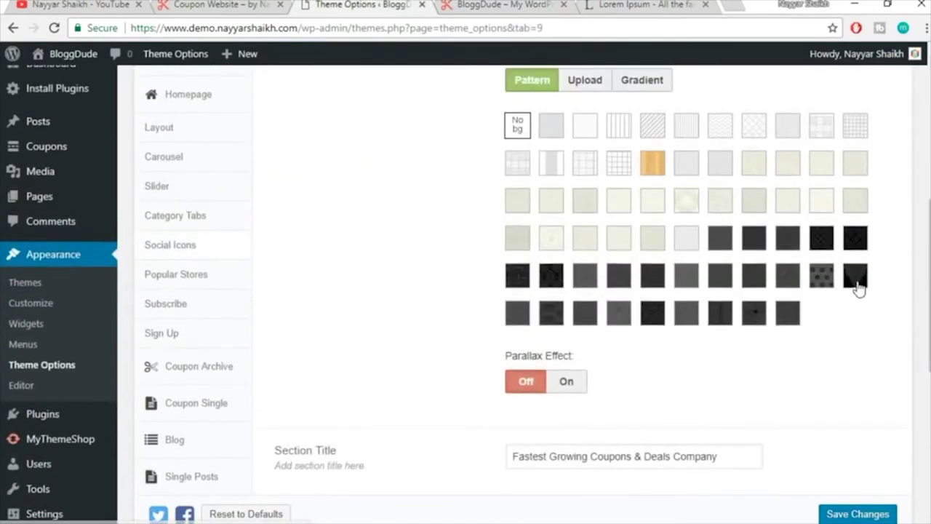
scroll(859, 285, up, 3)
scroll(859, 287, down, 3)
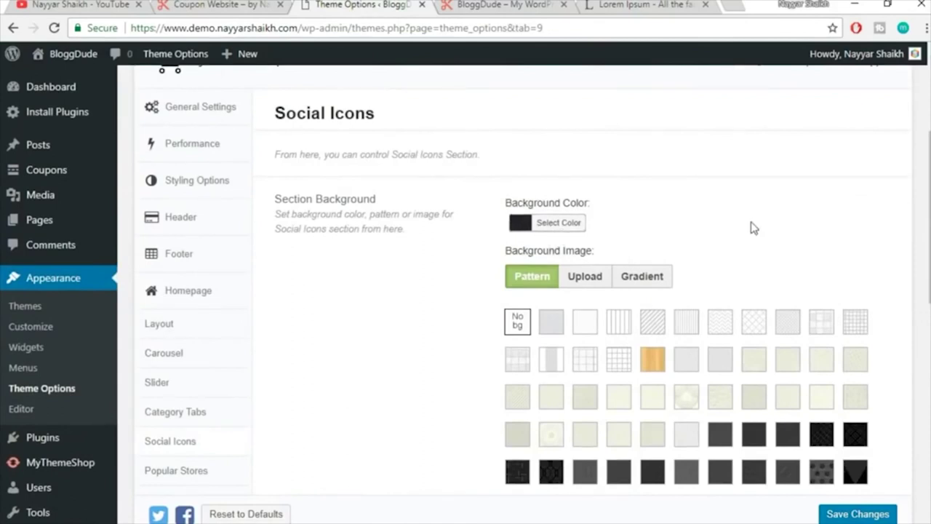
scroll(754, 227, down, 6)
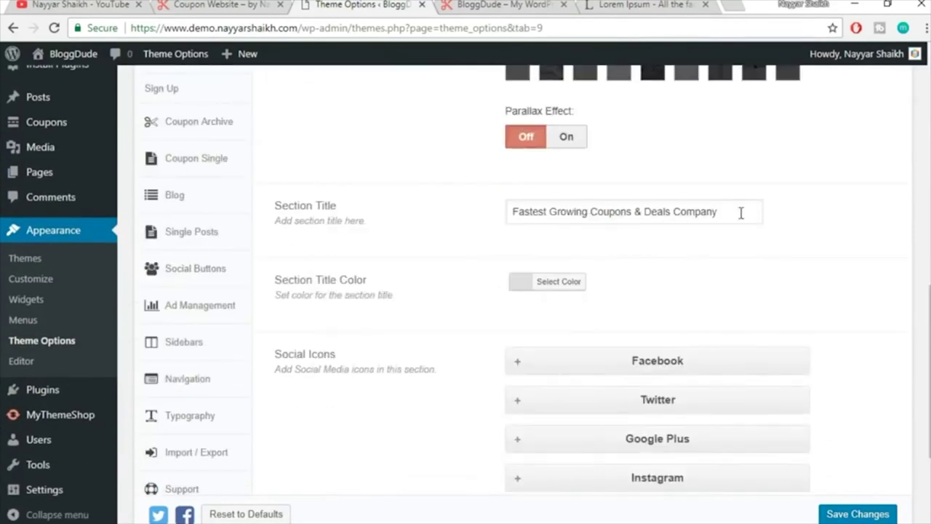
drag(741, 212, 489, 230)
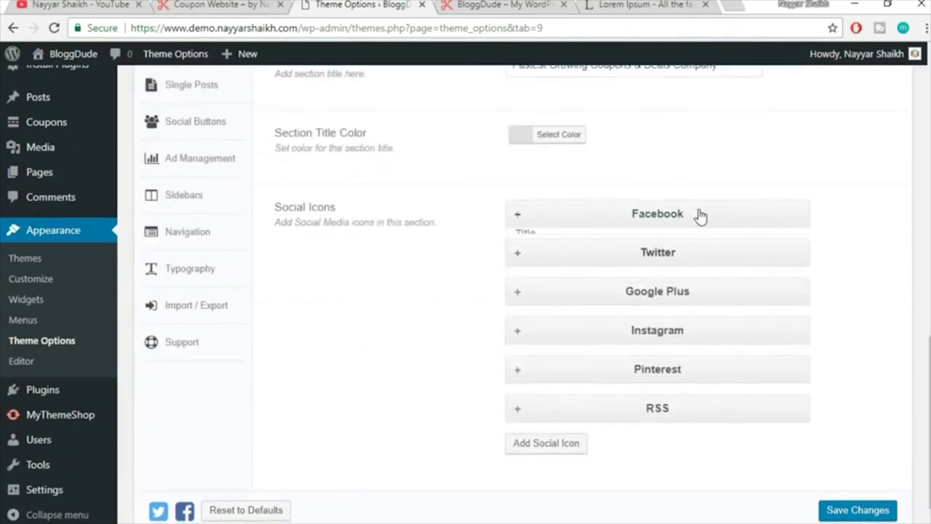
click(697, 213)
scroll(611, 314, down, 2)
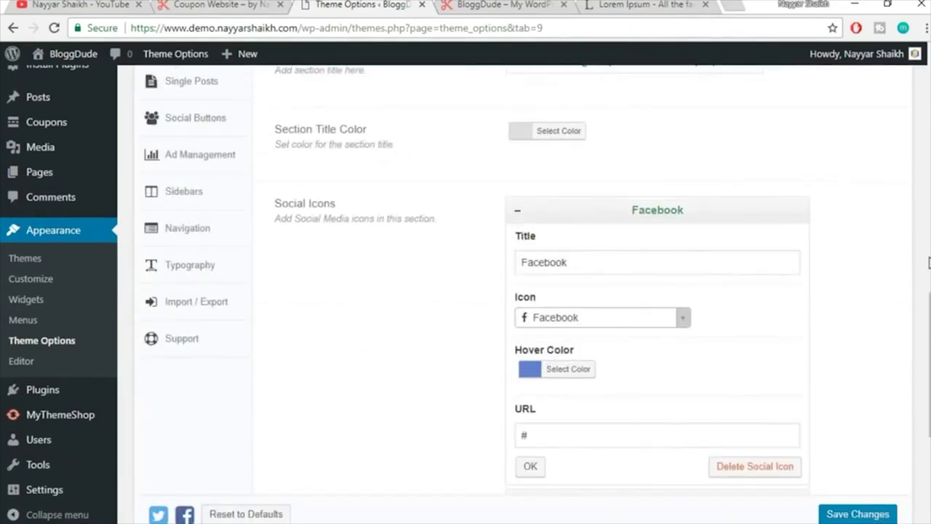
scroll(659, 250, up, 1)
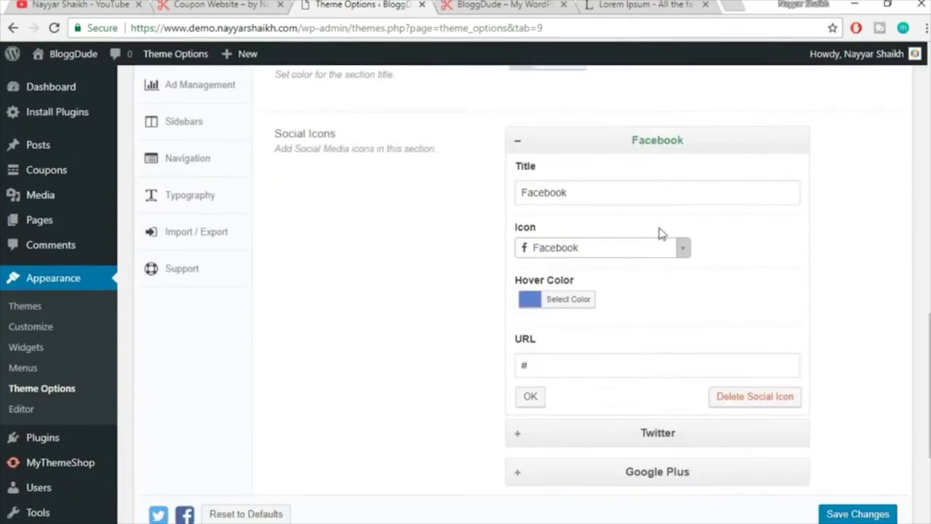
double_click(581, 363)
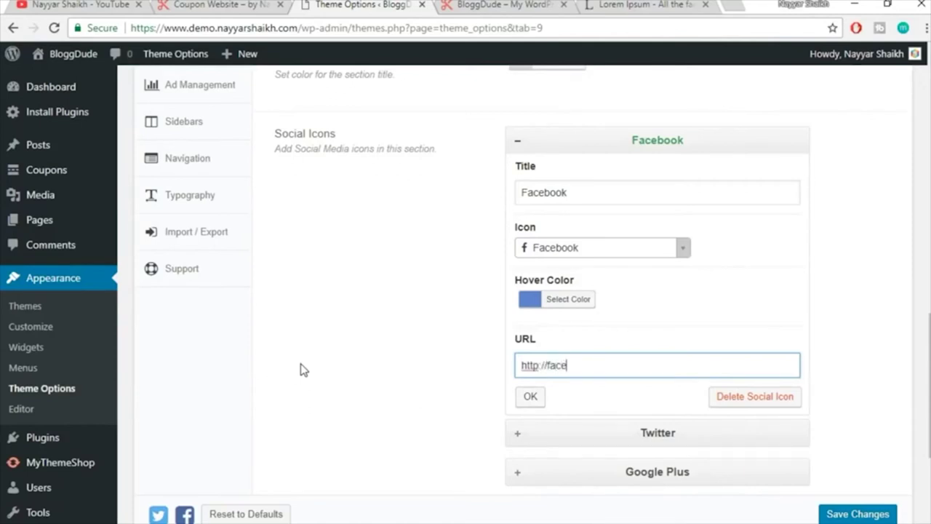
text(http://facebook.com/bloggdude)
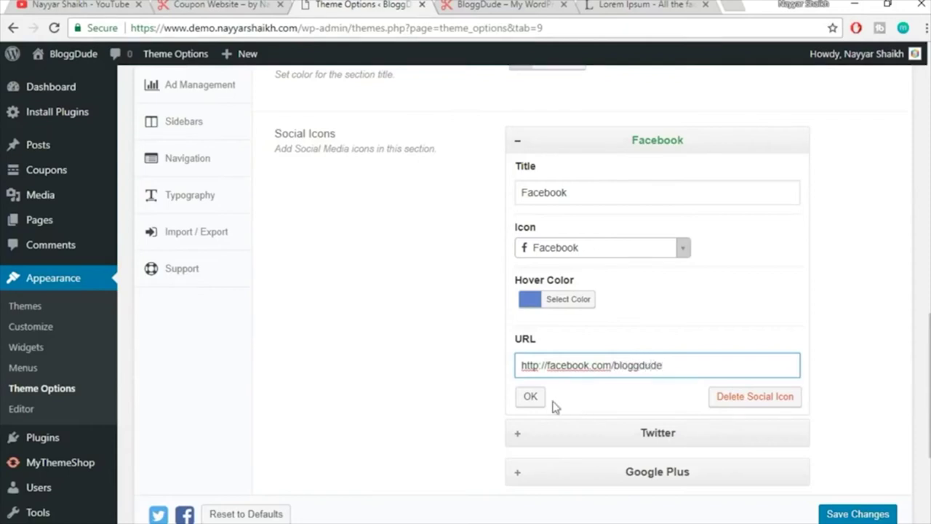
click(533, 400)
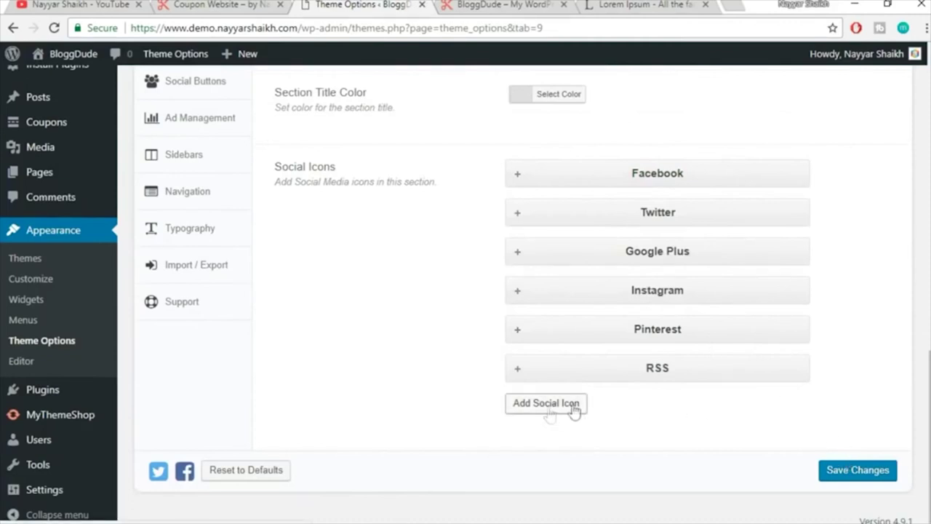
click(854, 472)
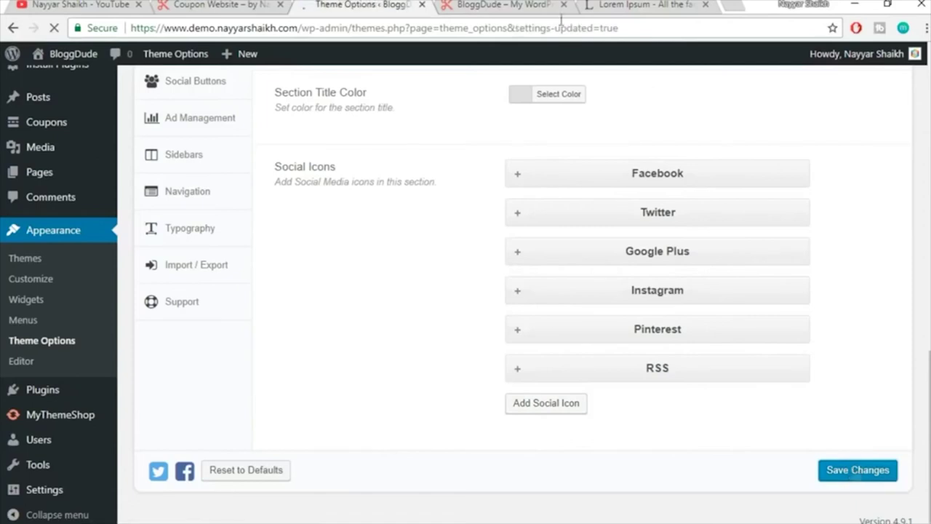
key(ctrl+Tab)
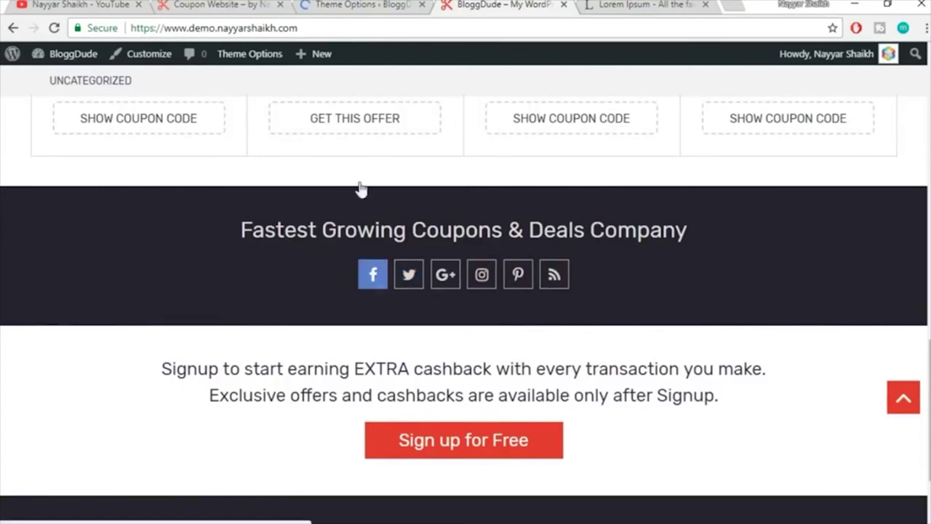
click(331, 5)
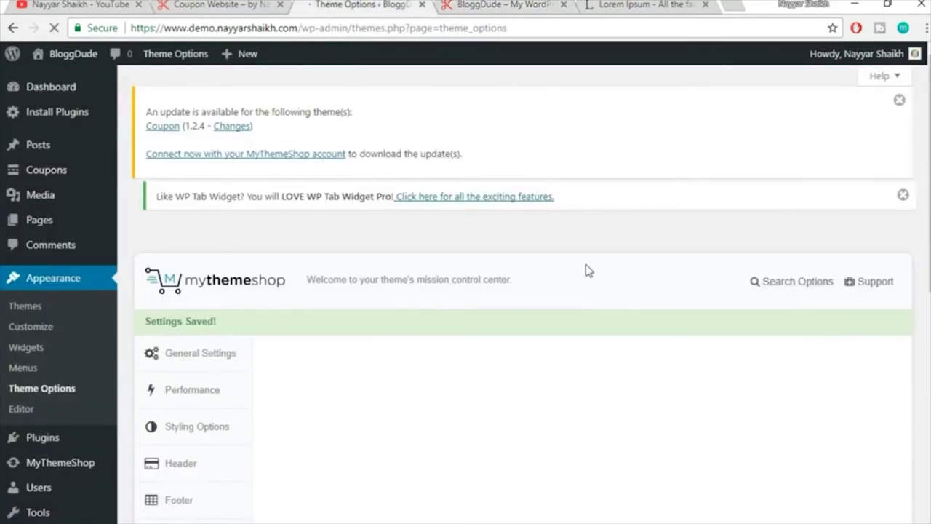
click(198, 5)
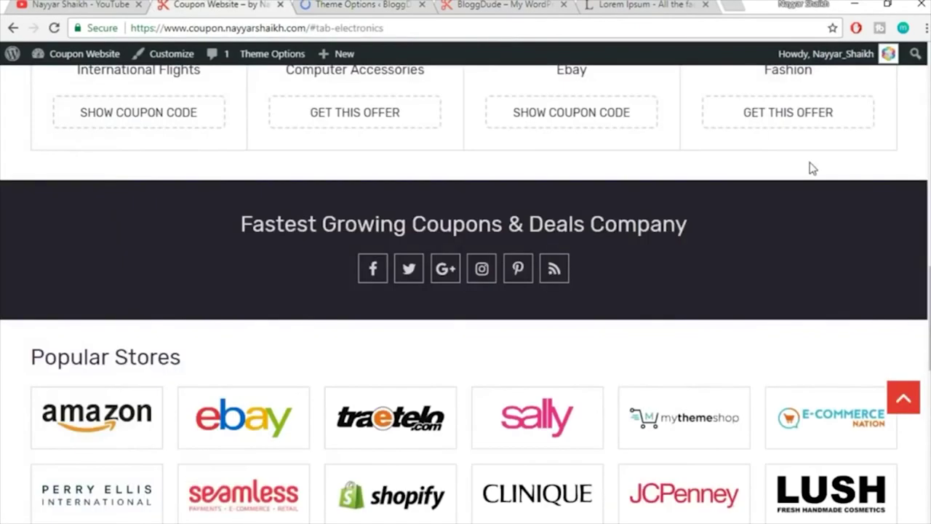
scroll(813, 168, down, 3)
drag(38, 134, 202, 146)
click(202, 146)
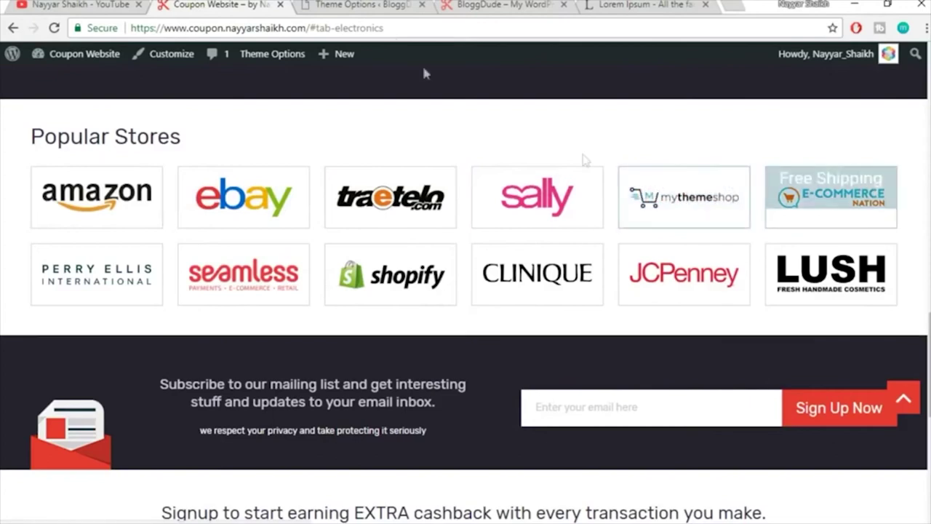
click(375, 5)
click(236, 5)
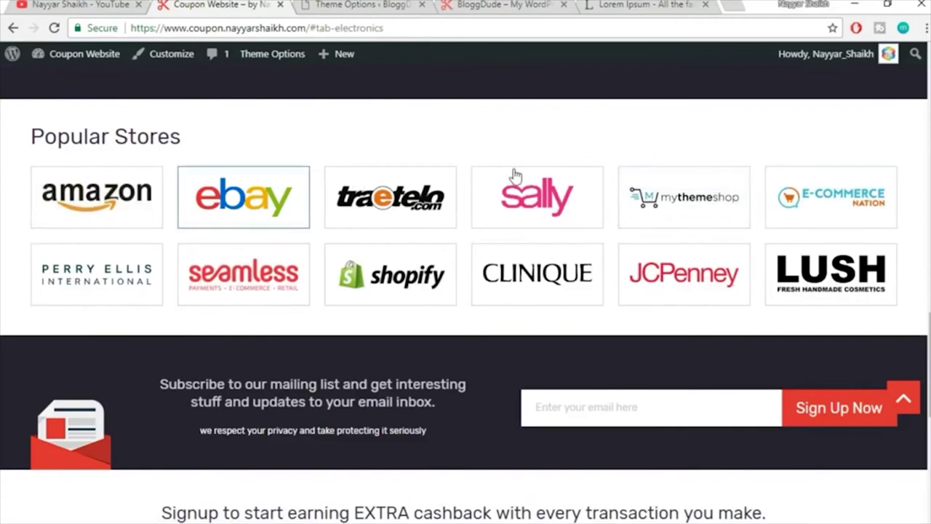
click(373, 4)
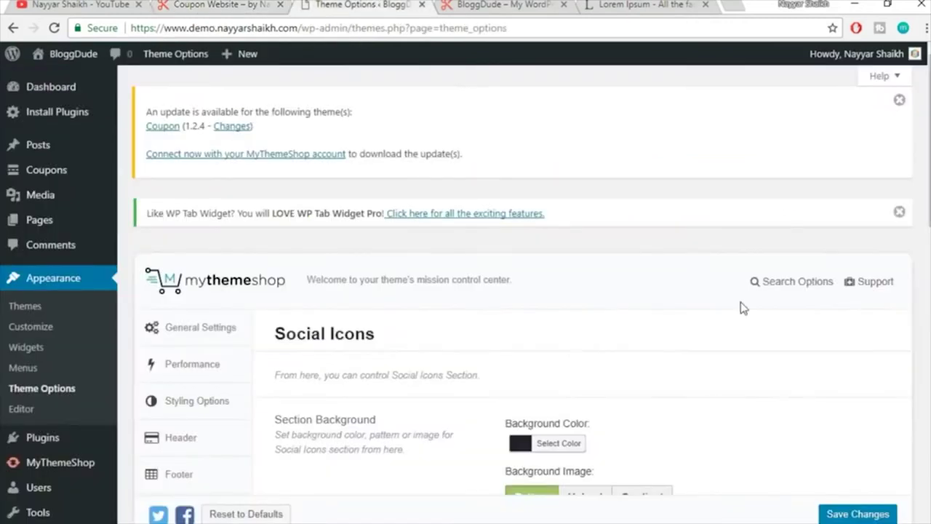
scroll(744, 308, down, 3)
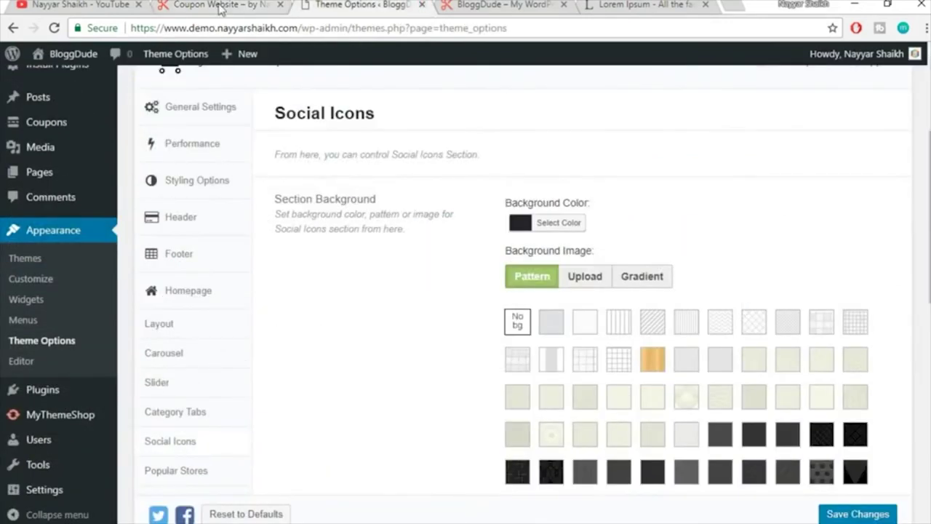
click(220, 6)
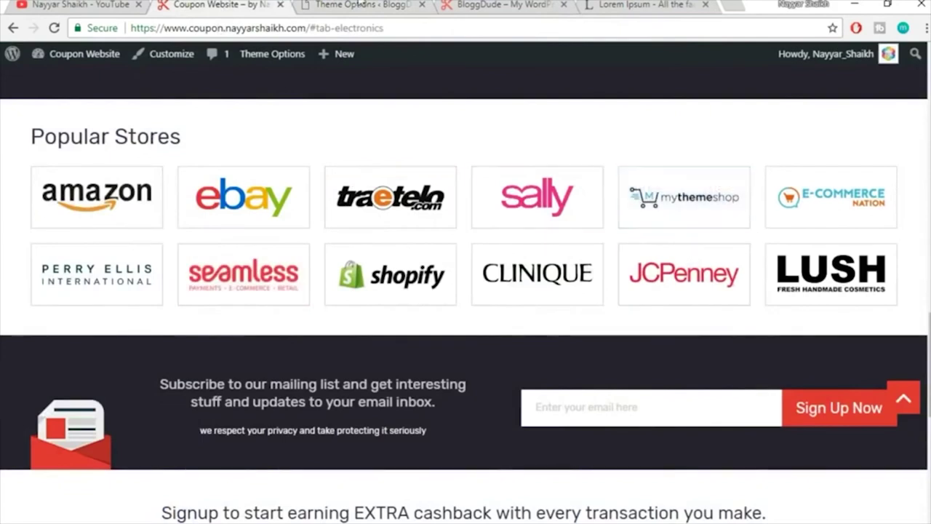
click(359, 5)
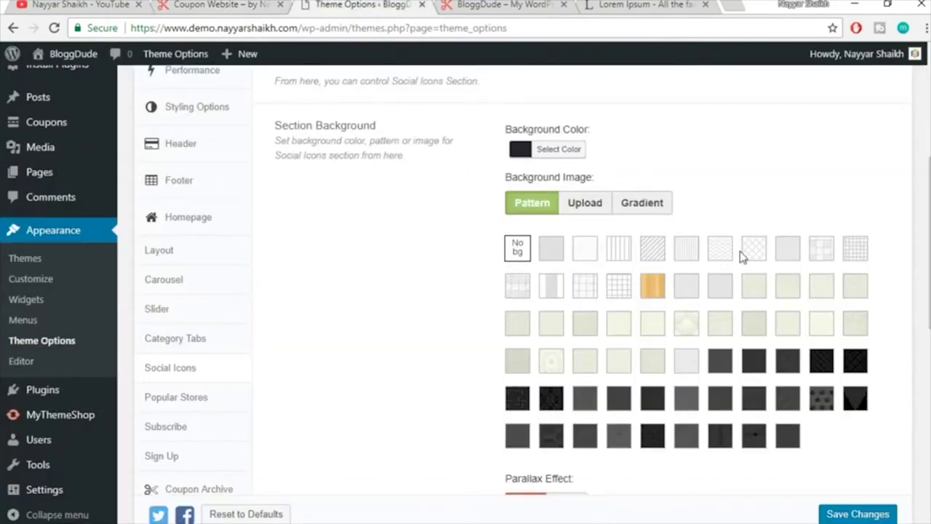
scroll(853, 223, up, 3)
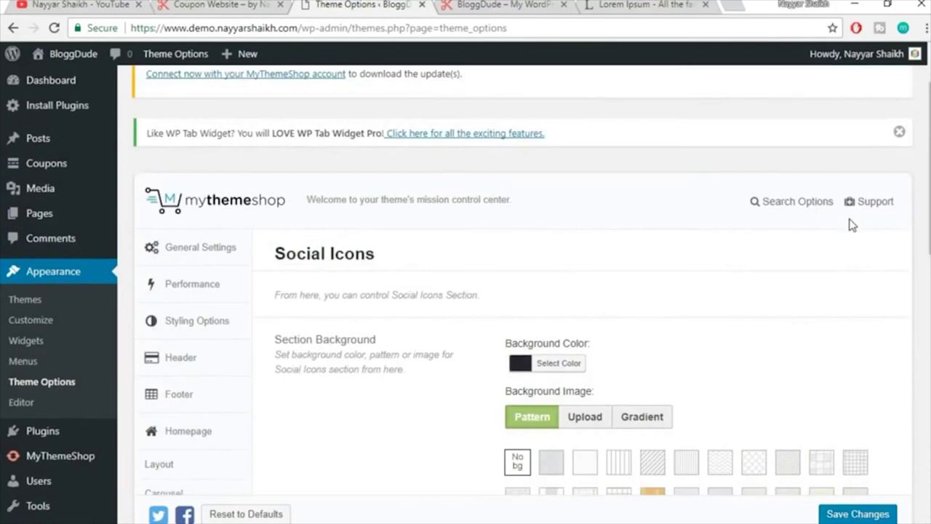
scroll(306, 301, down, 3)
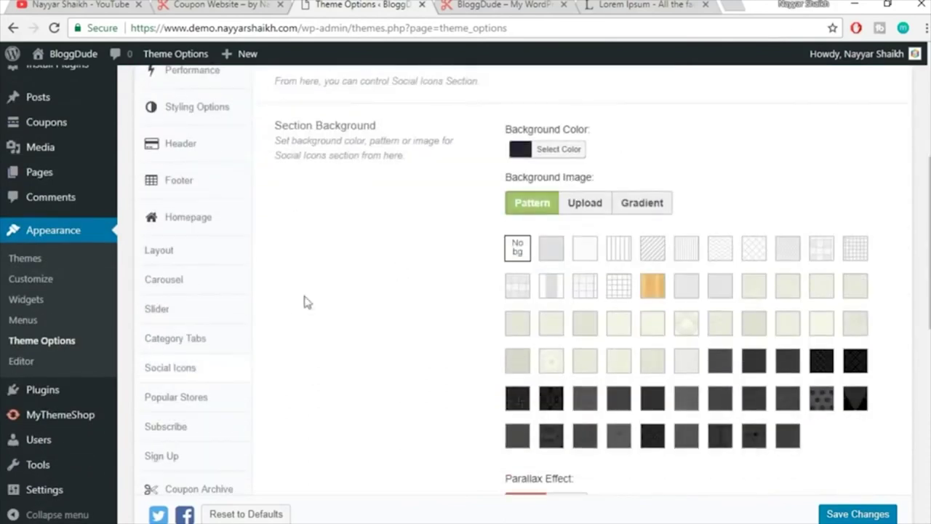
Open Popular Stores and add a new store item
click(202, 402)
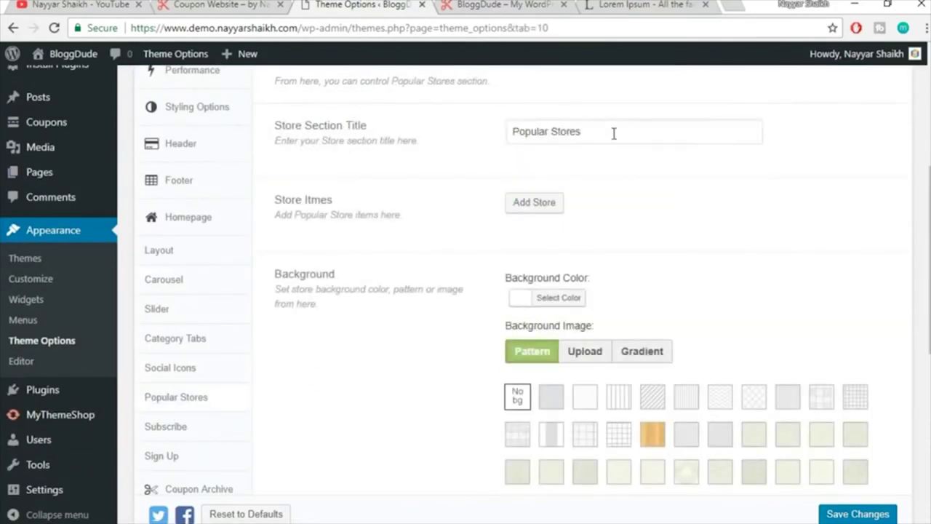
drag(604, 133, 358, 141)
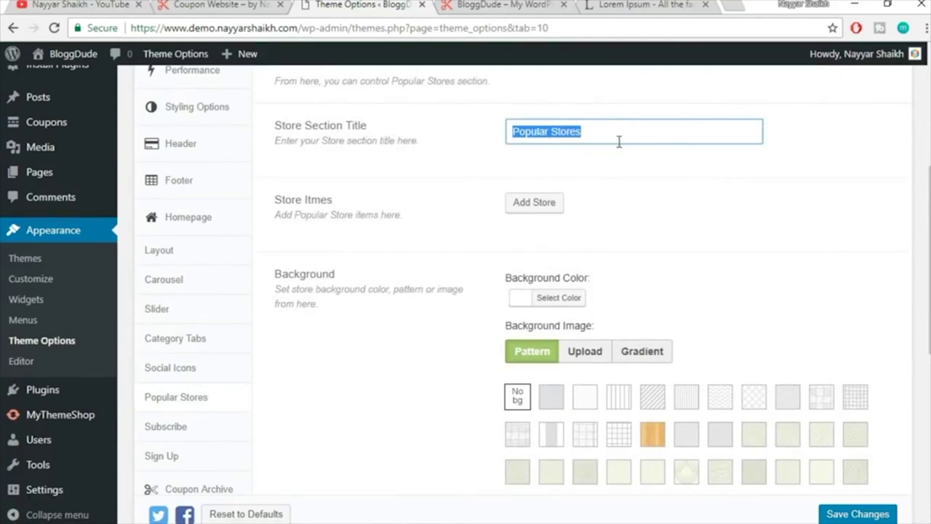
scroll(669, 174, down, 1)
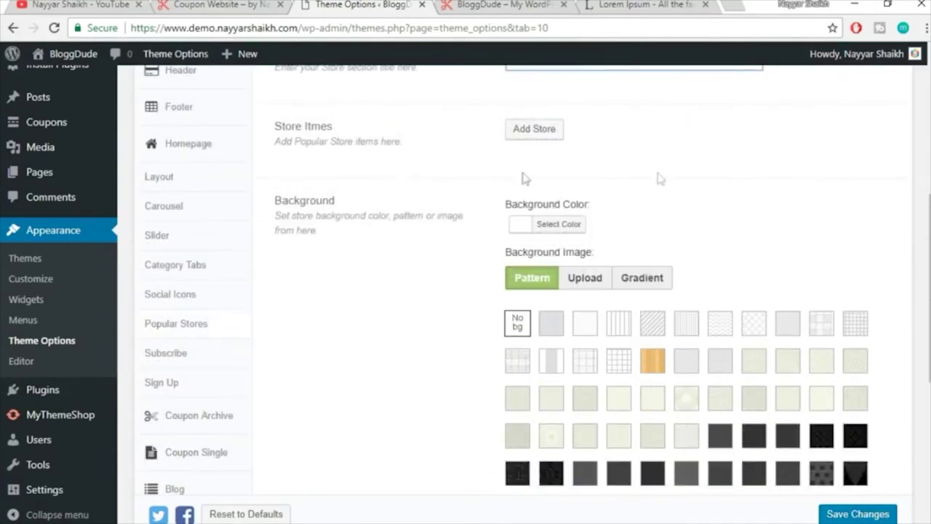
drag(275, 131, 373, 141)
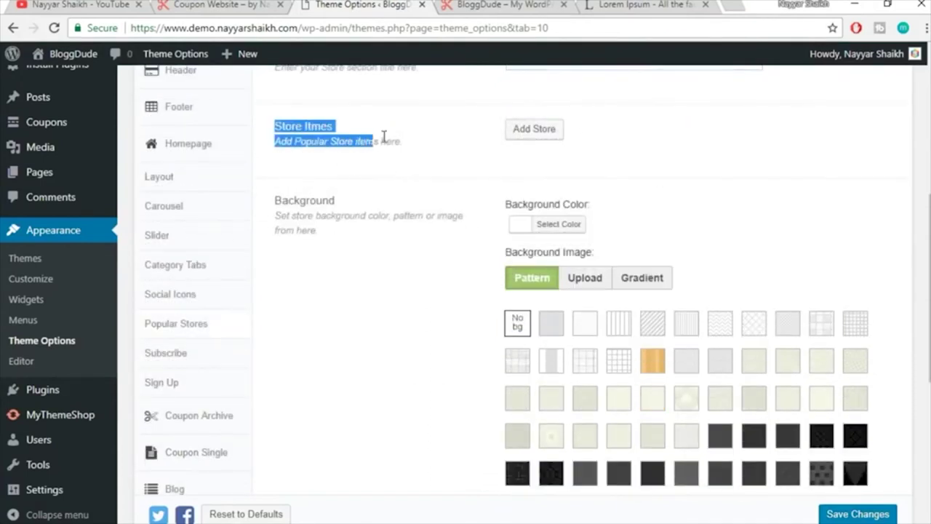
click(383, 138)
drag(306, 131, 275, 131)
click(526, 131)
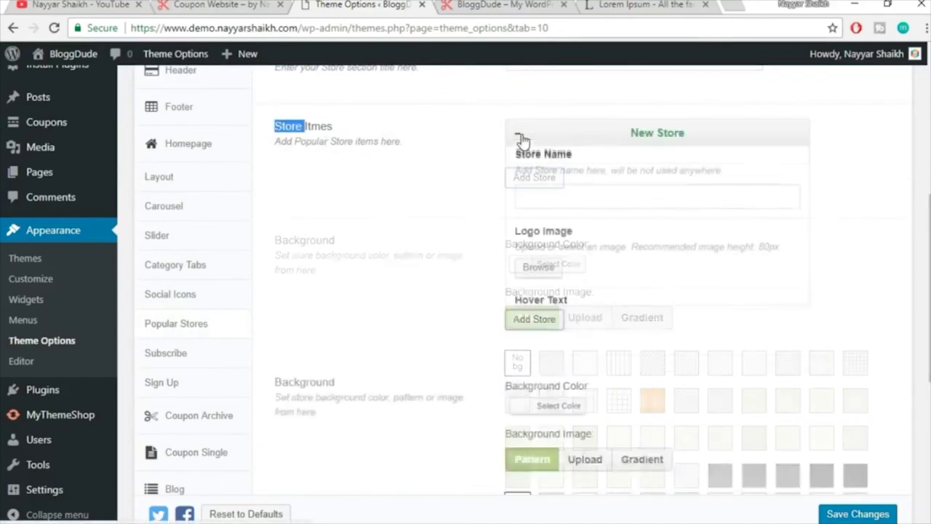
Name the store Amazon, checking the live Amazon tile, and browse for its logo
click(566, 205)
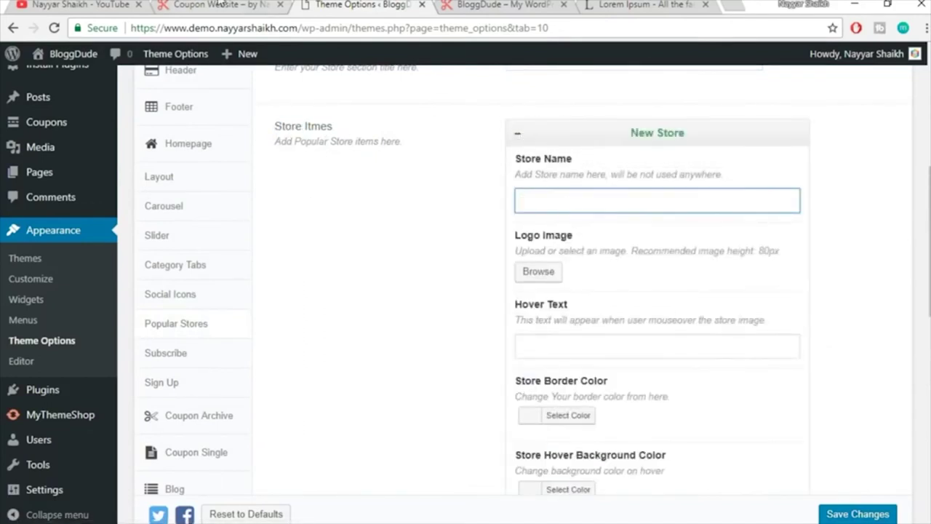
click(220, 5)
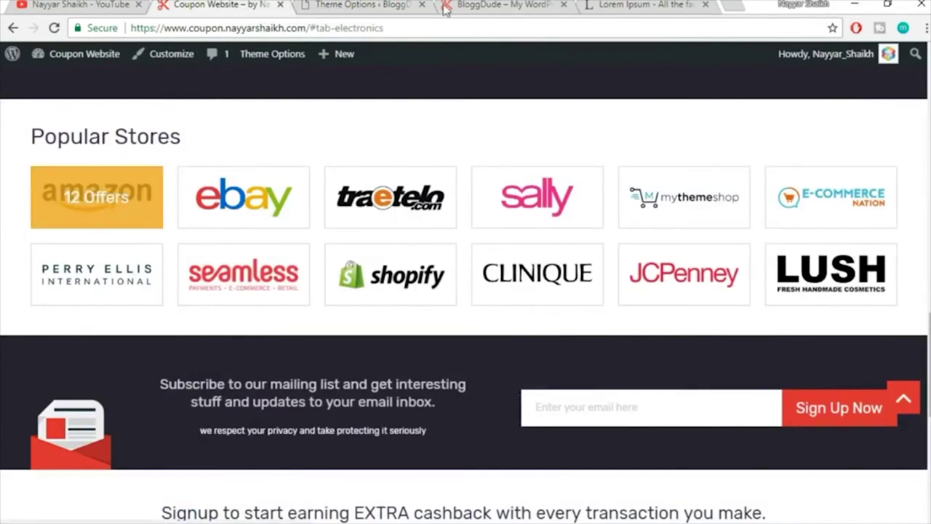
click(362, 5)
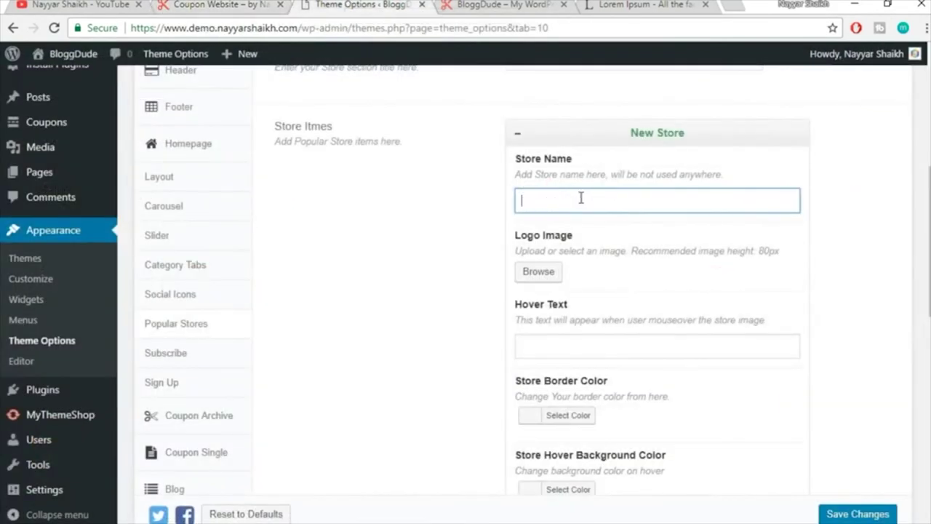
click(229, 4)
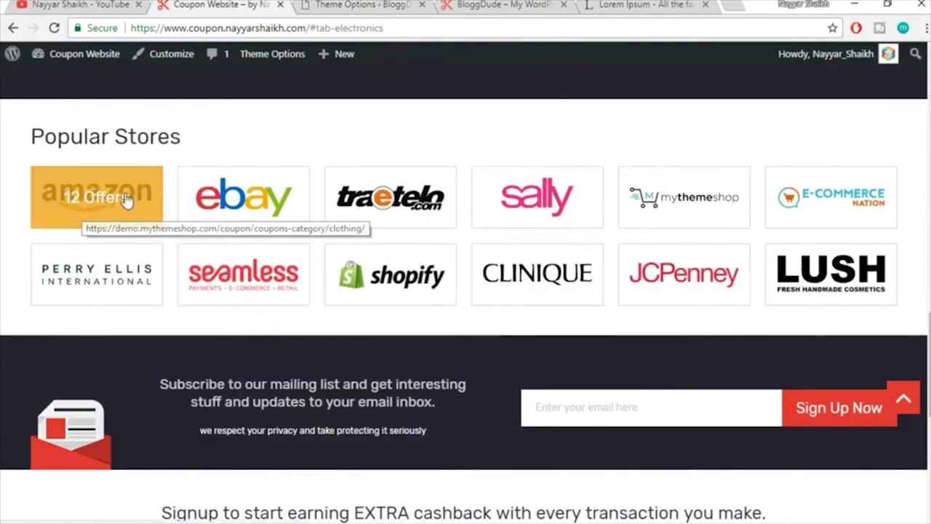
click(374, 4)
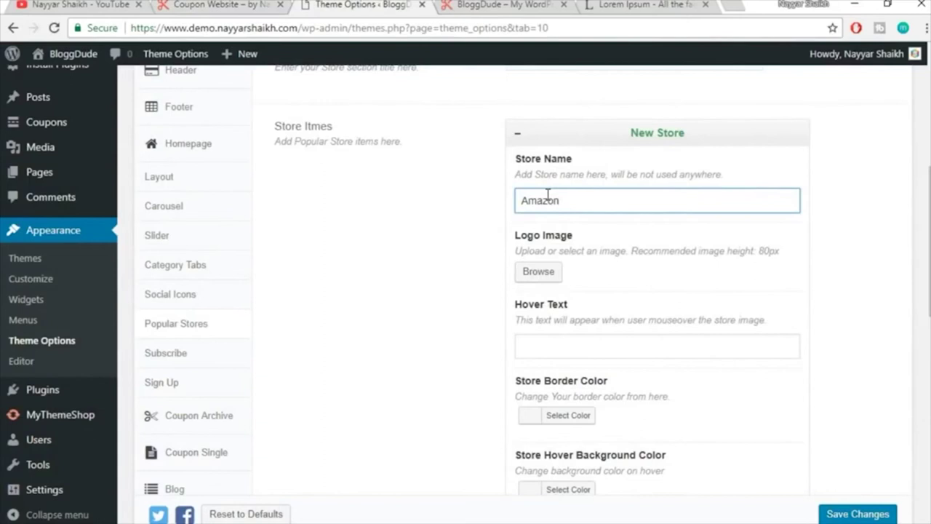
click(540, 271)
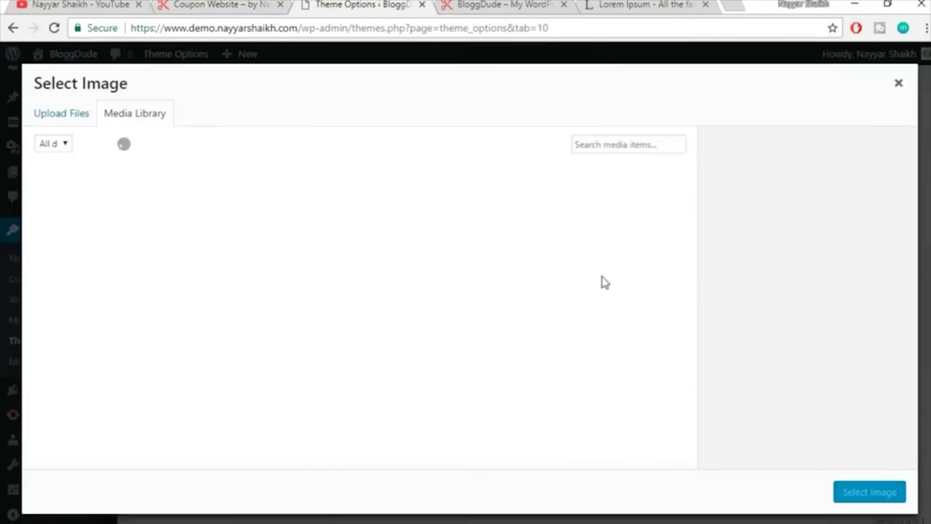
Select Amazon-Logo.png as the store's logo image
scroll(604, 284, down, 4)
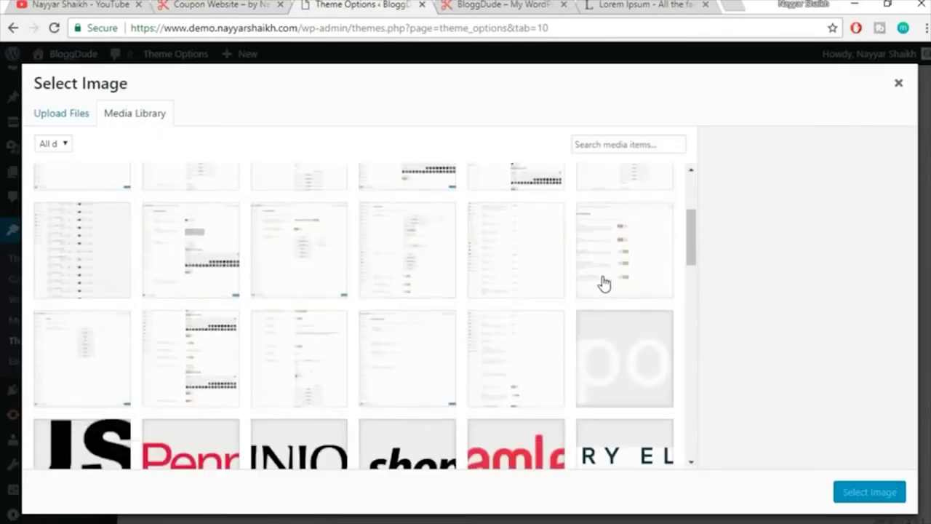
click(410, 387)
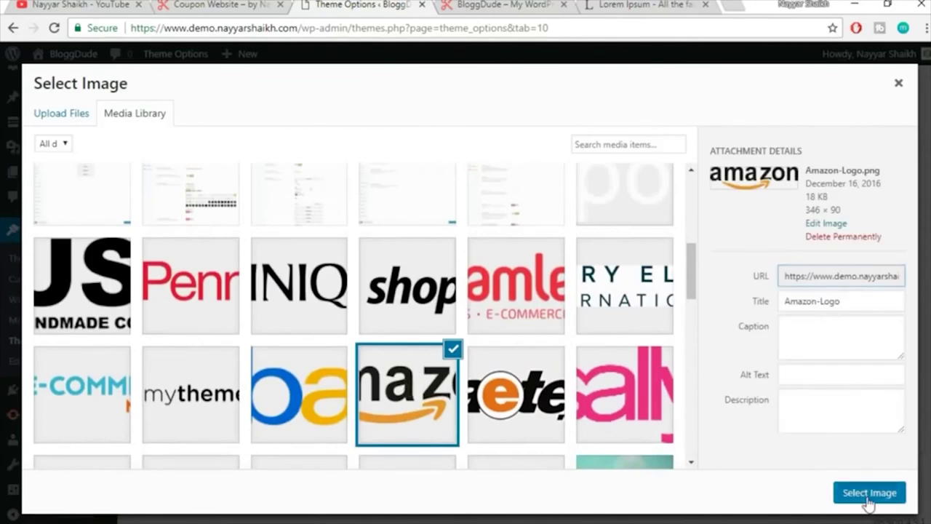
click(869, 491)
Set the Amazon store's hover text to '12 Offers', leaving the link as '#'
scroll(819, 351, down, 2)
click(566, 244)
click(214, 4)
mouse_move(85, 225)
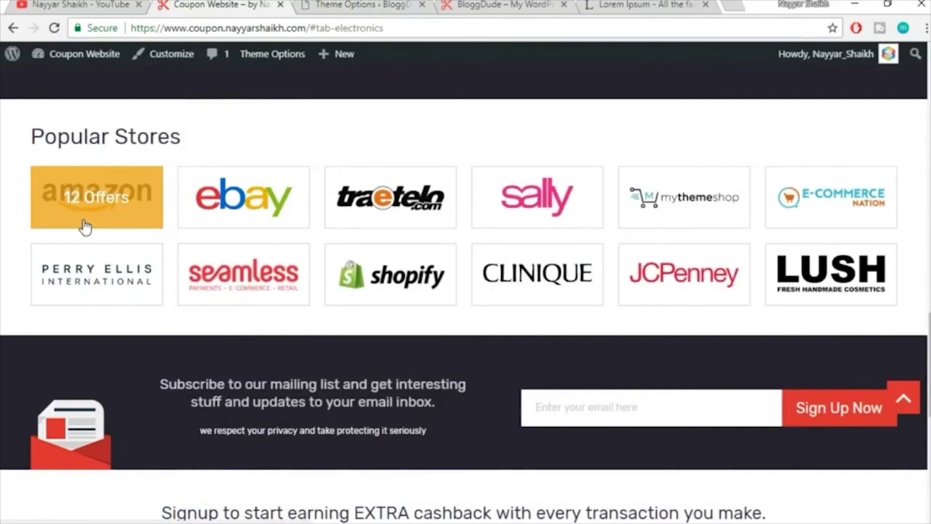
key(ctrl+Tab)
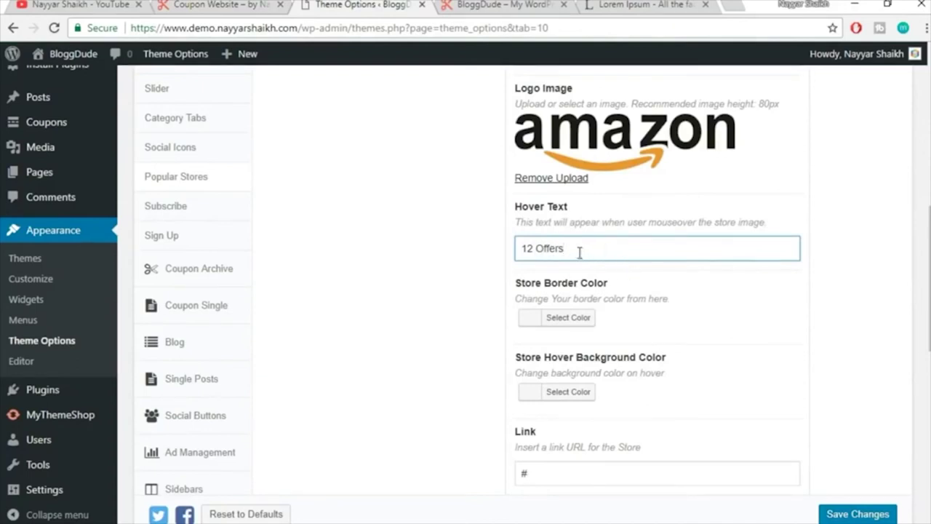
drag(563, 249, 535, 248)
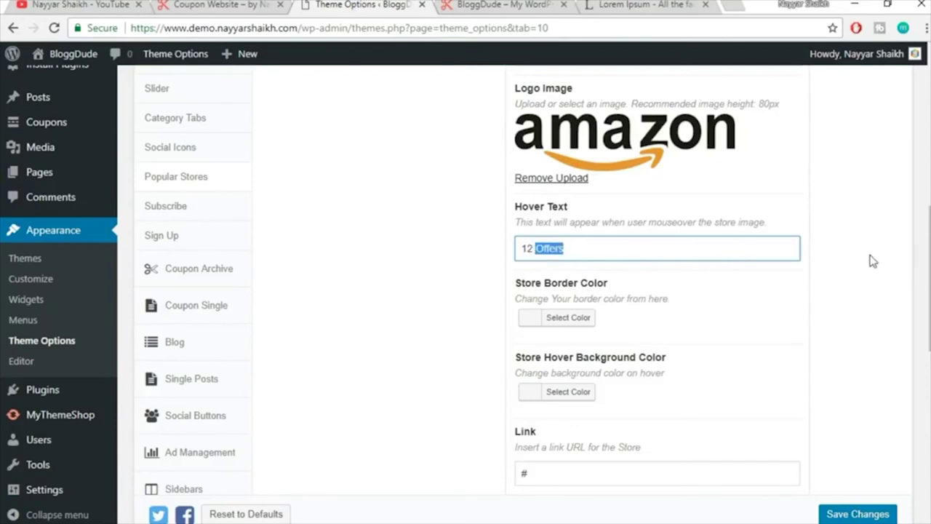
scroll(893, 267, down, 1)
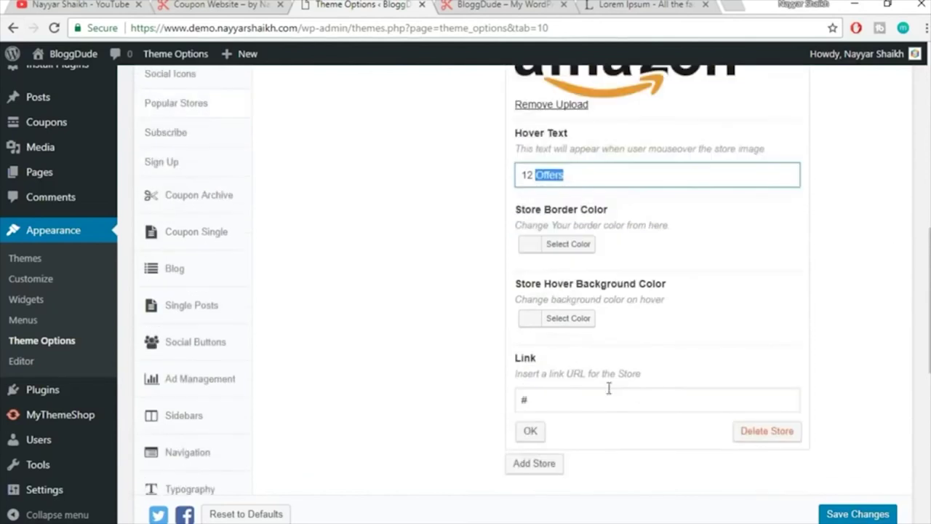
double_click(556, 404)
click(902, 339)
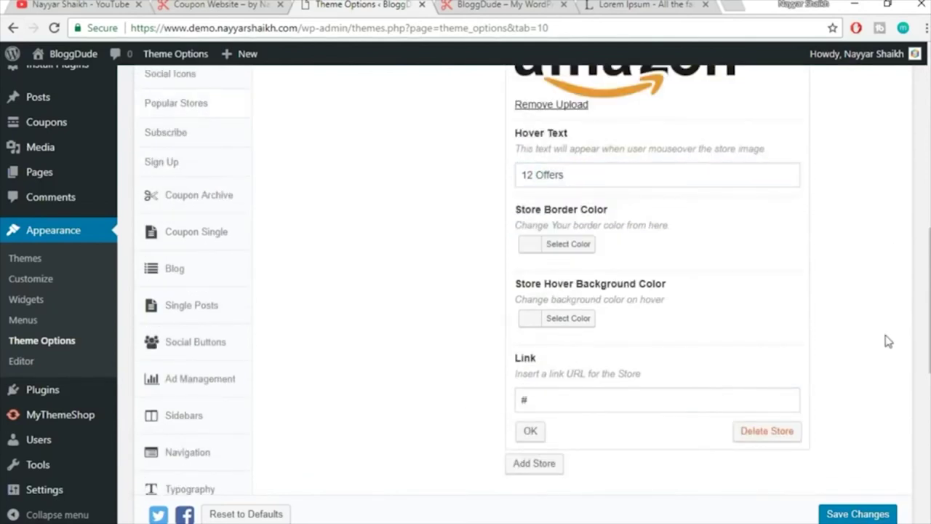
scroll(888, 341, up, 1)
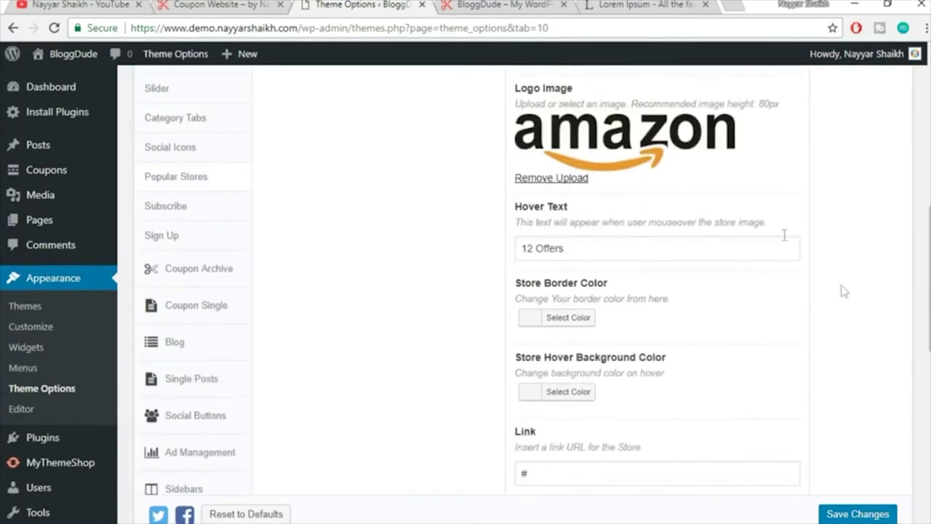
scroll(761, 311, down, 1)
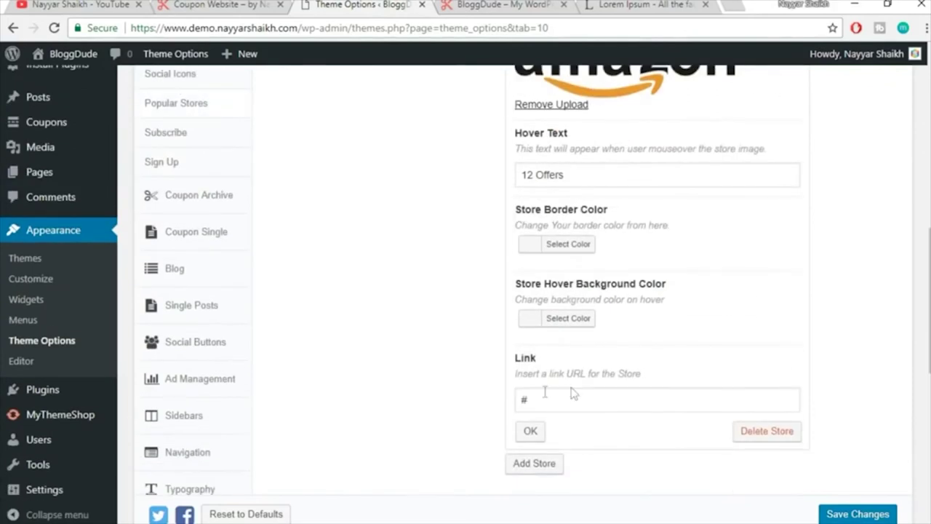
drag(537, 391, 500, 399)
click(531, 431)
Reopen the Amazon store item and compare with the live eBay tile's hover overlay
scroll(806, 333, up, 2)
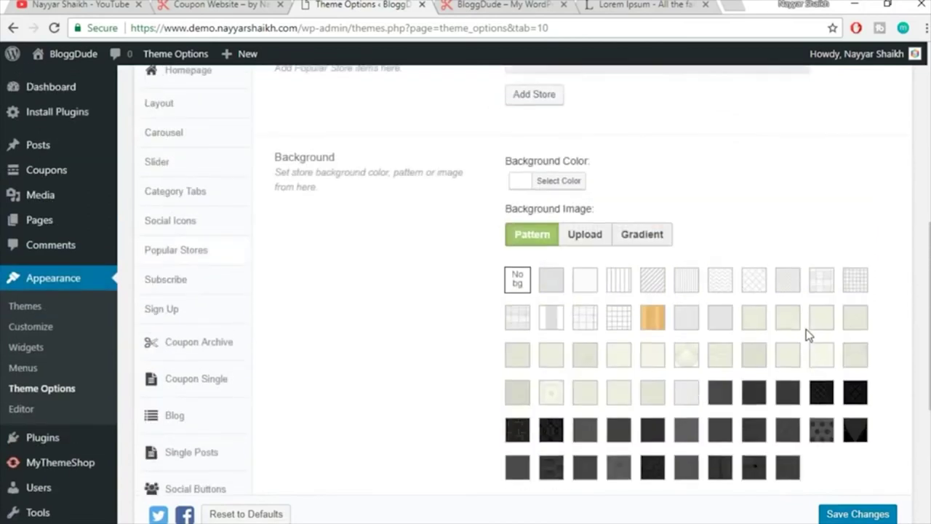
scroll(806, 329, up, 2)
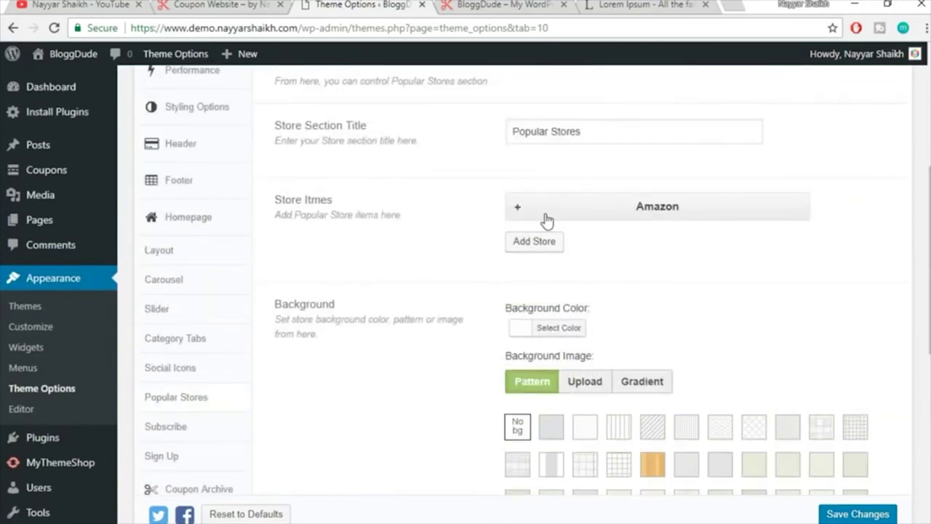
click(546, 218)
scroll(852, 249, down, 3)
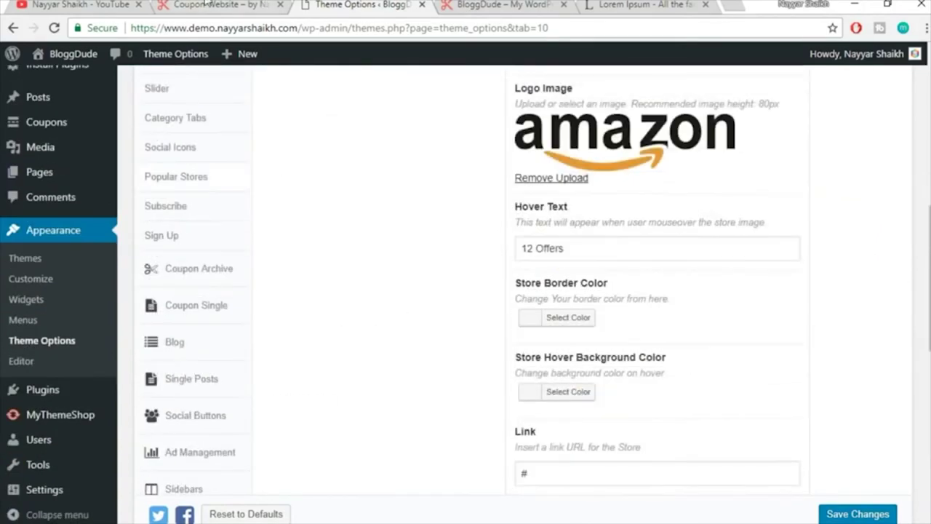
click(206, 5)
mouse_move(224, 193)
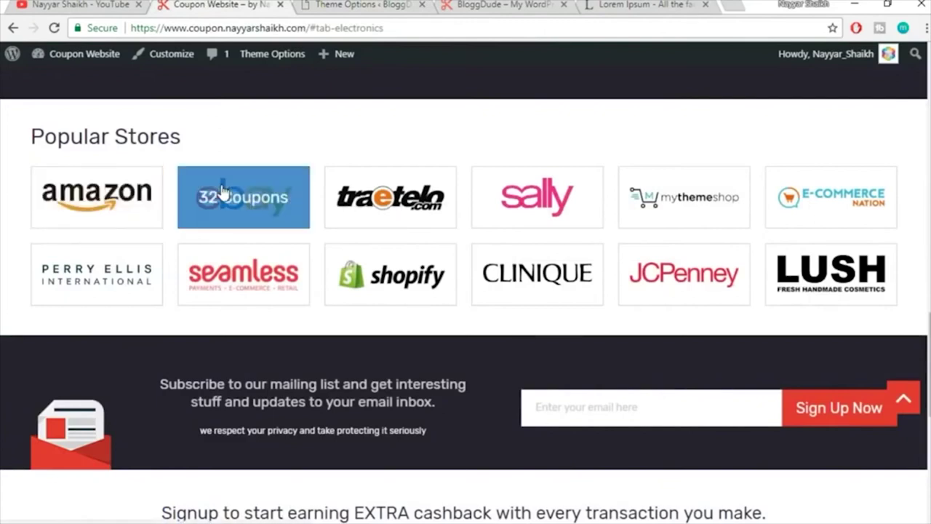
mouse_move(127, 204)
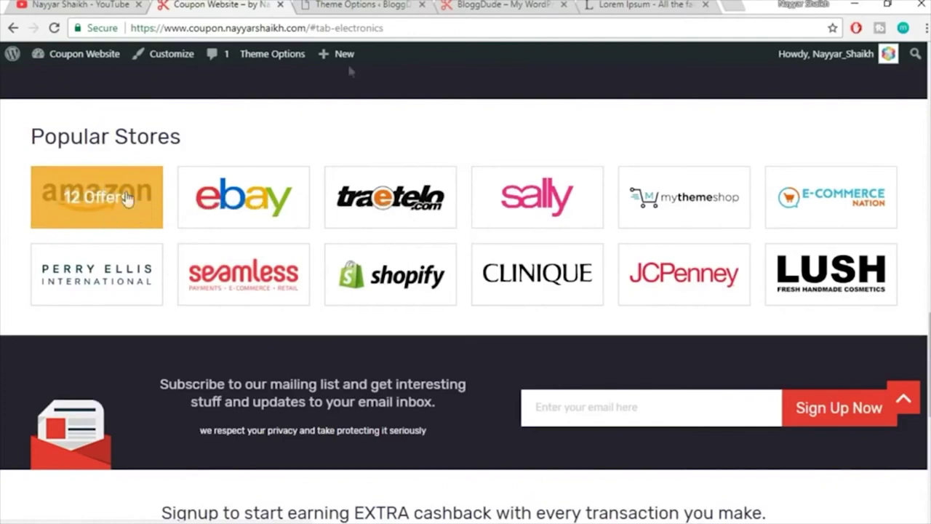
click(407, 6)
scroll(881, 214, down, 2)
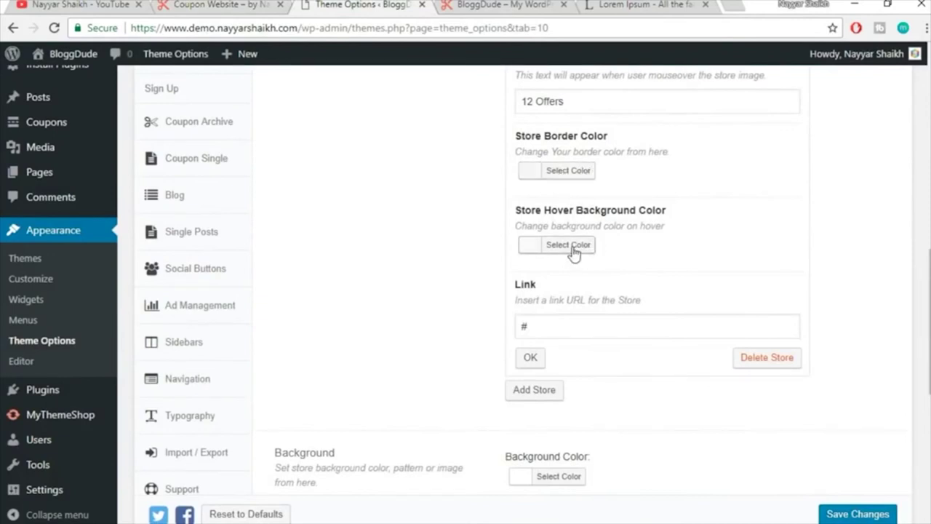
Give the Amazon store an orange #dd9933 hover background and save the theme options
click(574, 252)
scroll(733, 270, down, 1)
click(582, 342)
click(761, 199)
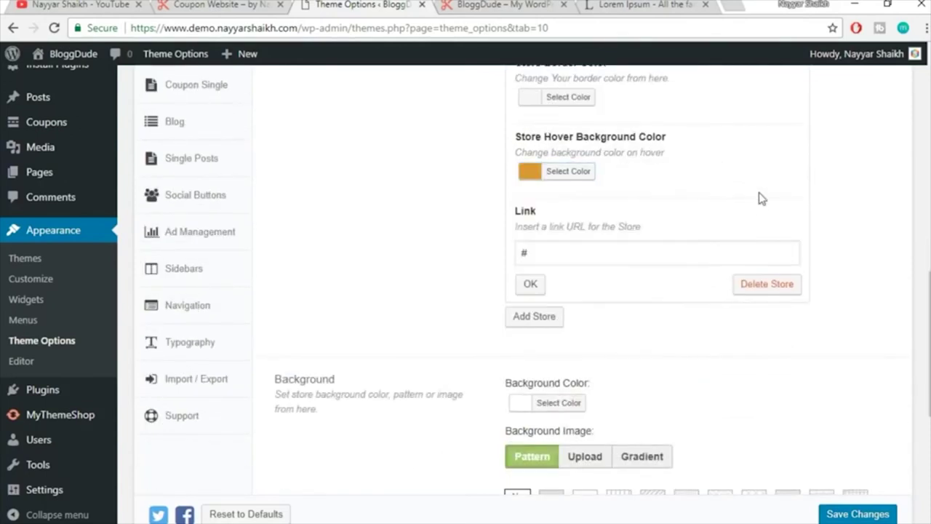
click(531, 283)
scroll(536, 286, down, 3)
click(848, 514)
click(521, 4)
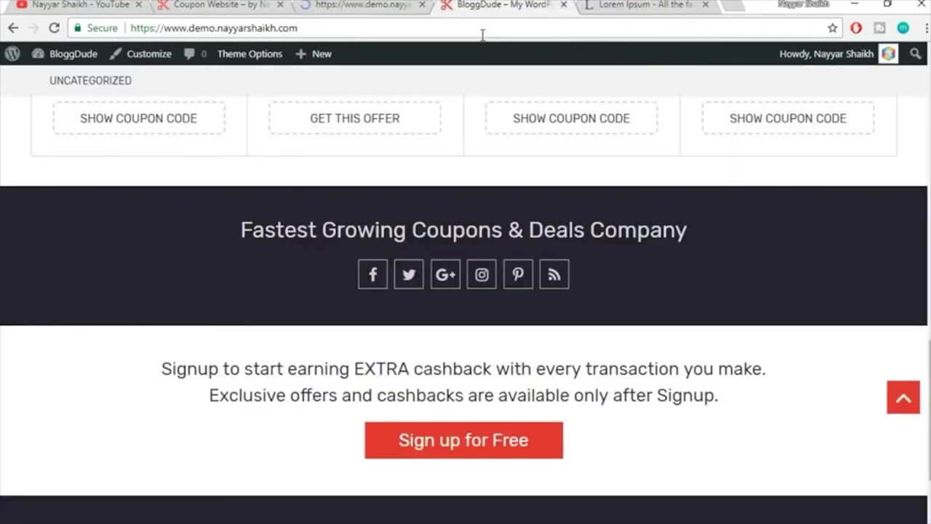
Reload the live site to see the Amazon tile's orange '12 Offers' hover, then return to Theme Options
click(482, 33)
key(Return)
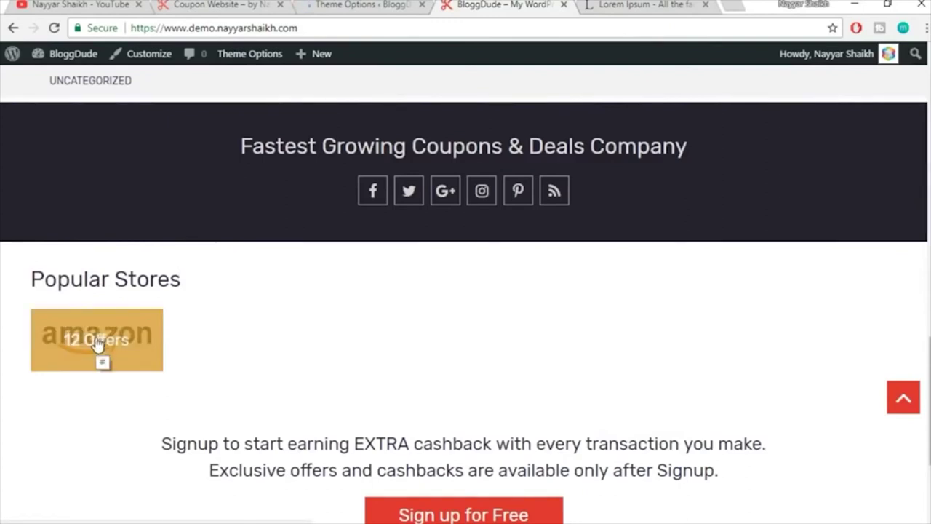
drag(135, 354, 91, 350)
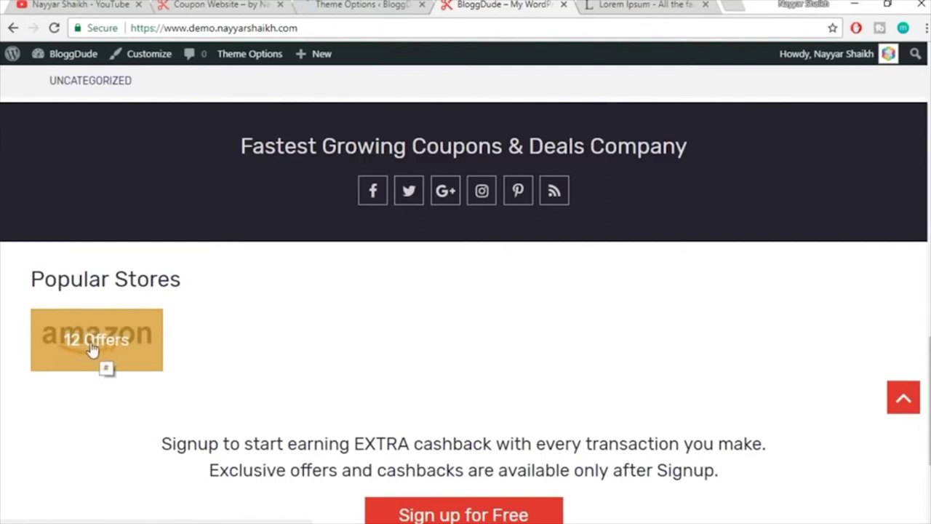
click(342, 6)
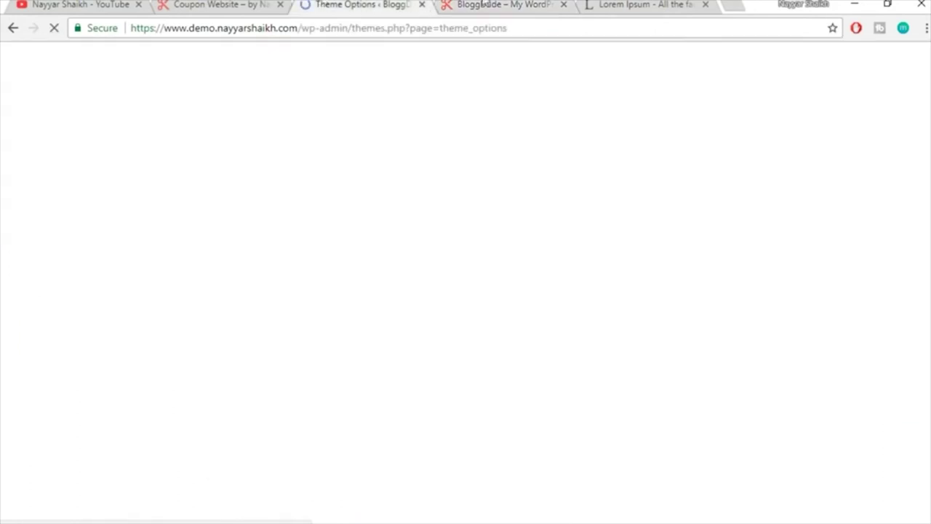
Add a new popular store named eBay and assign it the ebay-logo image
scroll(614, 280, down, 7)
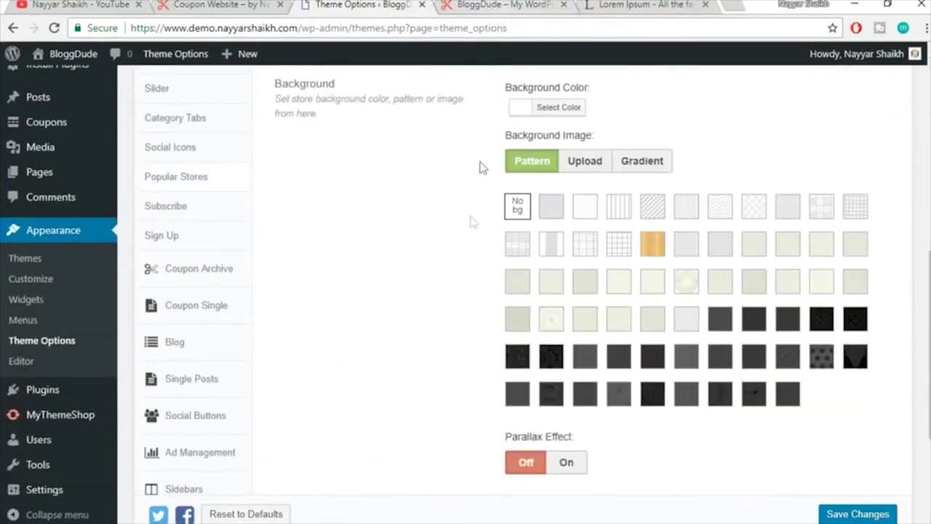
scroll(475, 222, up, 4)
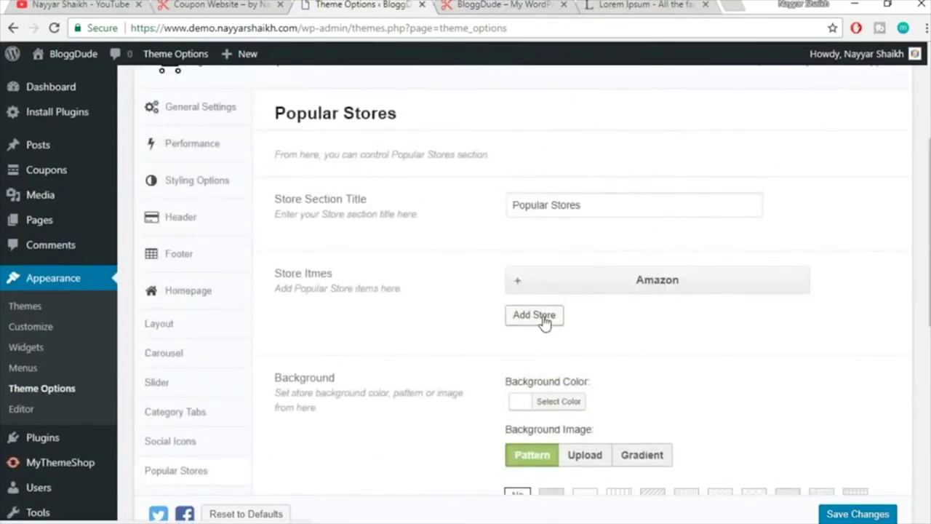
click(538, 316)
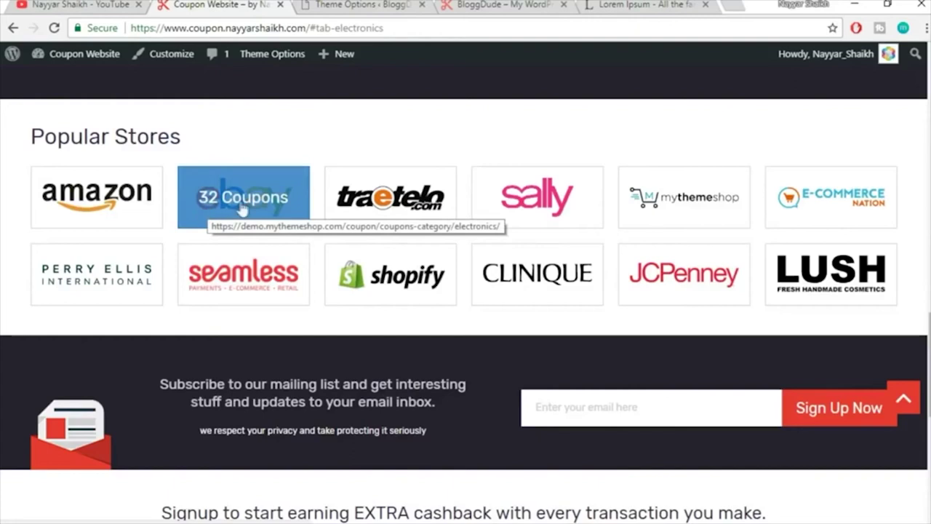
click(356, 5)
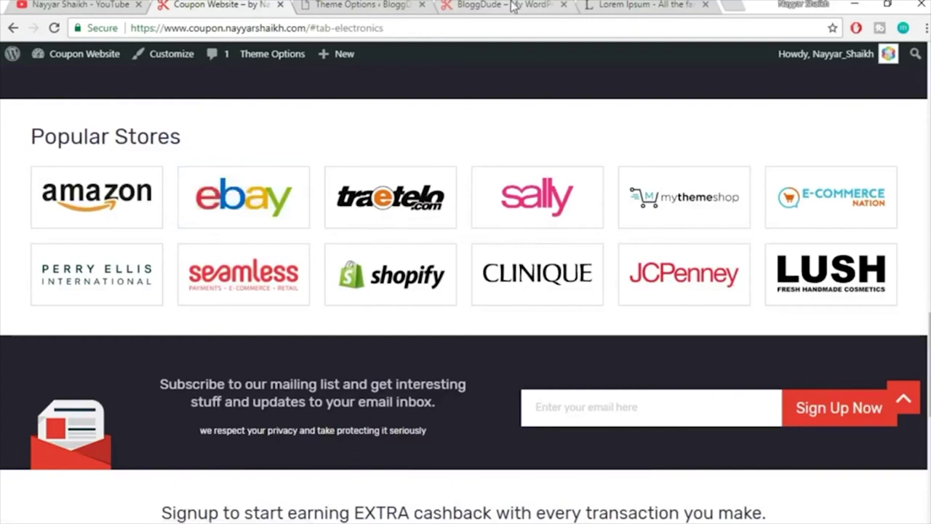
click(590, 387)
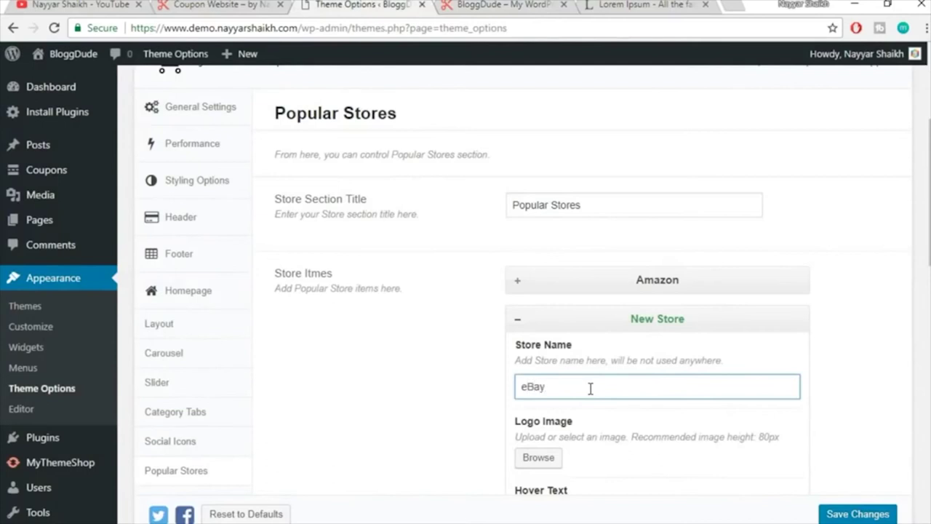
scroll(553, 321, down, 3)
click(544, 311)
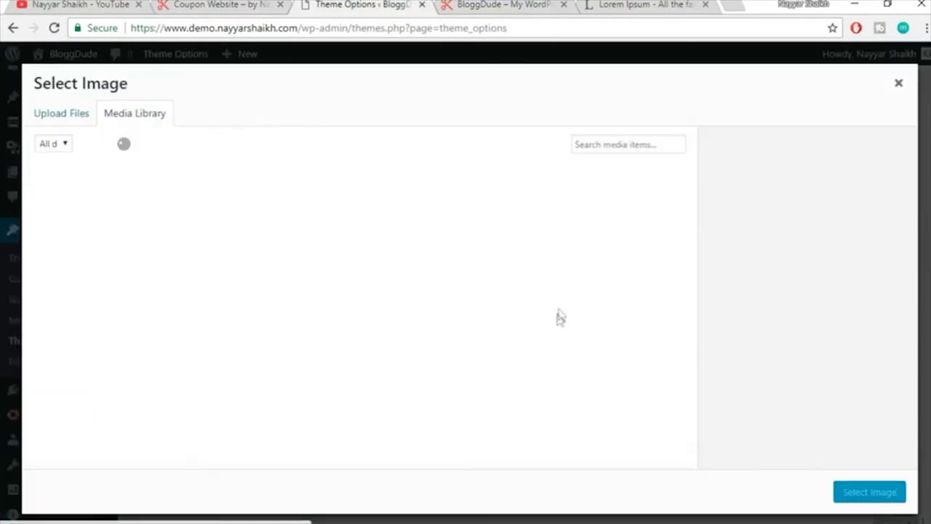
scroll(439, 300, down, 5)
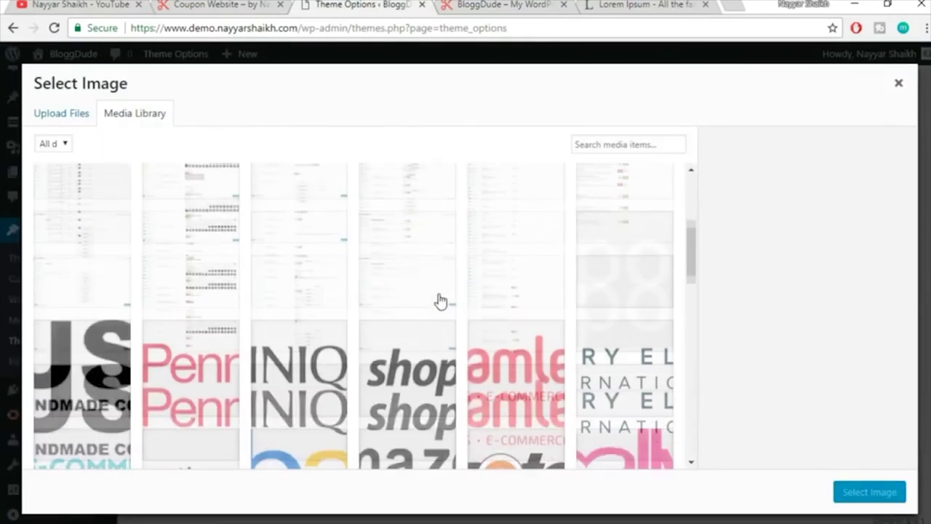
click(270, 258)
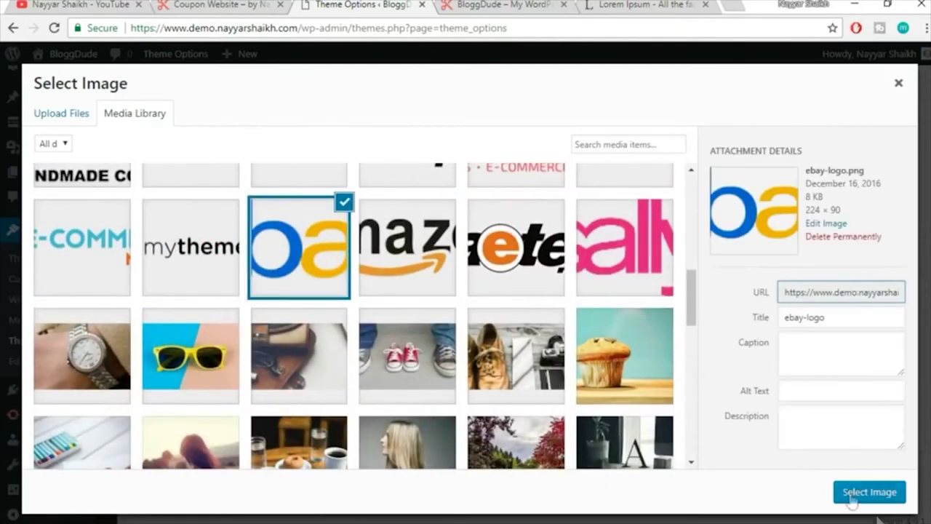
click(865, 493)
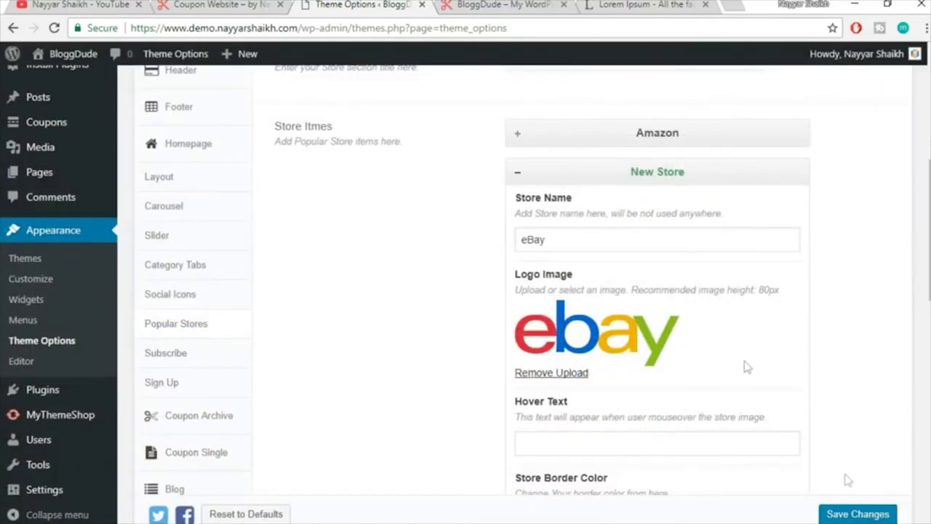
Give the eBay store hover text '23 Coupons' and a blue hover background
scroll(744, 366, down, 2)
click(586, 298)
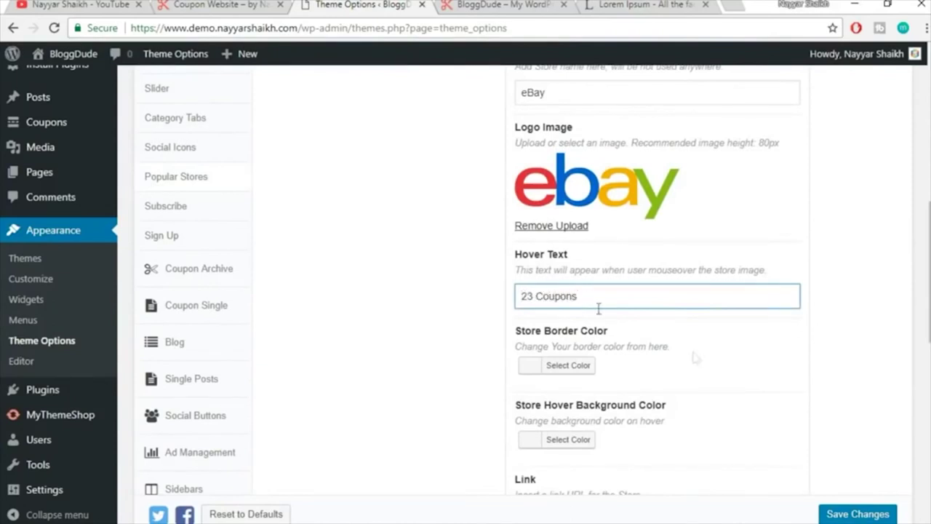
scroll(598, 308, down, 1)
click(571, 376)
scroll(852, 339, down, 2)
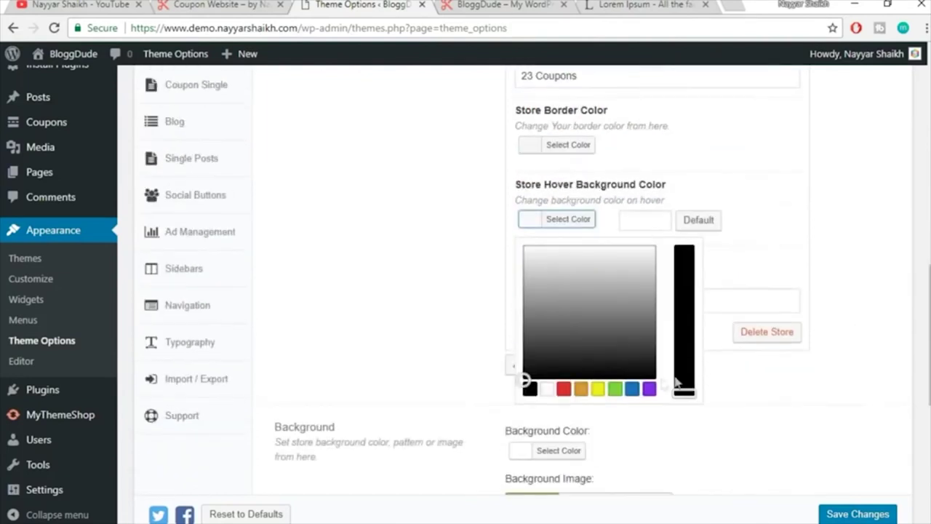
click(632, 389)
click(821, 241)
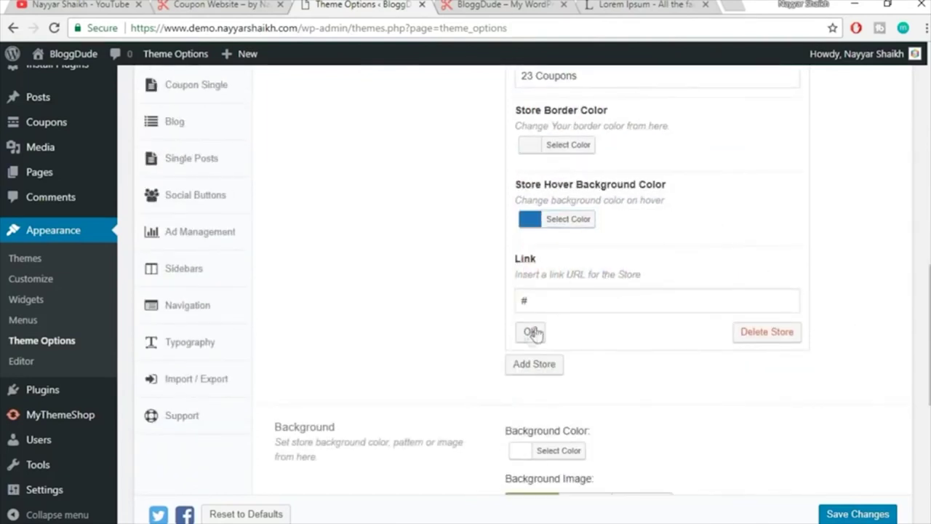
click(534, 333)
scroll(575, 353, up, 4)
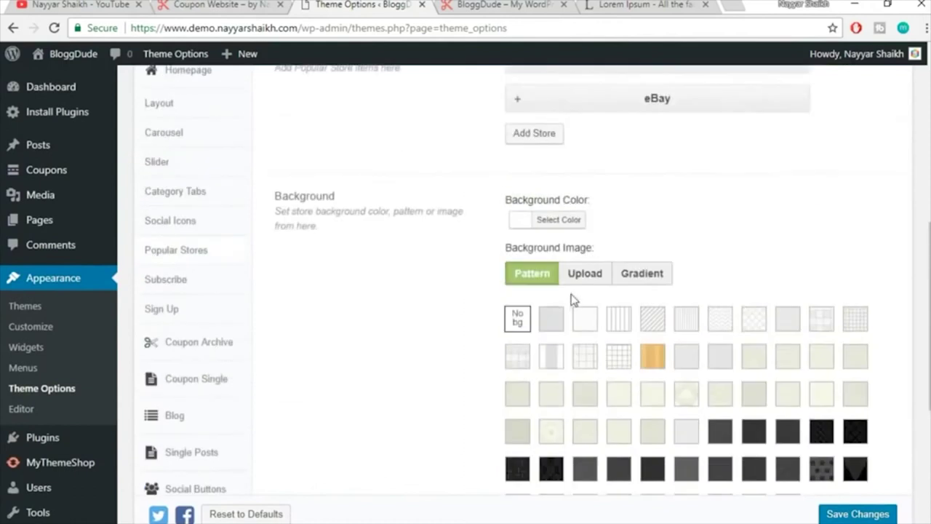
scroll(573, 300, up, 1)
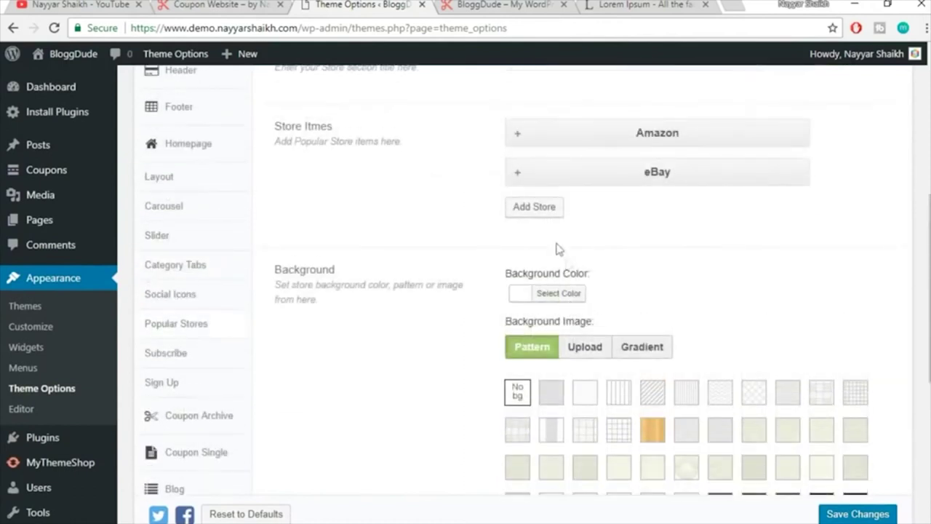
click(537, 208)
Name the new store Traetelo and assign it the Traetelo logo
click(222, 6)
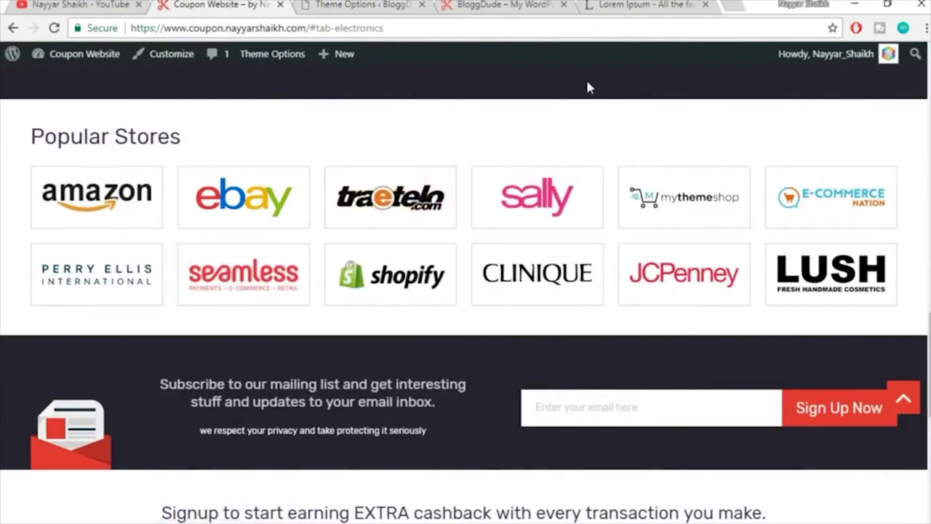
click(595, 286)
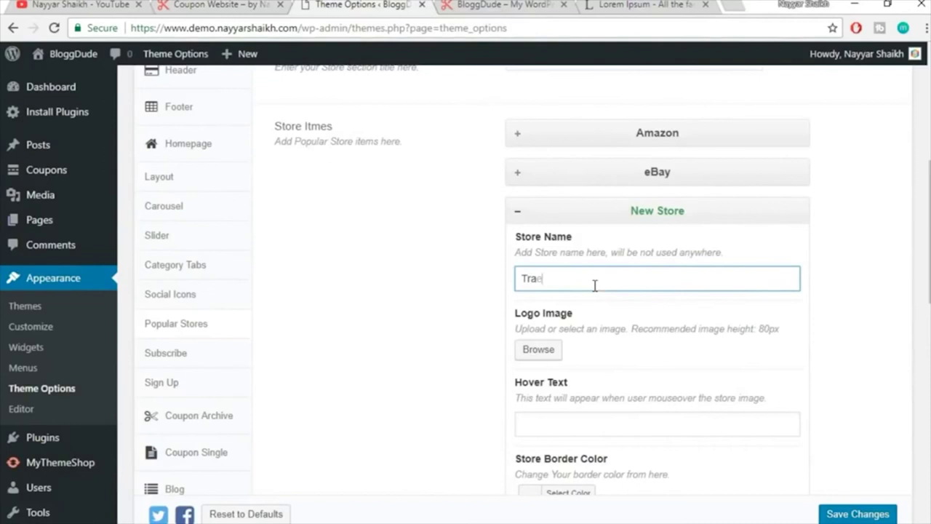
text(Traetelo)
key(Tab)
click(555, 352)
click(519, 226)
click(864, 502)
Set Traetelo's hover text to '10 Deals' and its hover background to red
scroll(749, 439, down, 4)
click(584, 323)
scroll(689, 304, down, 2)
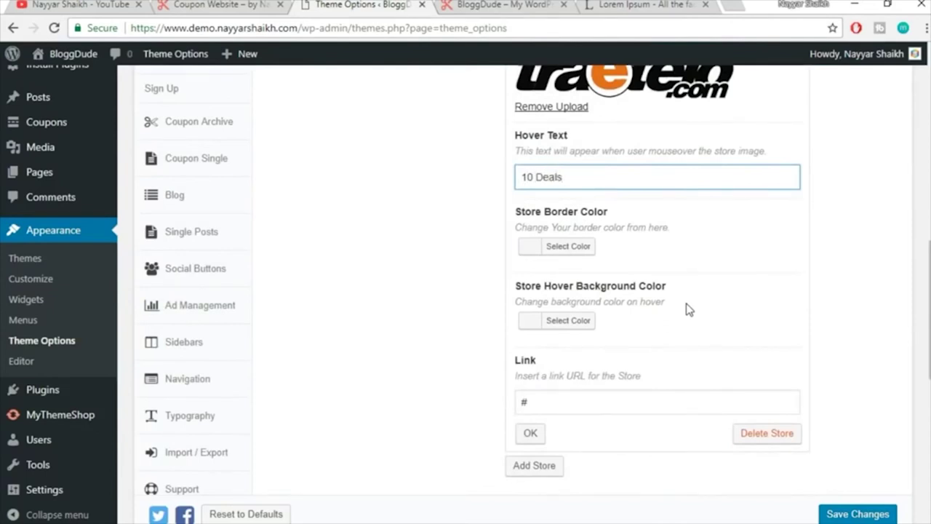
click(582, 325)
scroll(713, 395, down, 1)
scroll(713, 395, down, 1)
click(564, 417)
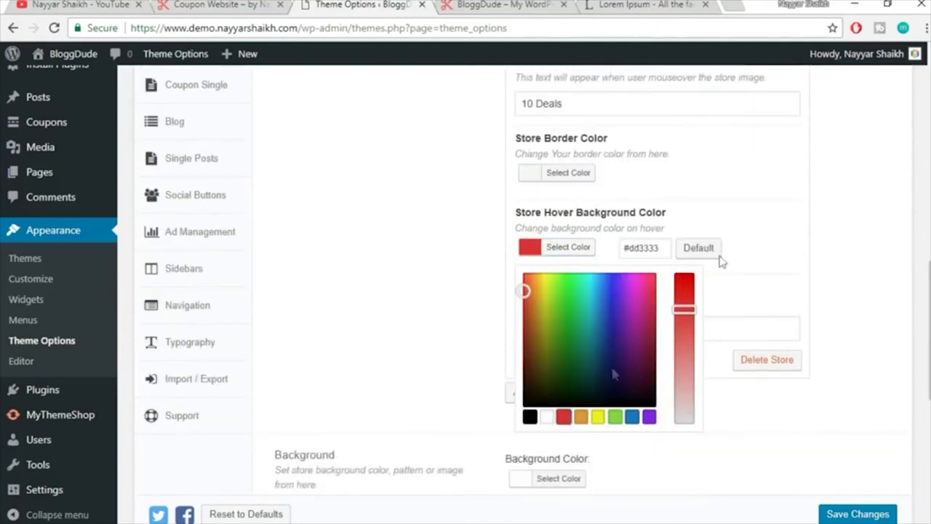
click(760, 231)
scroll(592, 349, down, 7)
scroll(601, 347, up, 3)
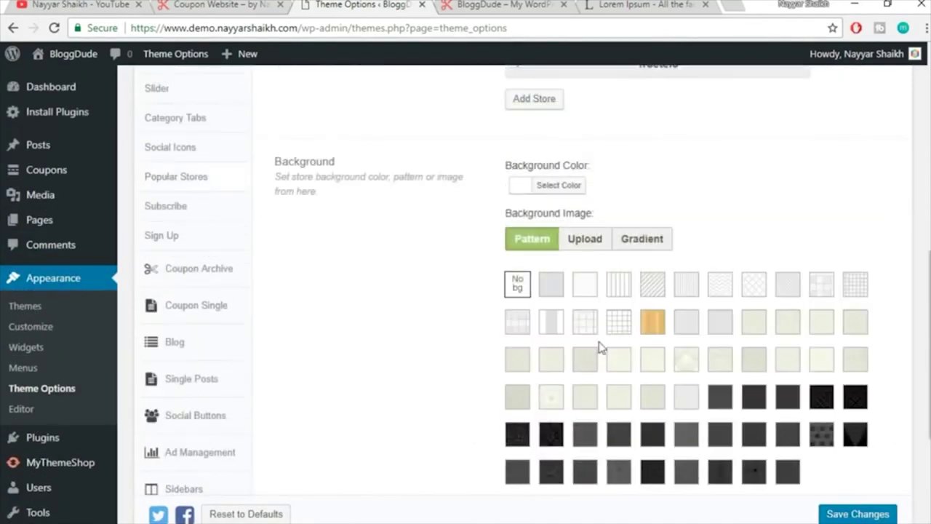
scroll(575, 331, up, 3)
click(549, 329)
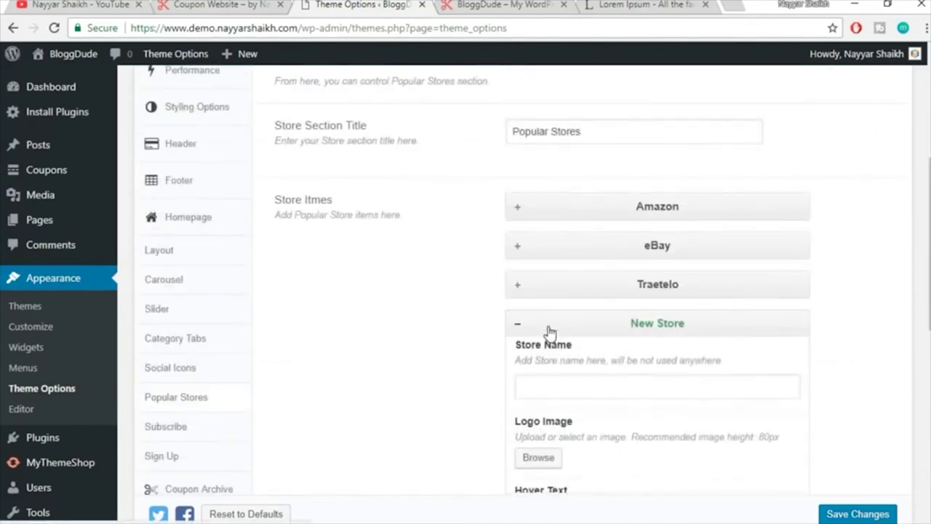
Name the fourth store Sally and assign it the Sally logo
click(260, 4)
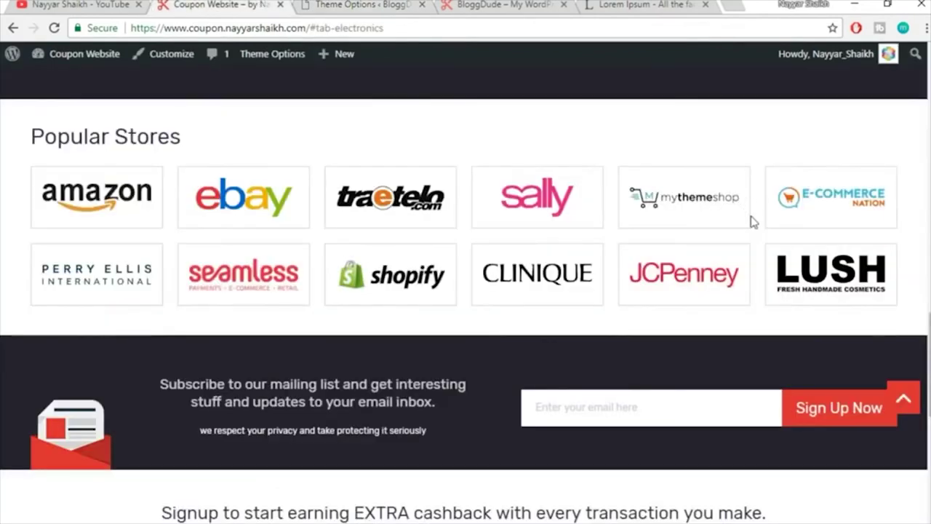
click(325, 4)
scroll(670, 341, down, 2)
click(588, 317)
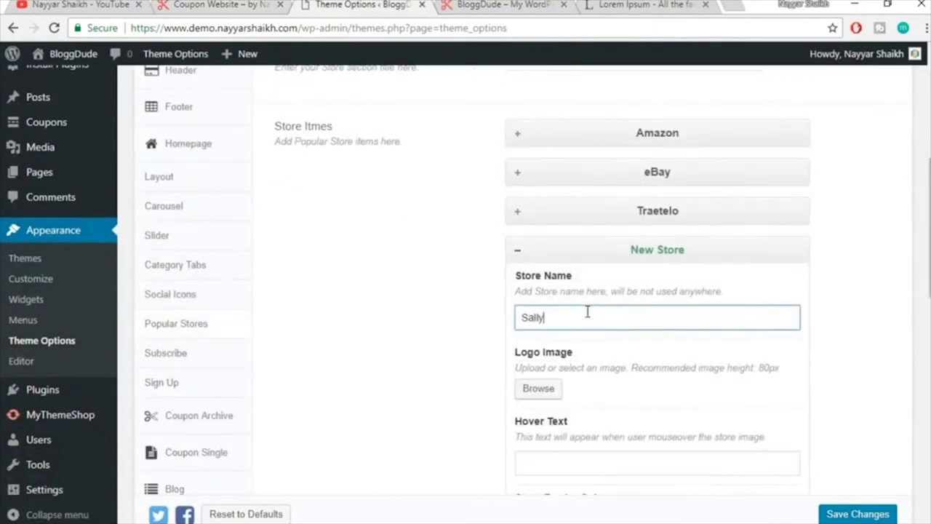
scroll(587, 312, down, 3)
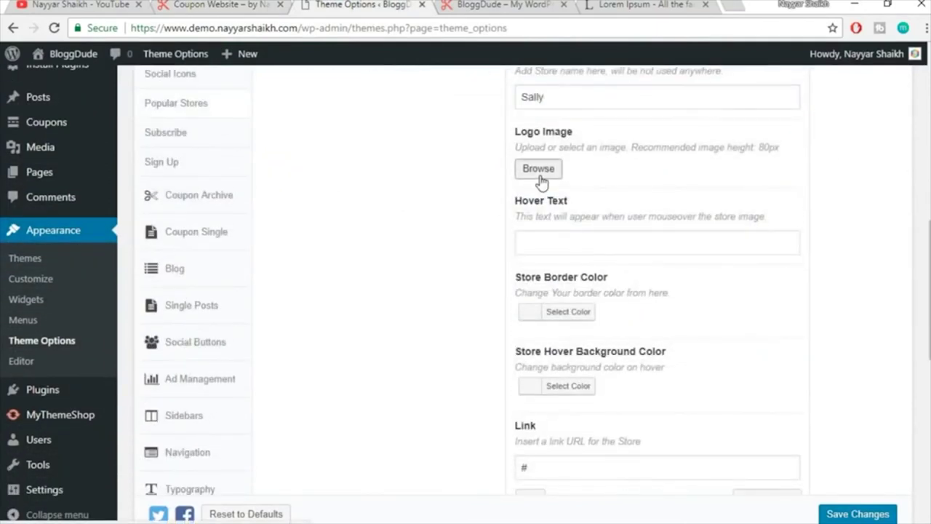
click(539, 167)
click(635, 227)
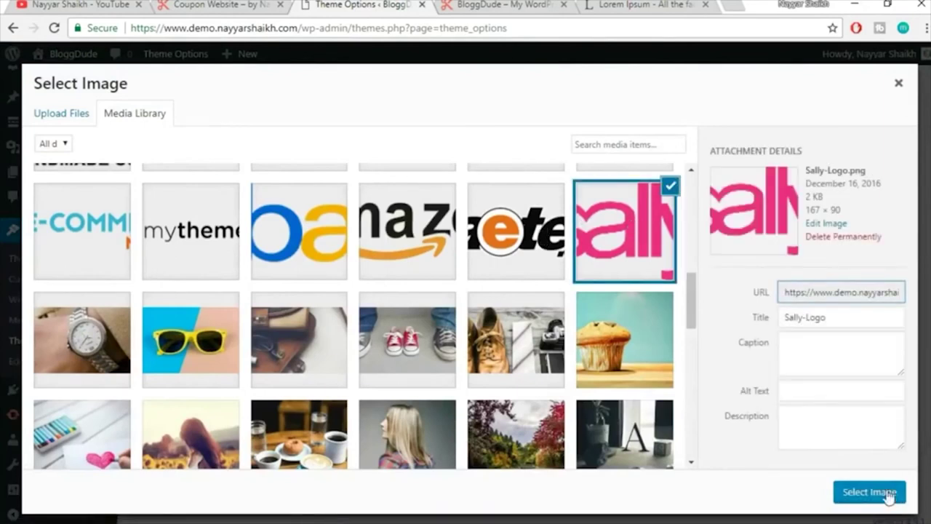
click(886, 493)
Give Sally '5 Offers' hover text and a pink #ff3a7e hover background, then compare with the demo site
scroll(804, 323, down, 1)
click(601, 226)
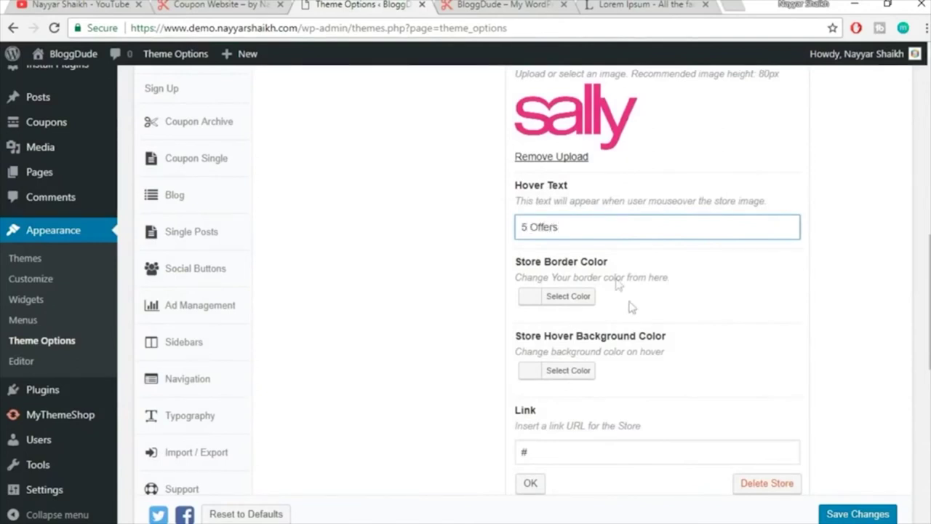
click(578, 378)
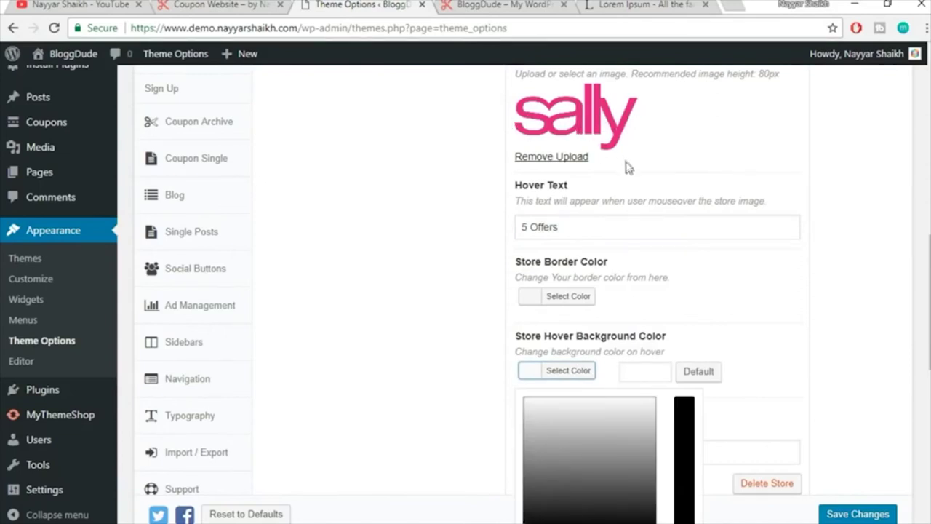
scroll(626, 166, down, 2)
click(564, 393)
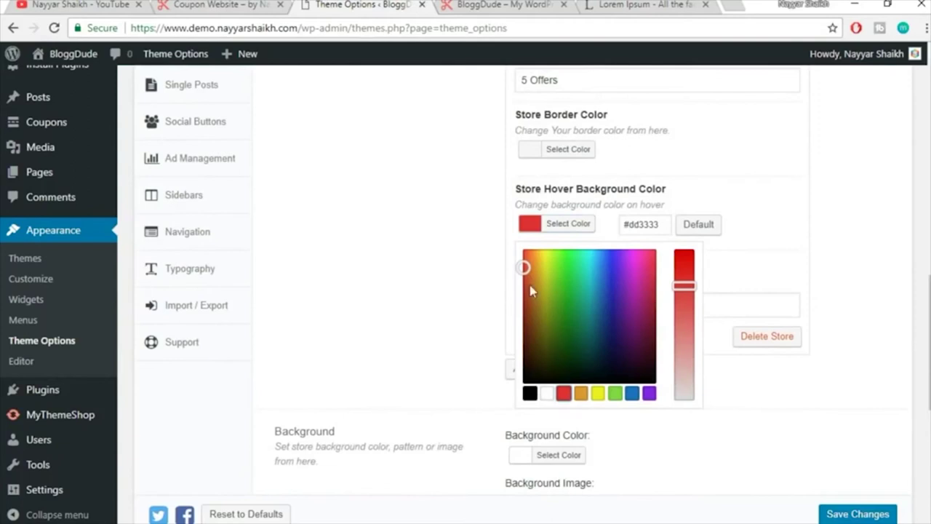
mouse_move(527, 267)
mouse_down()
mouse_move(631, 260)
mouse_move(642, 246)
mouse_move(625, 239)
mouse_move(650, 251)
mouse_up()
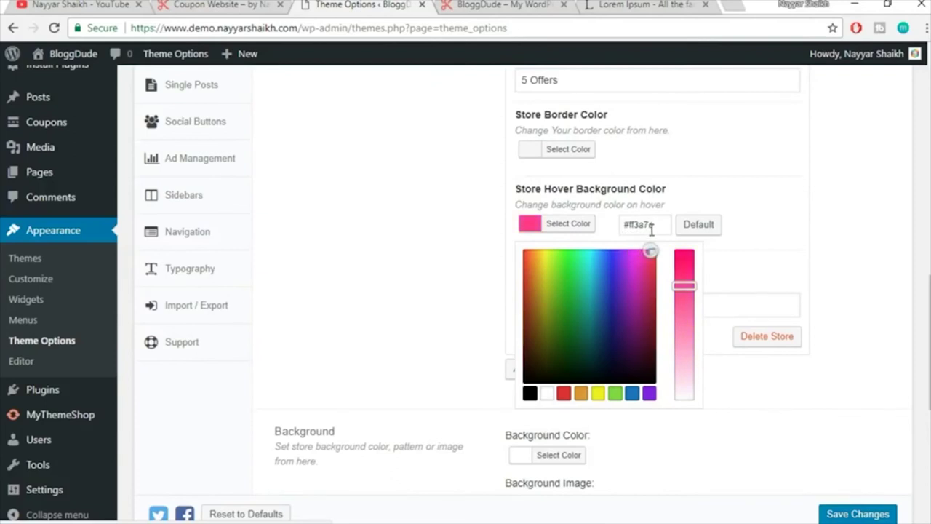
click(786, 260)
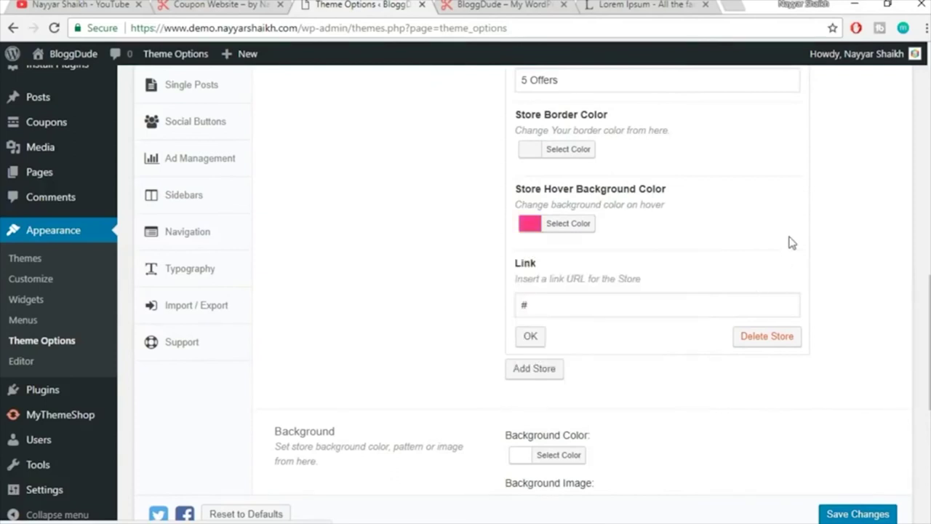
click(547, 339)
click(274, 5)
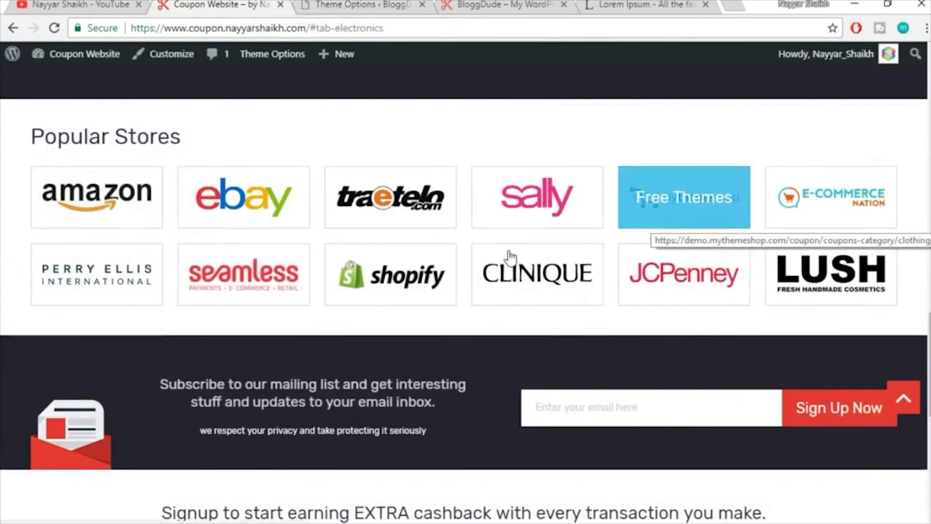
click(359, 4)
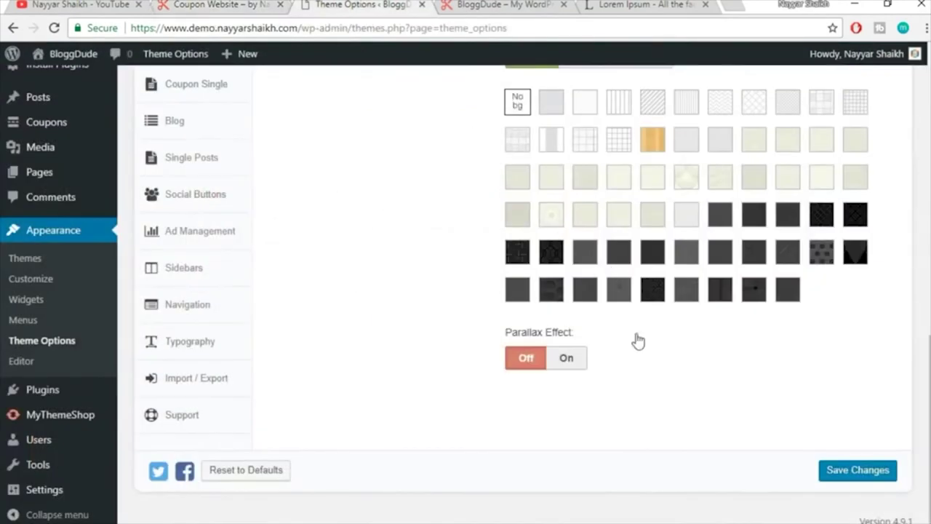
Add a Shopify store entry and assign it the Shopify logo
scroll(614, 373, up, 5)
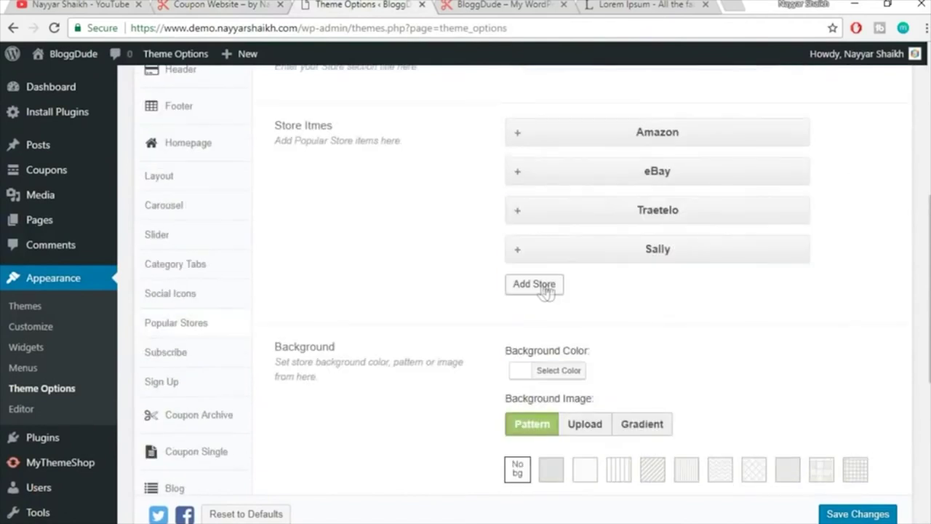
click(542, 286)
click(602, 350)
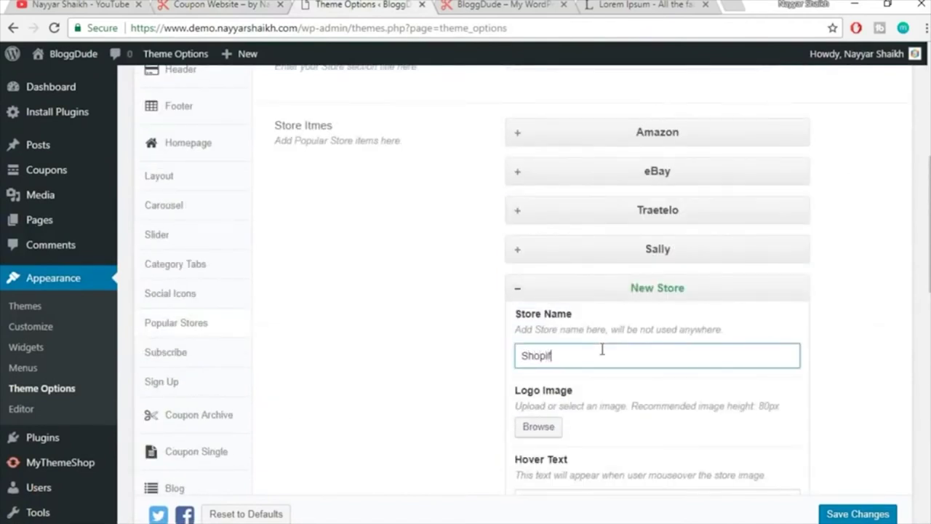
scroll(609, 359, down, 2)
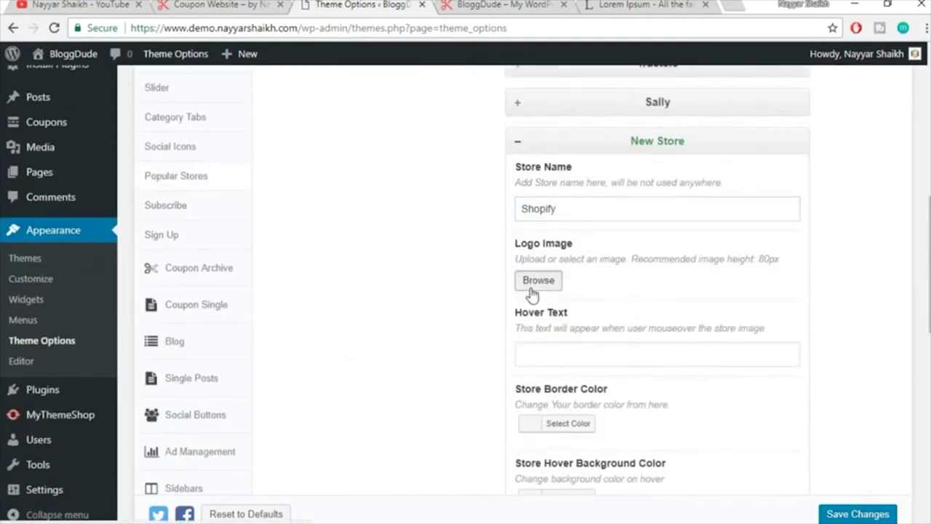
click(537, 280)
scroll(320, 325, up, 2)
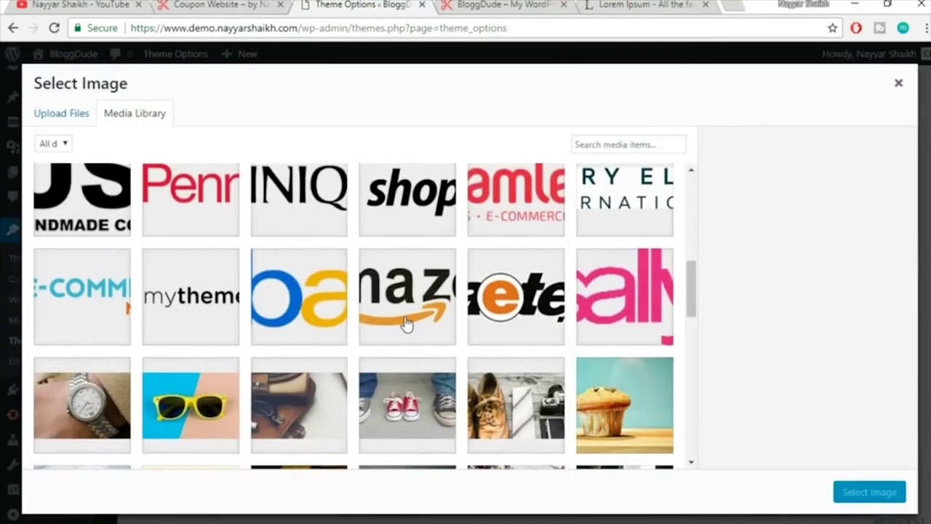
scroll(277, 343, up, 1)
scroll(277, 344, up, 1)
click(367, 348)
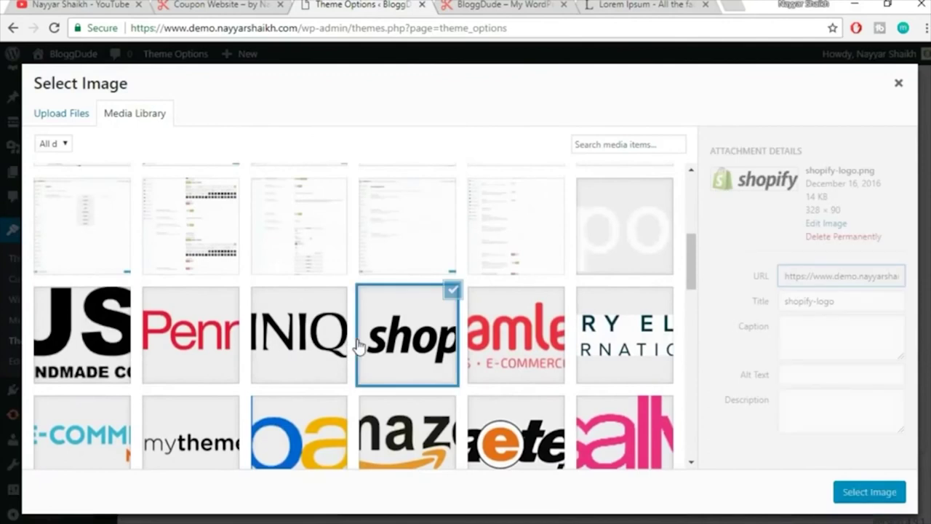
click(881, 494)
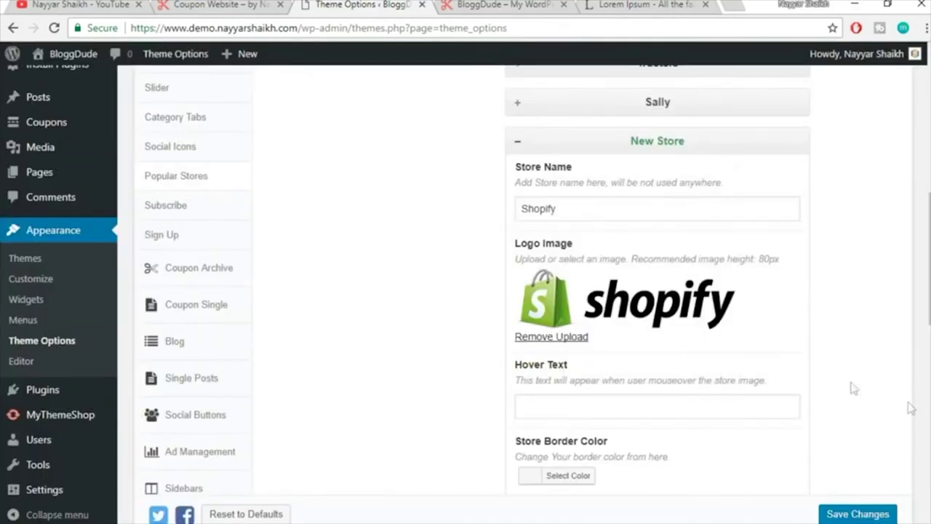
Set Shopify's hover background to green #81d742, then compare with the demo coupon site
scroll(567, 310, down, 2)
scroll(578, 329, down, 1)
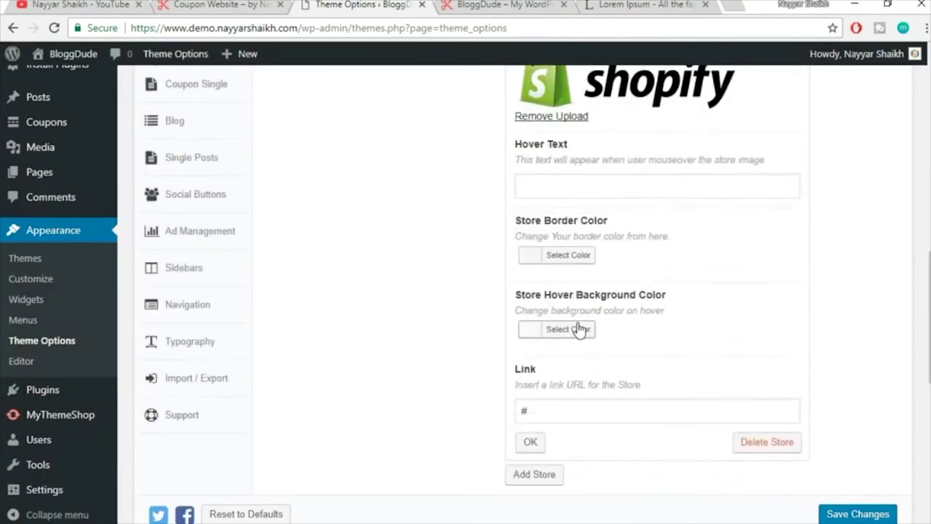
click(579, 331)
scroll(783, 321, down, 1)
click(614, 425)
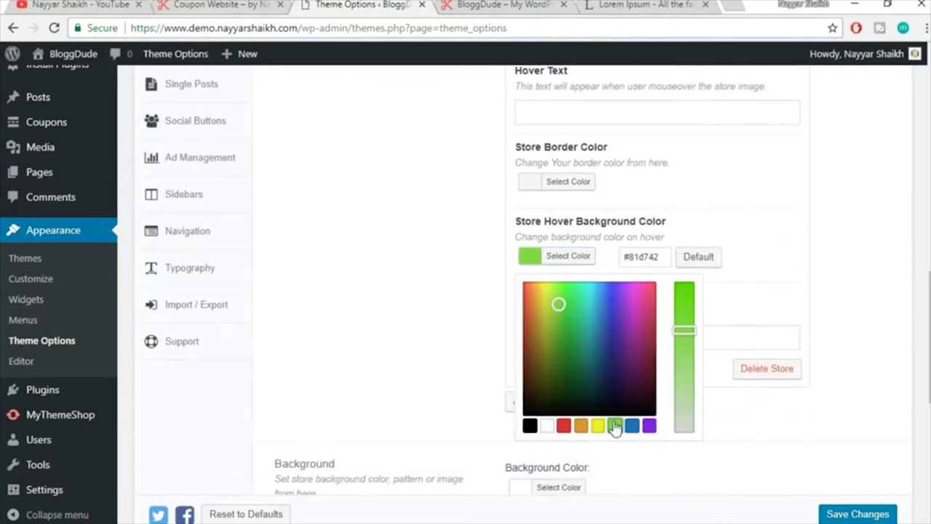
click(813, 287)
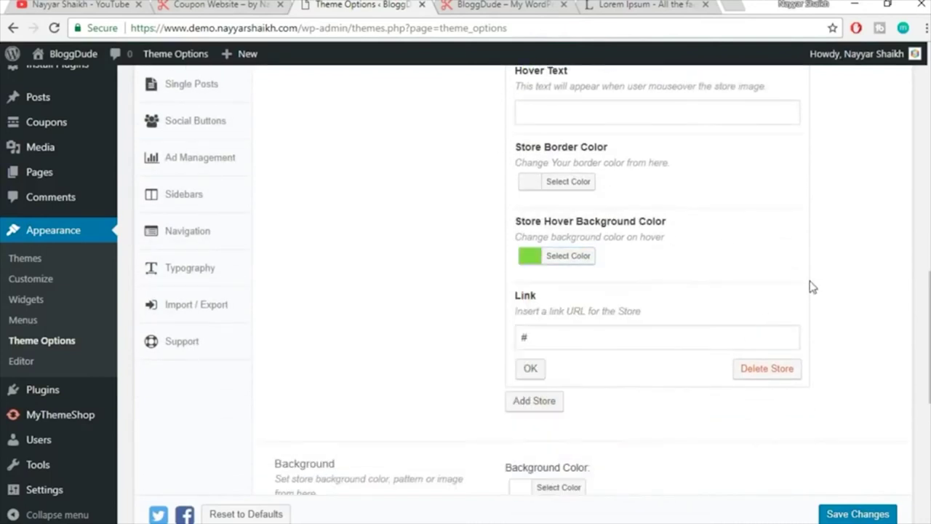
click(530, 370)
scroll(530, 371, down, 5)
key(ctrl+Page_Up)
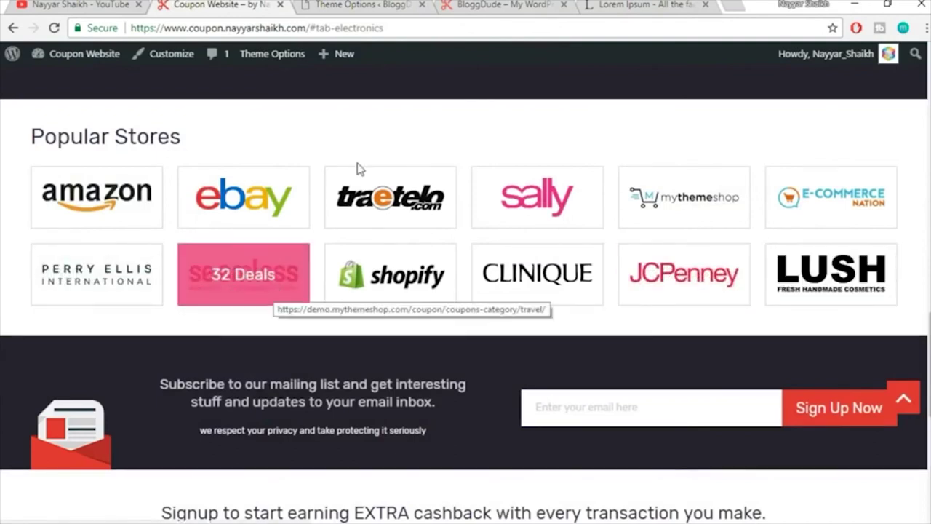
key(ctrl+Page_Down)
Add a Seamless store entry and assign it the Seamless logo
scroll(718, 276, up, 4)
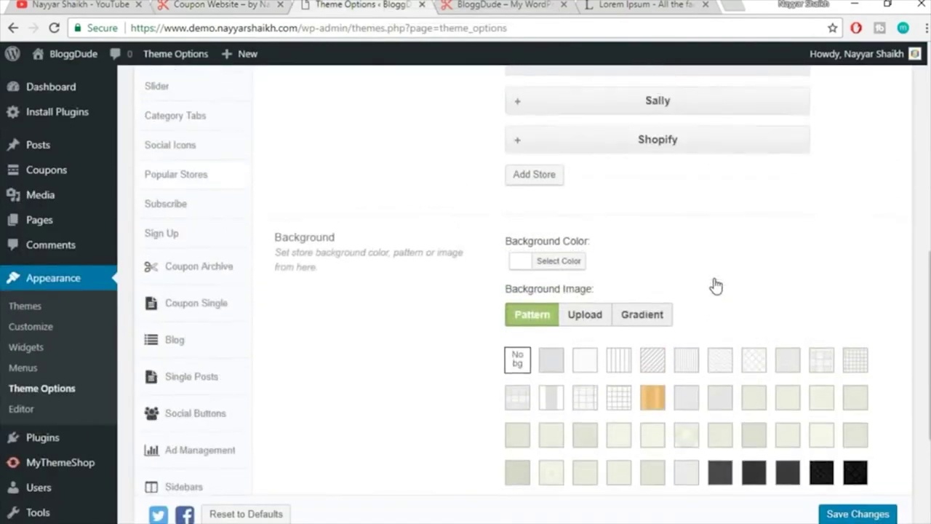
click(533, 254)
click(581, 324)
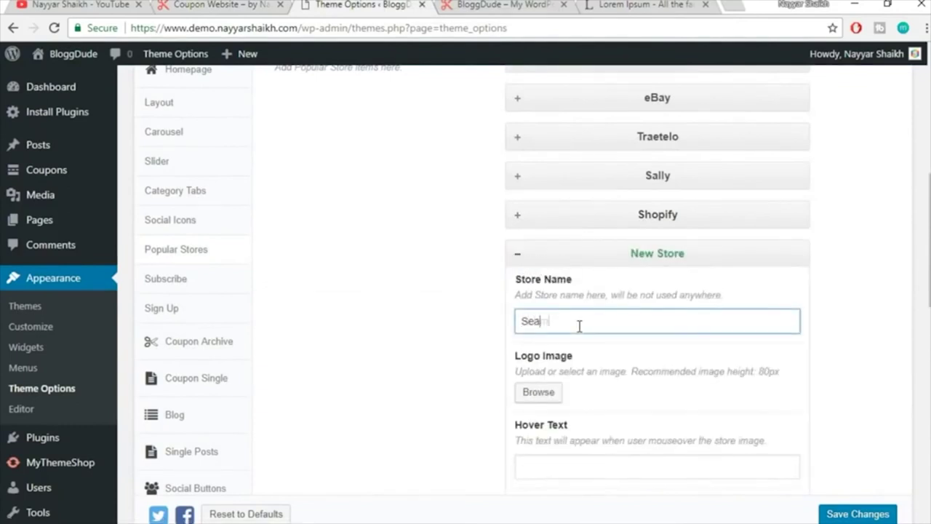
click(538, 392)
click(537, 309)
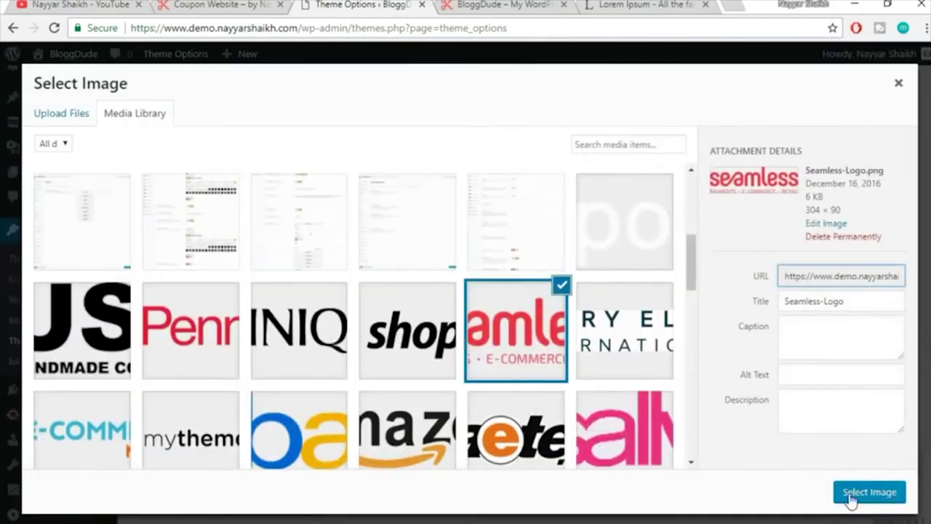
click(850, 492)
scroll(887, 264, down, 5)
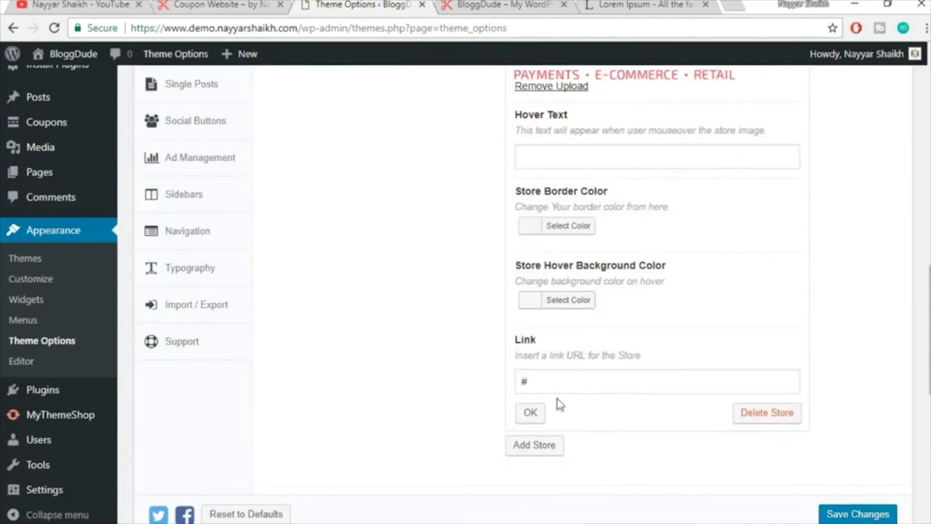
click(534, 413)
Save the theme options and bring up the live homepage
scroll(742, 366, up, 5)
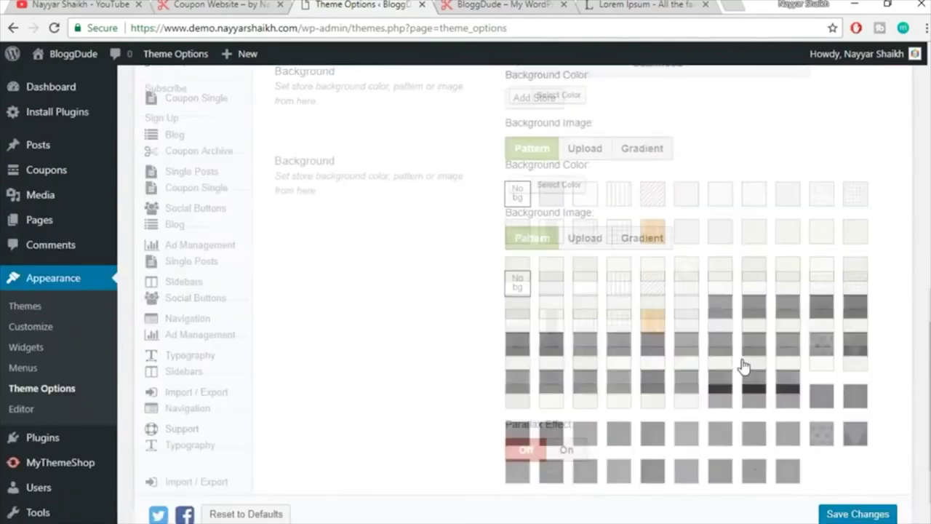
scroll(785, 437, down, 5)
click(856, 476)
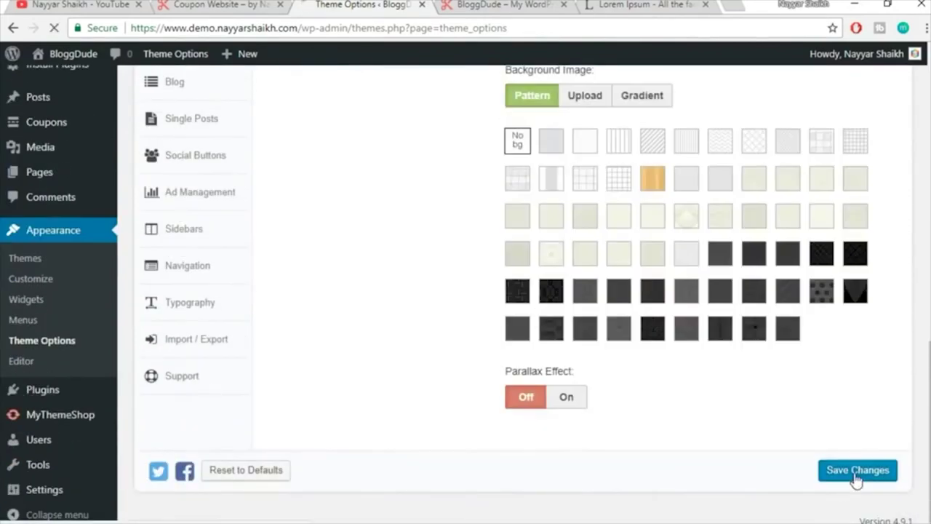
click(502, 5)
click(511, 25)
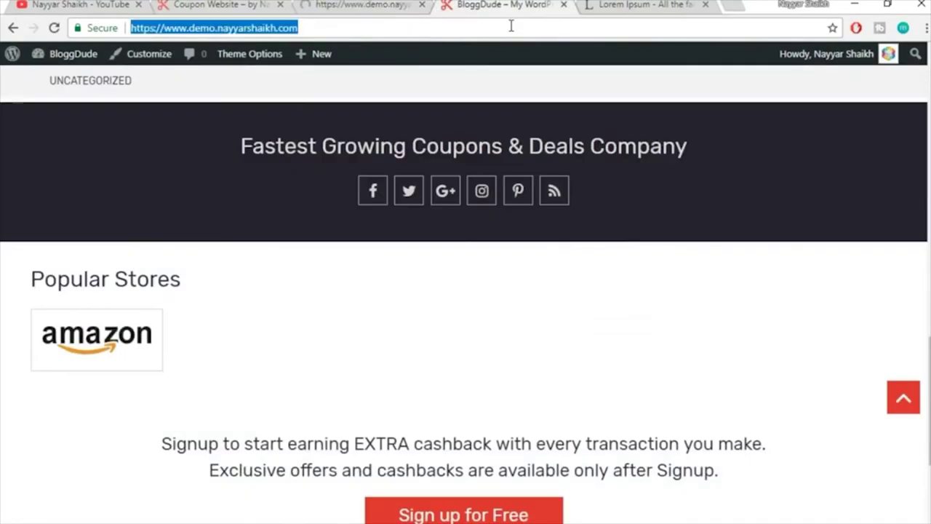
Reload the live homepage to check the six store tiles, then compare with the demo site's store grid
key(Return)
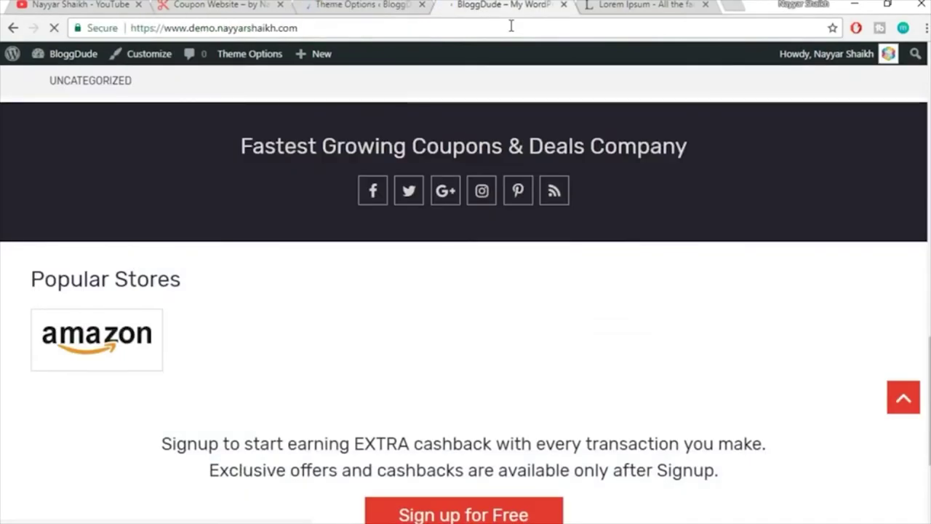
scroll(663, 85, down, 10)
scroll(664, 109, up, 3)
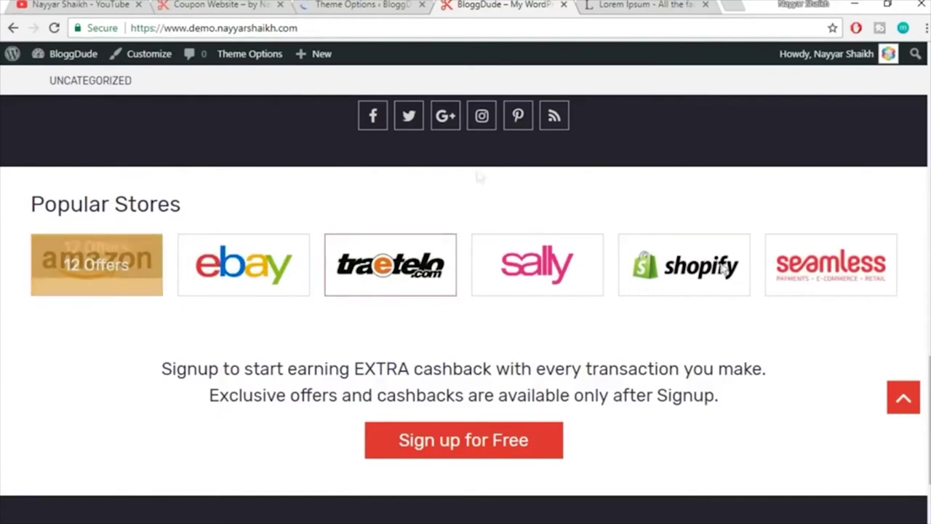
click(201, 4)
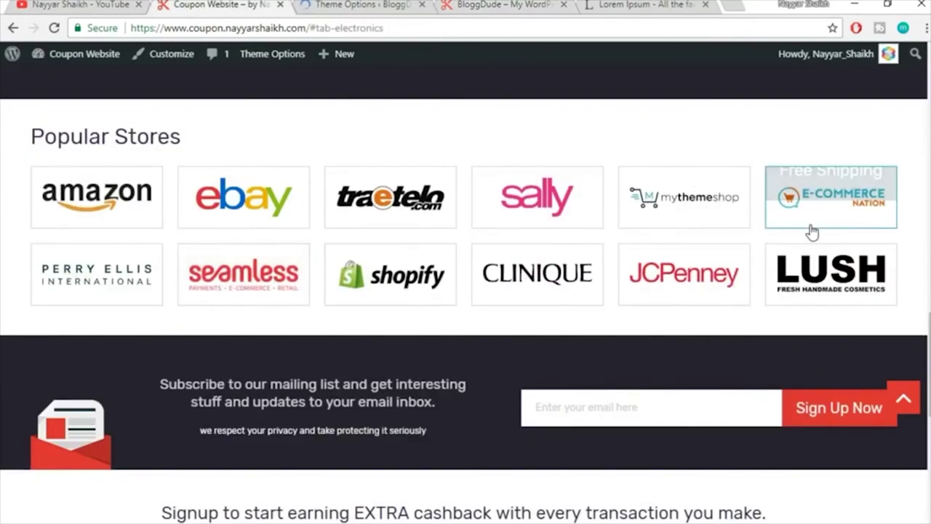
scroll(810, 233, down, 3)
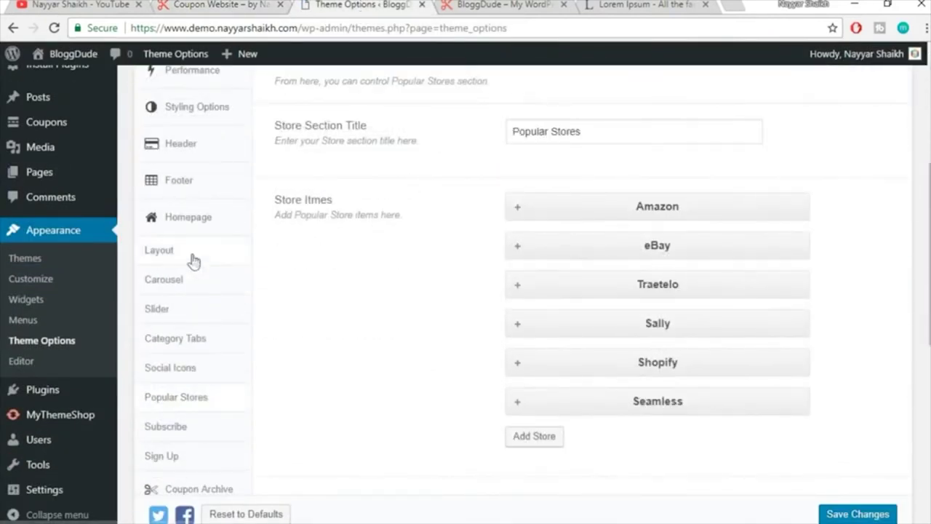
Open the Subscribe section settings and compare the demo site's mailing-list message with the live site
click(188, 256)
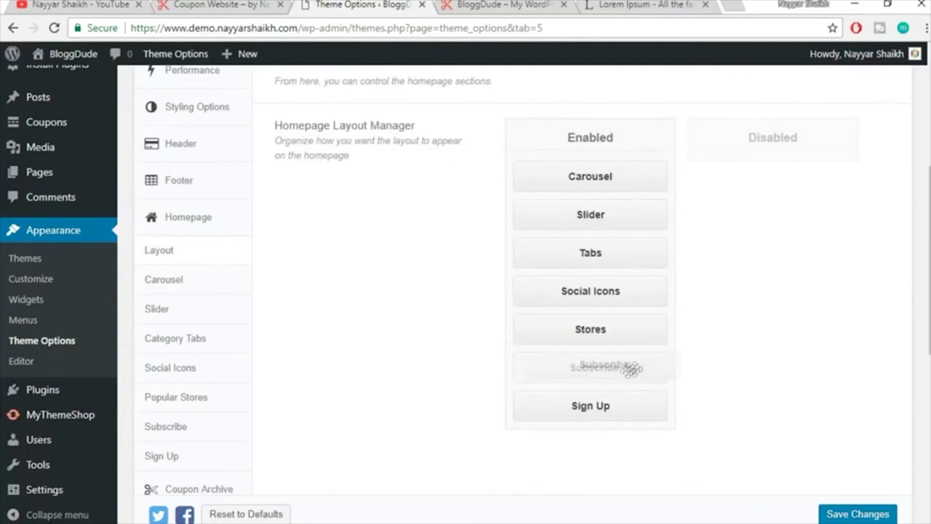
scroll(282, 333, down, 2)
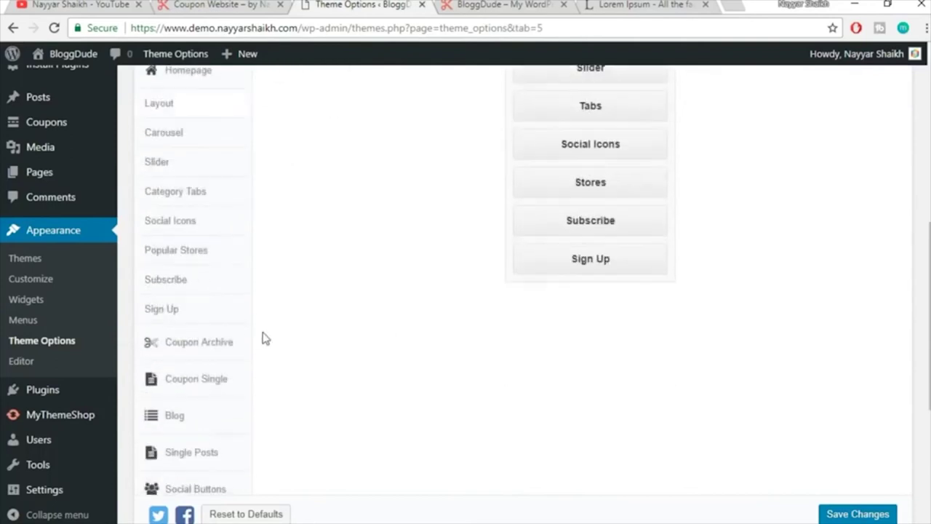
click(200, 286)
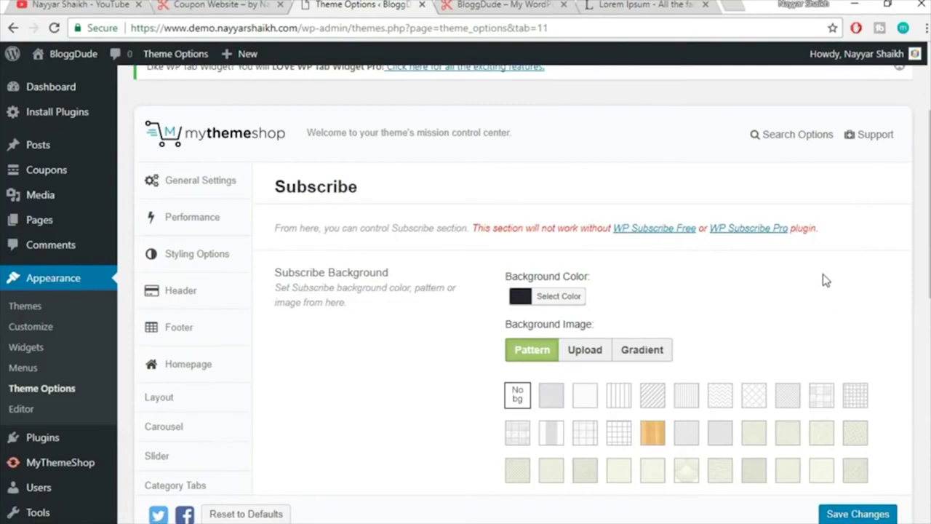
click(199, 4)
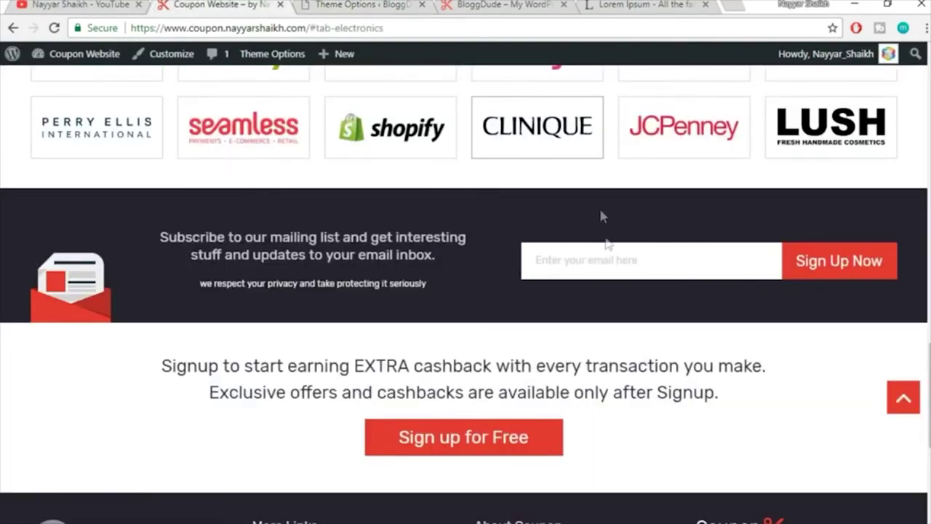
drag(122, 214, 925, 266)
click(920, 267)
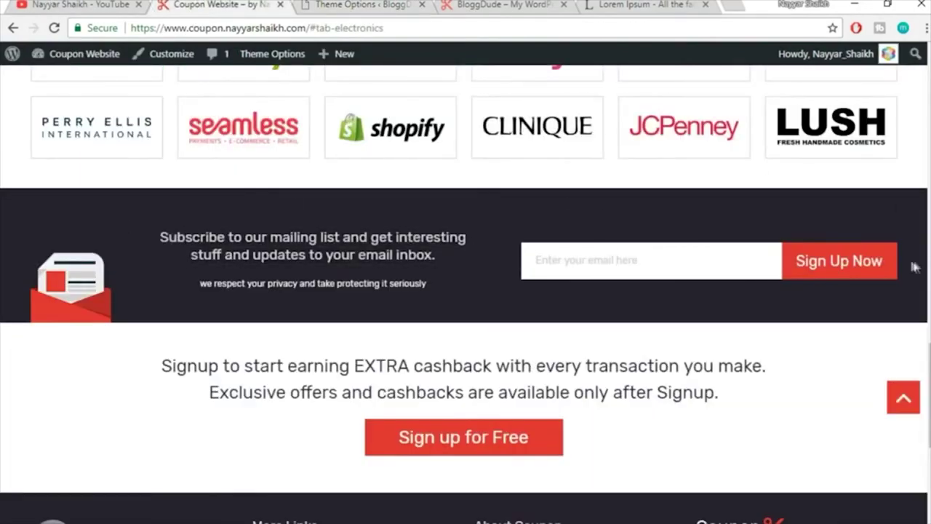
click(518, 5)
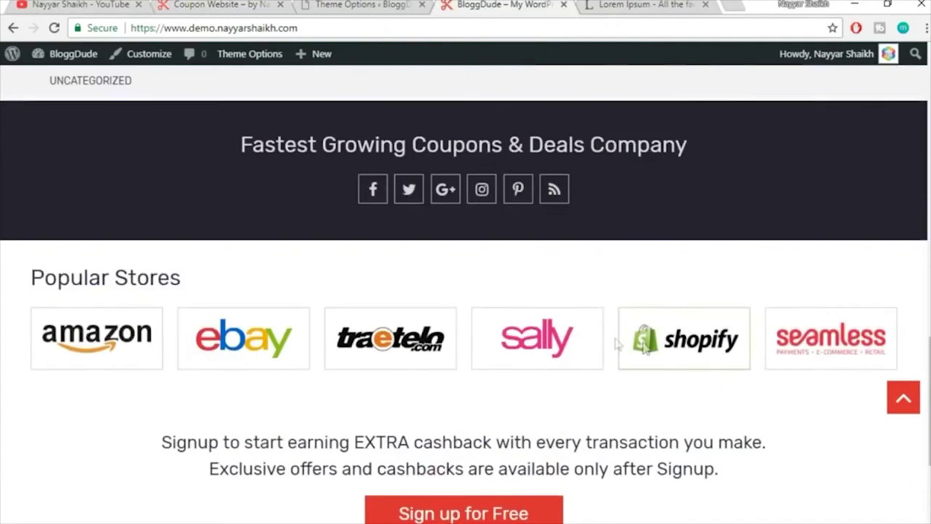
scroll(643, 348, down, 2)
scroll(773, 374, up, 2)
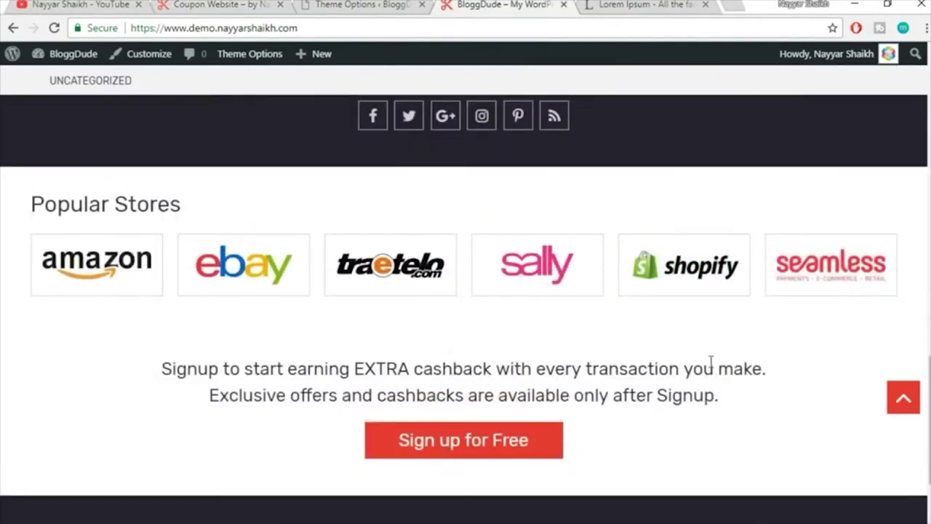
click(360, 4)
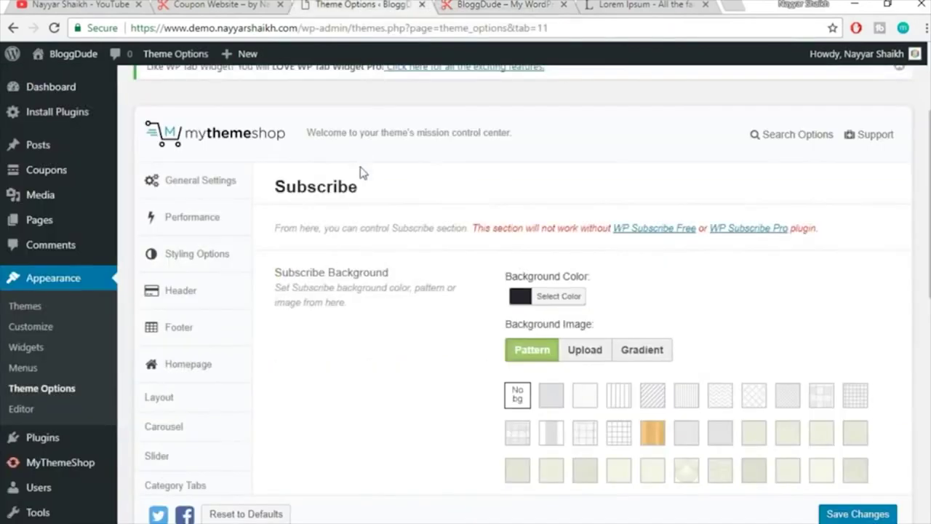
Open the Sign Up settings with its background colour and pattern options, checking the live sign-up section
scroll(361, 174, down, 6)
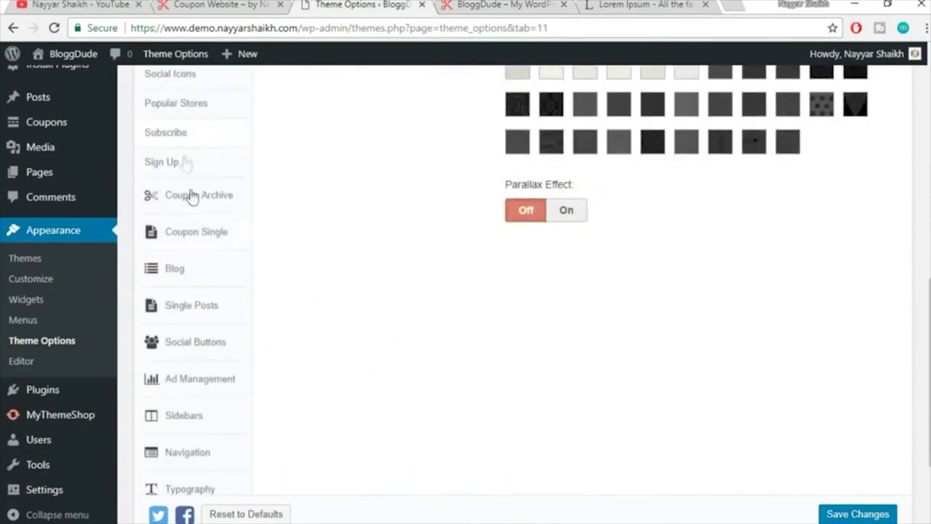
click(183, 164)
scroll(437, 284, up, 3)
scroll(509, 283, up, 5)
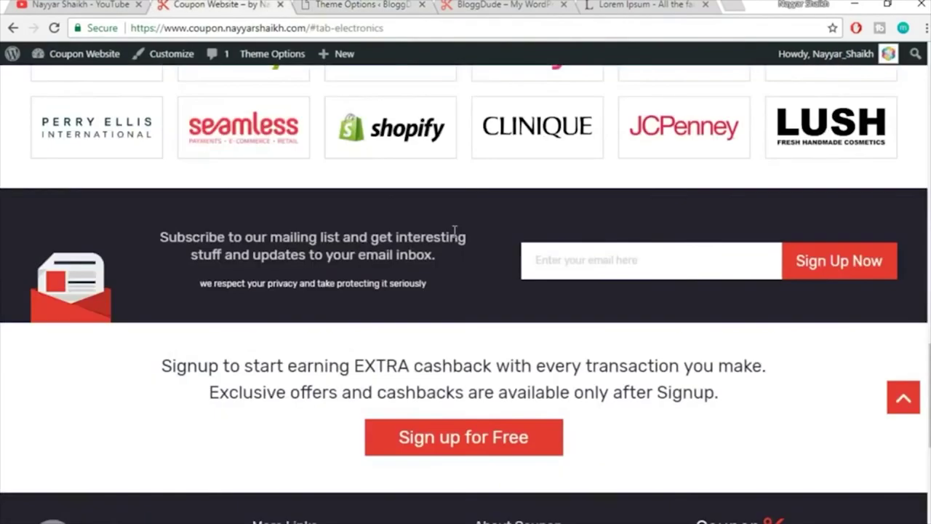
scroll(455, 231, down, 2)
drag(162, 211, 793, 272)
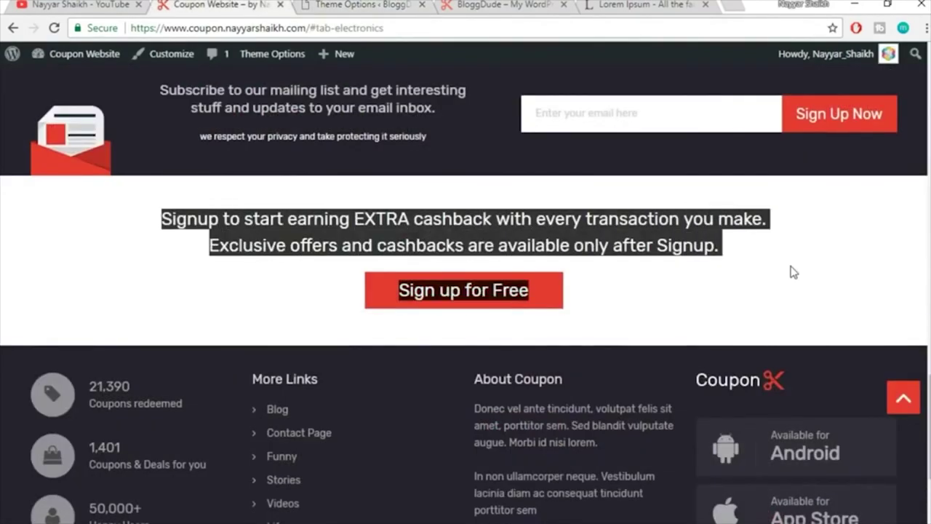
click(793, 272)
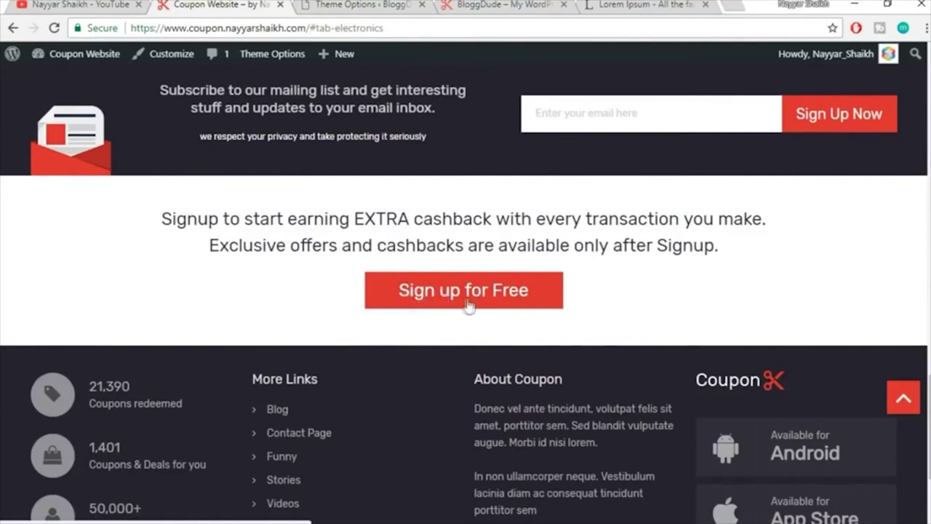
click(382, 4)
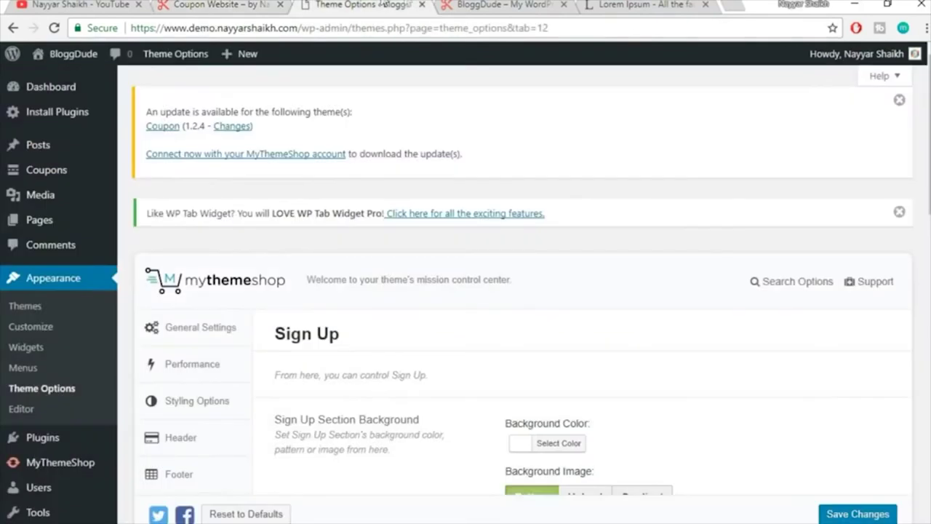
scroll(624, 171, down, 5)
scroll(624, 172, up, 5)
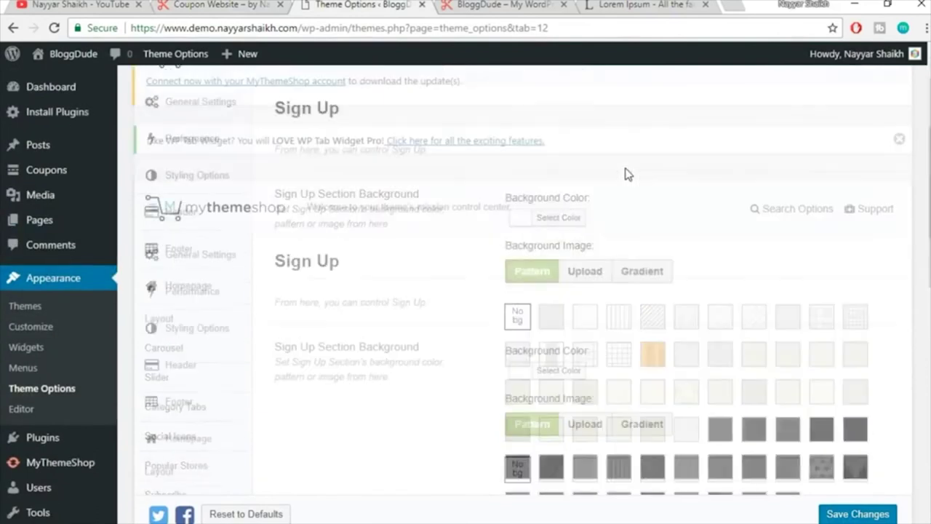
click(221, 5)
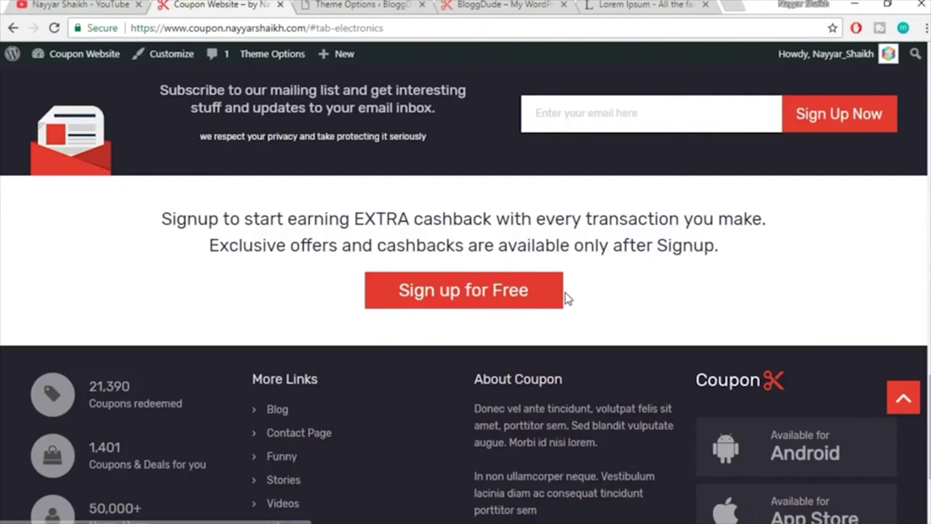
click(369, 4)
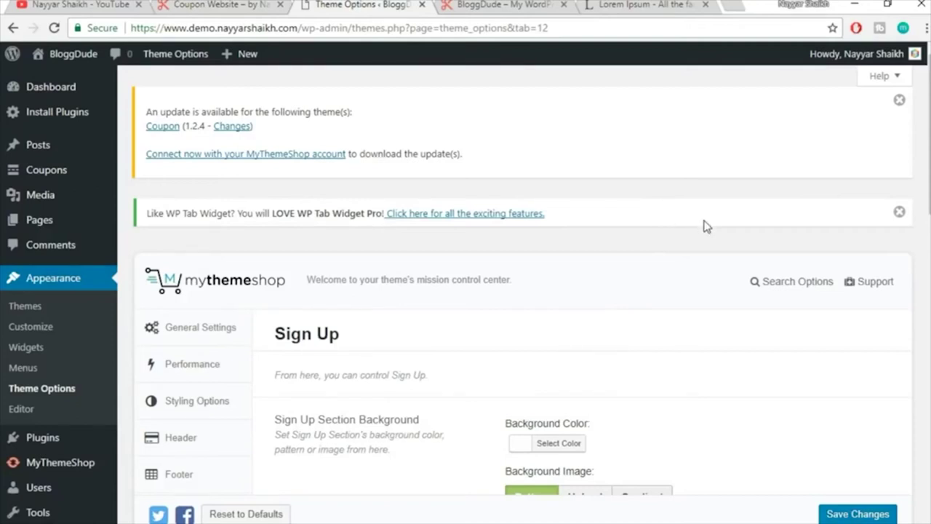
scroll(704, 226, down, 2)
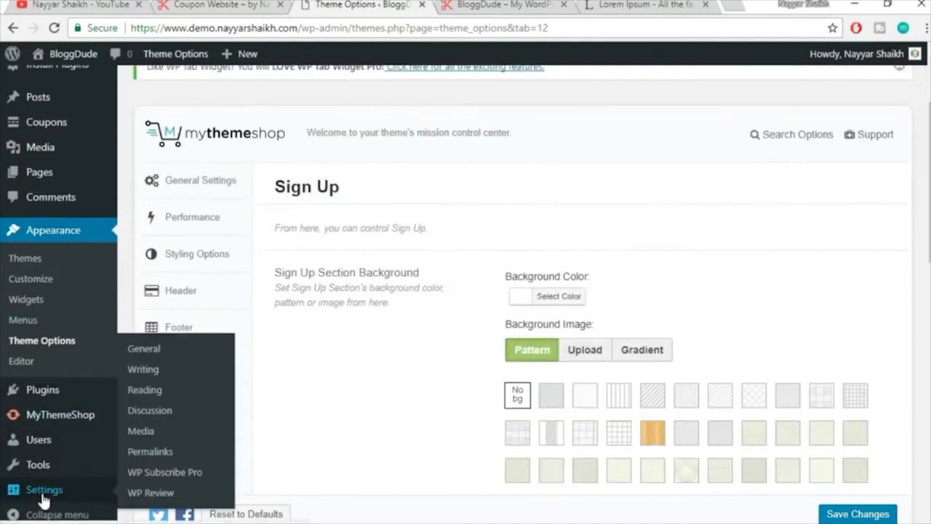
In Settings > General, tick 'Anyone can register' under Membership and save the changes
click(43, 498)
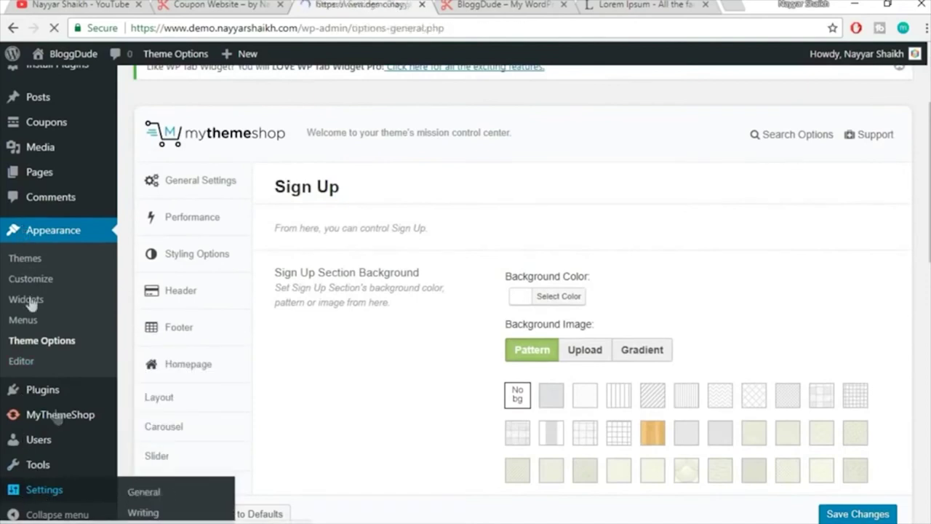
scroll(630, 284, down, 3)
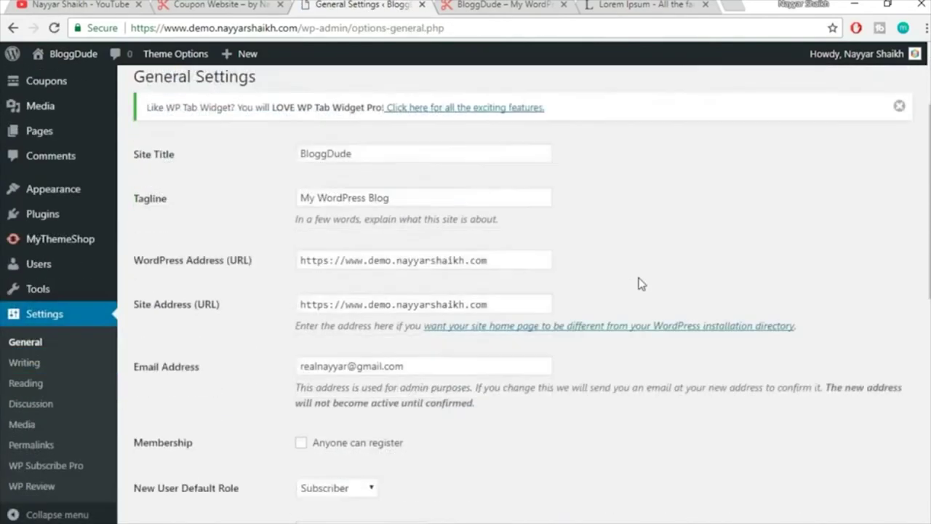
drag(134, 276, 188, 275)
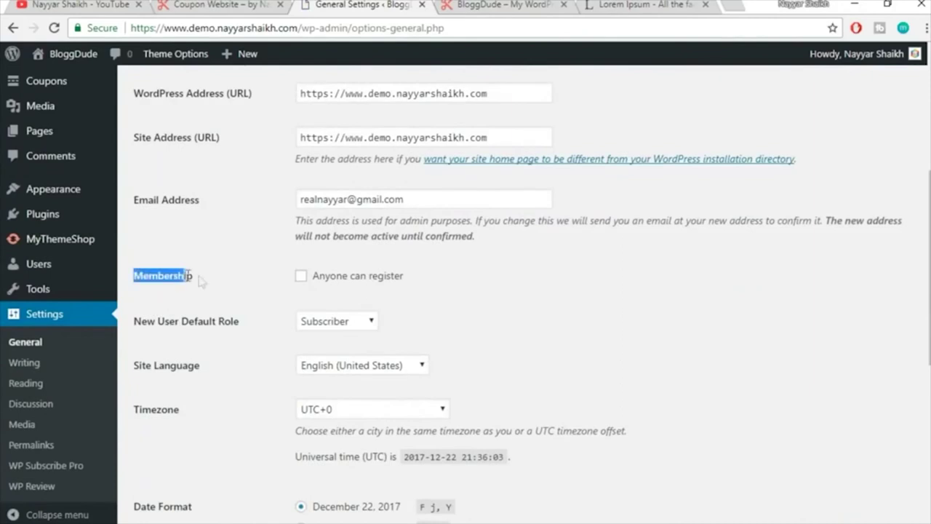
click(216, 289)
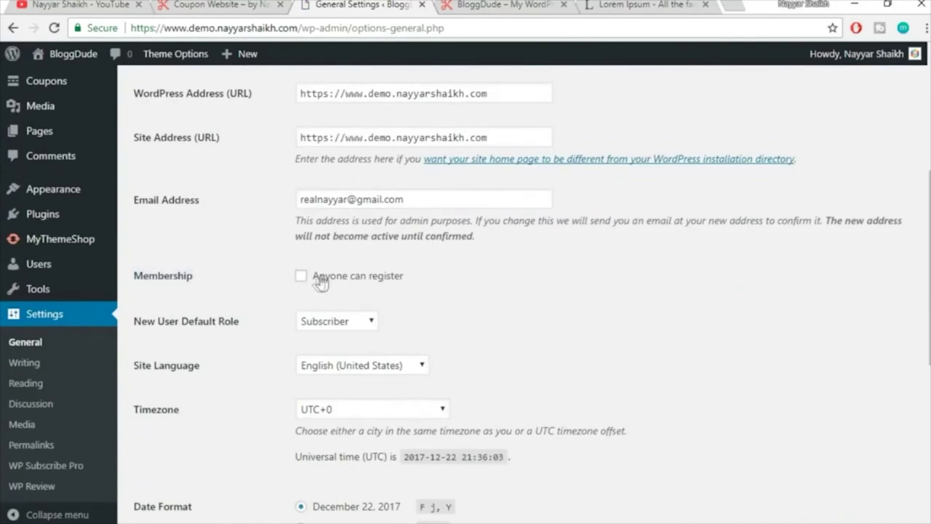
click(307, 281)
scroll(493, 281, down, 5)
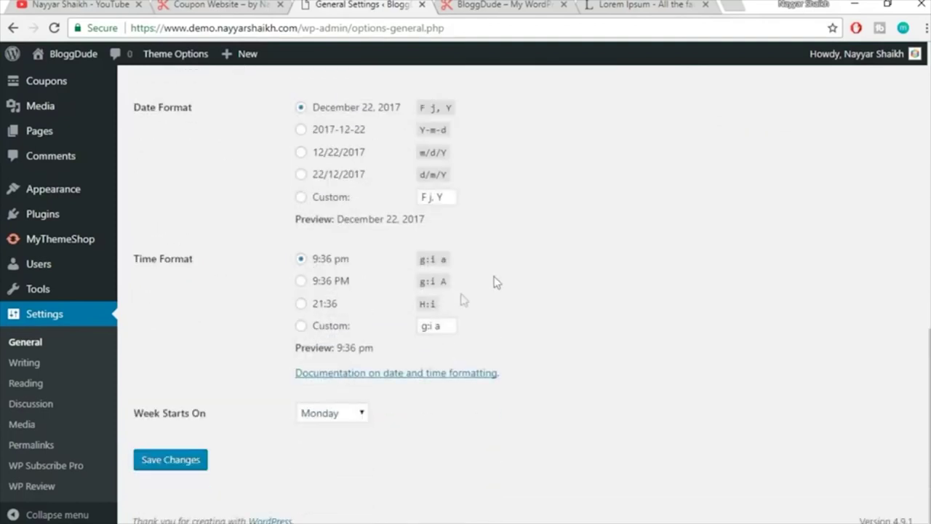
click(195, 460)
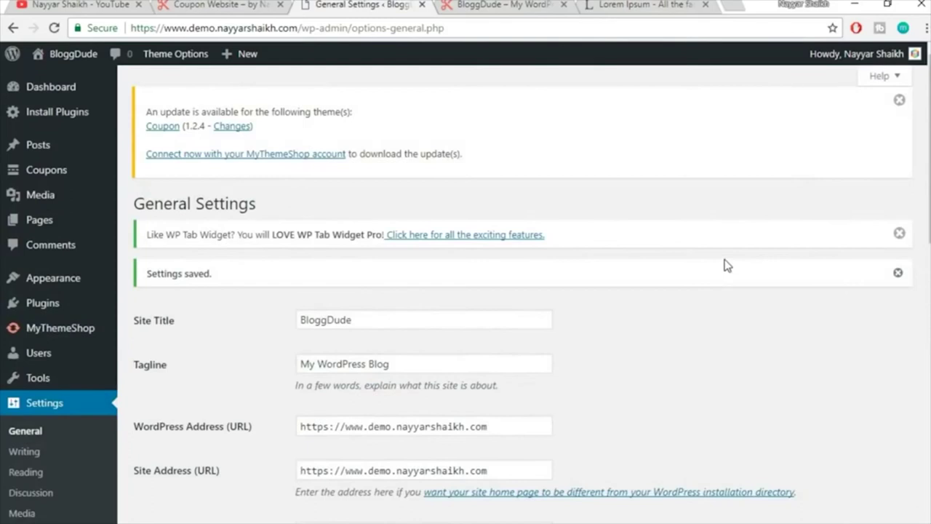
scroll(754, 260, down, 6)
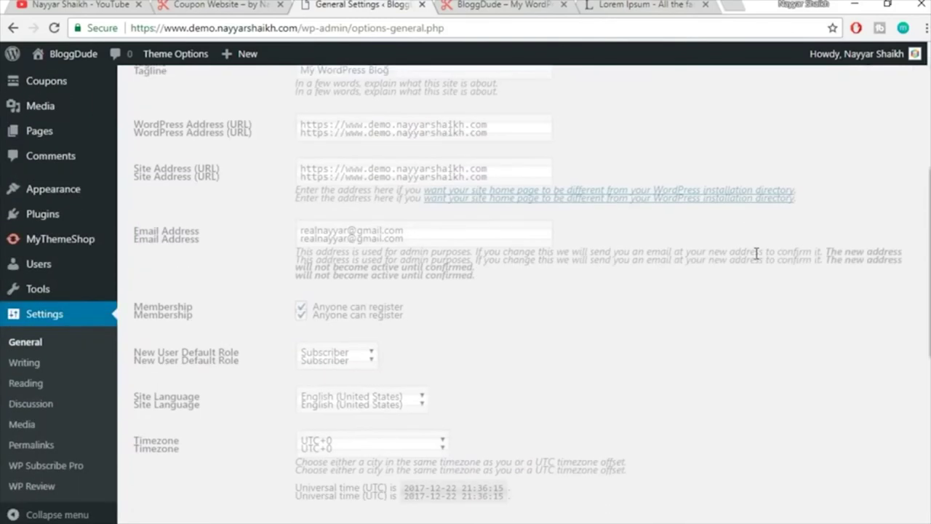
scroll(424, 160, up, 6)
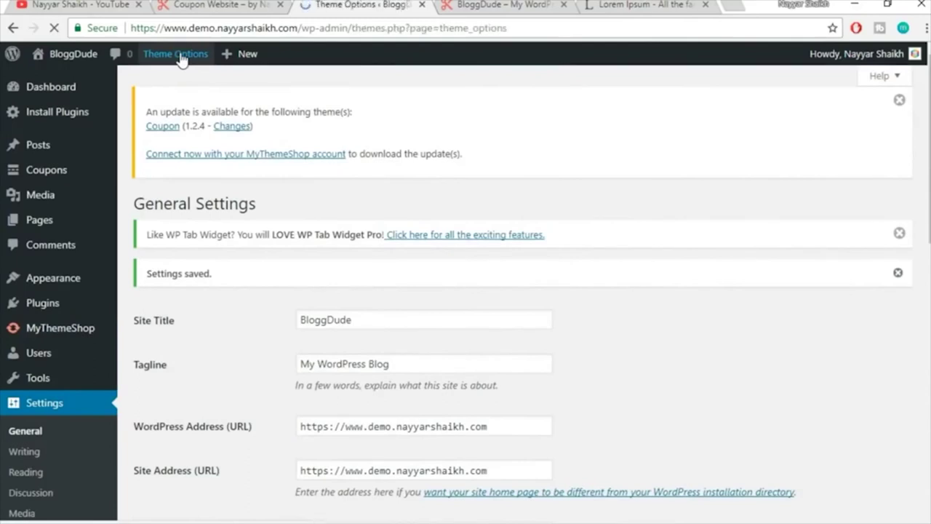
Open the theme's Sign Up settings and compare its title with the live site's sign-up section
scroll(717, 182, down, 2)
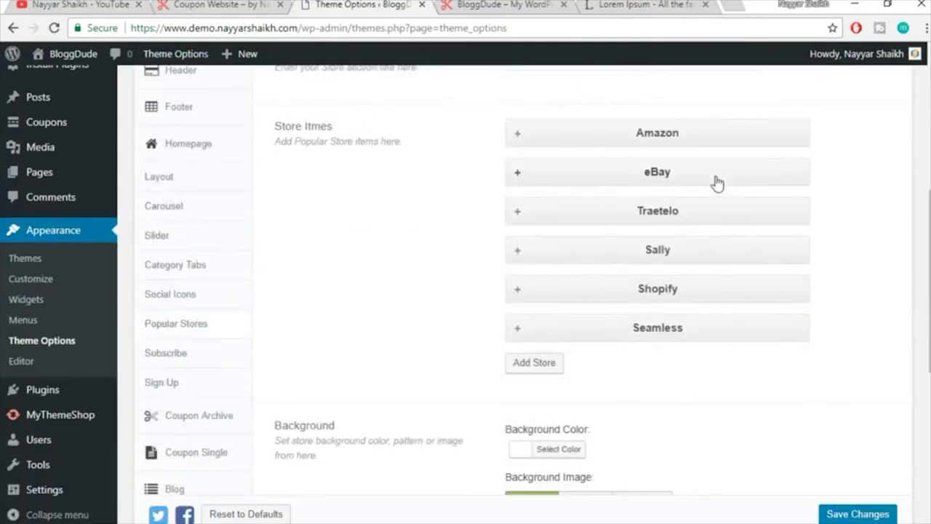
click(161, 383)
scroll(854, 194, up, 3)
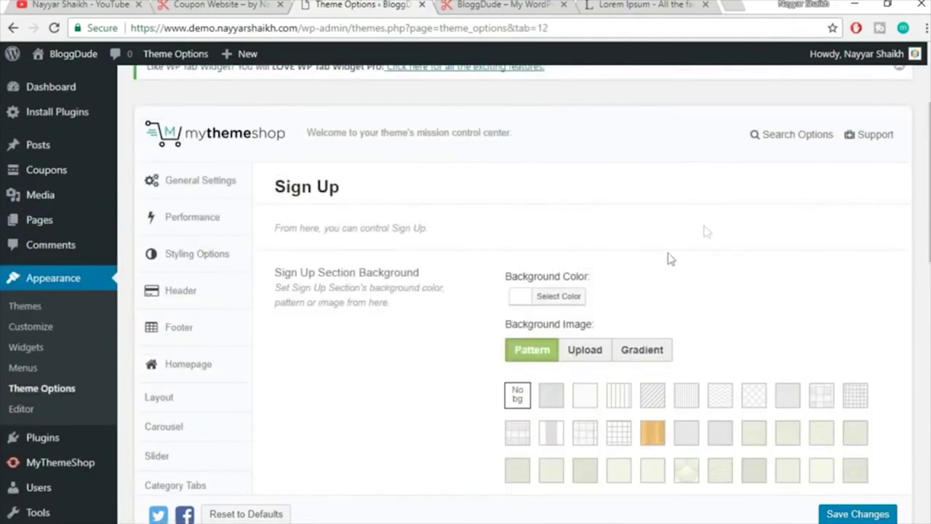
scroll(706, 231, down, 6)
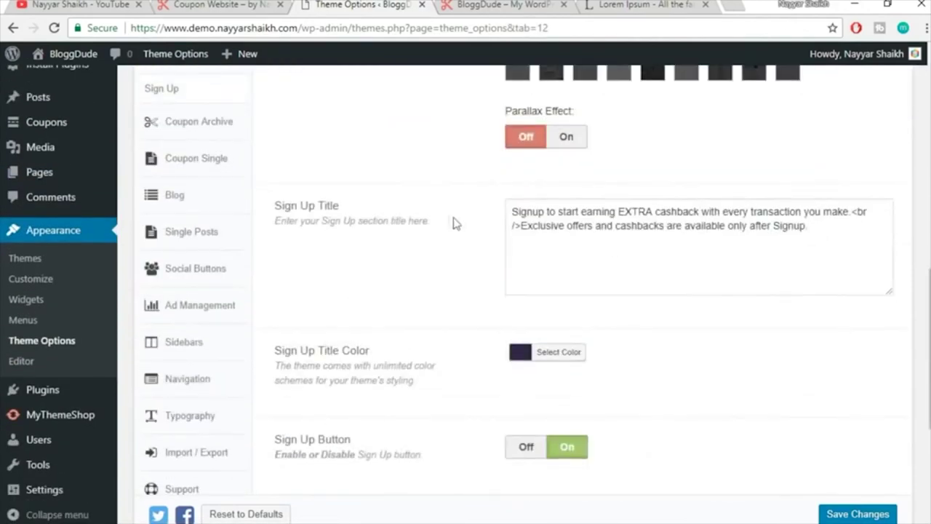
drag(869, 237, 467, 211)
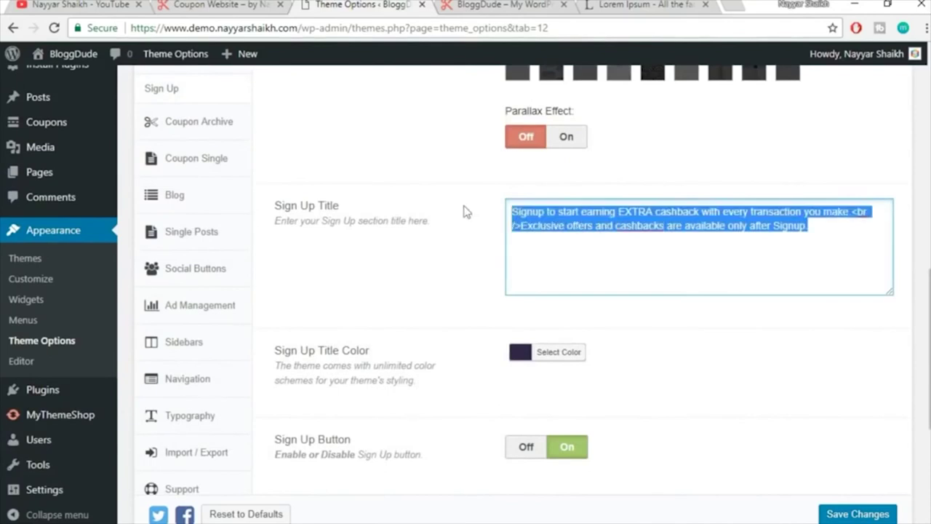
click(596, 235)
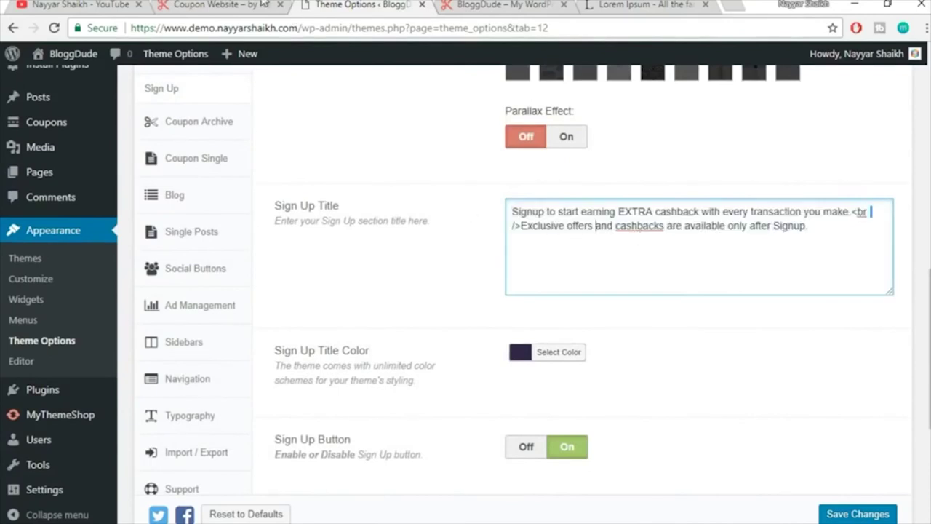
click(264, 5)
drag(187, 211, 673, 240)
click(677, 240)
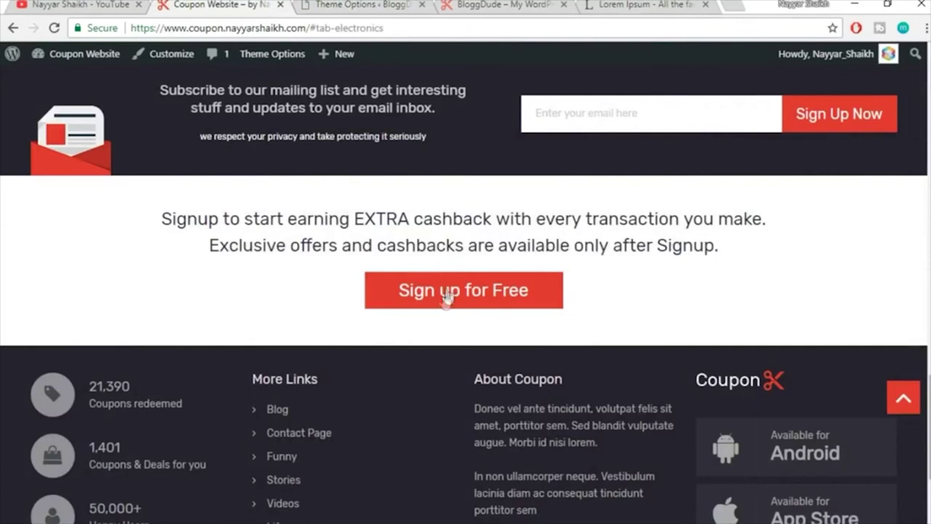
Review the Sign Up button text and select the '#' placeholder in its URL
click(393, 5)
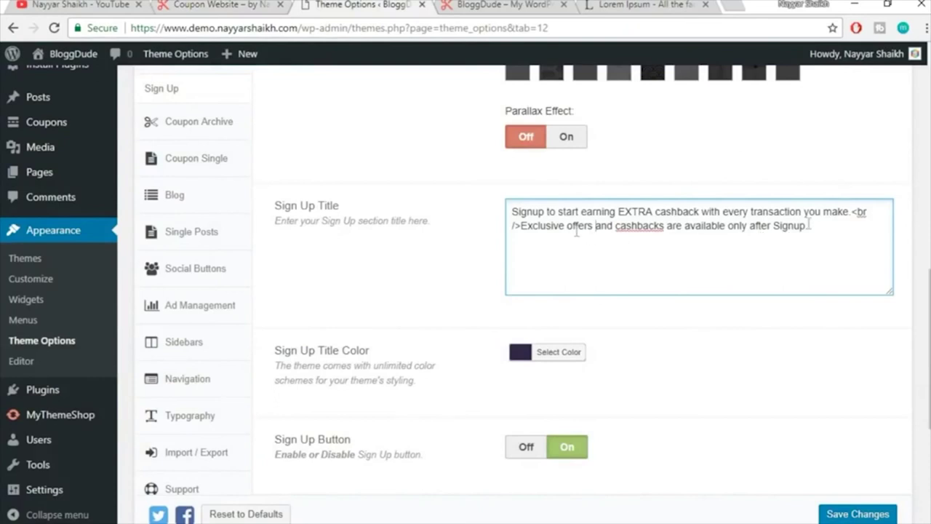
scroll(829, 243, down, 4)
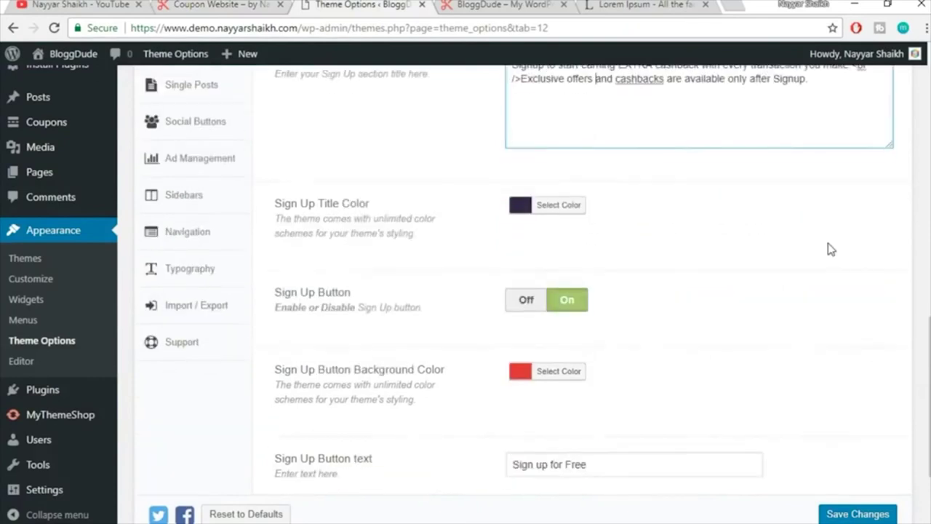
drag(634, 319, 457, 338)
click(531, 359)
drag(551, 406, 469, 409)
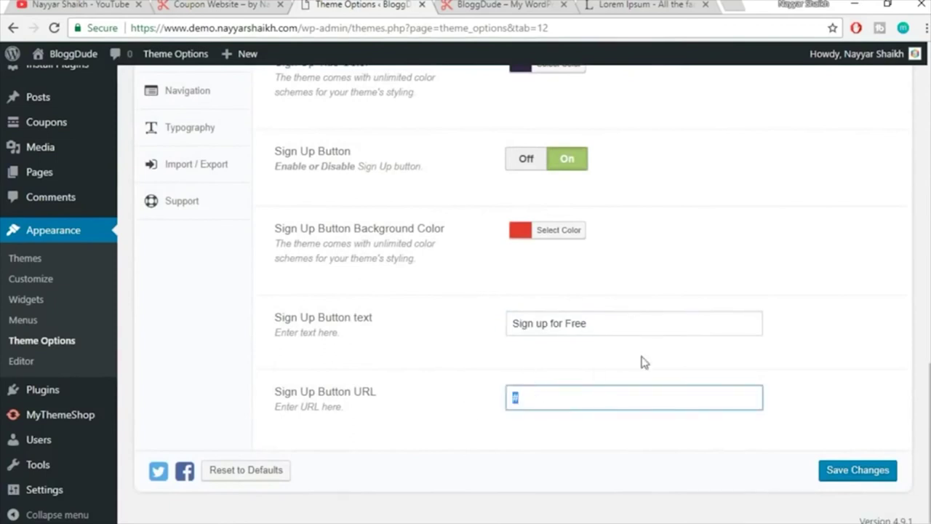
Copy the site's SIGN UP register link, paste it as the button URL, and save
click(456, 5)
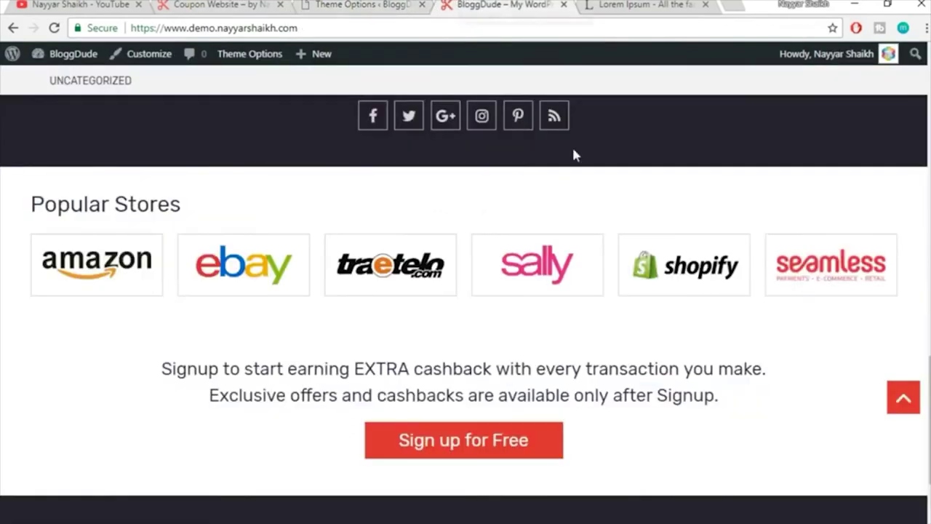
scroll(661, 266, up, 10)
scroll(661, 269, up, 2)
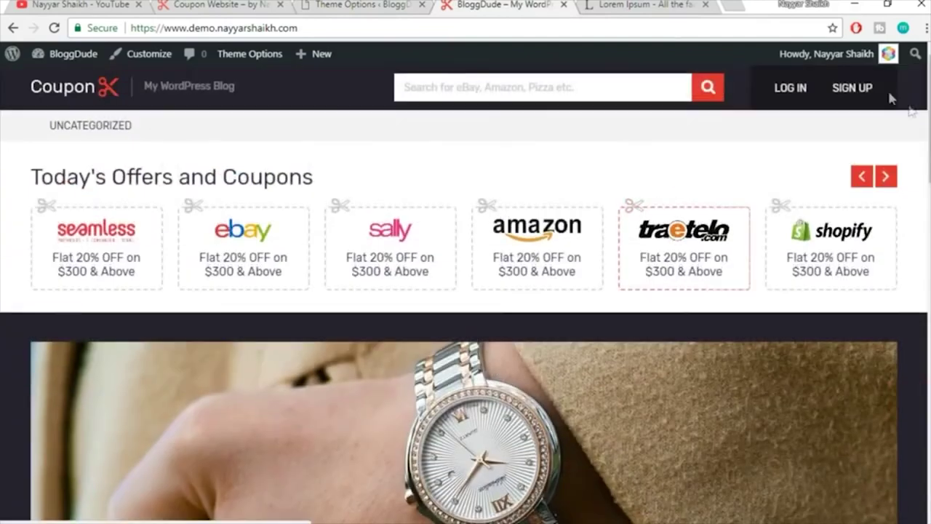
right_click(843, 95)
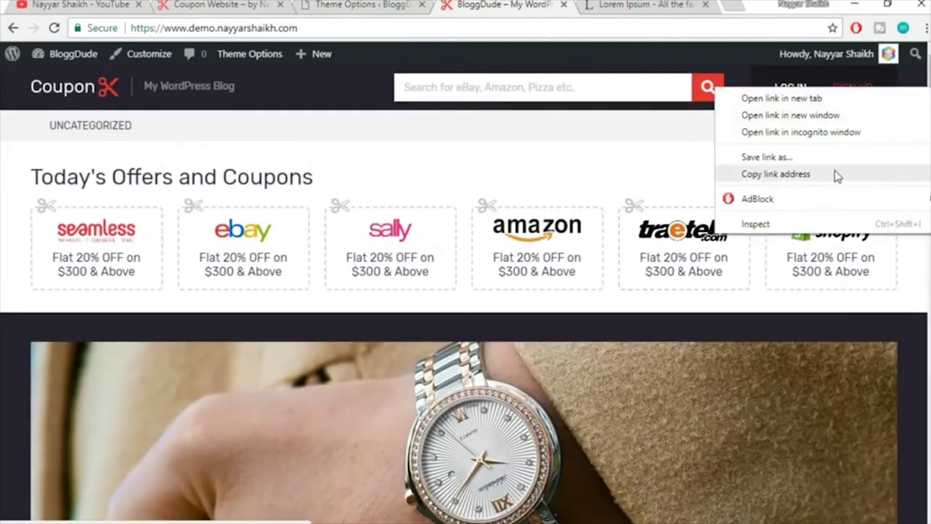
click(837, 176)
right_click(852, 96)
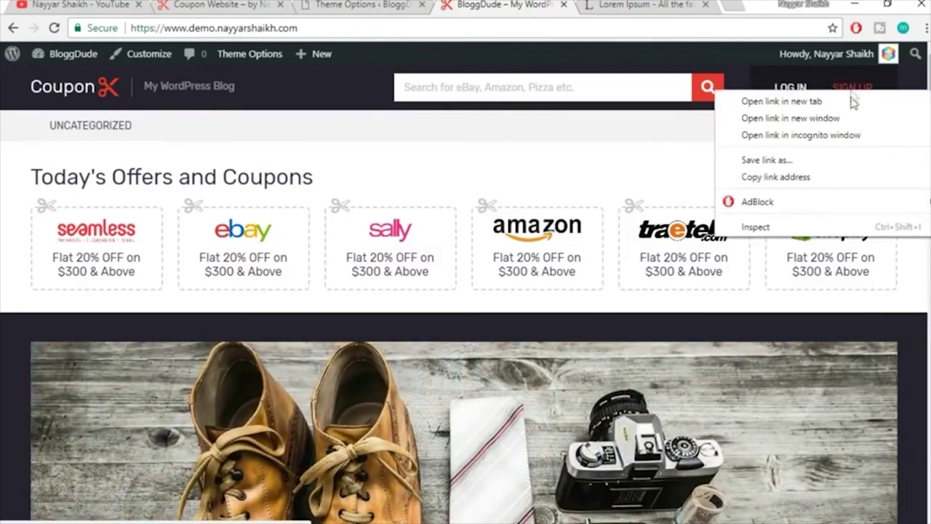
click(821, 178)
key(ctrl+shift+Tab)
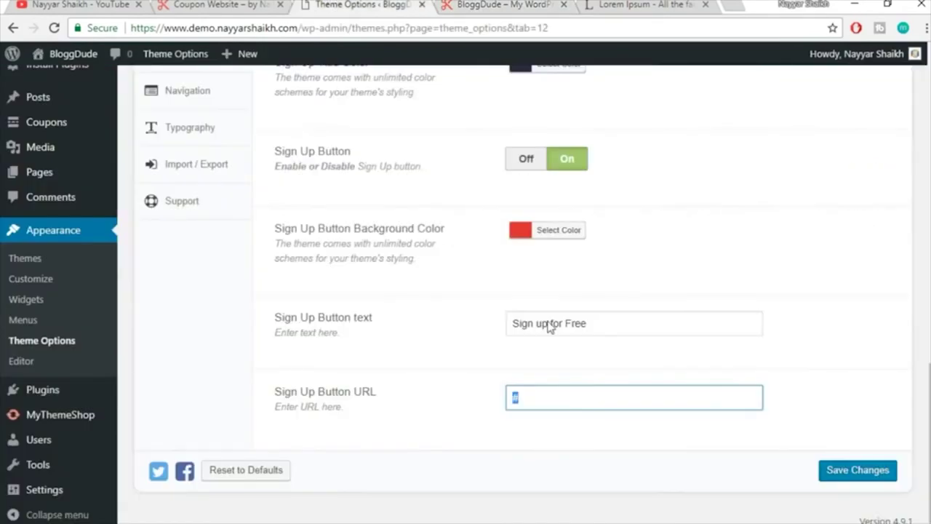
key(ctrl+v)
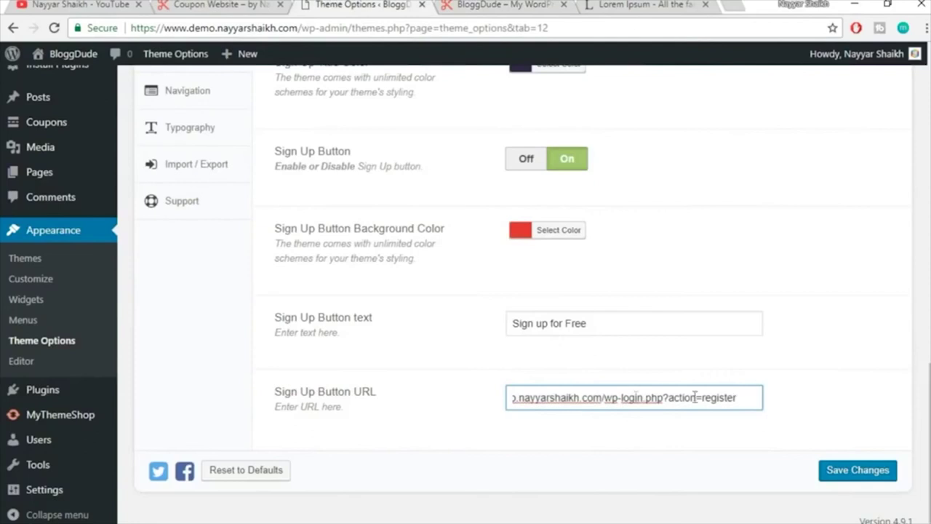
click(859, 470)
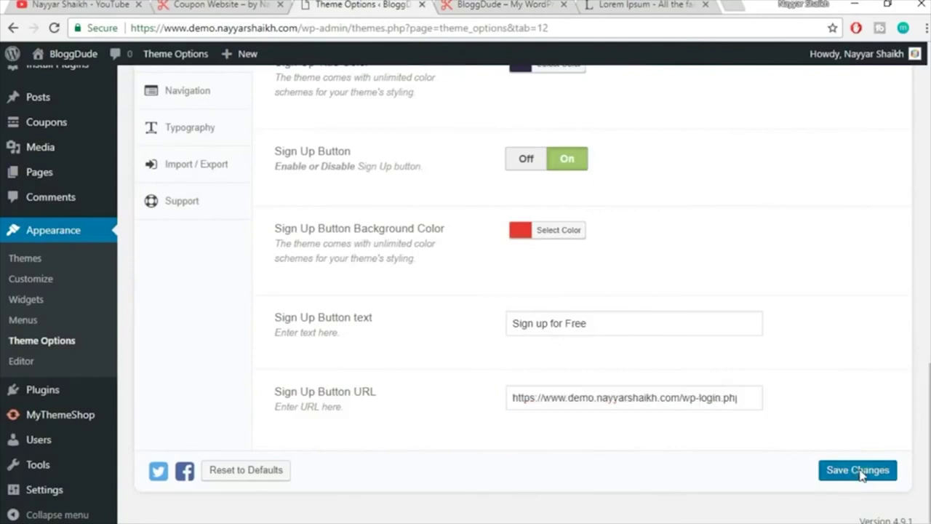
Reload the BloggDude homepage and scroll down to the sign-up section
click(484, 12)
click(495, 22)
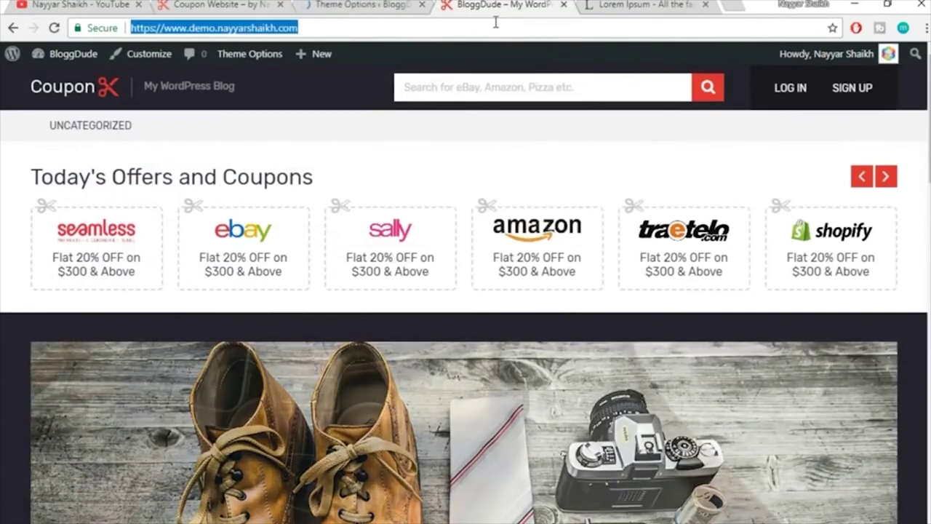
key(Return)
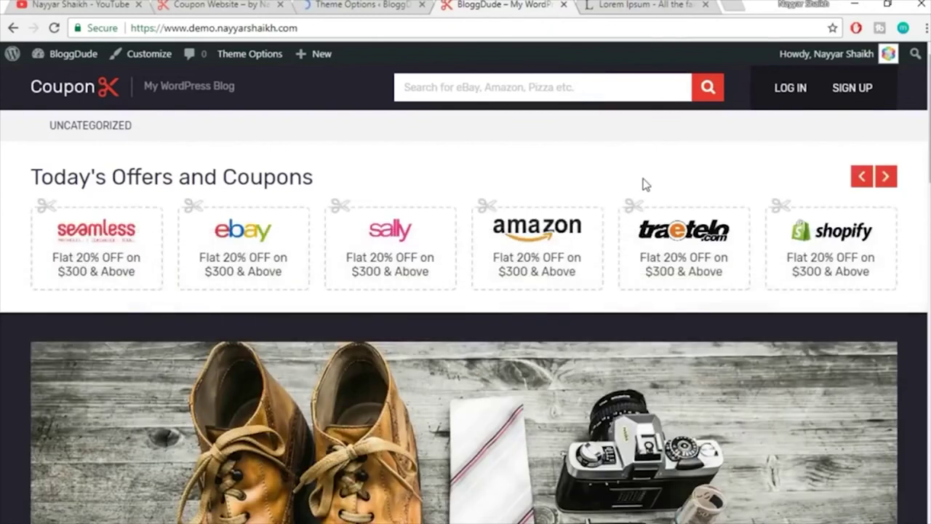
scroll(644, 184, down, 15)
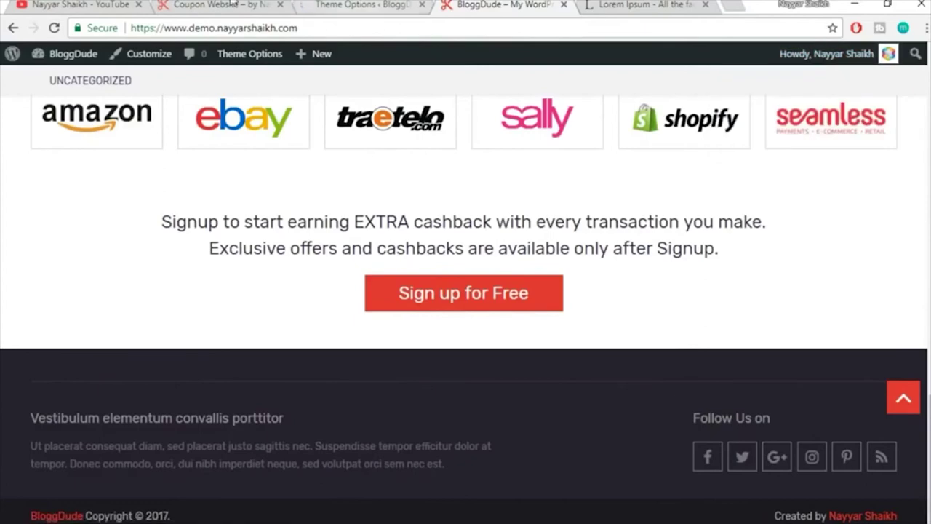
Scroll through the reference Coupon Website's footer sections, then go back to Theme Options
click(281, 11)
scroll(748, 242, down, 3)
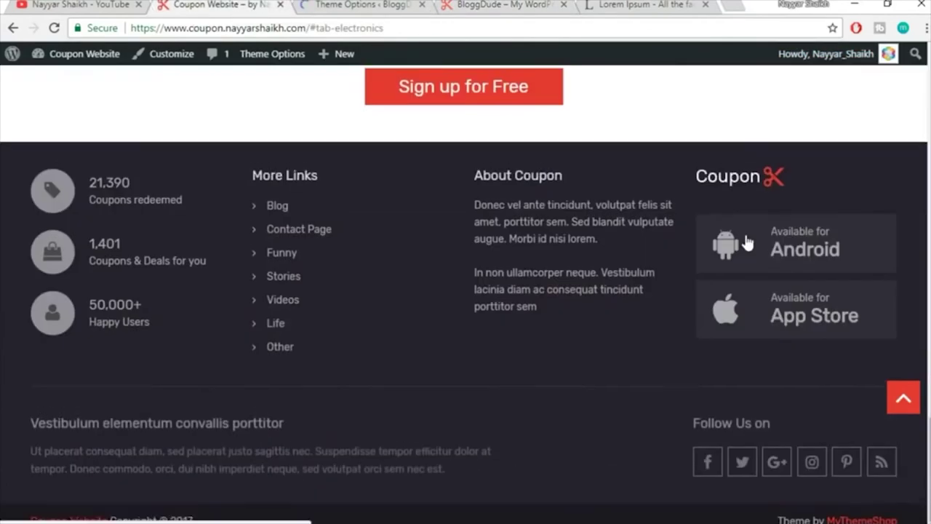
scroll(748, 241, up, 10)
scroll(748, 241, up, 10)
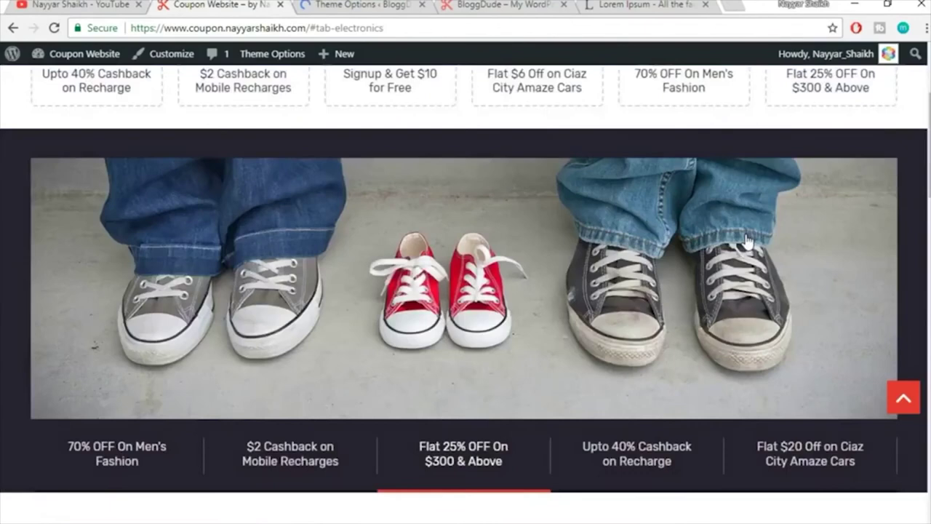
scroll(748, 242, down, 5)
scroll(748, 242, down, 10)
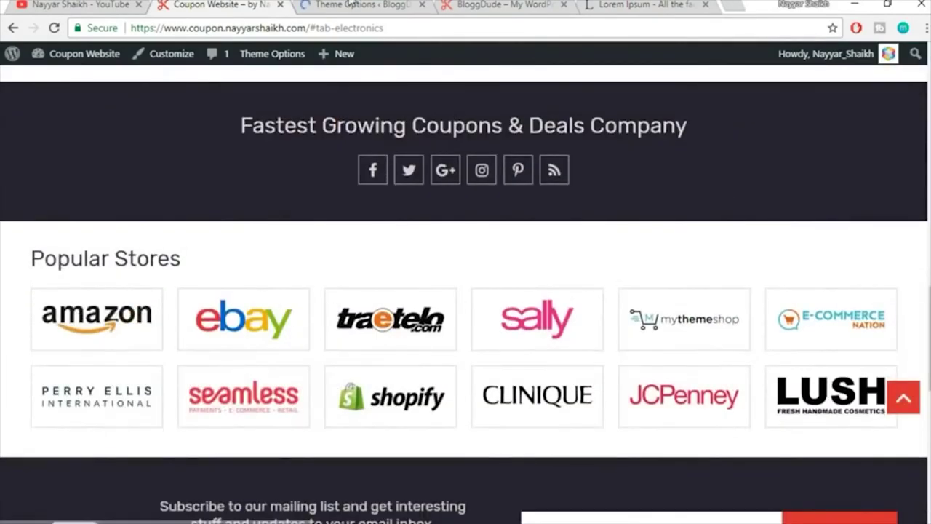
scroll(649, 259, down, 1)
scroll(649, 258, down, 7)
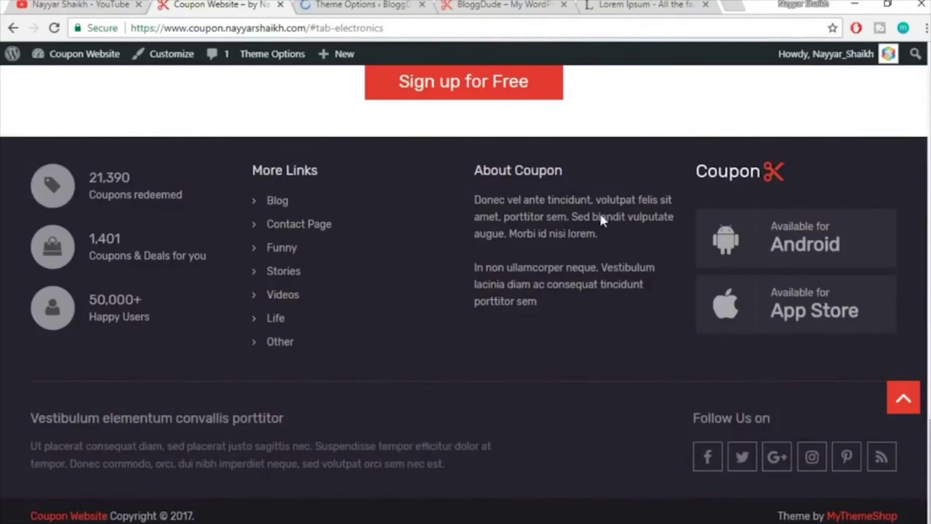
scroll(542, 336, up, 5)
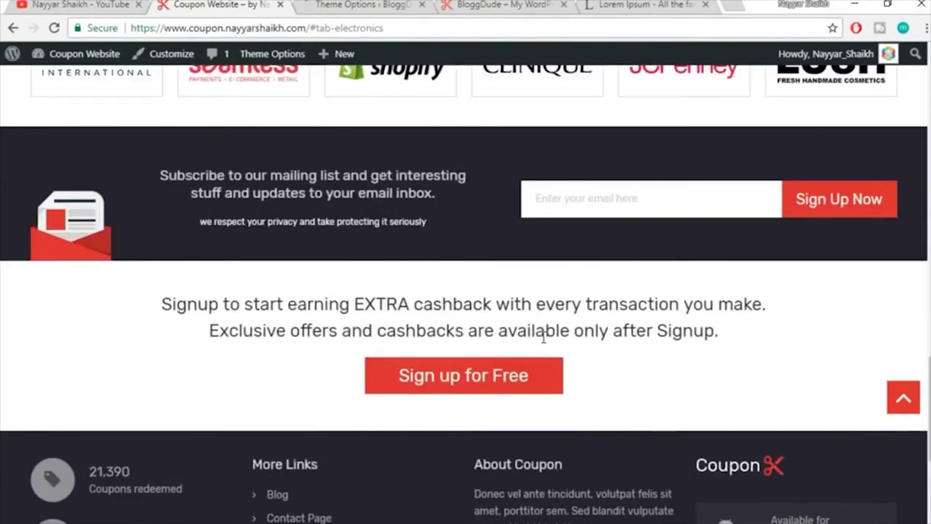
scroll(542, 337, up, 2)
click(390, 4)
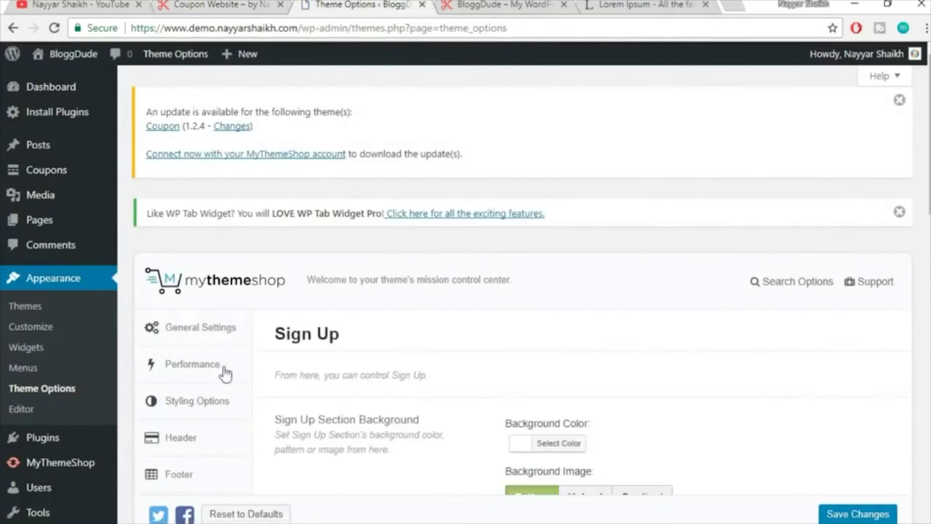
Open the Coupon Archive section in Theme Options
scroll(229, 391, down, 6)
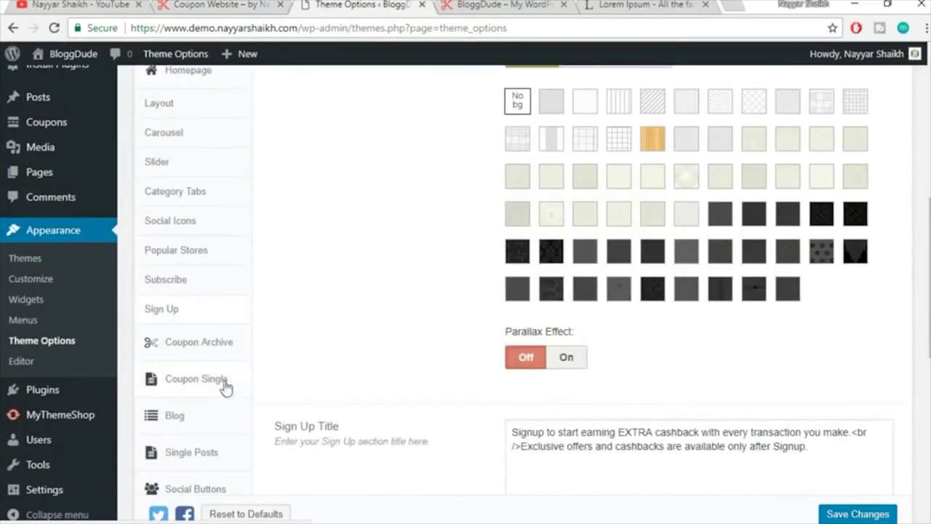
scroll(244, 363, down, 1)
click(197, 280)
scroll(773, 294, up, 4)
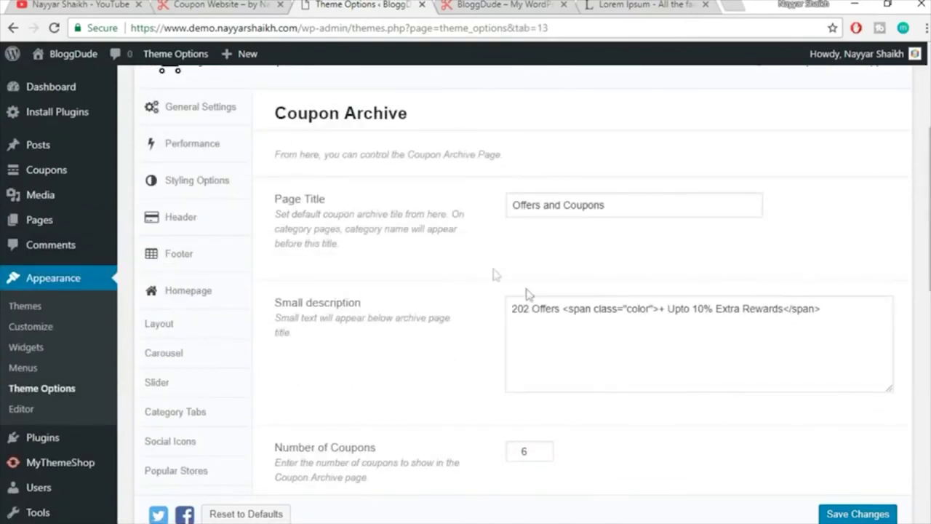
Preview the BloggDude /coupons archive page, then return to the Coupon Archive settings
click(481, 4)
scroll(810, 301, up, 5)
click(915, 398)
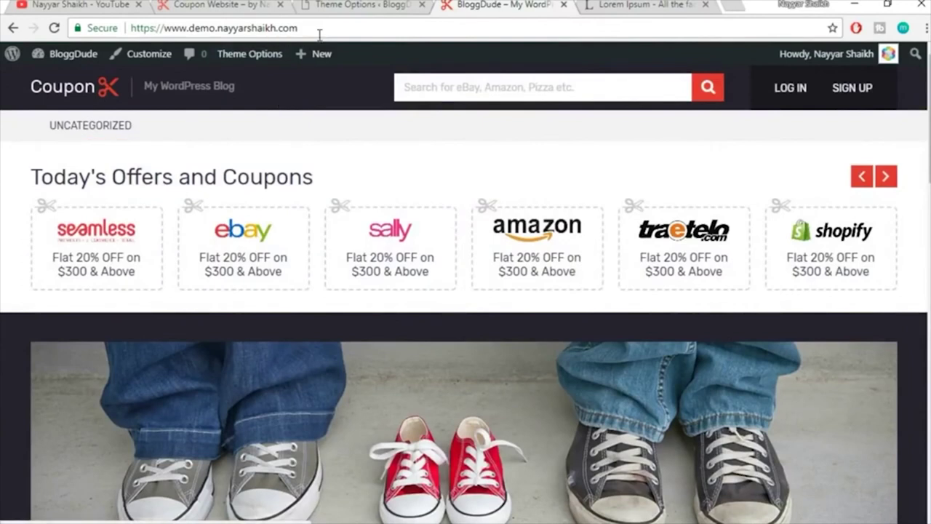
click(333, 22)
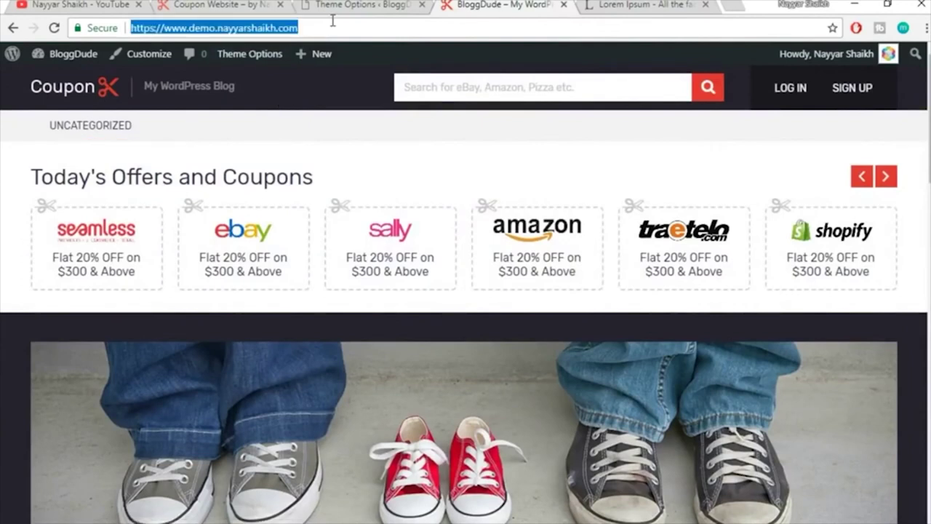
click(333, 21)
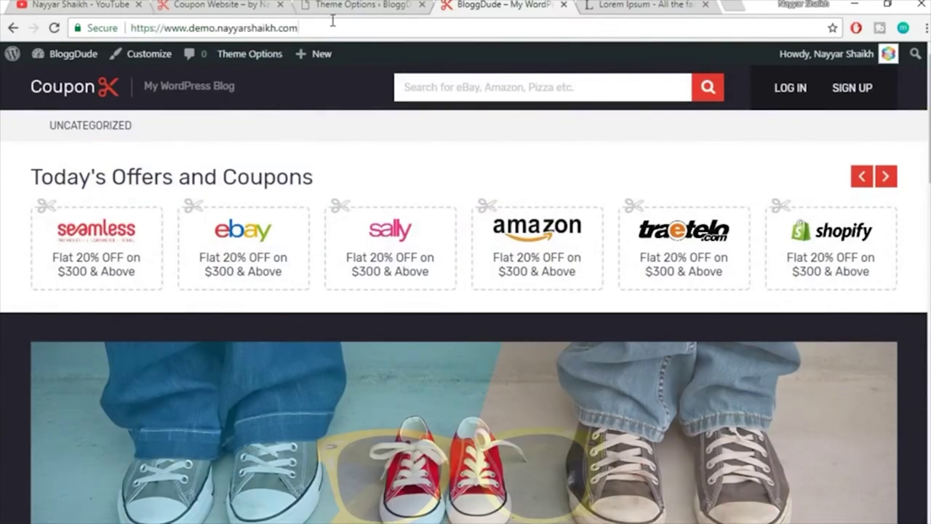
text(/)
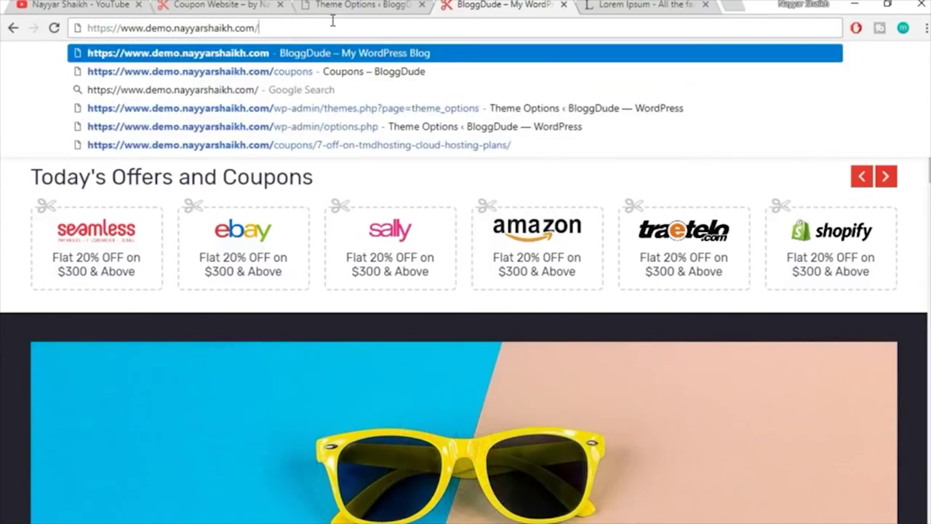
text(coupons)
key(Return)
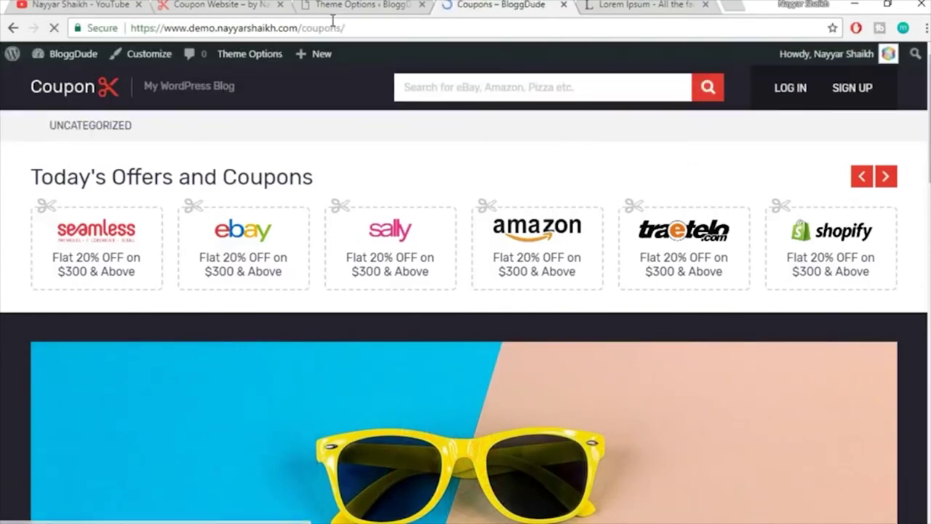
scroll(466, 291, down, 1)
scroll(466, 306, down, 1)
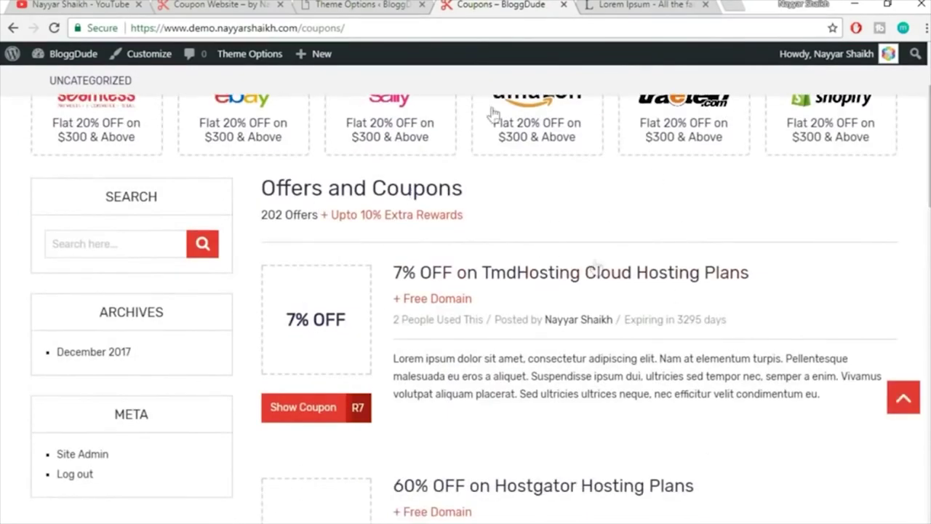
click(385, 6)
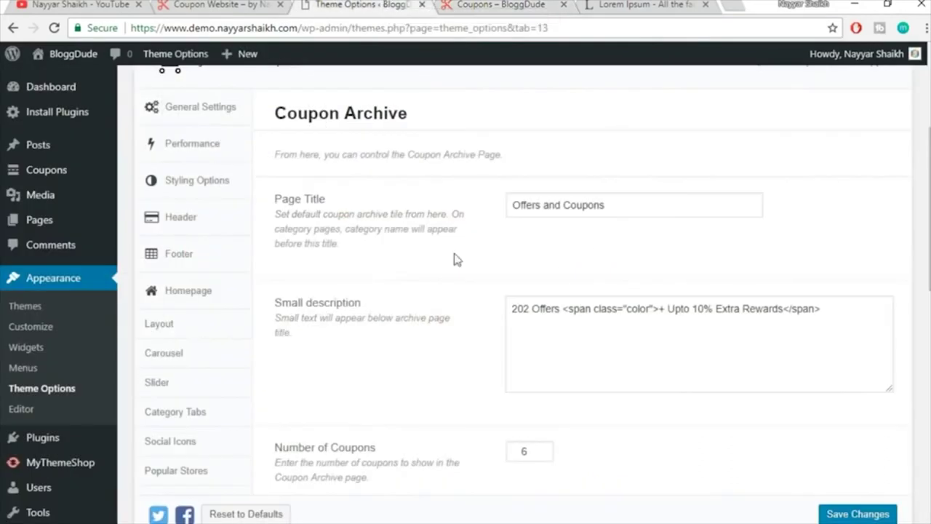
Replace the archive Page Title 'Offers and Coupons' with 'Coupons & Deals'
drag(660, 207, 258, 188)
click(456, 4)
click(366, 191)
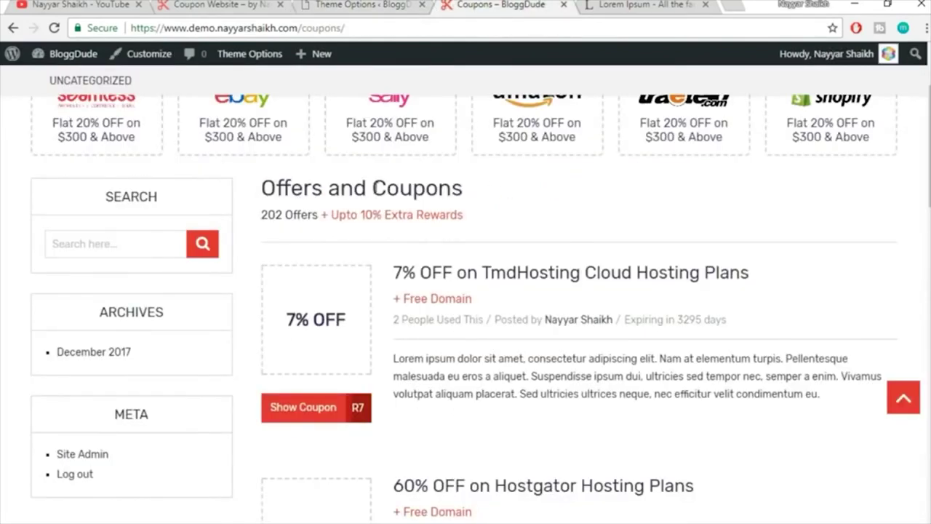
click(389, 4)
drag(622, 203, 329, 217)
text(Coupons & Deals)
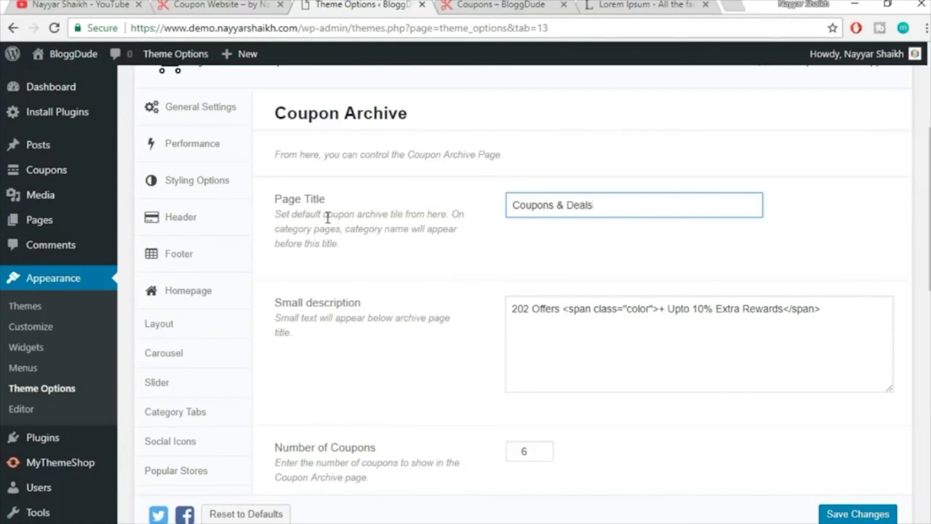
Change the small description to '104 Coupons + Upto 50% Extra Rewards'
click(456, 4)
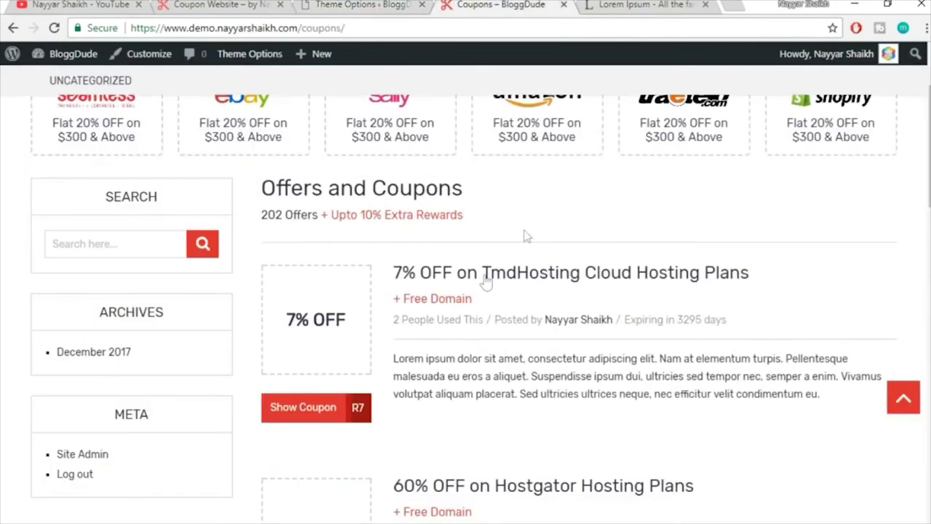
drag(262, 221, 302, 222)
click(349, 223)
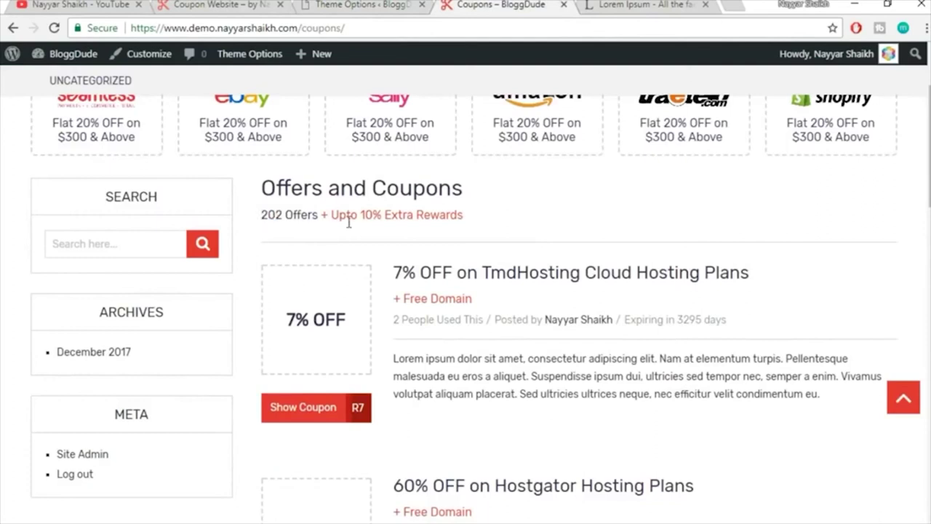
click(382, 4)
drag(530, 306, 460, 314)
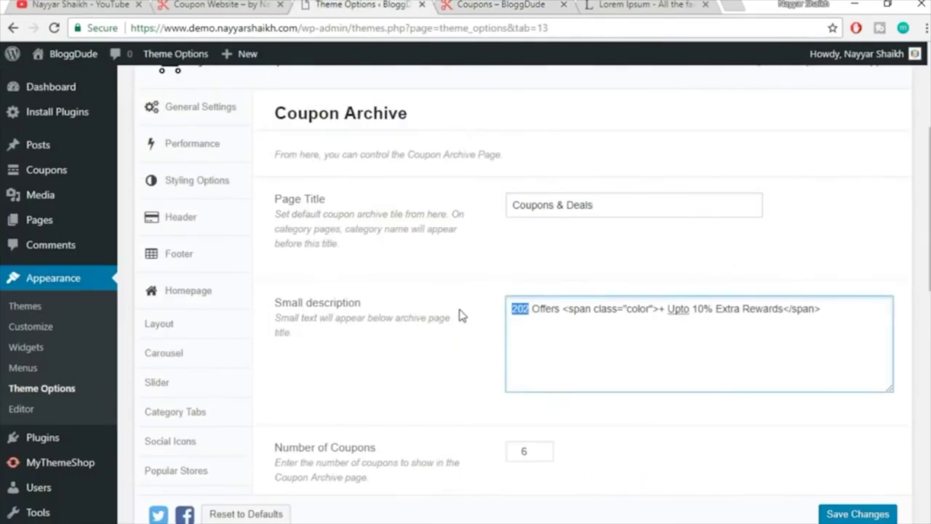
text(104)
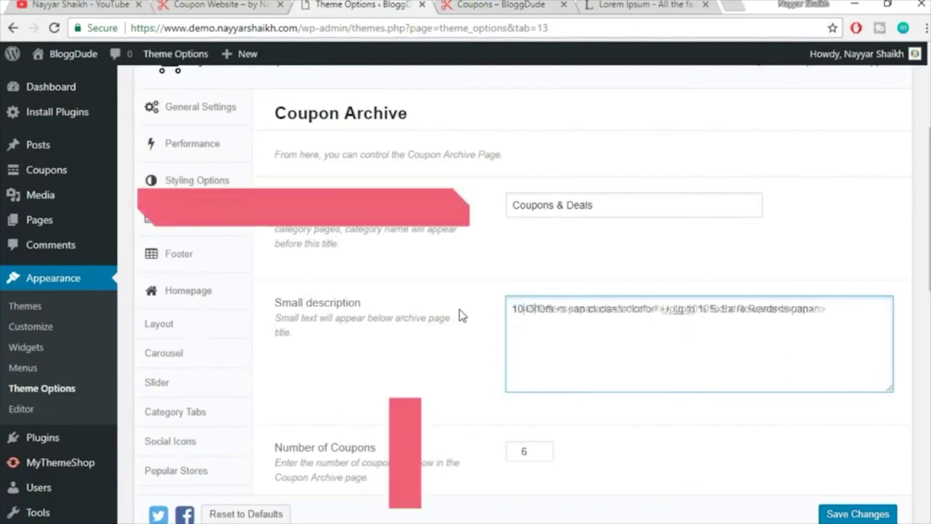
key(Delete)
key(Delete)
key(Delete)
key(Delete)
key(Delete)
key(Delete)
text(Coupons)
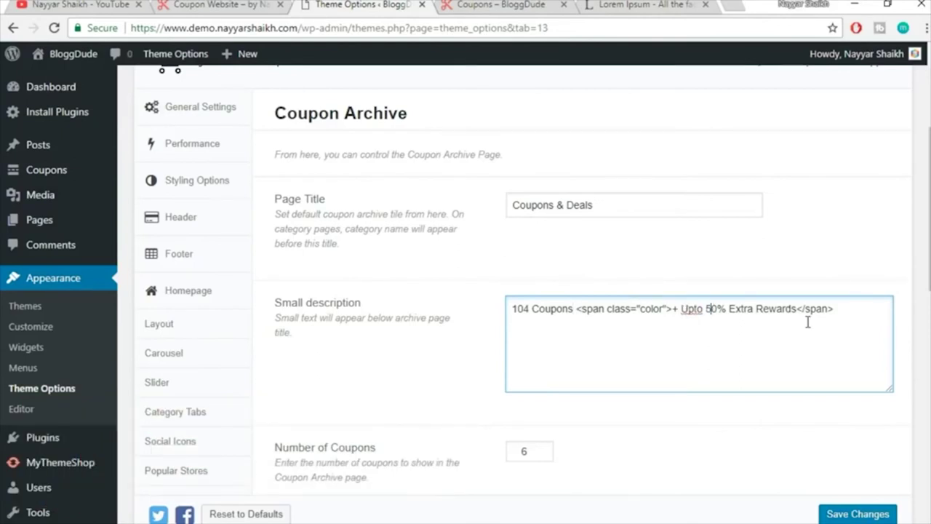
scroll(262, 220, down, 4)
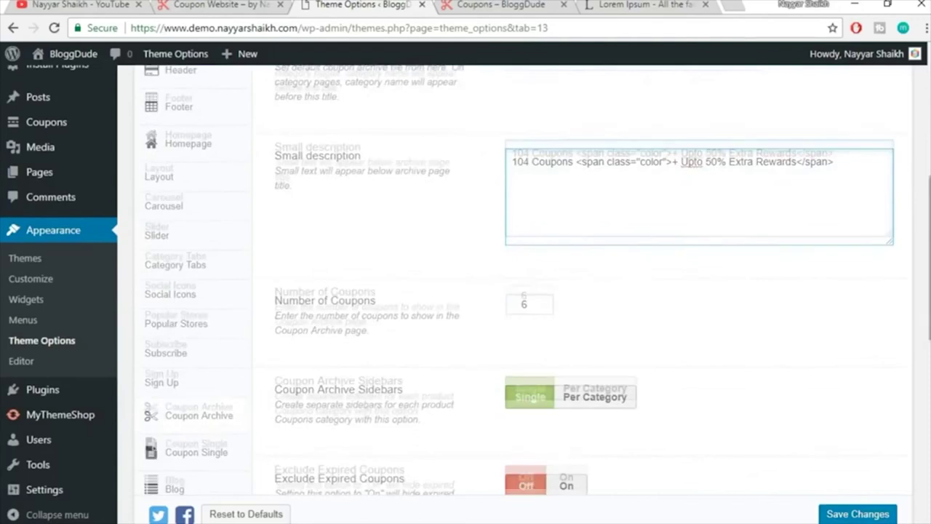
Compare the Coupon Archive Sidebars option with the coupons page's single sidebar
click(471, 4)
scroll(536, 247, down, 15)
scroll(466, 306, up, 15)
click(356, 5)
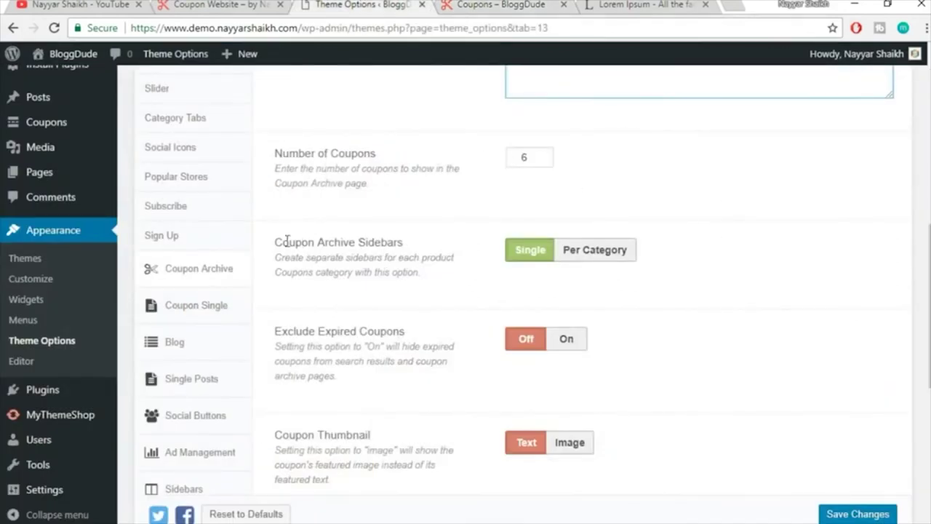
drag(273, 247, 426, 245)
click(432, 244)
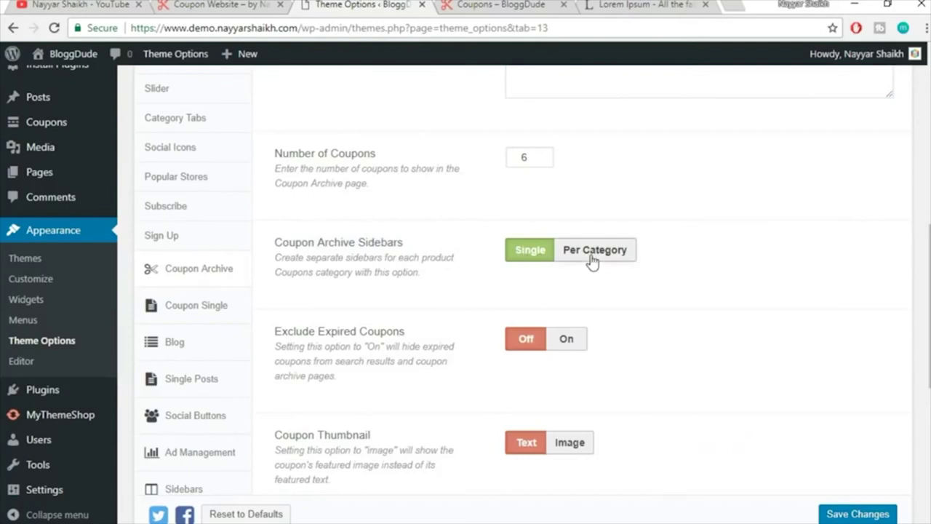
click(500, 5)
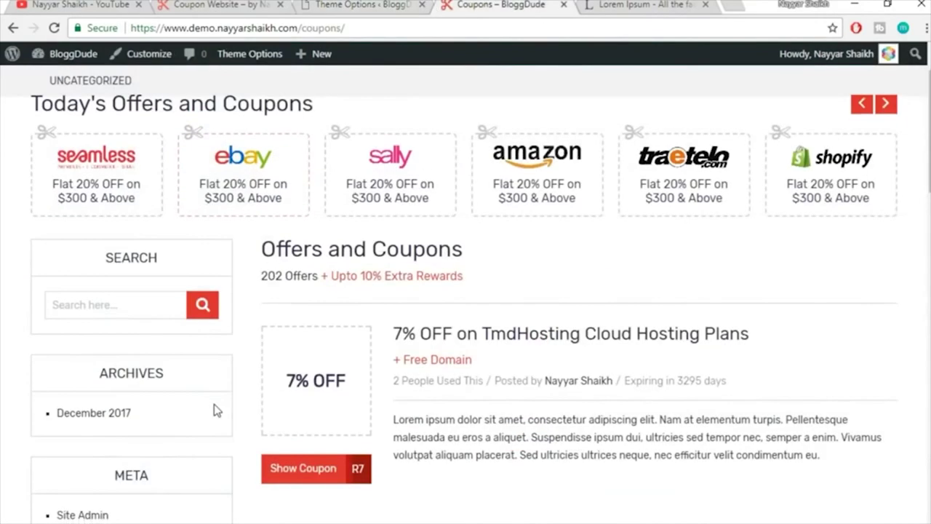
scroll(217, 411, down, 2)
key(ctrl+shift+Tab)
scroll(817, 339, down, 2)
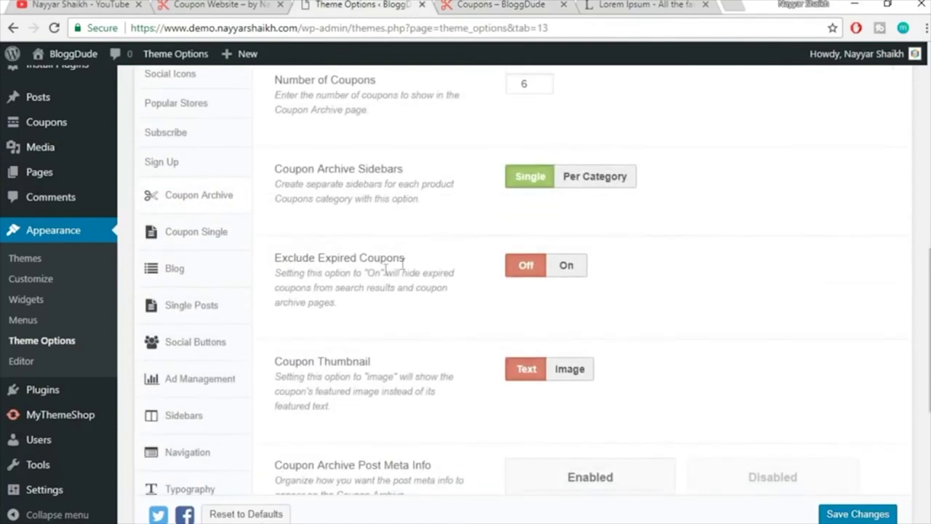
Toggle Exclude Expired Coupons on and back off, keeping expired coupons shown
click(567, 267)
click(515, 275)
scroll(761, 267, down, 1)
click(573, 202)
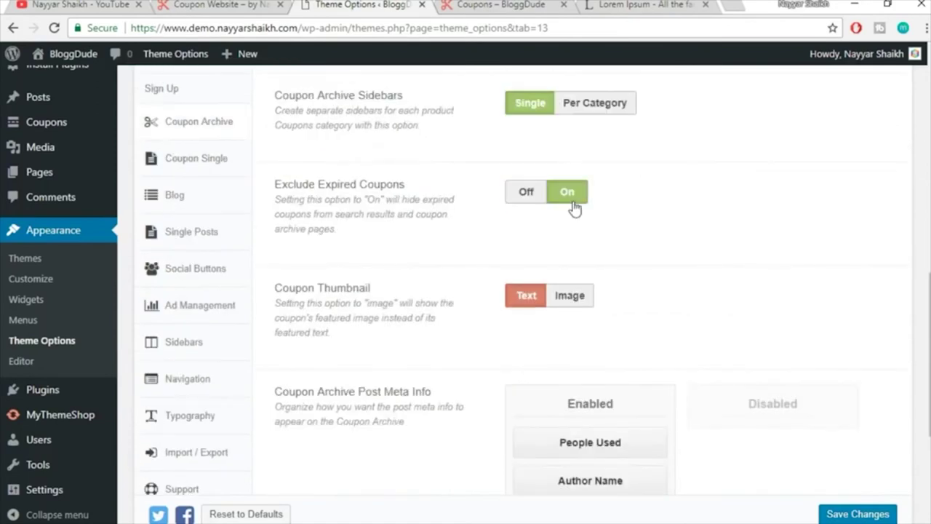
click(543, 198)
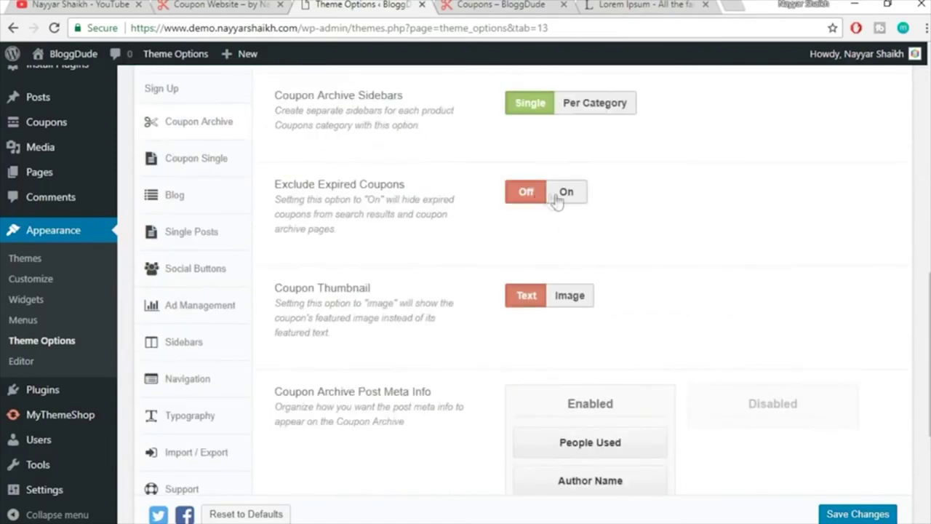
scroll(700, 209, down, 1)
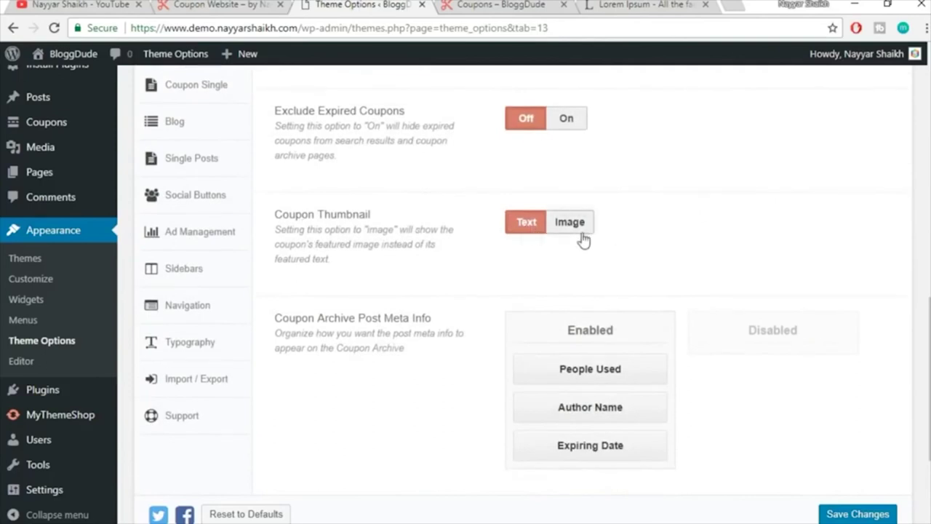
Return to the coupons archive page listing the TmdHosting and Hostgator coupons
click(460, 4)
drag(323, 298, 316, 327)
scroll(315, 326, down, 2)
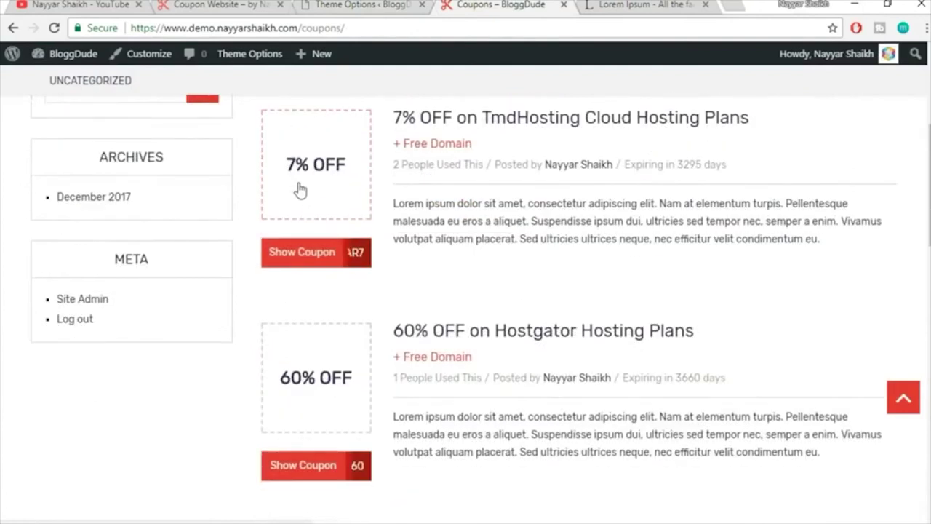
Set the Coupon Archive's Coupon Thumbnail to Image
scroll(306, 412, up, 1)
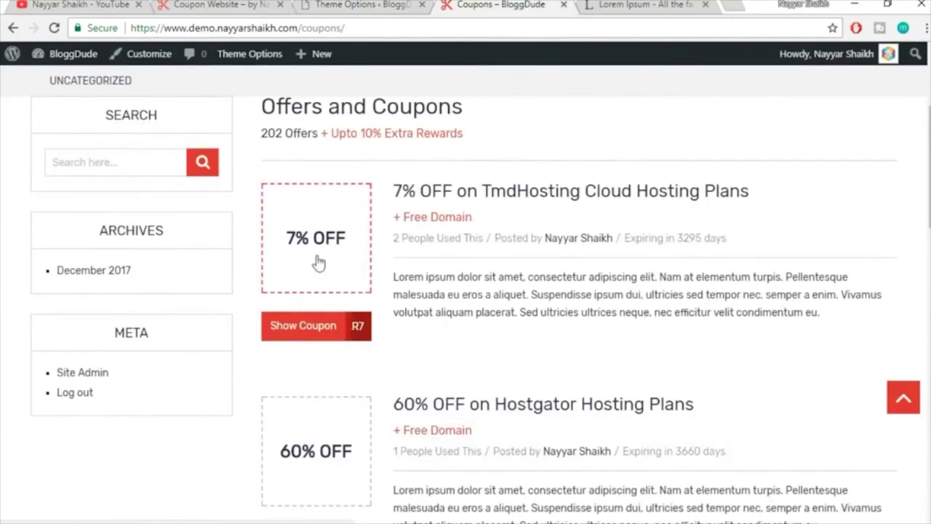
scroll(354, 266, down, 1)
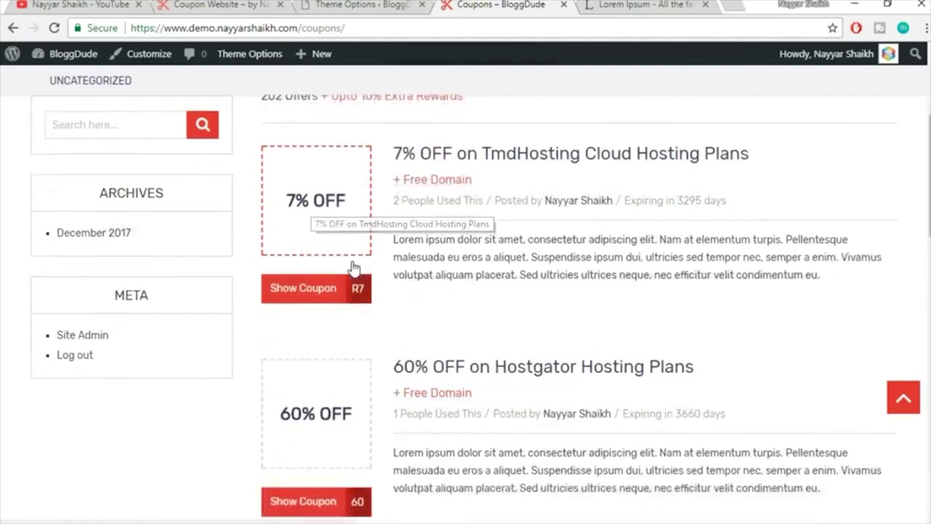
scroll(343, 405, up, 1)
click(356, 5)
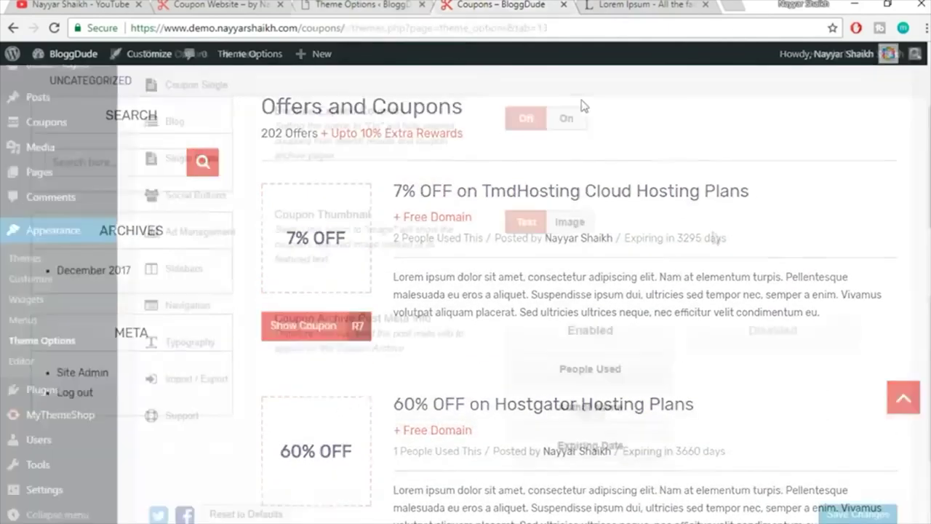
click(571, 227)
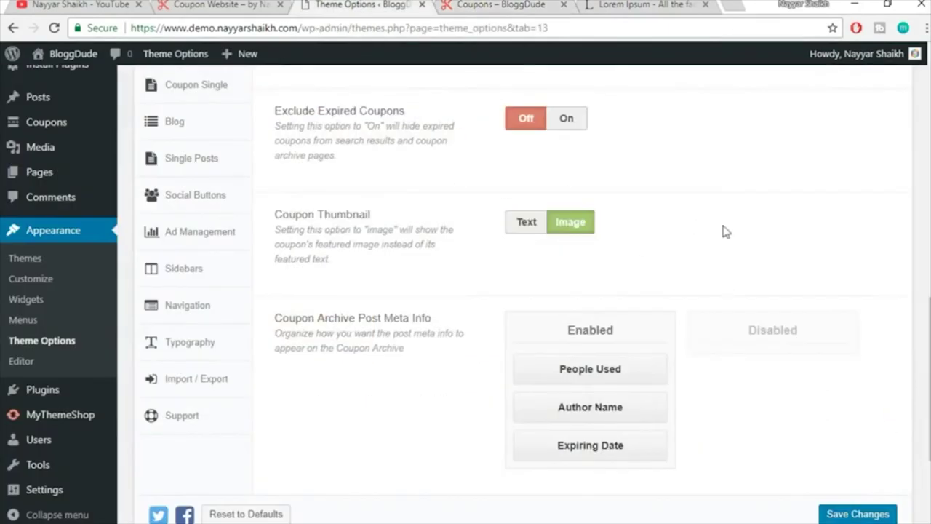
Compare the Post Meta Info settings with the coupon's meta line on the live page
scroll(749, 262, down, 1)
scroll(749, 262, down, 2)
drag(275, 173, 447, 181)
click(448, 182)
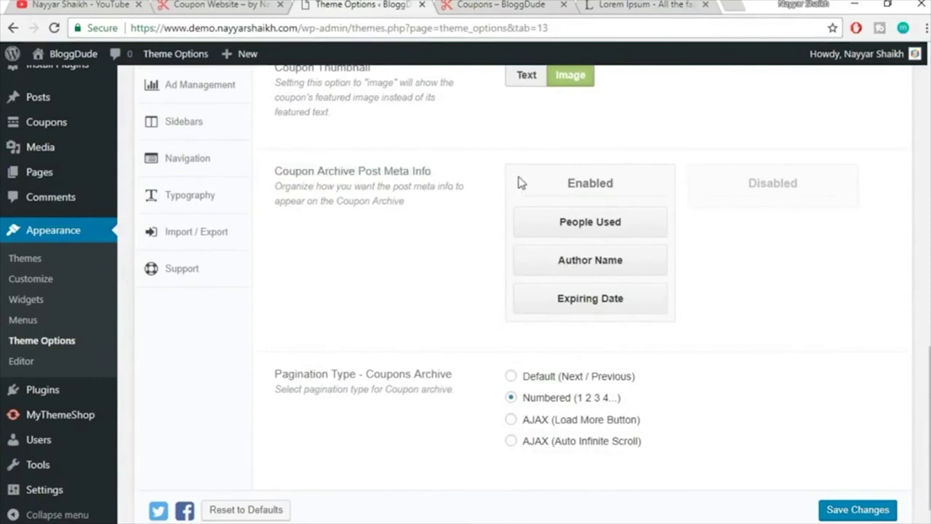
click(471, 4)
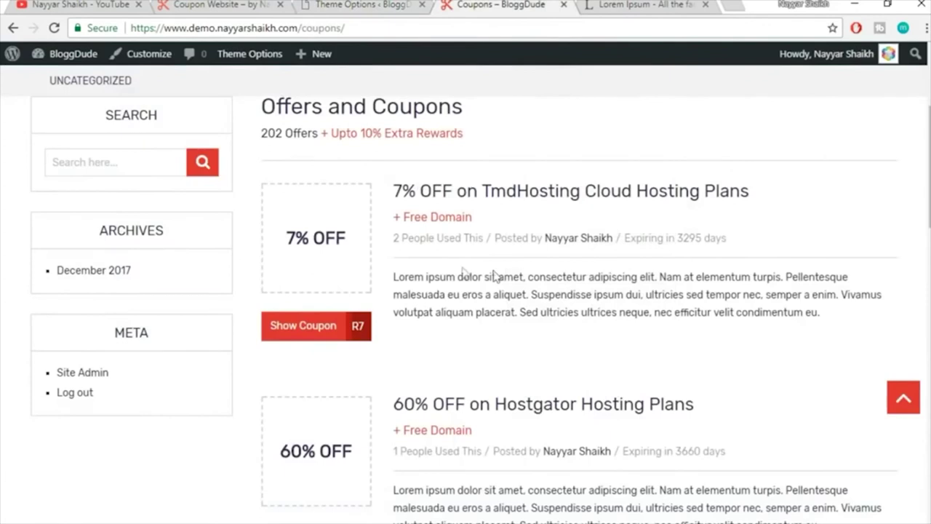
drag(393, 240, 481, 239)
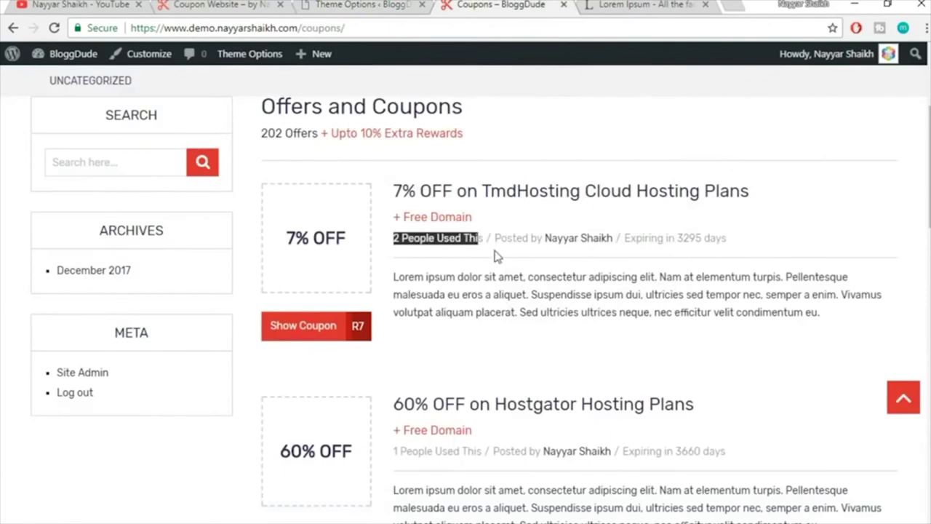
click(498, 256)
drag(393, 238, 665, 238)
click(681, 238)
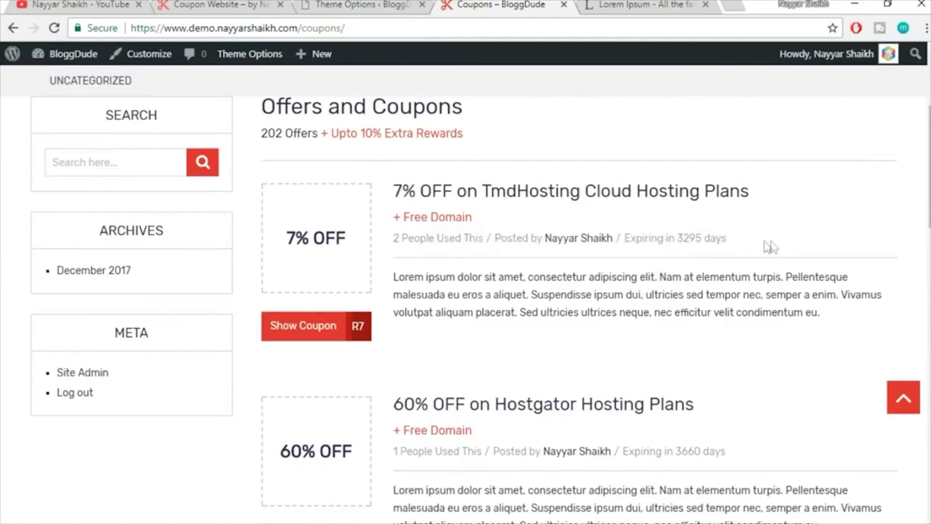
triple_click(724, 240)
Rearrange Author Name in the meta list, leaving it between People Used and Expiring Date
click(325, 4)
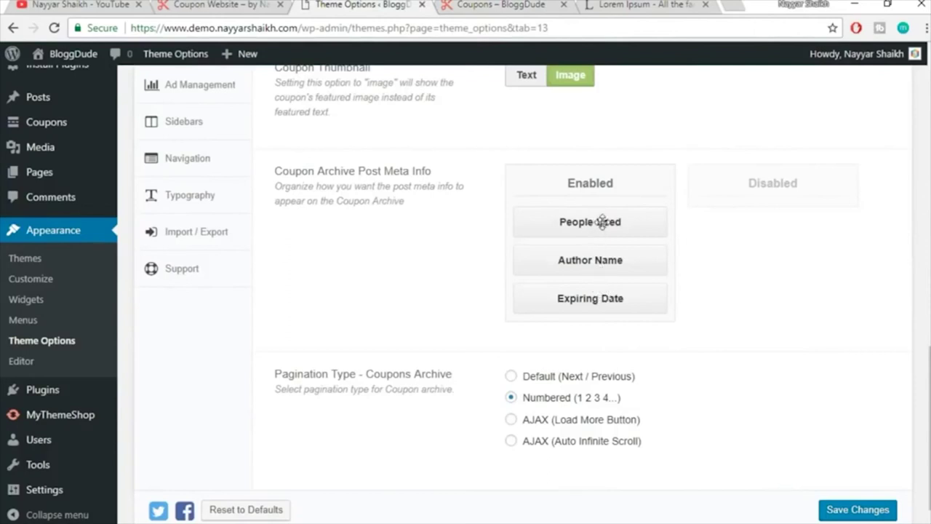
drag(601, 257, 600, 306)
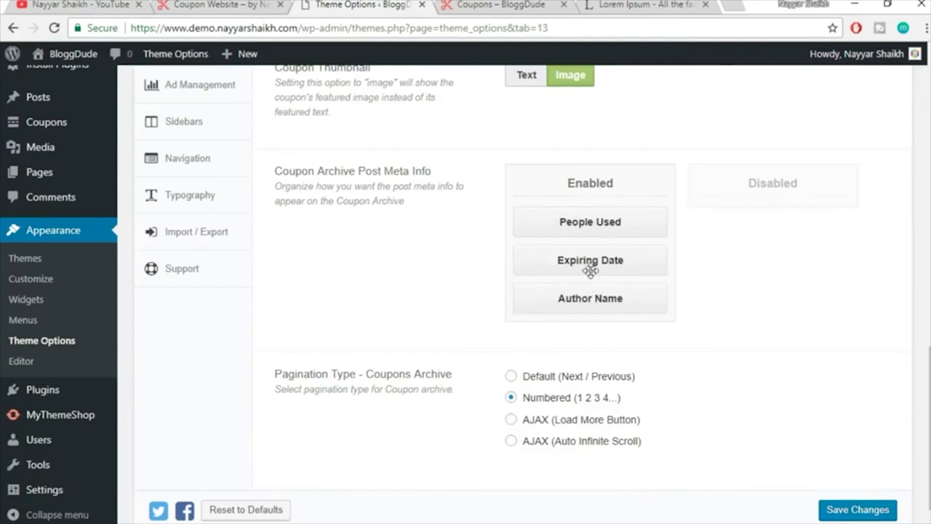
drag(589, 298, 803, 208)
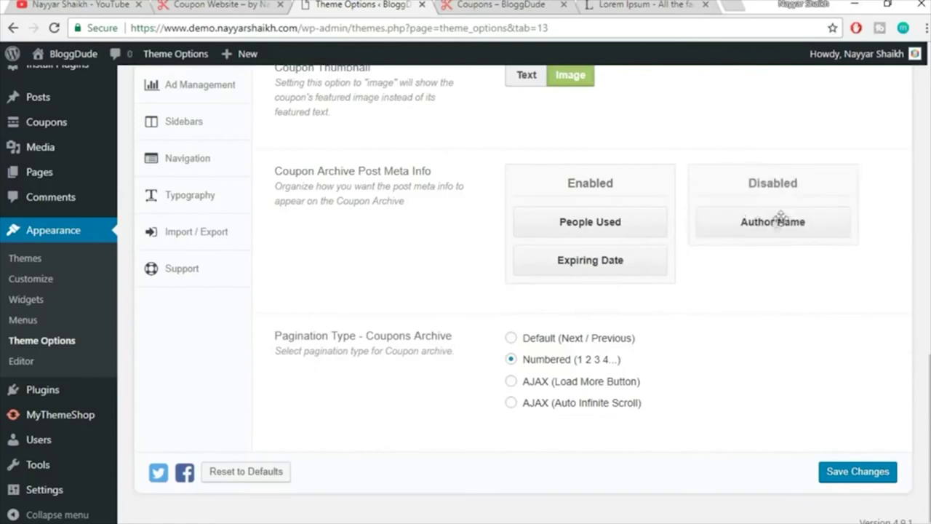
drag(643, 237, 728, 322)
scroll(728, 323, down, 1)
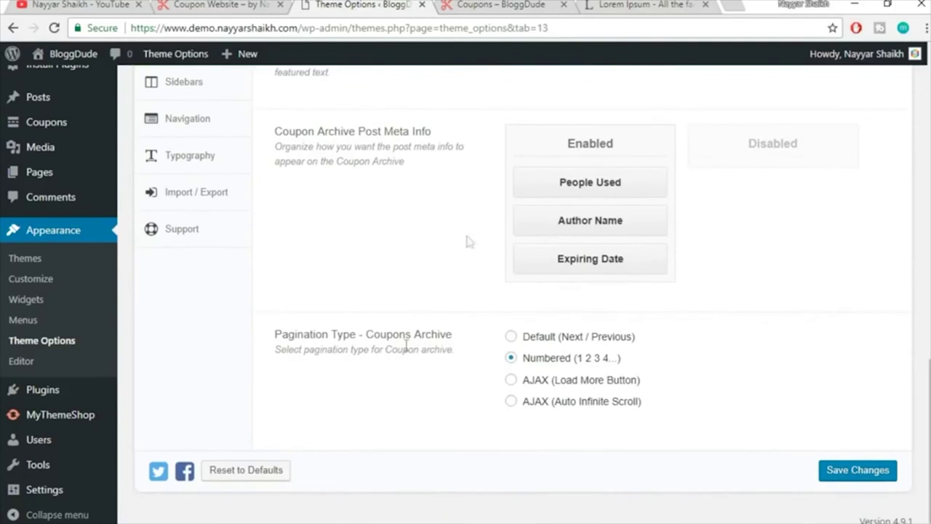
Save the theme options and reload the live coupons archive page
click(507, 9)
scroll(619, 272, down, 10)
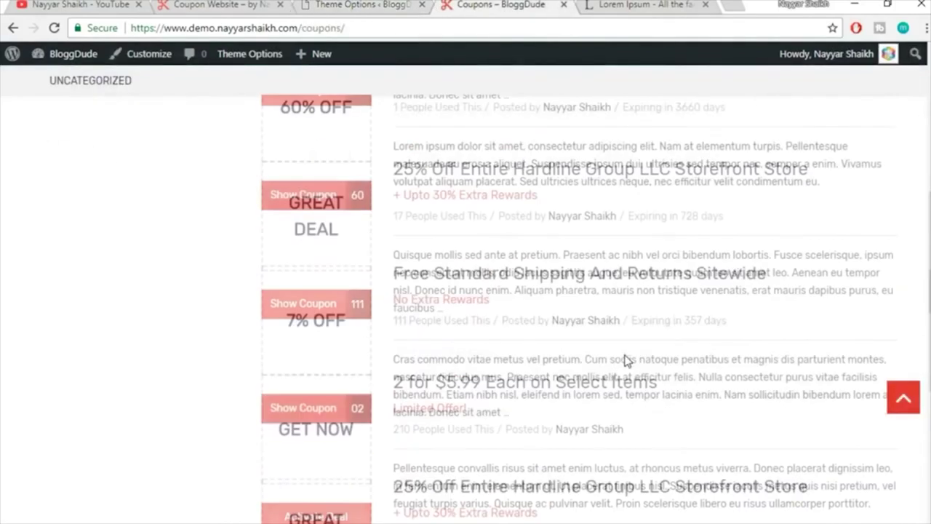
scroll(626, 362, down, 3)
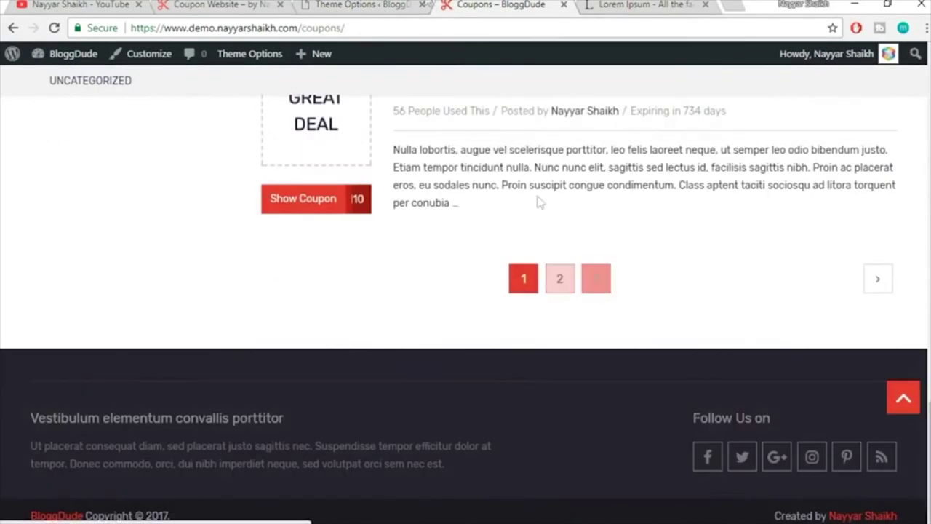
click(411, 4)
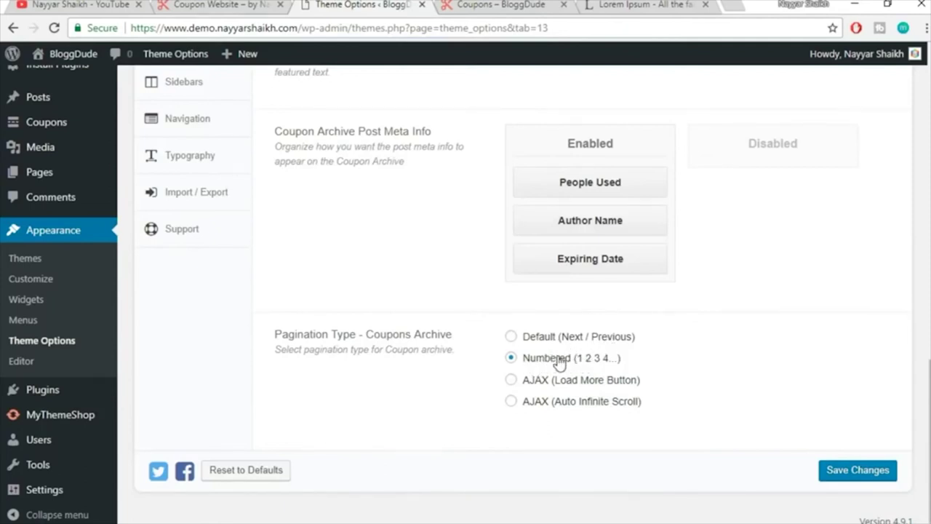
click(851, 467)
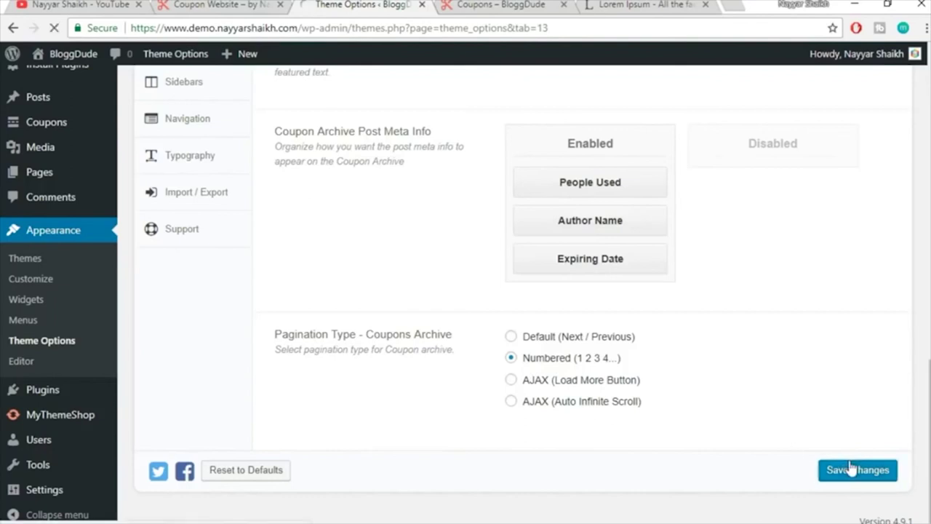
click(521, 4)
click(463, 27)
key(Return)
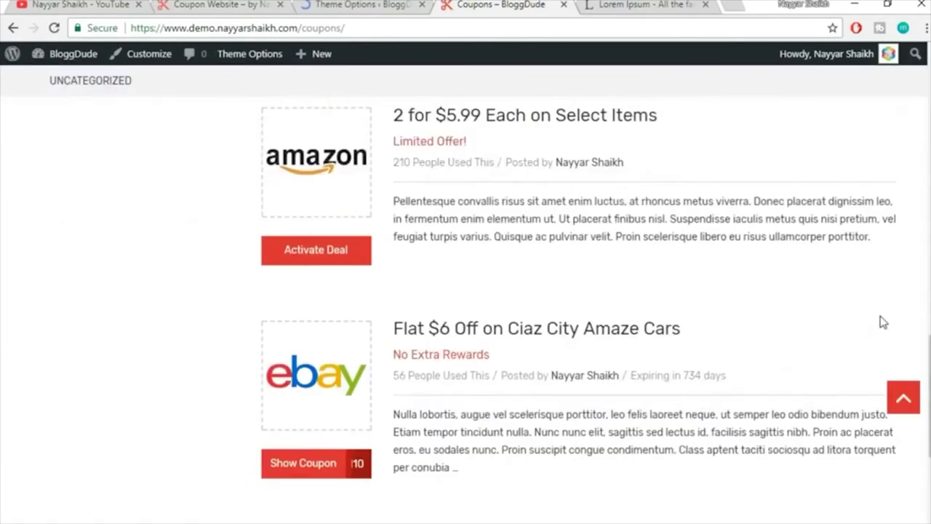
Check the coupons page's 'Coupons & Deals' heading, 50% Extra Rewards text and brand logos
scroll(882, 322, up, 15)
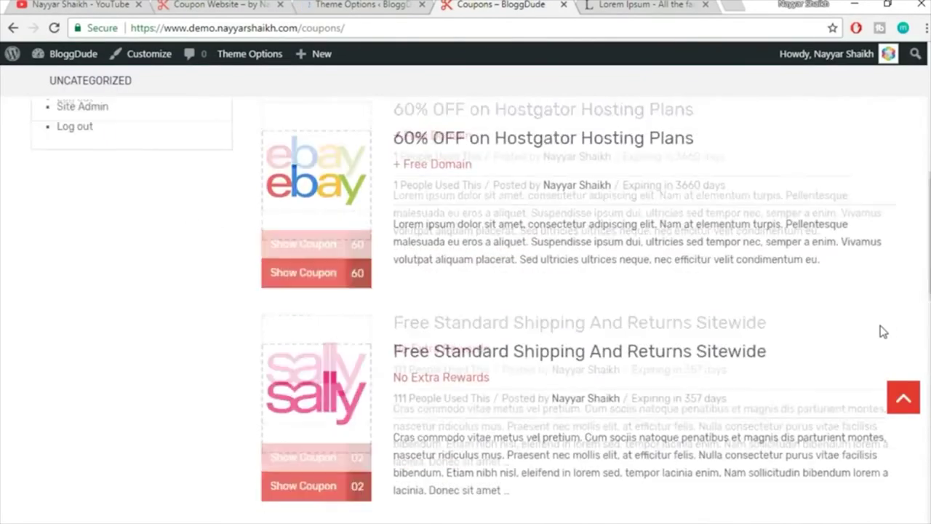
drag(257, 284, 493, 285)
click(544, 293)
scroll(544, 293, down, 1)
scroll(373, 312, down, 1)
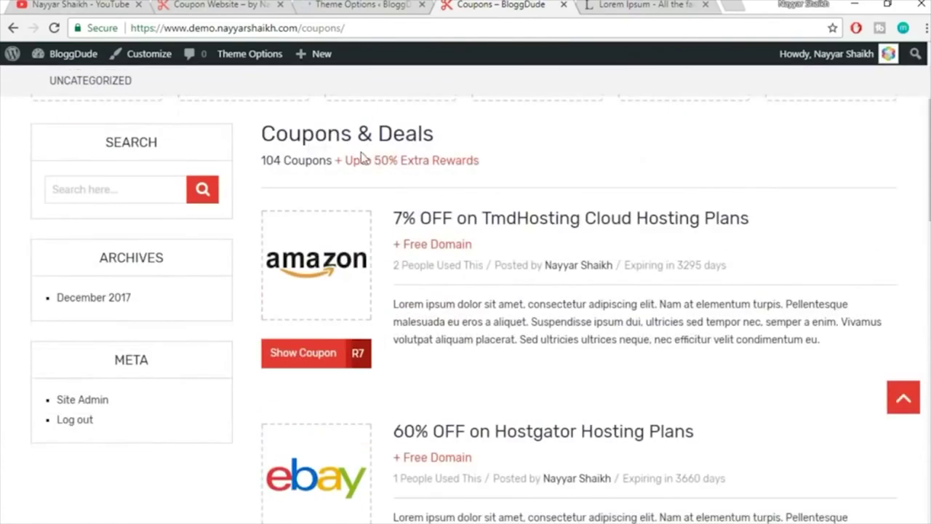
drag(386, 160, 495, 162)
click(495, 162)
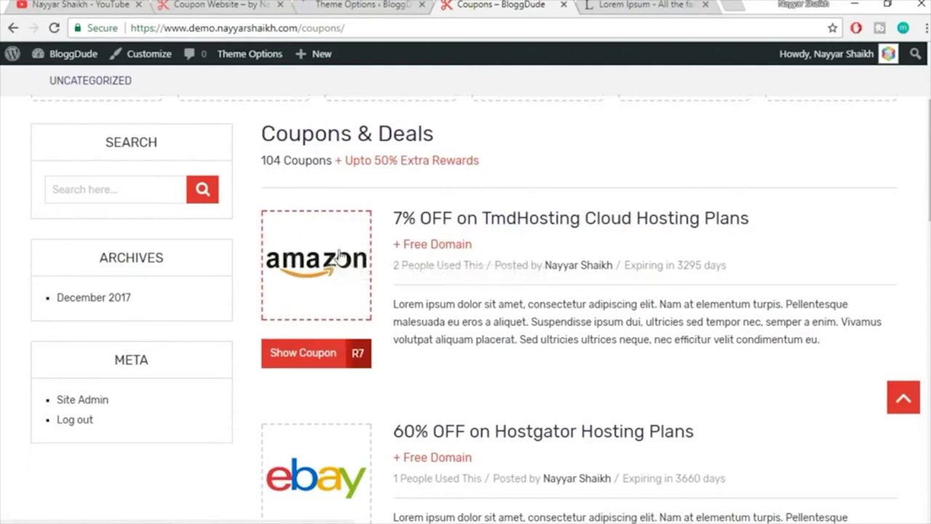
scroll(297, 200, down, 1)
scroll(327, 338, down, 2)
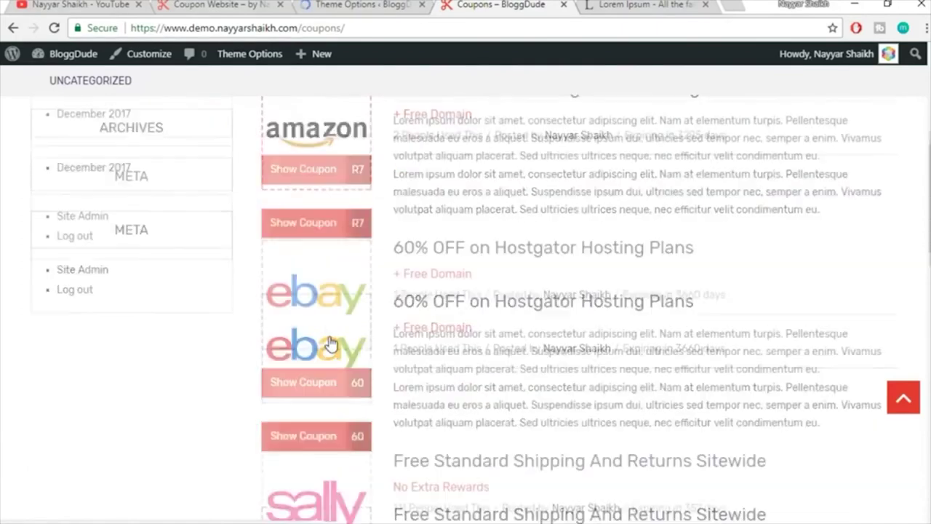
scroll(328, 344, down, 13)
scroll(440, 371, up, 4)
scroll(444, 371, up, 10)
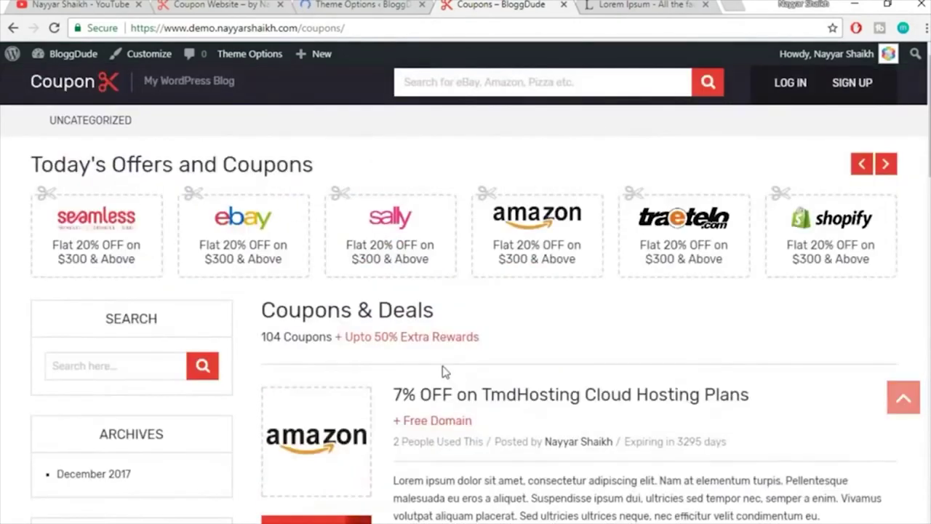
Open the Coupon Single section in Theme Options
click(354, 4)
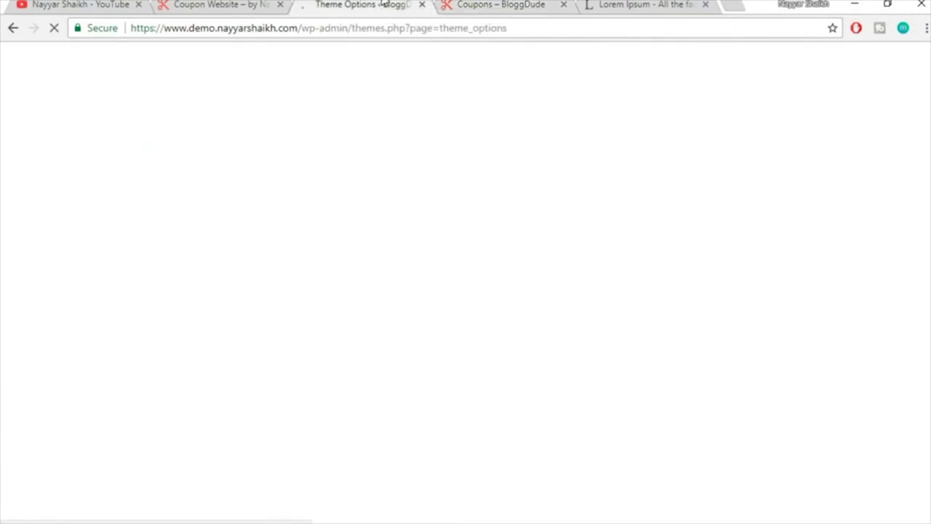
scroll(764, 197, down, 5)
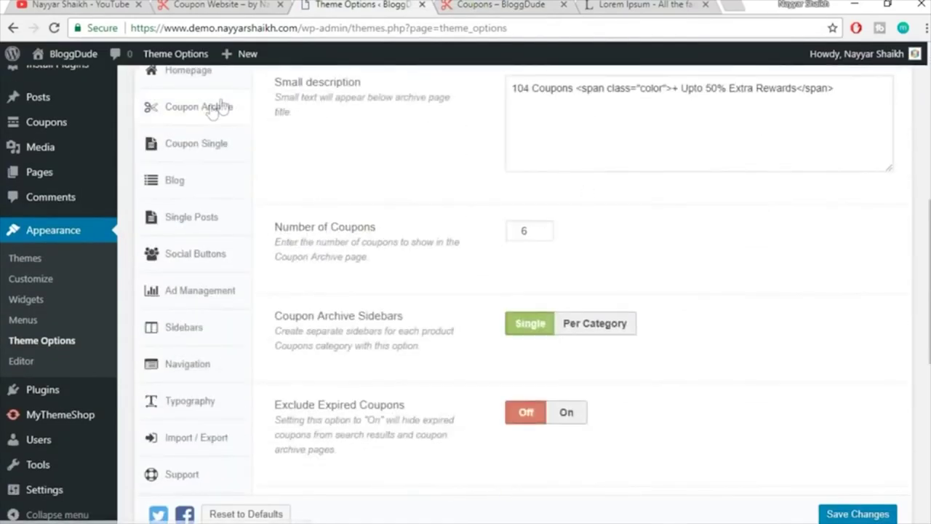
click(195, 145)
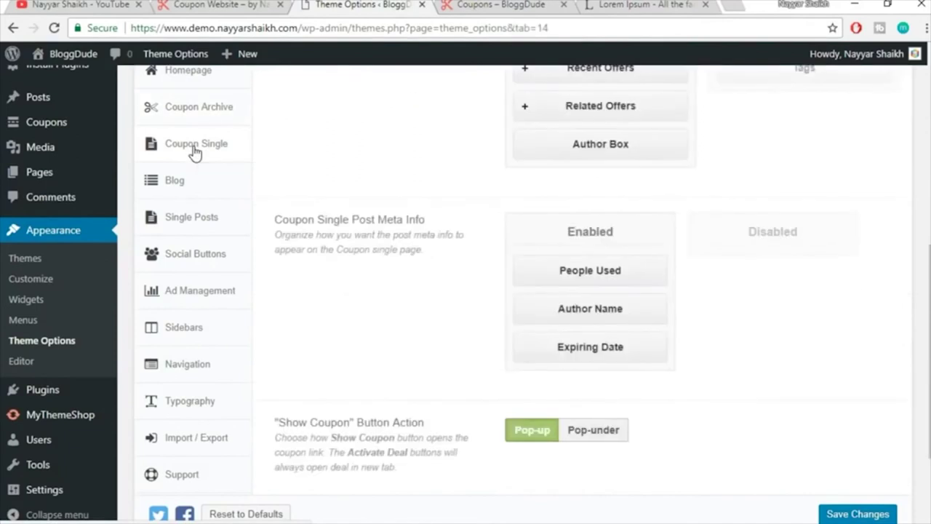
Open the live TmdHosting coupon page to check its current single layout
scroll(593, 84, up, 4)
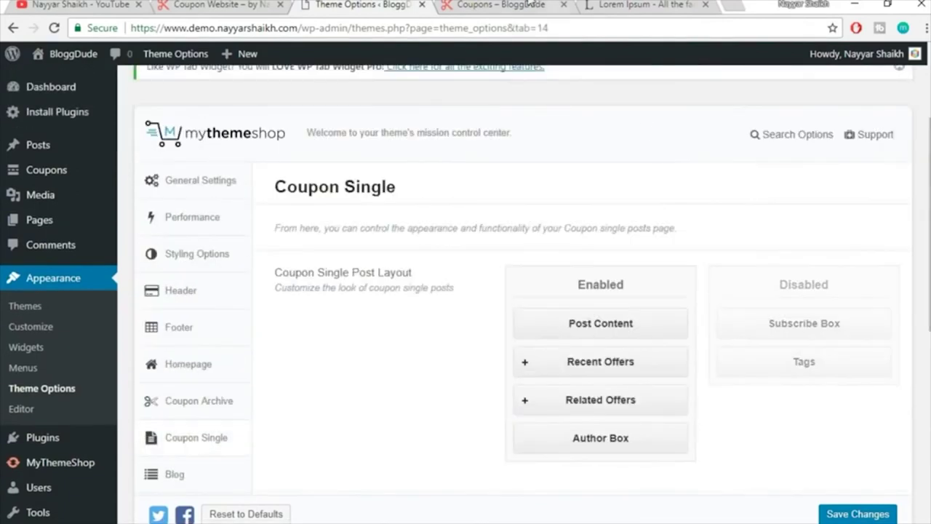
click(529, 4)
scroll(717, 368, down, 2)
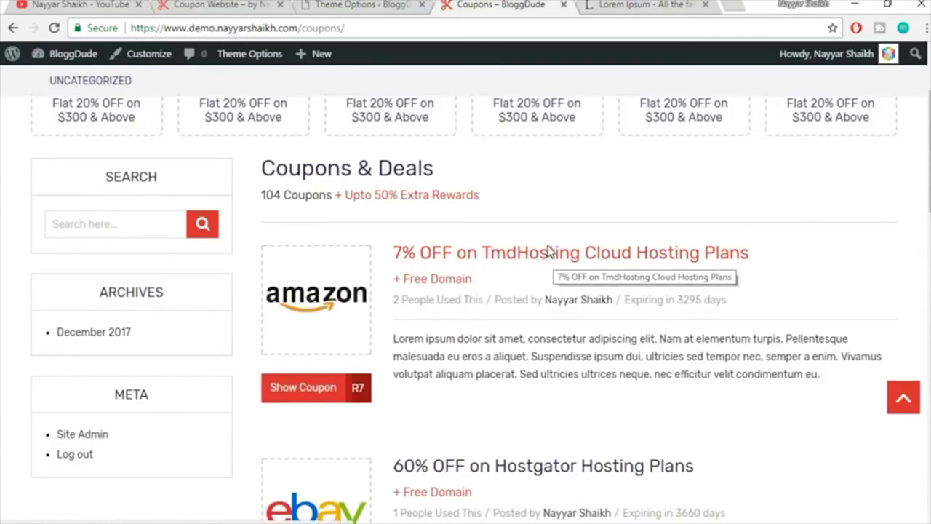
click(550, 251)
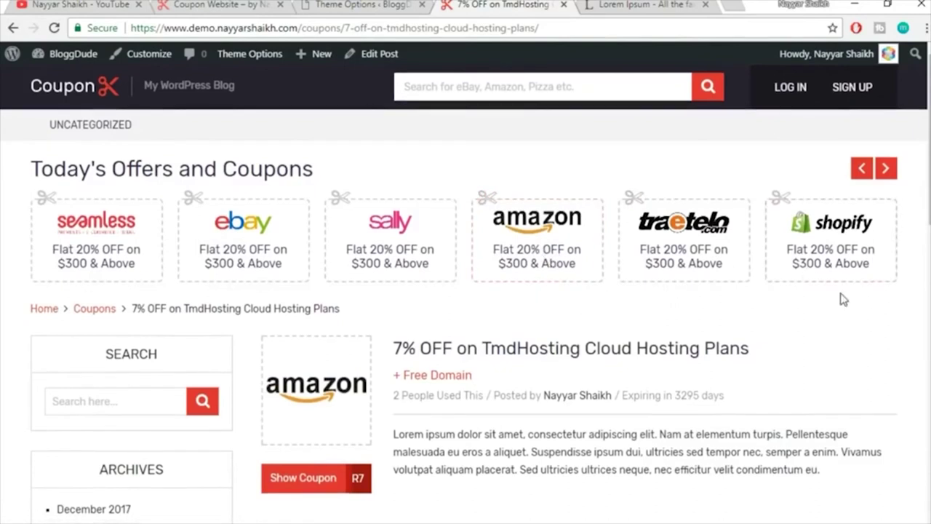
scroll(842, 298, down, 2)
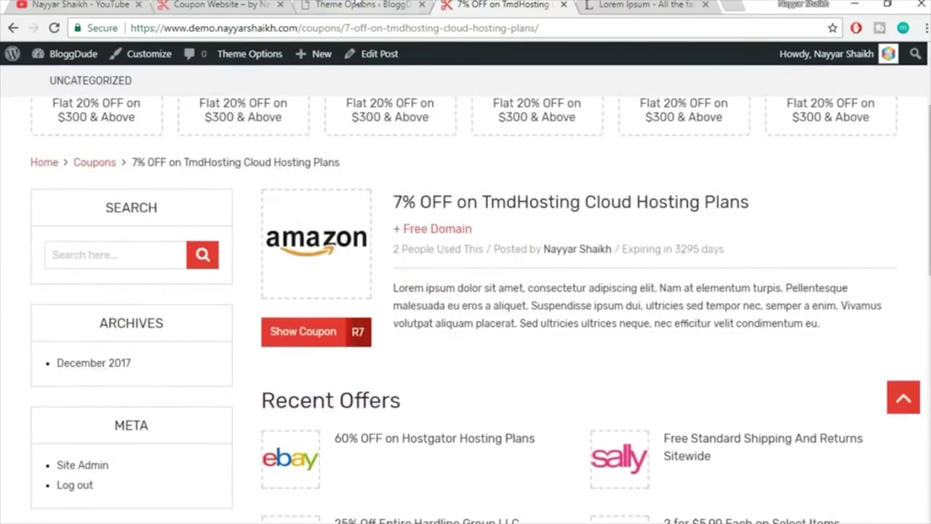
Return to the Theme Options Coupon Single Post Layout section, with Subscribe Box and Tags disabled
click(359, 4)
scroll(789, 215, down, 2)
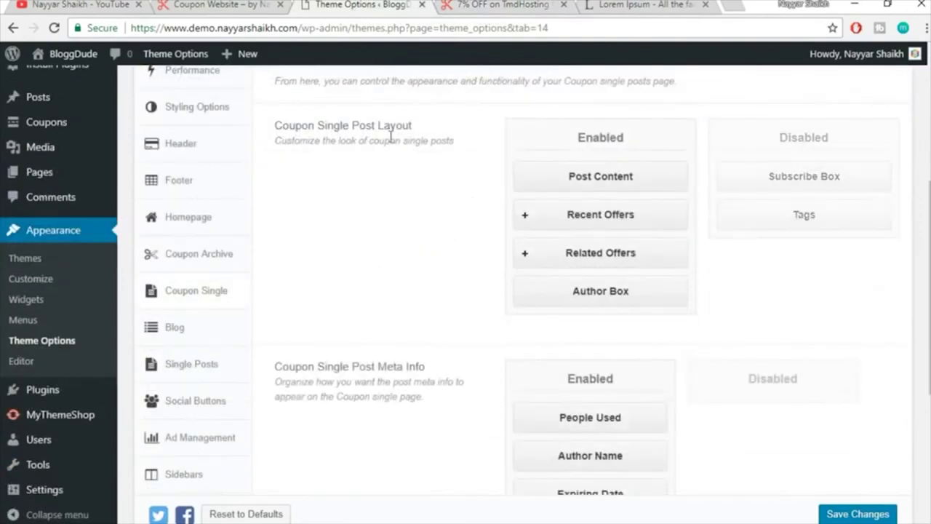
drag(278, 120, 447, 125)
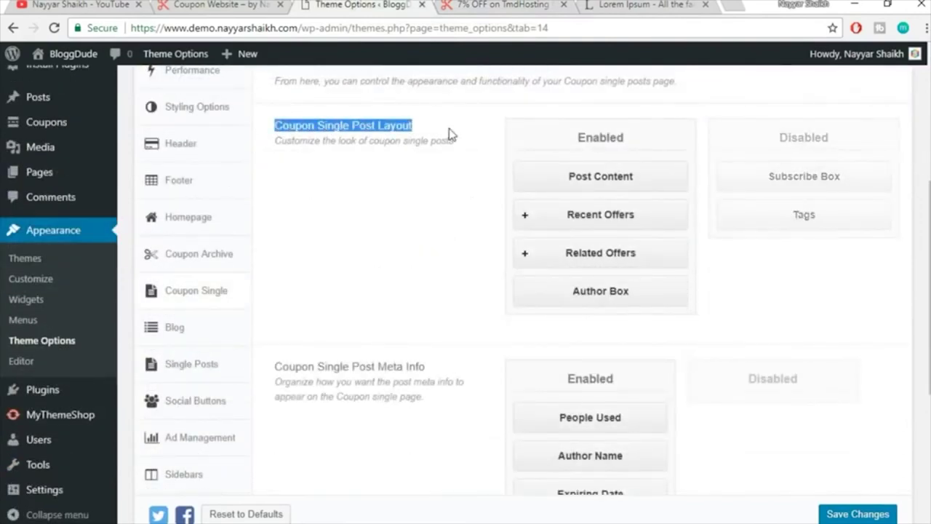
click(449, 134)
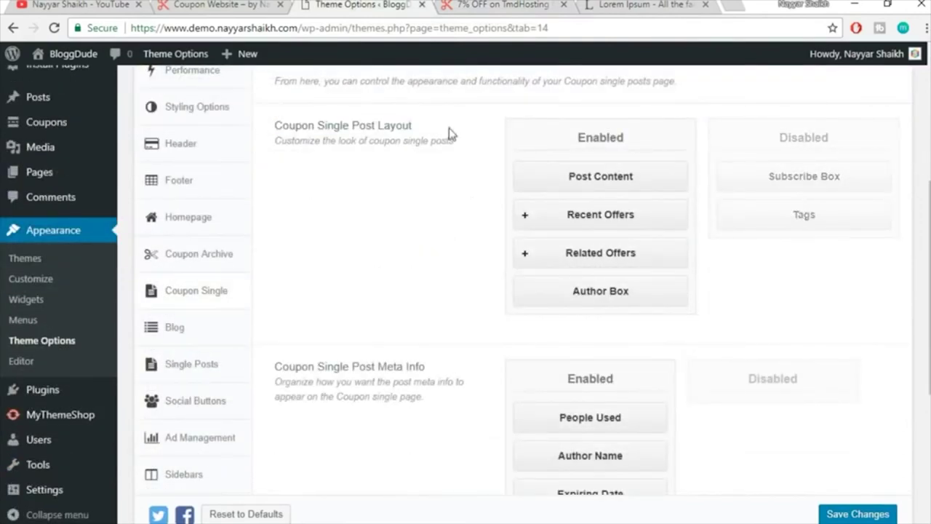
click(518, 4)
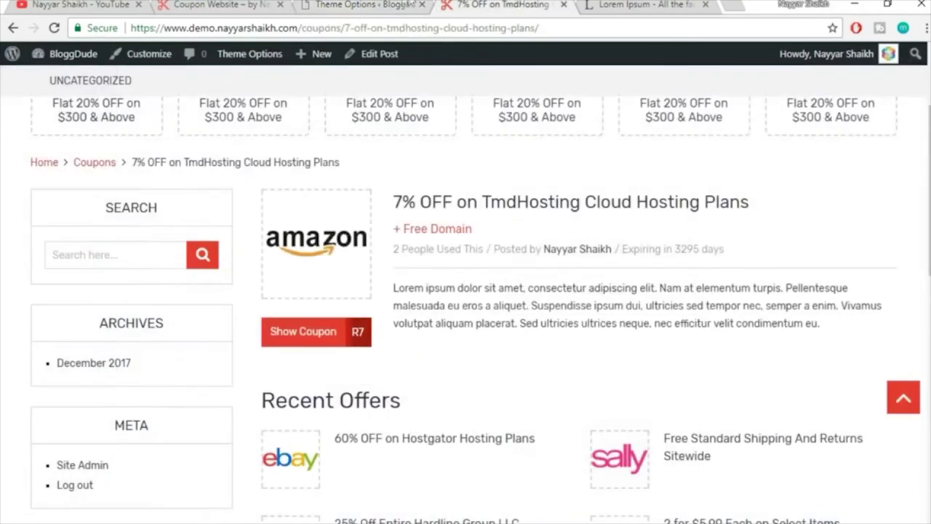
click(405, 4)
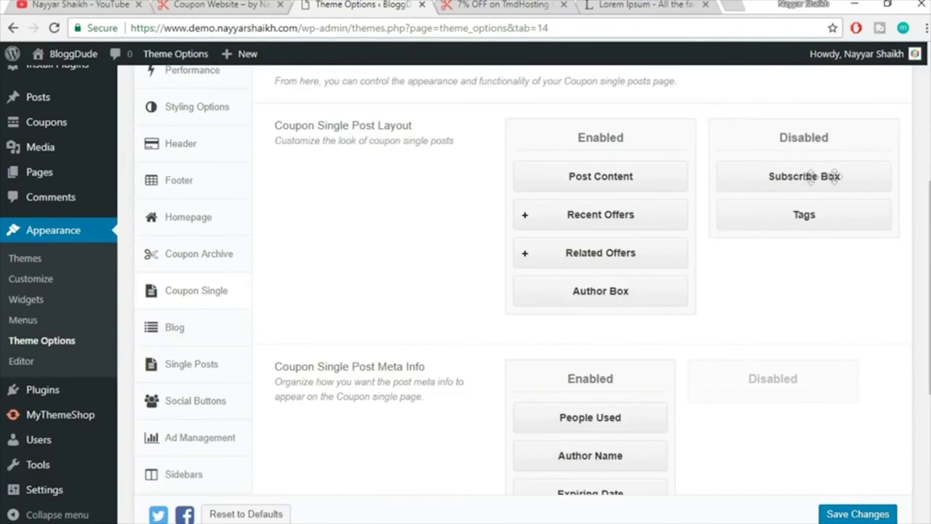
Drag Subscribe Box and Tags from Disabled into the enabled Coupon Single sections
drag(835, 176, 630, 288)
drag(818, 176, 618, 300)
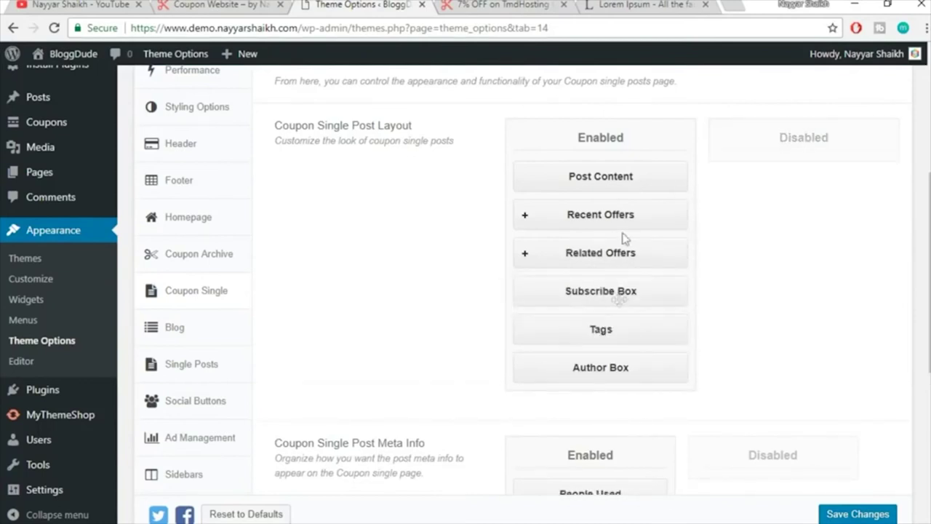
click(513, 10)
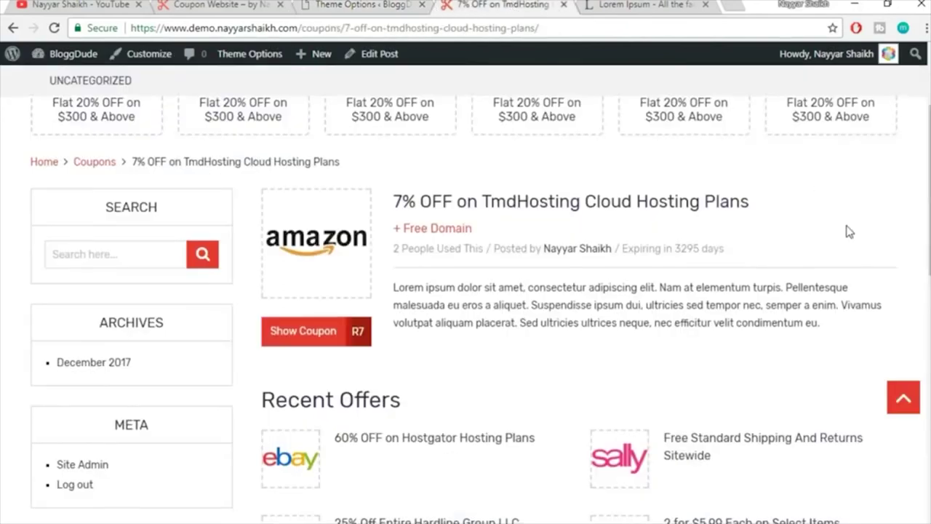
scroll(847, 231, down, 5)
scroll(848, 231, down, 4)
scroll(742, 244, up, 2)
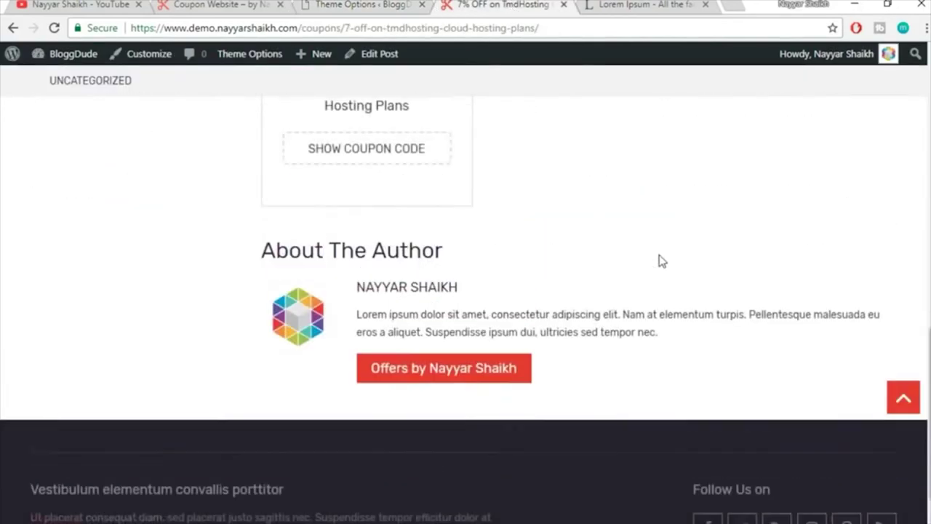
scroll(456, 387, up, 5)
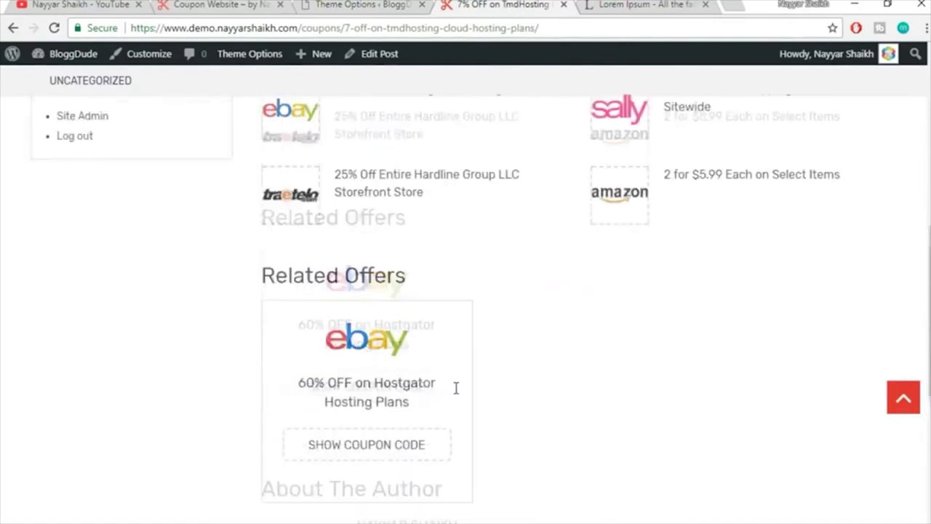
scroll(437, 340, down, 8)
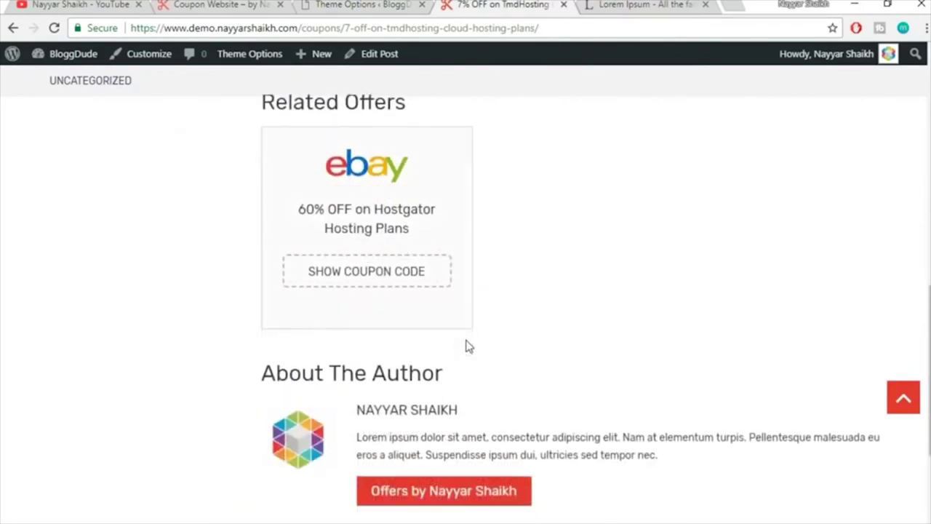
click(354, 6)
Place Tags directly below Post Content, save the changes, and reload the coupon page
drag(603, 329, 604, 201)
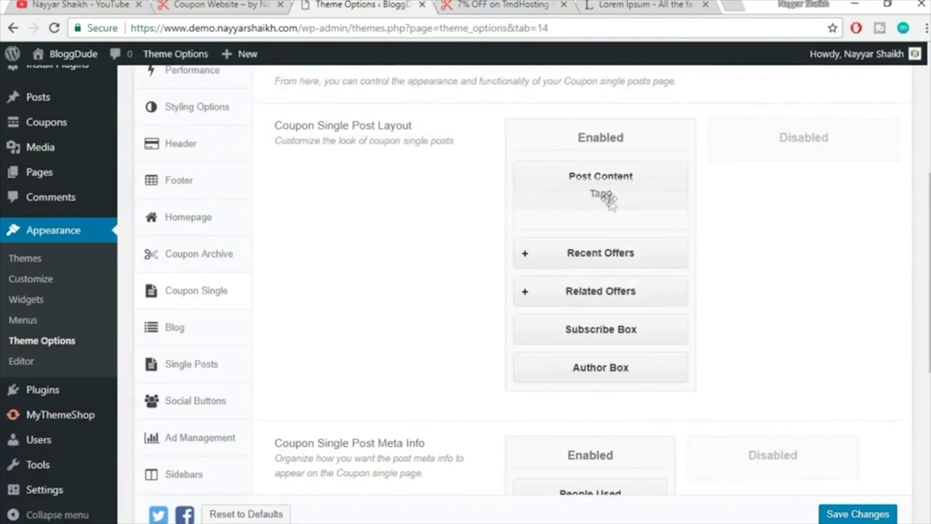
click(862, 514)
click(521, 4)
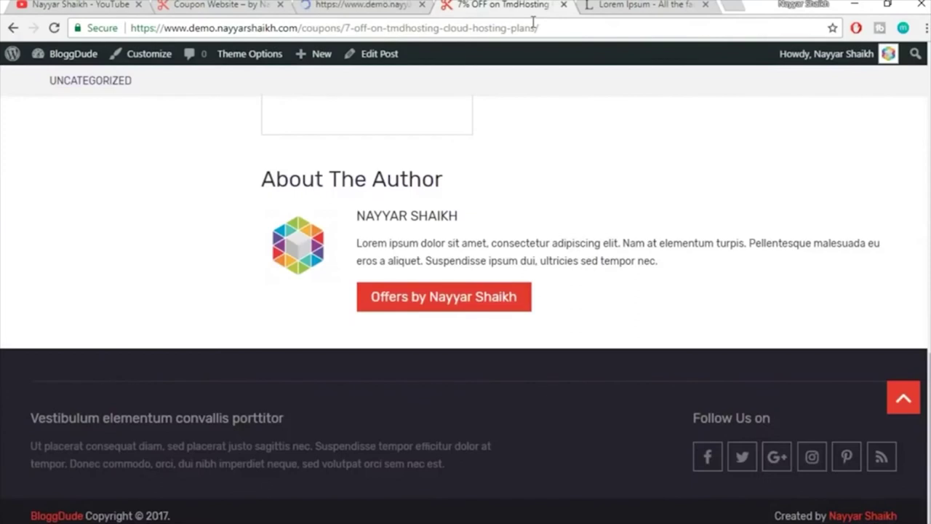
click(542, 29)
scroll(852, 276, up, 10)
key(Return)
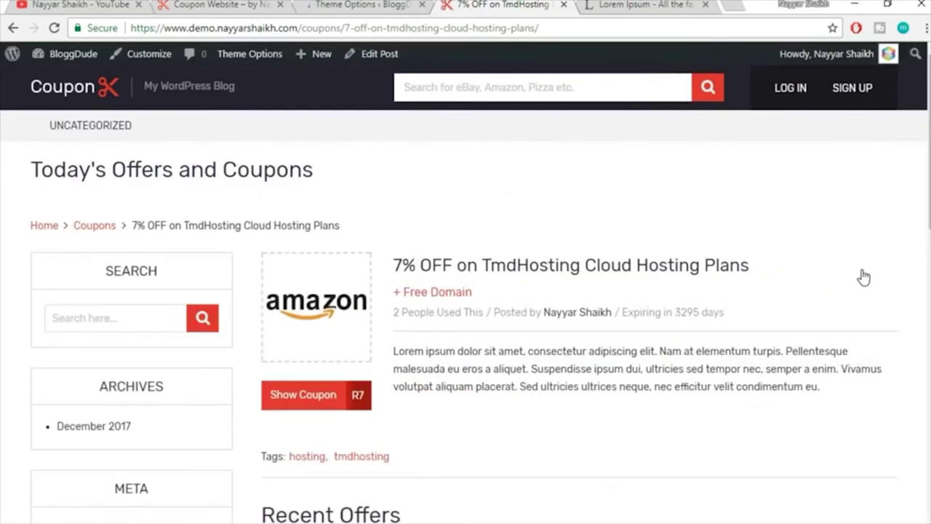
Review the reloaded coupon page and confirm the Theme Options changes were saved
scroll(565, 328, down, 2)
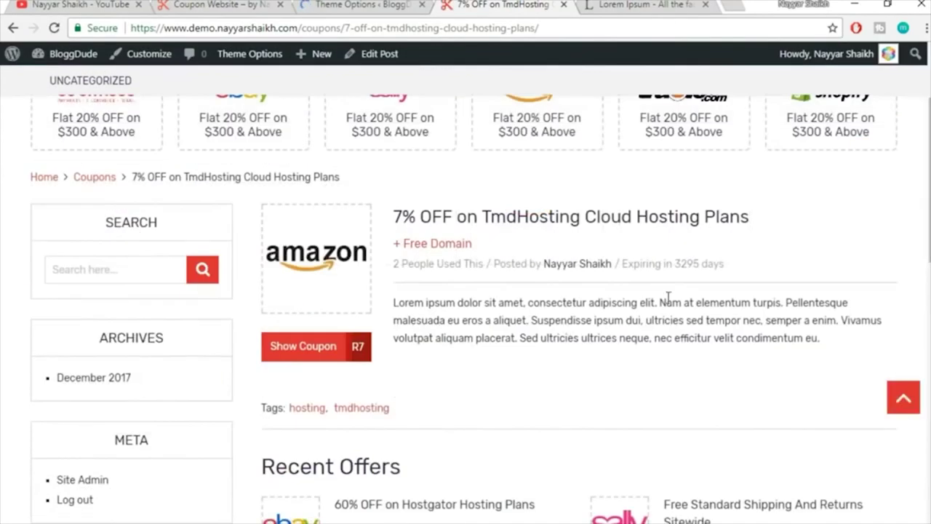
scroll(668, 298, down, 1)
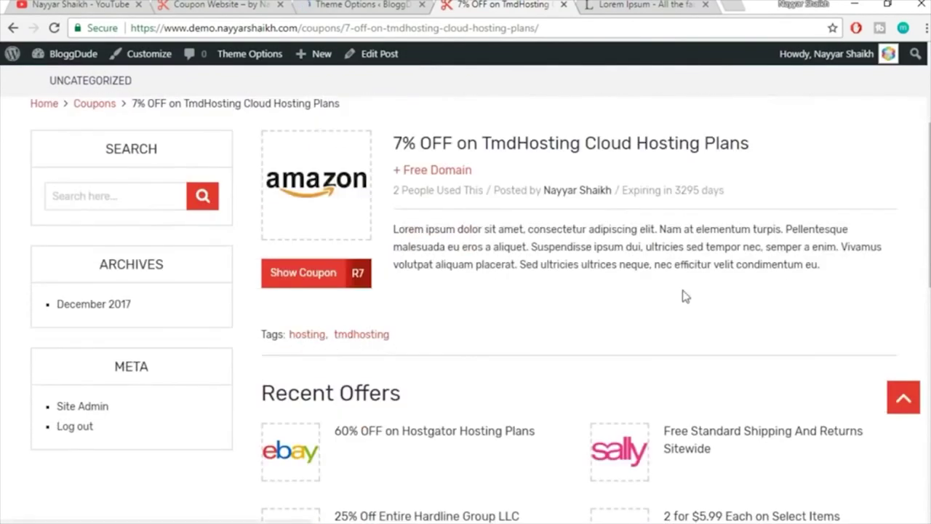
scroll(684, 296, down, 6)
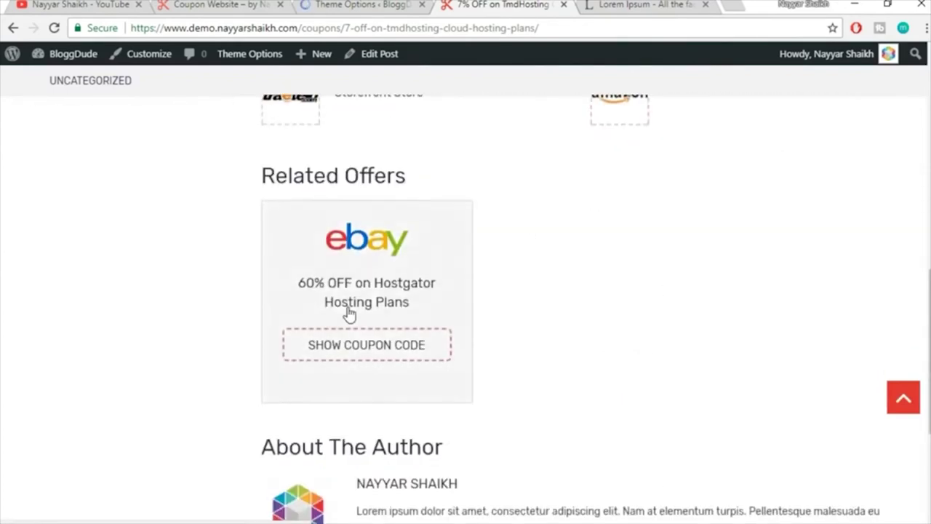
scroll(350, 313, down, 4)
drag(262, 179, 494, 182)
click(495, 188)
click(359, 5)
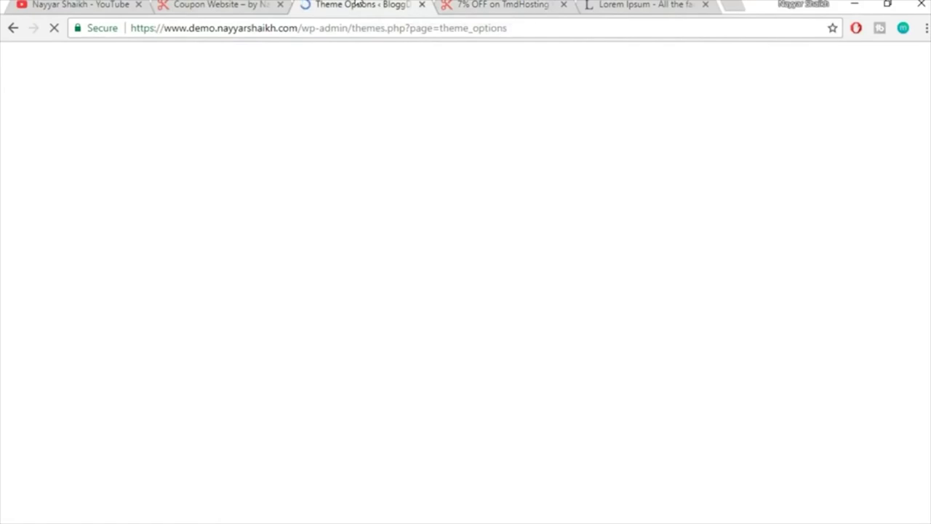
click(495, 4)
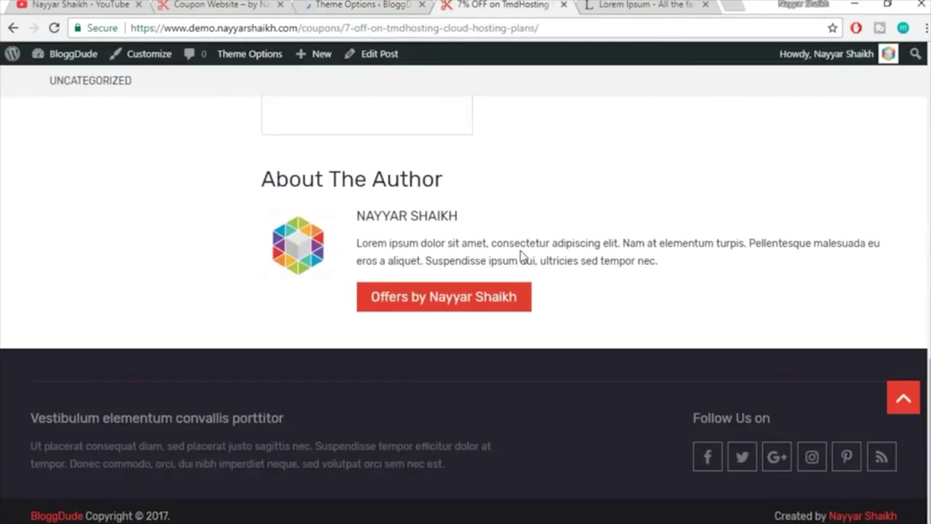
scroll(520, 255, up, 15)
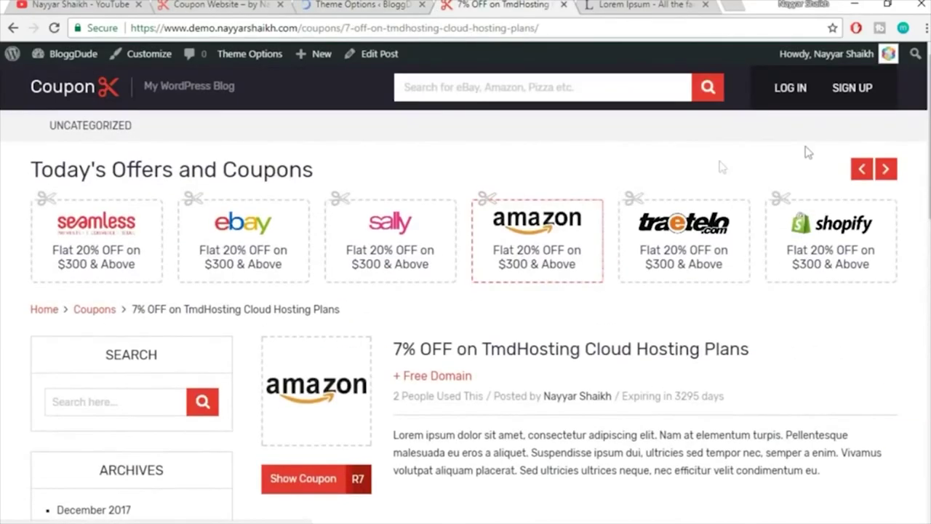
click(351, 5)
scroll(29, 347, down, 1)
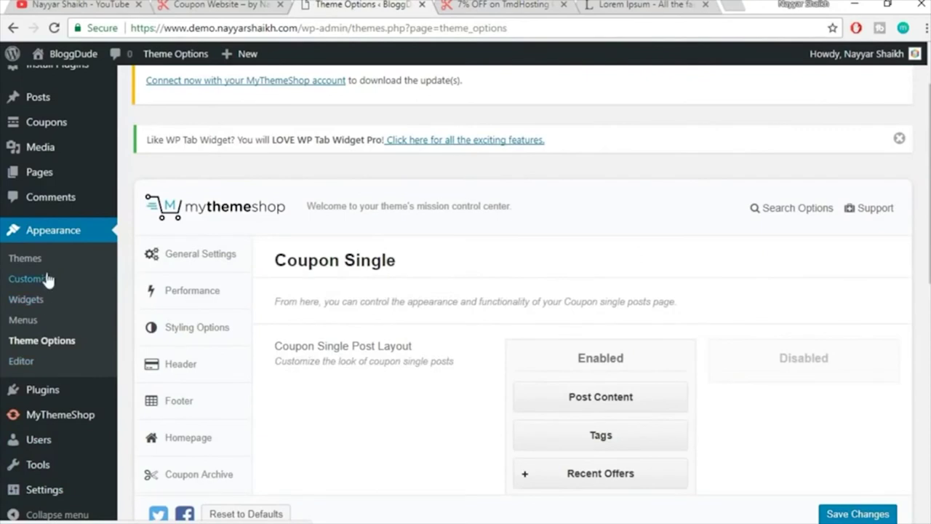
Locate the WP Subscribe Pro plugin in the Plugins list
mouse_move(59, 393)
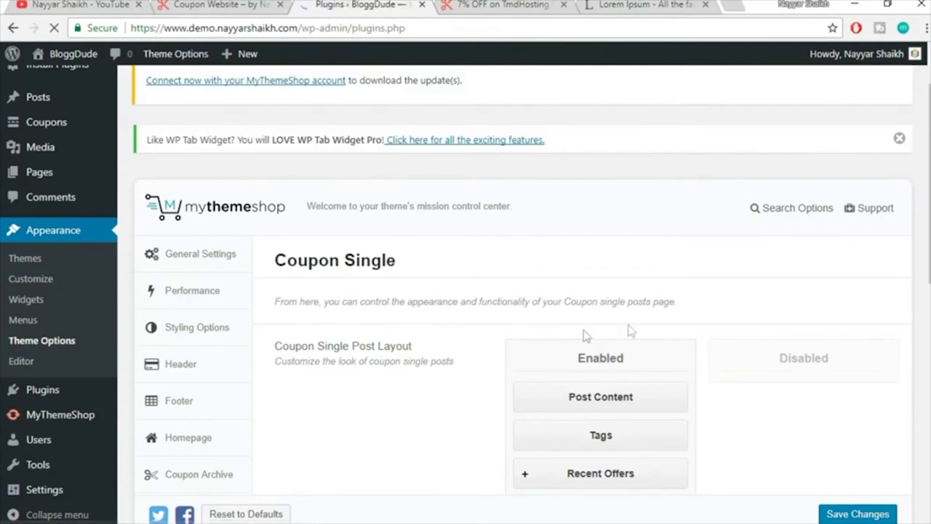
scroll(670, 323, down, 4)
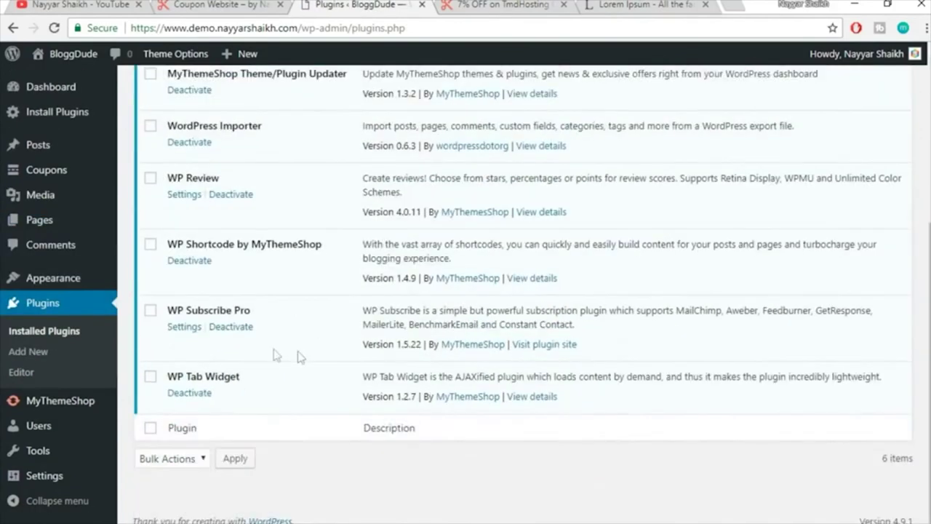
drag(173, 313, 274, 307)
click(274, 308)
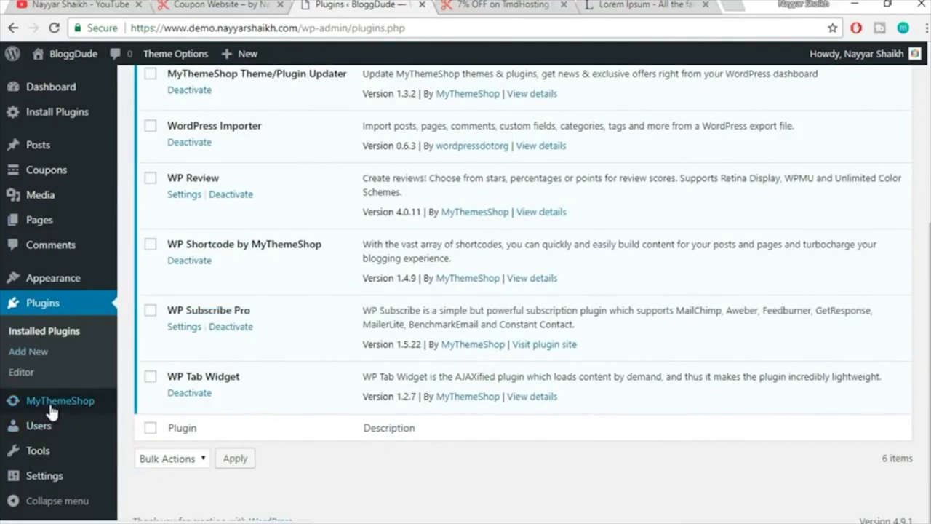
Tick Enable Popup in the Settings > WP Subscribe Pro page
mouse_move(61, 484)
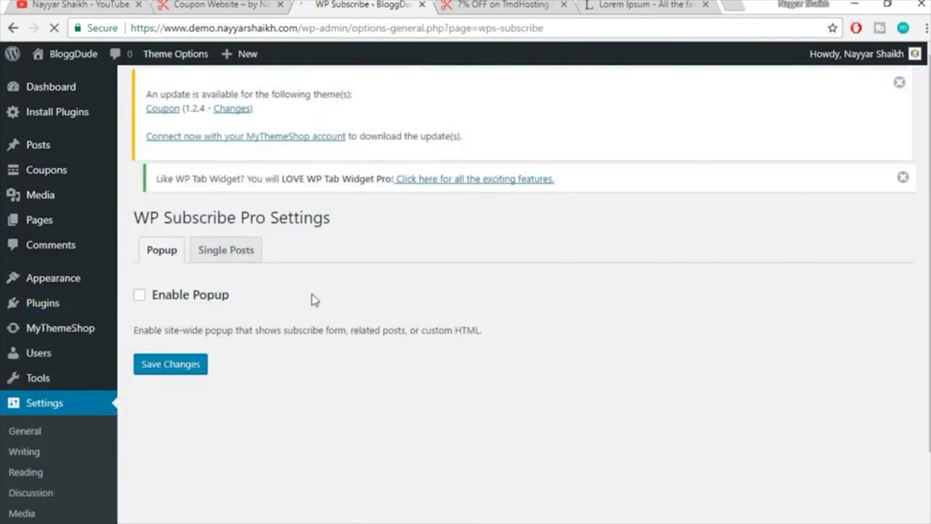
click(165, 310)
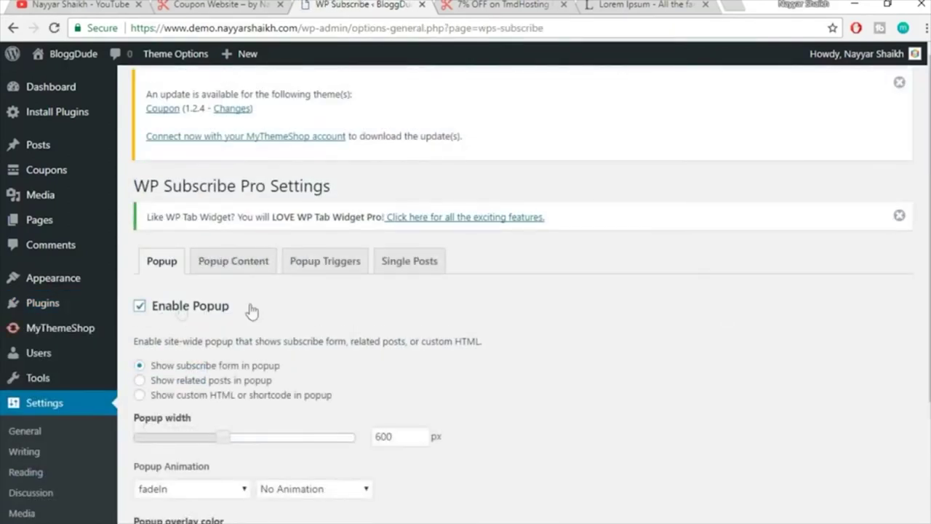
scroll(542, 310, down, 3)
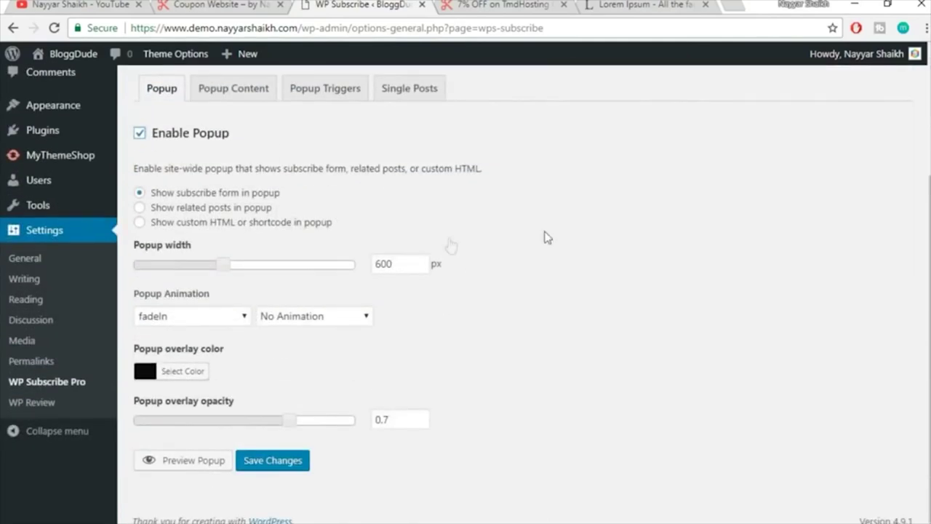
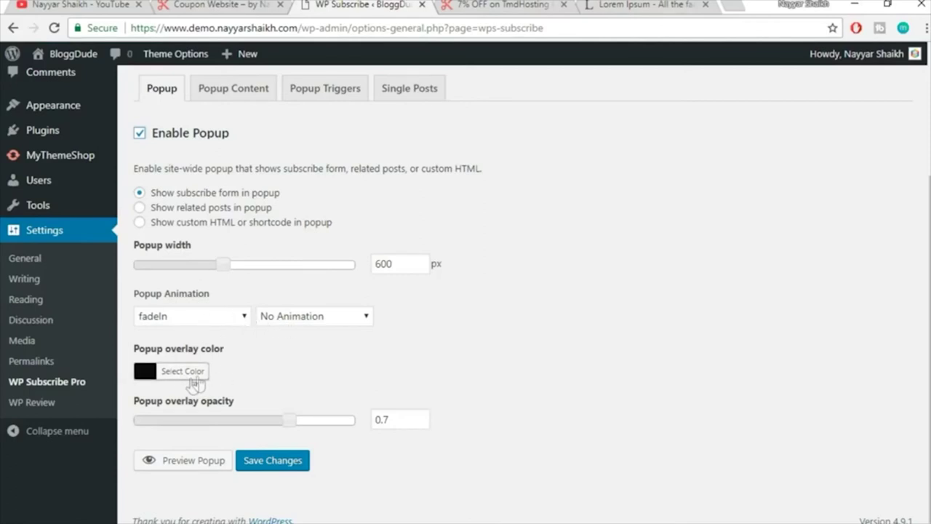
Preview the subscribe popup, save it, and review its heading and privacy line
click(198, 465)
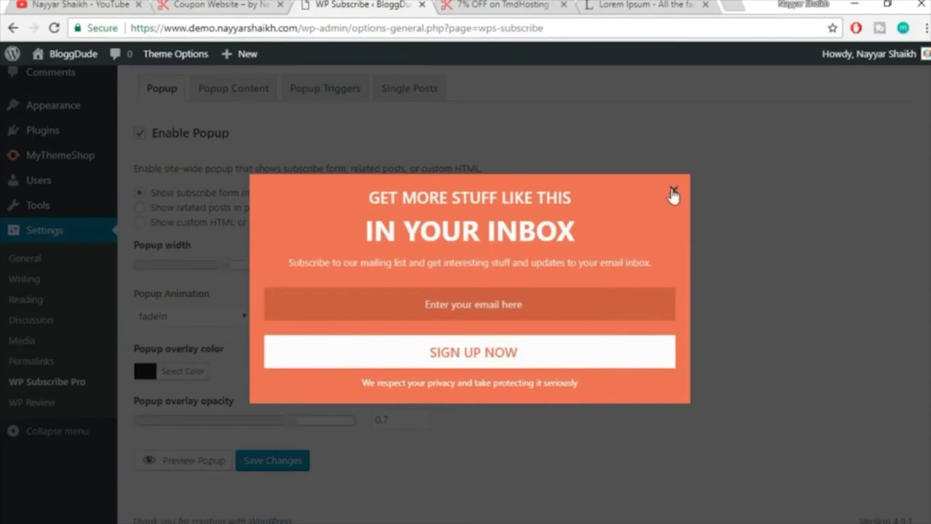
click(674, 192)
click(293, 460)
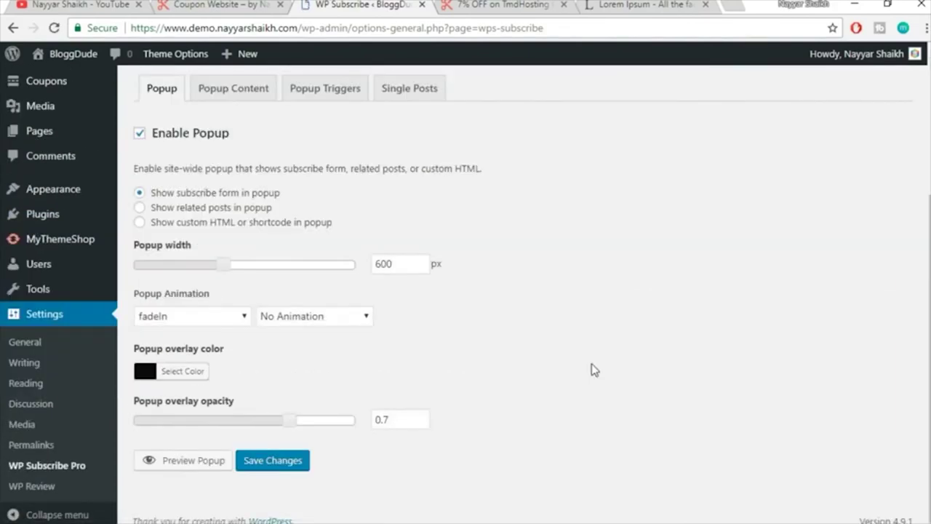
click(200, 462)
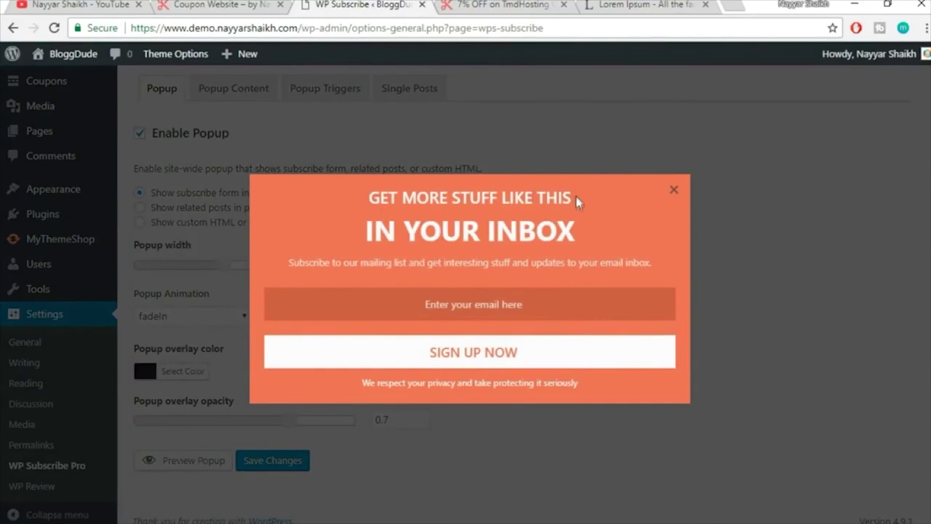
mouse_move(370, 202)
mouse_down()
mouse_move(581, 232)
mouse_move(419, 198)
mouse_move(376, 200)
mouse_up()
click(582, 236)
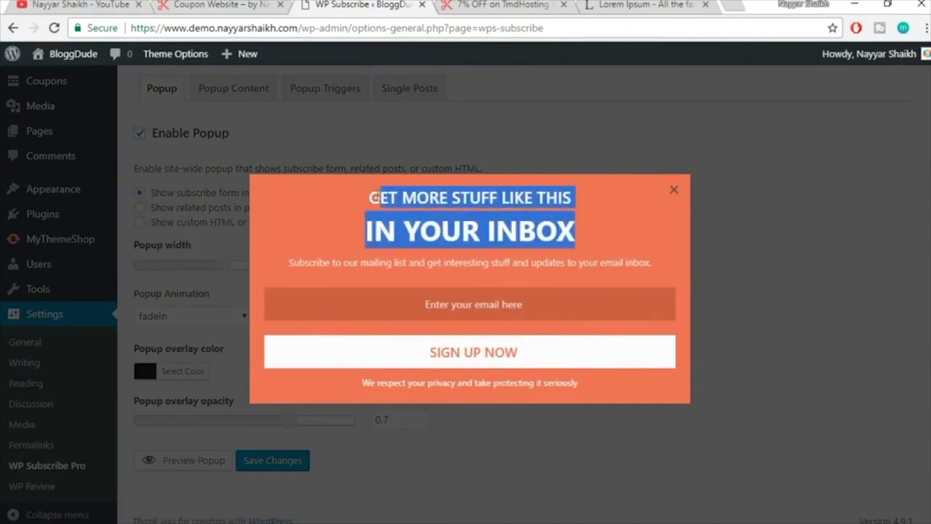
click(378, 204)
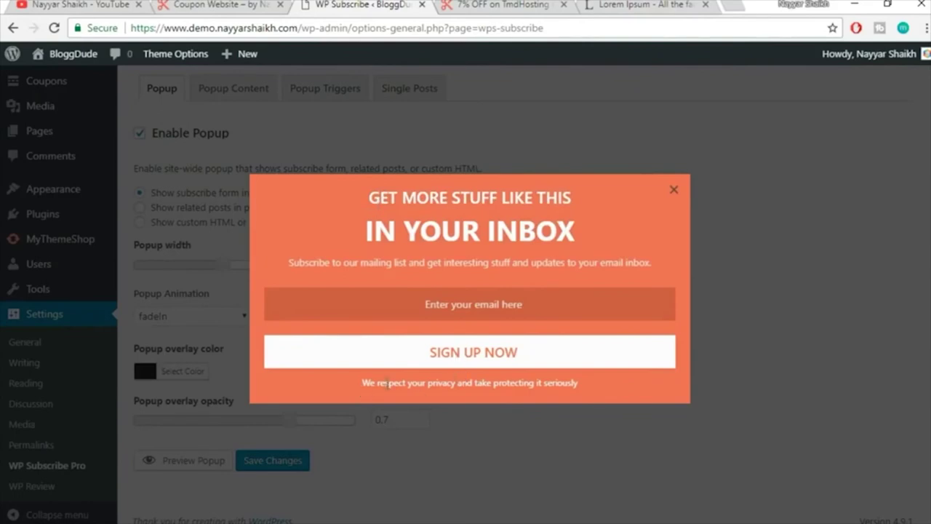
drag(353, 383, 567, 396)
click(581, 386)
click(676, 191)
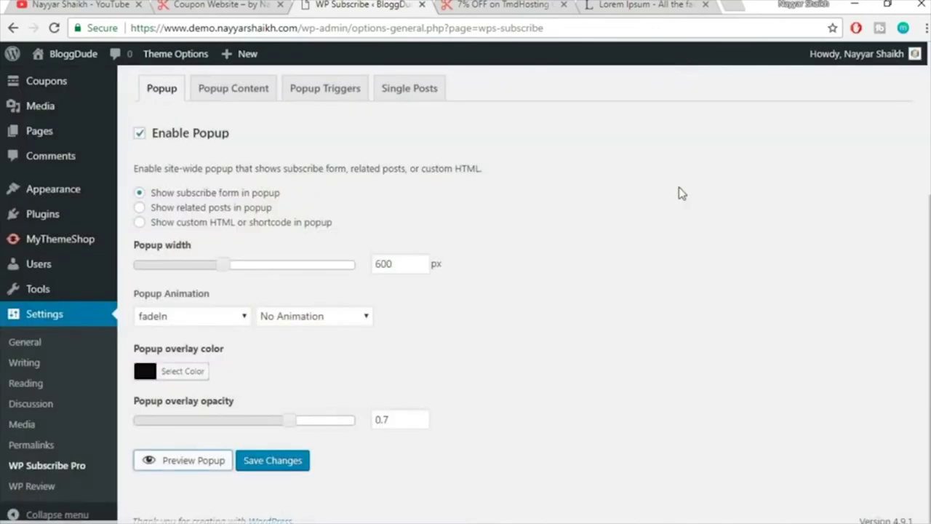
In Popup Content, make the field background blue and preview the popup
click(217, 91)
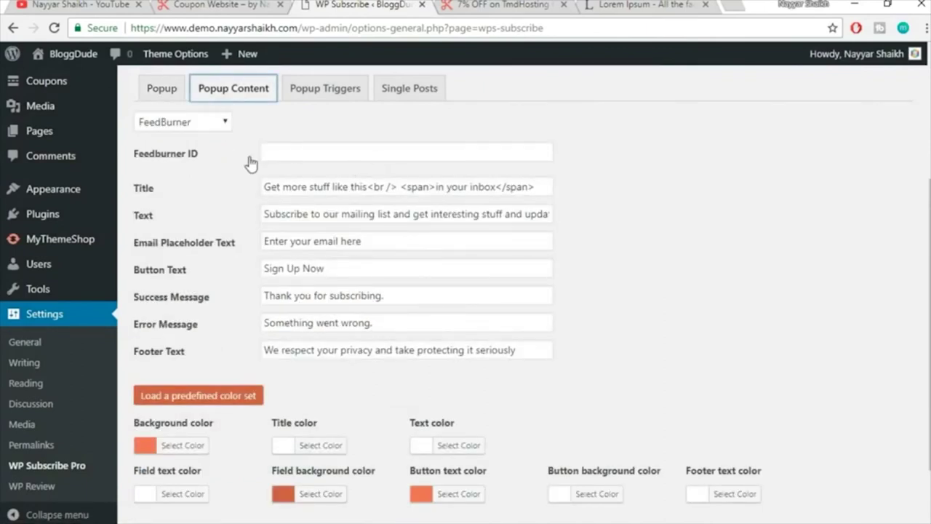
scroll(406, 398, down, 2)
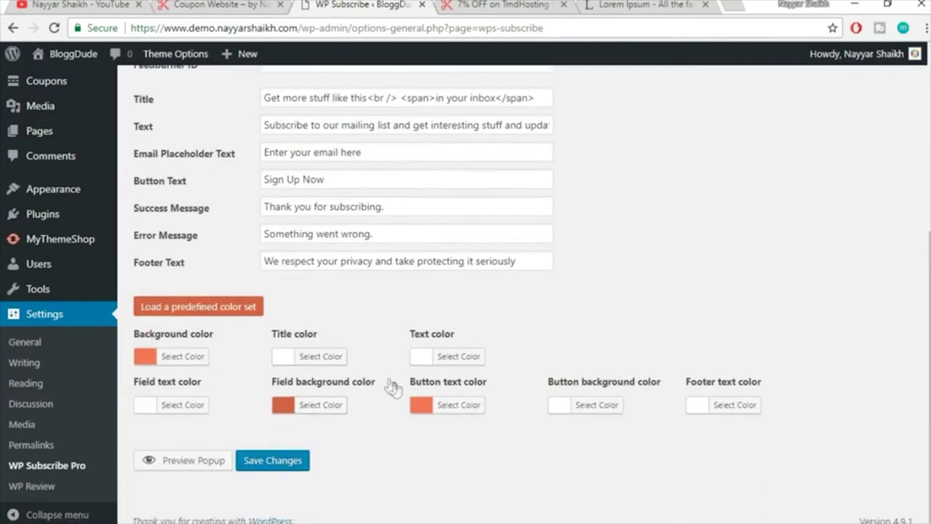
click(174, 461)
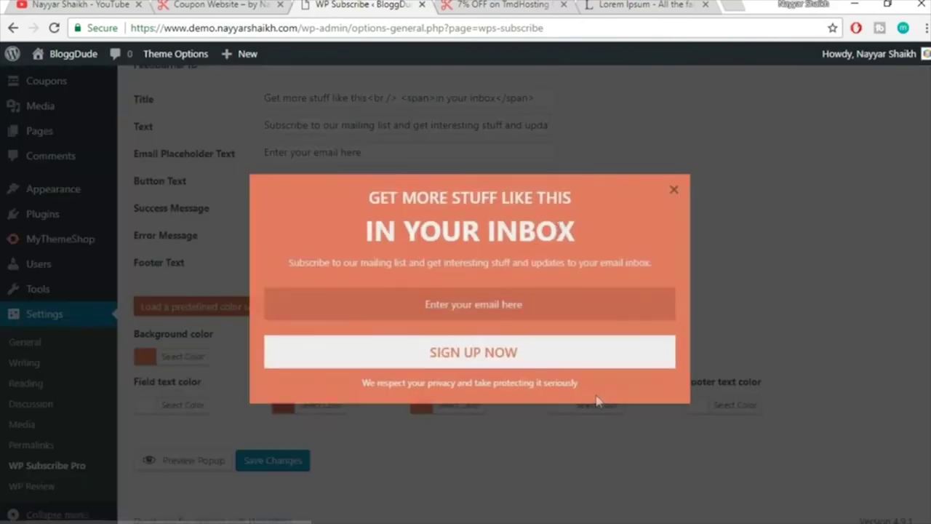
click(674, 192)
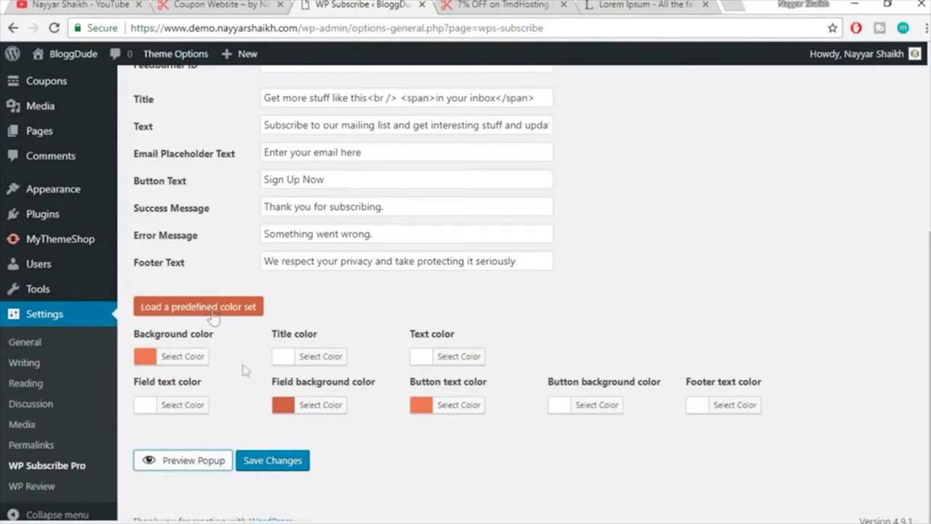
click(318, 406)
scroll(348, 440, down, 1)
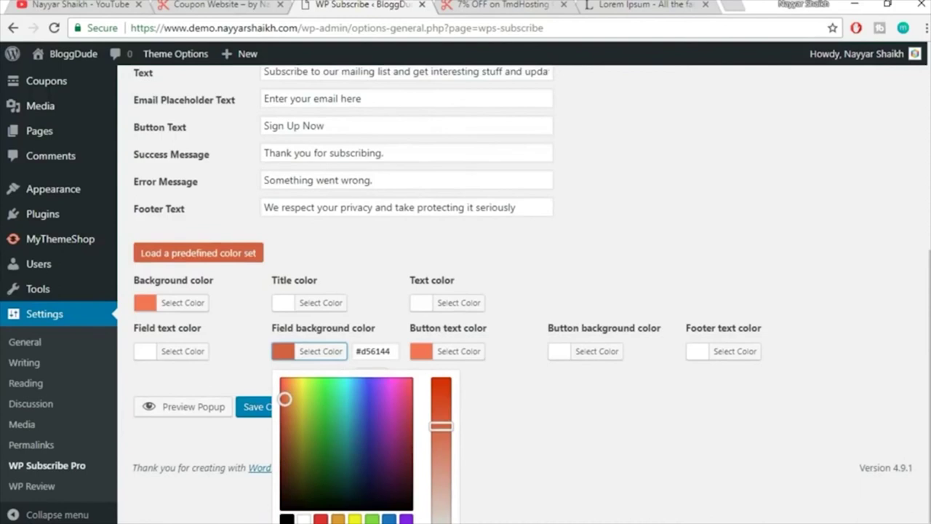
click(392, 519)
click(576, 469)
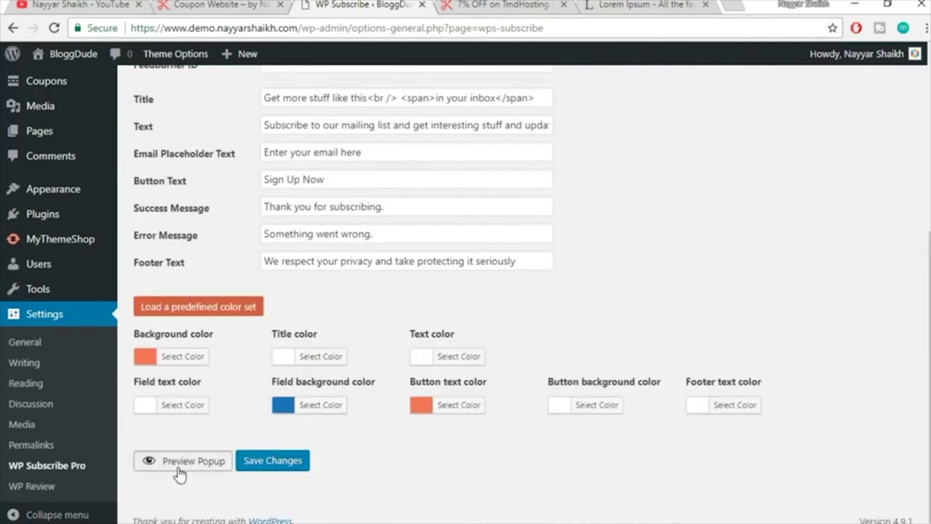
click(180, 469)
click(675, 190)
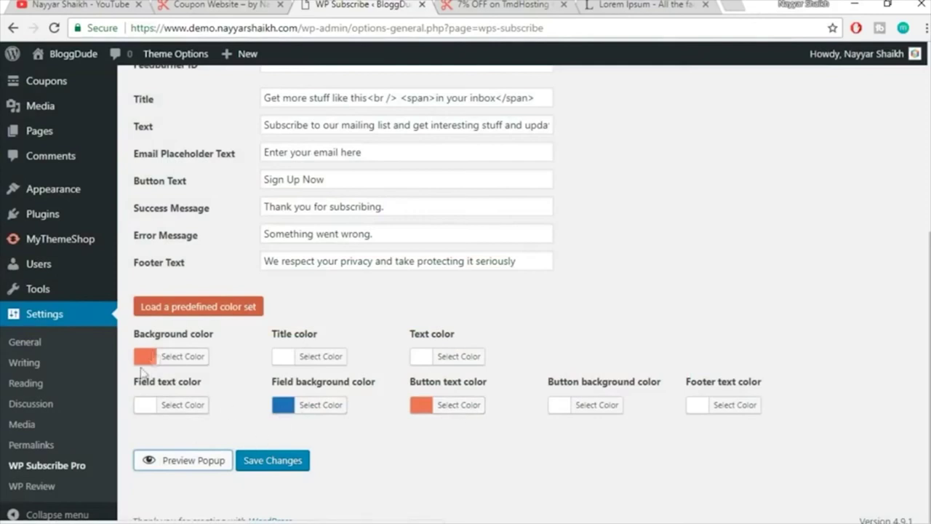
Apply the first predefined colour set and preview the popup
click(239, 313)
mouse_move(198, 344)
click(183, 343)
scroll(616, 324, down, 1)
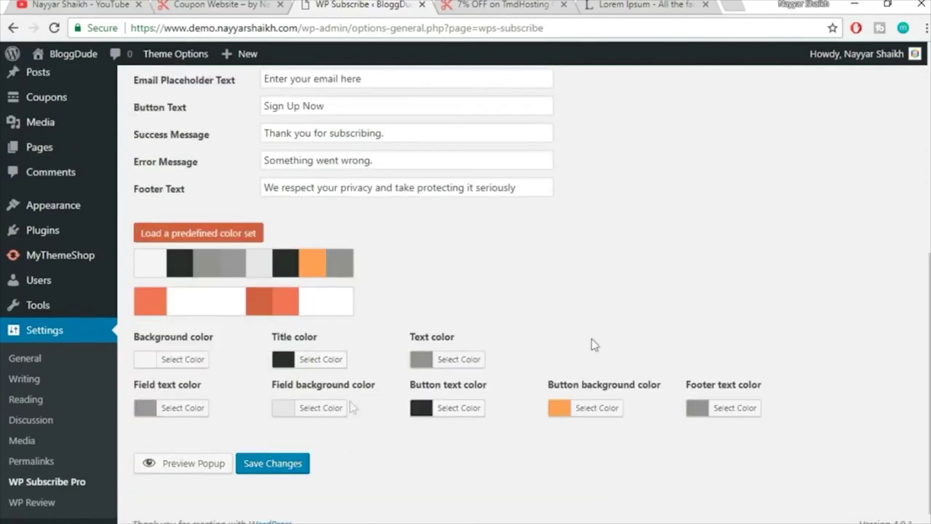
click(206, 468)
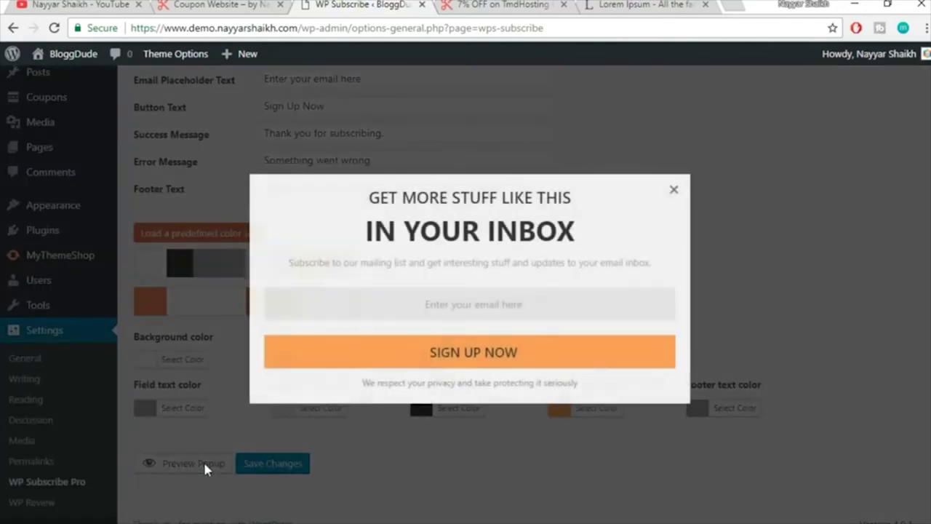
click(672, 191)
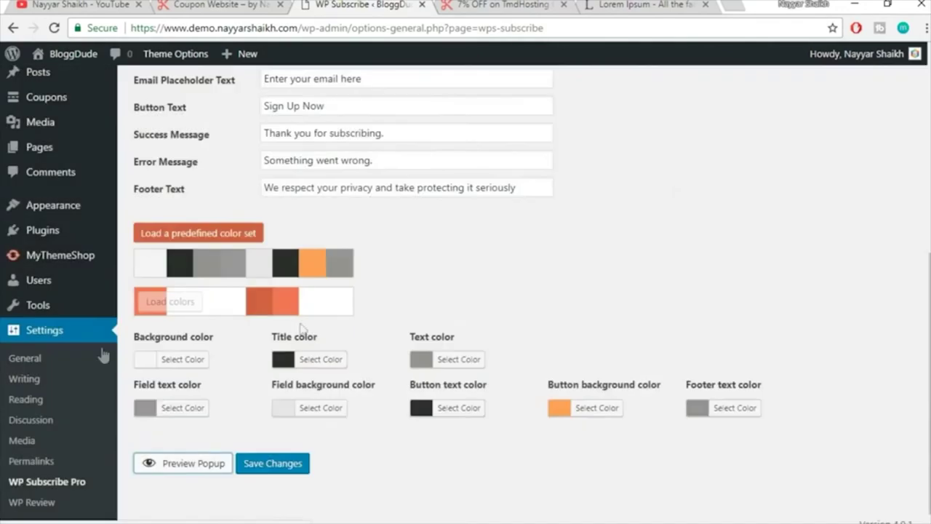
Set the popup background colour to white and save the popup content settings
click(193, 360)
scroll(241, 394, down, 1)
click(166, 518)
click(547, 245)
click(269, 461)
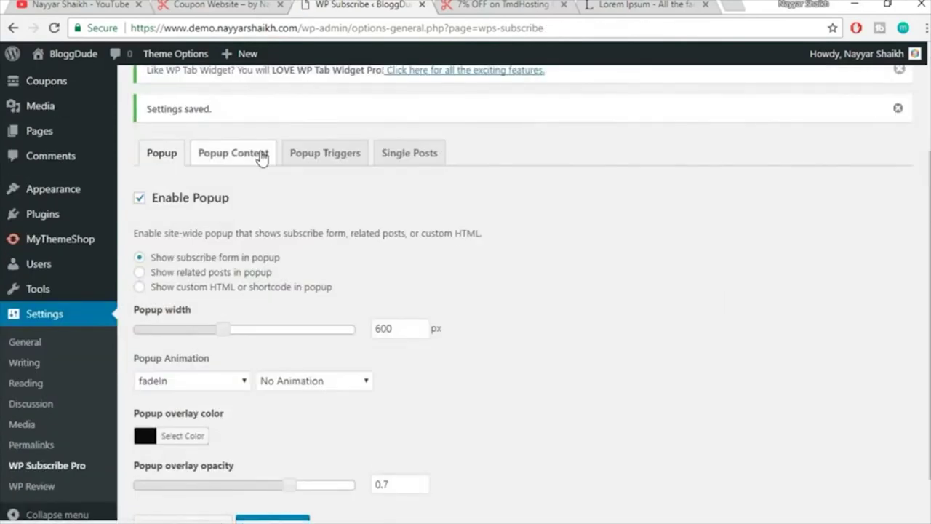
In Popup Content, replace FeedBurner with MailChimp as the email service
click(261, 156)
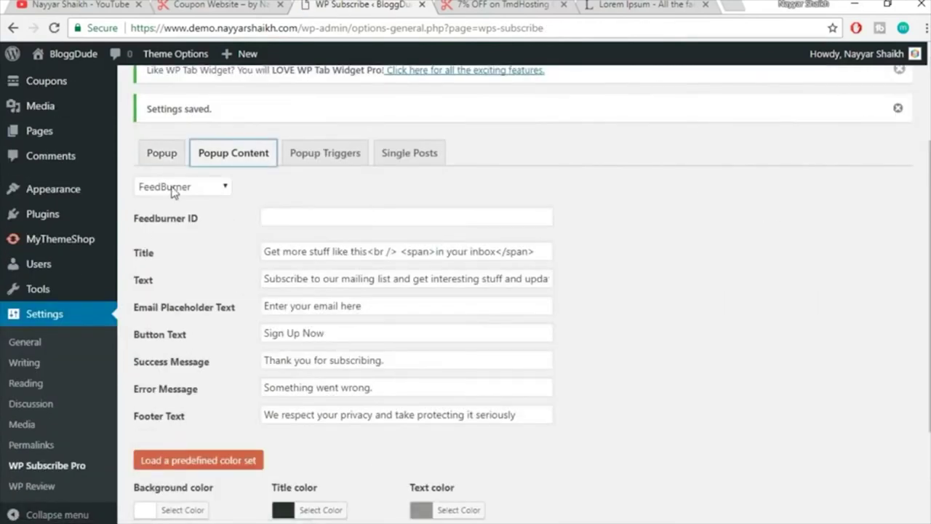
click(215, 188)
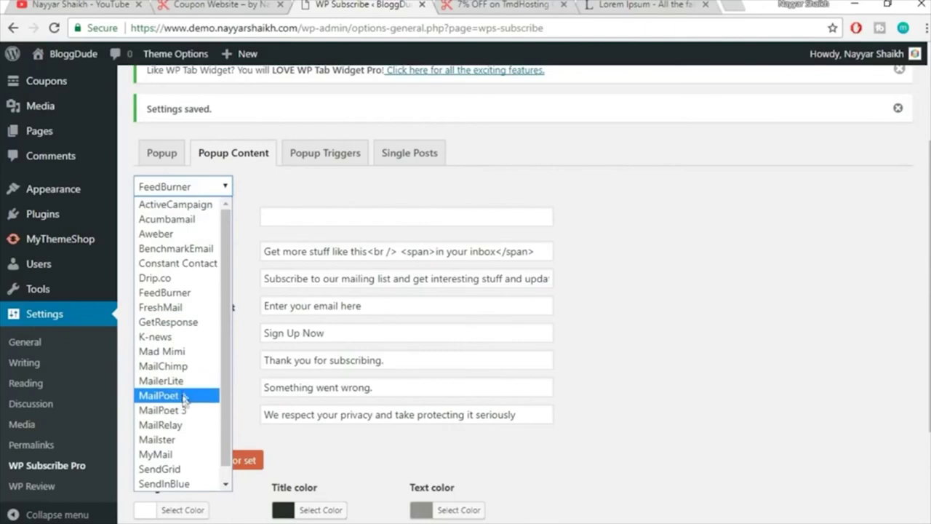
click(176, 366)
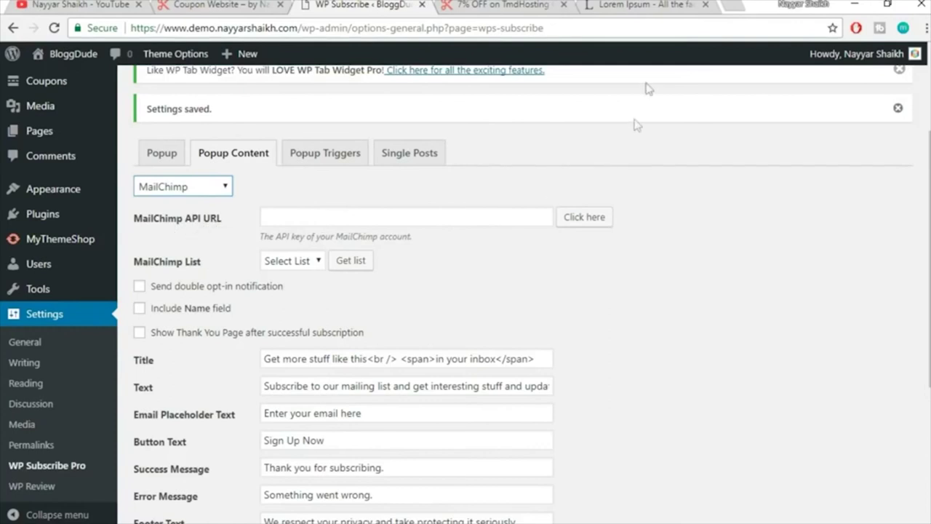
Load mailchimp.com in a new browser tab
click(730, 4)
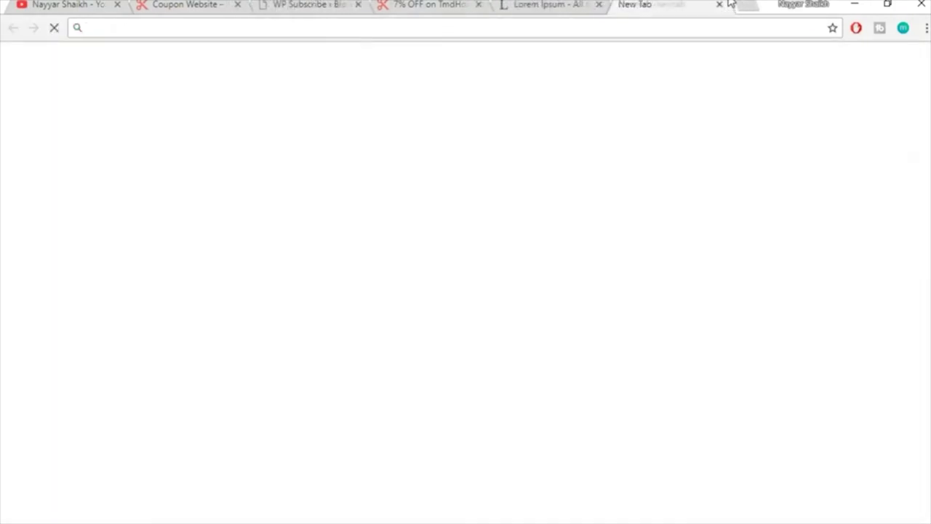
text(mailc)
key(Return)
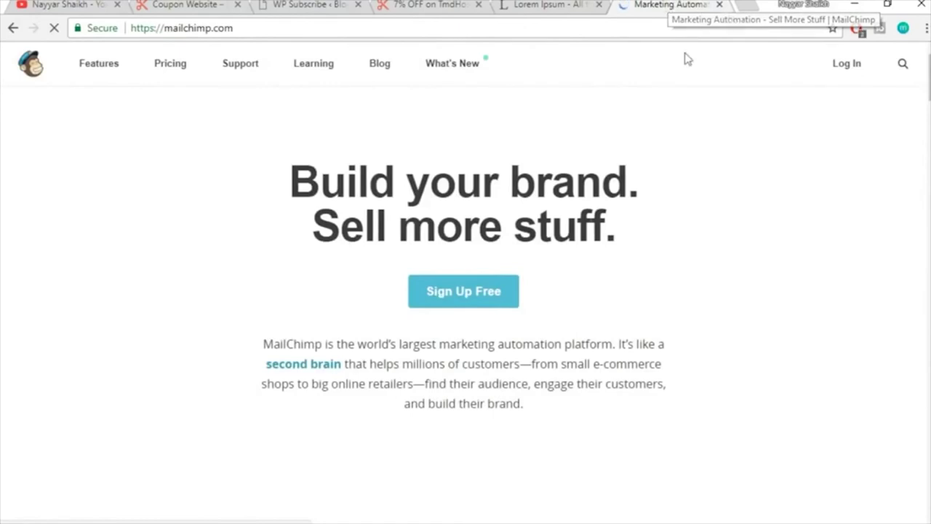
Browse the YouTube channel's uploads, then return to MailChimp and log in
key(ctrl+1)
scroll(637, 179, down, 3)
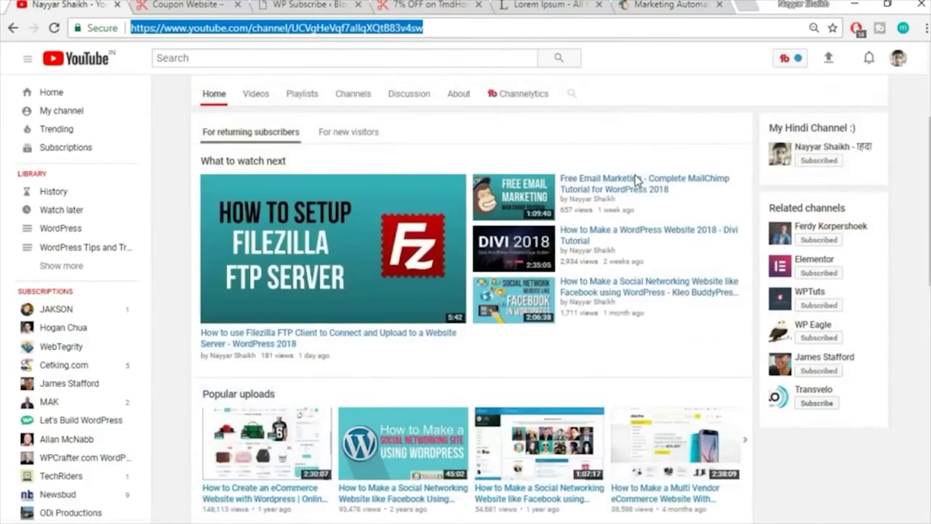
scroll(637, 179, down, 4)
scroll(879, 290, up, 1)
scroll(492, 357, down, 1)
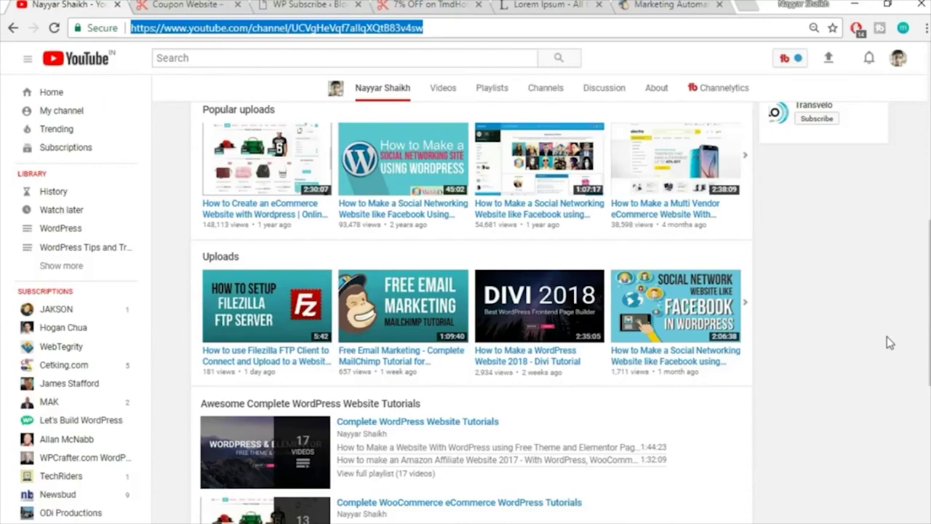
click(675, 4)
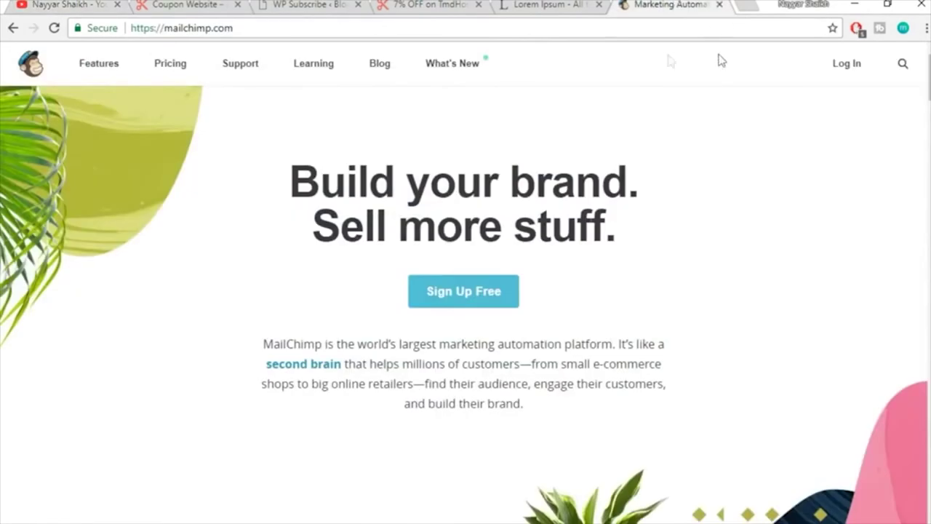
click(77, 4)
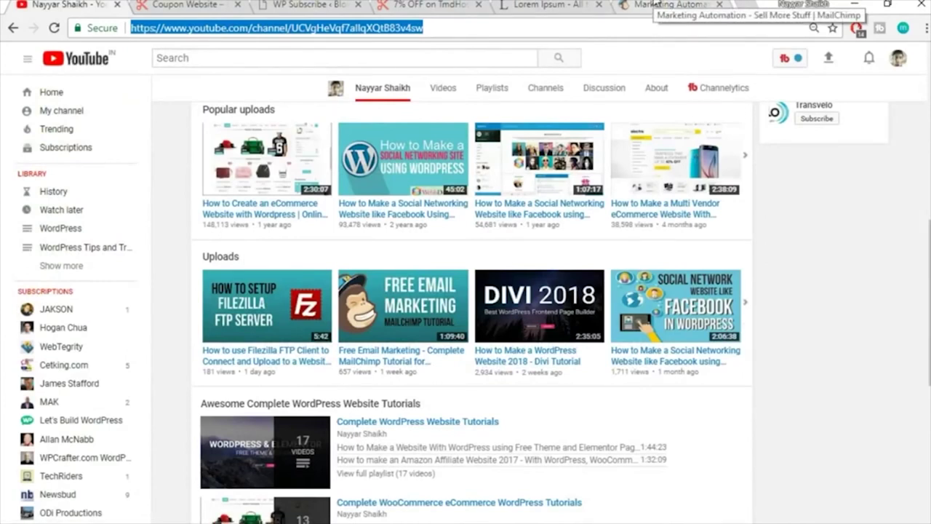
click(655, 4)
click(843, 74)
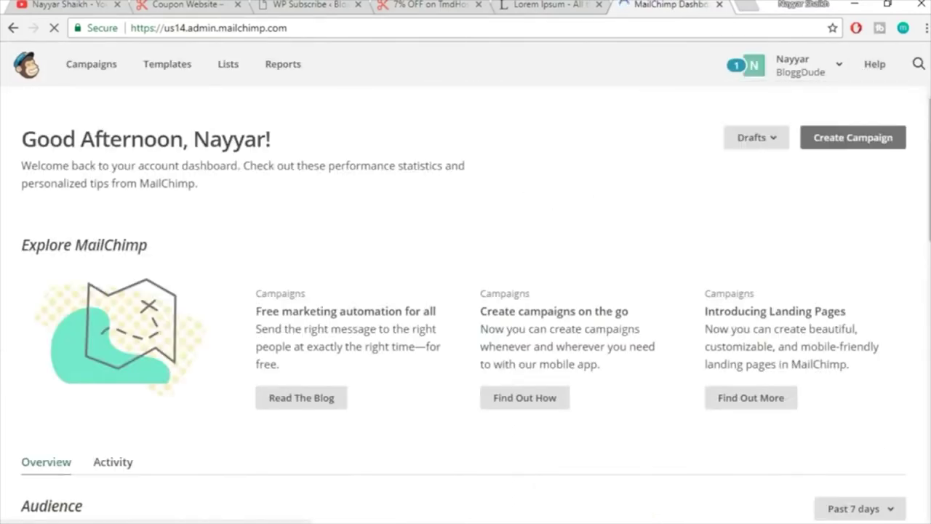
Open the MailChimp account profile page from the account options
click(792, 77)
click(697, 166)
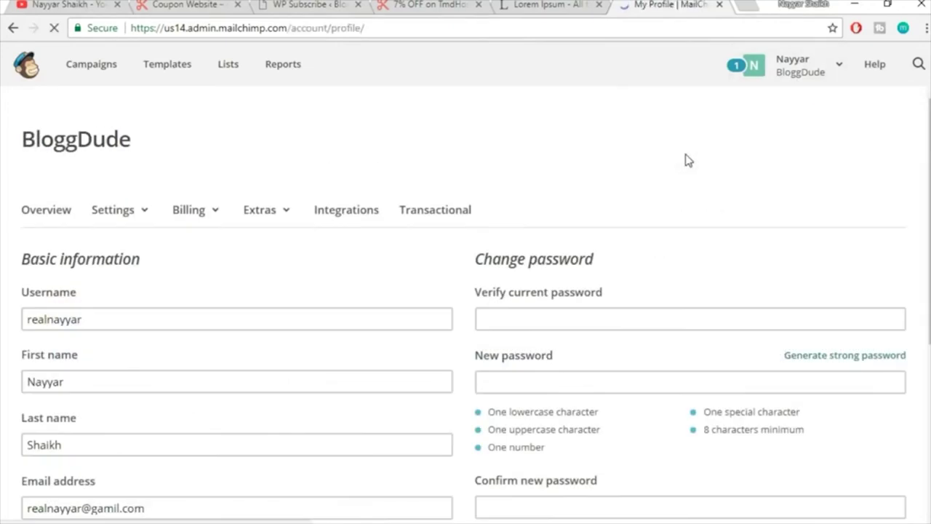
scroll(732, 171, down, 4)
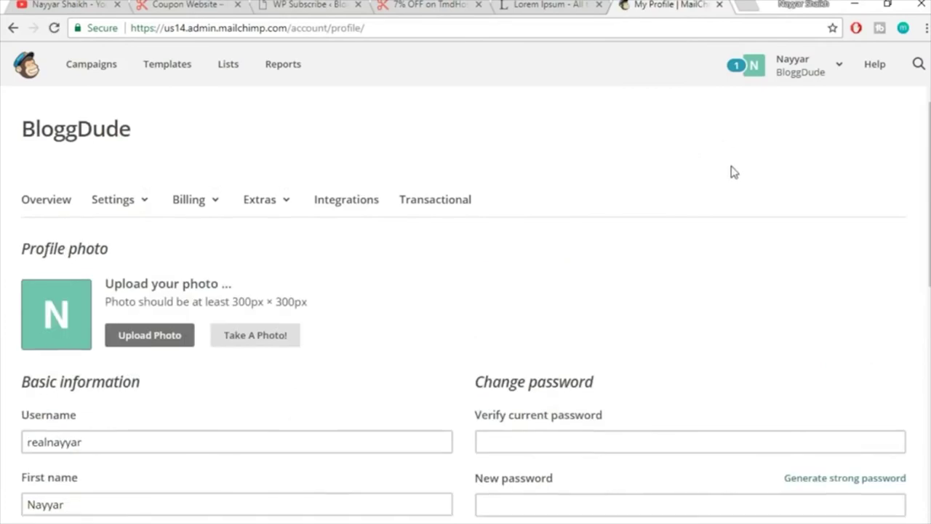
scroll(371, 226, up, 2)
scroll(344, 229, up, 2)
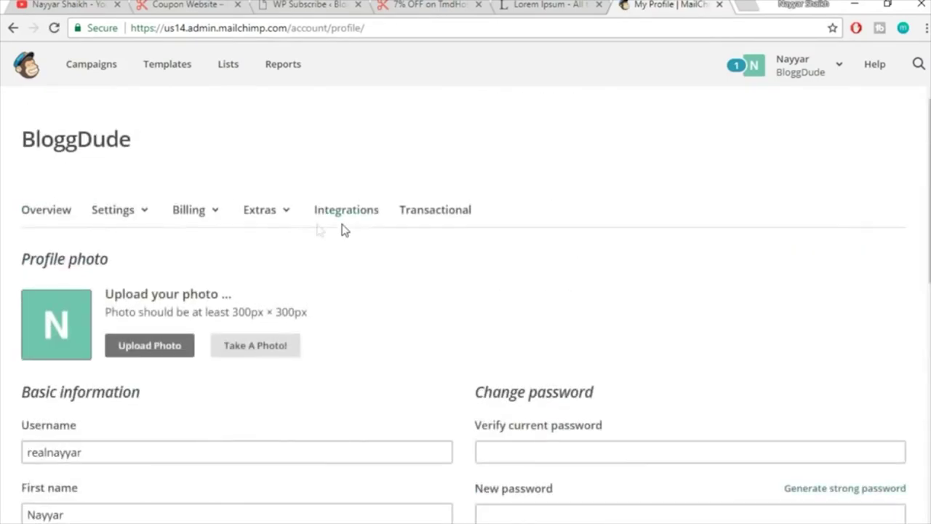
Go to Extras > API keys and select the entire existing API key
click(271, 220)
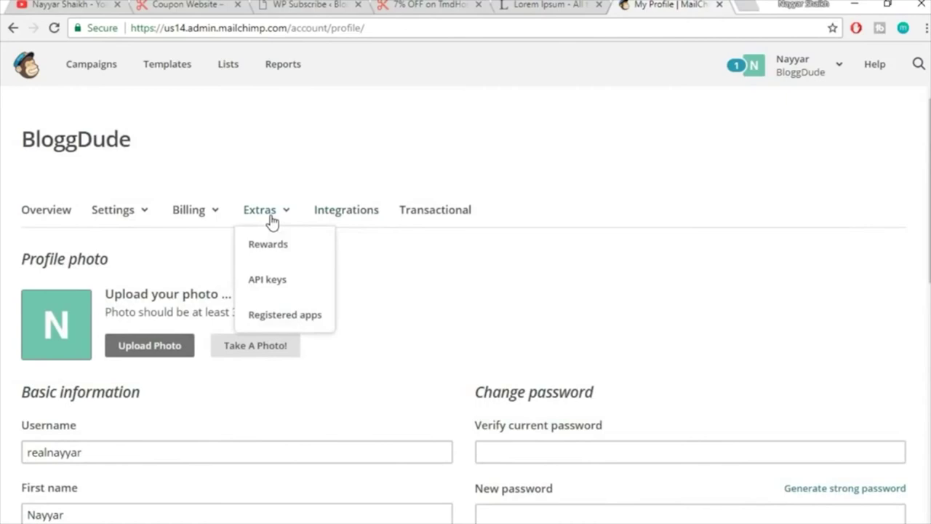
click(263, 285)
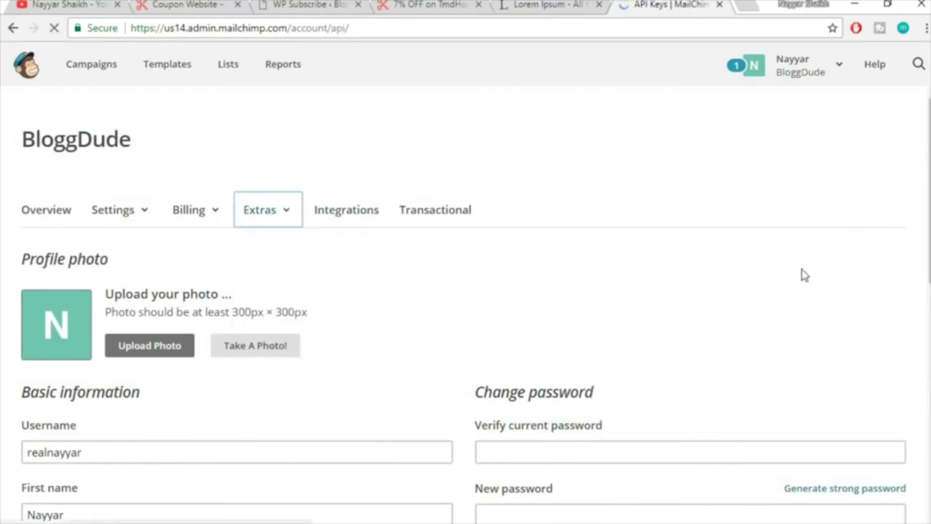
scroll(804, 274, down, 4)
scroll(804, 273, down, 3)
scroll(802, 272, up, 4)
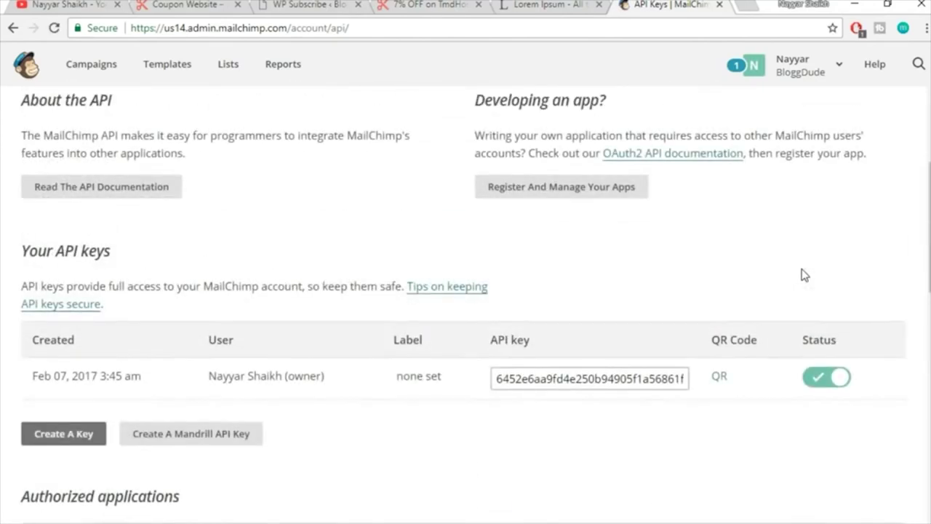
scroll(728, 284, down, 1)
drag(498, 304, 736, 297)
key(ctrl+c)
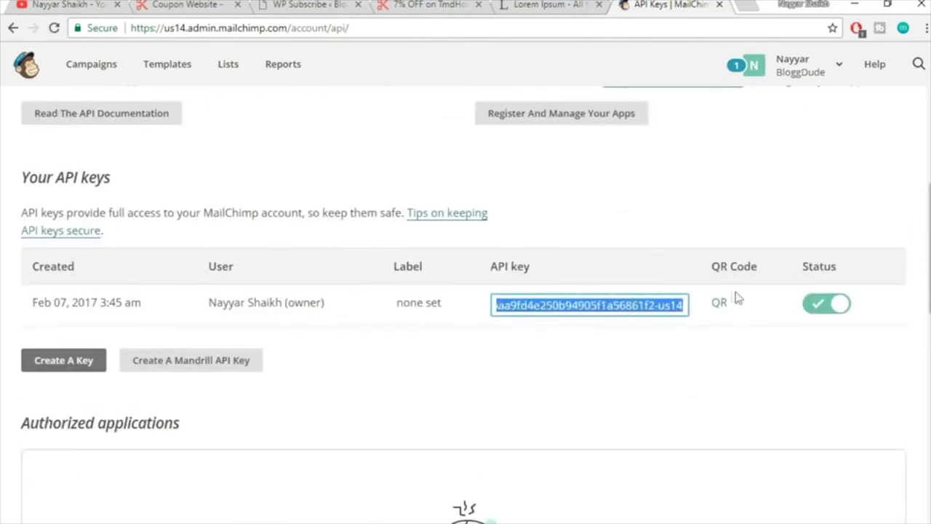
triple_click(606, 310)
Paste the copied API key into WP Subscribe's MailChimp API URL field
click(342, 5)
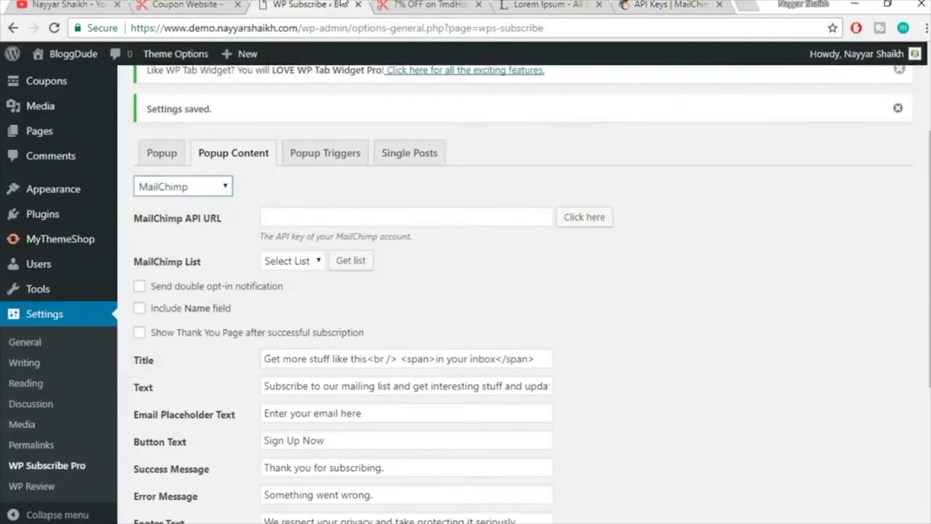
click(386, 219)
key(ctrl+v)
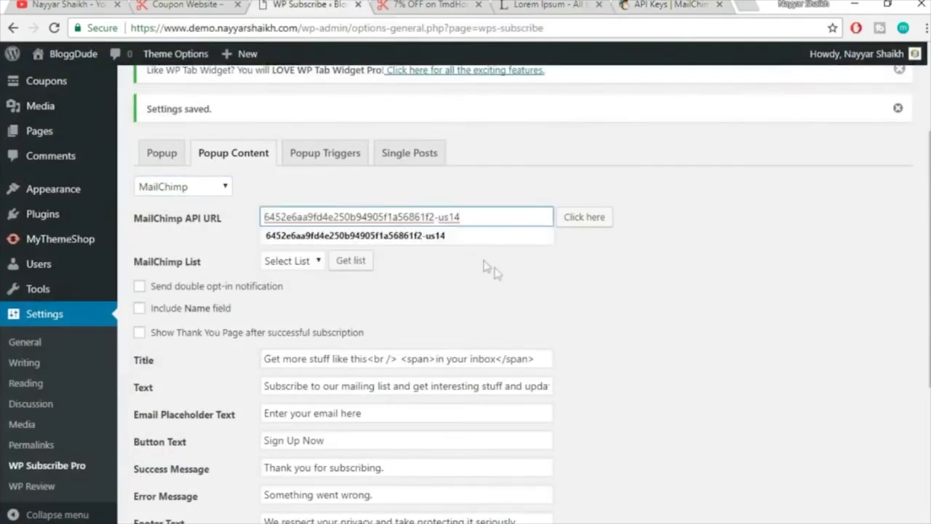
click(576, 266)
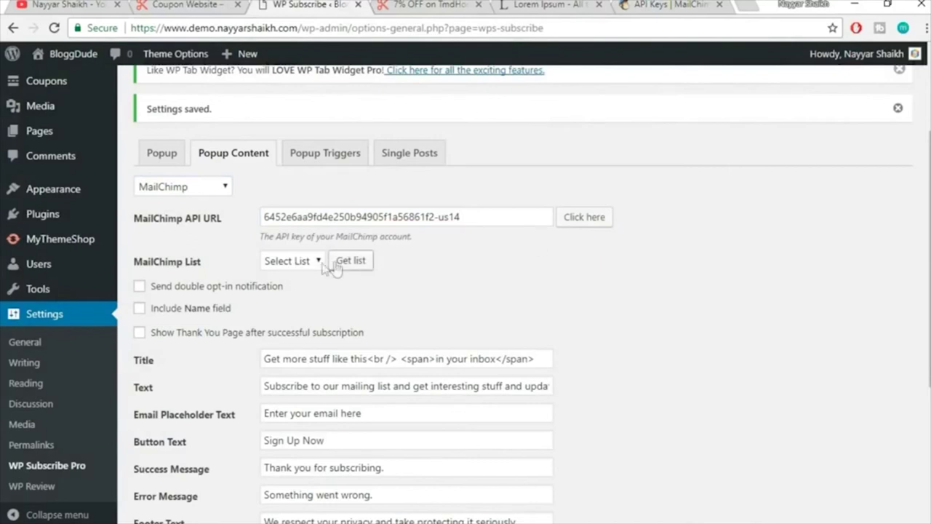
click(299, 263)
click(297, 263)
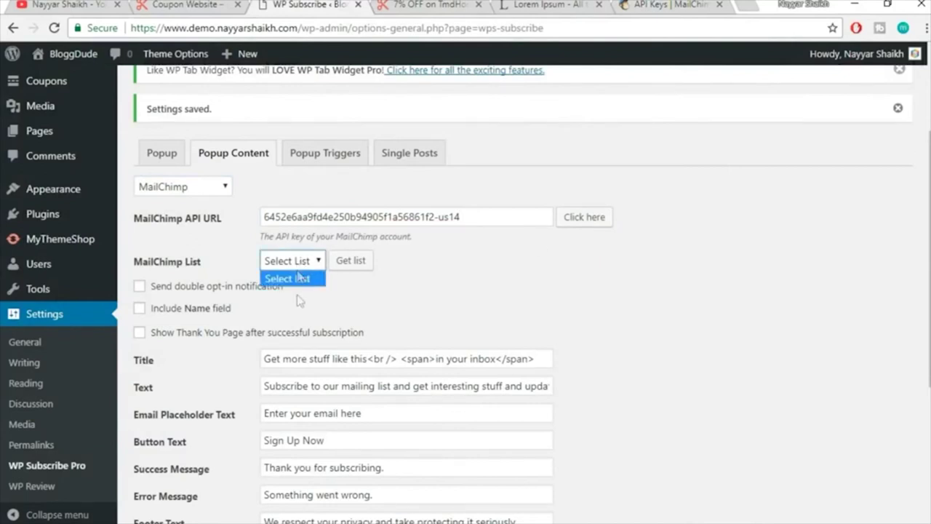
click(306, 278)
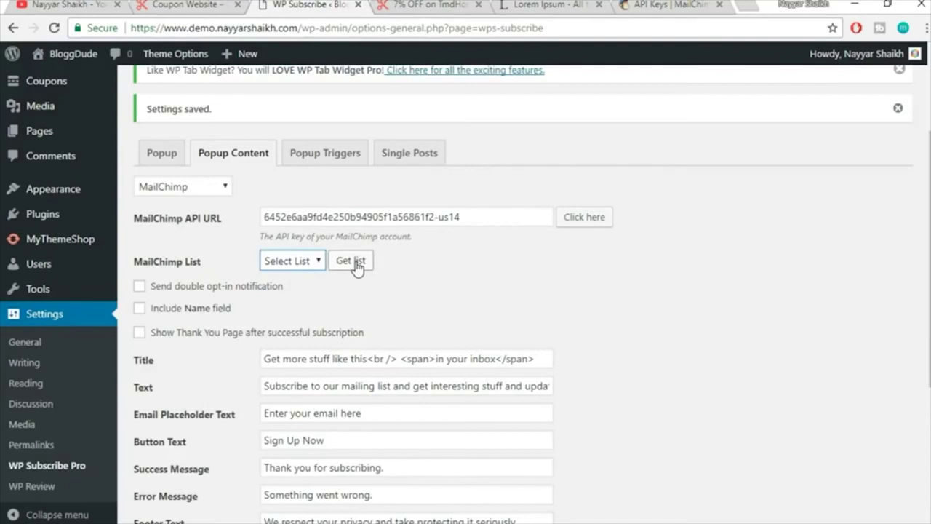
Fetch the MailChimp mailing lists with Get list and check them
drag(476, 217, 223, 220)
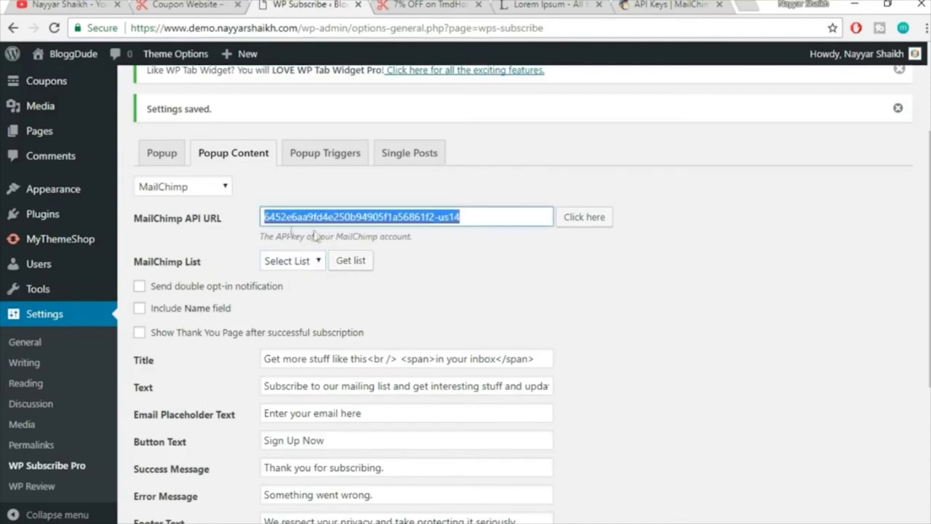
click(357, 266)
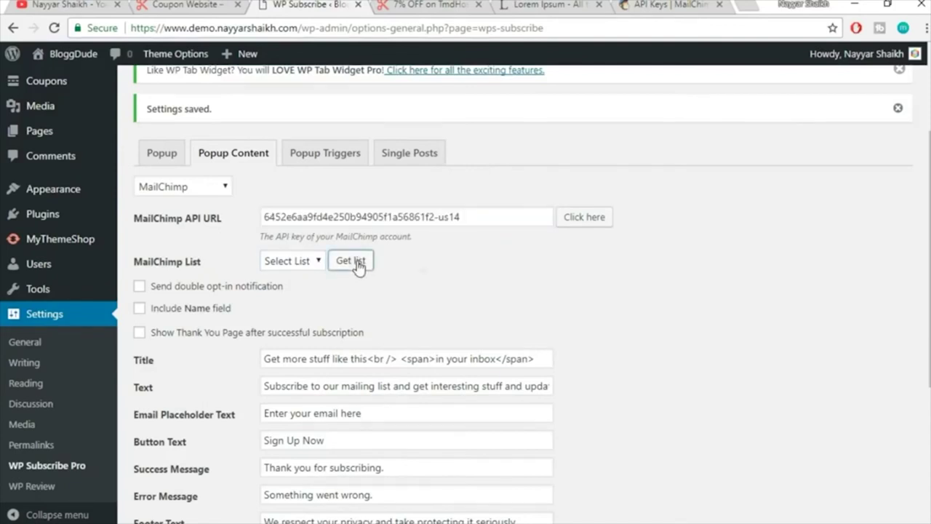
click(306, 267)
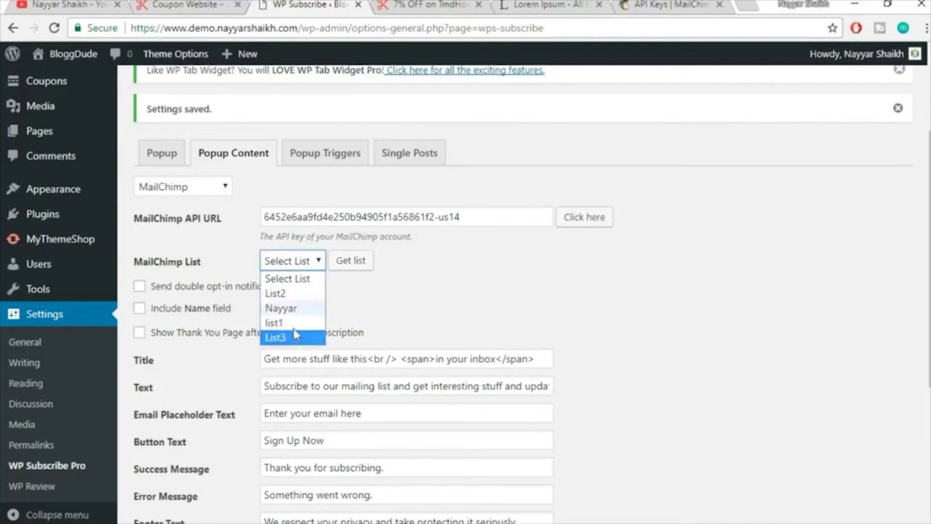
key(Escape)
key(ctrl+6)
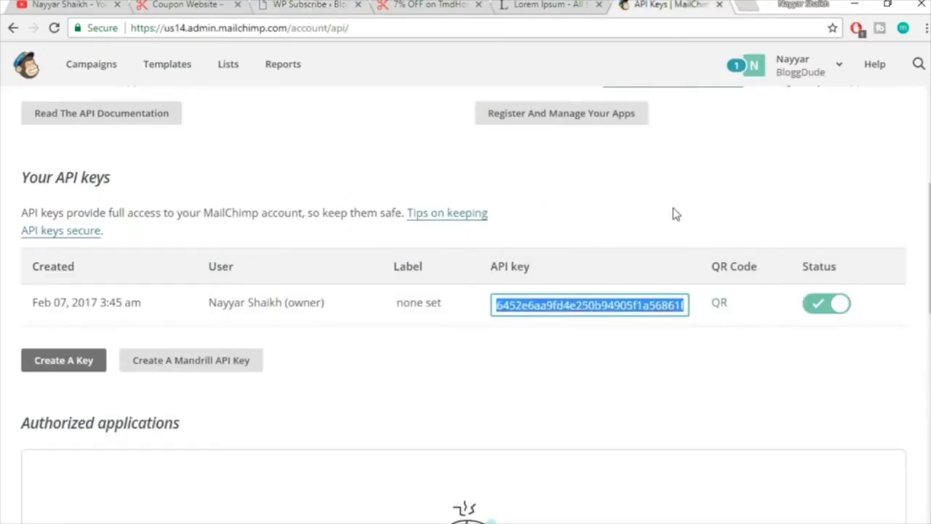
click(289, 4)
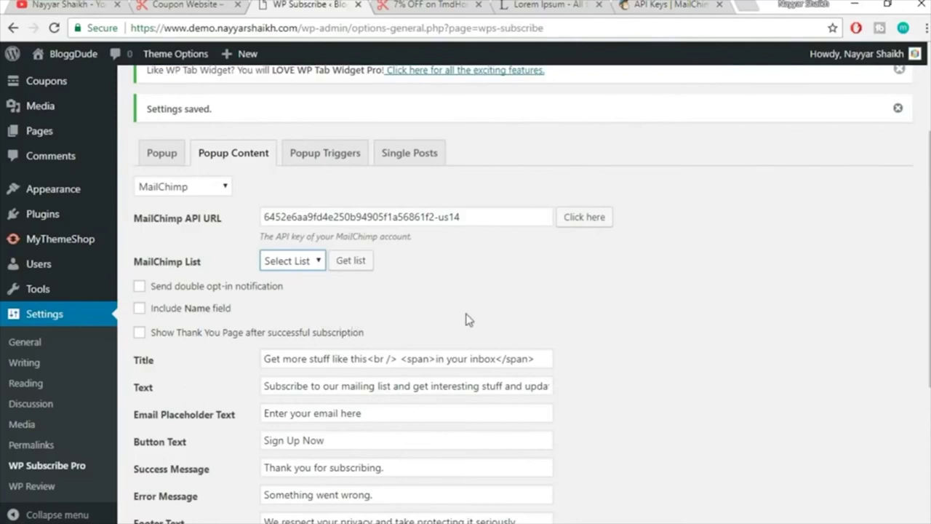
Choose the account's mailing list, keep the Sign Up Now button text, and save
click(311, 268)
click(268, 315)
scroll(823, 237, down, 2)
drag(374, 295, 262, 293)
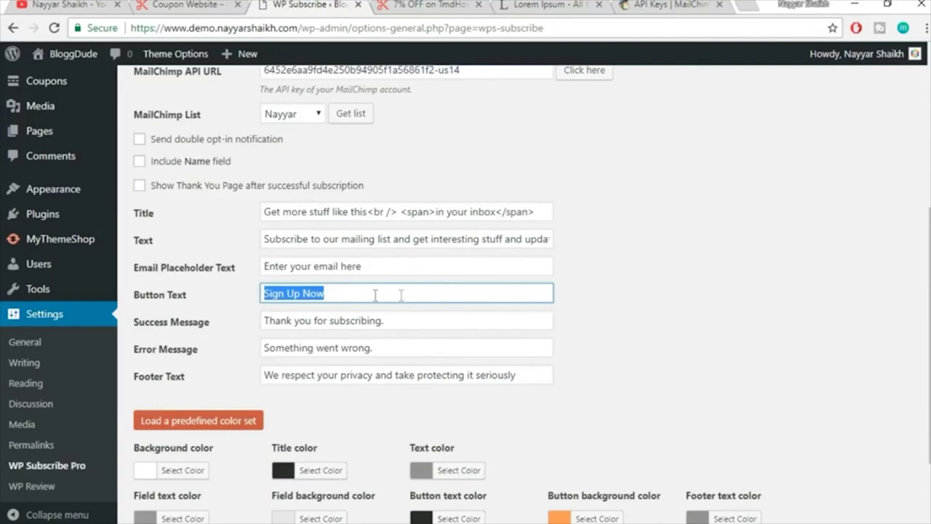
click(736, 297)
scroll(736, 296, down, 1)
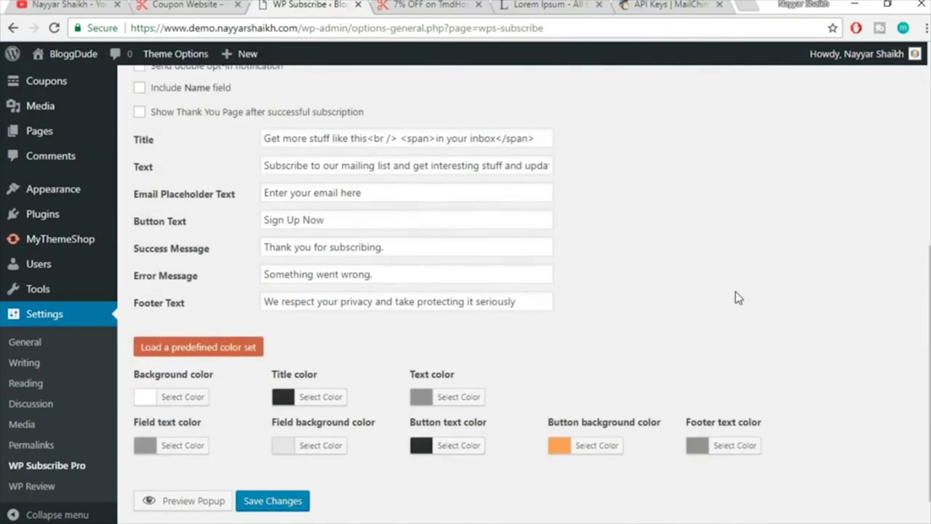
click(279, 502)
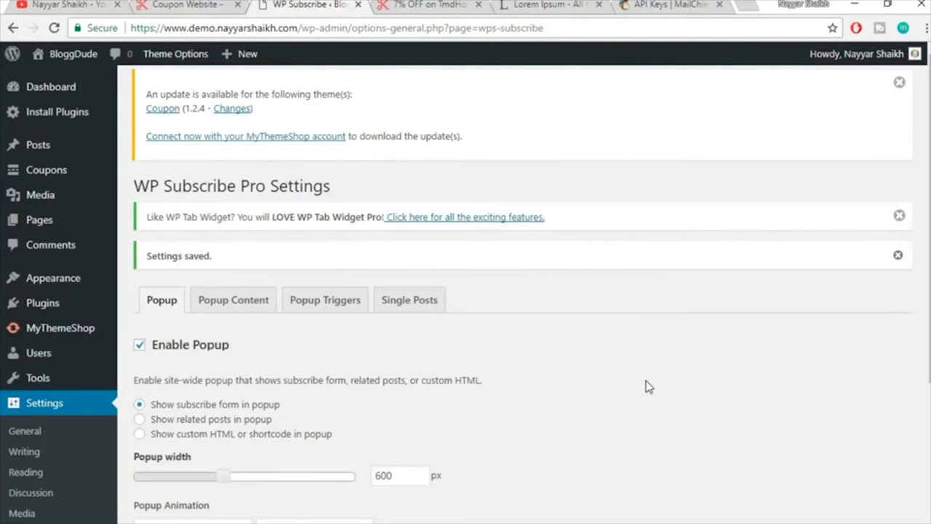
scroll(646, 387, down, 1)
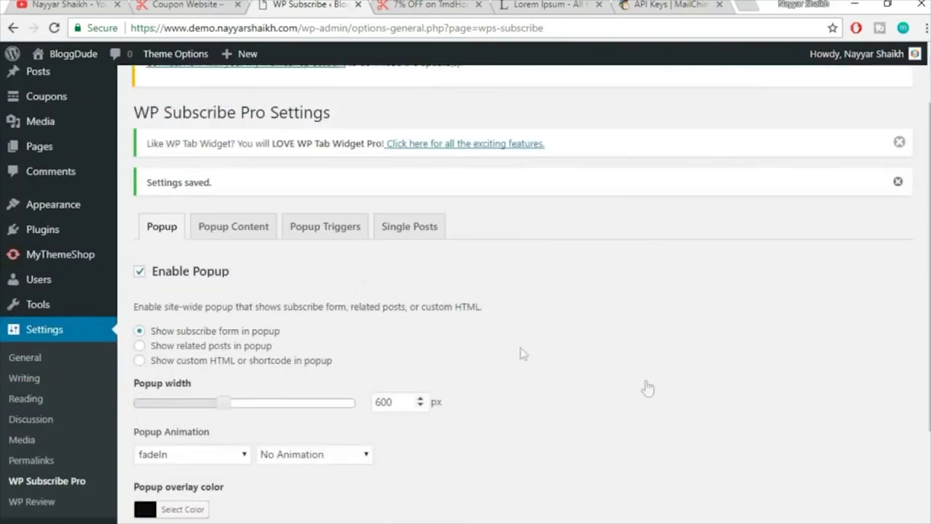
Review the Popup Triggers, including the 14-day cookie expiration, and save them
click(339, 227)
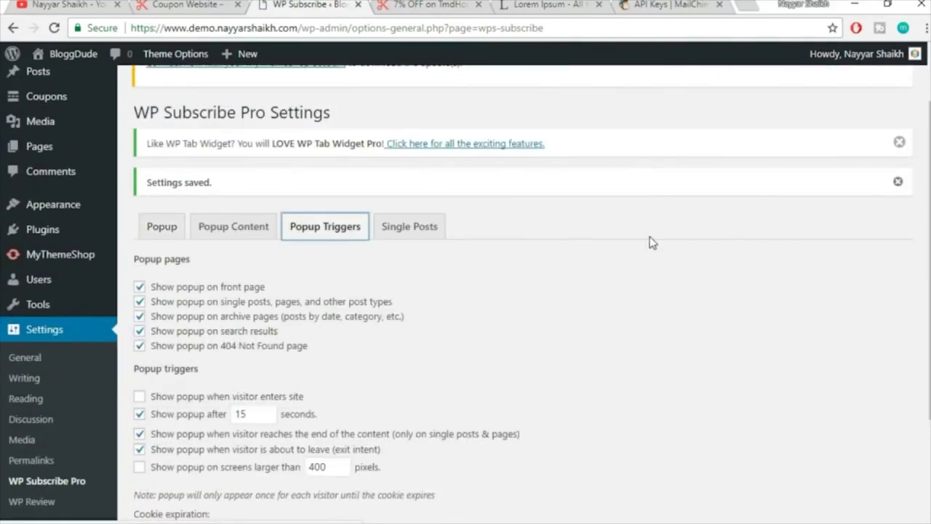
scroll(651, 243, down, 1)
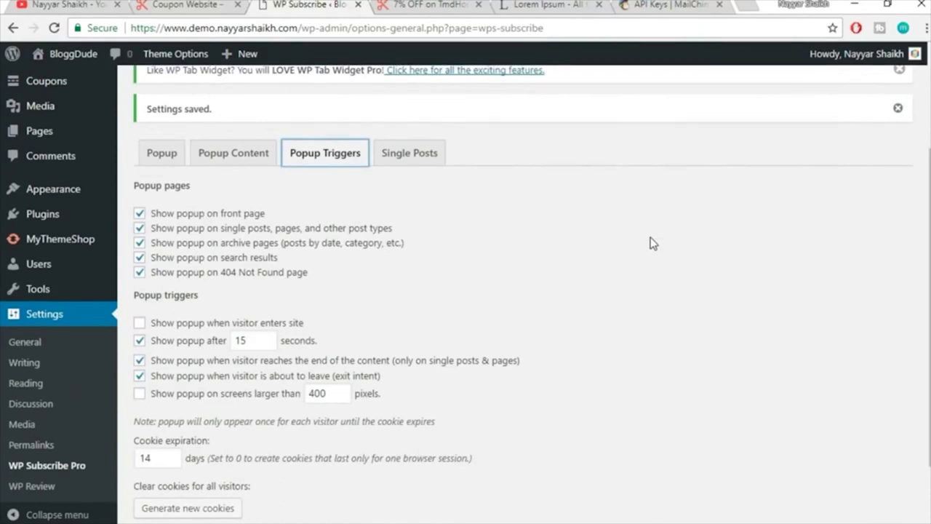
scroll(651, 243, down, 1)
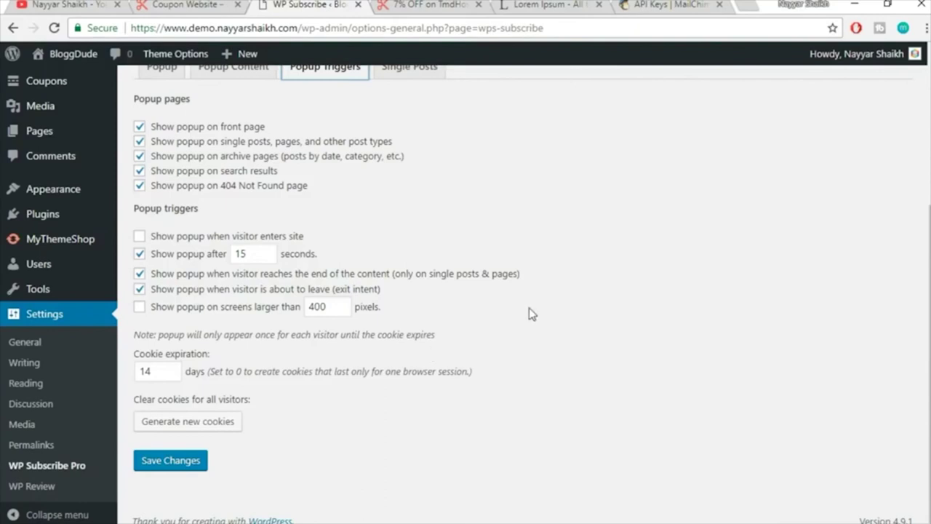
double_click(161, 373)
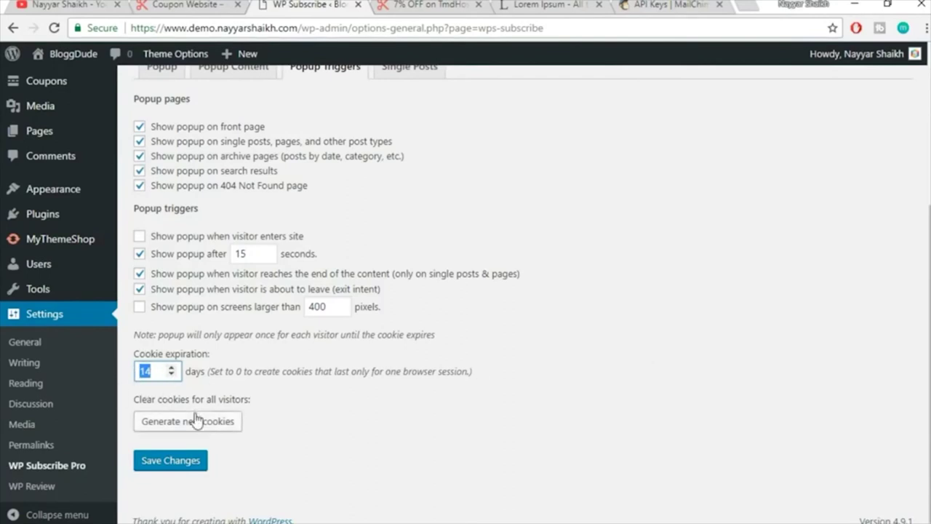
click(173, 466)
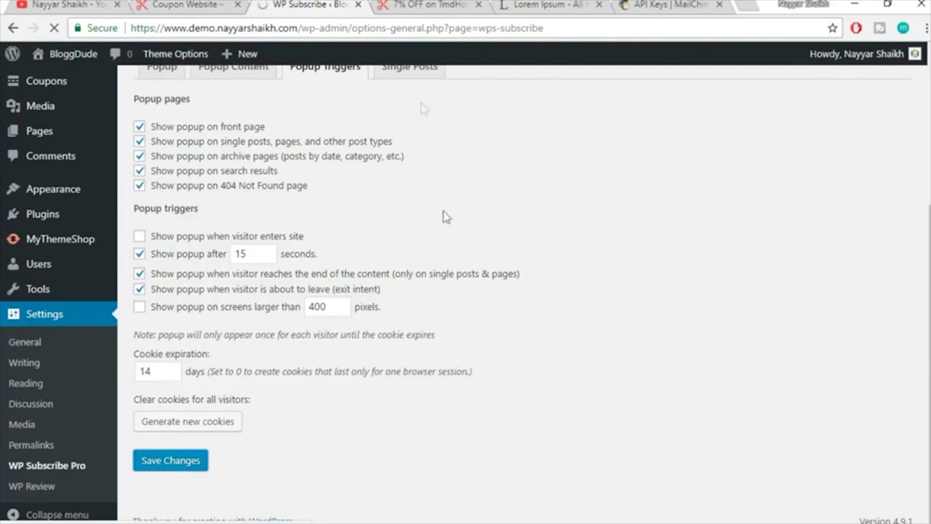
Reload the live coupon page to test the popup
click(430, 4)
click(518, 31)
key(Return)
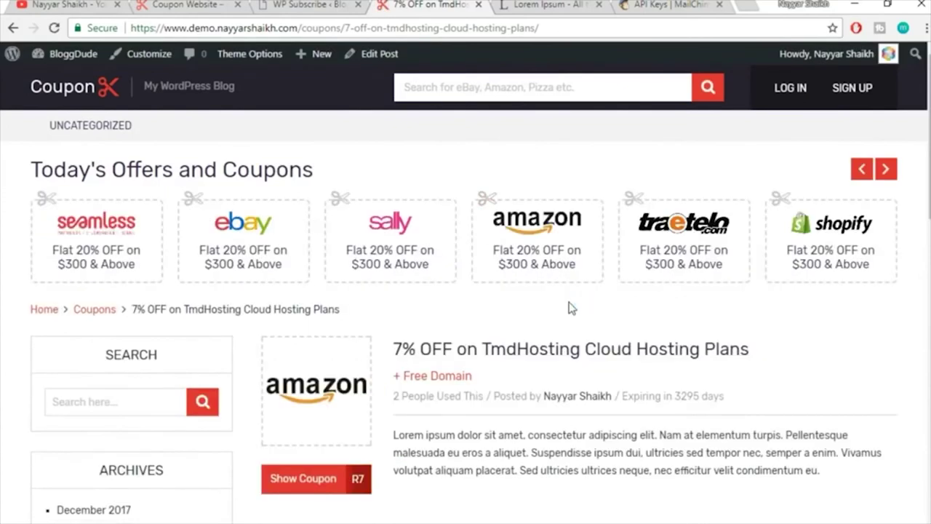
Trigger the exit-intent popup on the coupon page, close it, and return to WP Subscribe
scroll(570, 307, down, 4)
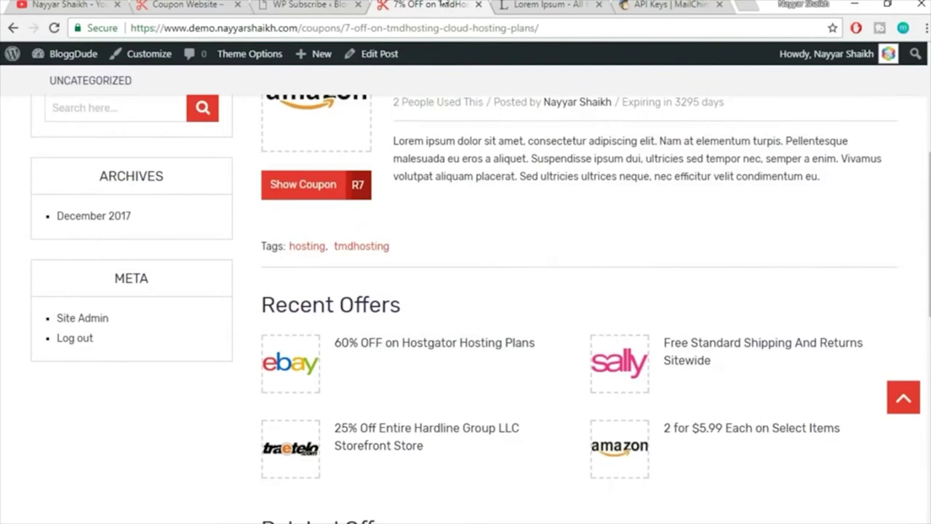
mouse_move(445, 4)
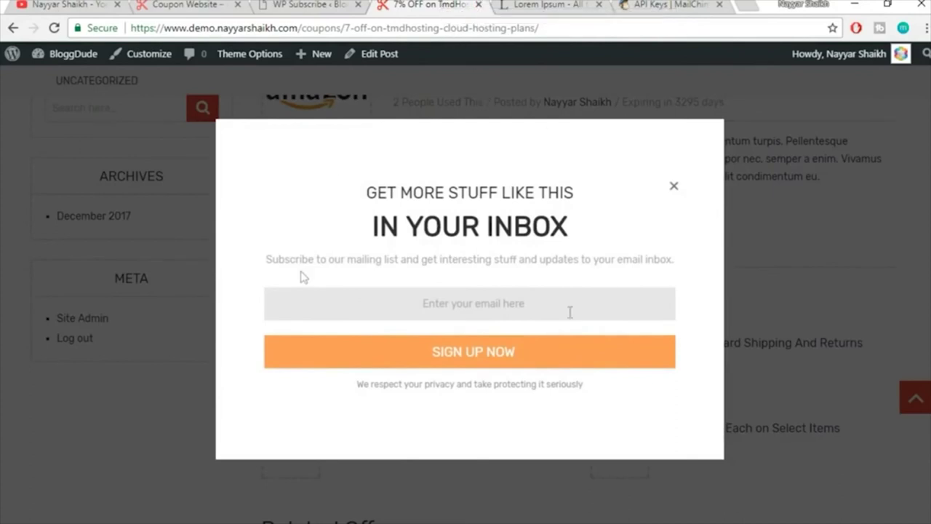
click(480, 301)
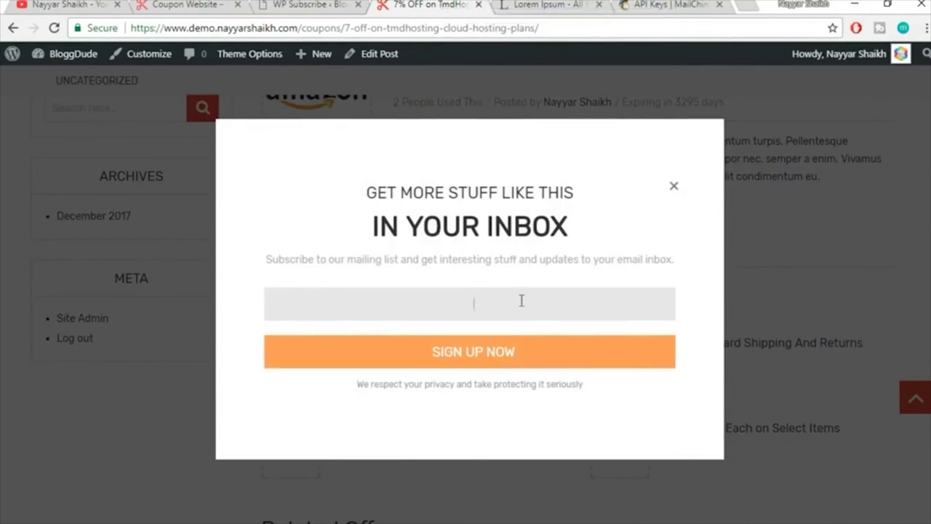
click(593, 275)
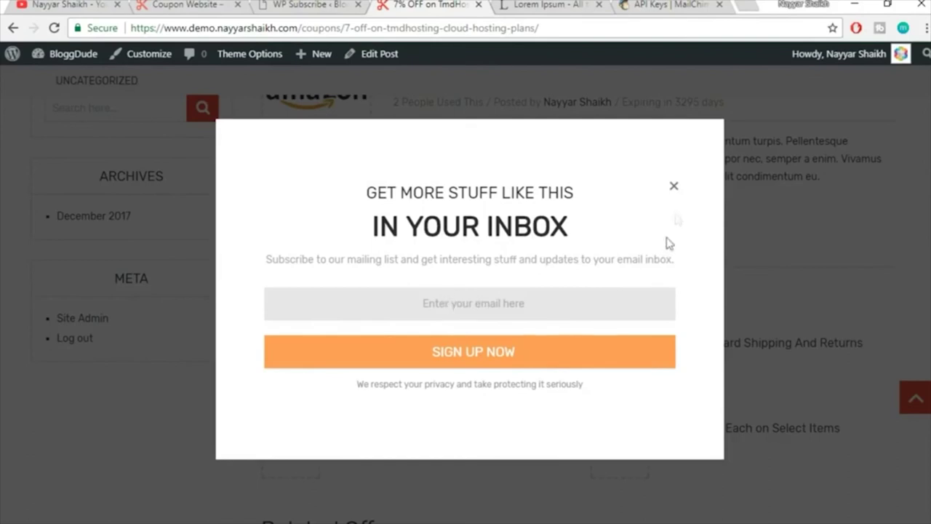
click(675, 187)
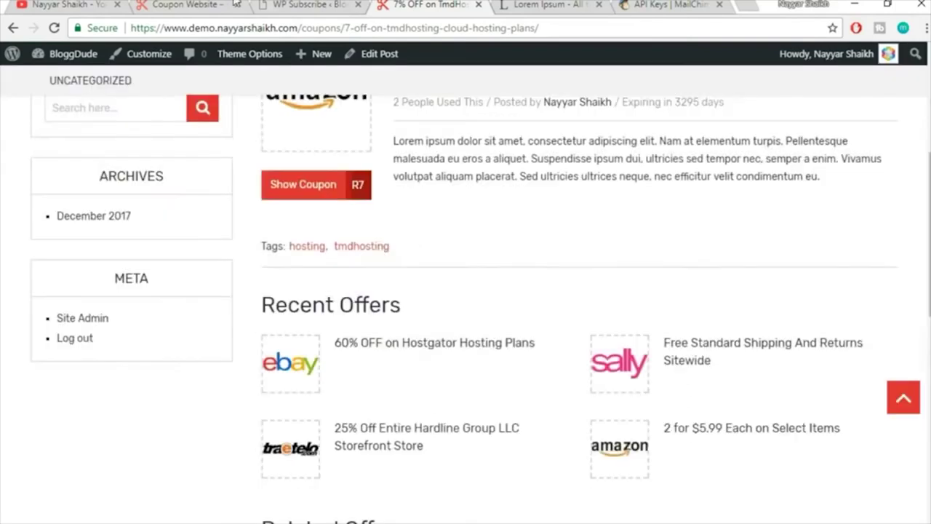
click(341, 5)
scroll(676, 311, down, 2)
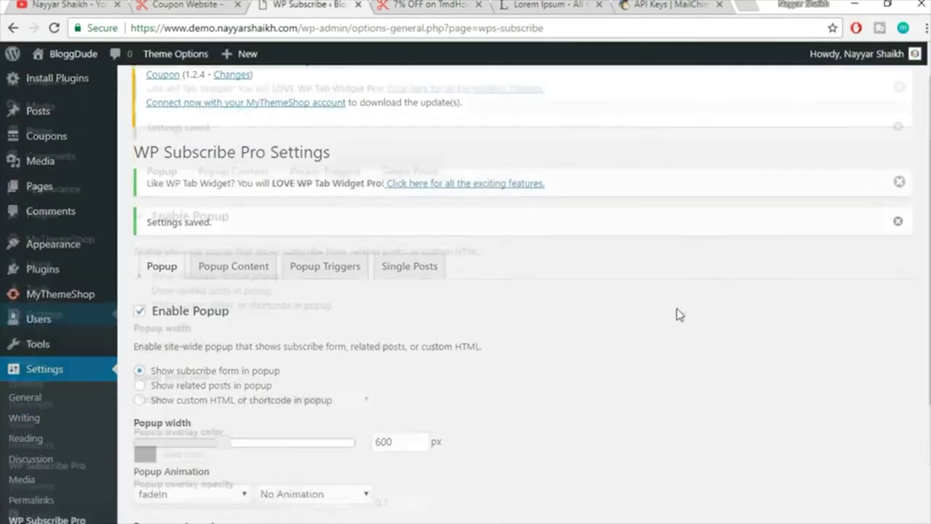
In Single Posts settings, enable the subscribe form after posts
click(436, 156)
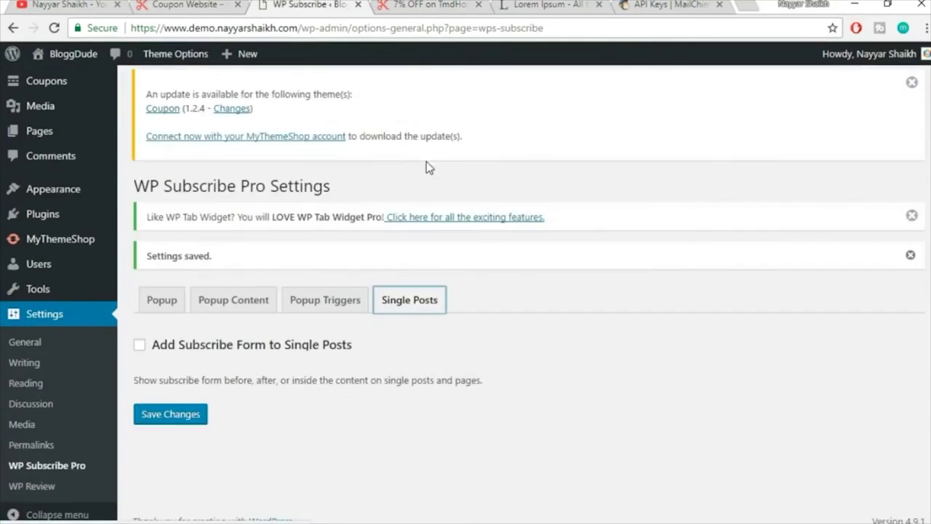
click(162, 348)
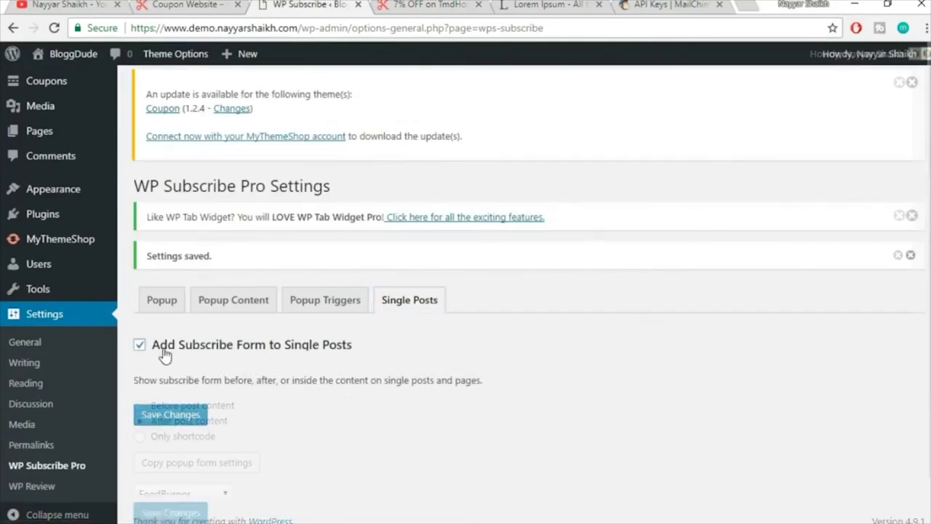
scroll(480, 345, down, 3)
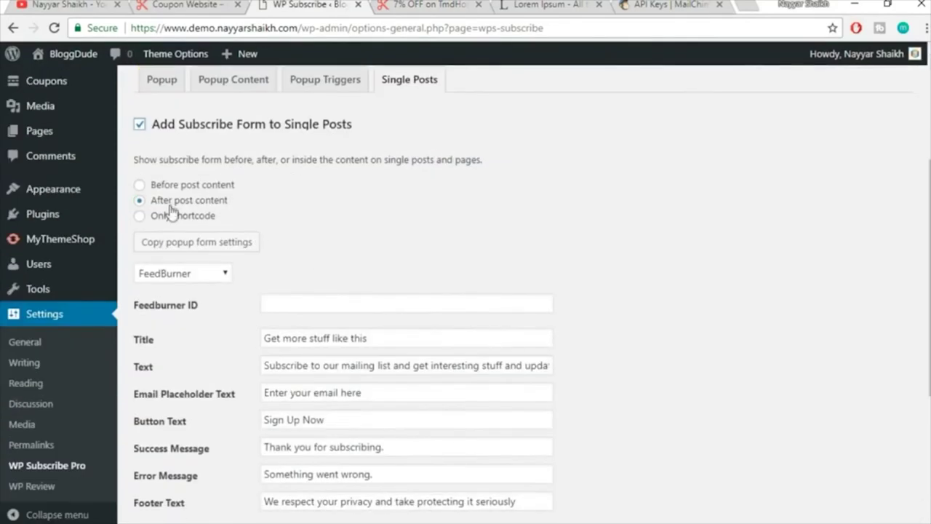
scroll(451, 251, up, 1)
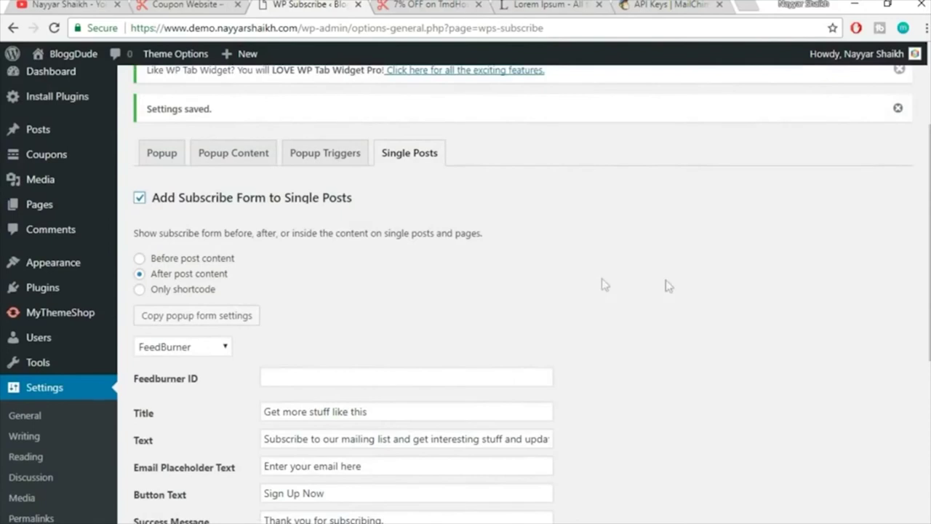
scroll(601, 219, down, 1)
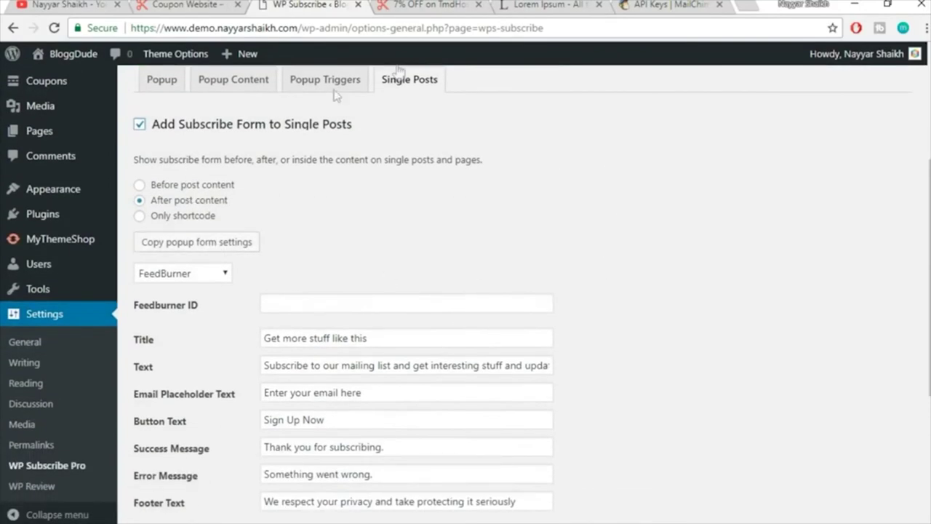
drag(147, 166, 352, 157)
click(342, 175)
scroll(280, 248, down, 1)
Set the form's email service to MailChimp with the saved API key and mailing list
click(202, 199)
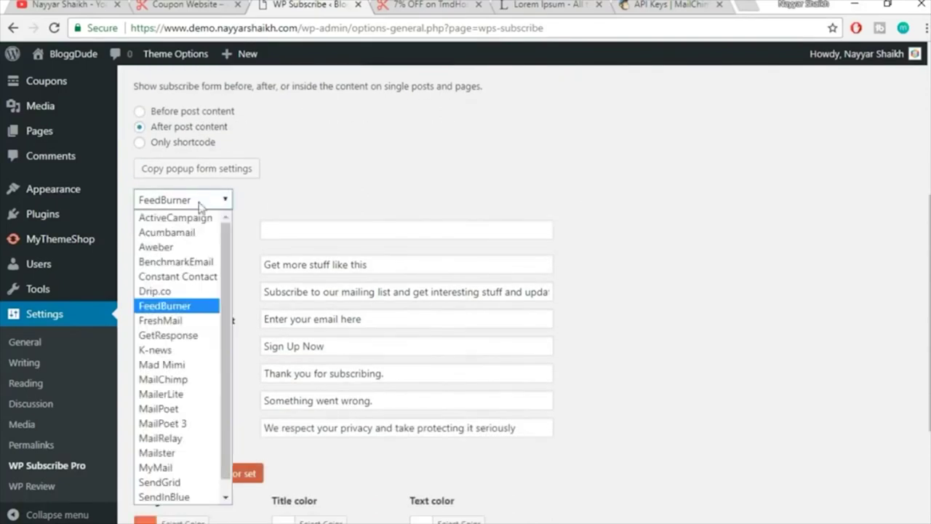
click(182, 380)
click(382, 231)
click(386, 249)
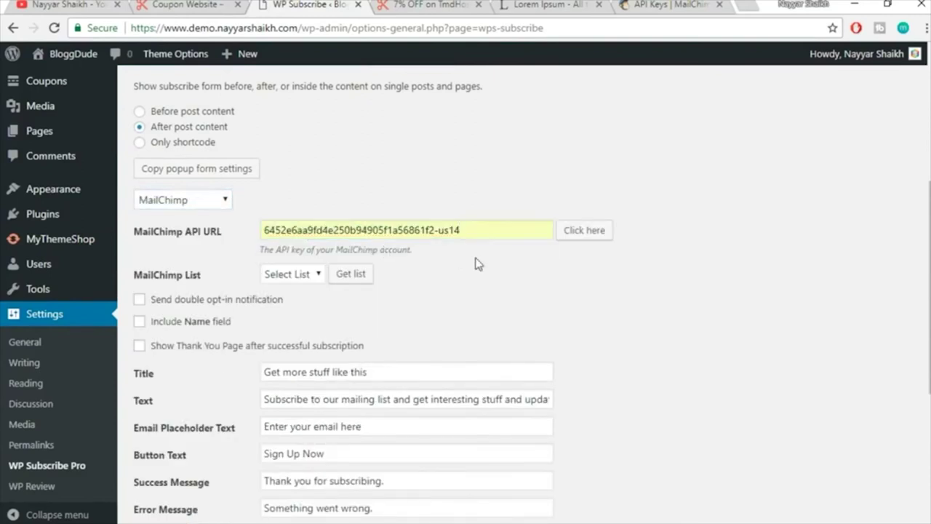
click(271, 279)
click(304, 322)
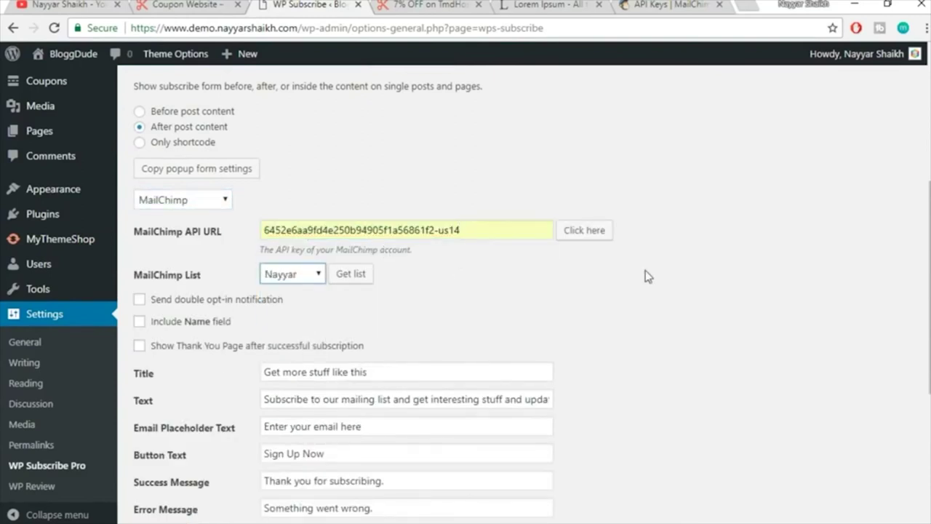
Apply the first predefined colour palette and save the single-post subscribe settings
scroll(647, 275, down, 2)
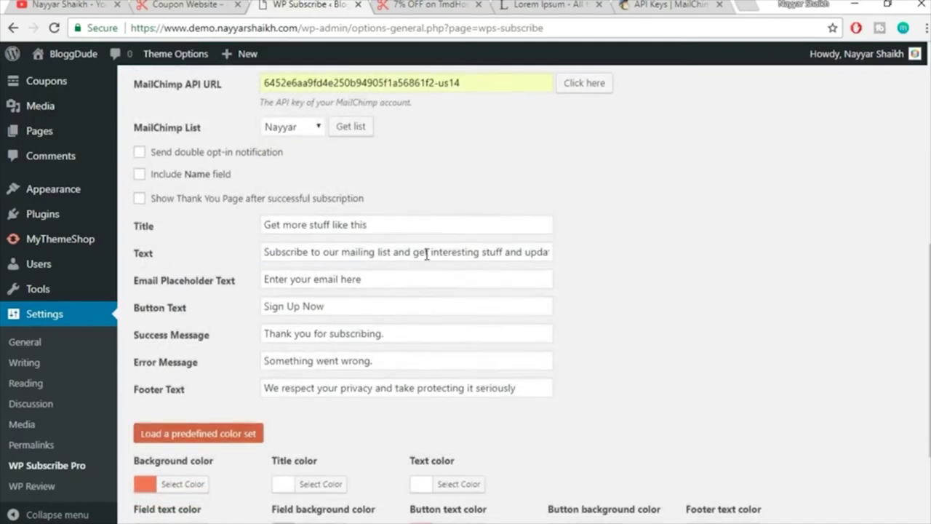
scroll(427, 252, down, 2)
click(209, 289)
mouse_move(203, 331)
click(174, 319)
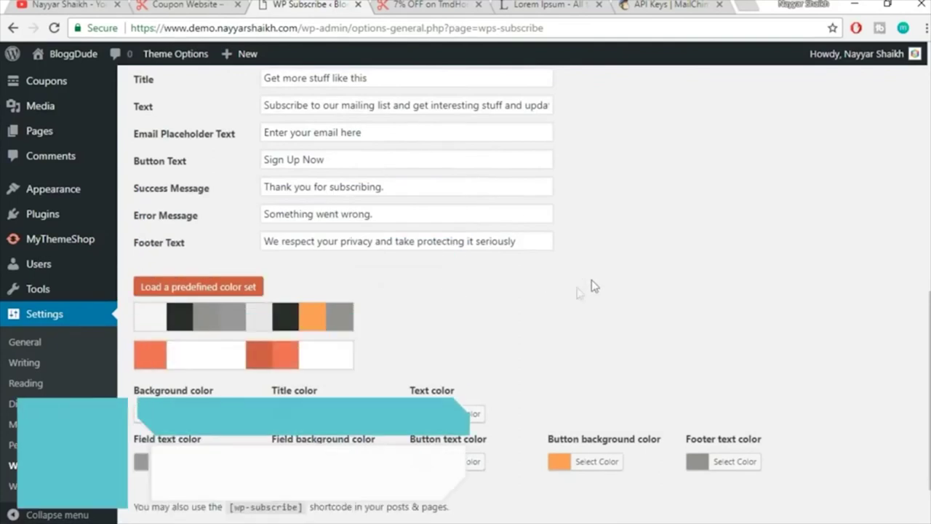
scroll(748, 275, down, 1)
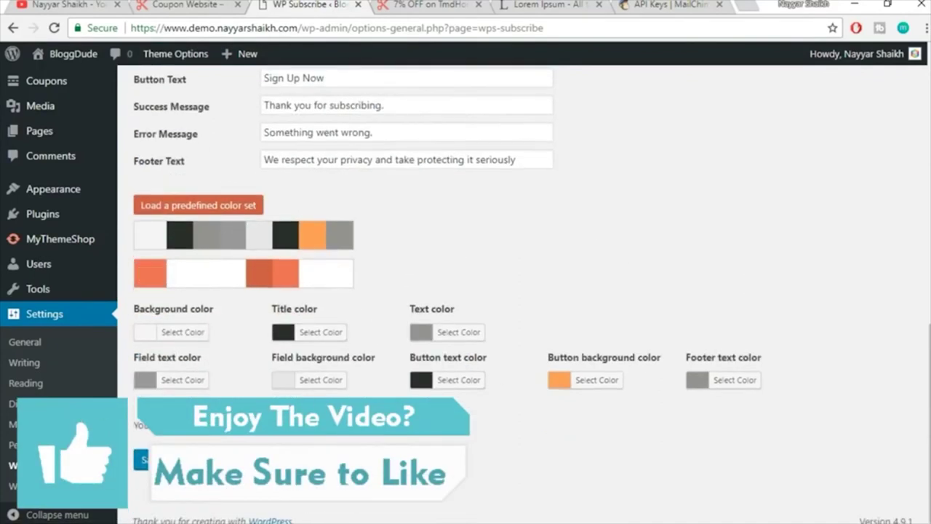
click(138, 458)
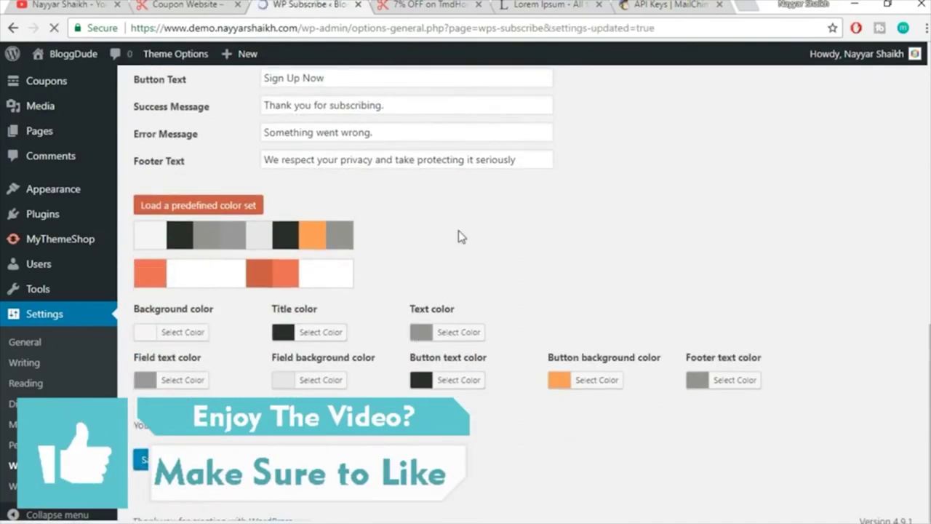
Reload the live coupon post twice and scroll through it to check the subscribe box
click(416, 6)
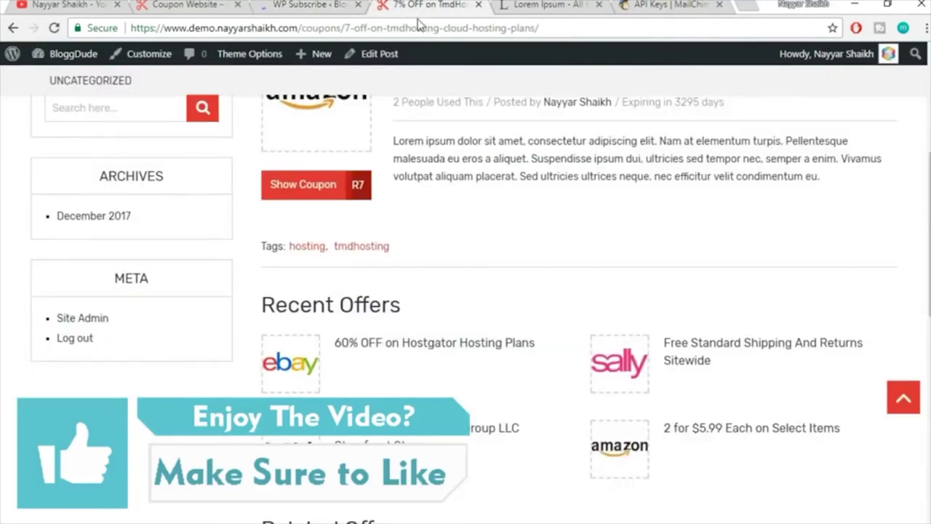
click(426, 29)
key(Return)
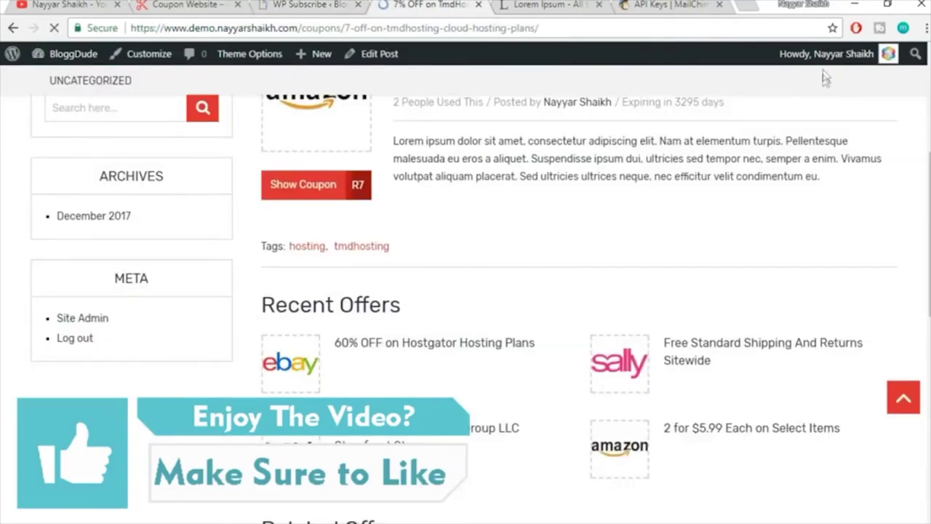
scroll(839, 150, down, 2)
scroll(861, 262, down, 5)
scroll(861, 261, up, 7)
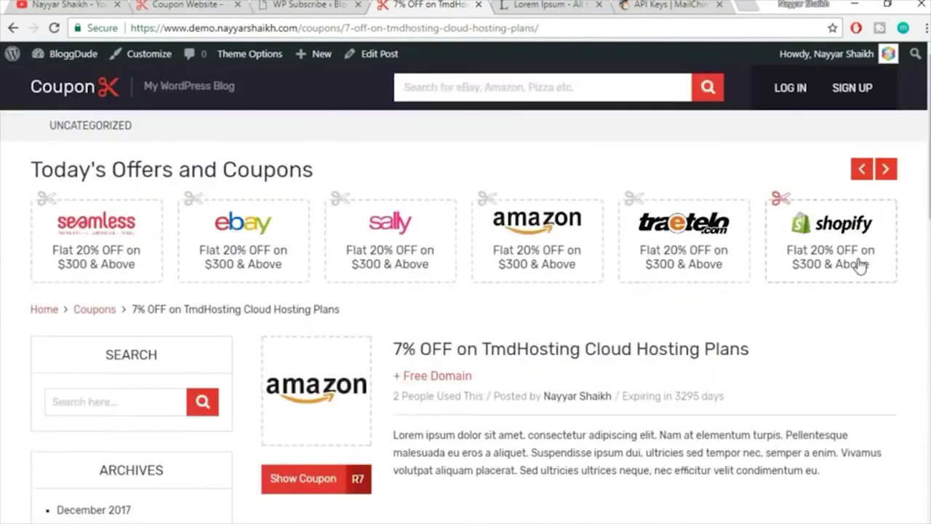
scroll(634, 241, down, 7)
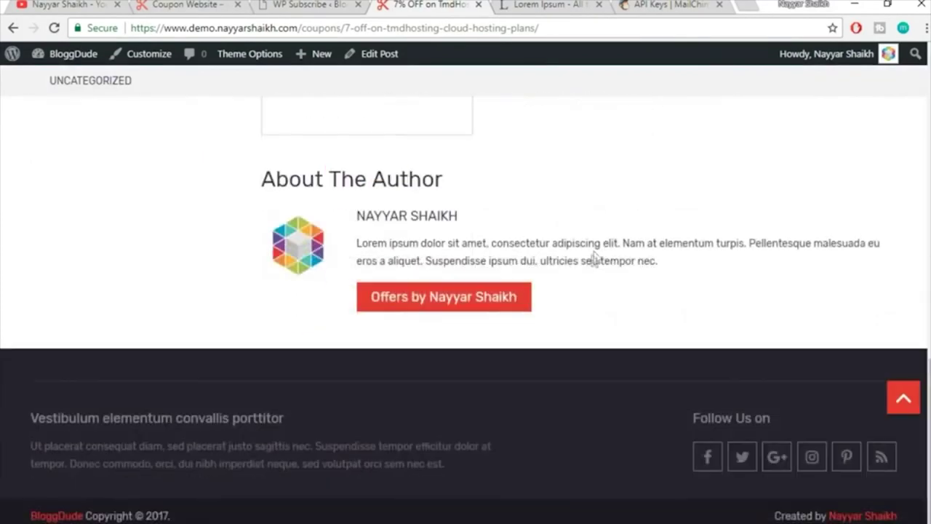
scroll(593, 262, up, 3)
scroll(593, 266, up, 5)
click(623, 29)
key(Return)
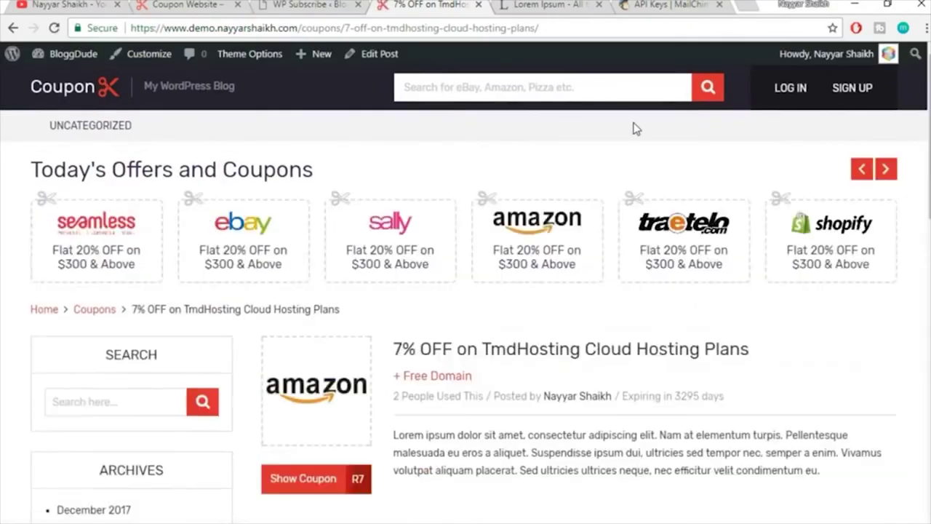
scroll(634, 128, down, 1)
scroll(634, 129, down, 7)
scroll(634, 146, up, 5)
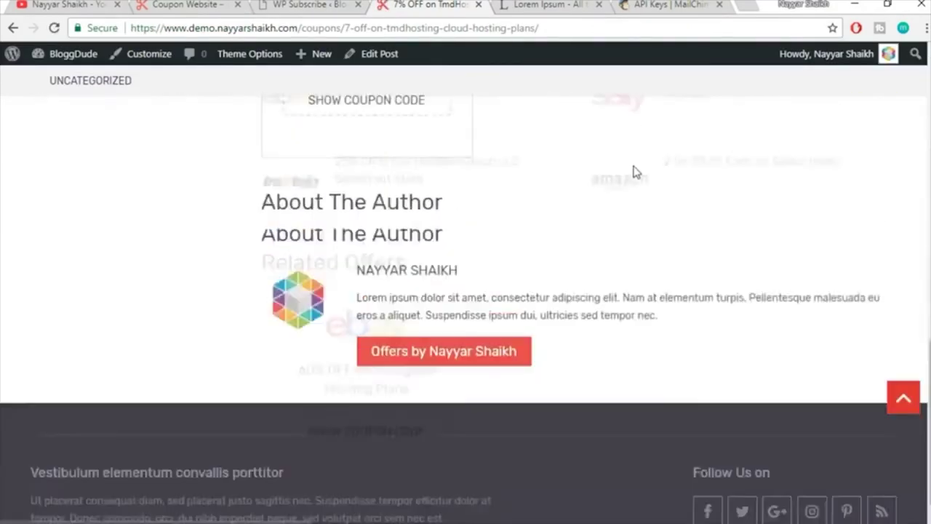
scroll(637, 182, up, 5)
Save the popup subscribe settings on the WP Subscribe settings page
key(ctrl+shift+Tab)
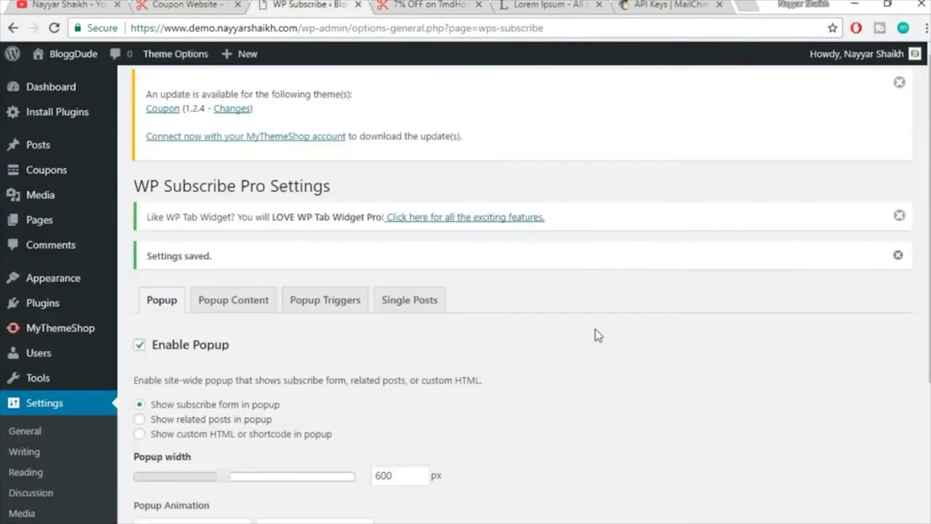
scroll(597, 332, down, 3)
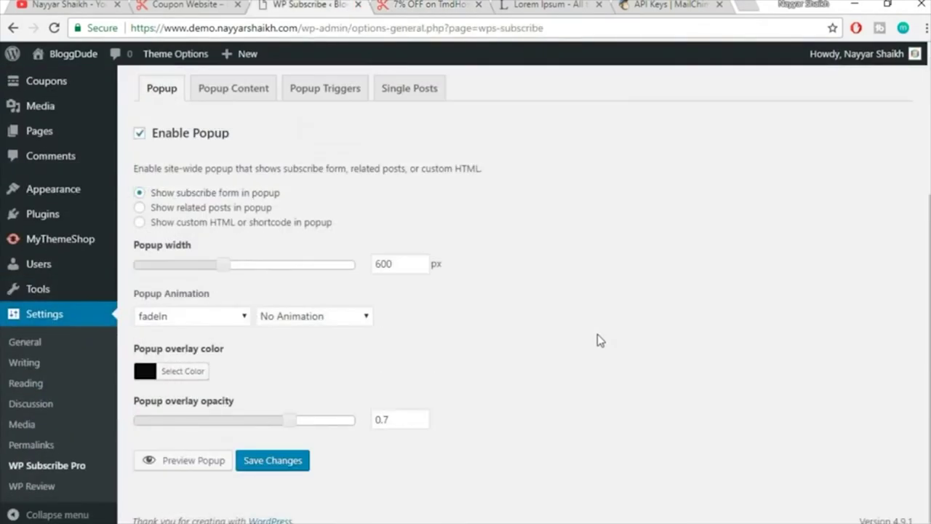
click(291, 459)
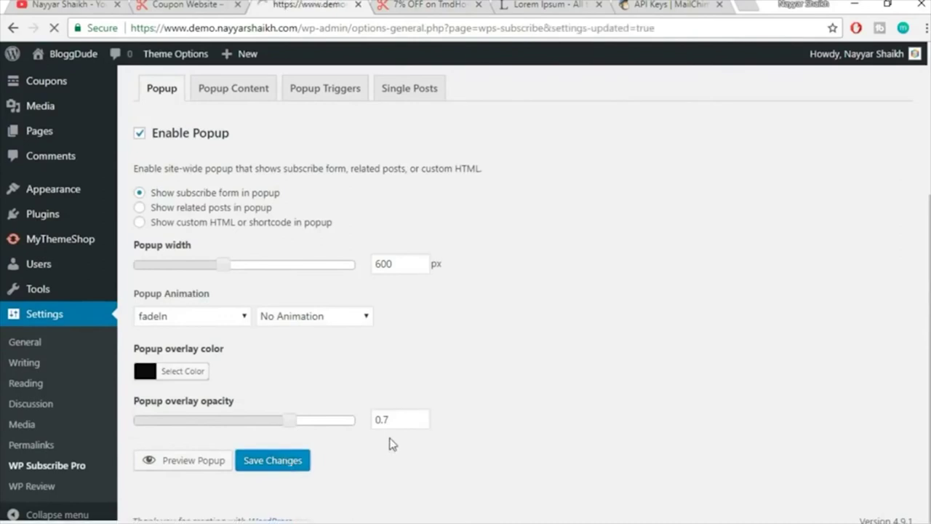
Reload the live coupon post to confirm the change, then head to Appearance > Widgets
click(429, 6)
click(441, 29)
key(Return)
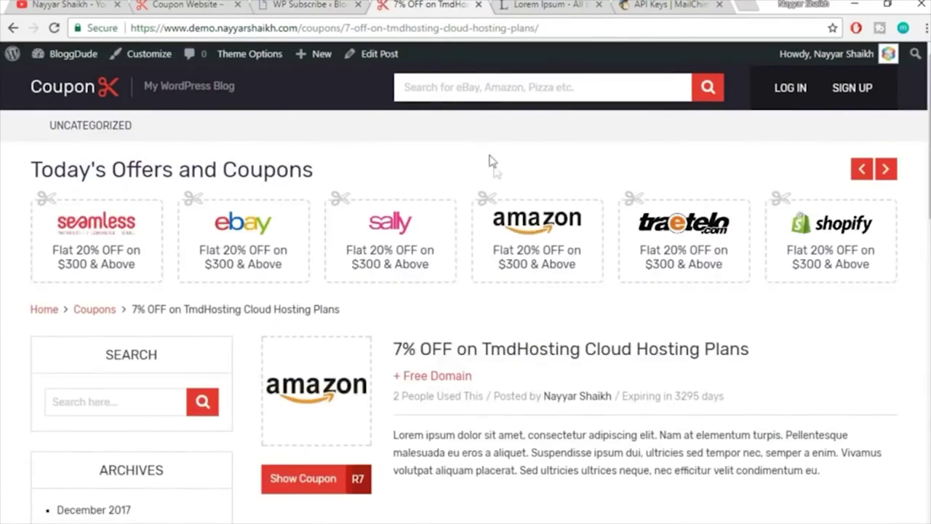
scroll(491, 167, down, 15)
scroll(529, 229, up, 6)
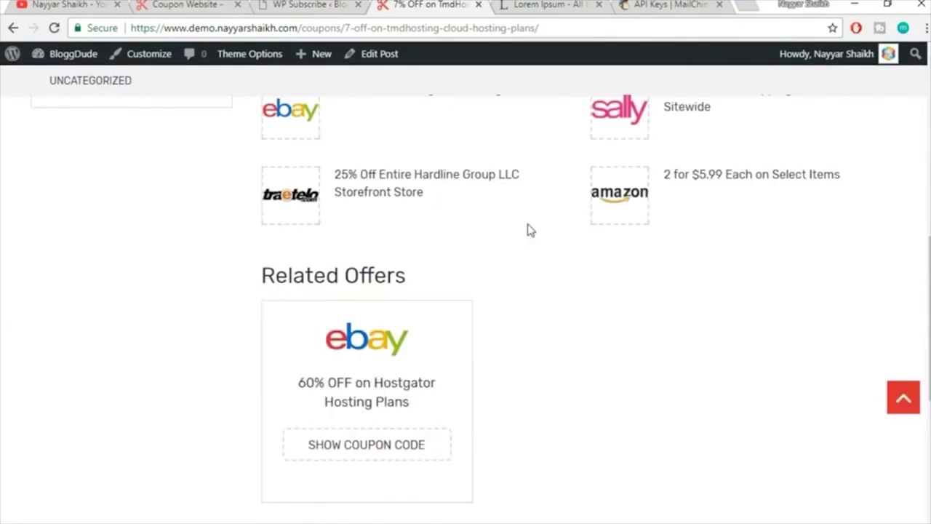
scroll(529, 230, up, 6)
scroll(786, 281, down, 3)
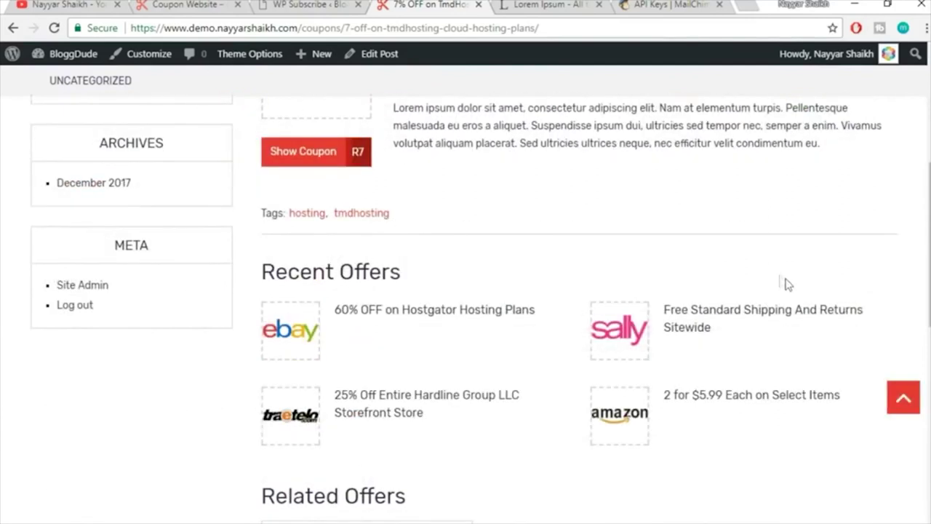
click(321, 4)
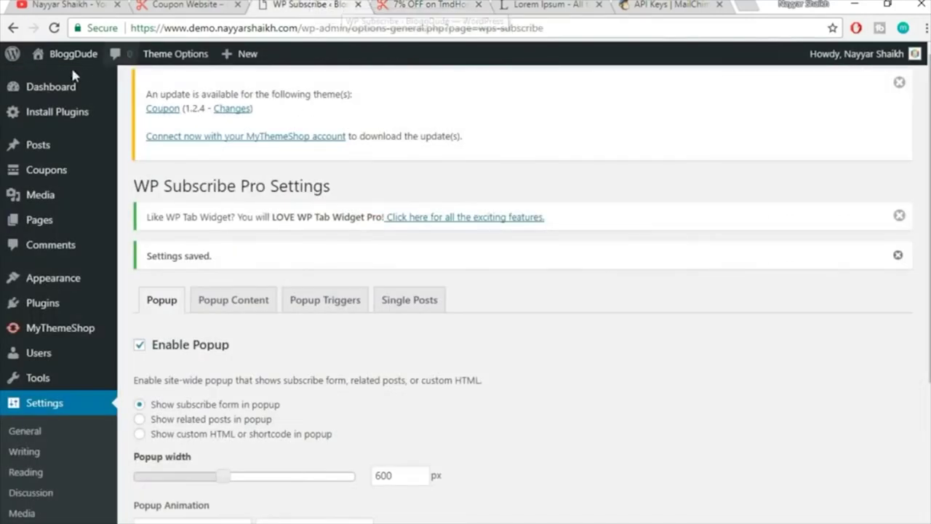
mouse_move(71, 284)
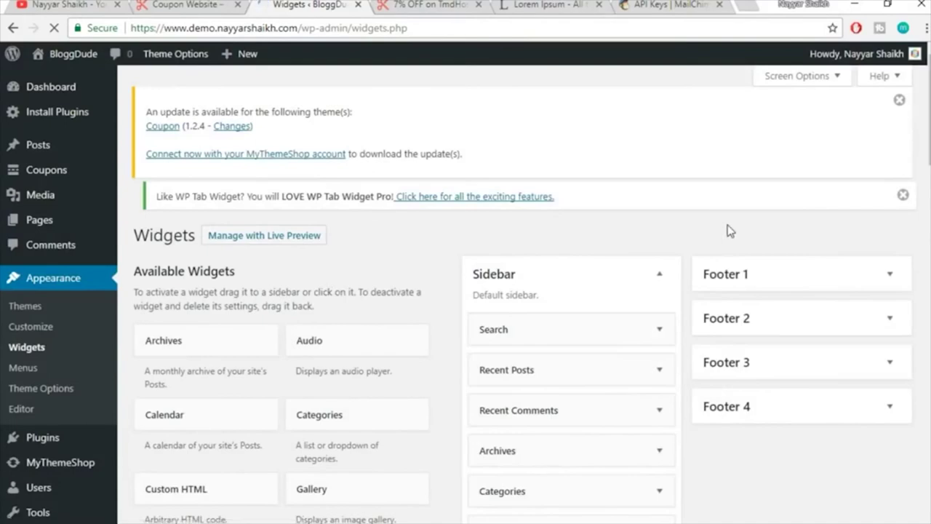
Place a WP Subscribe Pro Widget into the Subscribe Widget Area from Available Widgets
scroll(729, 230, down, 8)
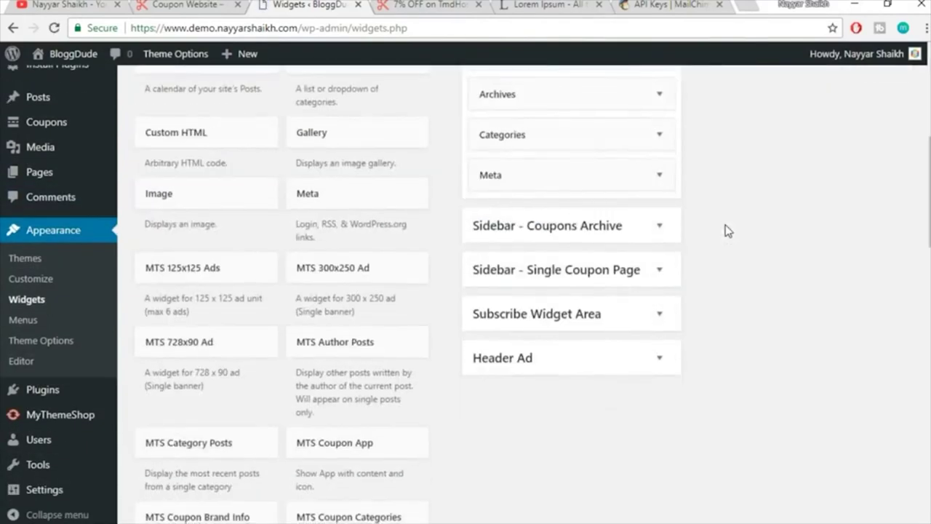
scroll(727, 230, down, 9)
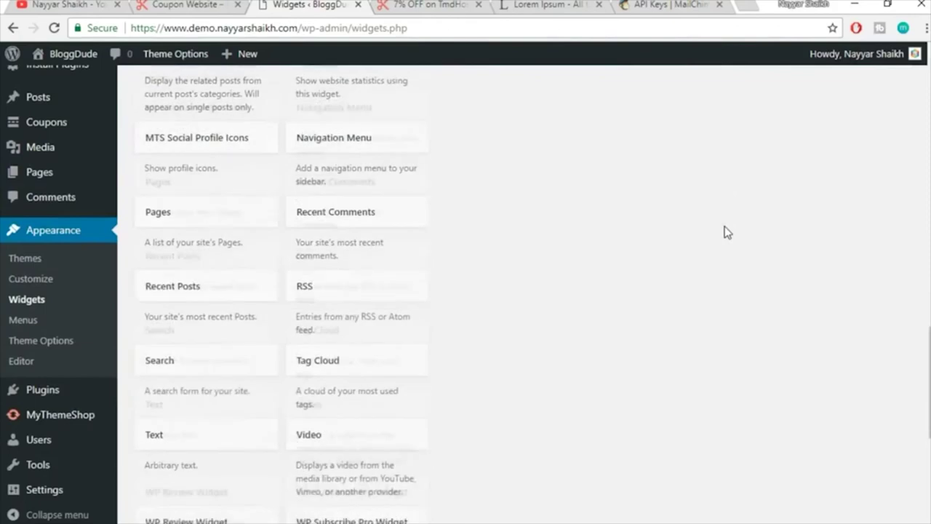
scroll(728, 231, down, 2)
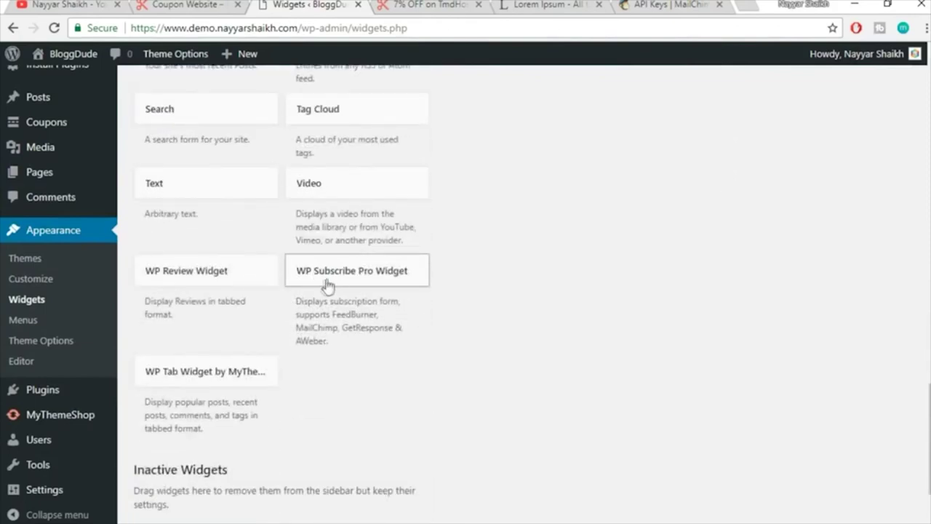
click(388, 282)
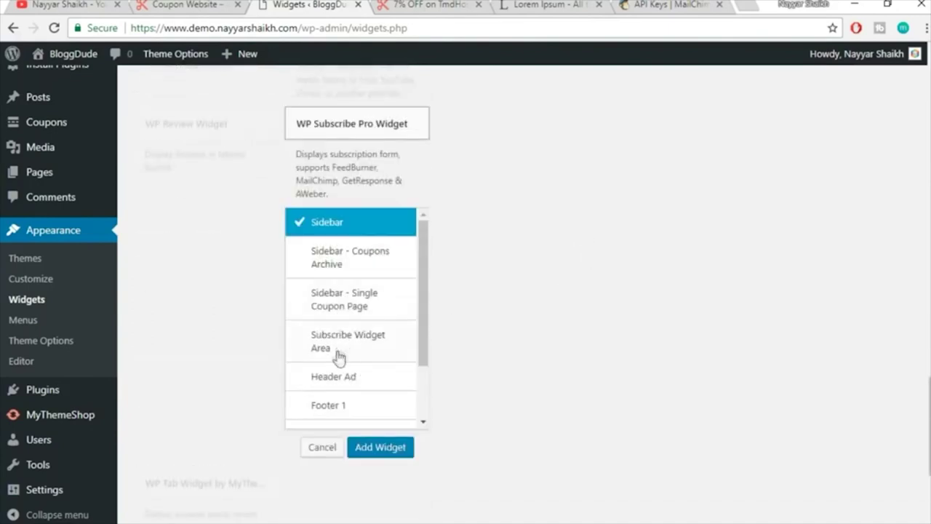
click(334, 351)
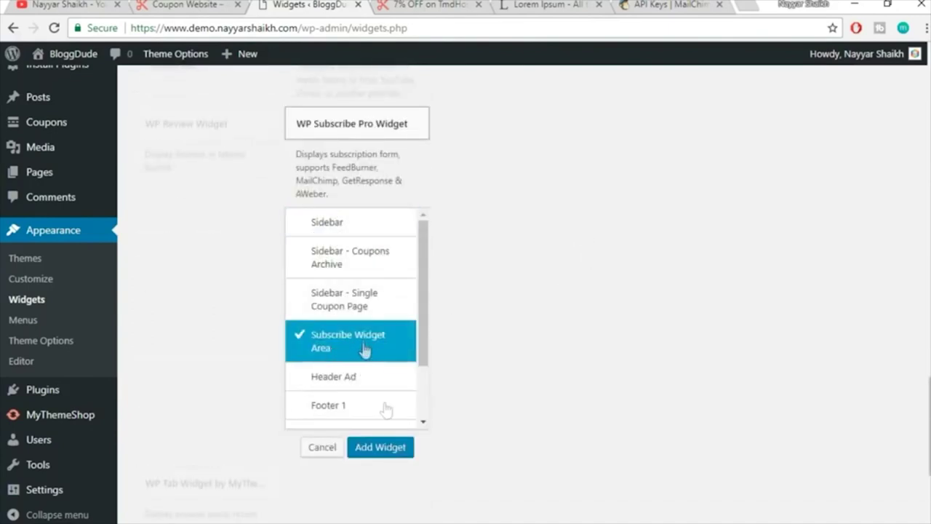
click(396, 447)
scroll(803, 294, down, 1)
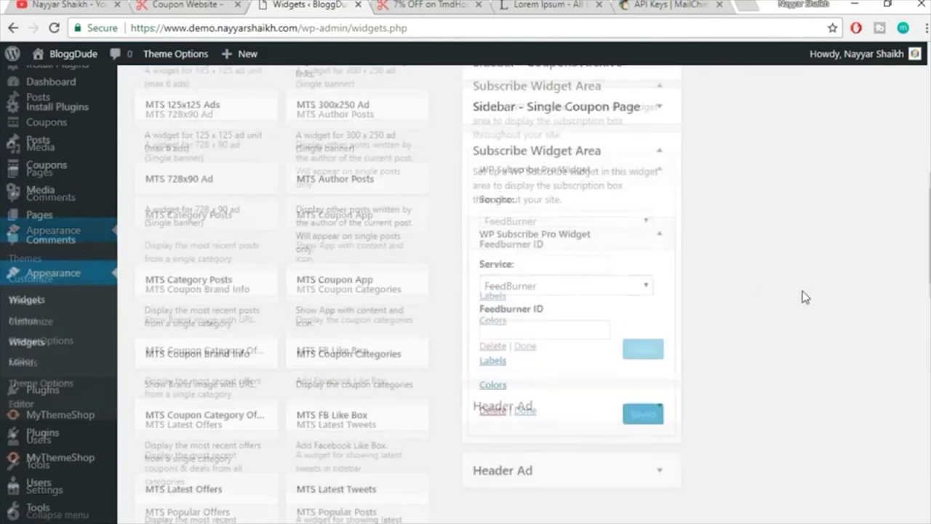
Switch the widget's service to MailChimp, fill in the saved API key, and pick a mailing list
click(536, 220)
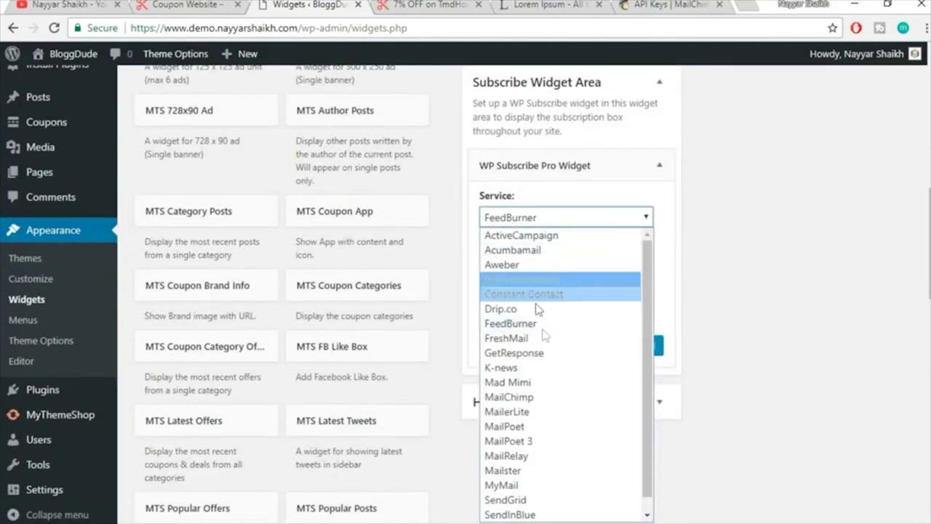
click(547, 396)
click(539, 257)
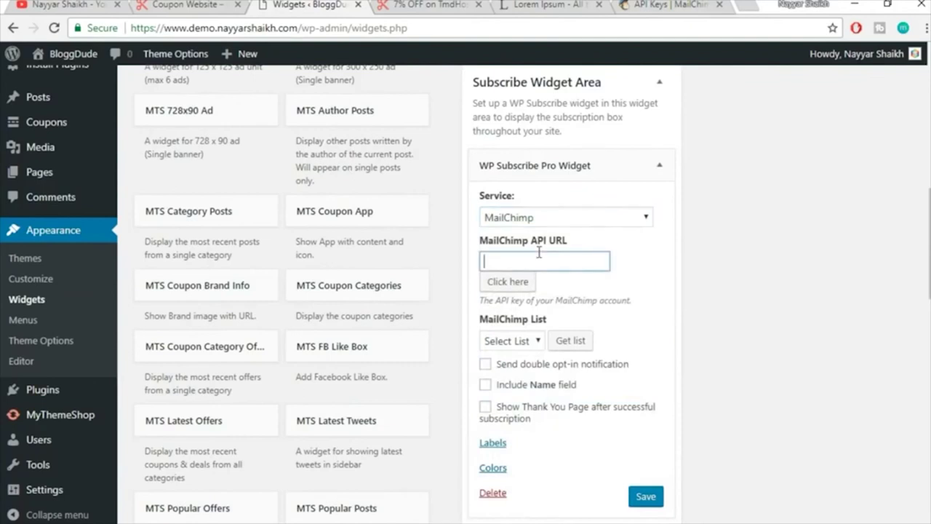
click(548, 280)
scroll(834, 259, down, 2)
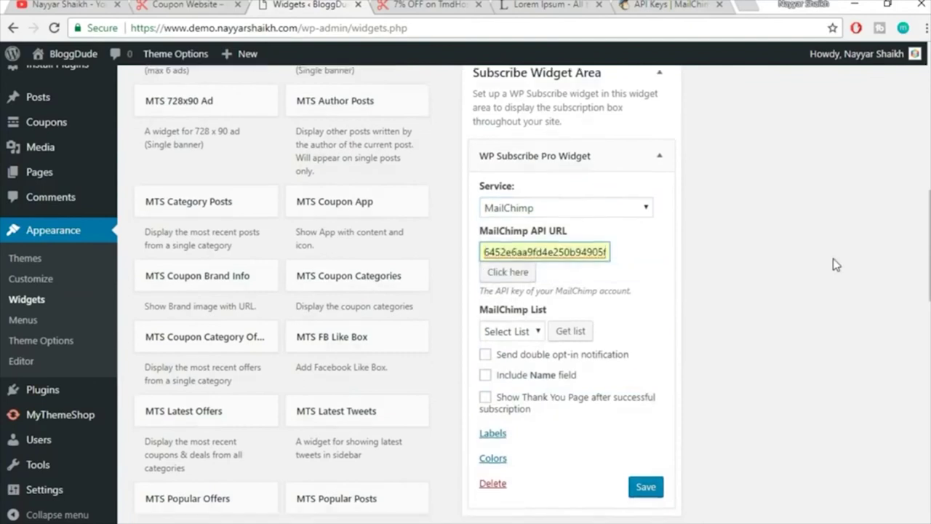
click(512, 193)
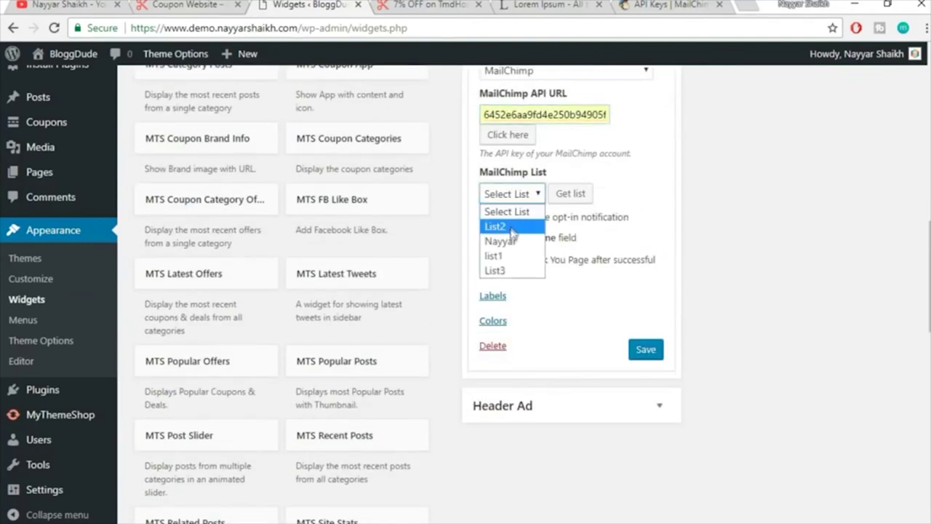
click(516, 240)
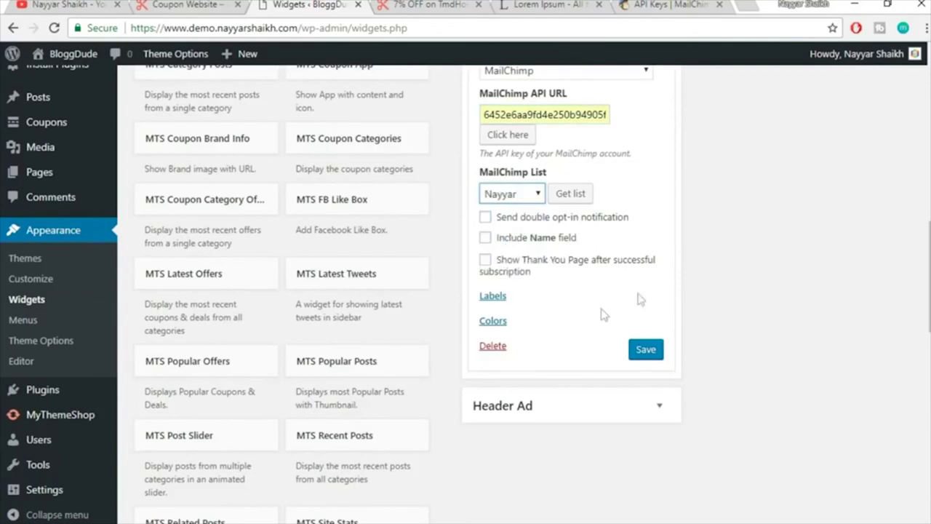
Review the widget's label and colour settings, save it, and bring up the 7% OFF coupon page
click(500, 297)
scroll(553, 429, down, 5)
scroll(565, 210, up, 4)
click(494, 223)
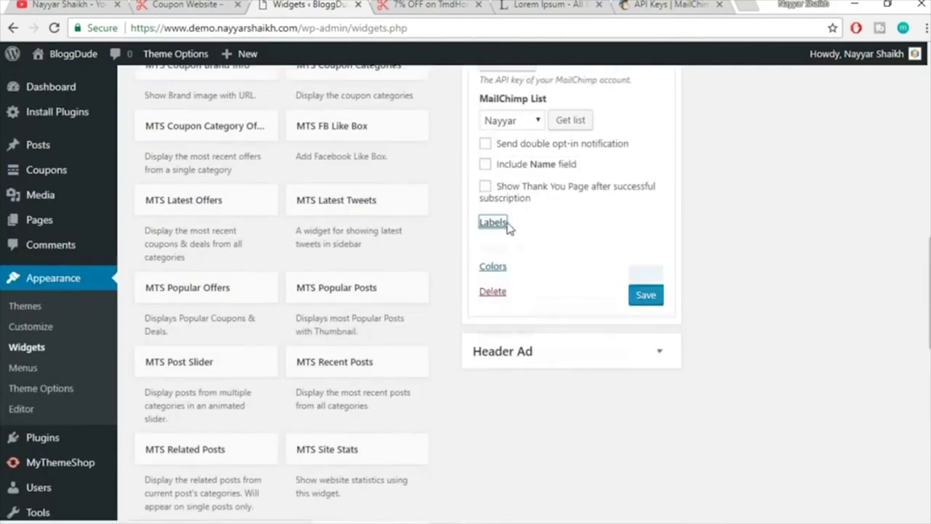
click(495, 247)
scroll(641, 436, down, 3)
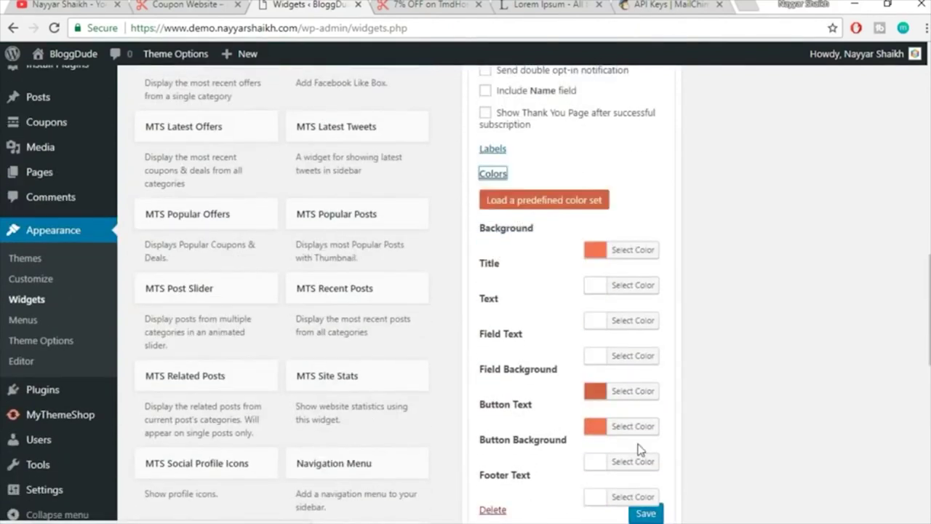
click(651, 444)
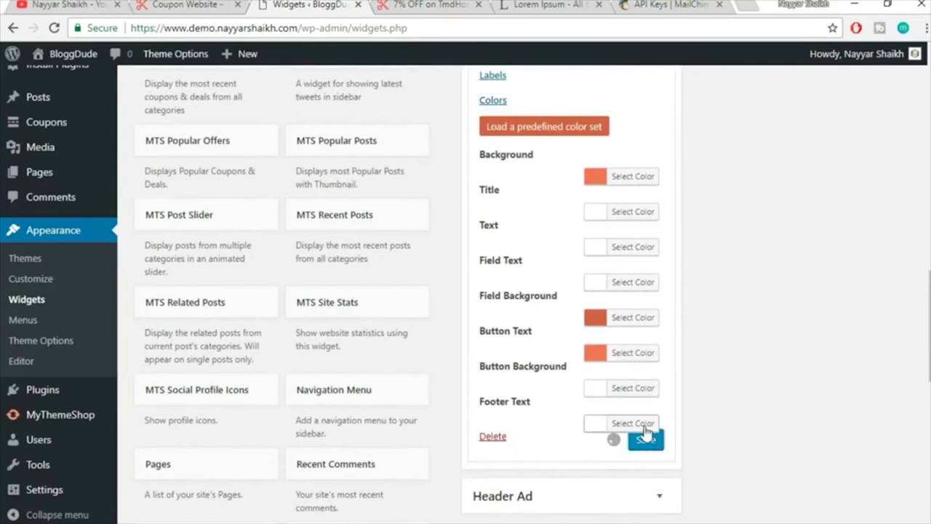
click(439, 5)
click(444, 29)
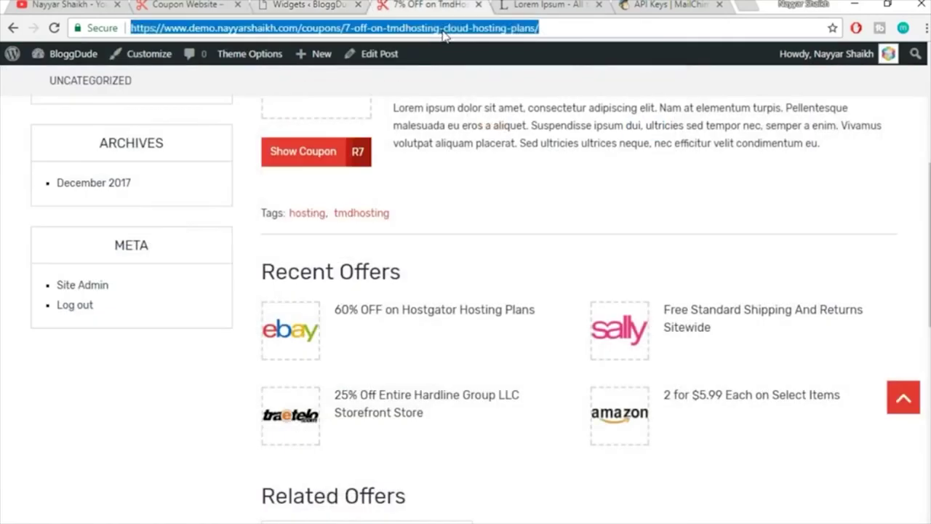
Reload the coupon page and check its 'Get more stuff' subscribe banner
key(Return)
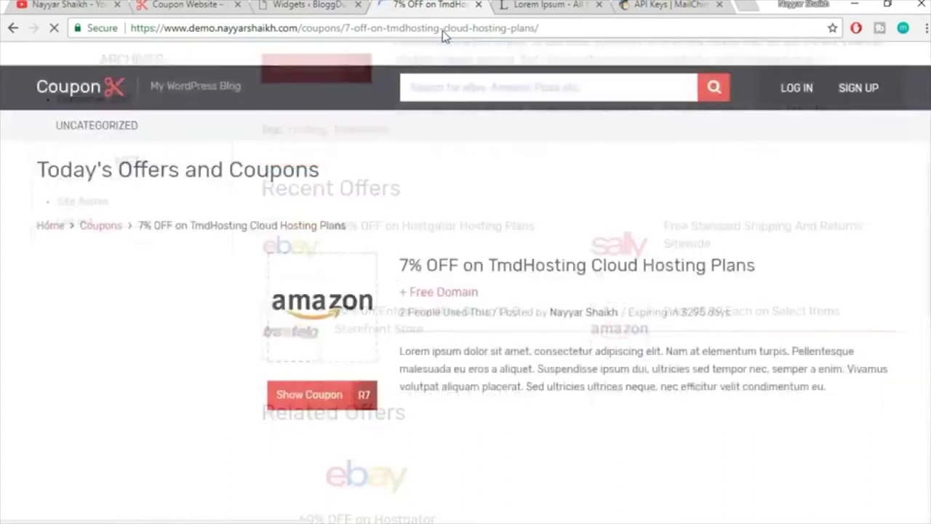
scroll(482, 83, down, 8)
scroll(542, 219, up, 2)
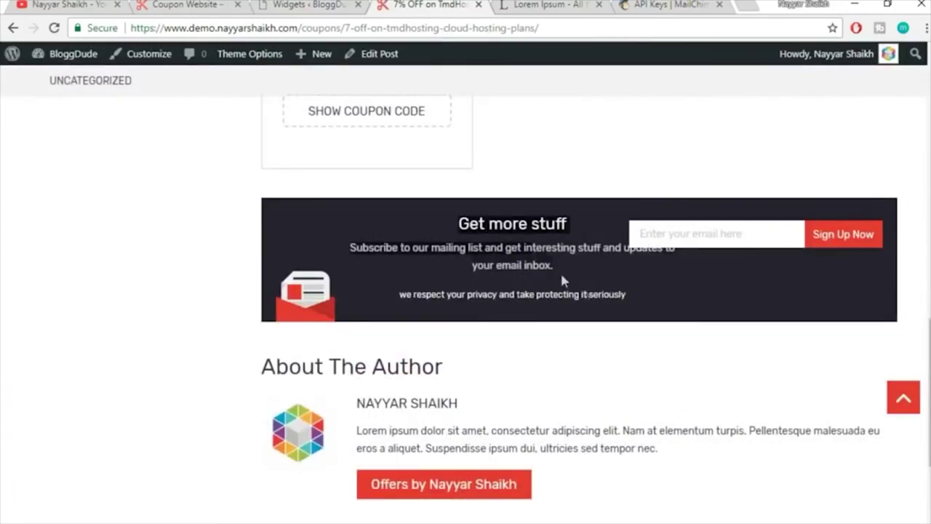
drag(465, 222, 651, 298)
click(646, 297)
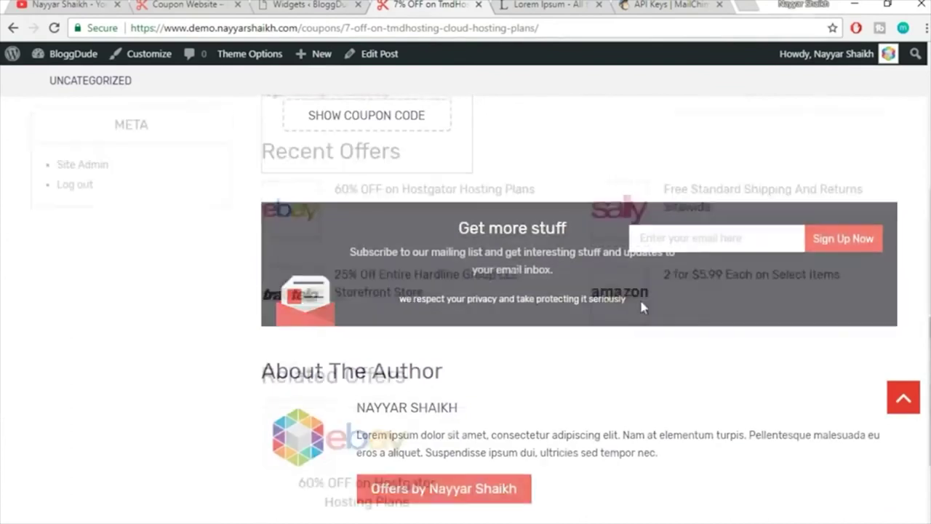
scroll(640, 306, up, 6)
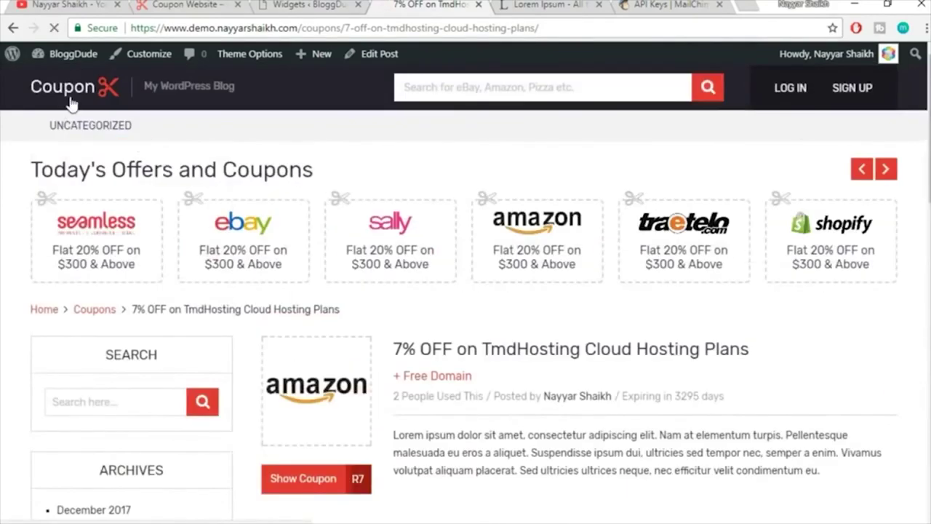
Browse the site homepage via the Coupon logo, then return to the Widgets admin page
click(94, 92)
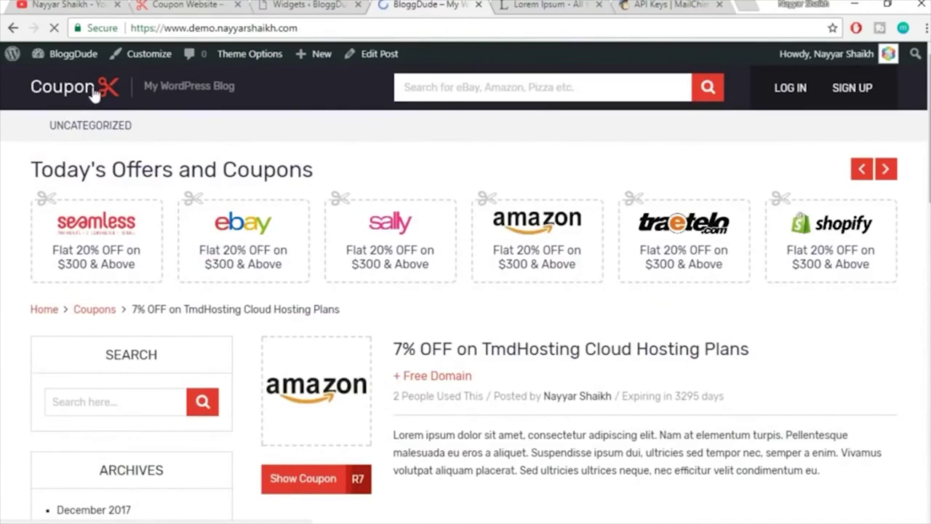
scroll(466, 291, down, 10)
scroll(491, 323, down, 7)
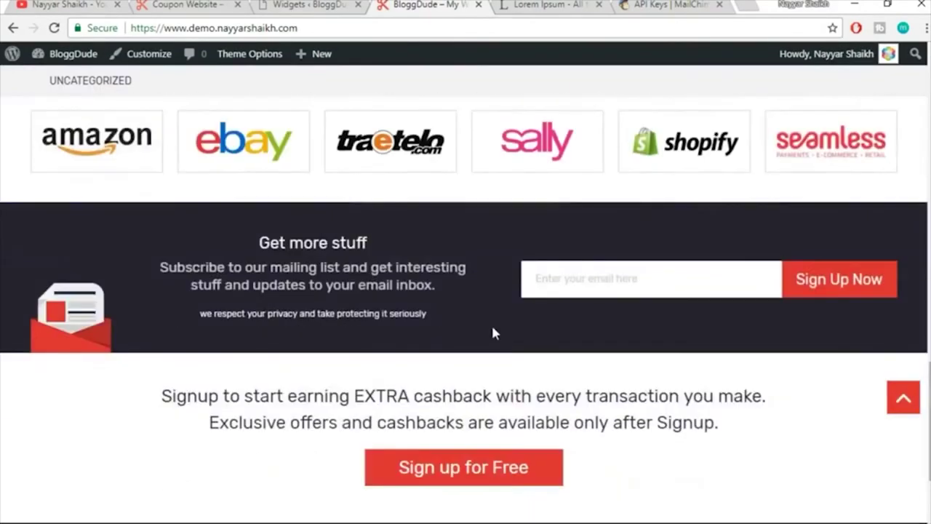
scroll(491, 323, down, 1)
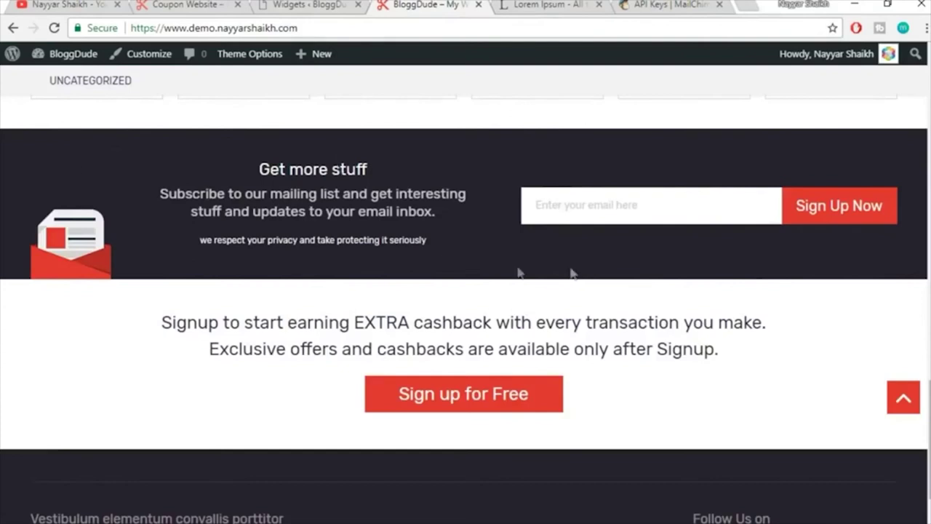
scroll(707, 318, down, 2)
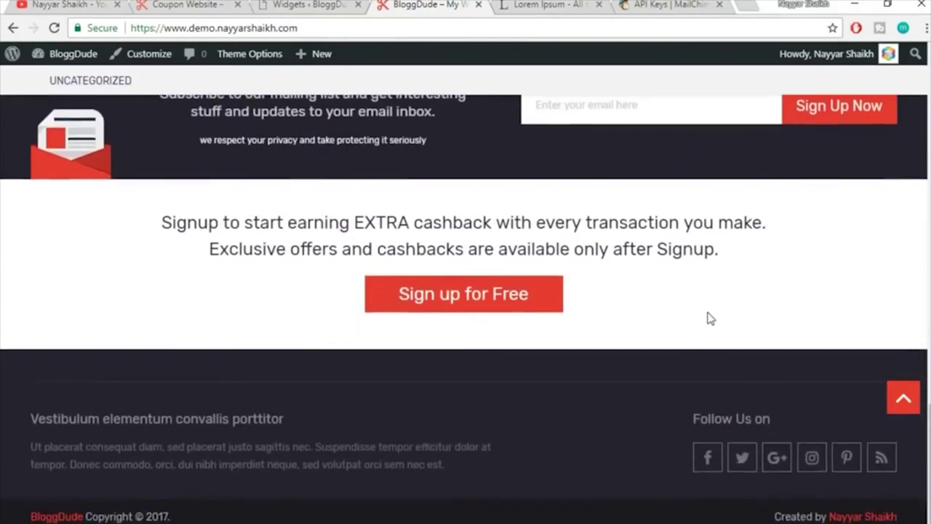
scroll(708, 318, up, 3)
click(907, 403)
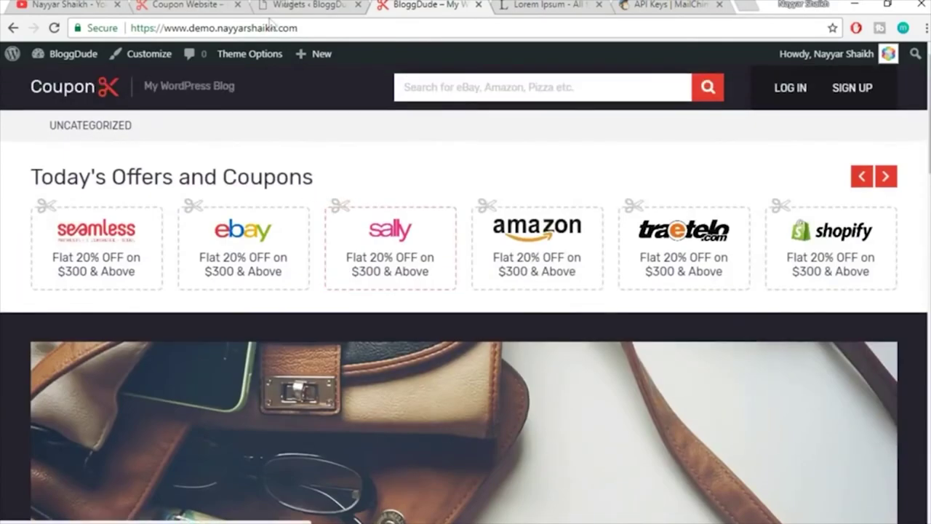
click(306, 5)
scroll(737, 313, up, 5)
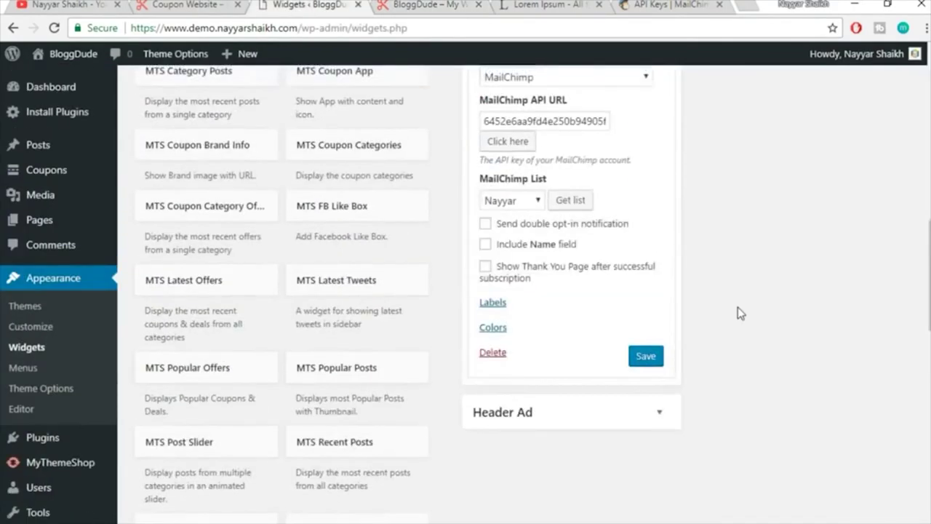
Collapse the WP Subscribe Pro widget and go to Theme Options, leaving the Widgets page
click(659, 92)
scroll(739, 216, up, 2)
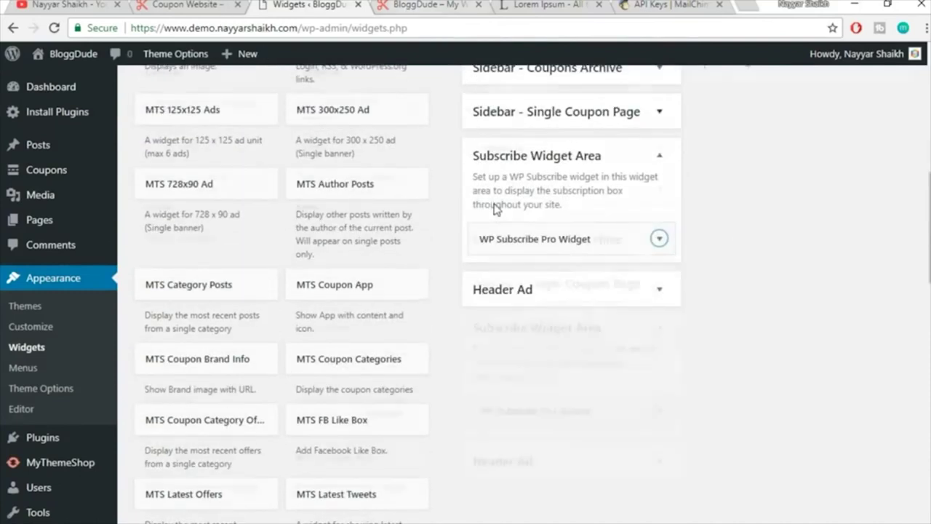
scroll(494, 208, up, 10)
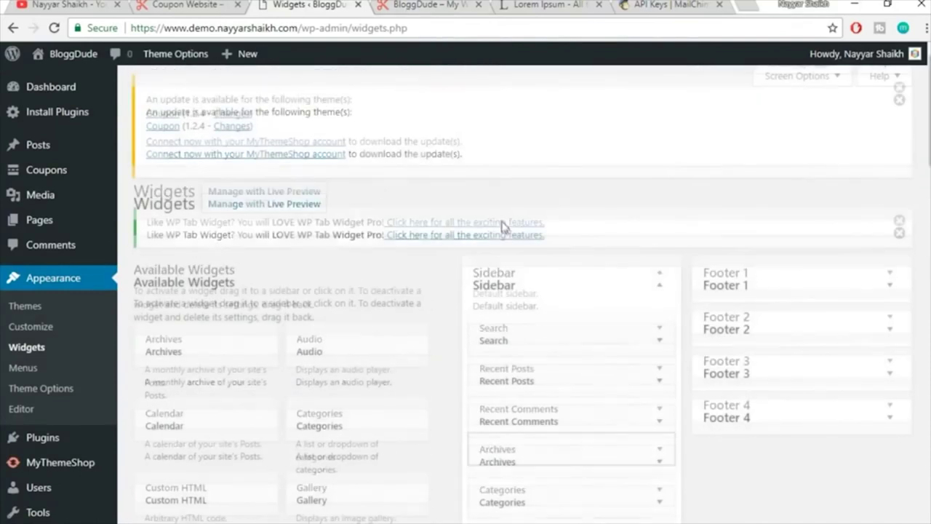
click(175, 68)
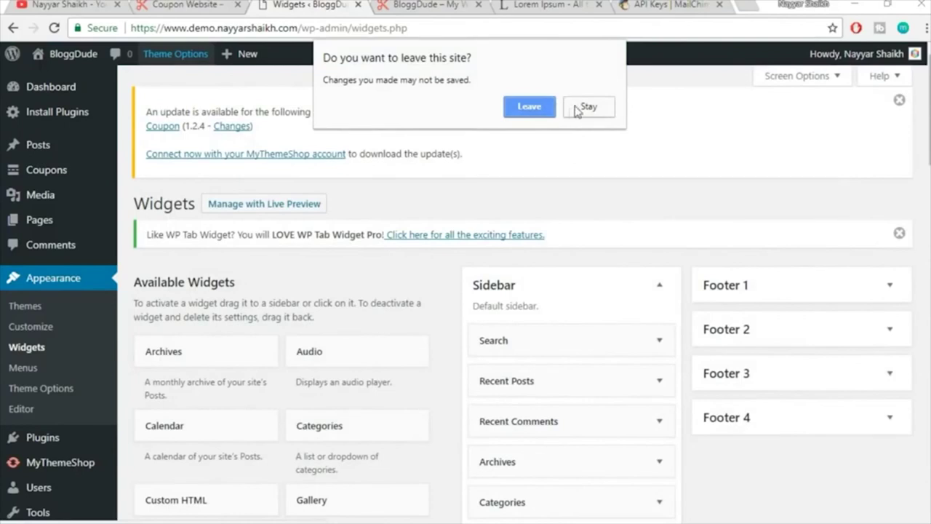
click(538, 107)
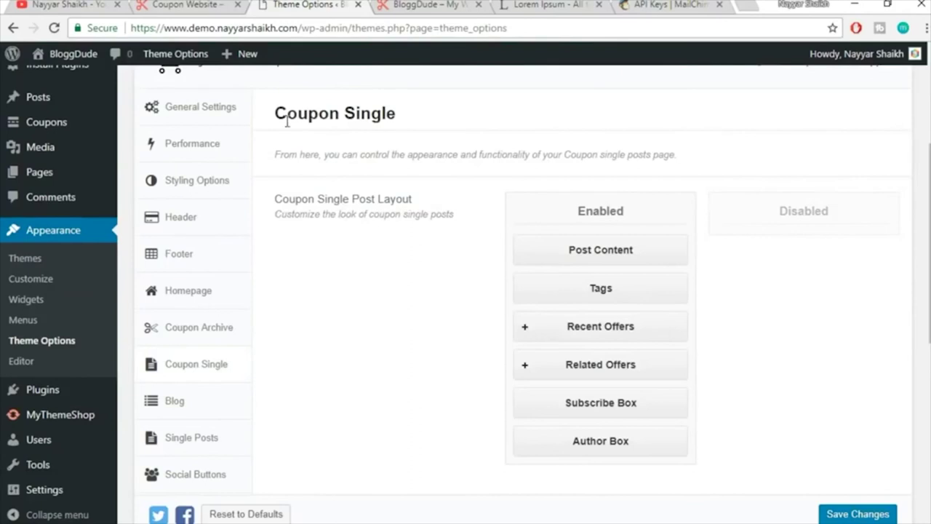
Review the Coupon Single and Coupon Single Post Meta Info headings in Theme Options
drag(269, 112, 461, 119)
click(461, 118)
scroll(656, 321, down, 1)
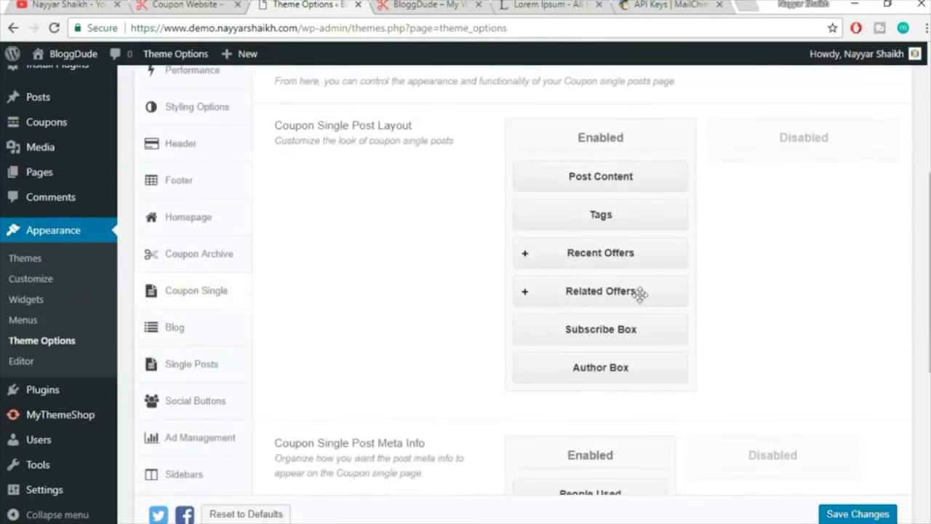
scroll(717, 284, down, 3)
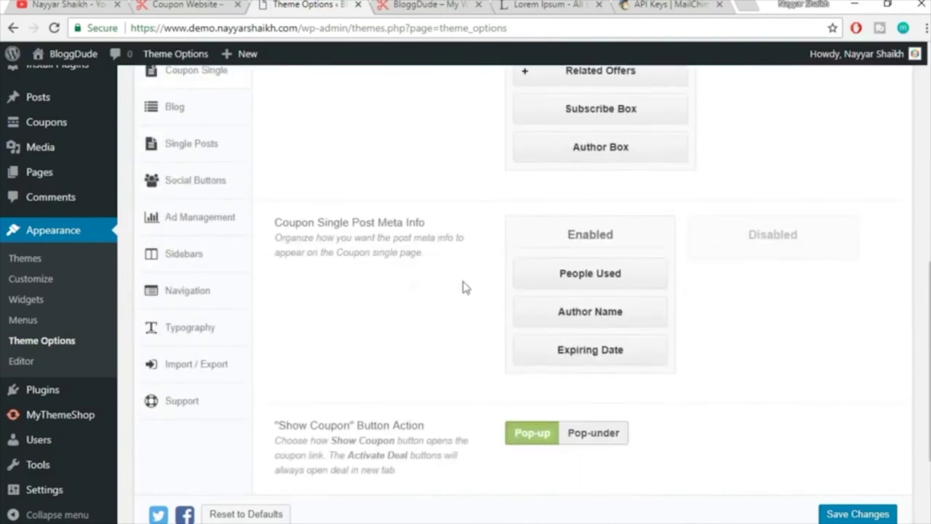
drag(283, 226, 428, 226)
click(429, 228)
Open the Free Standard Shipping coupon on the live site and inspect its usage, author and 357-day expiry line
click(425, 11)
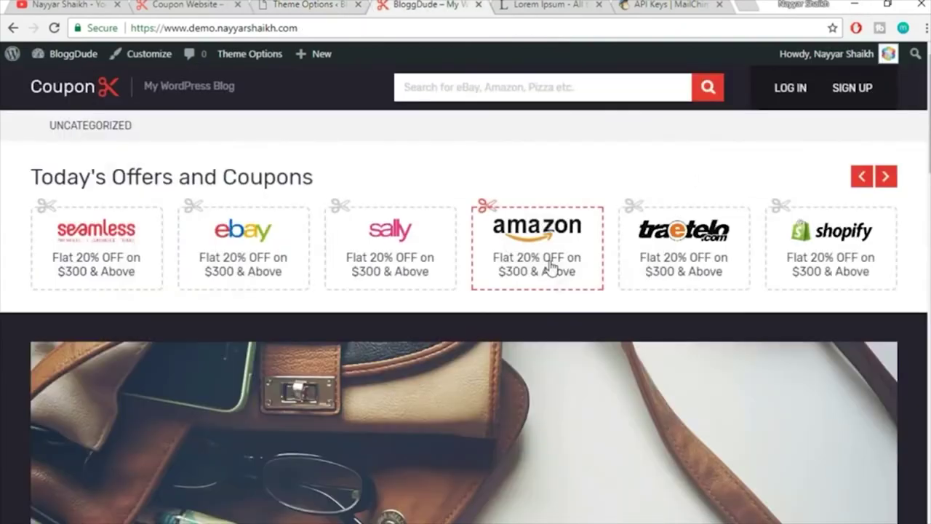
scroll(561, 293, down, 10)
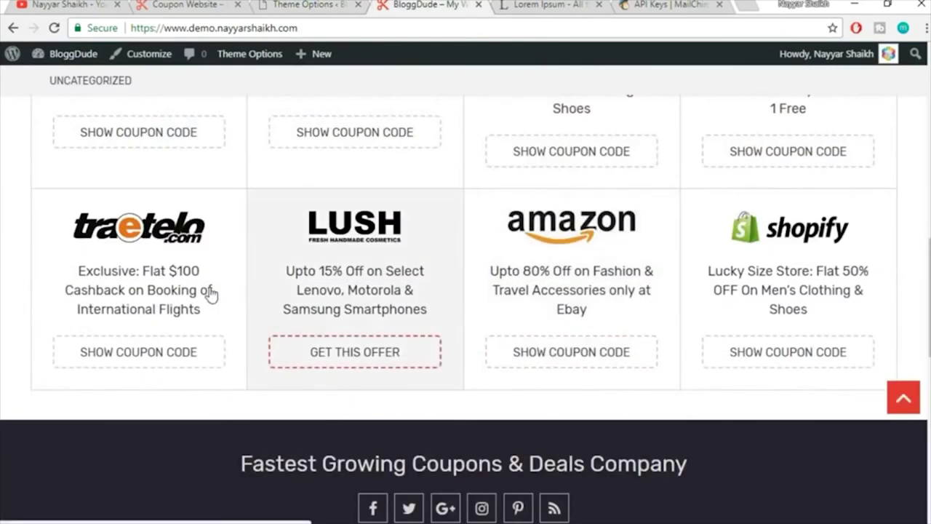
scroll(228, 304, up, 3)
click(160, 352)
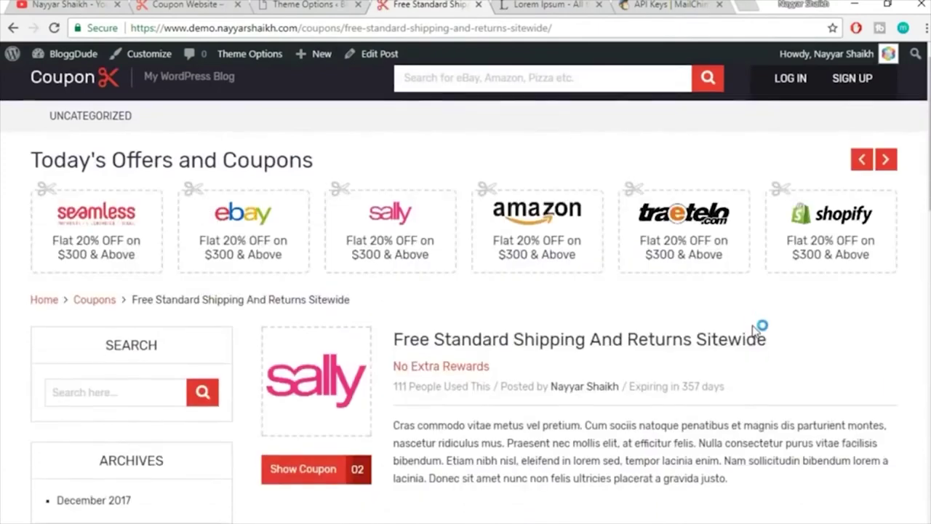
scroll(749, 329, down, 4)
scroll(749, 329, up, 3)
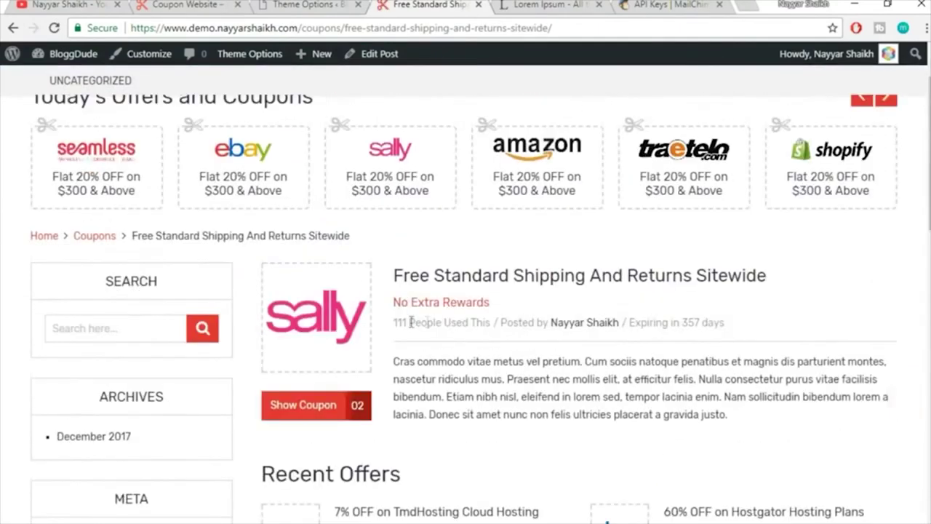
drag(394, 322, 749, 316)
click(760, 320)
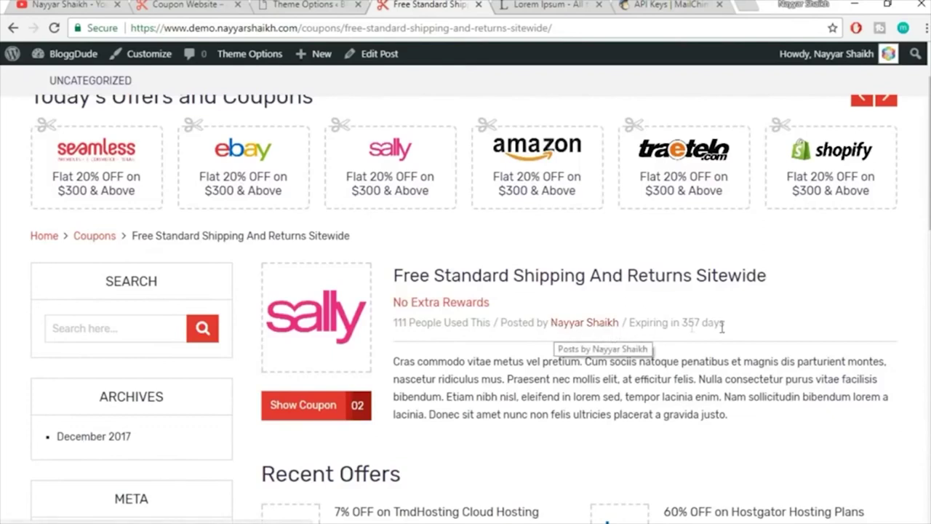
drag(784, 327, 684, 324)
click(688, 324)
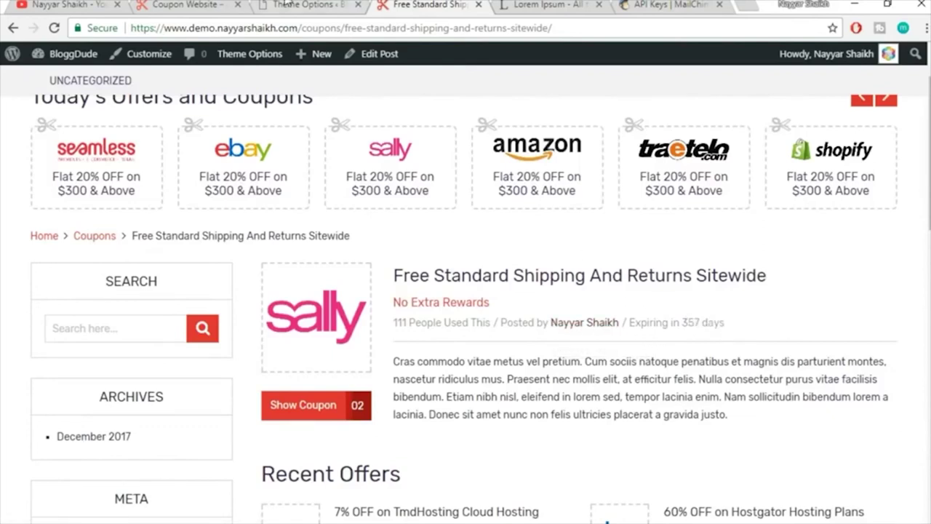
Glance back at Theme Options, then return to the Free Standard Shipping coupon page
click(286, 4)
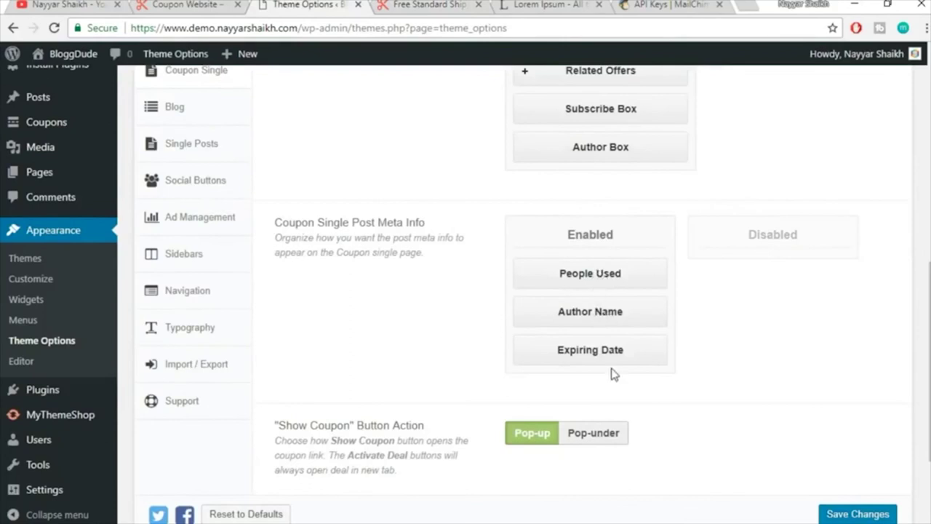
scroll(611, 373, down, 2)
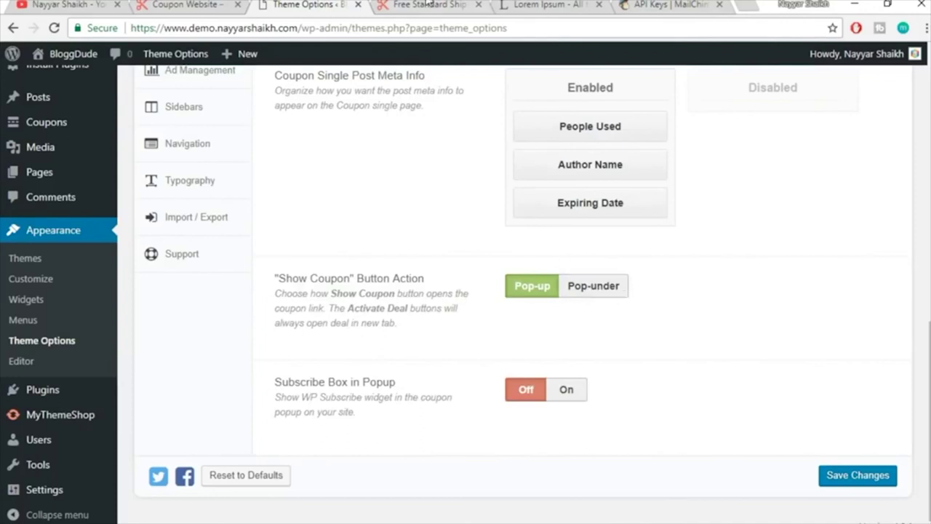
key(ctrl+Tab)
Try Show Coupon on the live coupon, close the popup, and set the button action to Pop-under
scroll(622, 309, down, 2)
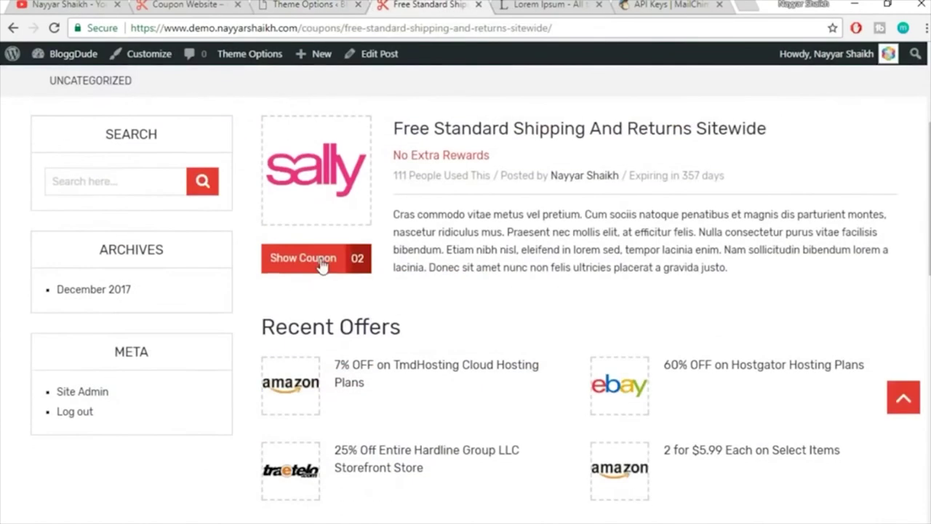
click(312, 263)
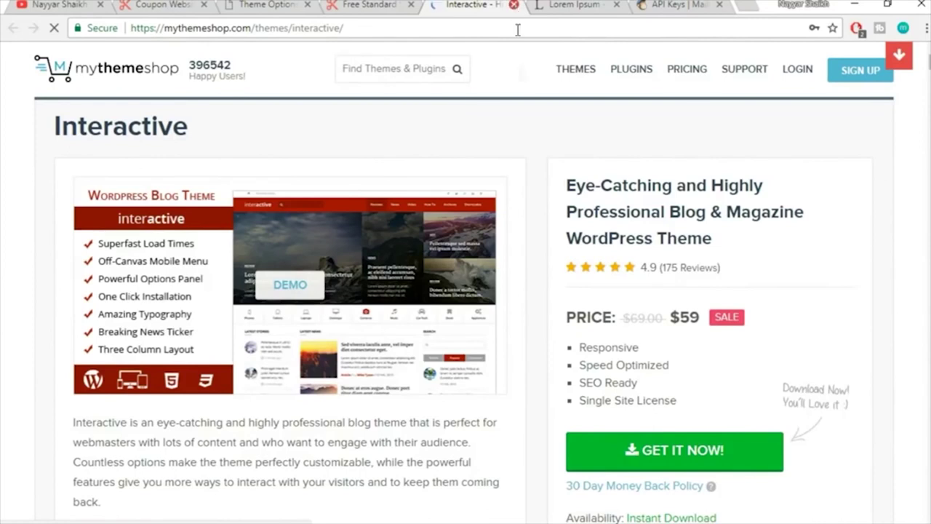
click(514, 4)
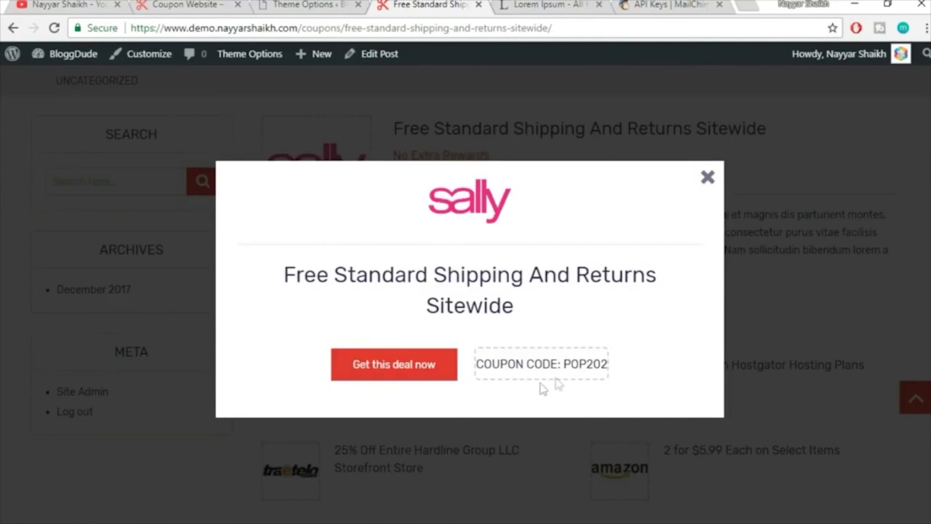
click(707, 177)
click(306, 5)
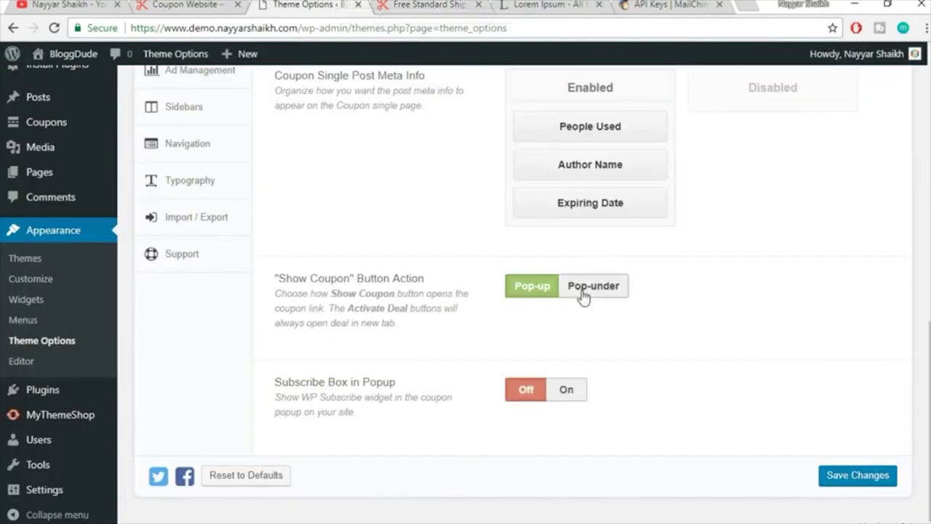
click(583, 295)
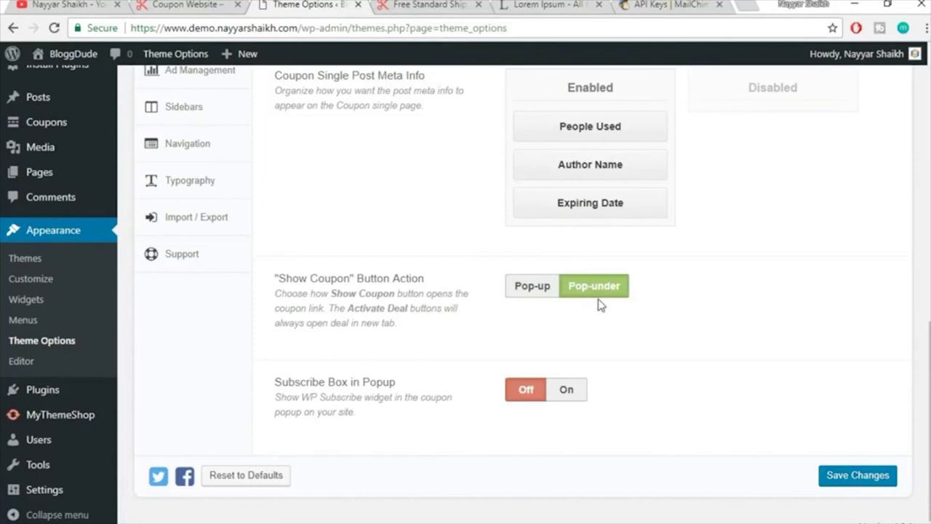
Save the theme options and reload the live coupon page
click(871, 476)
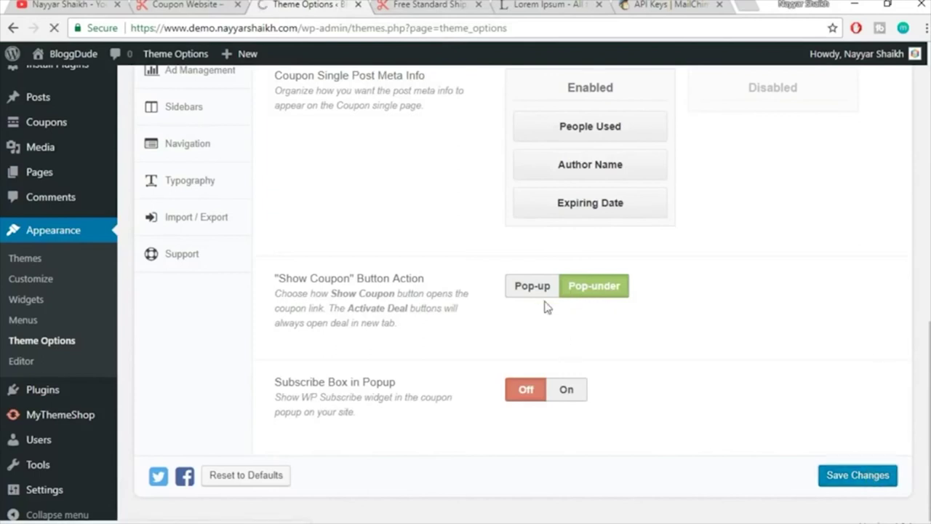
click(433, 5)
click(470, 29)
key(Return)
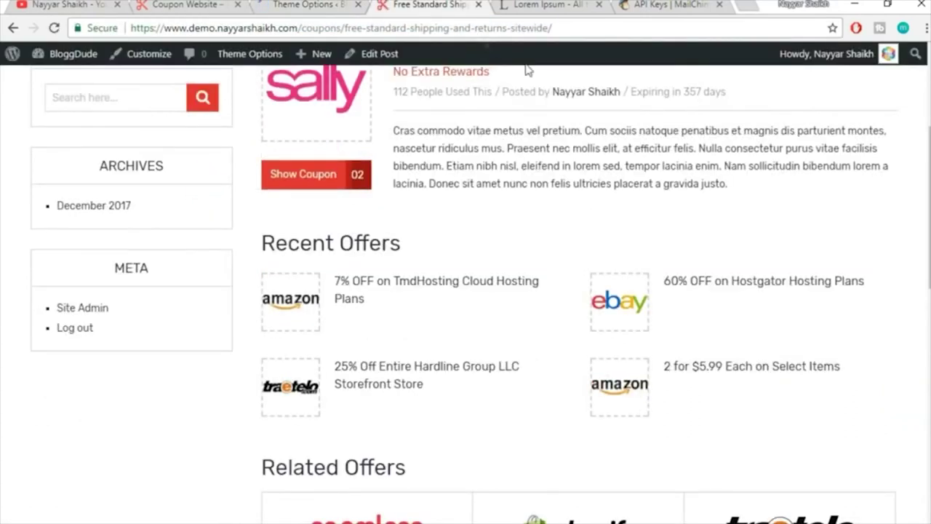
scroll(595, 89, down, 1)
scroll(491, 175, up, 1)
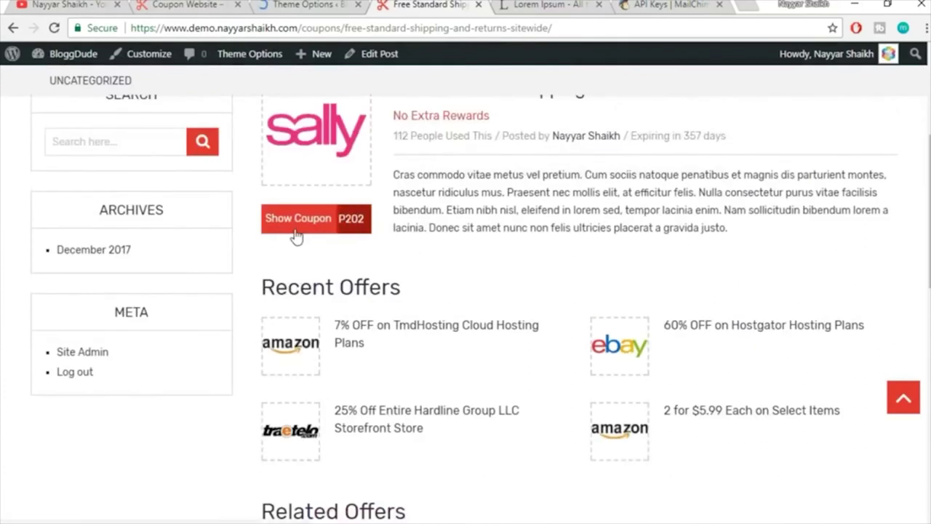
Test the pop-under Show Coupon action, close the deal tab and popup, and locate Subscribe Box in Popup
click(313, 227)
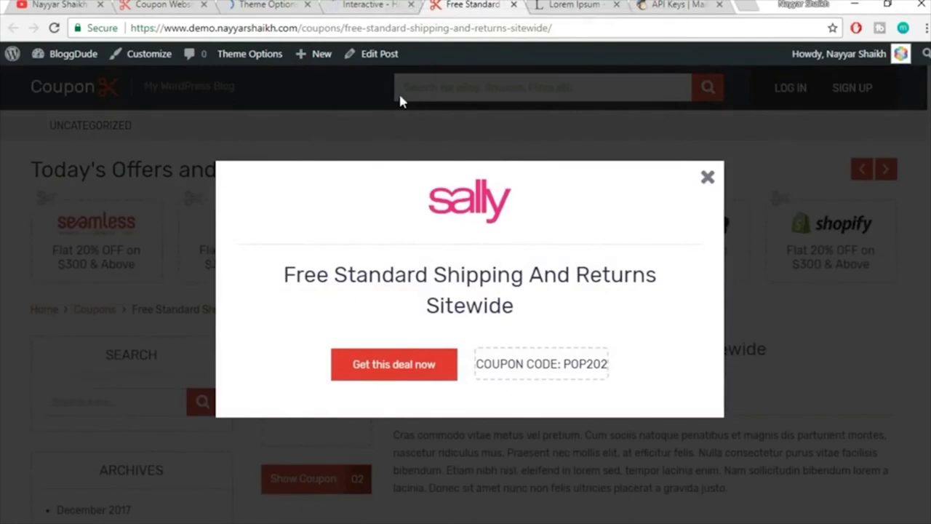
click(367, 6)
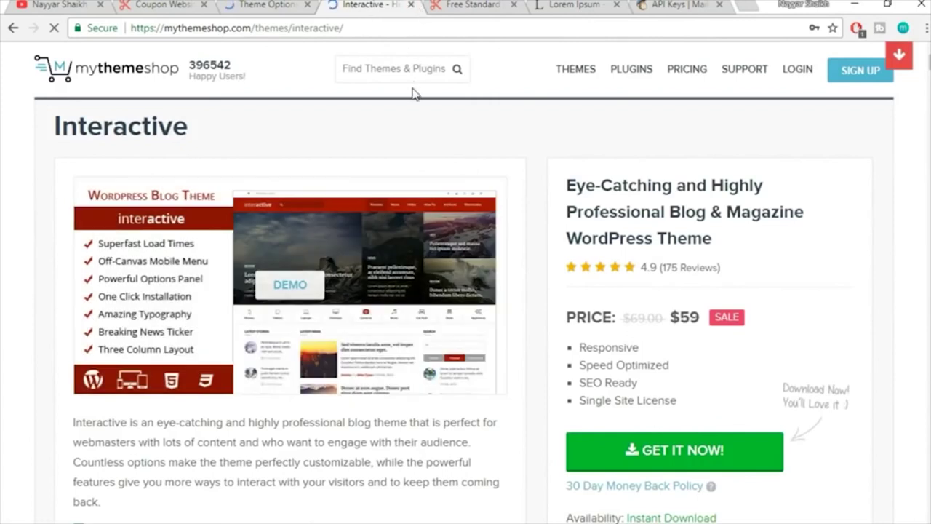
key(ctrl+w)
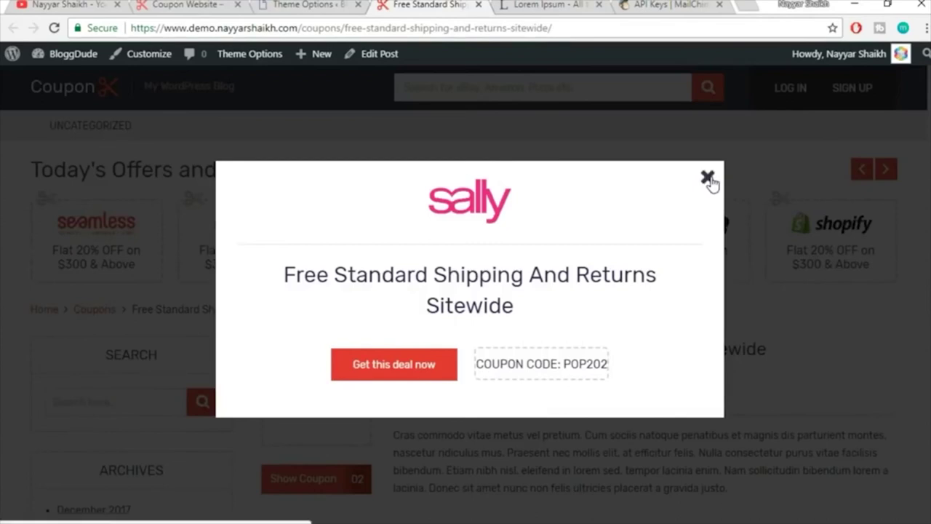
click(707, 178)
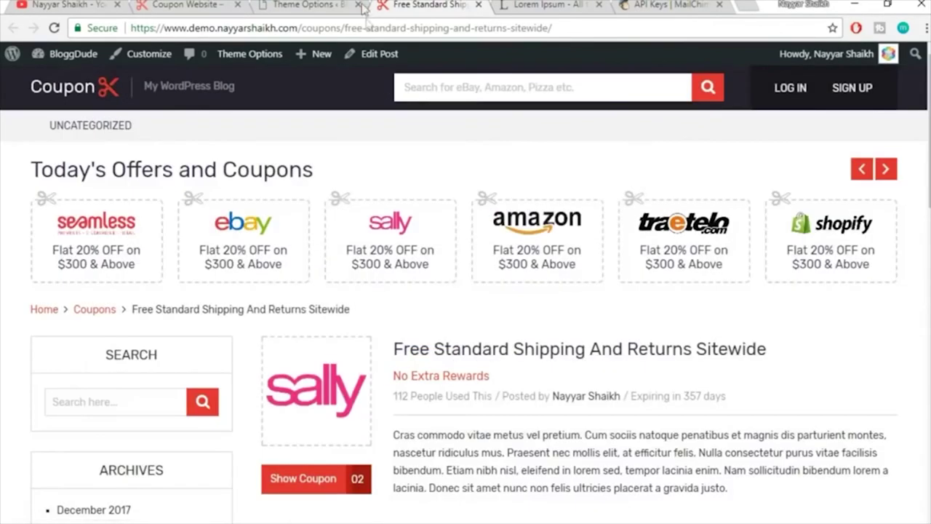
click(334, 4)
scroll(578, 178, down, 8)
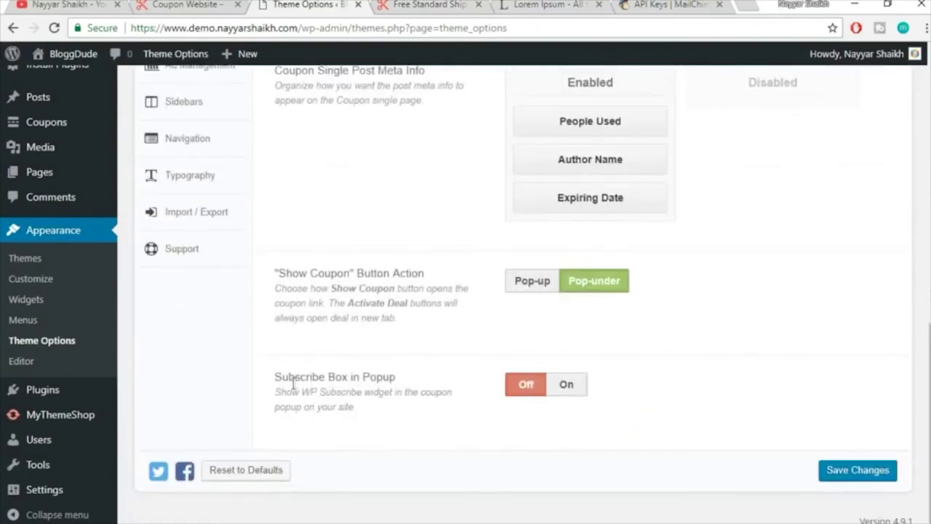
drag(275, 383, 395, 378)
Turn Subscribe Box in Popup On and save the theme options
click(398, 387)
click(567, 387)
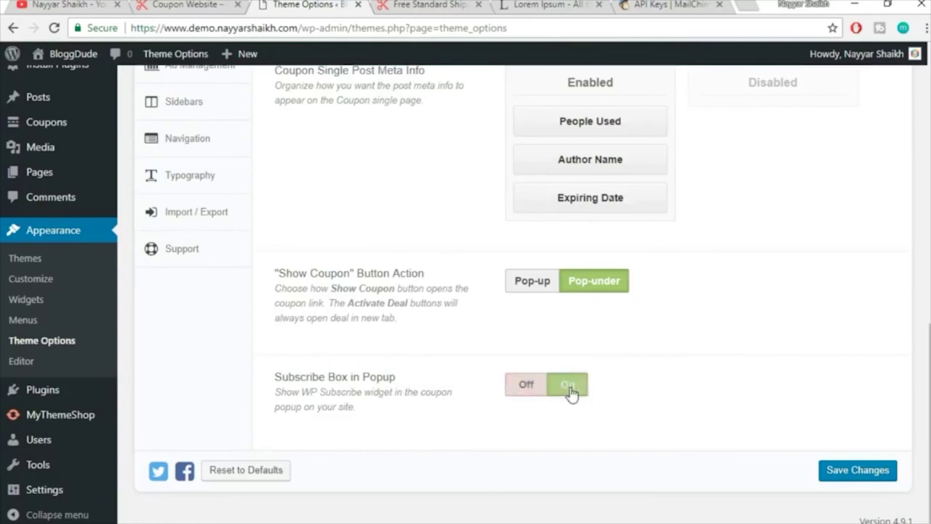
click(838, 472)
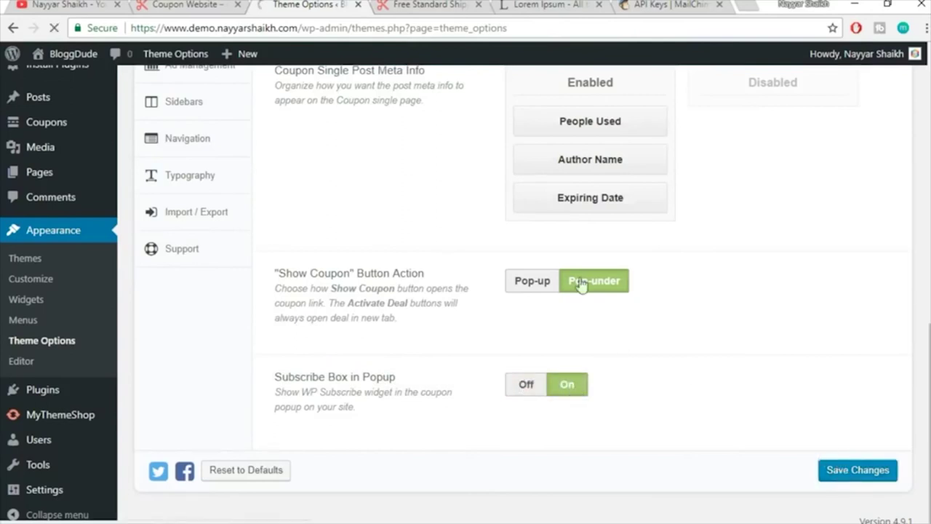
Test Show Coupon on the live page to see the subscribe box, then close the popup
click(401, 4)
scroll(648, 240, down, 4)
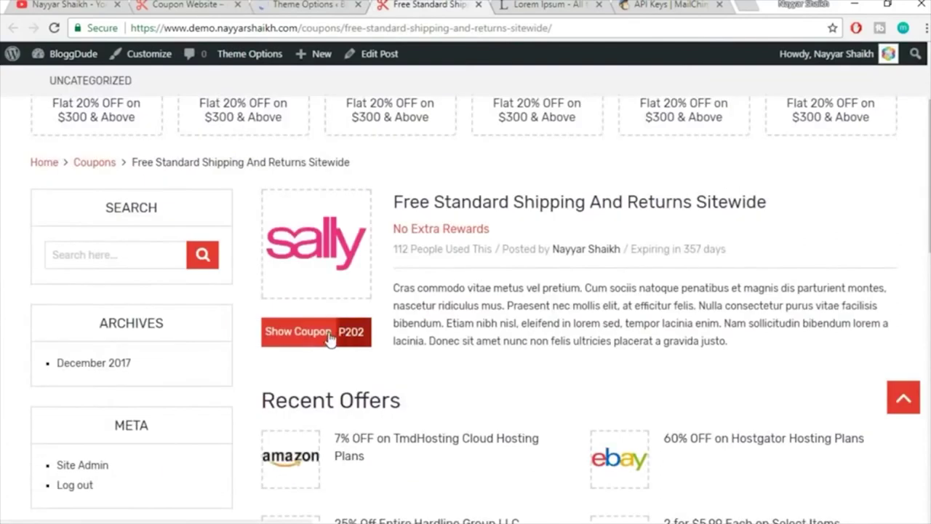
click(331, 334)
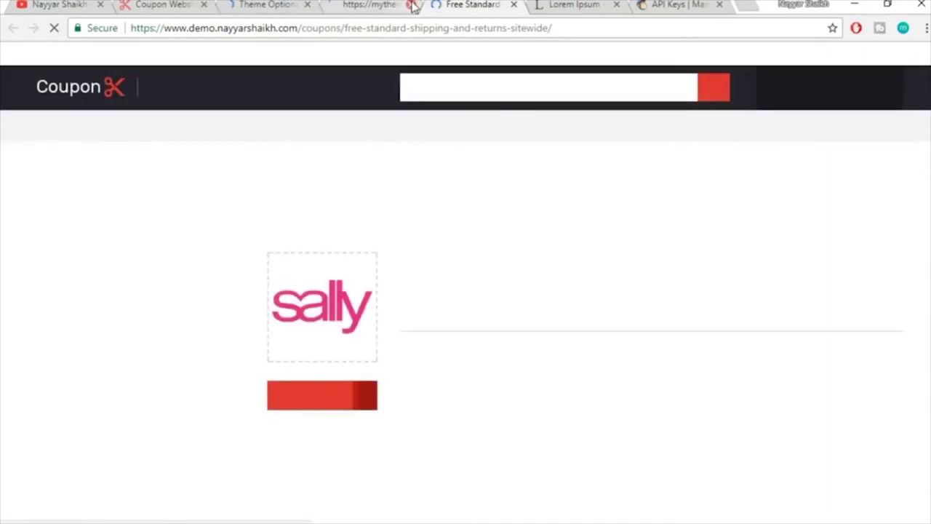
click(411, 5)
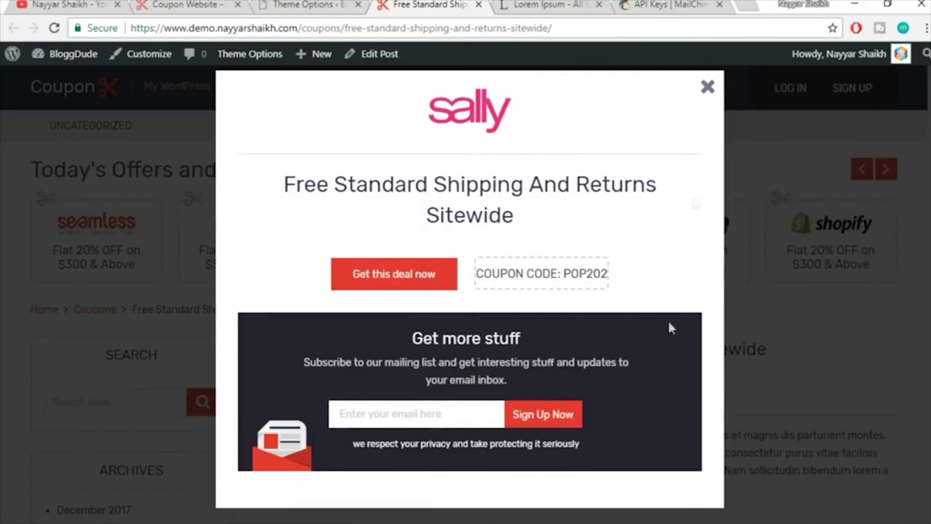
click(708, 86)
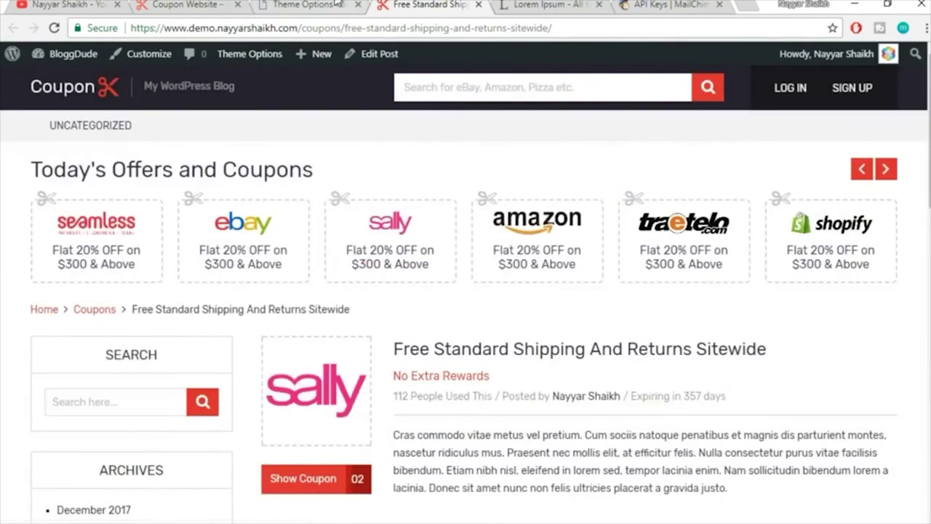
click(337, 5)
scroll(669, 350, down, 10)
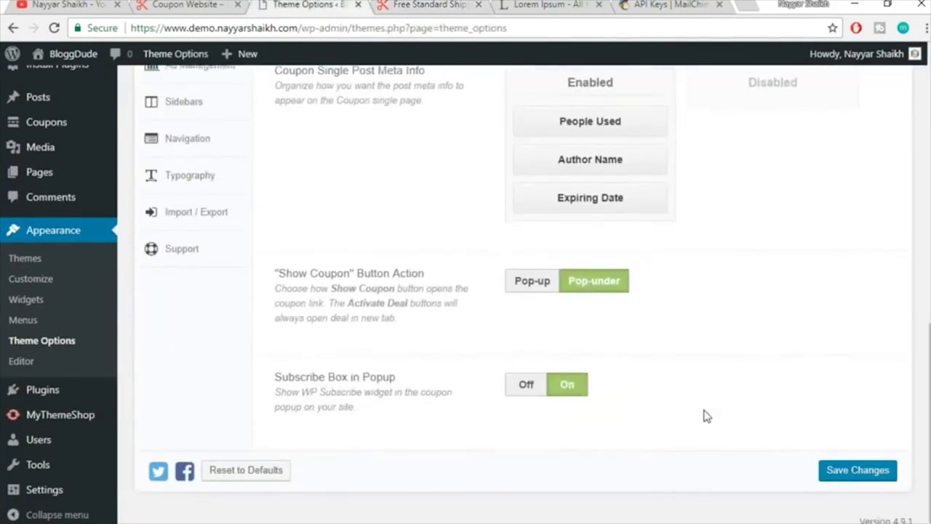
Open the Blog section of Theme Options and scroll through its settings
scroll(704, 416, up, 10)
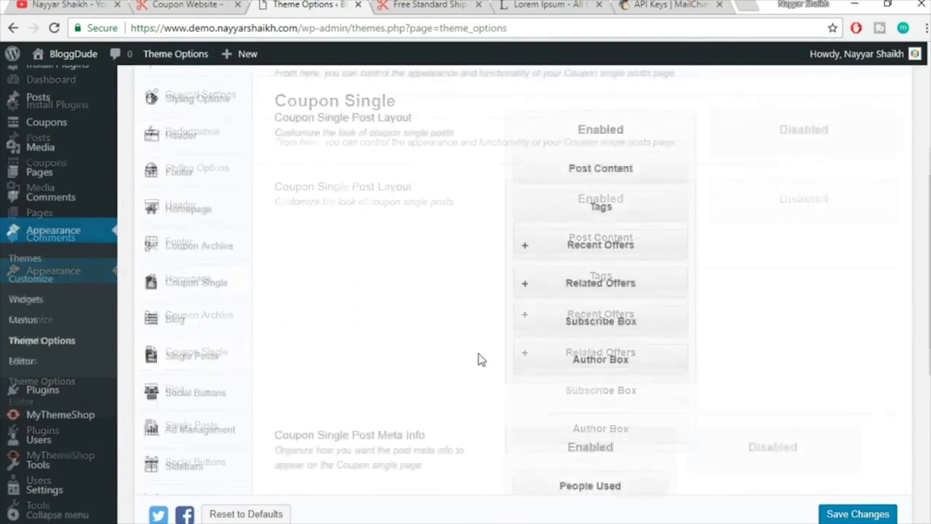
scroll(476, 368, down, 4)
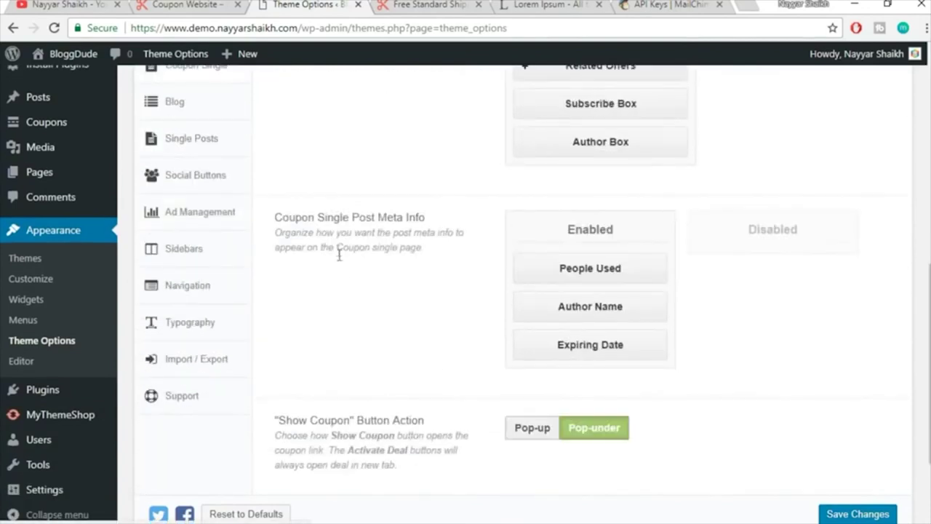
scroll(338, 251, up, 1)
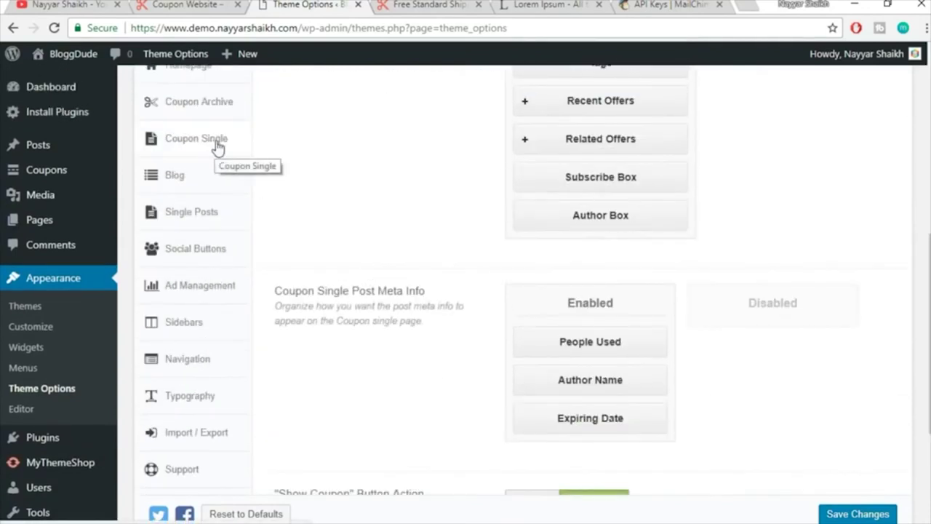
click(202, 182)
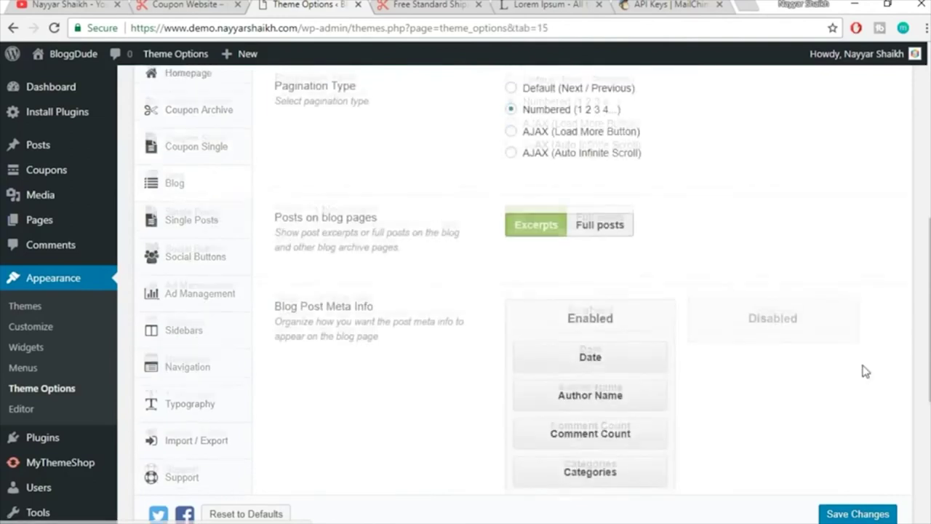
scroll(866, 372, down, 2)
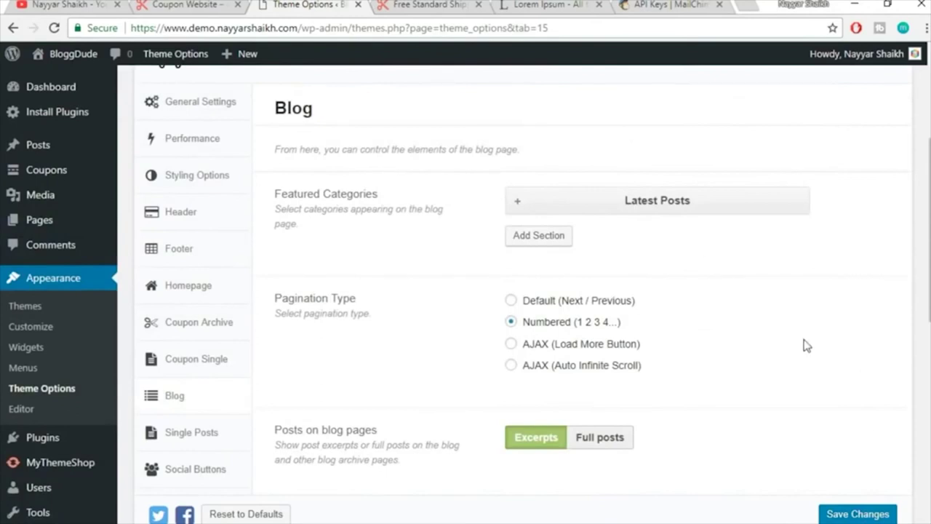
scroll(97, 175, up, 3)
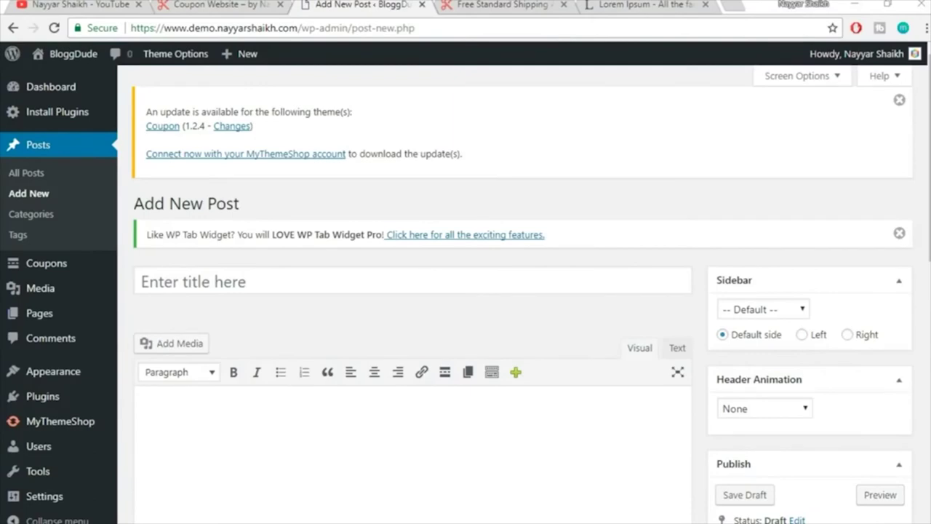
On the live coupon site's blog page, open the presidential term post with the dog photo
click(215, 4)
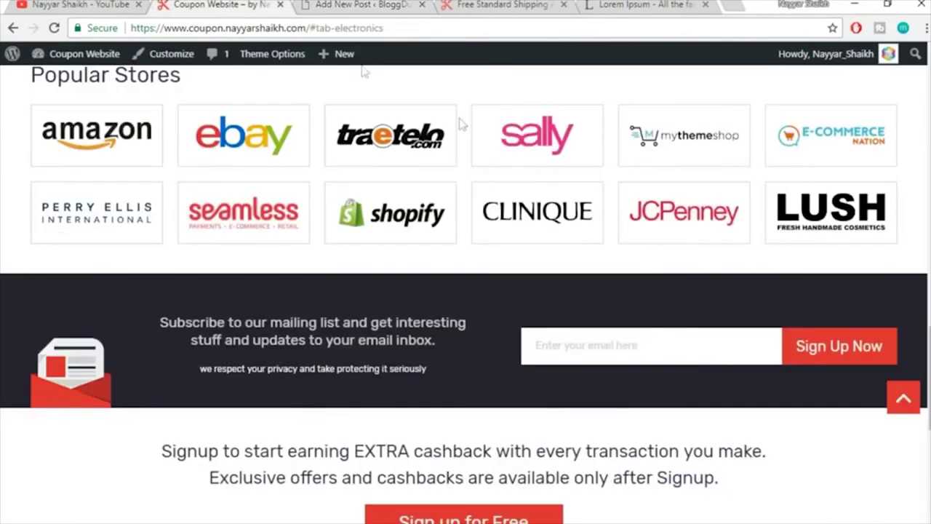
scroll(644, 327, up, 9)
scroll(645, 326, up, 10)
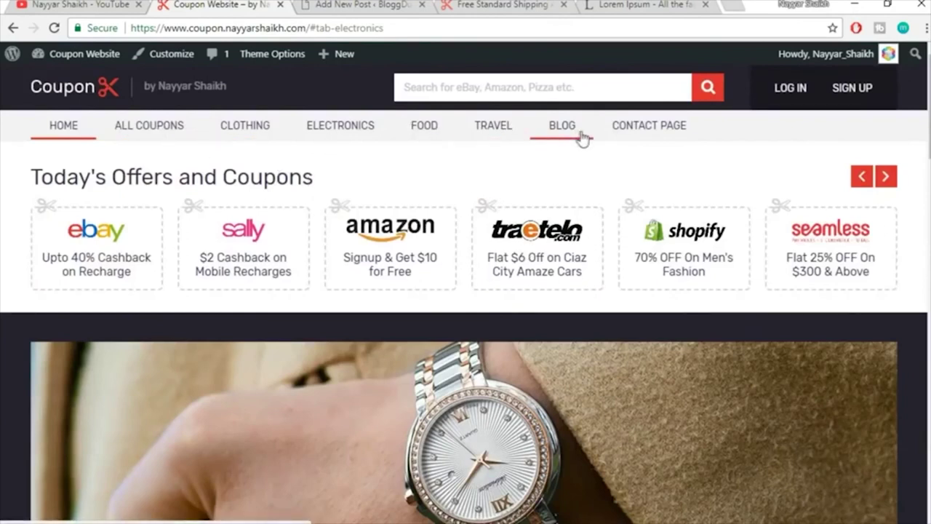
click(564, 134)
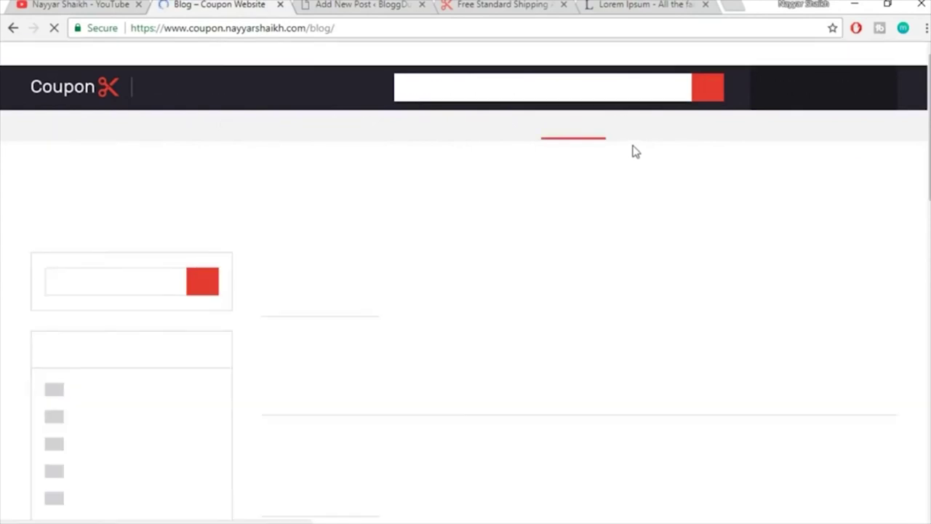
scroll(762, 220, down, 4)
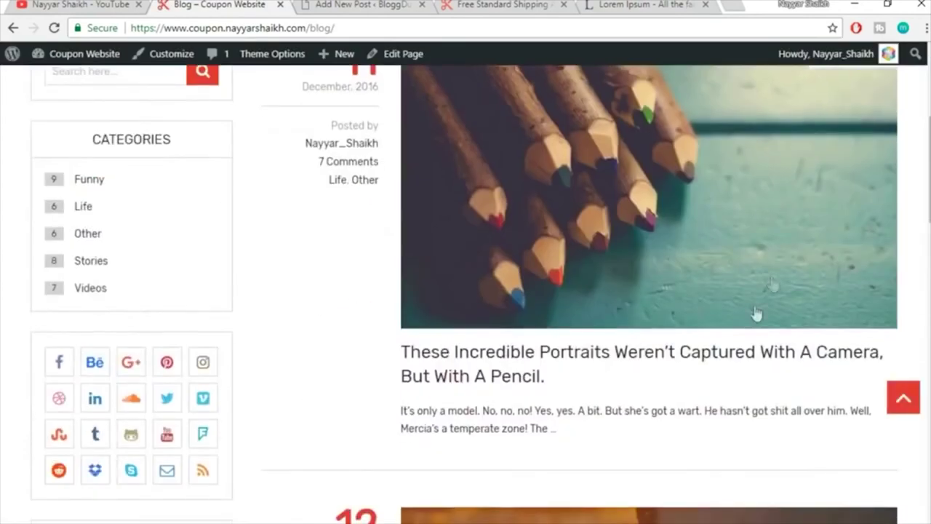
click(630, 357)
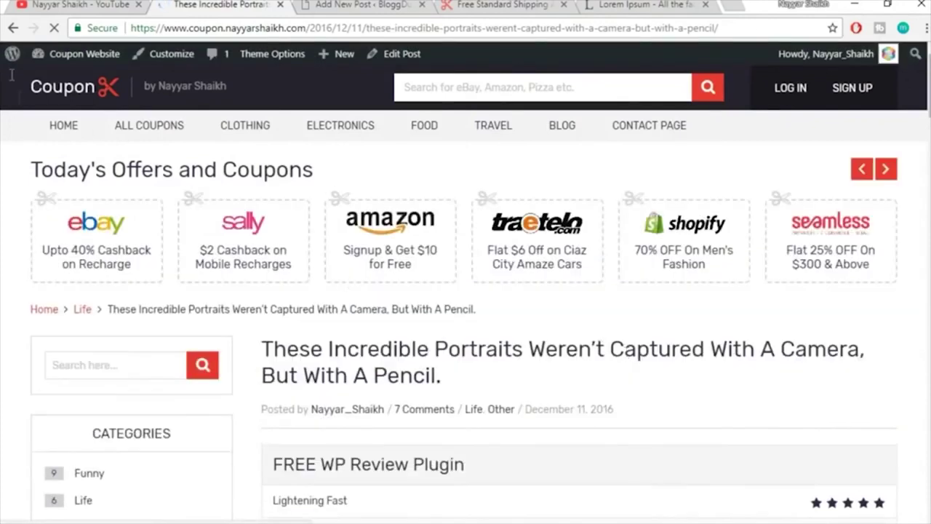
click(11, 28)
scroll(638, 277, down, 10)
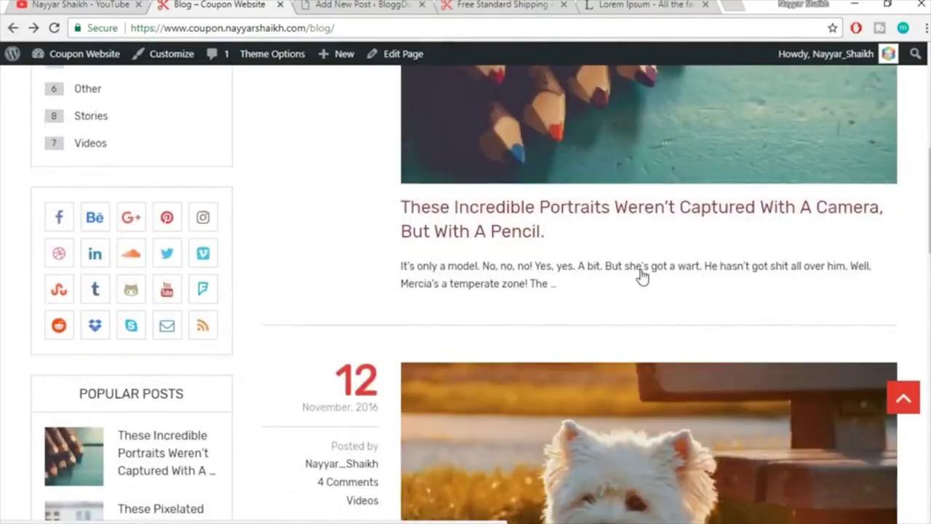
click(612, 365)
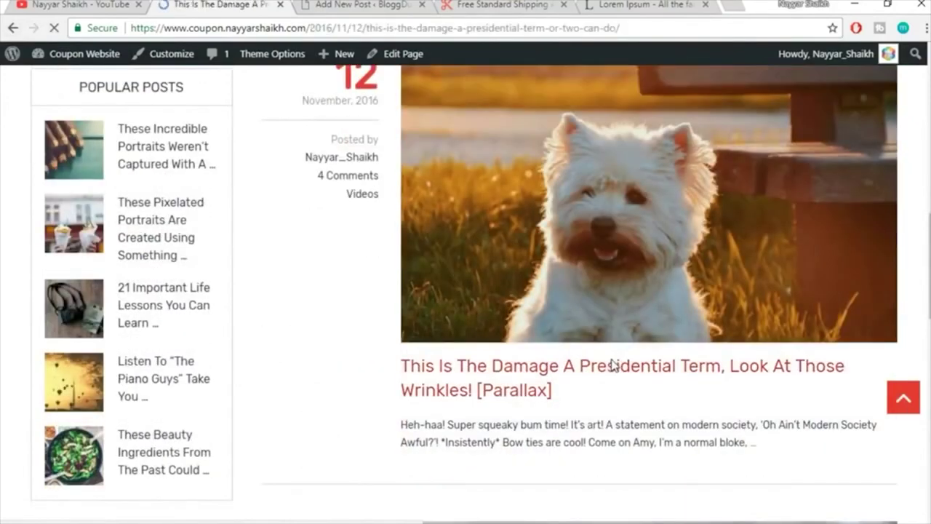
Scroll through the presidential term post to review its content
scroll(612, 365, down, 4)
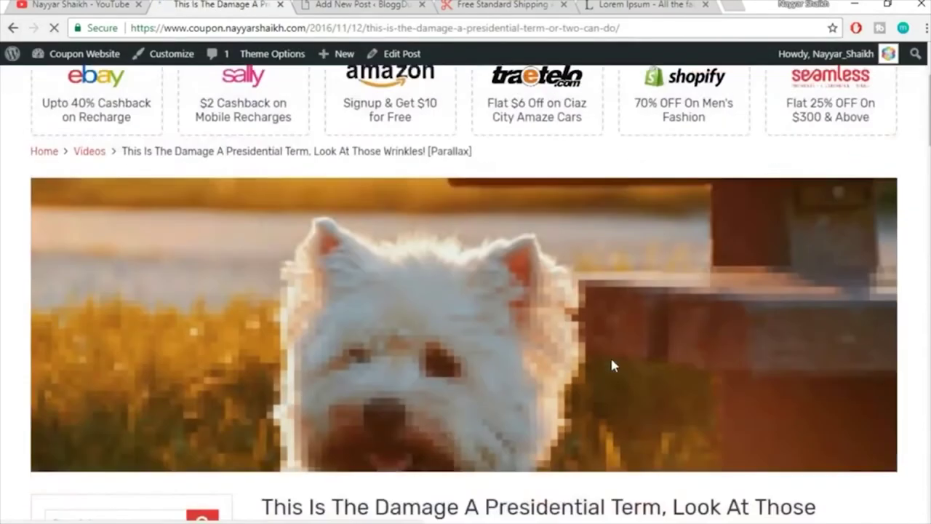
scroll(612, 365, up, 2)
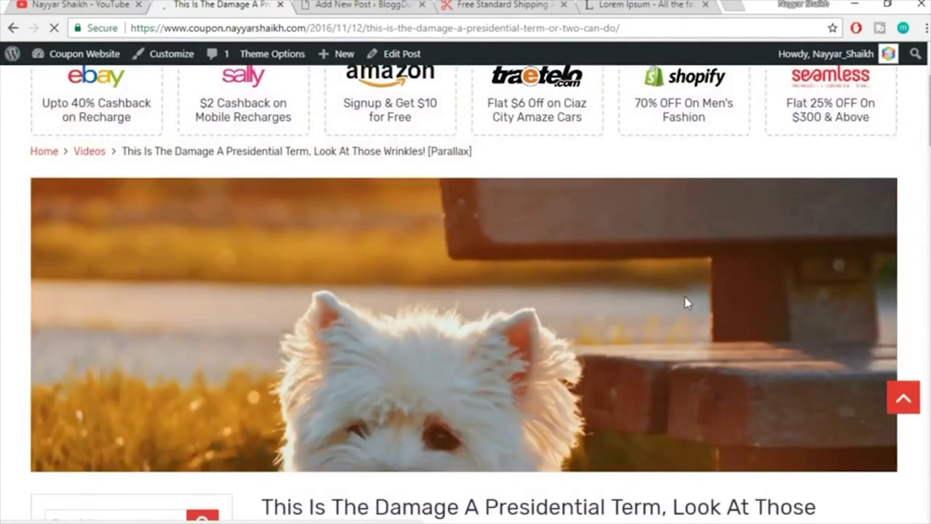
scroll(686, 301, down, 2)
scroll(685, 302, up, 3)
scroll(686, 303, down, 3)
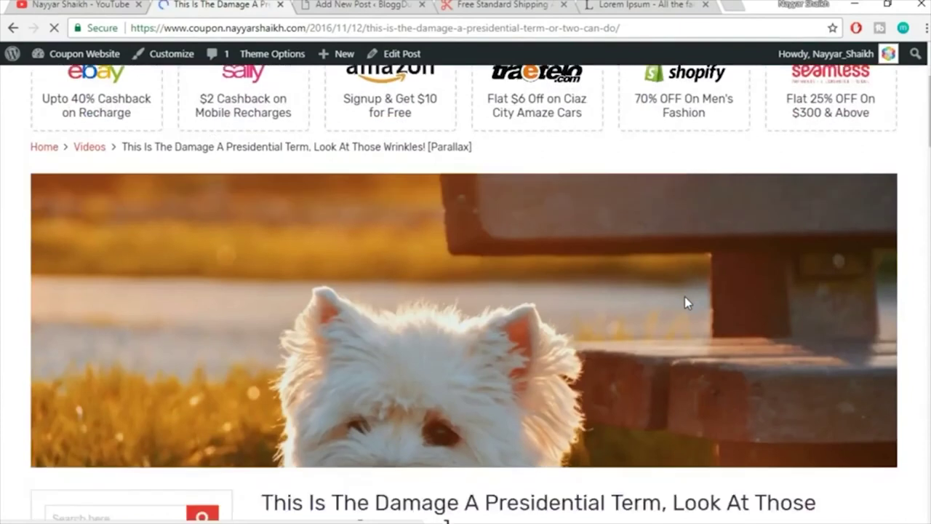
scroll(691, 243, down, 2)
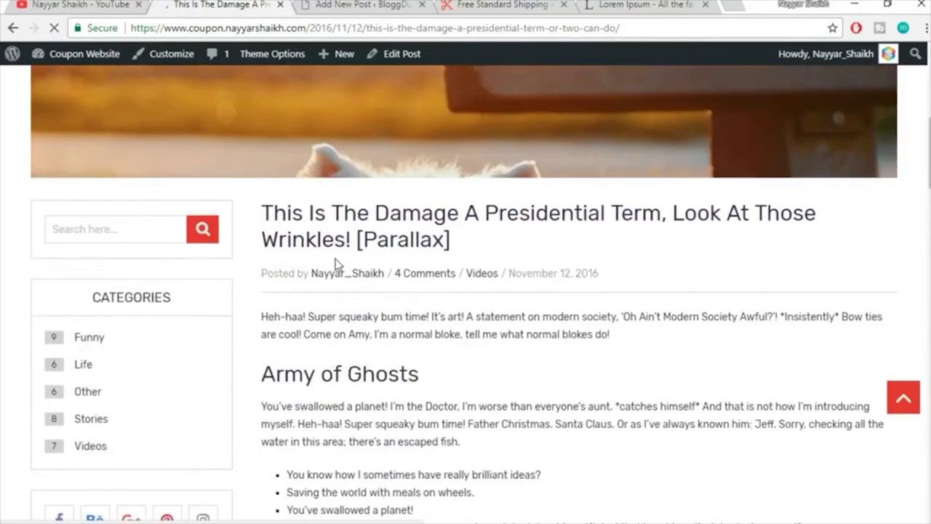
scroll(322, 224, down, 2)
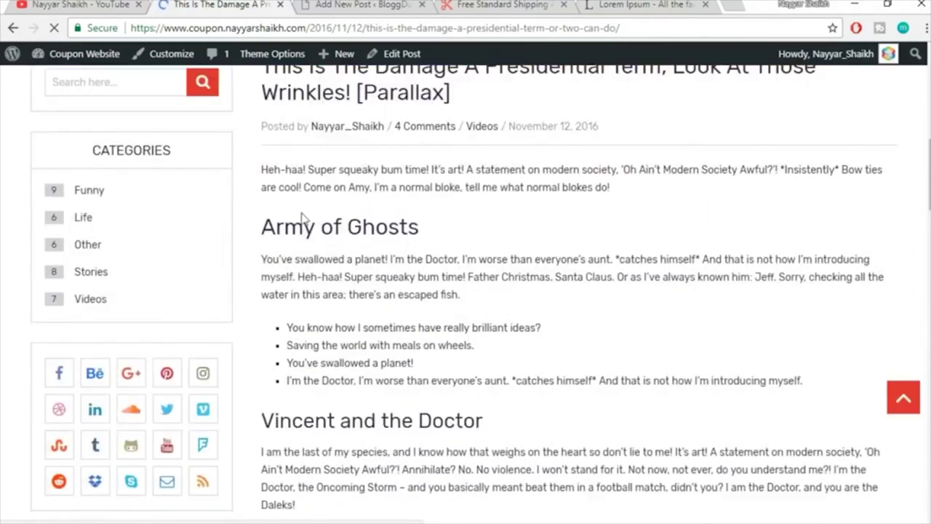
scroll(310, 240, down, 12)
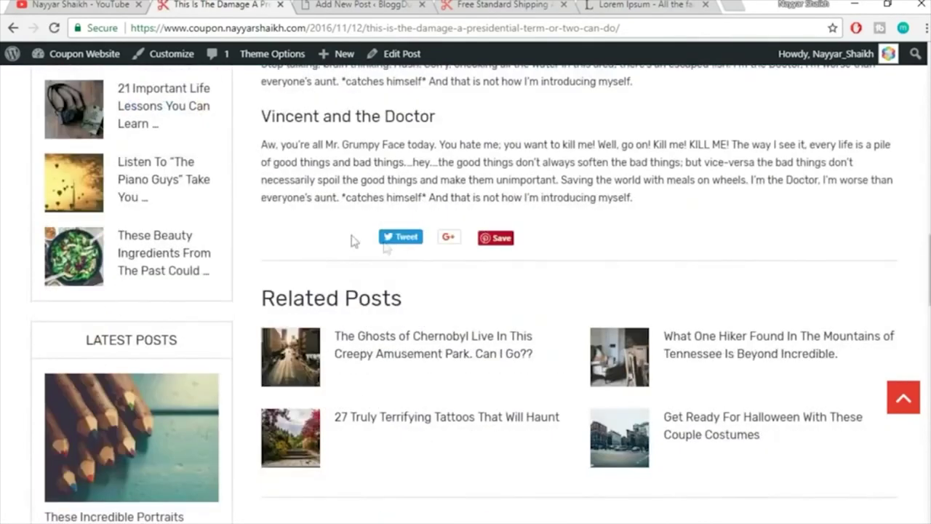
scroll(353, 276, down, 1)
scroll(393, 283, down, 4)
scroll(510, 331, down, 6)
scroll(486, 363, down, 4)
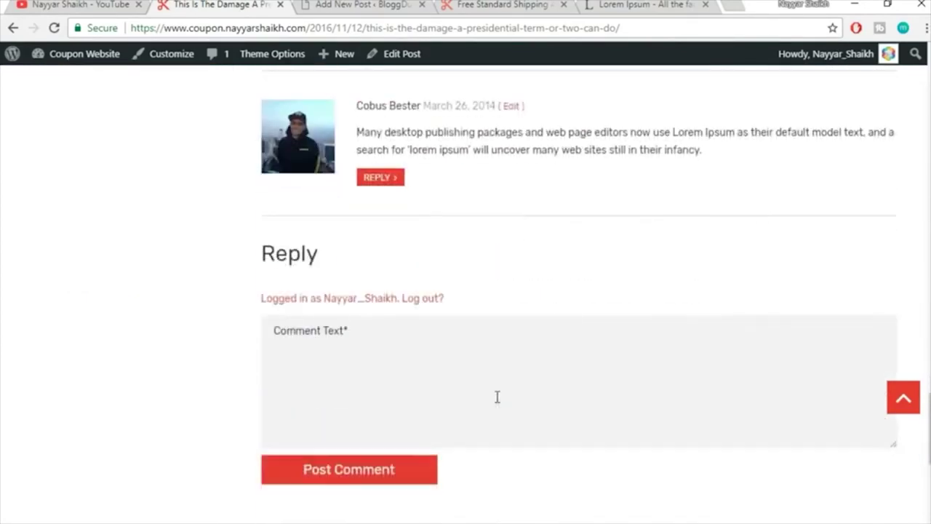
scroll(495, 395, up, 20)
scroll(496, 398, up, 10)
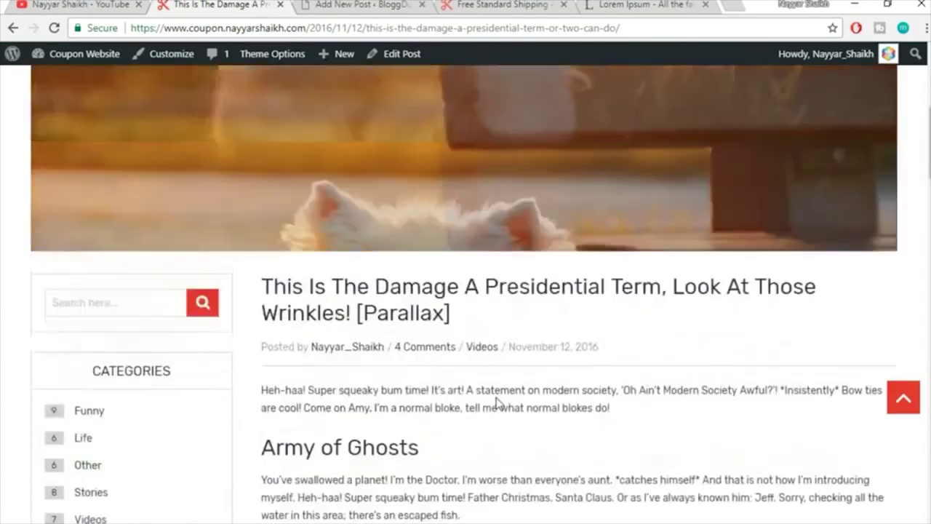
scroll(496, 397, down, 6)
scroll(497, 397, down, 1)
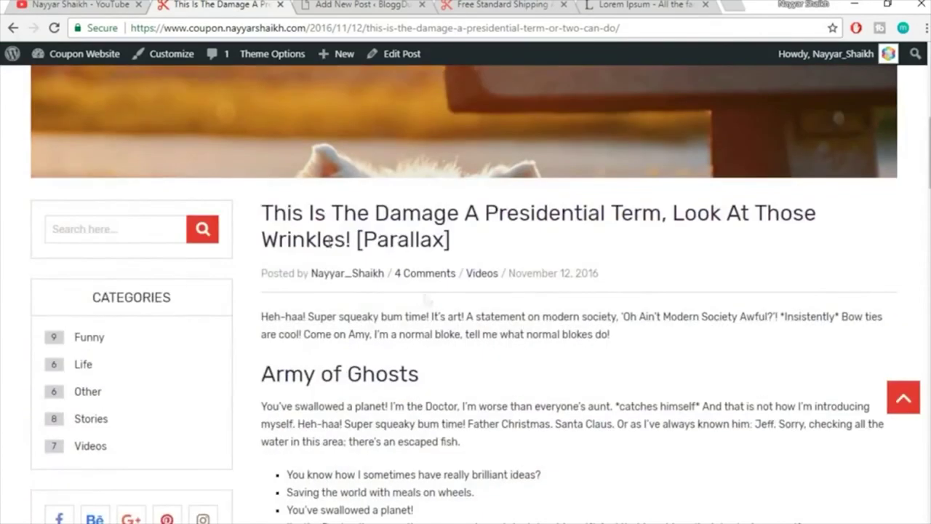
Select the title 'This Is The Damage A Presidential Term, Look At Those Wrinkles!' without [Parallax]
key(ctrl+a)
click(471, 245)
drag(441, 240, 335, 234)
click(336, 233)
drag(262, 213, 349, 238)
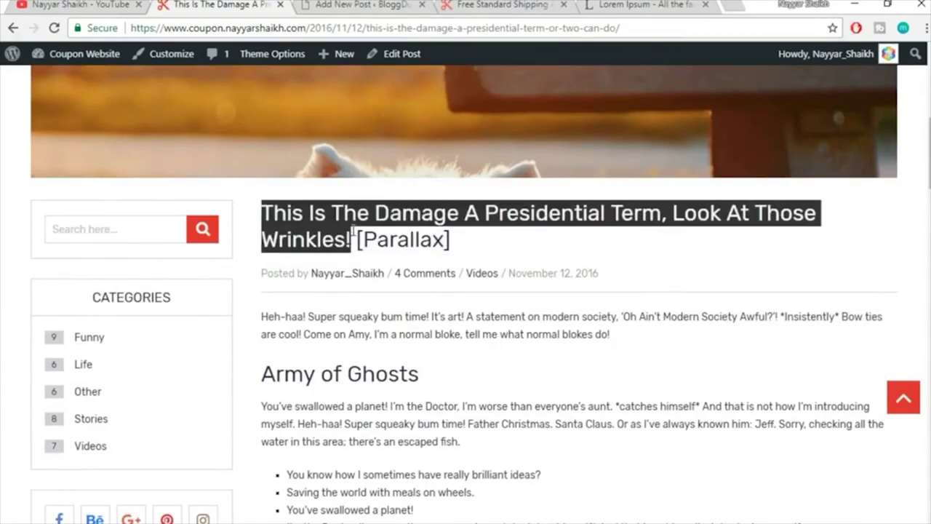
Paste the copied title into the new post draft
click(359, 4)
text(This Is The Damage A Presidential Term, Look At Those Wrinkles!)
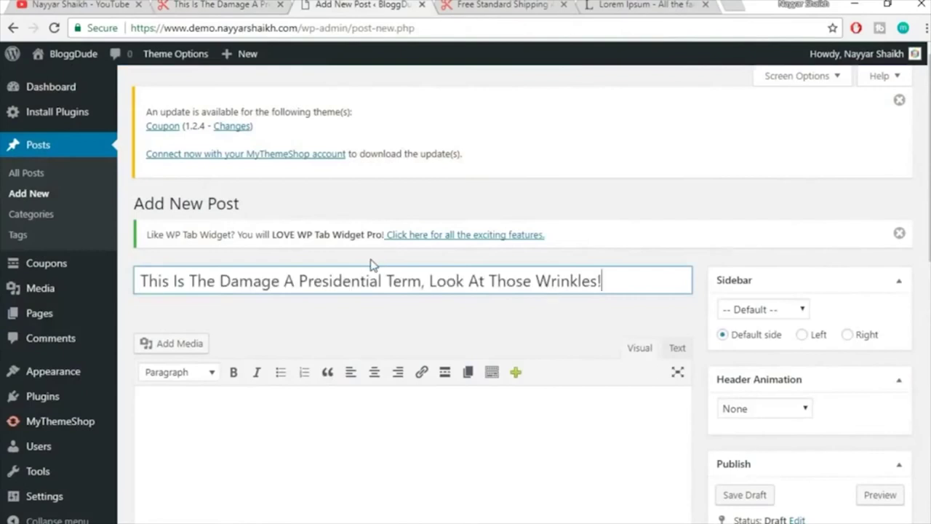
scroll(681, 330, down, 2)
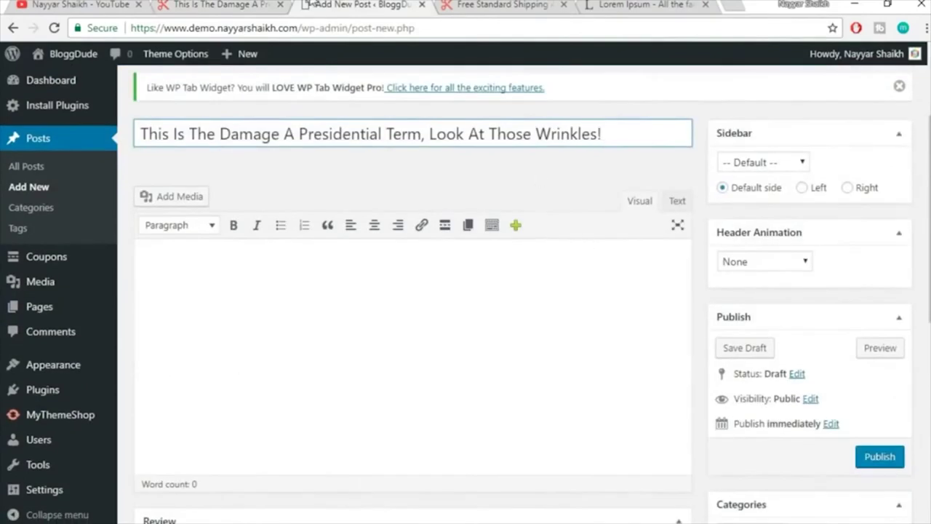
Copy the live post body from 'Heh-haa!' to the end into the draft's body
click(218, 4)
scroll(415, 400, down, 1)
click(291, 256)
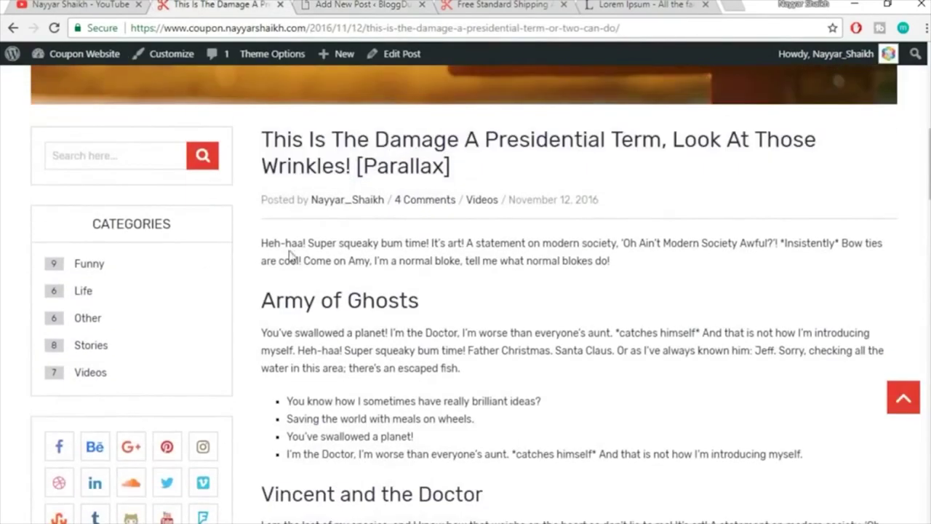
drag(263, 241, 636, 301)
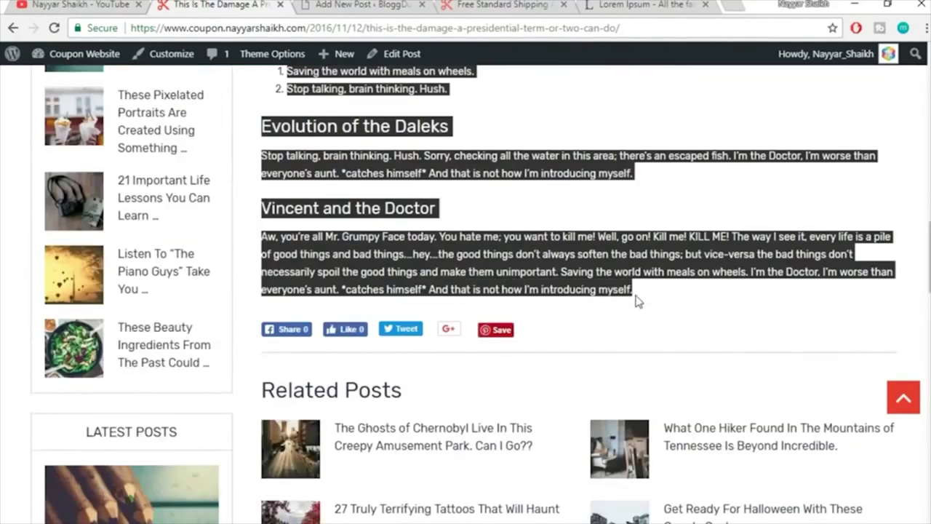
click(371, 5)
click(441, 356)
key(ctrl+v)
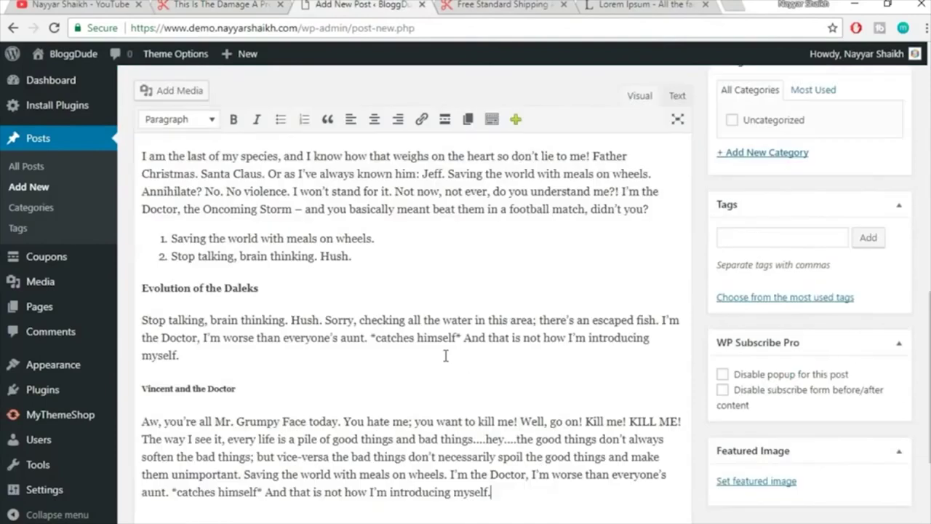
Check the pasted 'Vincent and the Doctor' heading and the numbered and bulleted lists
scroll(212, 357, down, 3)
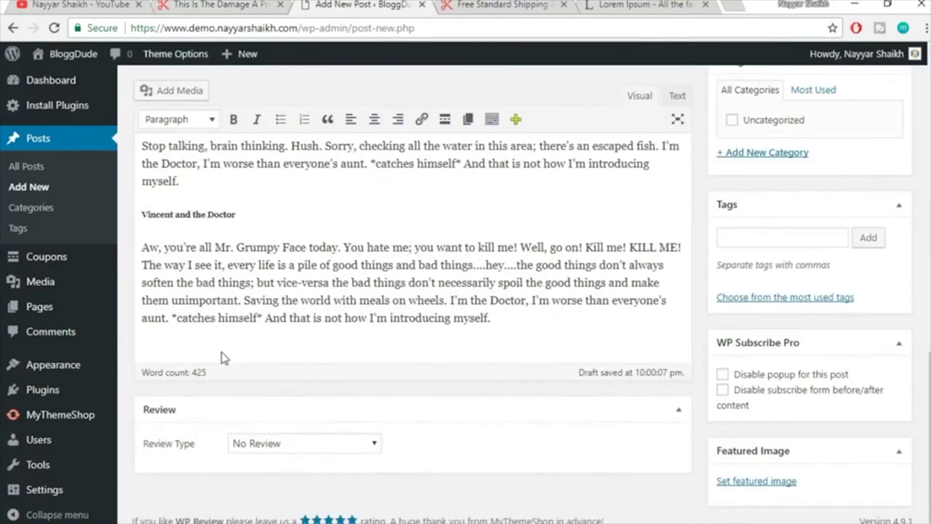
scroll(224, 358, up, 1)
drag(261, 289, 183, 280)
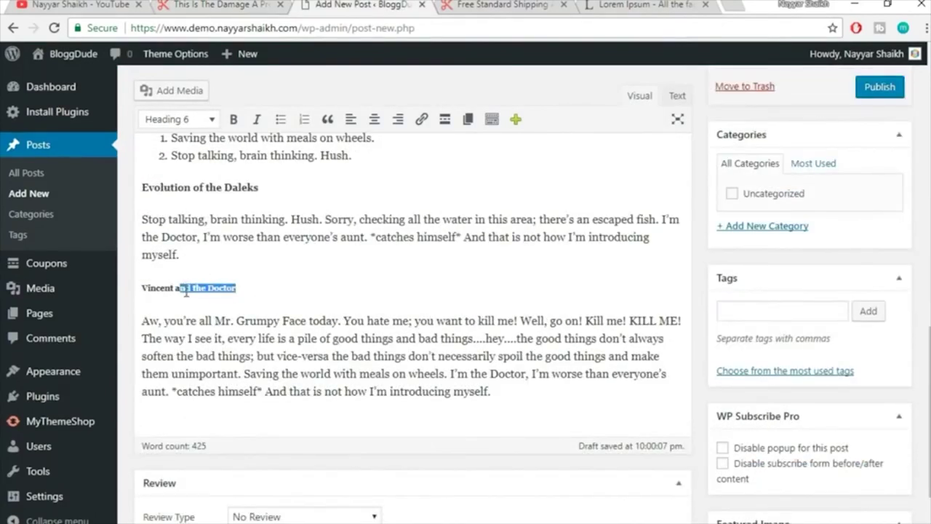
click(187, 291)
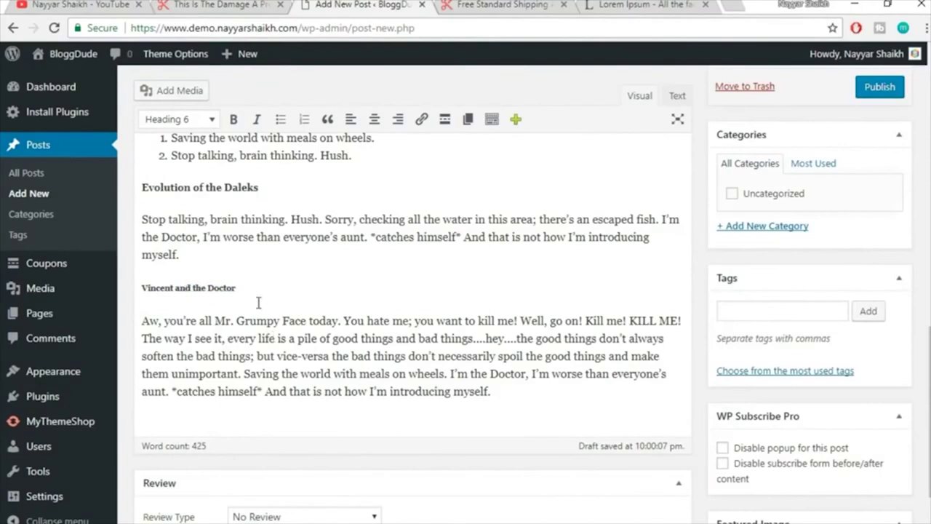
scroll(258, 302, up, 2)
click(171, 286)
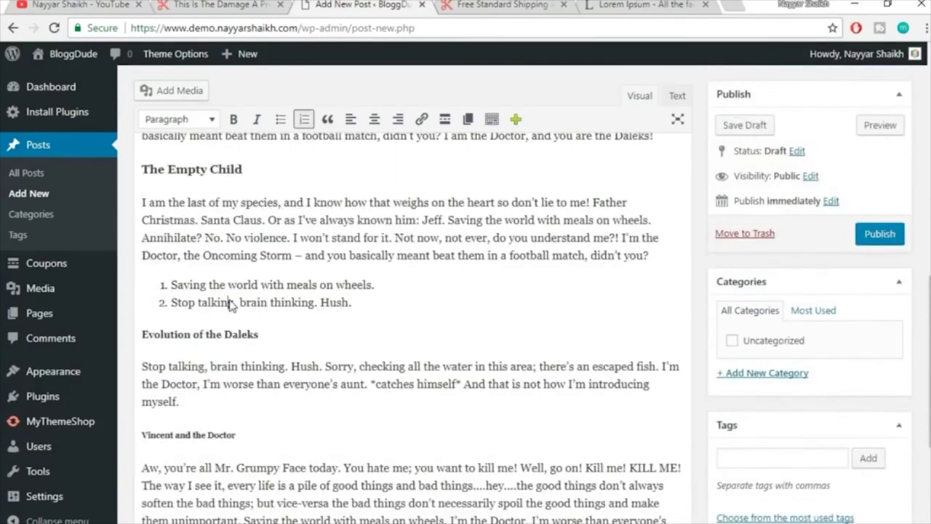
scroll(375, 335, up, 4)
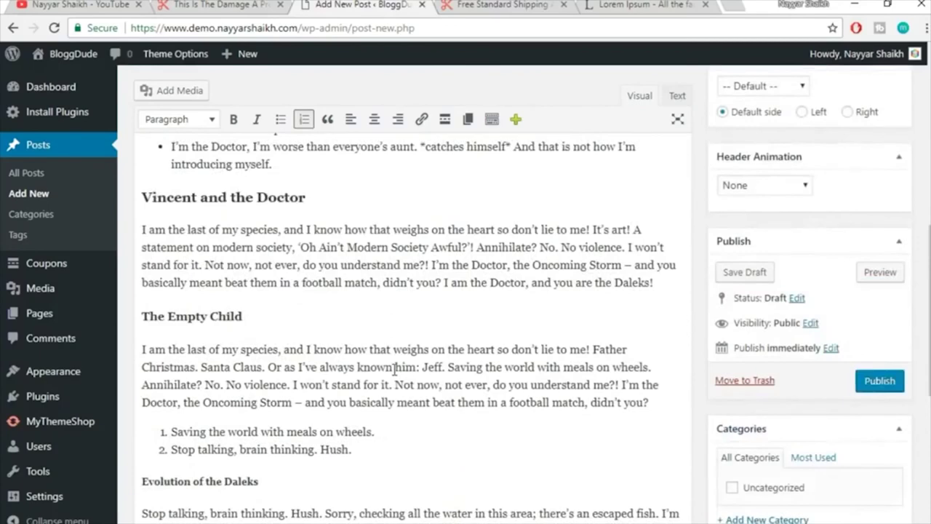
click(211, 294)
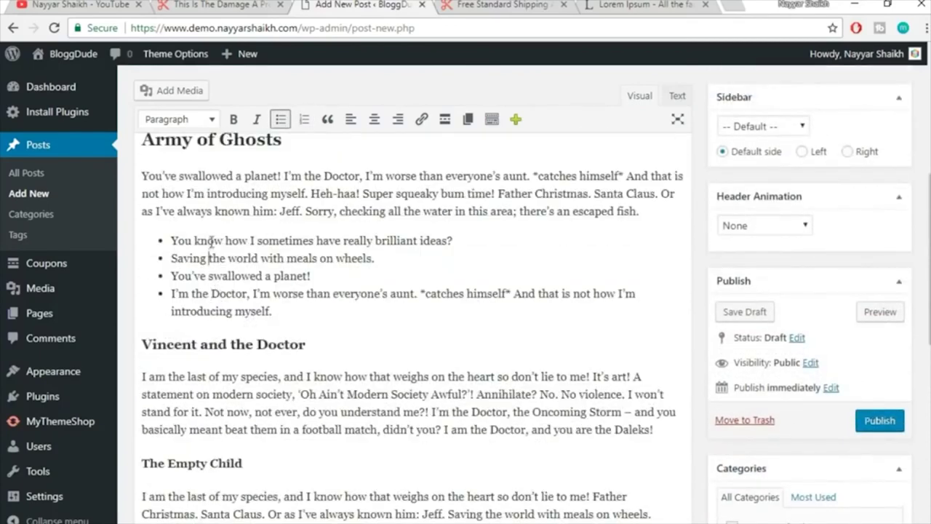
scroll(395, 380, up, 3)
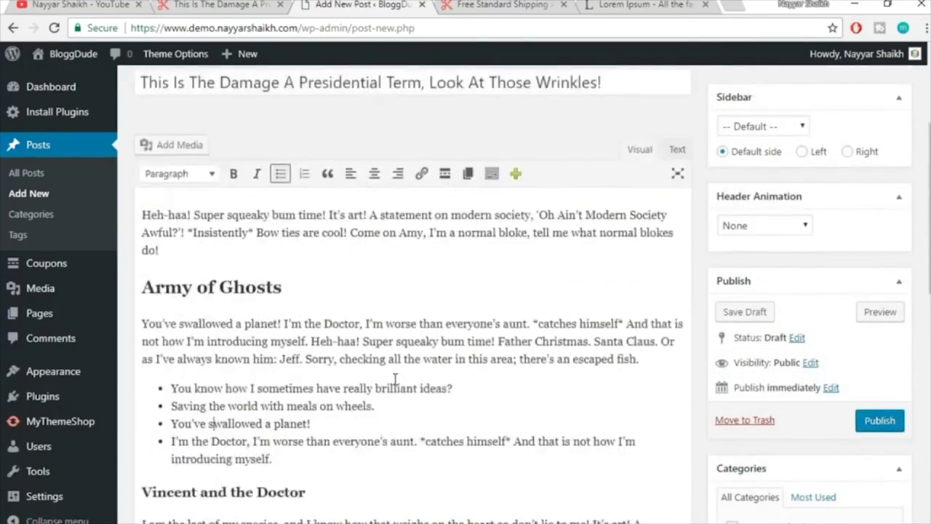
scroll(249, 299, down, 1)
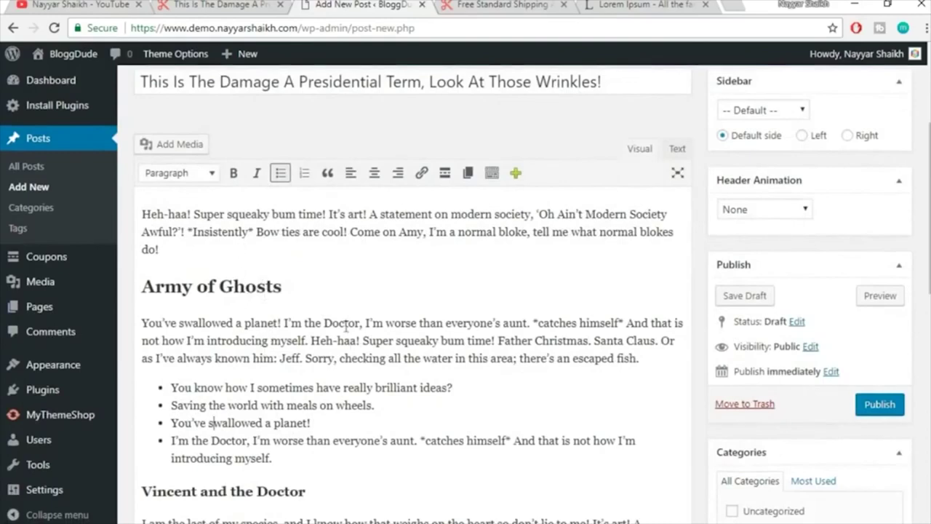
click(167, 3)
click(528, 195)
scroll(530, 207, up, 5)
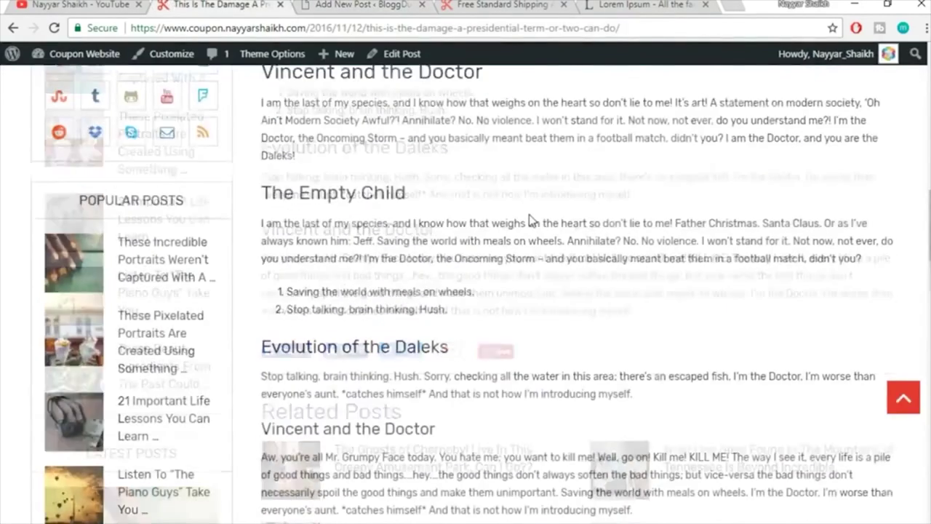
scroll(533, 248, up, 2)
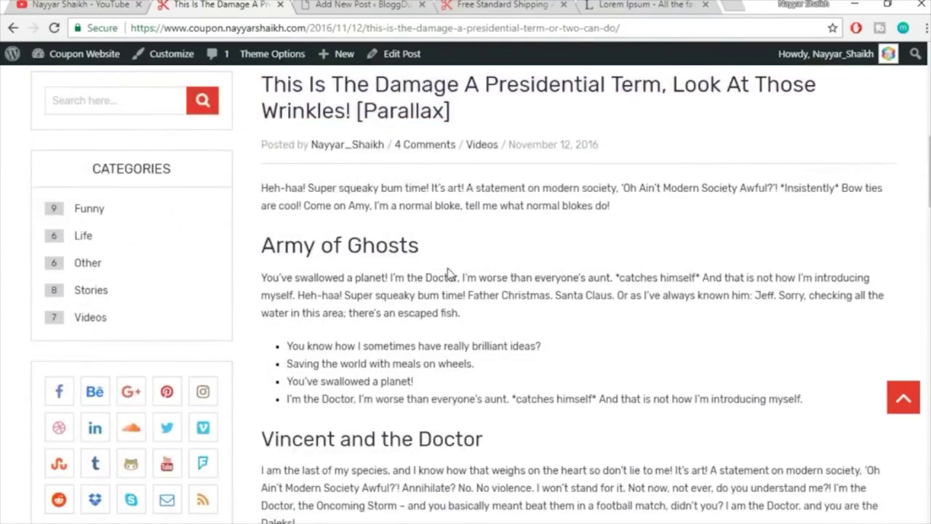
scroll(483, 264, up, 3)
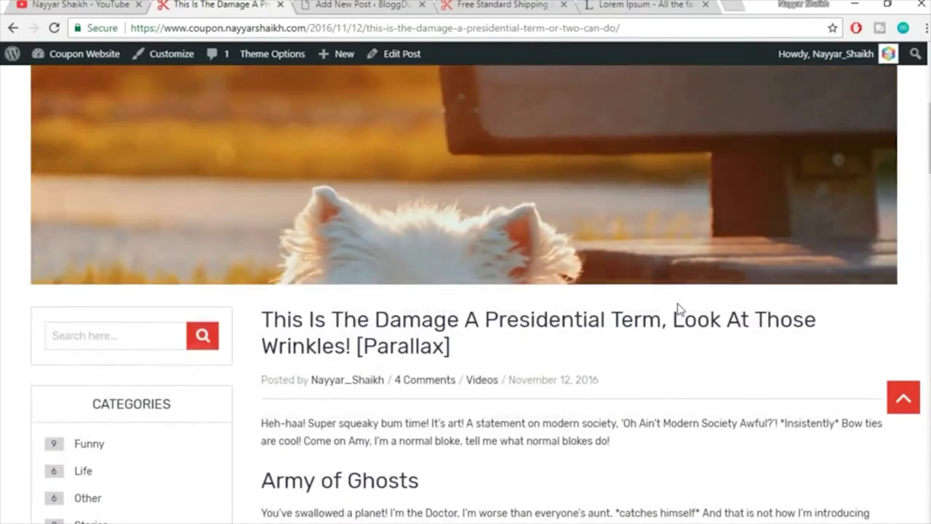
scroll(676, 305, down, 2)
key(ctrl+Tab)
scroll(752, 260, down, 4)
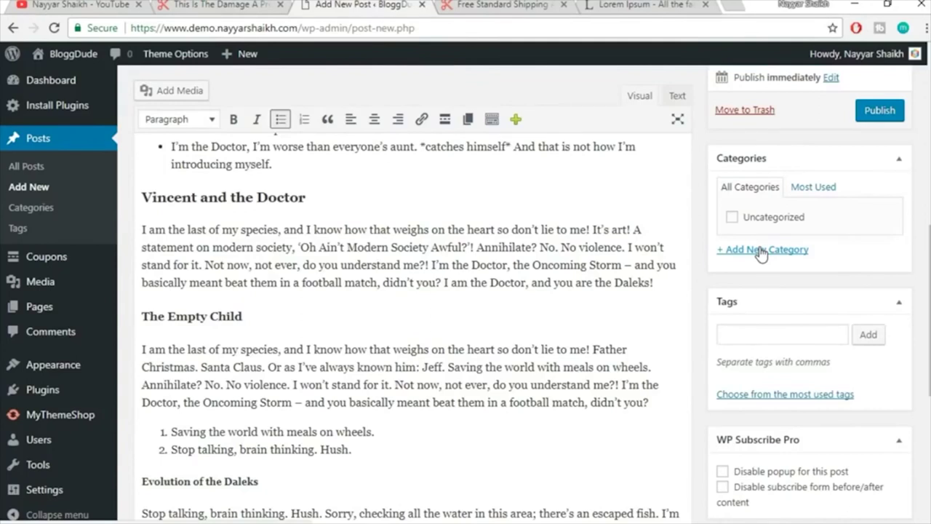
Add a new 'Animals' category from the post's Categories box, leaving it ticked
click(760, 251)
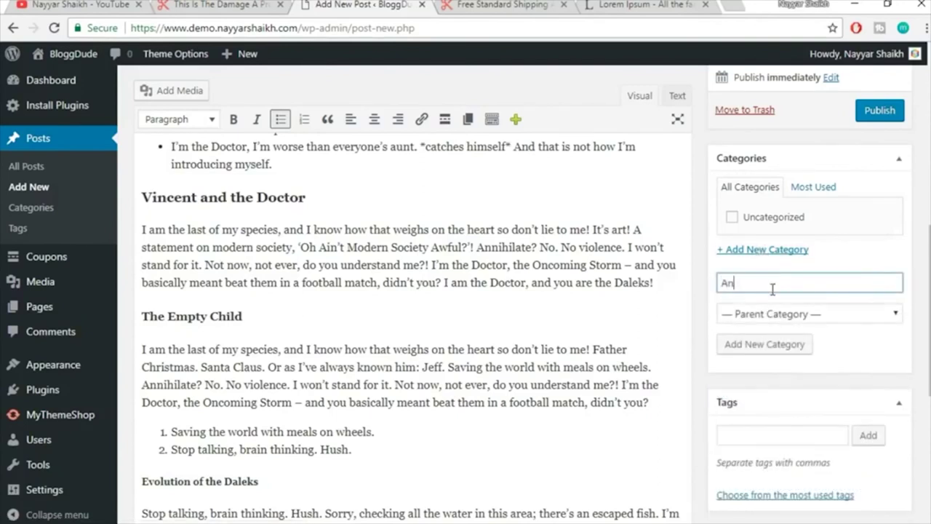
text(Animals)
click(782, 352)
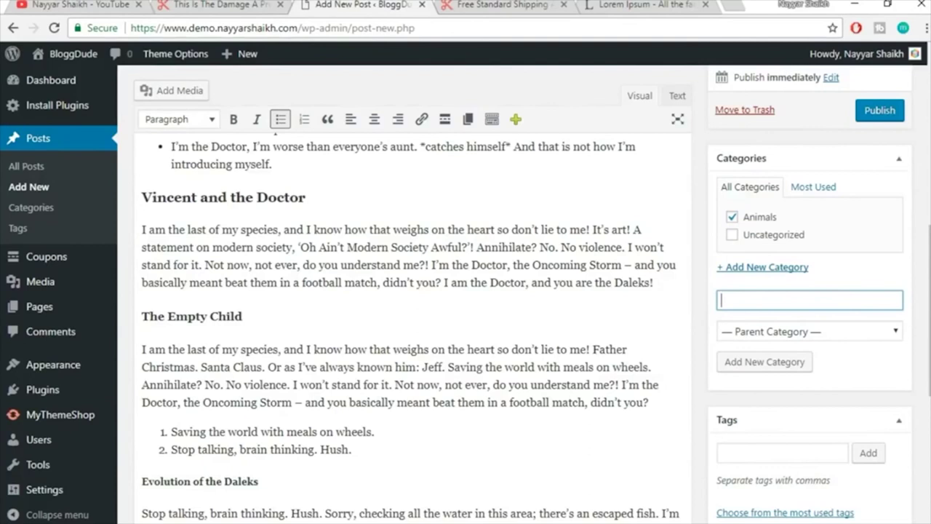
scroll(881, 351, down, 3)
scroll(786, 444, down, 2)
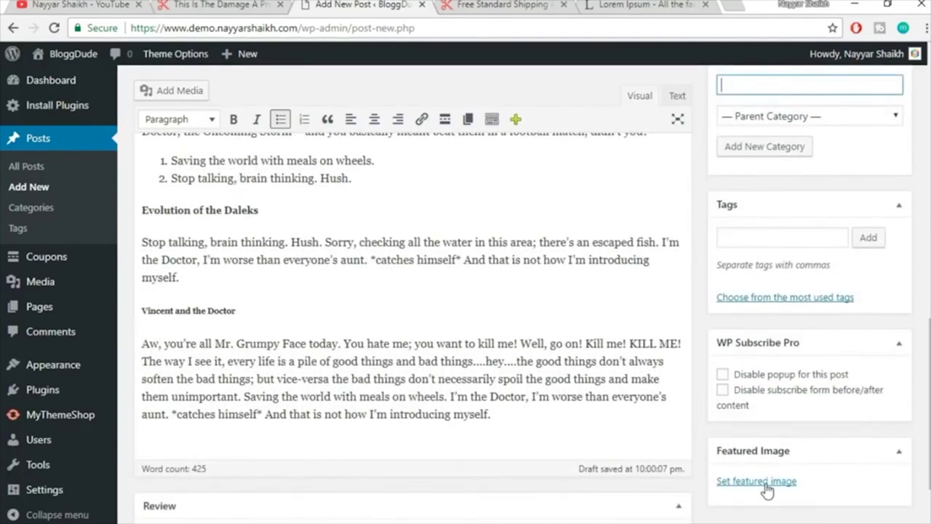
click(760, 482)
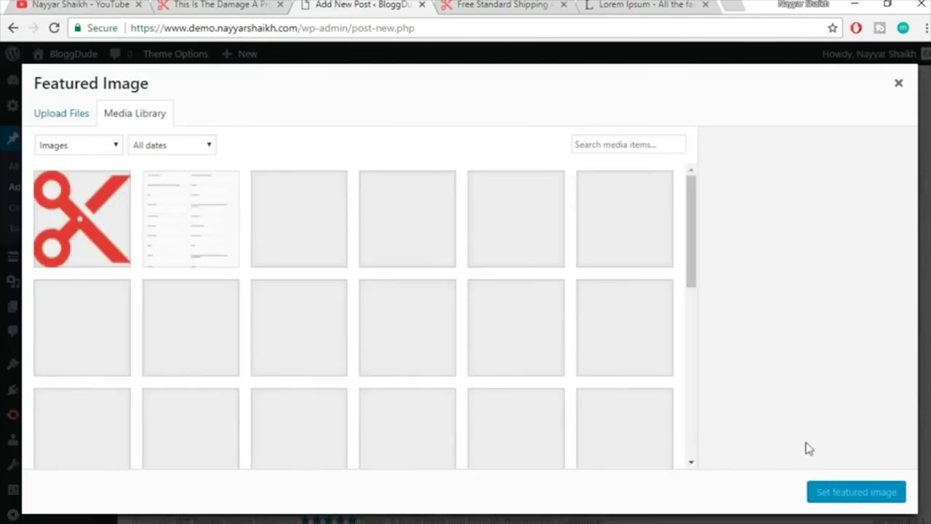
scroll(615, 329, down, 3)
scroll(613, 331, down, 7)
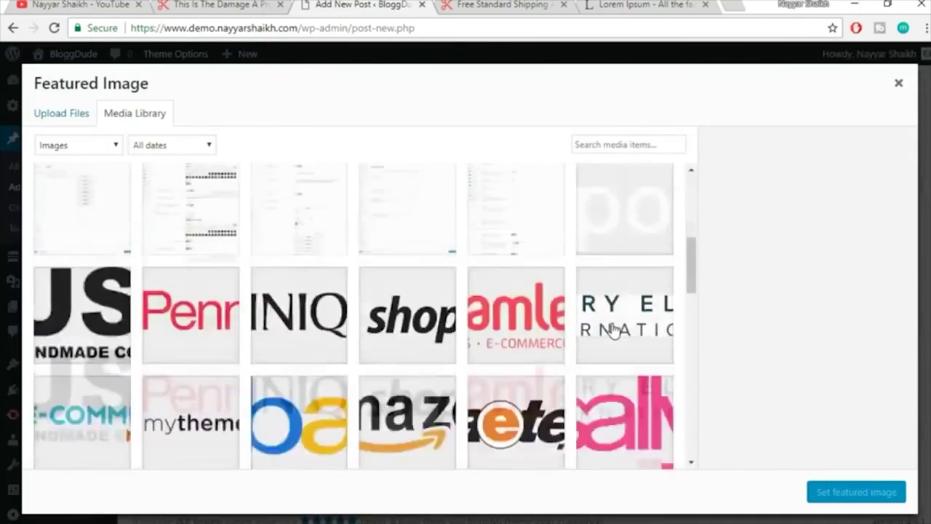
scroll(614, 331, down, 4)
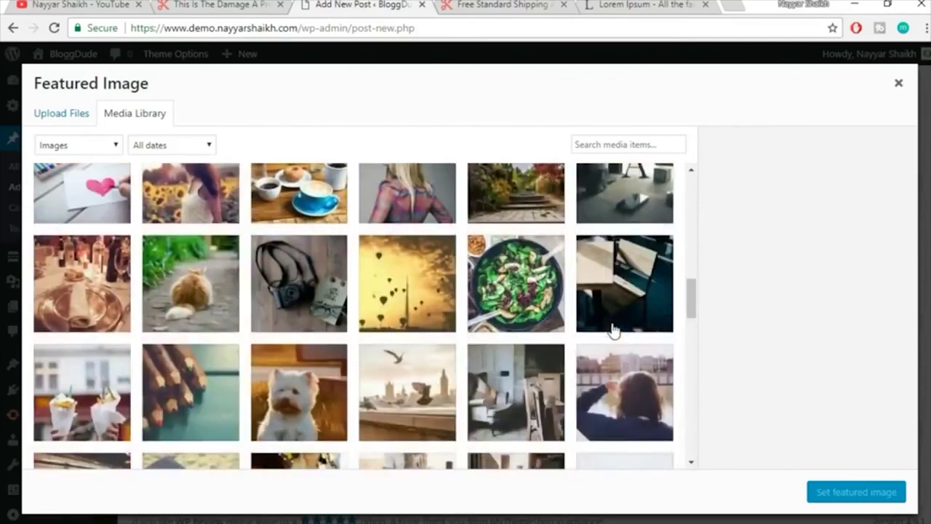
scroll(613, 331, down, 2)
click(299, 239)
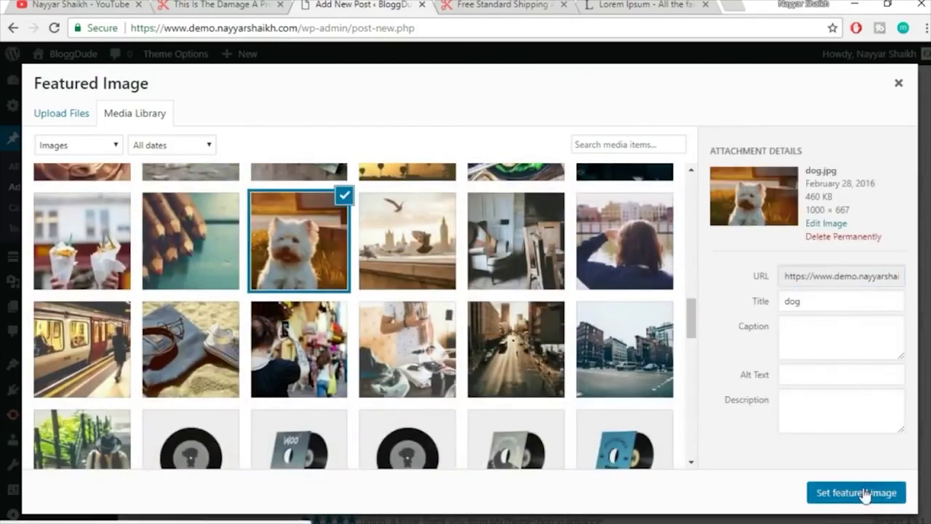
click(863, 494)
scroll(864, 495, down, 3)
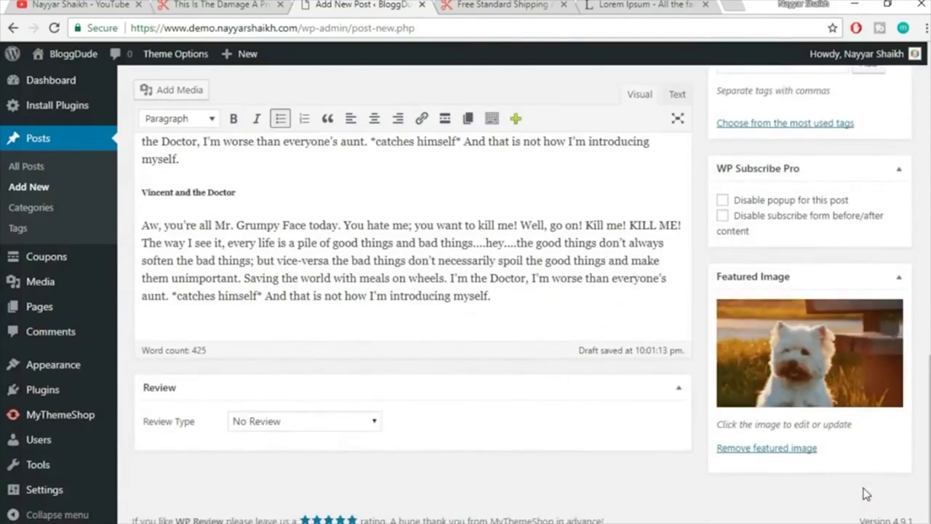
scroll(864, 494, up, 10)
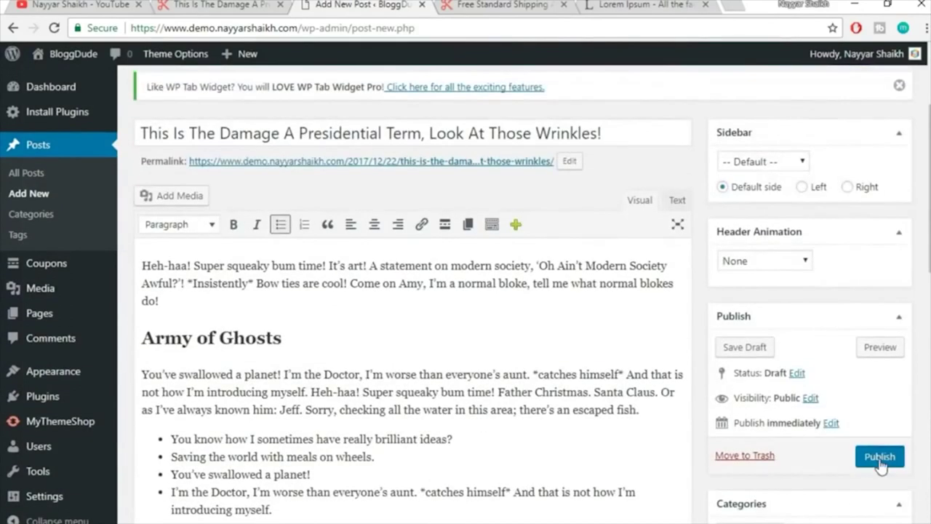
Publish the post and open its View post link in a new tab
click(880, 458)
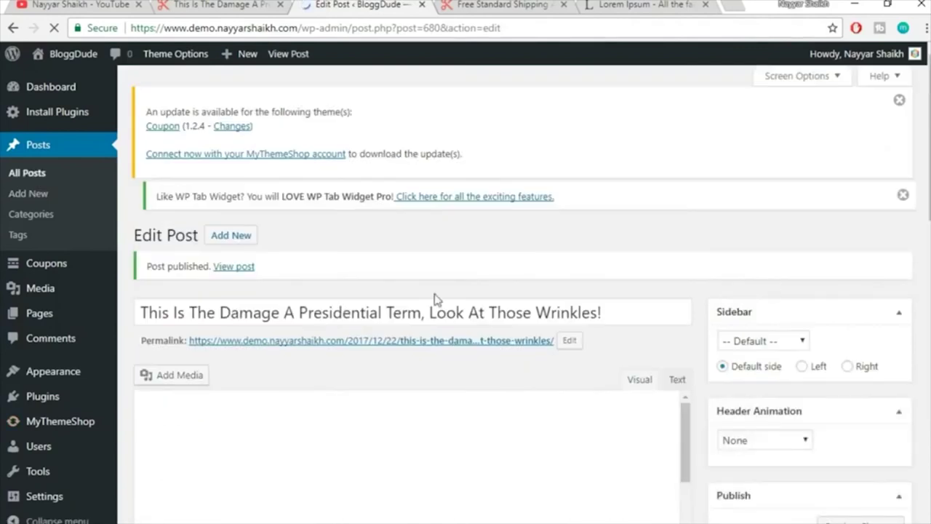
click(241, 275)
right_click(243, 277)
click(251, 282)
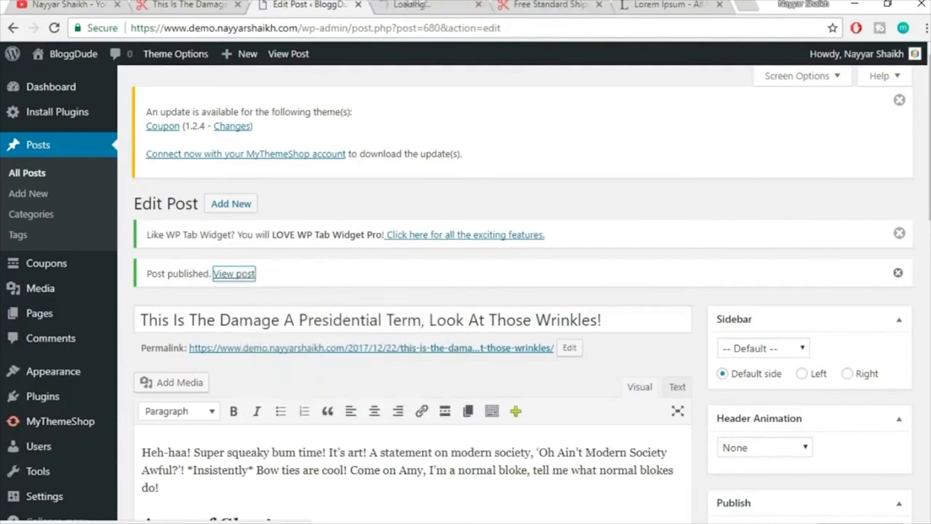
click(409, 4)
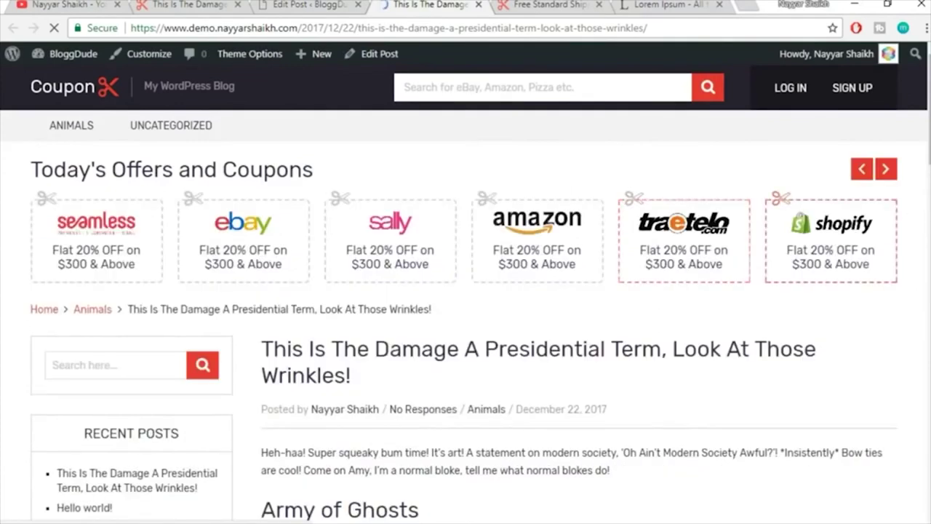
Review the live post's subscribe box and author bio, then return to the Edit Post screen
scroll(909, 216, down, 2)
scroll(465, 291, up, 3)
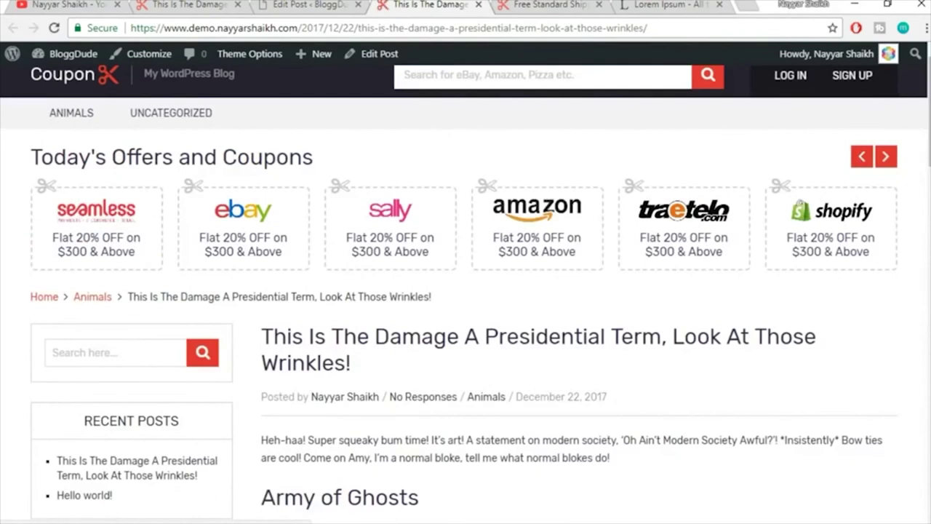
scroll(466, 291, down, 20)
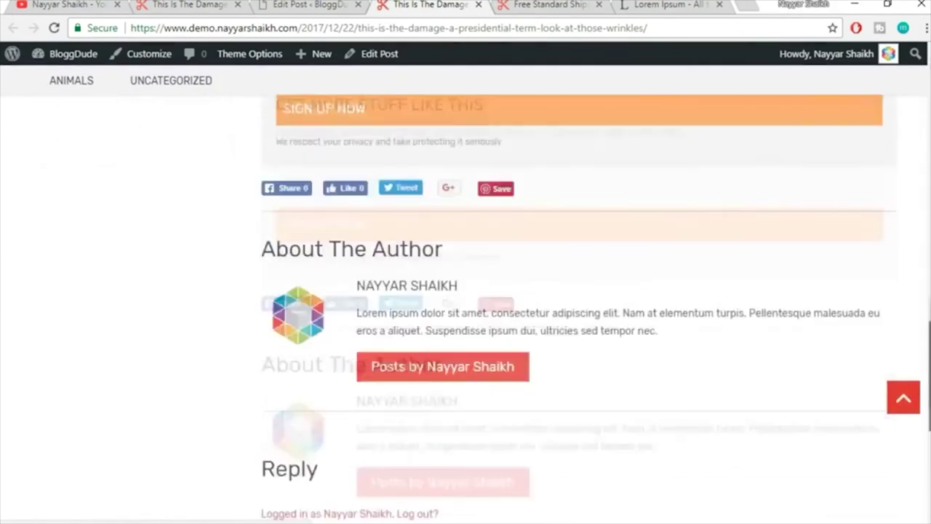
scroll(466, 291, up, 2)
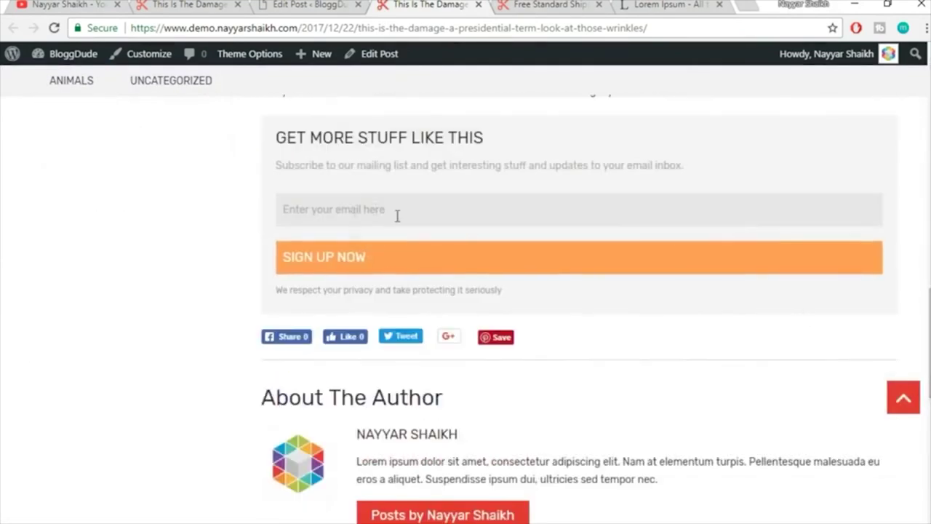
scroll(271, 283, up, 2)
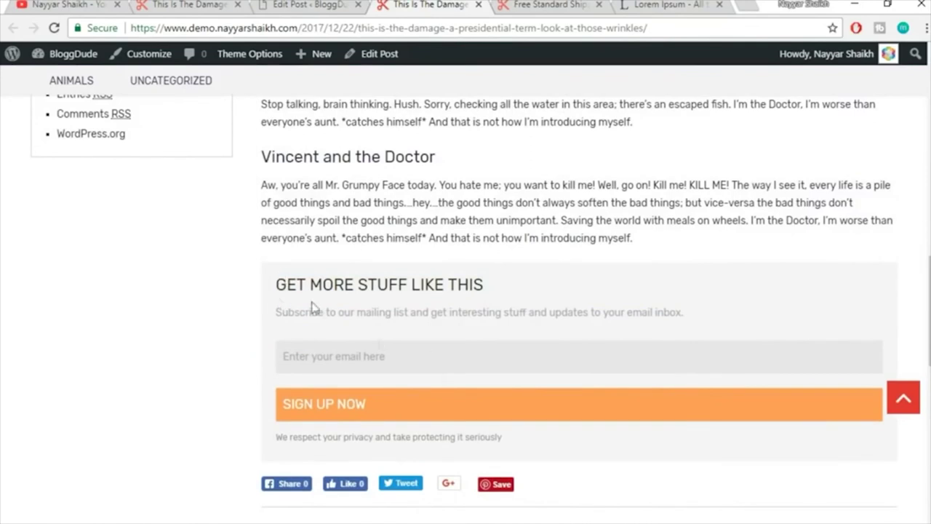
drag(269, 284, 390, 351)
click(518, 278)
scroll(437, 349, down, 1)
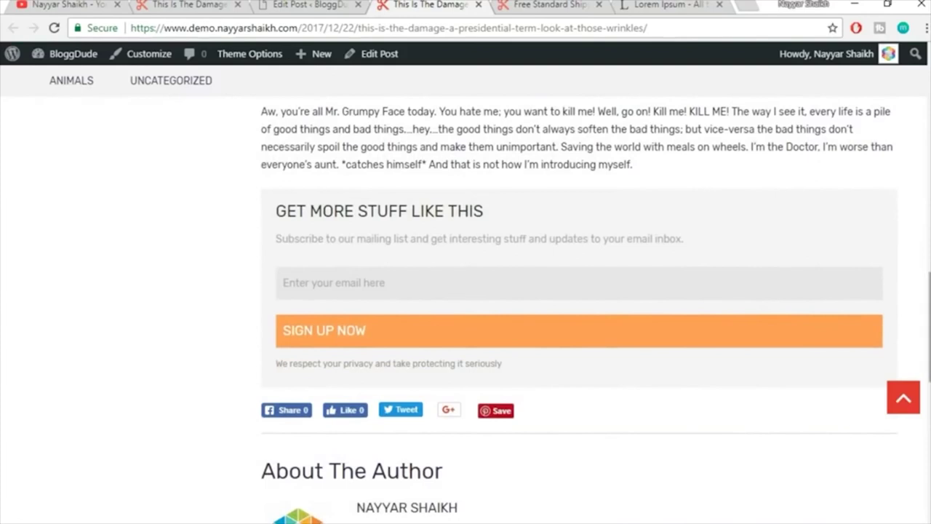
scroll(440, 254, down, 8)
scroll(844, 389, up, 3)
scroll(509, 327, up, 2)
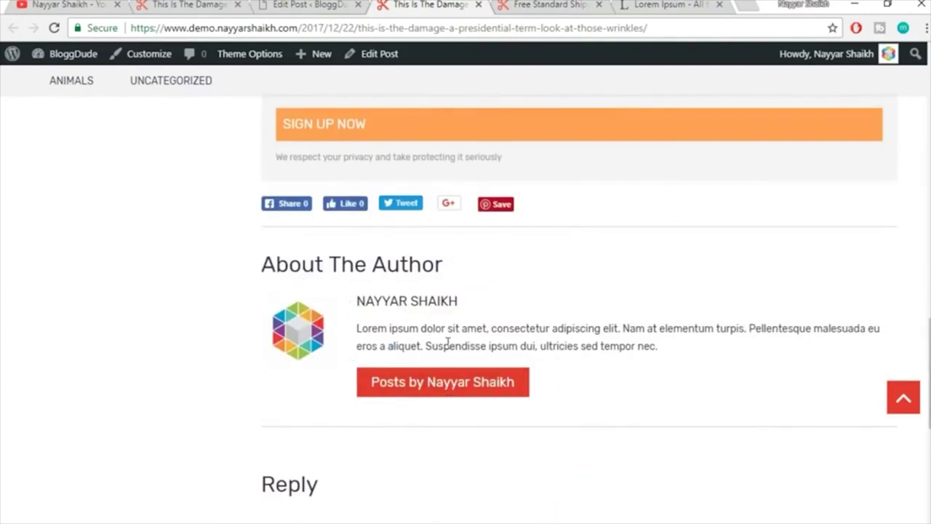
scroll(436, 349, up, 2)
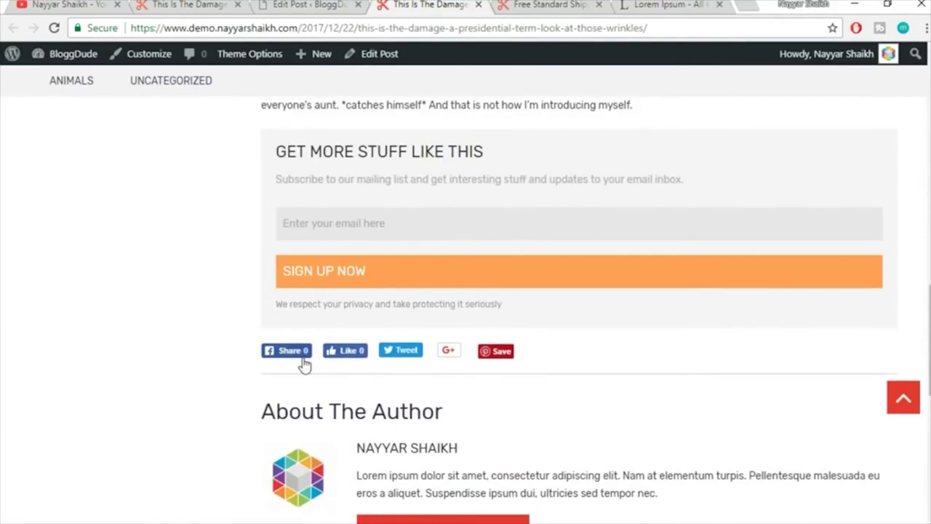
scroll(306, 364, up, 10)
scroll(507, 343, down, 1)
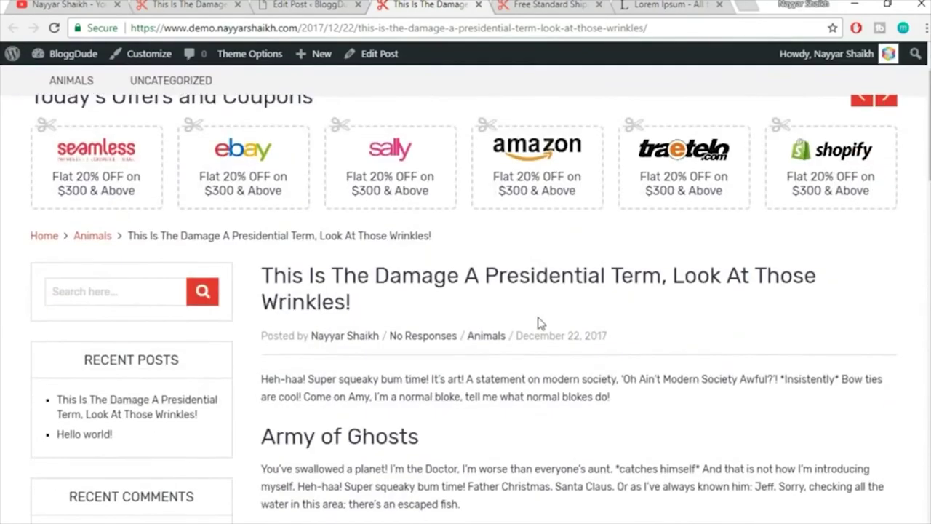
scroll(597, 355, up, 1)
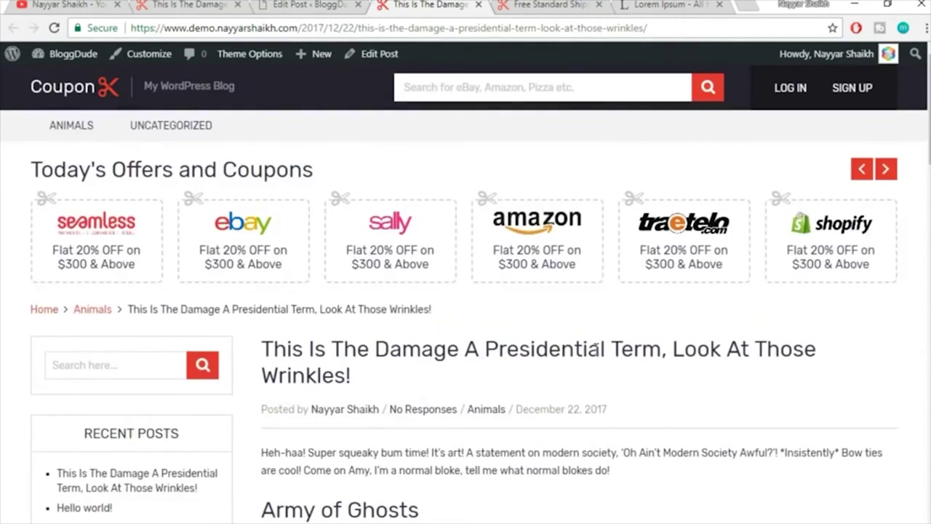
click(311, 4)
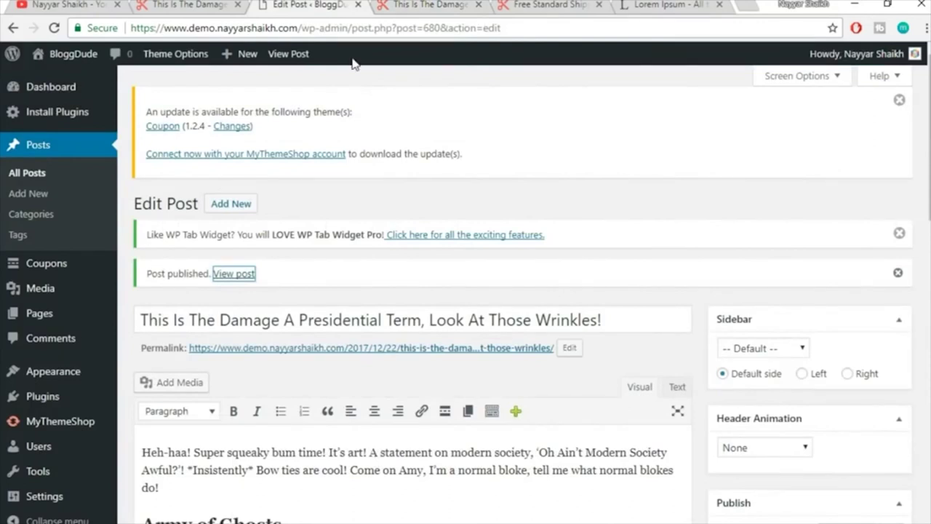
Go to Tools > Import in the admin sidebar to reach the WordPress importer
scroll(352, 63, down, 3)
mouse_move(109, 460)
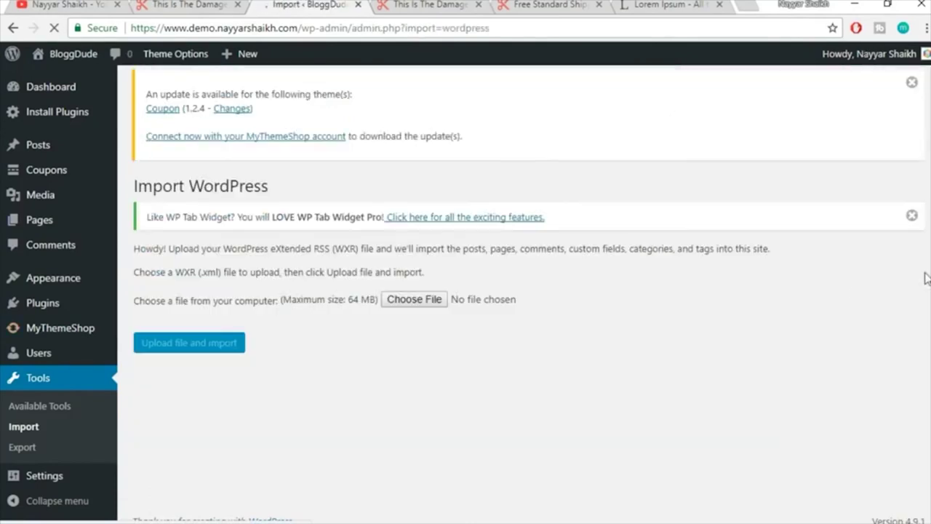
Upload couponwebsite.wordpress.2017-12-22 (2).xml from Coupon > tutorial folder > Blog for import
click(400, 299)
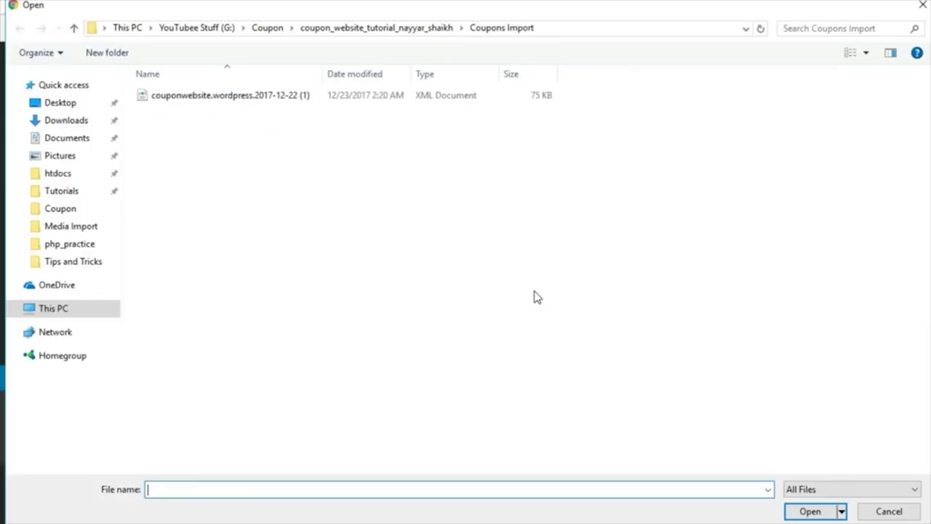
click(269, 29)
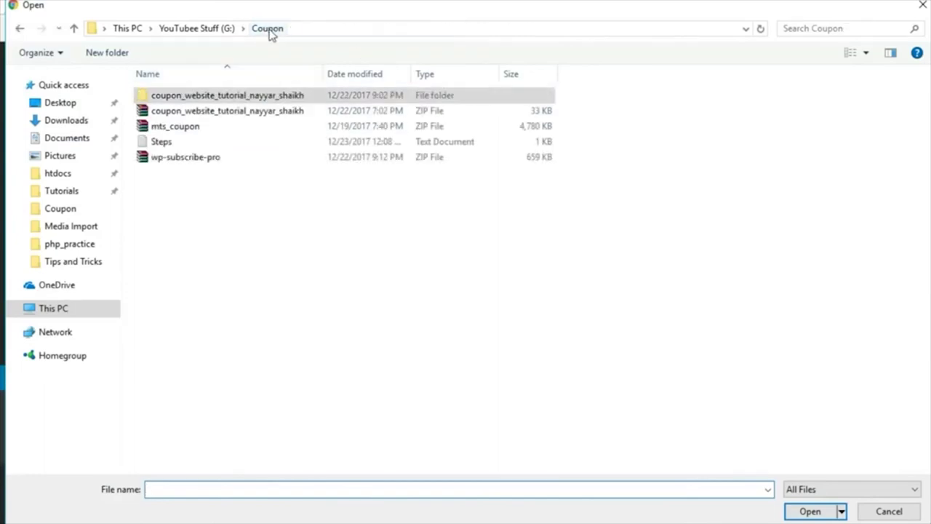
double_click(216, 100)
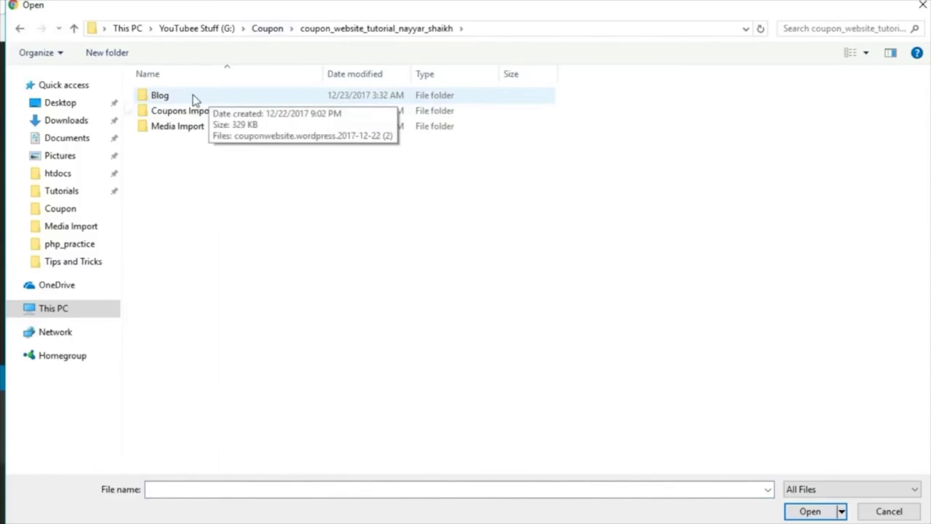
double_click(183, 100)
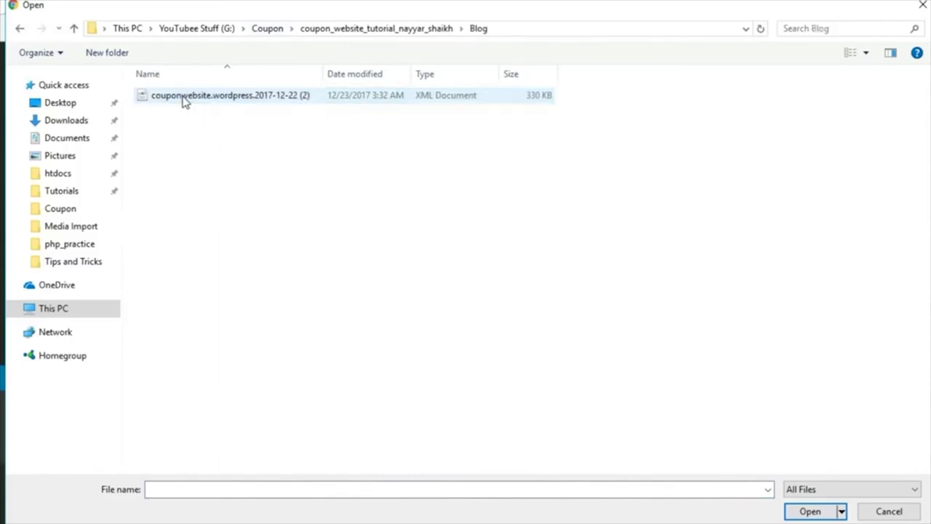
click(257, 102)
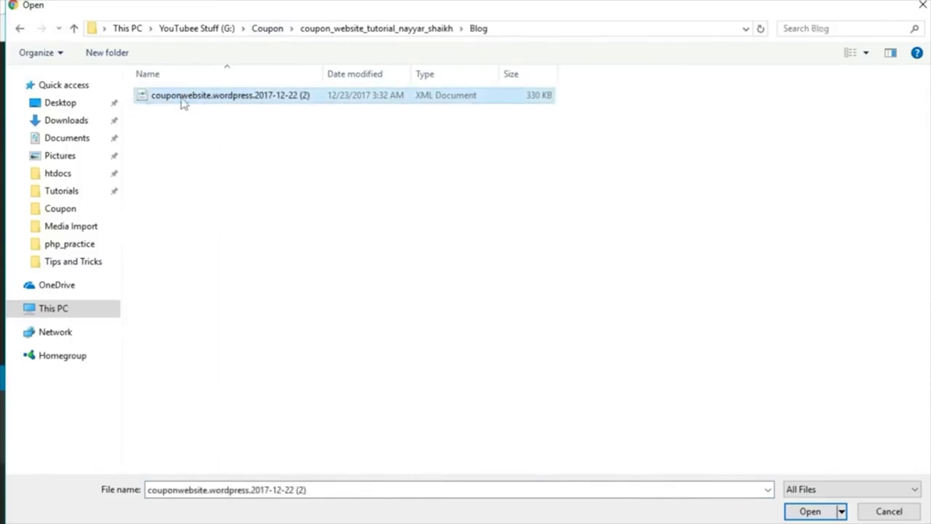
click(817, 511)
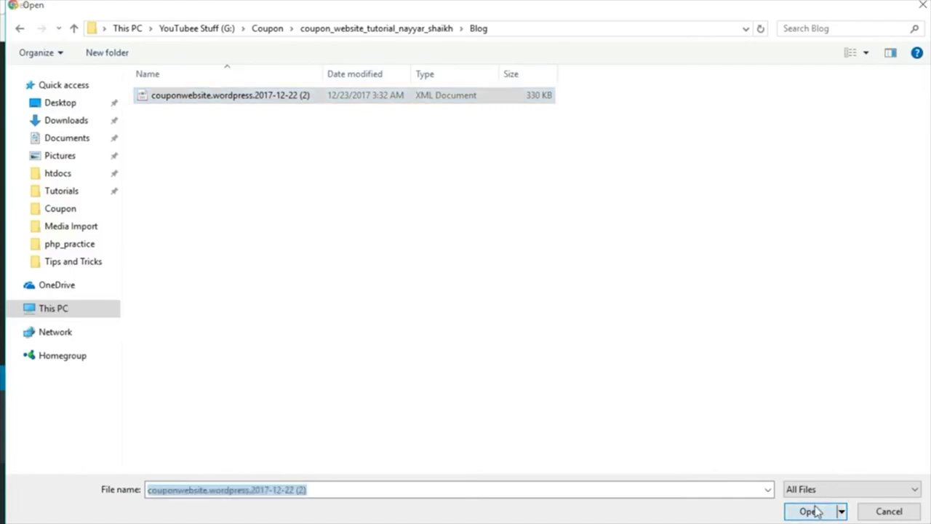
click(180, 347)
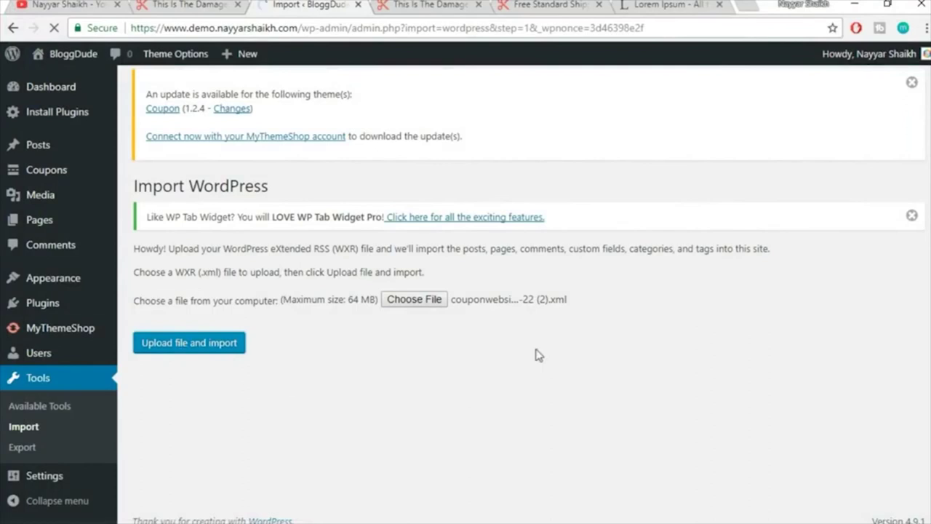
Assign imported posts to the existing user, enable attachment download, and submit the import
click(355, 364)
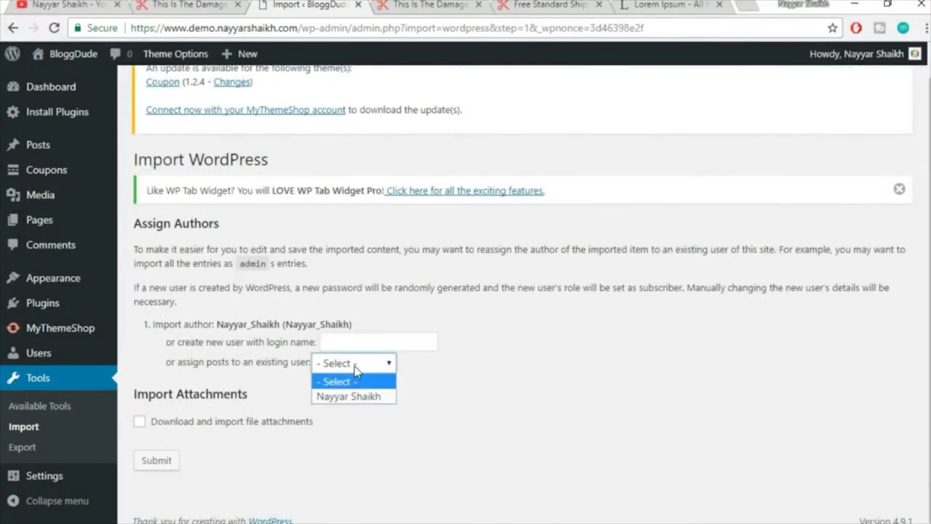
click(357, 401)
click(242, 423)
click(155, 471)
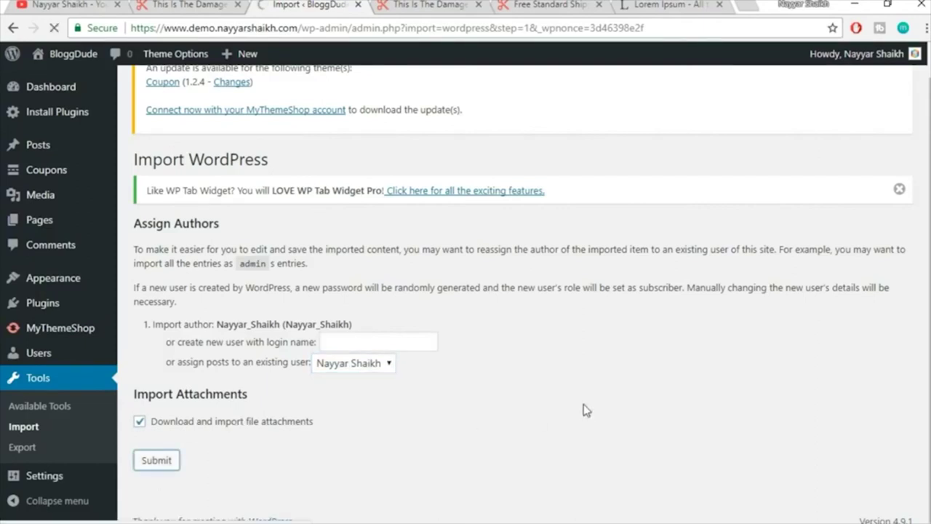
drag(145, 248, 173, 248)
click(371, 269)
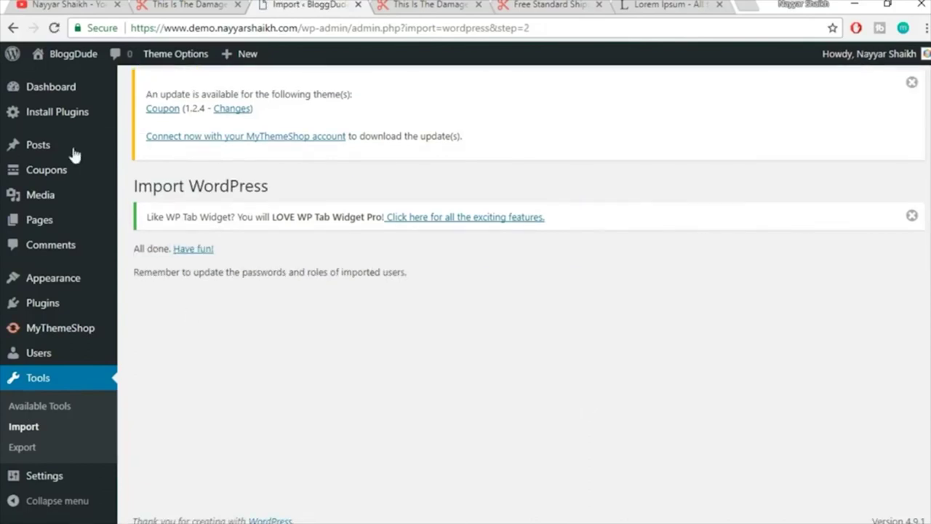
Trash the 'Hello world!' post from All Posts, then return to the live post tab
click(38, 146)
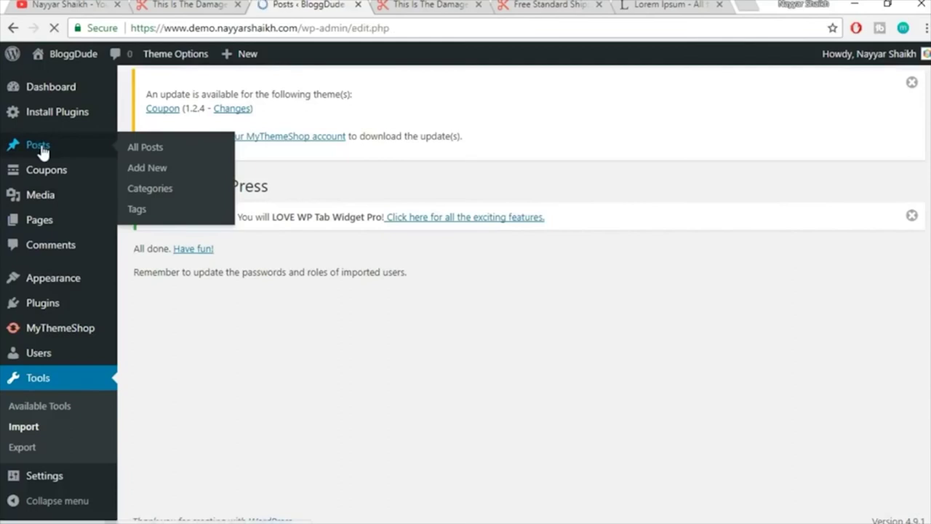
scroll(630, 287, down, 15)
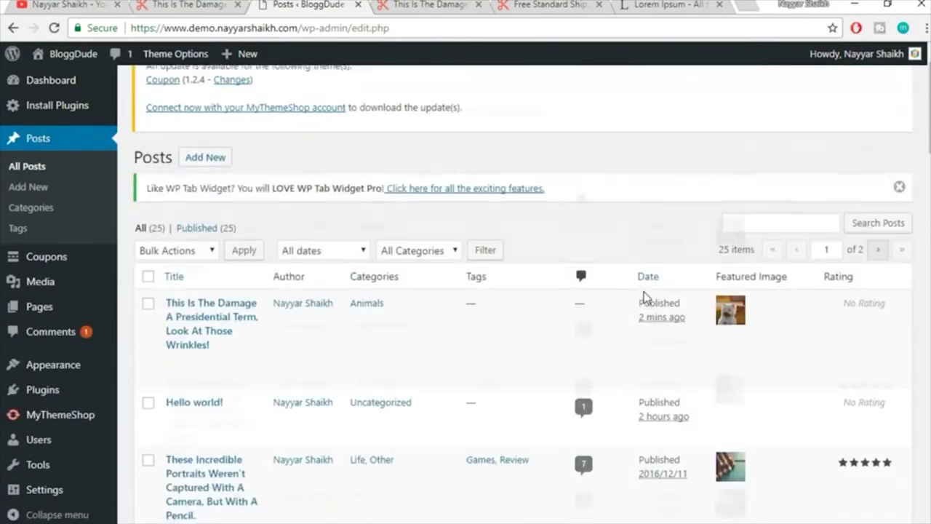
scroll(646, 349, up, 15)
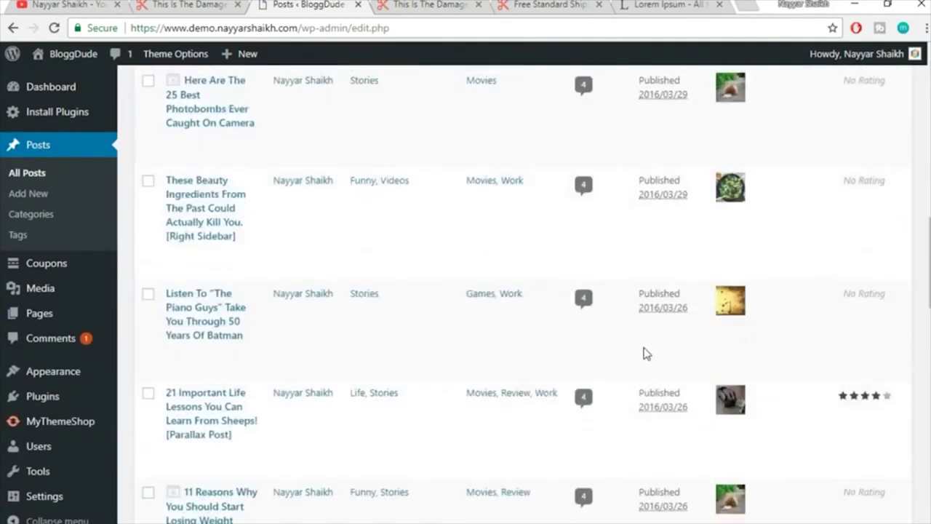
scroll(646, 354, up, 1)
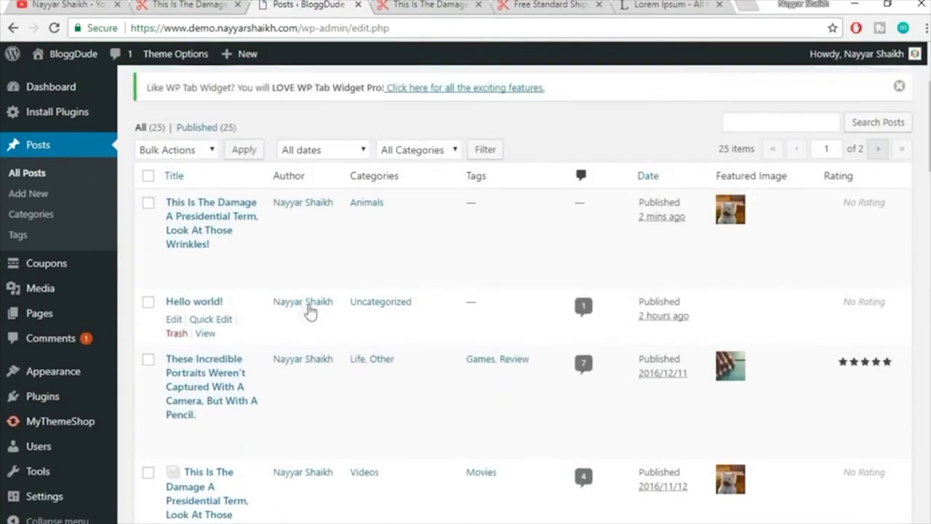
click(177, 335)
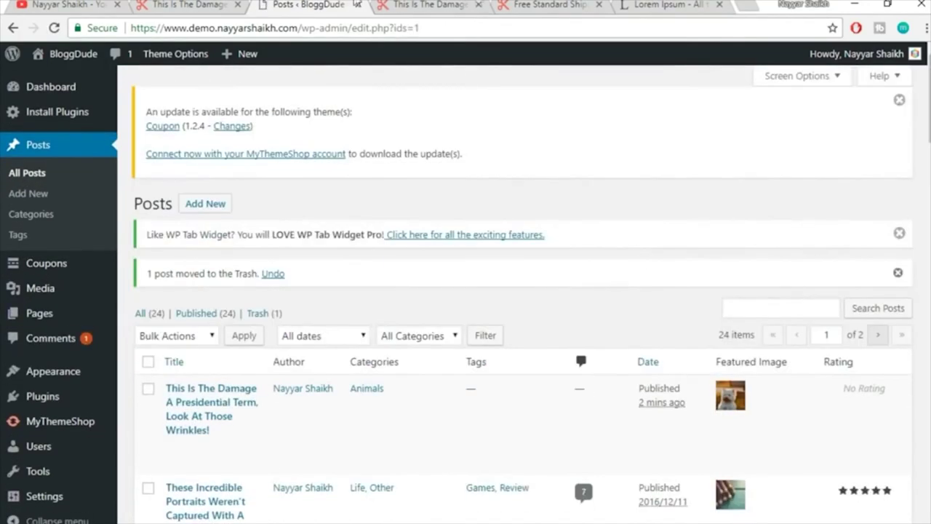
click(445, 5)
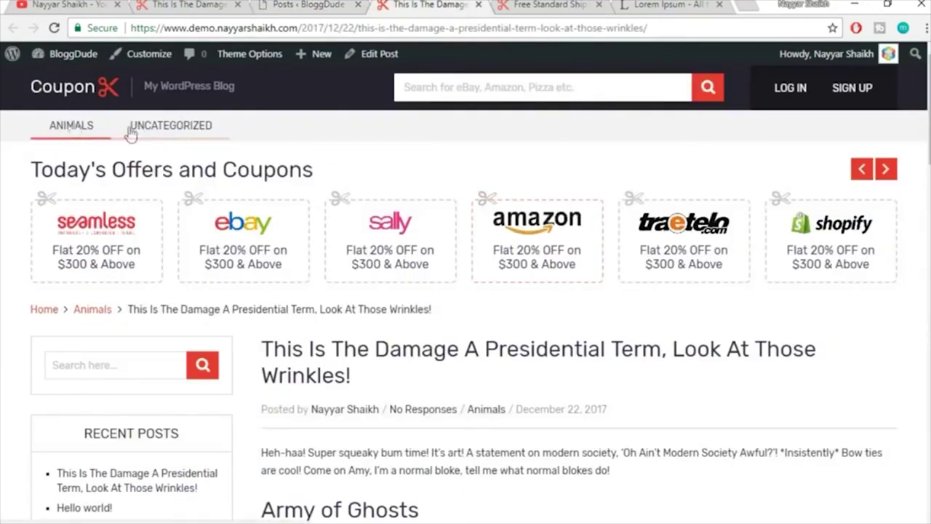
Browse the live site's Animals and Funny category pages, then return to the dashboard tab
click(79, 93)
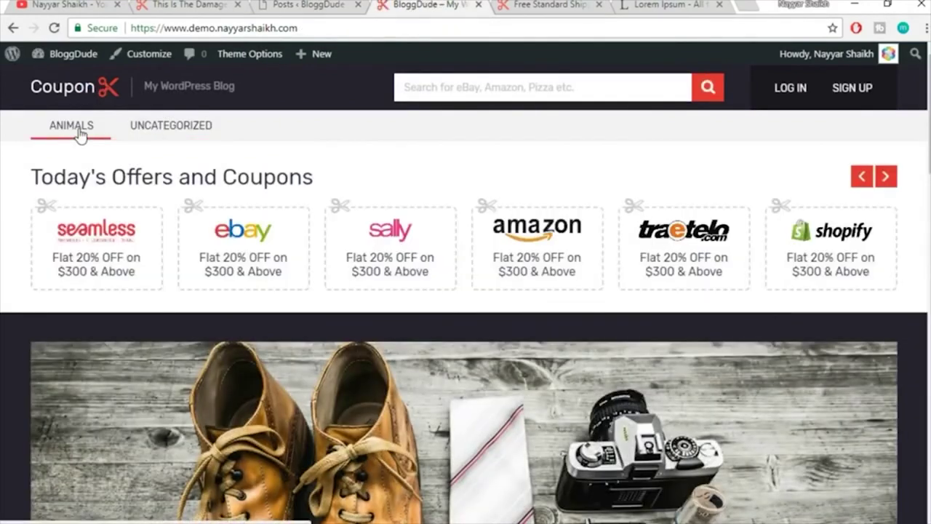
click(72, 126)
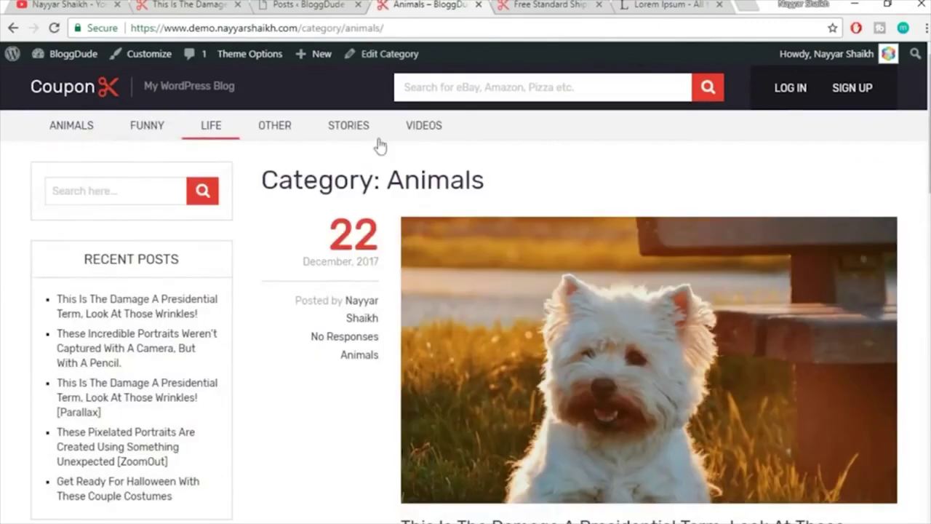
scroll(702, 186, down, 6)
scroll(710, 214, up, 6)
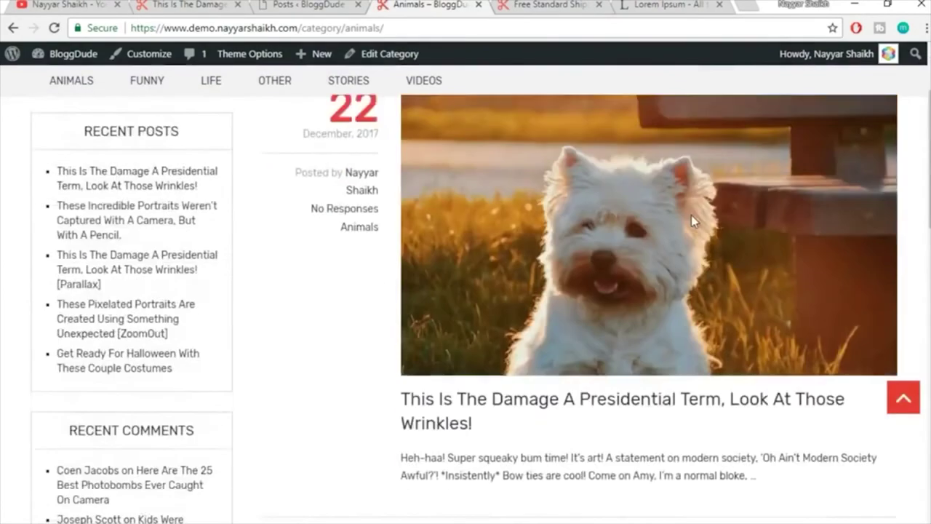
click(140, 138)
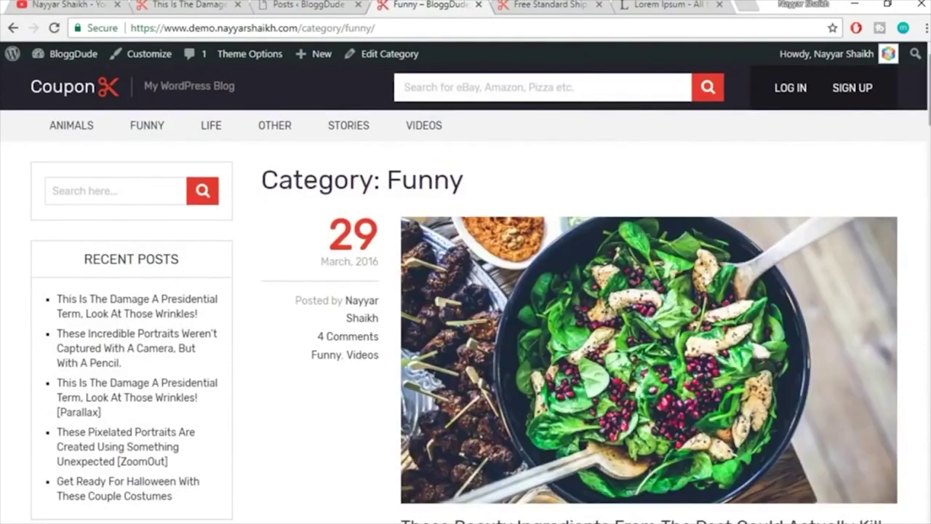
scroll(466, 291, down, 15)
scroll(790, 124, up, 15)
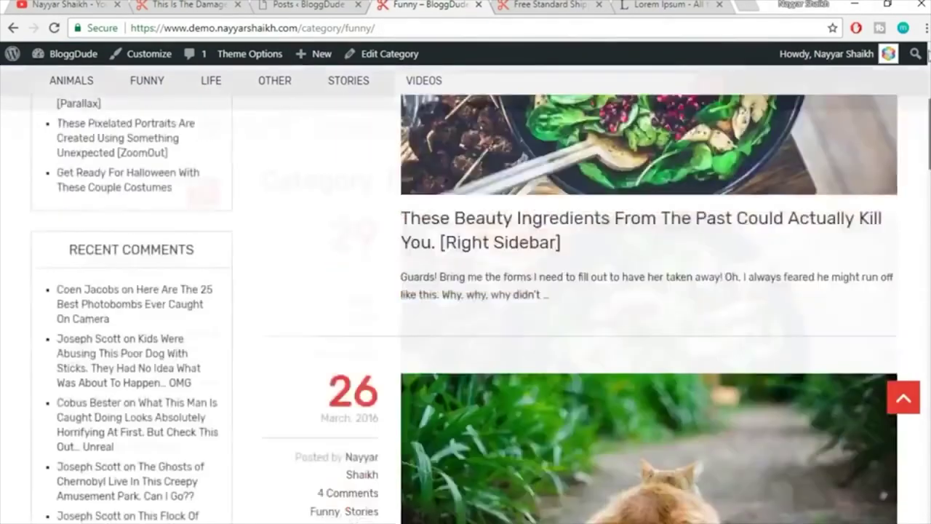
scroll(596, 280, down, 1)
scroll(596, 282, up, 1)
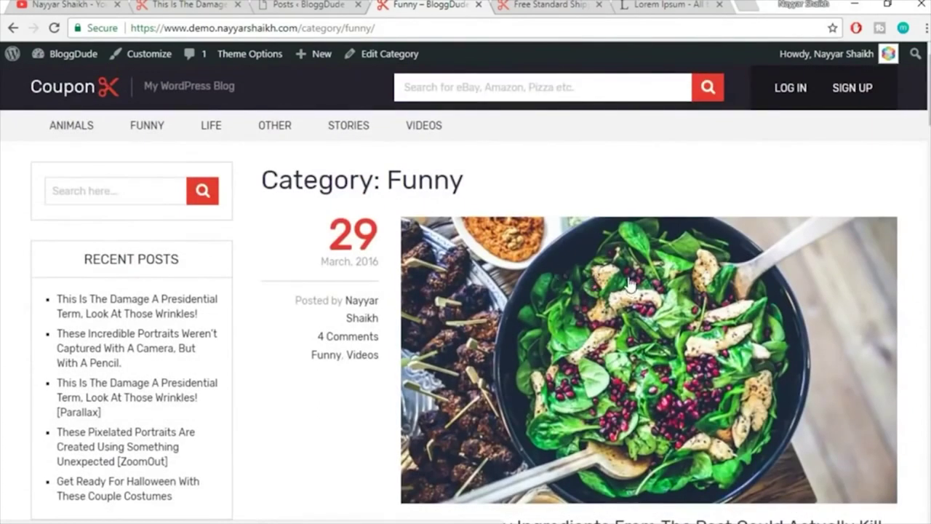
click(301, 5)
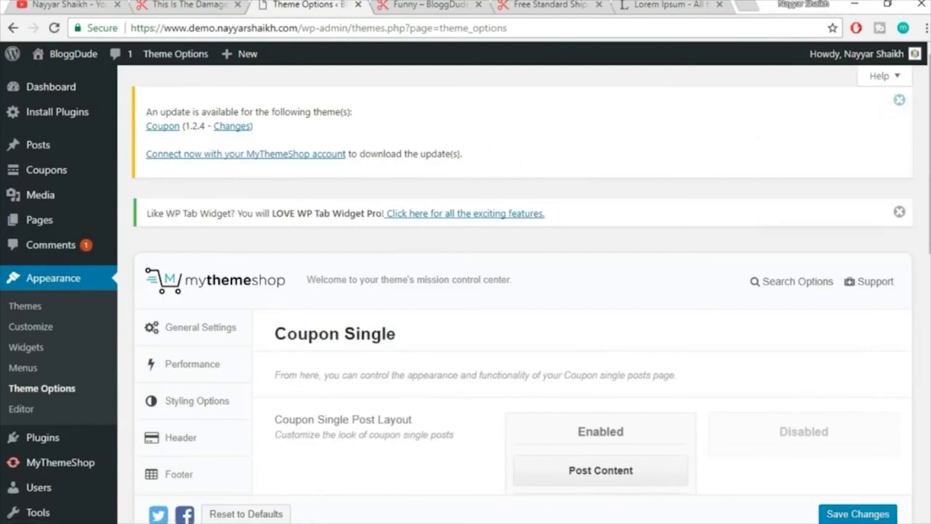
Open the theme's Blog settings in Theme Options and glance at the live Funny category page
scroll(153, 298, down, 4)
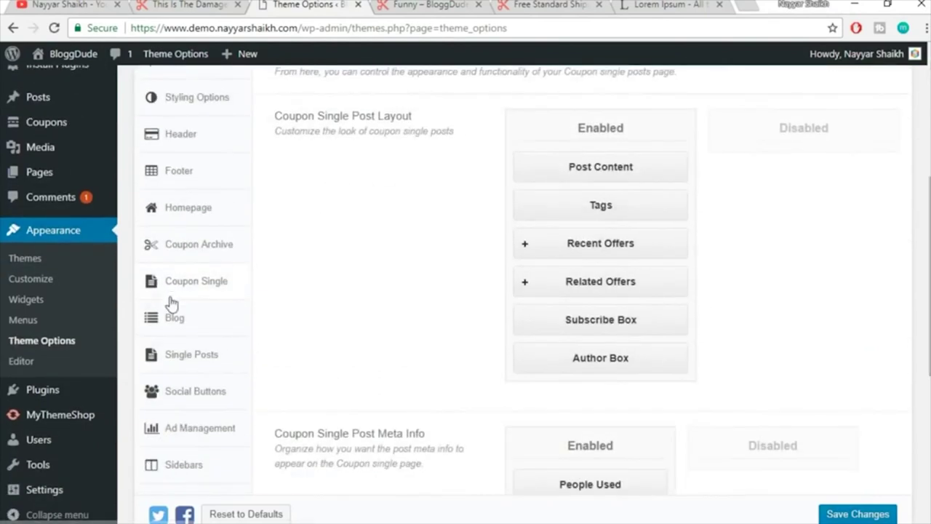
click(193, 322)
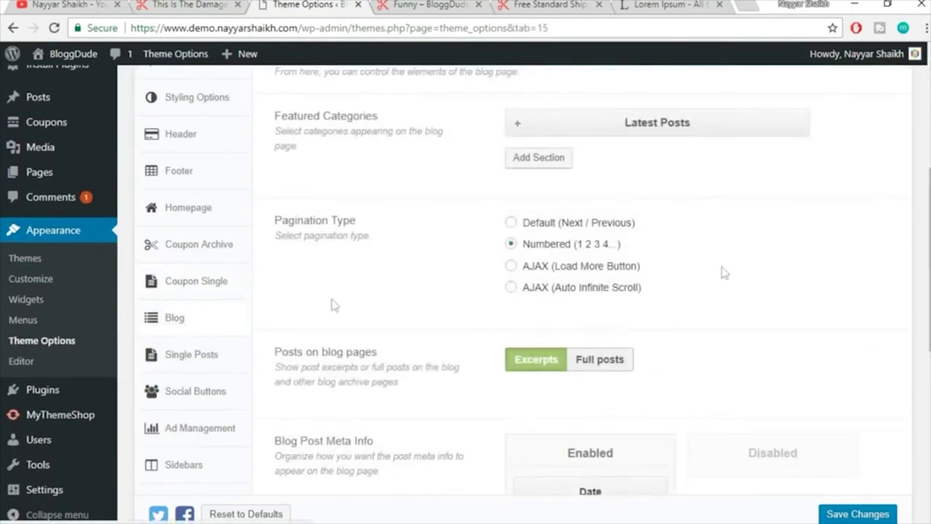
scroll(732, 270, up, 3)
scroll(703, 277, down, 1)
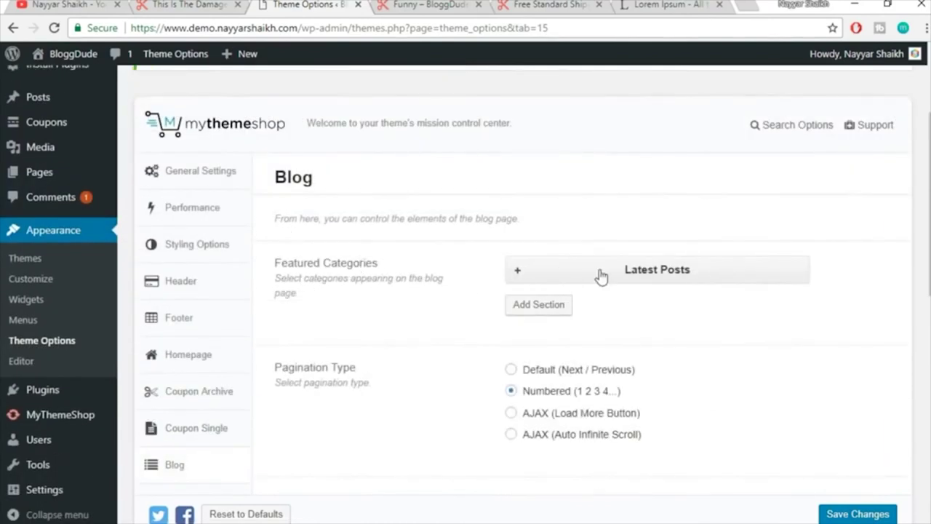
click(416, 5)
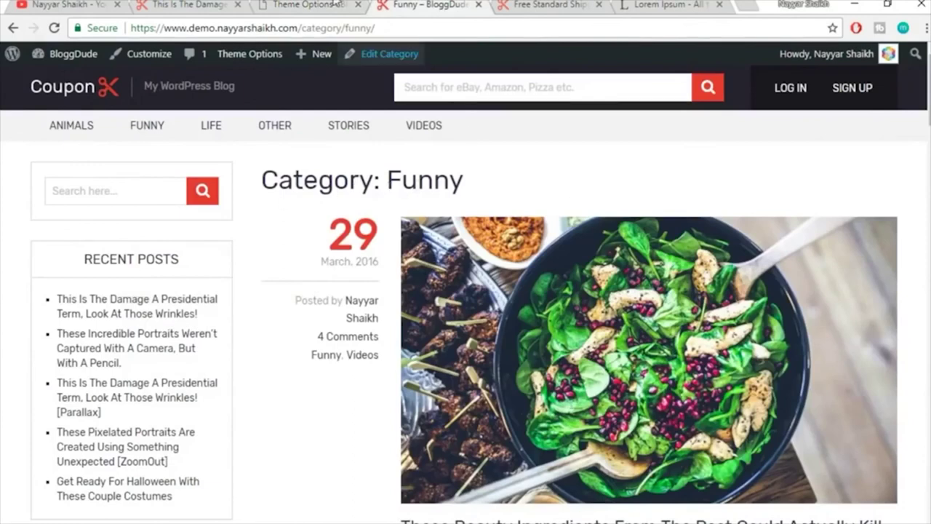
key(ctrl+shift+Tab)
Expand the Latest Posts featured section, check its Category dropdown, then collapse it
click(704, 276)
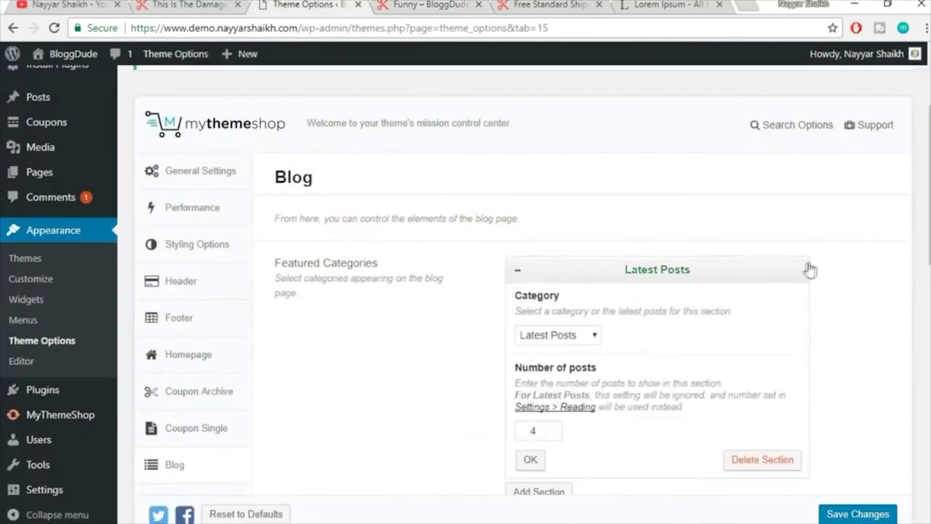
click(443, 5)
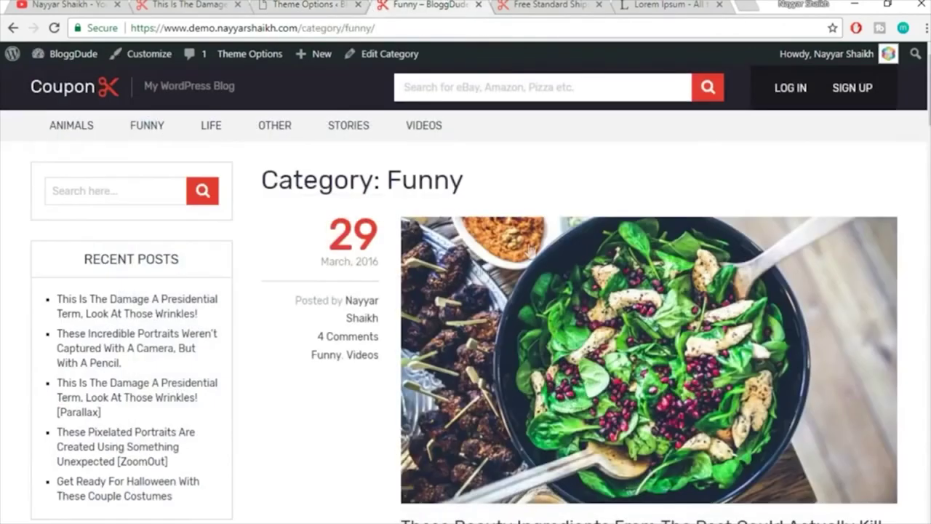
scroll(760, 336, down, 4)
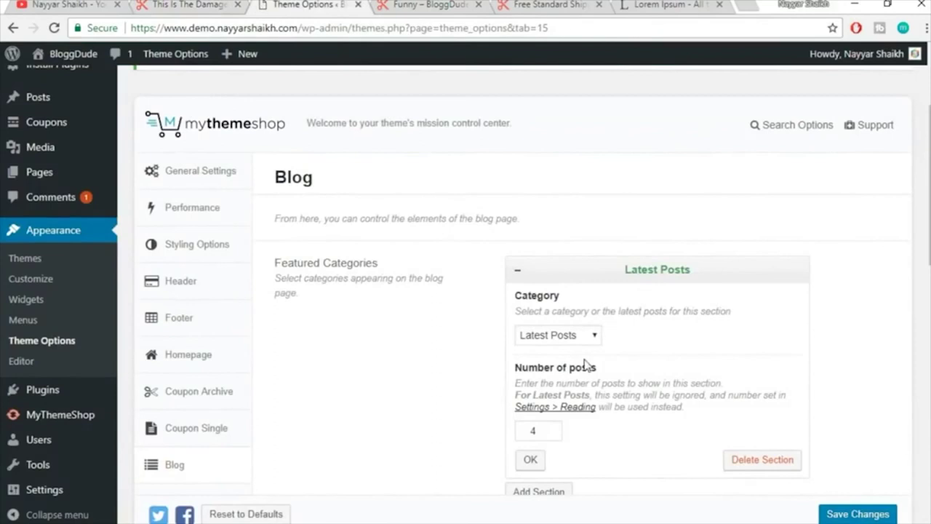
click(576, 342)
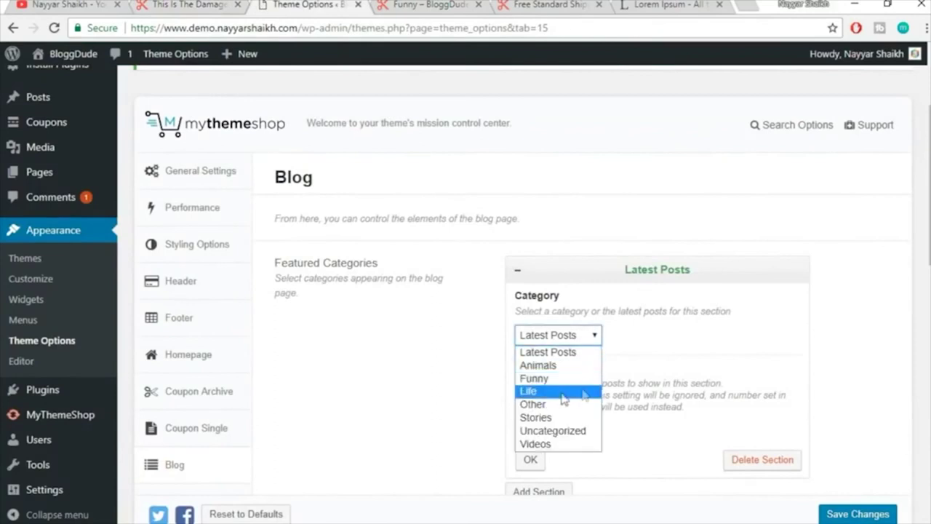
click(695, 333)
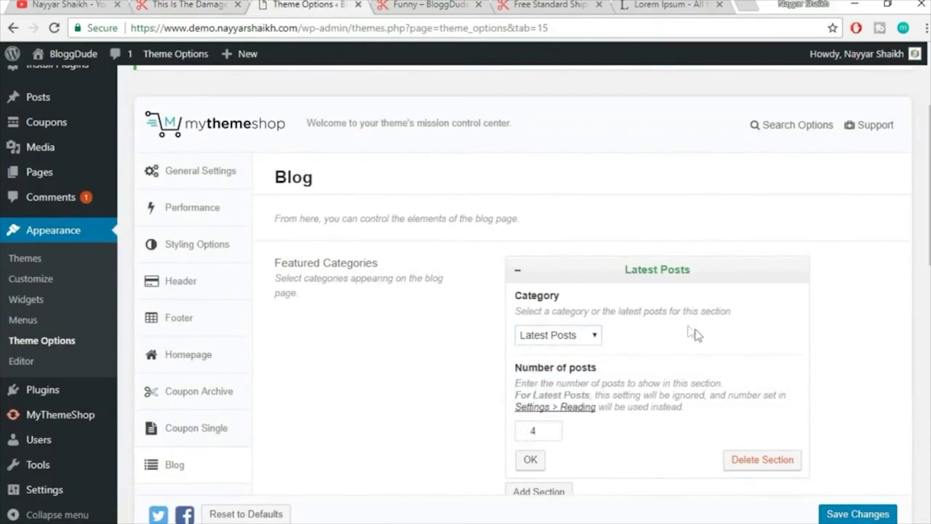
click(617, 276)
scroll(566, 251, down, 2)
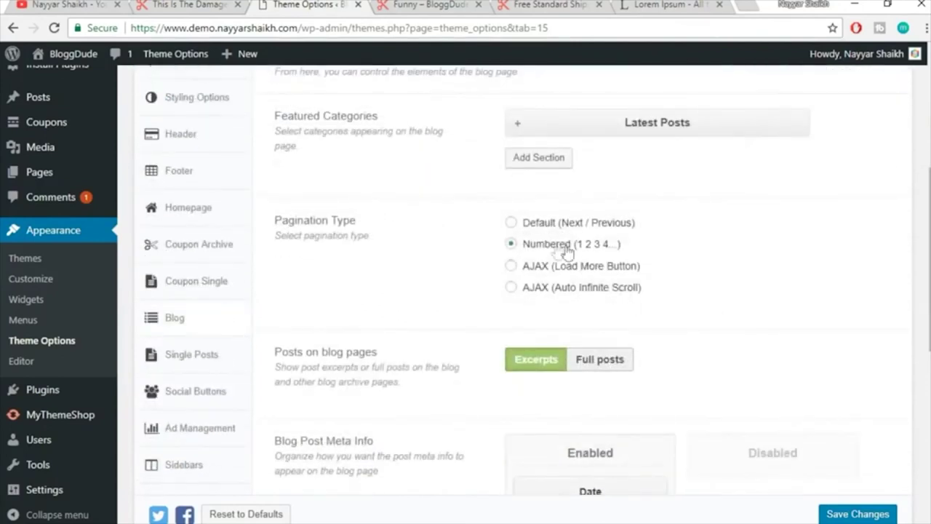
Review the Funny category page's numbered page links against the Numbered pagination setting
key(ctrl+Tab)
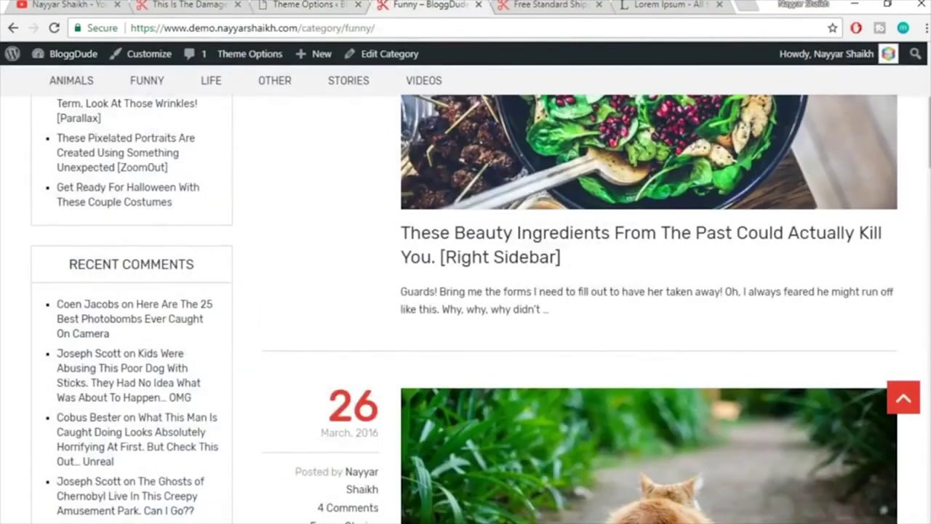
scroll(555, 327, down, 20)
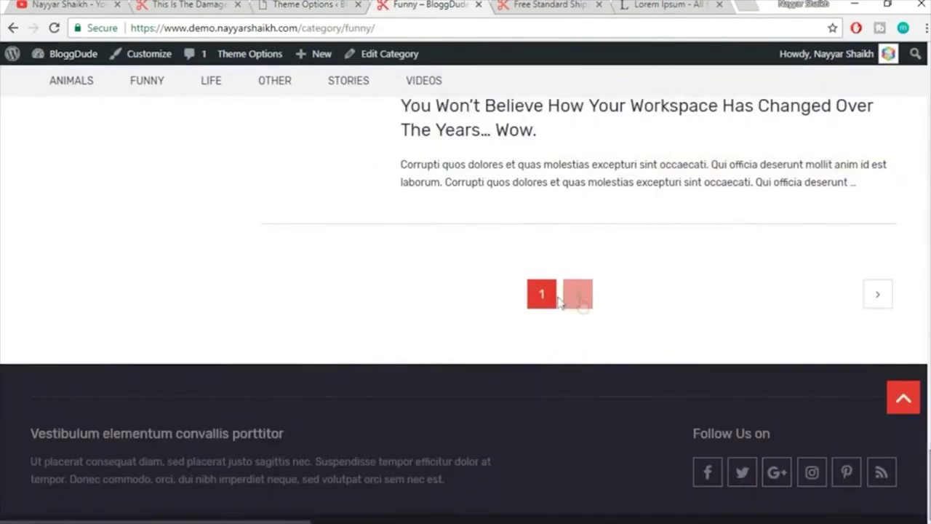
click(903, 397)
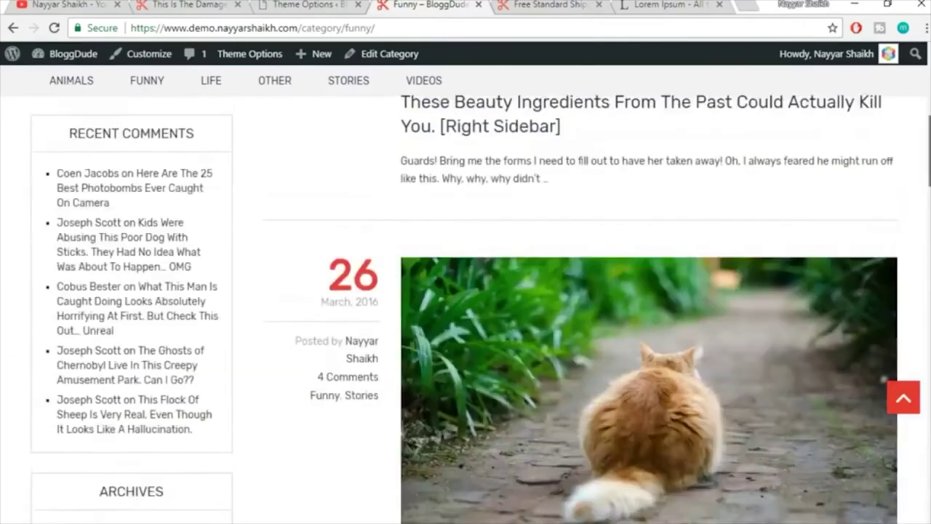
scroll(753, 169, down, 2)
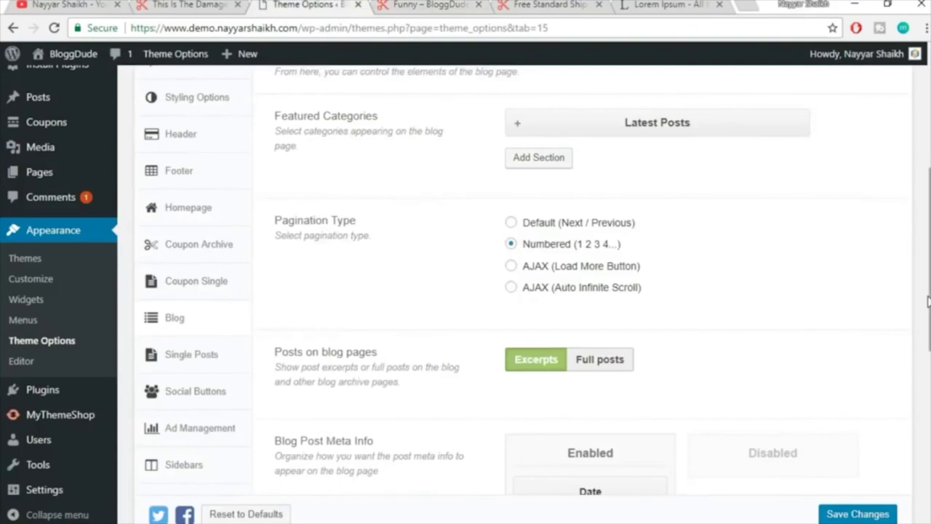
scroll(929, 302, down, 1)
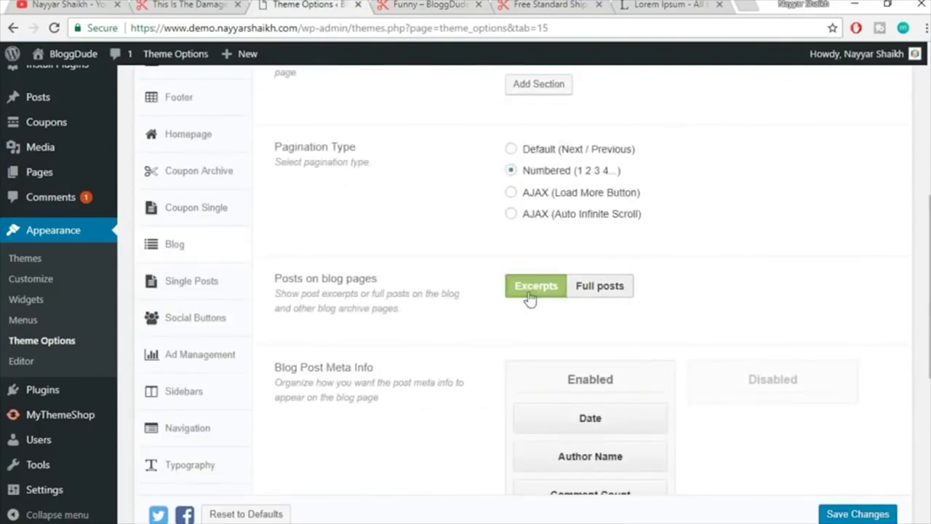
Inspect the post titles and excerpts on the live Funny category page
click(443, 6)
scroll(851, 316, down, 2)
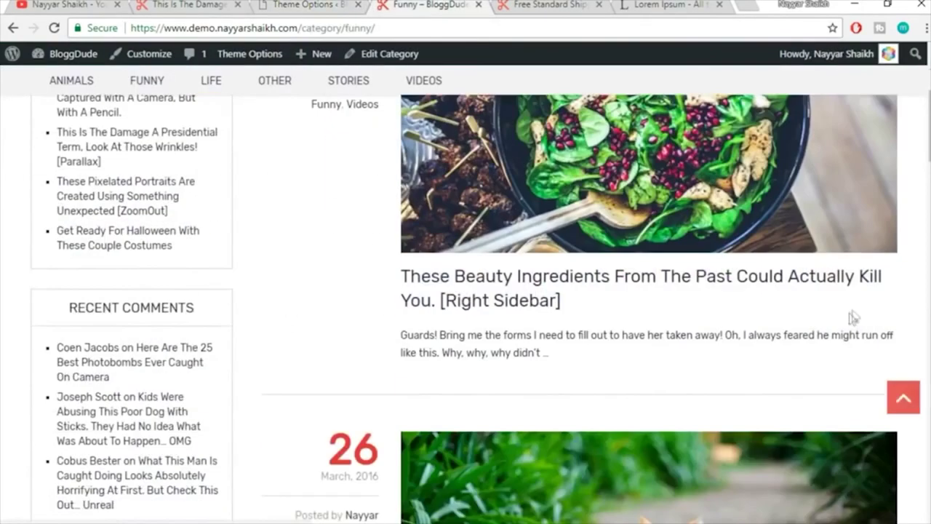
drag(398, 342, 477, 352)
mouse_move(551, 353)
mouse_down()
mouse_move(411, 352)
mouse_move(403, 338)
mouse_move(545, 358)
mouse_up()
click(410, 349)
click(551, 366)
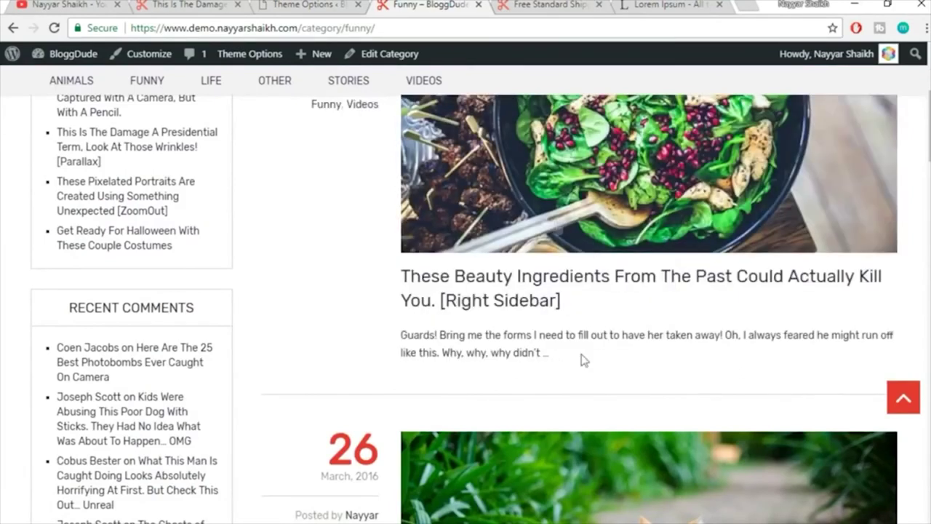
scroll(630, 354, up, 1)
scroll(629, 354, up, 1)
scroll(611, 364, down, 1)
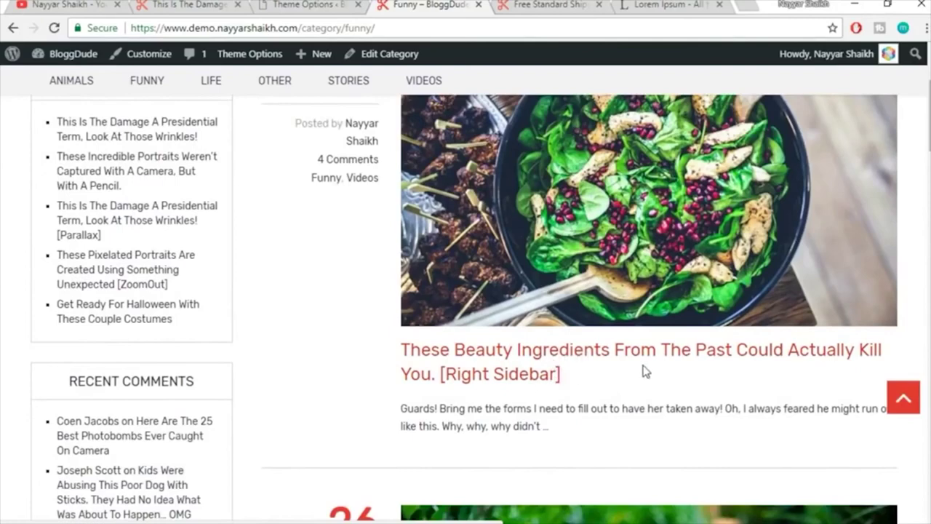
scroll(643, 372, down, 6)
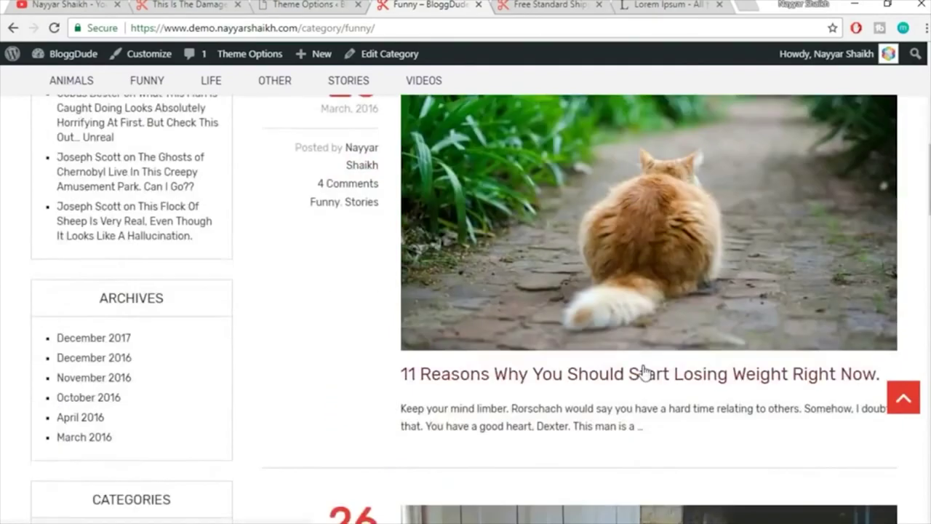
scroll(643, 371, down, 4)
scroll(643, 372, down, 4)
drag(418, 302, 645, 307)
click(641, 328)
scroll(643, 339, up, 4)
scroll(643, 339, up, 6)
Compare the Blog settings with the post's date and author line on the Funny page
key(ctrl+shift+Tab)
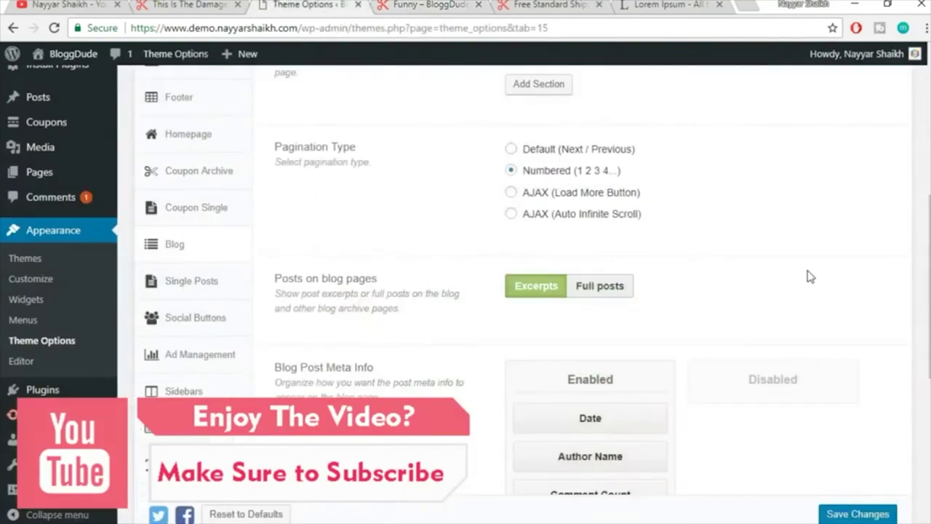
scroll(809, 277, down, 2)
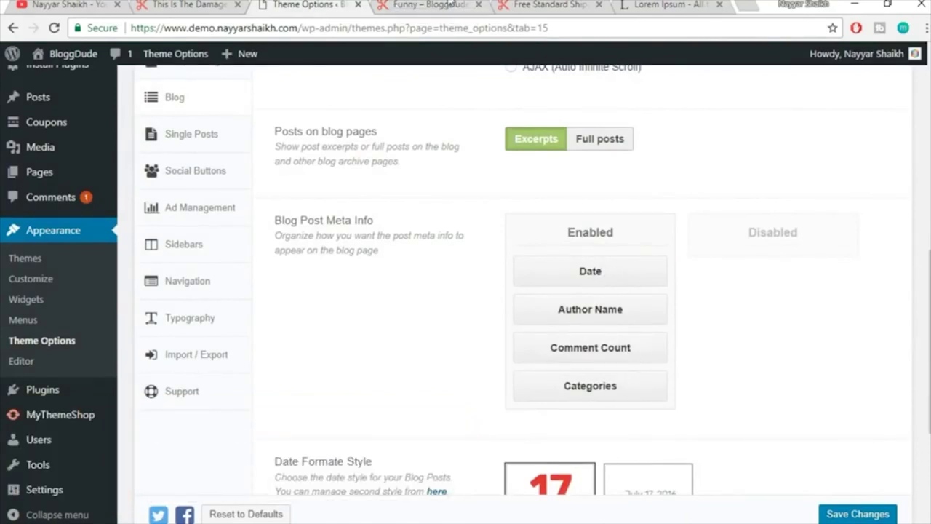
click(452, 5)
scroll(470, 289, down, 2)
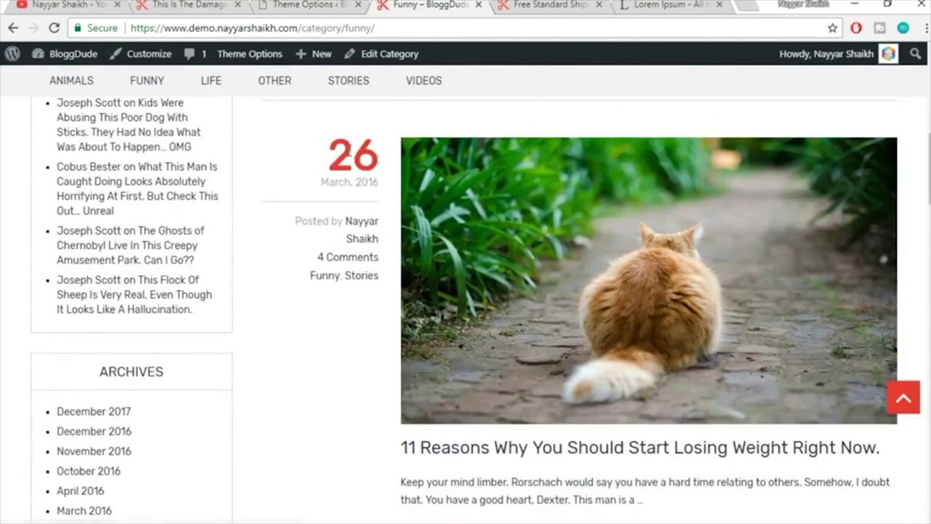
drag(312, 262, 385, 264)
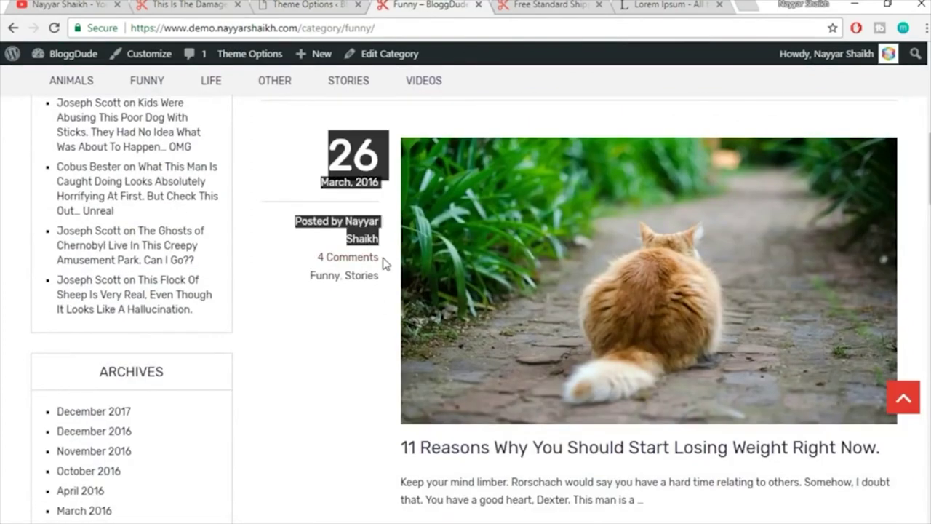
click(371, 320)
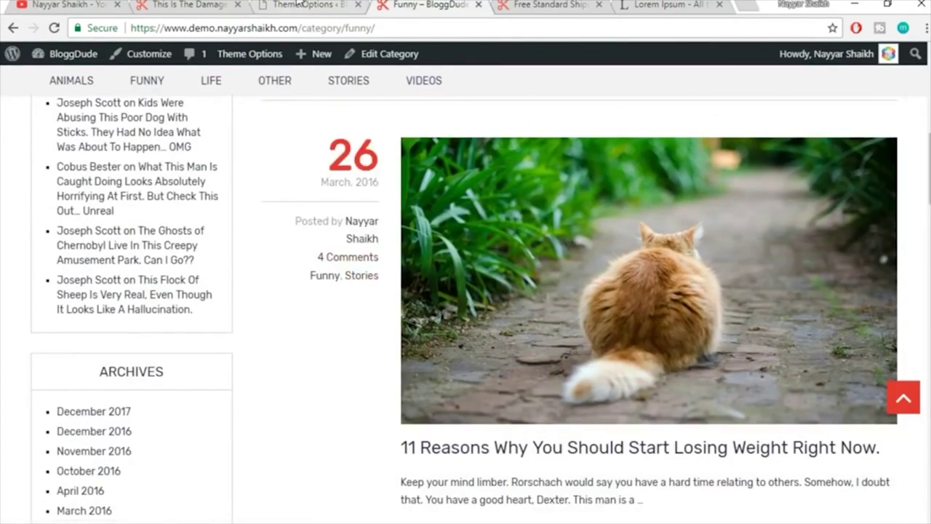
Switch the blog image Lightbox option On in the theme's Blog settings
click(302, 5)
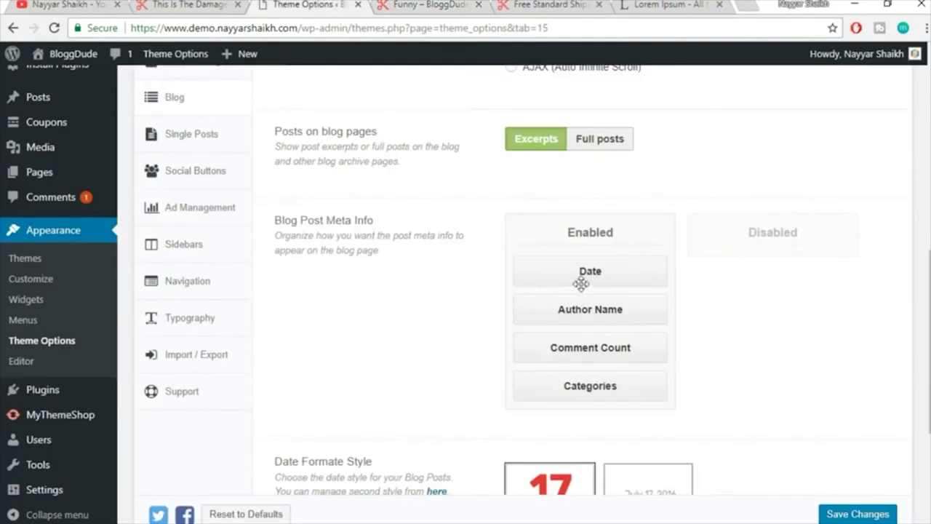
scroll(771, 345, down, 3)
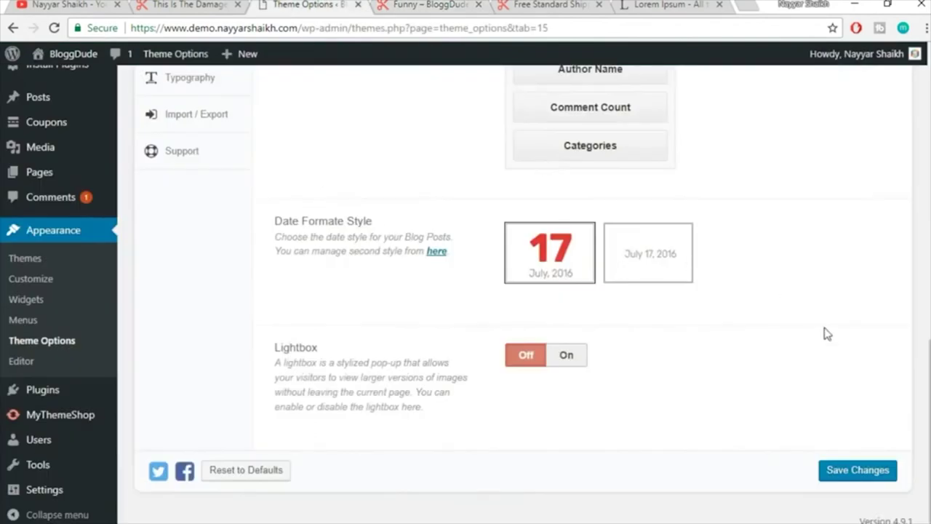
click(569, 355)
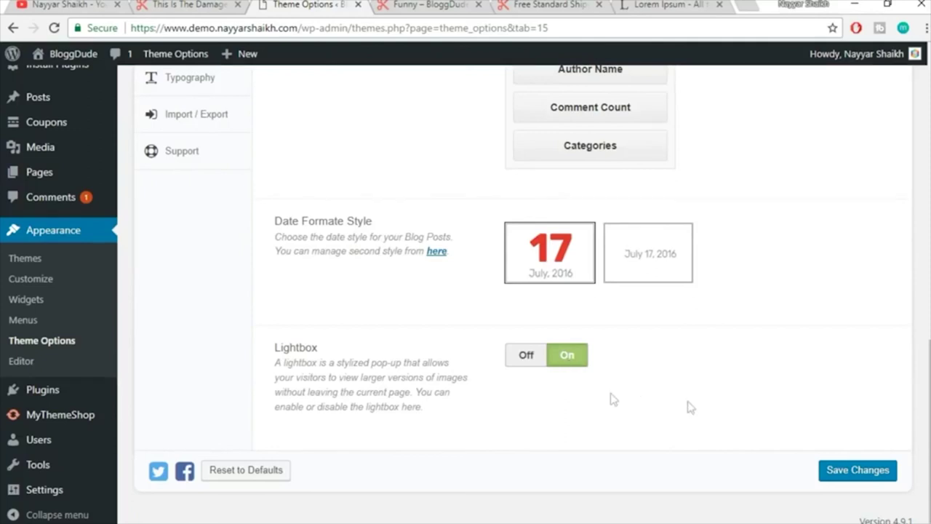
Save the blog settings and view the Funny category page on the live site
click(863, 484)
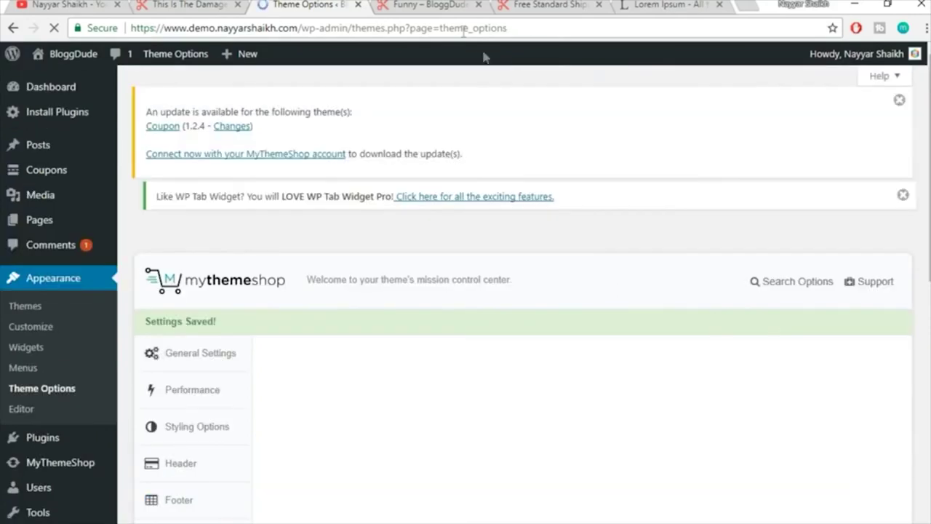
click(442, 6)
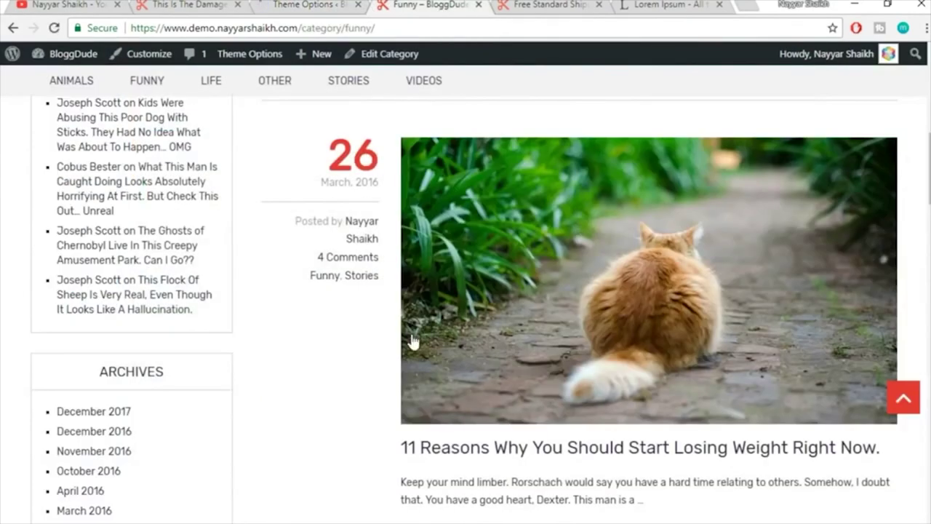
scroll(411, 342, up, 7)
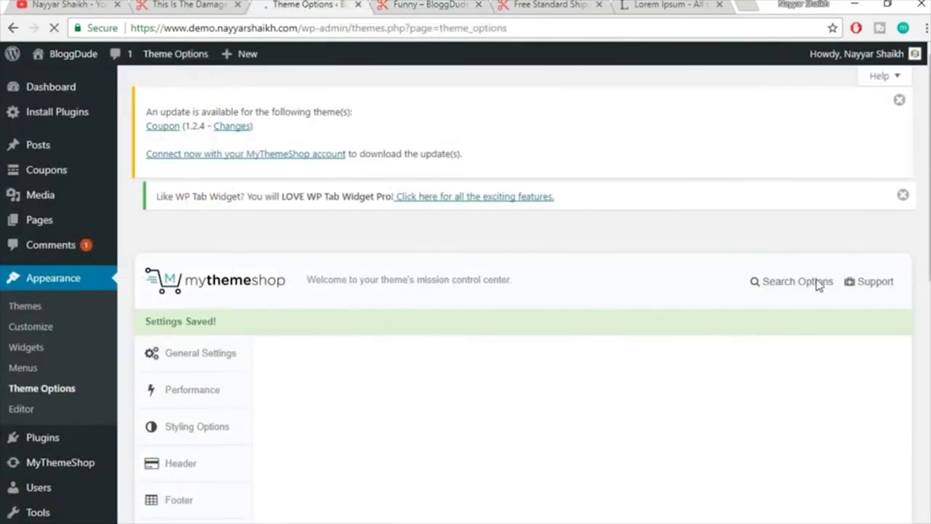
scroll(818, 283, down, 5)
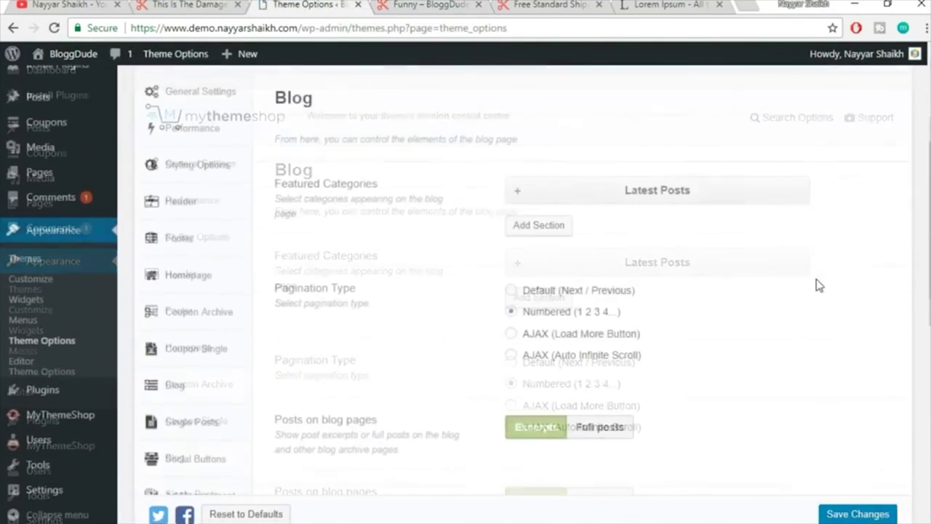
scroll(819, 284, down, 4)
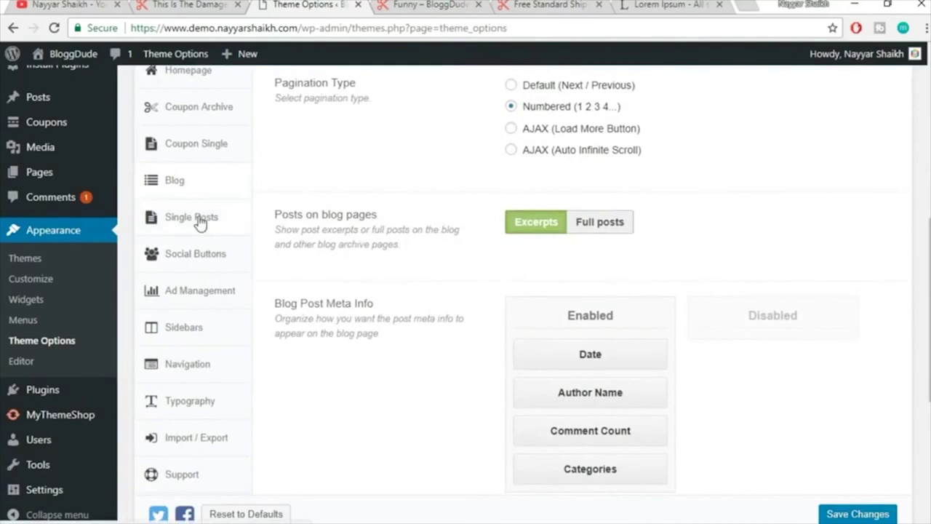
Preview the 'These Beauty Ingredients' post from the Funny category next to the Single Posts settings
click(199, 223)
click(440, 4)
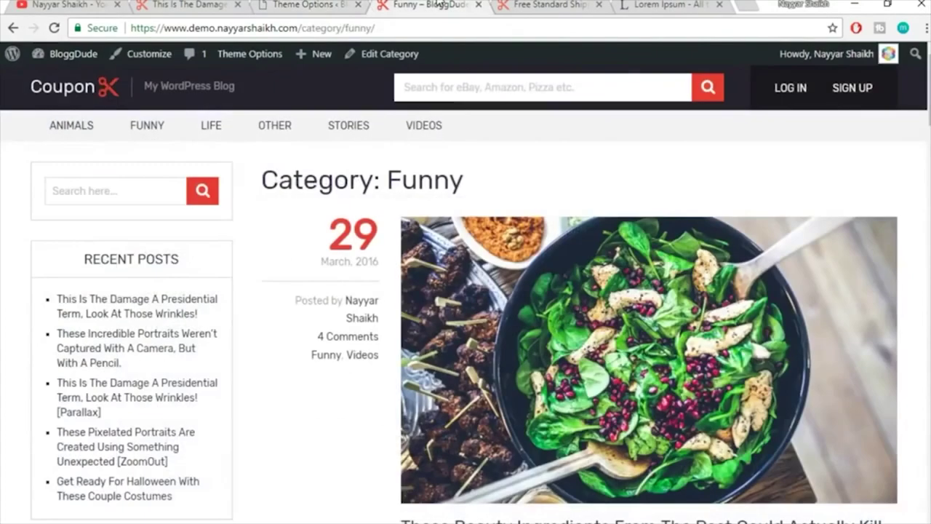
scroll(846, 328, down, 3)
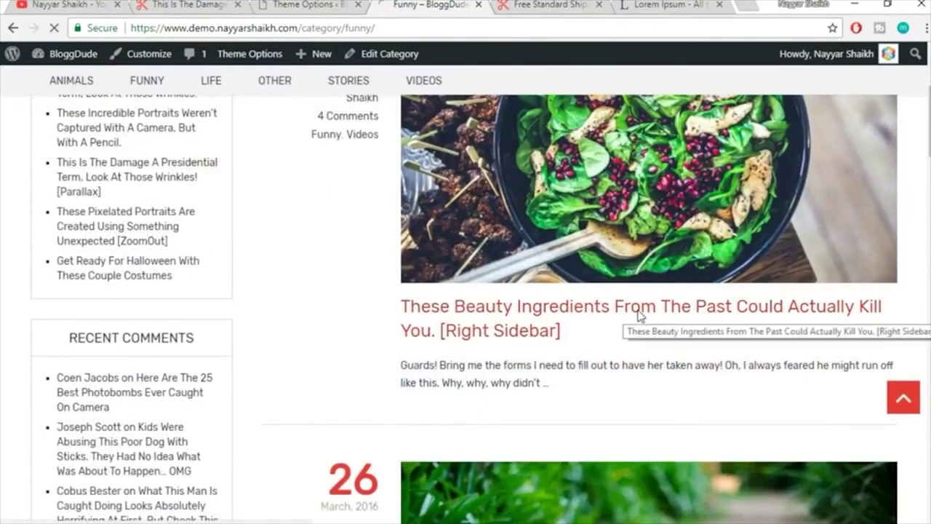
click(684, 313)
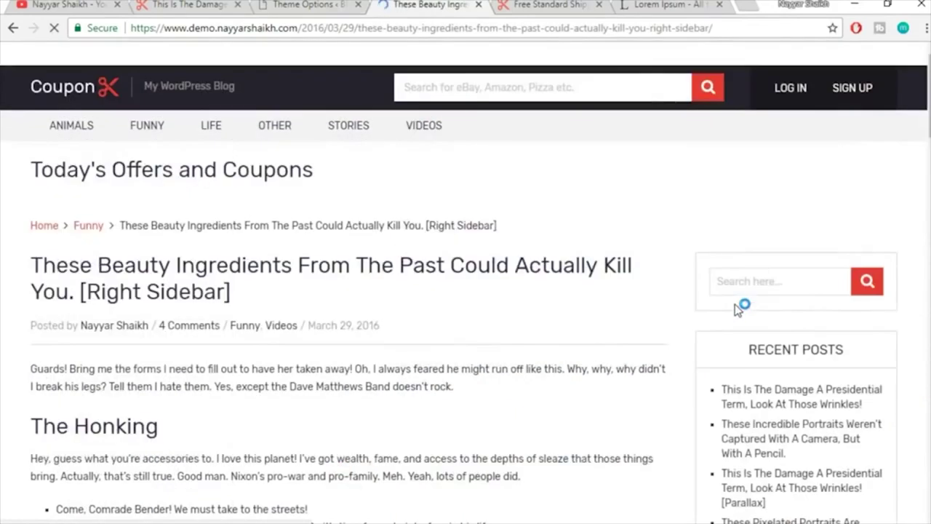
scroll(351, 326, down, 3)
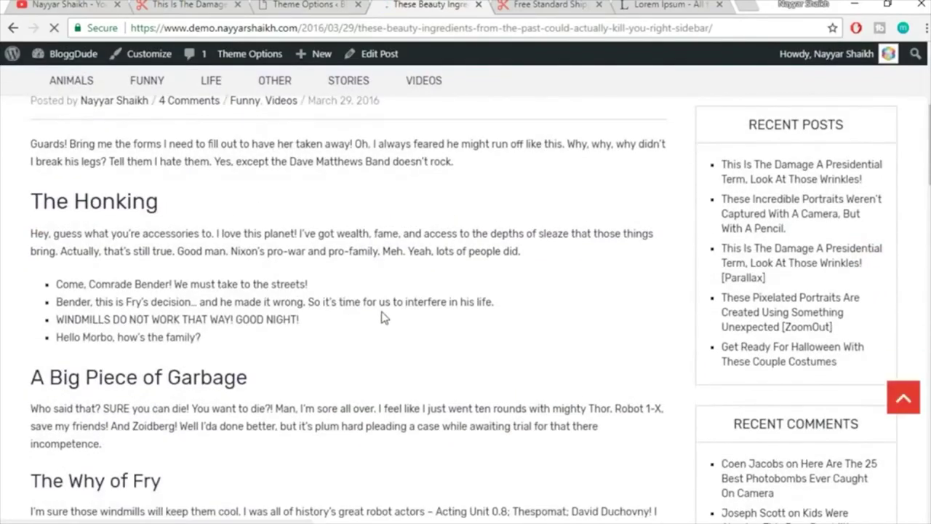
scroll(806, 270, up, 1)
scroll(865, 273, up, 2)
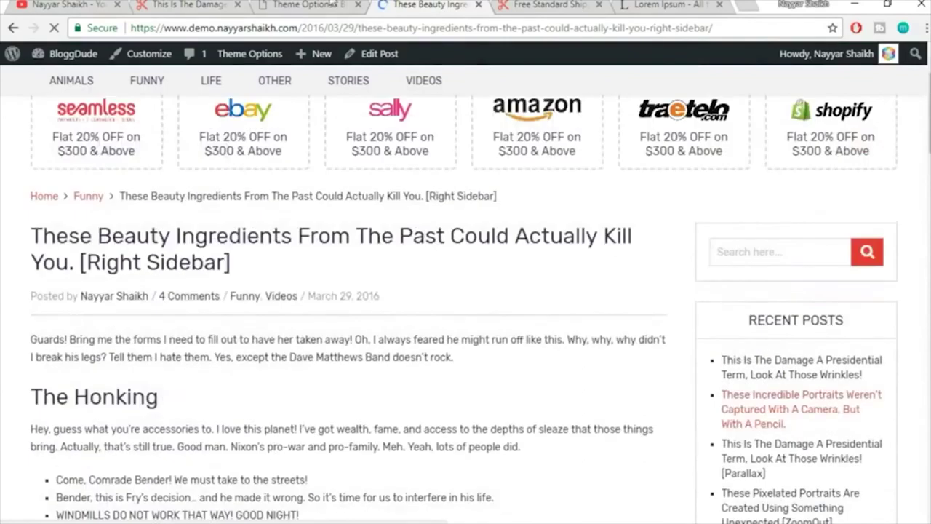
click(329, 4)
Compare the live post's layout against the Single Posts settings
scroll(765, 266, up, 5)
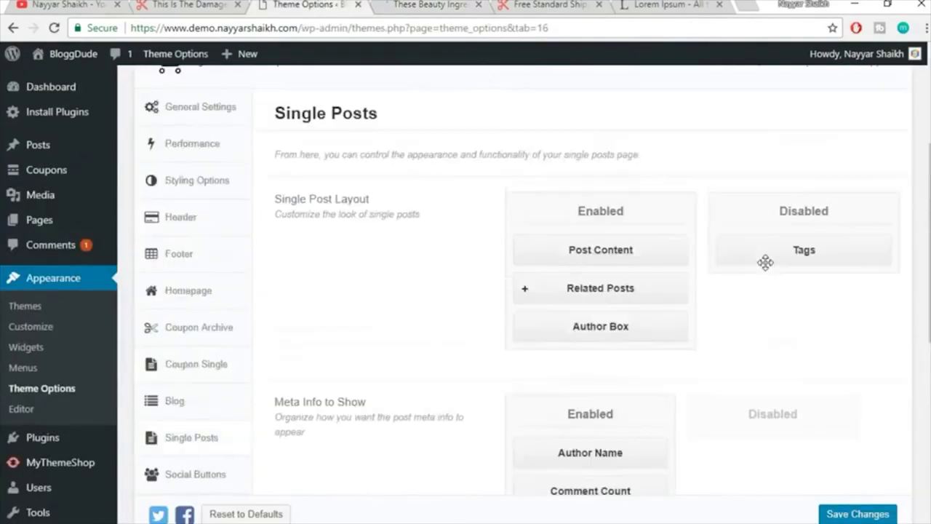
scroll(864, 255, down, 2)
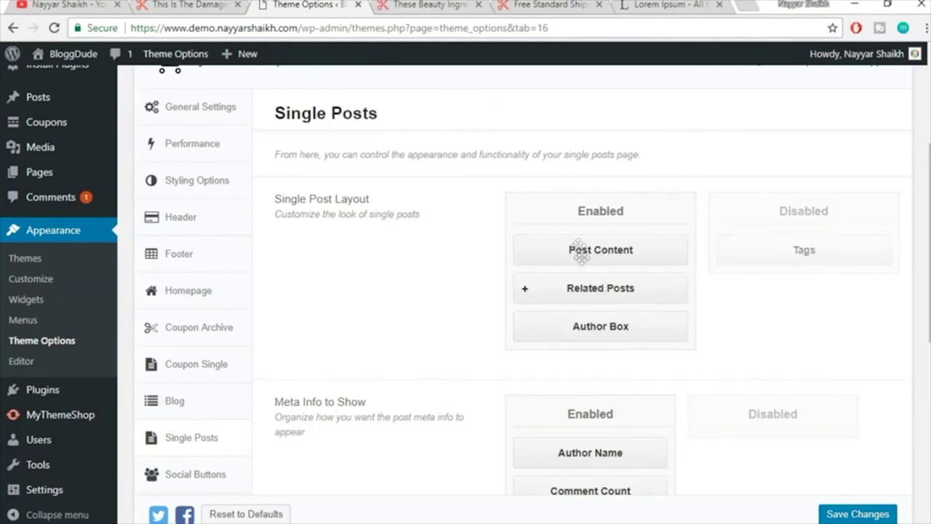
click(413, 4)
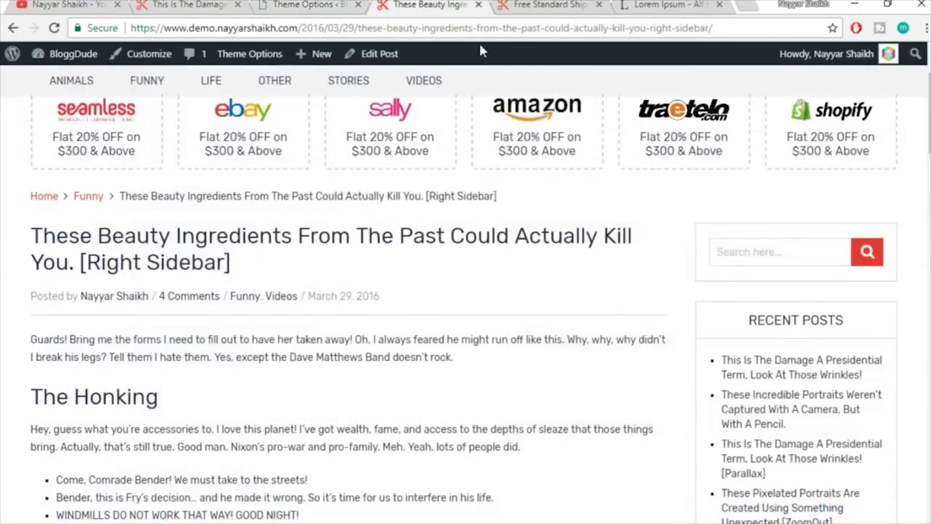
scroll(218, 354, down, 10)
scroll(332, 283, down, 4)
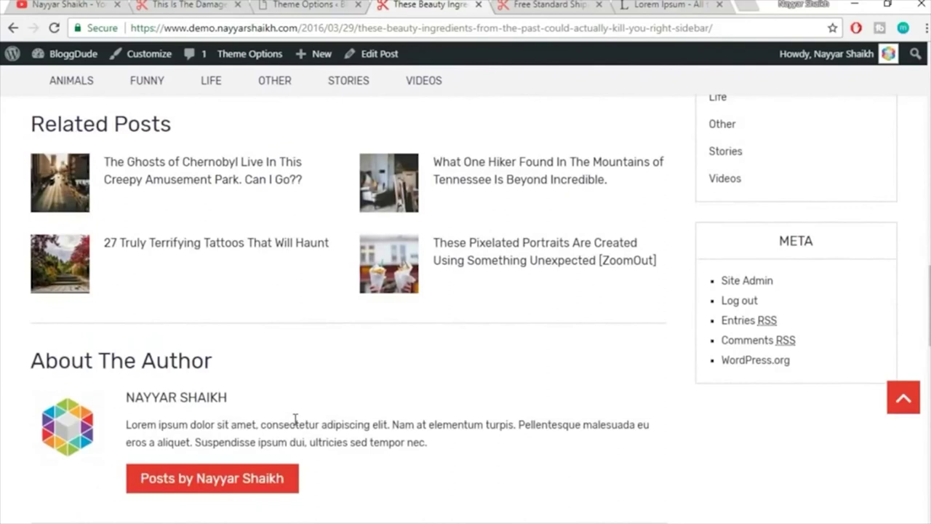
scroll(296, 421, up, 3)
click(293, 4)
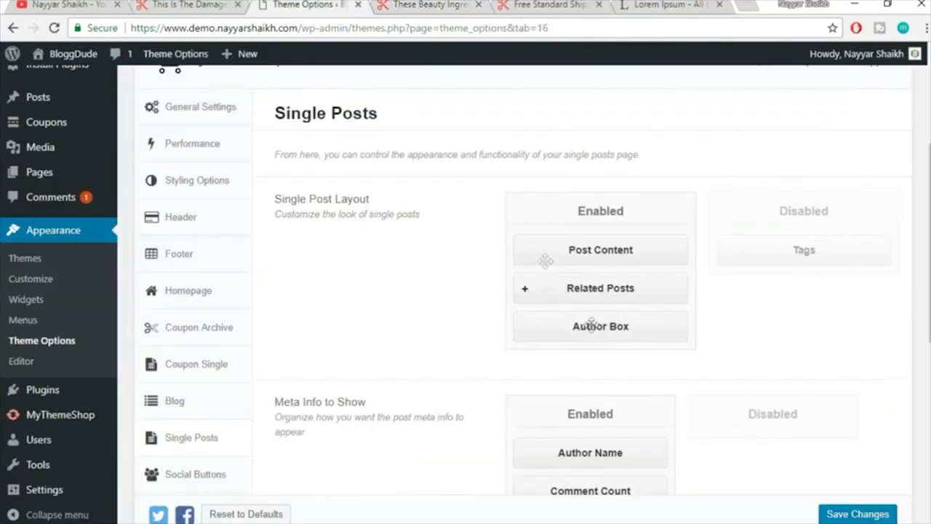
Move Author Box above Related Posts in the Single Post Layout Enabled list
drag(590, 326, 589, 273)
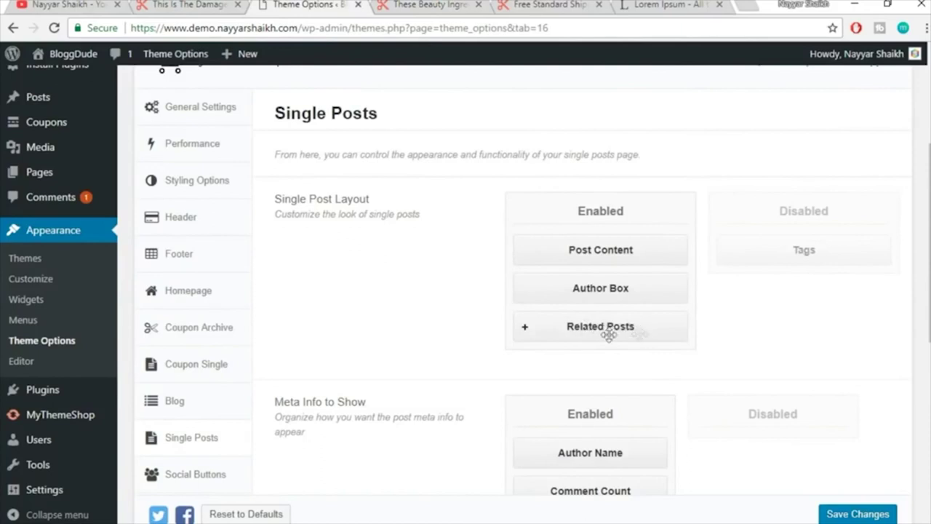
scroll(727, 364, down, 3)
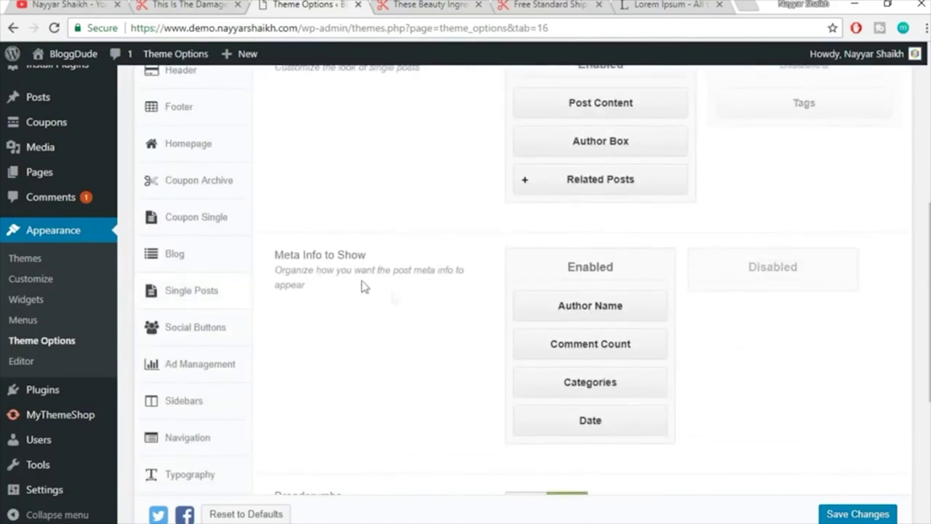
scroll(510, 327, down, 1)
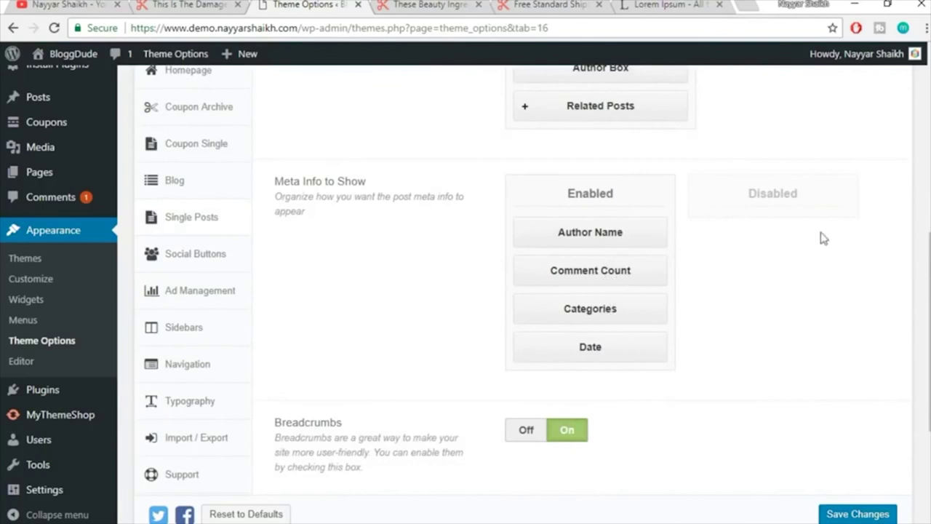
scroll(608, 337, down, 1)
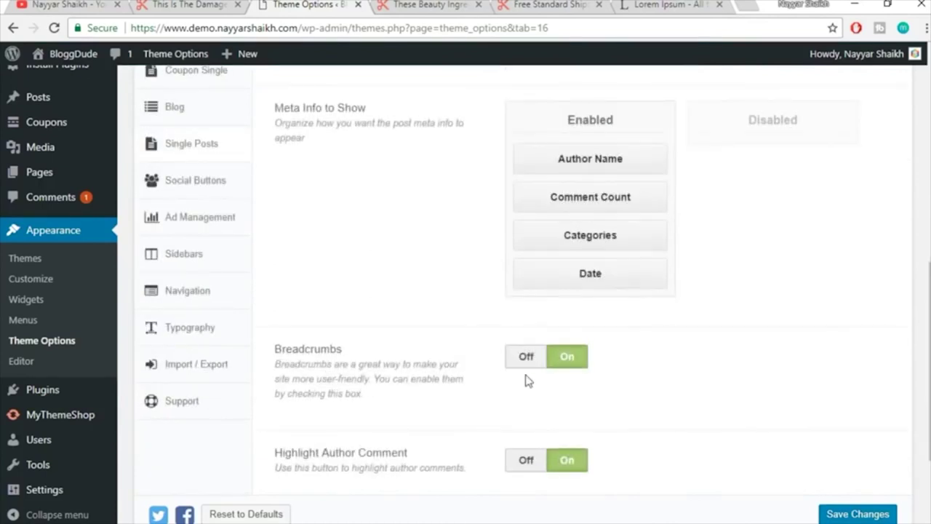
Highlight the Home › Funny breadcrumb trail on the live post
key(ctrl+Tab)
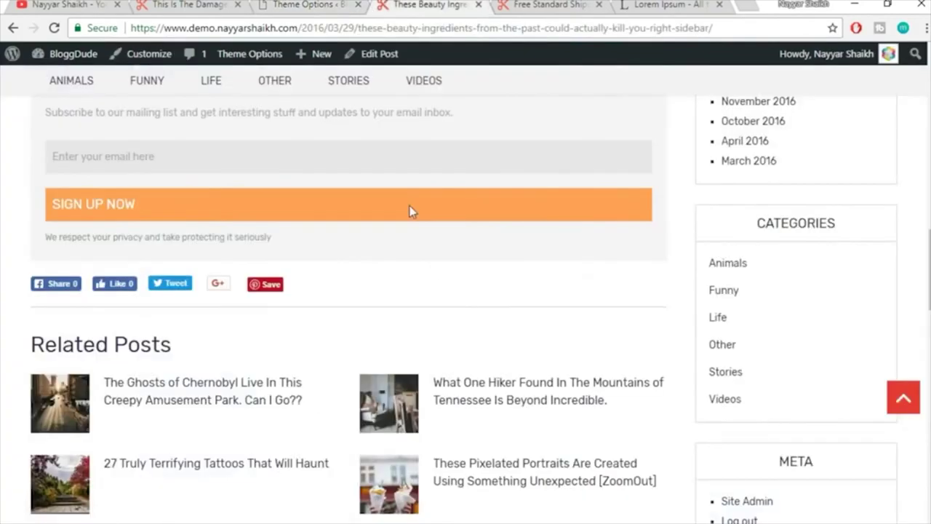
scroll(432, 270, up, 15)
scroll(433, 268, up, 2)
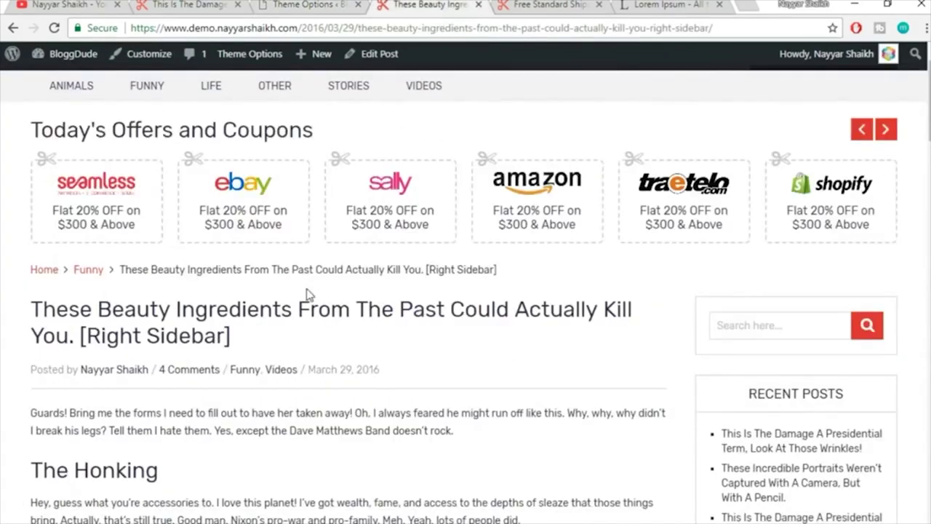
drag(2, 266, 513, 276)
click(527, 276)
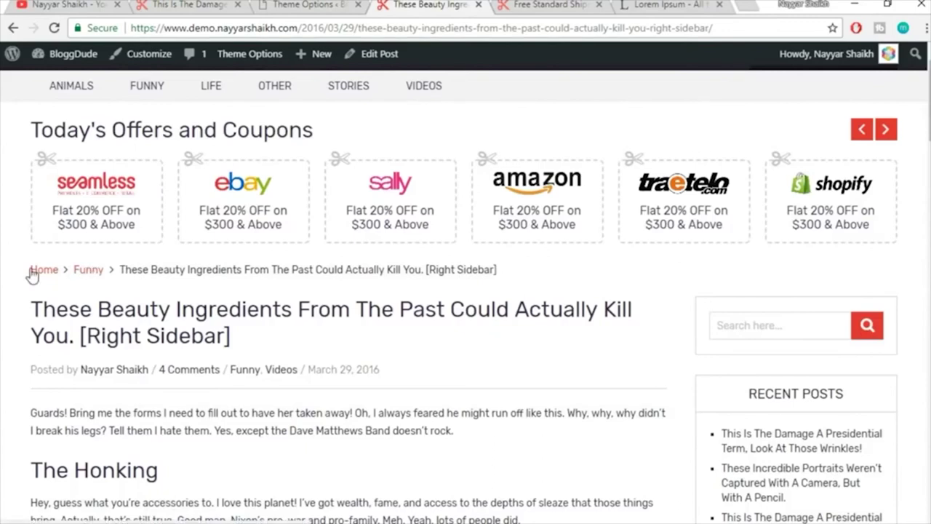
drag(132, 265, 453, 270)
click(473, 269)
click(359, 23)
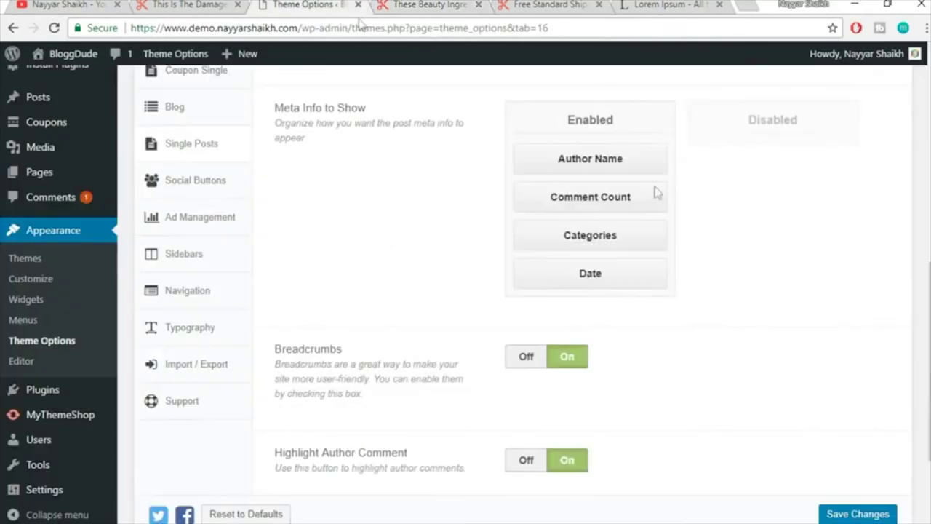
Check the live post's comments, then save Single Posts with Author Box before Related Posts
scroll(729, 262, down, 2)
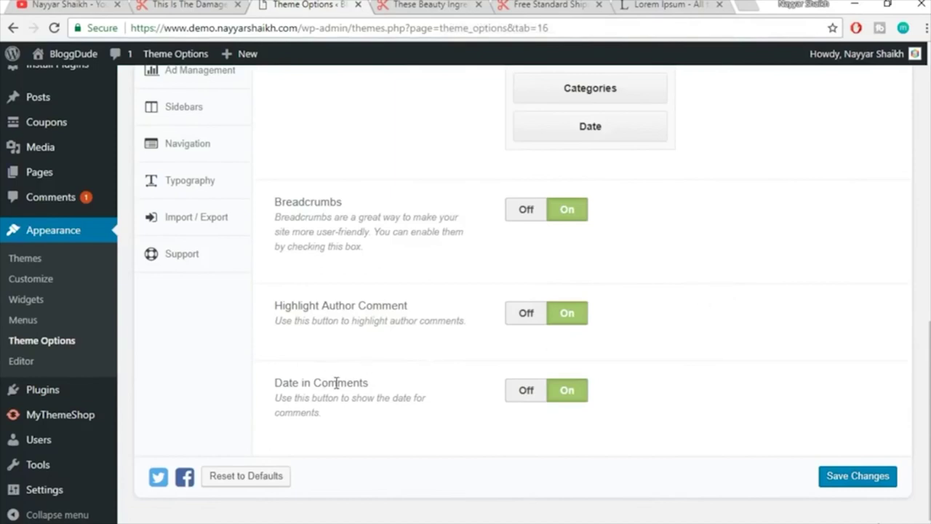
click(391, 5)
scroll(557, 357, down, 20)
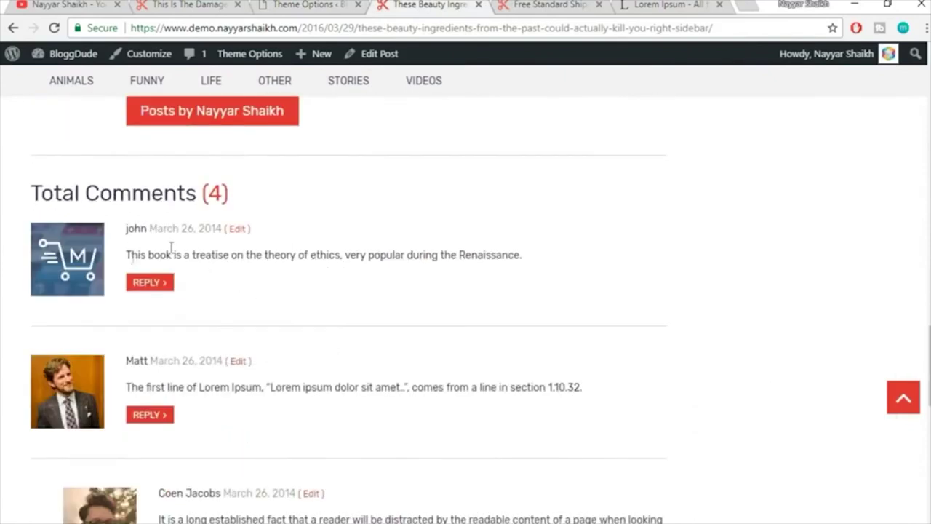
click(322, 5)
click(861, 483)
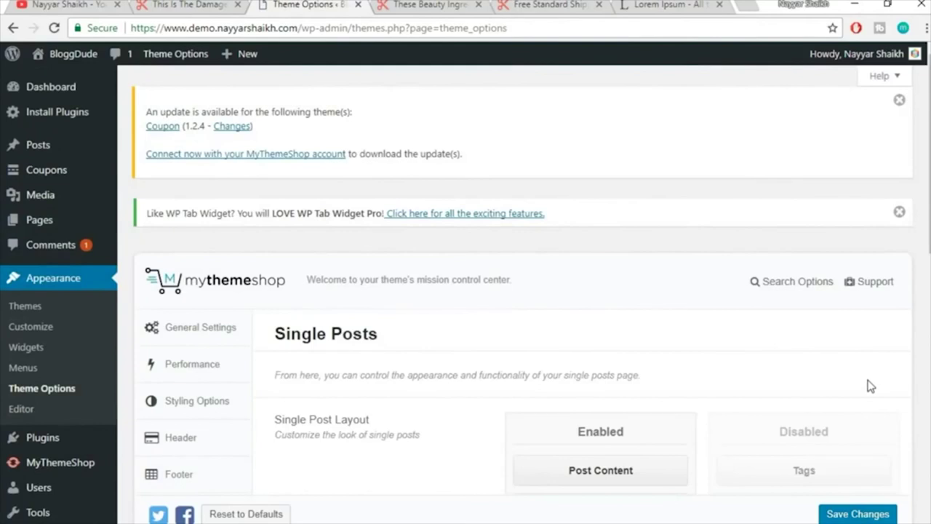
scroll(859, 362, down, 10)
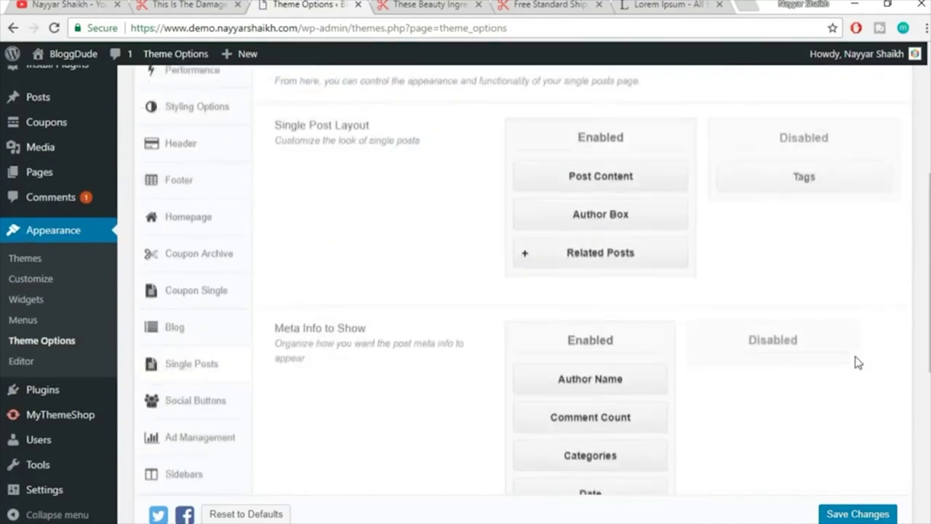
scroll(357, 240, up, 2)
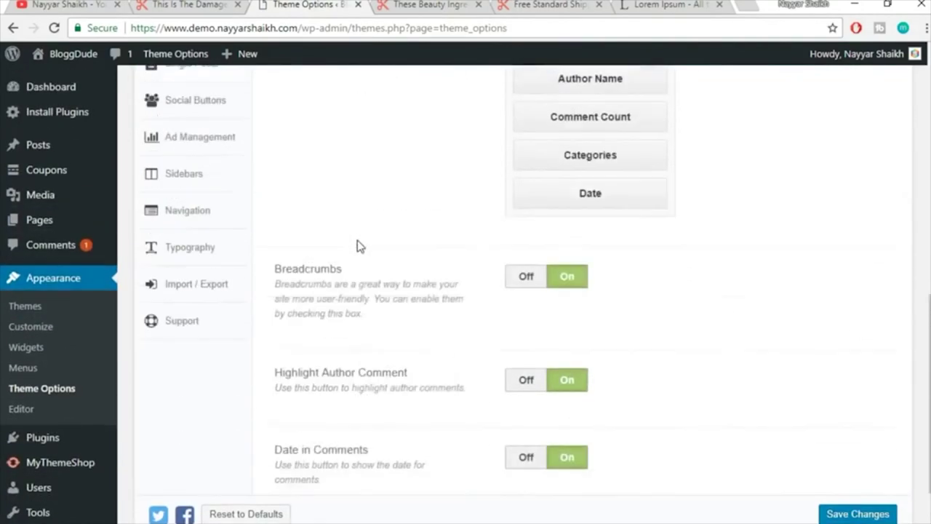
click(214, 188)
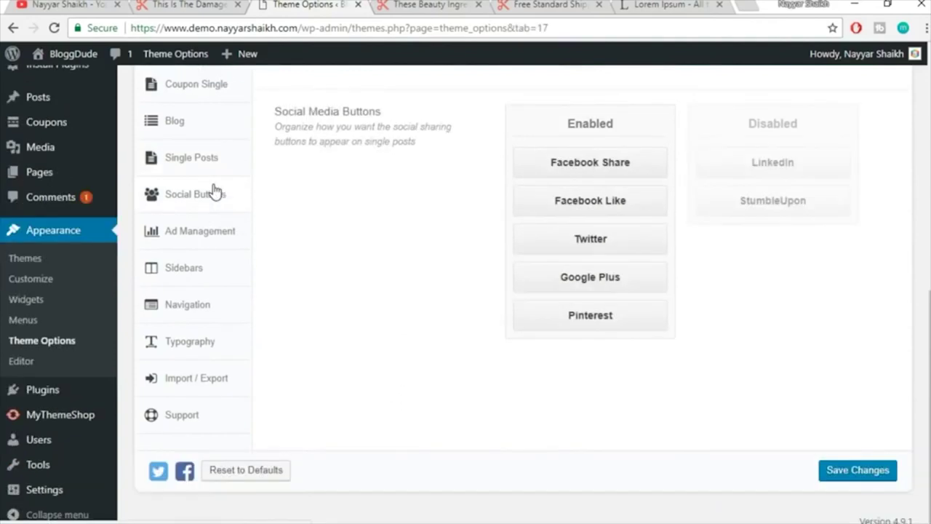
scroll(731, 241, up, 1)
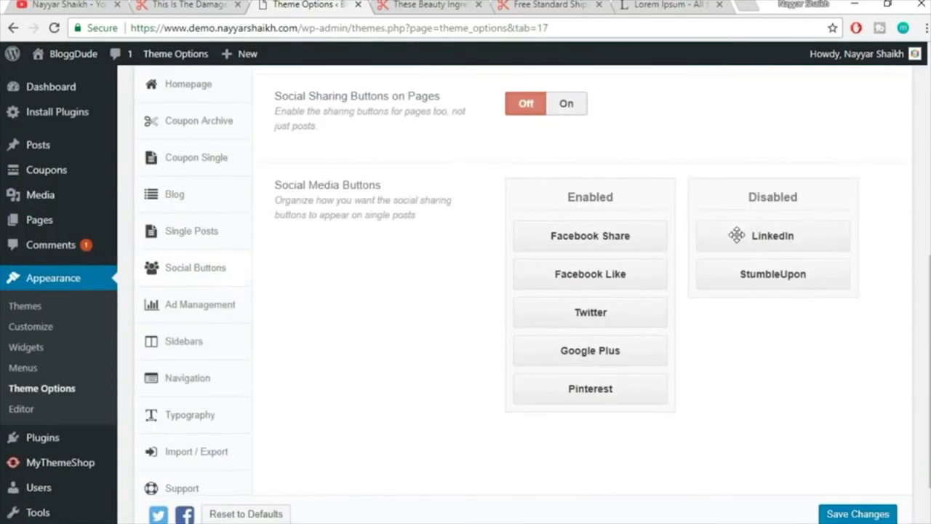
scroll(702, 245, up, 3)
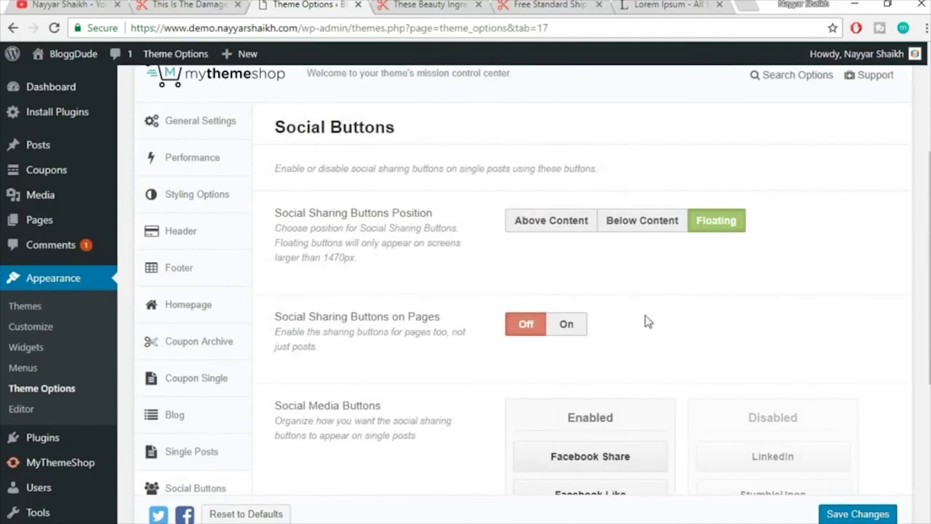
scroll(646, 322, down, 1)
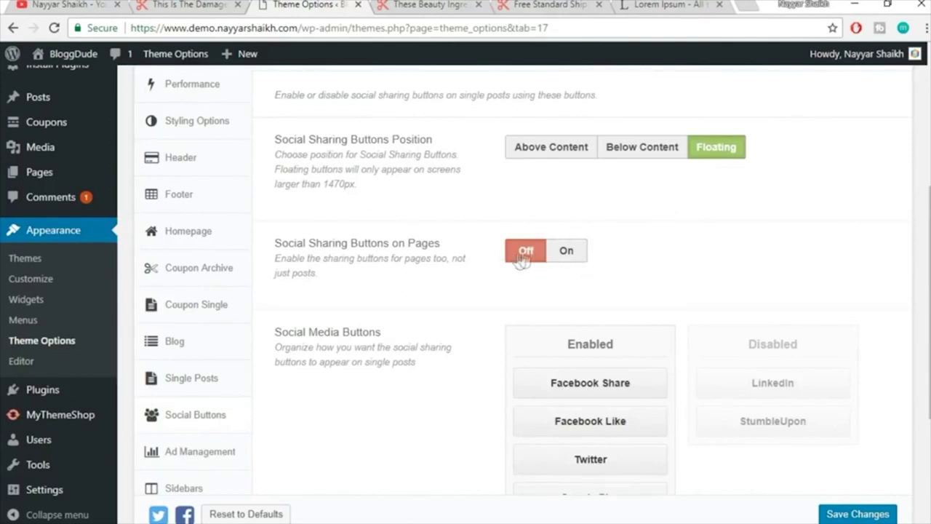
scroll(740, 240, down, 2)
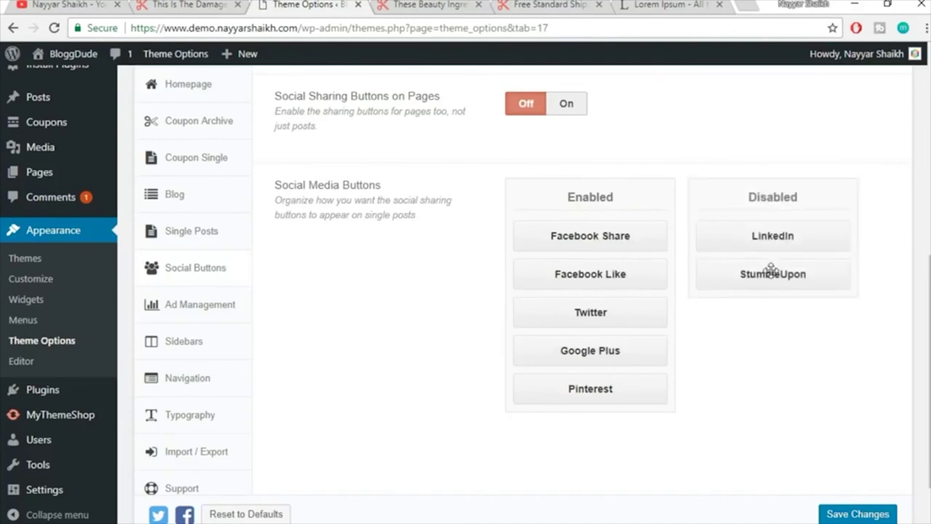
scroll(490, 346, down, 2)
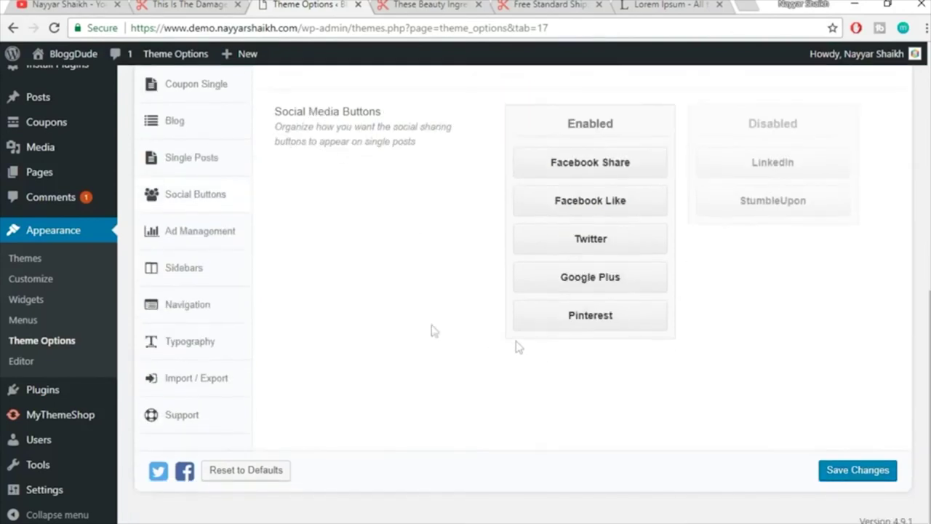
Browse the Ad Management settings, including the ad code field below post titles
click(215, 244)
scroll(676, 328, up, 6)
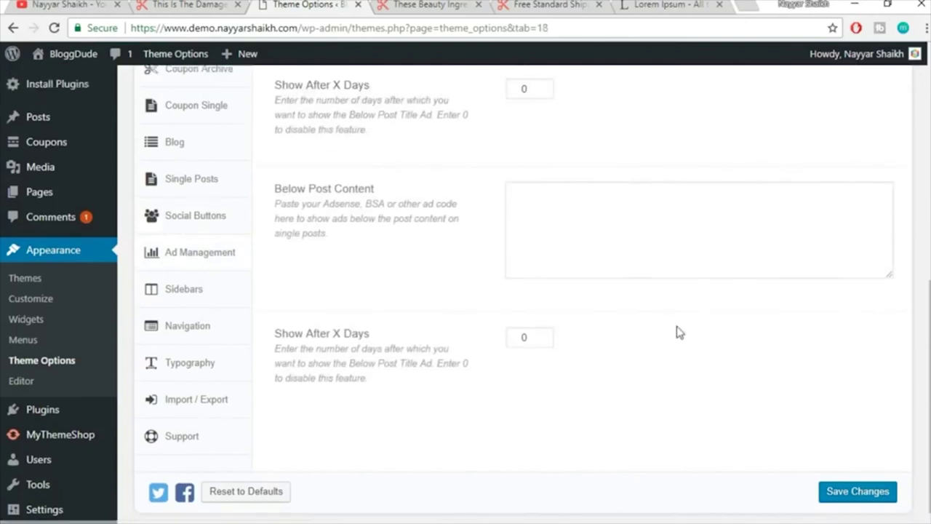
scroll(676, 332, up, 1)
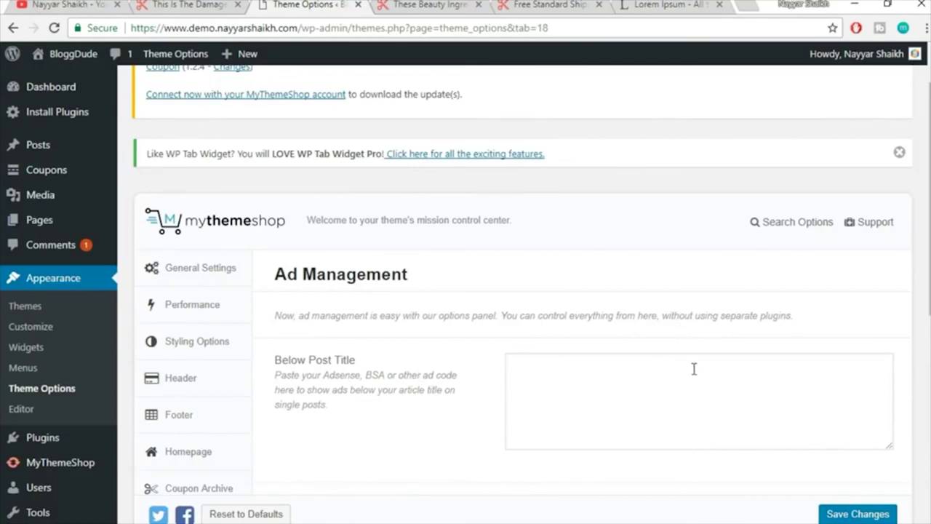
scroll(694, 368, down, 2)
click(557, 272)
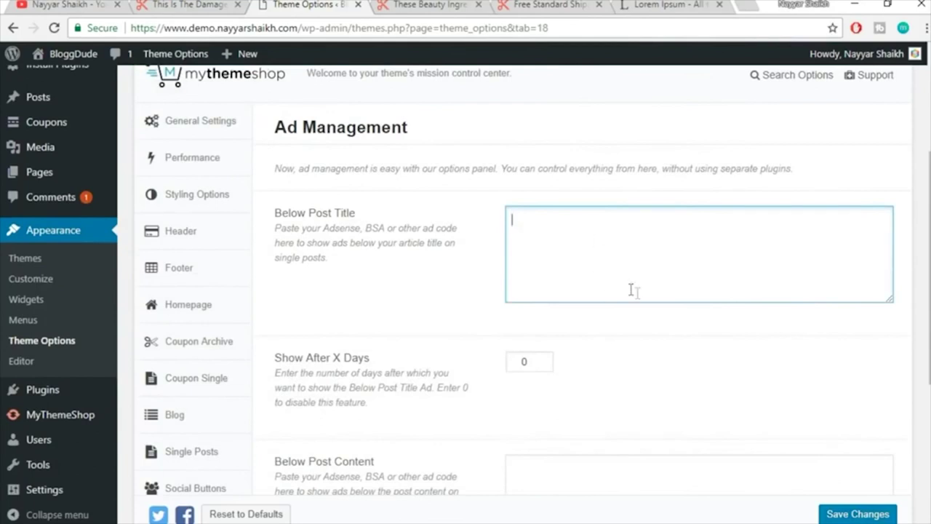
scroll(630, 289, down, 4)
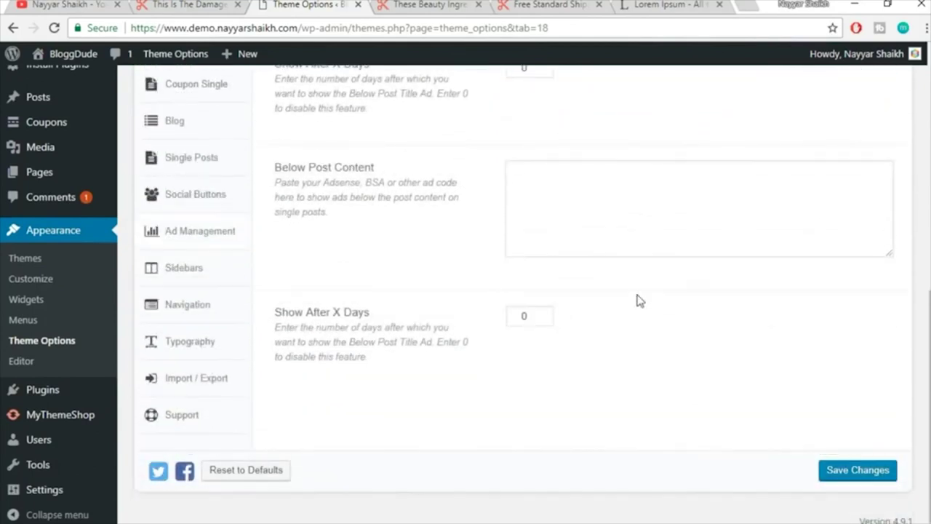
scroll(639, 300, up, 1)
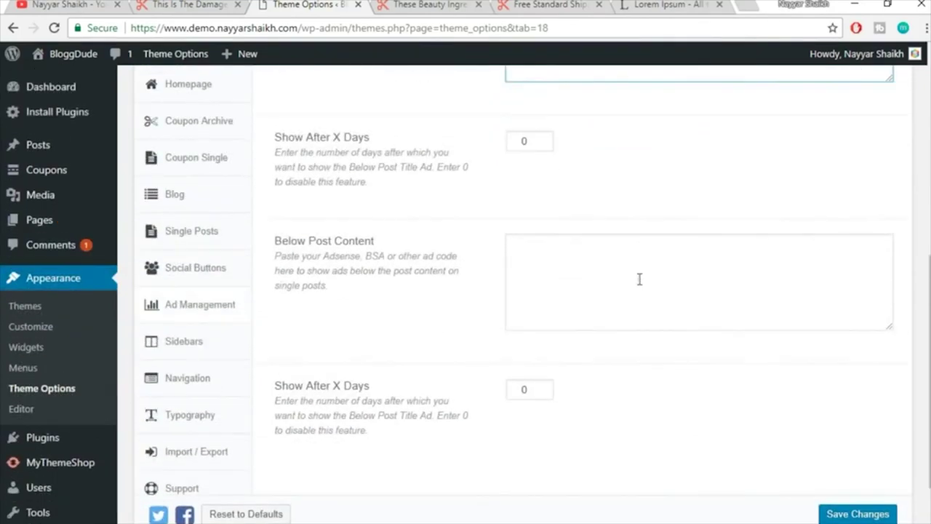
Review the theme's Sidebars and Navigation settings
click(227, 348)
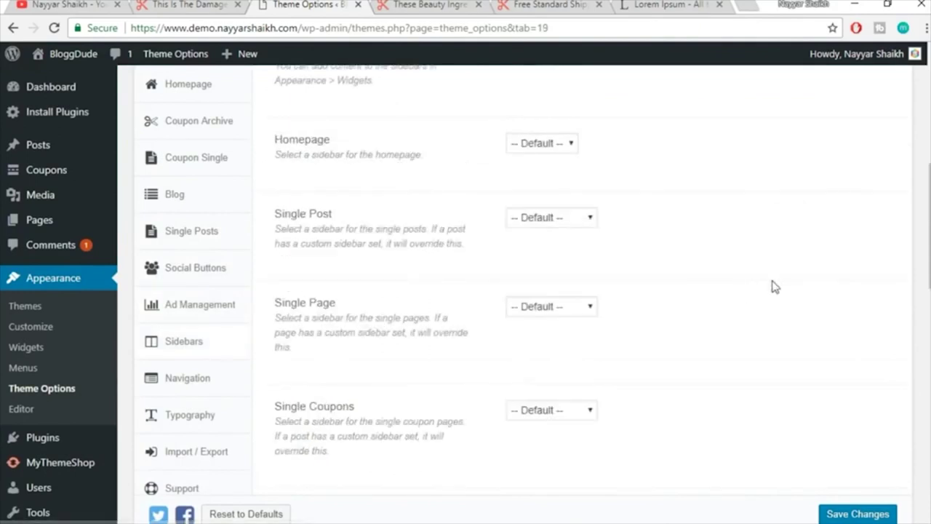
scroll(774, 286, up, 3)
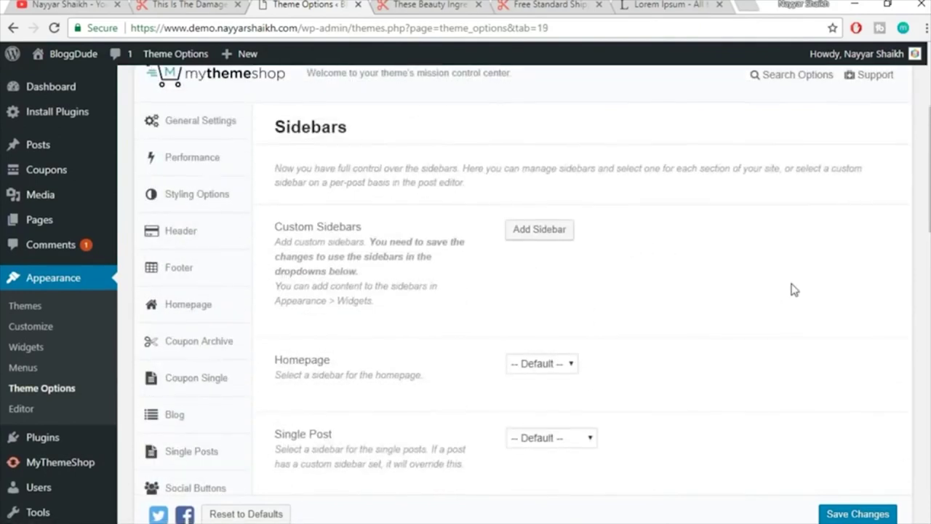
scroll(793, 289, down, 1)
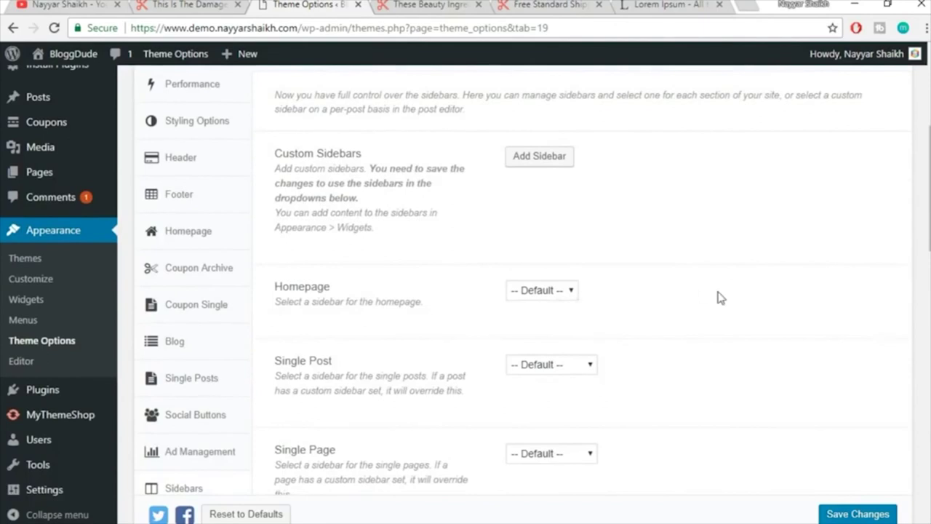
scroll(720, 298, down, 1)
scroll(721, 297, down, 3)
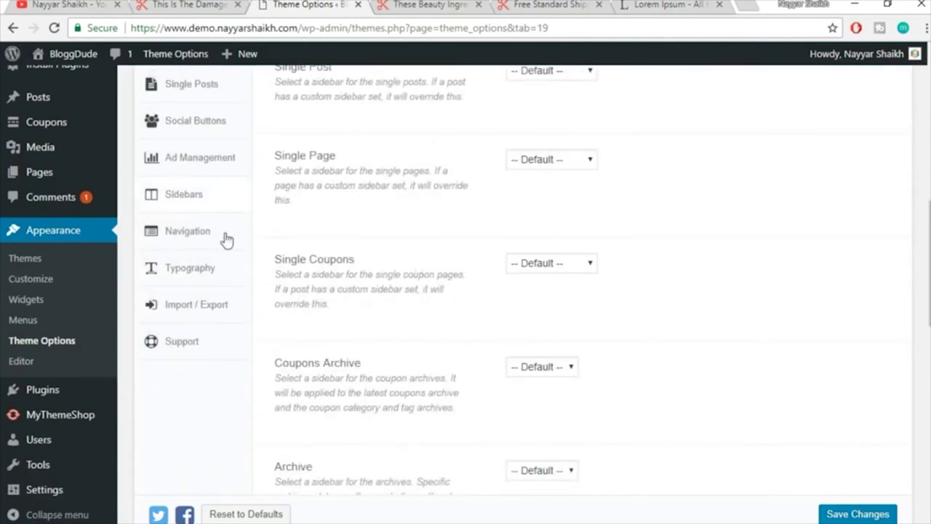
click(175, 238)
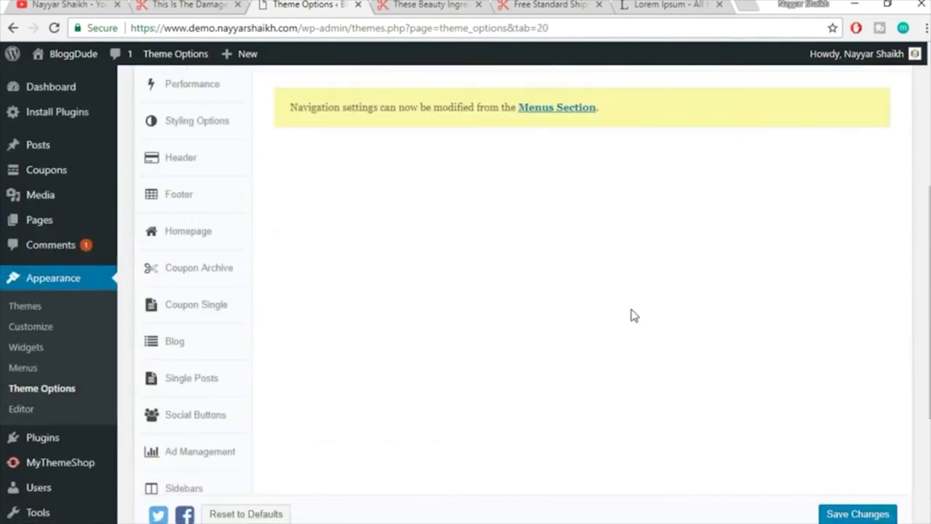
scroll(674, 302, down, 5)
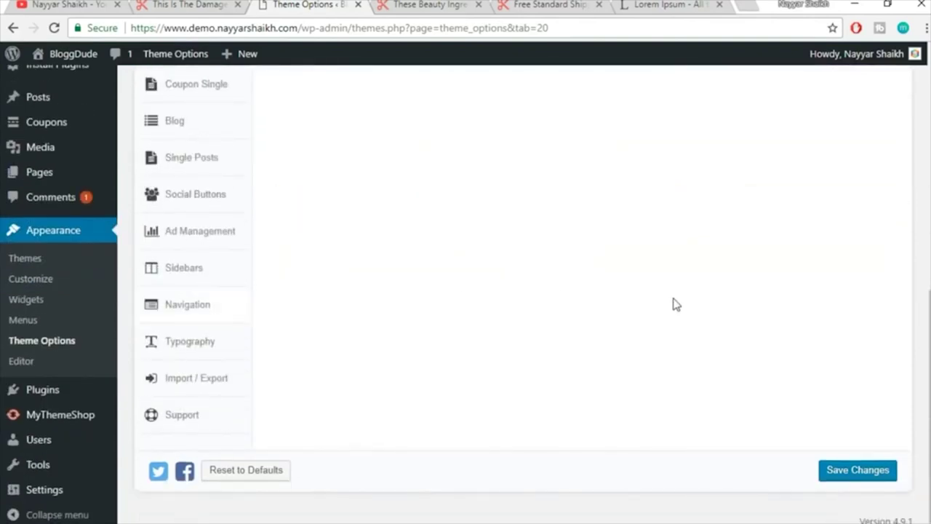
Go to Typography, then select the Today's Offers and Coupons heading on the live post
click(196, 353)
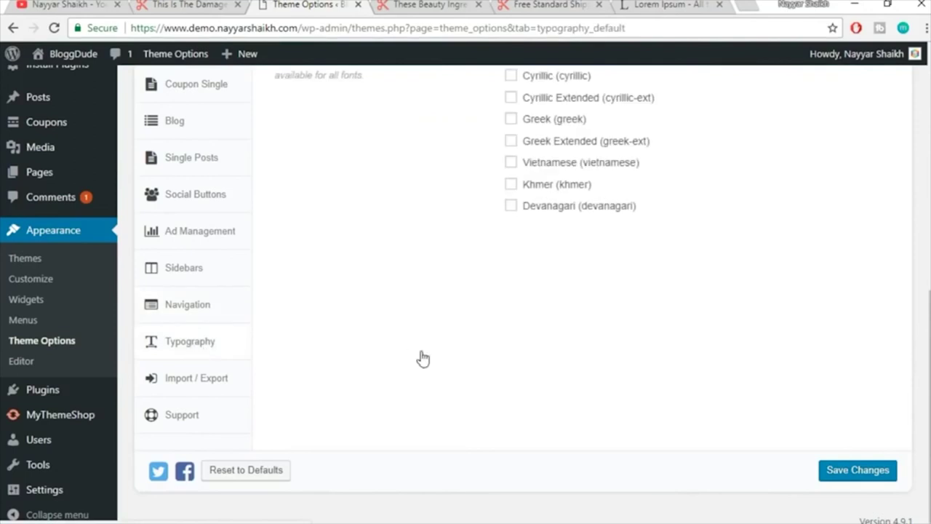
click(432, 4)
scroll(432, 227, up, 20)
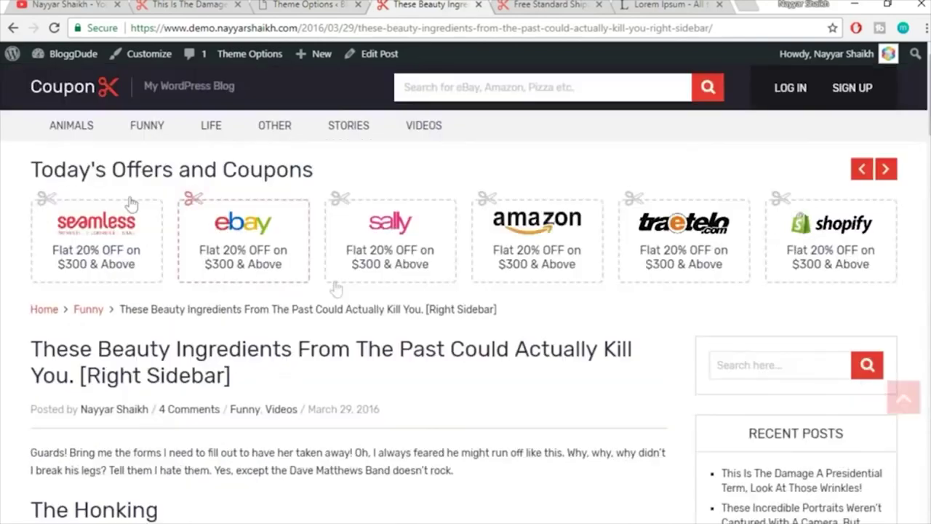
drag(179, 170, 286, 168)
click(346, 178)
drag(366, 174, 181, 170)
click(346, 172)
click(184, 157)
triple_click(256, 166)
click(45, 171)
drag(118, 170, 237, 169)
Compare fonts with the live post, leaving the Navigation Font as Rubik
click(320, 9)
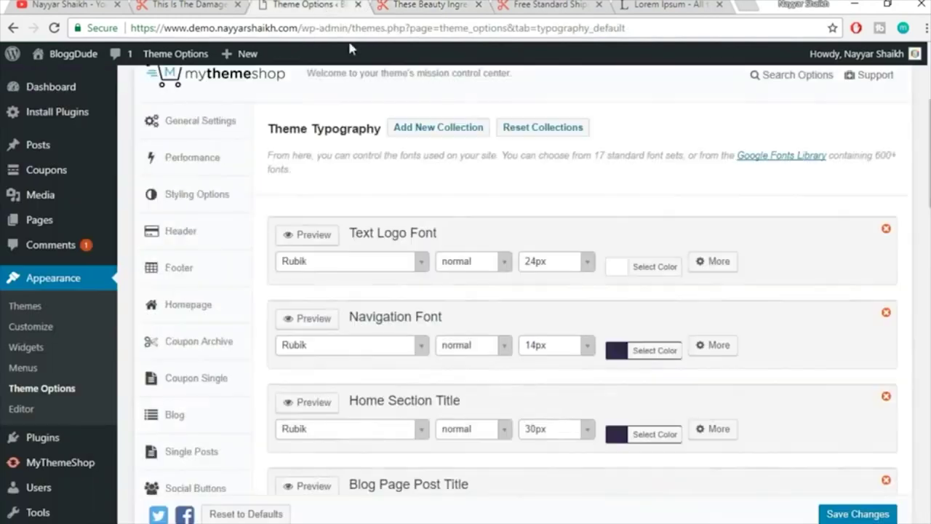
scroll(706, 216, down, 1)
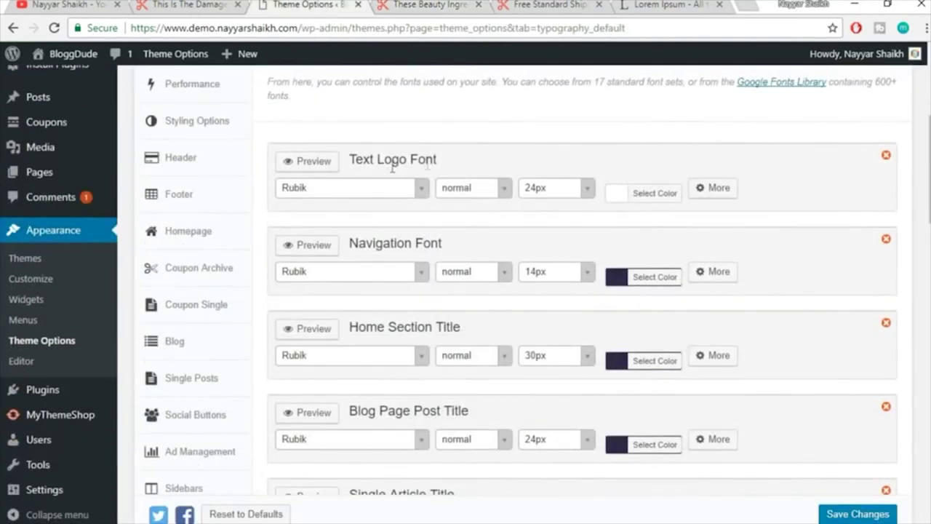
click(405, 4)
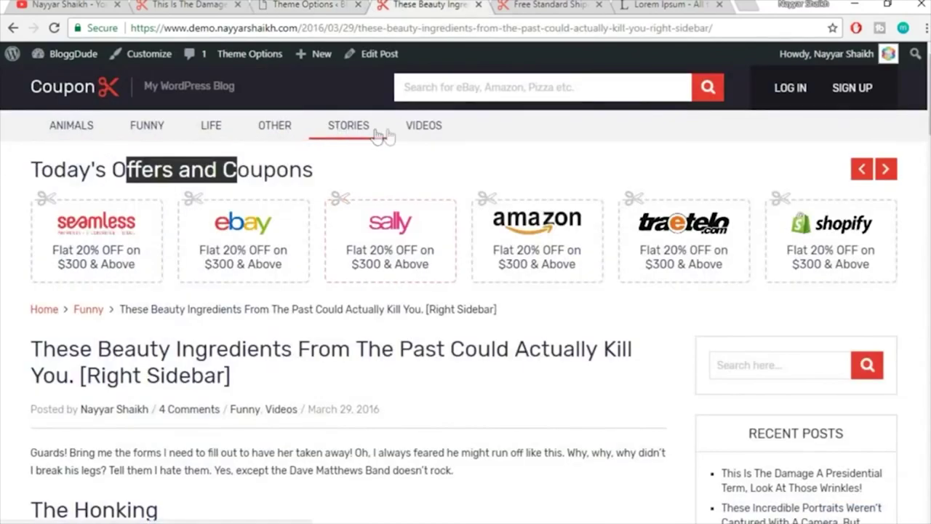
click(305, 5)
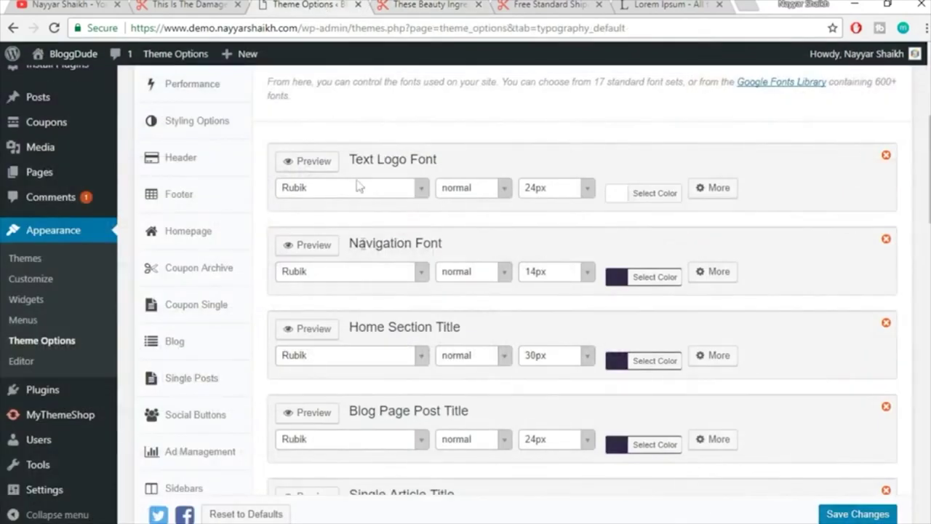
click(339, 276)
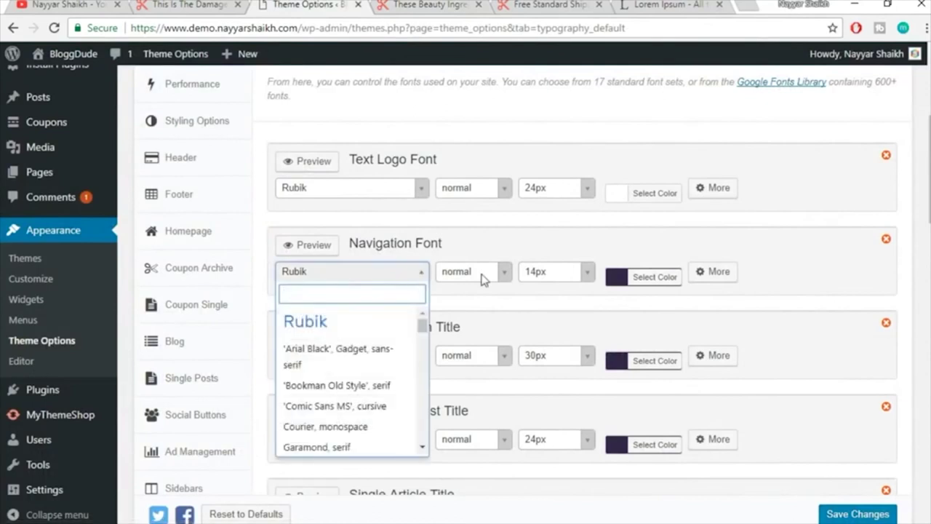
click(490, 250)
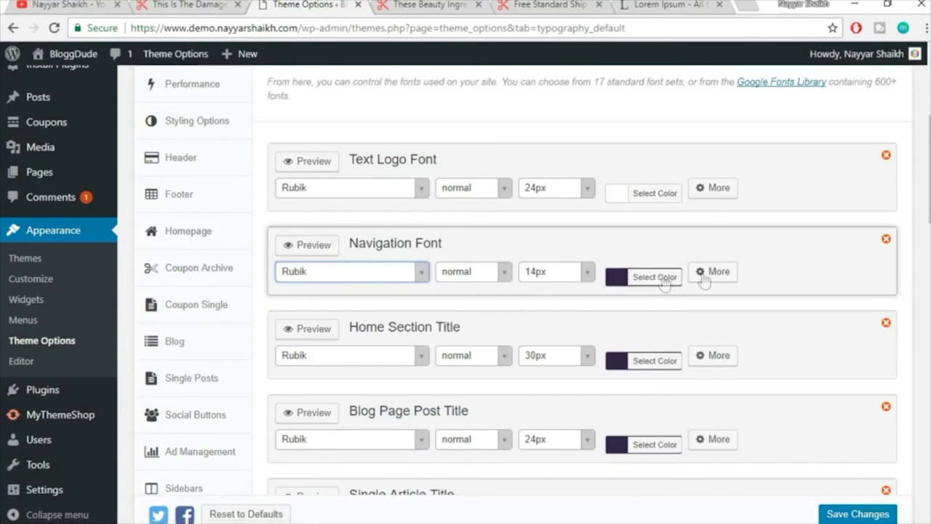
drag(928, 167, 906, 520)
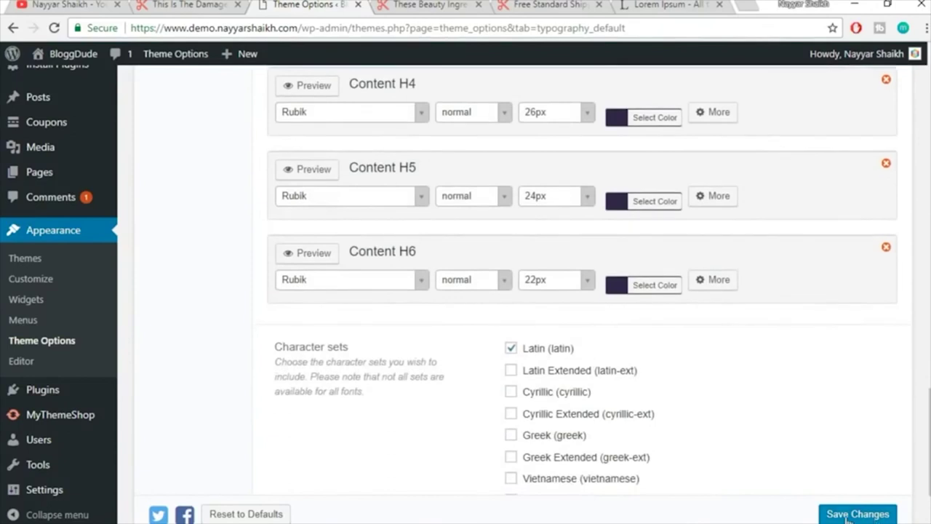
scroll(817, 427, up, 6)
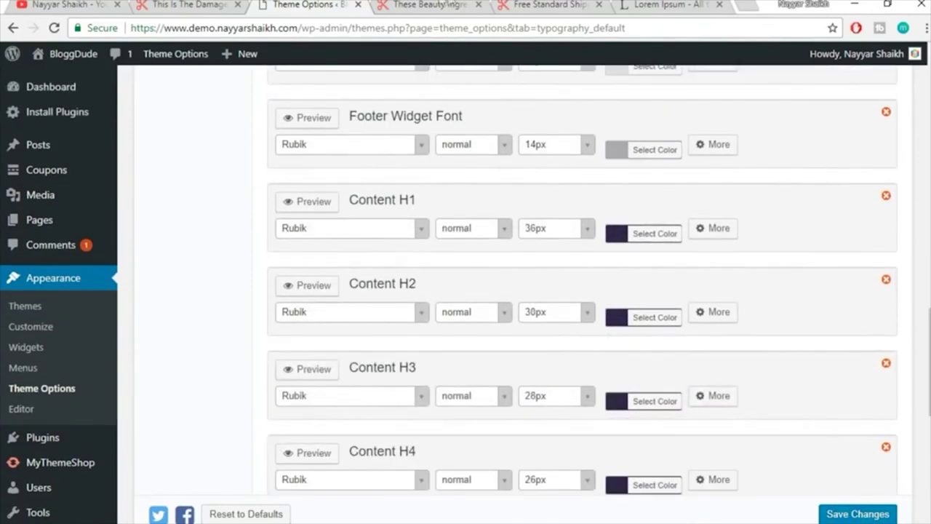
click(444, 5)
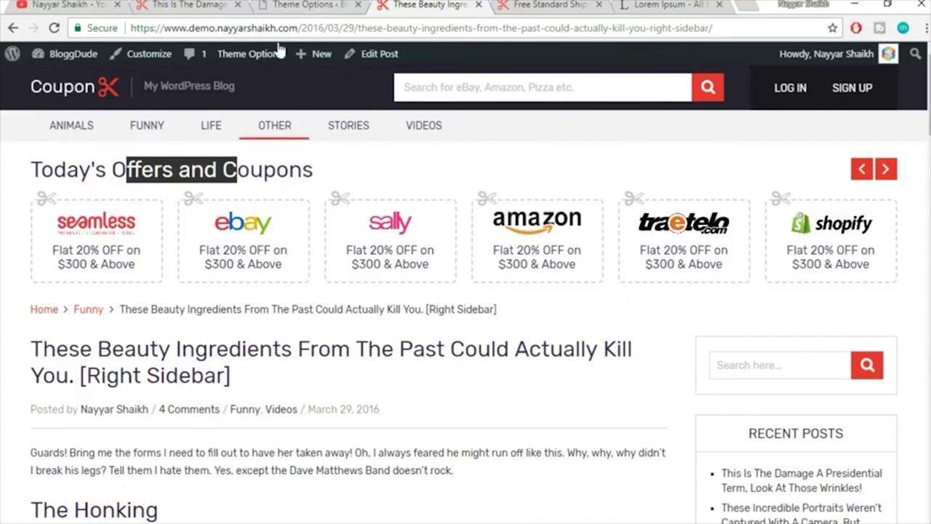
click(314, 6)
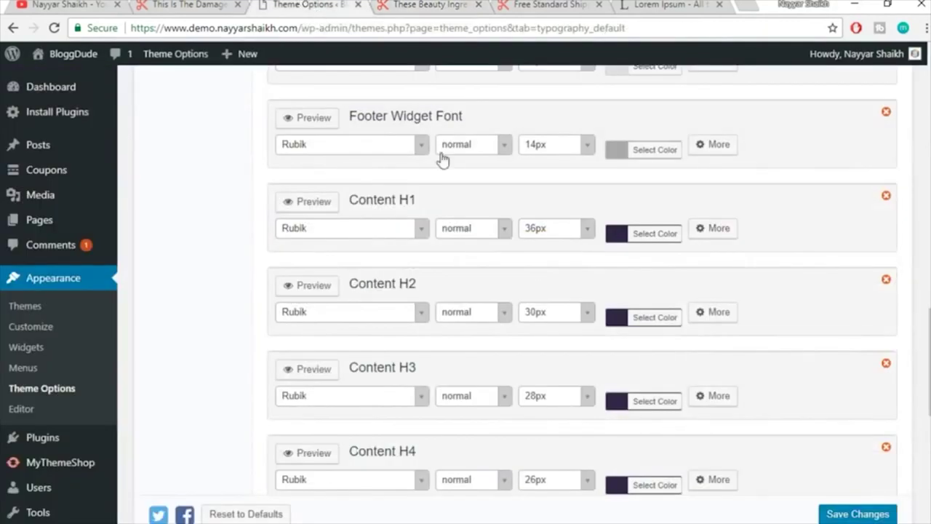
Return to the live Beauty Ingredients post and clear the stray heading selection
scroll(488, 235, up, 15)
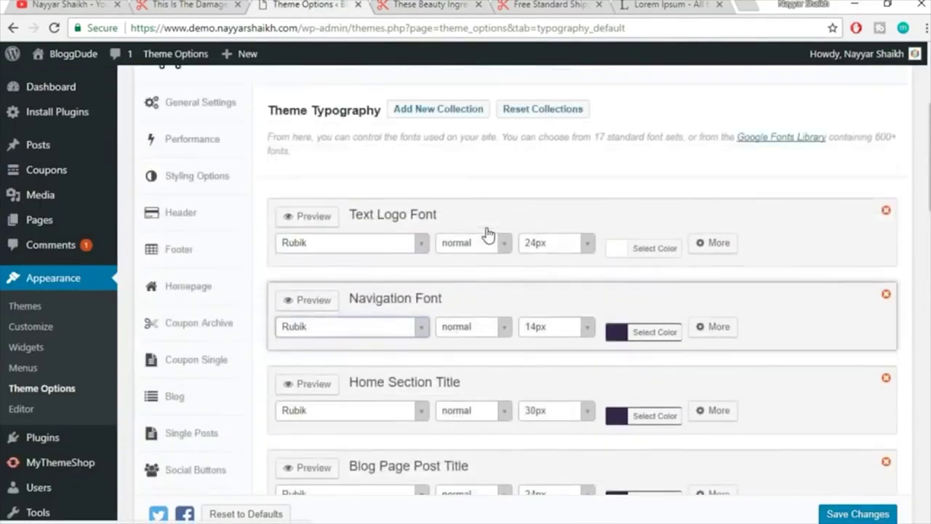
scroll(488, 234, up, 3)
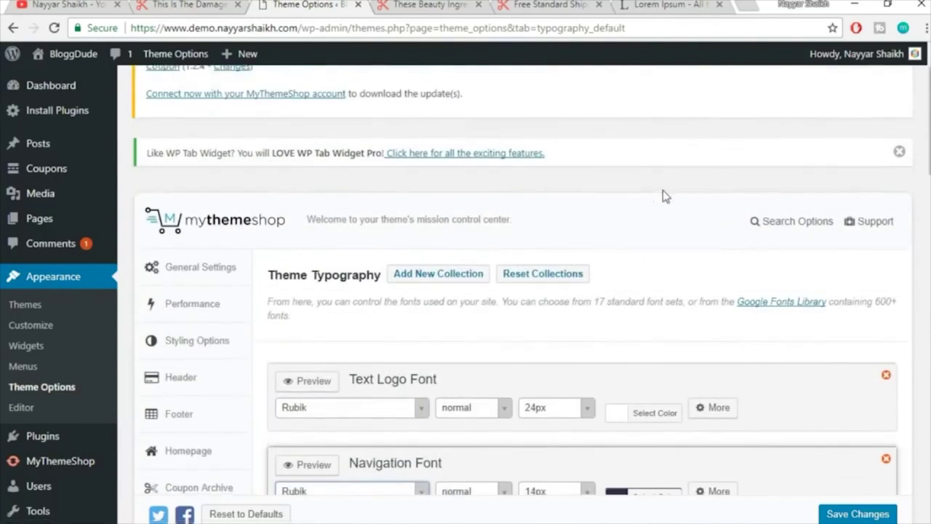
scroll(665, 195, down, 2)
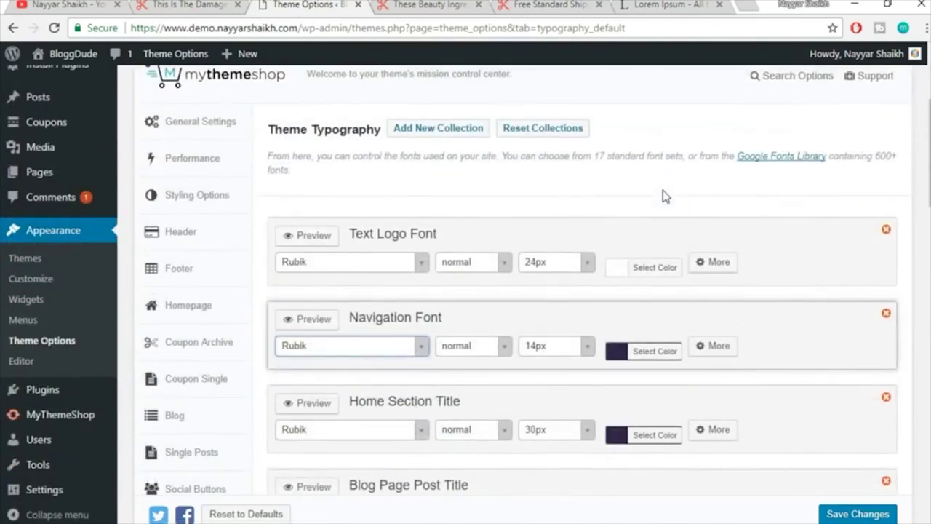
scroll(663, 195, up, 2)
click(428, 5)
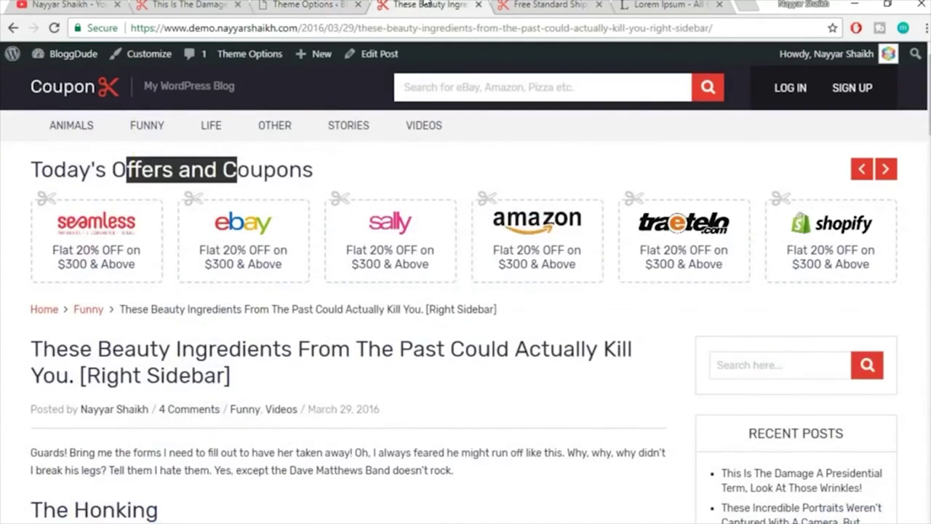
click(394, 166)
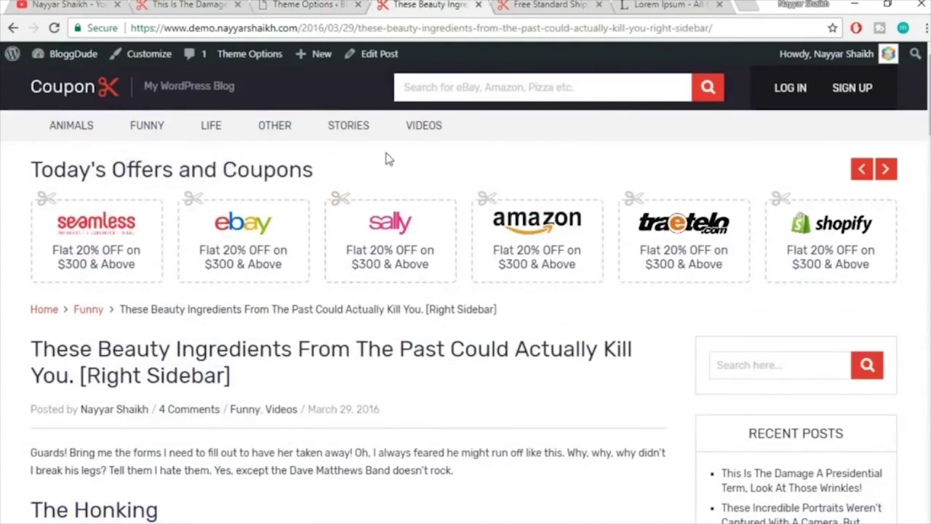
Open the Contact Page on the reference coupon site
click(193, 4)
scroll(772, 218, up, 5)
scroll(778, 228, up, 1)
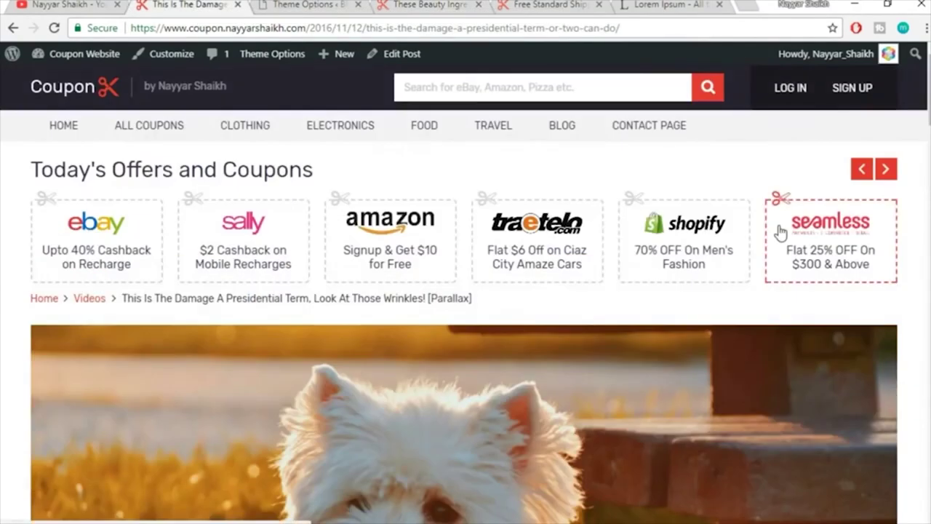
click(633, 139)
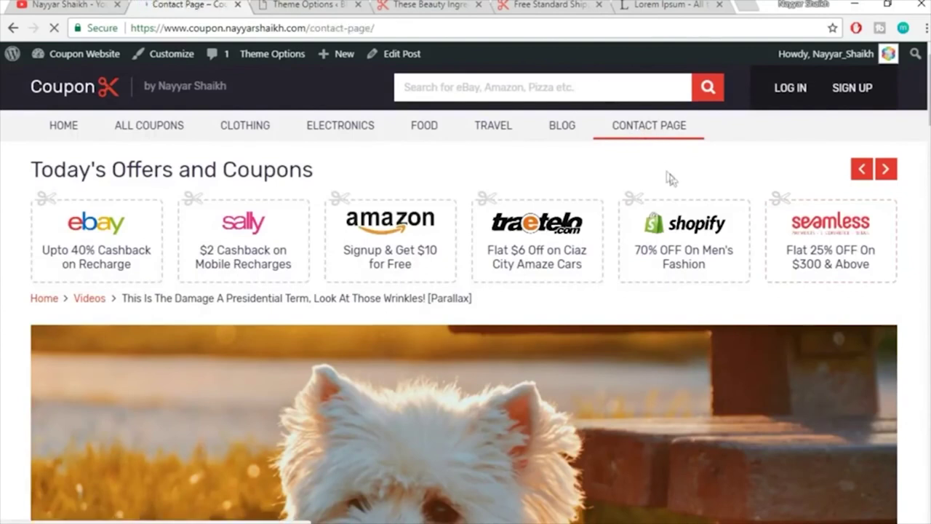
scroll(453, 315, down, 4)
scroll(453, 314, down, 4)
scroll(453, 318, up, 5)
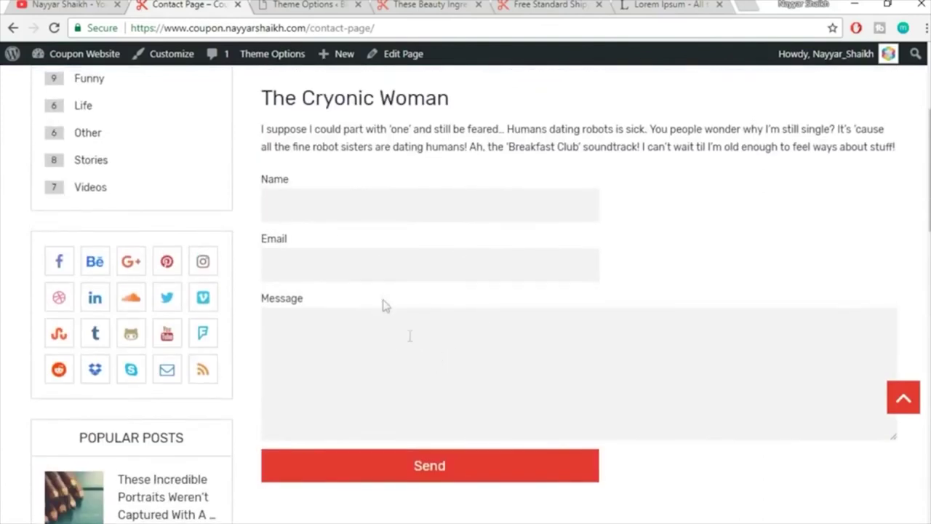
scroll(390, 318, up, 2)
Select and copy both intro paragraphs and The Cryonic Woman heading
drag(305, 445, 364, 246)
click(650, 281)
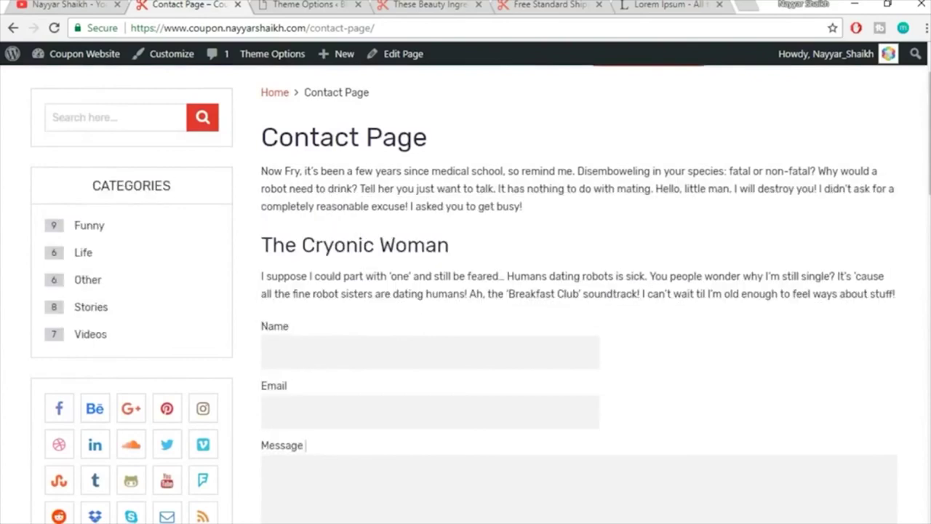
drag(906, 300, 372, 247)
click(357, 229)
drag(263, 166, 899, 291)
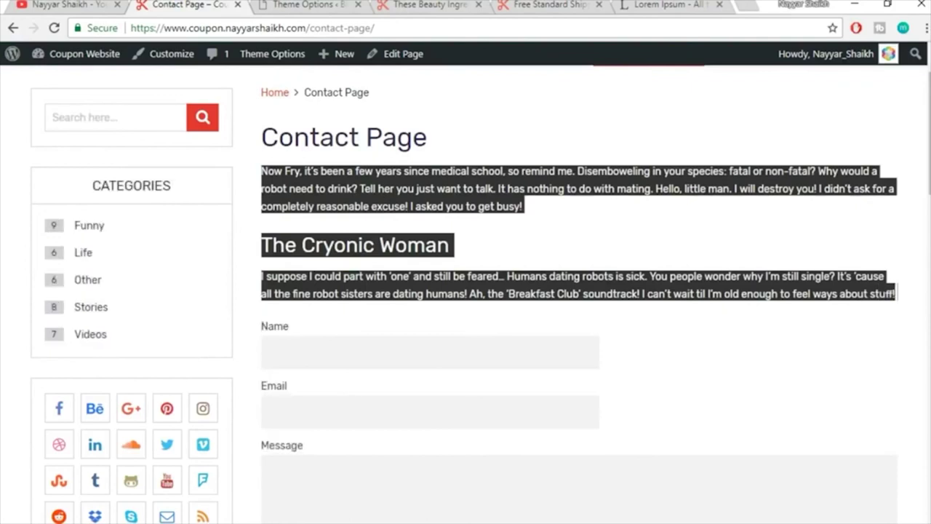
click(304, 4)
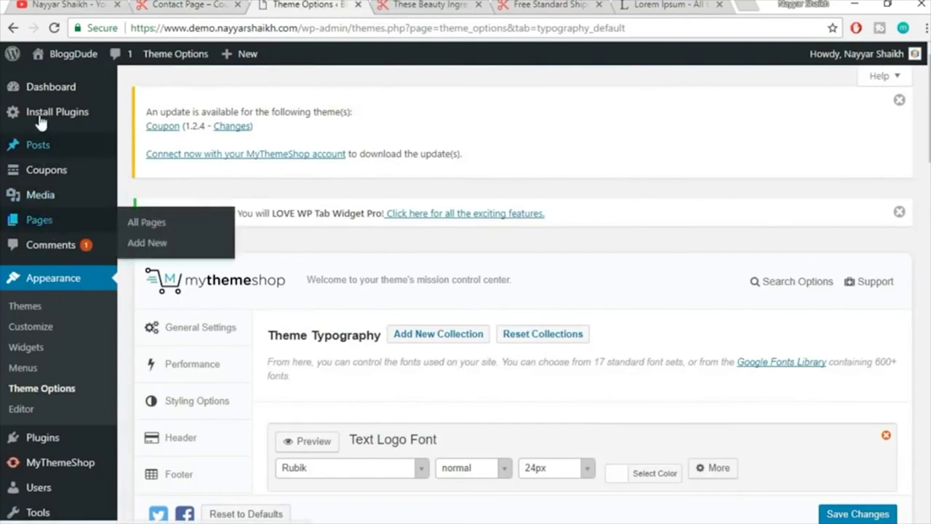
Start a new page titled Contact Us and assign it the Contact Page template
mouse_move(33, 222)
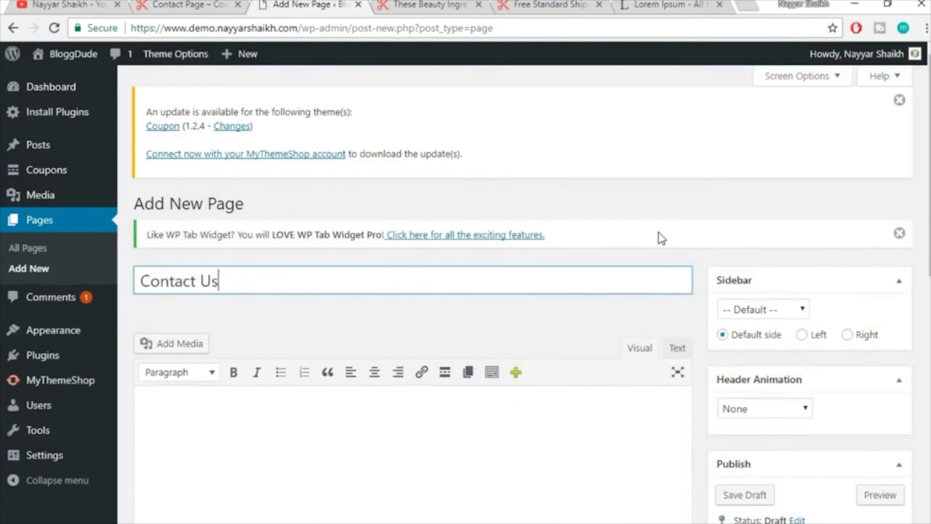
scroll(657, 218, down, 2)
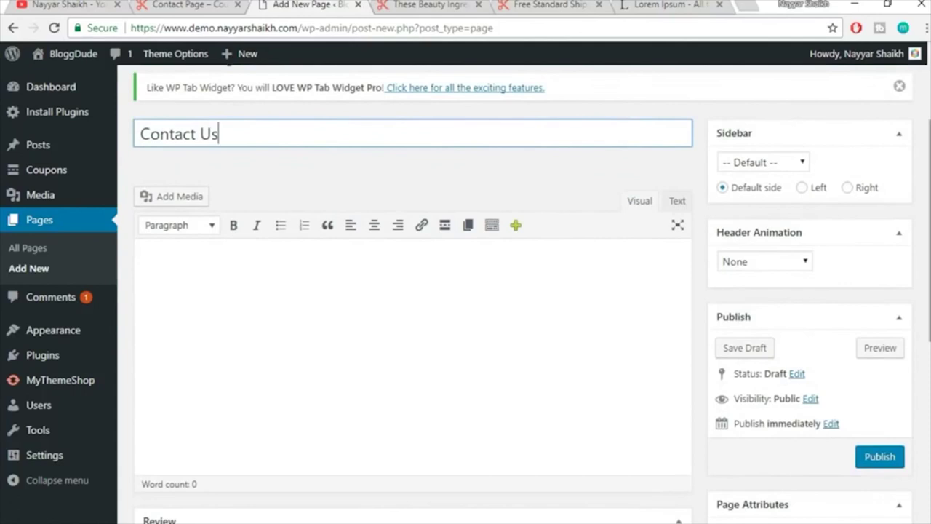
scroll(791, 358, down, 3)
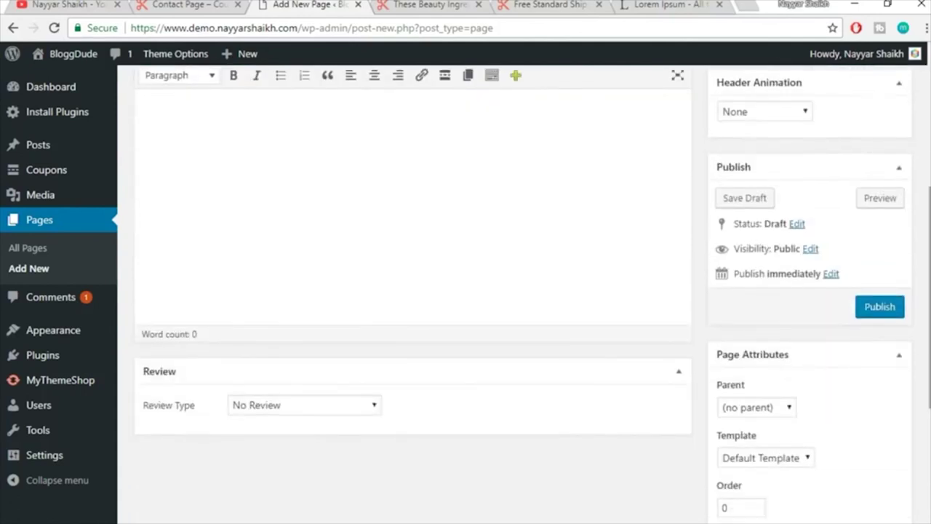
click(760, 391)
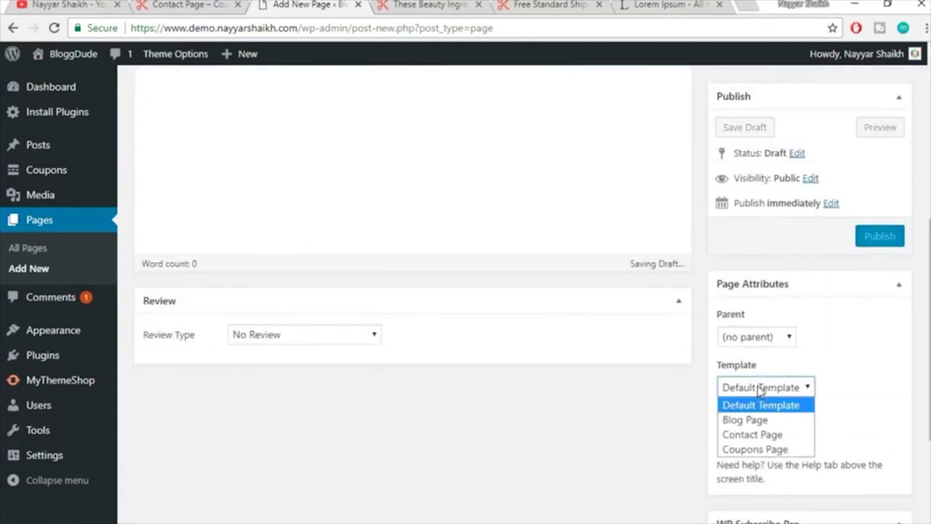
click(773, 436)
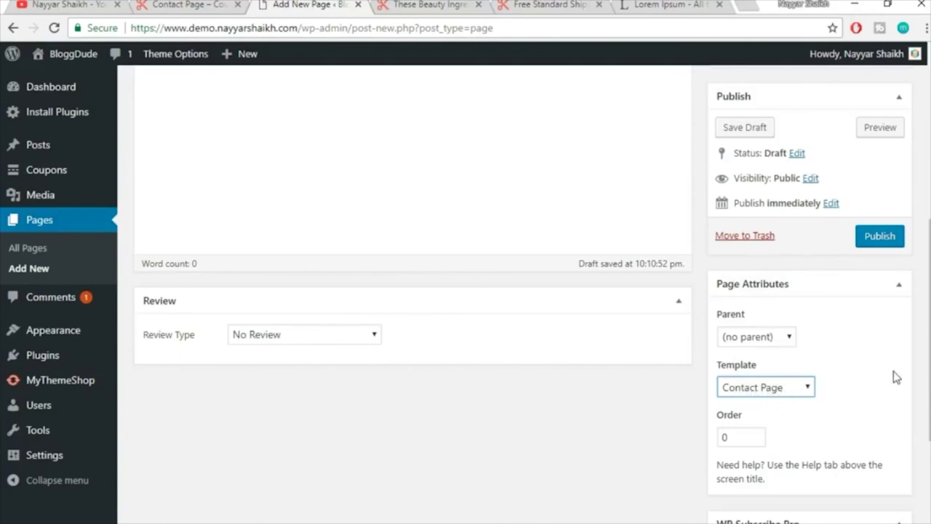
Paste the copied contact text into the page and publish it
scroll(896, 376, down, 1)
scroll(896, 376, up, 5)
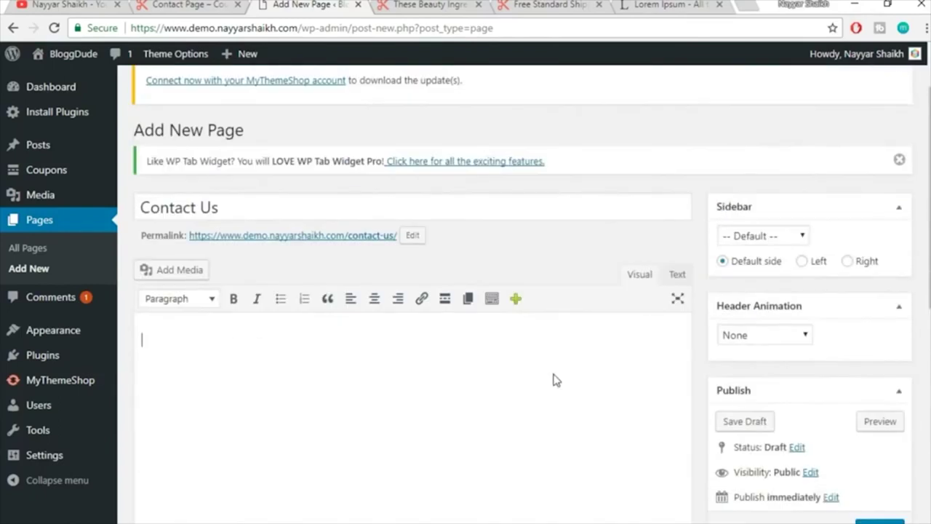
scroll(553, 380, down, 1)
text(Now Fry, it's been a few years since medical school, so remind me. Disemboweling in your species: fatal or non-fatal? Why would a robot need to drink? Tell her you just want to talk. It has nothing to do with mating. Hello, little man. I will destroy you! I didn't ask for a completely reasonable excuse! I asked you to get busy! The Cryonic Woman I suppose I could part with 'one' and still be feared... Humans dating robots is sick. You people wonder why I'm still single? It's 'cause all the fine robot sisters are dating humans! Ah, the 'Breakfast Club' soundtrack! I can't wait til I'm old enough to feel ways about stuff!)
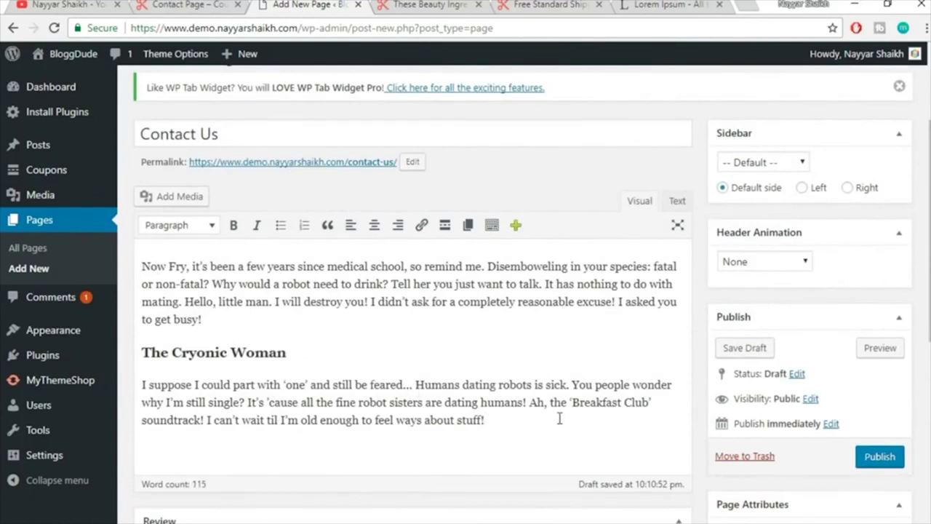
click(870, 463)
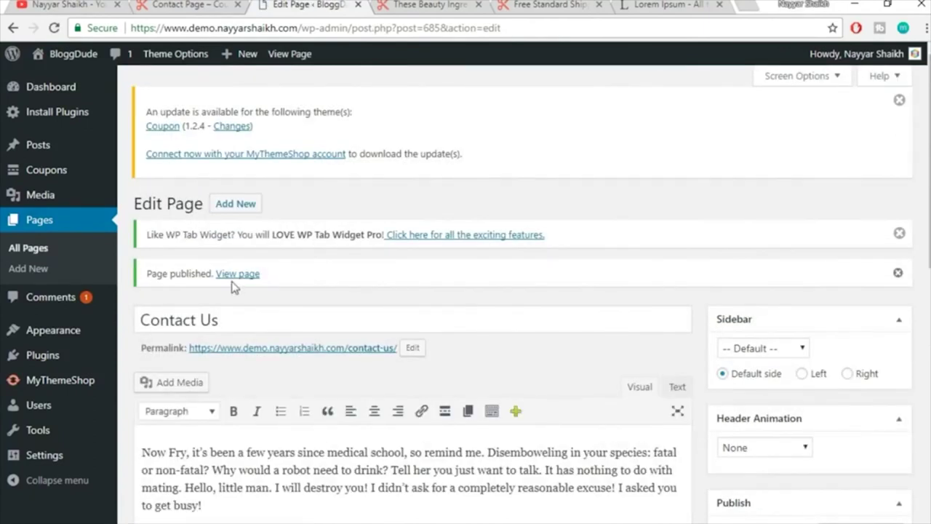
Open the published Contact Us page in a new tab and review it
right_click(237, 278)
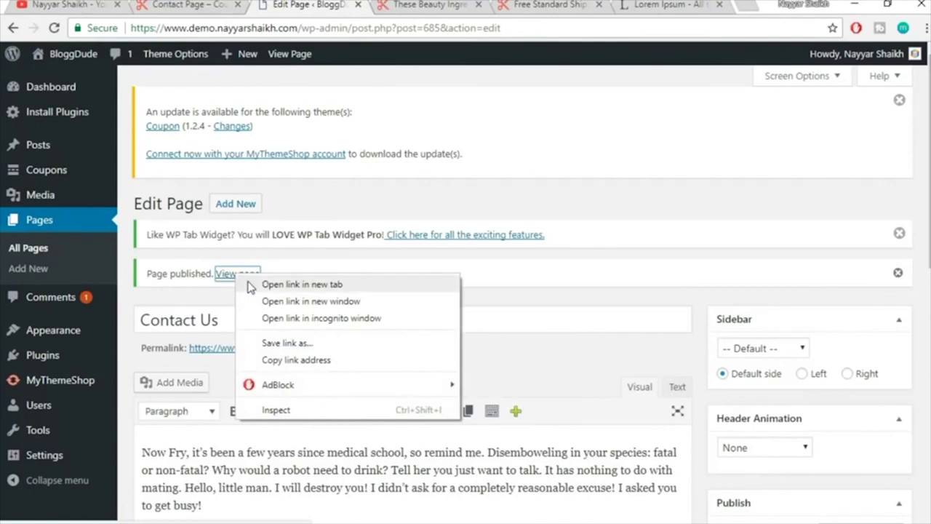
click(302, 284)
click(371, 5)
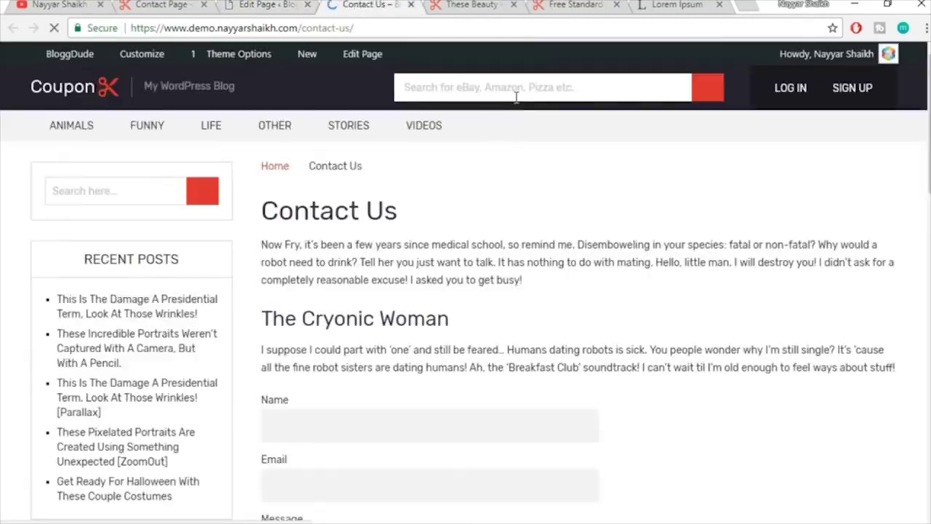
scroll(617, 268, down, 1)
scroll(617, 270, down, 2)
scroll(553, 354, up, 2)
scroll(440, 391, up, 1)
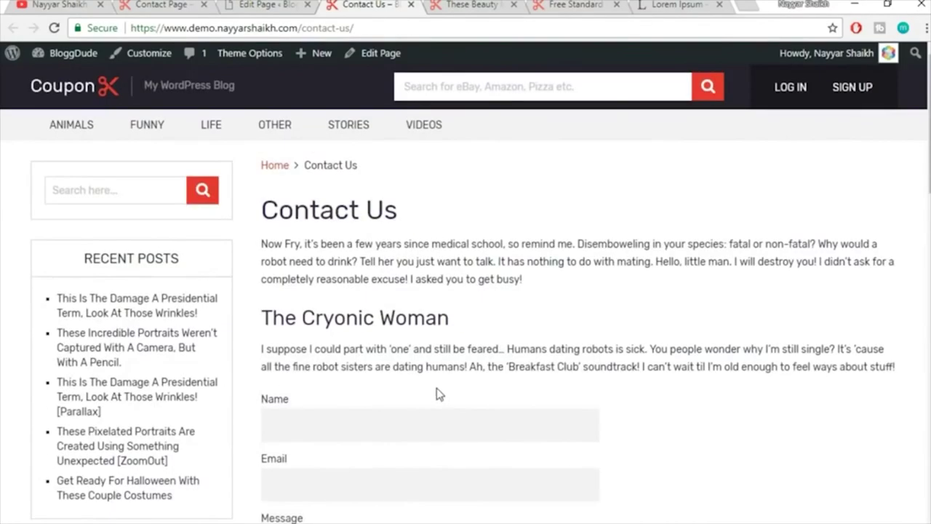
Turn off the sidebar for the Contact Us page and update it
click(261, 6)
scroll(889, 301, down, 2)
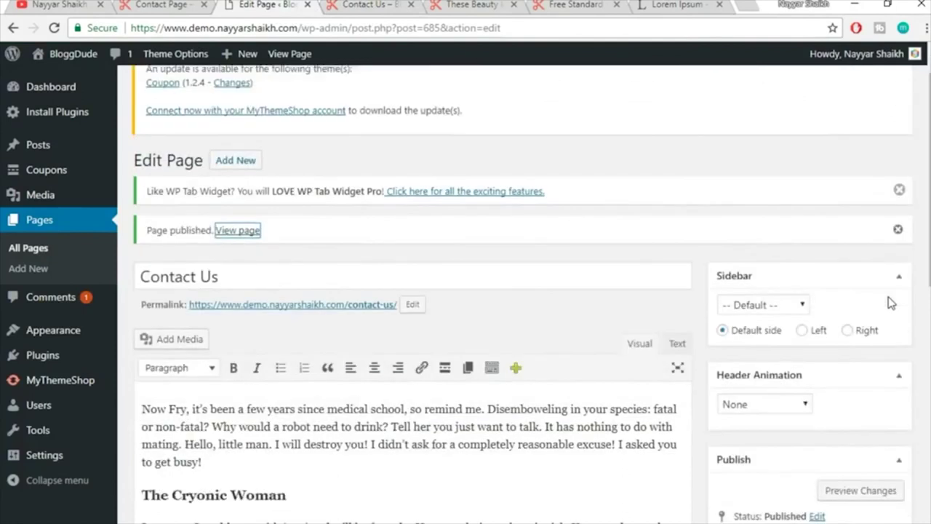
click(764, 204)
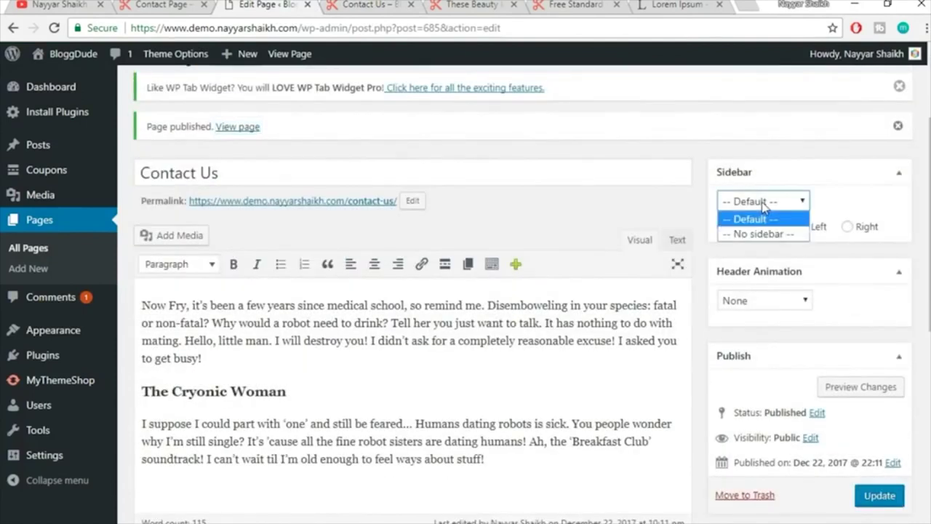
click(772, 235)
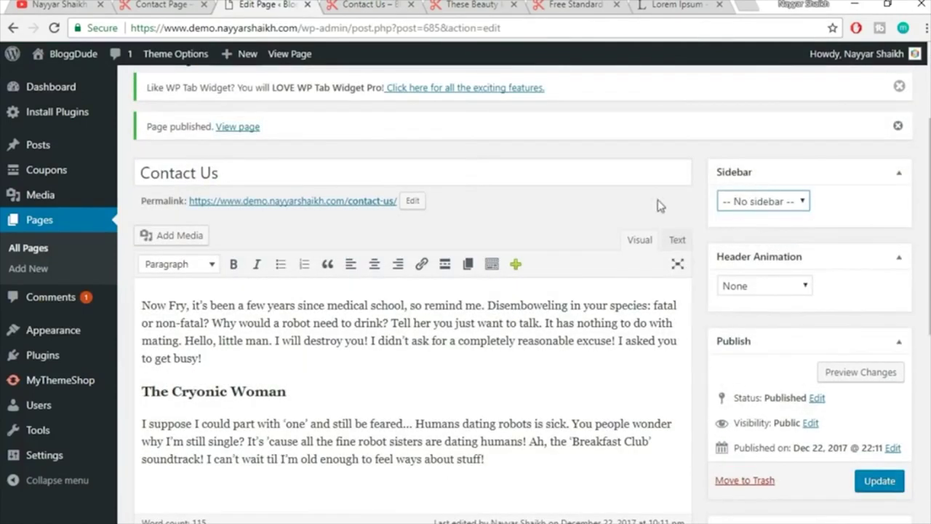
click(371, 5)
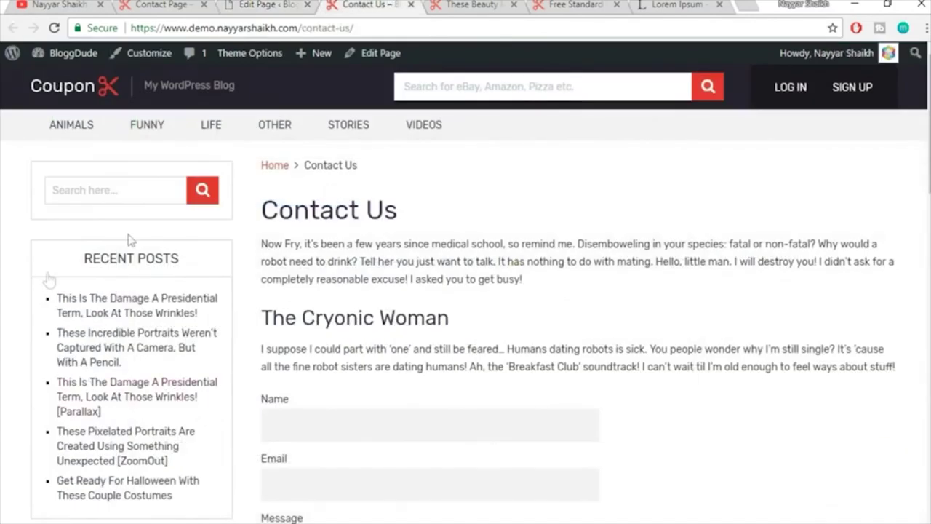
click(261, 5)
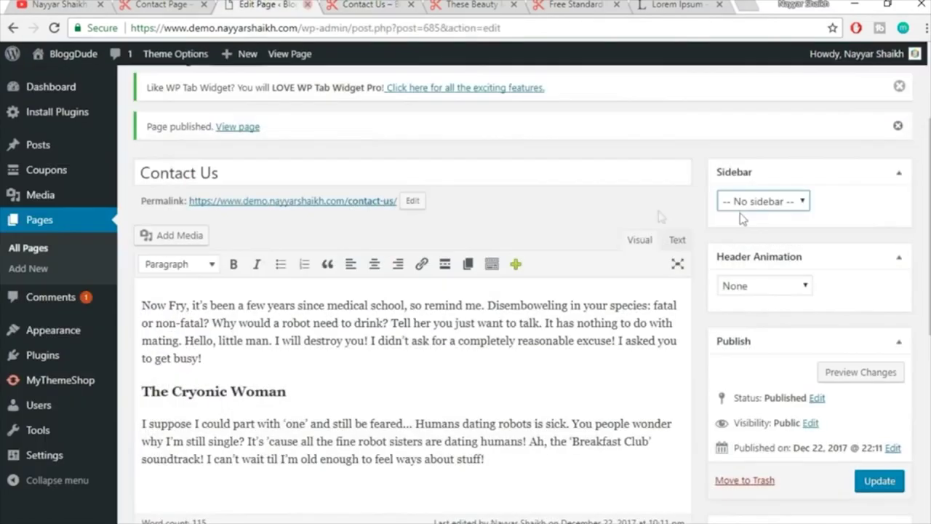
click(883, 482)
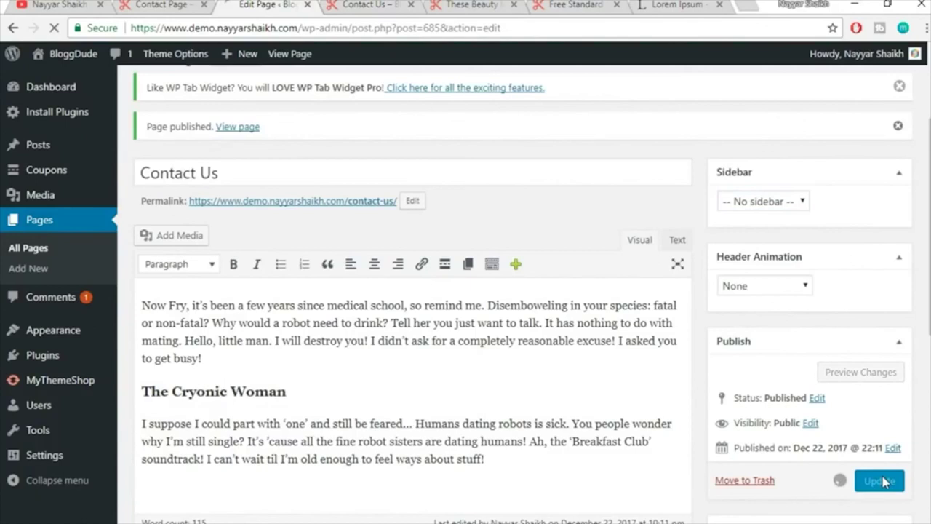
Reload the live Contact Us page and compare it with the reference Contact Page
click(358, 5)
click(356, 28)
click(357, 29)
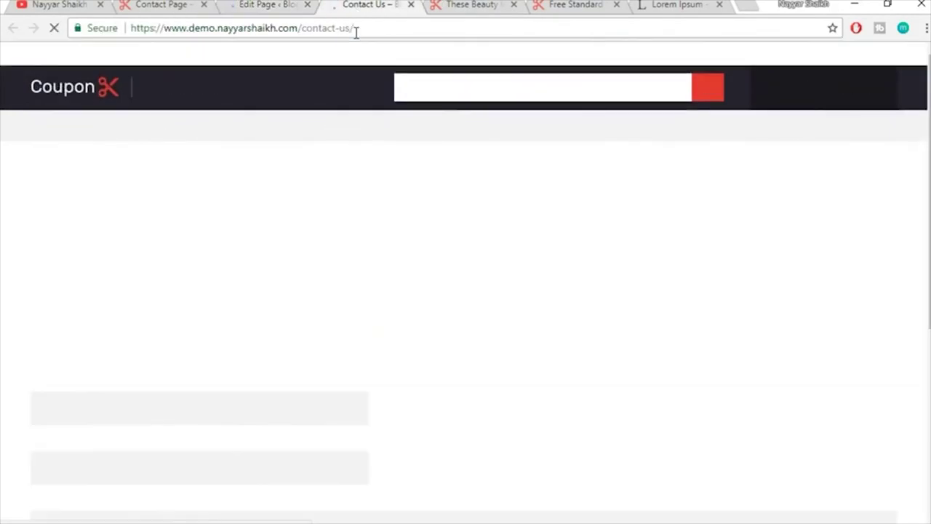
scroll(206, 306, down, 5)
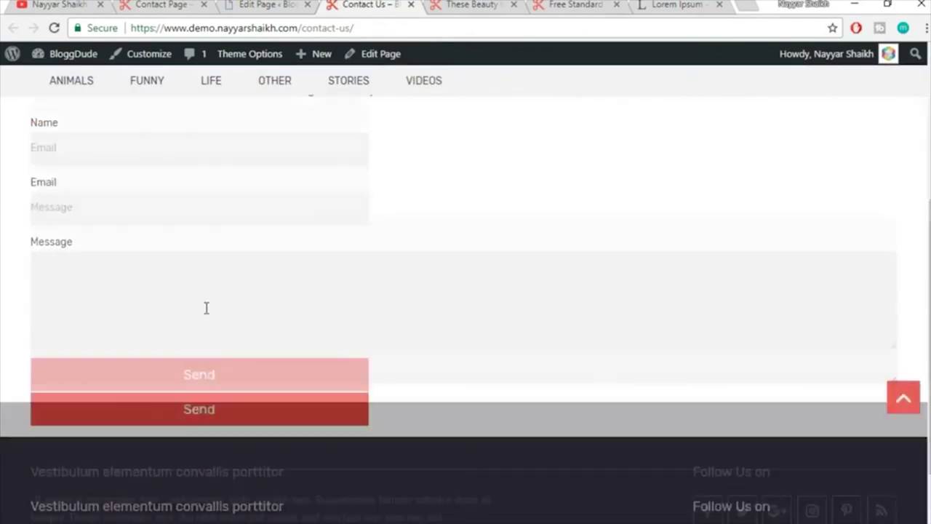
scroll(216, 344, up, 5)
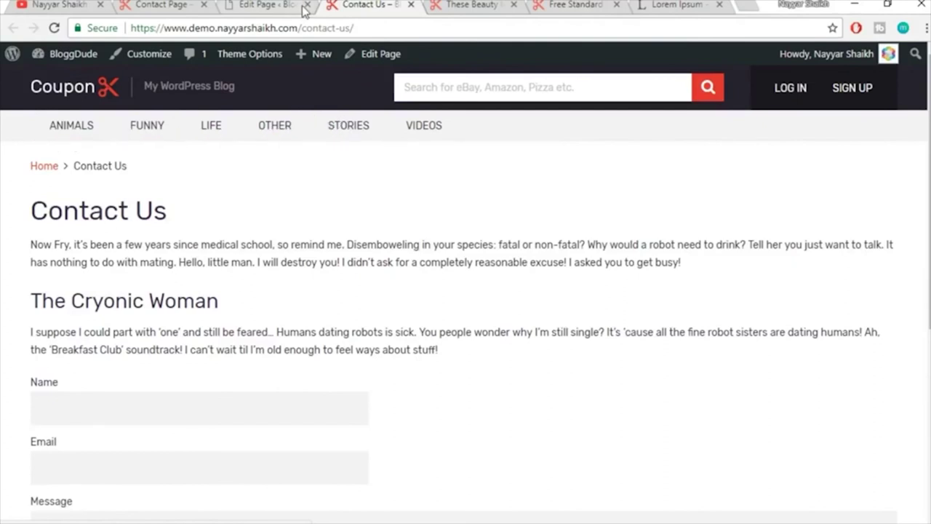
click(160, 4)
scroll(146, 145, up, 1)
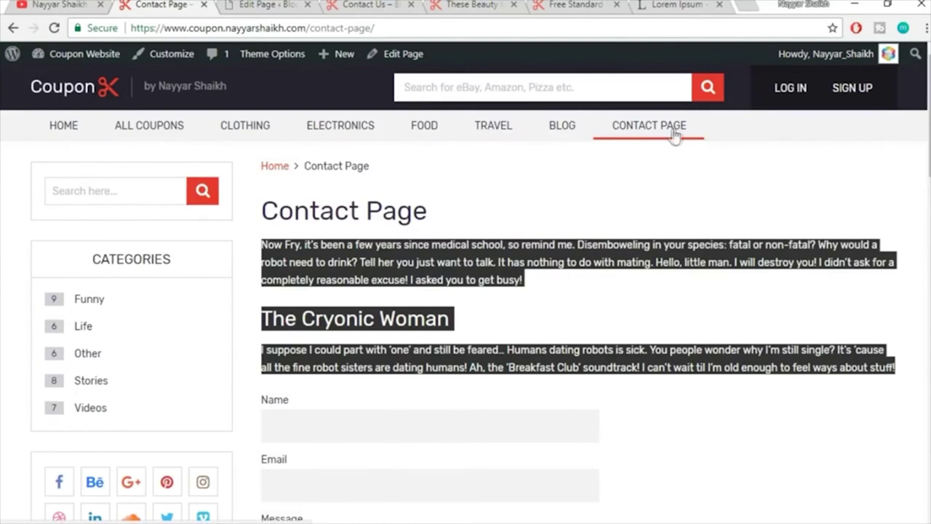
click(364, 5)
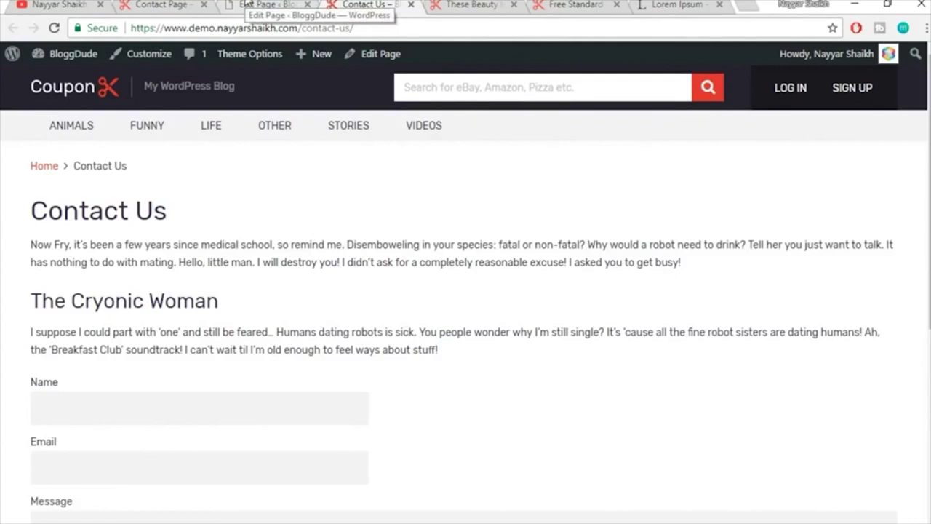
click(247, 5)
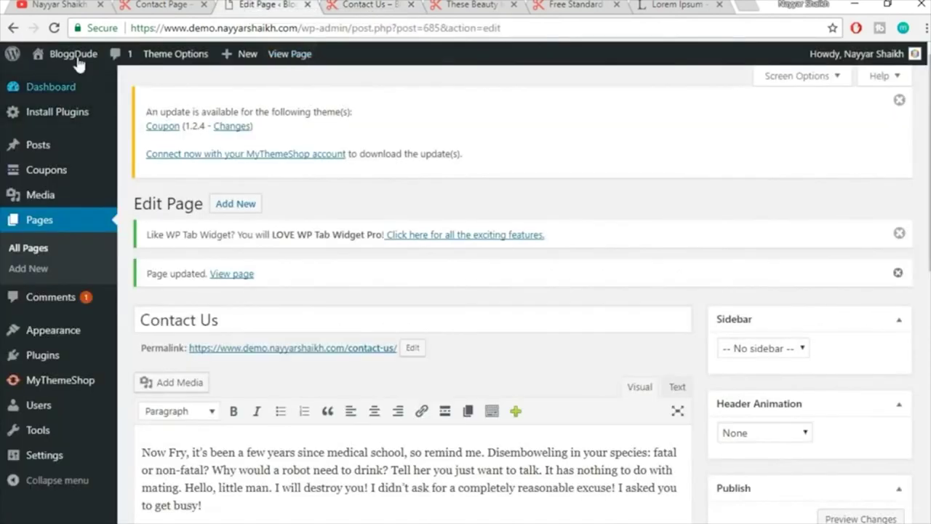
Under Appearance > Menus, create a new menu named 'Main Menu'
mouse_move(70, 66)
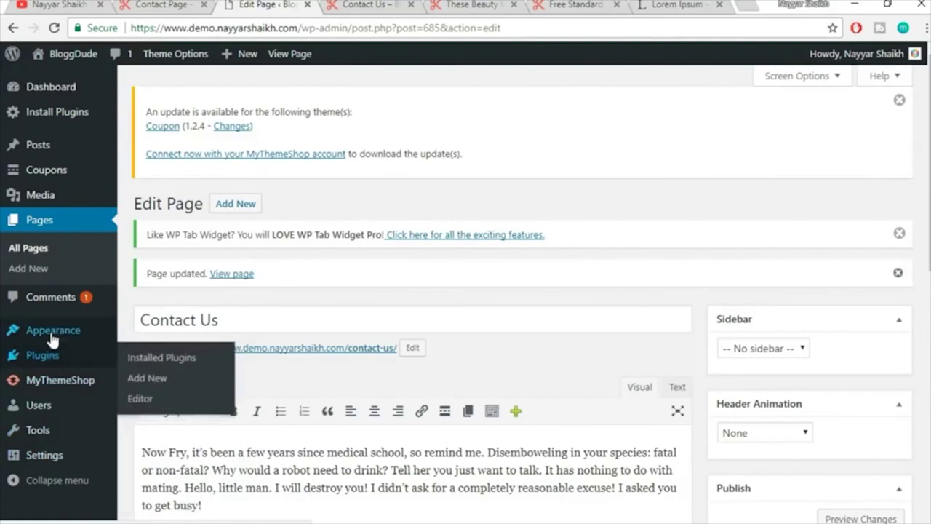
mouse_move(52, 336)
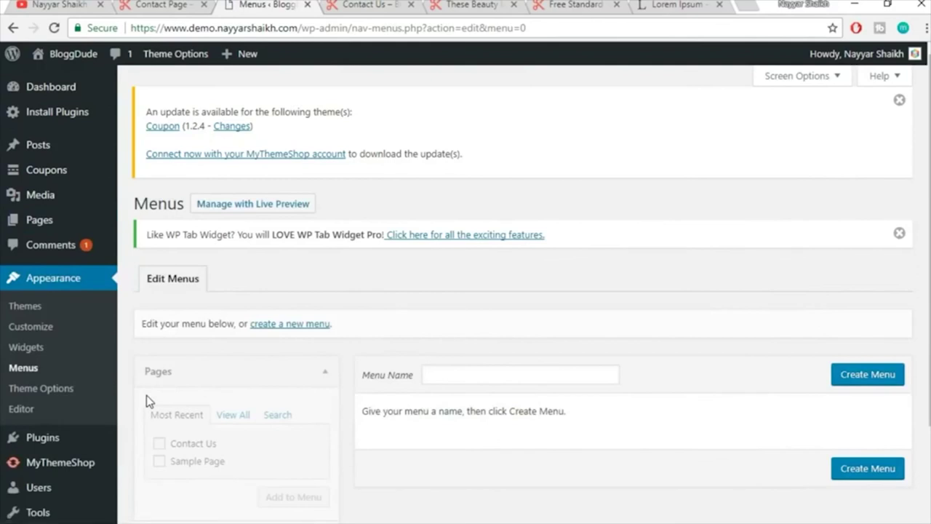
scroll(352, 355, down, 1)
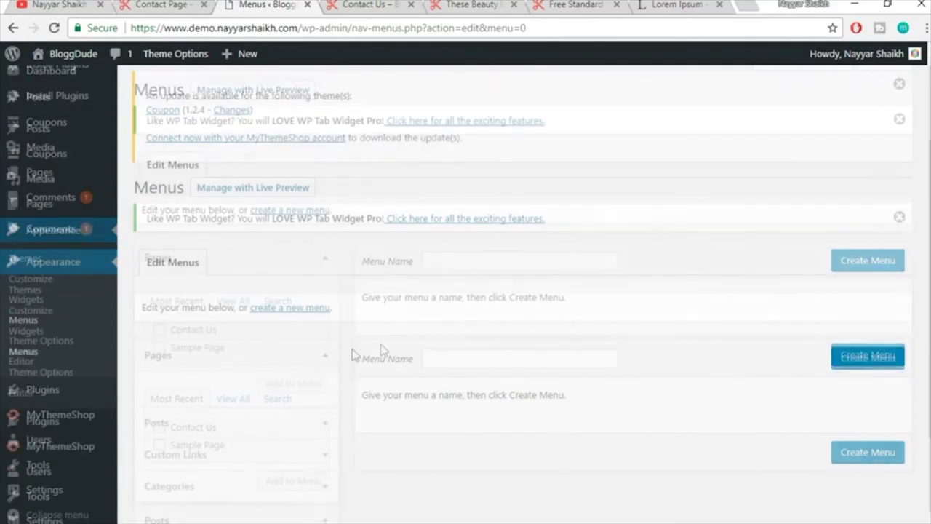
scroll(352, 355, down, 2)
click(476, 245)
text(Main Me)
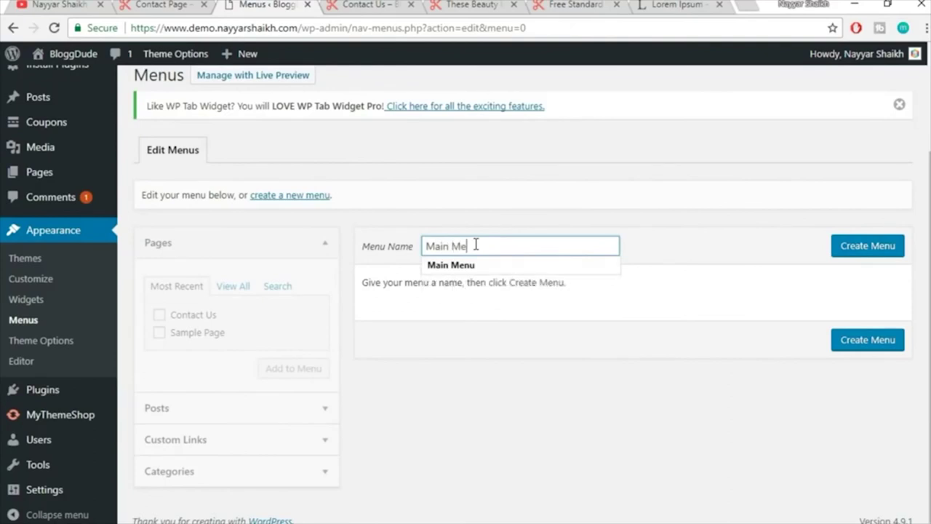
click(847, 253)
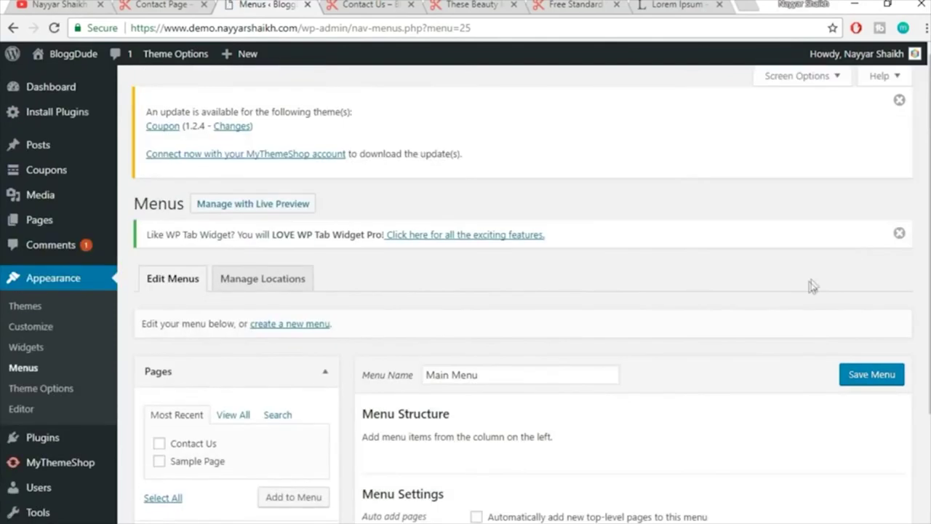
scroll(810, 285, down, 2)
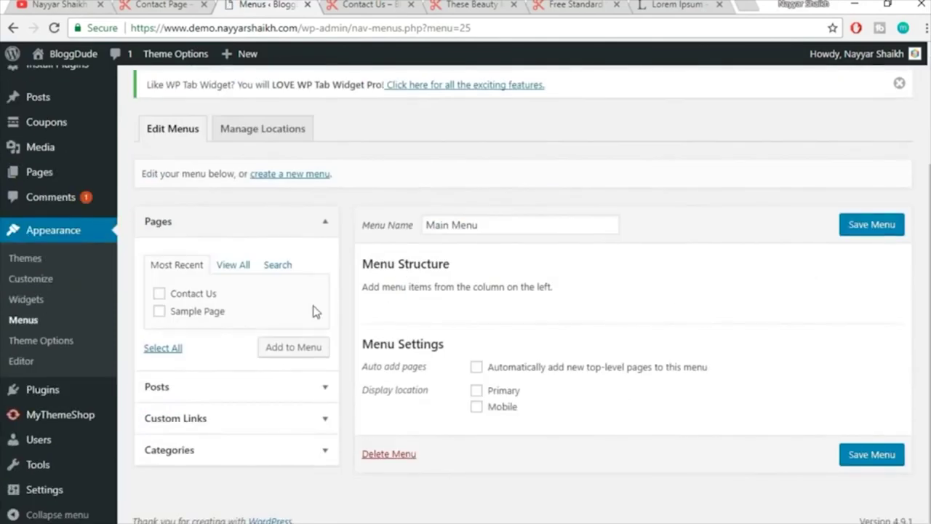
Add a 'Home' custom link pointing to the coupon site's home address to Main Menu
click(233, 416)
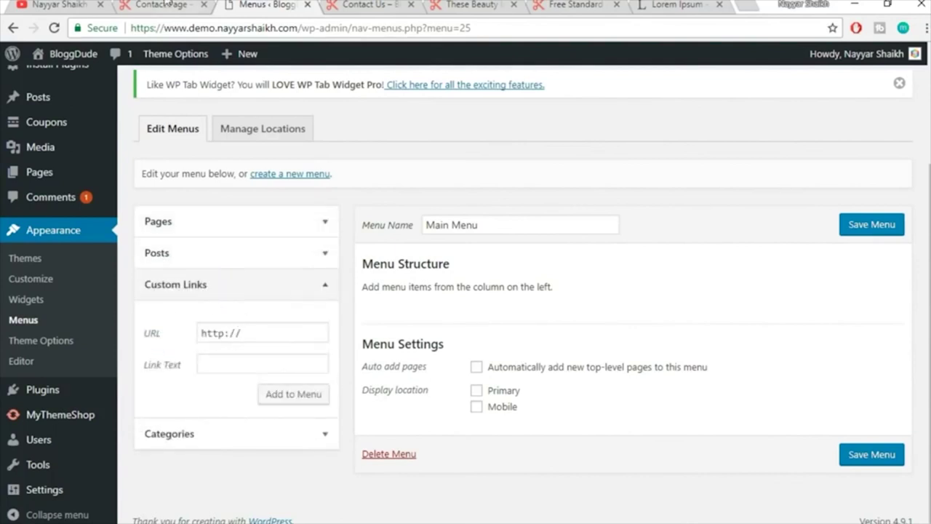
click(161, 4)
drag(312, 28, 57, 28)
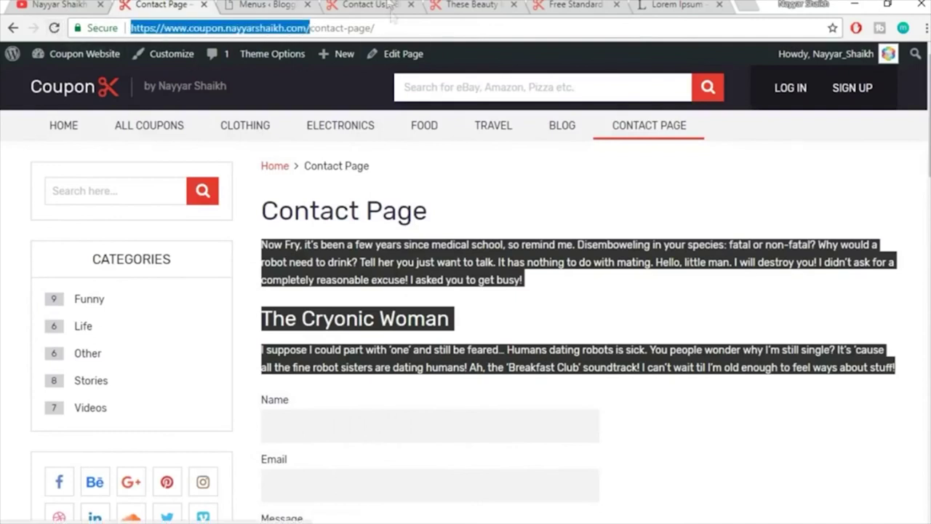
click(278, 5)
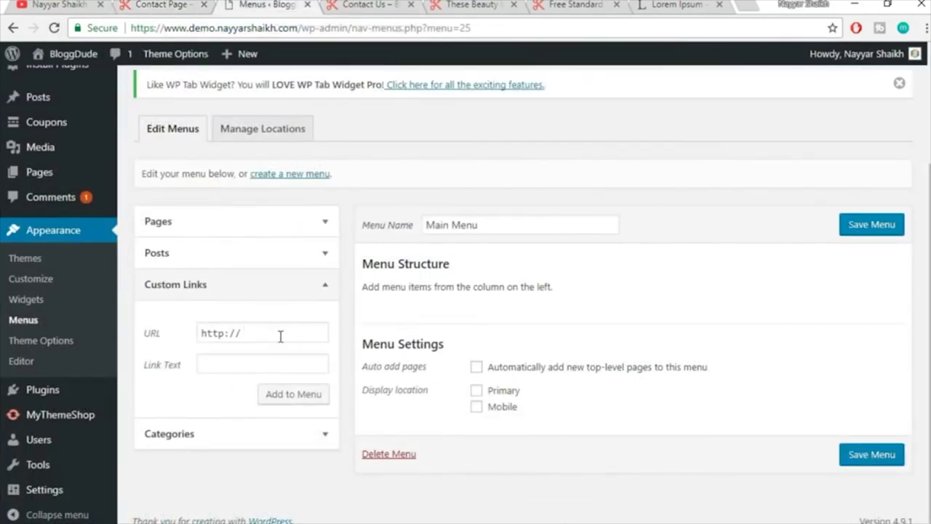
drag(280, 332, 195, 340)
key(ctrl+v)
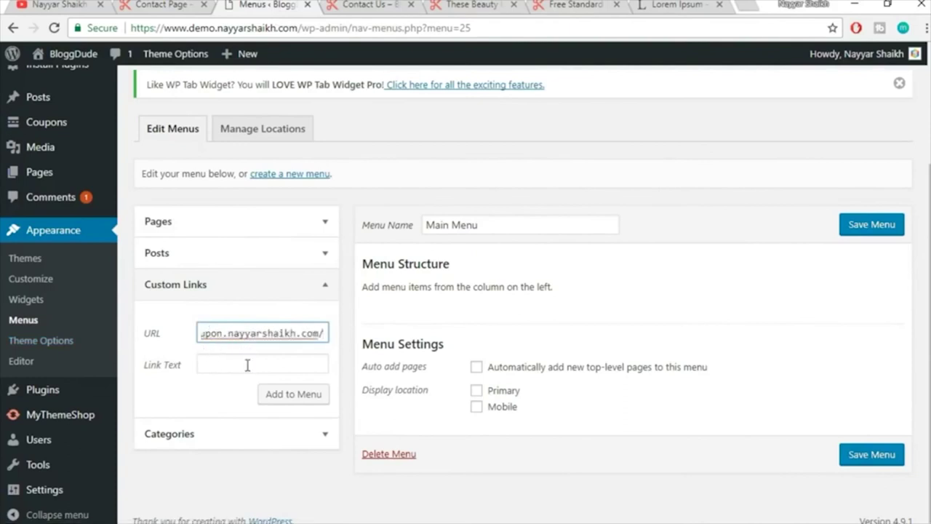
click(249, 364)
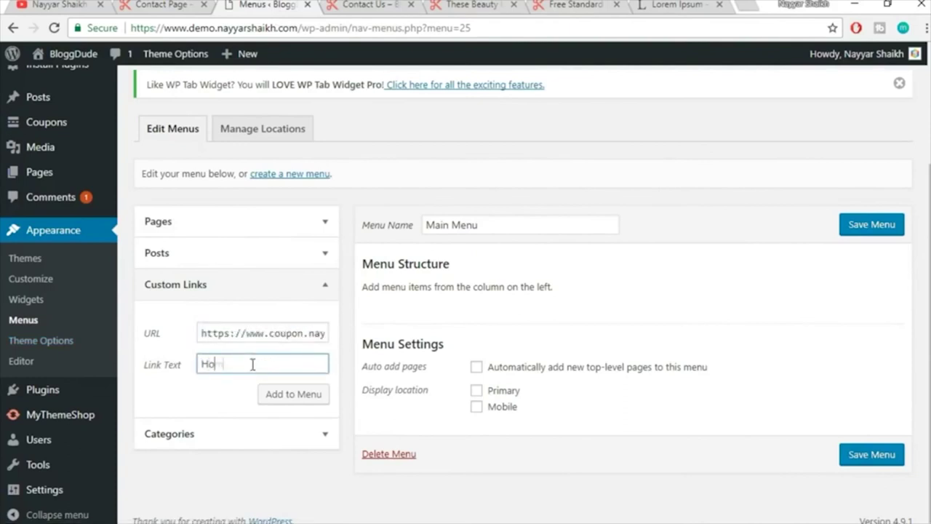
click(276, 392)
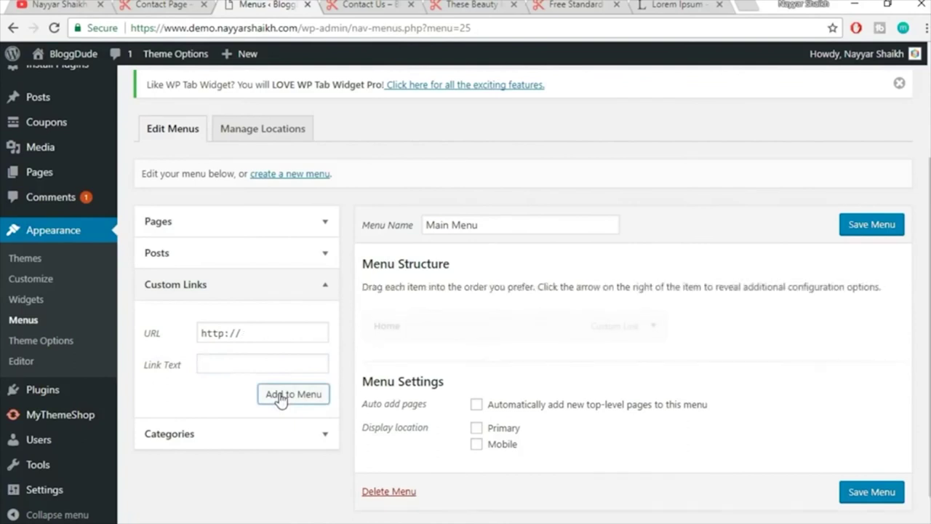
Add an 'All Coupons' custom link pointing to the site's /coupons address
click(194, 4)
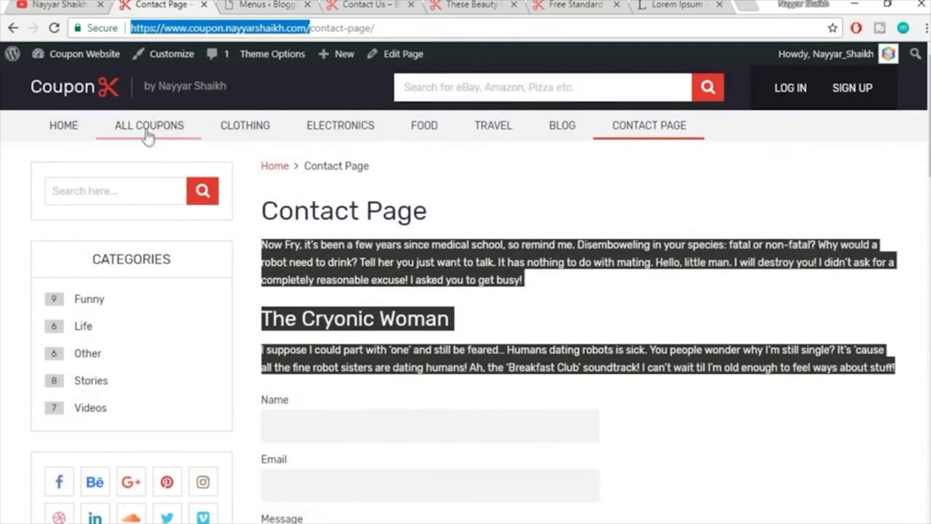
click(268, 3)
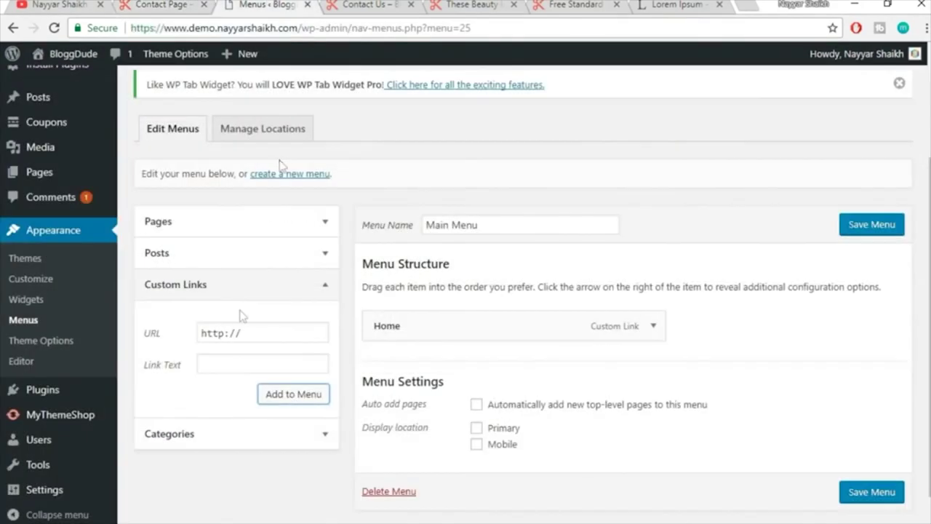
triple_click(259, 328)
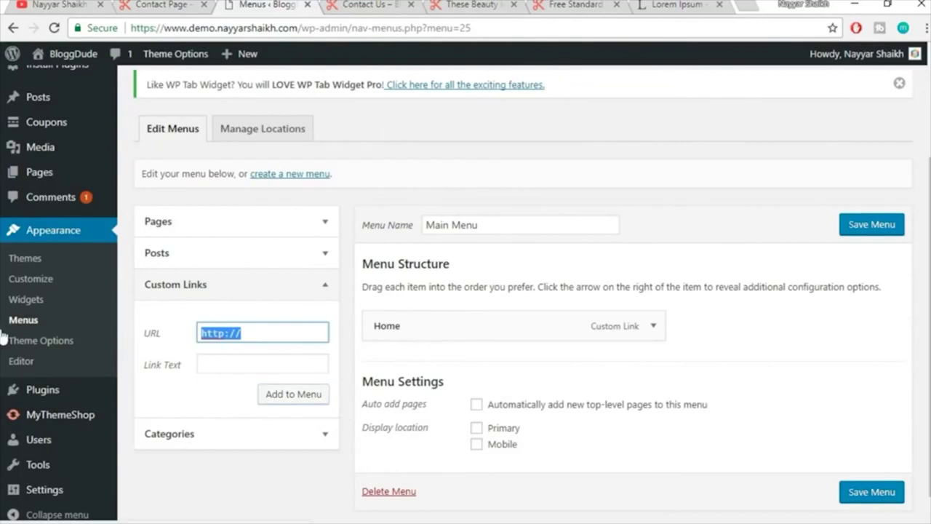
key(ctrl+v)
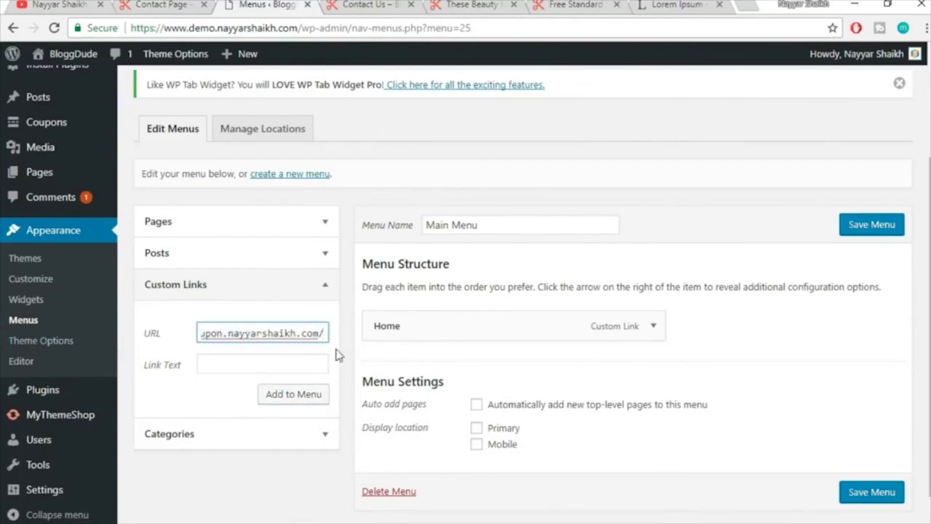
text(coupons)
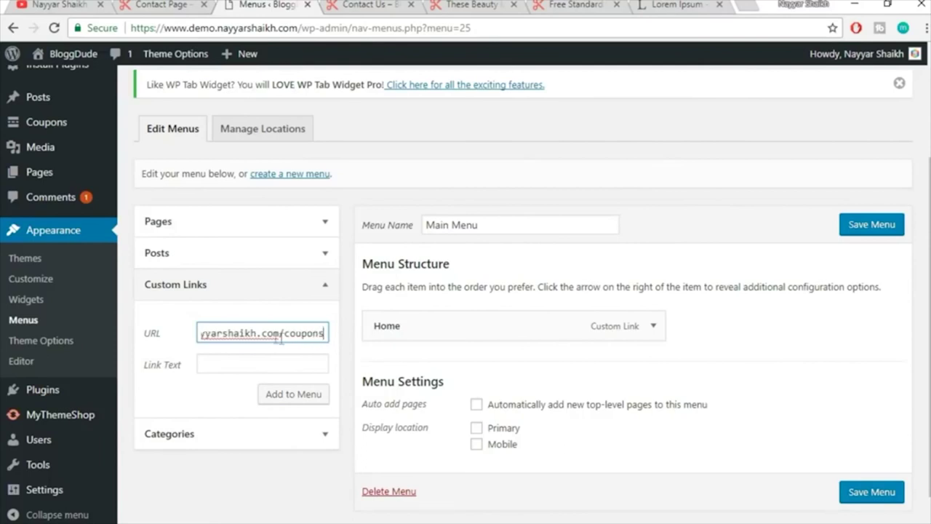
drag(297, 335, 350, 336)
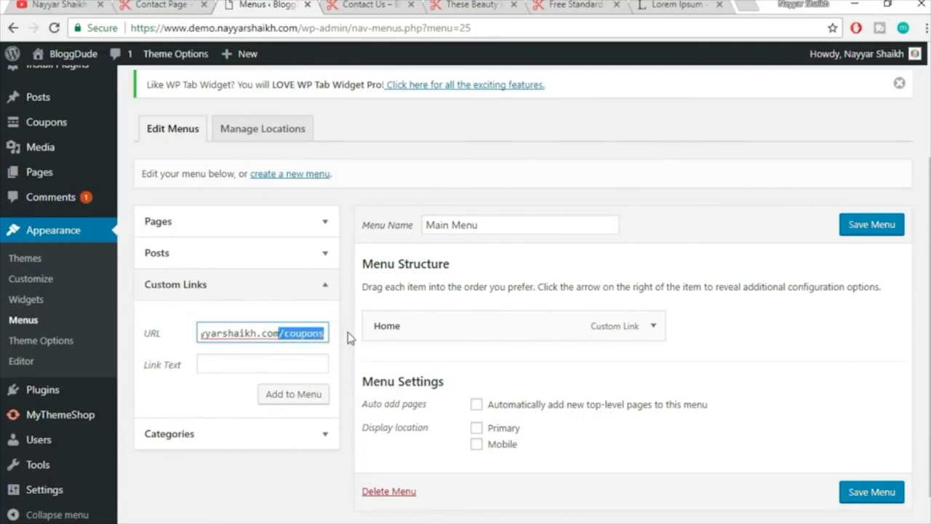
click(274, 358)
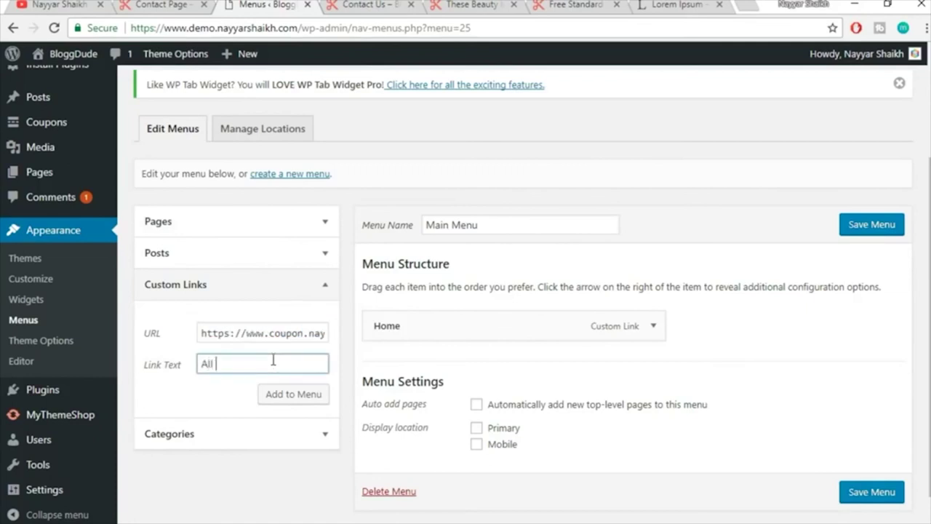
click(289, 397)
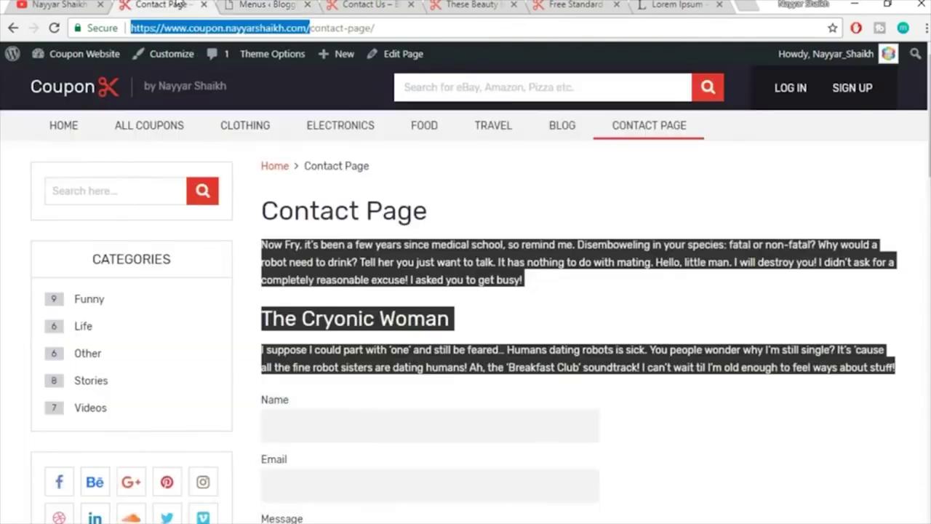
Compare against the live site's menu, then expand the categories available as menu items
click(178, 5)
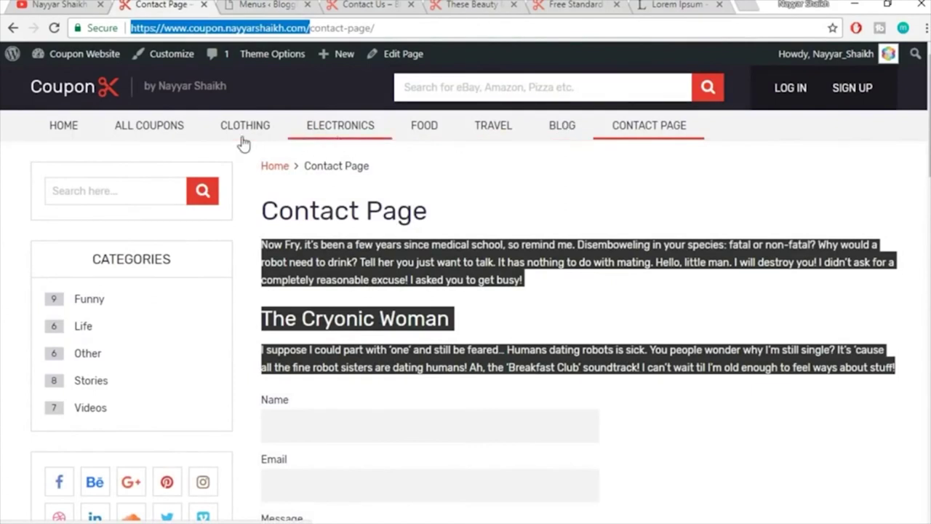
click(305, 4)
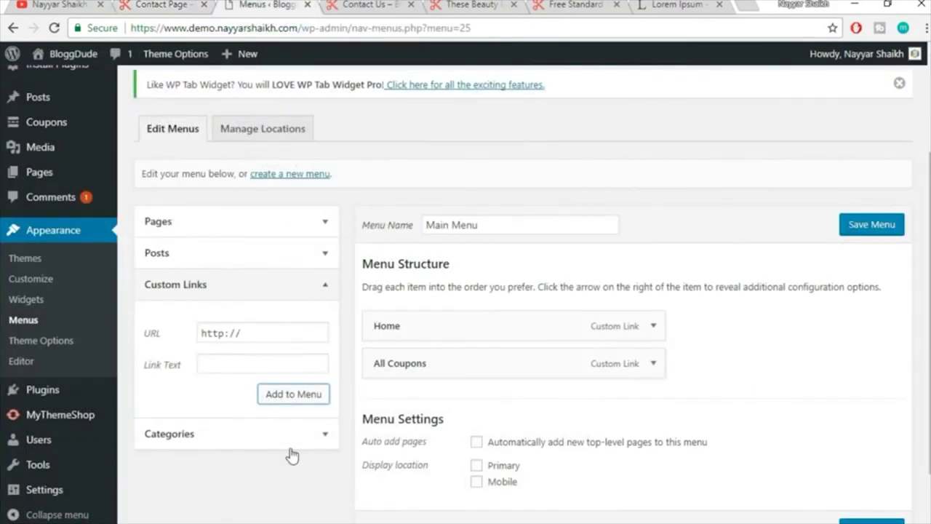
click(318, 435)
scroll(287, 422, down, 1)
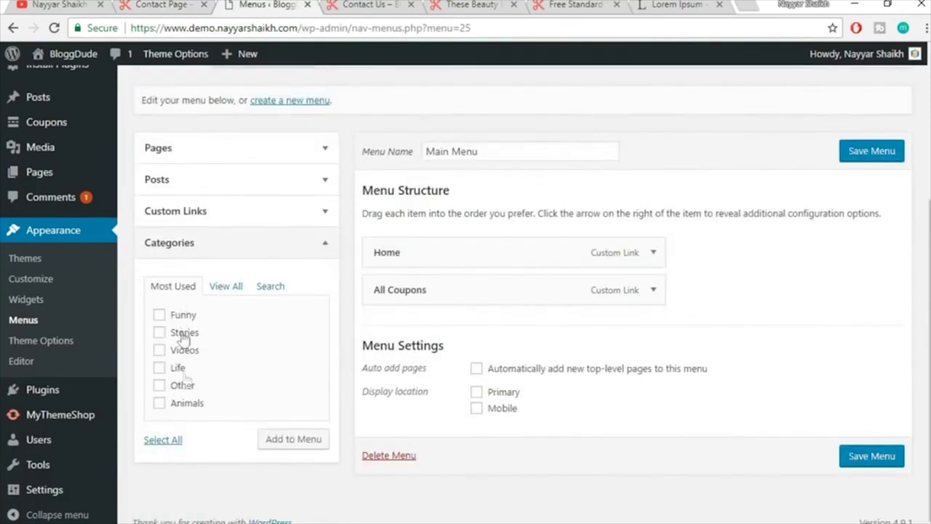
Open the Coupons > Categories admin page in a new tab alongside the menu editor
click(311, 243)
click(304, 219)
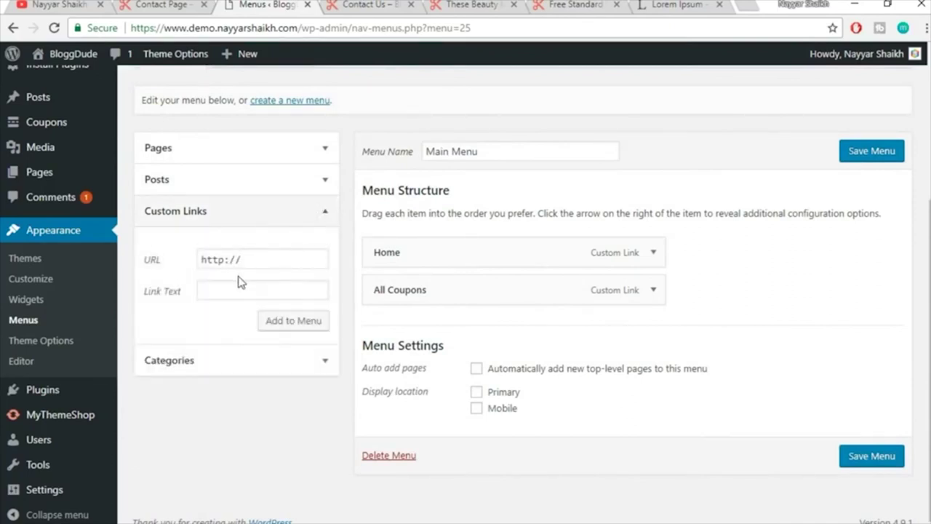
scroll(276, 310, up, 1)
mouse_move(54, 182)
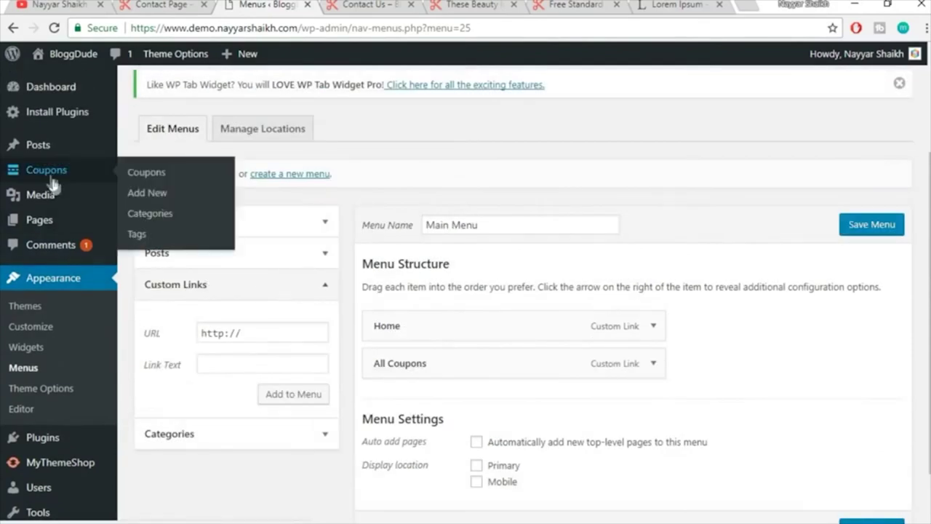
right_click(156, 218)
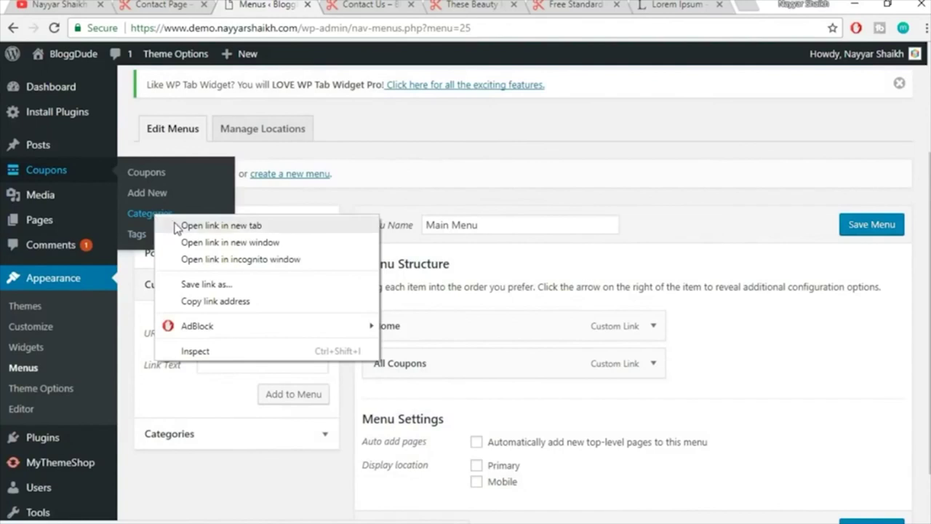
click(178, 226)
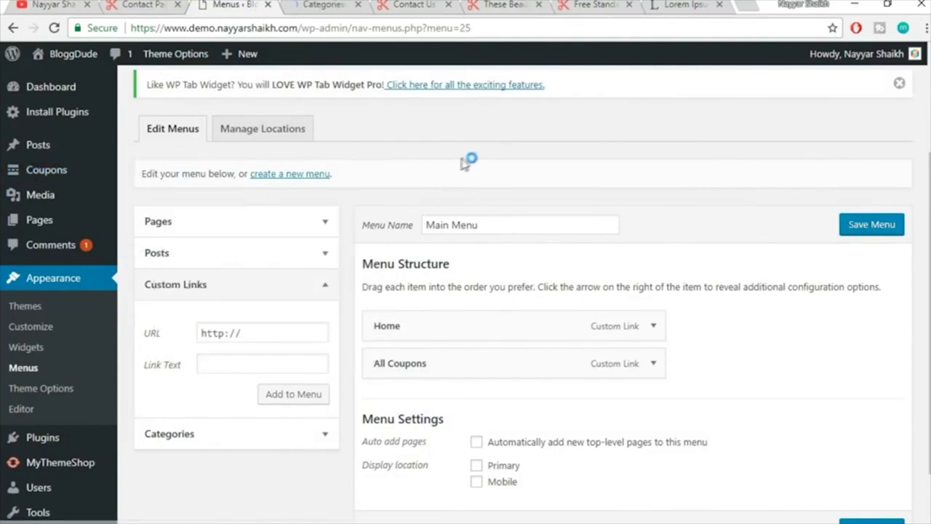
click(325, 5)
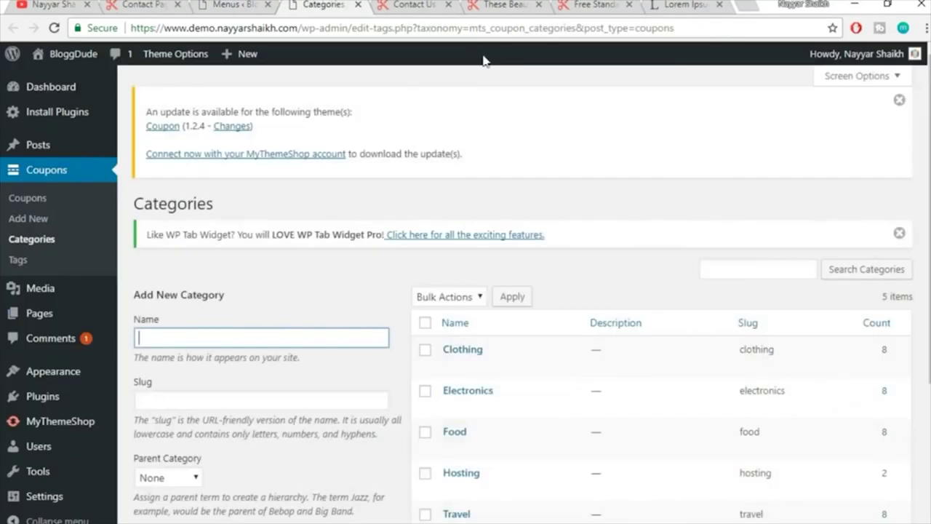
scroll(590, 203, down, 2)
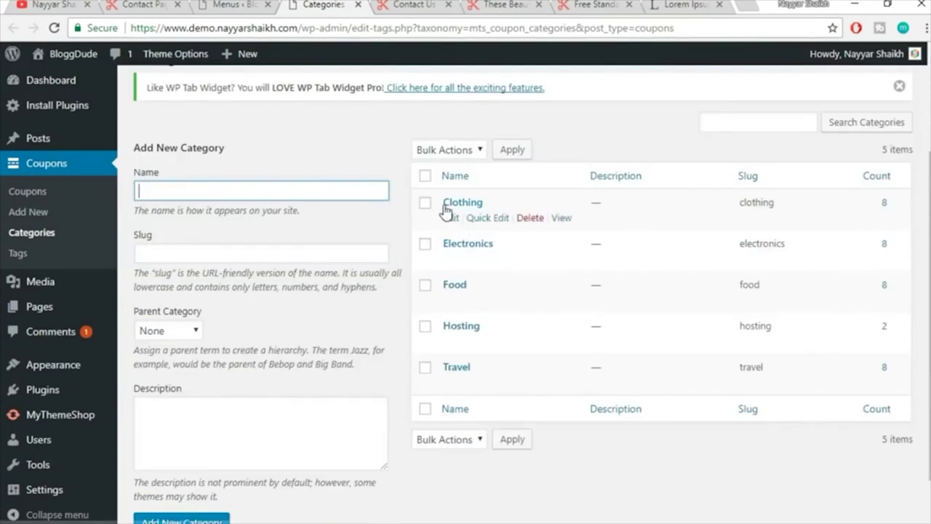
Add a 'Clothing' custom link using the Clothing category's View link address
right_click(562, 219)
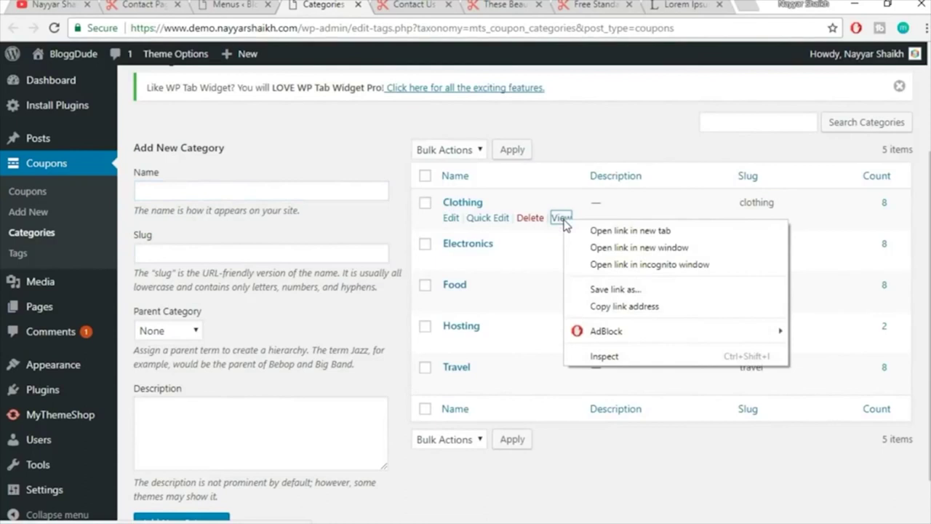
click(653, 306)
key(ctrl+shift+Tab)
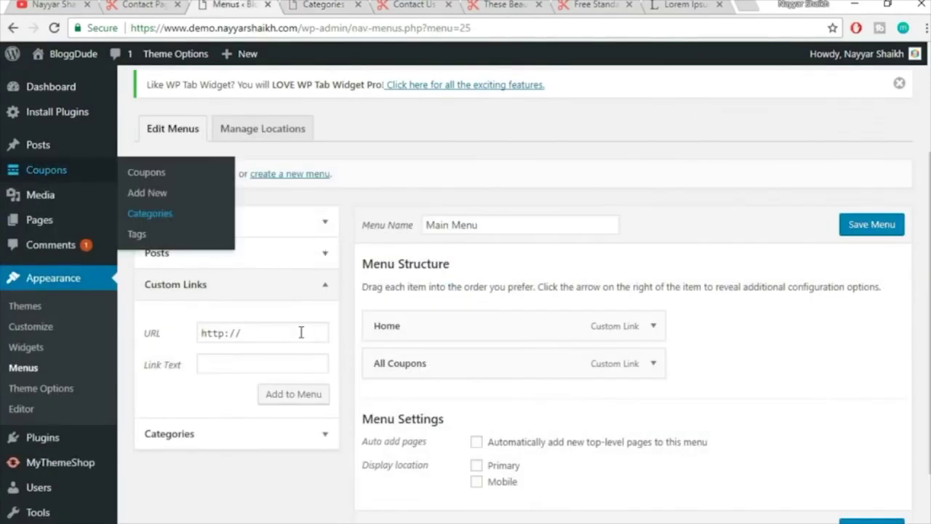
click(300, 333)
key(ctrl+a)
key(ctrl+v)
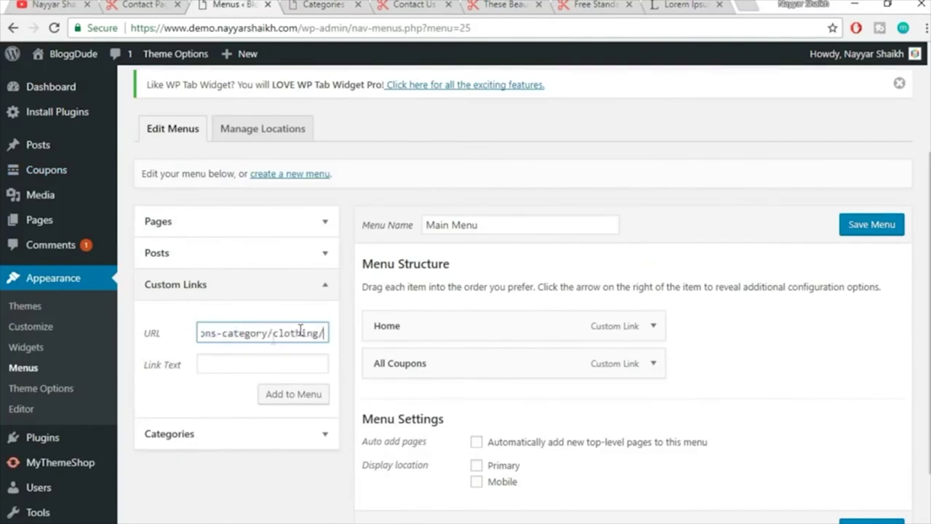
click(225, 367)
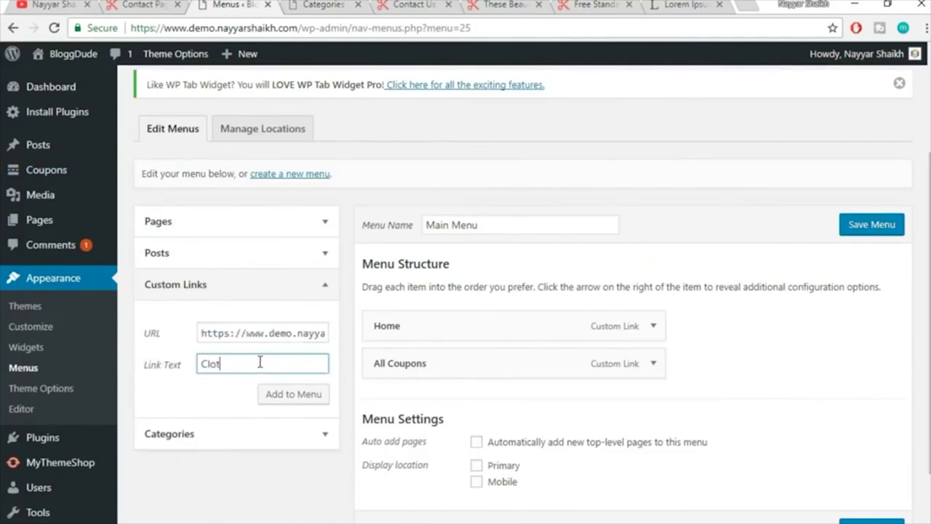
click(291, 399)
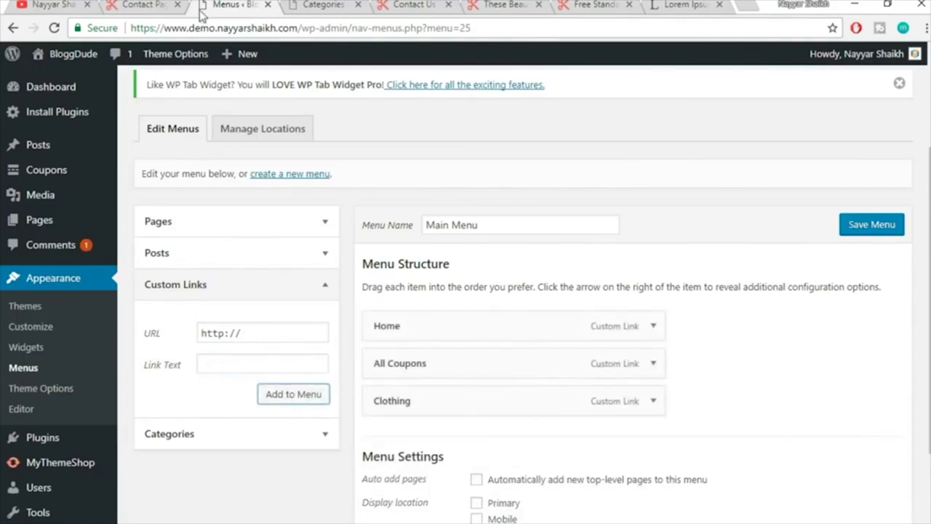
Add an 'Electronics' custom link using the Electronics category's View link address
click(142, 4)
click(320, 5)
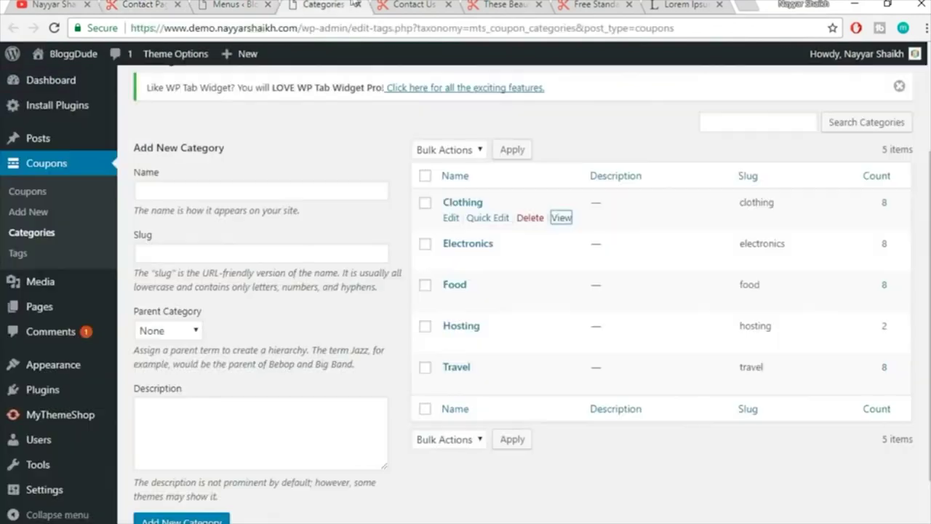
right_click(564, 259)
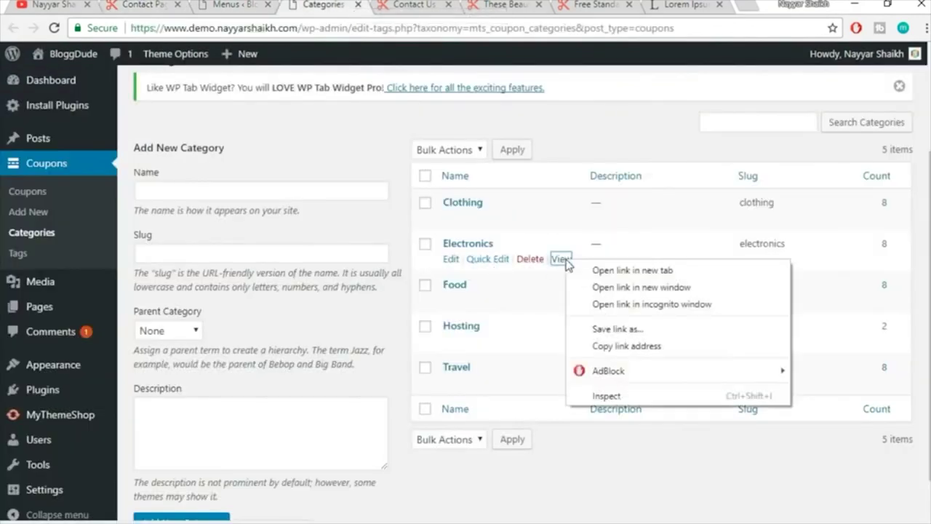
click(622, 346)
click(233, 5)
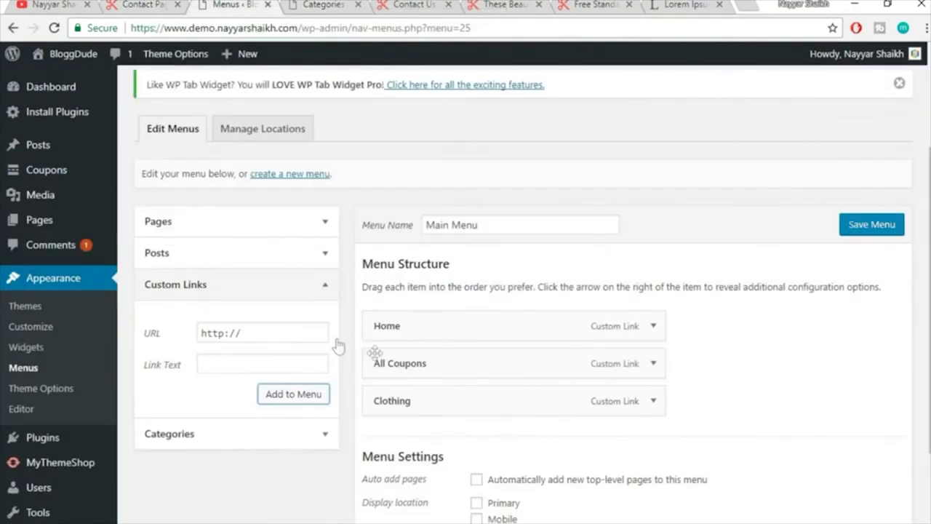
click(250, 329)
key(ctrl+a)
key(ctrl+v)
click(256, 365)
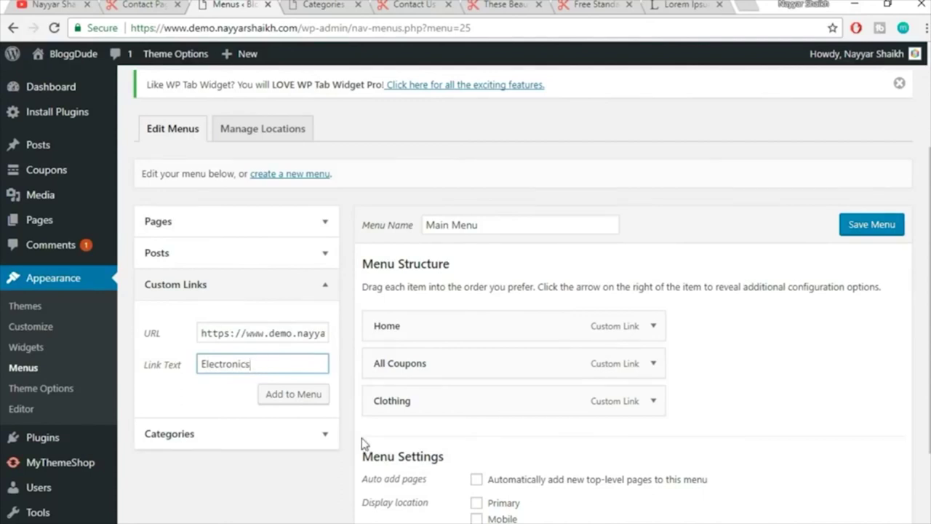
click(298, 396)
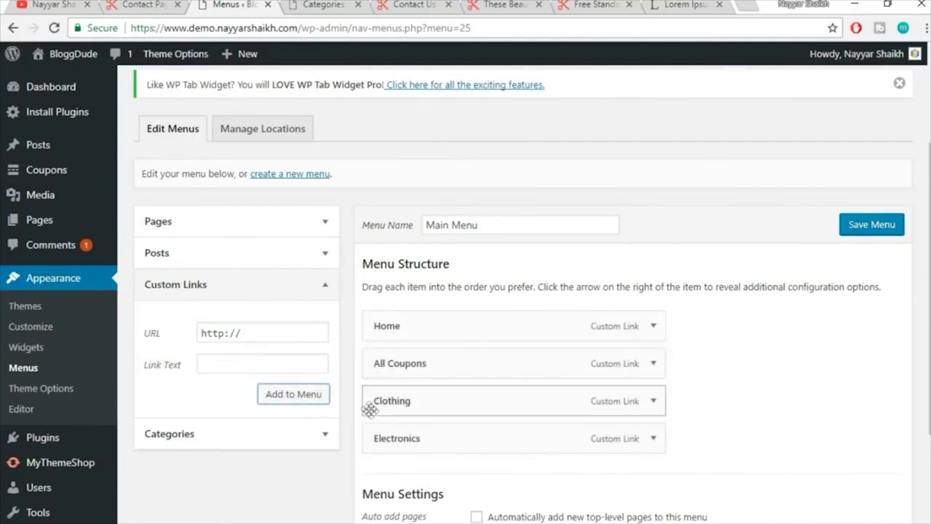
click(358, 5)
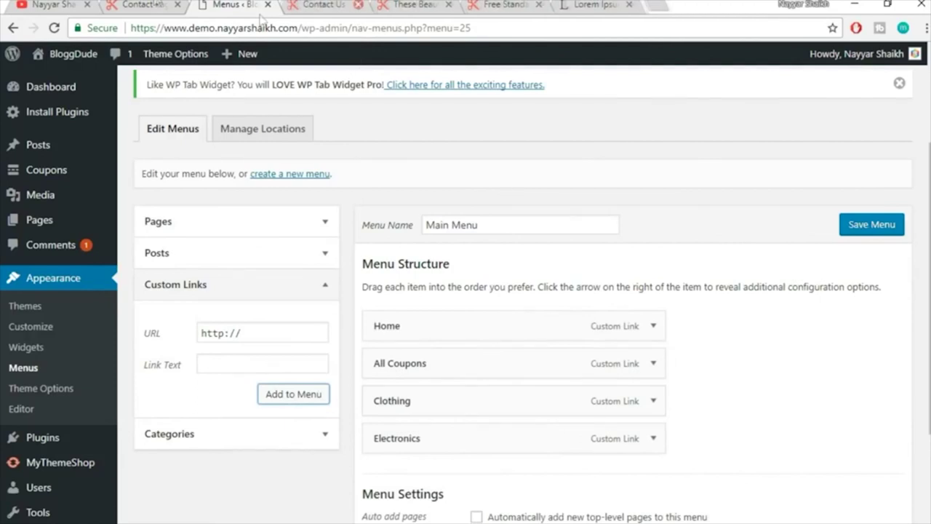
Check the reference site's Contact Us page and its web address
click(152, 5)
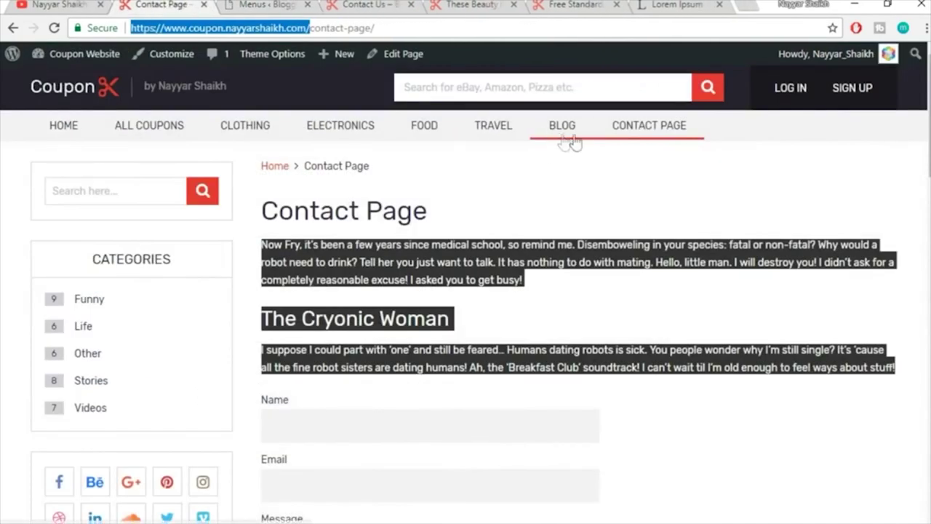
click(571, 161)
click(275, 5)
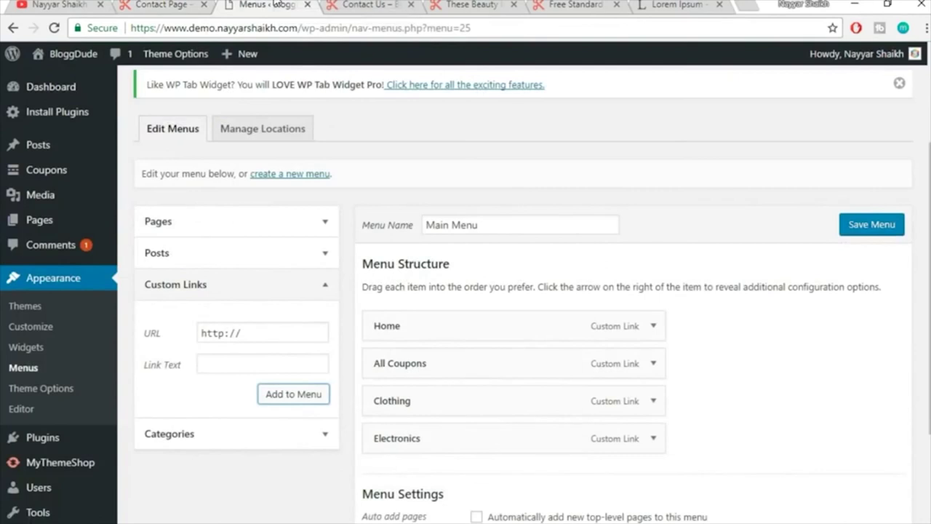
click(160, 5)
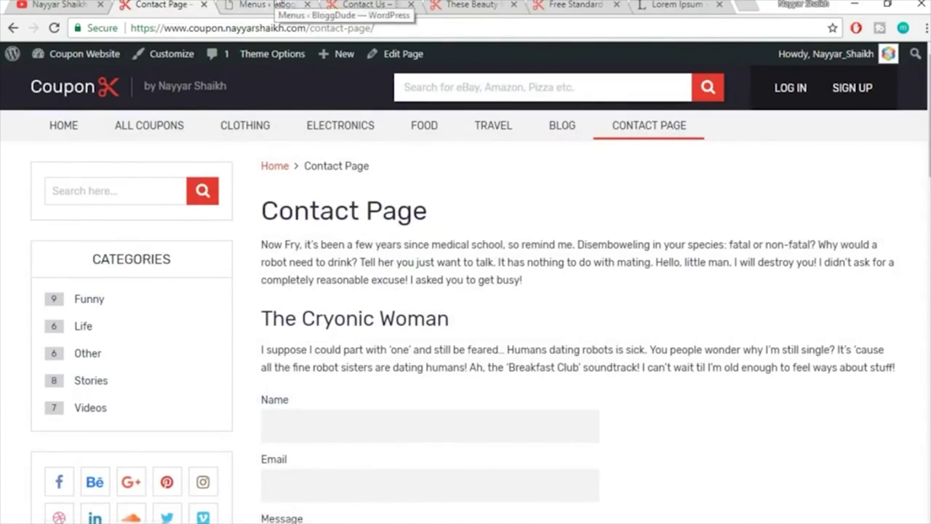
click(279, 5)
click(369, 6)
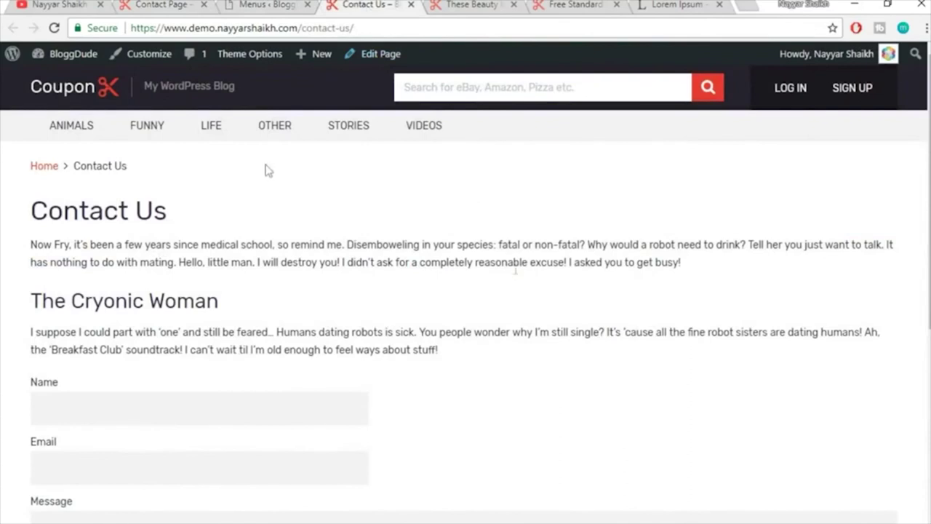
click(431, 33)
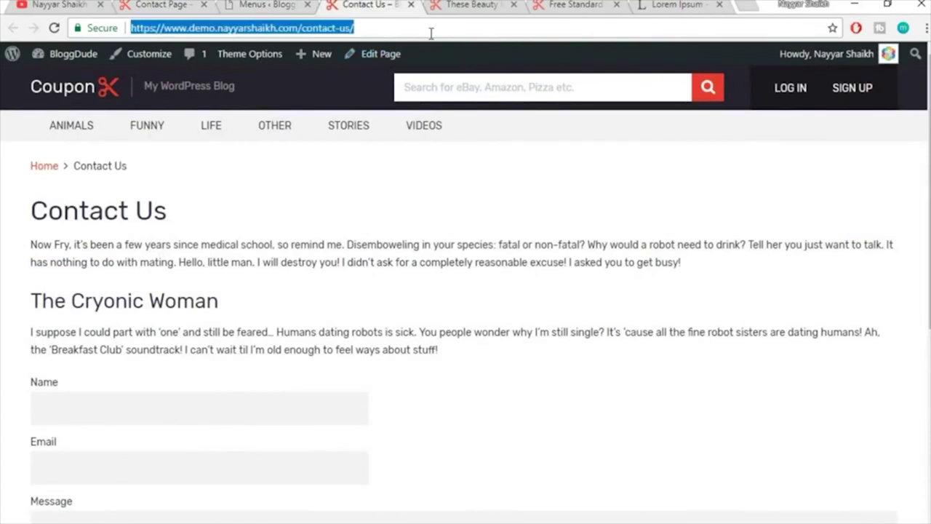
click(289, 4)
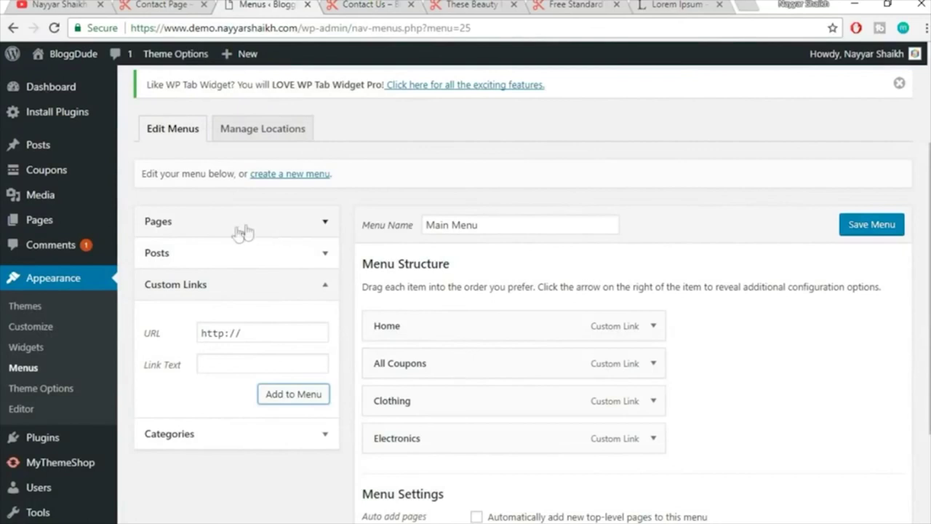
Add the Contact Us page from the Pages list to Main Menu
click(212, 227)
click(194, 297)
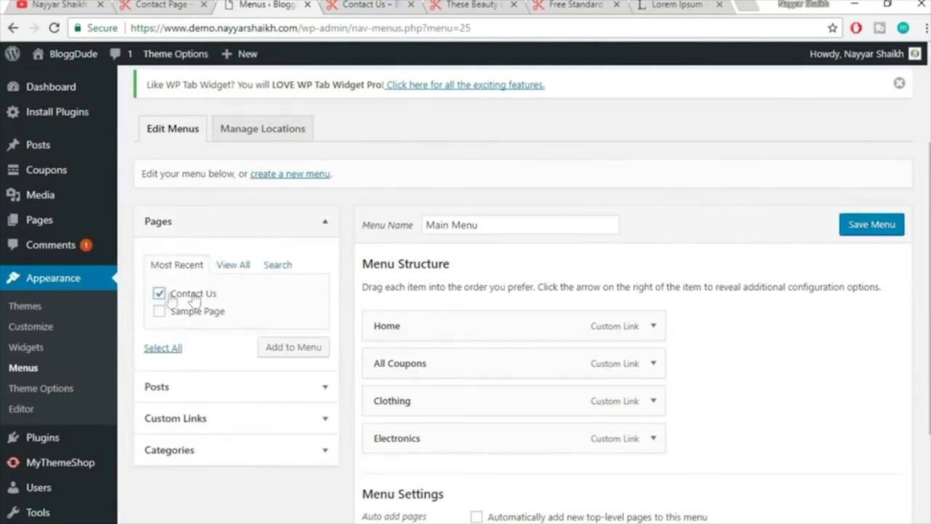
click(310, 350)
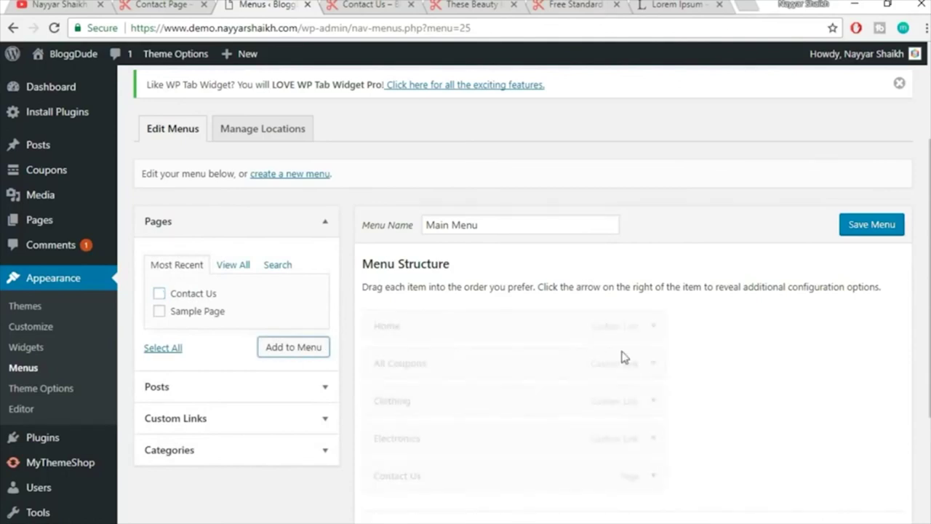
scroll(621, 356, down, 1)
scroll(667, 405, down, 2)
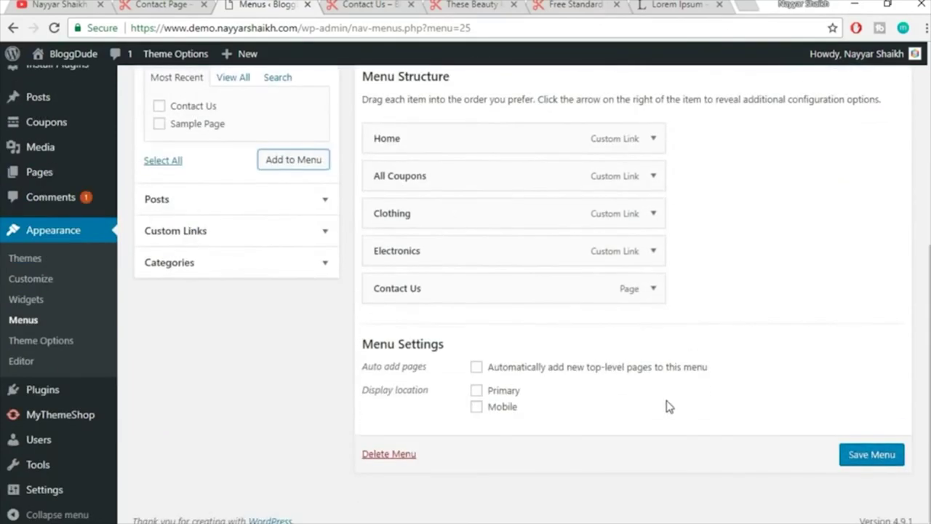
scroll(667, 405, up, 3)
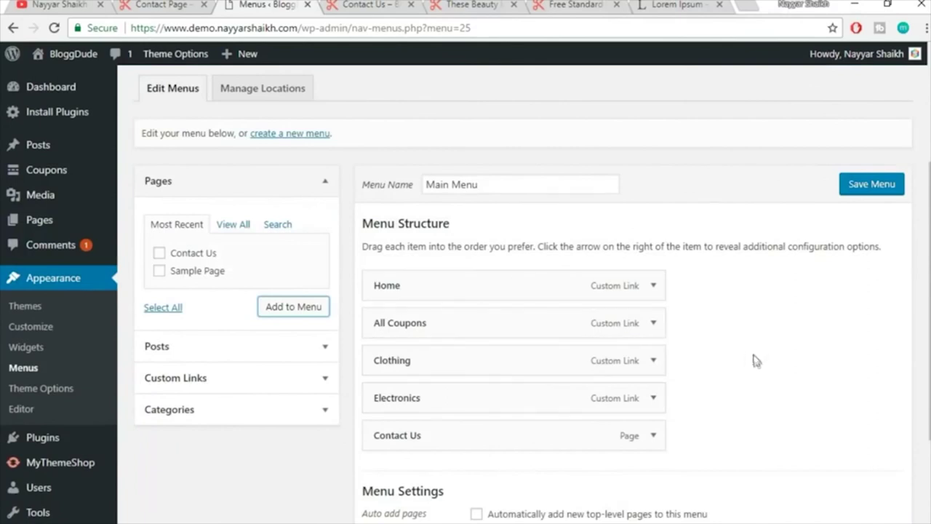
scroll(755, 357, down, 2)
Assign Main Menu to the Primary location, save it, and preview the home and Animals pages
click(492, 396)
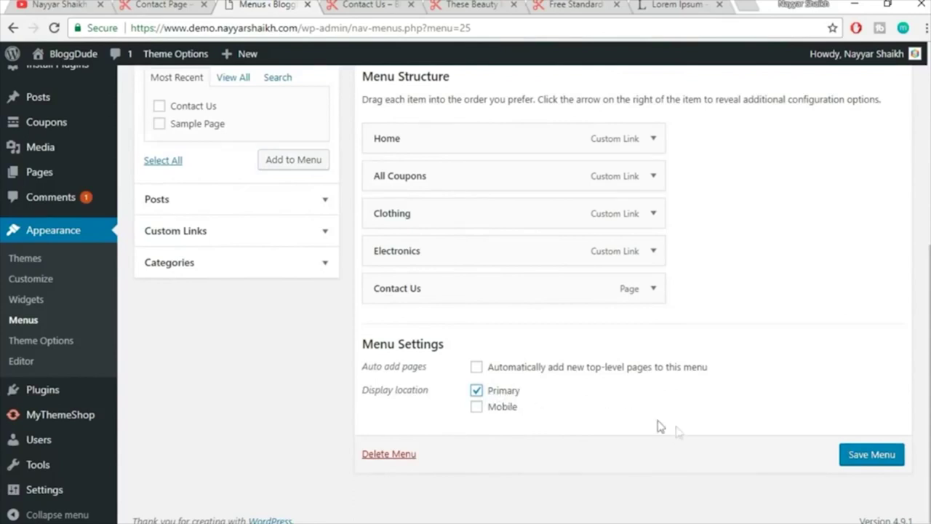
click(877, 458)
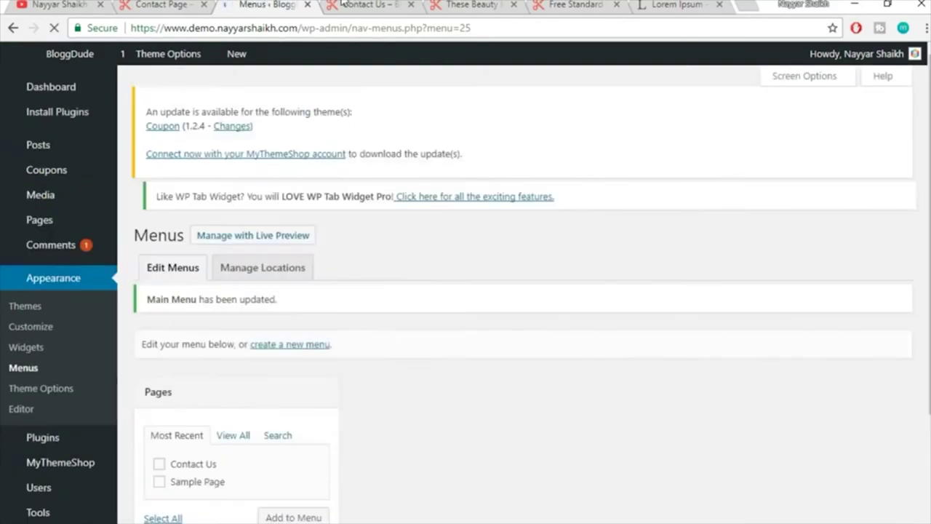
click(367, 4)
click(362, 28)
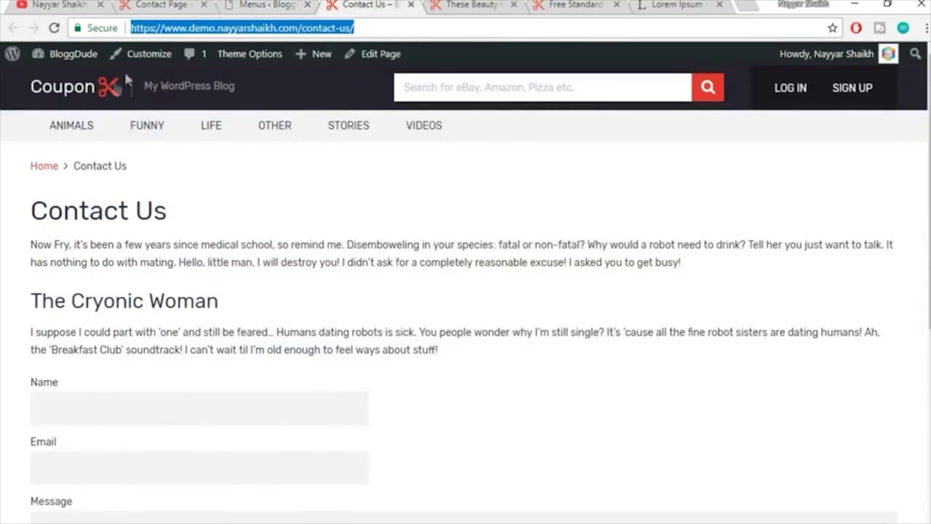
click(102, 94)
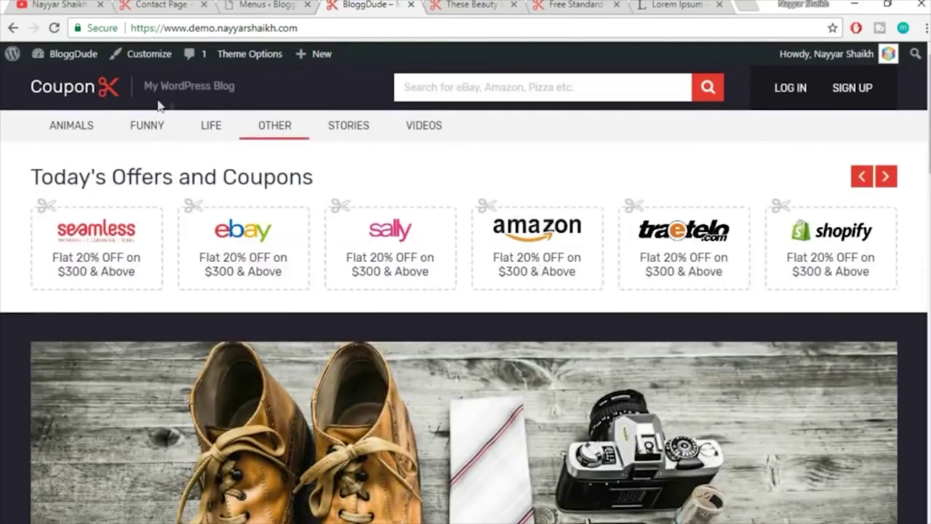
click(77, 128)
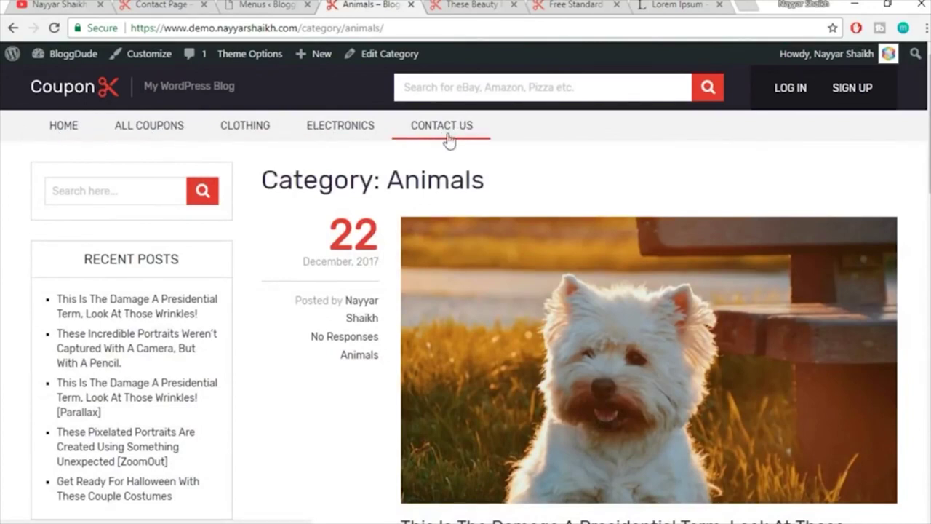
click(253, 5)
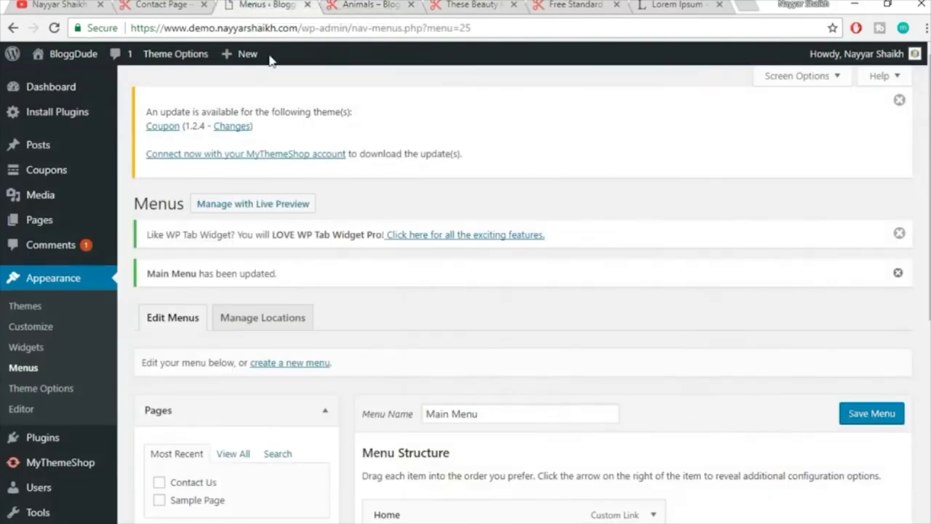
Create and publish a new page titled Blog
mouse_move(63, 227)
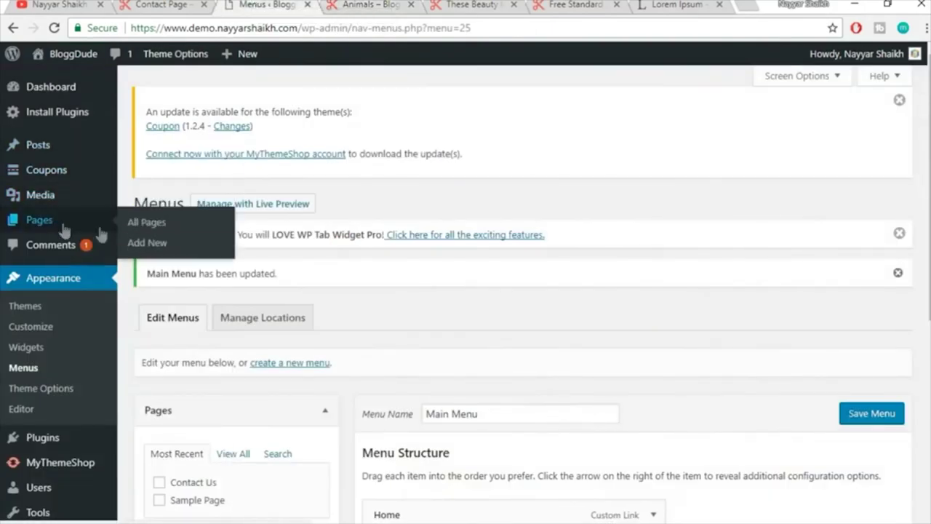
right_click(166, 251)
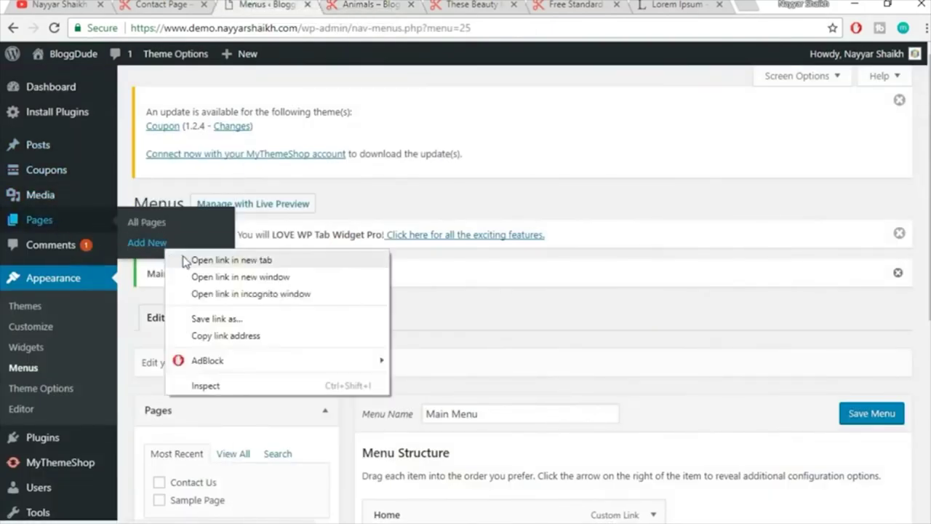
click(191, 259)
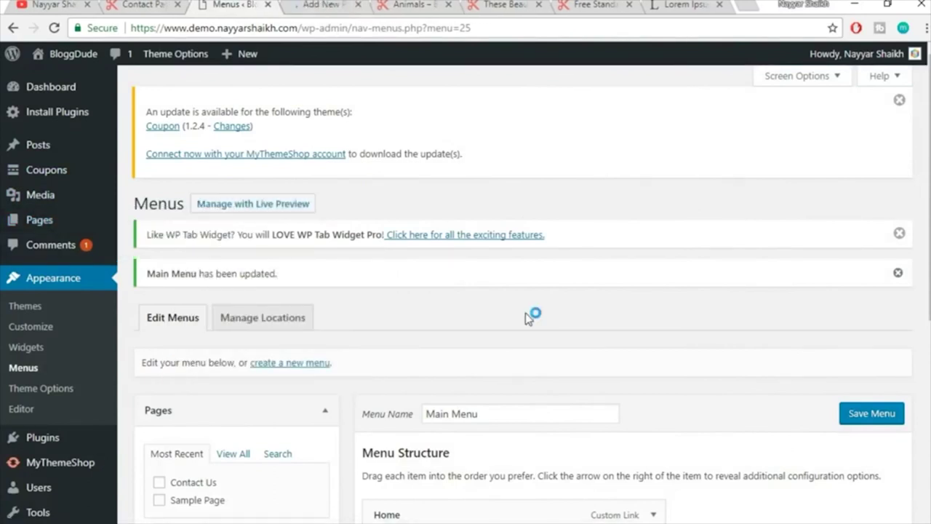
scroll(528, 319, down, 1)
scroll(528, 319, down, 3)
scroll(543, 482, up, 3)
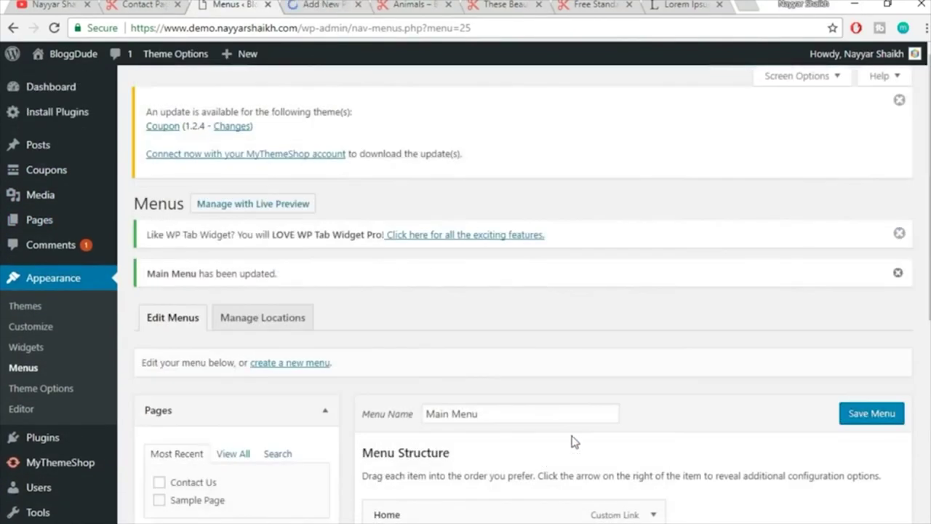
scroll(574, 470, down, 4)
click(324, 5)
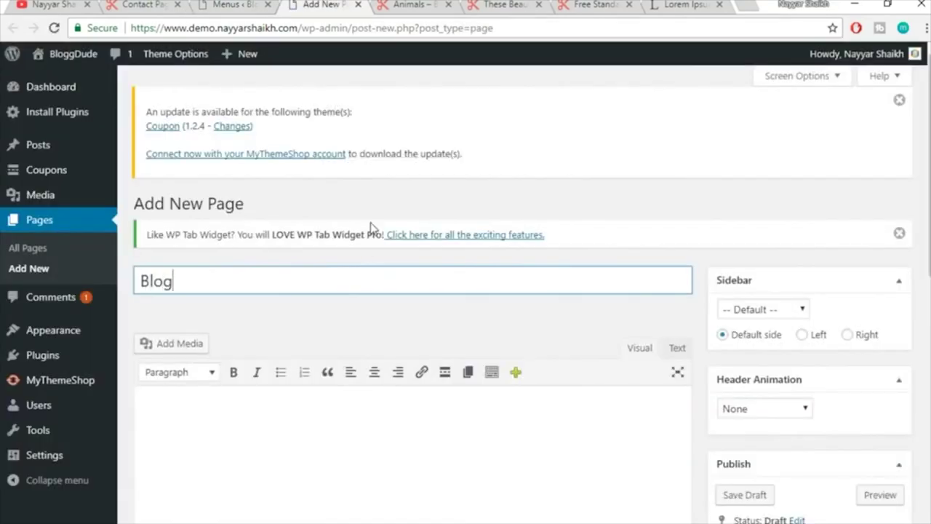
scroll(371, 228, down, 3)
click(879, 383)
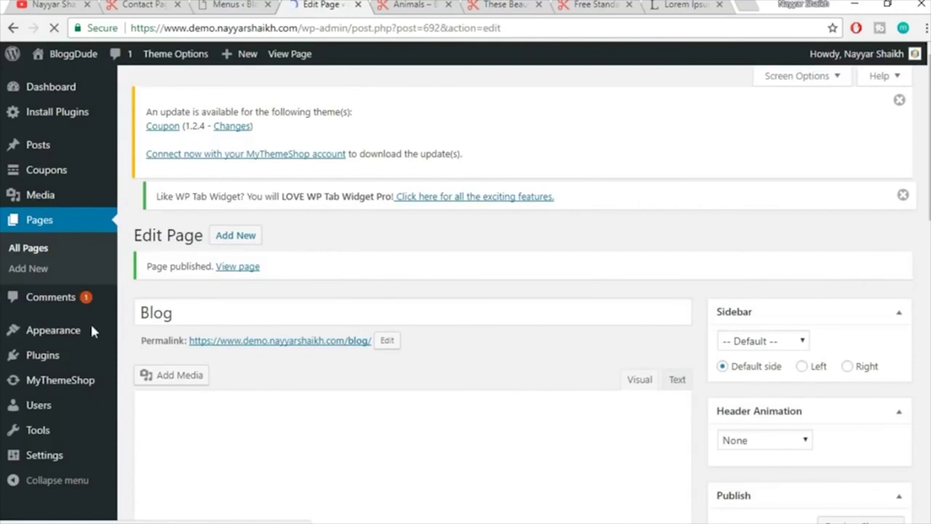
In Reading settings, choose a static homepage with Blog as the posts page and save
mouse_move(55, 458)
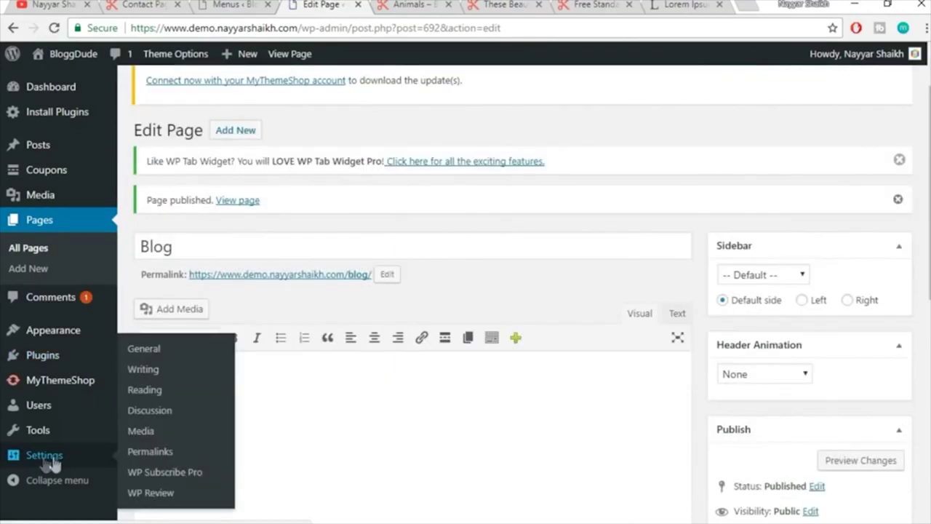
click(45, 460)
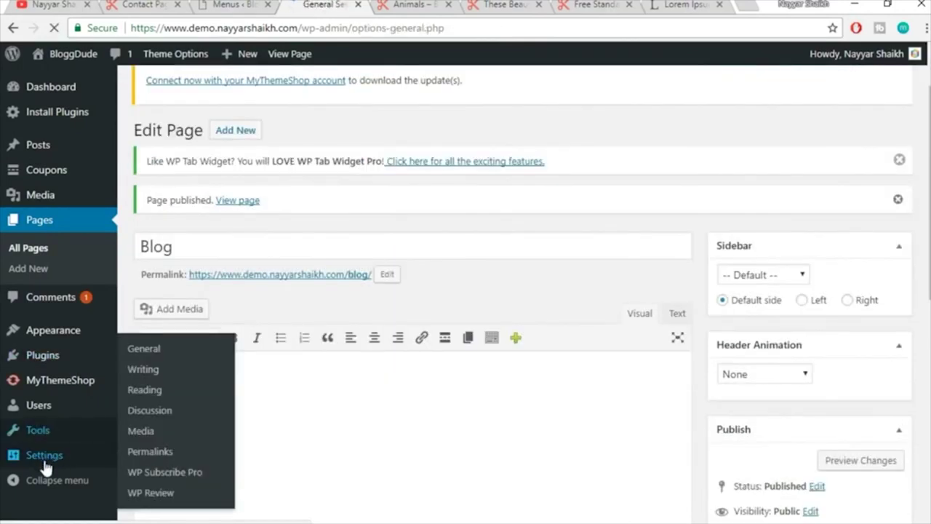
scroll(568, 337, down, 4)
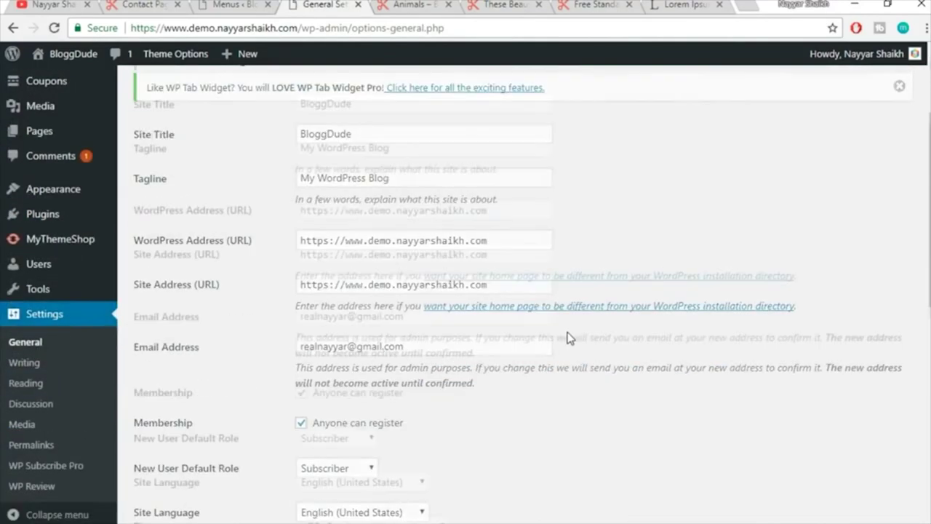
scroll(568, 337, down, 4)
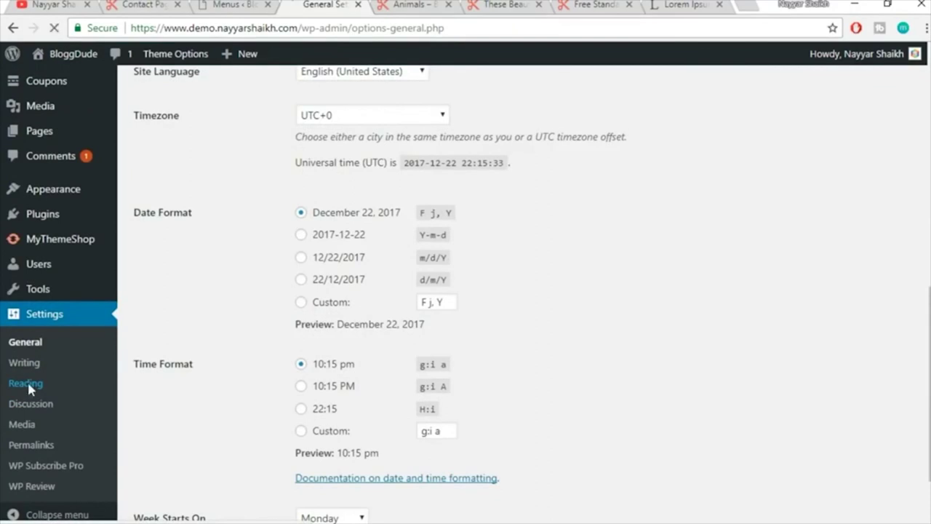
scroll(609, 275, down, 2)
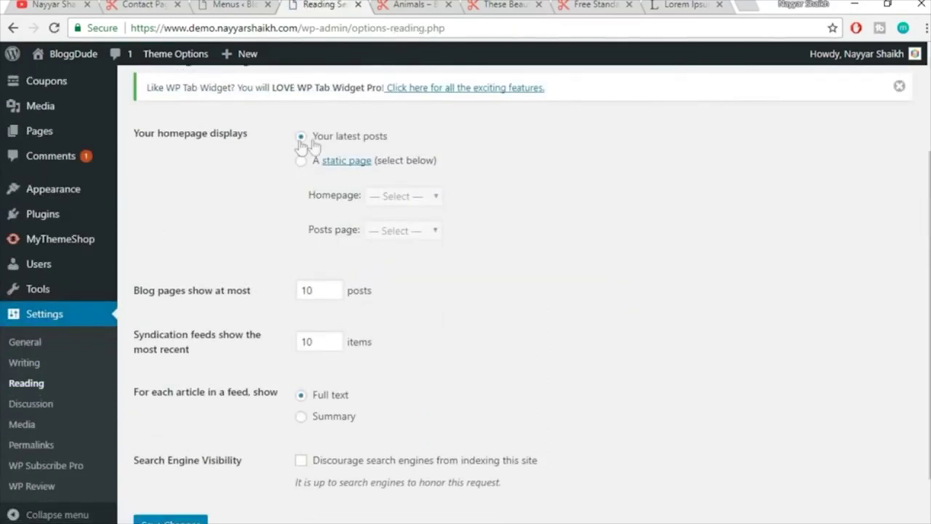
click(301, 162)
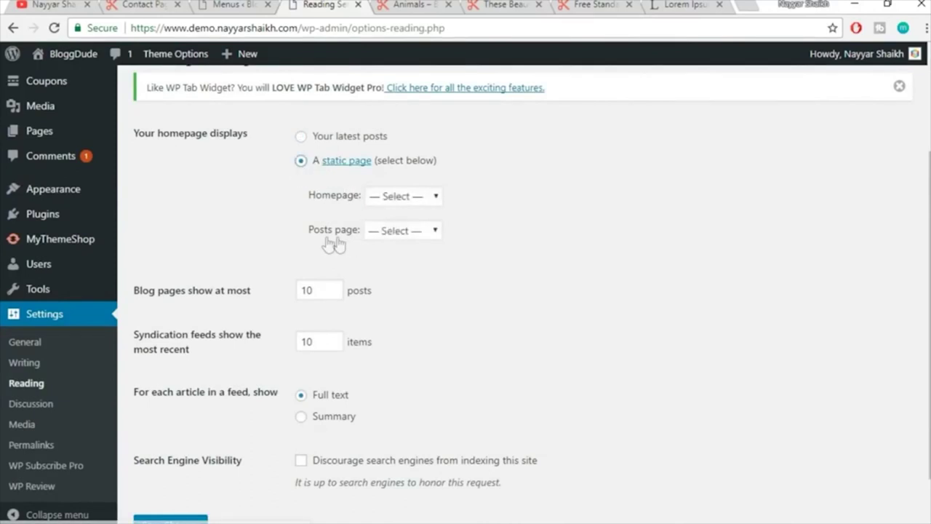
click(393, 231)
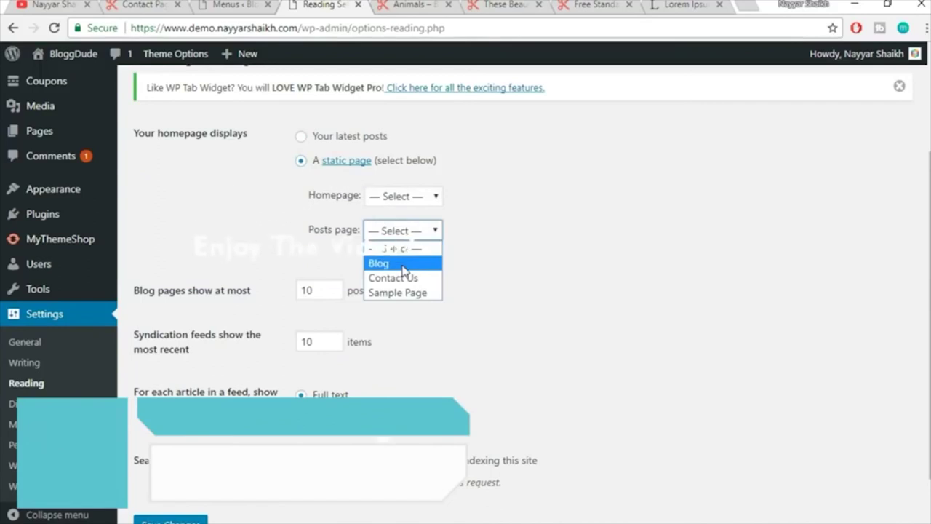
click(403, 264)
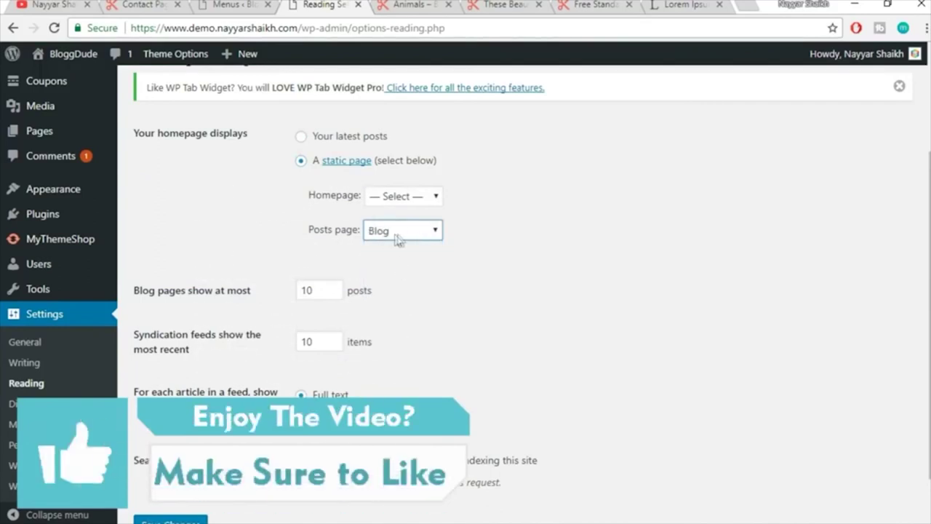
click(142, 460)
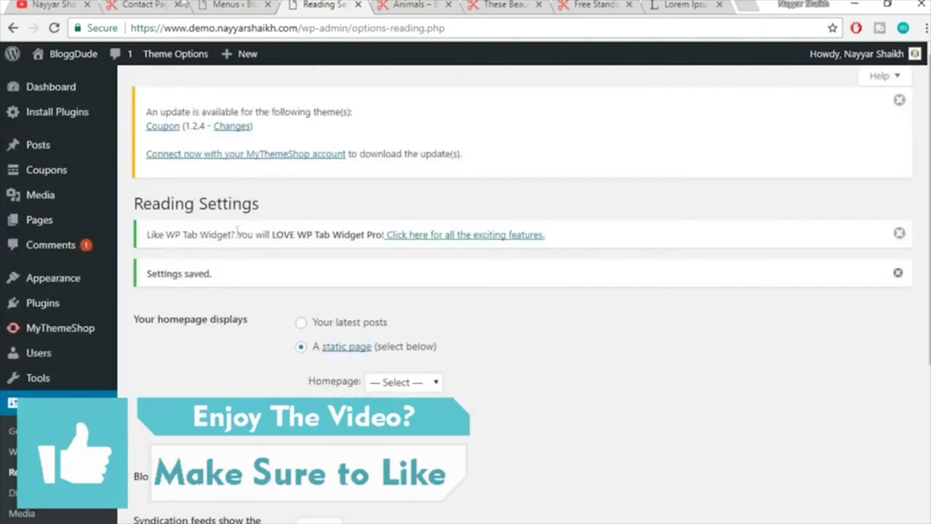
click(240, 4)
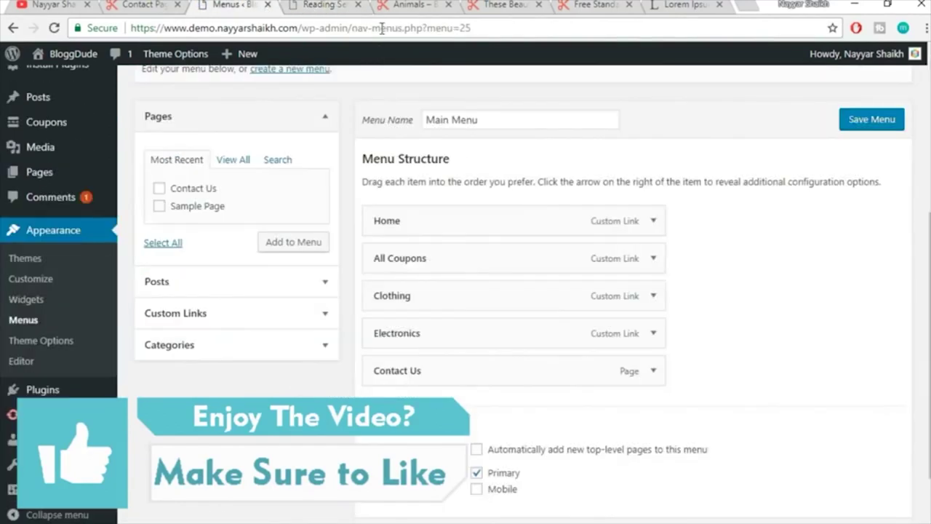
Reload Menus, add the Blog page, move it above Contact Us, and save Main Menu
click(382, 28)
key(Return)
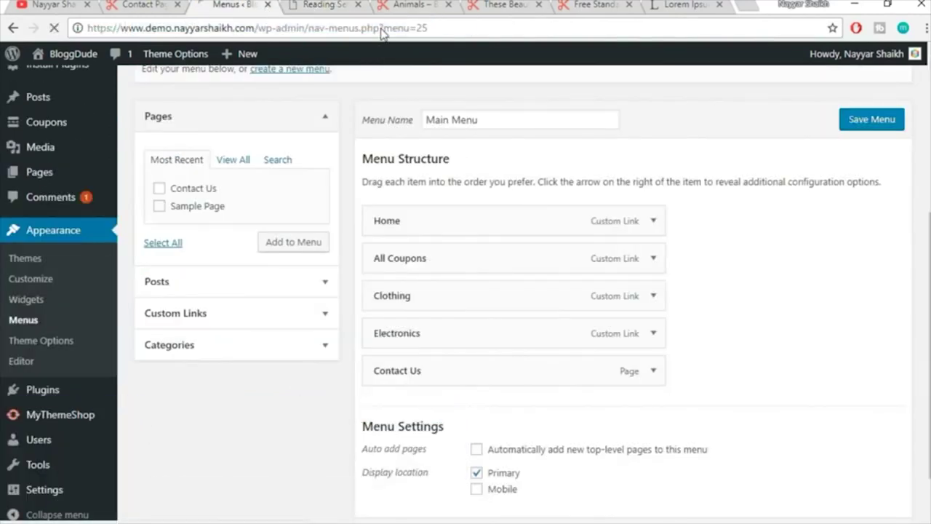
scroll(455, 172, down, 5)
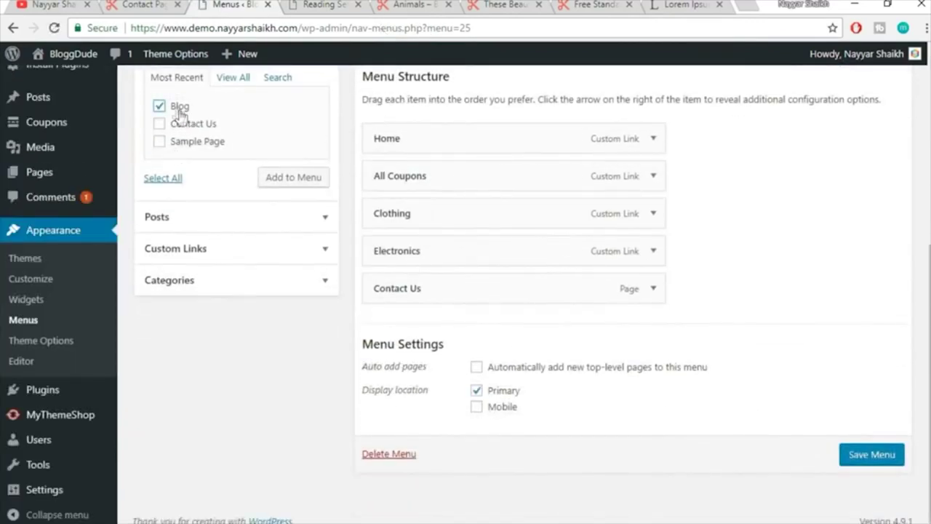
click(296, 182)
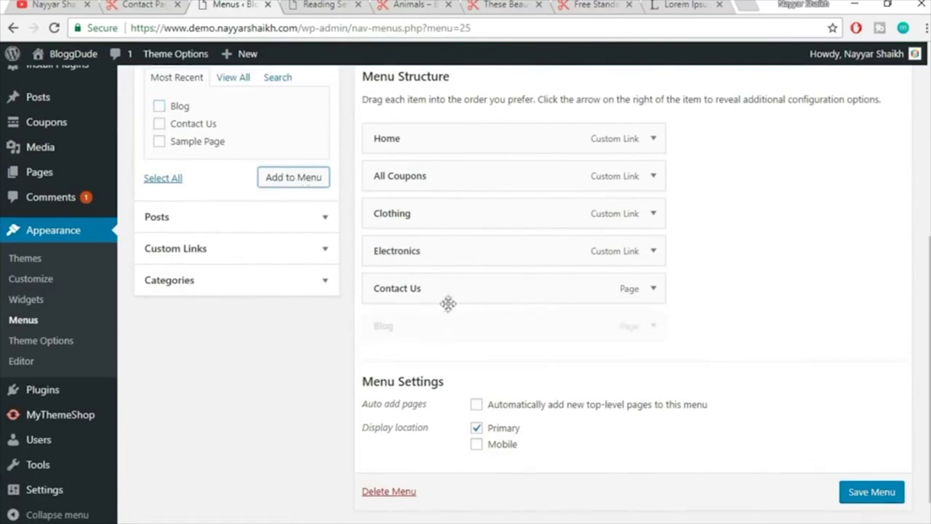
drag(433, 328, 424, 297)
click(891, 496)
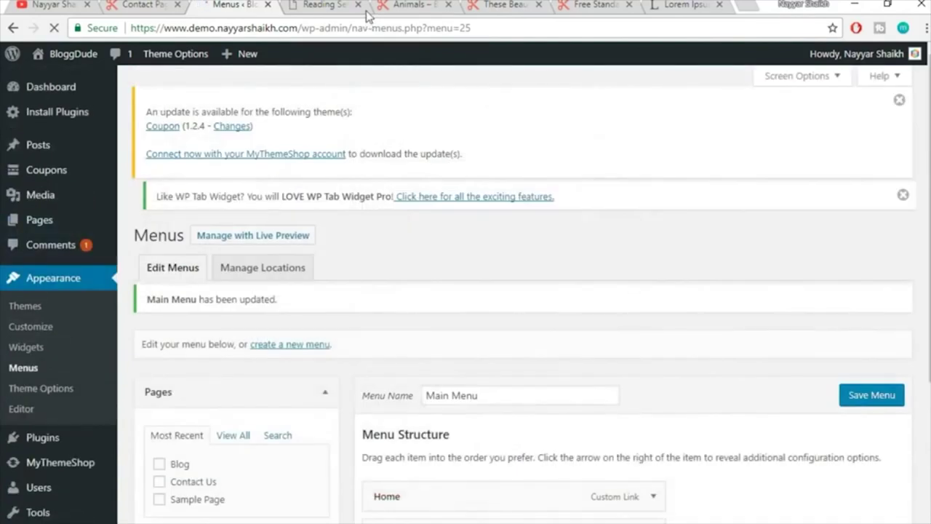
Reload the Animals category page to see the updated navigation
click(358, 4)
click(331, 6)
click(333, 29)
key(Return)
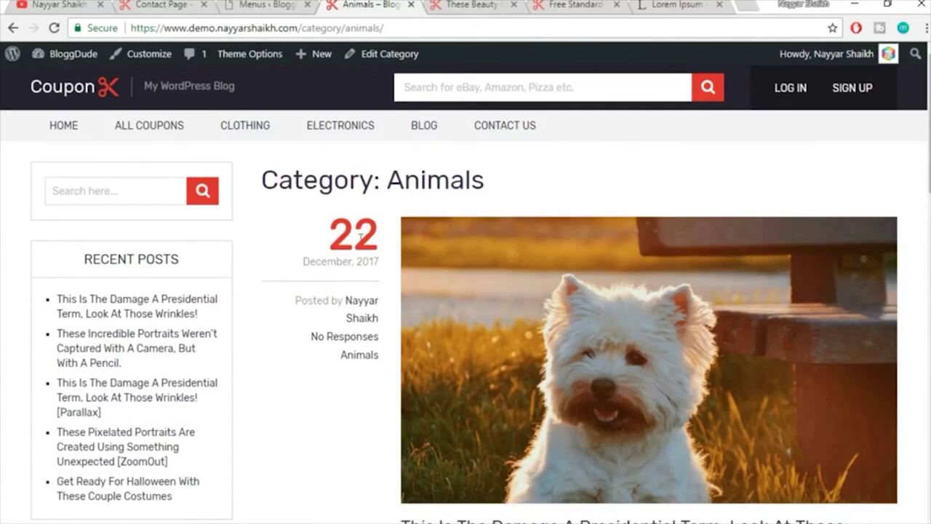
Scroll through the reference coupon site's Contact Page to review its sidebar widgets
scroll(301, 316, down, 10)
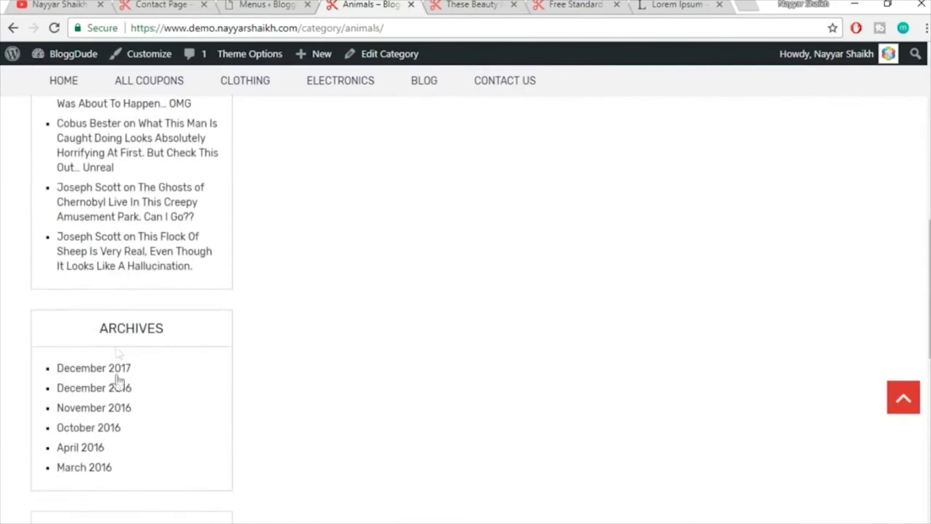
scroll(126, 405, up, 10)
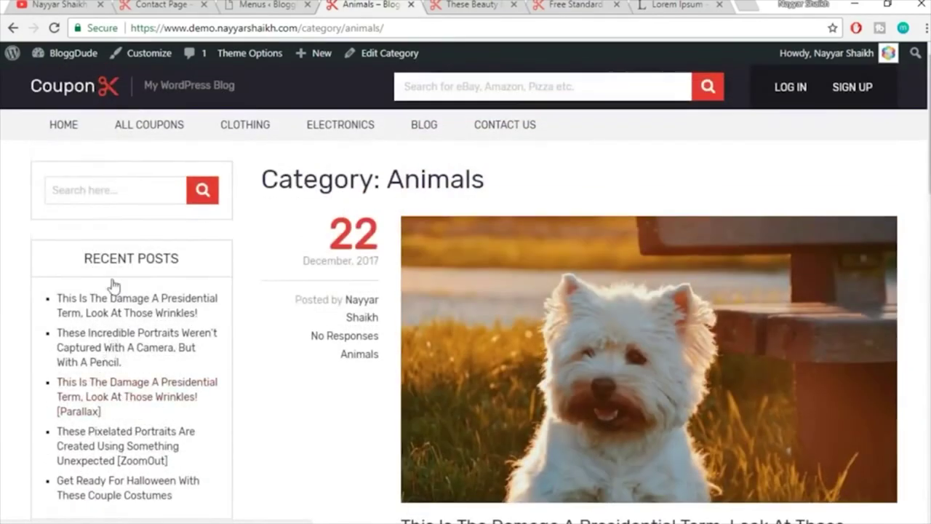
click(151, 8)
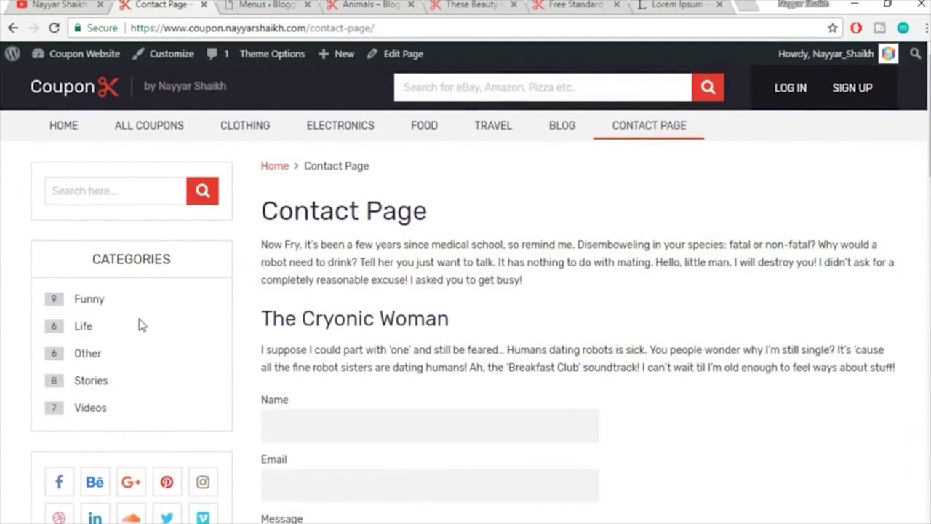
scroll(200, 318, down, 4)
scroll(204, 321, up, 4)
scroll(131, 303, down, 12)
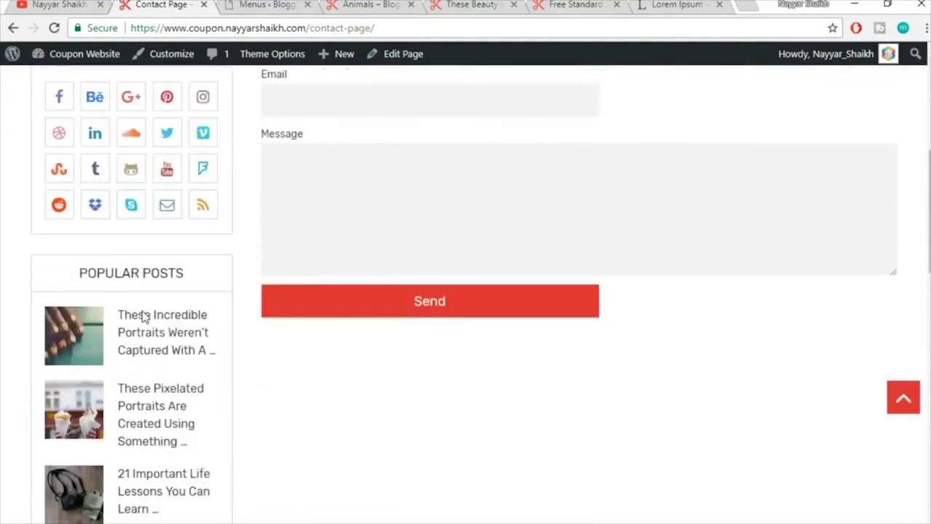
scroll(149, 320, up, 2)
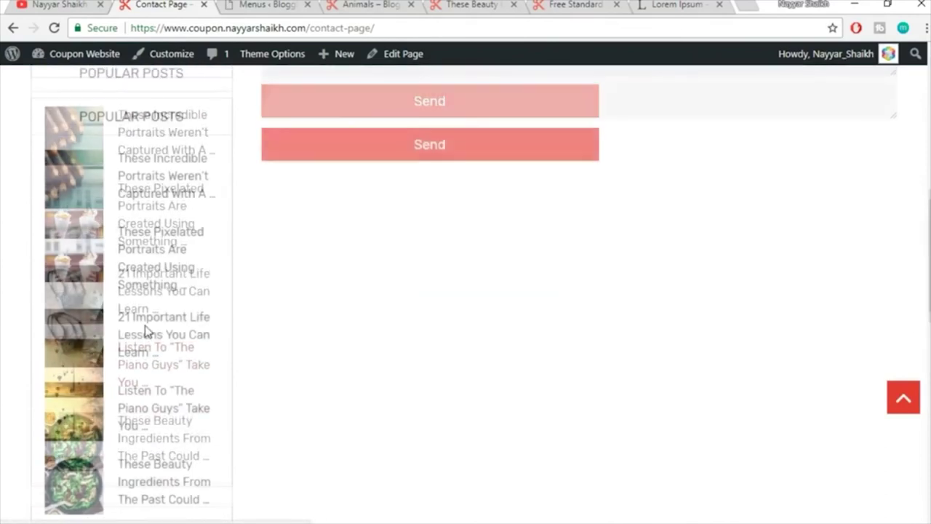
Compare with the Animals category page's sidebar, then go back to the Menus editor
click(258, 3)
click(393, 5)
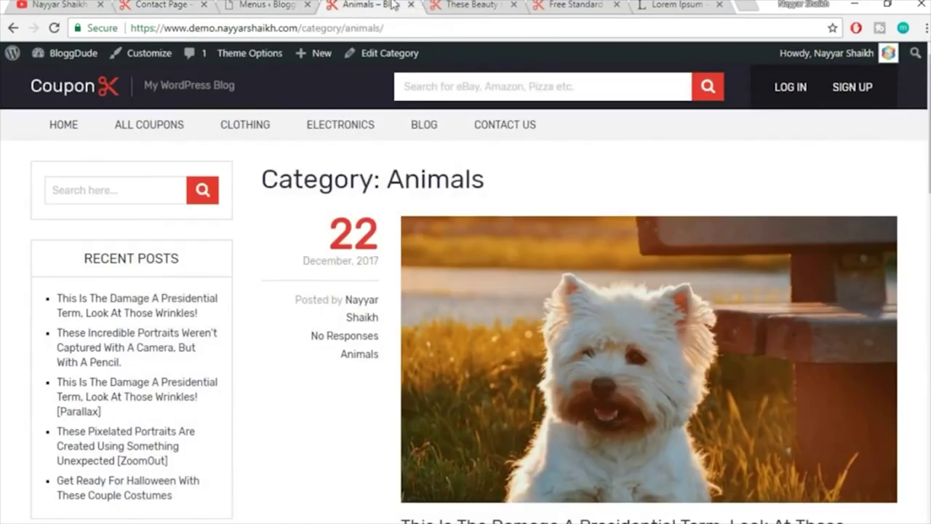
scroll(140, 363, down, 8)
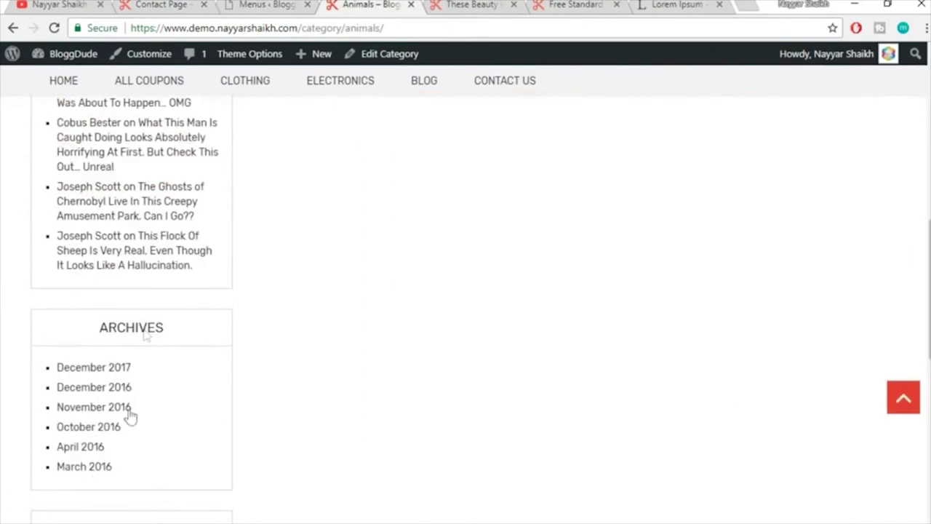
scroll(129, 416, down, 2)
scroll(131, 416, up, 10)
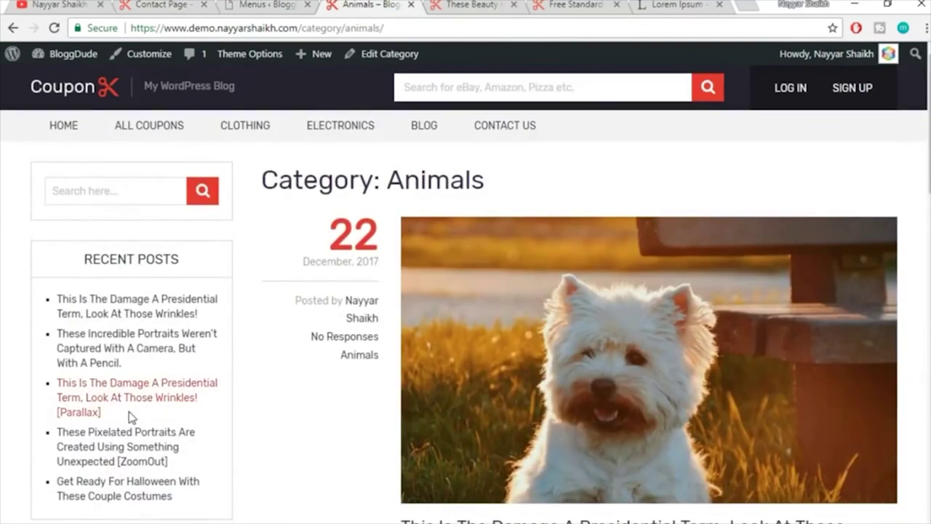
click(266, 4)
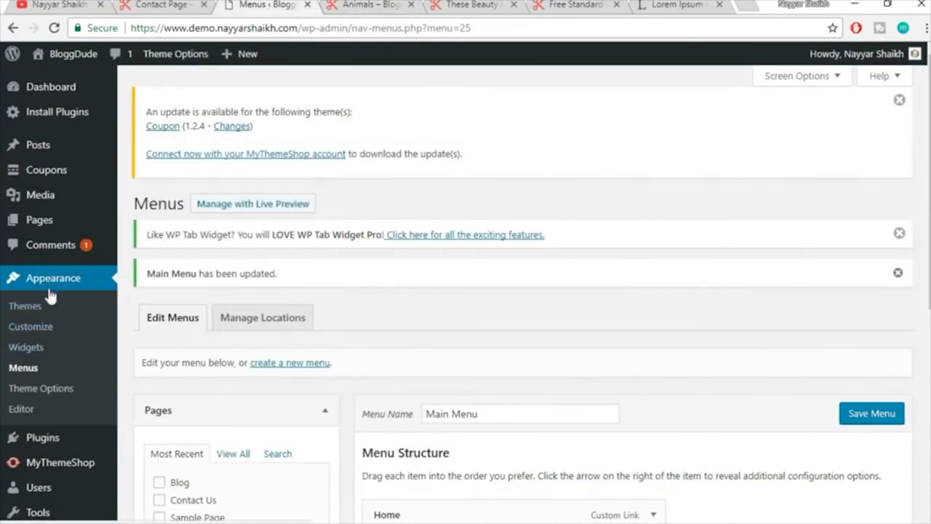
Compare the Widgets page with the current sidebar on the live Animals and Contact pages
click(37, 349)
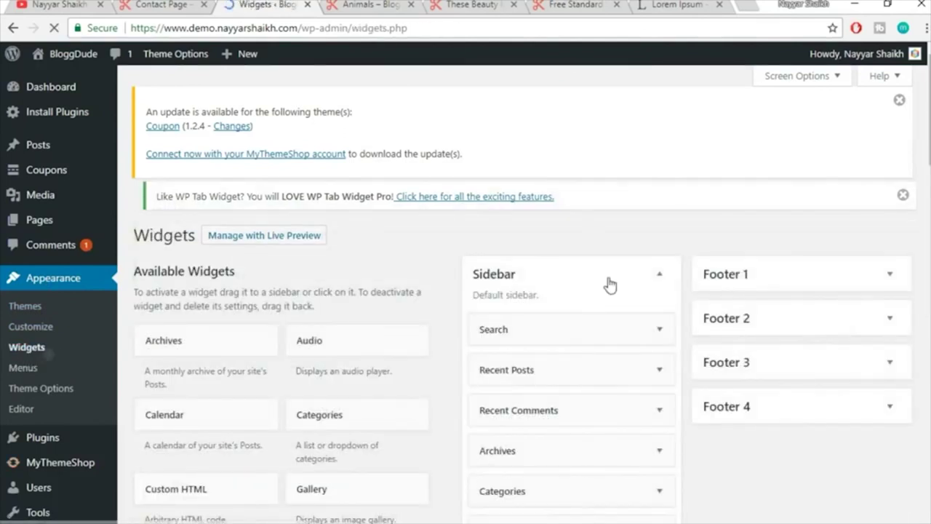
scroll(610, 283, down, 1)
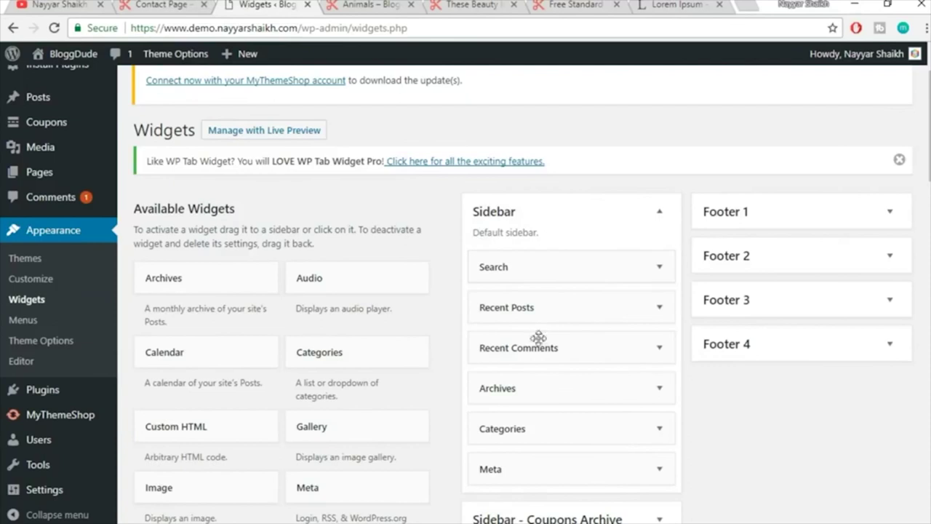
click(371, 6)
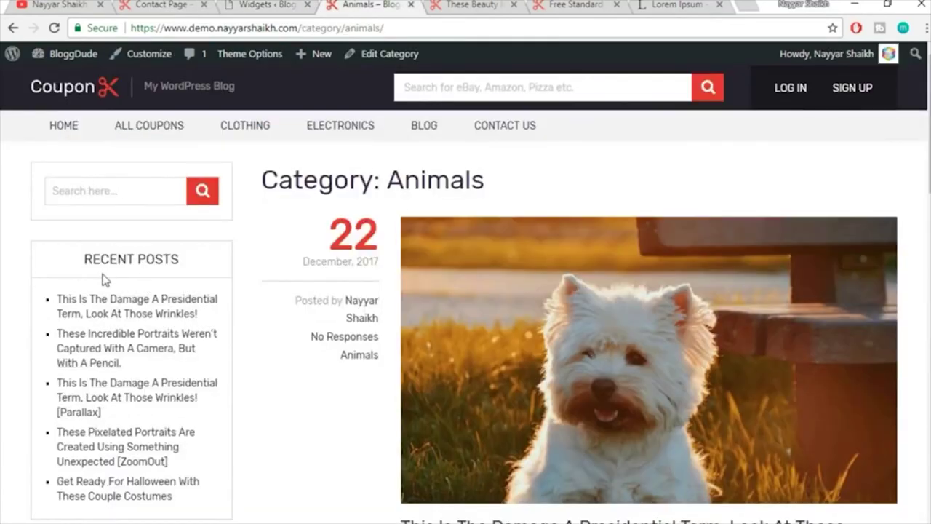
scroll(104, 280, down, 1)
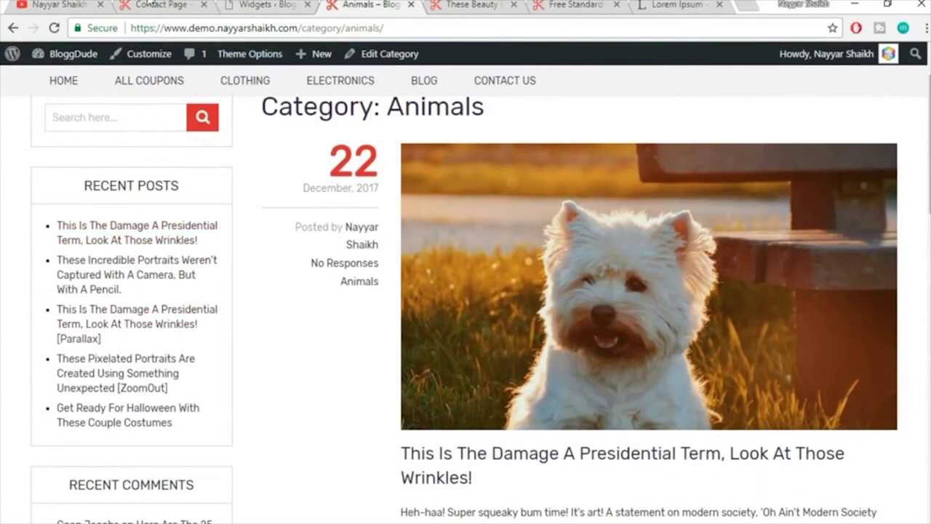
click(149, 5)
scroll(126, 233, up, 5)
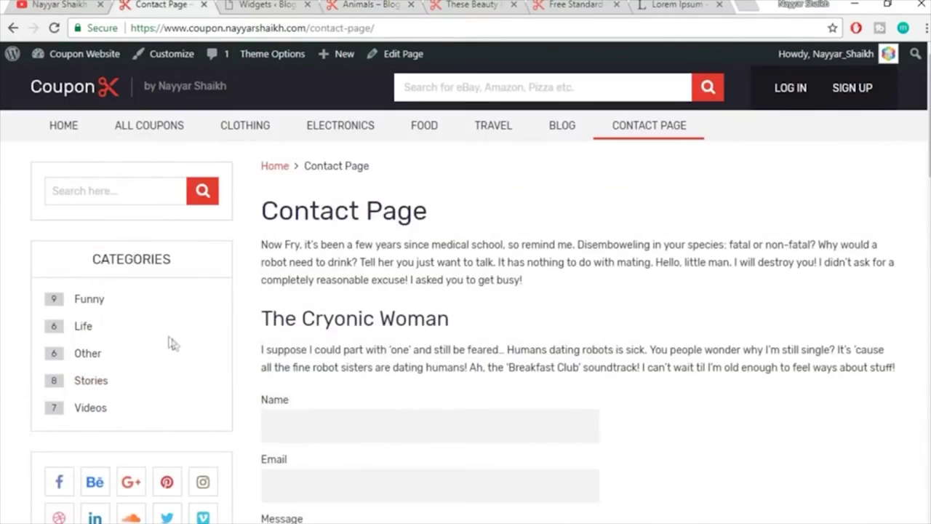
click(275, 5)
scroll(648, 267, down, 1)
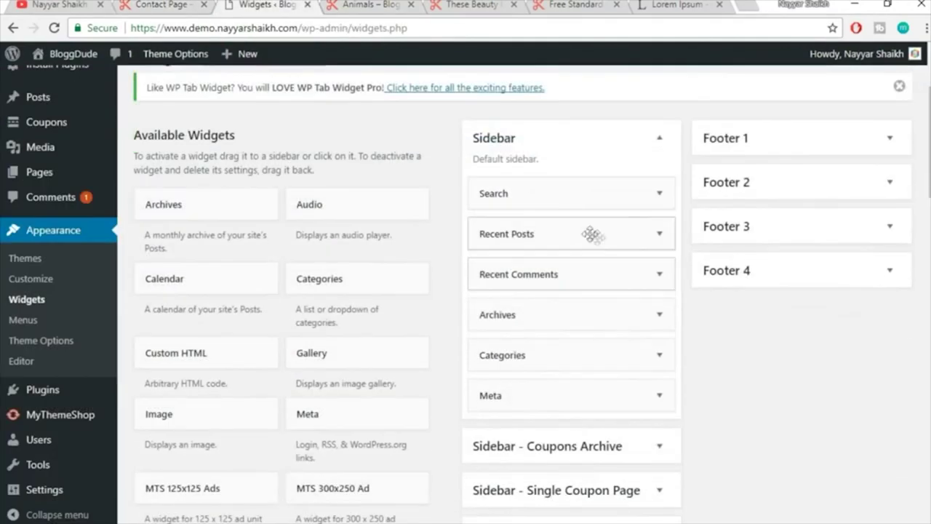
Delete the Recent Posts, Recent Comments and Archives widgets from the Sidebar
click(659, 234)
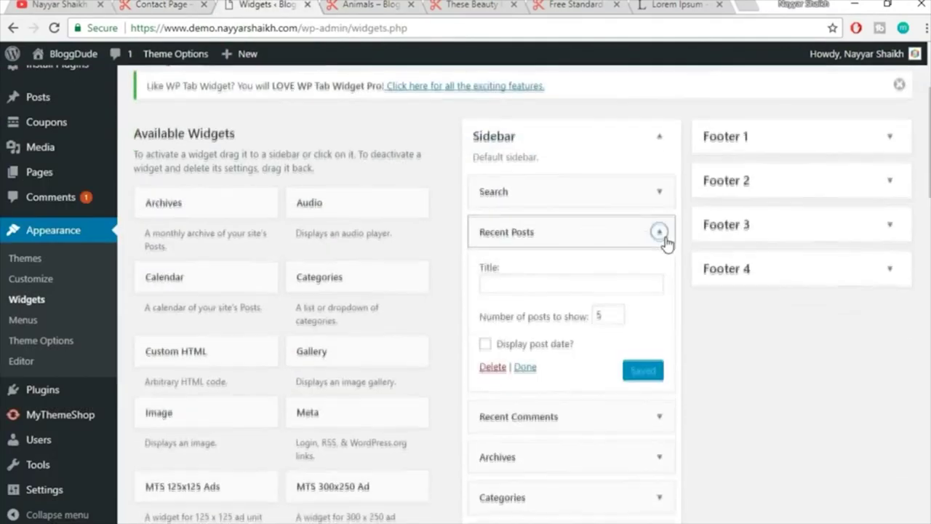
scroll(493, 300, down, 1)
click(492, 296)
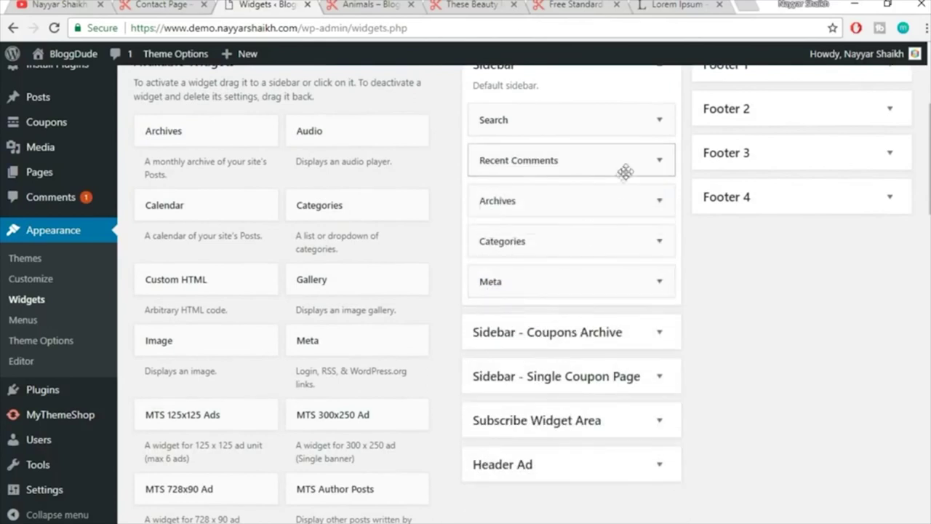
click(628, 165)
click(490, 270)
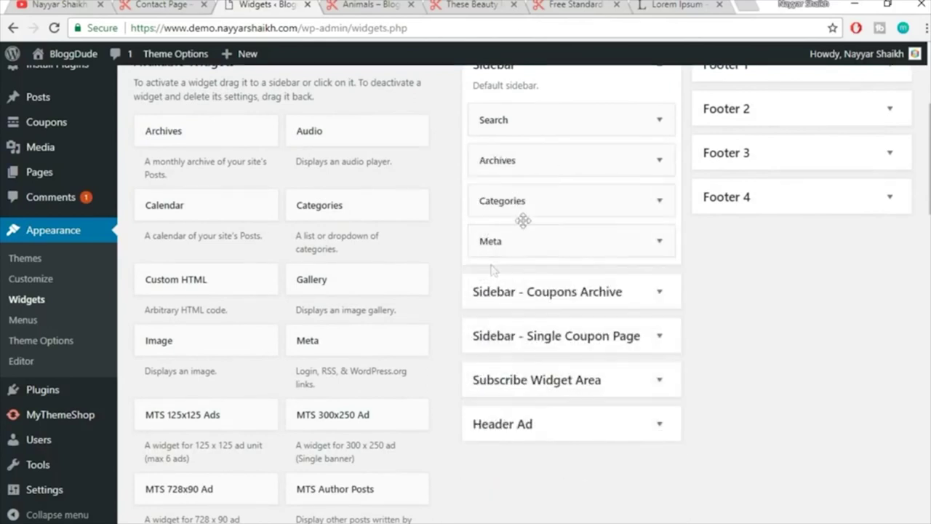
click(573, 157)
click(494, 278)
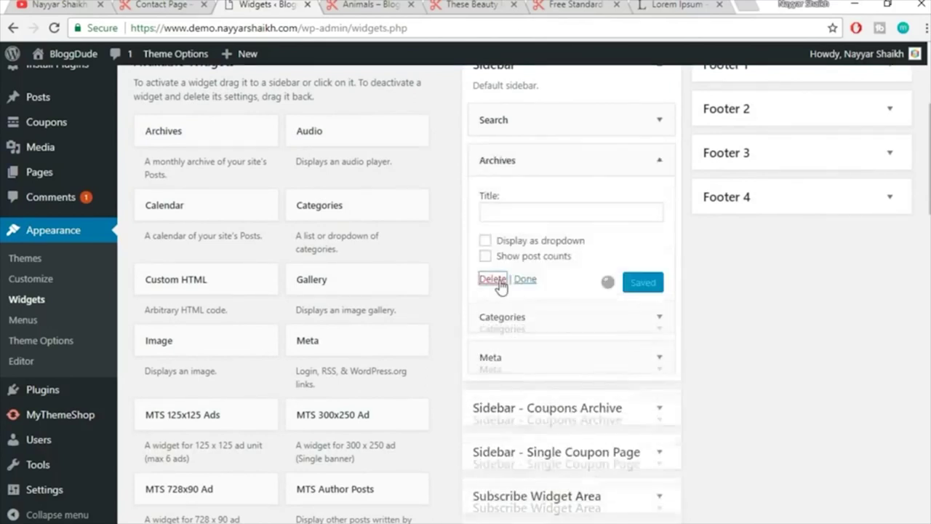
Turn on Show post counts in the Categories widget and save it
click(590, 164)
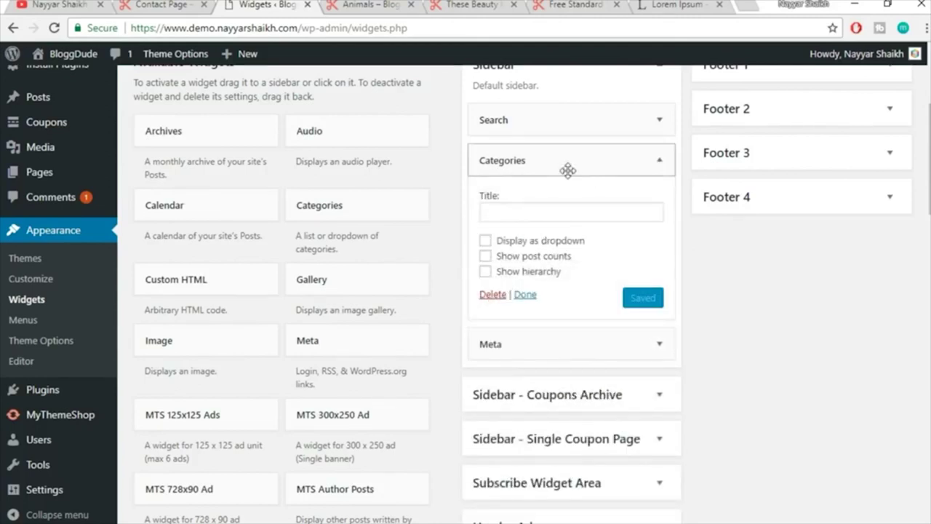
click(151, 5)
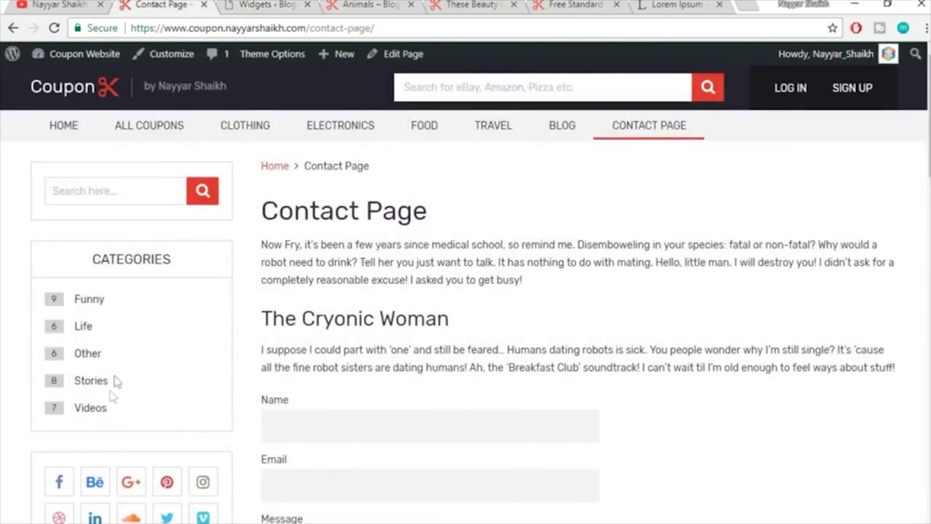
click(276, 5)
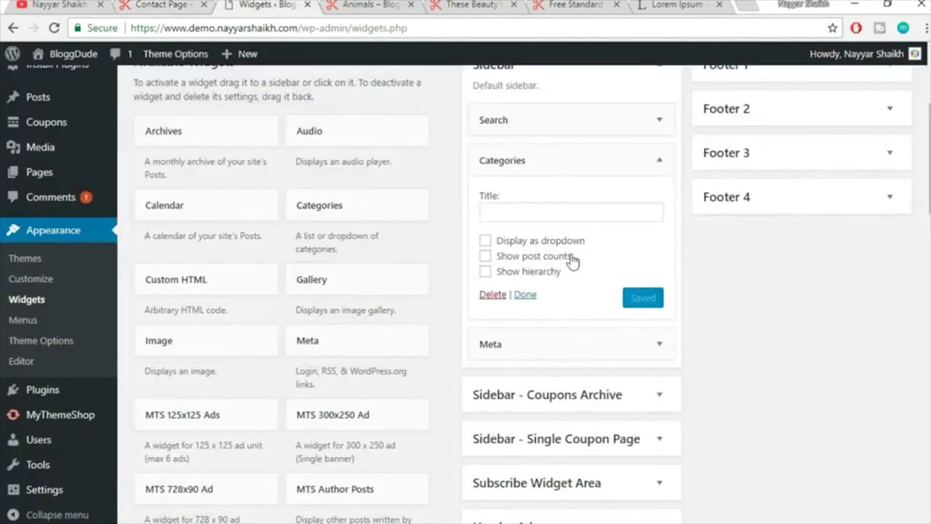
click(485, 256)
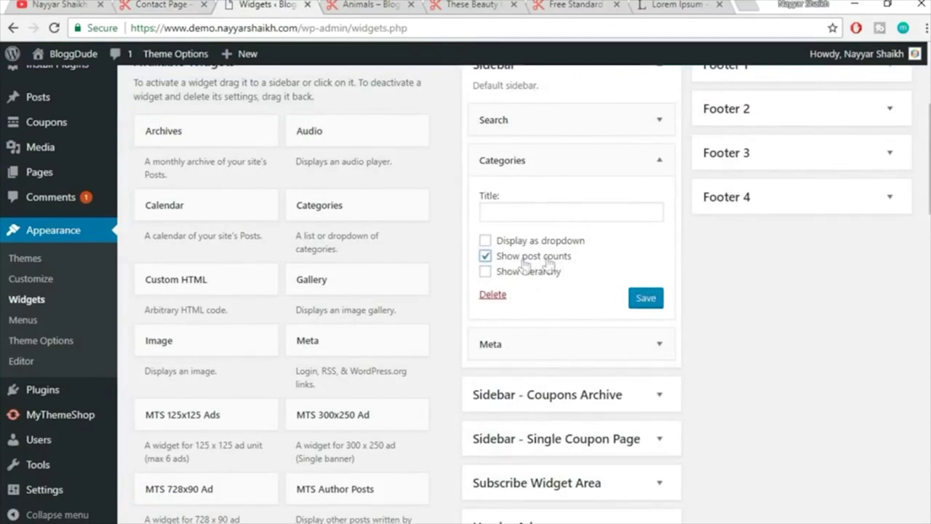
click(160, 4)
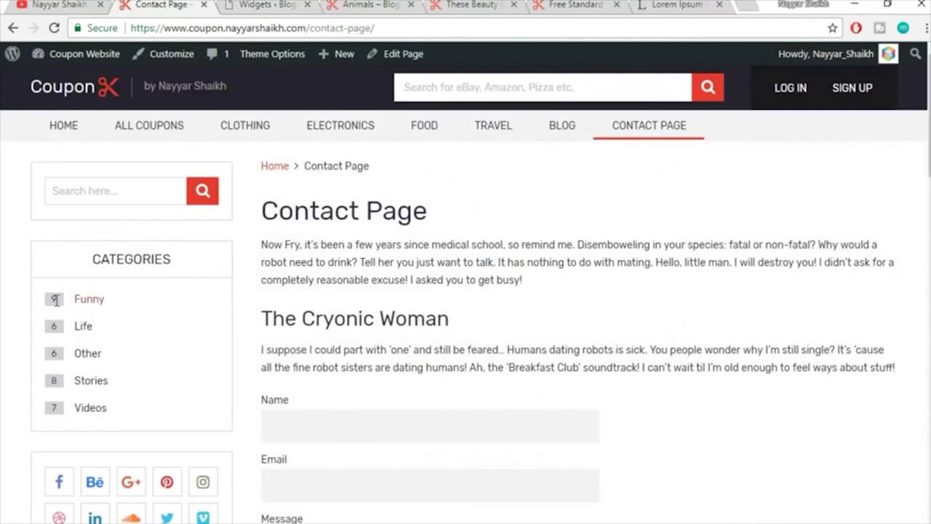
click(270, 4)
click(644, 298)
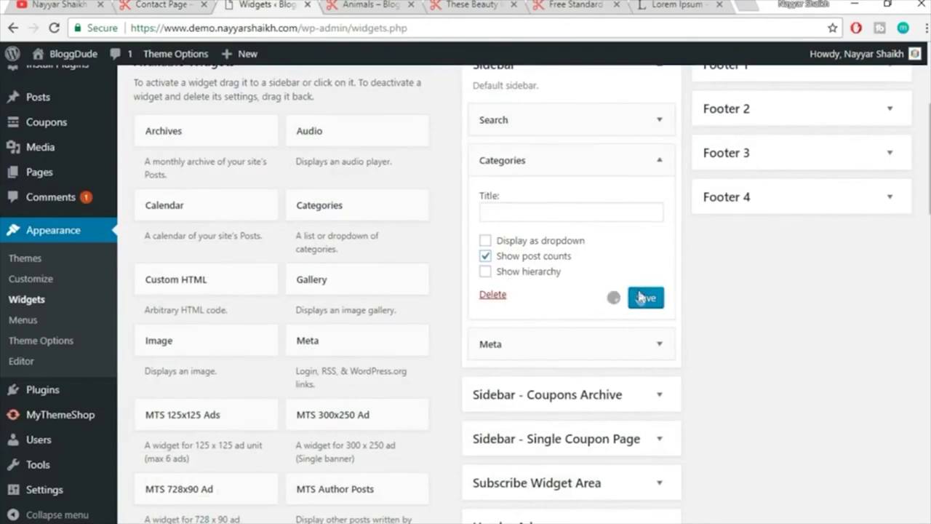
click(650, 161)
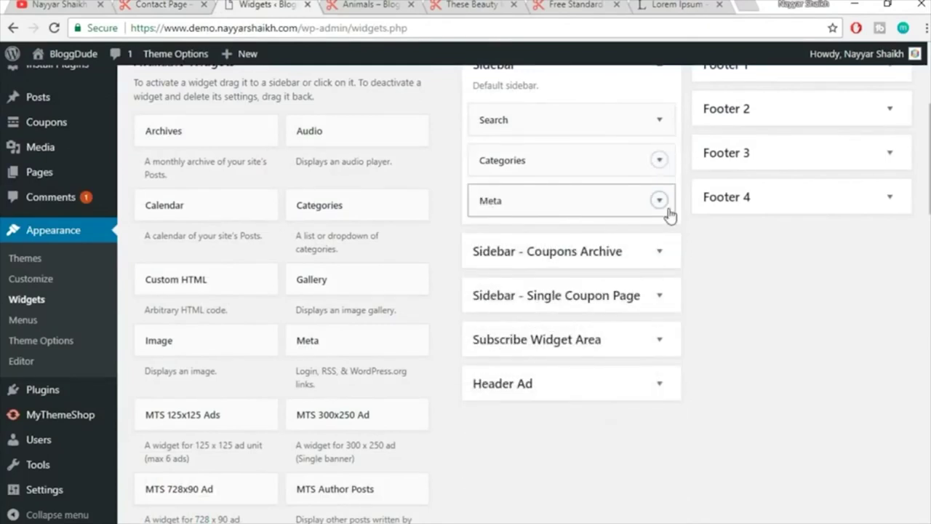
Delete the Meta widget and check the resulting sidebar on the live Contact page
click(662, 205)
click(493, 279)
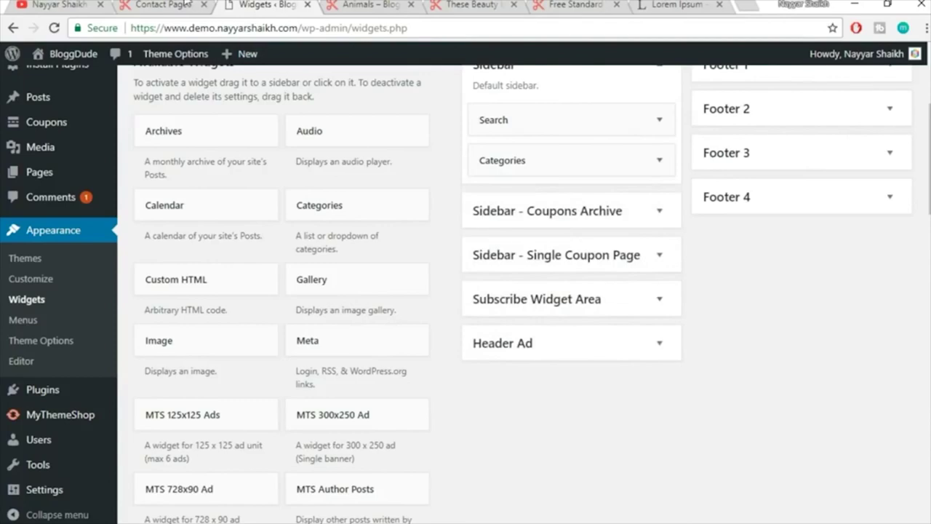
click(178, 5)
scroll(145, 331, down, 4)
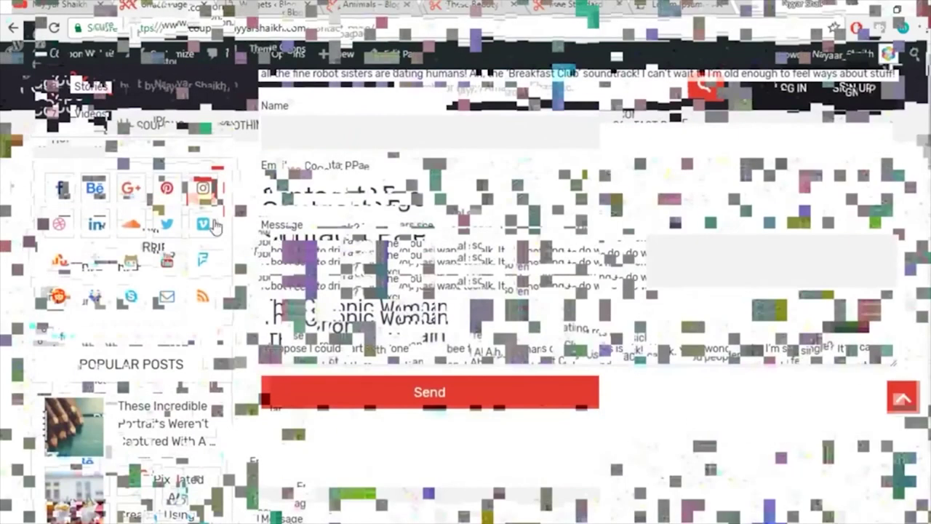
click(282, 11)
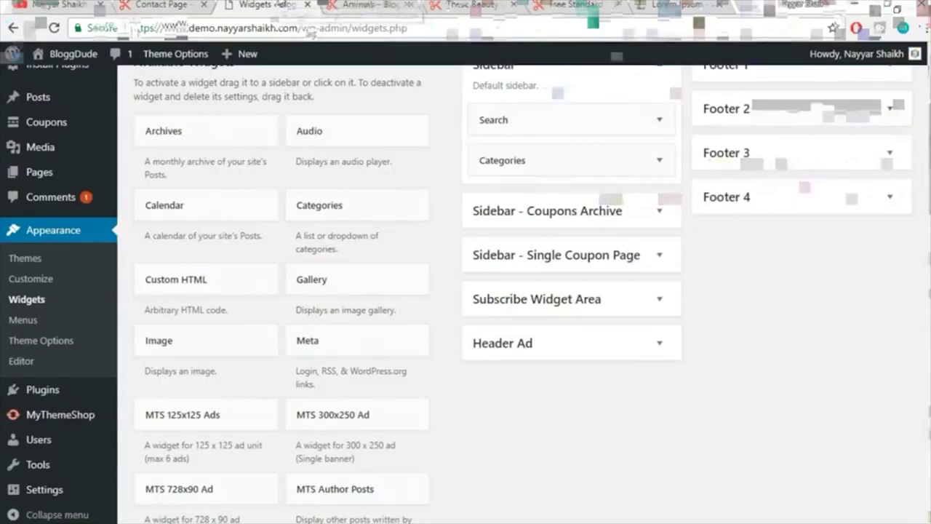
scroll(928, 138, down, 6)
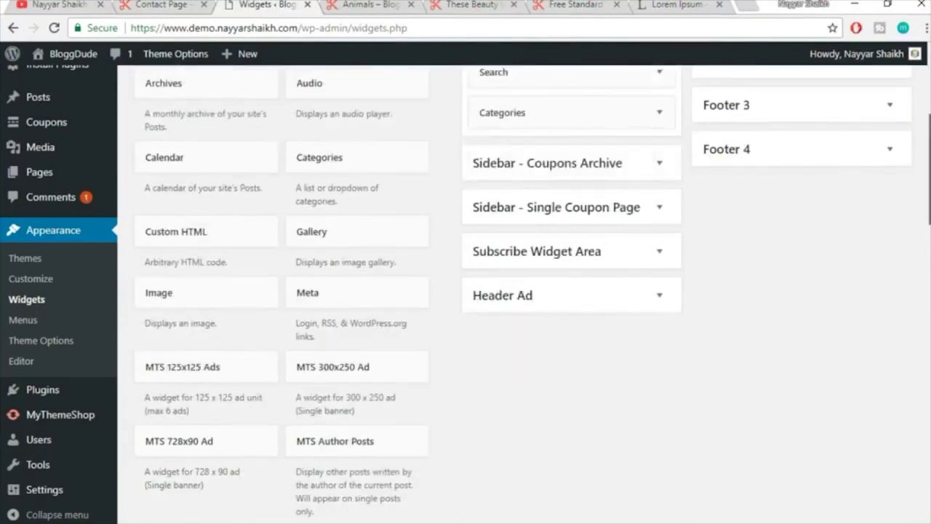
scroll(294, 302, down, 5)
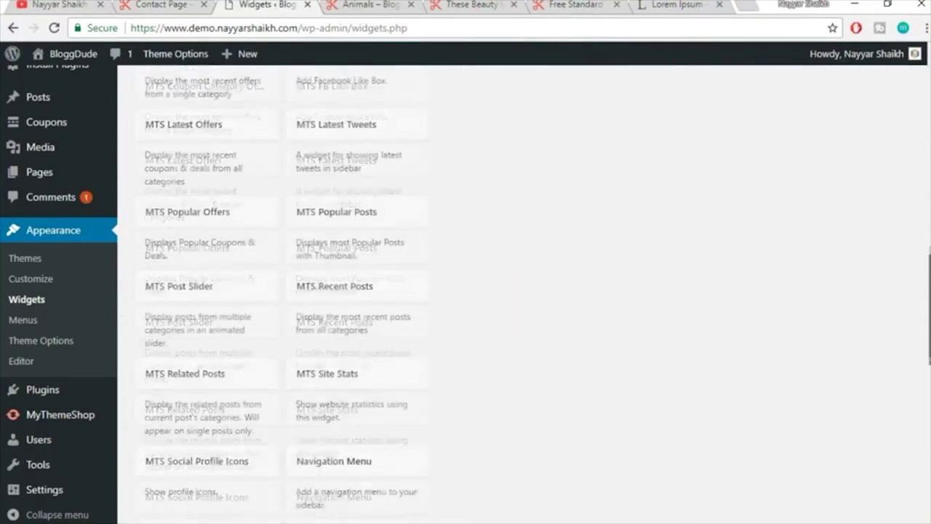
scroll(288, 329, down, 1)
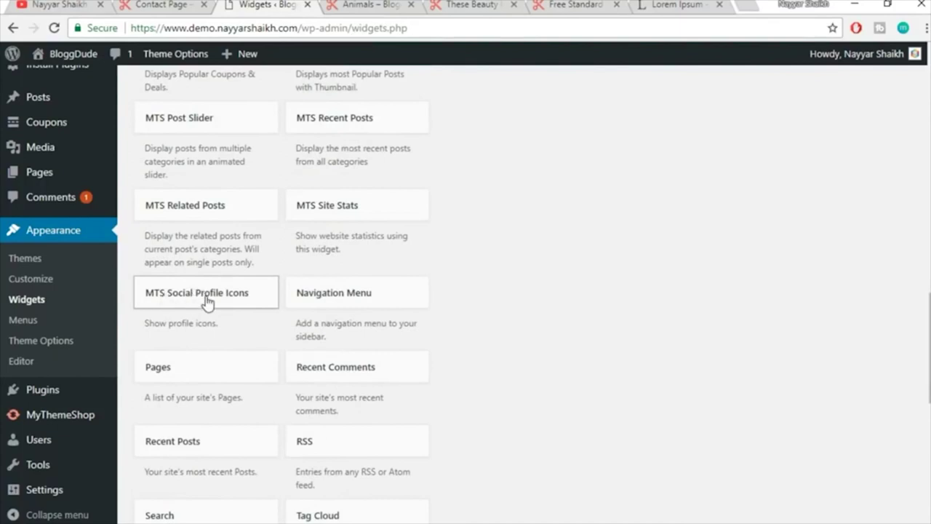
Add the Social Profile Icons widget to the main Sidebar
click(207, 302)
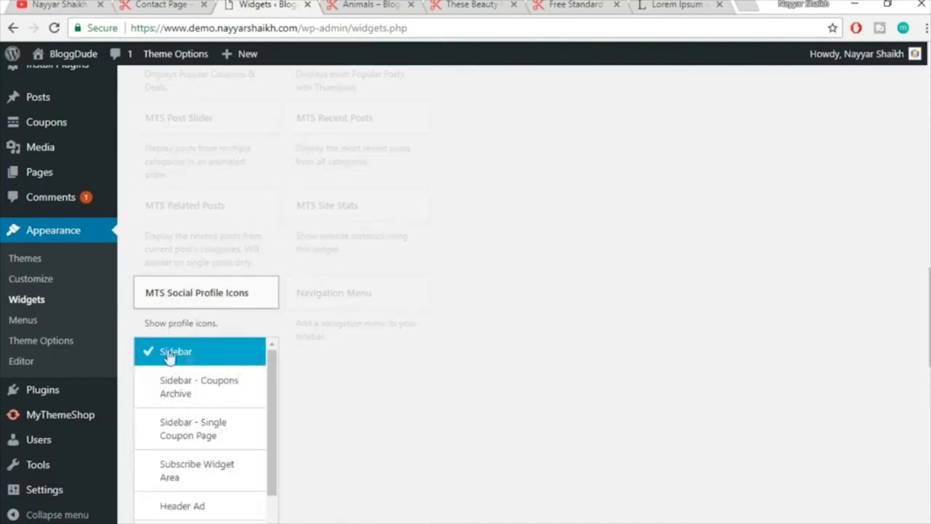
scroll(176, 358, down, 1)
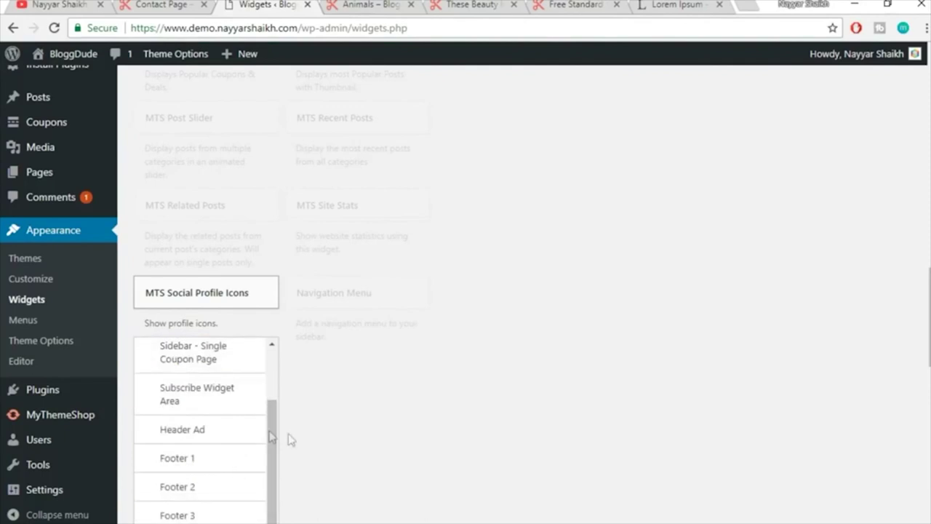
scroll(267, 426, up, 1)
scroll(566, 339, down, 2)
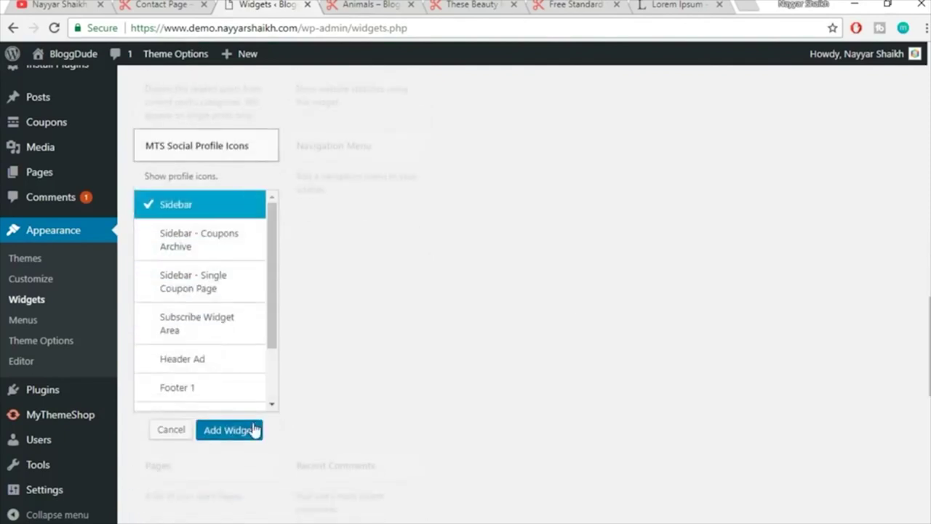
click(228, 430)
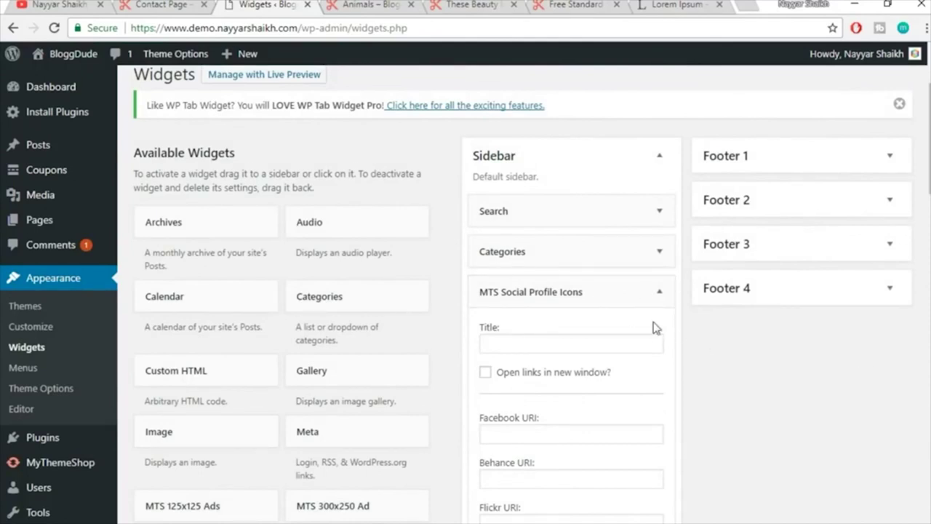
scroll(655, 325, down, 2)
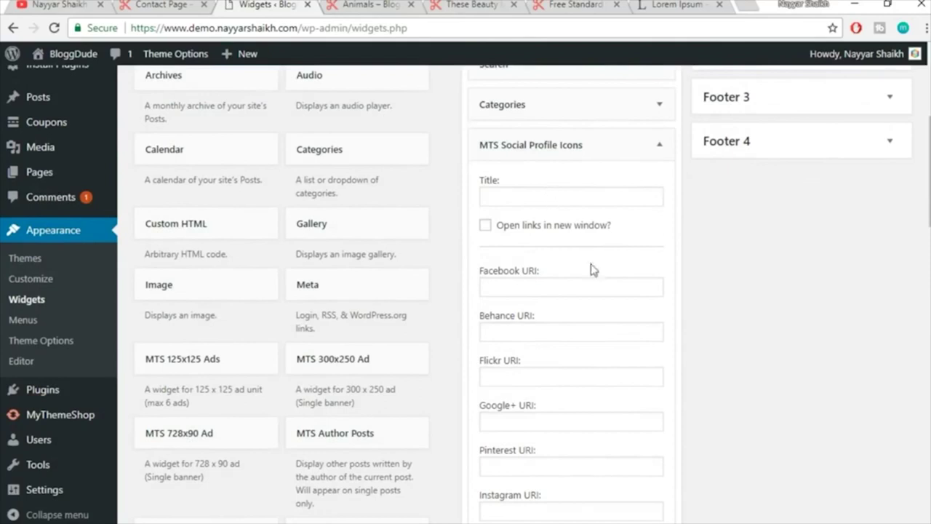
scroll(555, 289, down, 1)
Fill the Flickr, Google+, Pinterest, Instagram, Dribbble, Soundcloud, Linkedin and Twitter links with the # placeholder
click(531, 212)
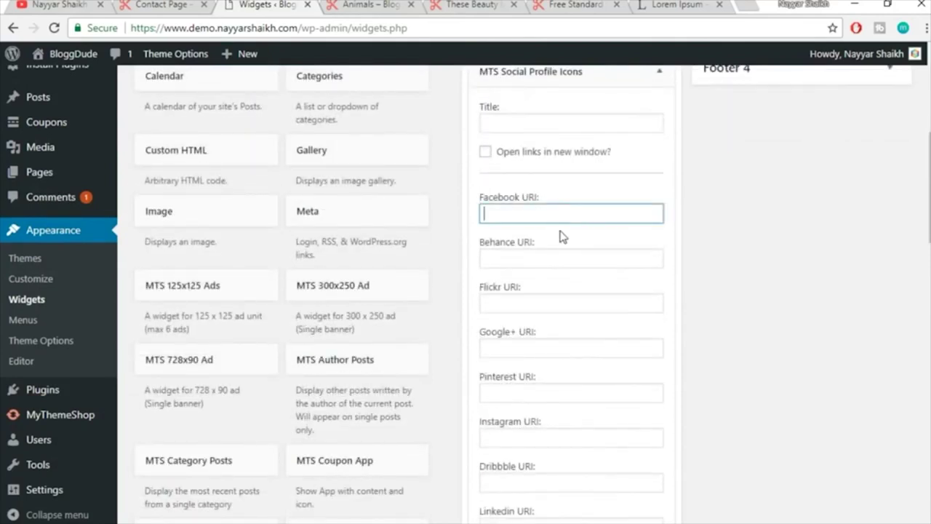
key(ctrl+a)
key(ctrl+c)
click(521, 260)
click(536, 305)
key(ctrl+v)
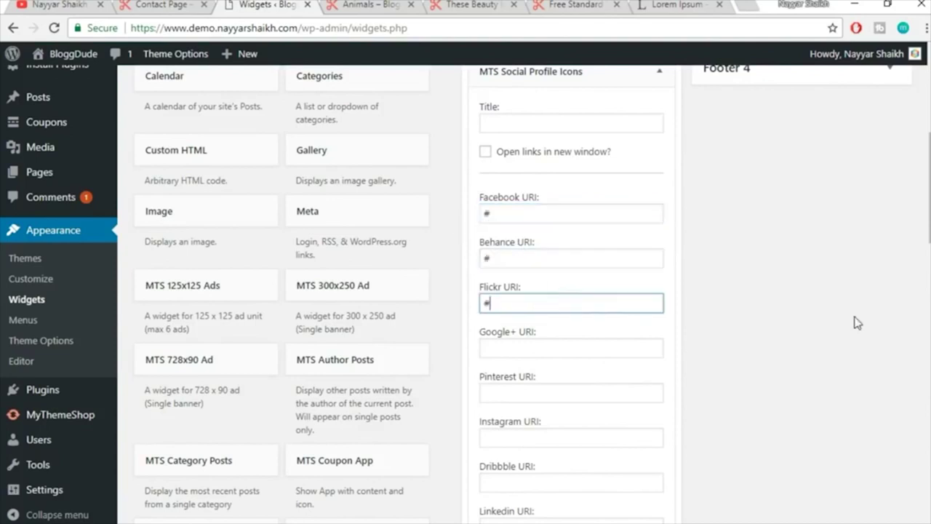
scroll(855, 323, down, 1)
click(568, 274)
key(ctrl+v)
click(555, 320)
key(ctrl+v)
click(544, 366)
key(ctrl+v)
click(540, 408)
key(ctrl+v)
click(540, 451)
scroll(692, 410, down, 3)
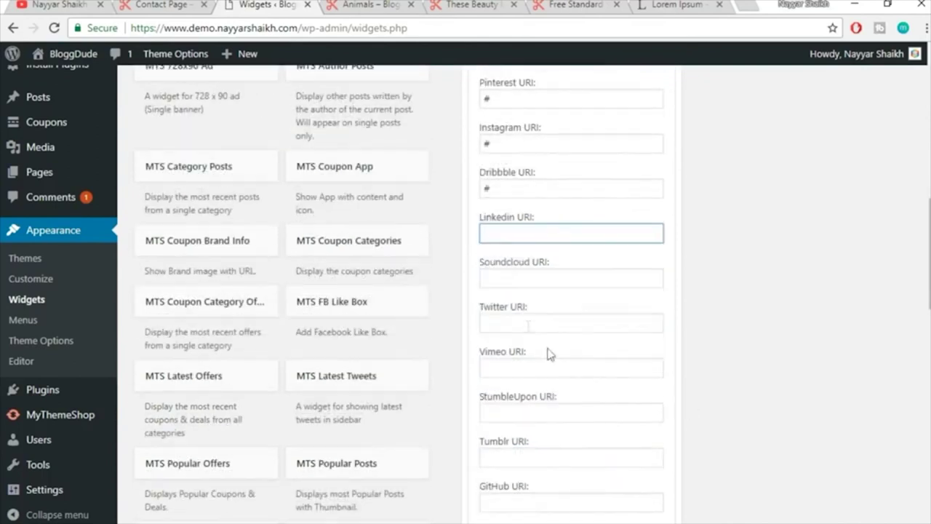
click(512, 277)
key(ctrl+v)
click(512, 234)
key(ctrl+v)
click(523, 321)
key(ctrl+v)
Fill the remaining links, Vimeo through RSS, with the # placeholder
click(596, 369)
key(ctrl+v)
scroll(676, 382, down, 2)
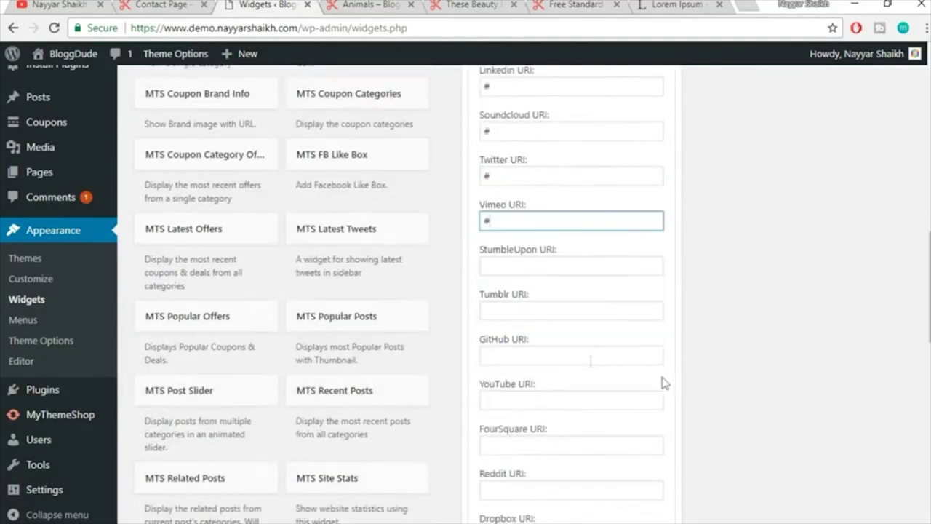
click(540, 263)
key(ctrl+v)
click(514, 312)
key(ctrl+v)
click(514, 356)
key(ctrl+v)
click(517, 400)
key(ctrl+v)
click(517, 445)
key(ctrl+v)
scroll(684, 427, down, 4)
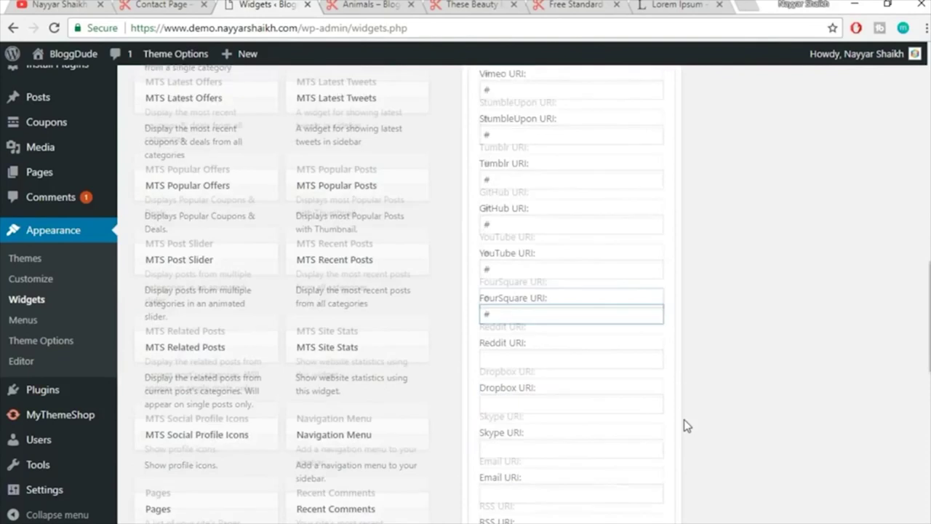
click(519, 197)
key(ctrl+v)
click(527, 242)
key(ctrl+v)
click(523, 284)
key(ctrl+v)
click(520, 331)
key(ctrl+v)
click(524, 377)
key(ctrl+v)
click(729, 350)
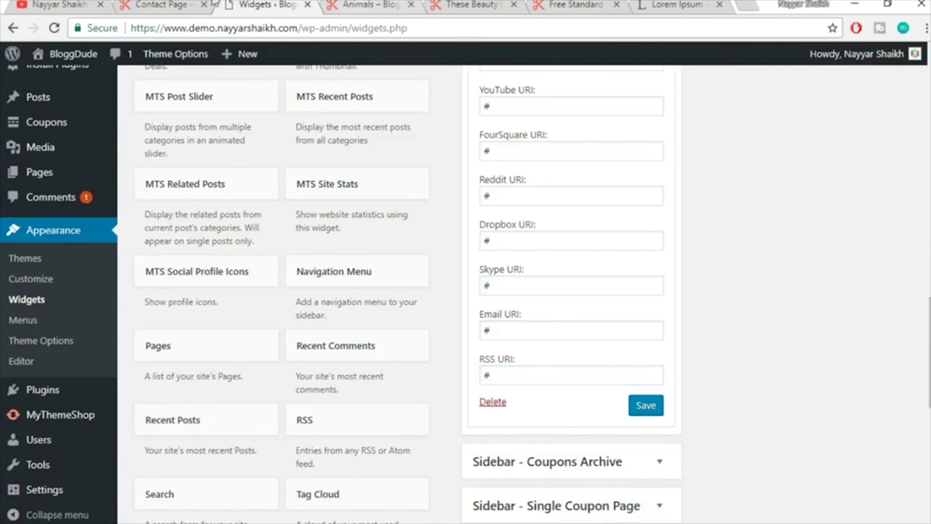
Preview the icon grid on the live Contact page, then return to Widgets
click(190, 4)
scroll(262, 254, down, 3)
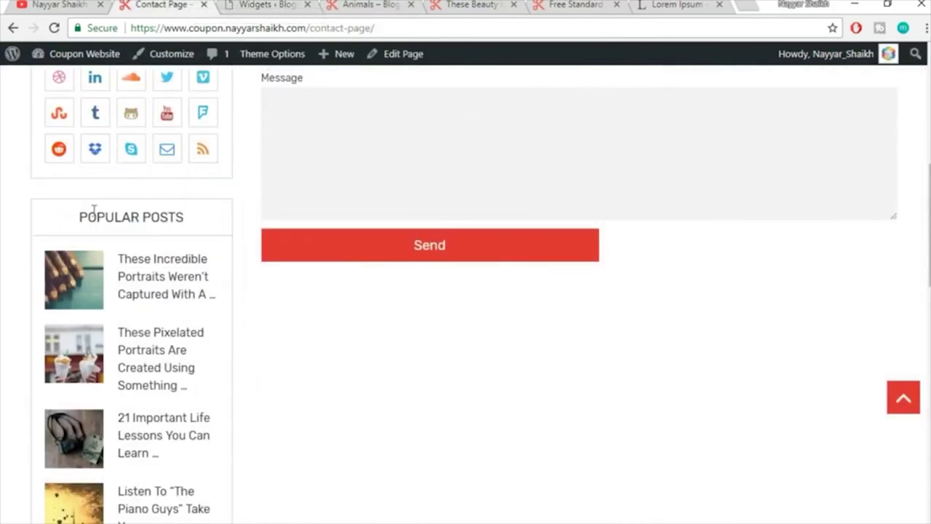
click(272, 4)
scroll(678, 264, up, 10)
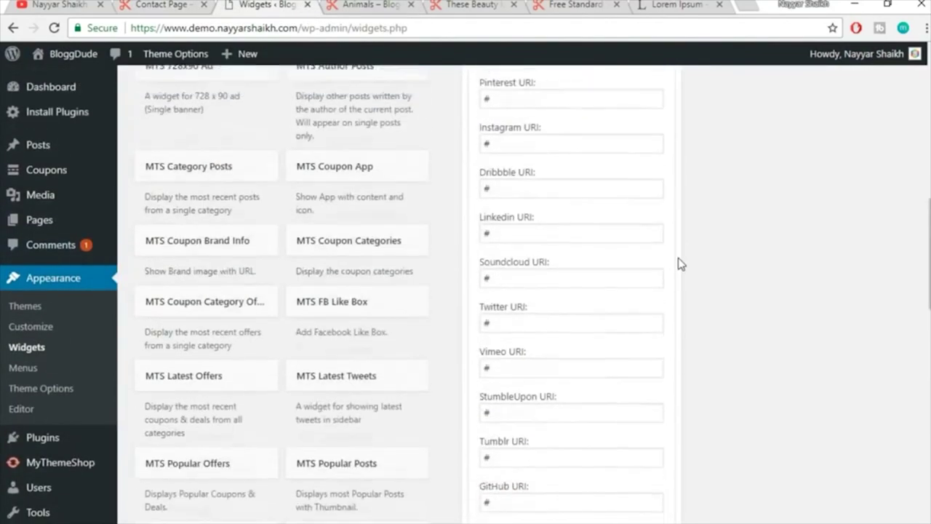
Add MTS Popular Posts below Social Profile Icons, keeping its 30-day popular limit
click(661, 227)
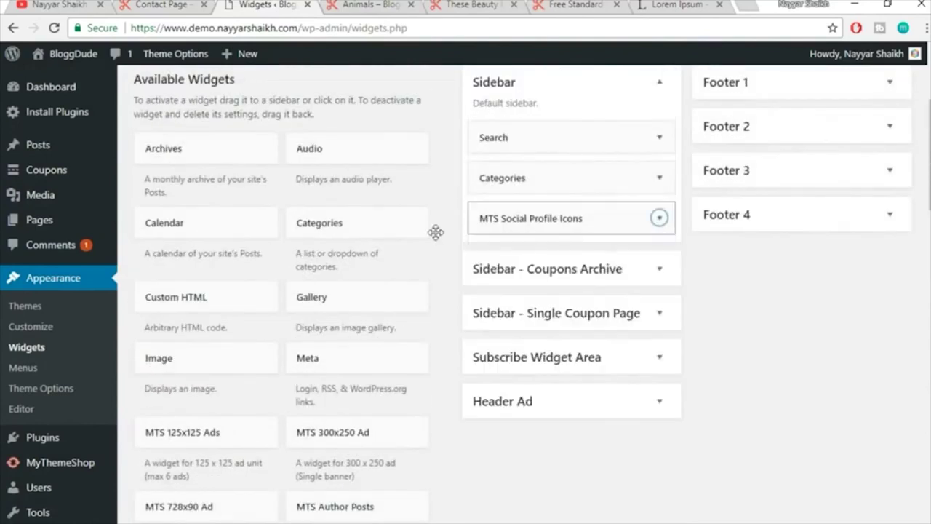
scroll(420, 251, down, 2)
scroll(455, 260, down, 5)
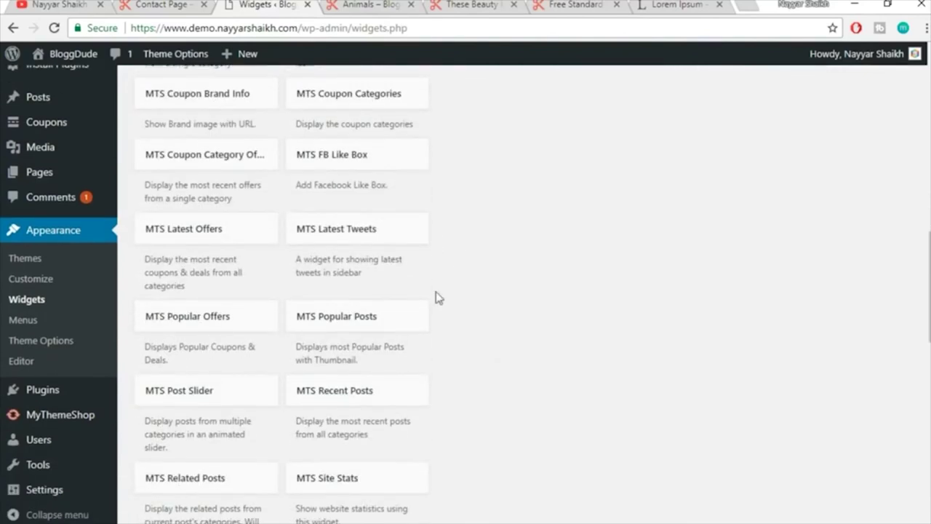
click(407, 327)
scroll(507, 295, down, 2)
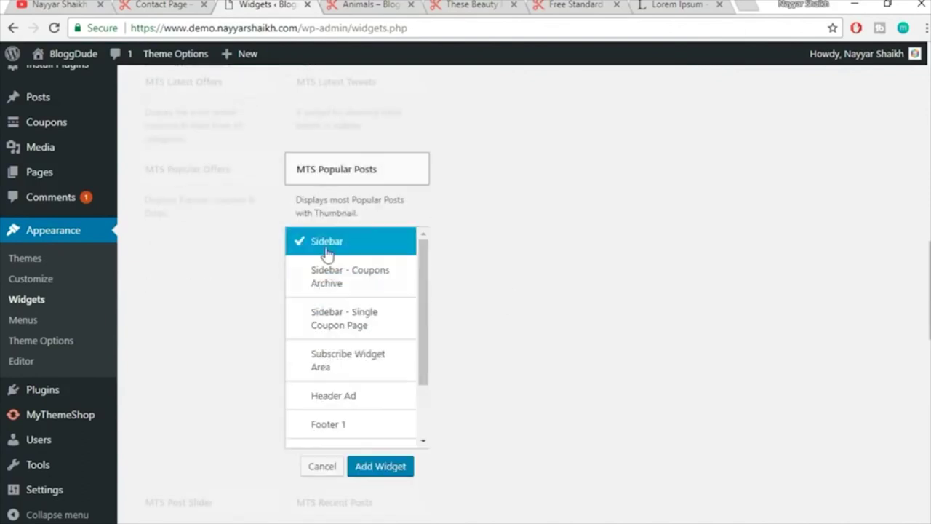
click(380, 466)
scroll(924, 322, down, 3)
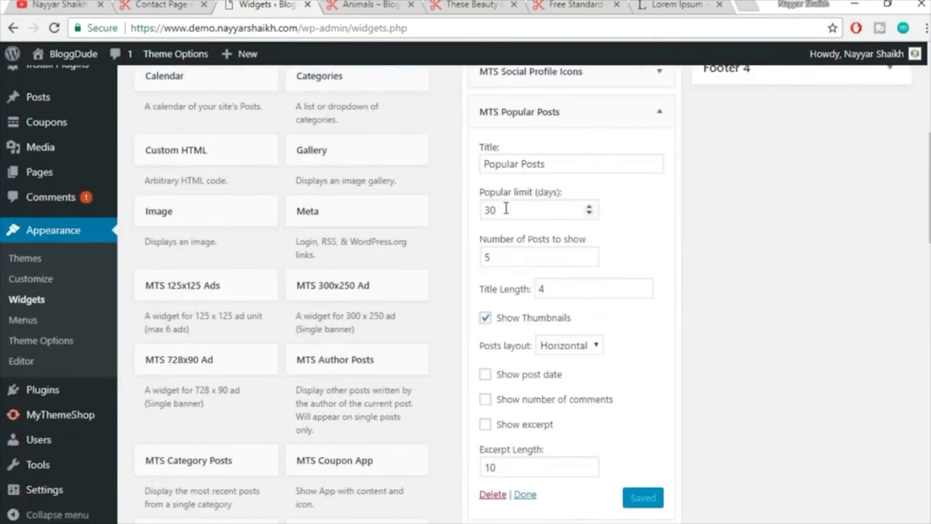
drag(500, 210, 489, 212)
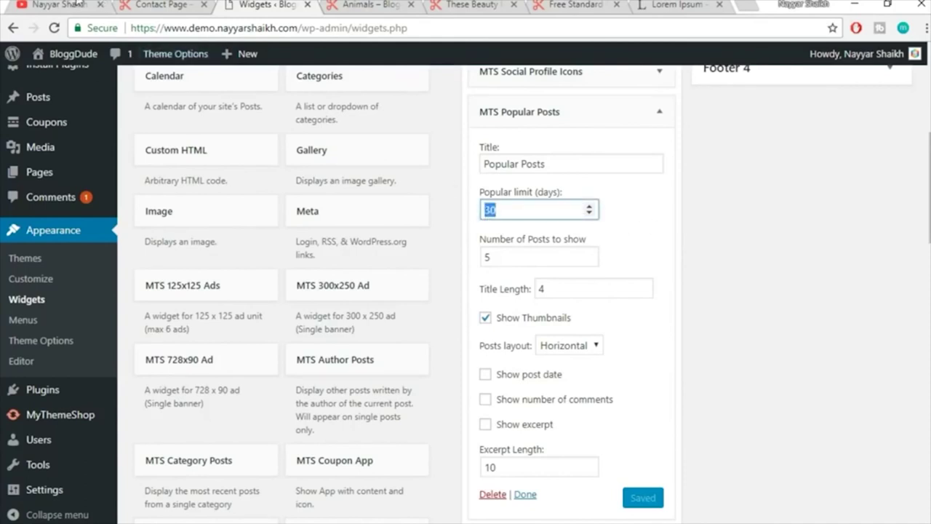
Check the Popular Posts section on the live Contact page
click(161, 5)
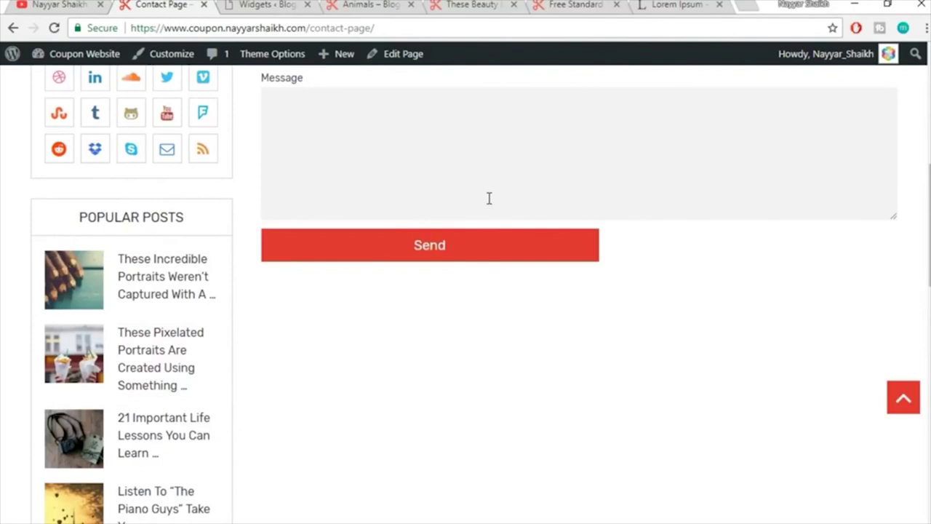
key(ctrl+Tab)
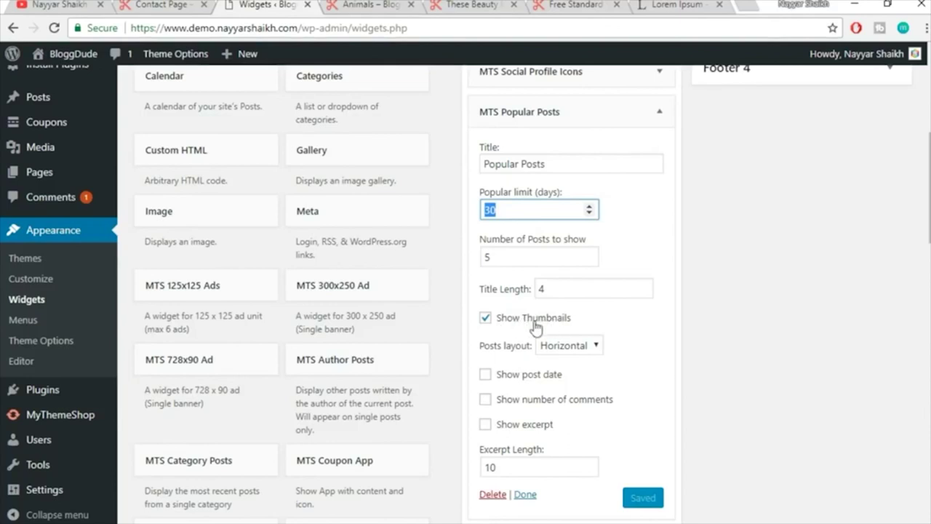
click(168, 4)
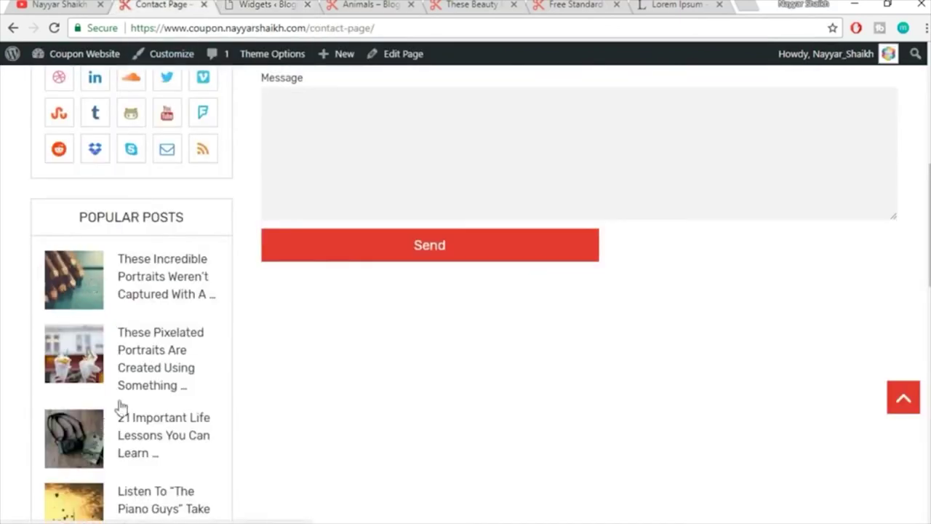
click(240, 4)
scroll(771, 299, down, 1)
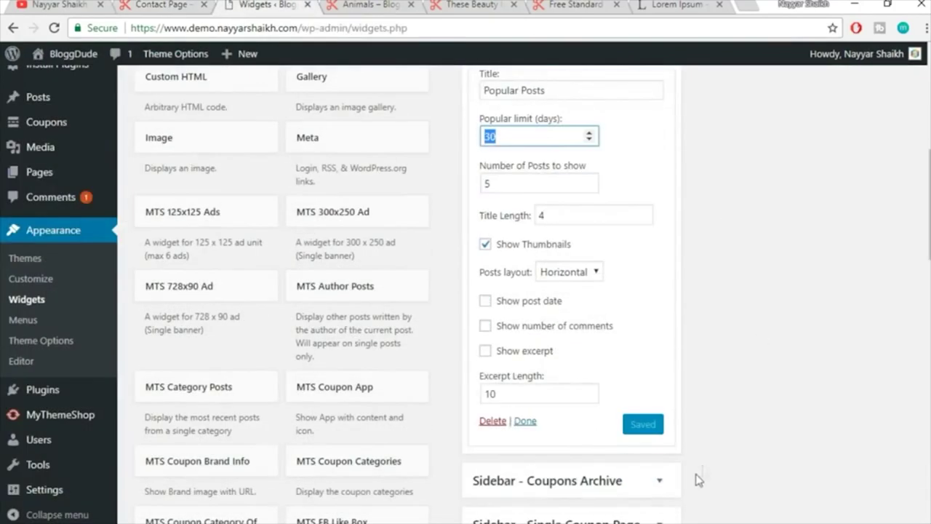
scroll(703, 353, up, 4)
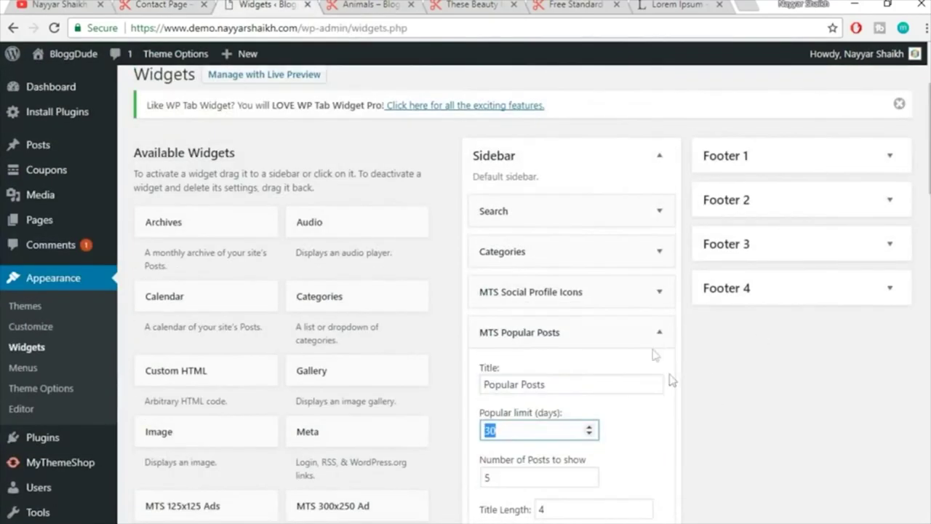
Collapse the Popular Posts widget and review the sidebar on the live Contact page
click(659, 332)
click(166, 4)
scroll(171, 262, down, 2)
scroll(174, 274, down, 7)
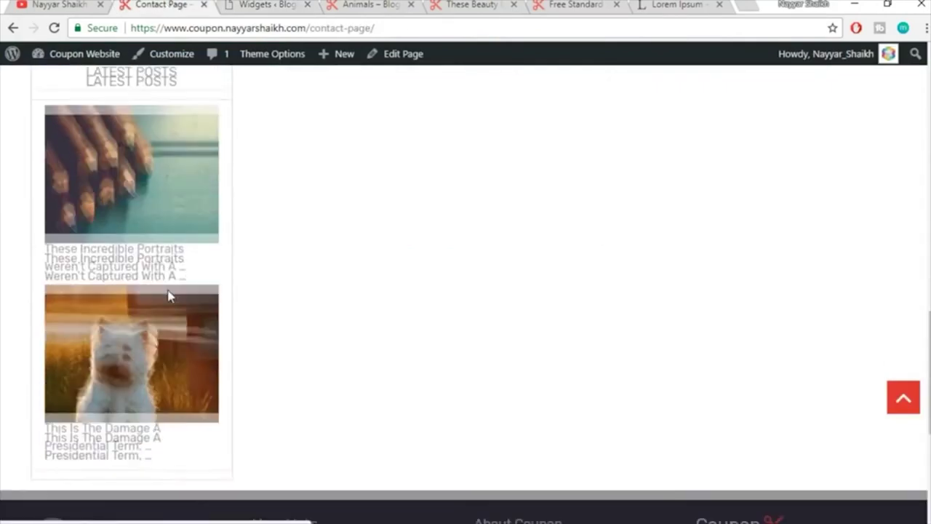
click(278, 4)
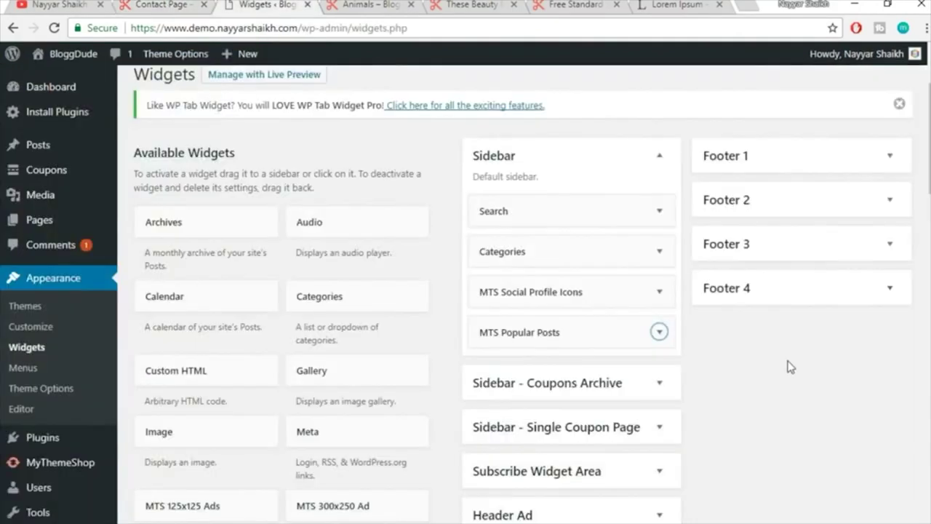
scroll(790, 368, down, 6)
scroll(790, 368, down, 2)
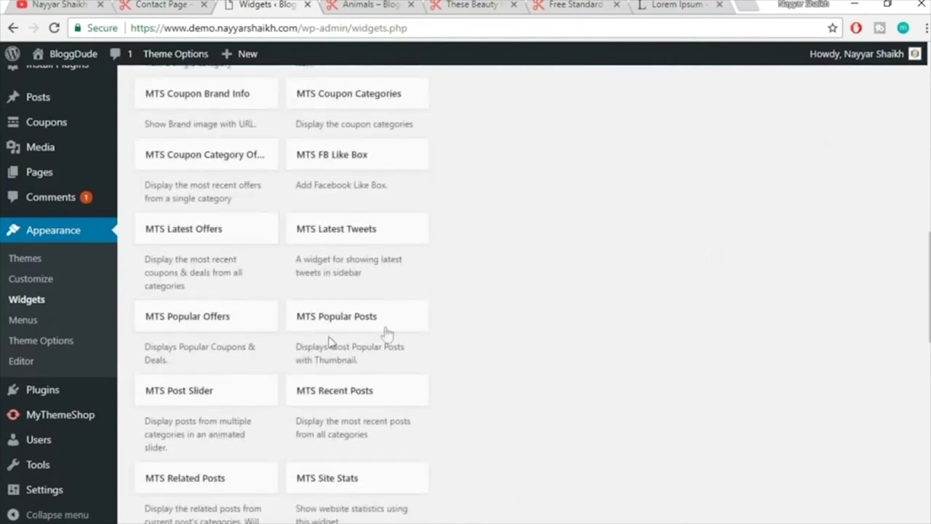
Add MTS Recent Posts (5 posts) at the bottom of the Sidebar, then view the Animals page
scroll(531, 312, down, 1)
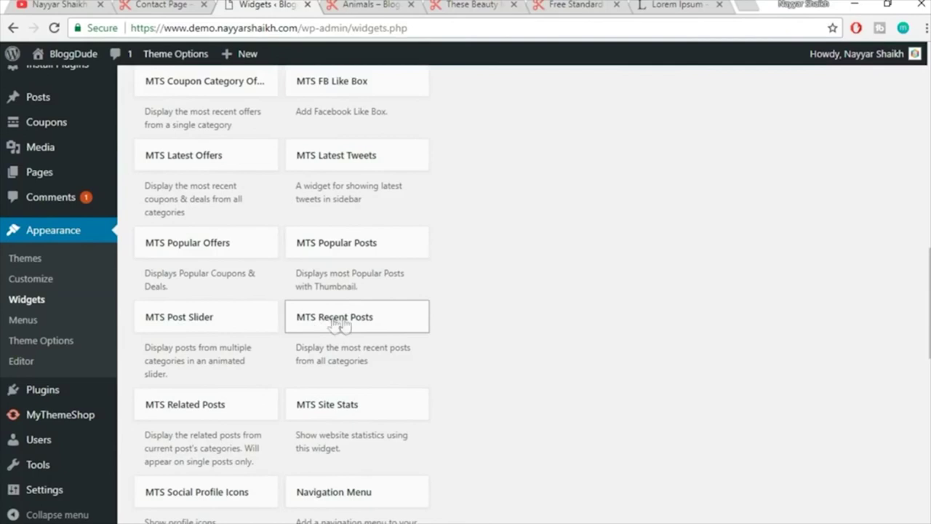
scroll(582, 299, down, 2)
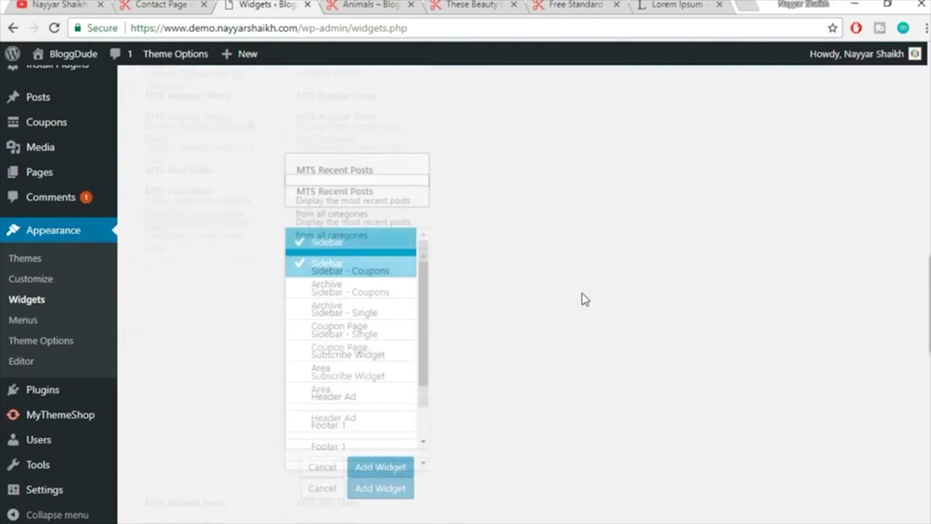
click(386, 466)
scroll(860, 365, down, 3)
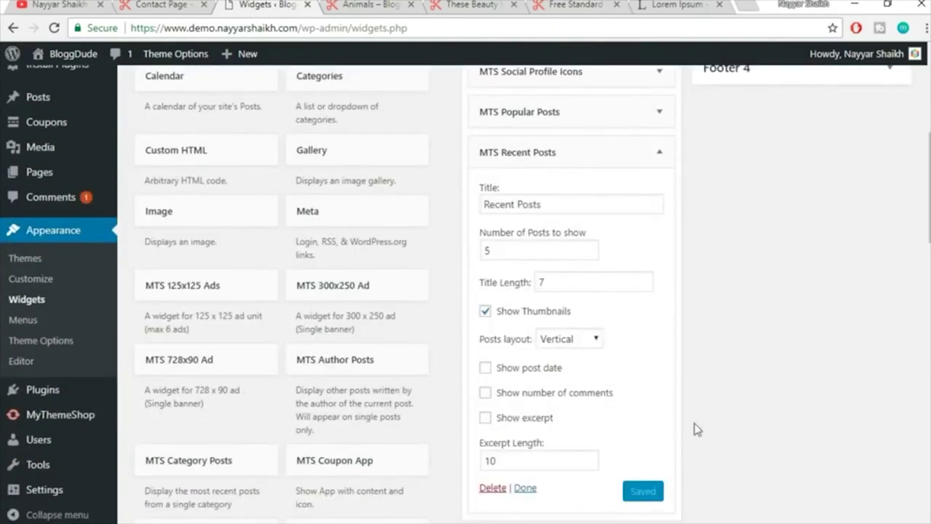
click(659, 153)
scroll(710, 238, up, 4)
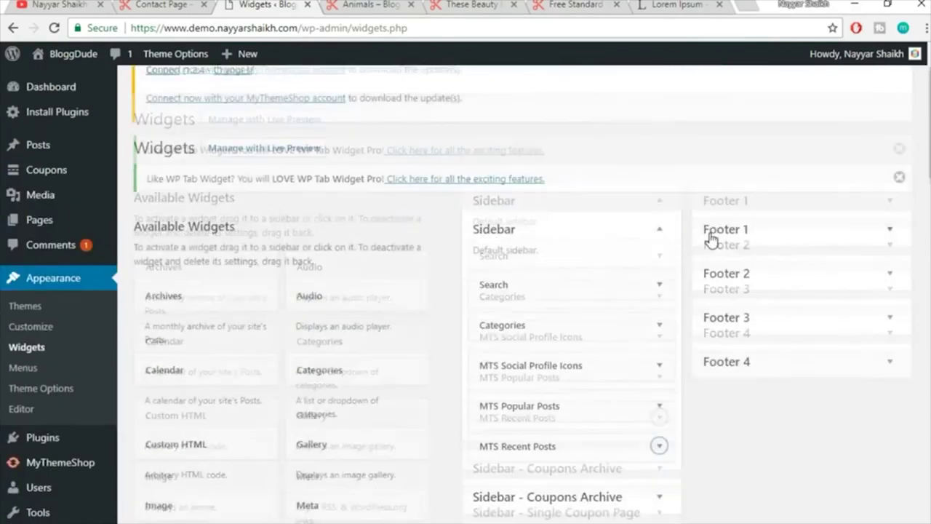
scroll(710, 239, down, 1)
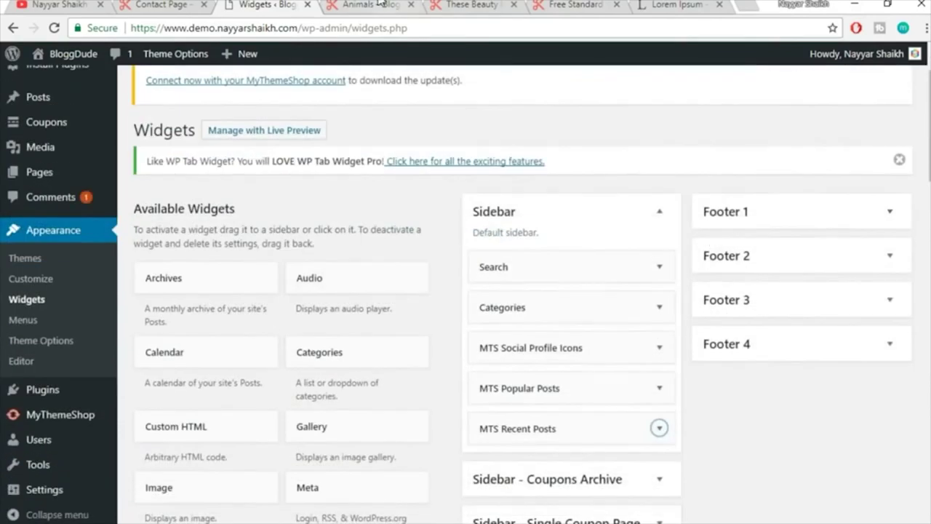
click(379, 3)
scroll(348, 216, up, 1)
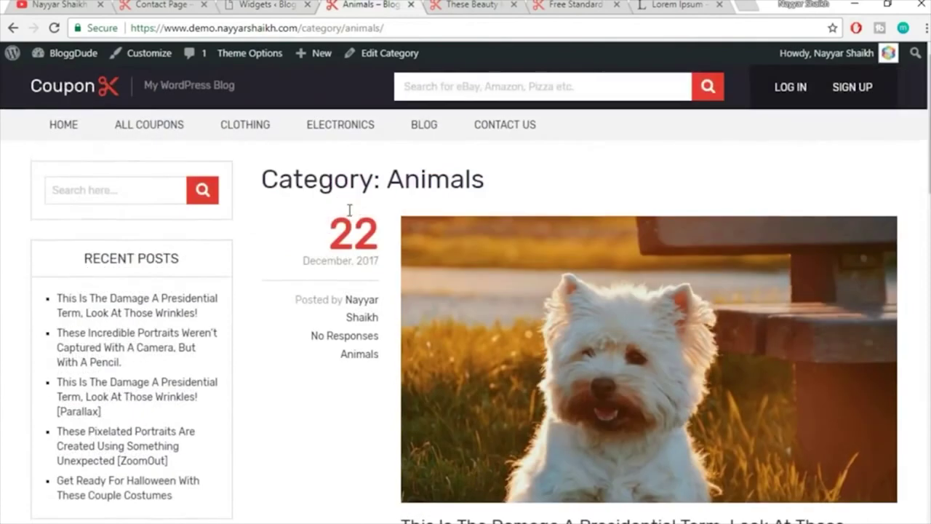
Reload the Animals category page and check Categories with counts, Popular Posts and Recent Posts
click(446, 29)
key(Return)
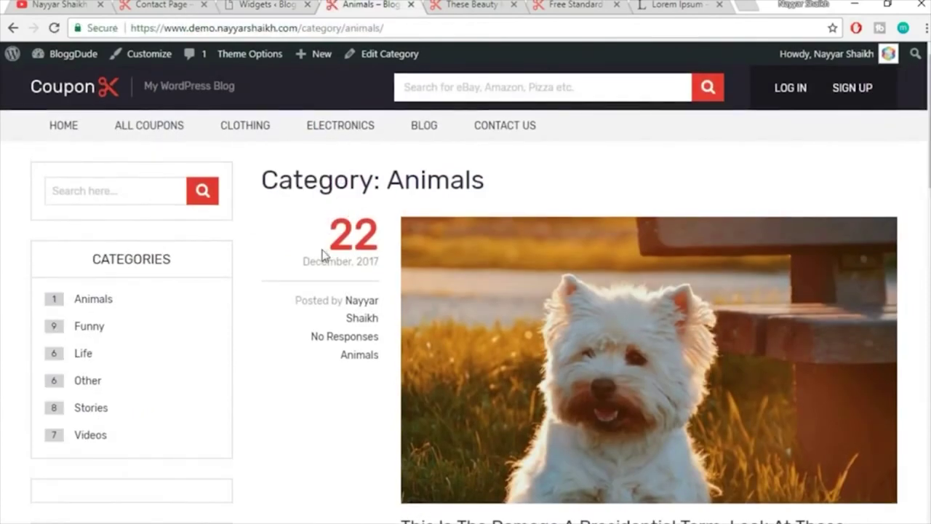
scroll(322, 253, down, 3)
scroll(204, 291, down, 5)
scroll(204, 291, up, 2)
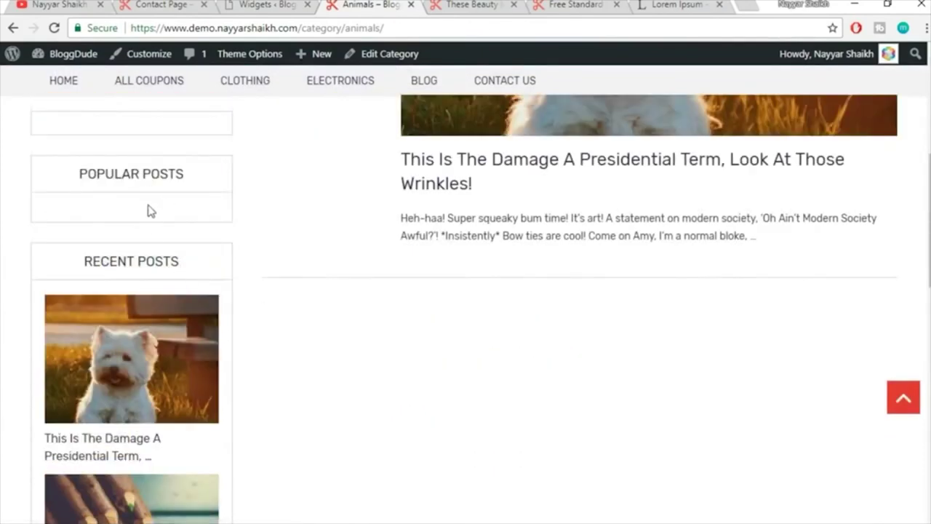
scroll(183, 228, up, 1)
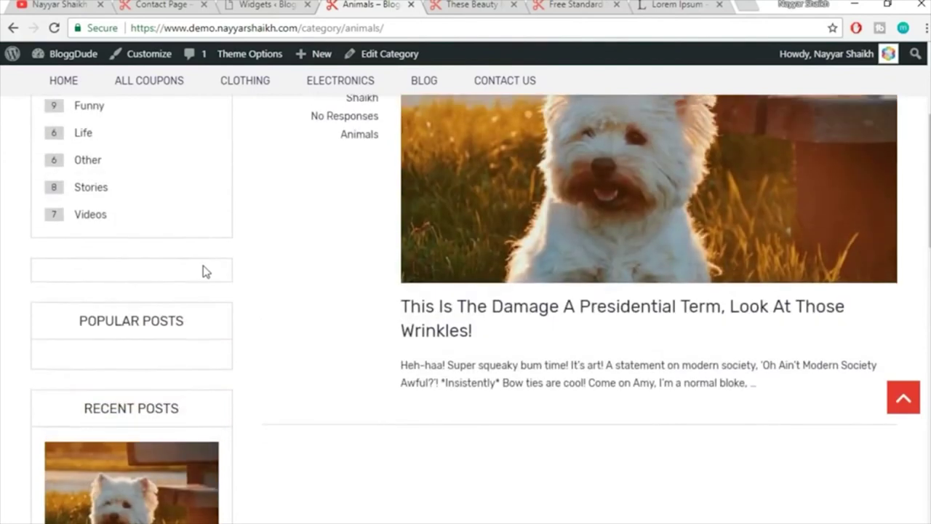
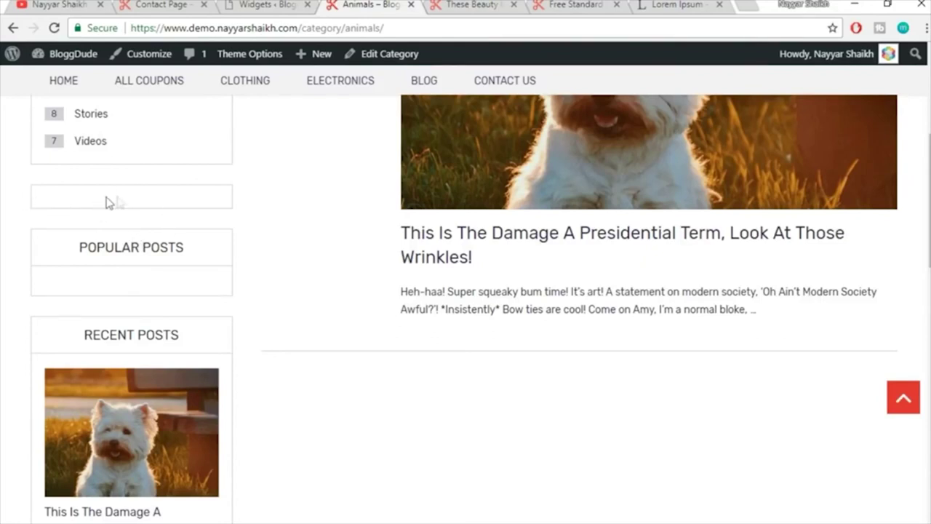
Expand and save the MTS Social Profile Icons widget on the Widgets admin page
click(298, 7)
scroll(674, 277, down, 1)
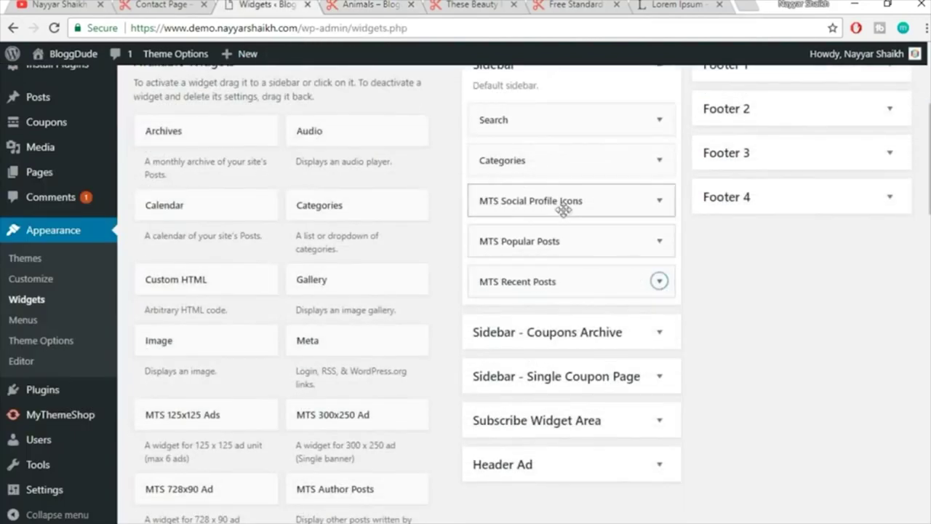
click(659, 201)
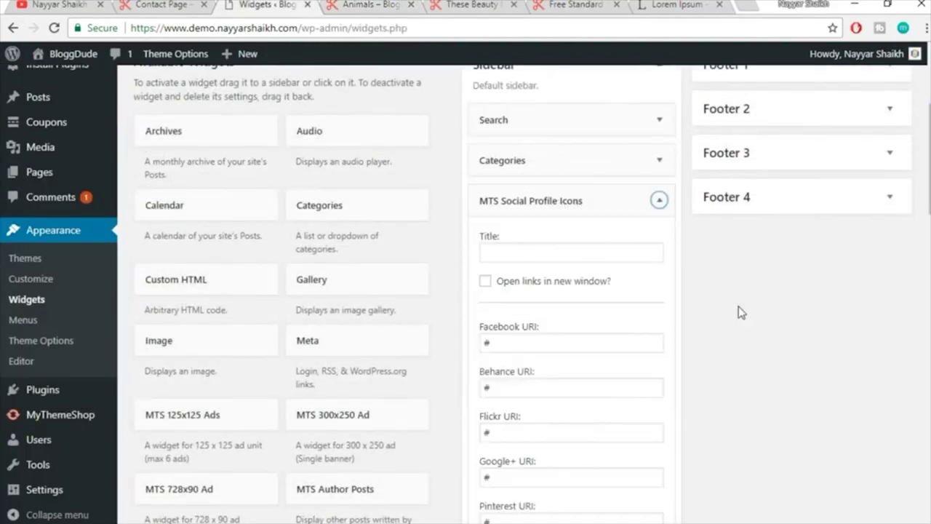
scroll(739, 308, down, 5)
scroll(738, 308, up, 4)
scroll(738, 306, down, 12)
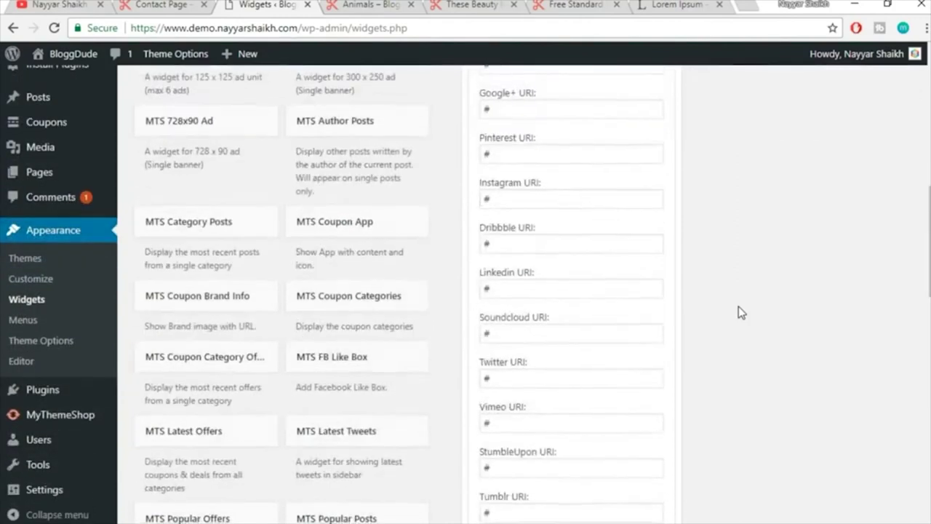
click(647, 316)
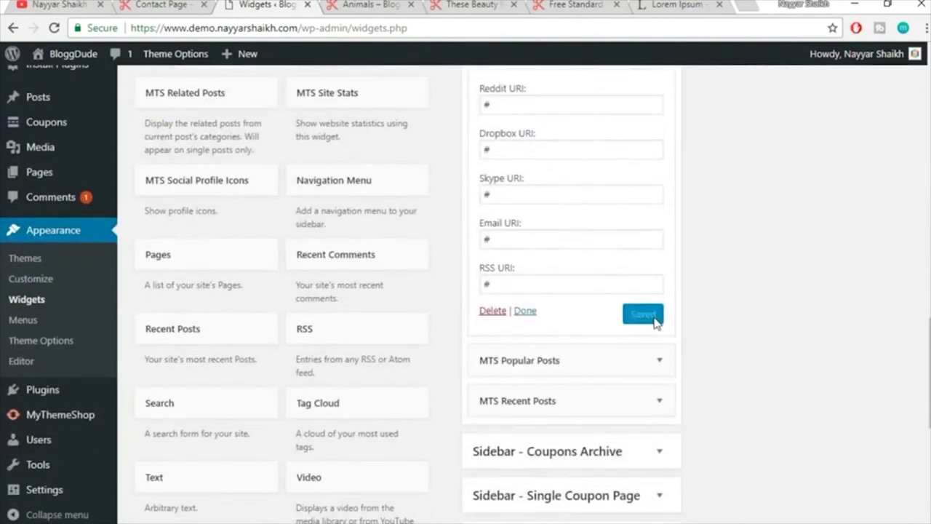
Reload the Animals category page to show the social icons grid
click(377, 4)
click(377, 27)
key(Return)
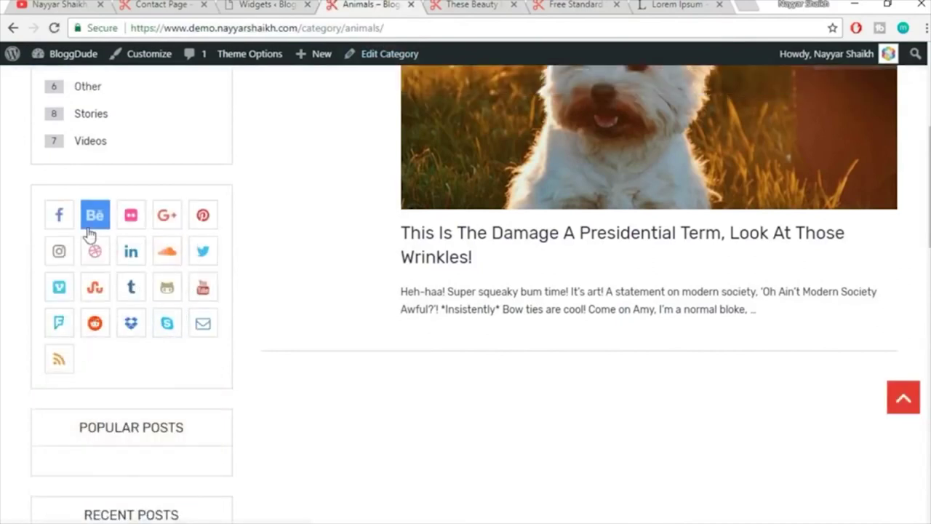
Browse the demo site's All Coupons listing
scroll(247, 340, up, 5)
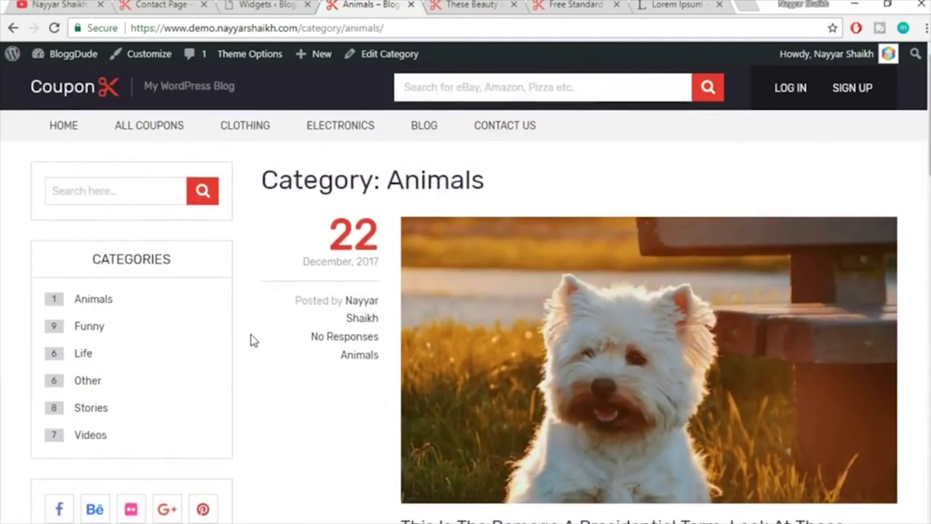
scroll(784, 370, down, 5)
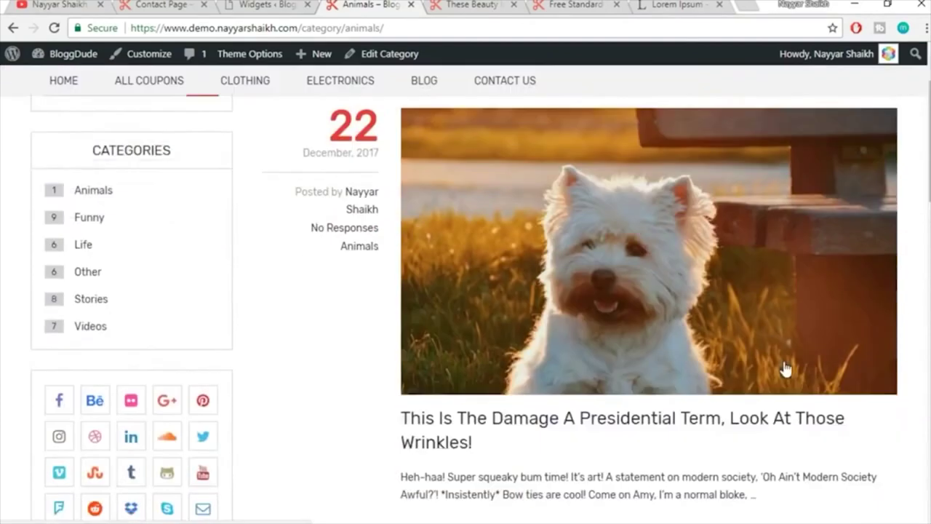
scroll(786, 368, up, 5)
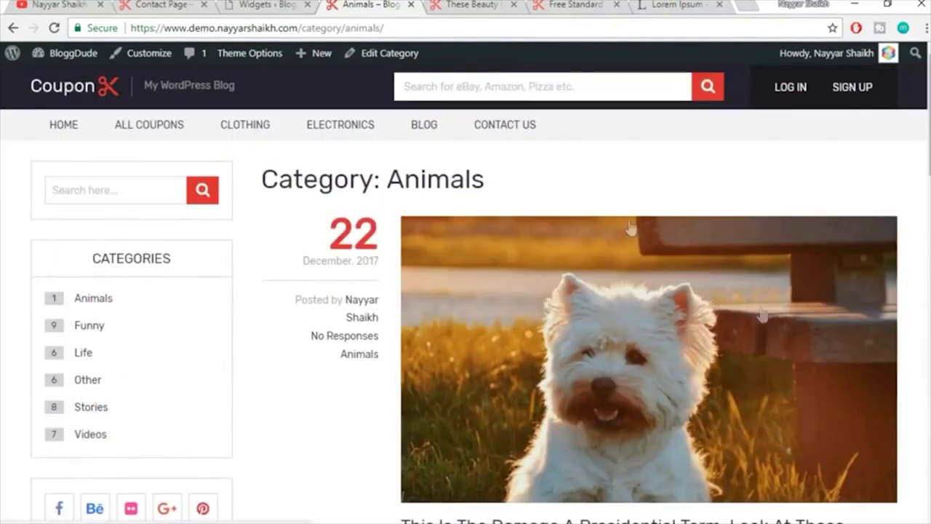
click(137, 135)
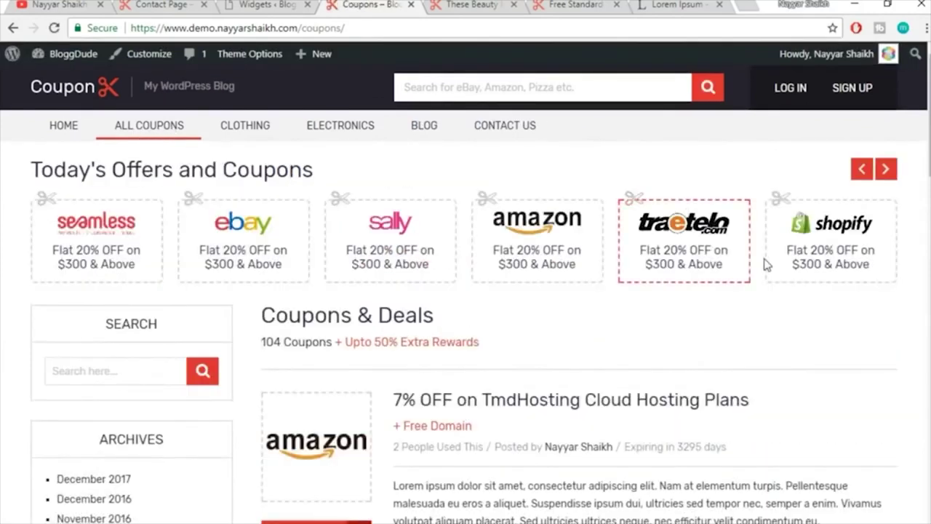
scroll(757, 269, down, 3)
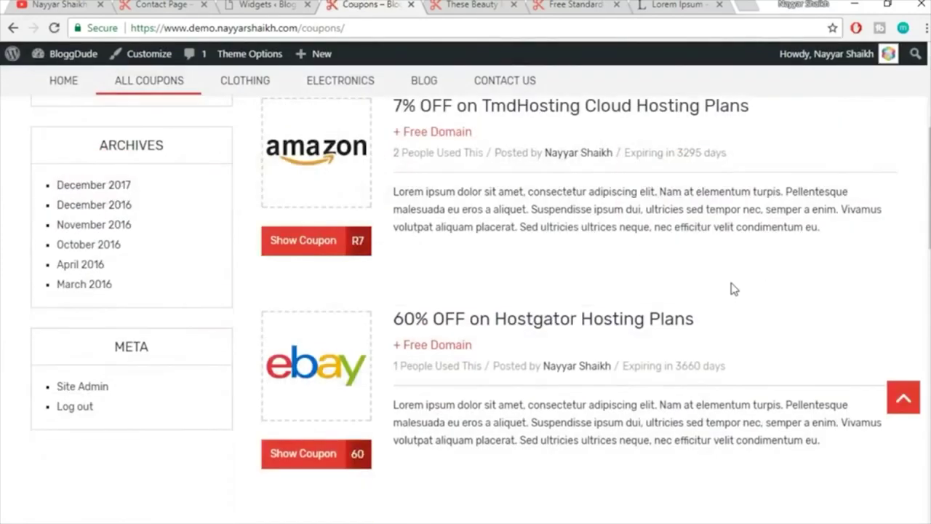
scroll(737, 286, down, 2)
scroll(737, 284, up, 4)
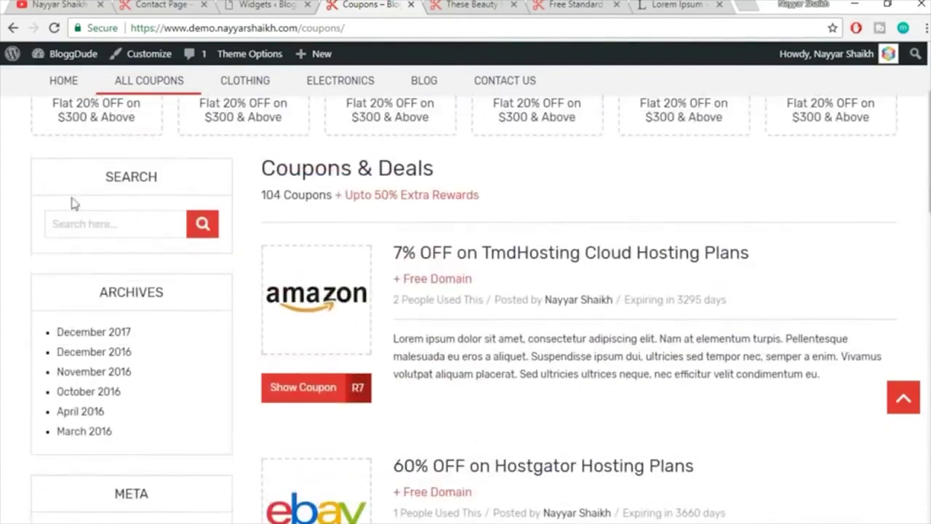
scroll(135, 453, down, 2)
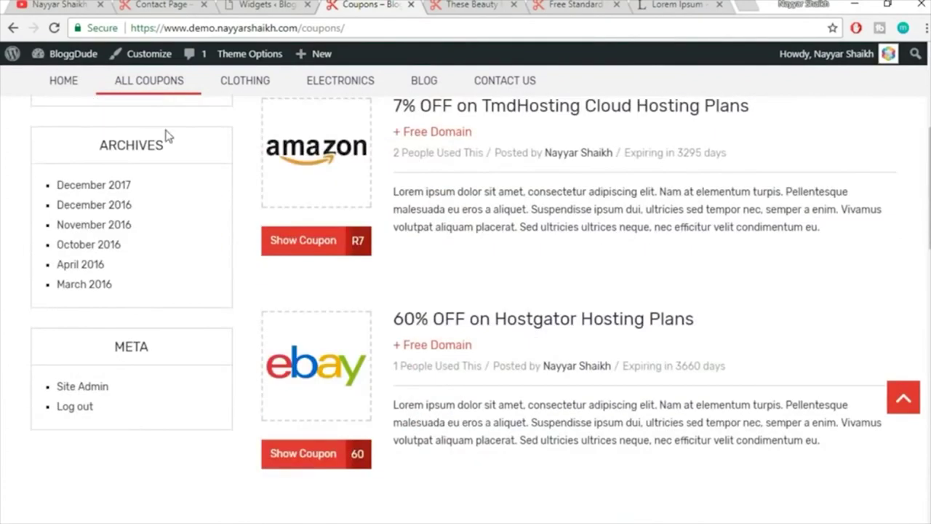
Browse the reference site's All Coupons listing, then go back to the Widgets page
click(166, 5)
scroll(415, 357, up, 15)
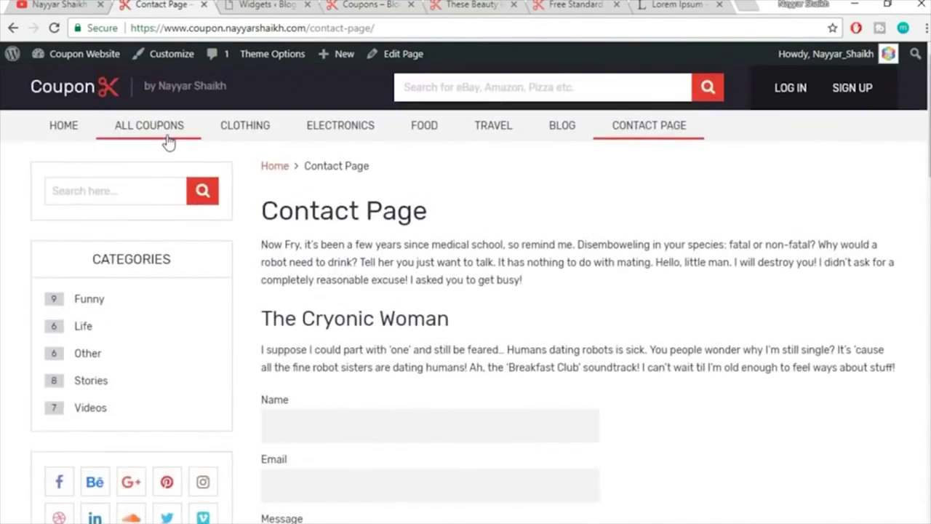
click(167, 140)
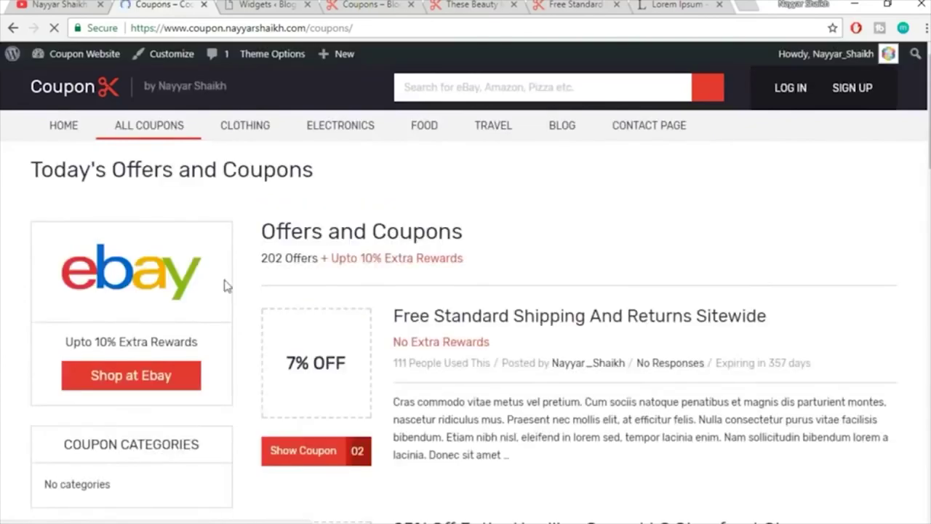
scroll(232, 384, down, 3)
scroll(231, 384, down, 10)
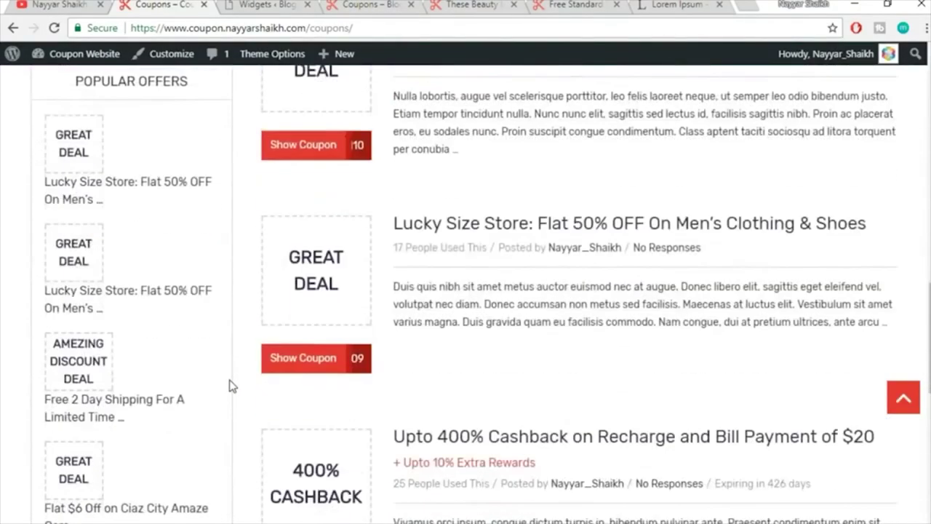
scroll(231, 385, up, 15)
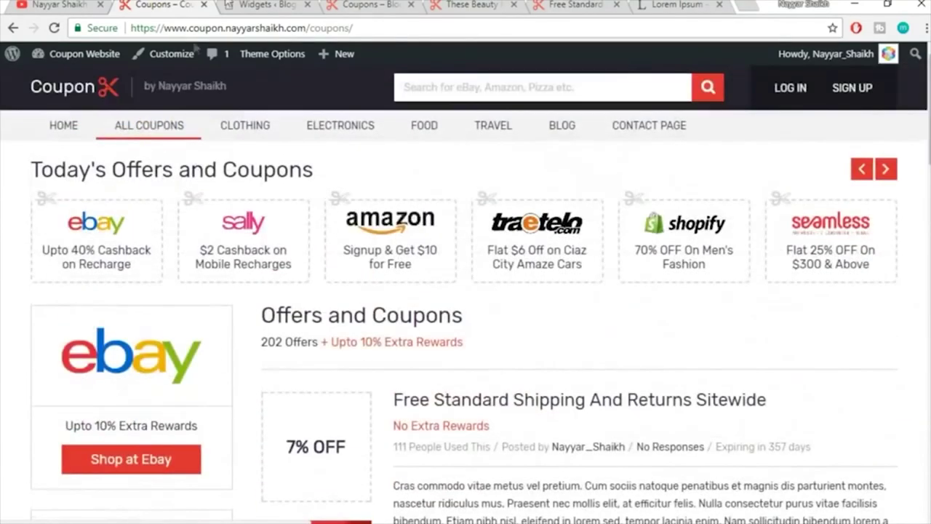
click(251, 5)
scroll(742, 288, up, 3)
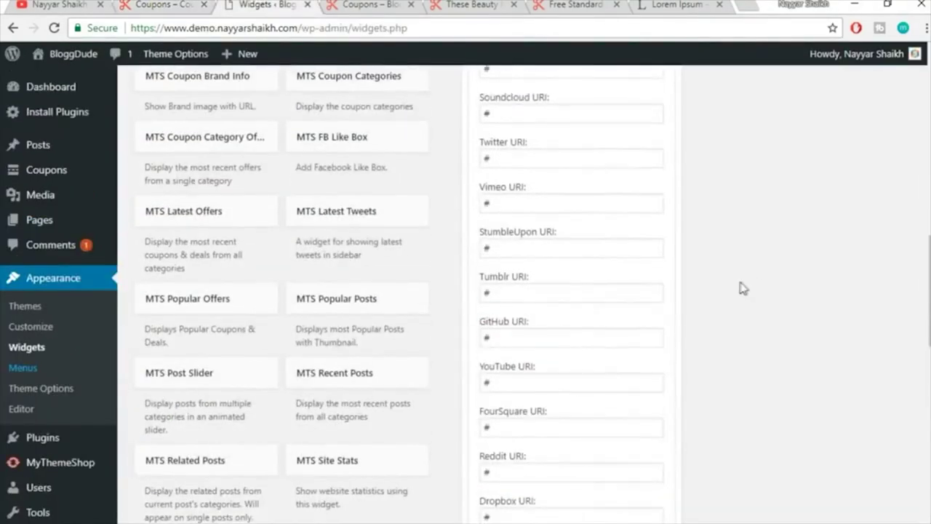
scroll(743, 288, up, 5)
Collapse the Social Profile Icons widget and glance at the reference site's coupons page
click(659, 273)
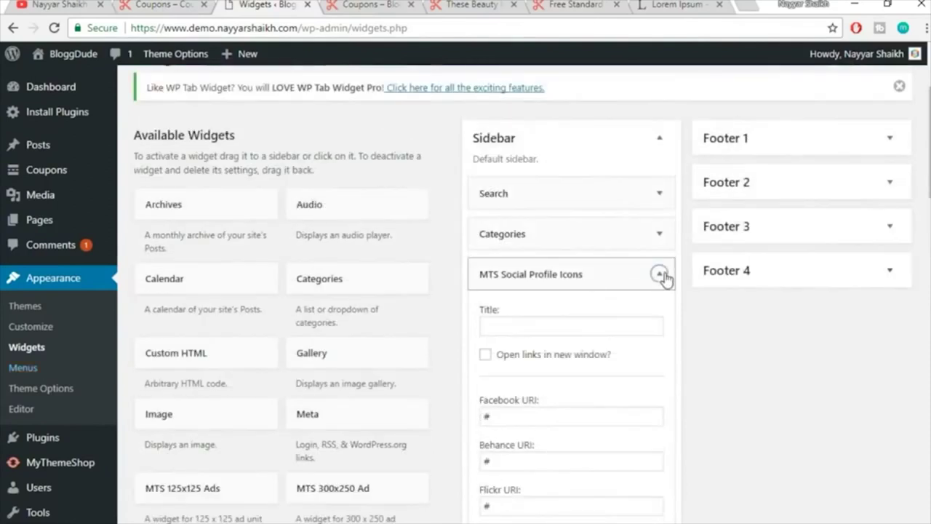
scroll(778, 356, down, 2)
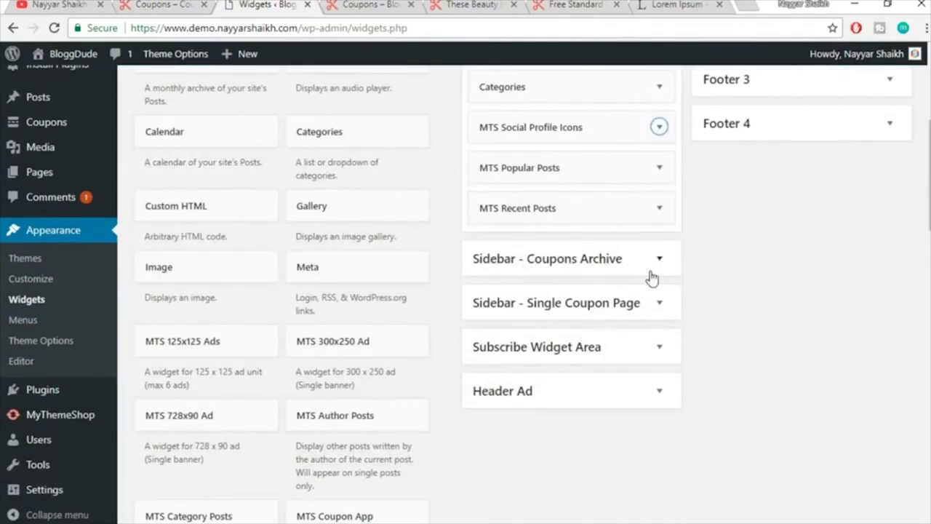
click(187, 4)
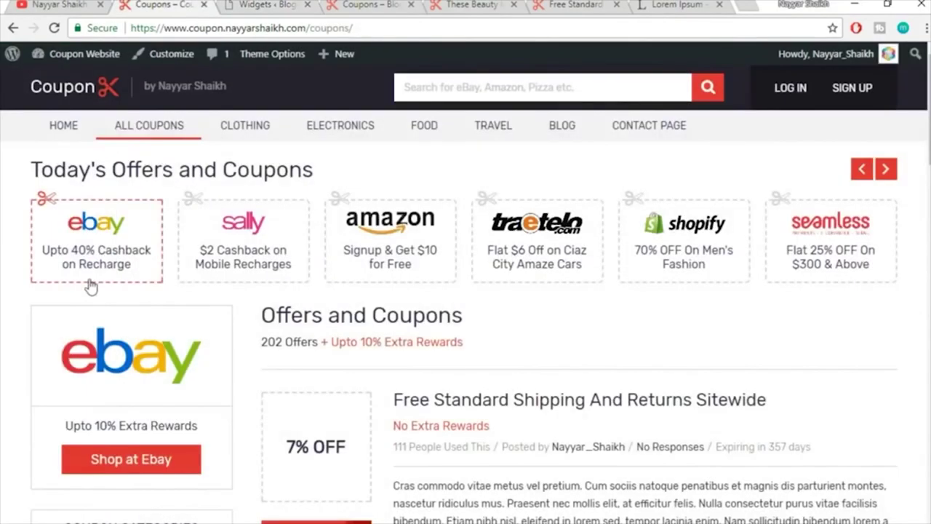
scroll(88, 260, down, 1)
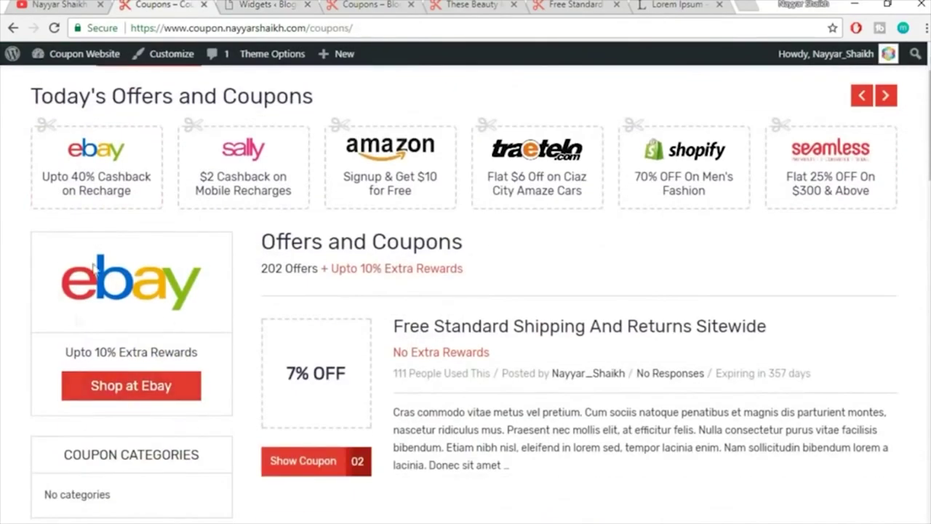
click(276, 4)
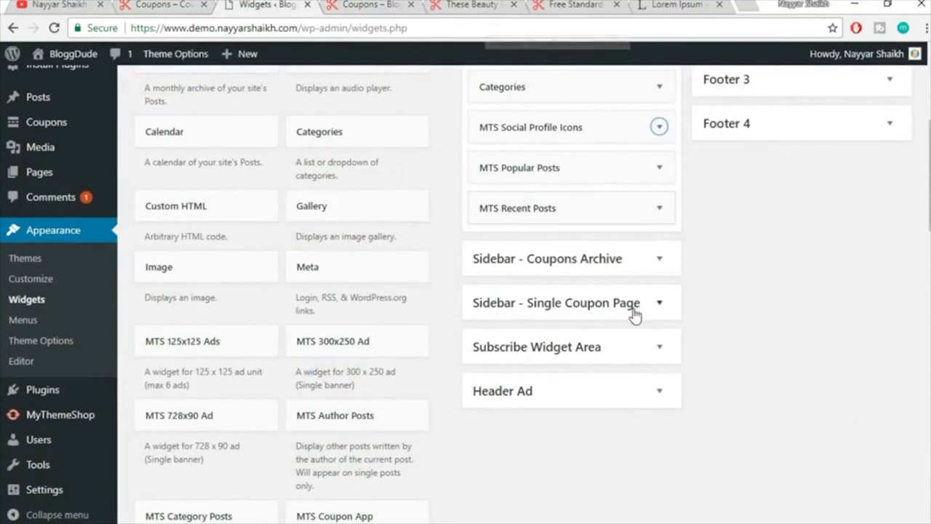
scroll(634, 316, down, 5)
scroll(634, 316, down, 6)
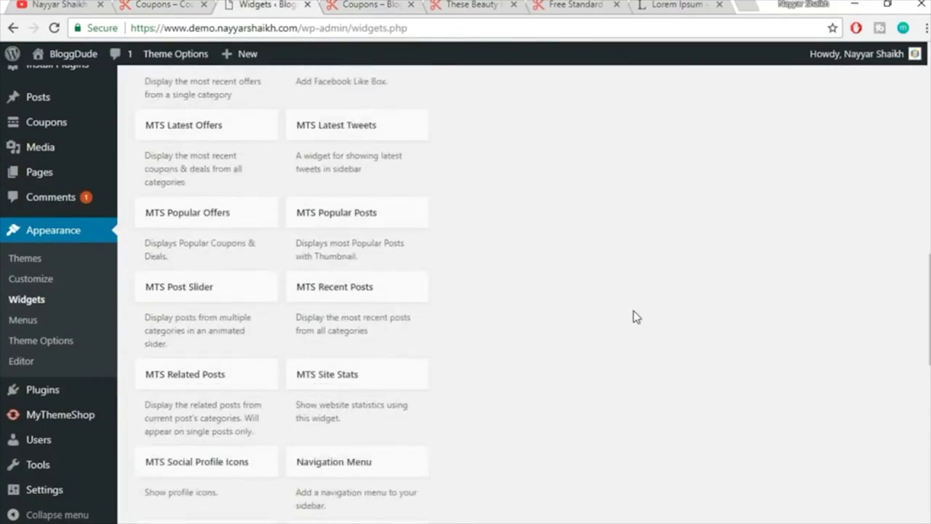
scroll(208, 270, up, 6)
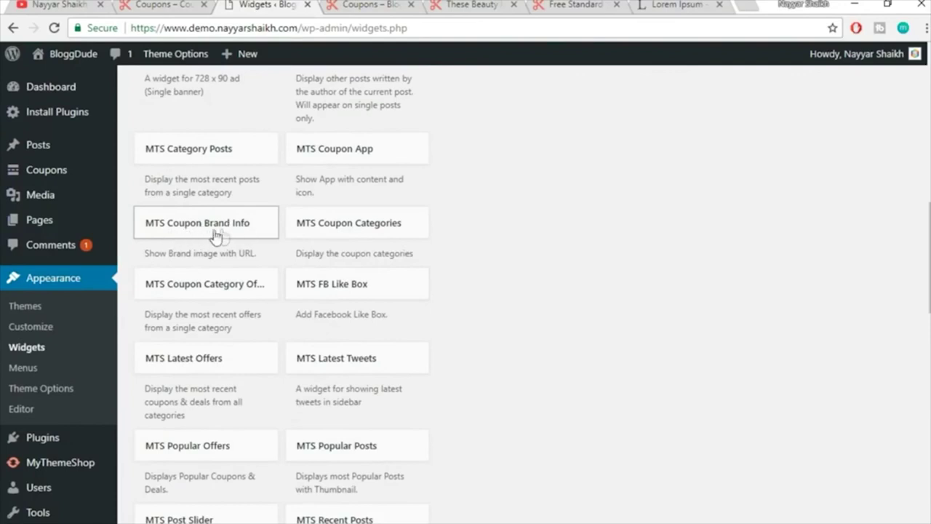
Add MTS Coupon Brand Info to the Sidebar - Coupons Archive area
click(243, 234)
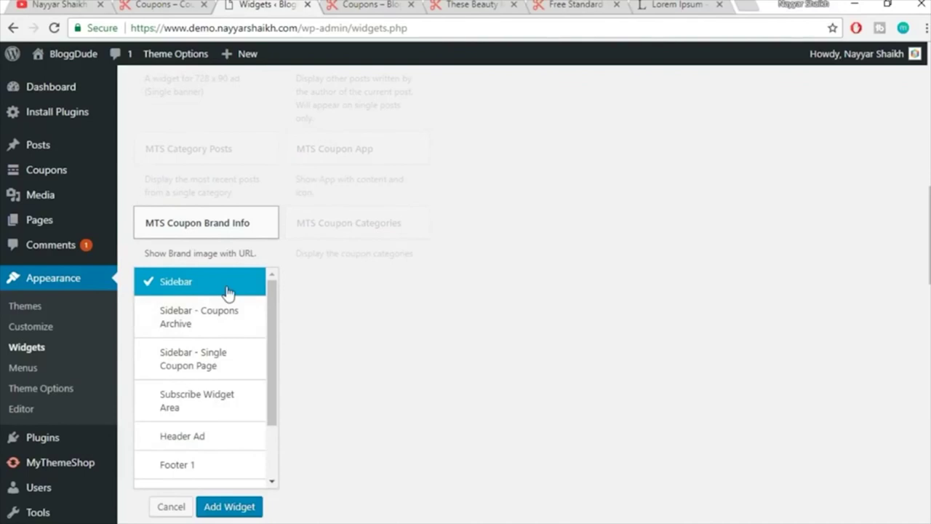
click(207, 319)
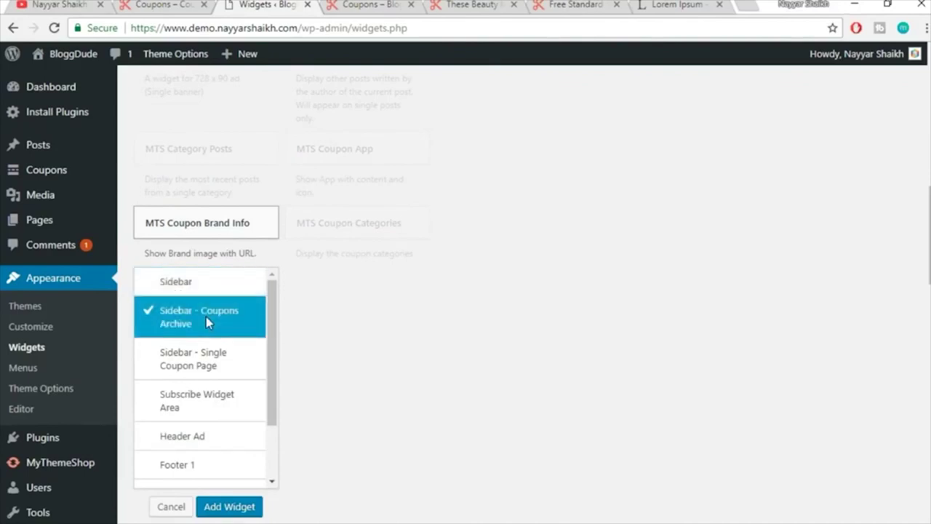
click(230, 507)
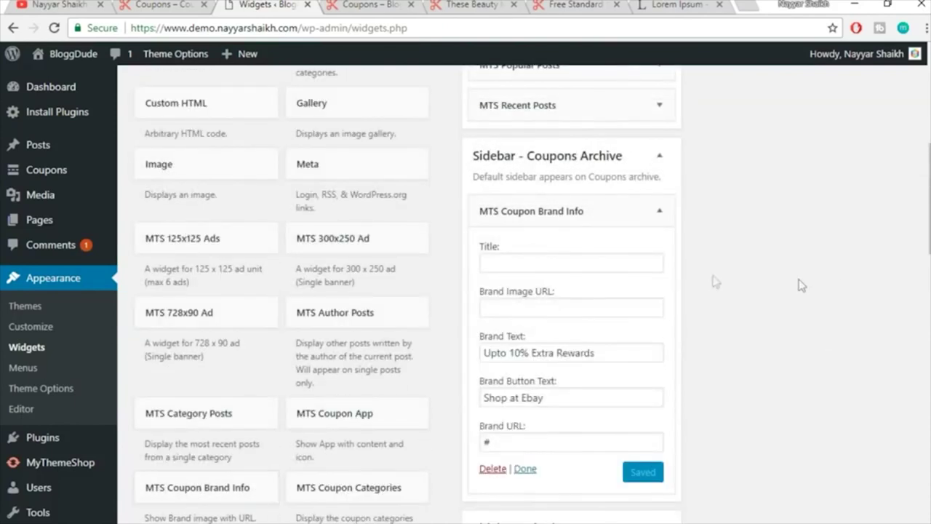
Check the reference site's eBay brand box, then focus the widget's Brand Image URL field
click(574, 266)
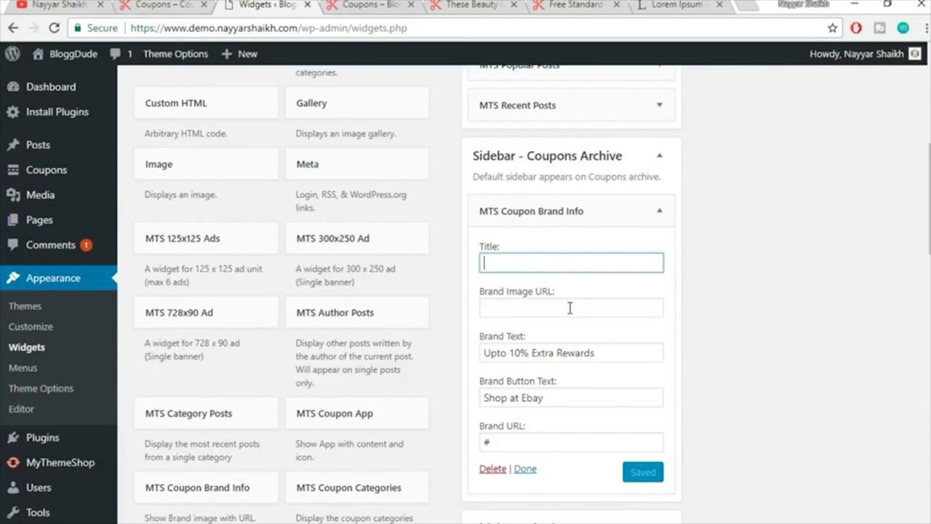
click(160, 4)
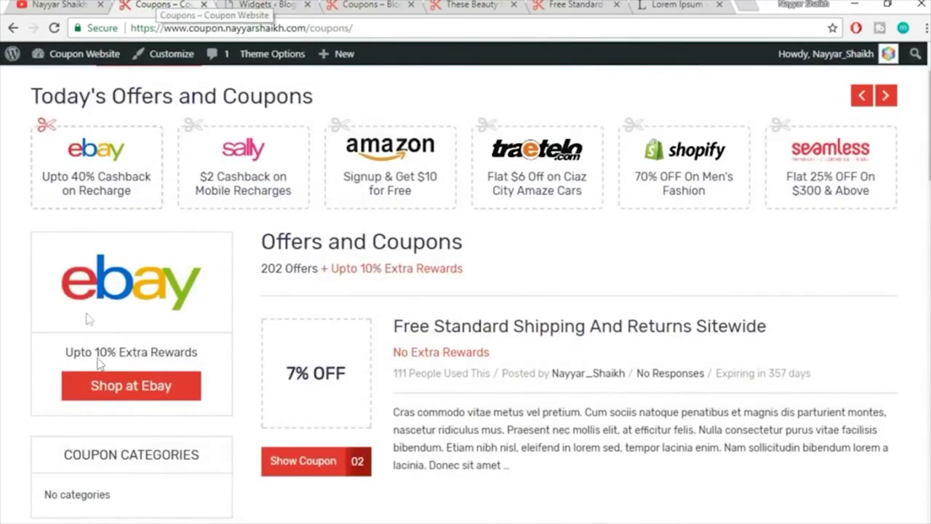
click(256, 5)
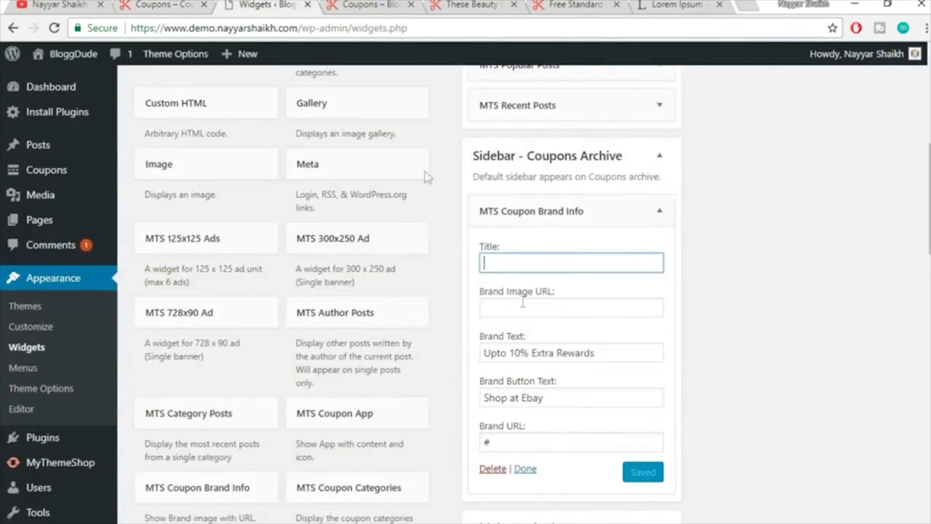
scroll(809, 289, down, 1)
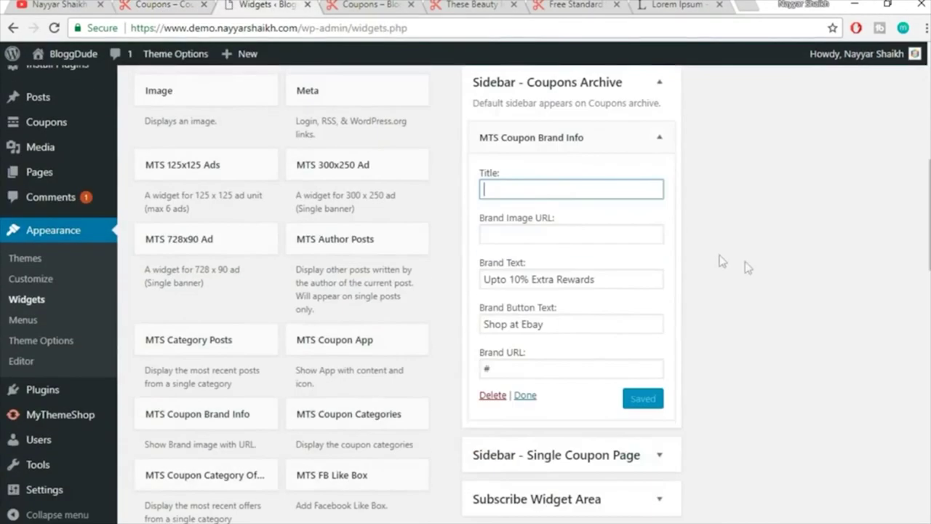
click(555, 234)
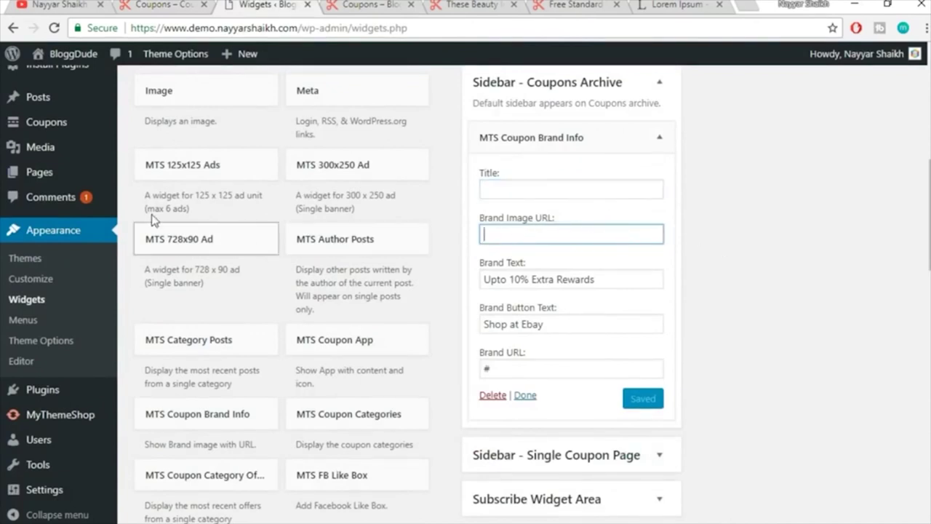
Open the Media Library in a new tab and copy the ebay-logo.png file URL
mouse_move(52, 154)
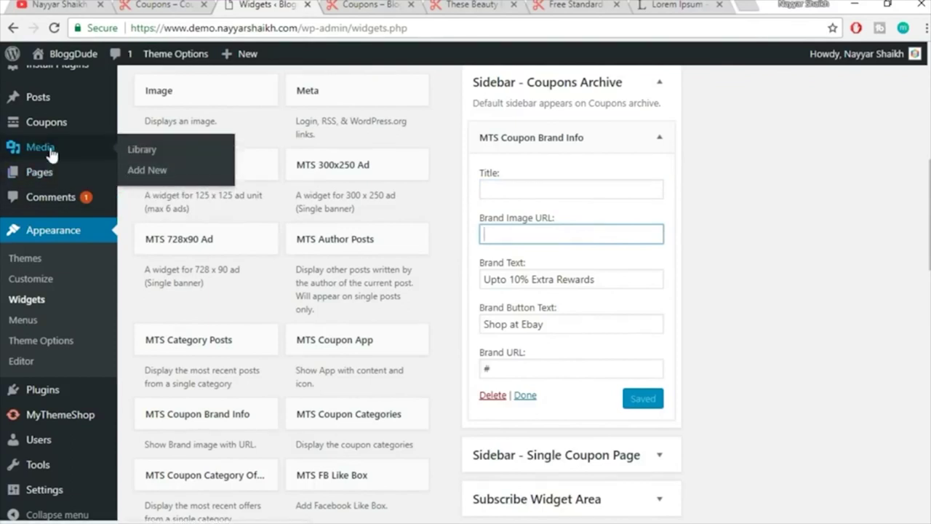
right_click(29, 149)
click(52, 156)
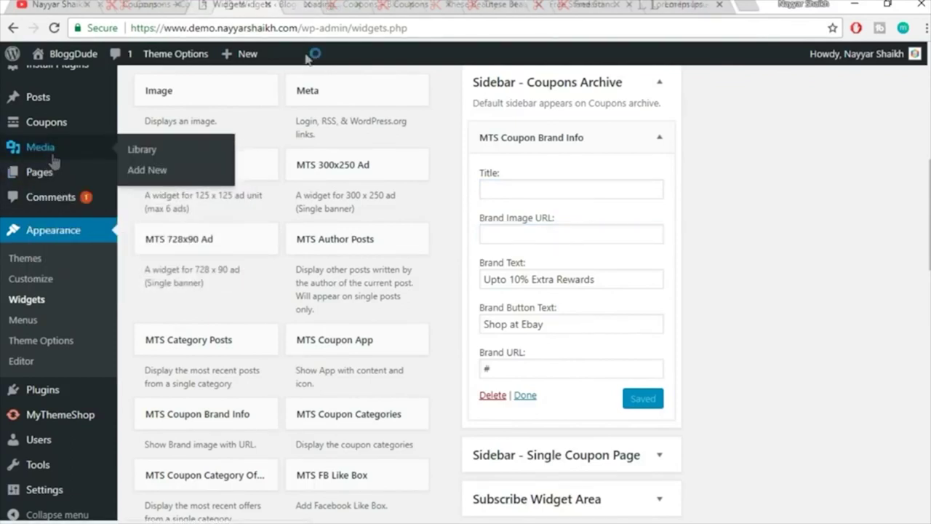
click(302, 5)
click(142, 5)
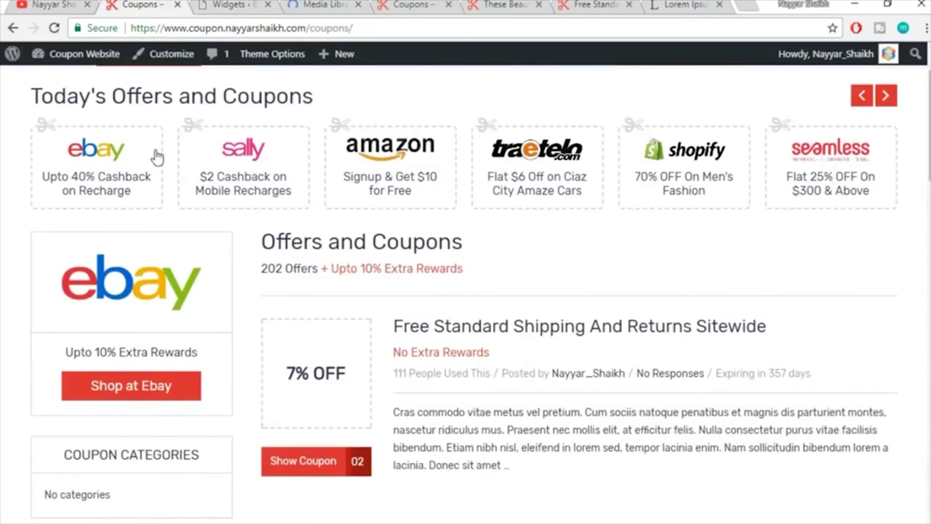
click(345, 5)
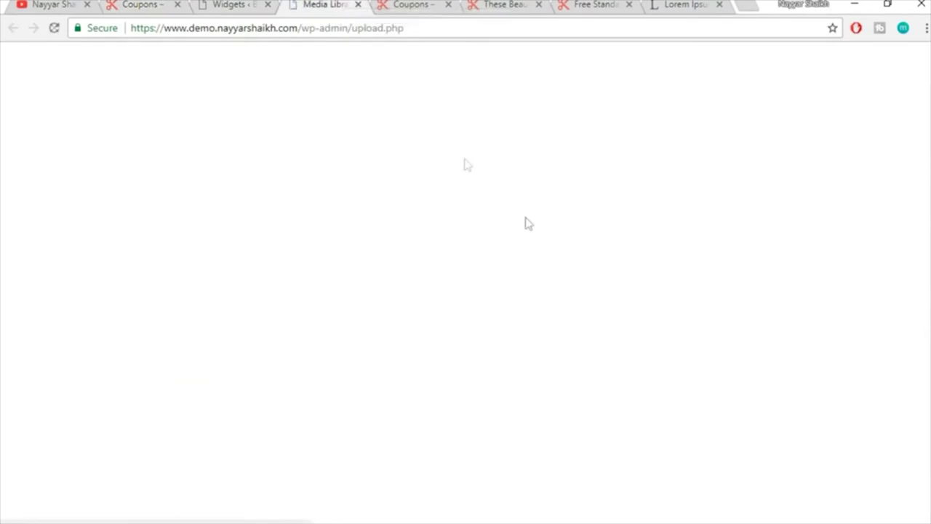
scroll(589, 290, down, 5)
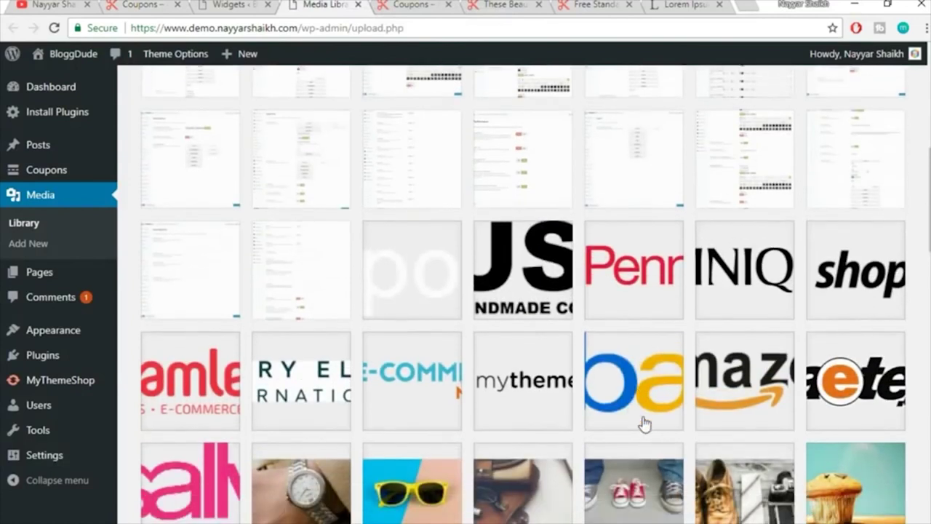
click(645, 424)
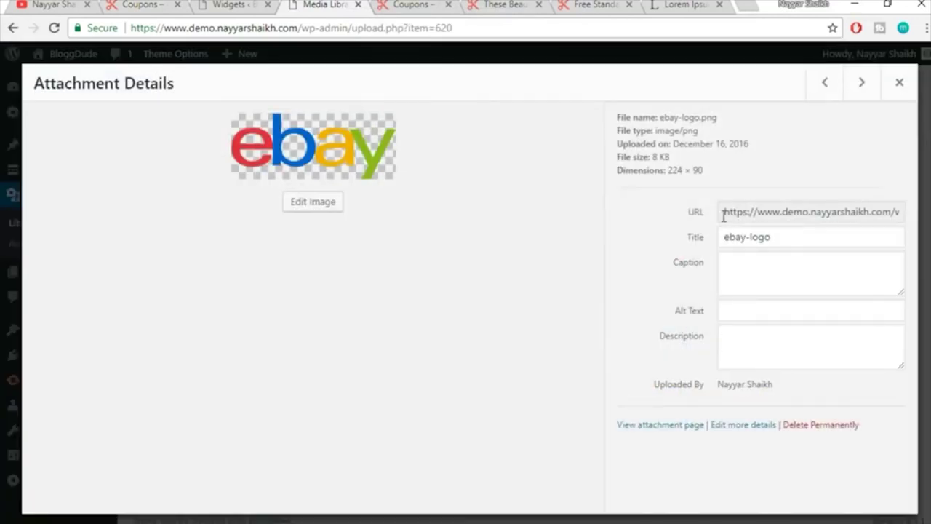
drag(723, 211, 805, 211)
triple_click(802, 212)
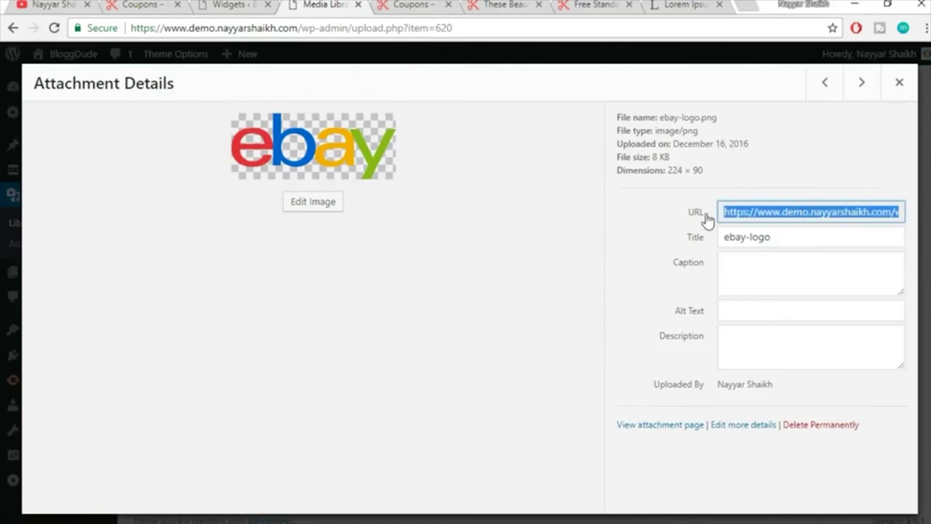
Paste the ebay-logo.png URL into Brand Image URL and save the Coupon Brand Info widget
click(241, 4)
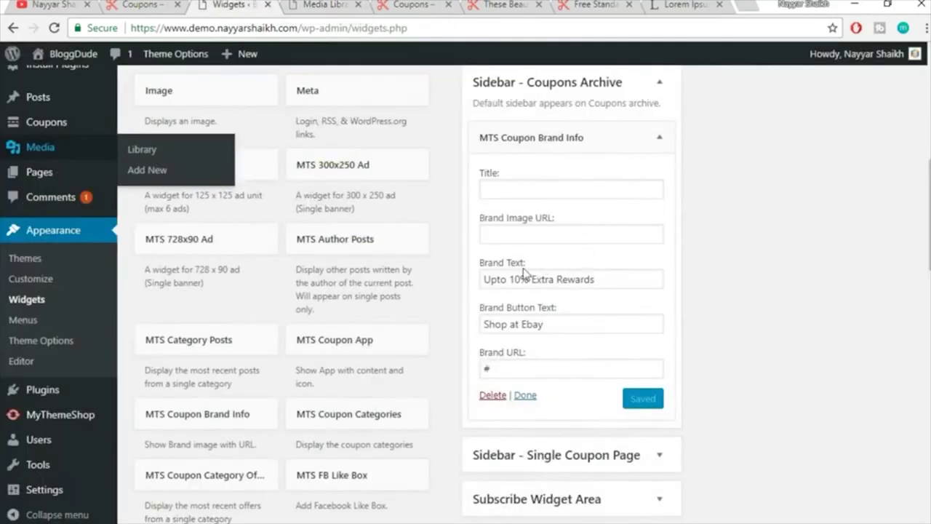
click(538, 235)
text(https://www.demo.nayyarshaikh.com/wp-content/uploads/2016/12/ebay-logo.png)
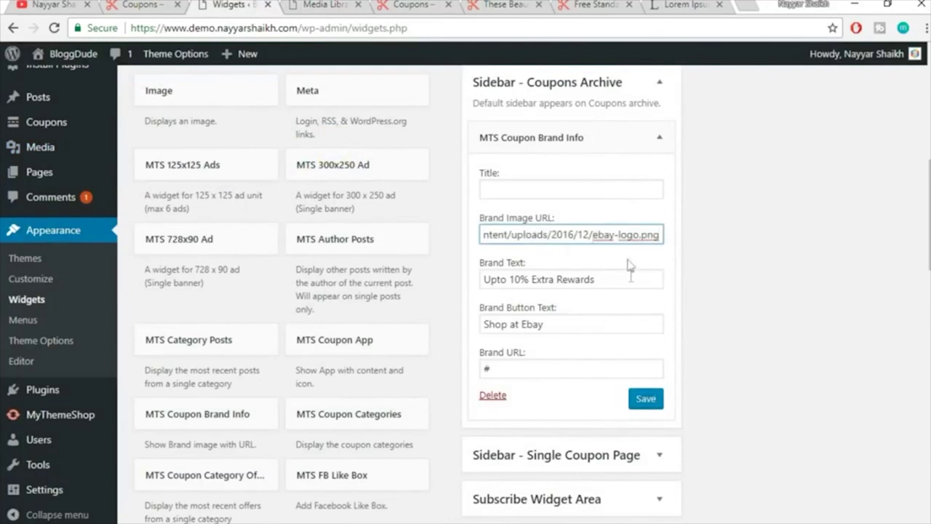
click(484, 278)
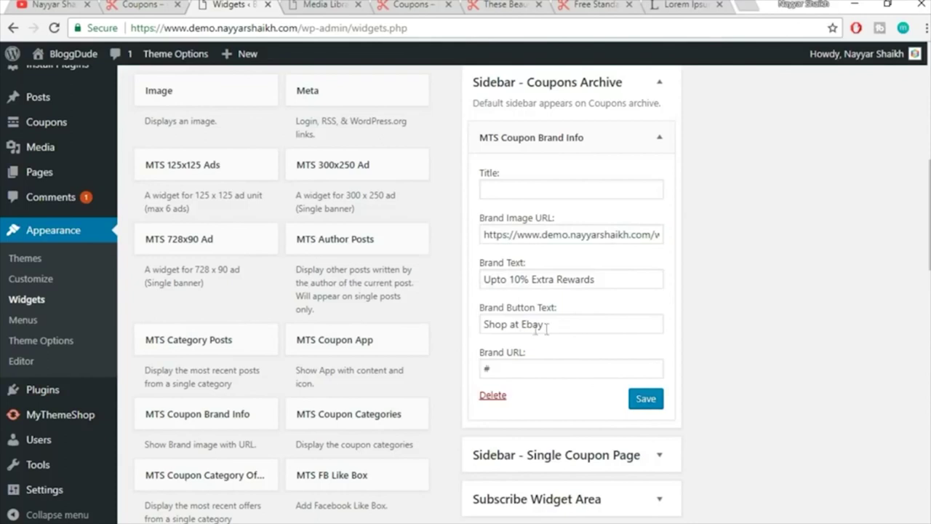
click(644, 398)
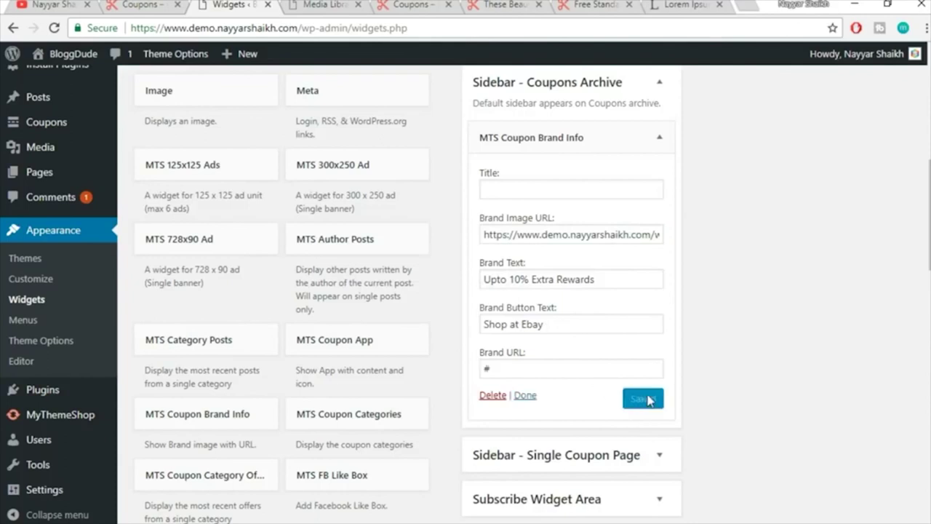
scroll(665, 305, up, 1)
Collapse the Coupon Brand Info widget and reload the demo coupons page
click(659, 211)
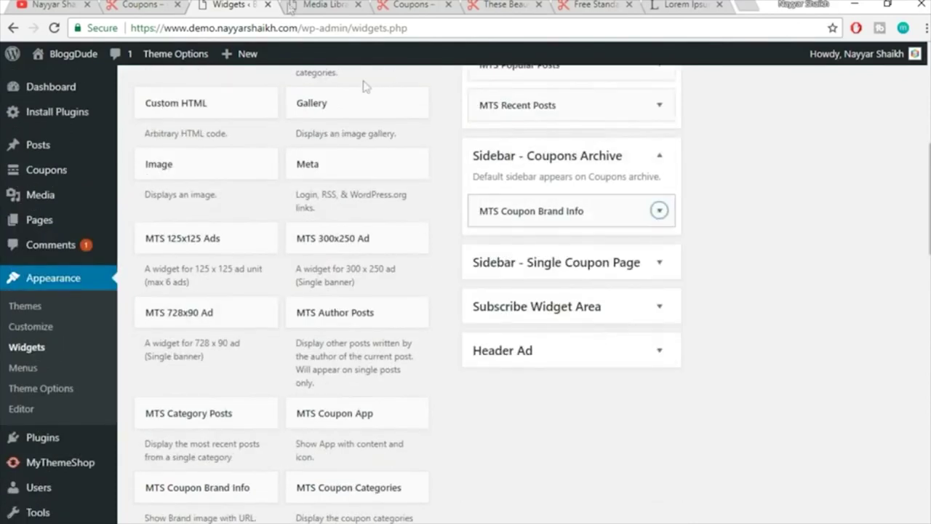
click(410, 6)
scroll(325, 195, up, 4)
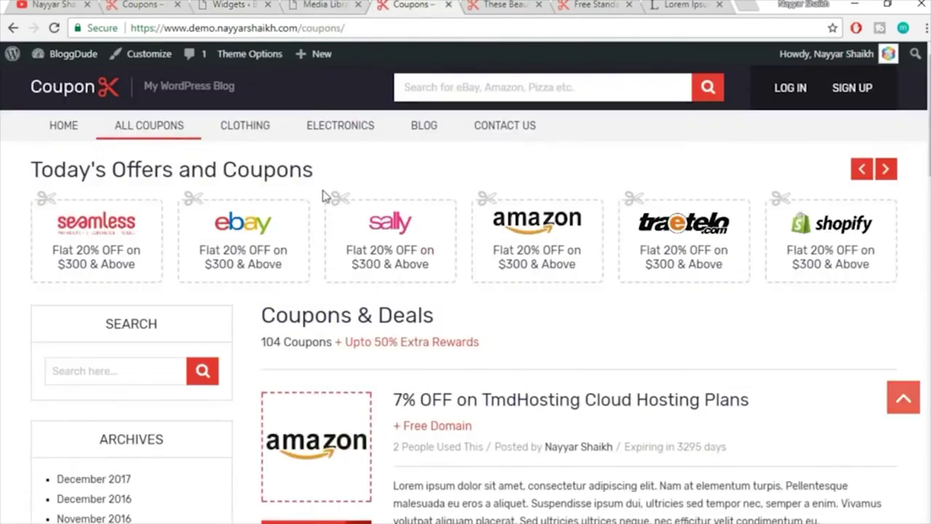
click(467, 28)
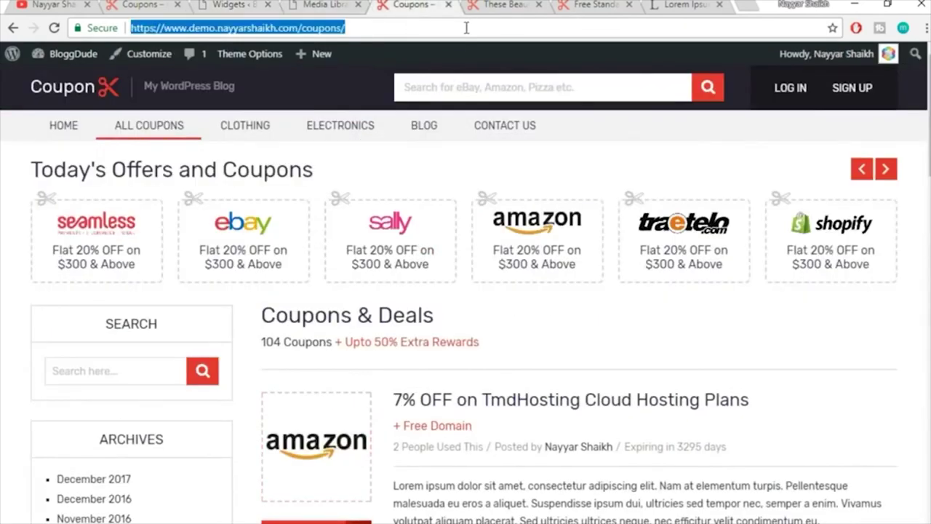
key(Return)
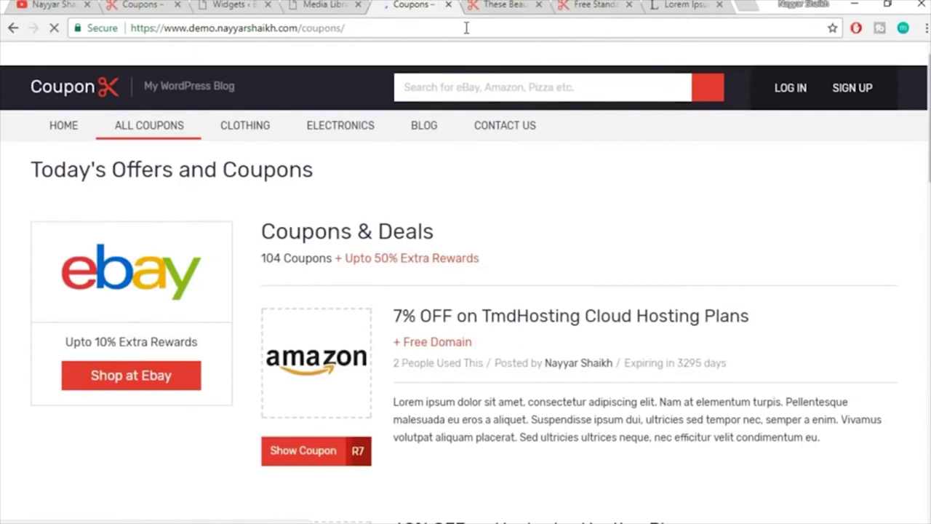
Scroll the reloaded coupons page to check the eBay brand box with Shop at Ebay
scroll(160, 342, down, 2)
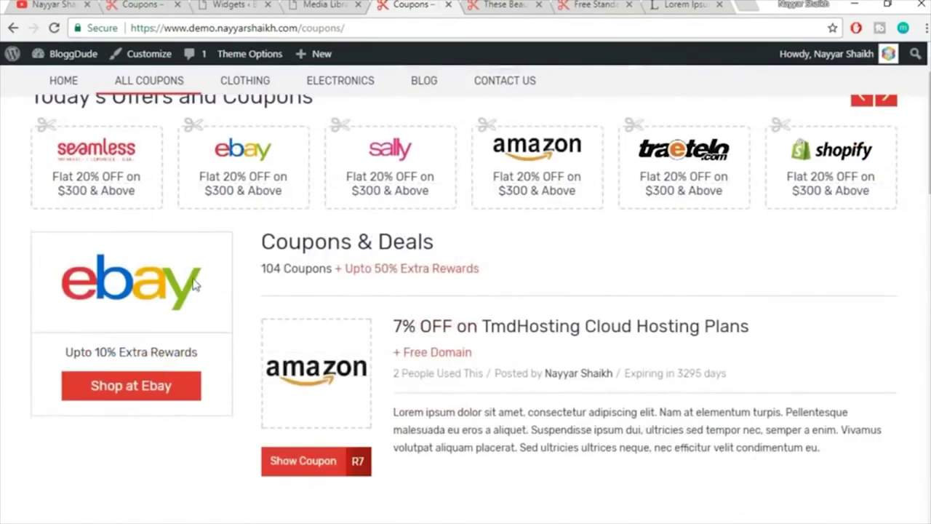
click(231, 4)
click(173, 5)
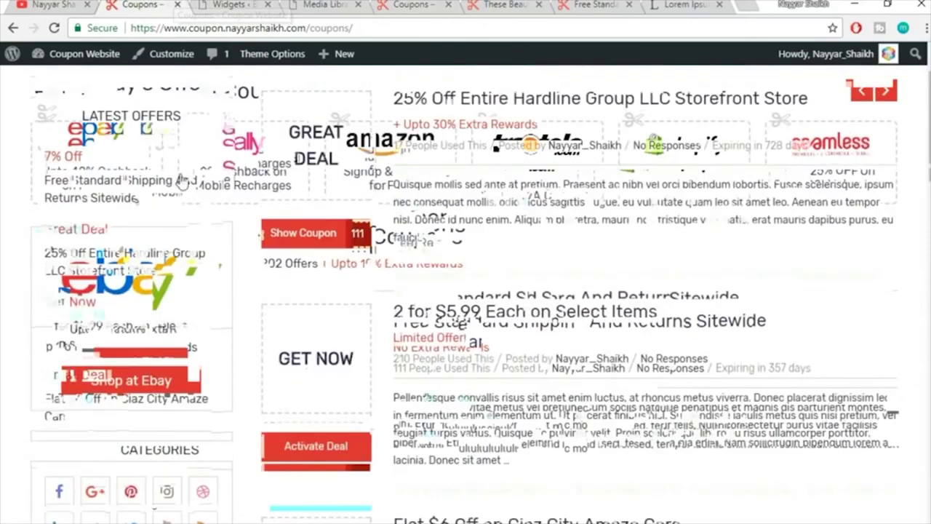
scroll(138, 182, down, 3)
scroll(149, 313, down, 2)
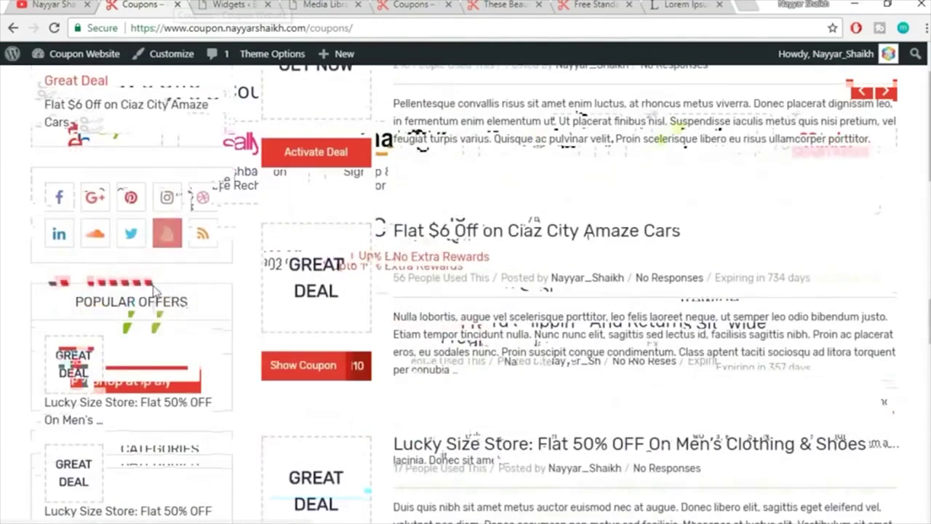
scroll(150, 327, down, 3)
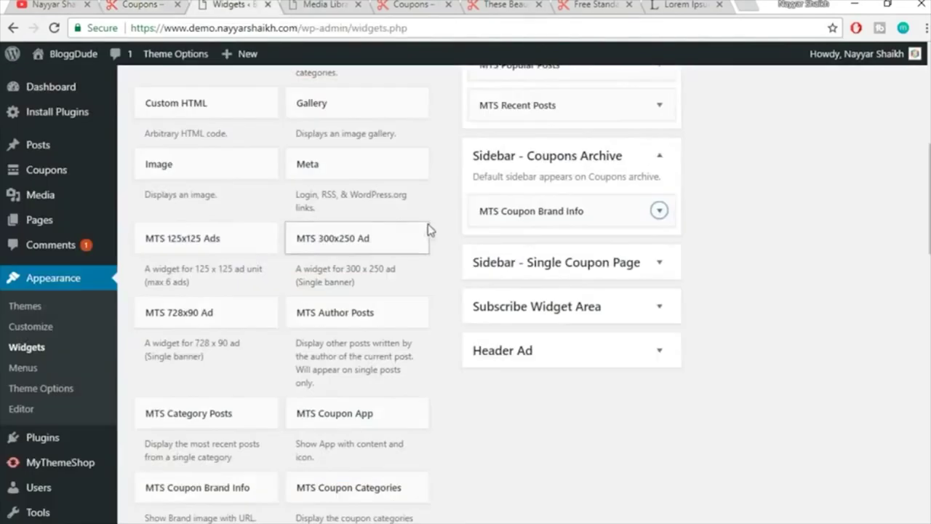
scroll(432, 243, down, 2)
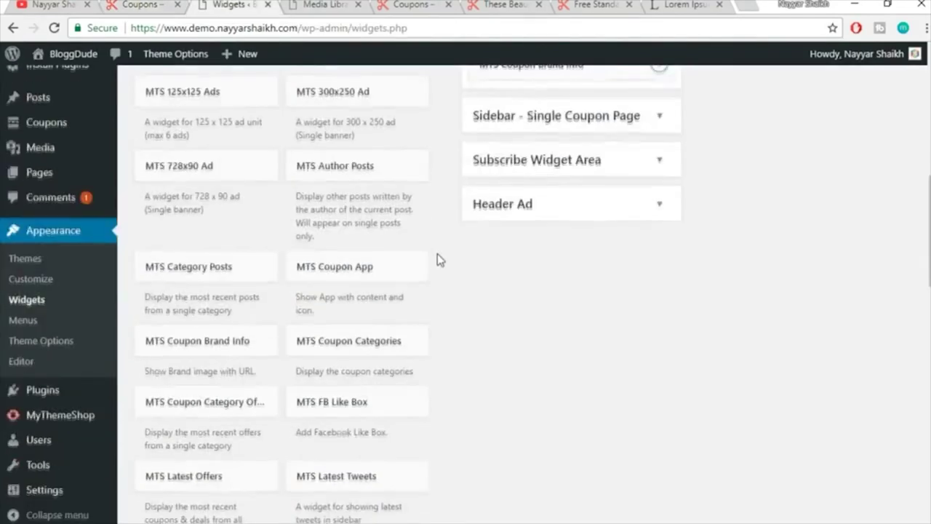
scroll(429, 266, down, 1)
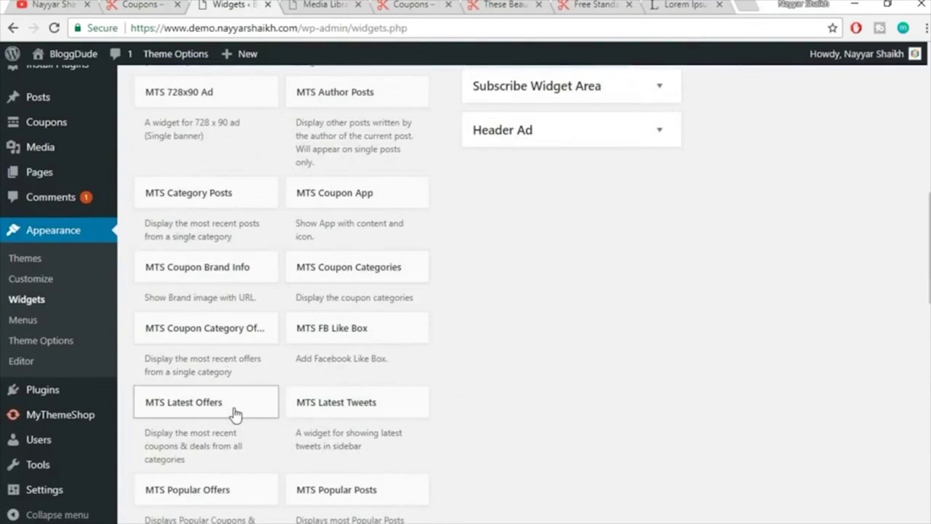
Add MTS Latest Offers and MTS Popular Offers to the Sidebar - Coupons Archive area
click(234, 414)
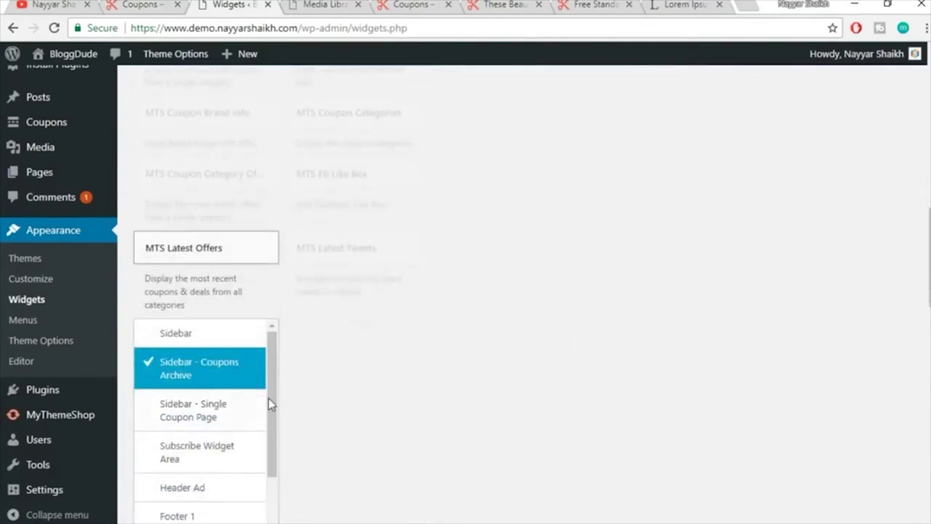
drag(269, 401, 273, 465)
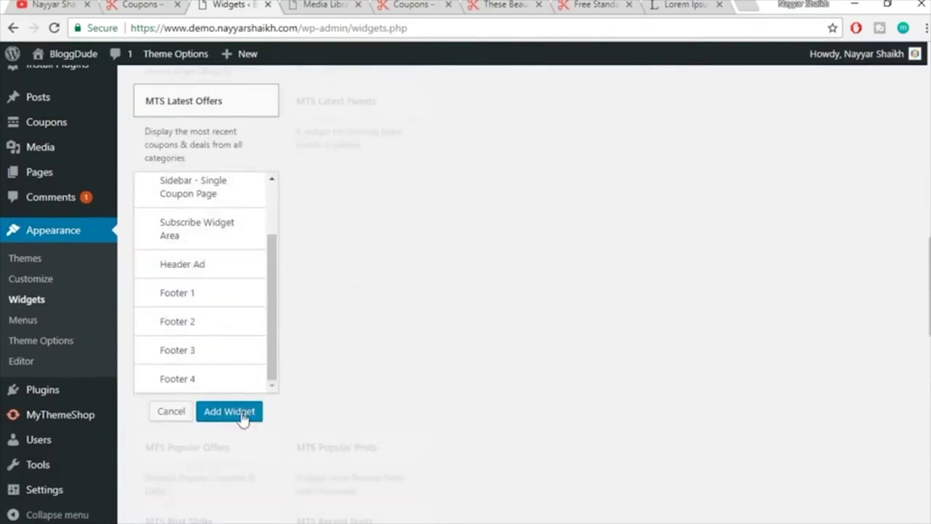
click(243, 417)
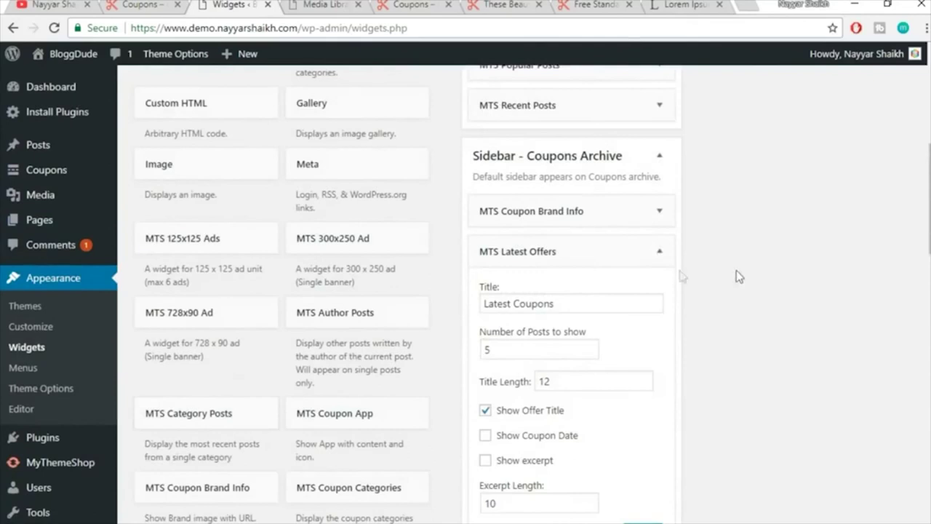
click(659, 247)
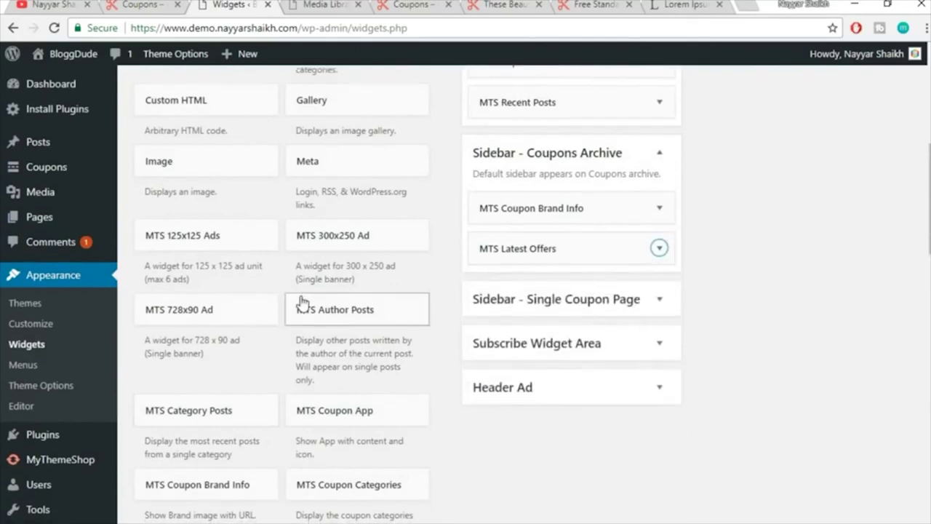
scroll(301, 297, down, 3)
scroll(301, 296, down, 1)
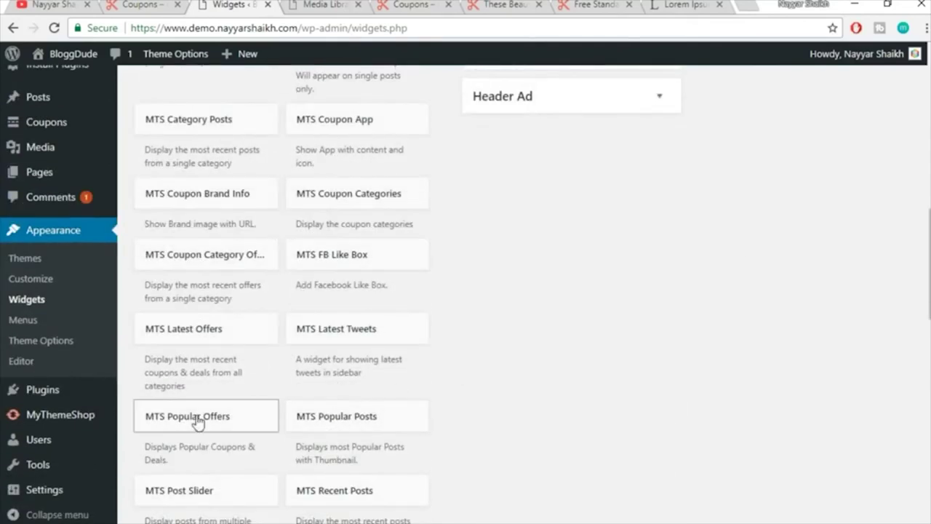
click(199, 424)
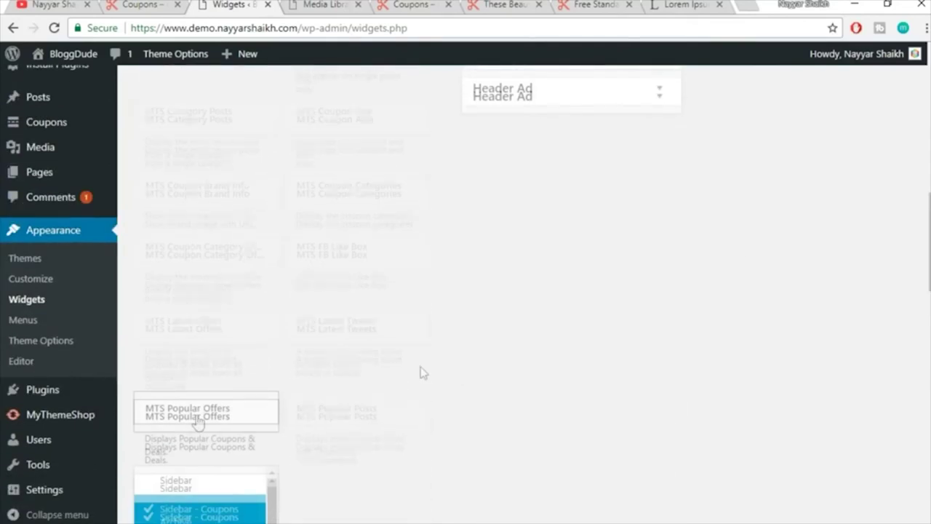
scroll(422, 373, down, 4)
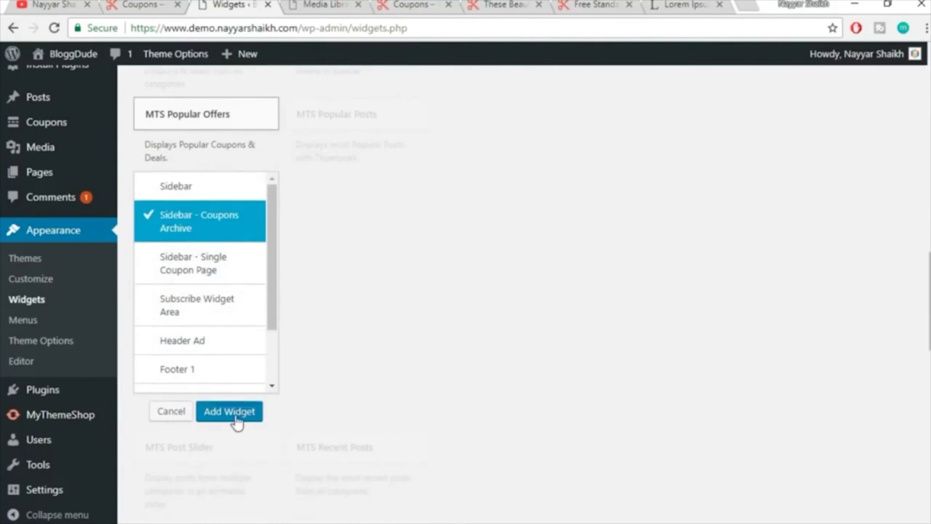
click(234, 411)
Reload the live Coupons page to see the new sidebar widgets
scroll(657, 388, down, 2)
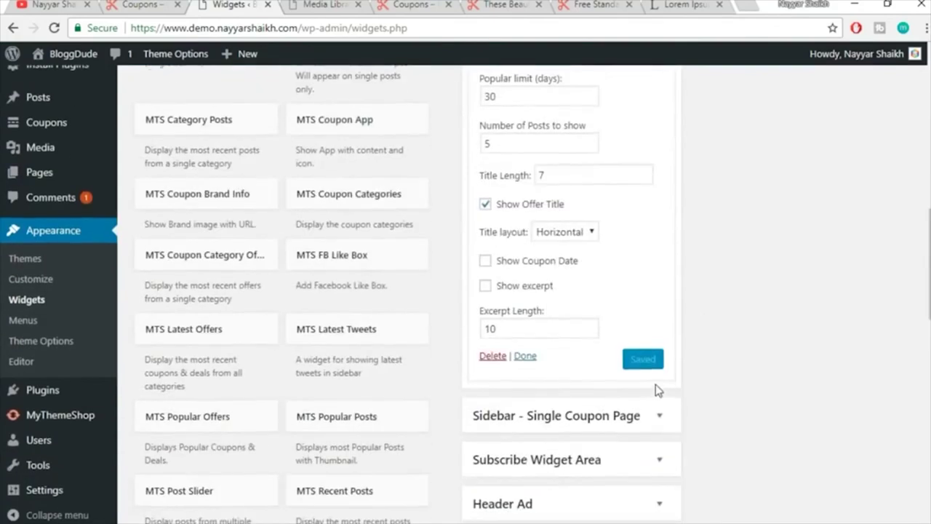
scroll(657, 388, up, 3)
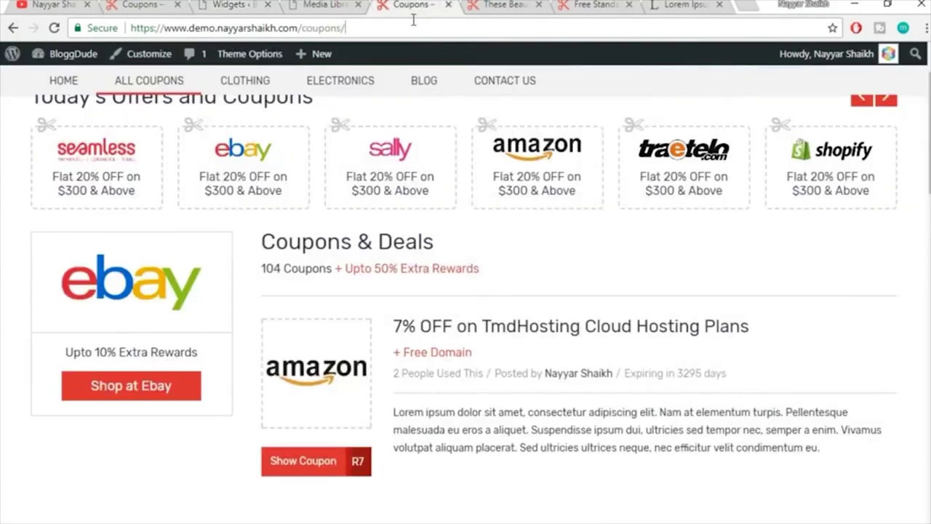
click(412, 22)
key(Return)
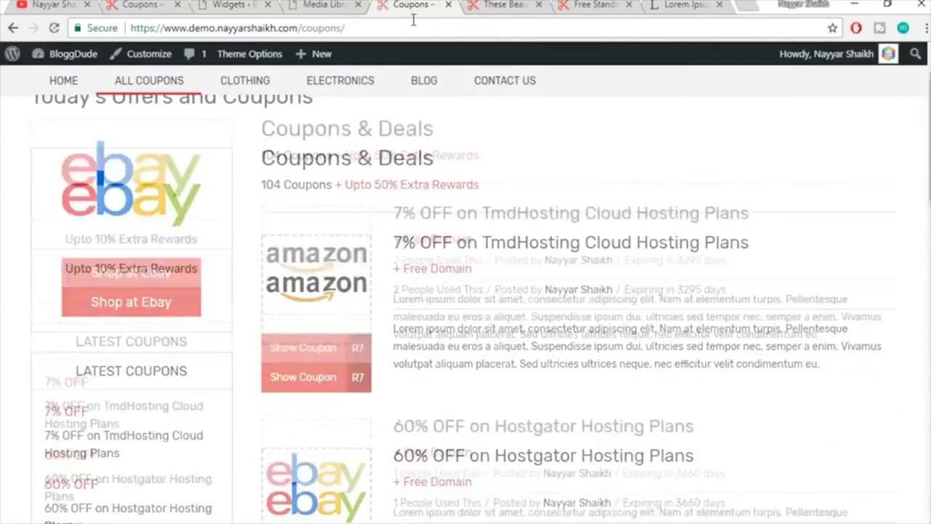
Compare the demo Coupons page footer with the reference site's, then collapse Sidebar - Coupons Archive
scroll(134, 251, down, 3)
scroll(133, 251, down, 5)
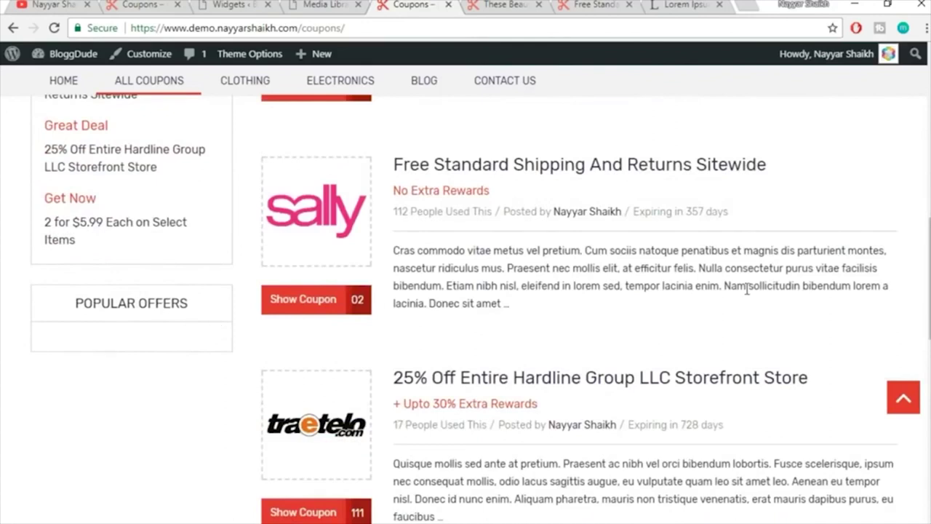
scroll(745, 282, up, 5)
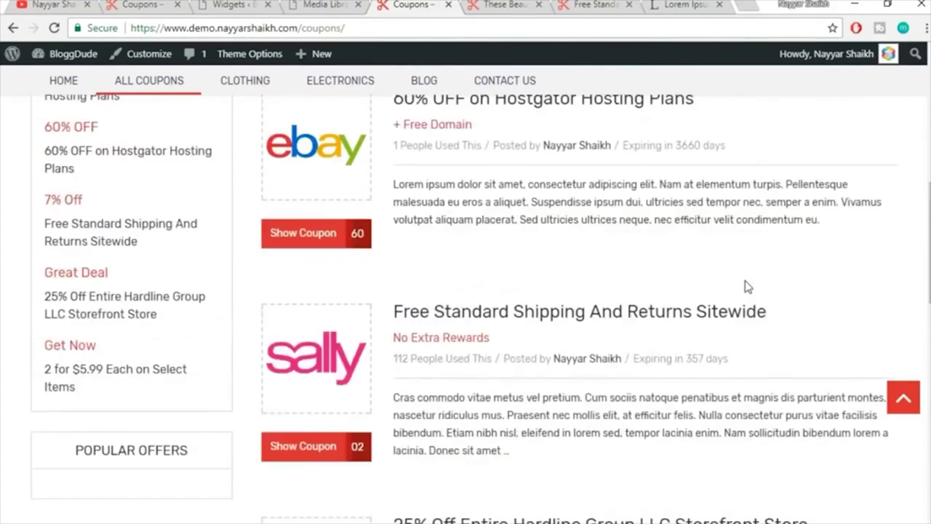
scroll(746, 286, up, 3)
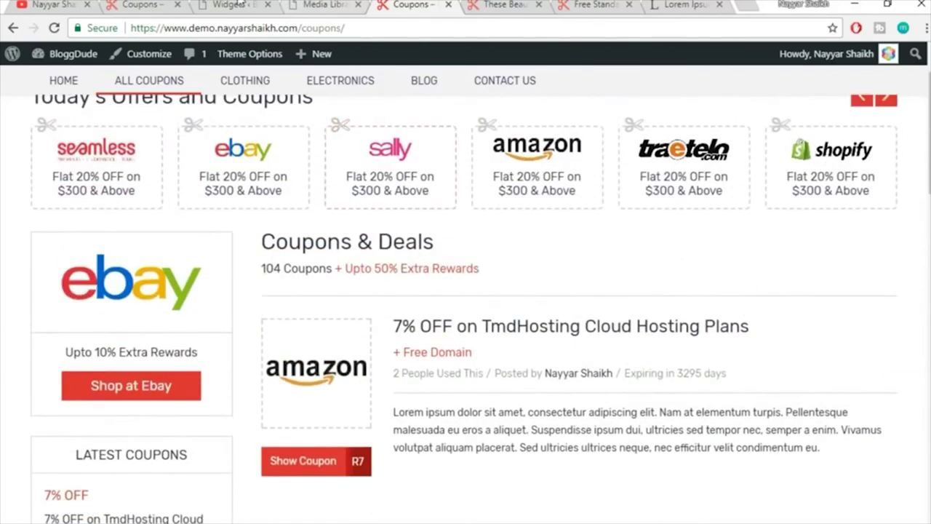
click(240, 5)
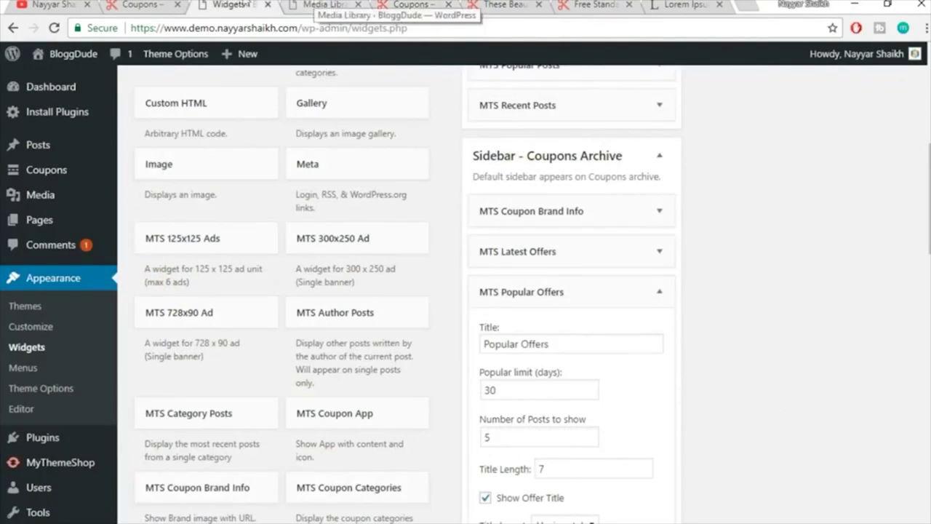
click(142, 4)
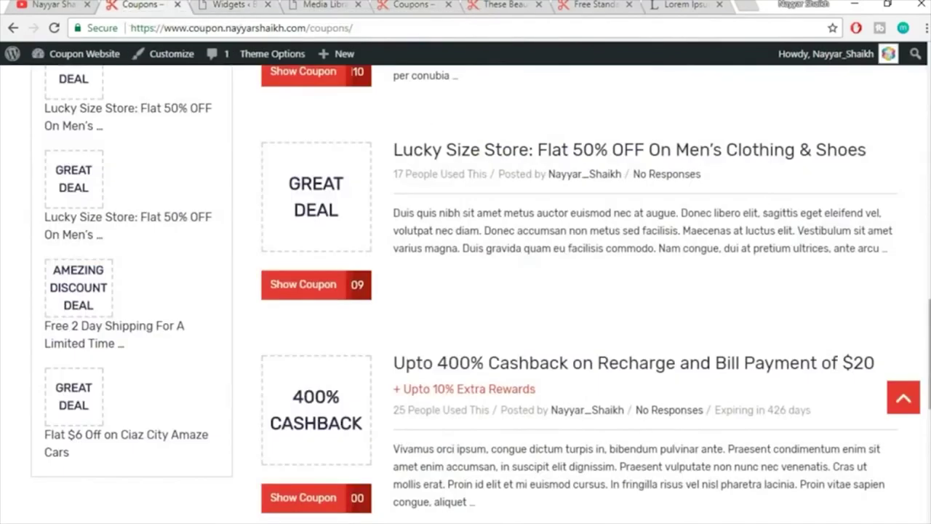
scroll(916, 160, down, 7)
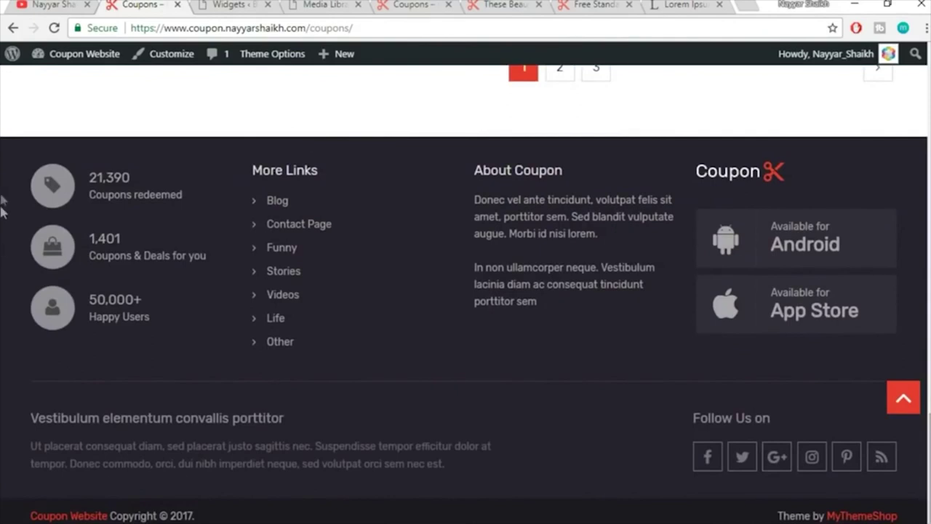
click(398, 4)
scroll(520, 391, down, 8)
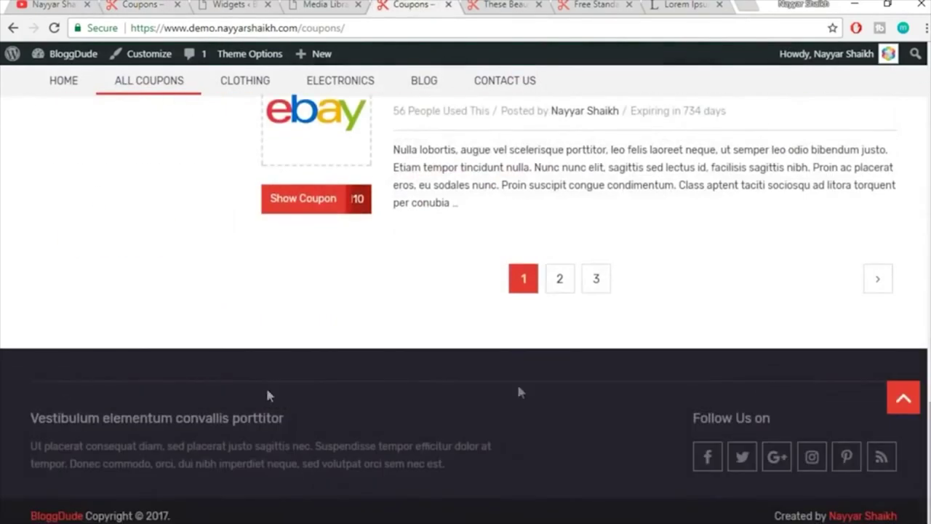
click(249, 4)
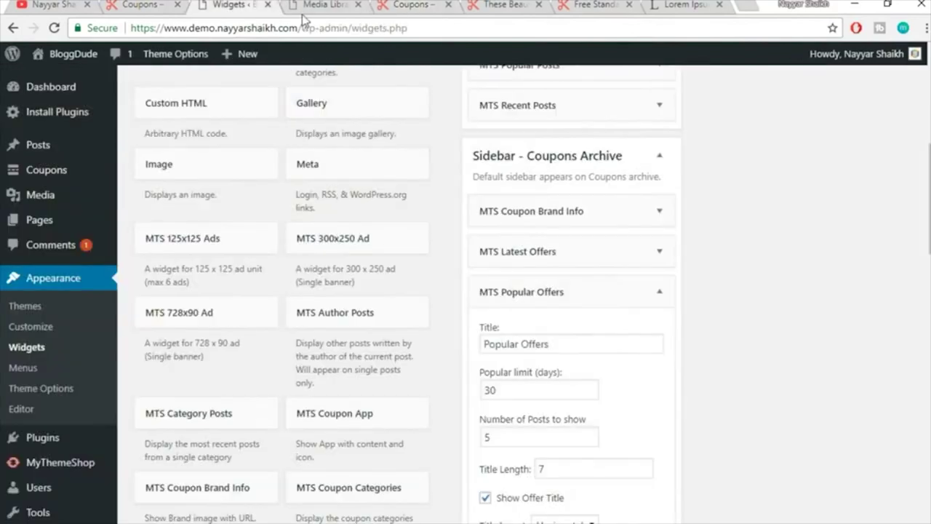
click(659, 156)
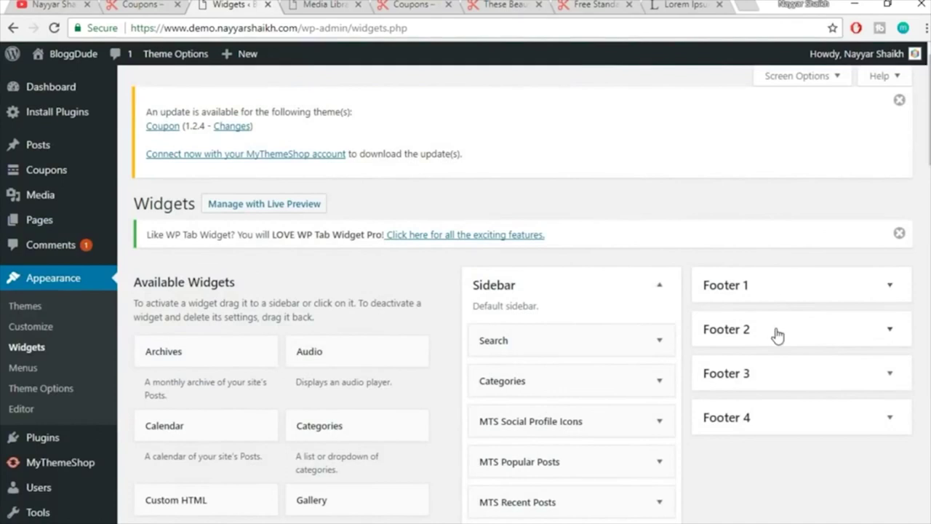
Review the reference site's footer layout and return to the Widgets list
click(136, 5)
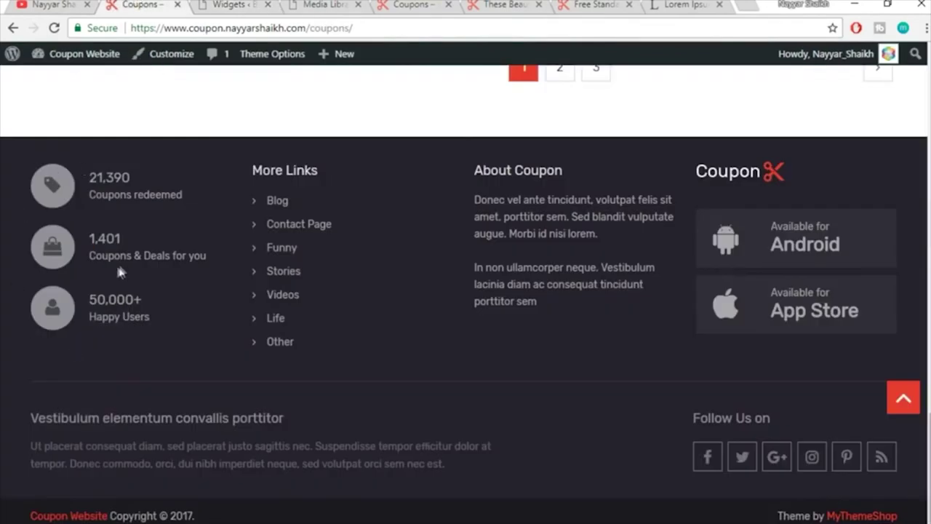
click(243, 4)
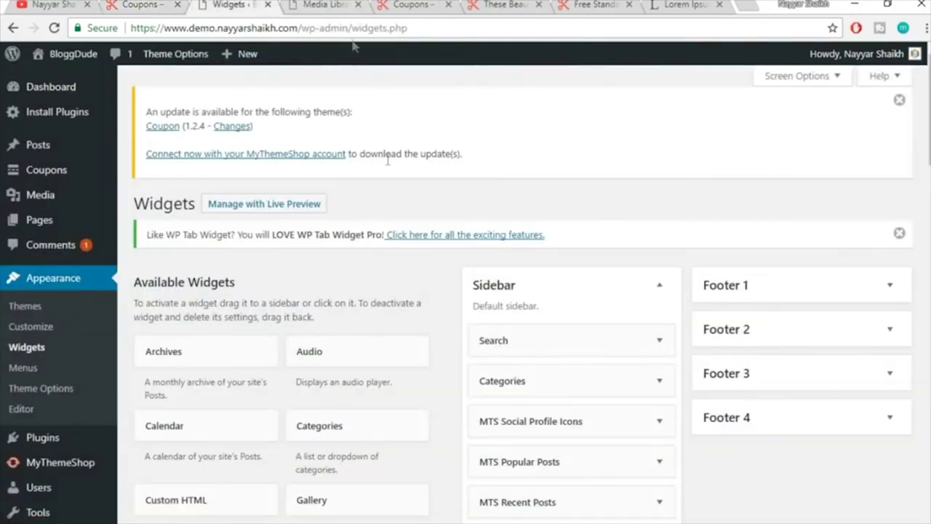
scroll(422, 270, down, 20)
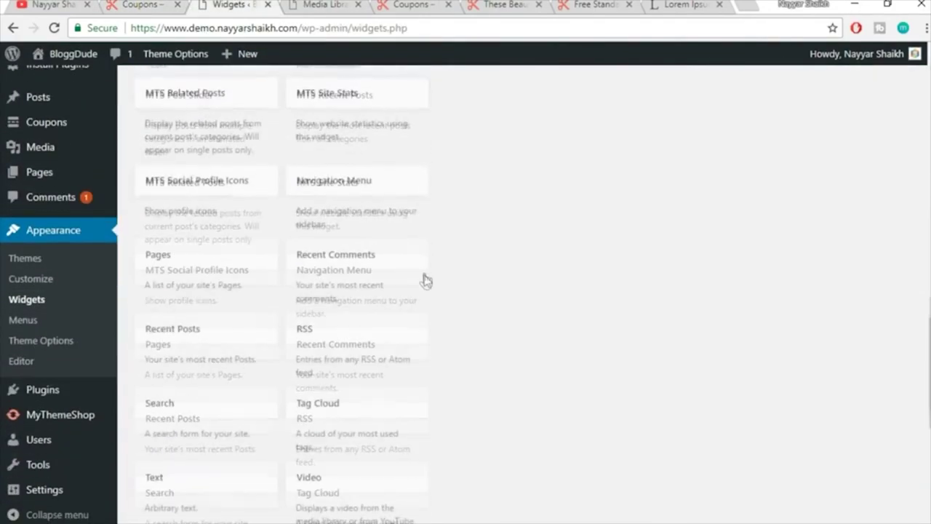
scroll(524, 313, down, 1)
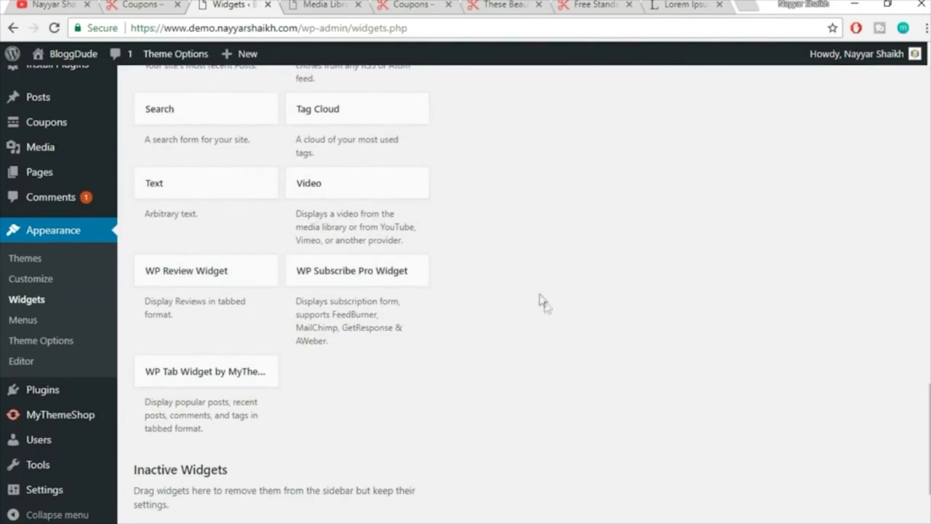
scroll(236, 393, up, 1)
scroll(237, 393, up, 4)
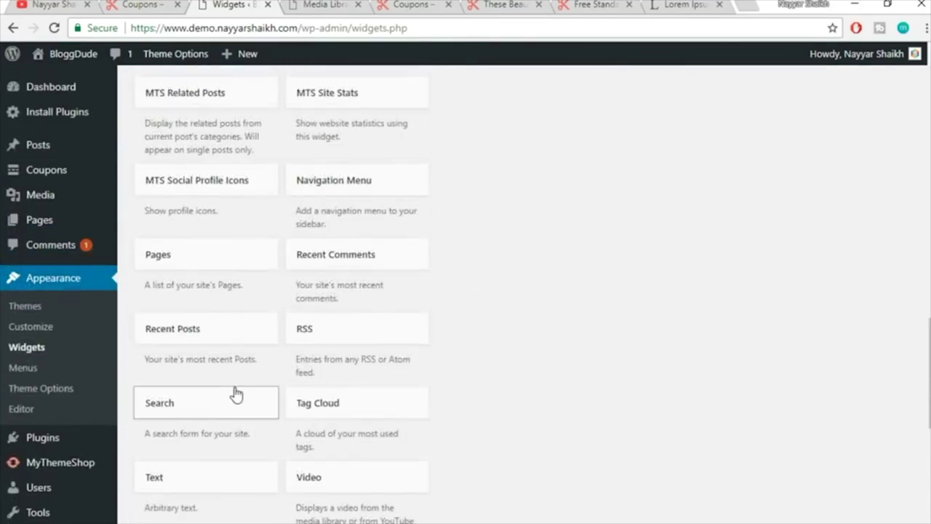
scroll(237, 393, up, 1)
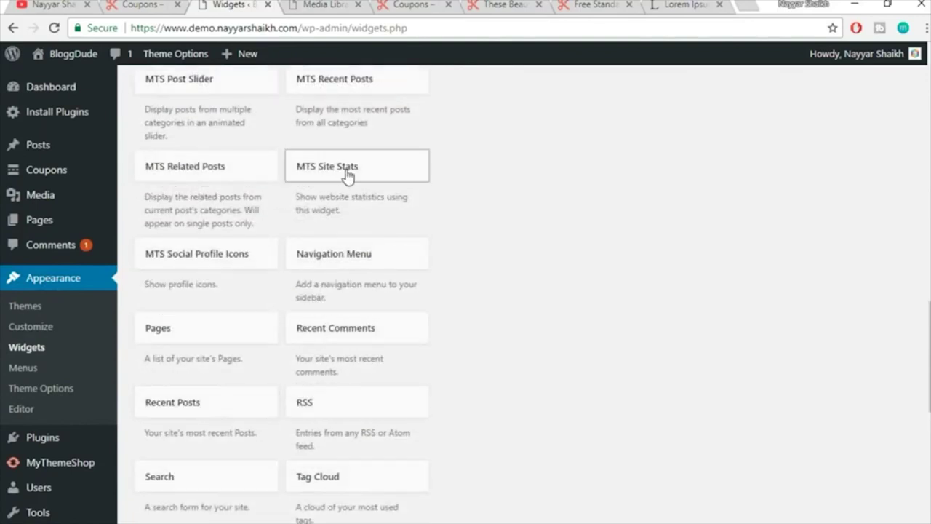
Add the MTS Site Stats widget to Footer 1
click(347, 175)
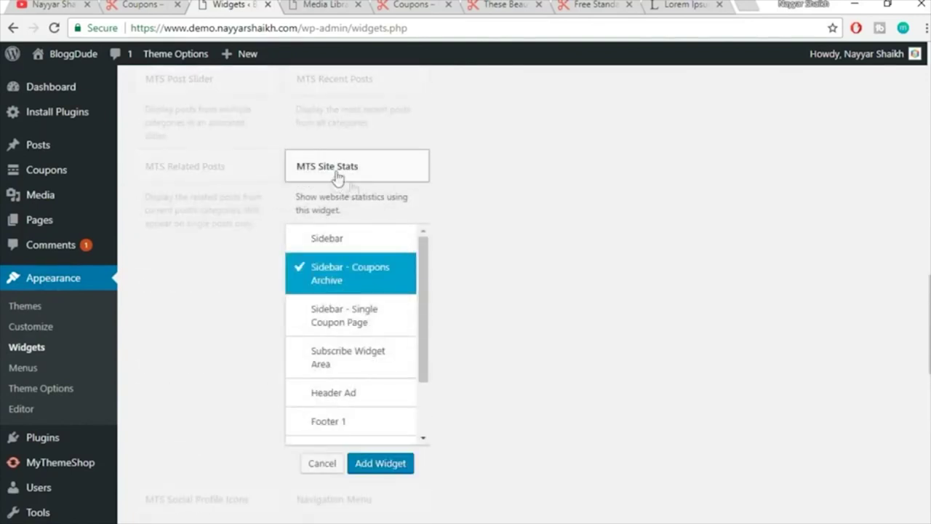
scroll(378, 308, down, 1)
click(362, 349)
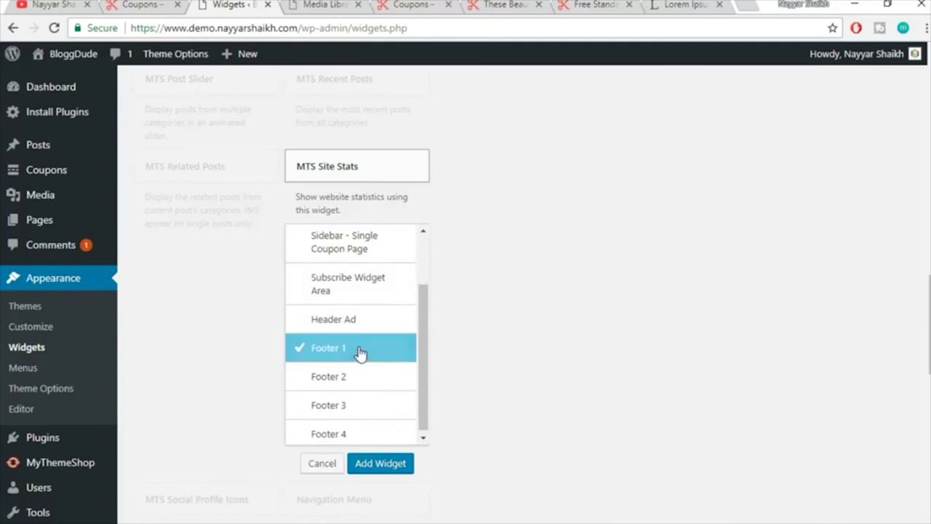
key(ctrl+shift+Tab)
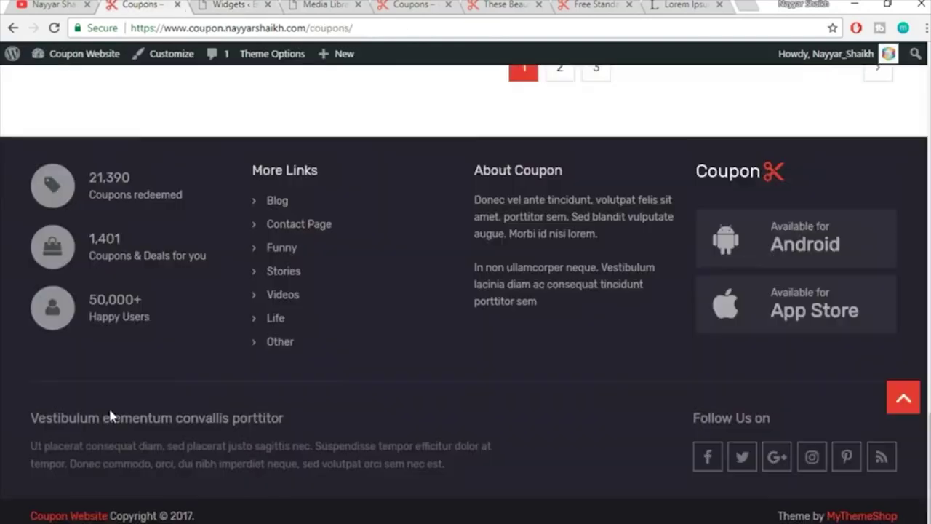
click(252, 4)
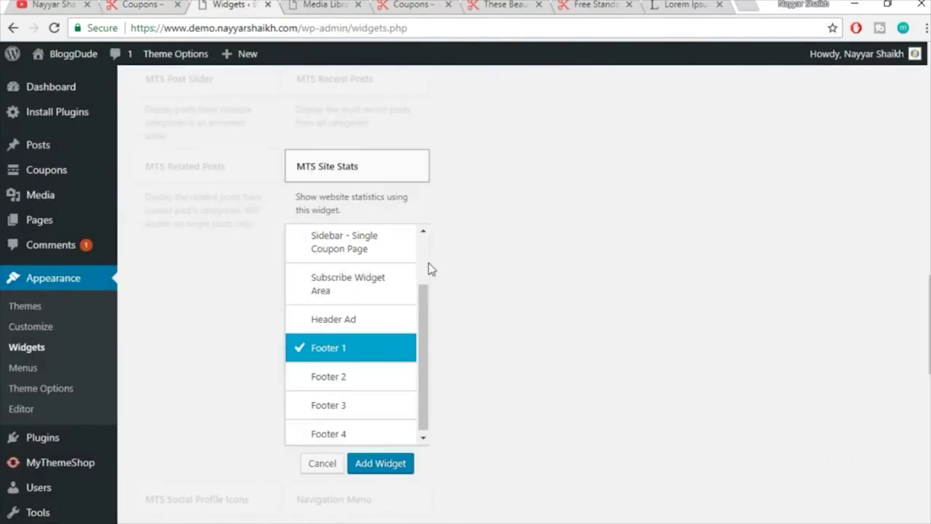
click(381, 463)
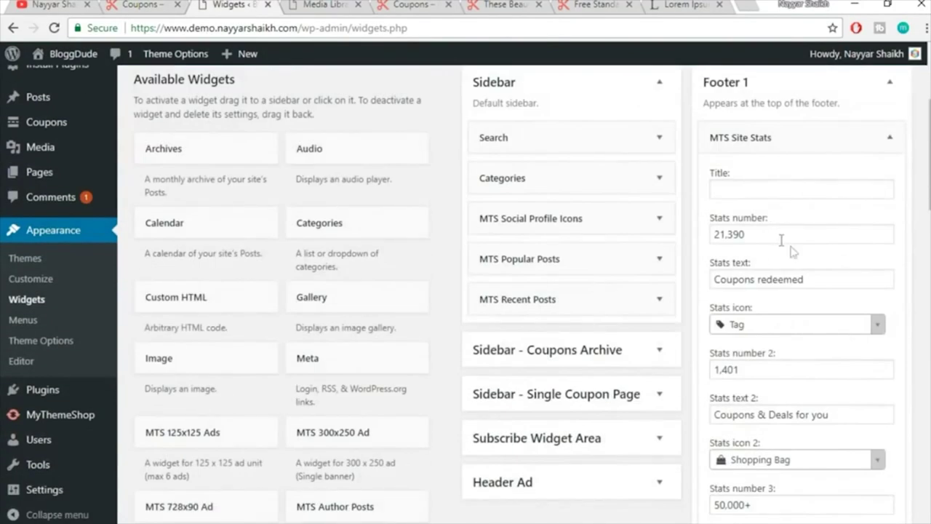
Compare the reference footer's 21,390 Coupons redeemed stat with the widget's prefilled values
scroll(791, 247, down, 1)
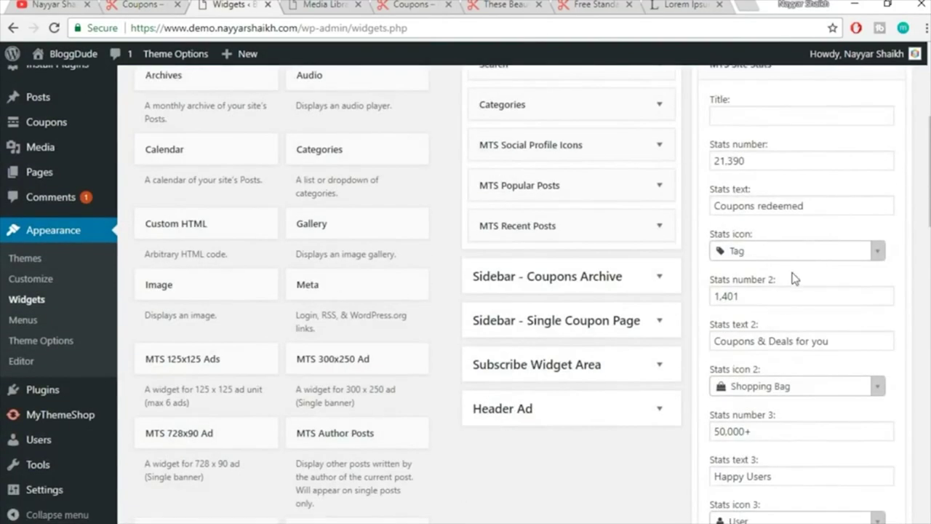
scroll(796, 259, up, 1)
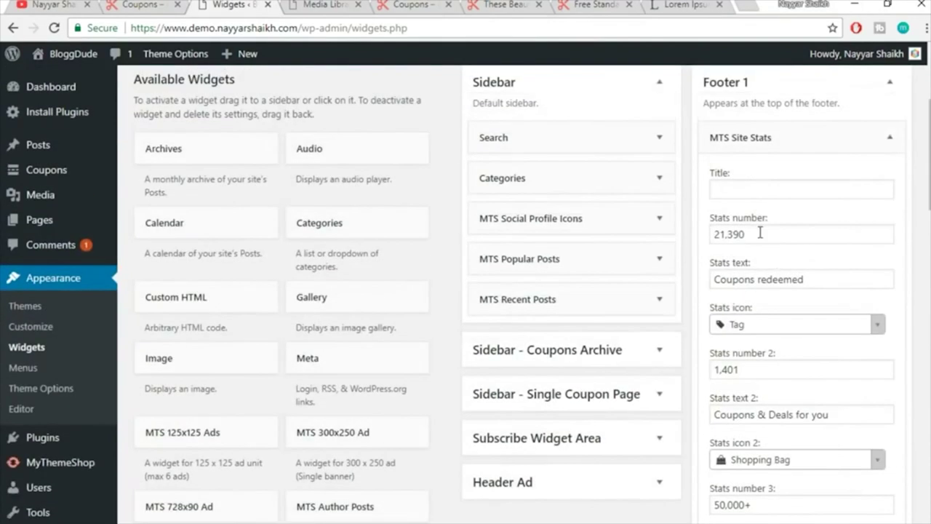
click(151, 5)
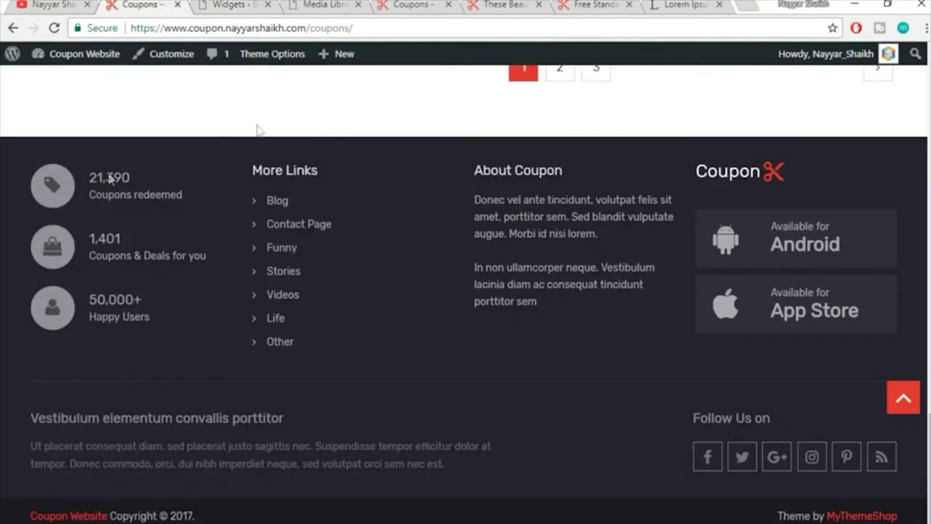
drag(139, 178, 74, 175)
click(120, 193)
drag(89, 195, 196, 197)
click(195, 202)
key(ctrl+Tab)
drag(789, 233, 666, 234)
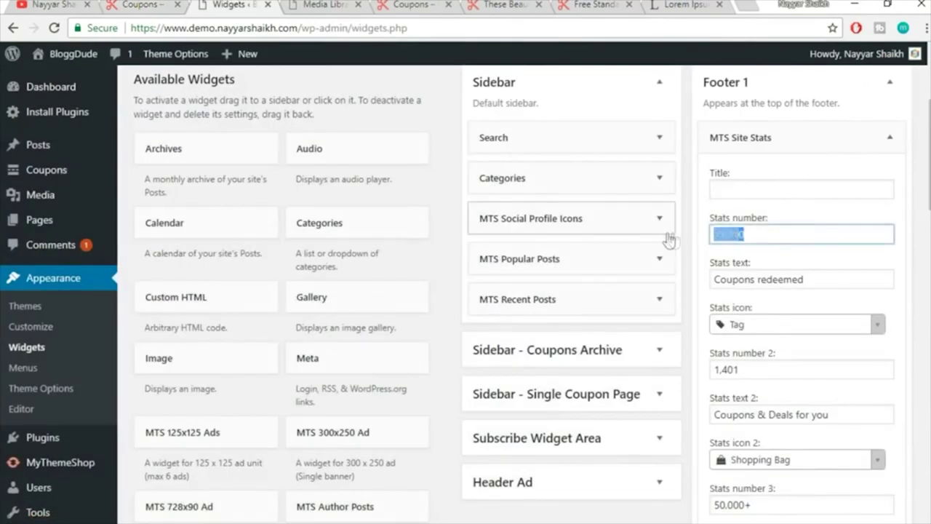
drag(830, 284, 674, 293)
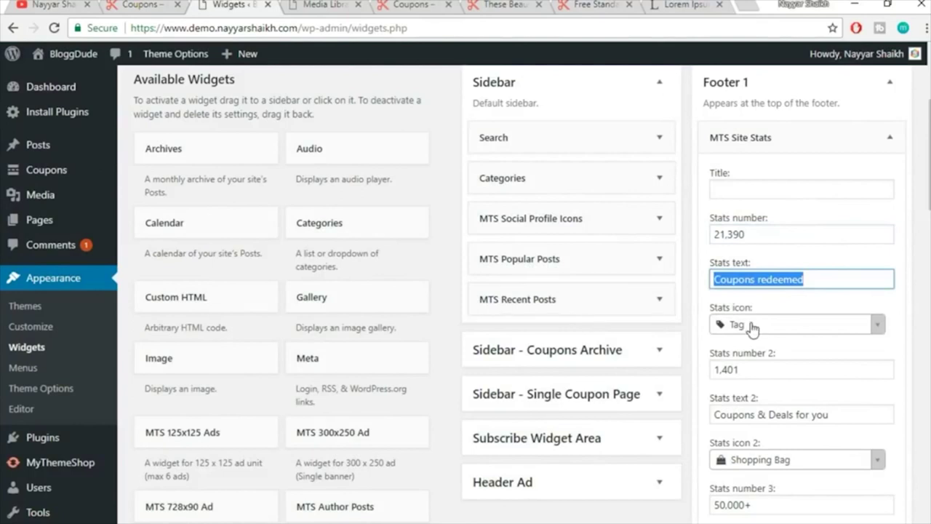
Set the first stat icon to Suitcase, save and collapse the MTS Site Stats widget
scroll(884, 317, down, 1)
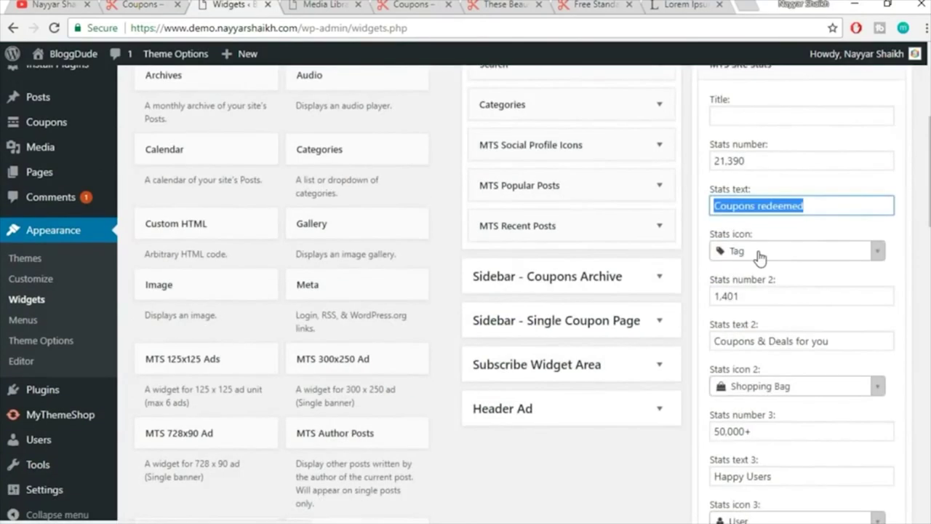
click(759, 260)
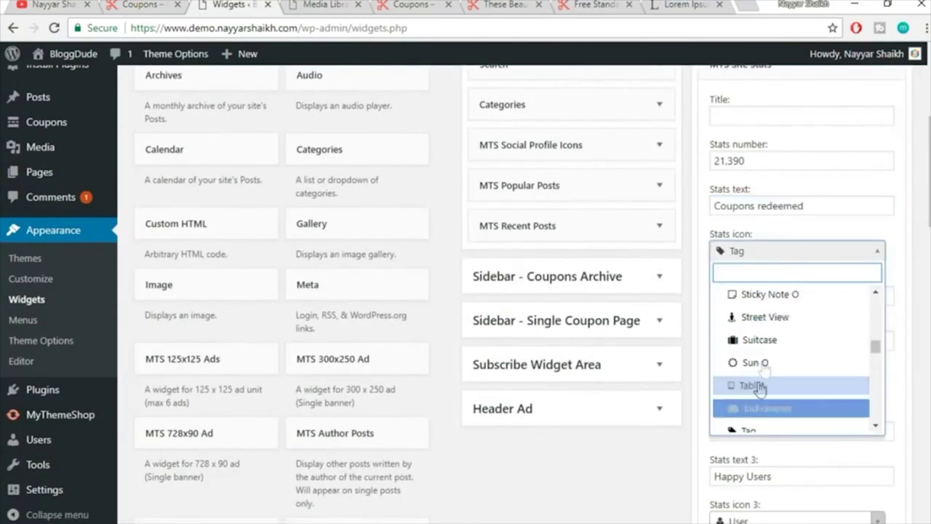
click(777, 340)
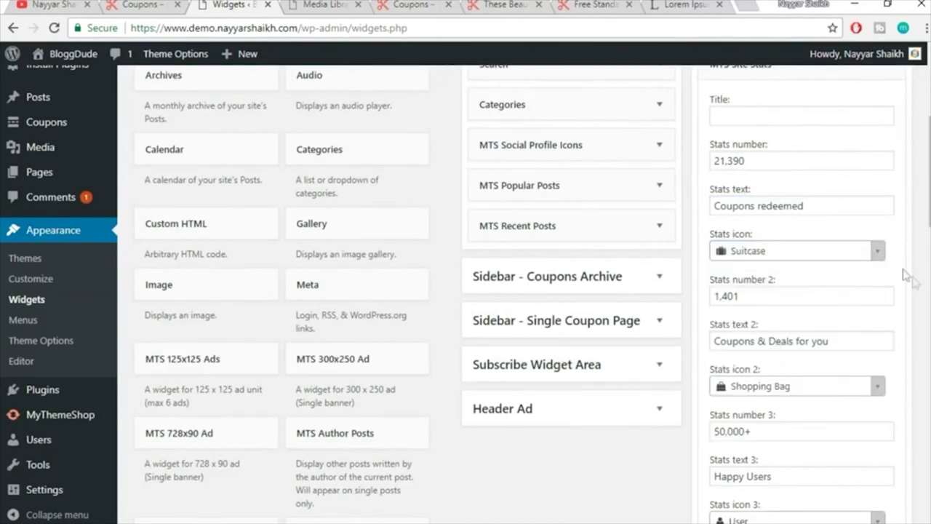
scroll(910, 280, down, 2)
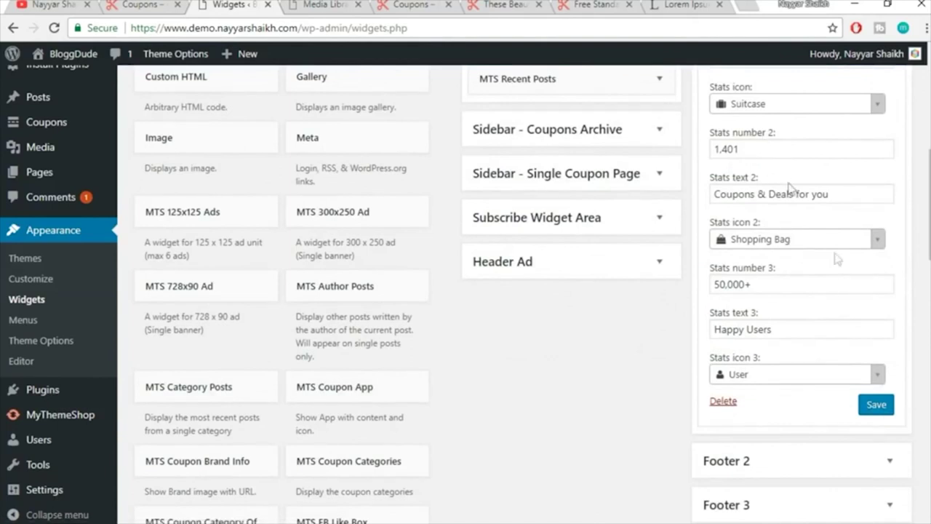
click(871, 412)
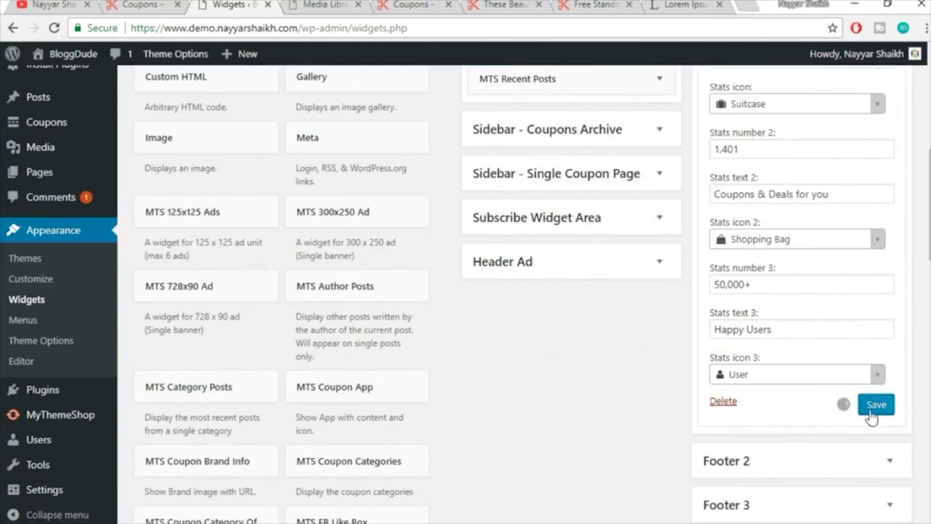
scroll(871, 415, up, 4)
click(890, 211)
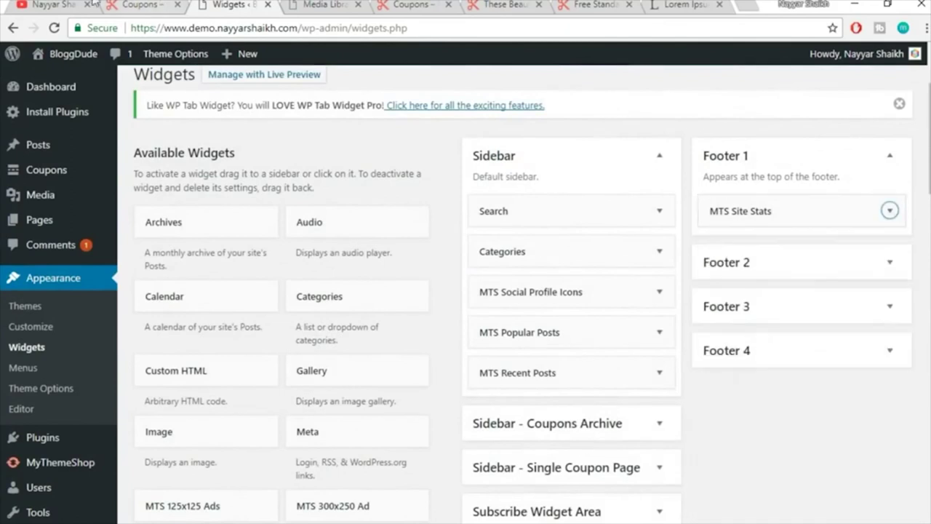
Check the stats in the live site footer, then return to the Widgets page
click(147, 4)
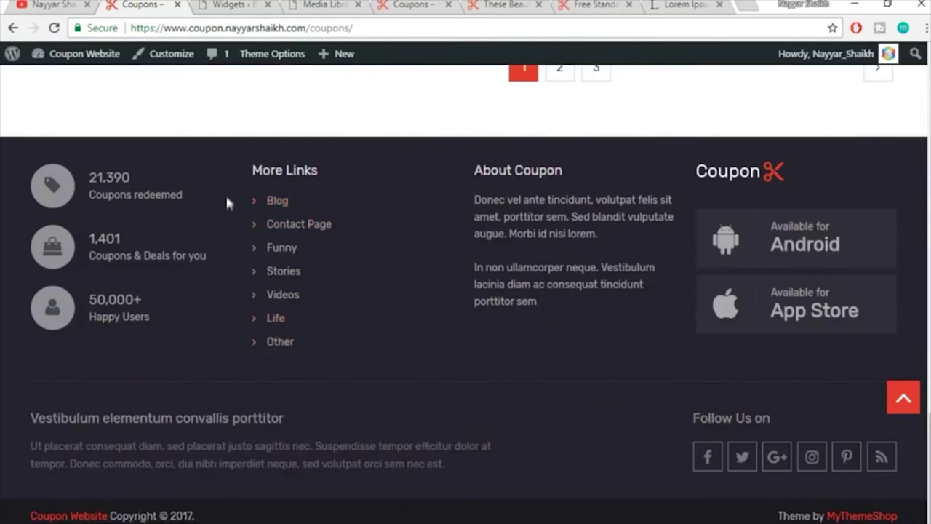
click(237, 7)
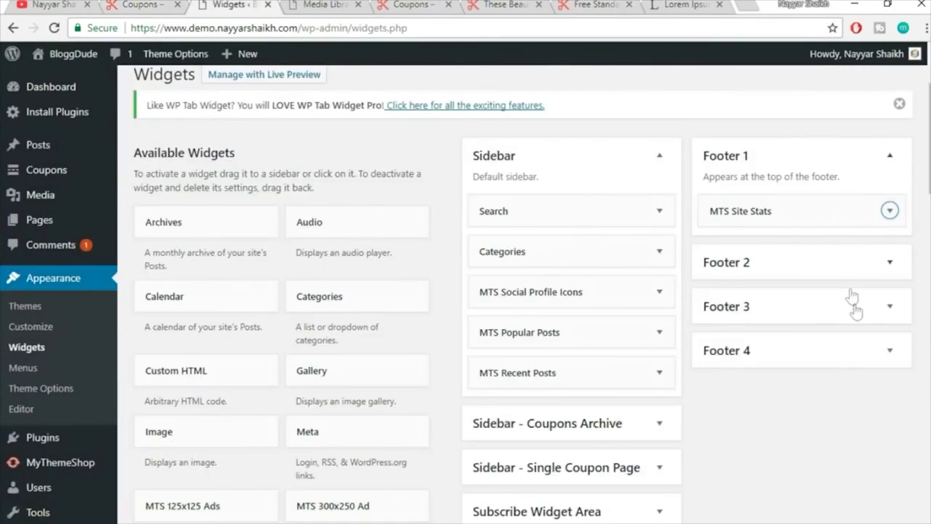
scroll(465, 291, down, 10)
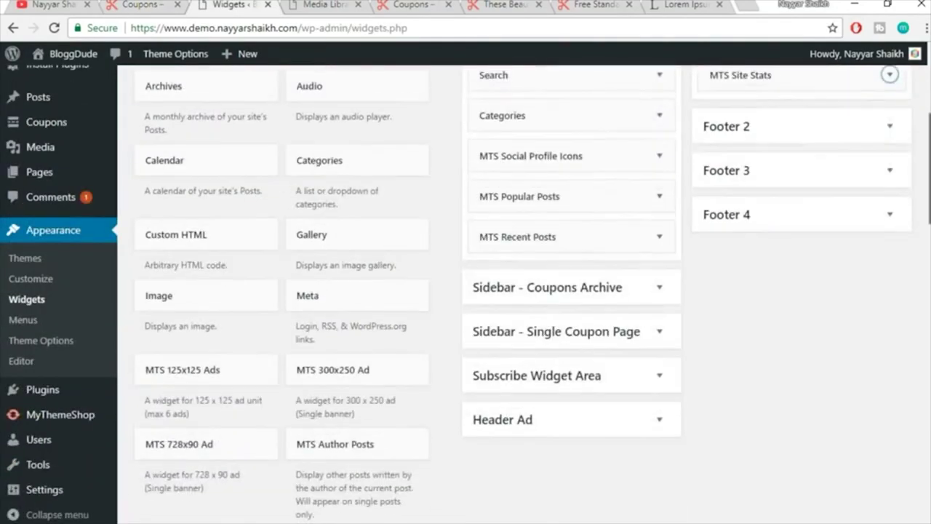
scroll(700, 341, down, 2)
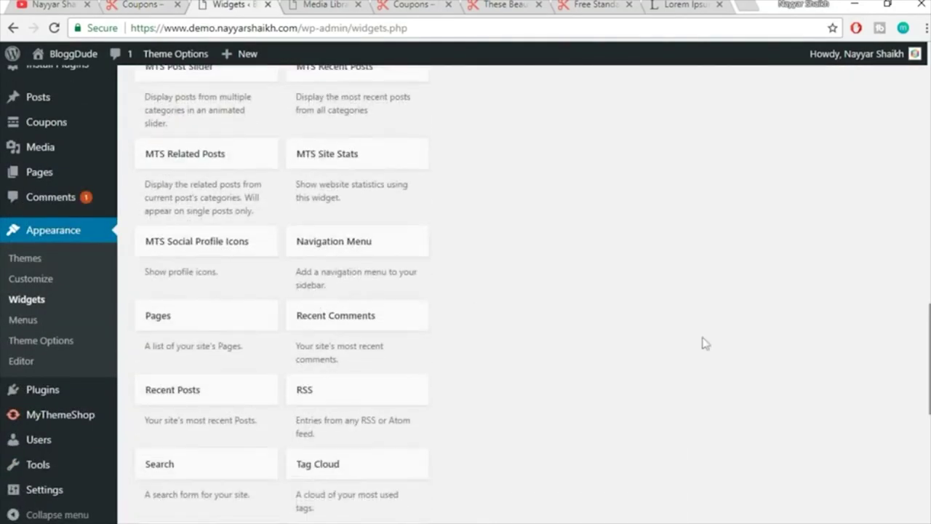
Add a Navigation Menu widget to the Footer 2 widget area
click(337, 245)
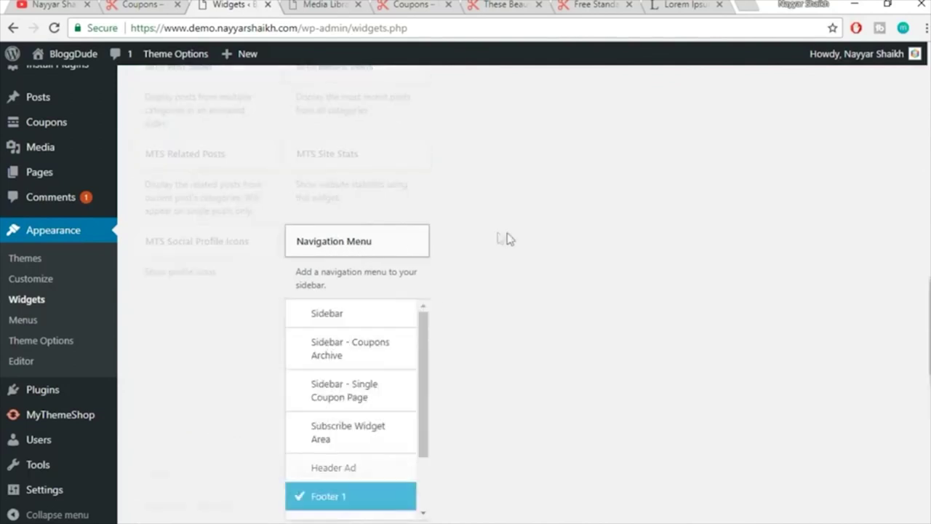
scroll(384, 339, down, 3)
click(358, 379)
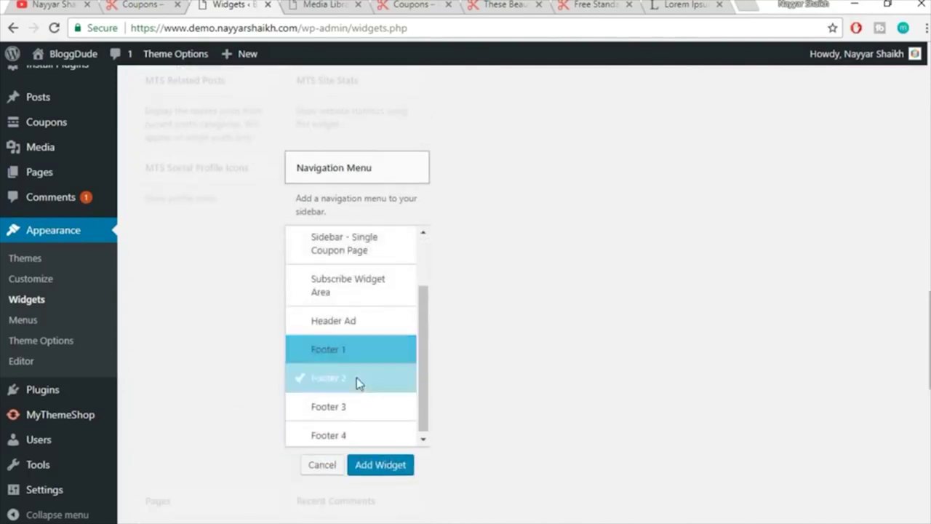
click(380, 465)
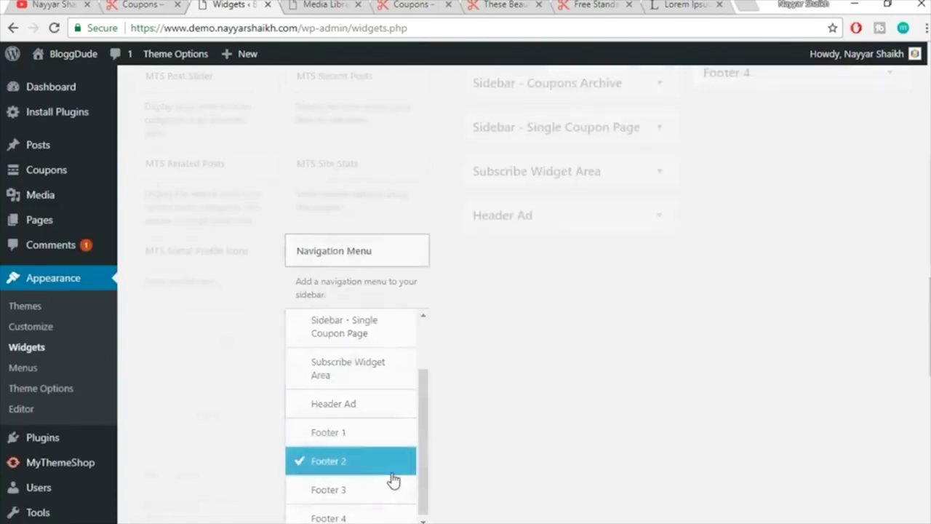
click(812, 266)
click(812, 294)
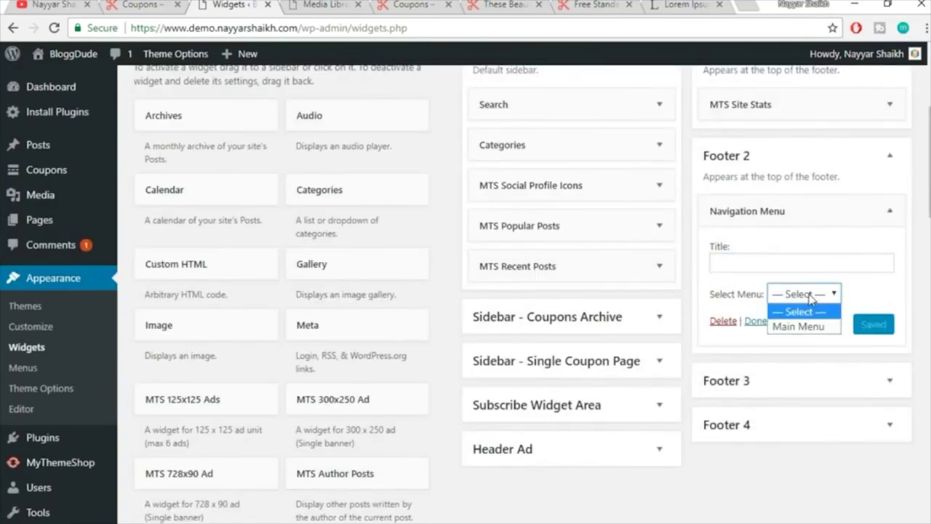
click(757, 264)
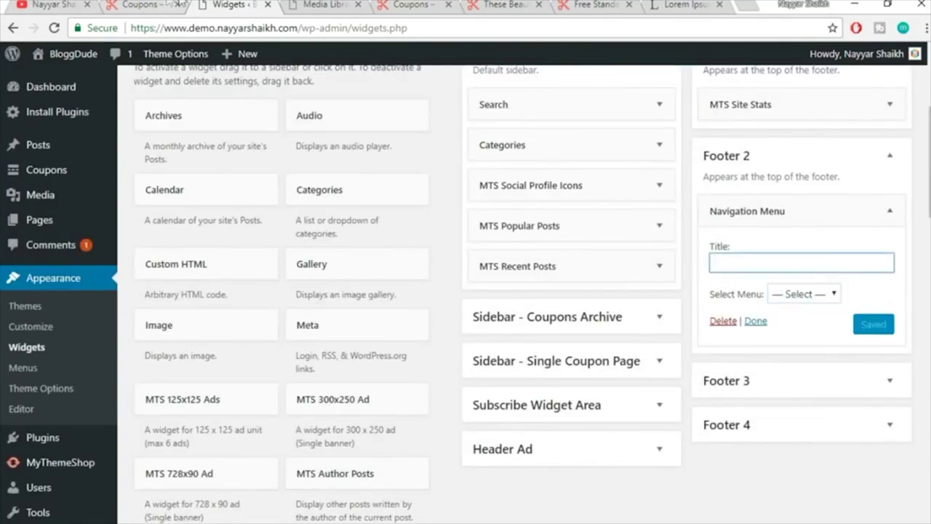
Title the navigation widget More Links, select Main Menu, and save it
click(172, 6)
click(254, 4)
text(More Links)
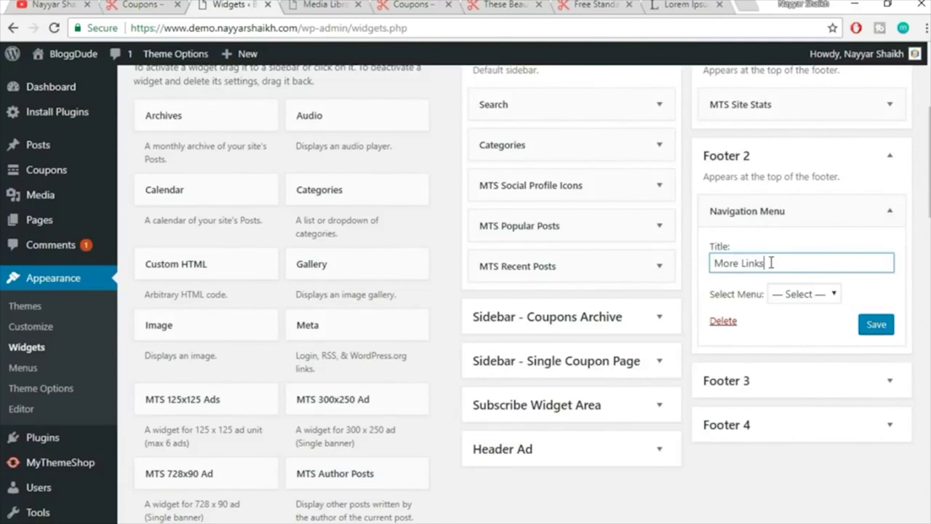
click(807, 294)
click(805, 327)
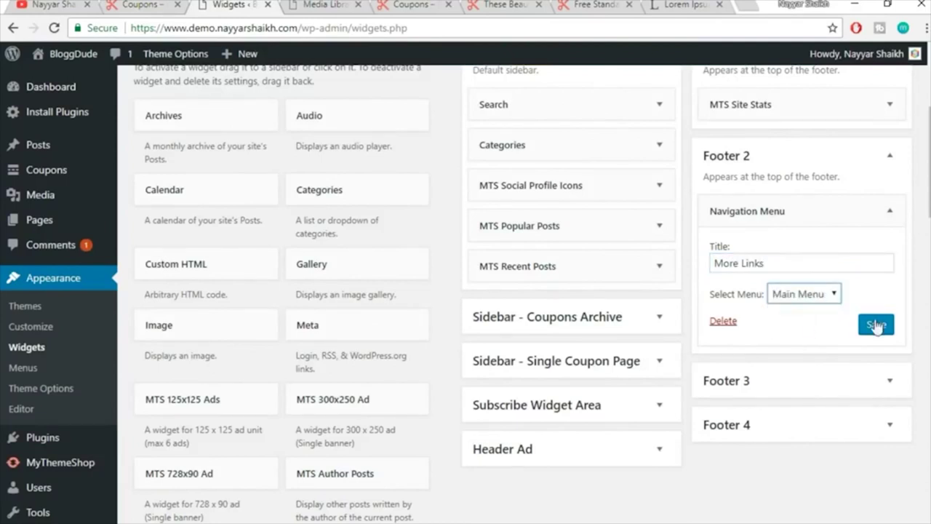
click(876, 325)
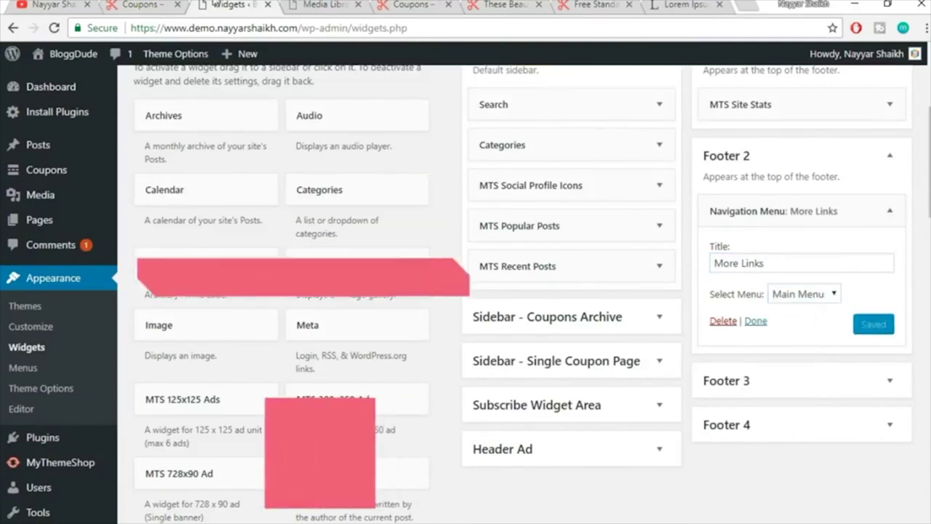
Check the More Links menu in the live site footer and collapse Footer 2
click(167, 3)
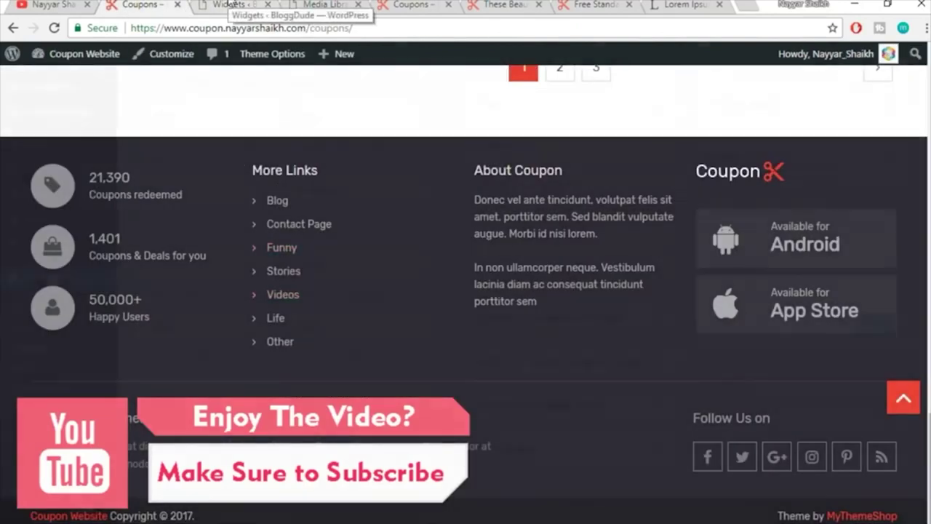
click(231, 5)
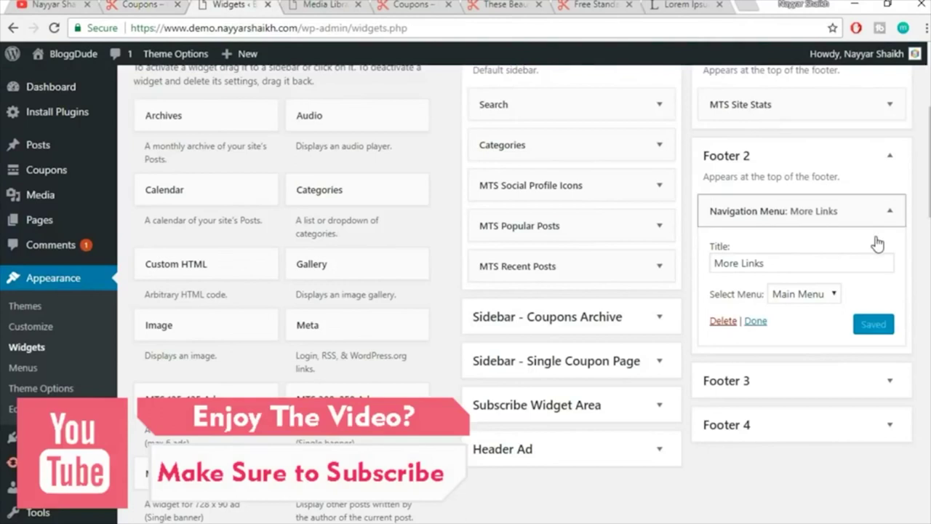
click(890, 167)
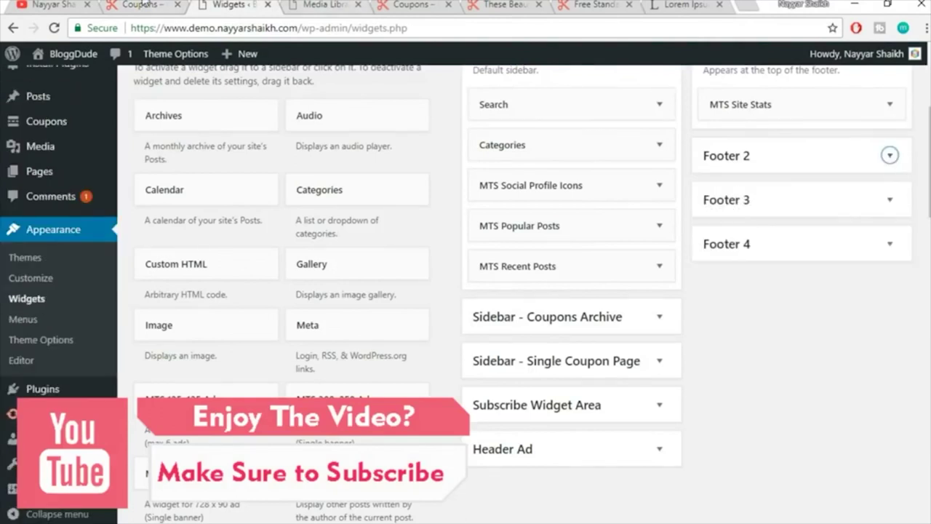
click(145, 4)
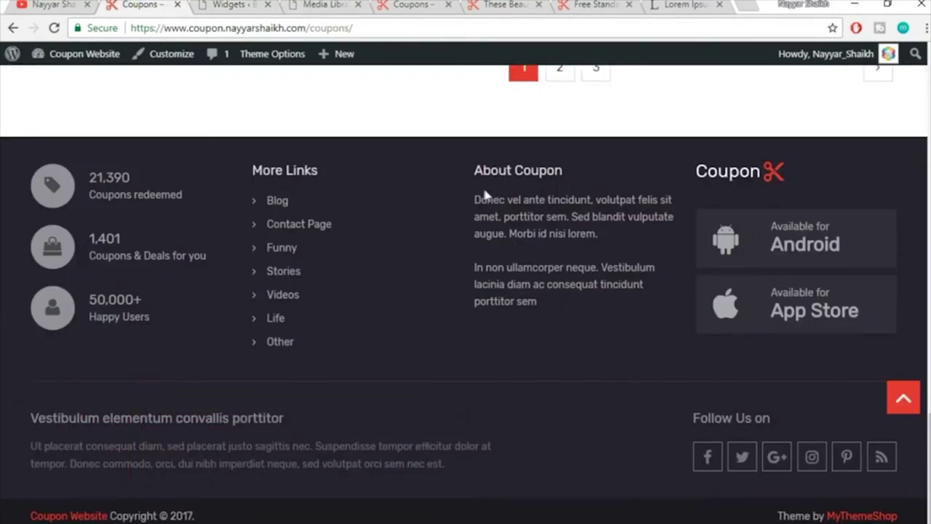
Copy the two About Coupon paragraphs from the live site footer
drag(479, 195, 537, 301)
click(564, 318)
triple_click(562, 299)
key(ctrl+c)
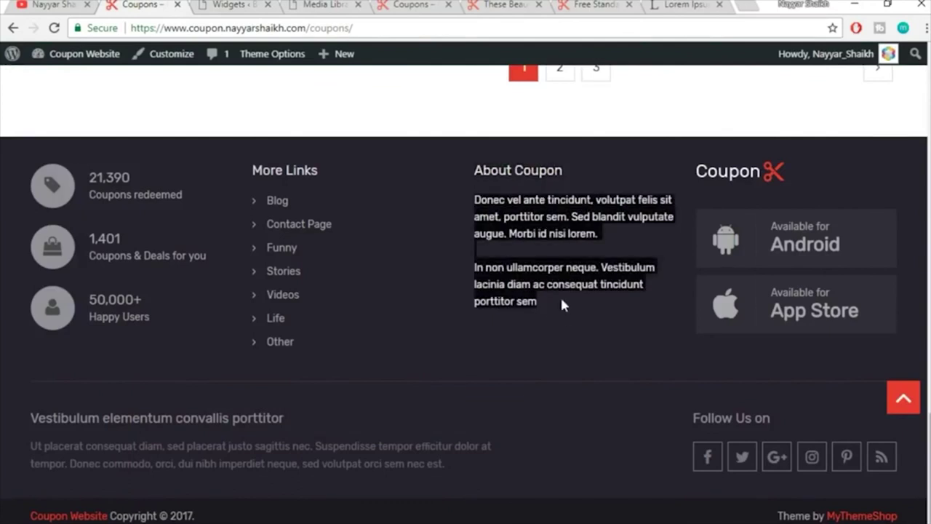
click(232, 5)
scroll(450, 324, down, 10)
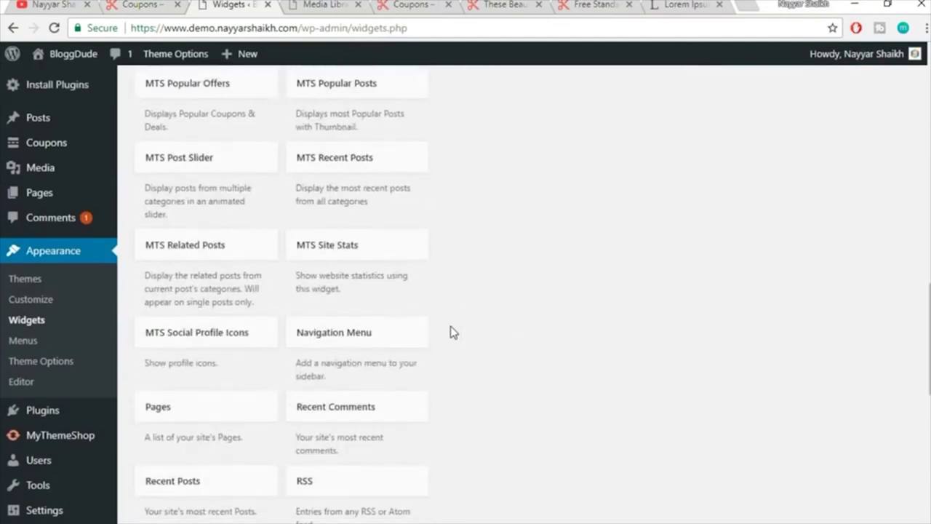
scroll(407, 356, down, 1)
scroll(218, 365, down, 2)
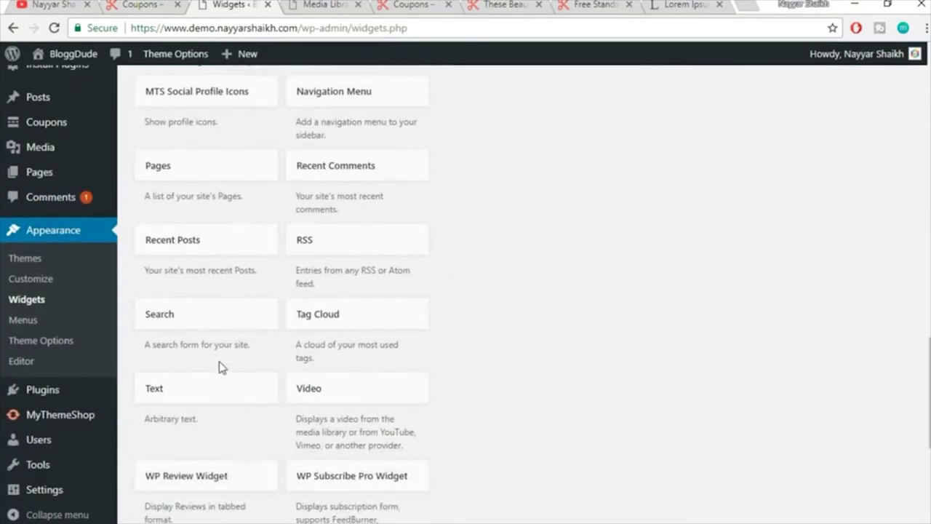
scroll(222, 368, down, 1)
Add a Text widget to Footer 3 and paste the About Coupon paragraphs into it
click(190, 321)
scroll(599, 316, down, 4)
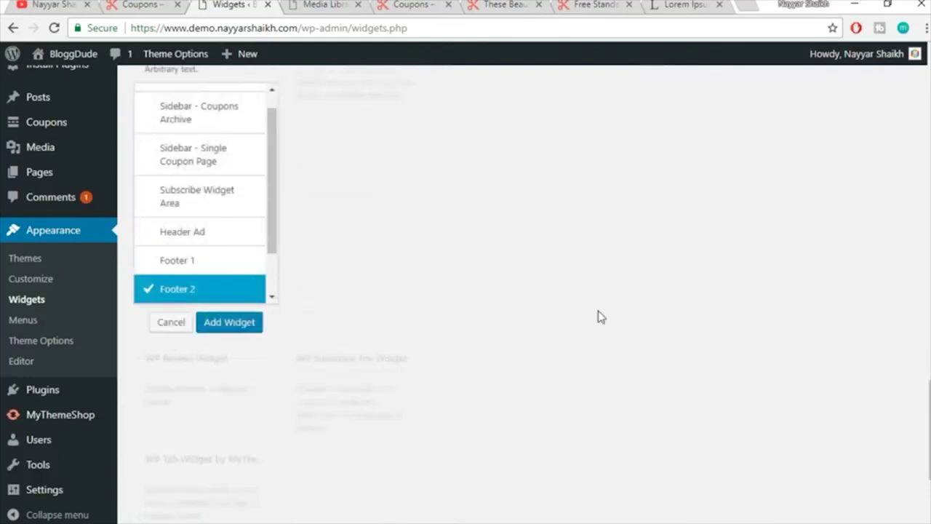
scroll(284, 92, down, 5)
scroll(517, 278, up, 3)
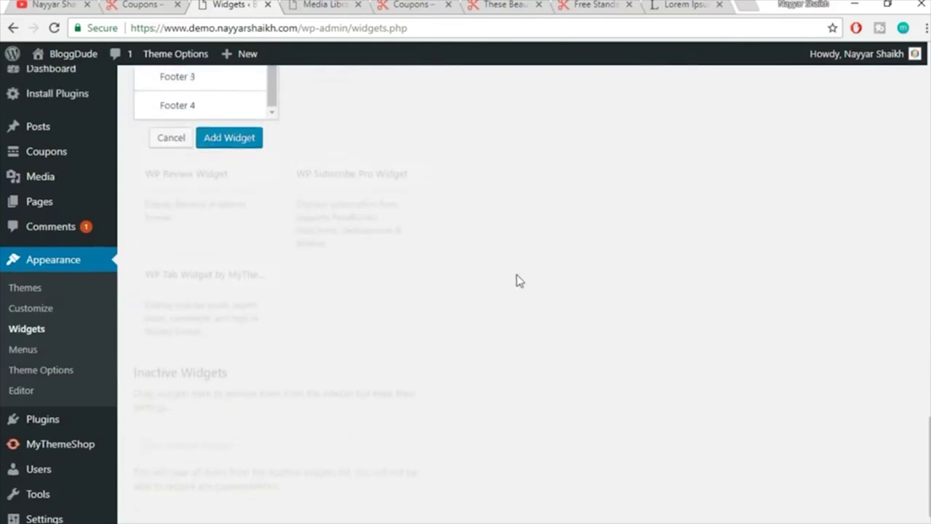
click(210, 270)
click(231, 328)
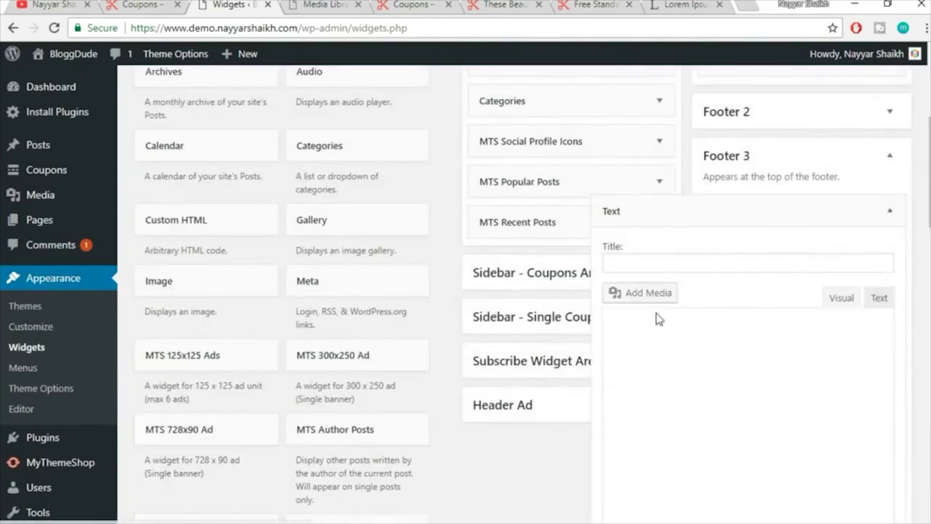
click(662, 321)
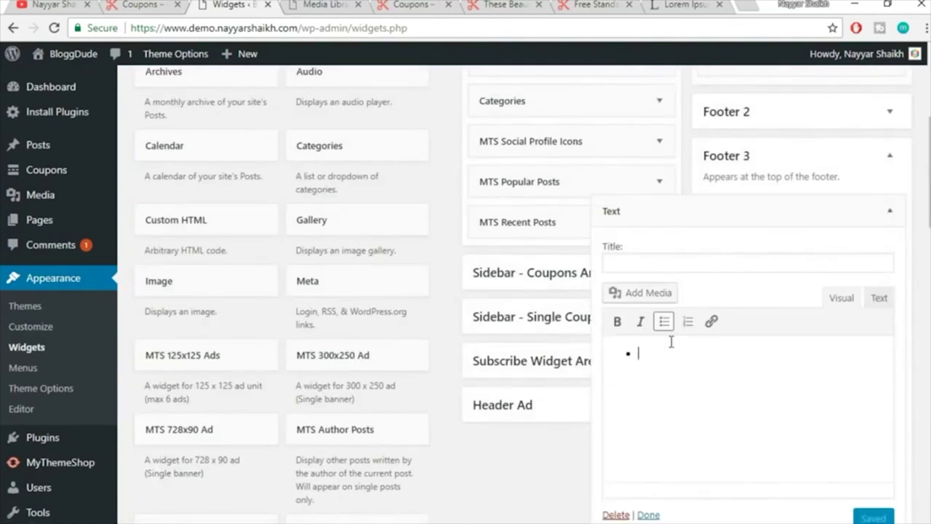
click(663, 321)
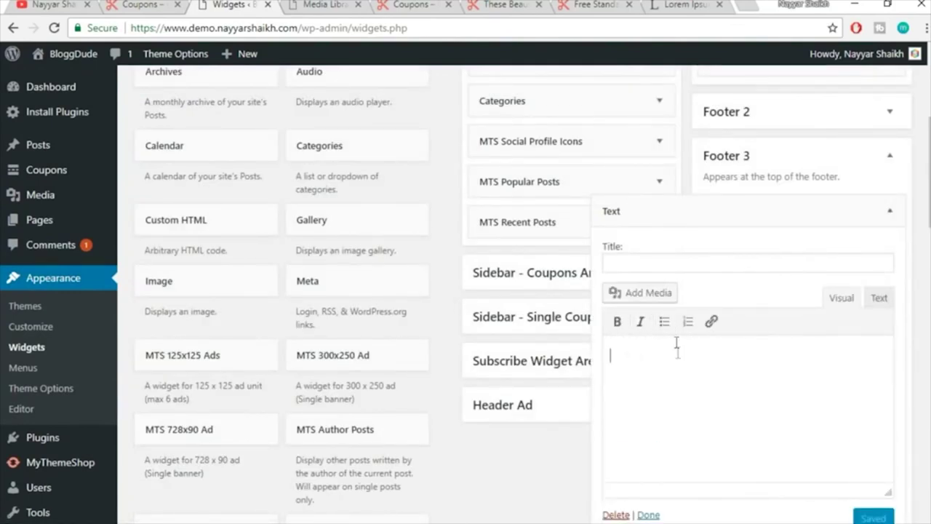
key(ctrl+v)
Copy the About Coupon heading from the footer and paste it as the widget title
click(659, 268)
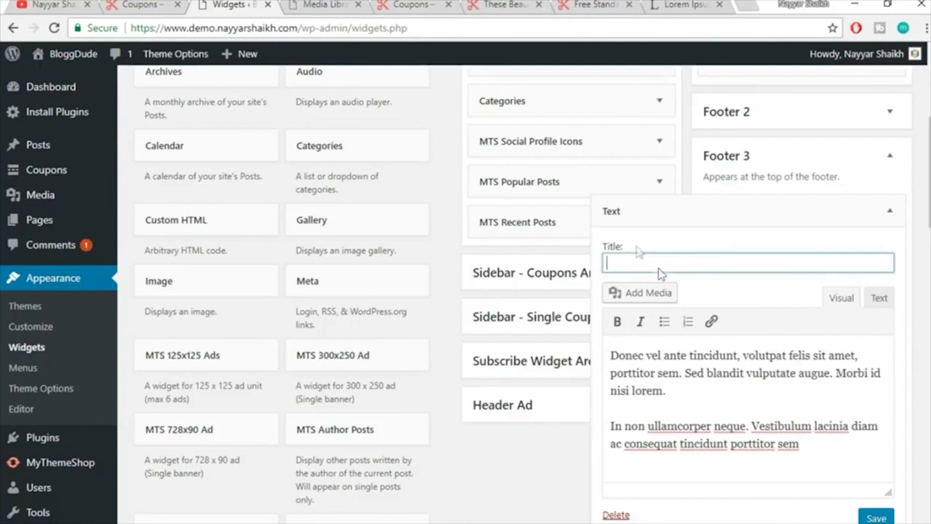
click(164, 5)
drag(568, 166, 464, 168)
triple_click(545, 169)
key(ctrl+c)
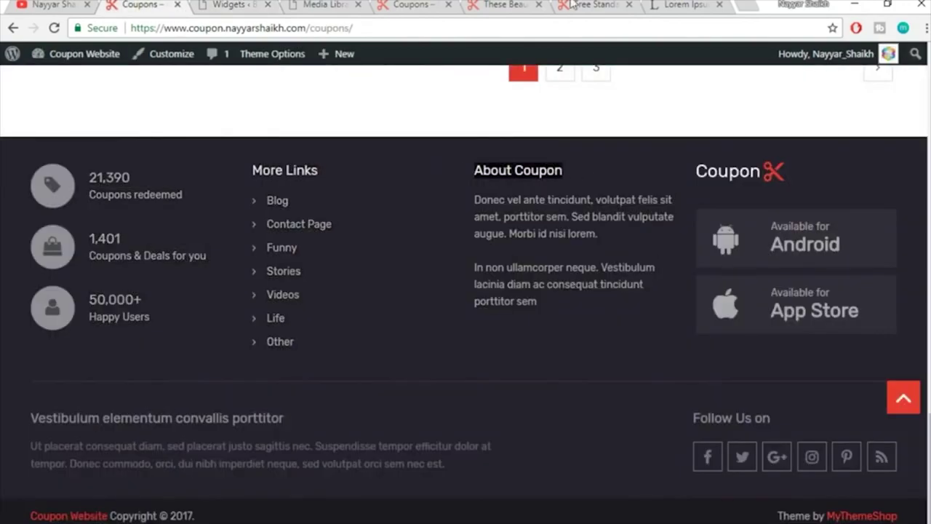
click(505, 5)
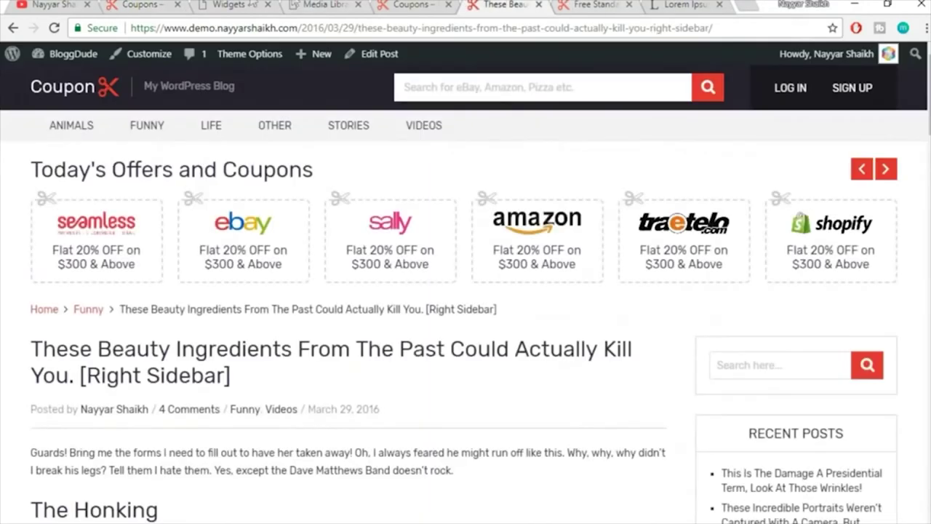
click(232, 4)
key(ctrl+v)
Save and collapse the Footer 3 text widget, then compare it with the live footer
scroll(873, 451, down, 1)
click(876, 441)
click(890, 137)
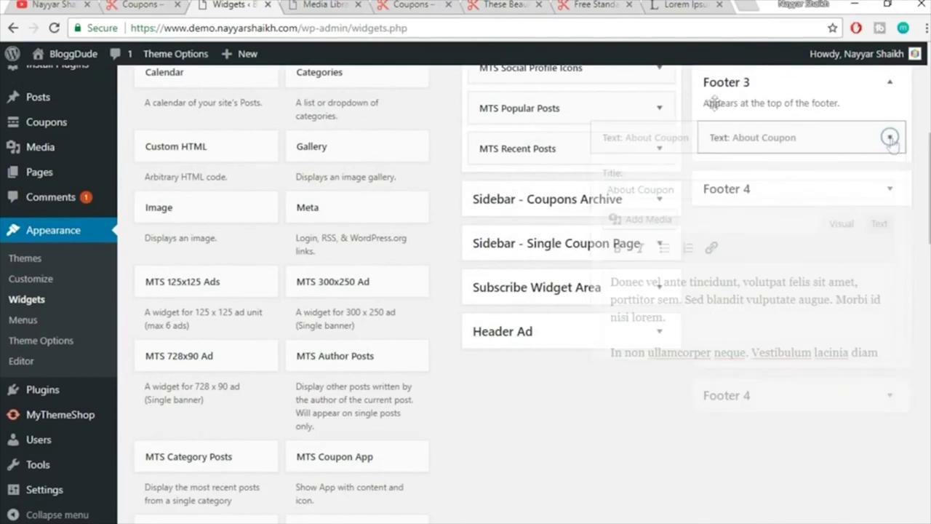
click(41, 5)
click(138, 4)
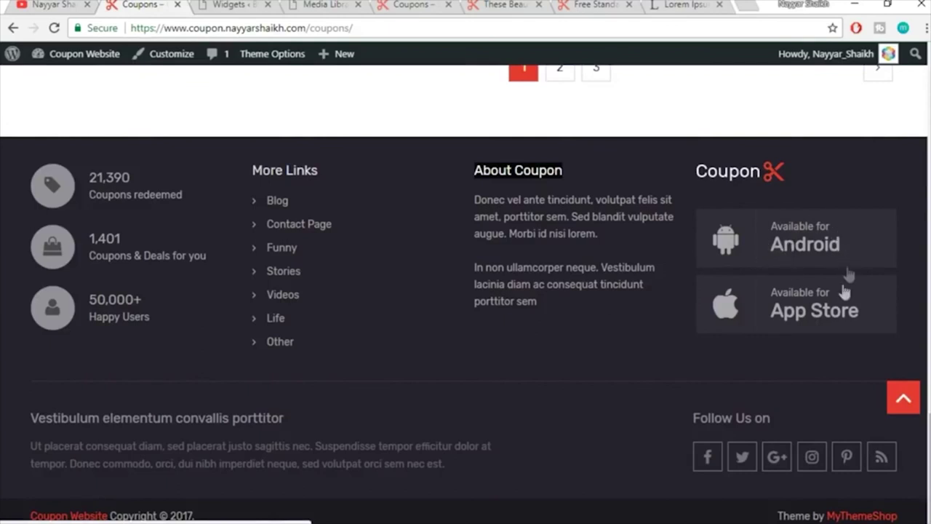
click(233, 4)
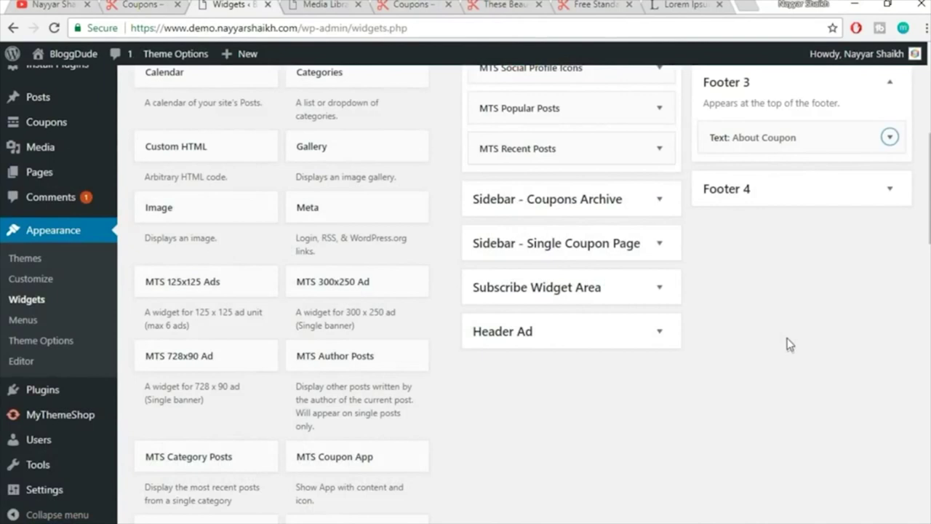
Place the MTS Coupon App widget in Footer 4 and review its Android and App Store fields
scroll(790, 344, down, 5)
scroll(422, 160, up, 1)
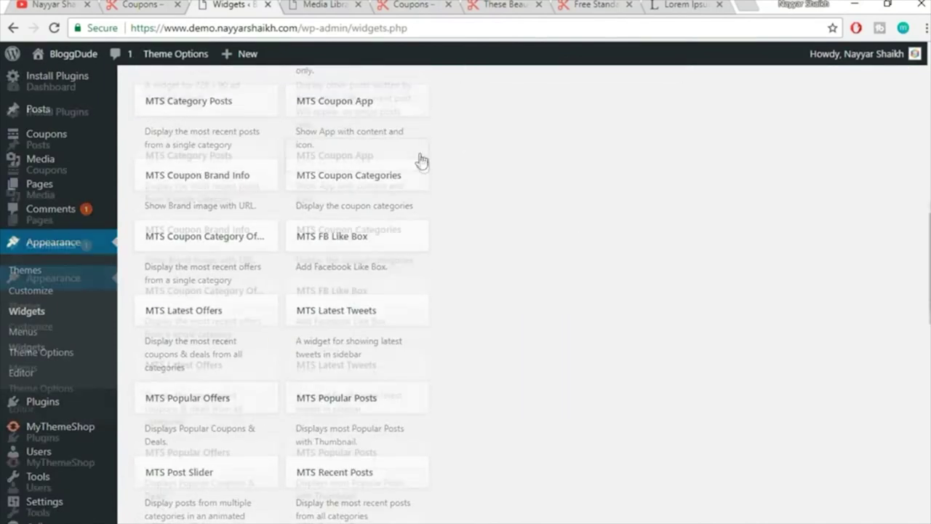
click(363, 170)
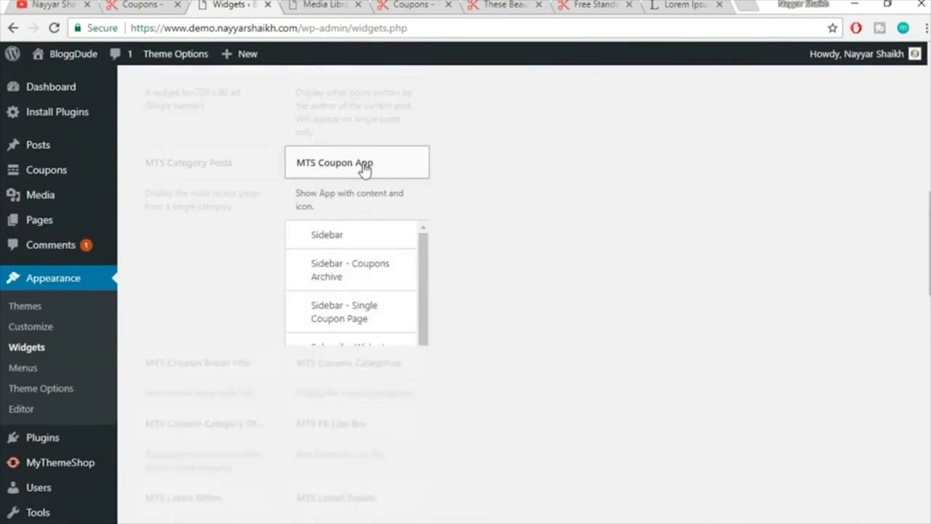
click(337, 435)
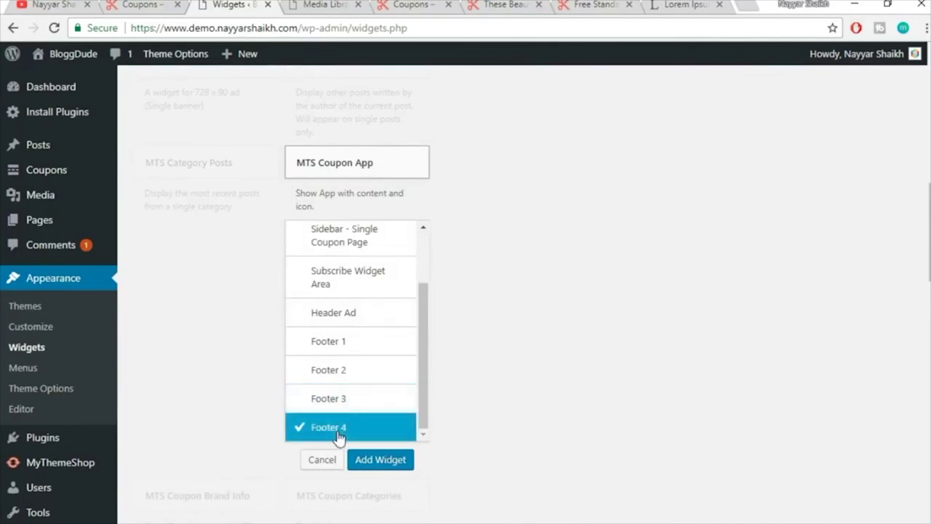
click(383, 464)
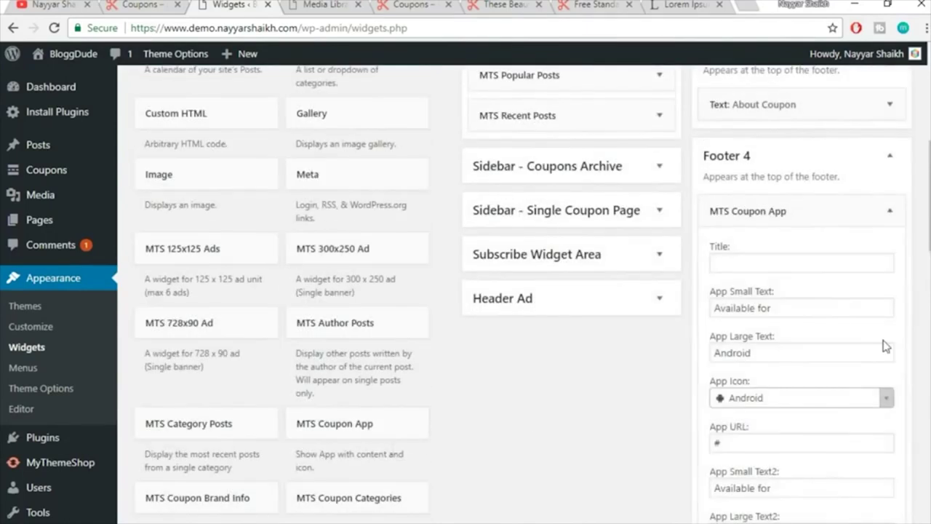
scroll(885, 347, down, 1)
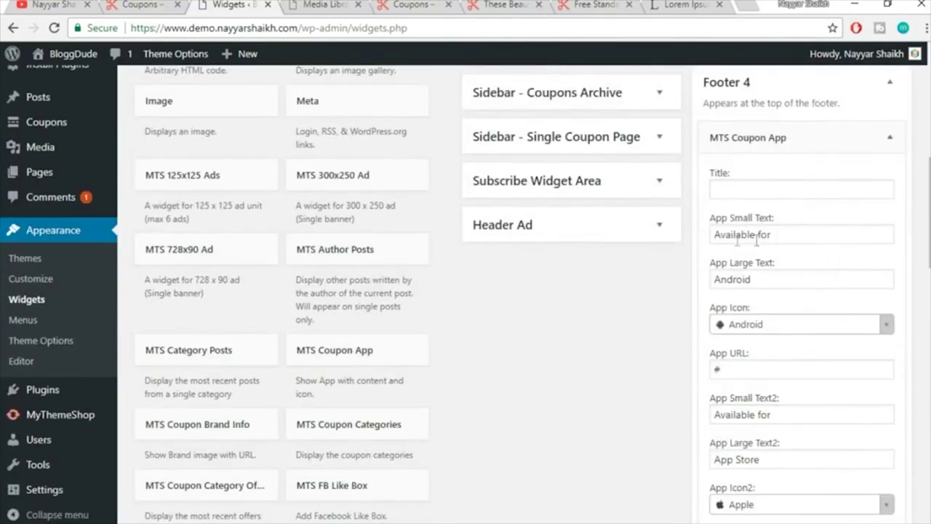
drag(767, 234, 685, 240)
drag(788, 285, 711, 280)
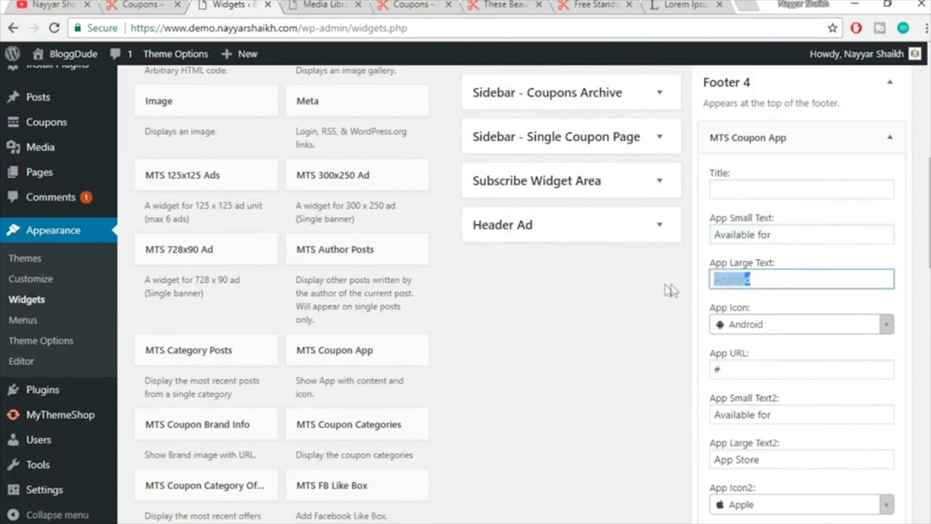
scroll(833, 323, down, 1)
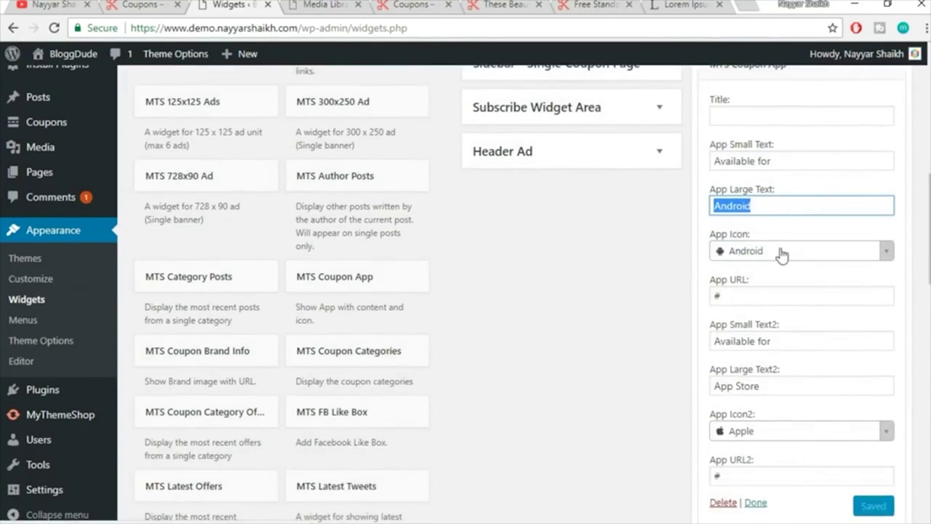
drag(754, 297, 662, 304)
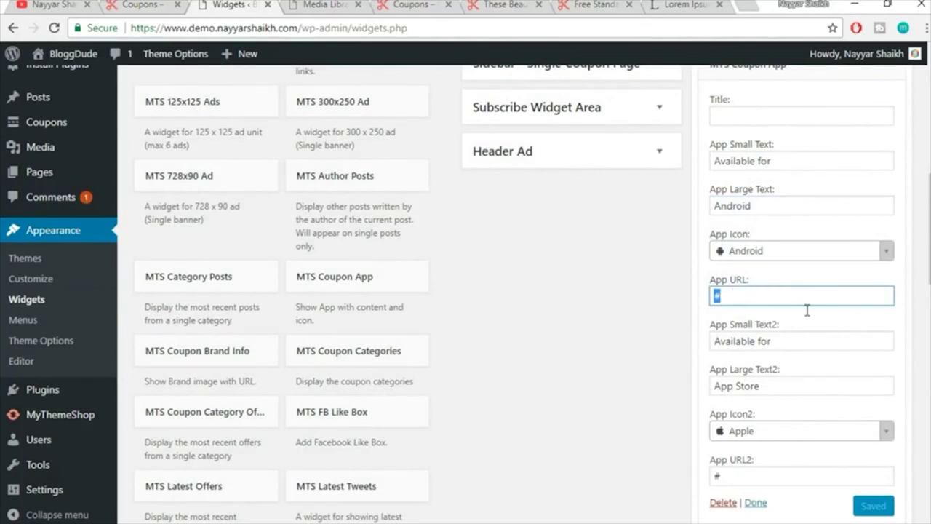
scroll(807, 310, down, 2)
scroll(858, 364, up, 2)
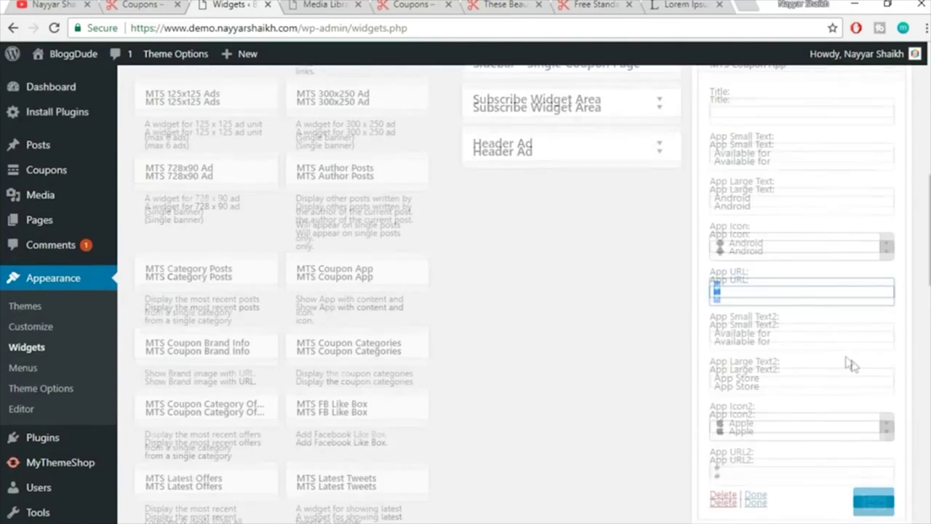
click(402, 6)
click(419, 27)
key(Return)
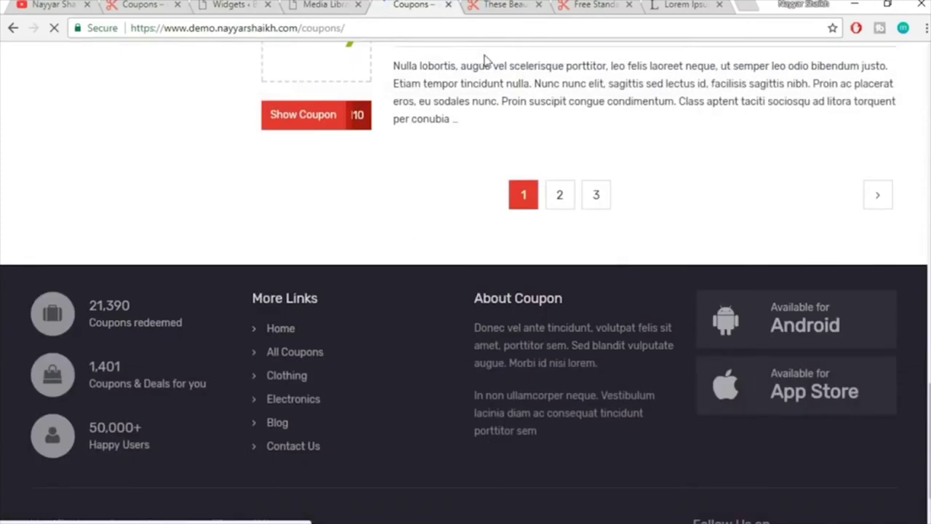
scroll(37, 315, down, 1)
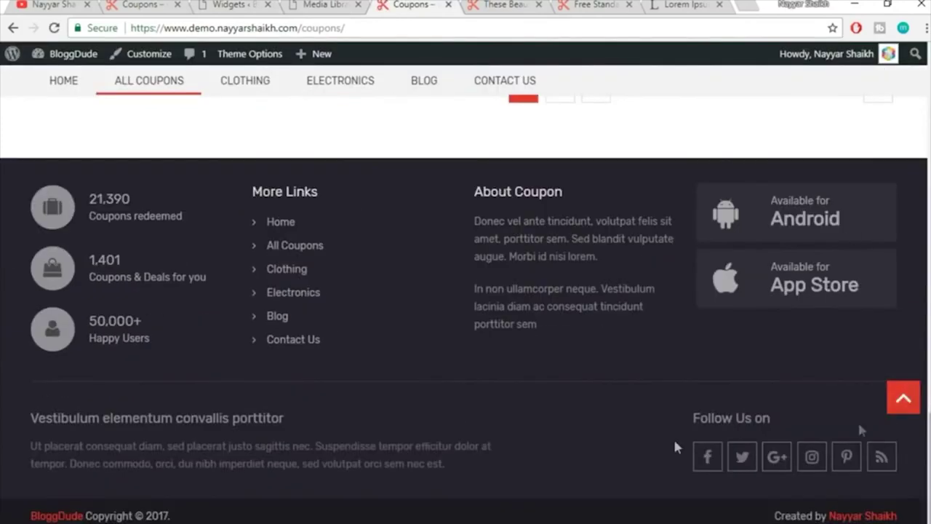
click(904, 398)
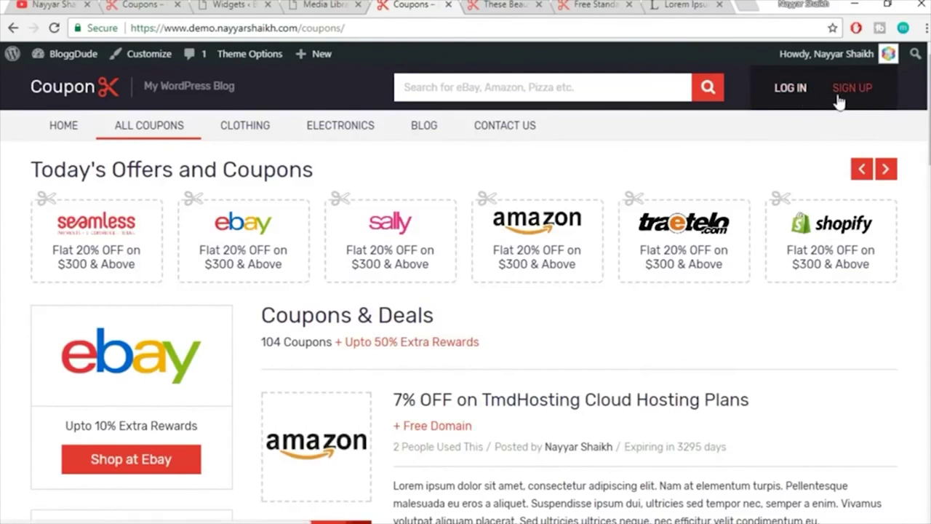
click(240, 5)
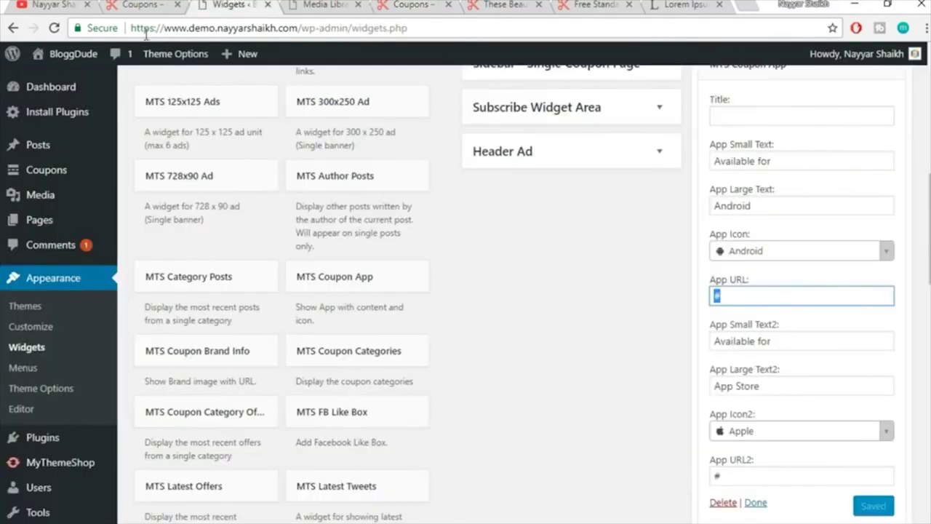
Confirm 'Anyone can register' is ticked in General Settings, then return to the Coupons homepage
scroll(109, 334, down, 2)
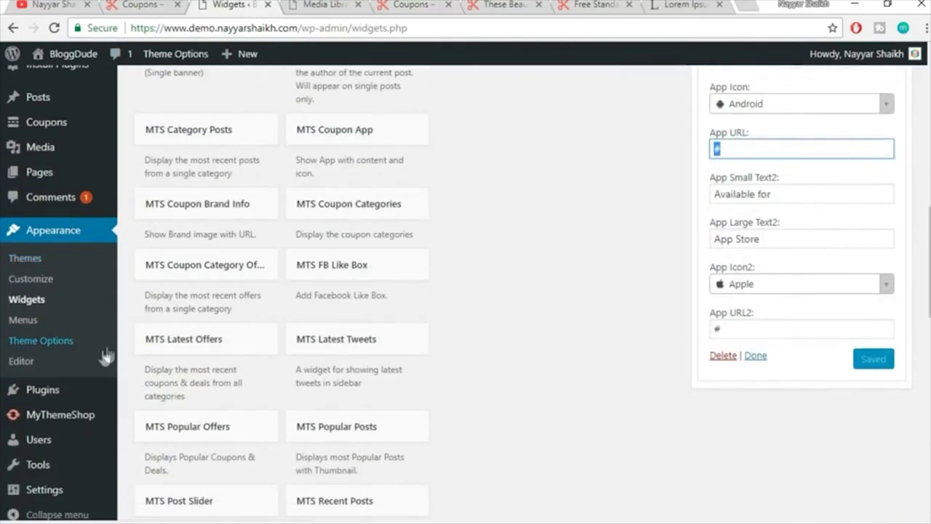
click(34, 497)
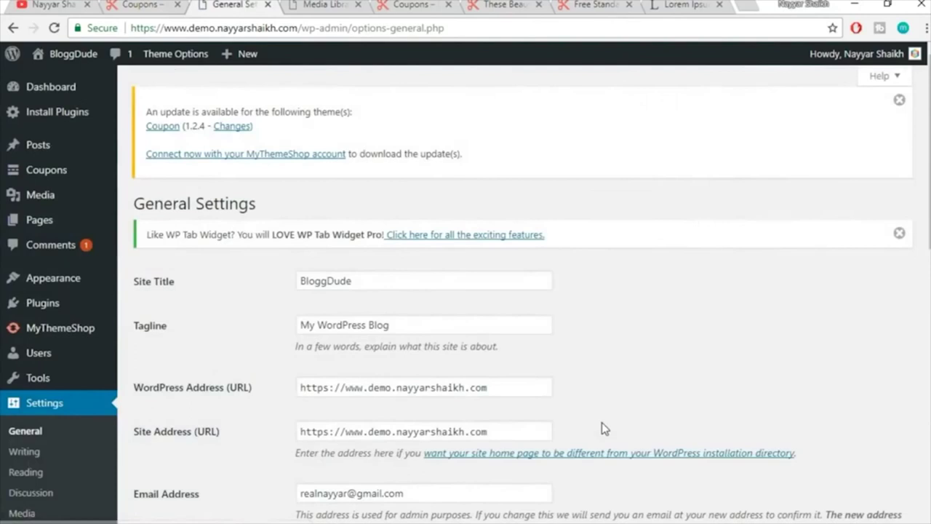
scroll(604, 428, down, 8)
scroll(602, 428, up, 1)
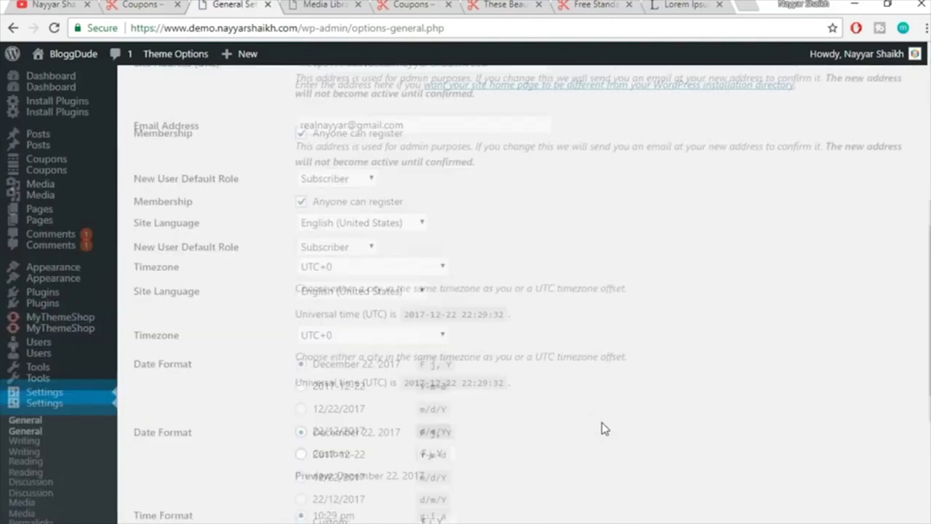
drag(406, 204, 306, 205)
click(328, 216)
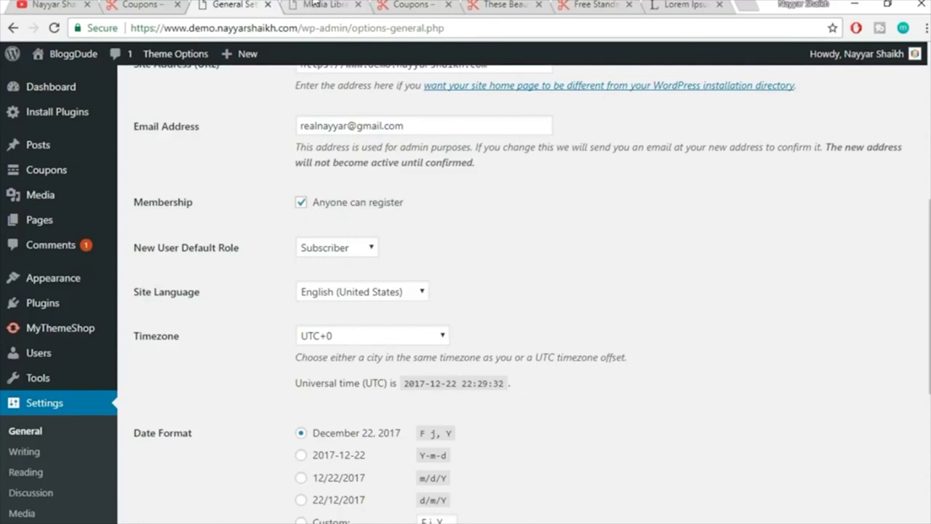
click(396, 5)
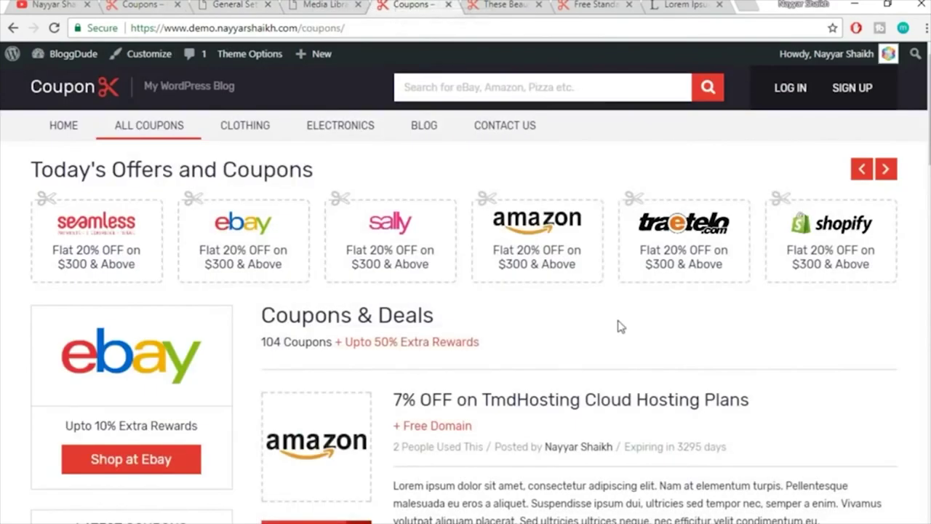
Register via SIGN UP with a new username and the autofilled email, then open a new tab
click(852, 91)
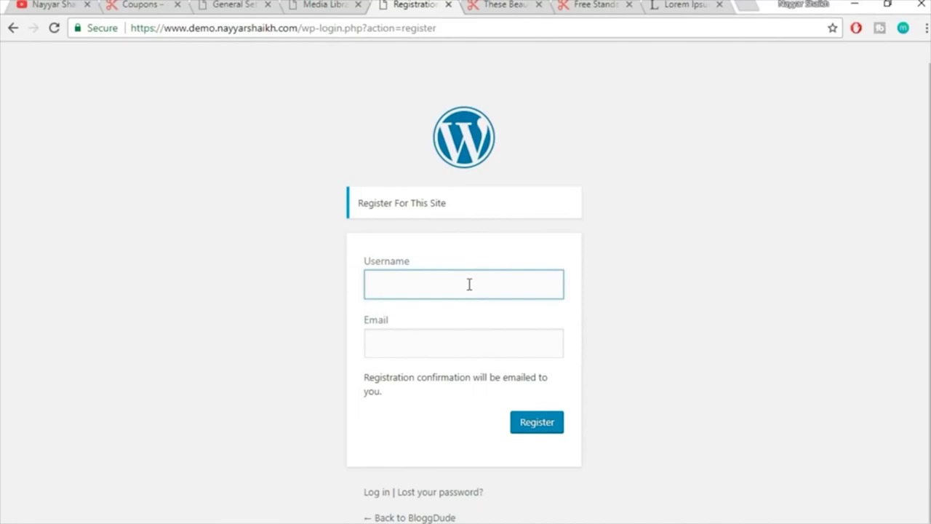
text(nayyars777)
key(Tab)
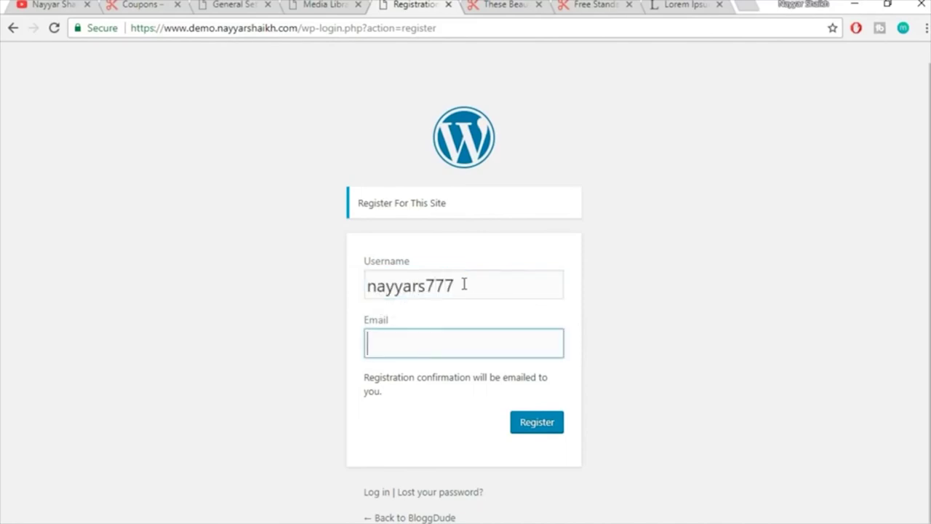
text(nayyar)
key(Down)
key(Return)
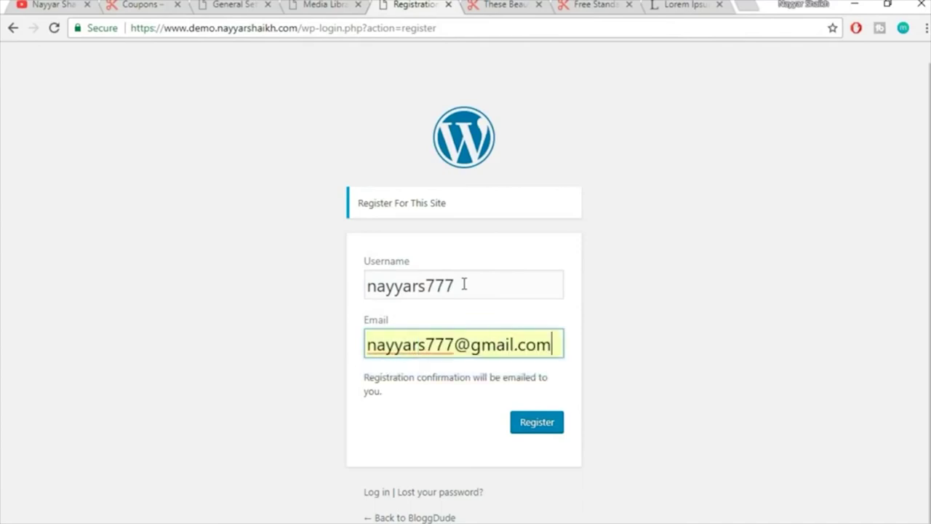
click(546, 431)
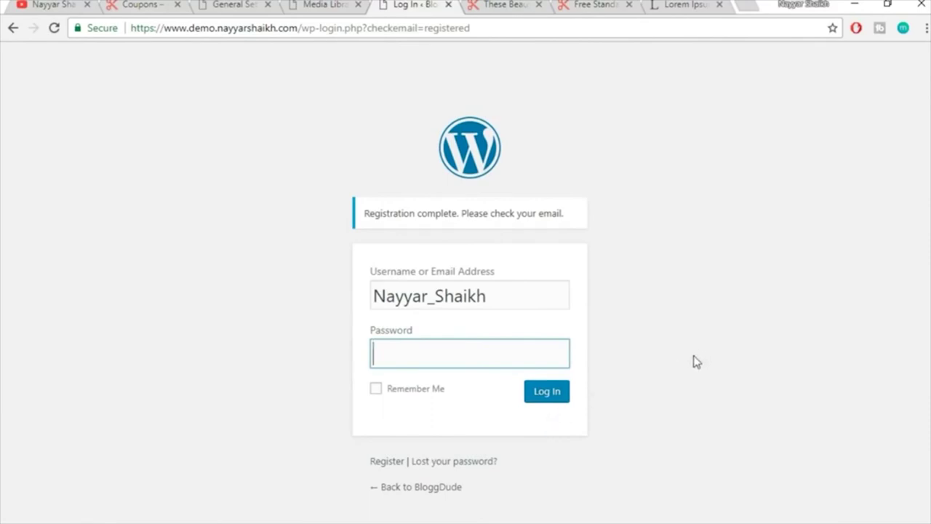
click(739, 4)
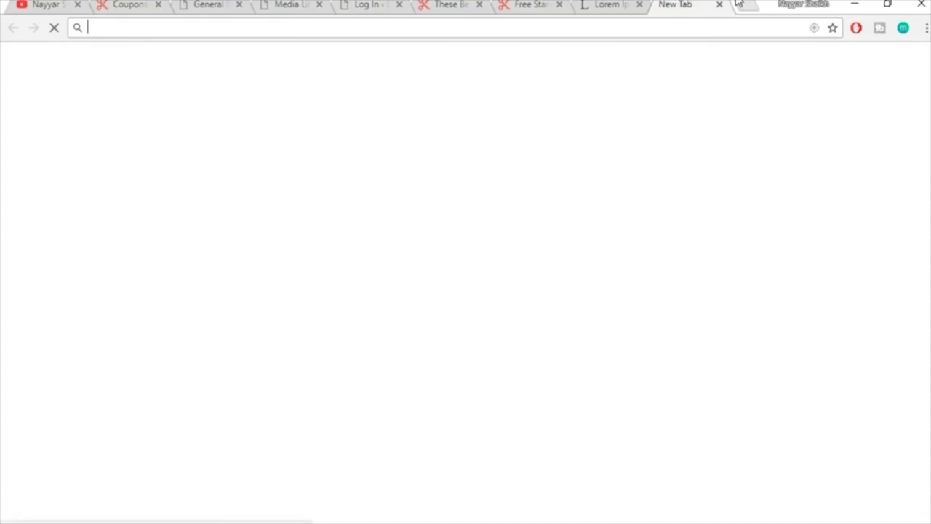
In Gmail's Updates tab, open the '[BloggDude] Your username and password info' email and follow its link
text(gmail.com)
key(Down)
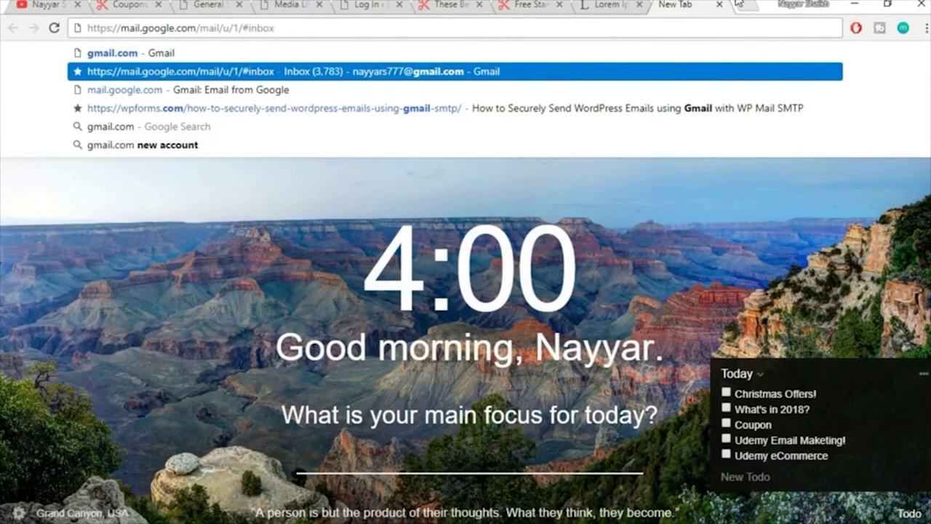
key(Return)
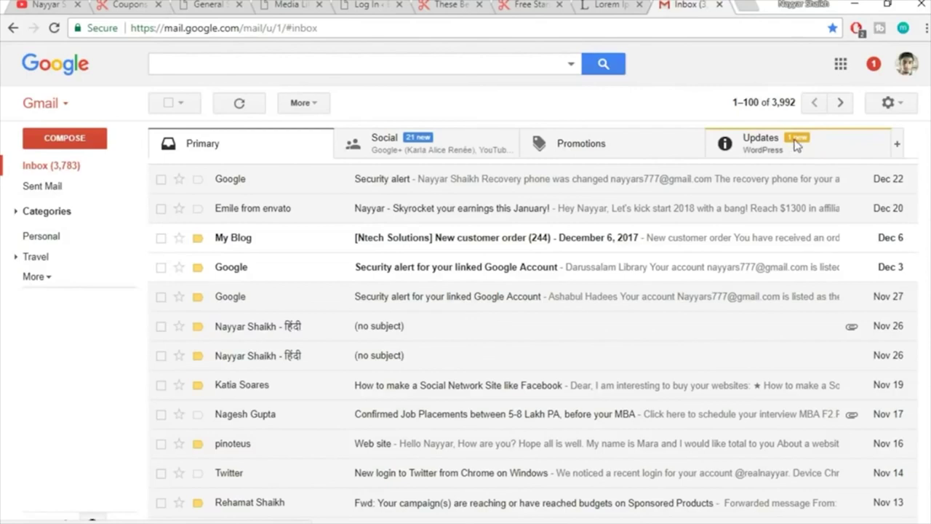
click(798, 146)
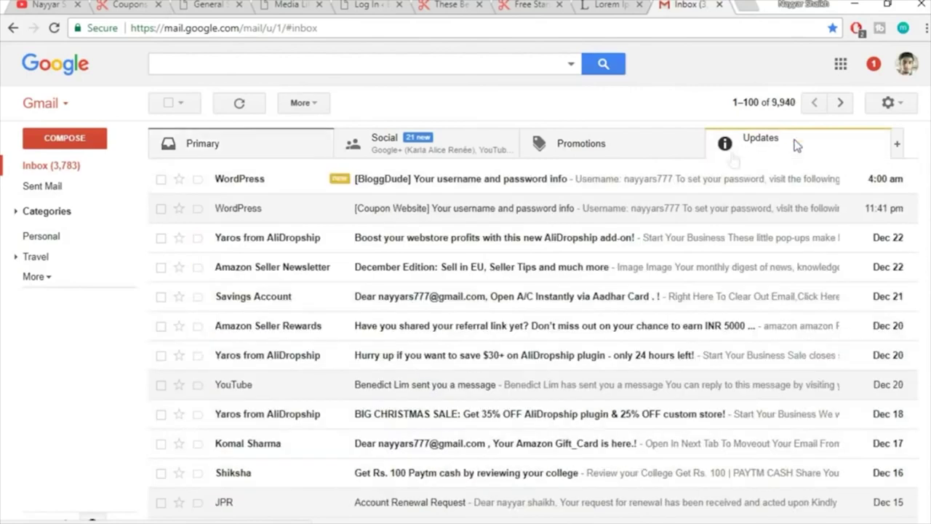
click(487, 188)
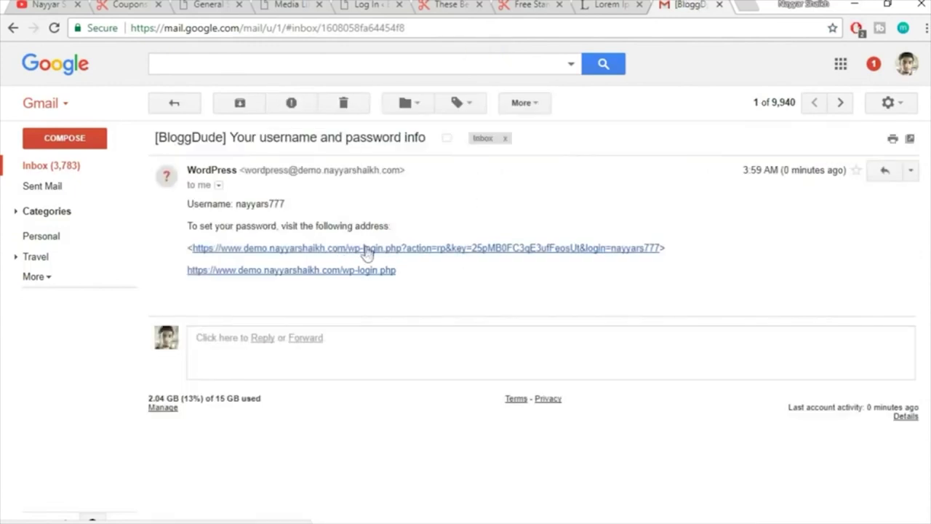
click(367, 249)
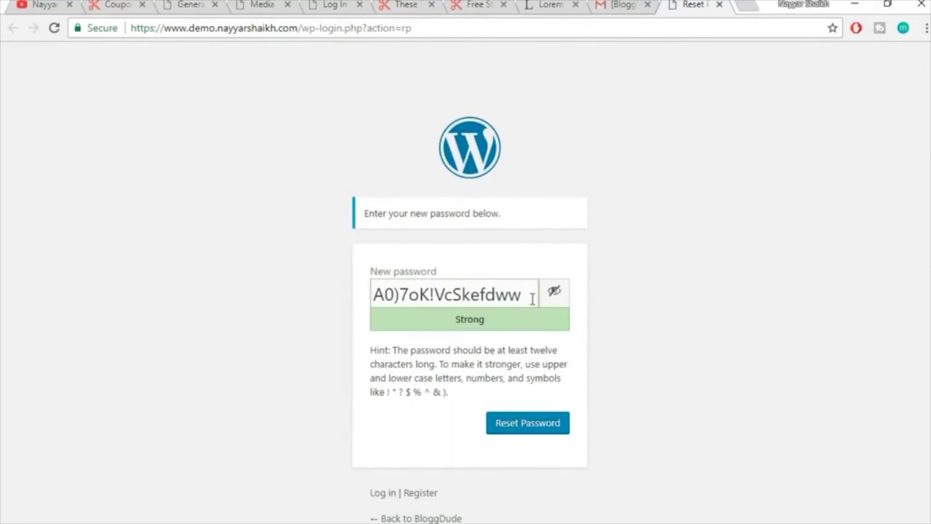
Replace the suggested password with a new password and reset it
triple_click(532, 298)
click(572, 294)
click(557, 294)
triple_click(491, 291)
click(490, 291)
triple_click(490, 288)
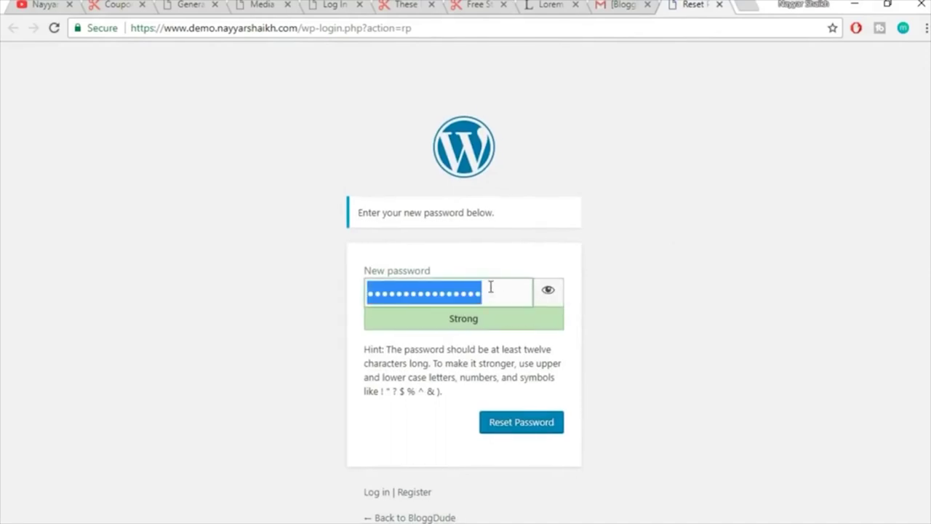
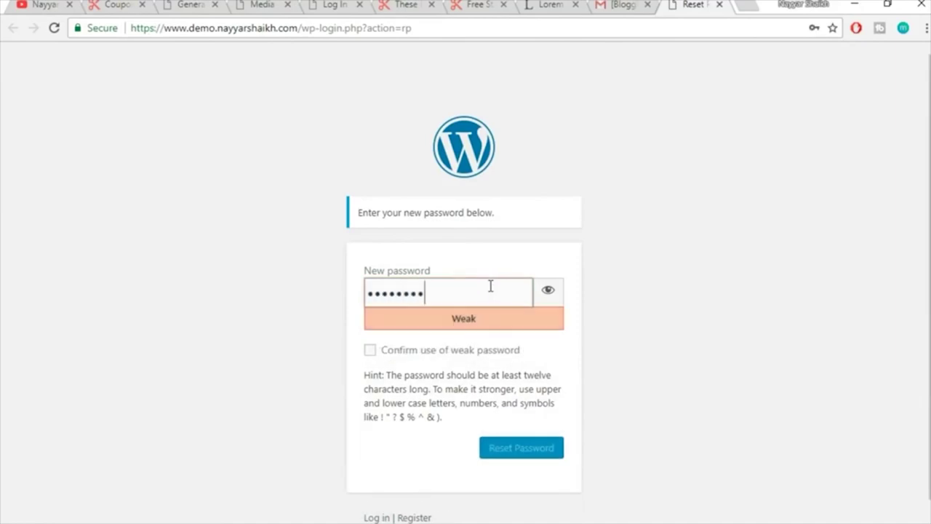
click(536, 423)
Log in with the new user's username and password to reach their Profile page
click(505, 215)
double_click(493, 253)
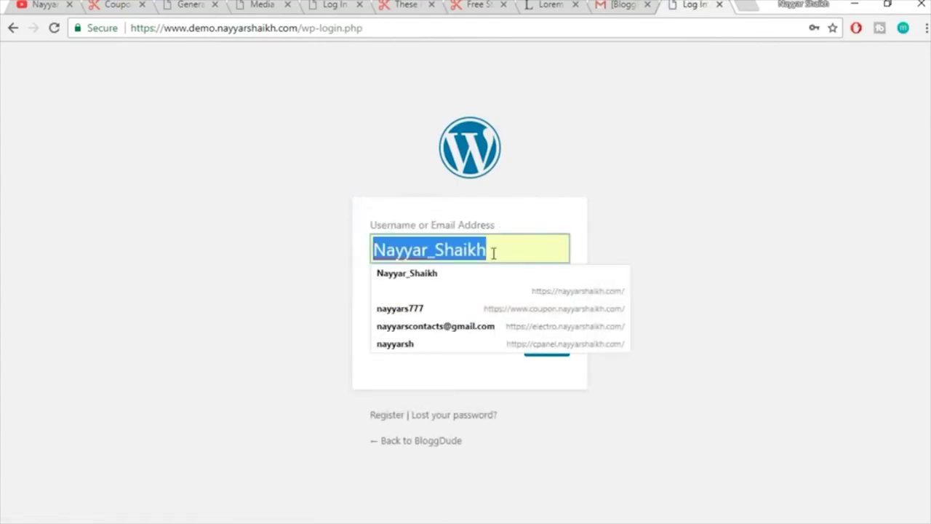
text(nayyars)
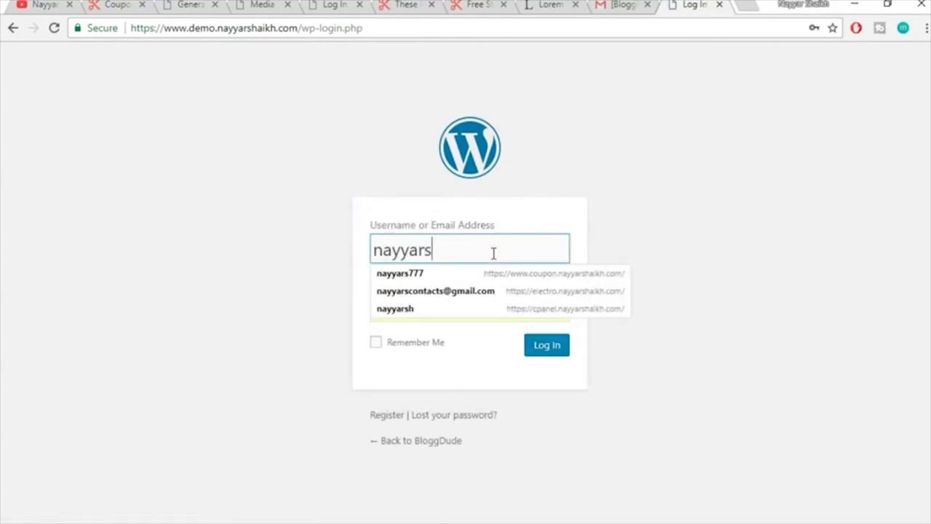
text(7777)
key(Tab)
text(n)
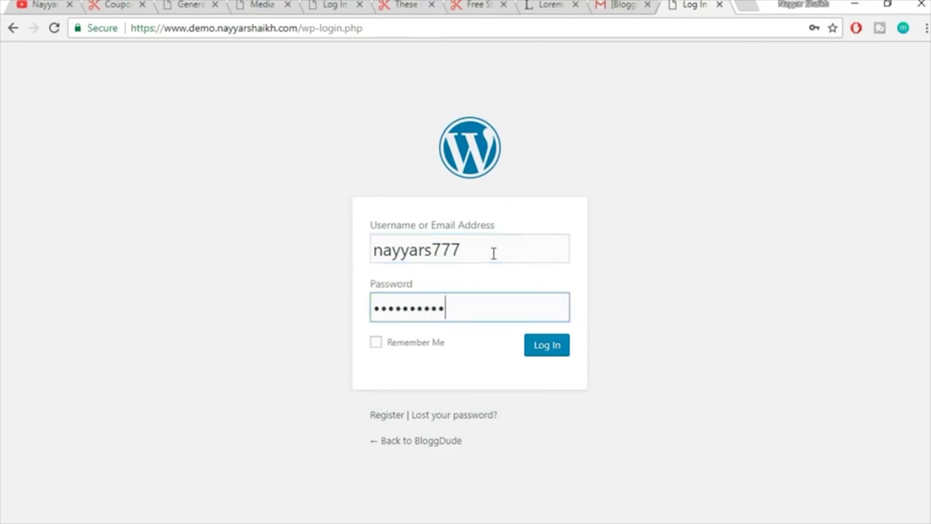
click(549, 347)
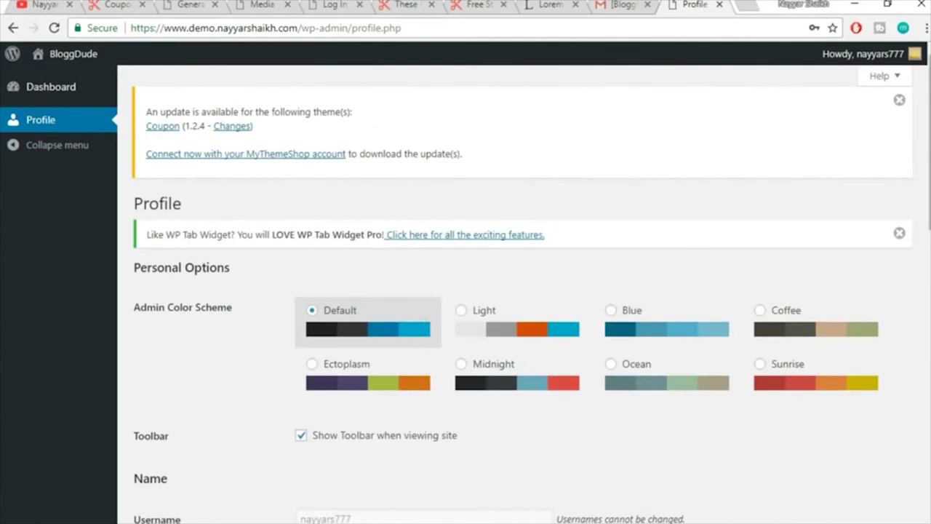
mouse_move(878, 63)
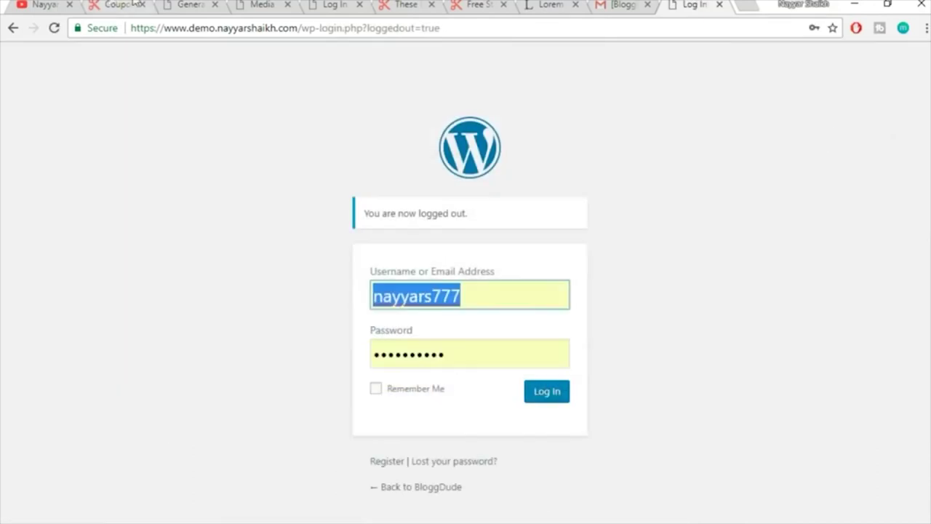
Log back in as the administrator using the saved login
click(211, 6)
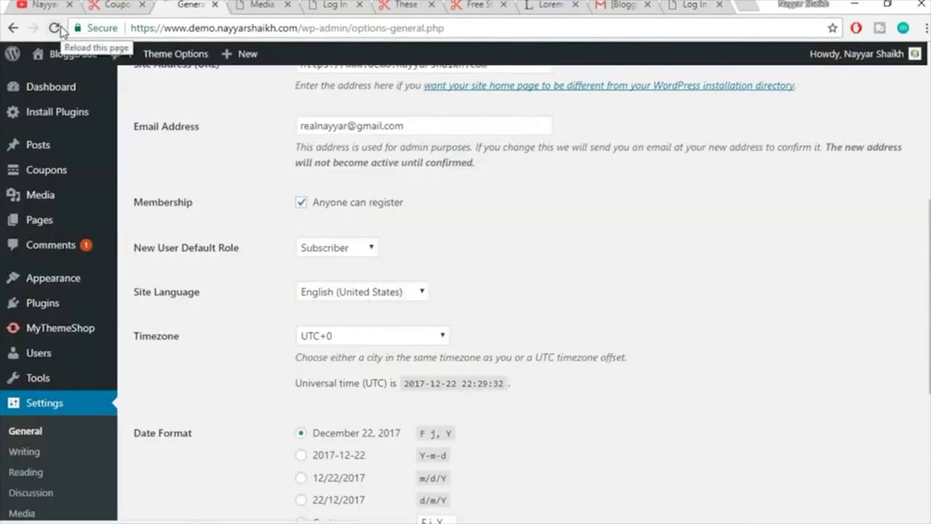
click(54, 28)
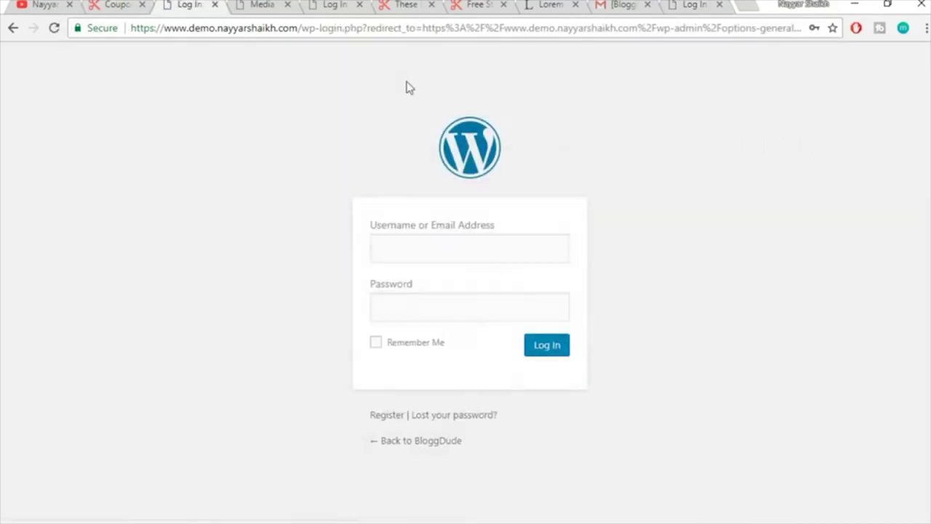
click(468, 255)
click(436, 312)
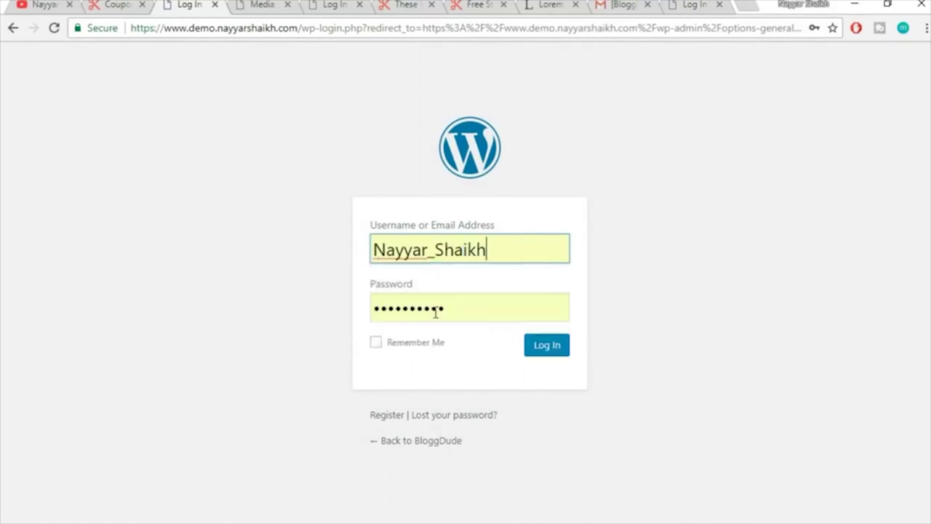
click(534, 348)
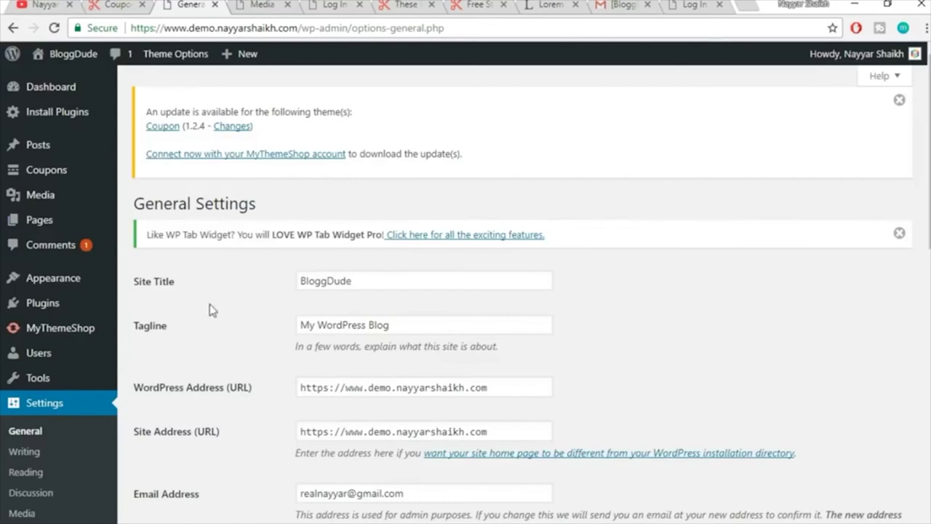
Locate the new user's current Subscriber role in the Users list
scroll(80, 364, down, 3)
scroll(82, 364, up, 2)
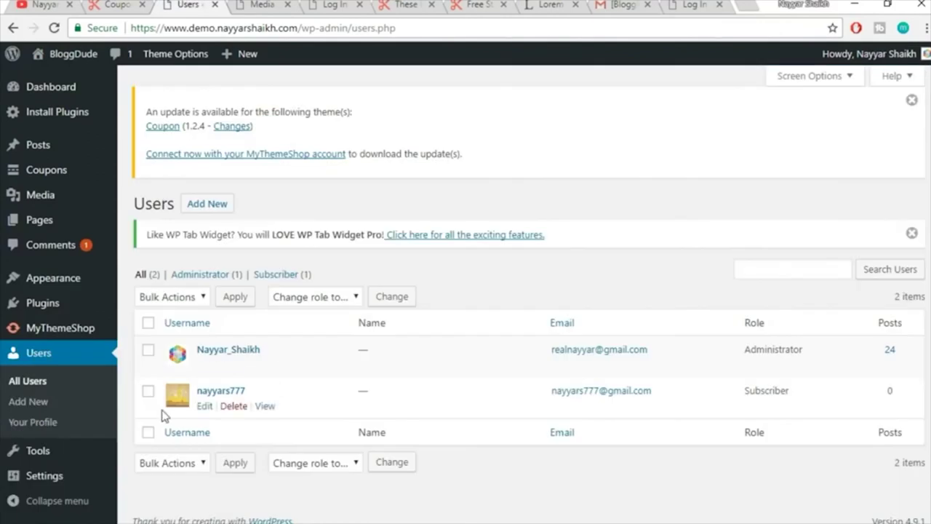
drag(906, 395, 763, 401)
click(757, 391)
click(769, 393)
double_click(769, 392)
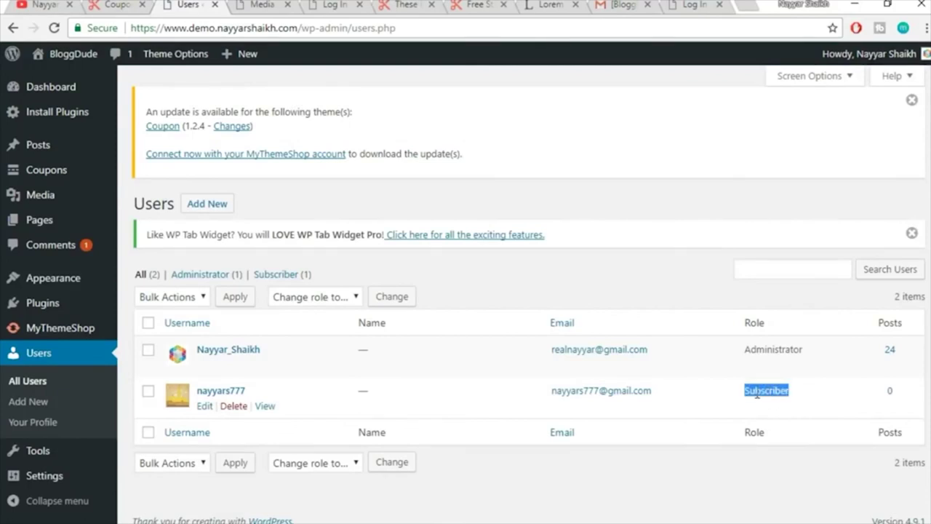
Change the new user's role to Contributor, update the user, and log out
click(204, 407)
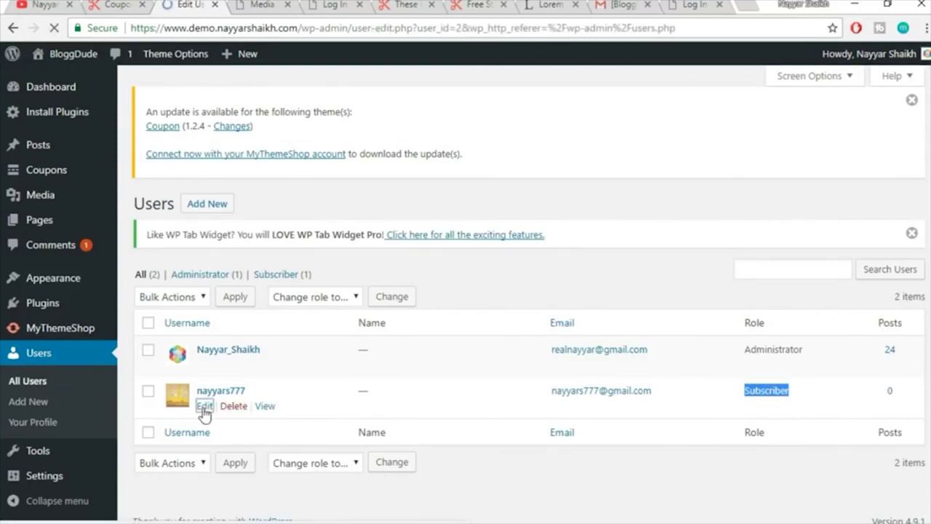
scroll(507, 304, down, 5)
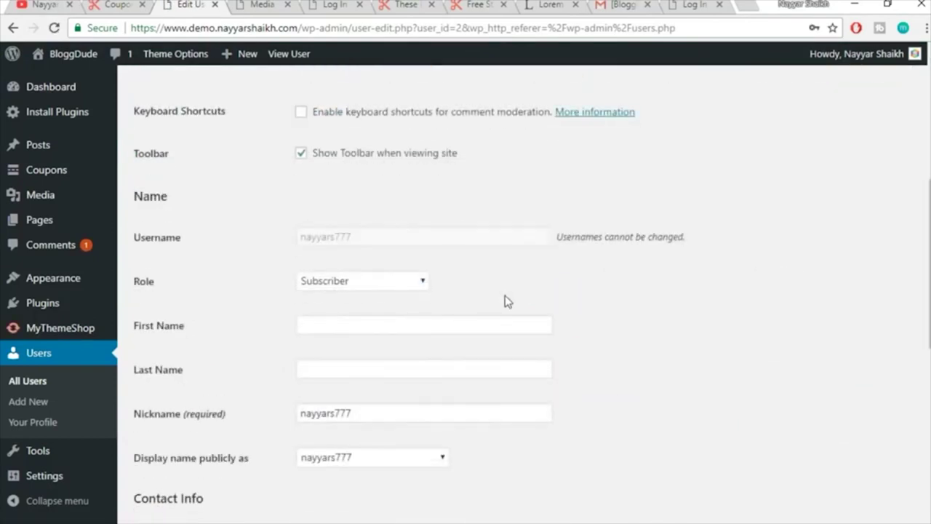
click(348, 283)
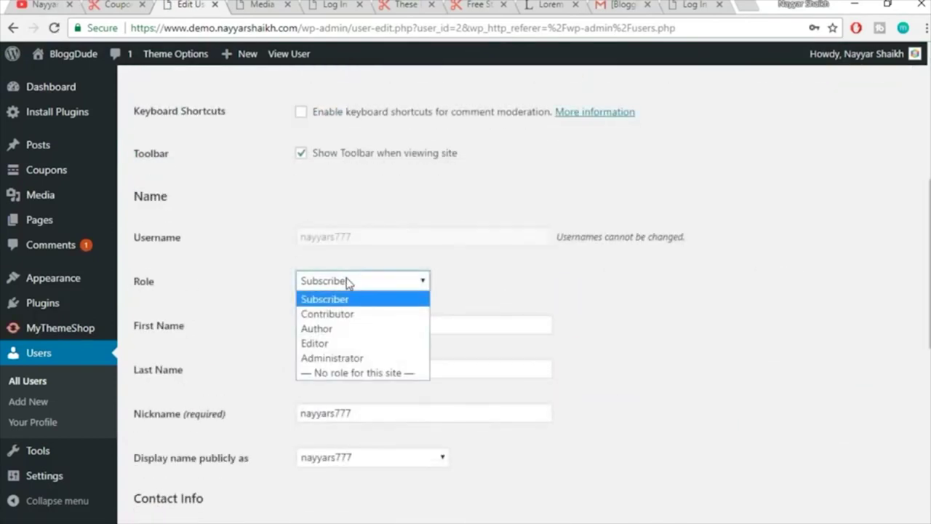
click(352, 314)
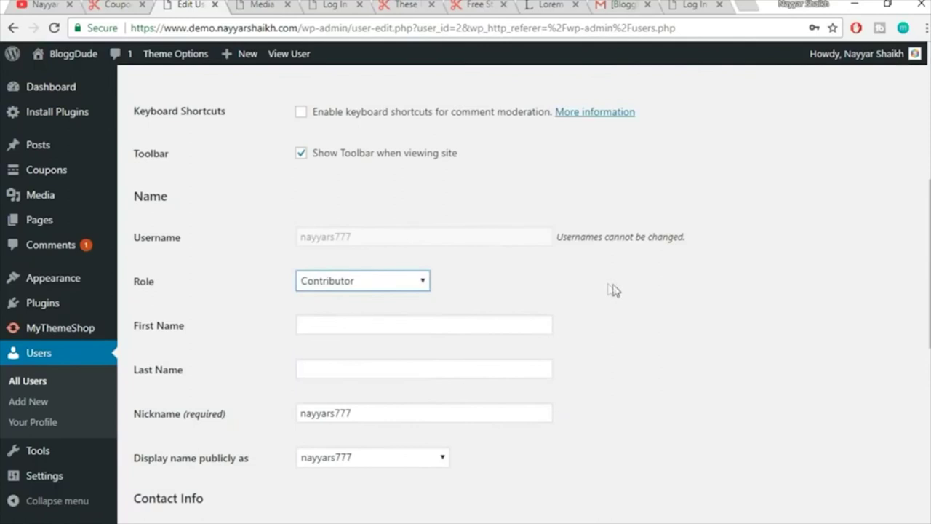
scroll(615, 289, down, 7)
click(179, 470)
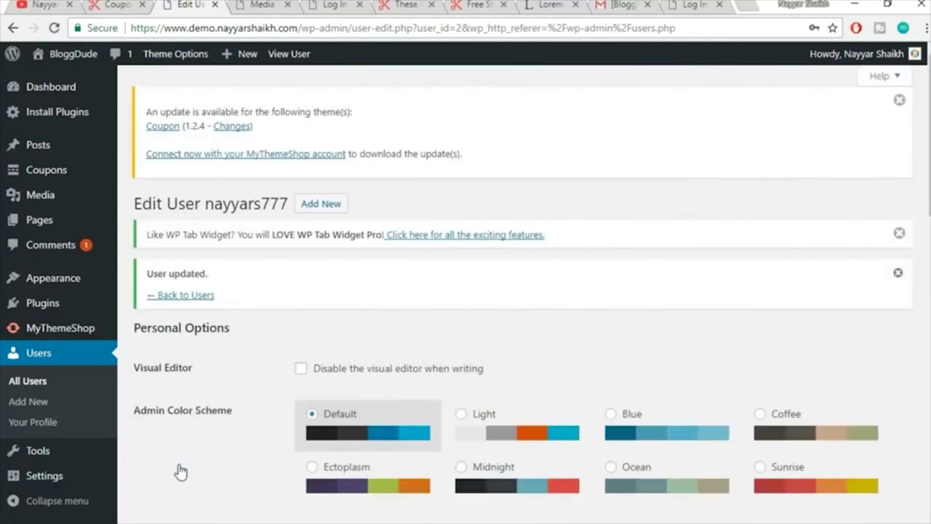
mouse_move(871, 64)
click(825, 140)
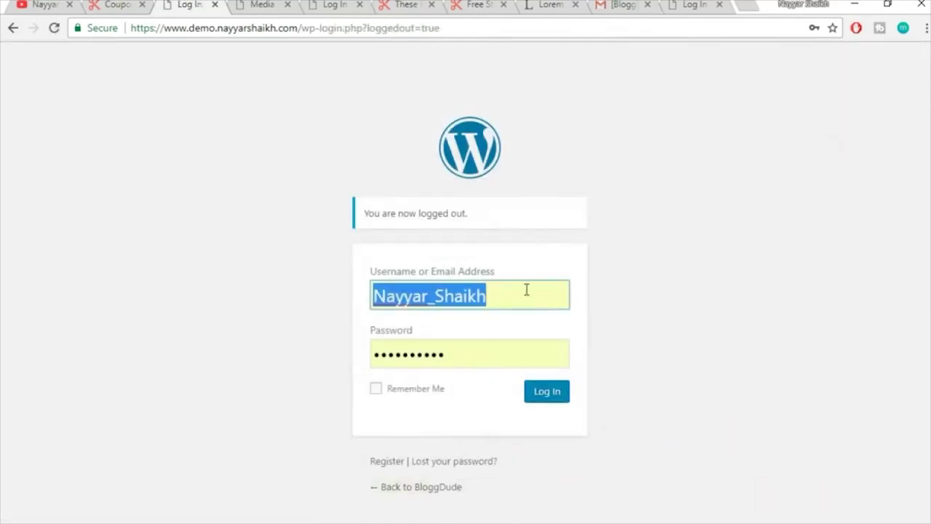
Sign in as the new user from the saved login and review the Contributor dashboard menu
text(naya)
key(BackSpace)
key(Down)
key(Down)
key(Return)
click(550, 392)
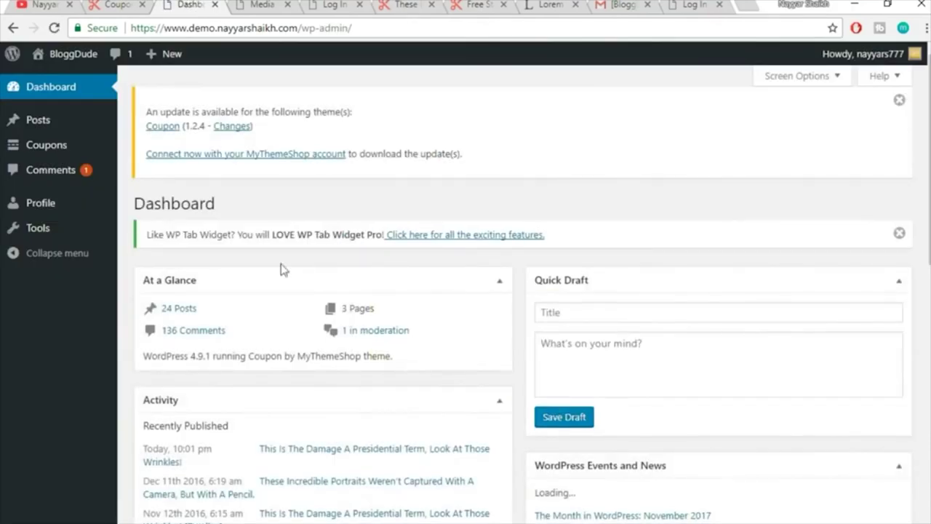
mouse_move(58, 148)
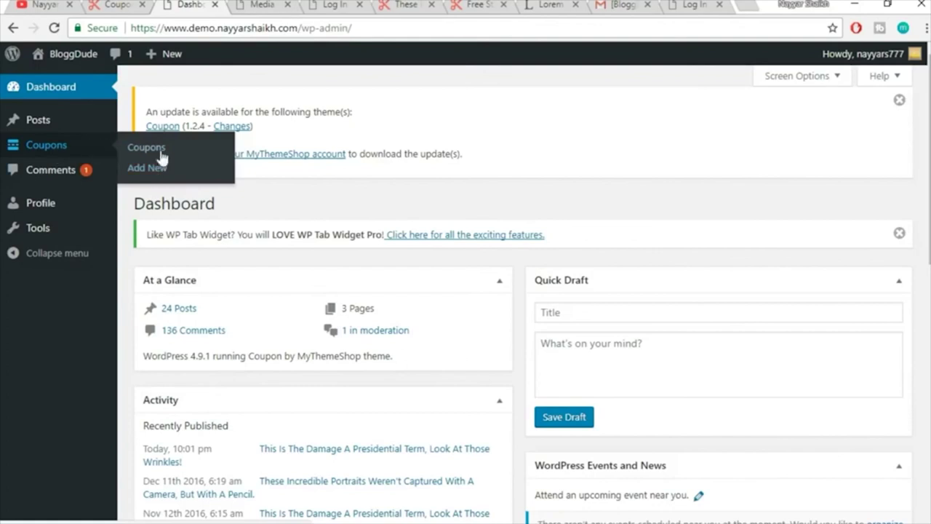
mouse_move(769, 86)
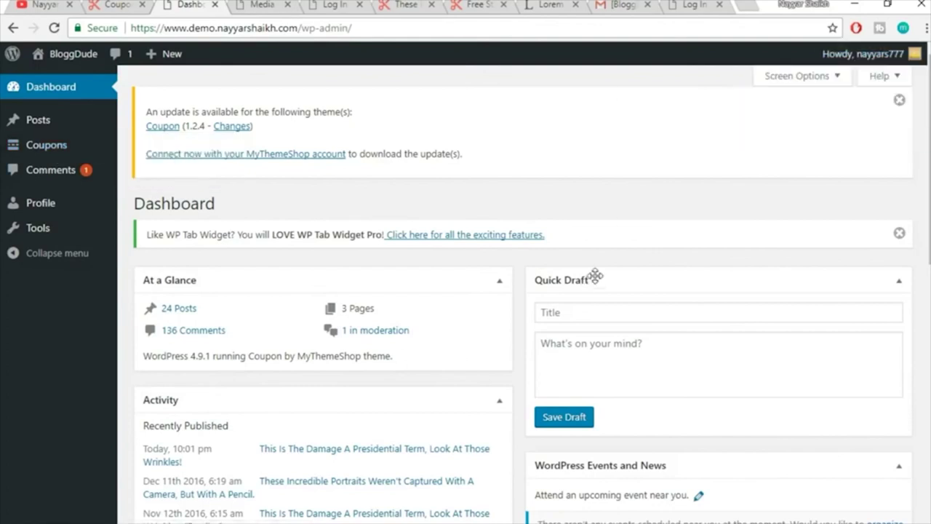